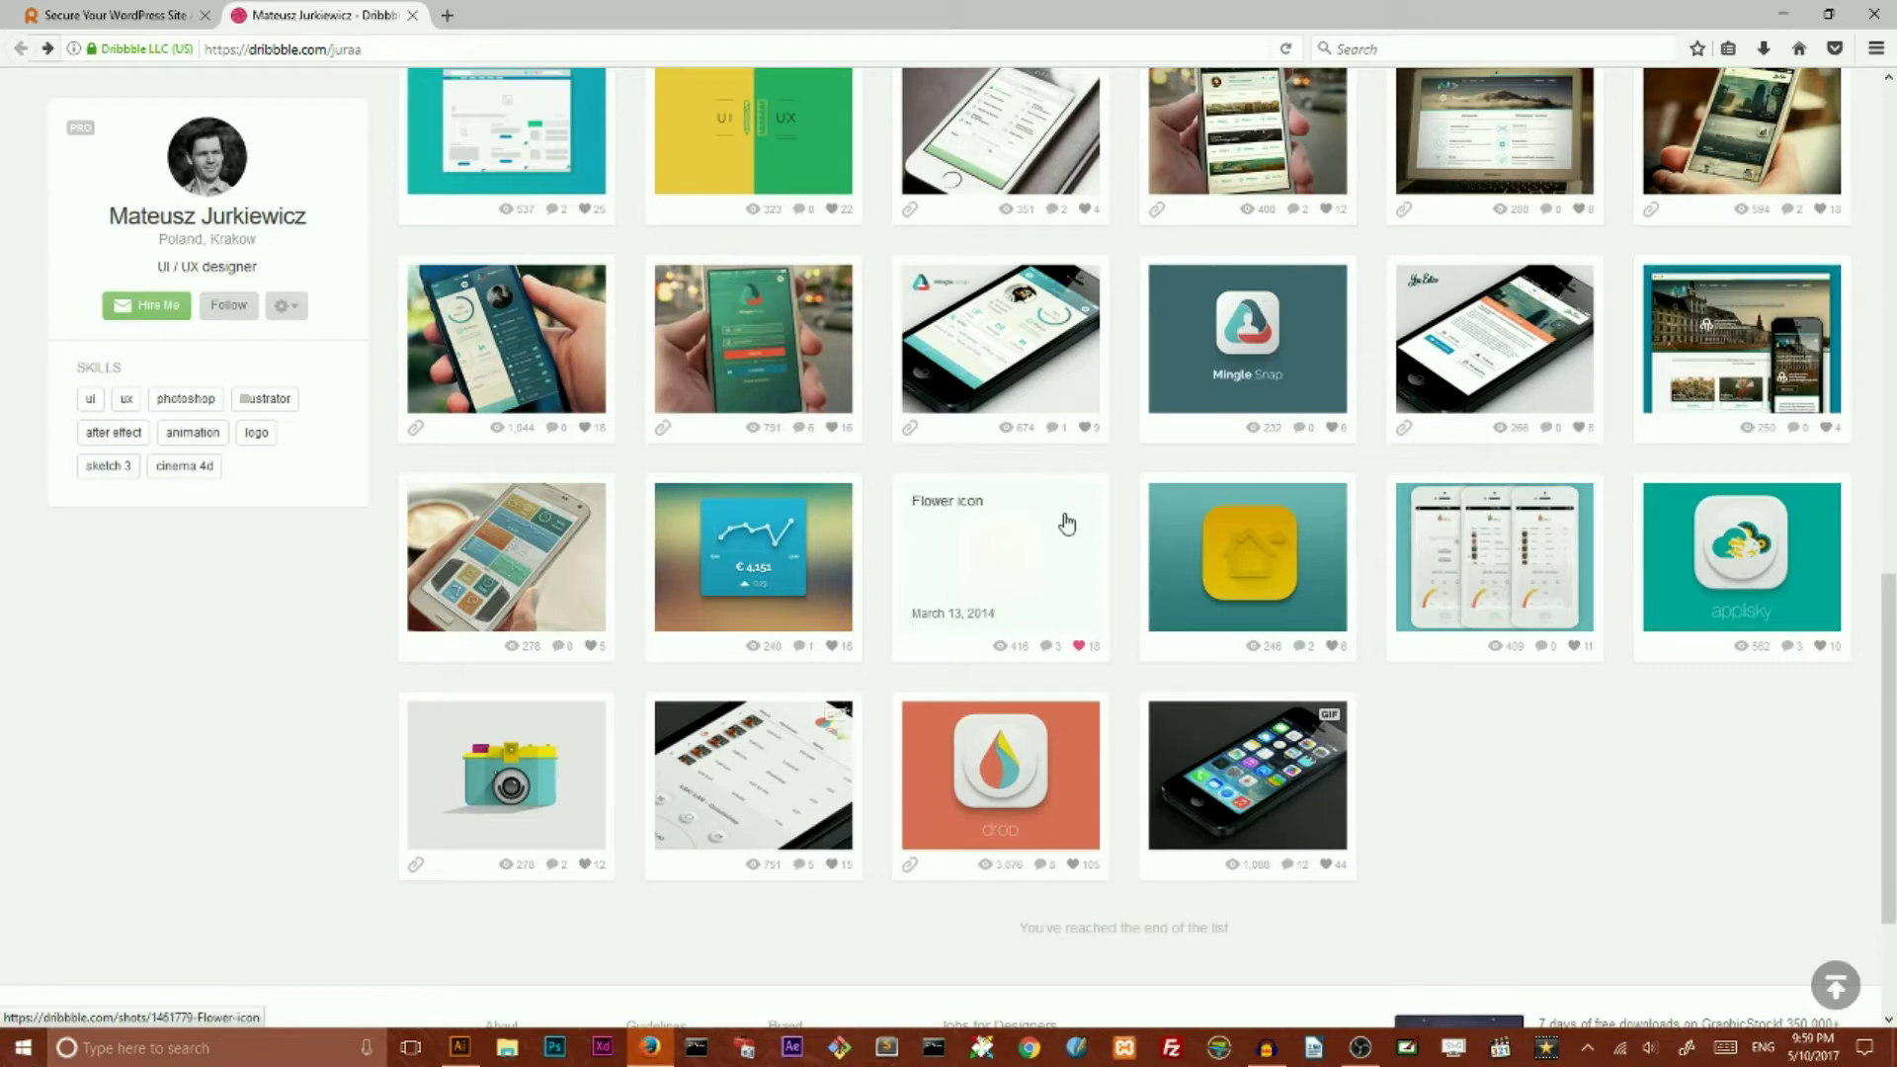
Step: View the Flower icon shot on Dribbble as a reference, close it, and switch to Adobe Illustrator
click(1066, 523)
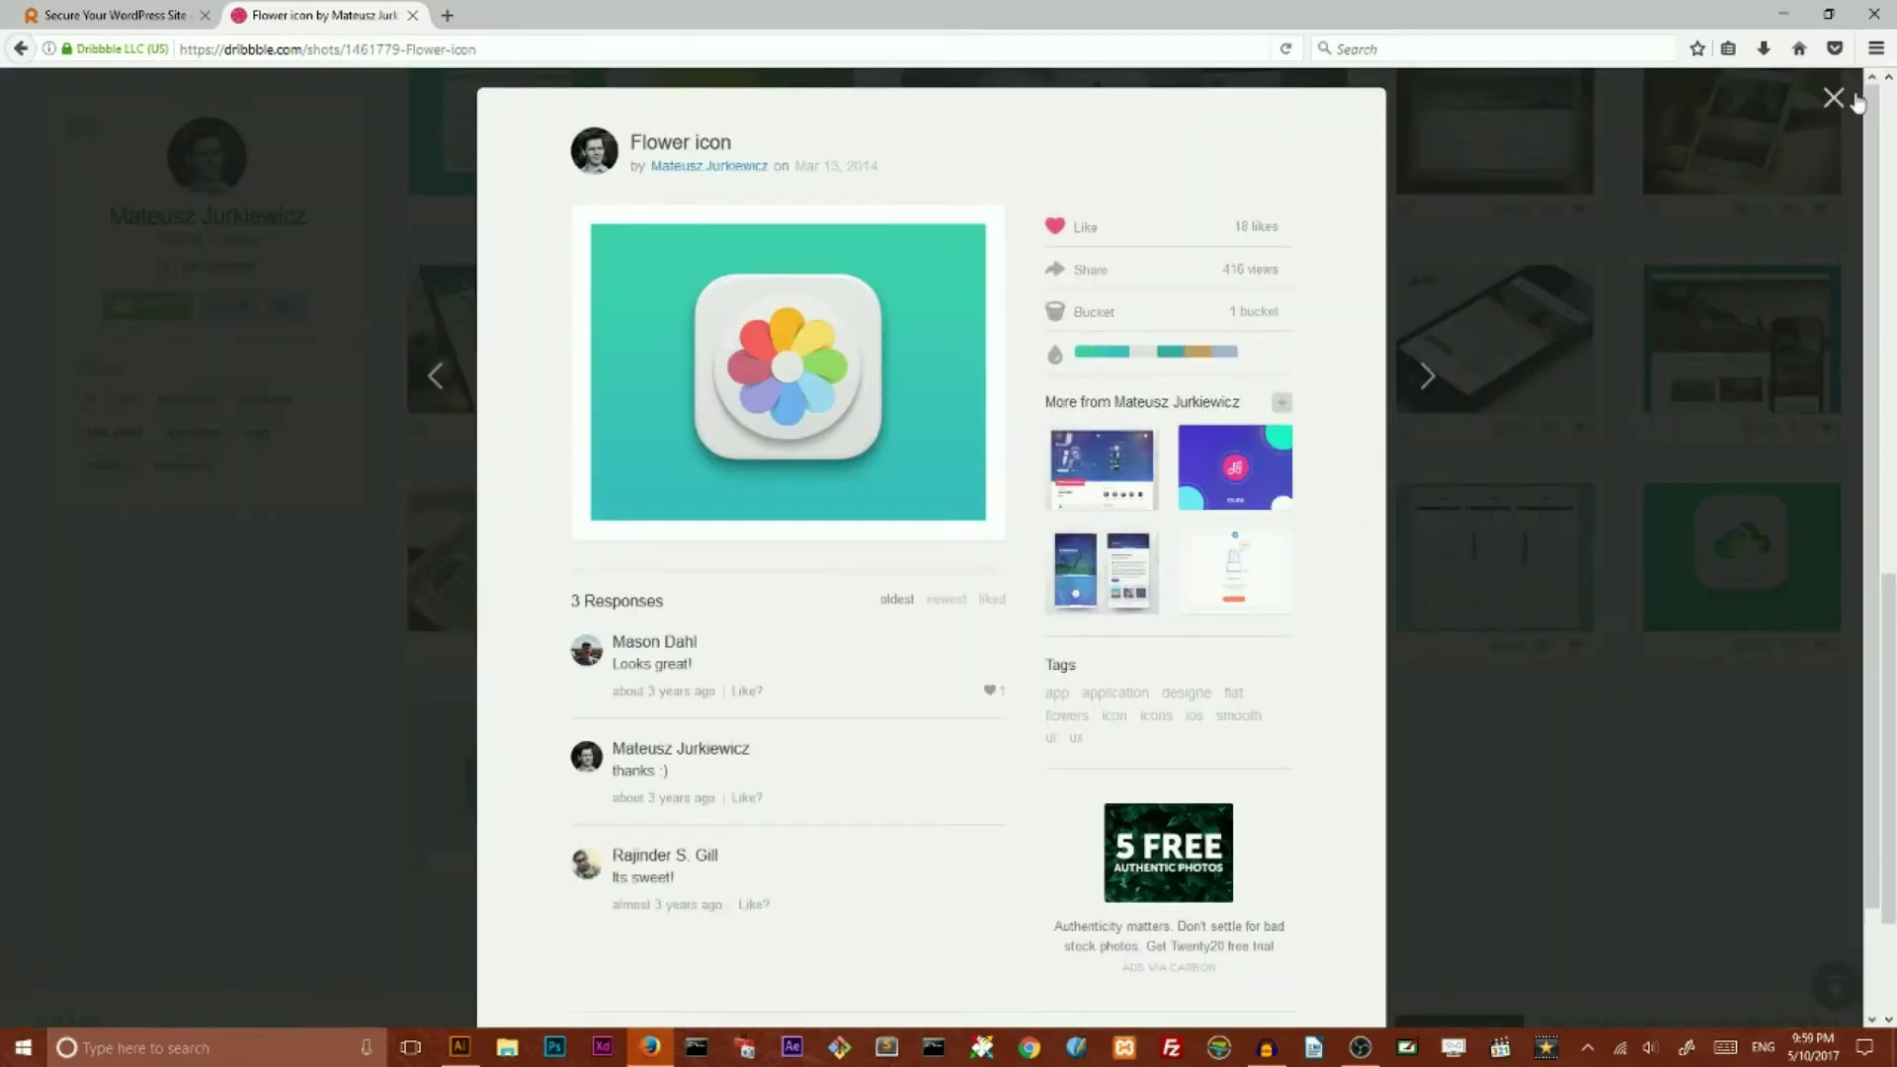
click(1837, 98)
click(1785, 14)
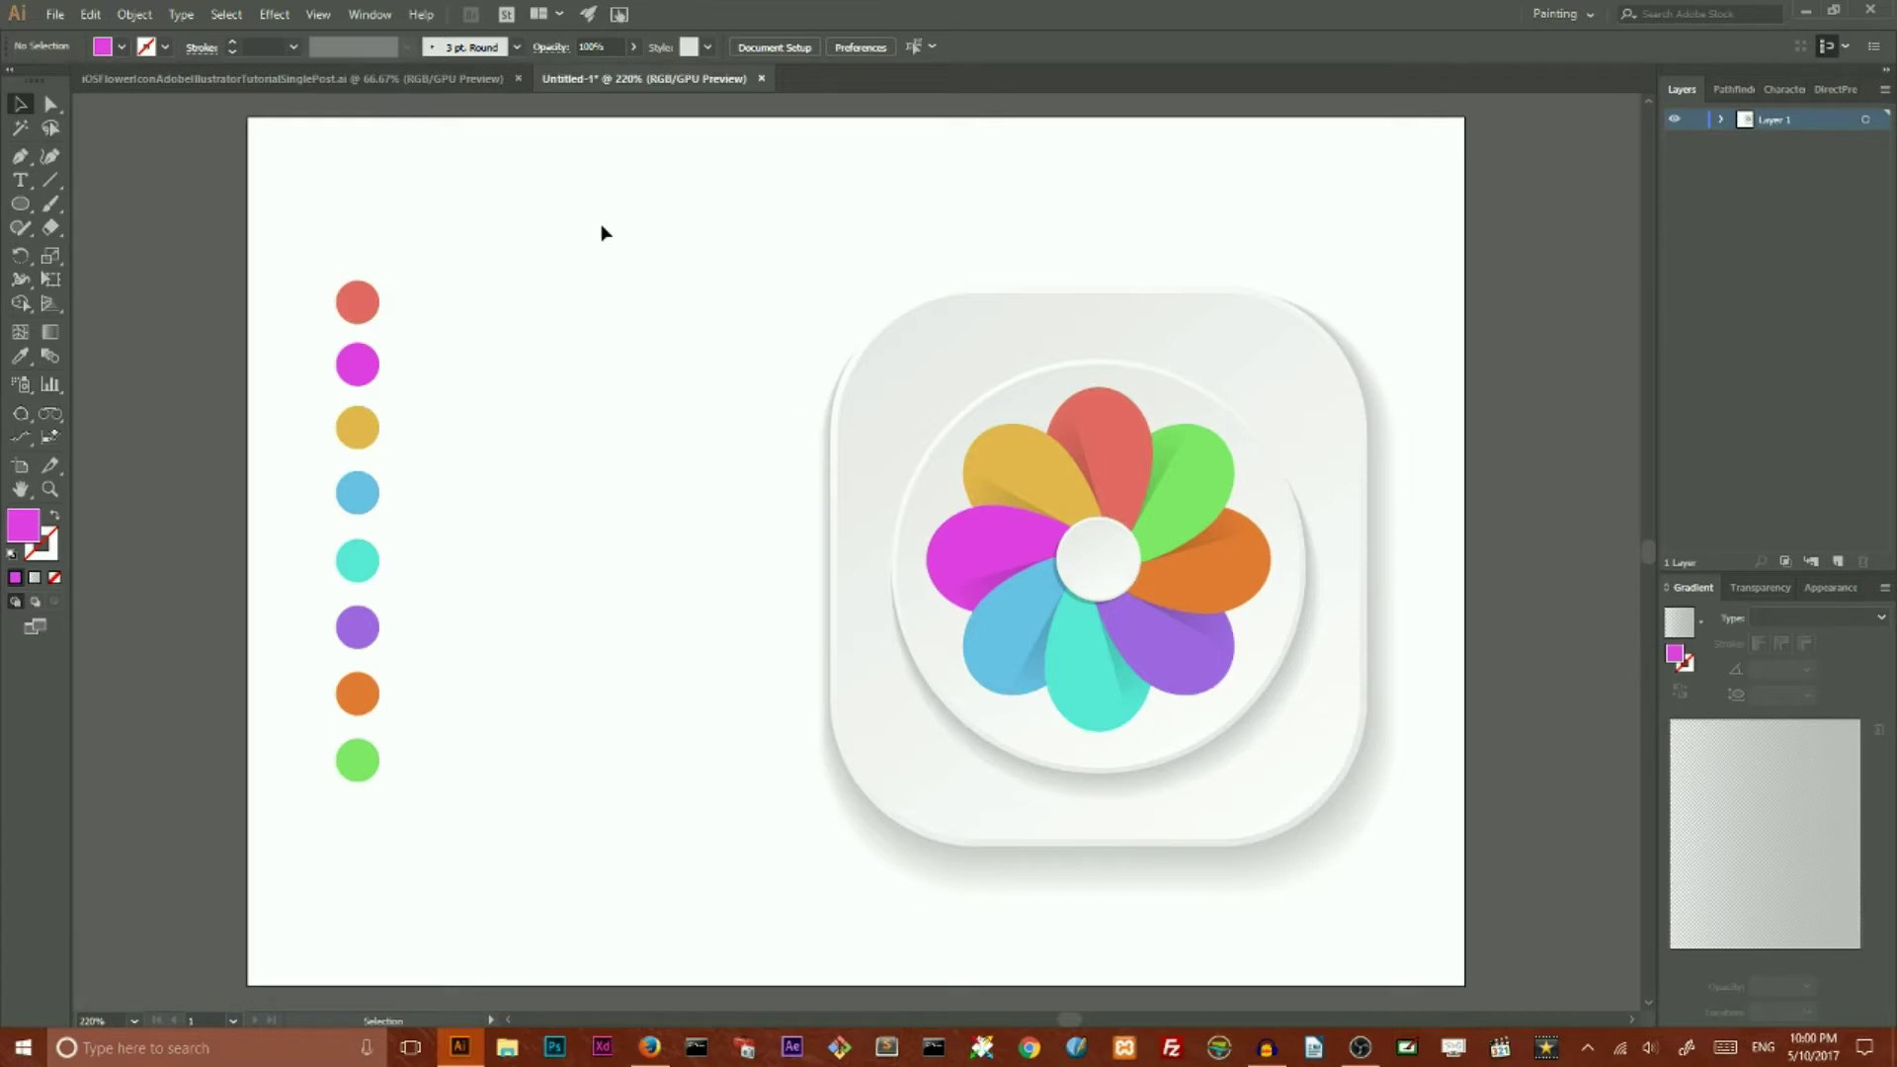
Step: Create a new document from the recent Web-Large preset at 1920 x 1080 px
click(55, 15)
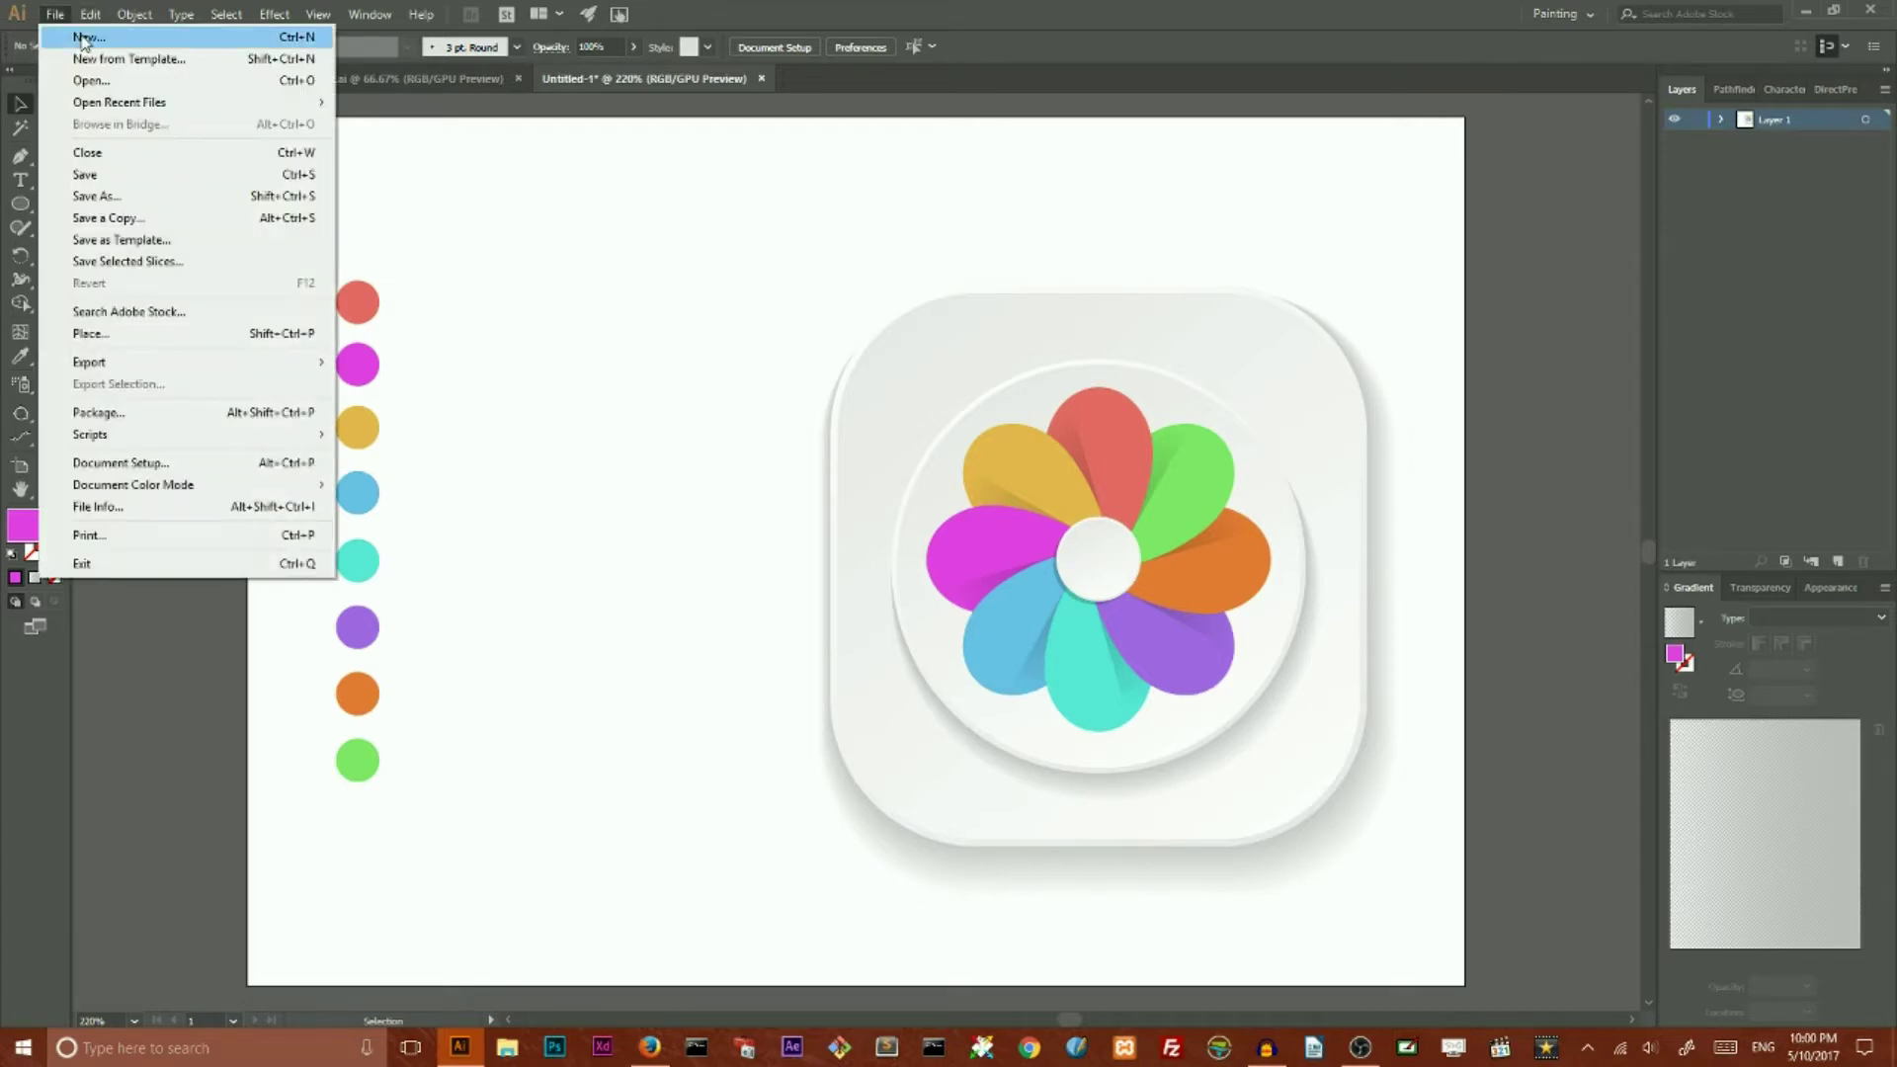
click(86, 37)
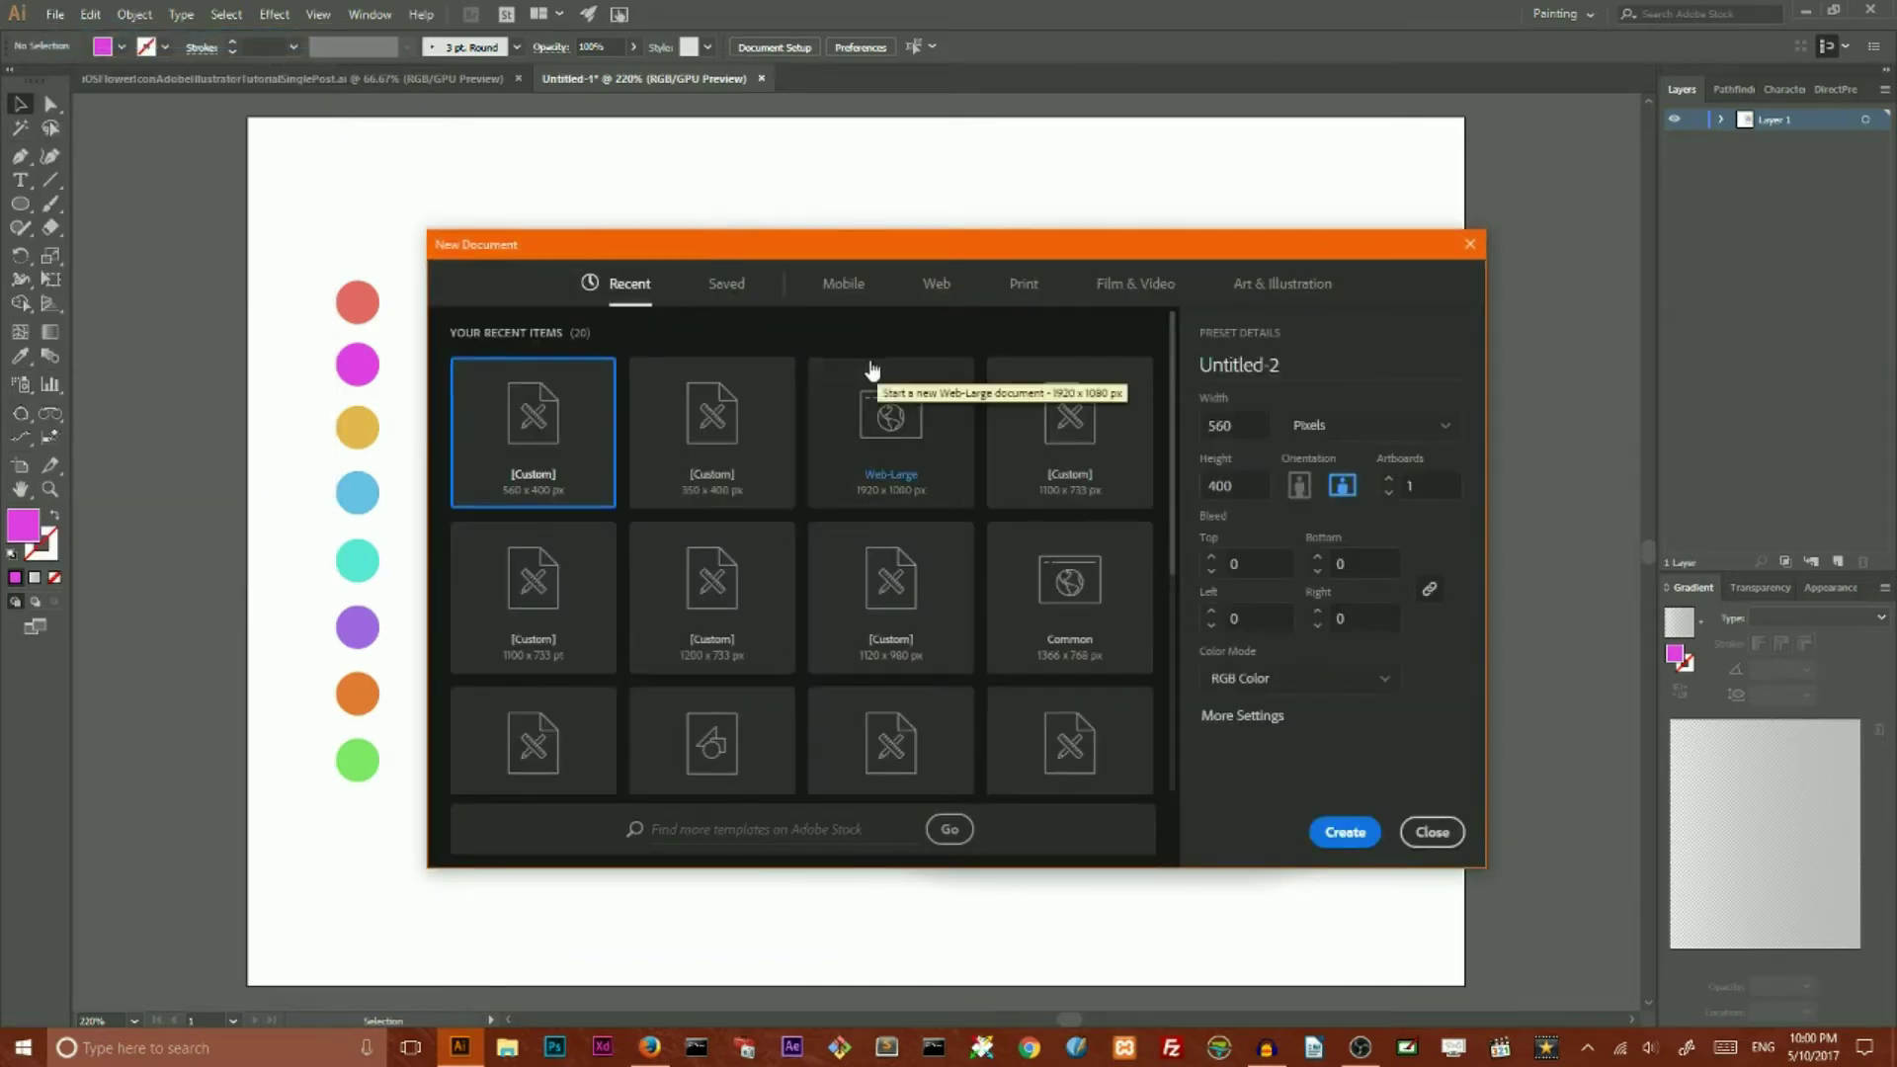
click(889, 411)
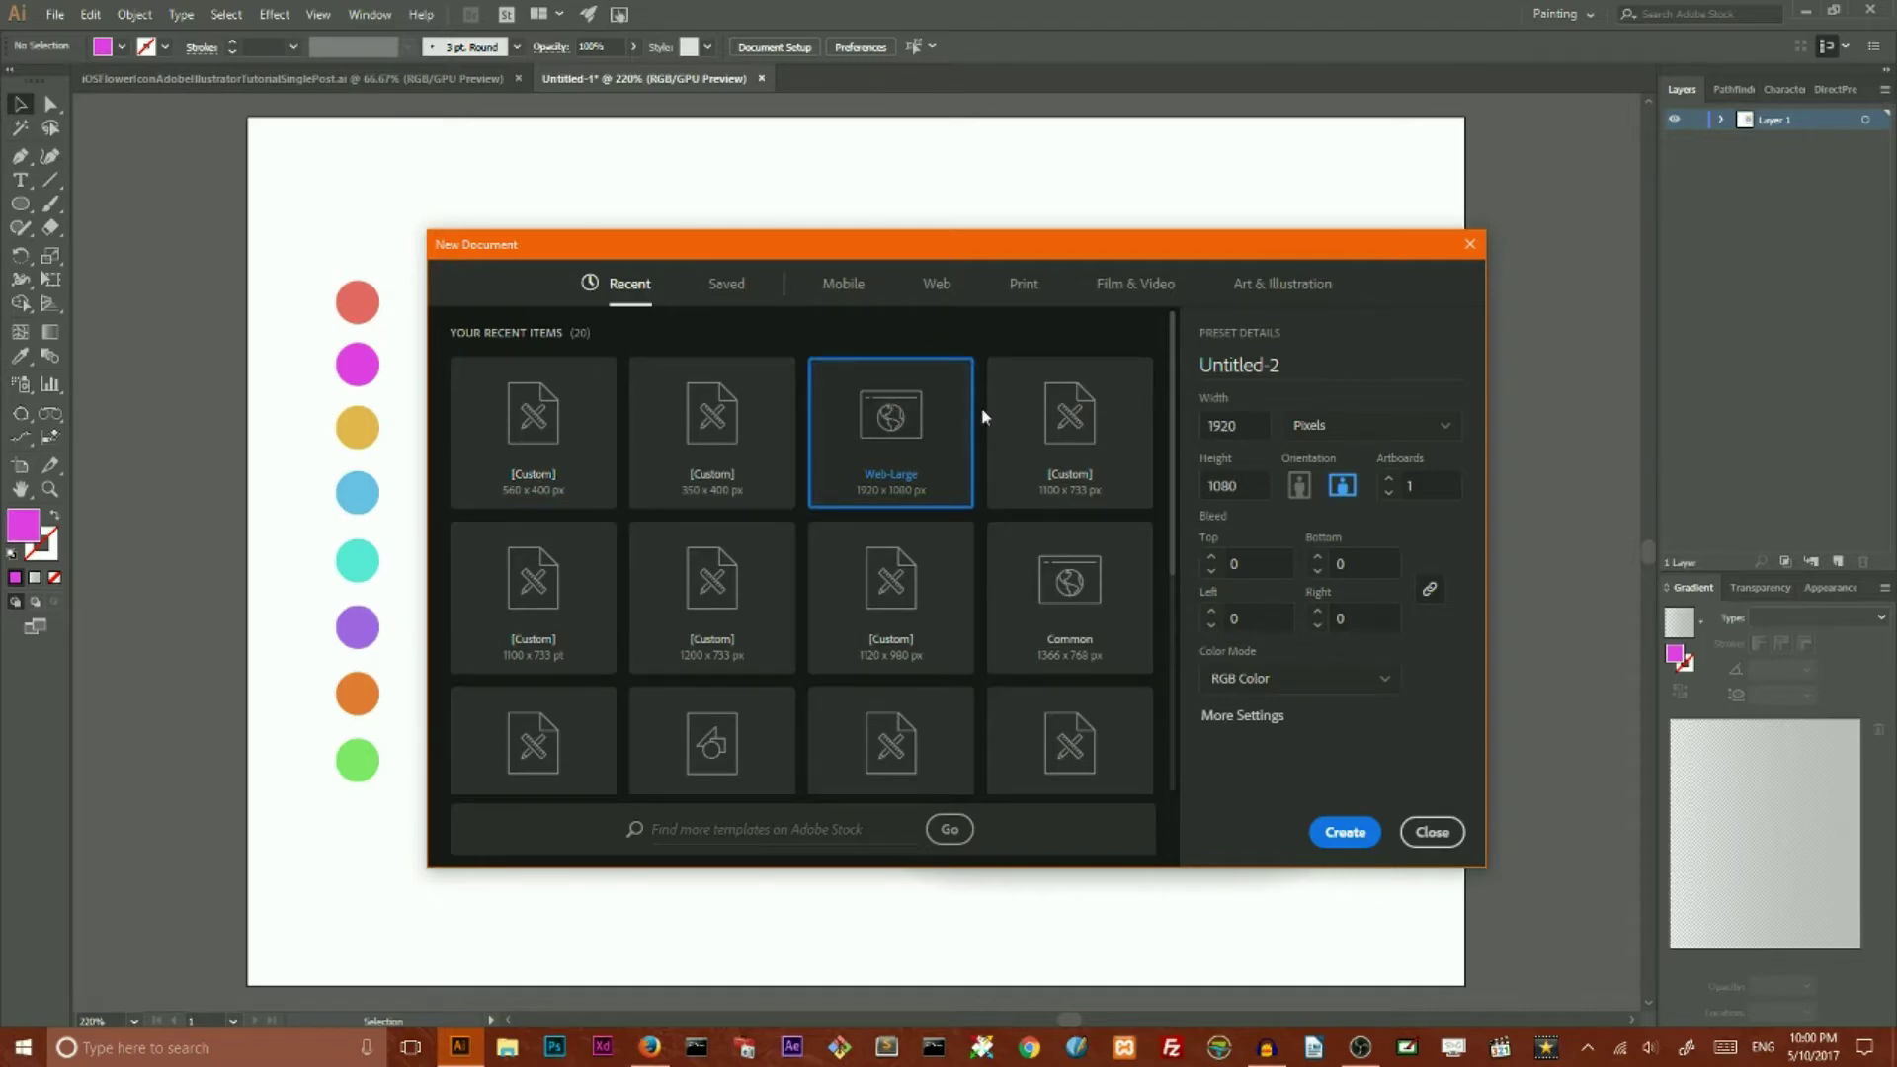
click(1345, 832)
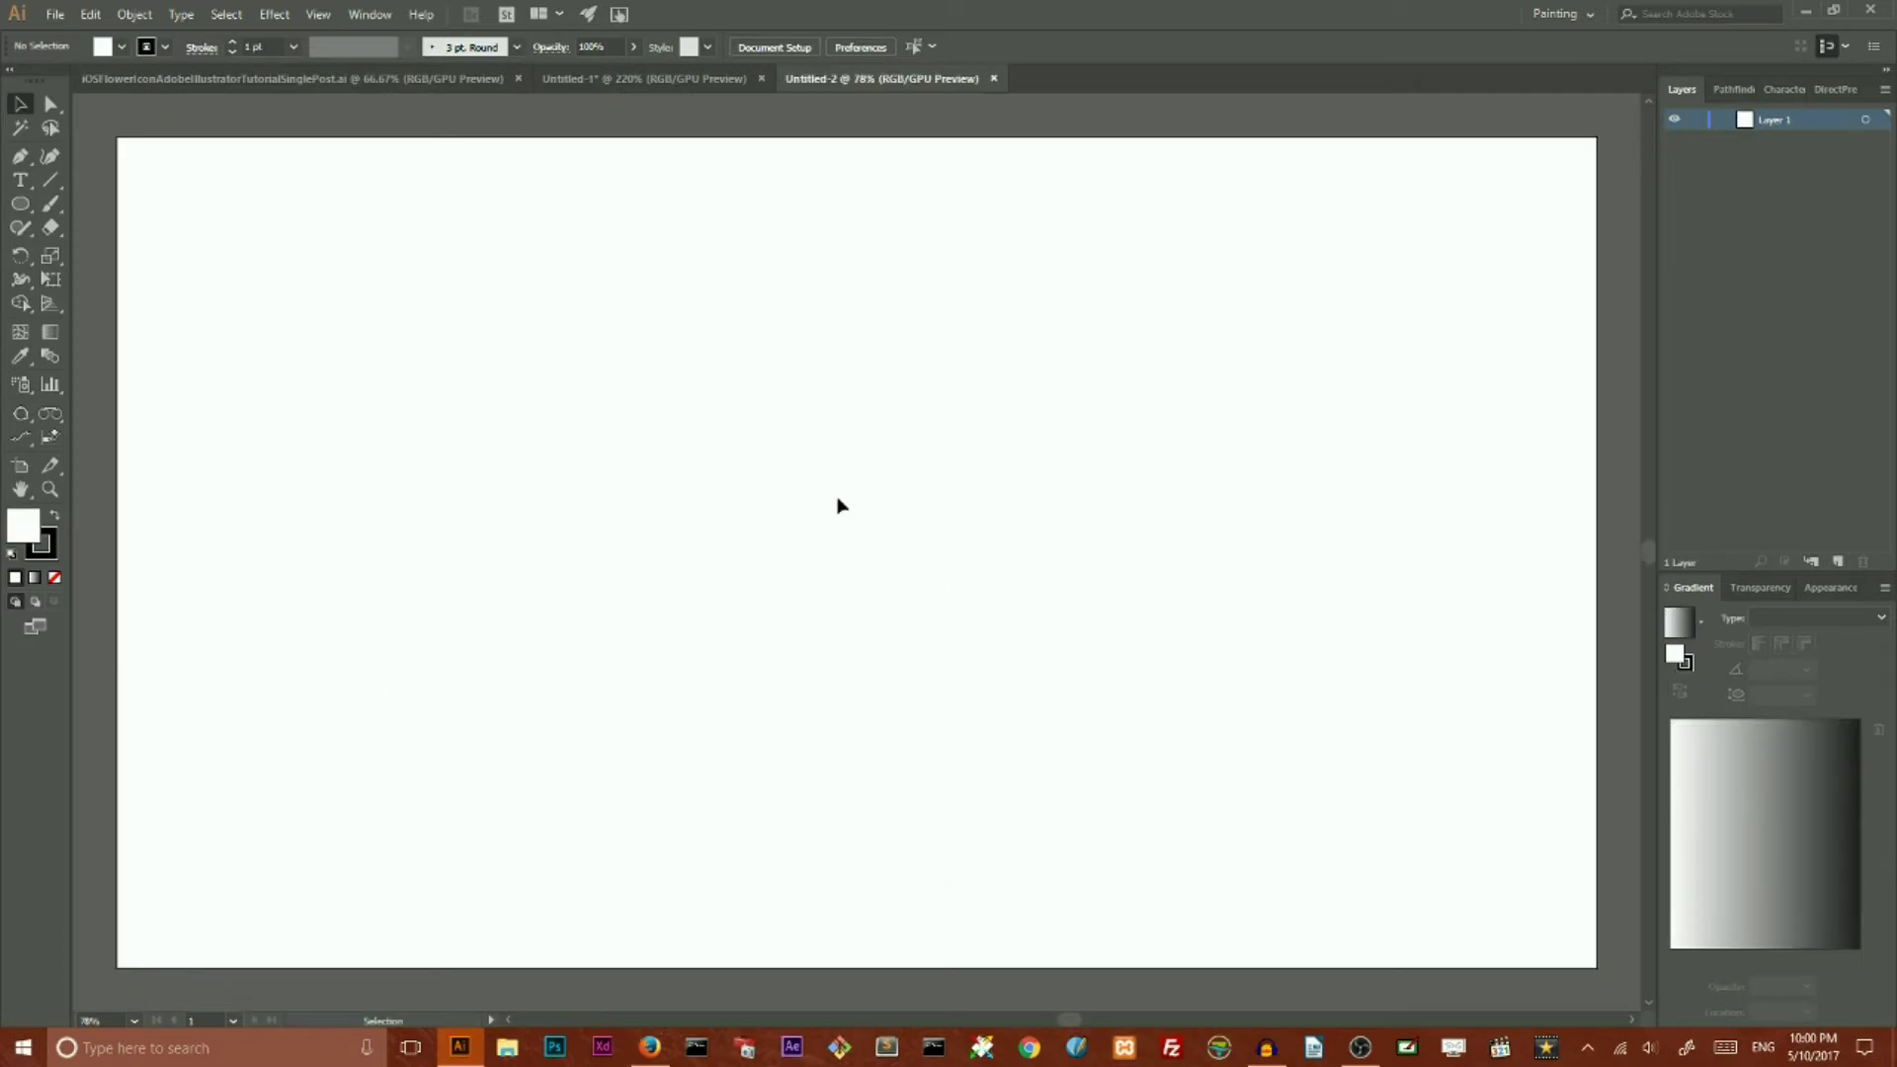
Step: Copy the column of eight colour circles from Untitled-1 into the new document and place it near the artboard's left edge
click(625, 91)
drag(267, 210, 529, 905)
drag(361, 309, 238, 326)
drag(240, 499, 444, 926)
drag(258, 335, 231, 264)
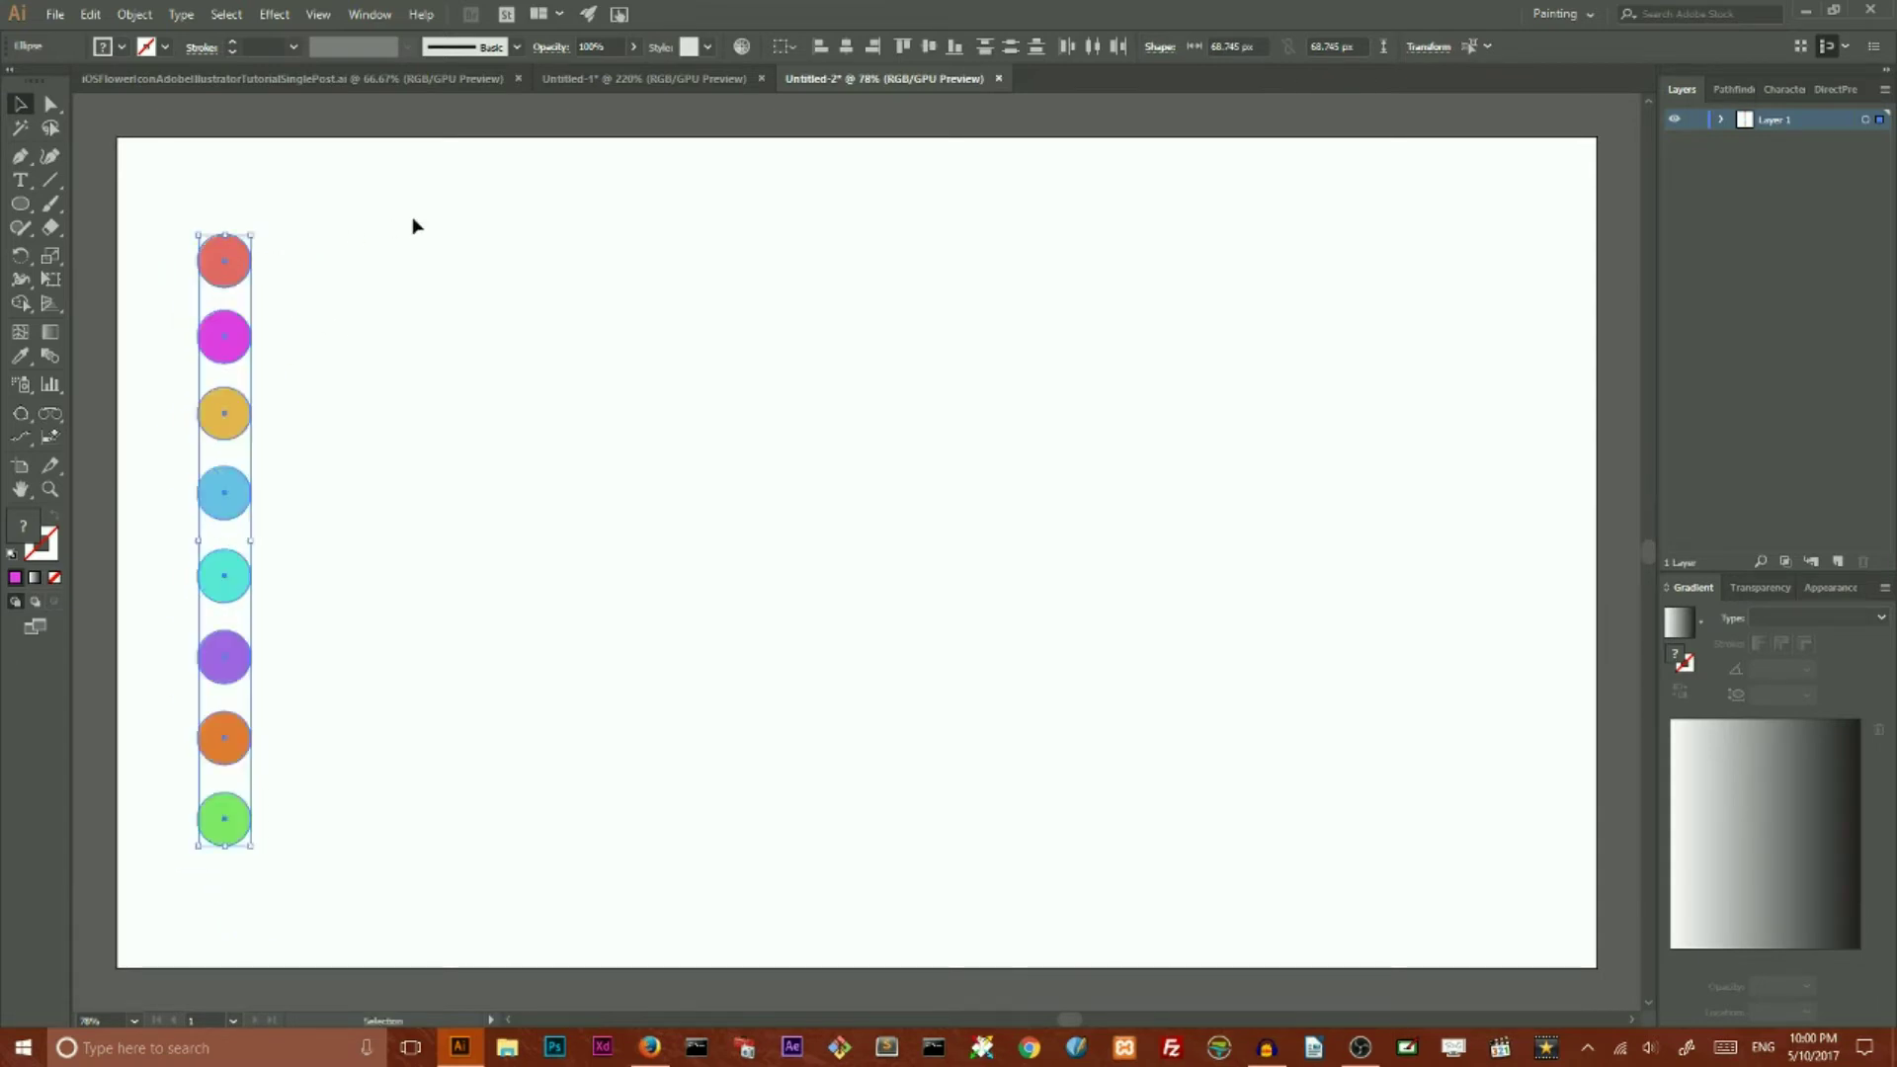
click(475, 212)
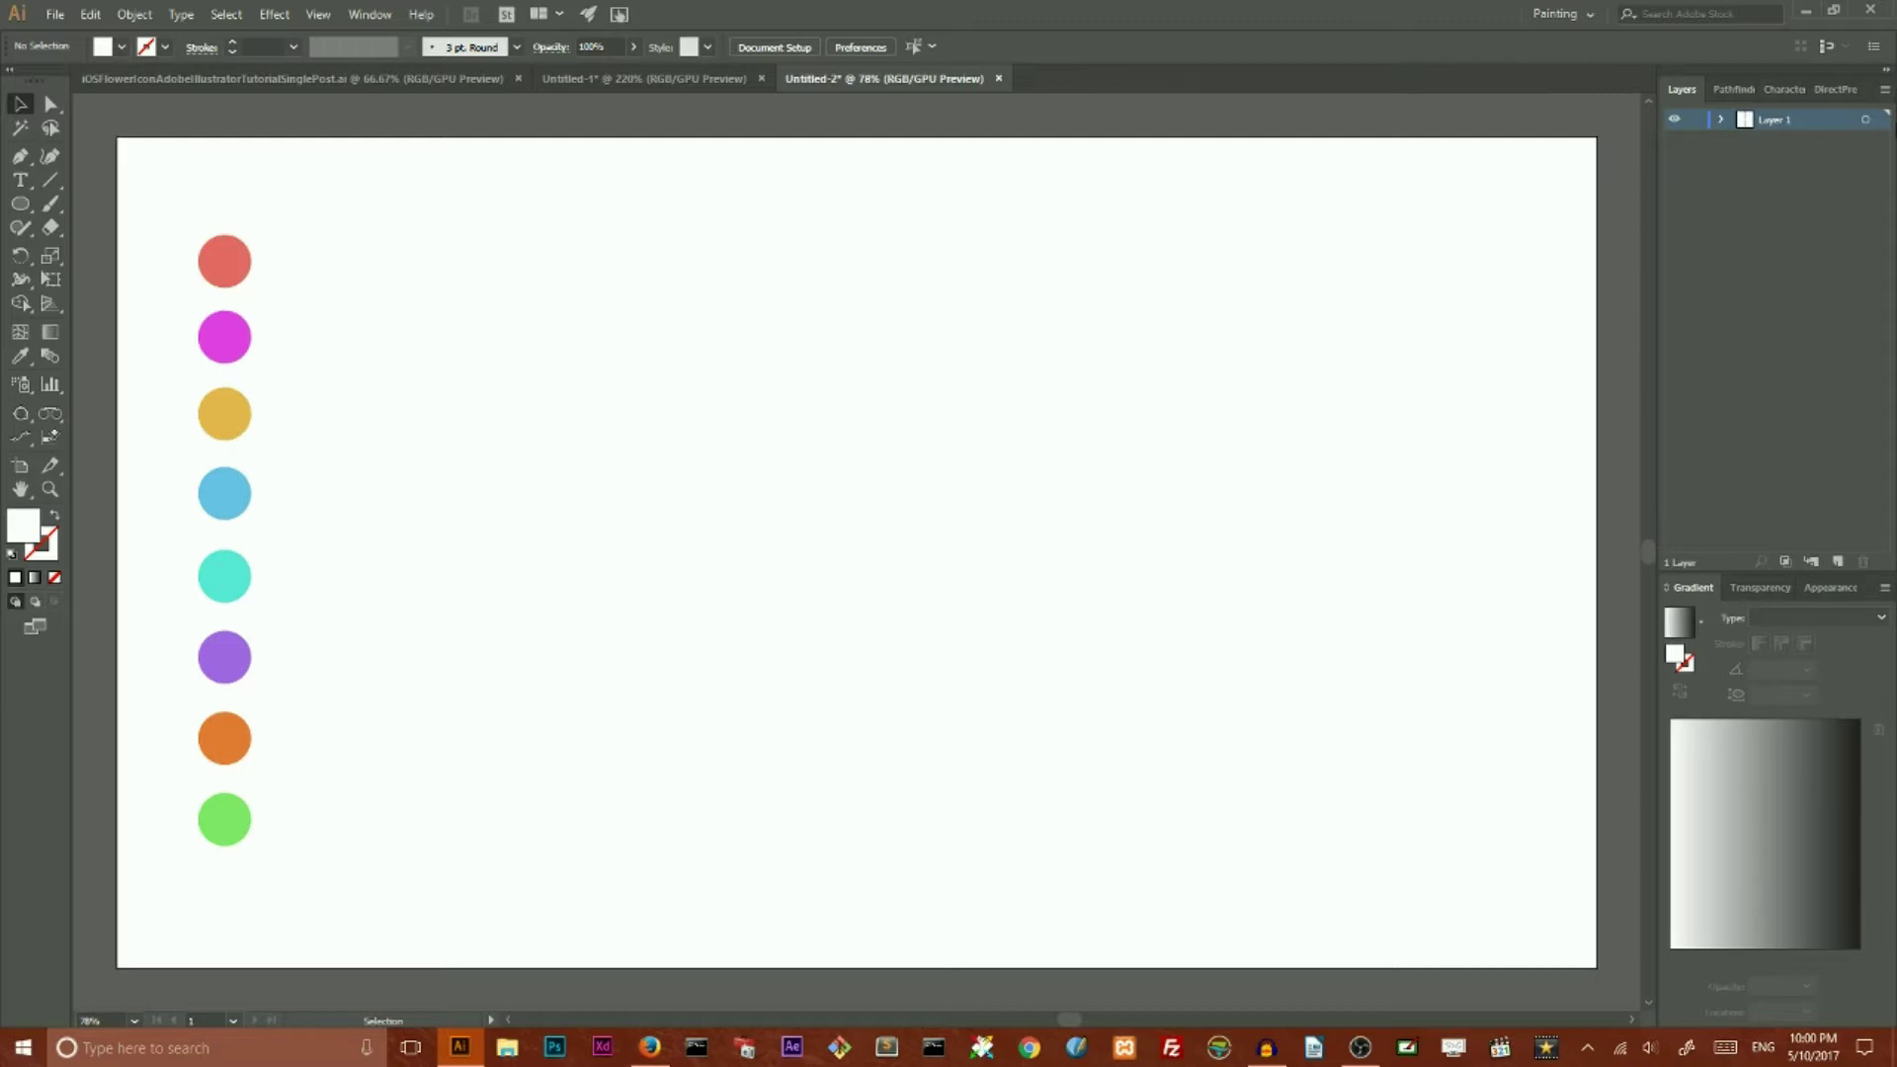
Step: Set the layer list's row size to a custom 60 pixels
click(1881, 120)
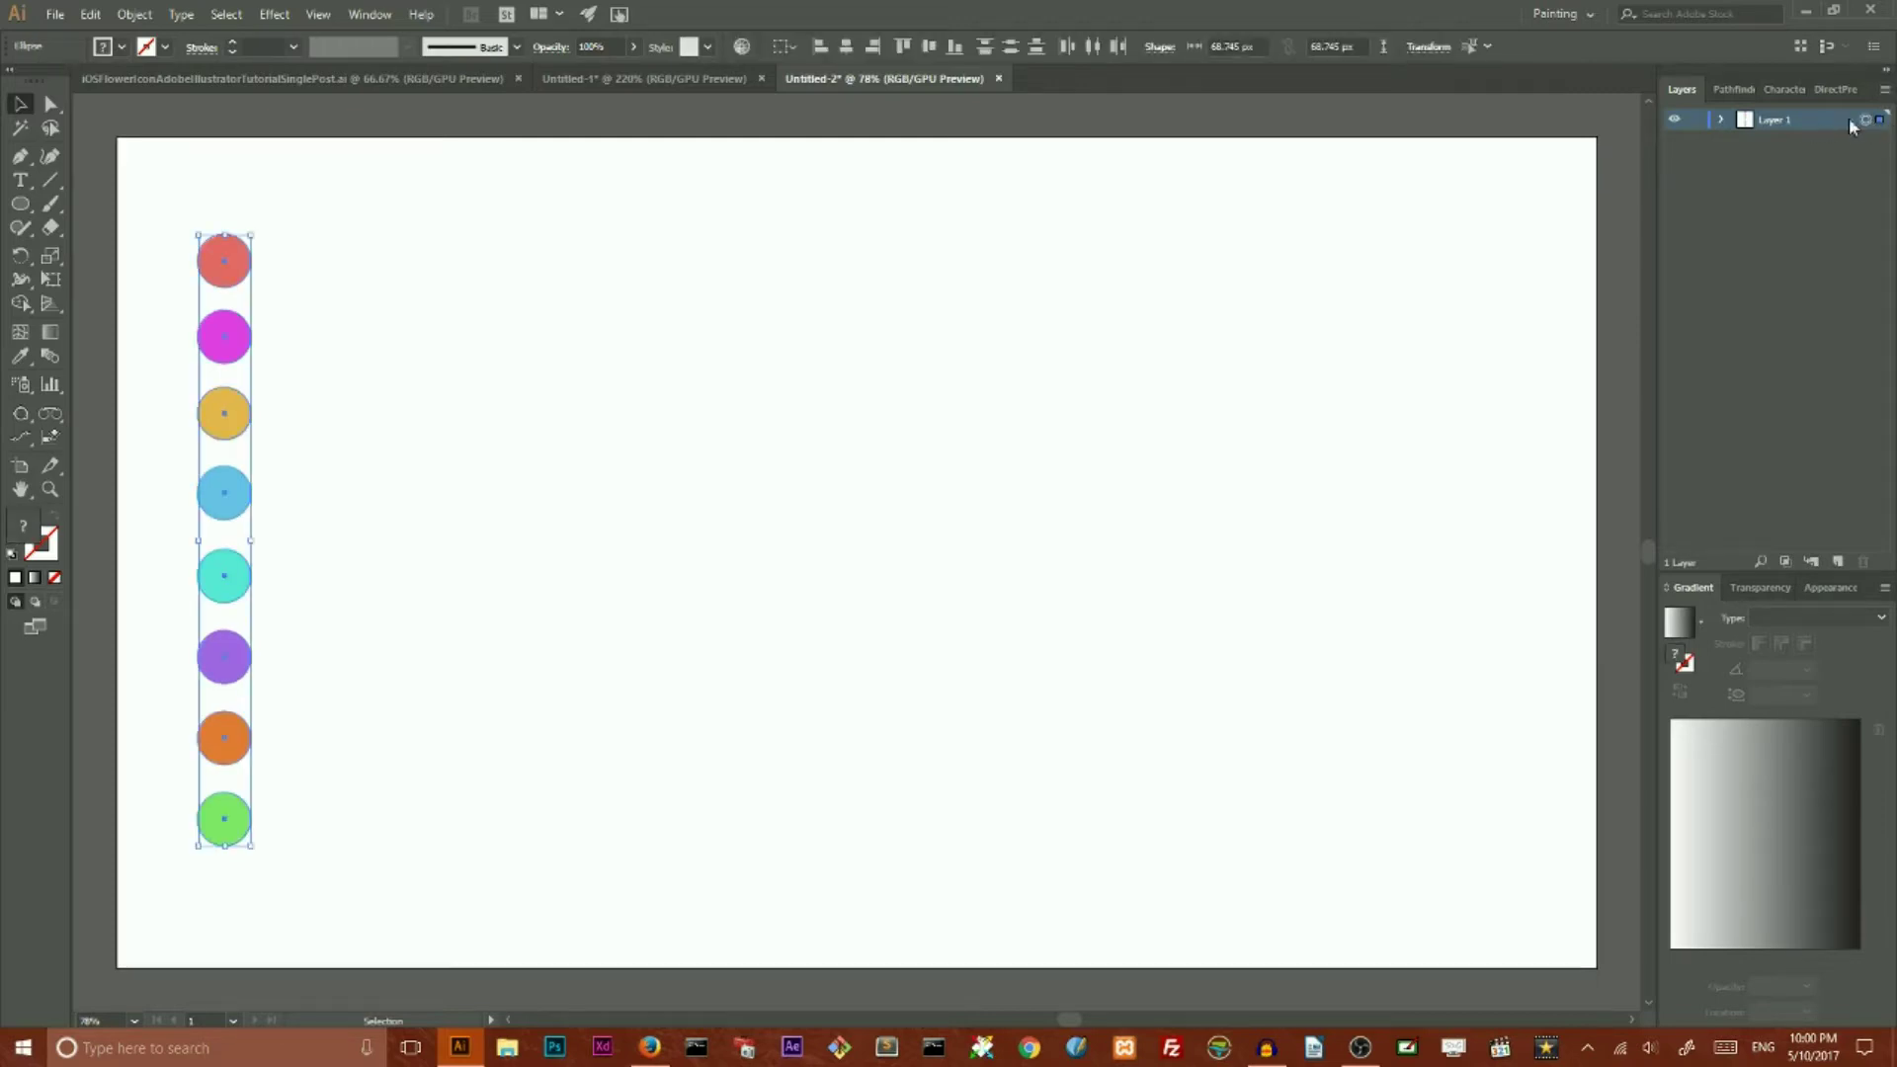
click(1886, 90)
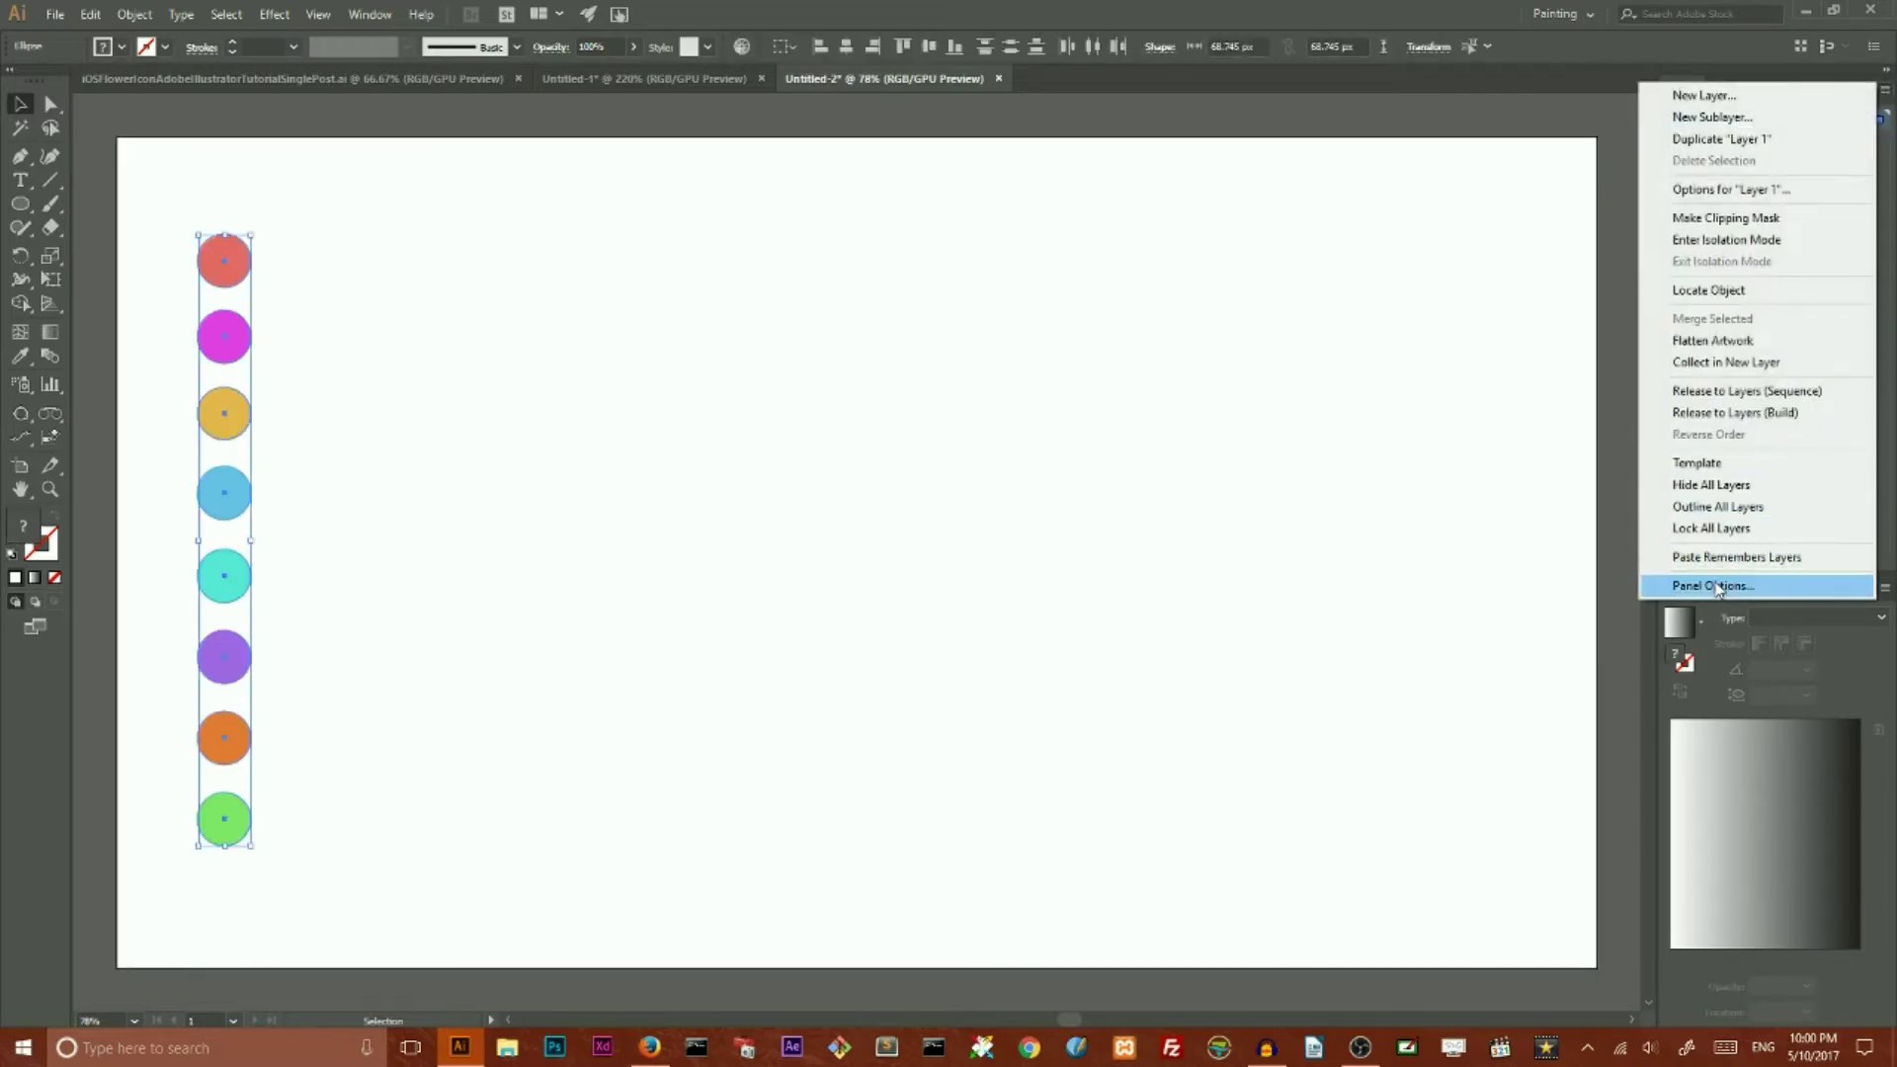
click(1712, 585)
click(834, 485)
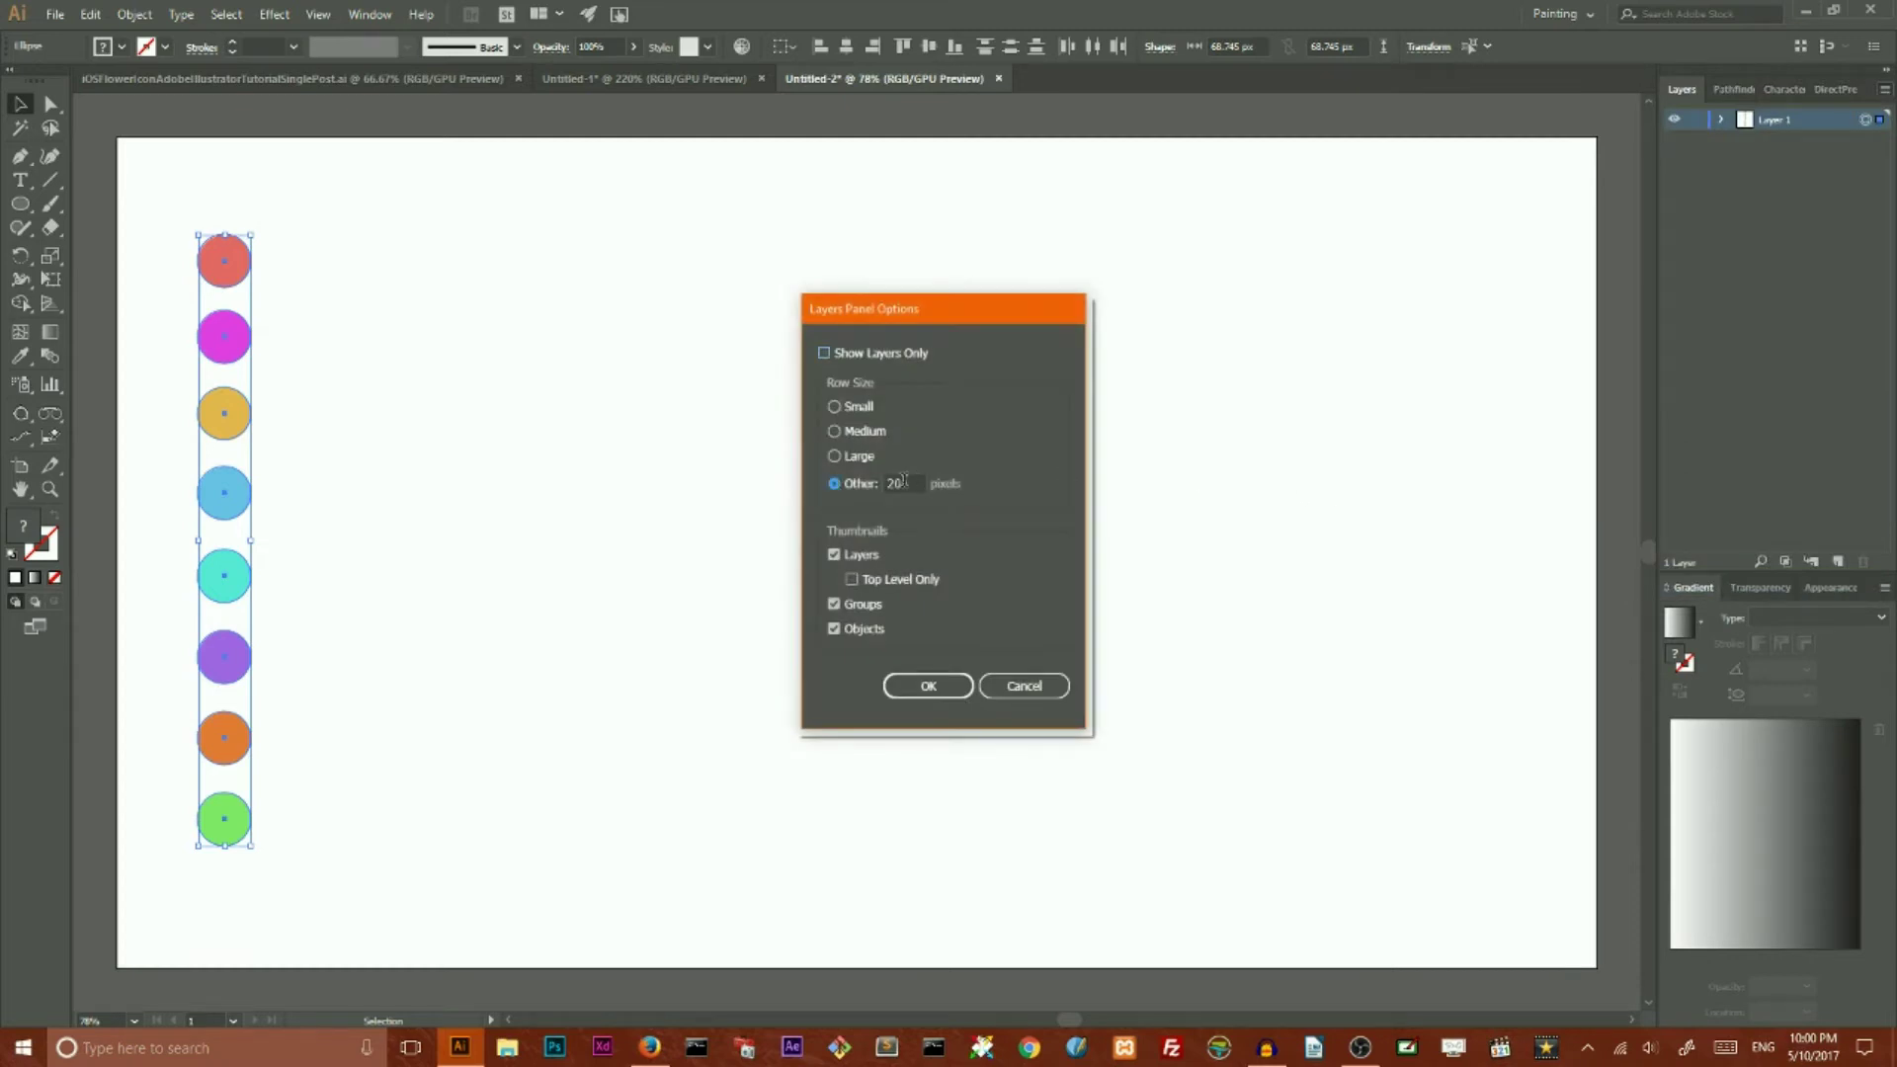
key(BackSpace)
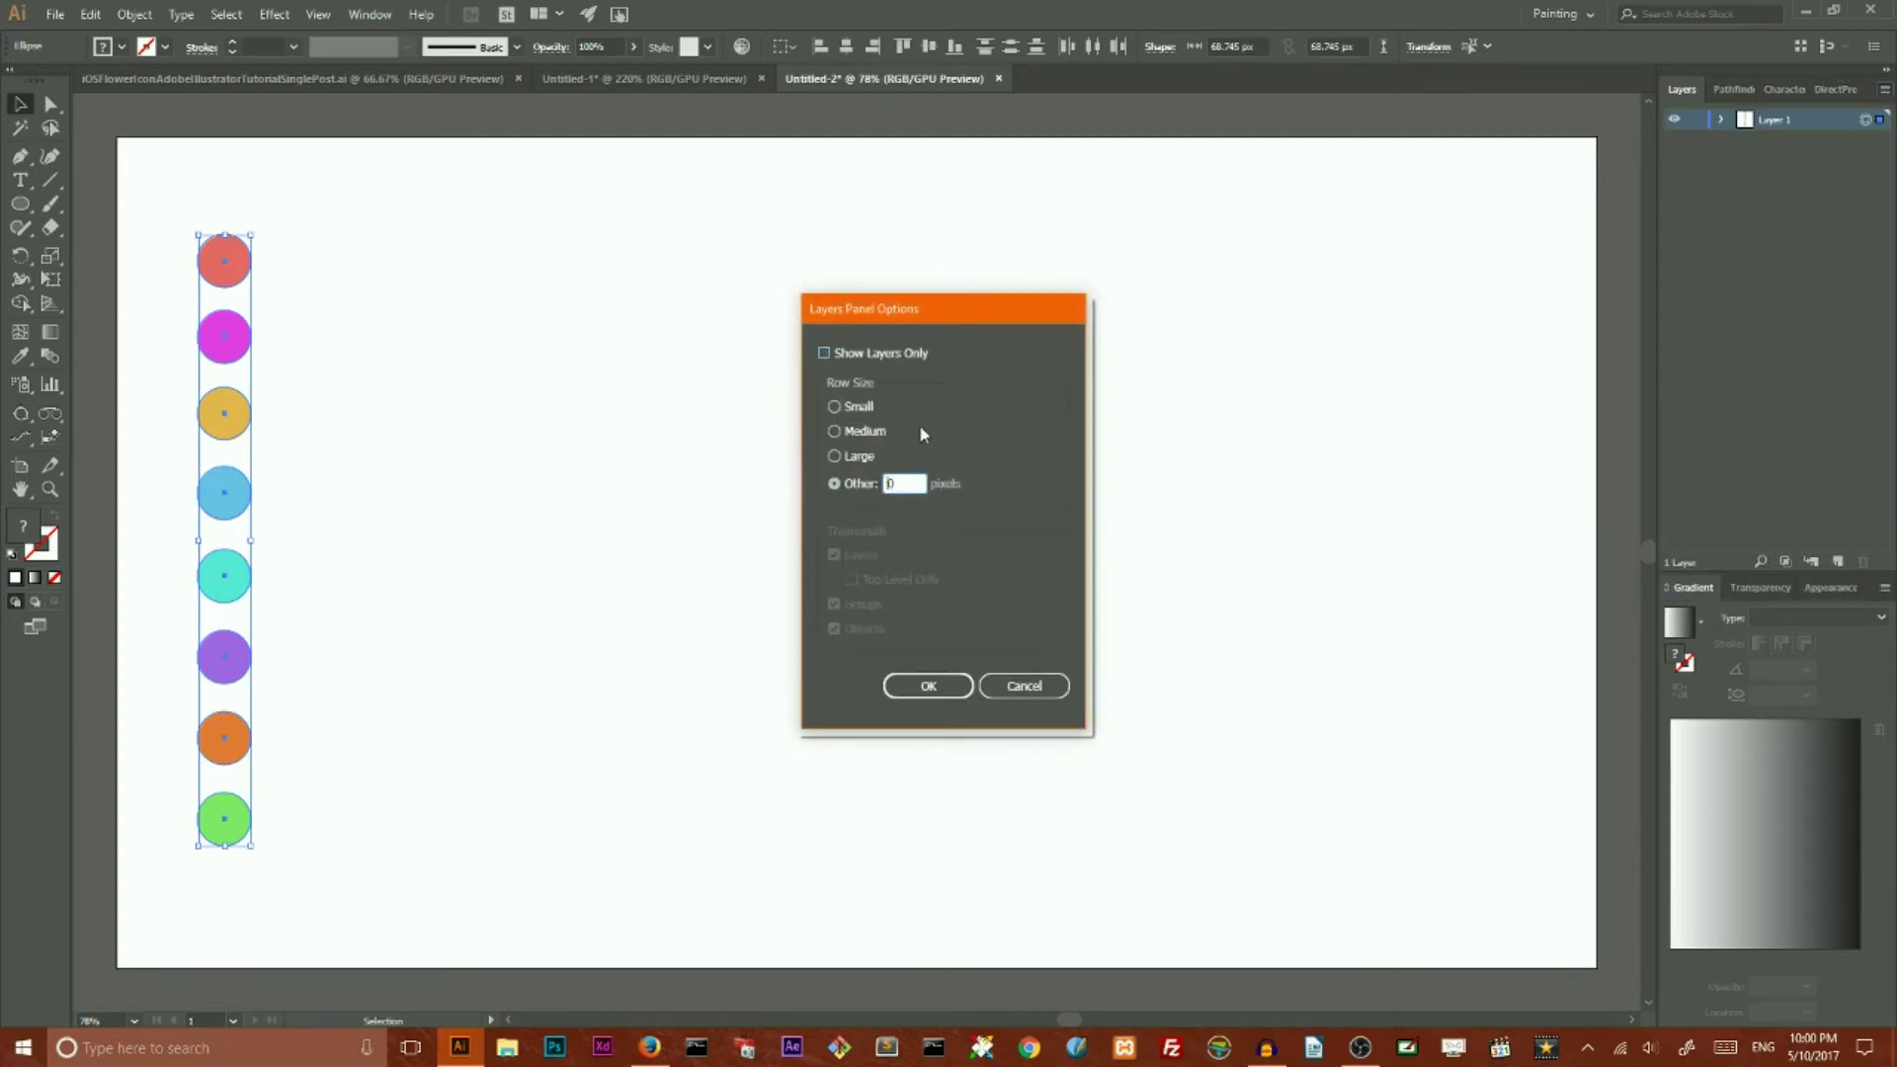
text(6)
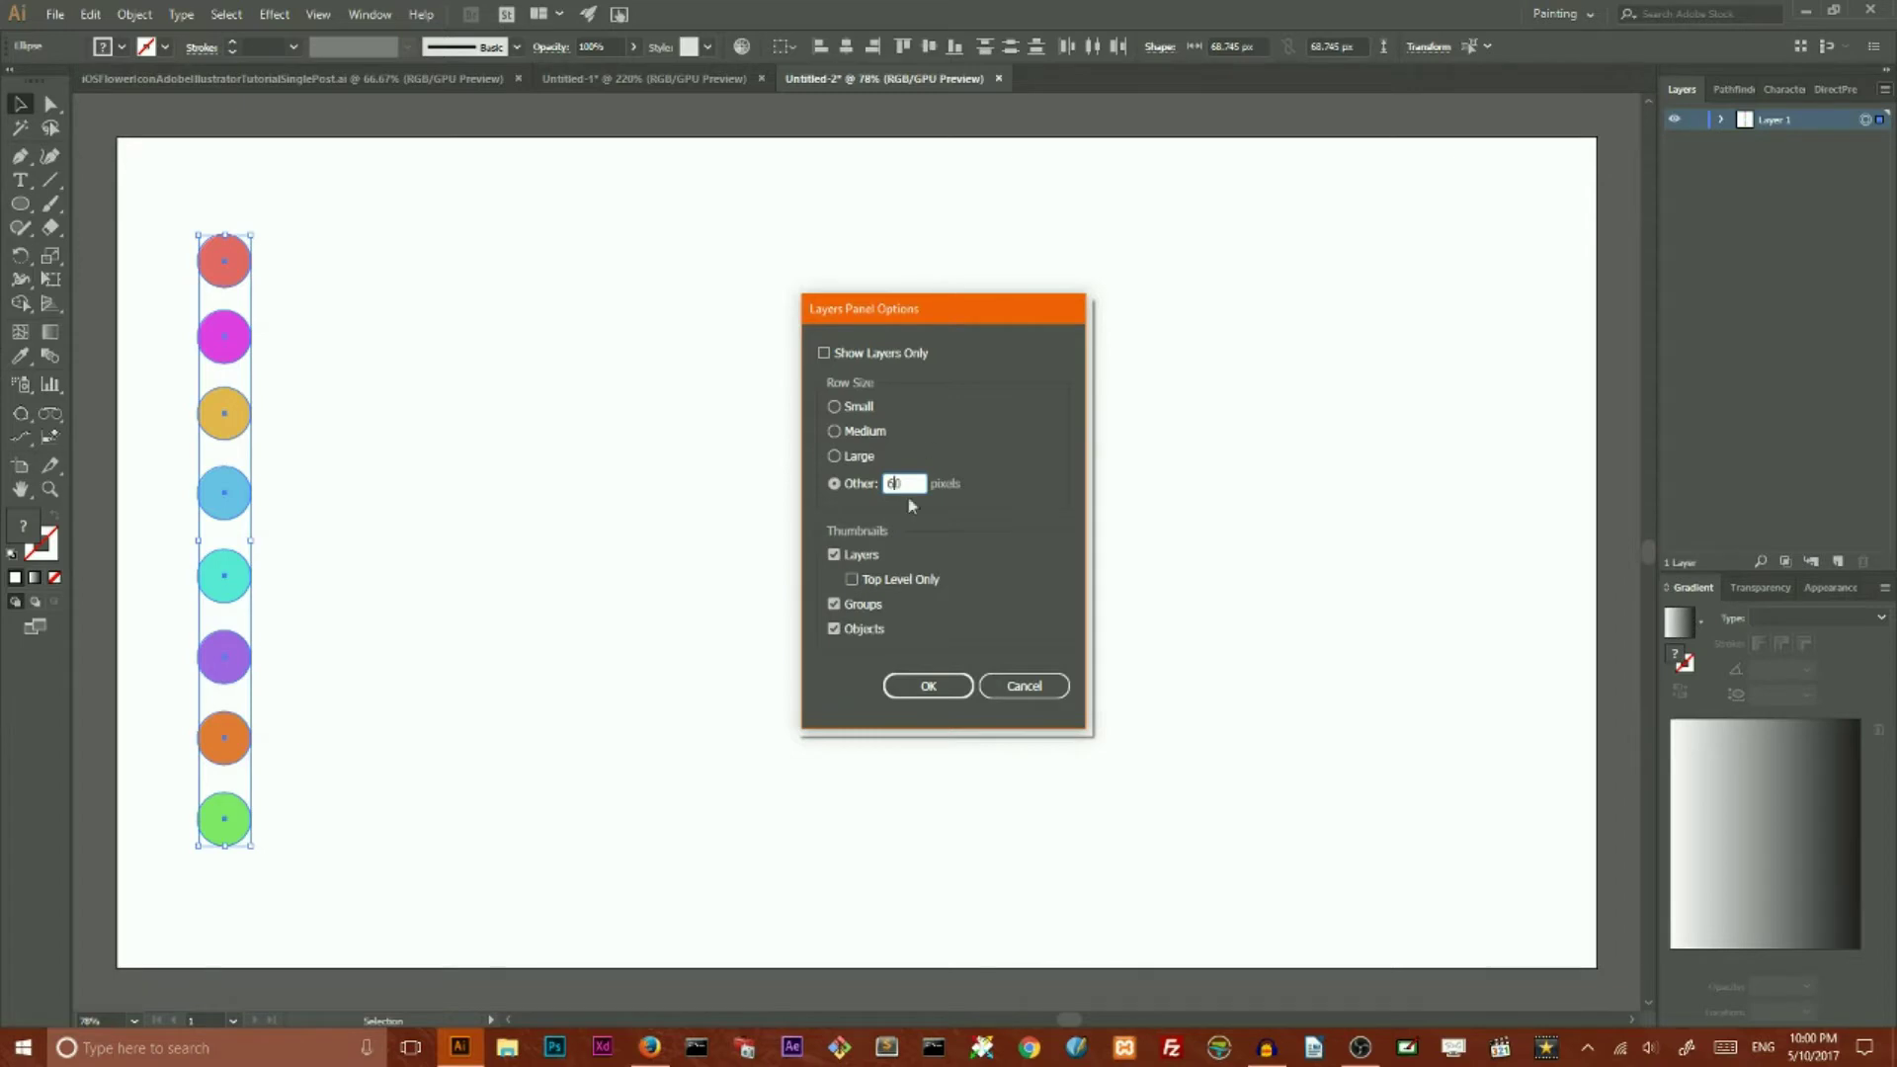
click(932, 689)
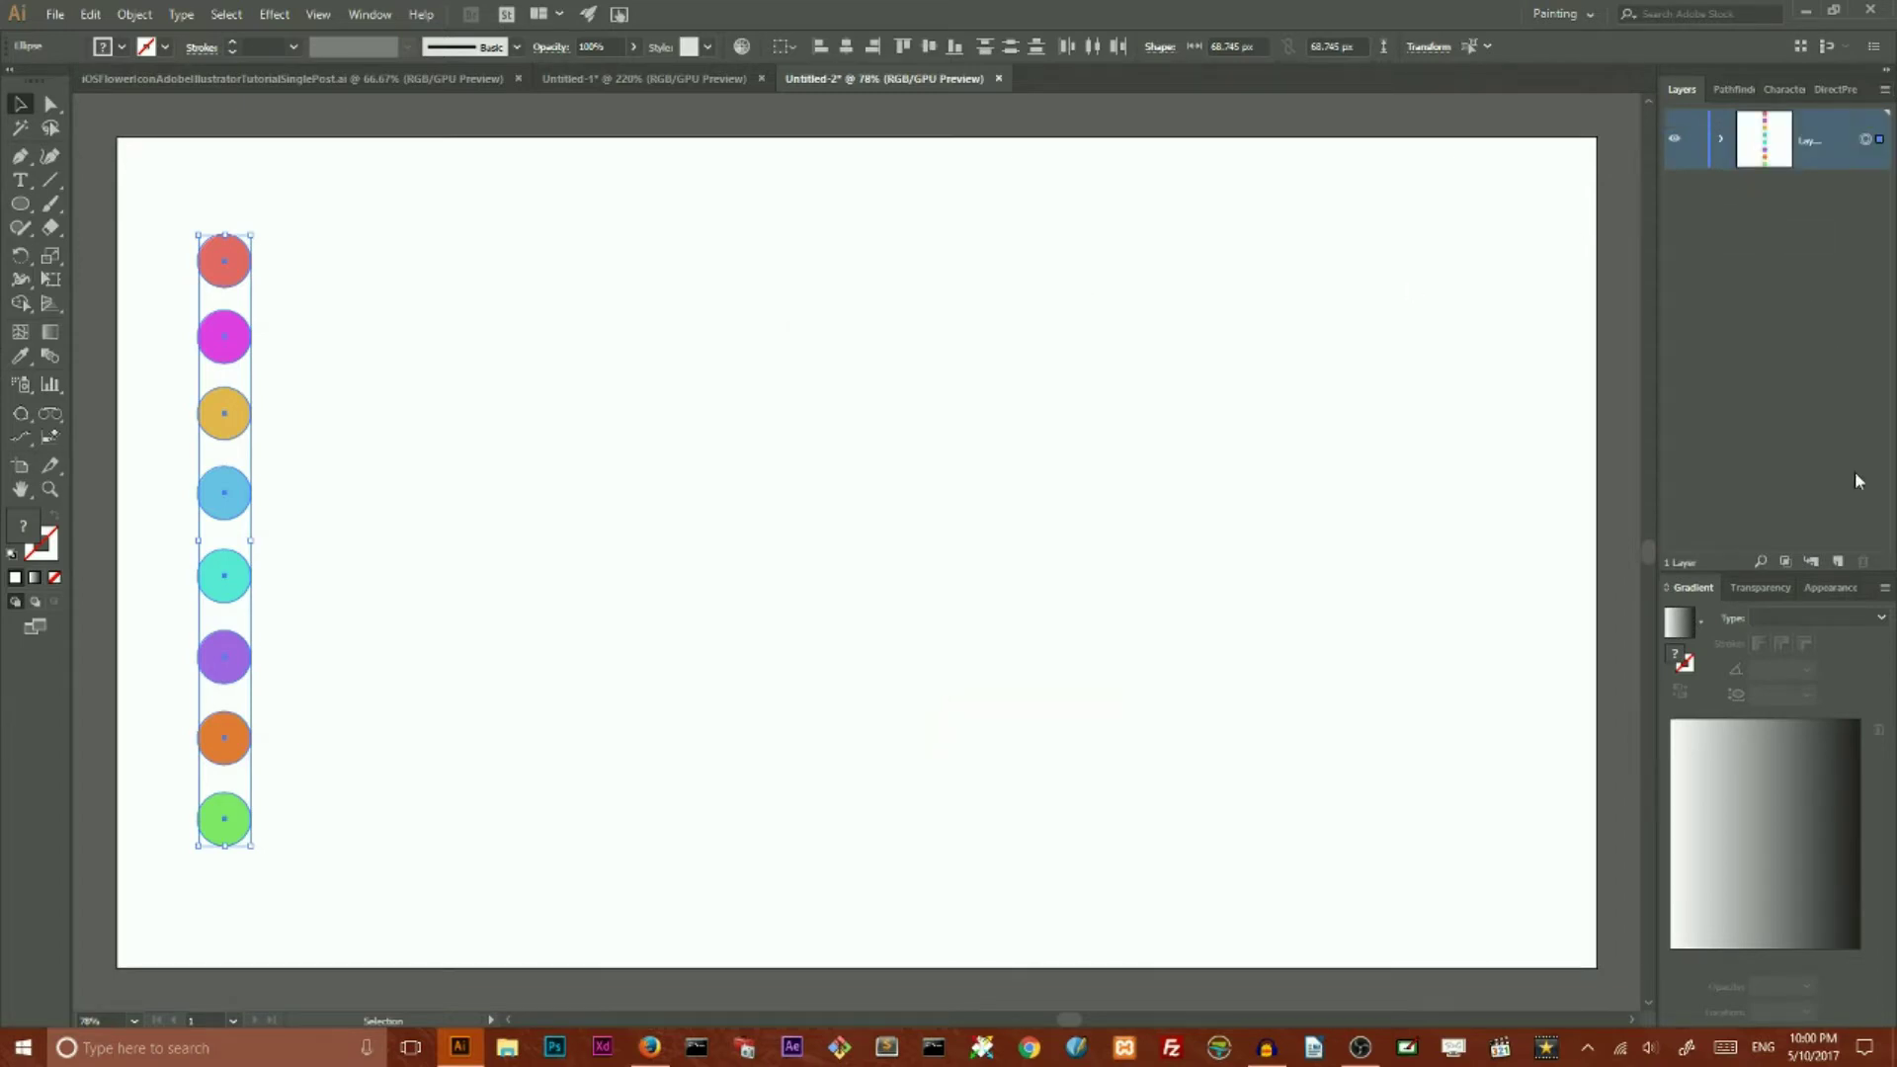
Step: Add four new layers above the colour circles and lock the circles' layer
click(1841, 565)
click(1841, 565)
click(1841, 565)
click(1841, 565)
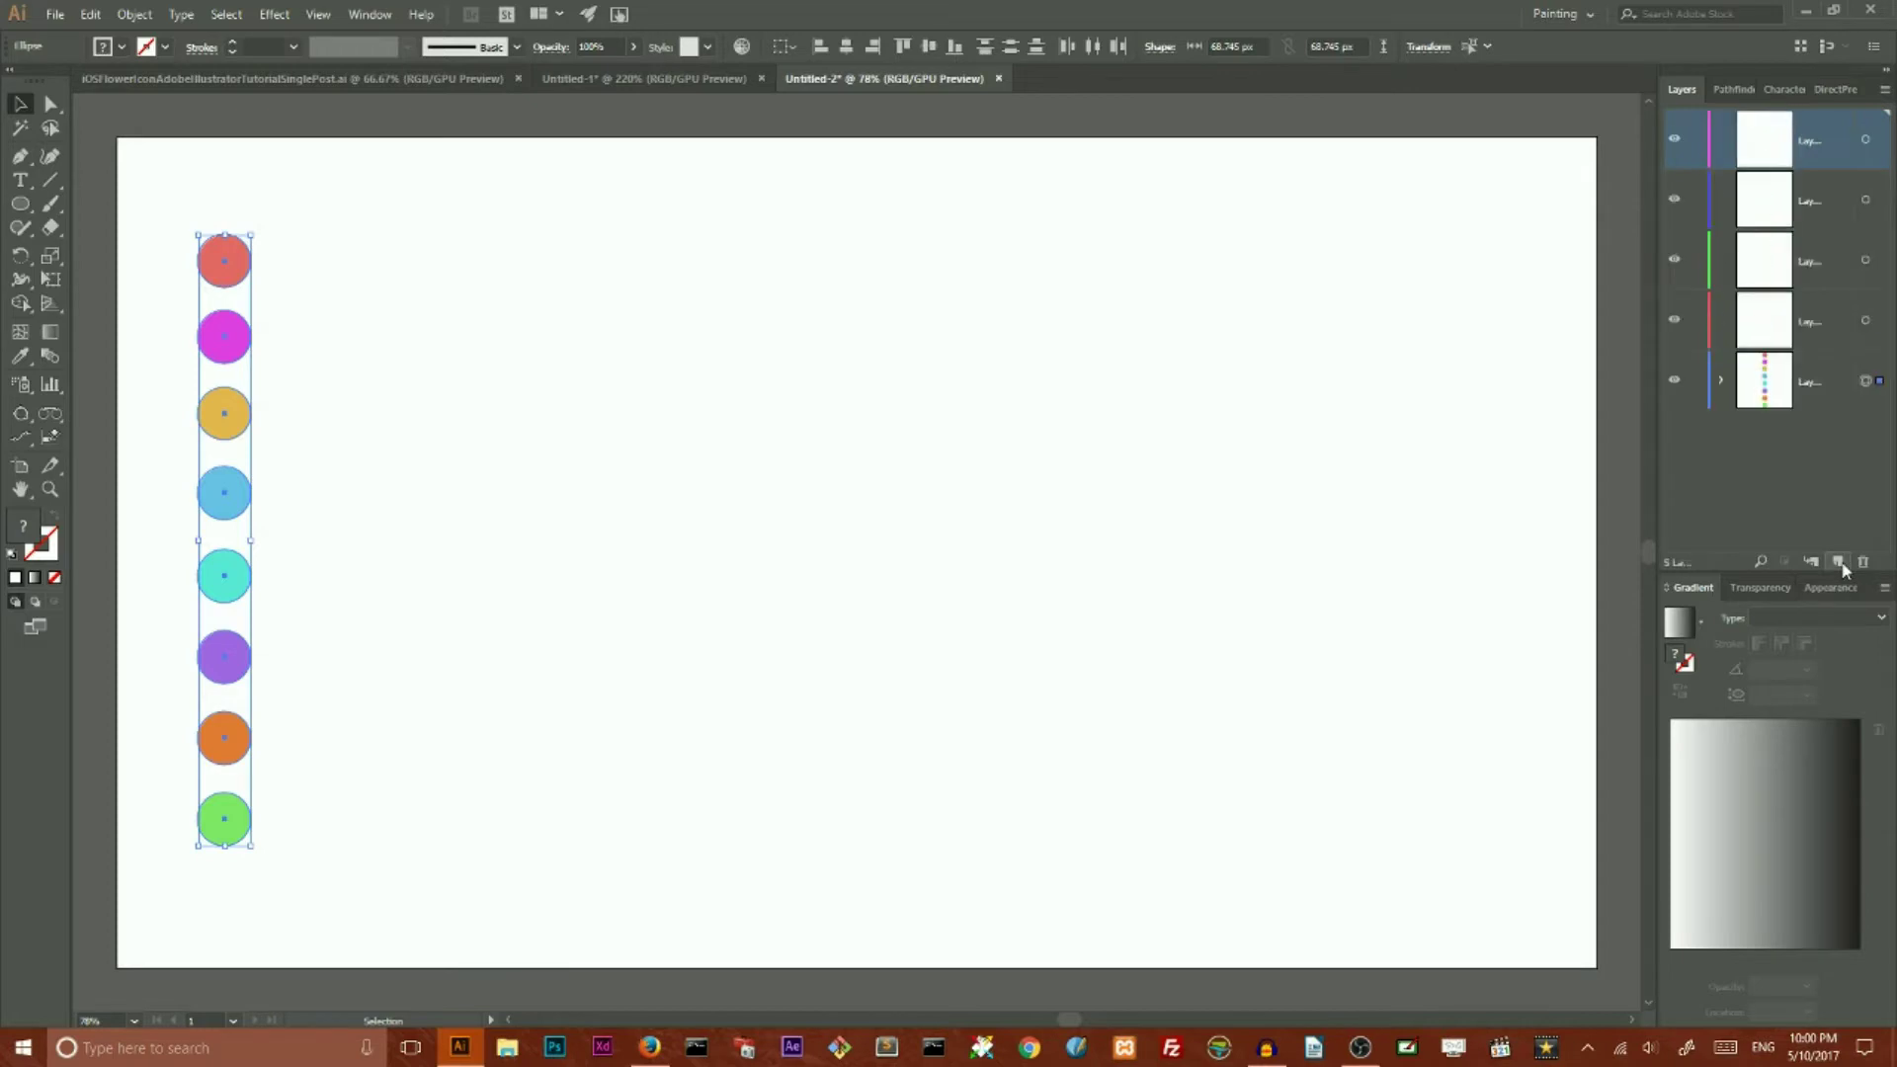
click(1697, 384)
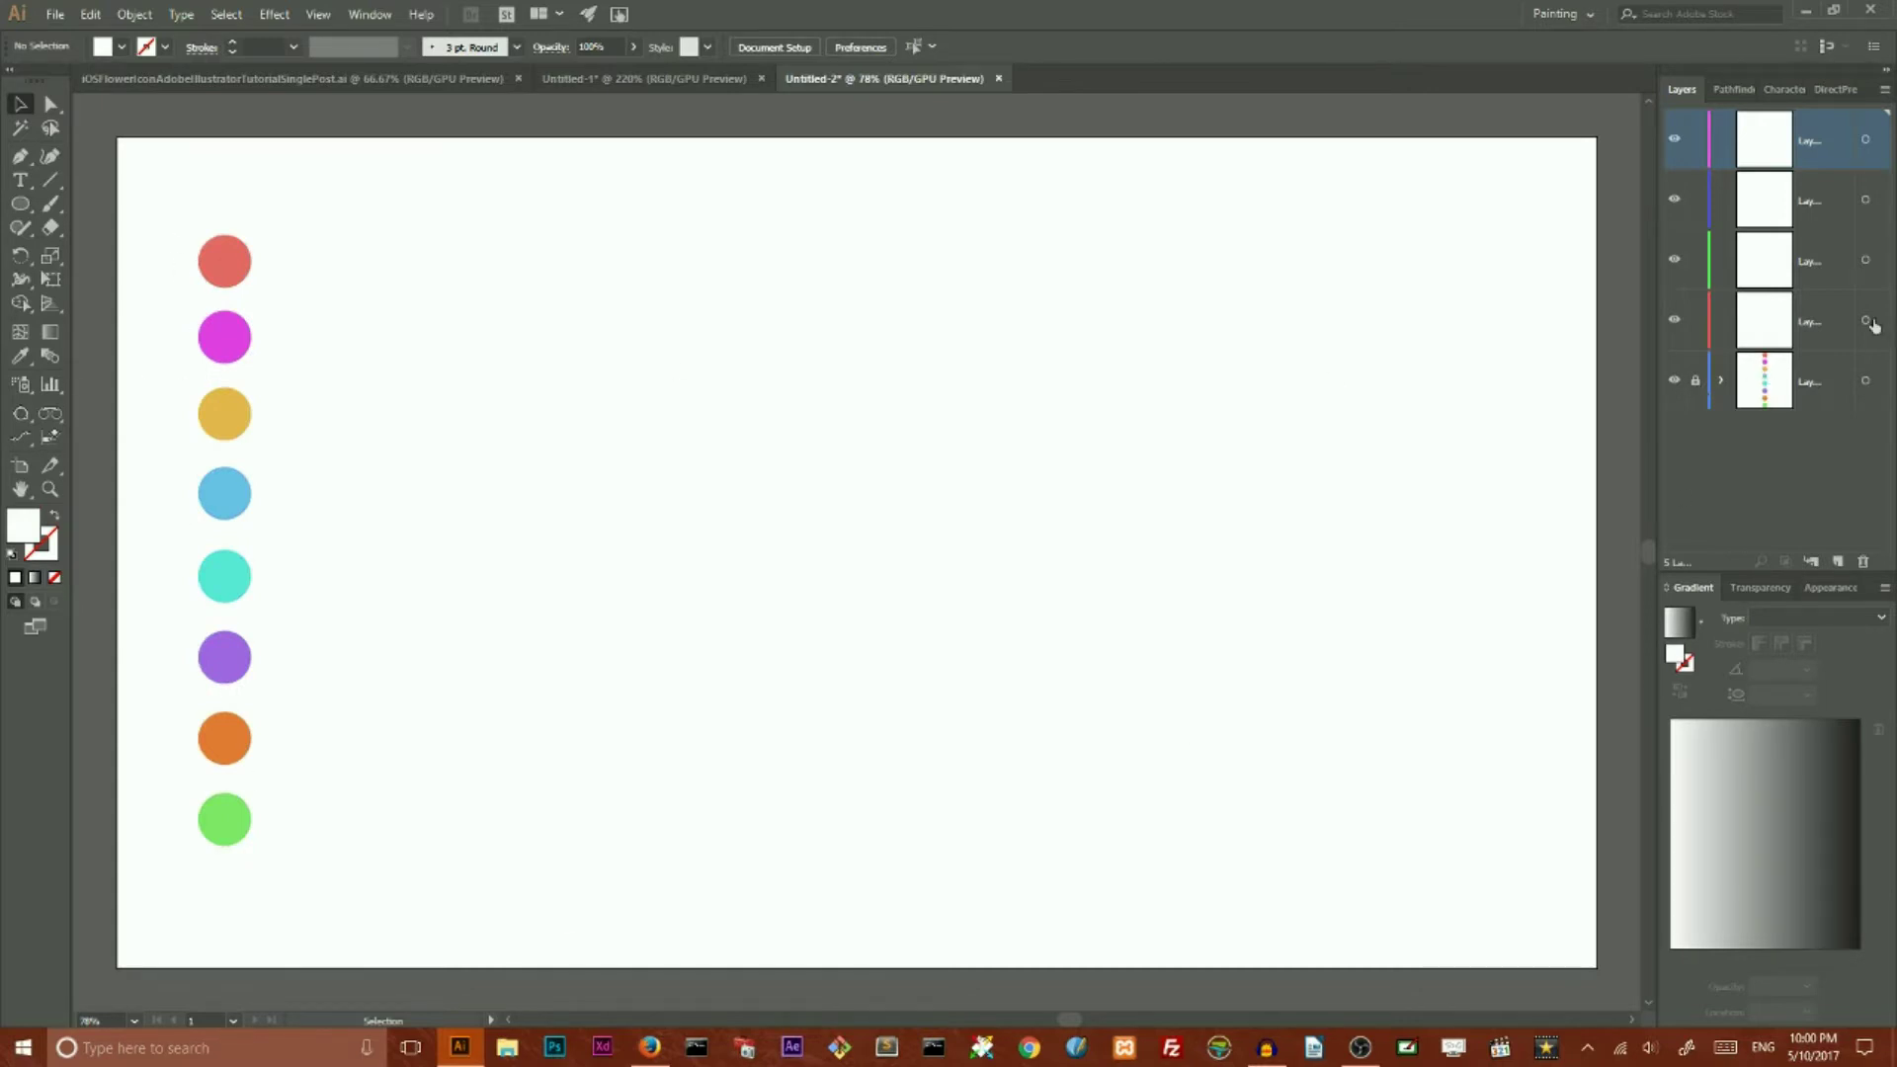
Step: Name the three layers directly above the colour circles Rectangle, Circle and Flower from the lowest up, and delete the spare uppermost layer
double_click(1809, 320)
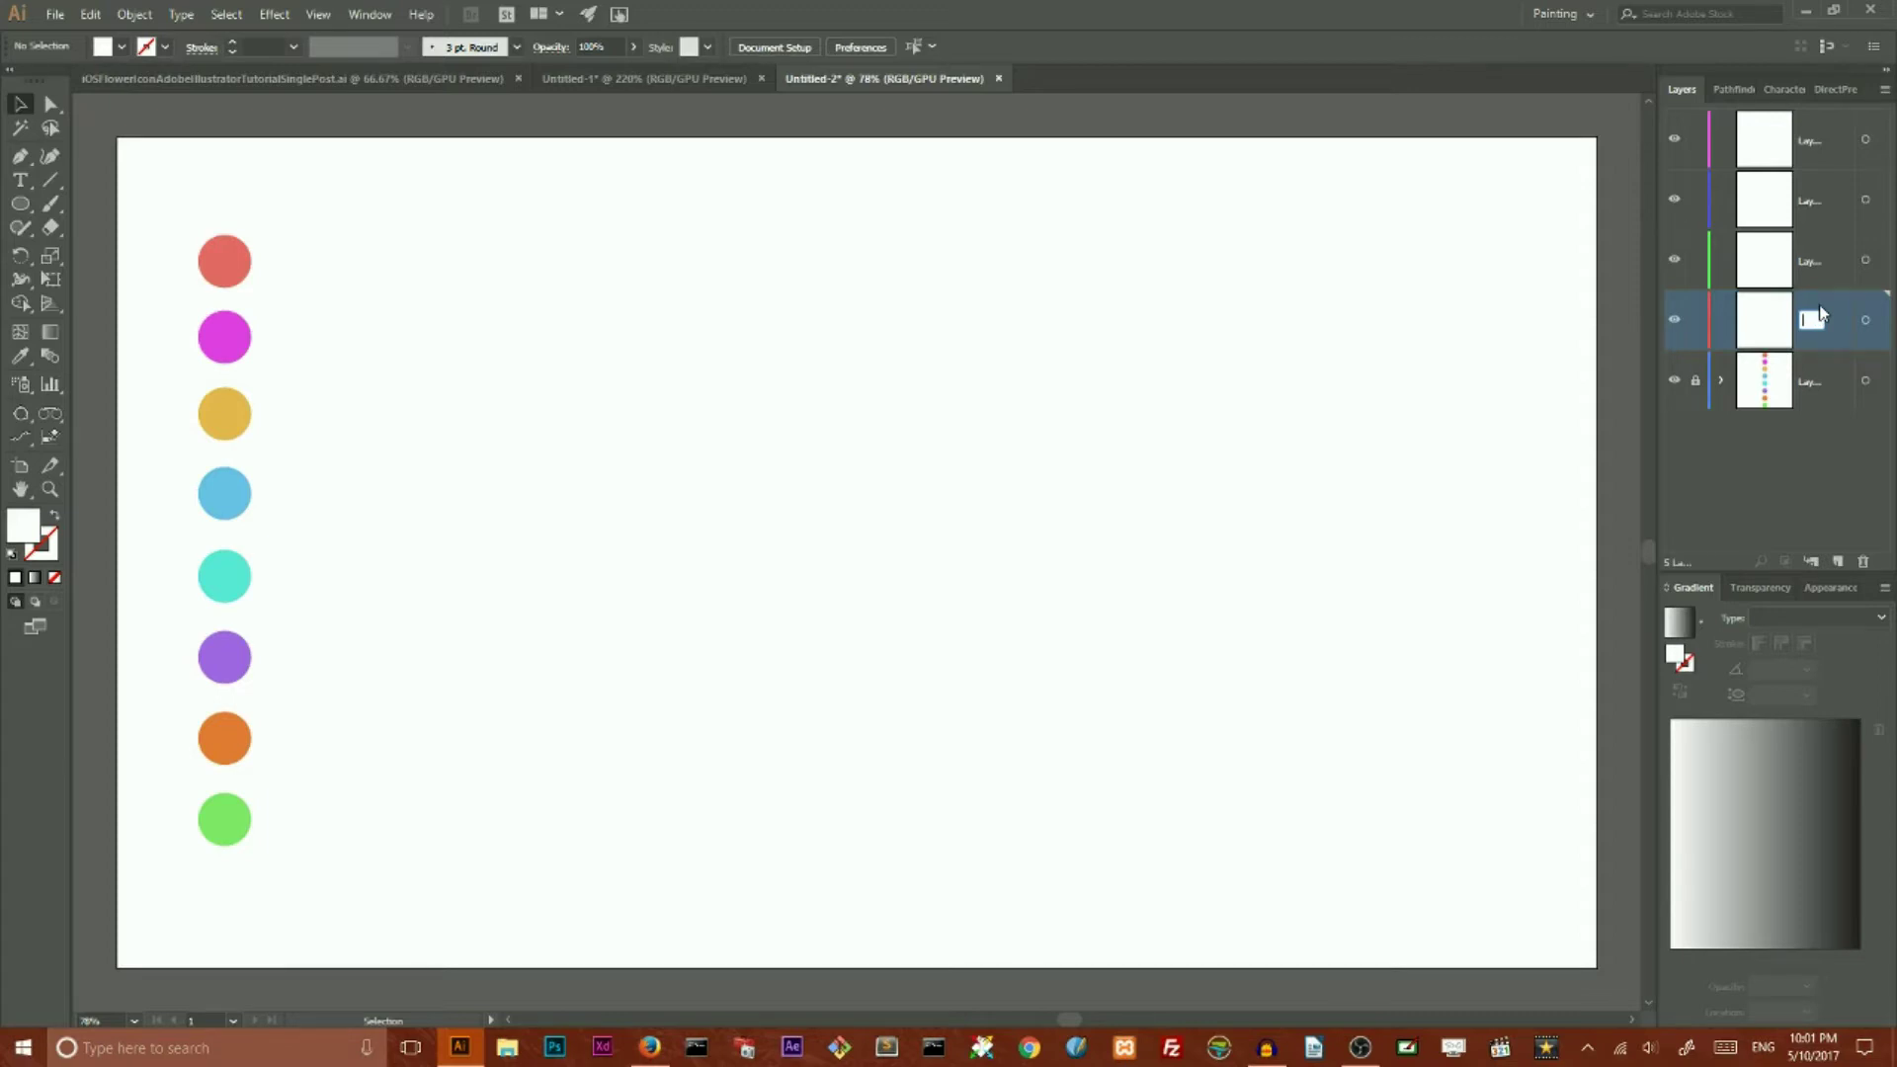
text(Redtangle)
key(Return)
double_click(1809, 264)
key(BackSpace)
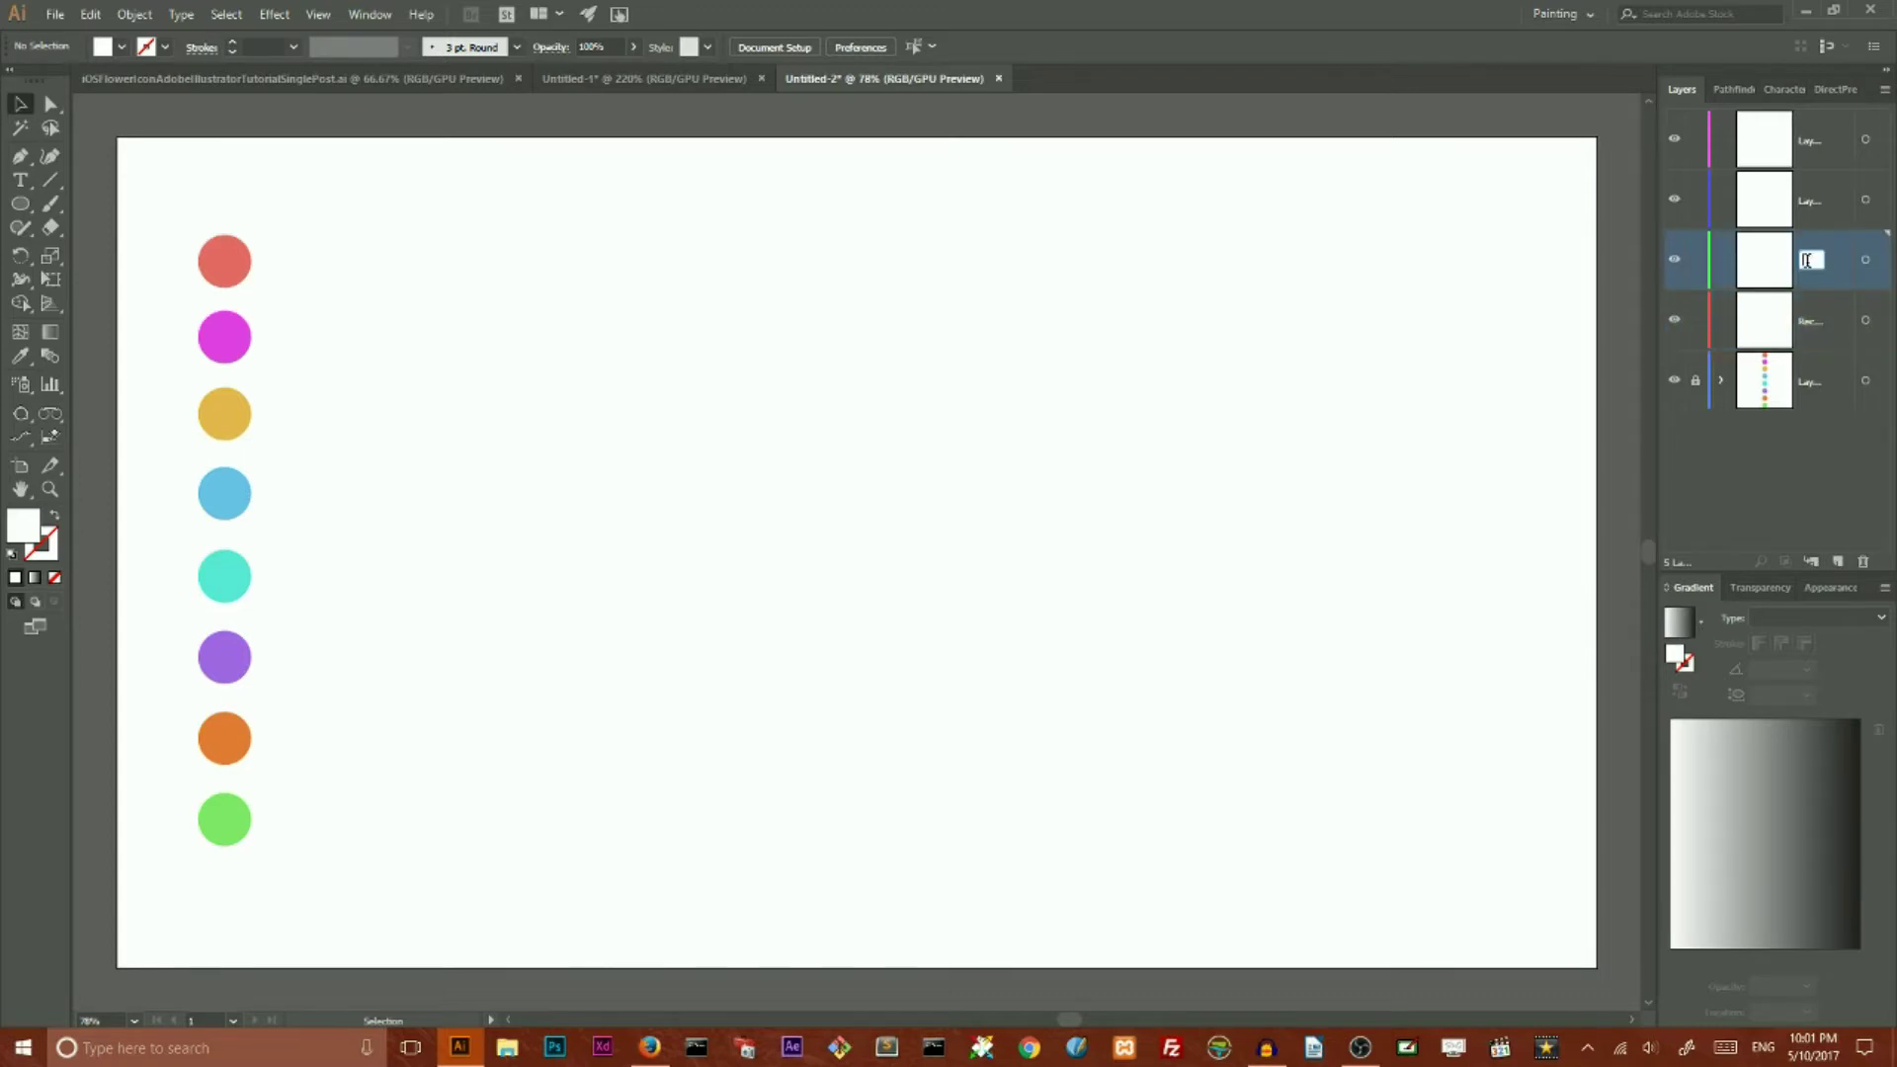
text(Circle)
key(Return)
double_click(1819, 201)
text(Flower)
key(Return)
click(1854, 156)
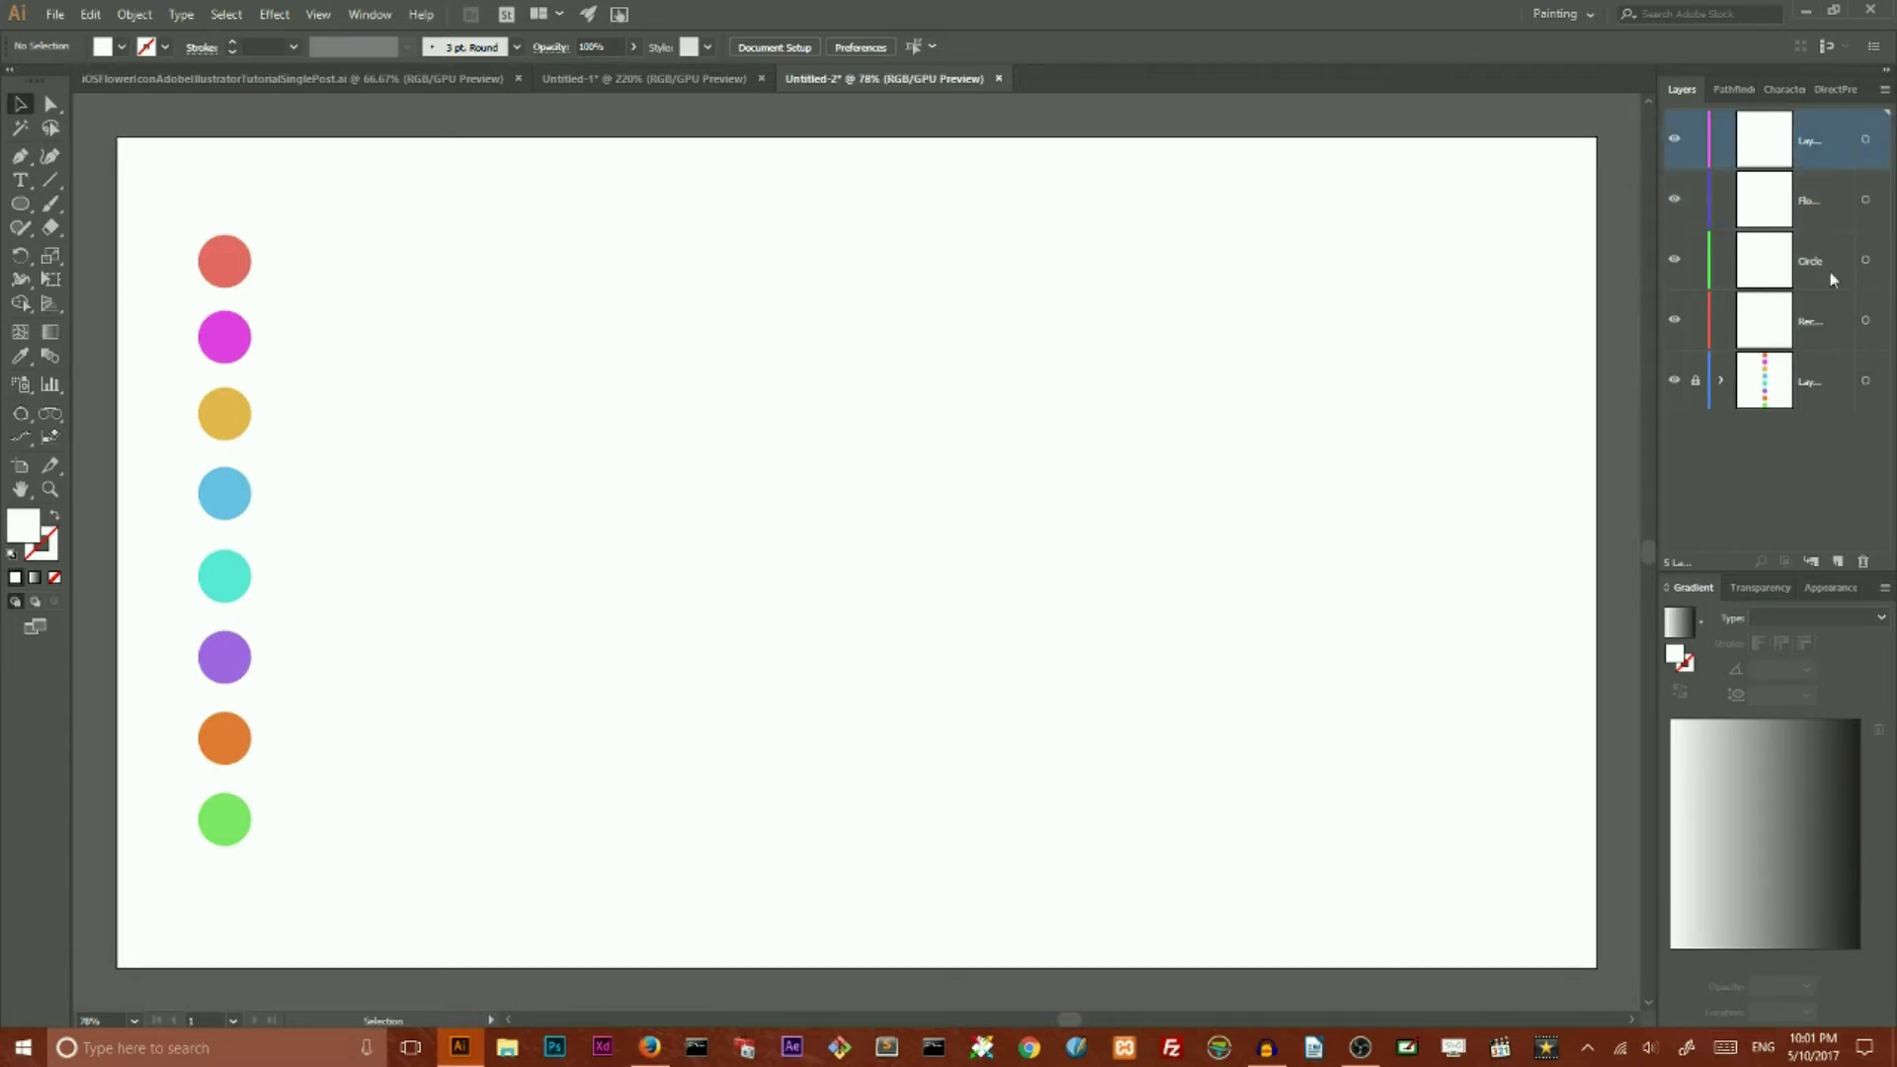
click(1864, 563)
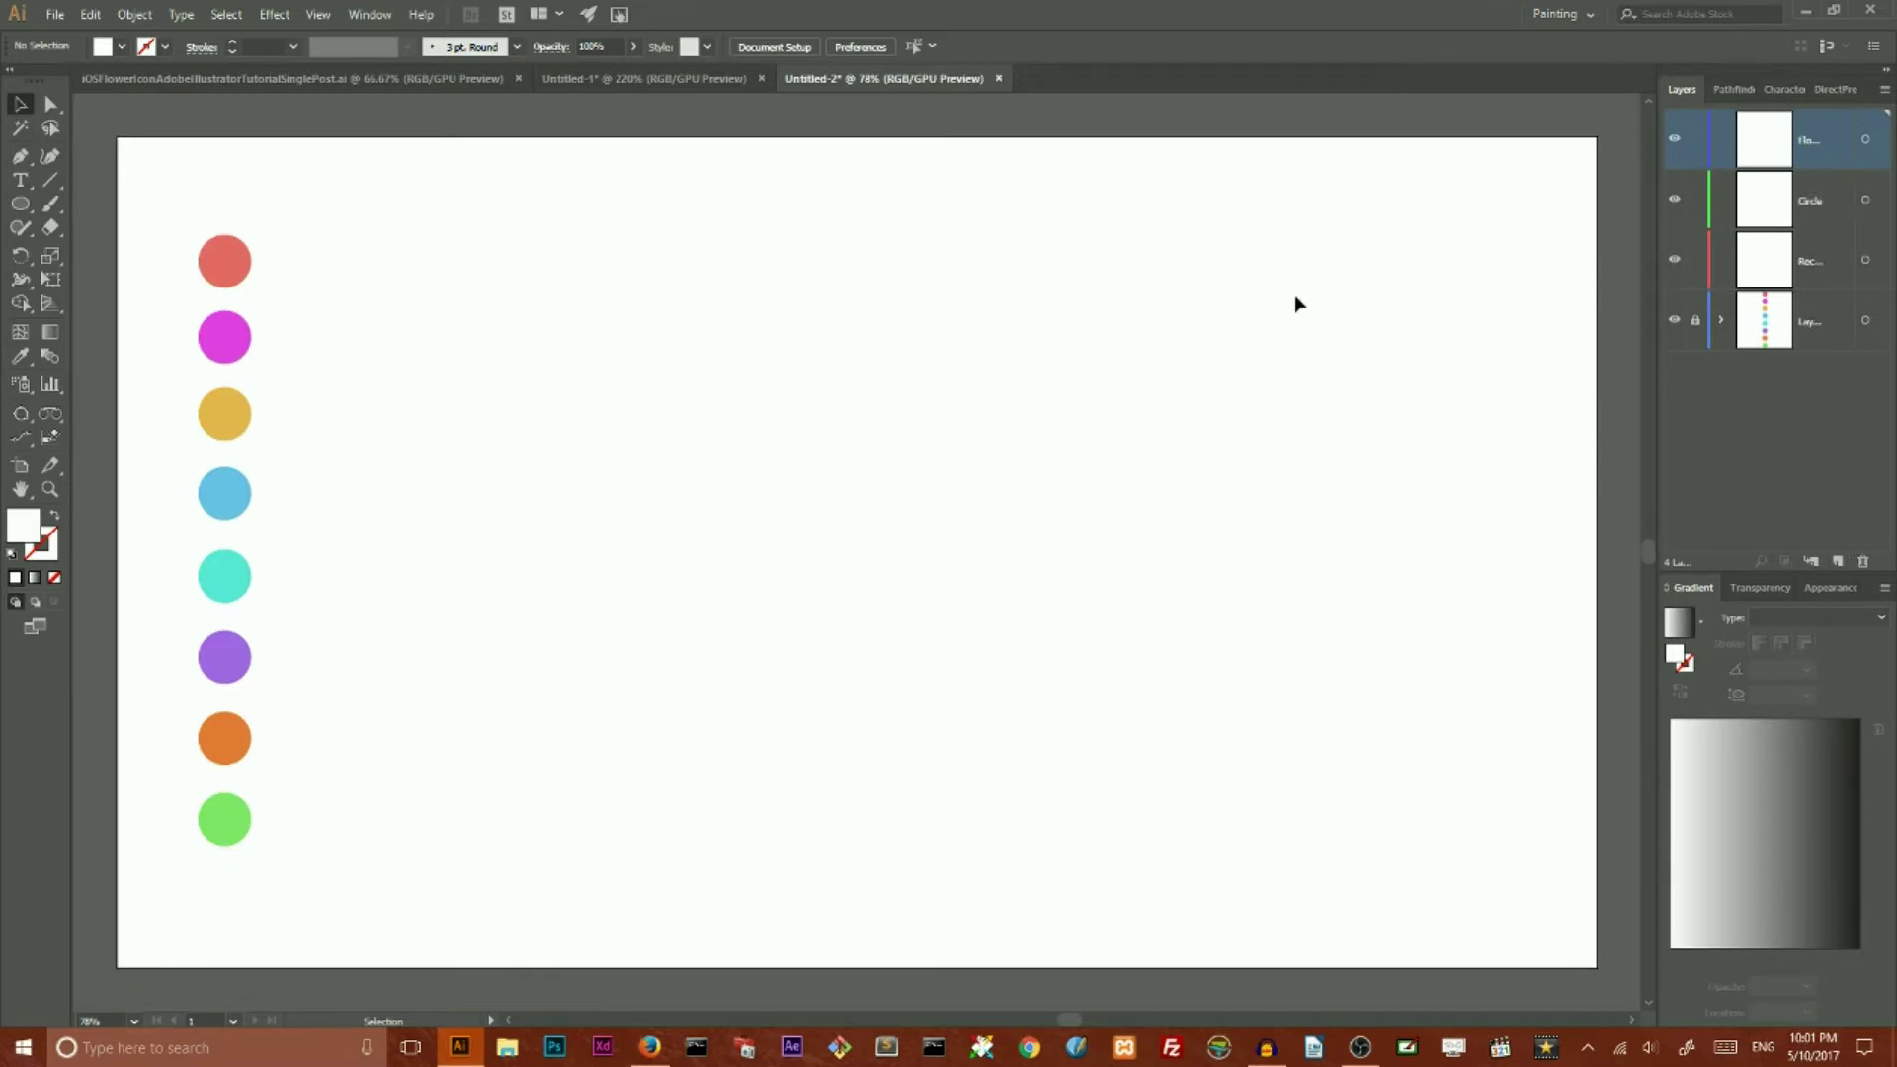
Step: Create a rectangle 1920 px wide and 1080 px high
drag(19, 206, 91, 210)
click(720, 336)
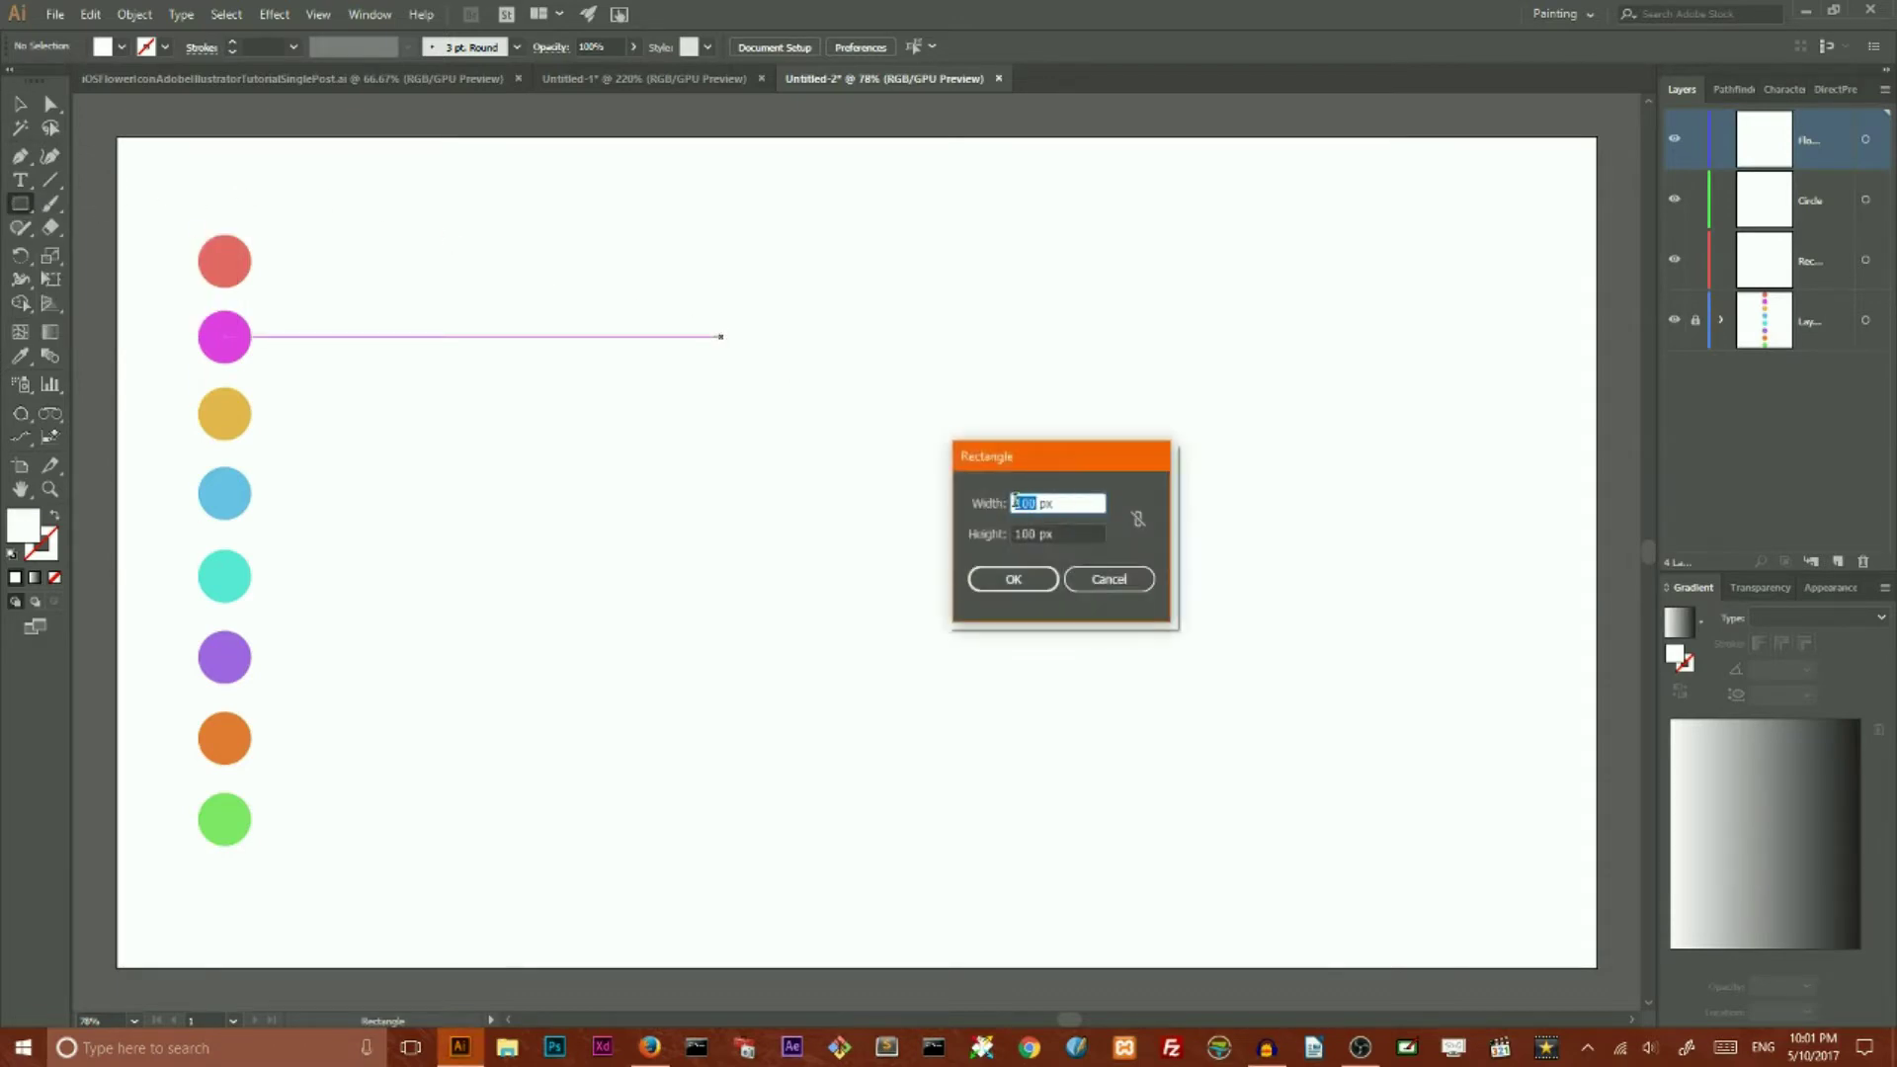
text(1920)
drag(1035, 534, 1009, 535)
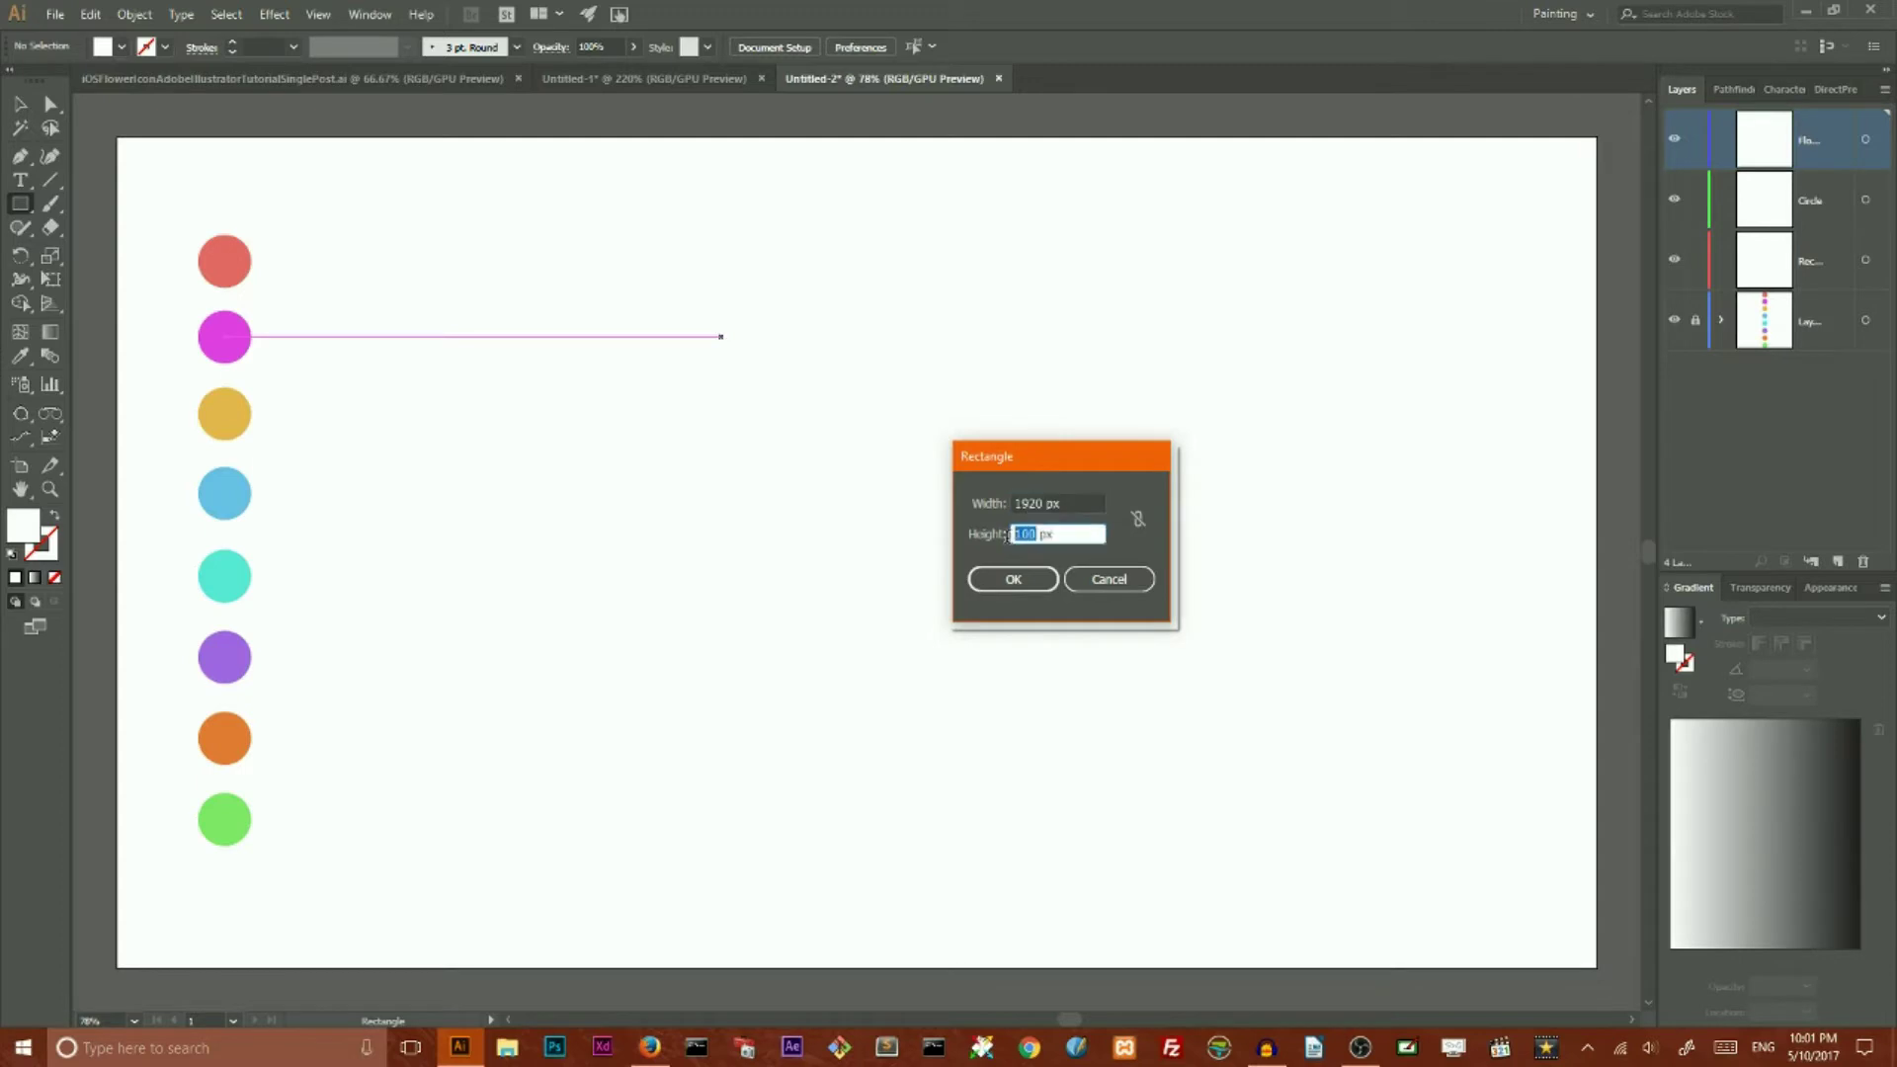
text(1080)
click(998, 575)
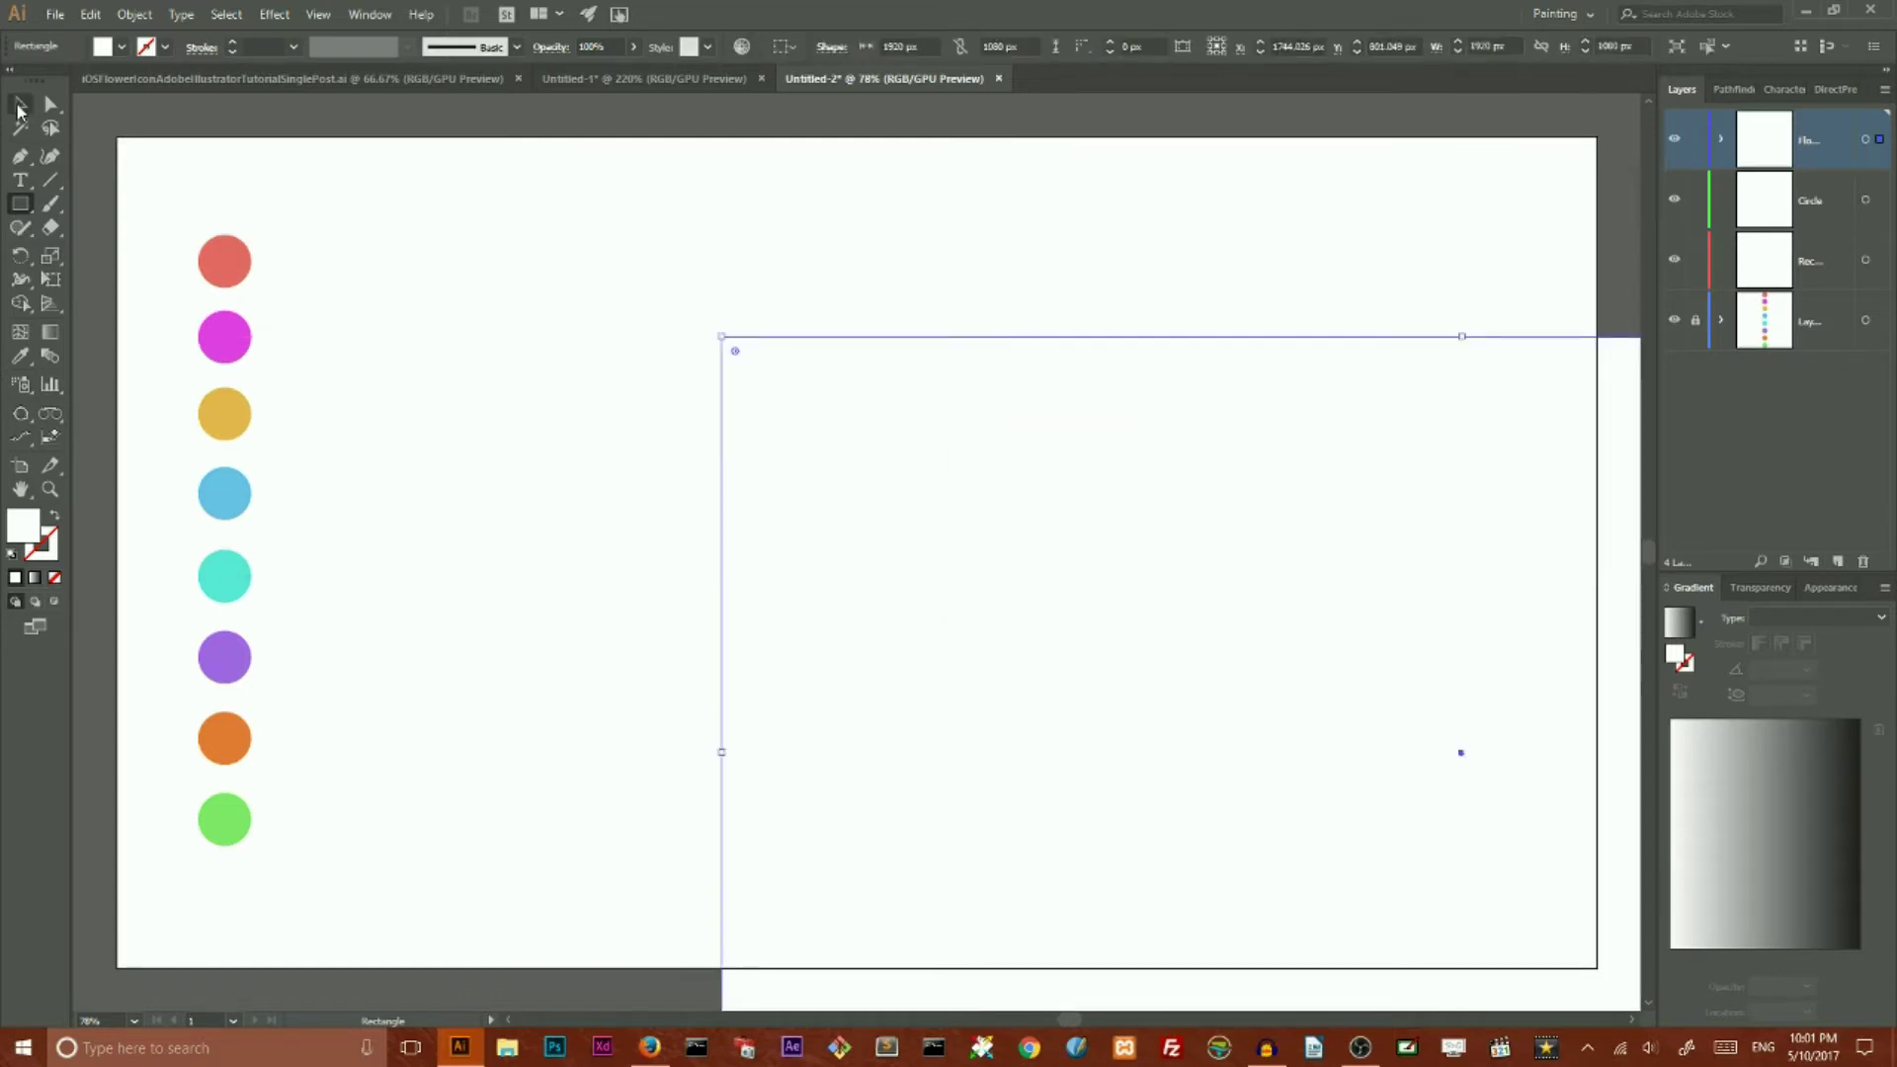
Step: Align the rectangle to the artboard, centred horizontally and vertically
click(19, 106)
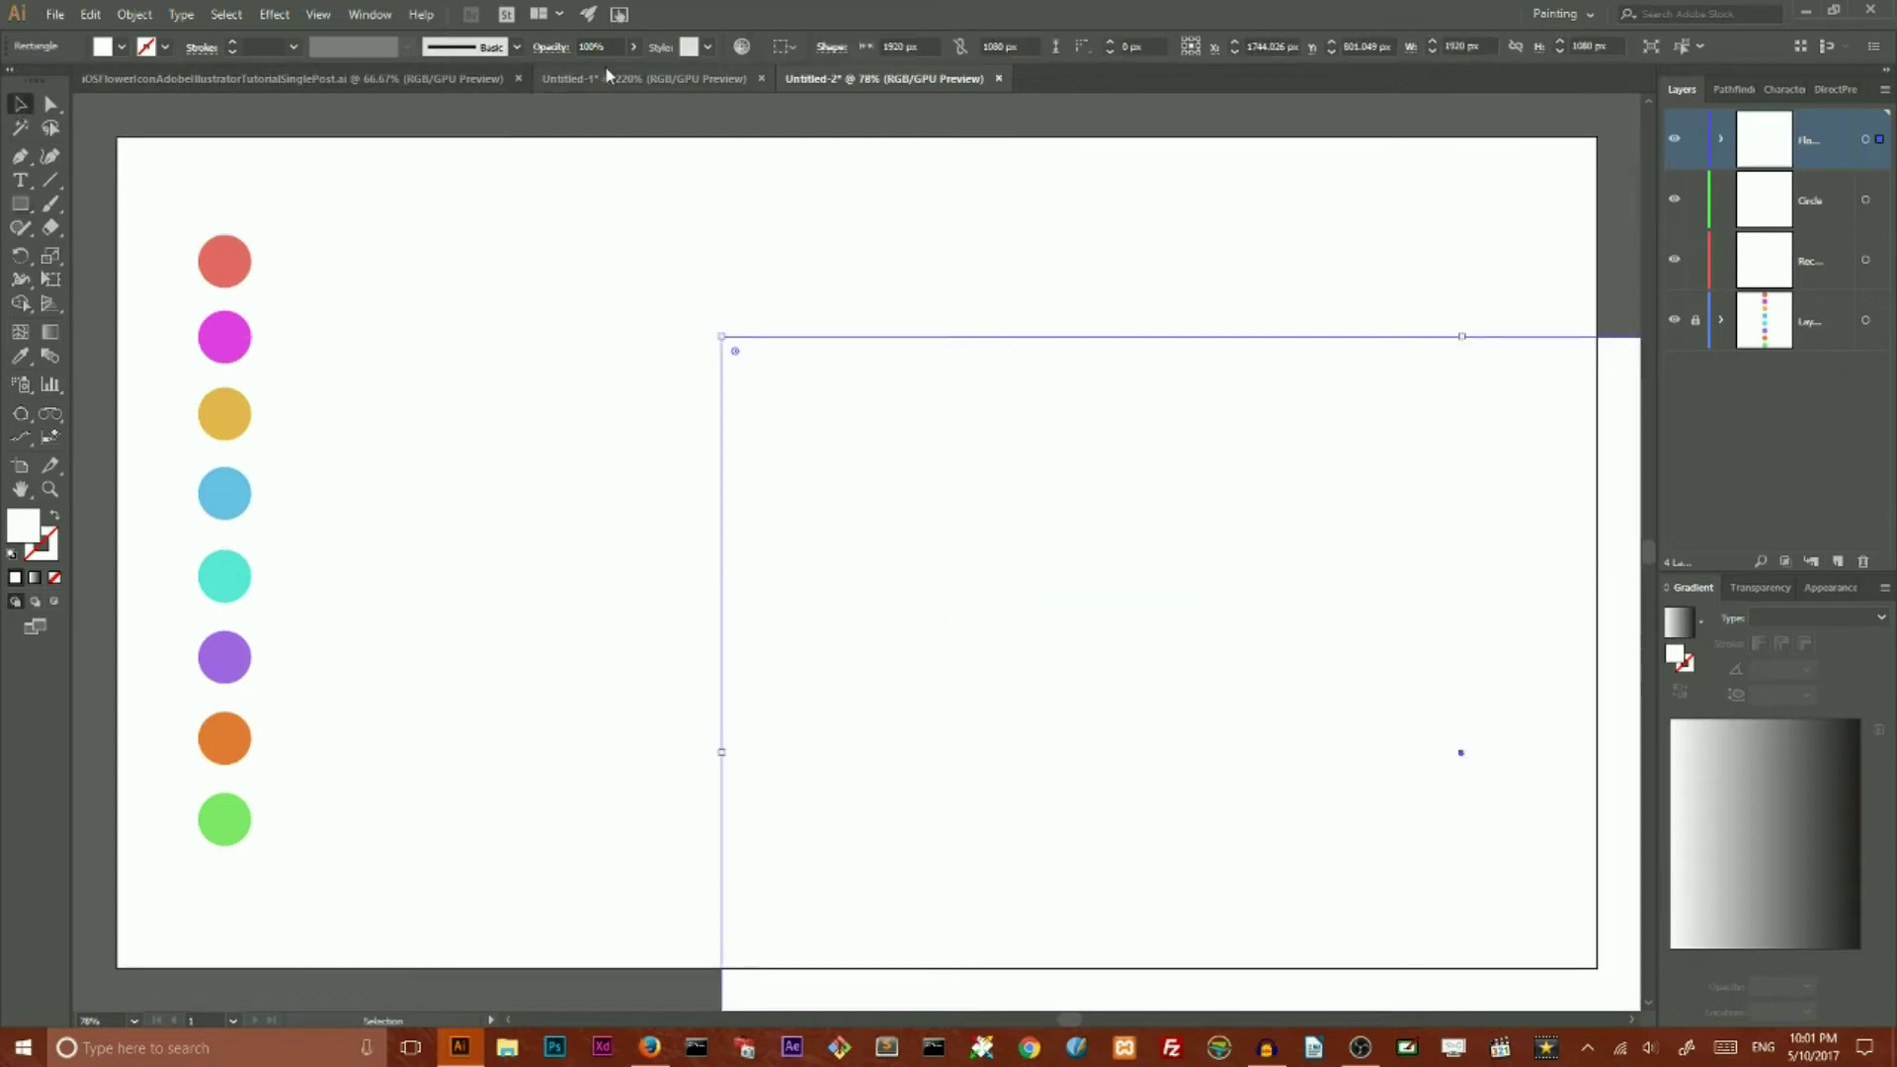
click(785, 50)
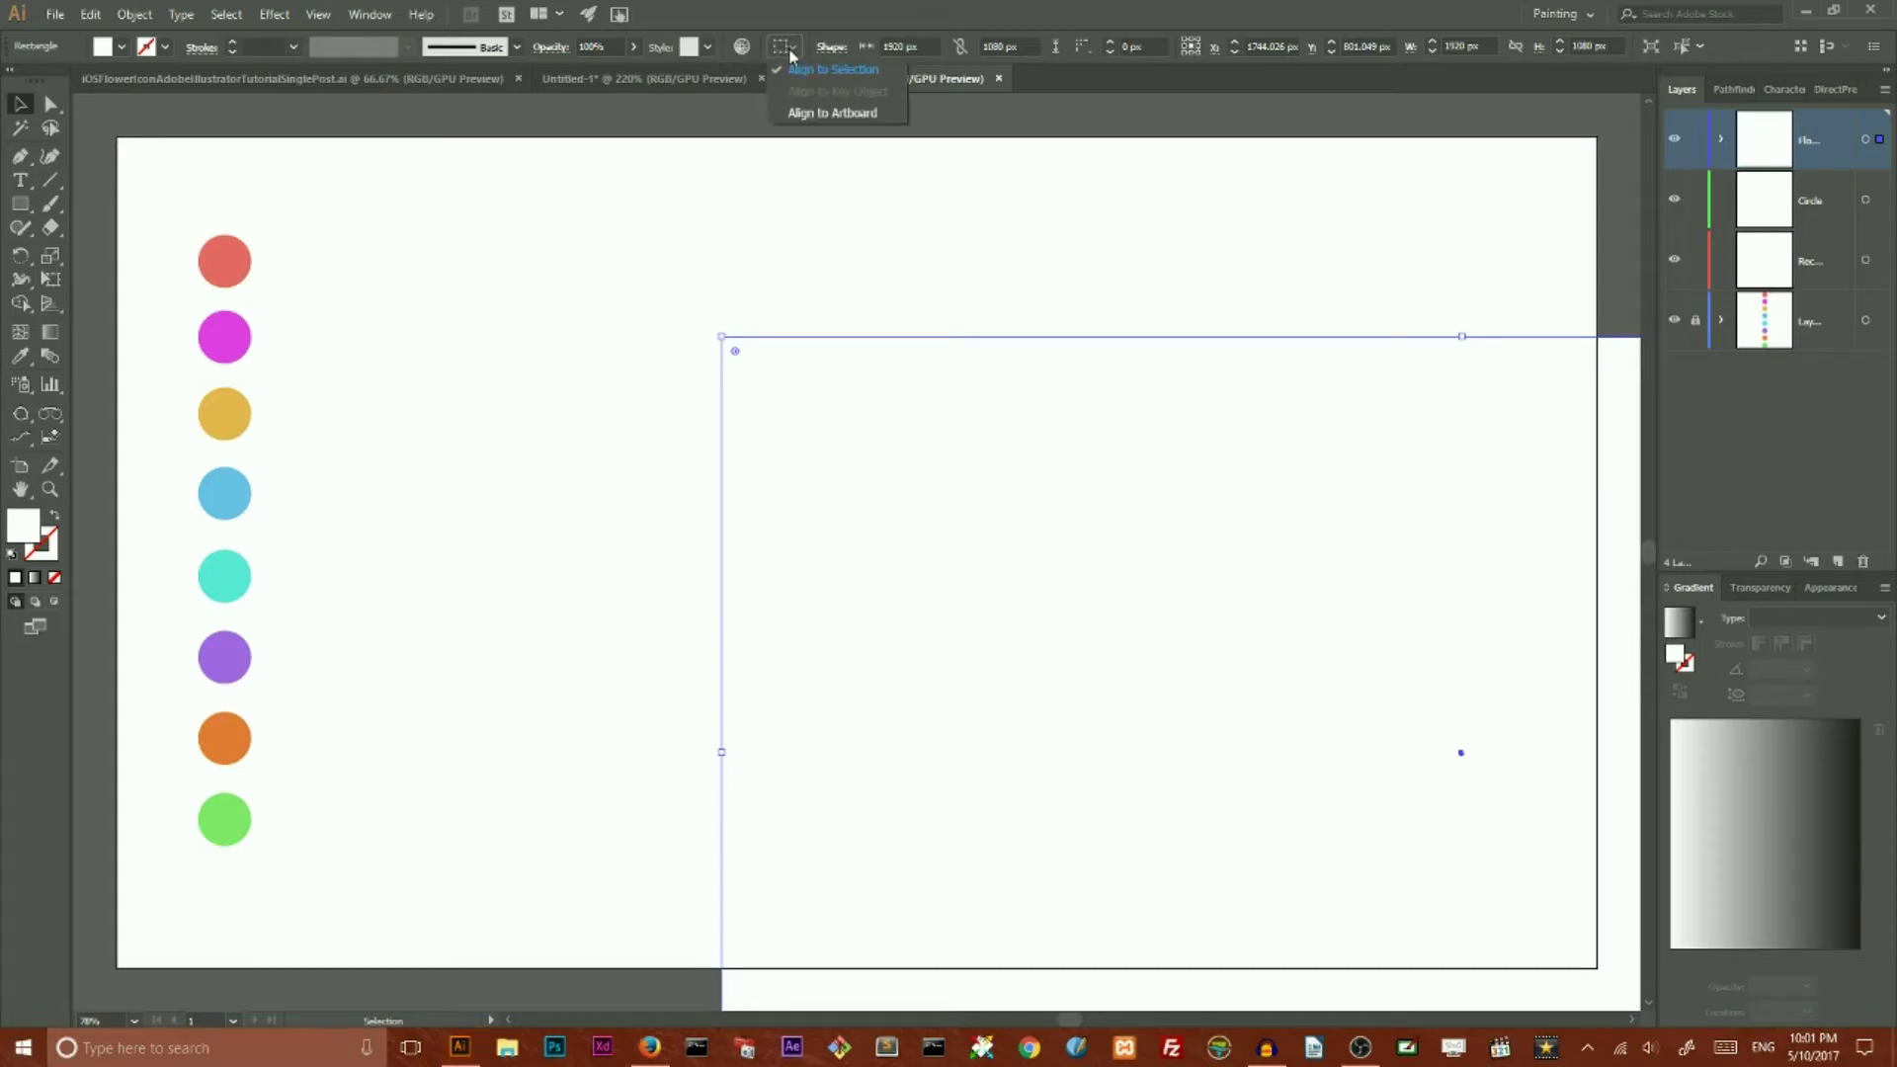
click(803, 114)
click(846, 49)
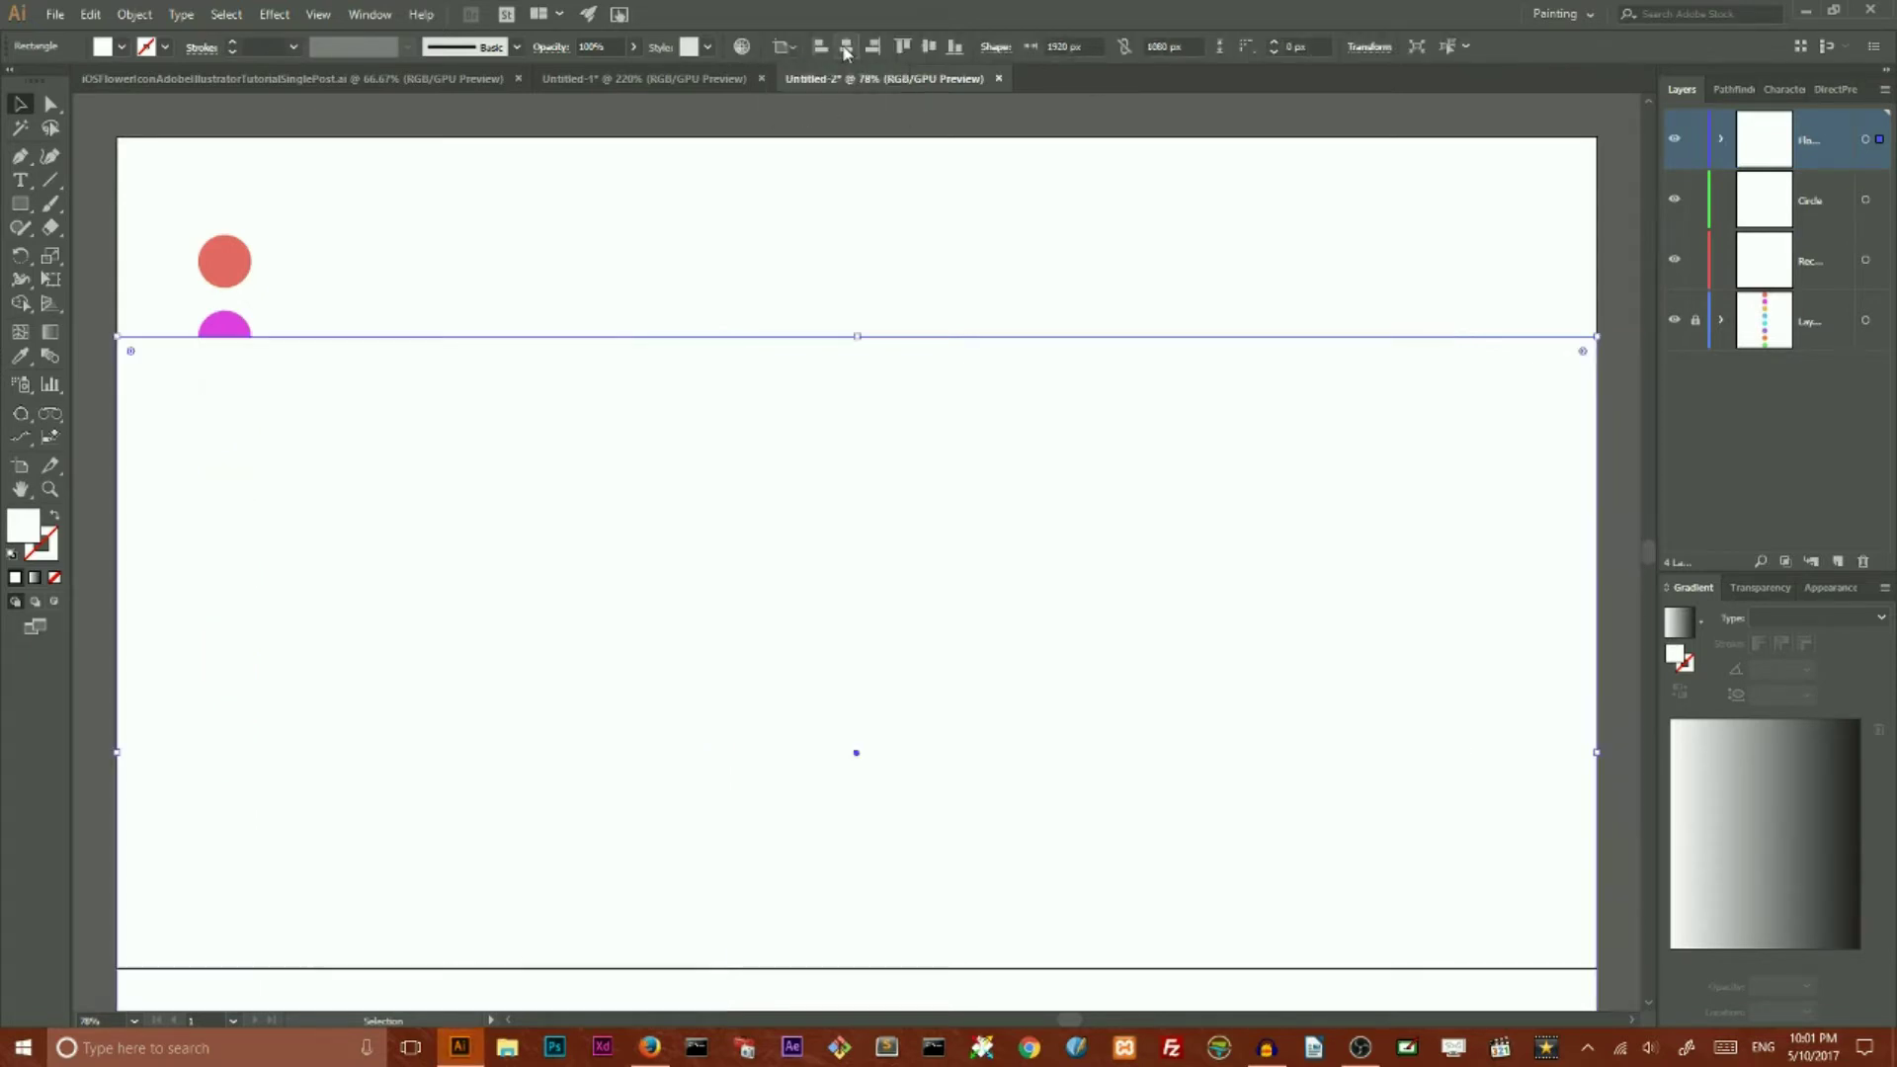
click(930, 48)
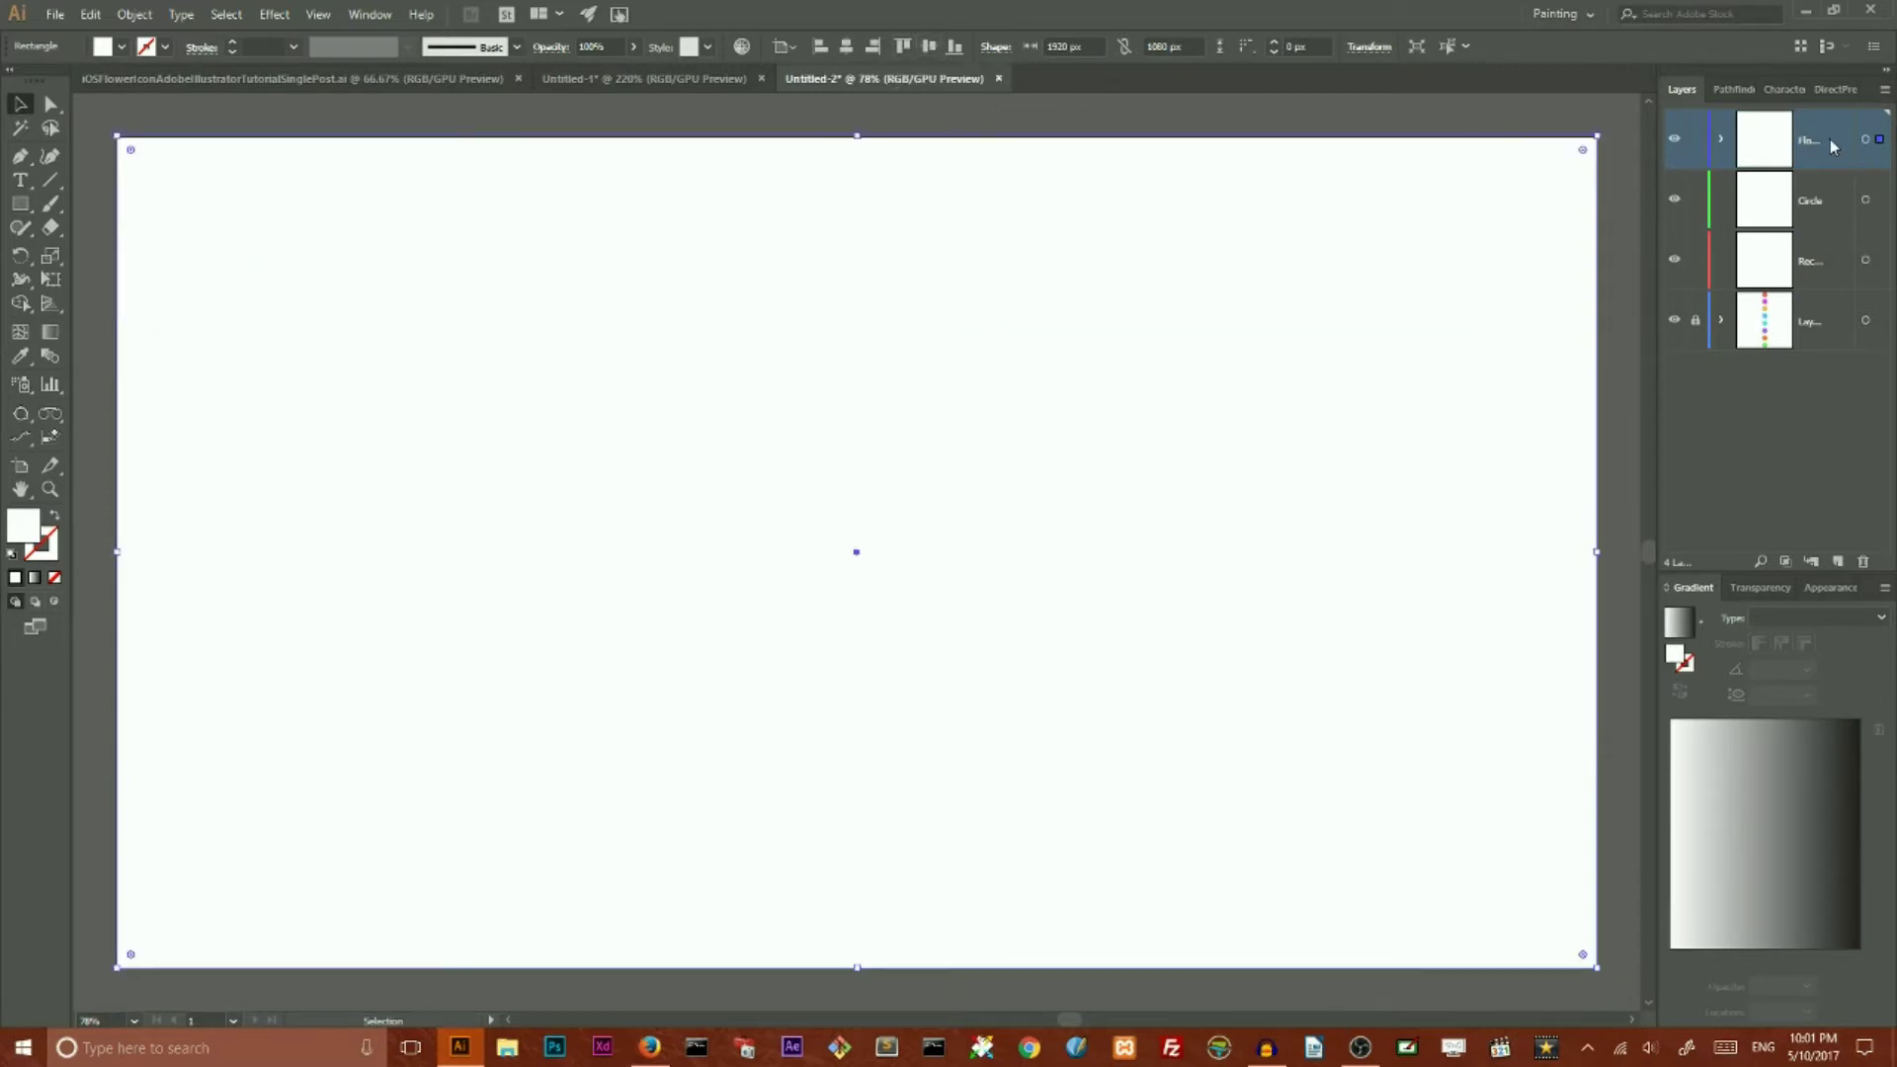
Step: Move the rectangle onto a new layer and place that layer beneath all the others
click(1836, 563)
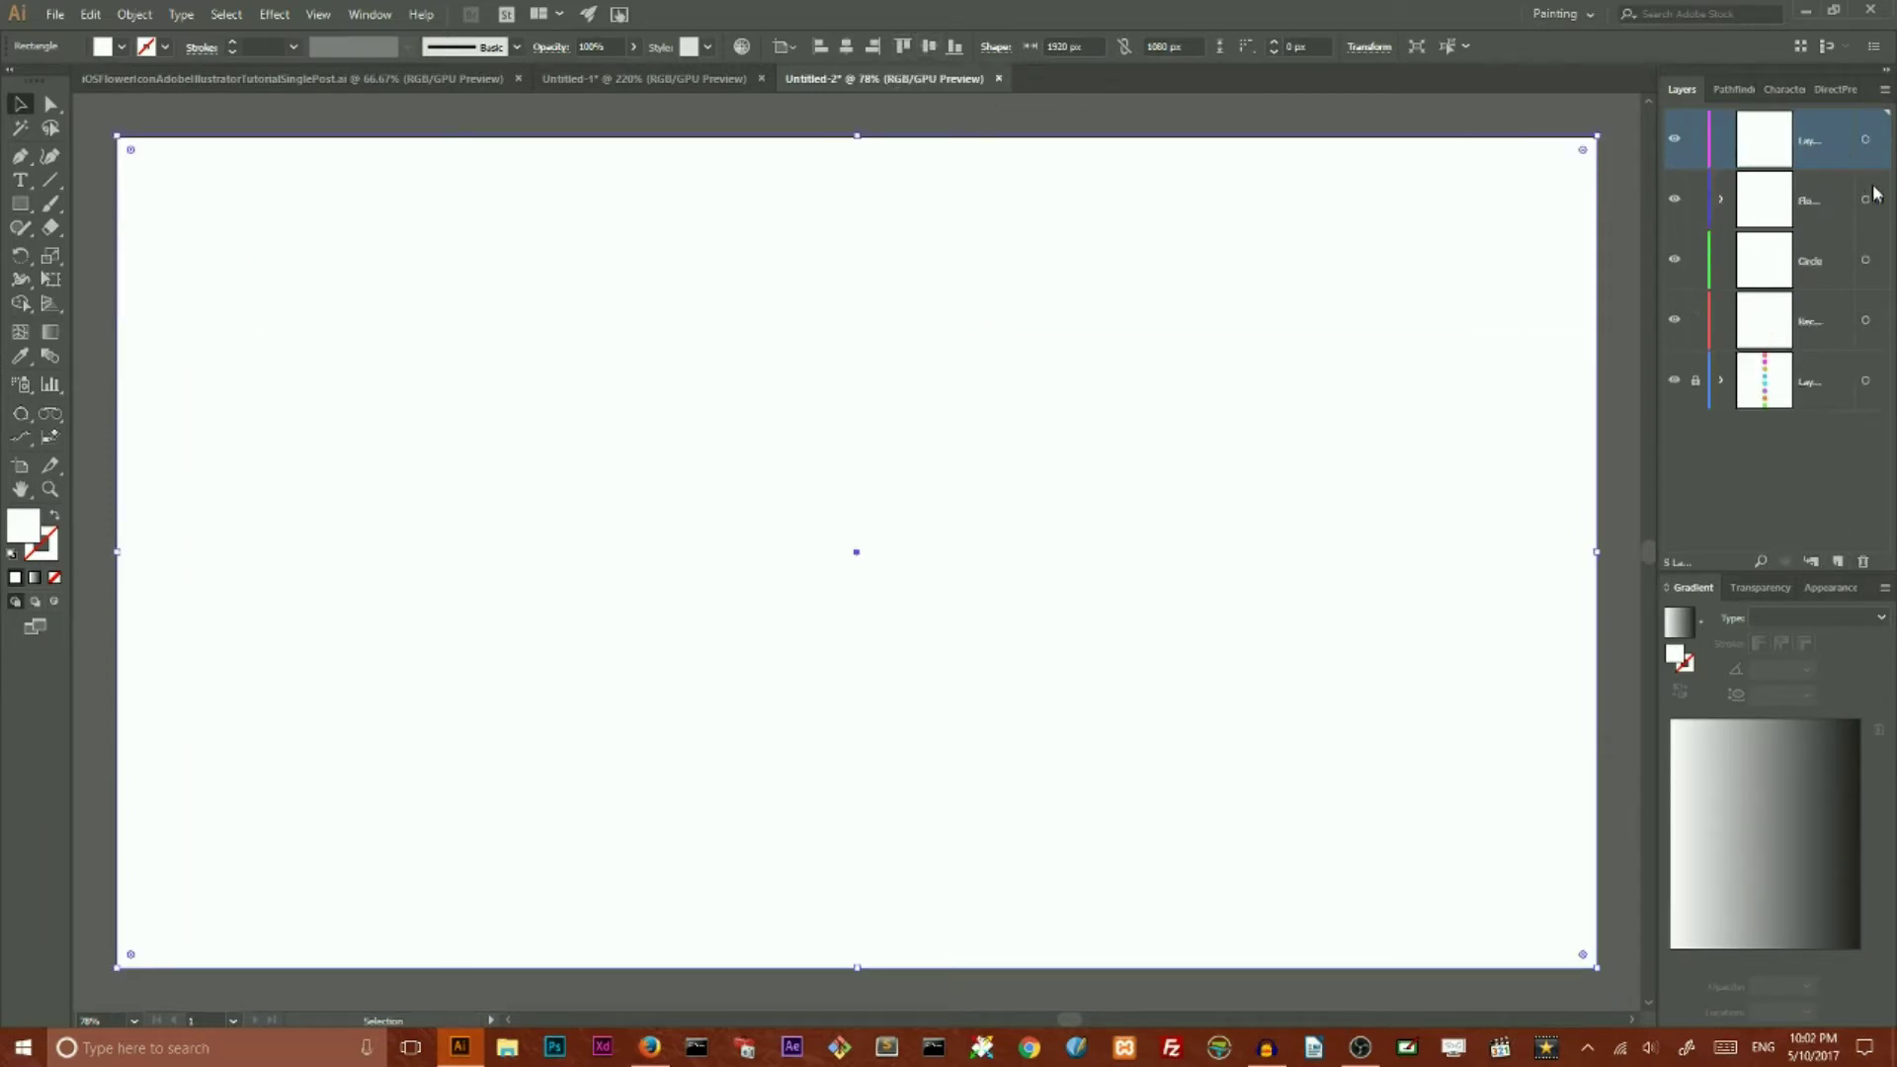
drag(1881, 201, 1880, 139)
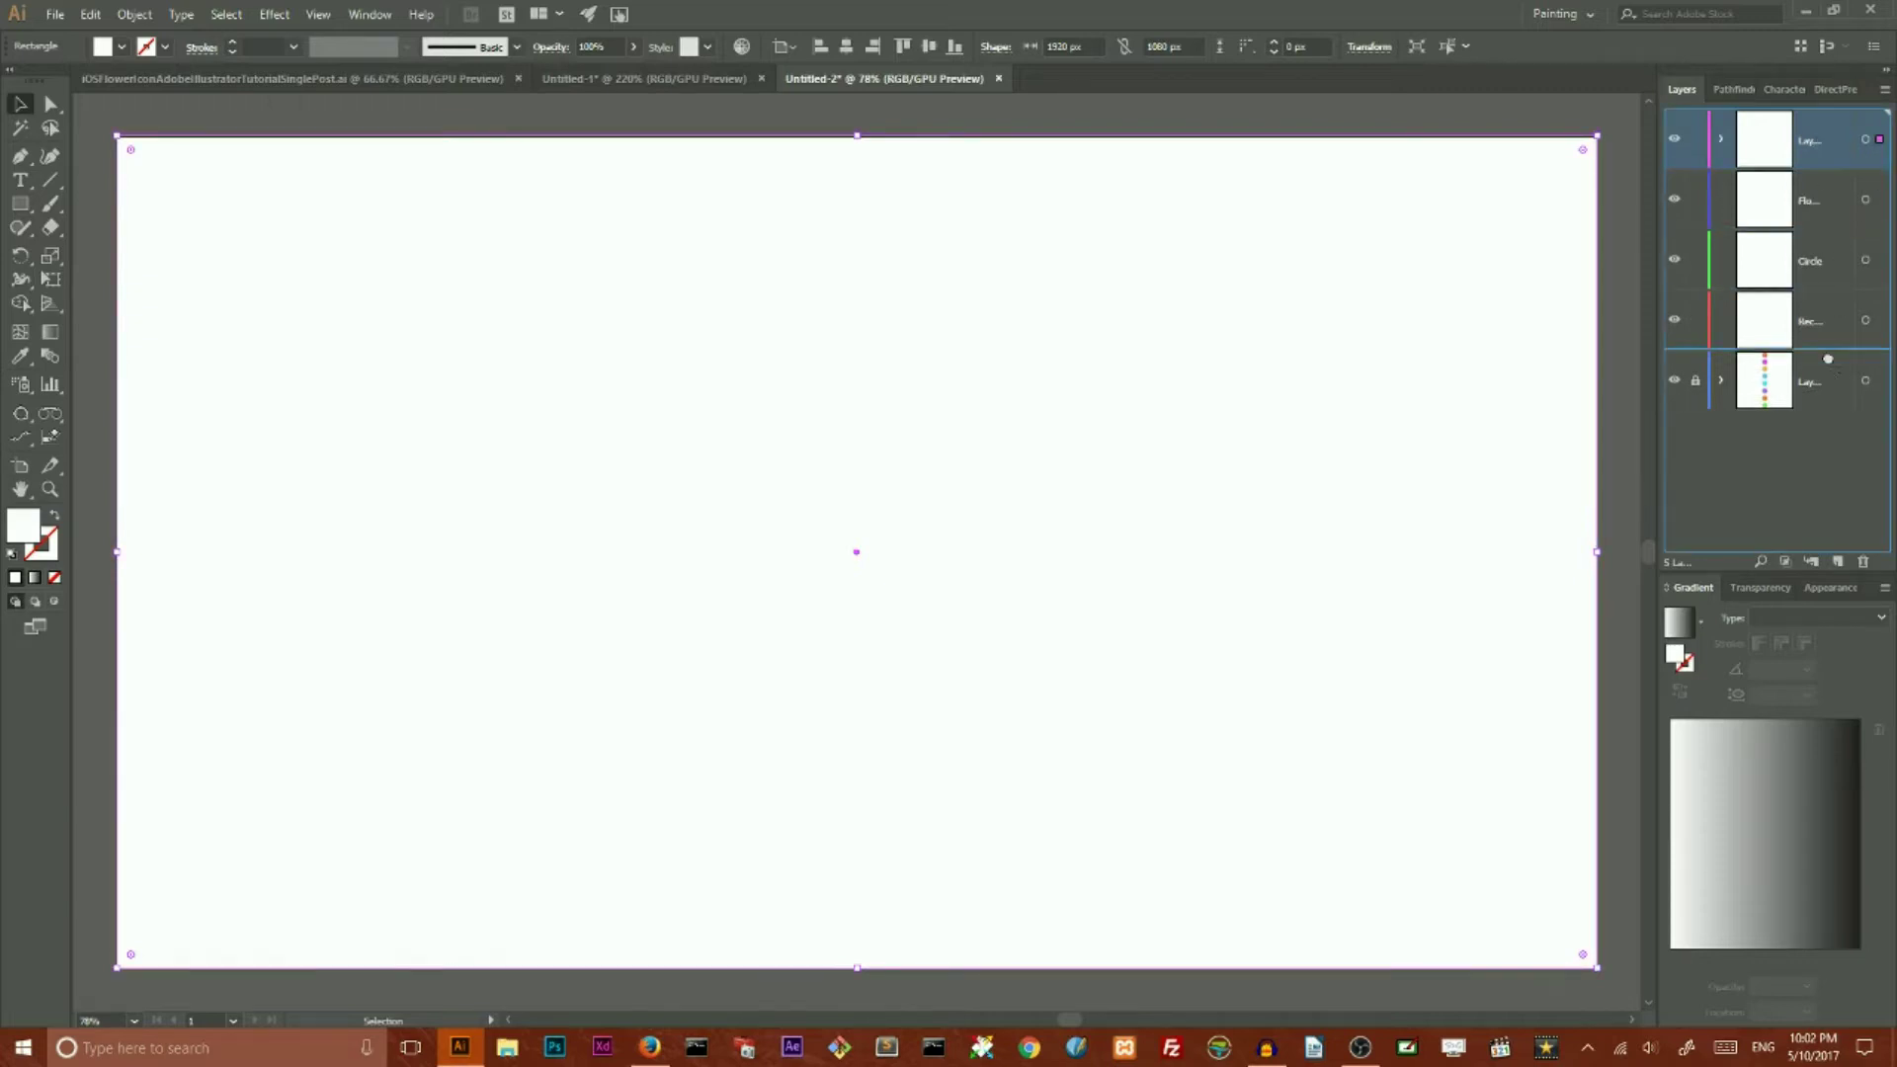
drag(1826, 422, 1823, 417)
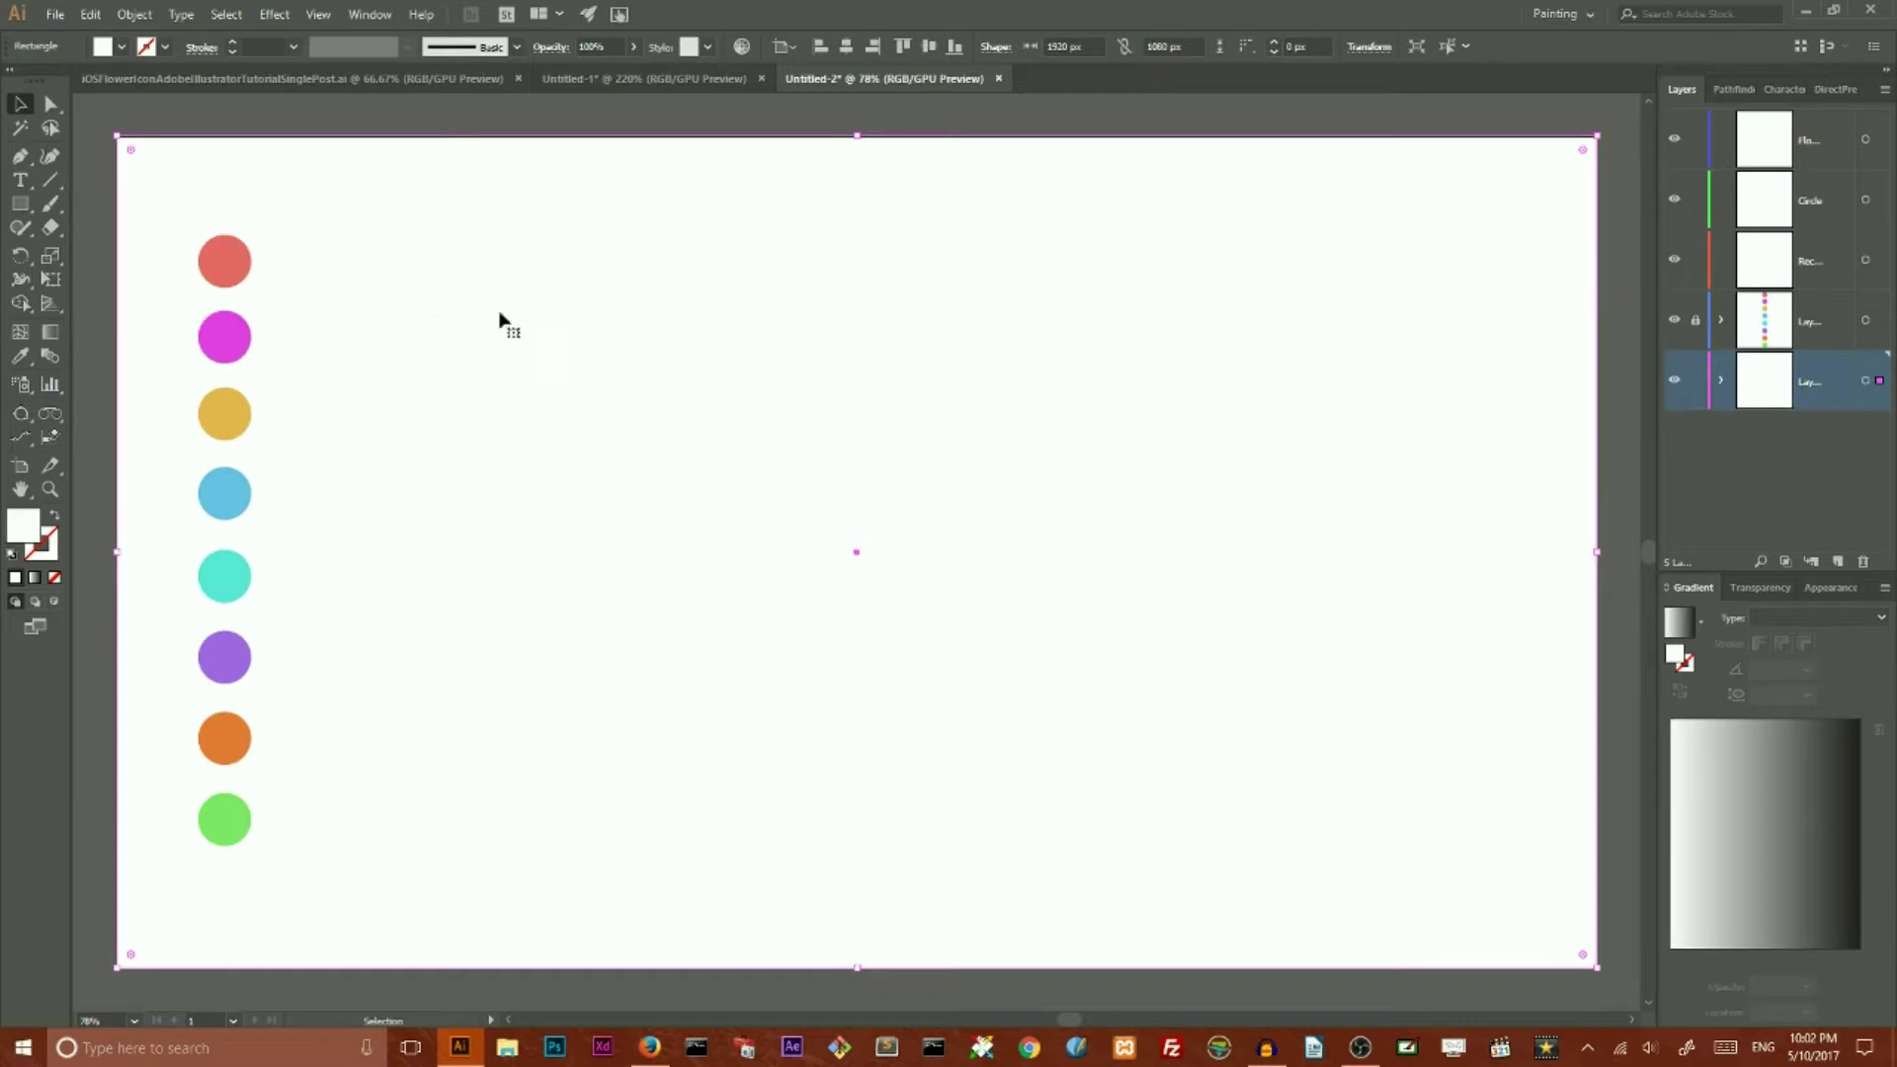
Step: Fill the background rectangle with a light blue and lock its layer
double_click(21, 526)
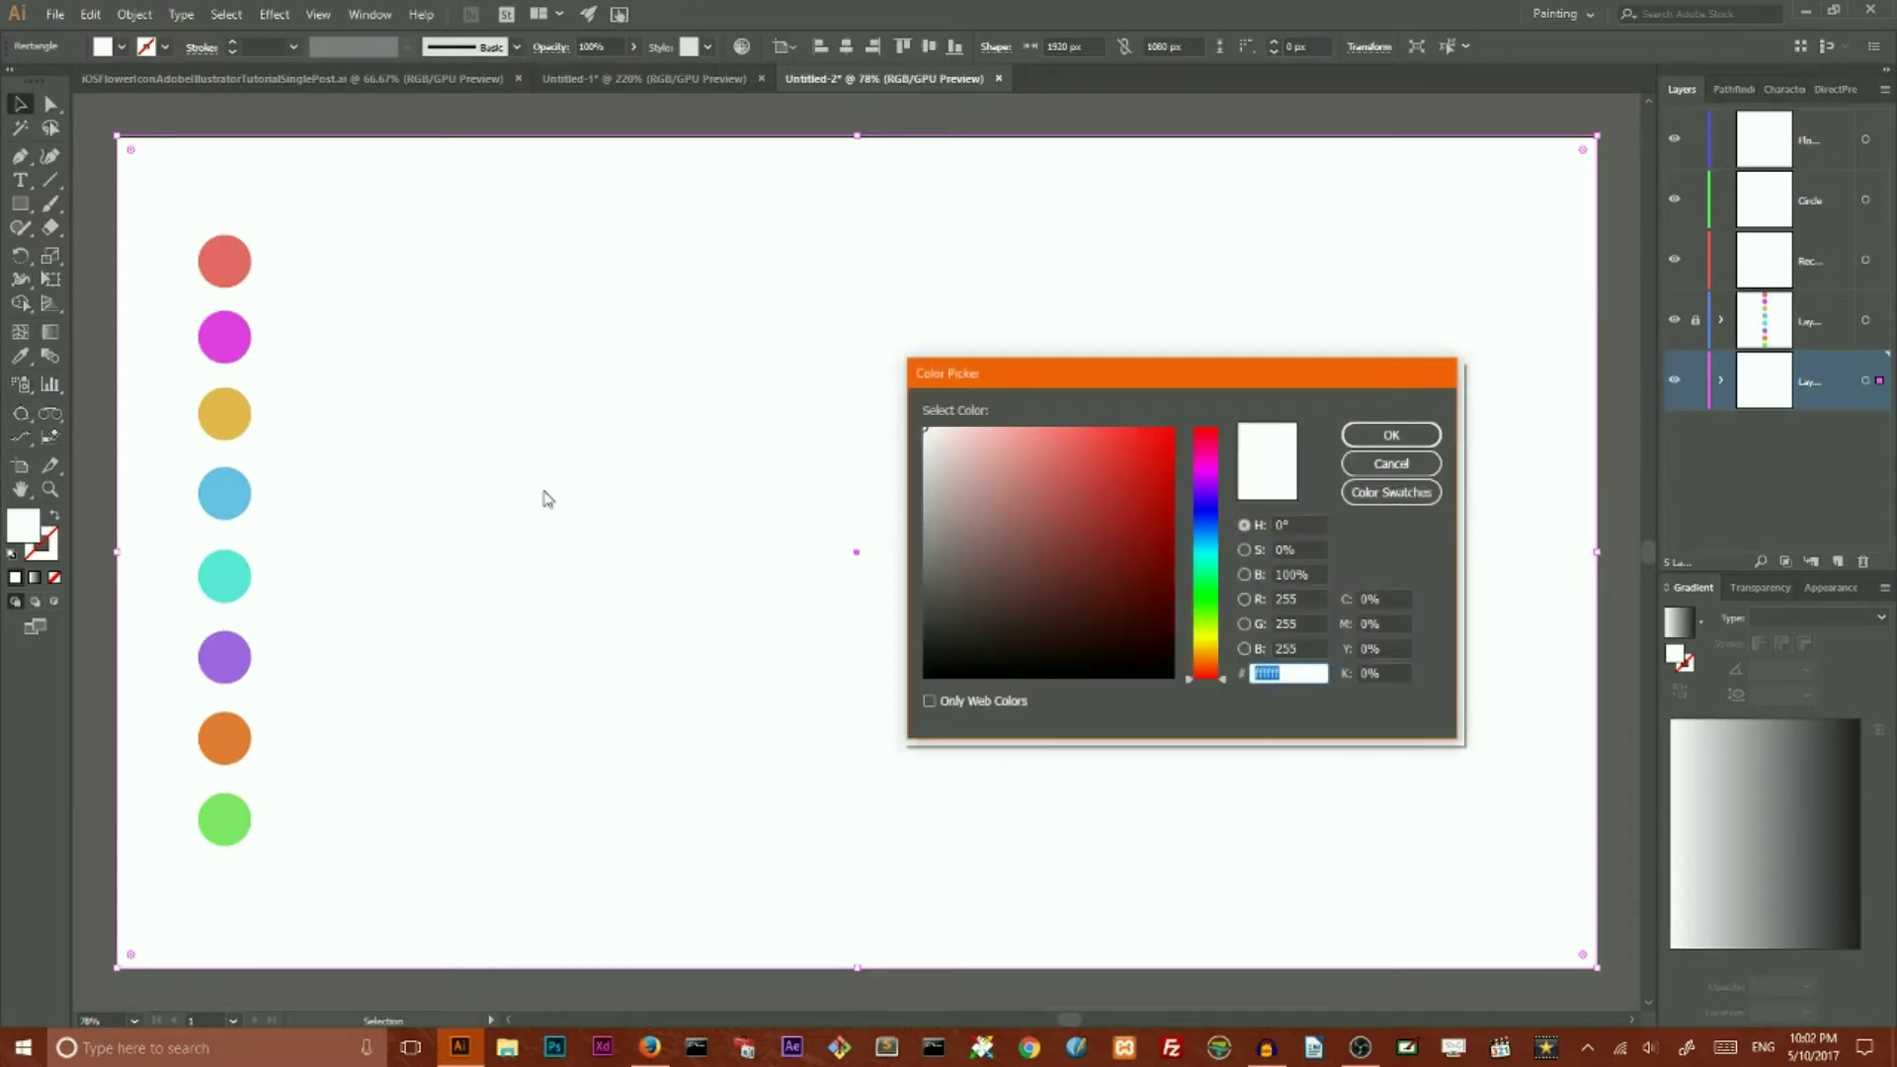
drag(1214, 529, 1215, 545)
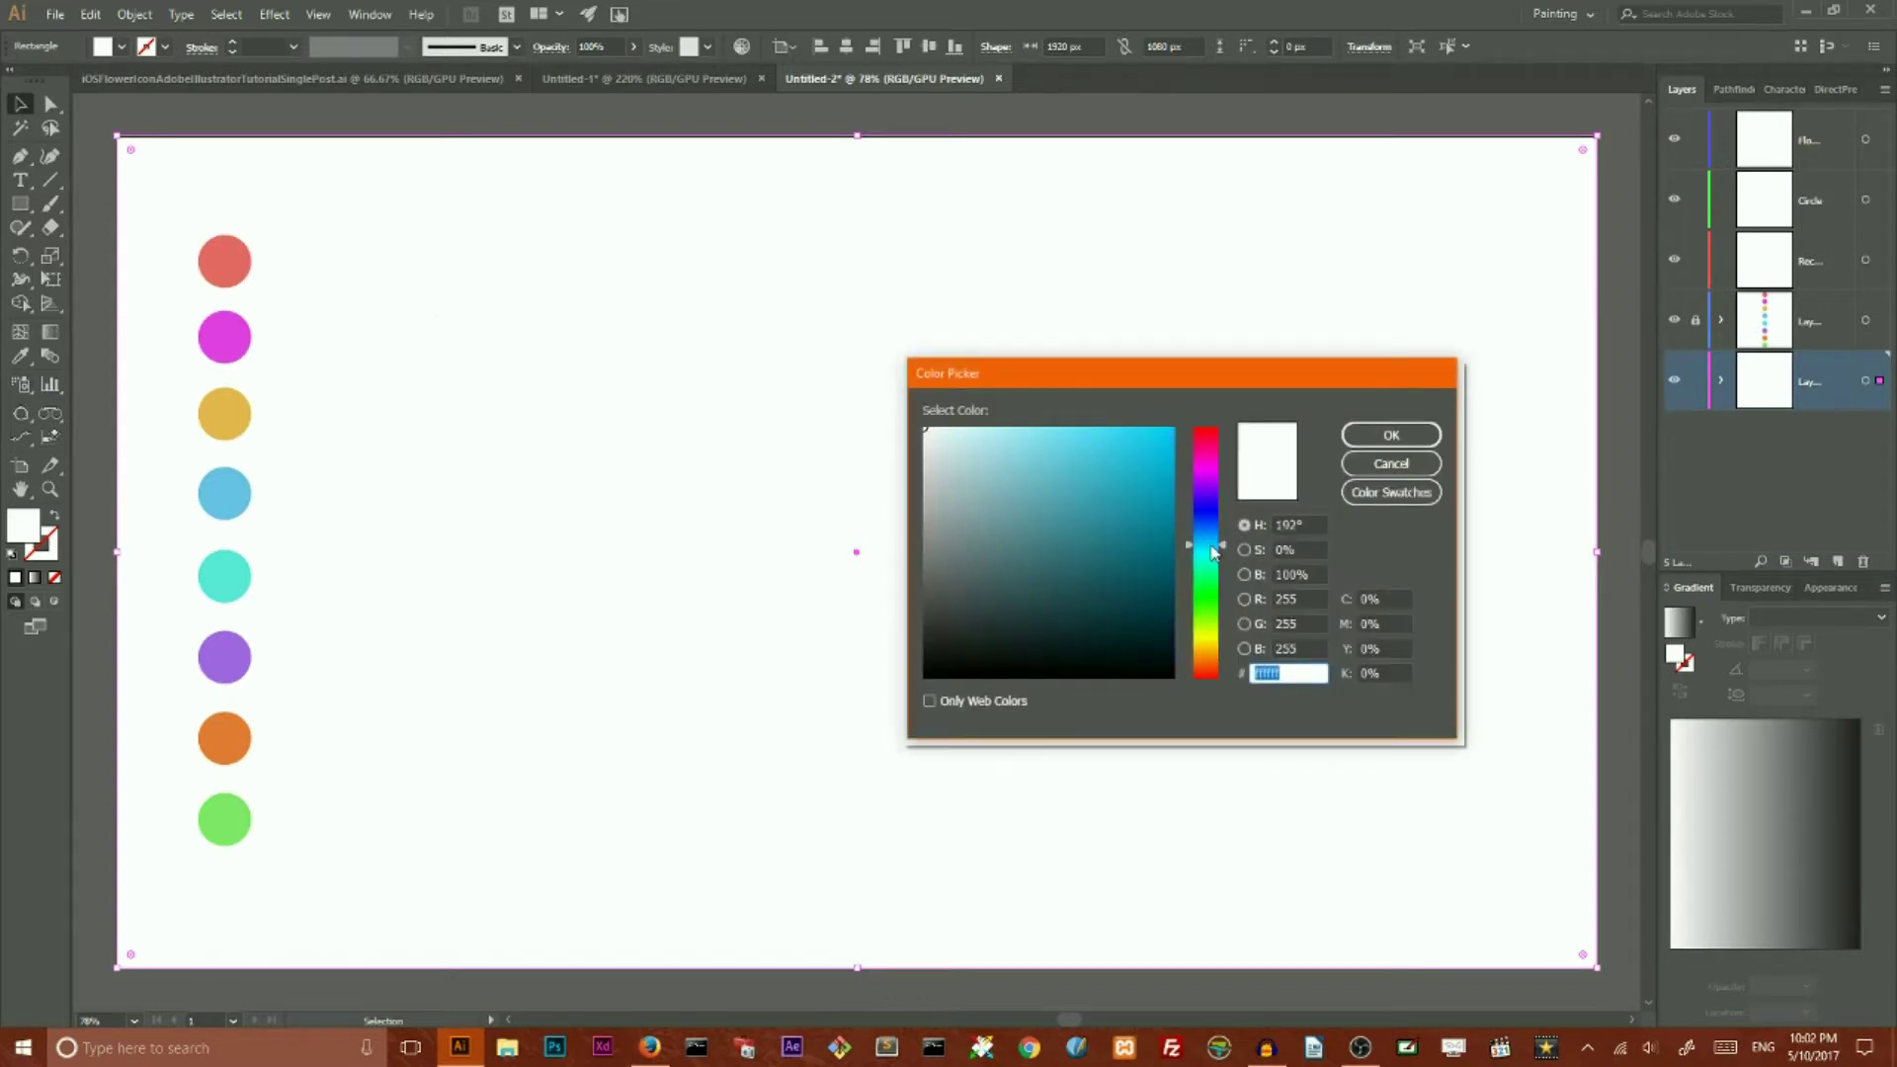
click(1086, 504)
drag(1087, 504, 1096, 475)
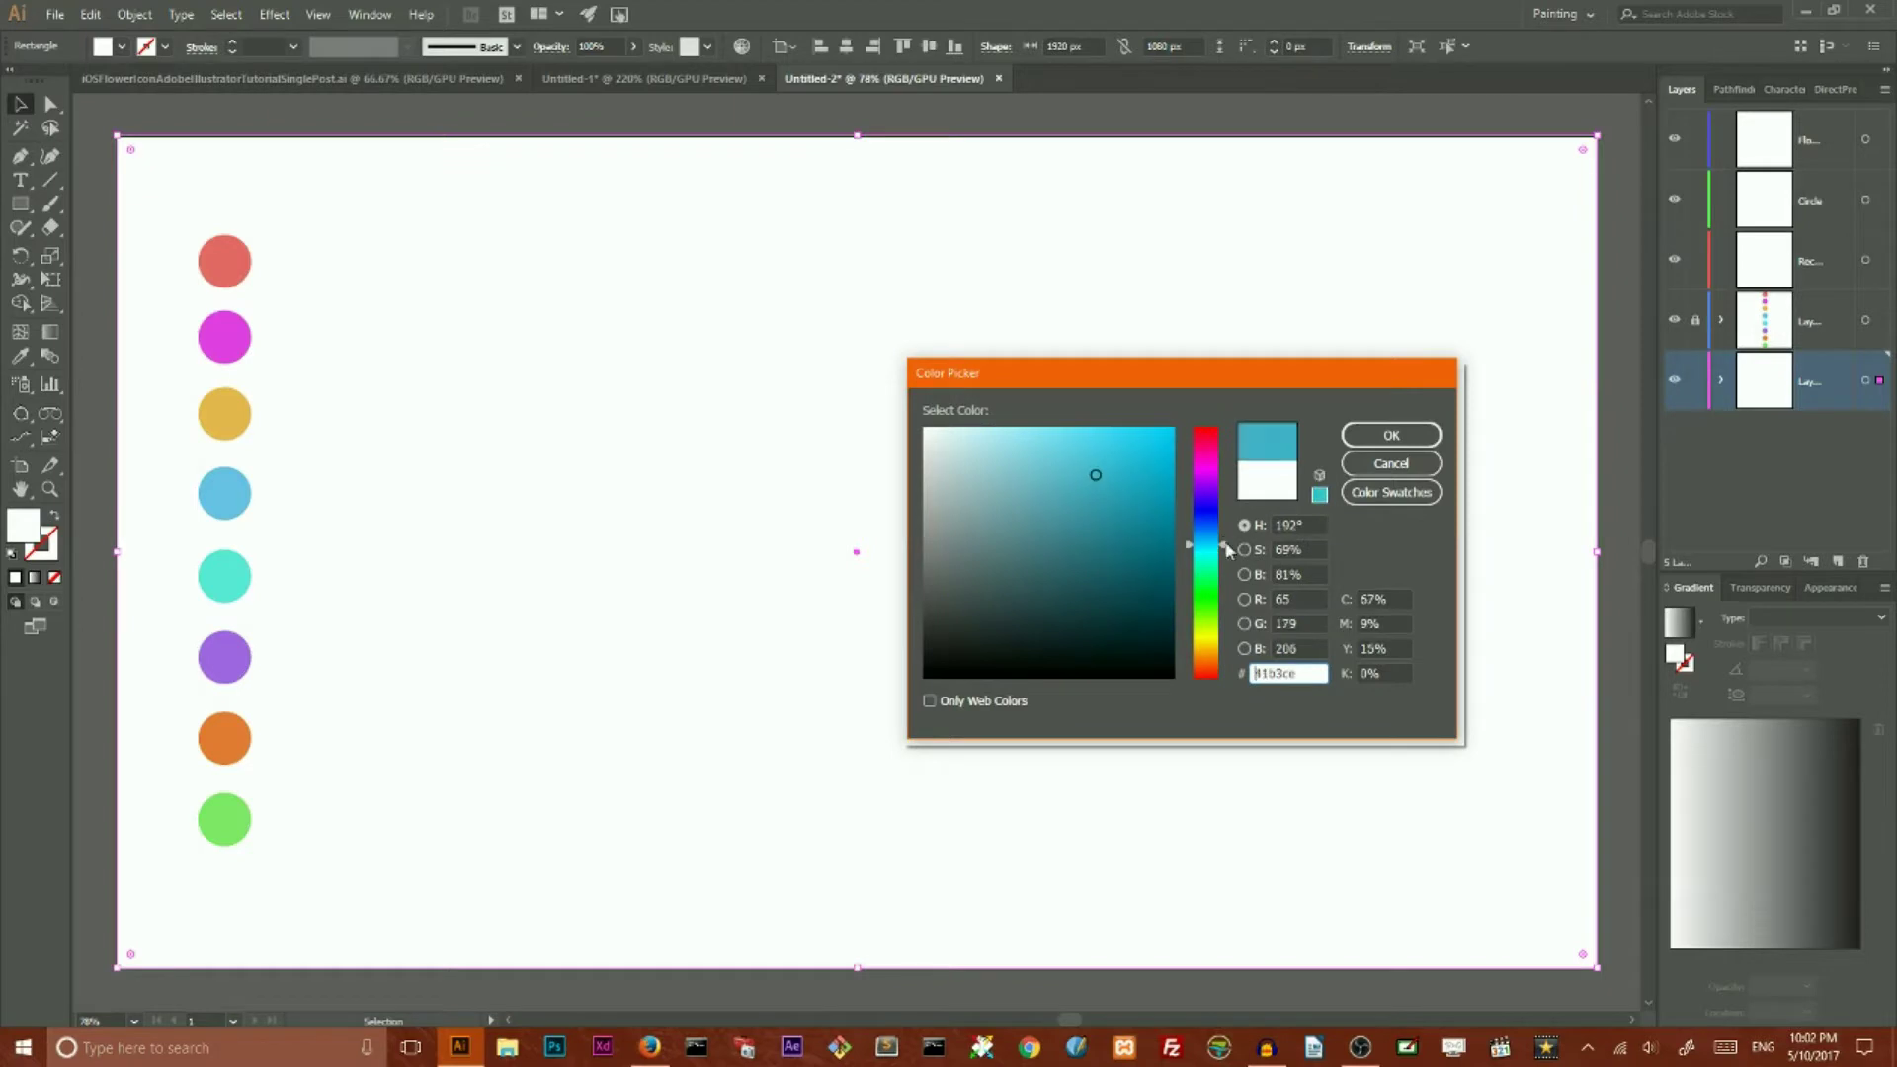
drag(1223, 545, 1223, 539)
click(1054, 444)
drag(1053, 444, 1053, 452)
click(1364, 439)
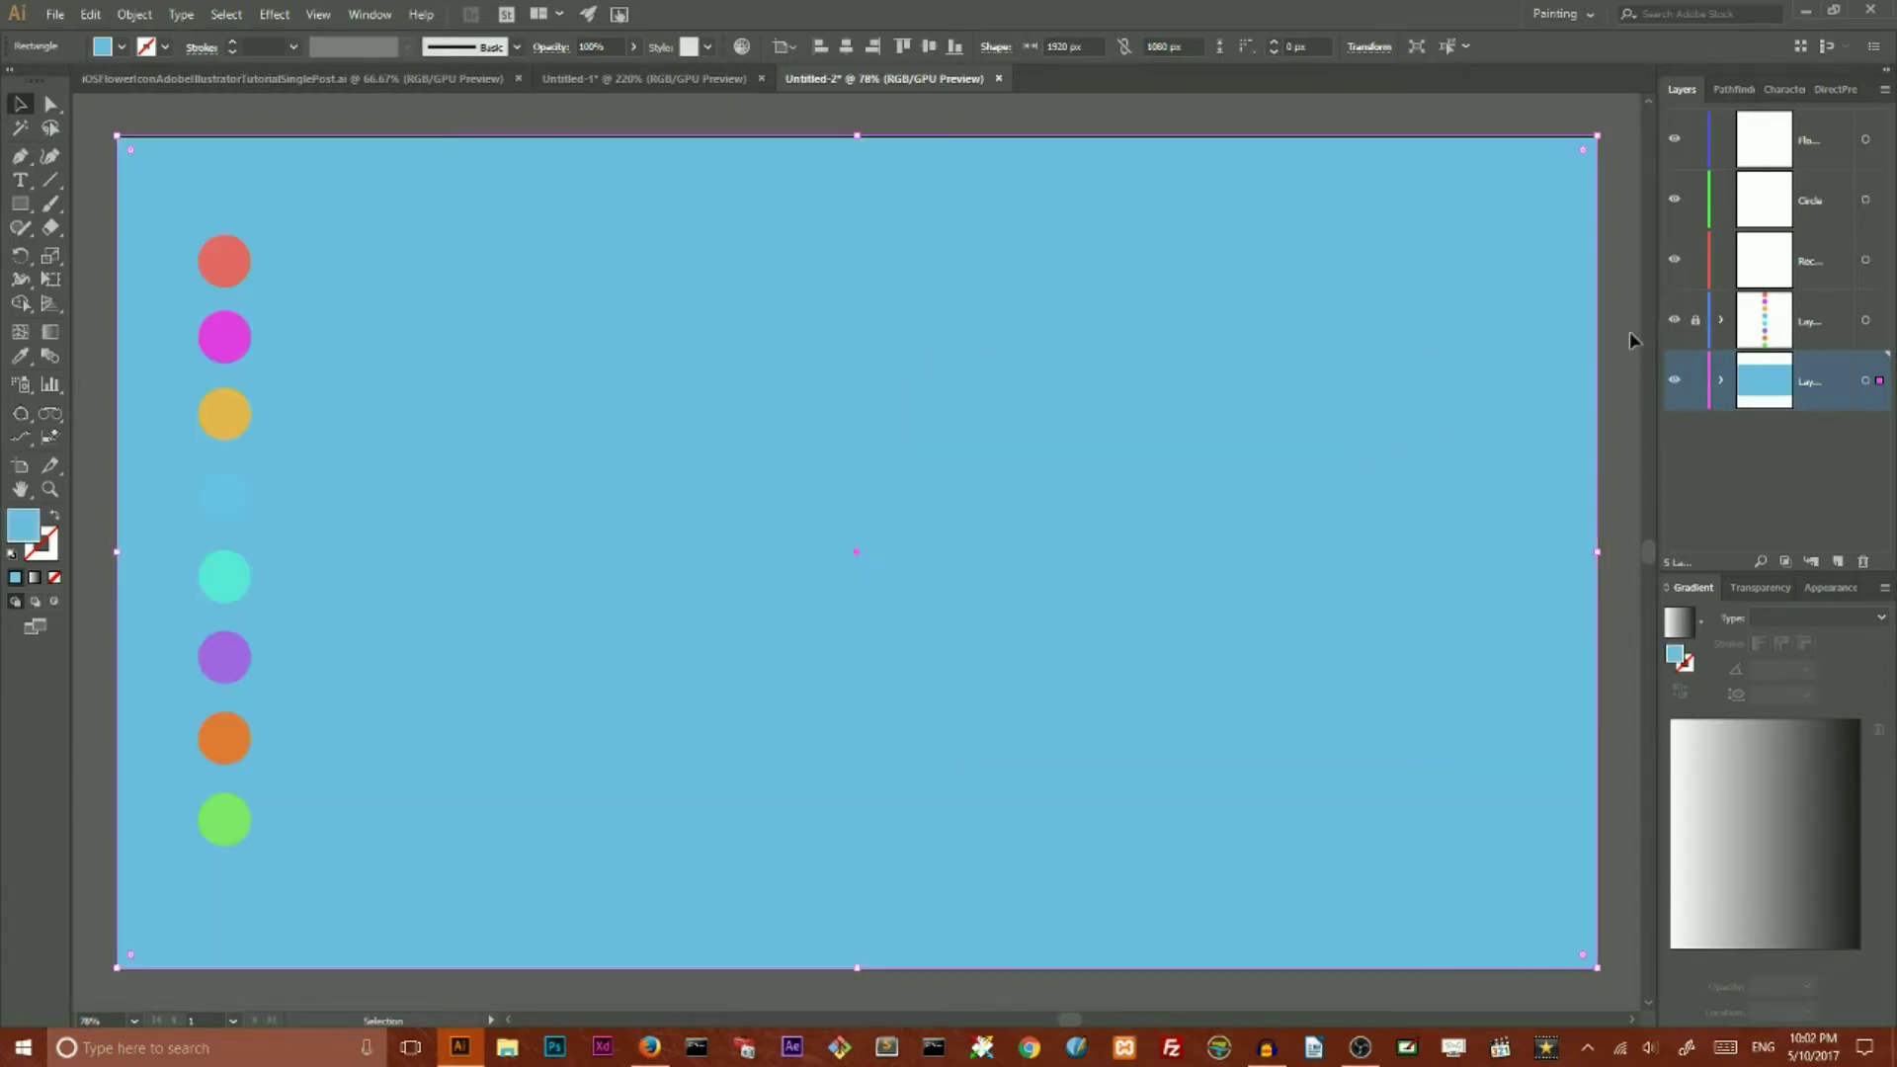
click(1697, 382)
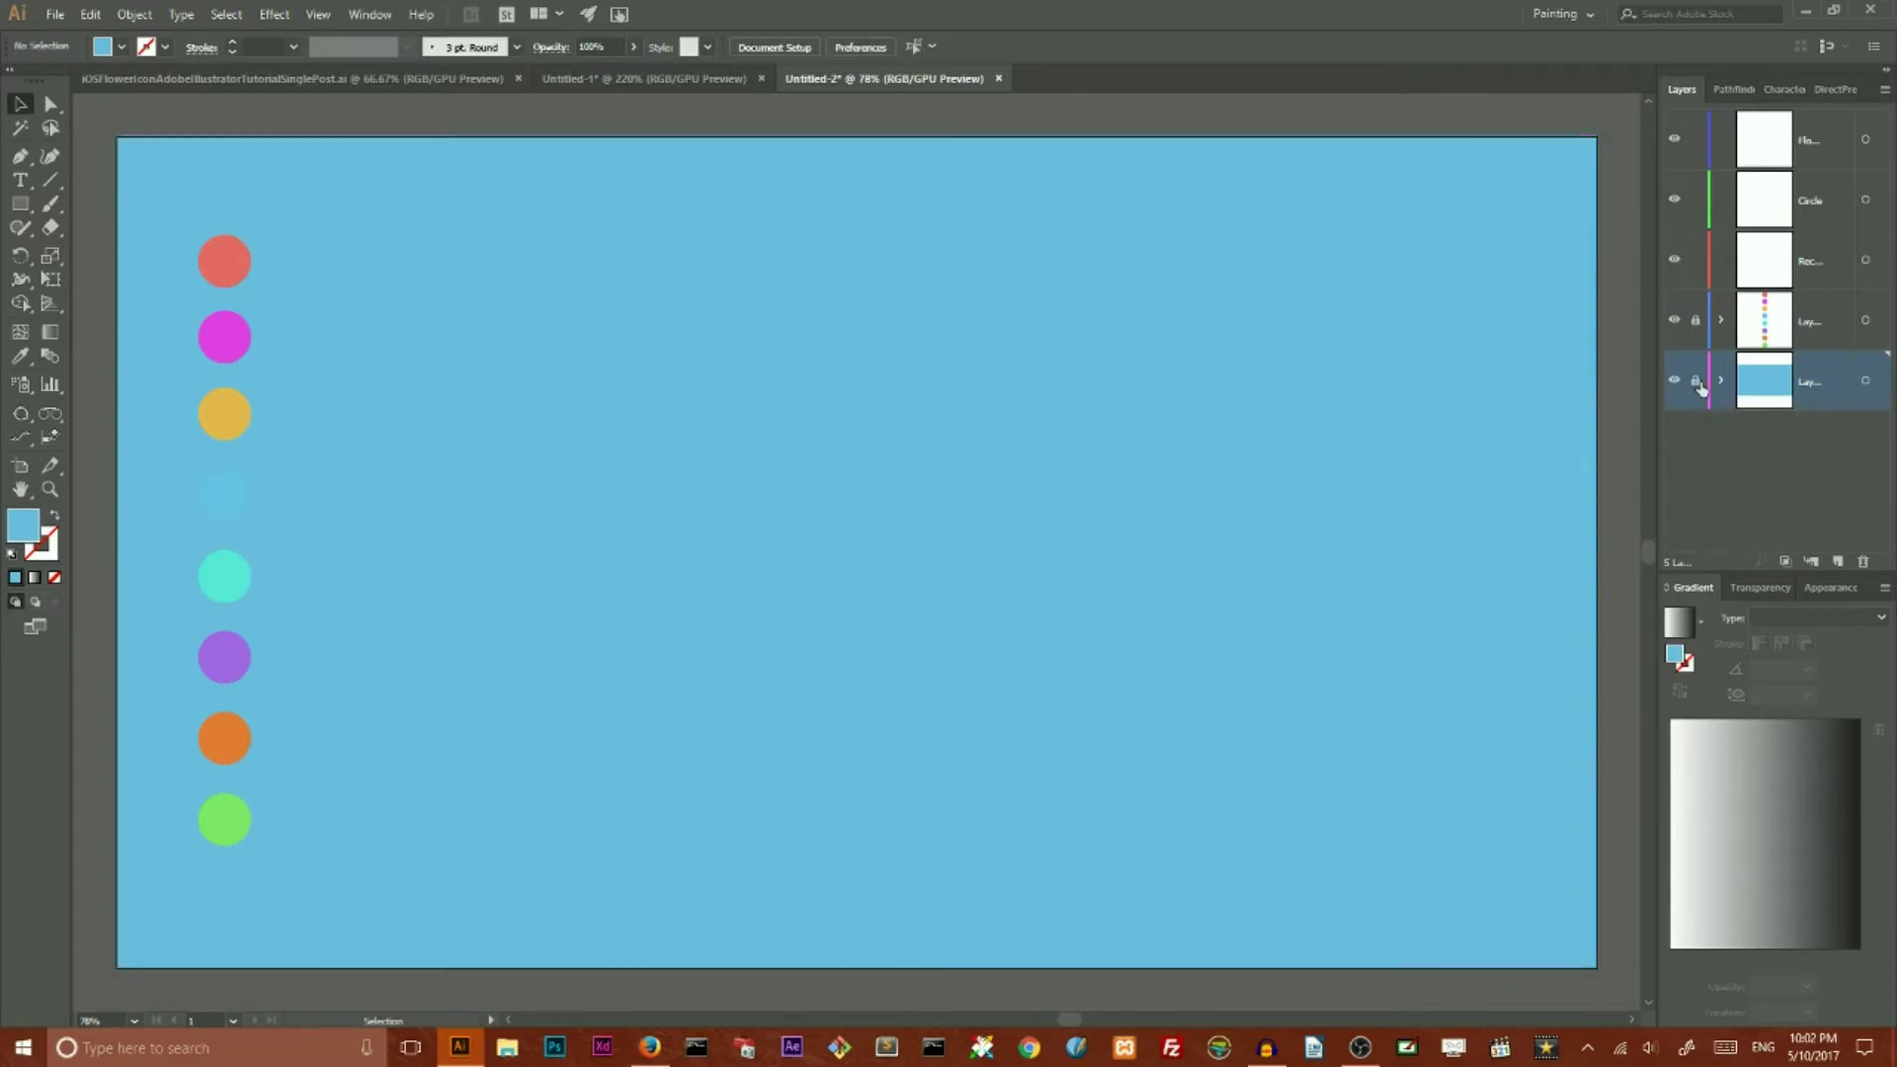
Step: Create a rounded rectangle 350 px wide and 350 px high with a 92 px corner radius on the empty rectangle layer
click(18, 206)
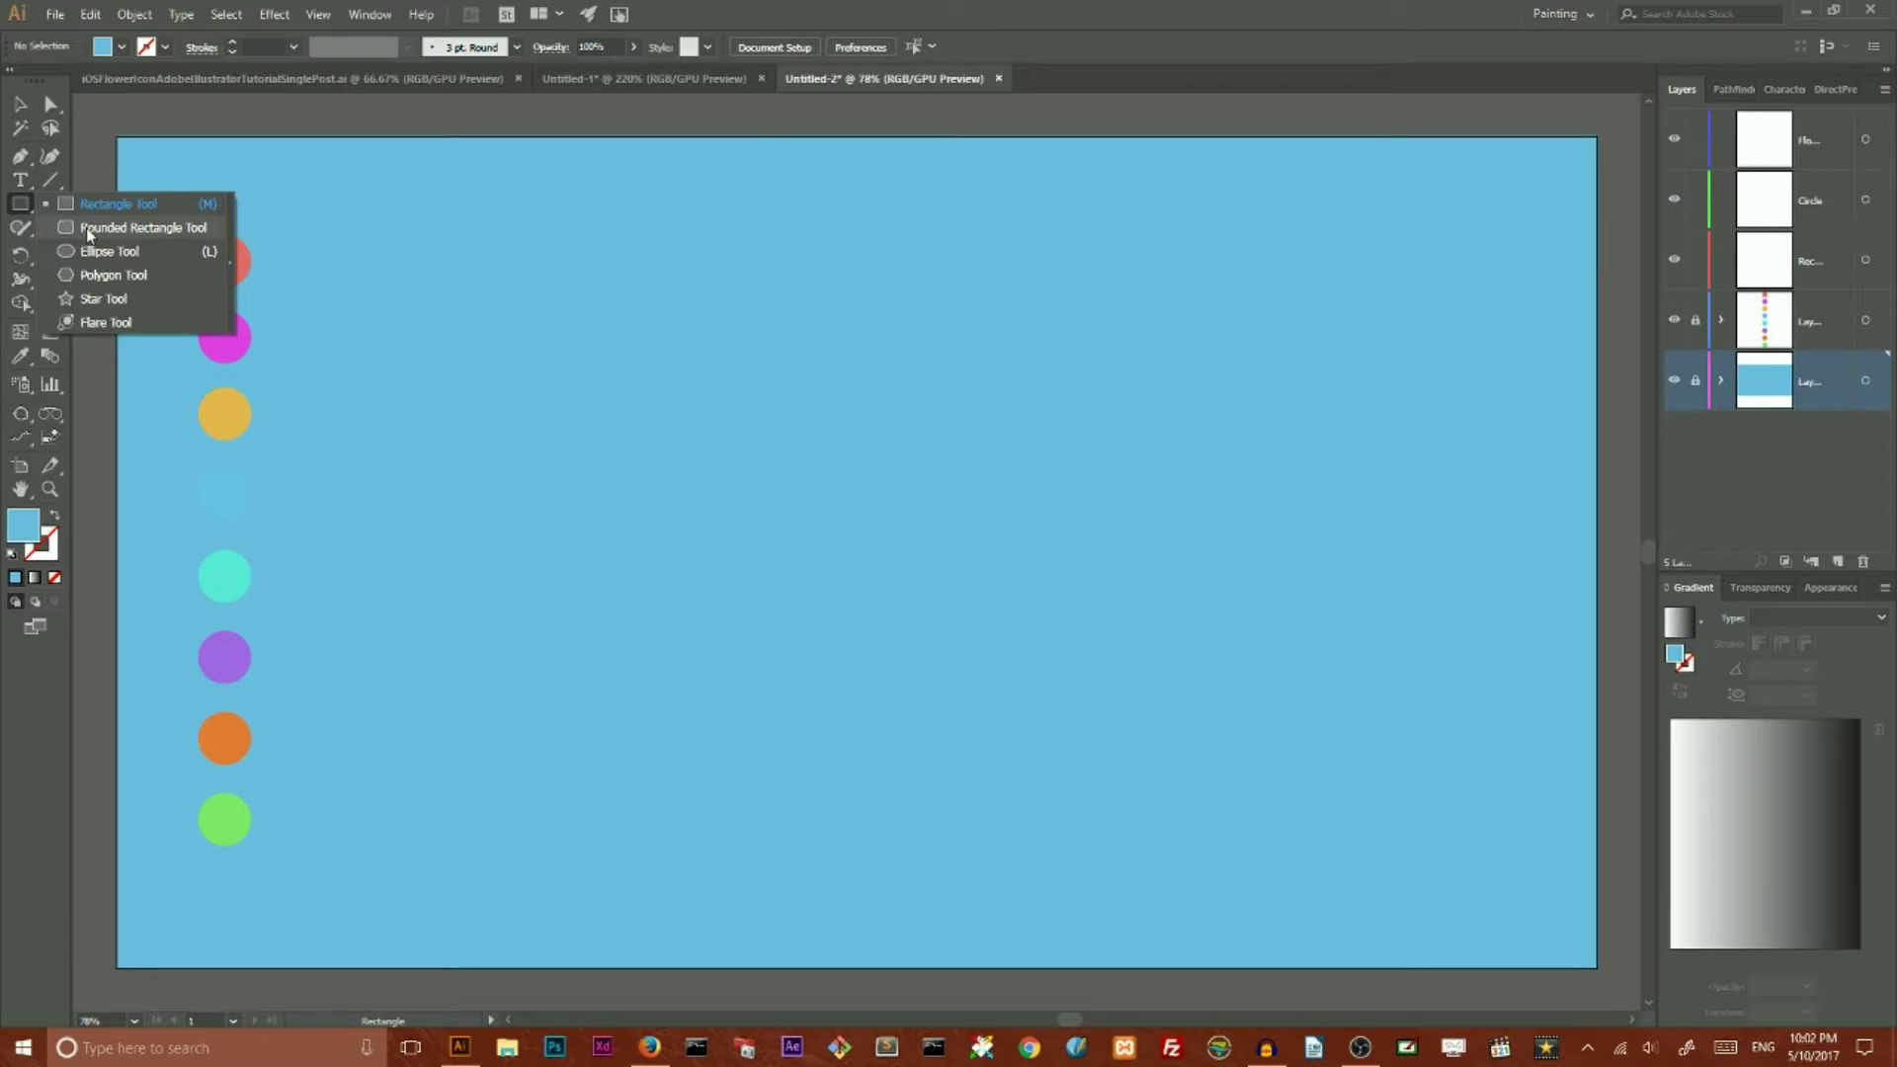
click(86, 227)
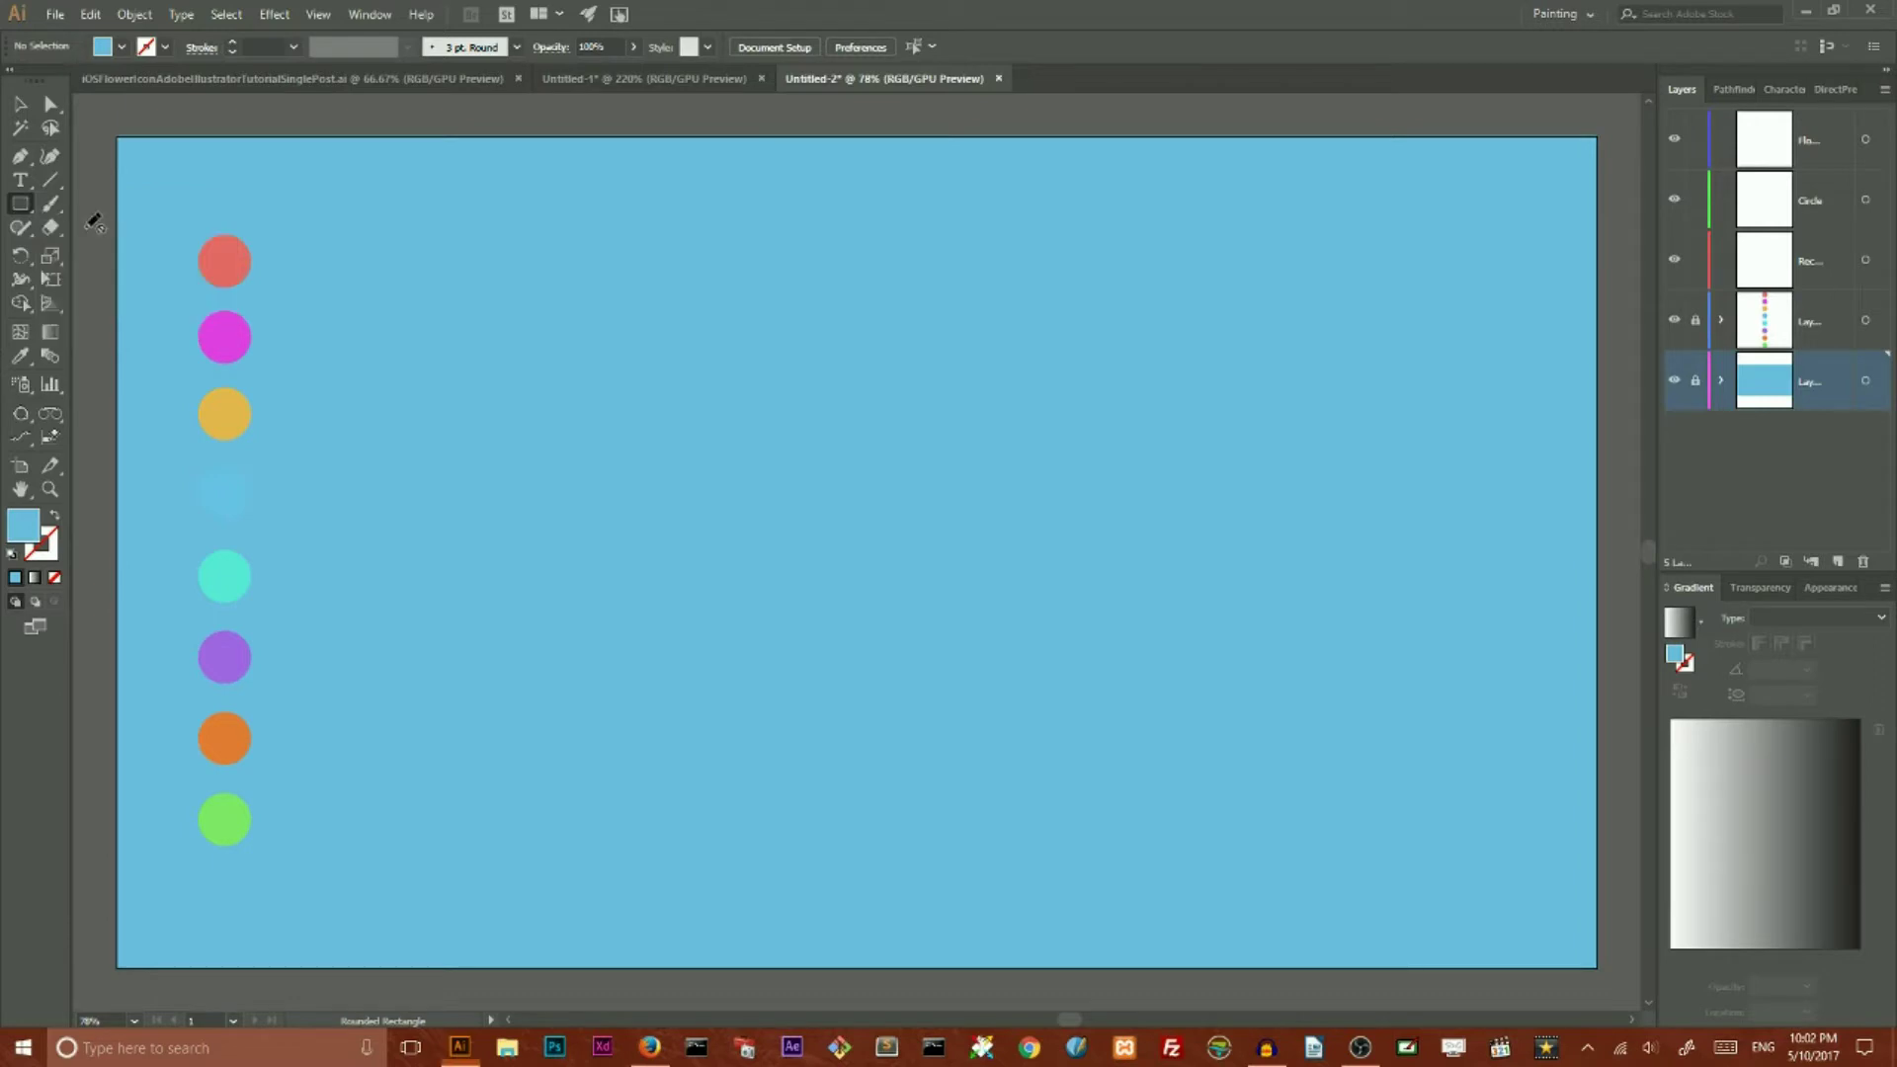
click(1836, 269)
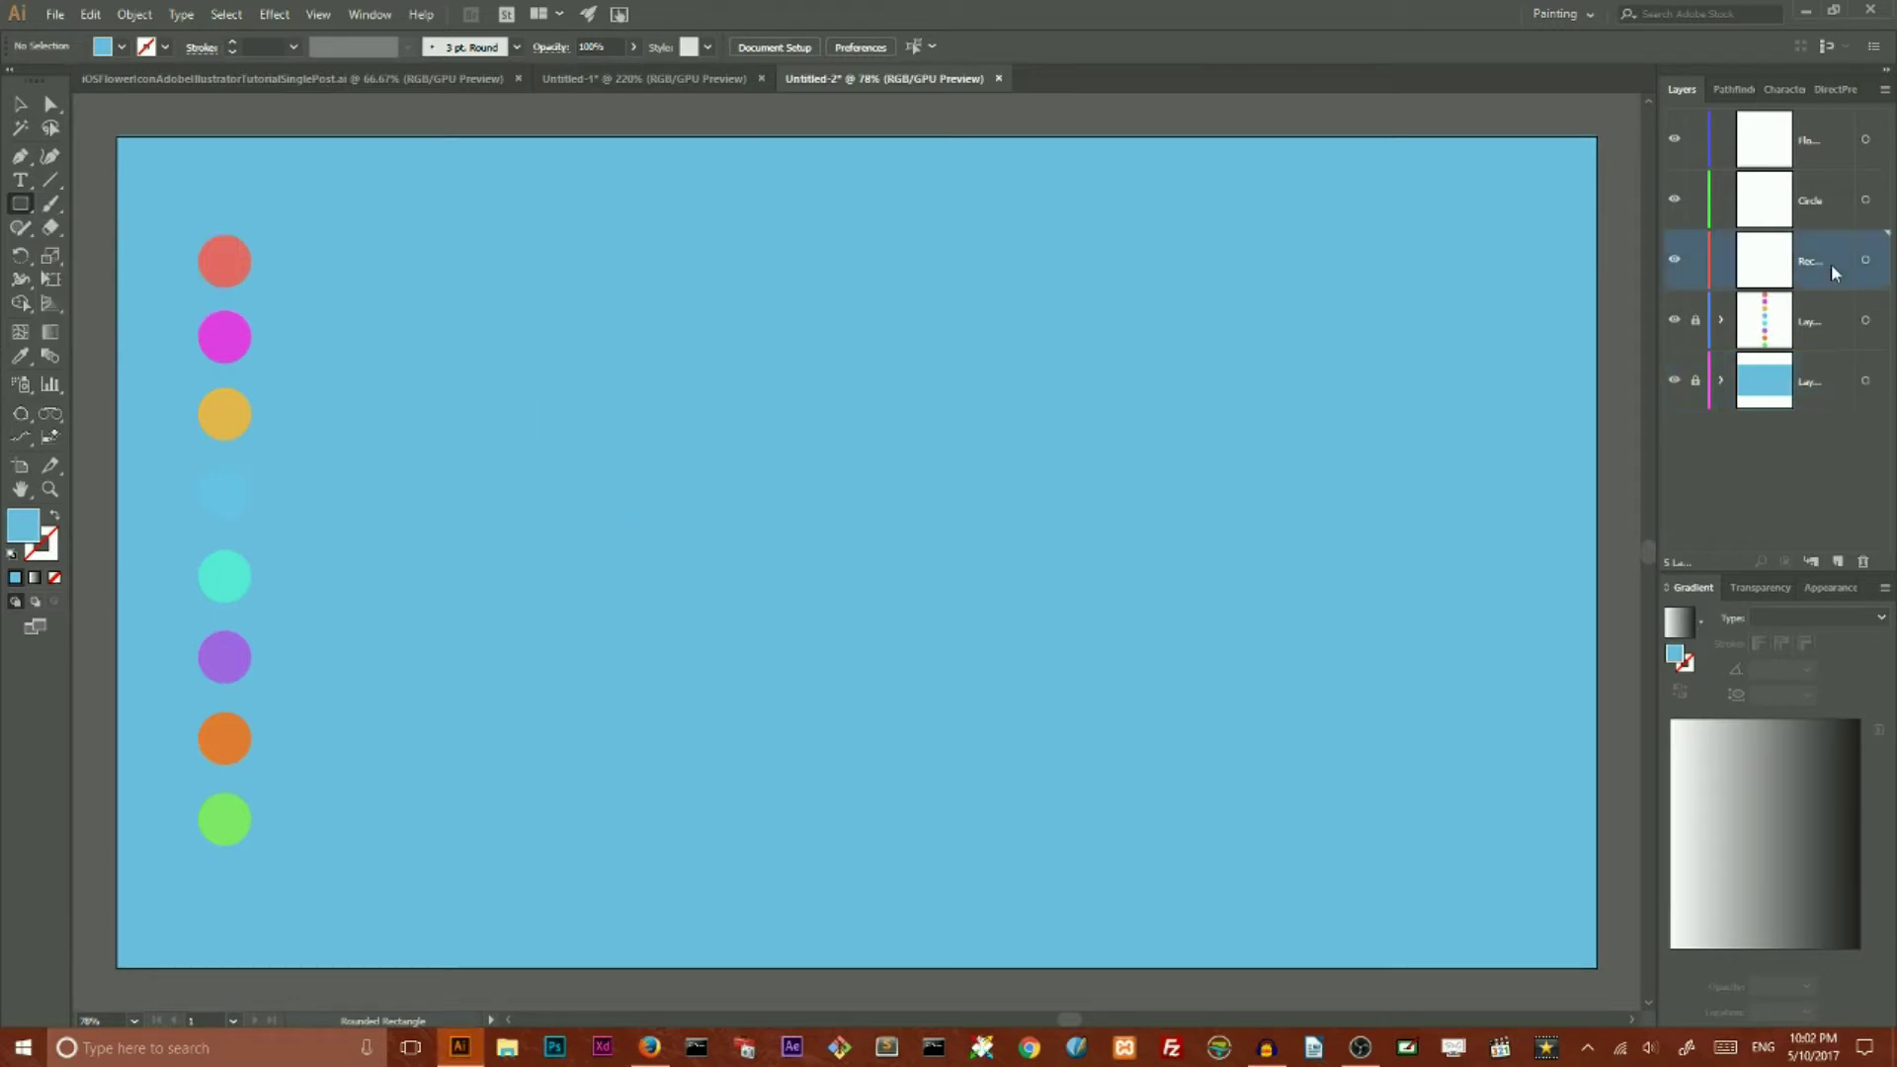
click(750, 444)
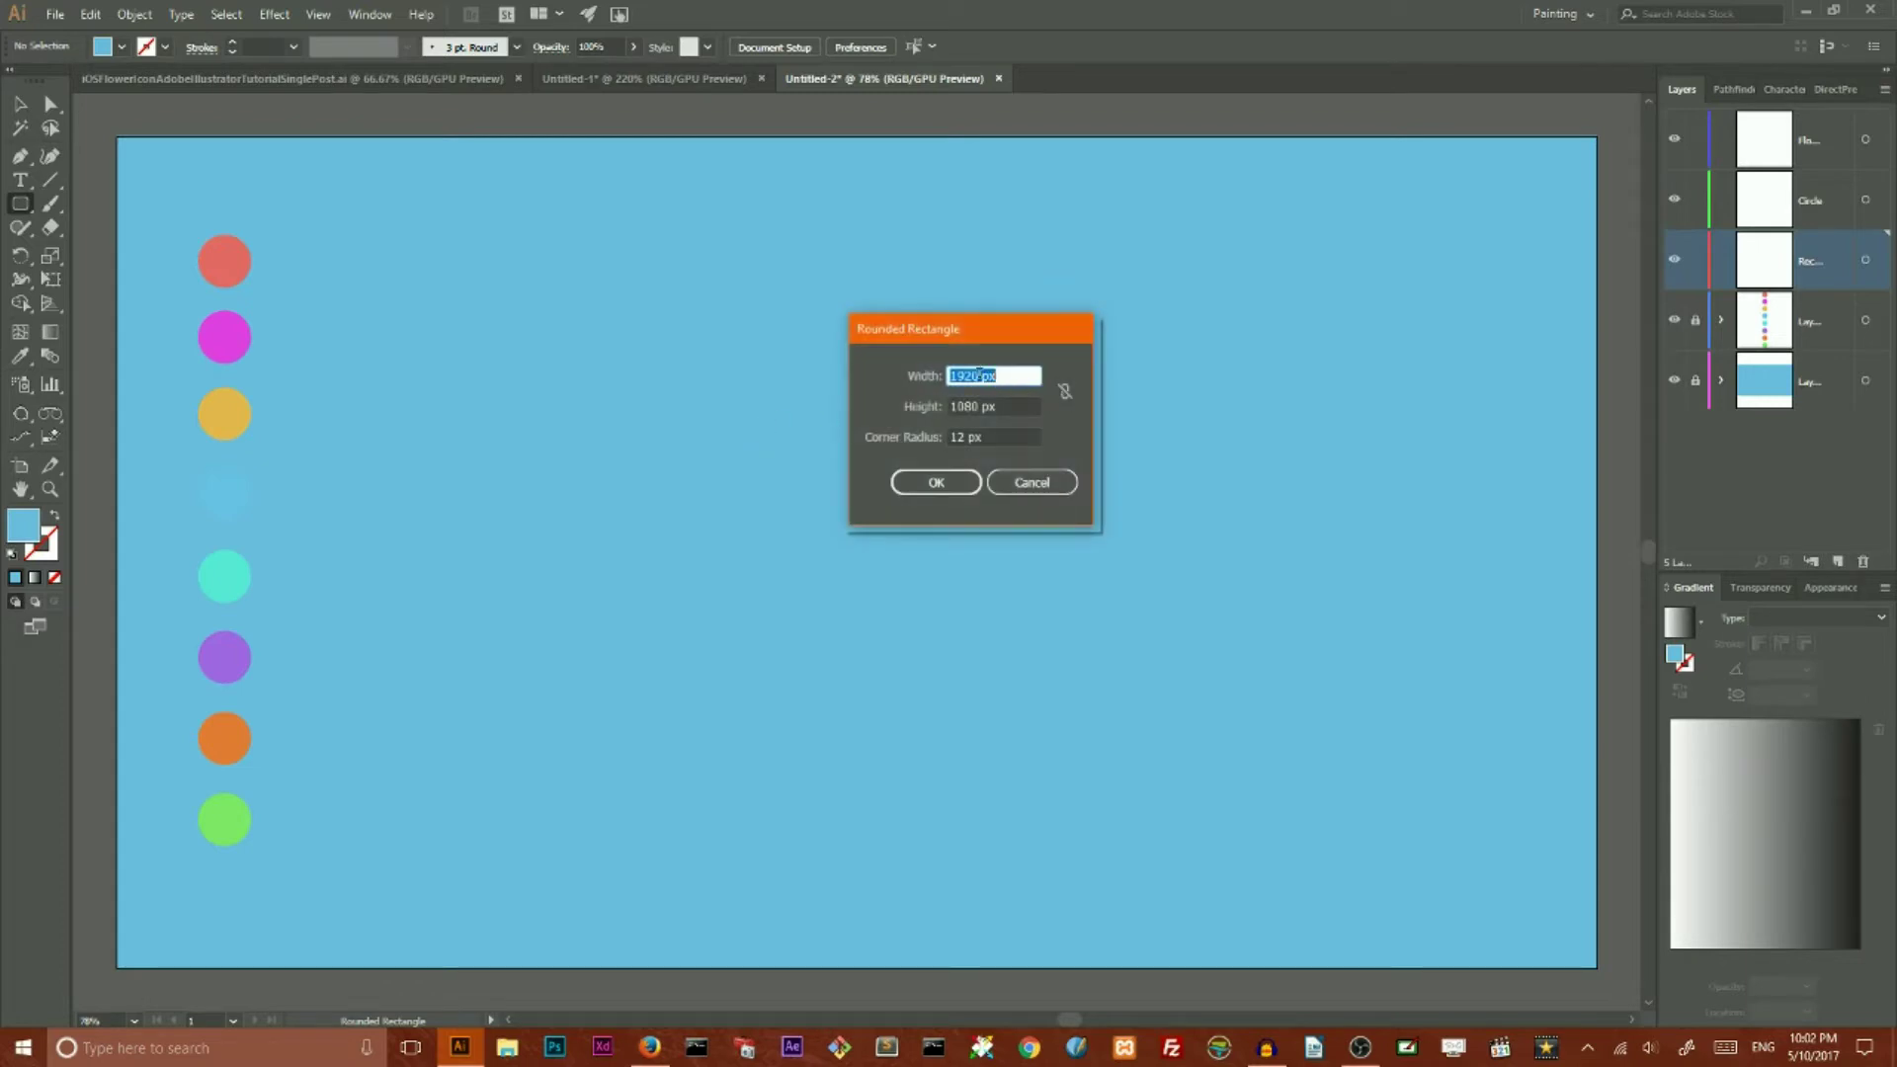
drag(981, 376, 936, 380)
text(350)
drag(979, 406, 938, 410)
text(350)
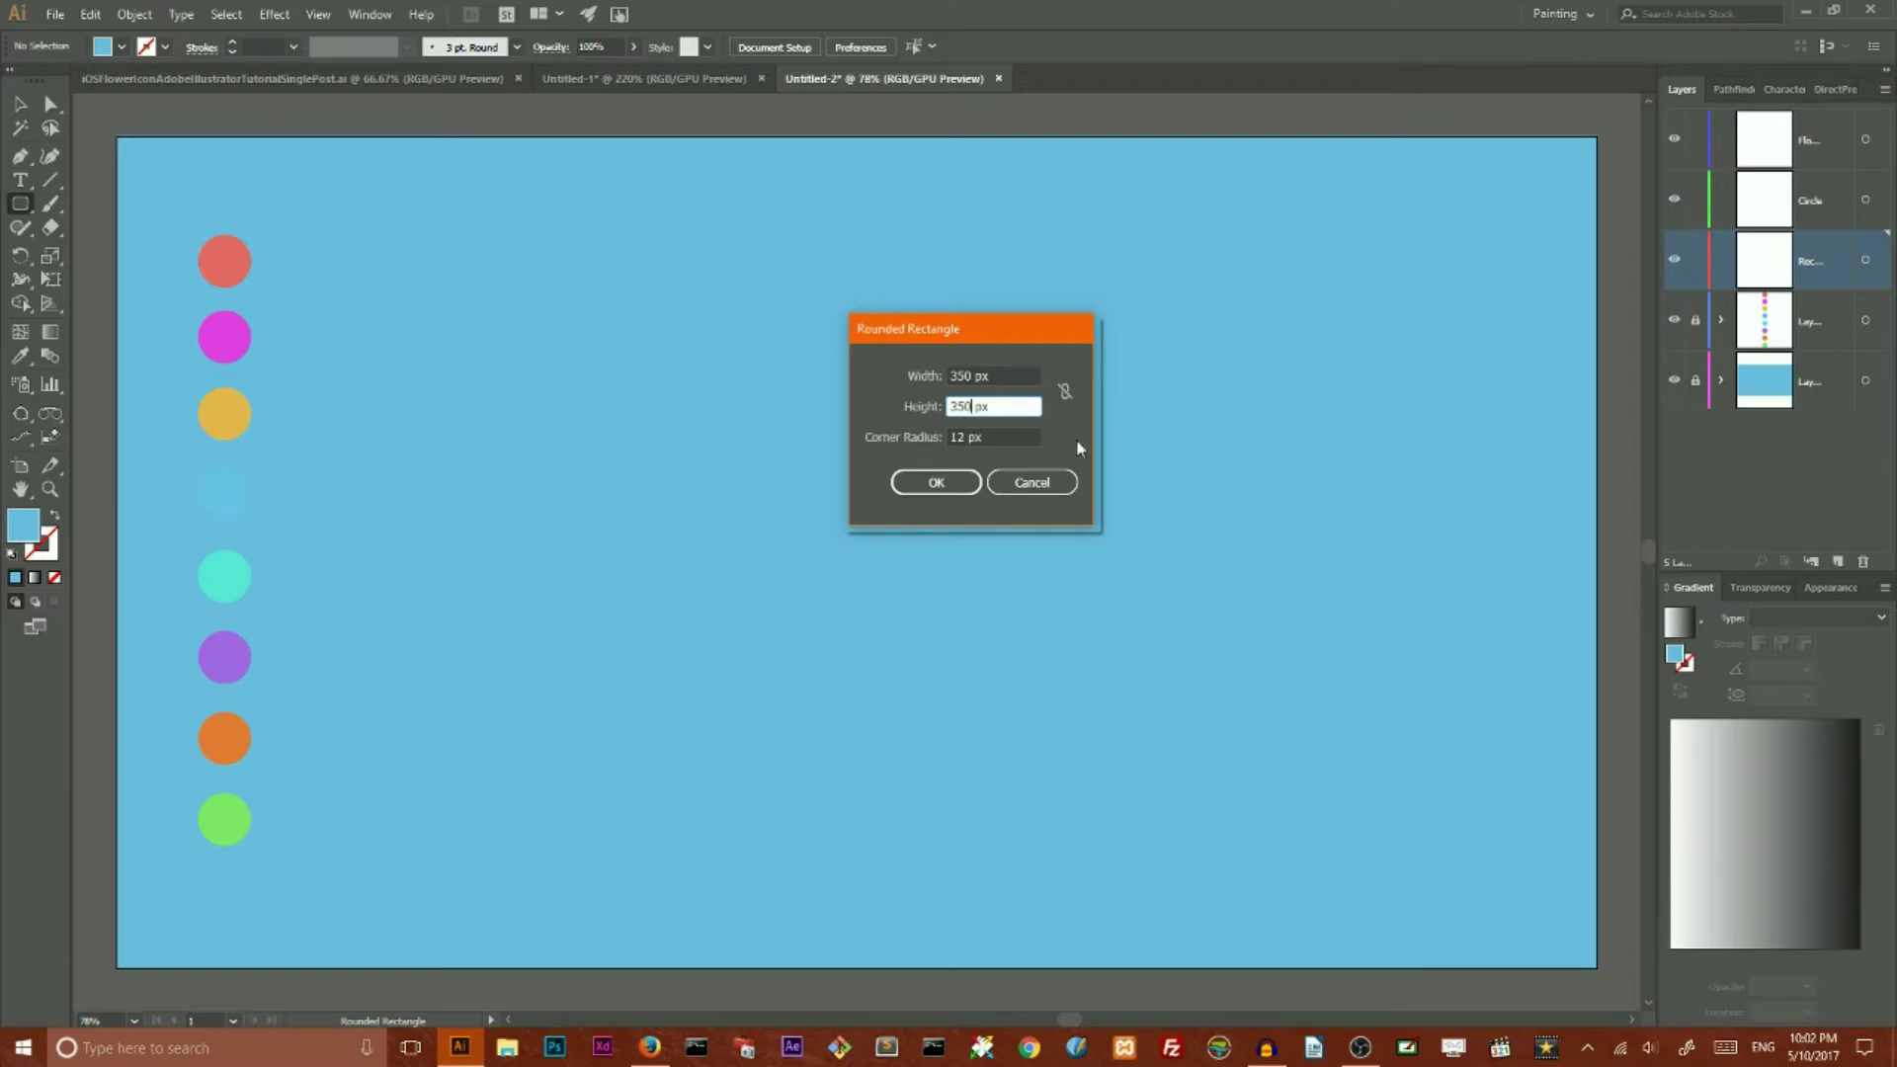
click(960, 438)
drag(961, 437, 932, 442)
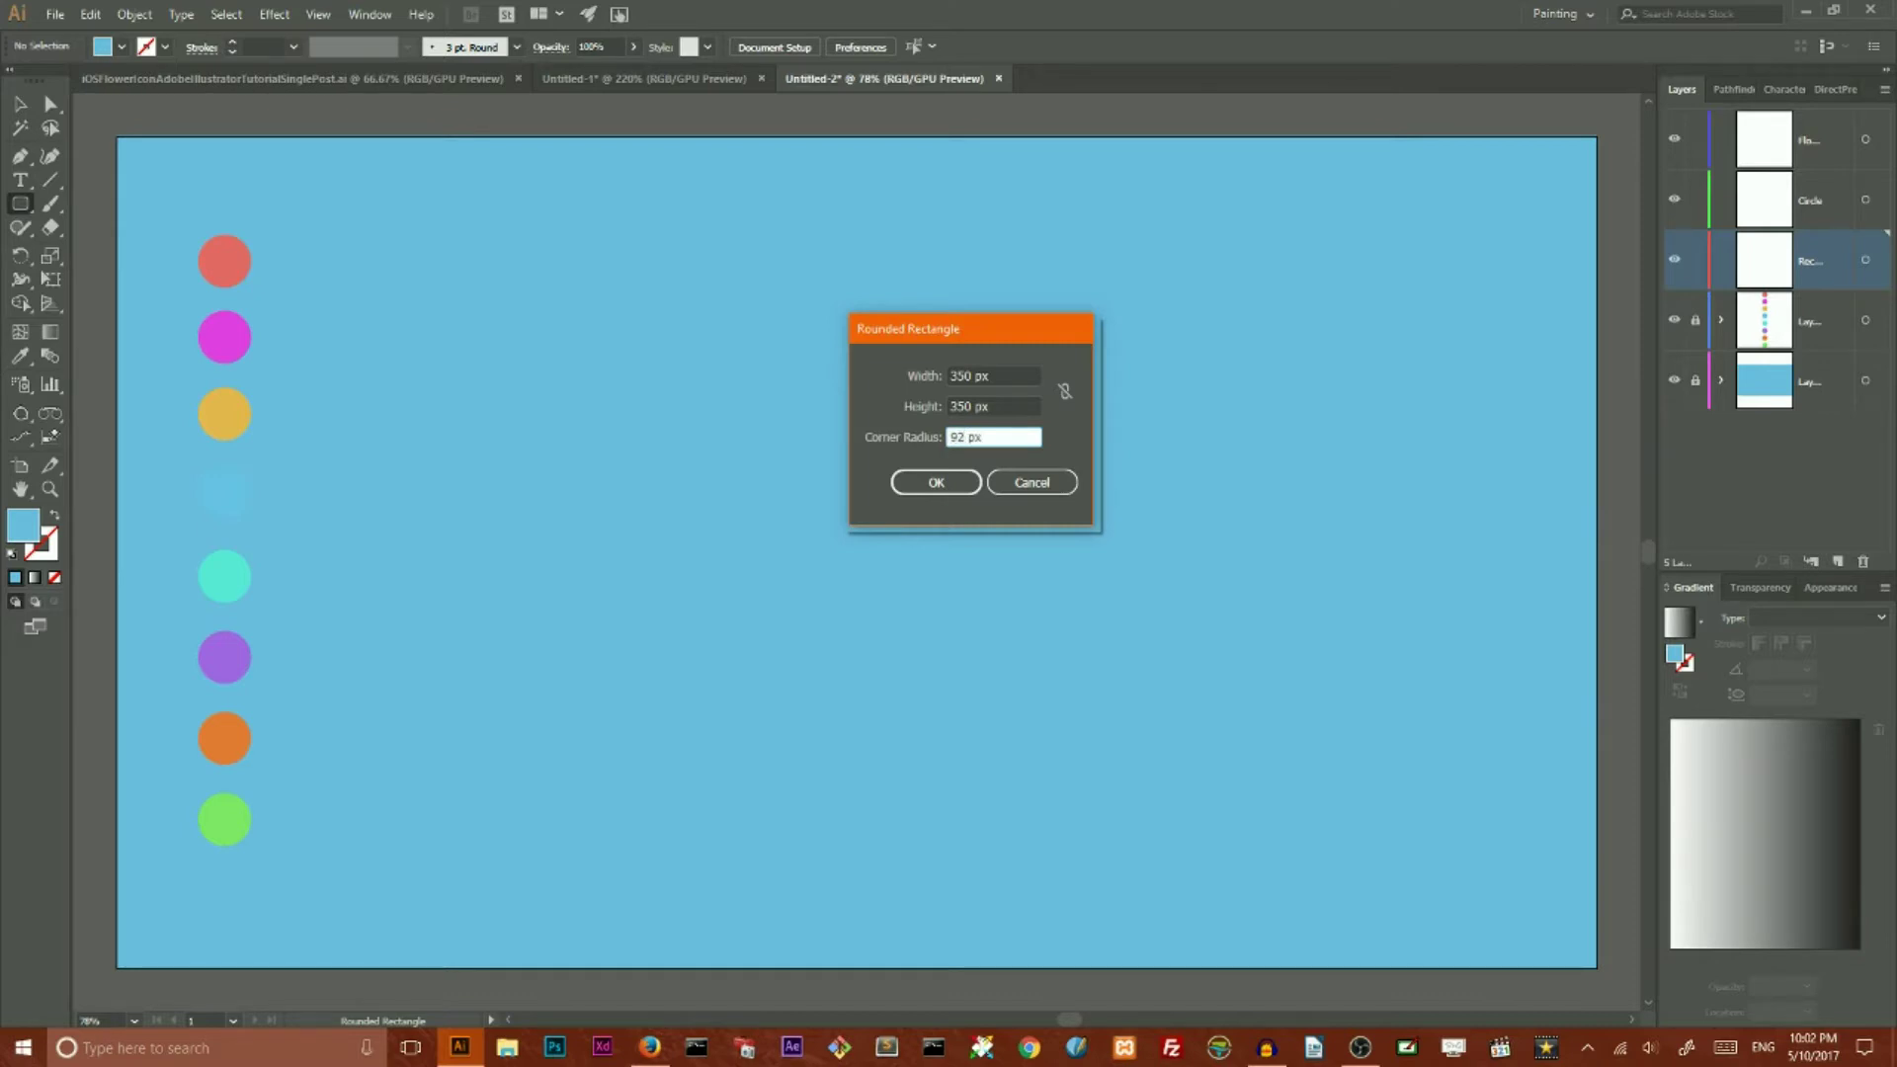
click(938, 482)
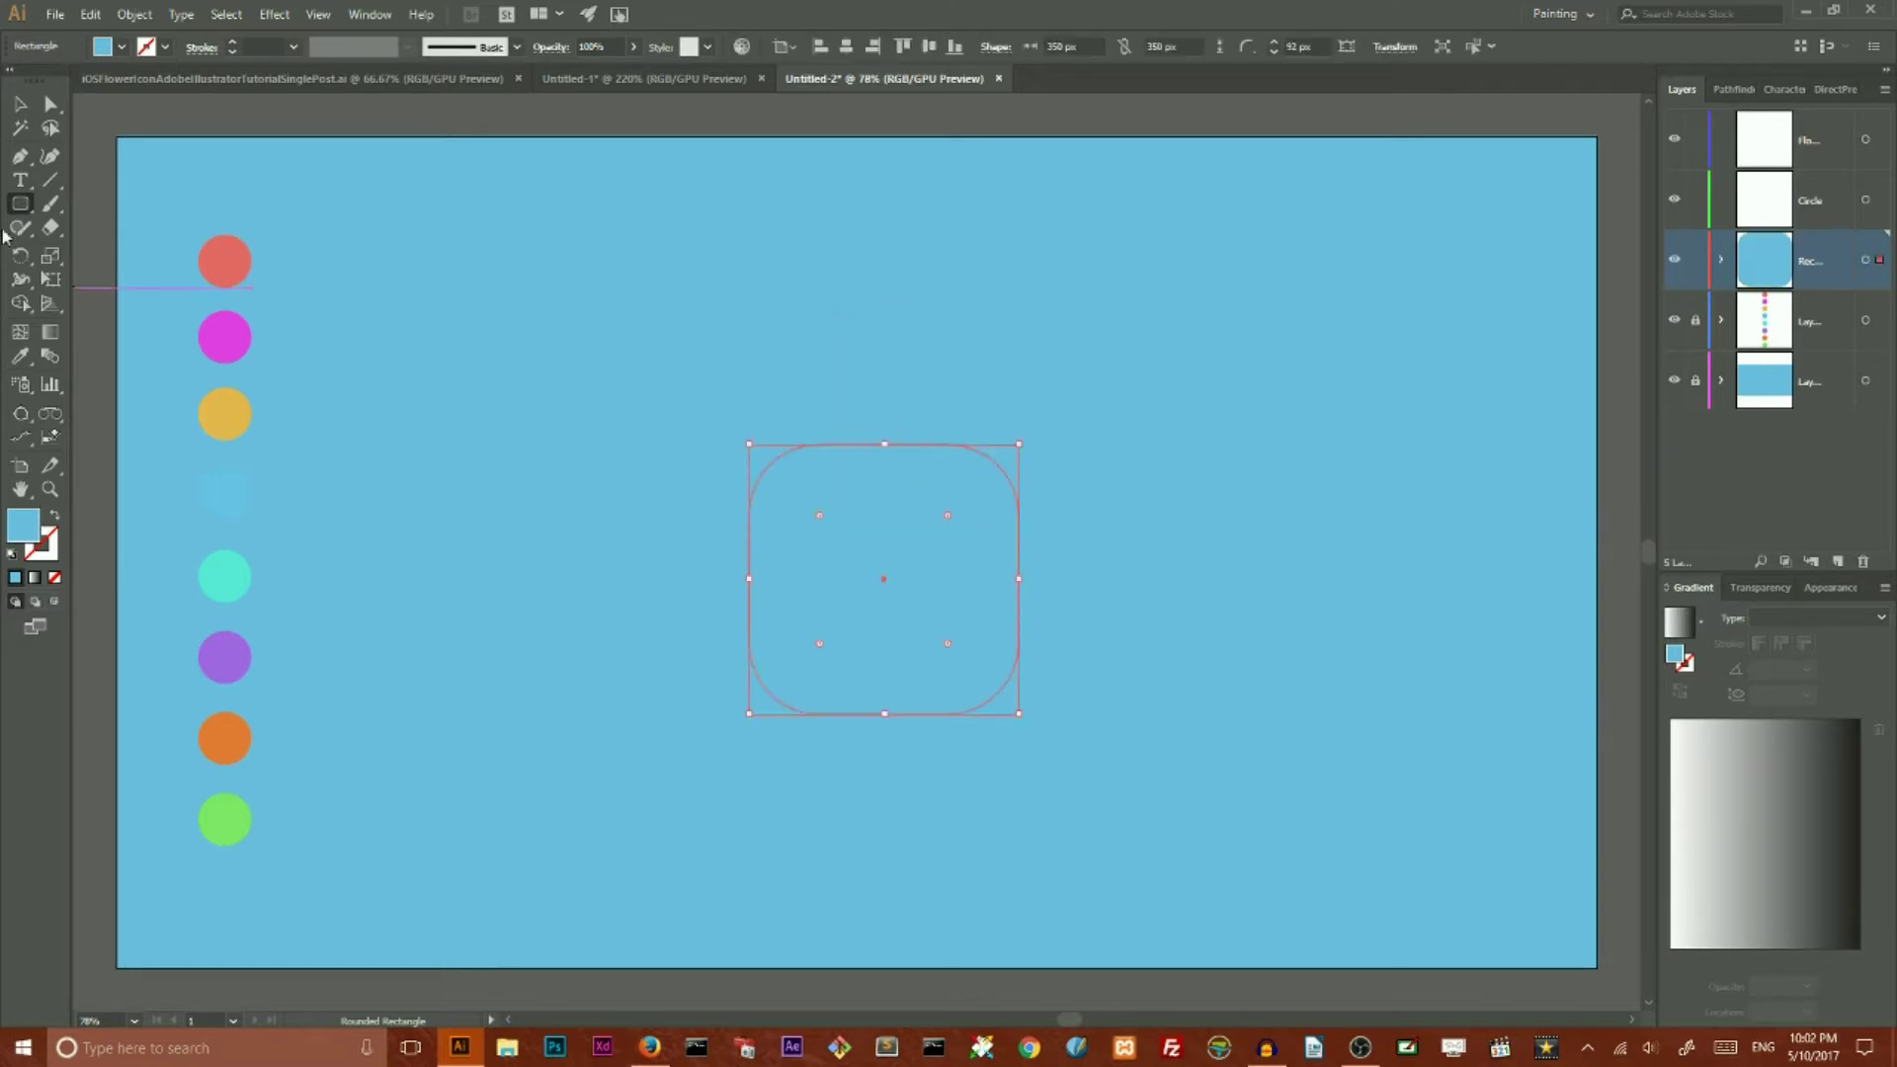
Step: Align the rounded rectangle to the centre of the artboard, horizontally and vertically
click(20, 103)
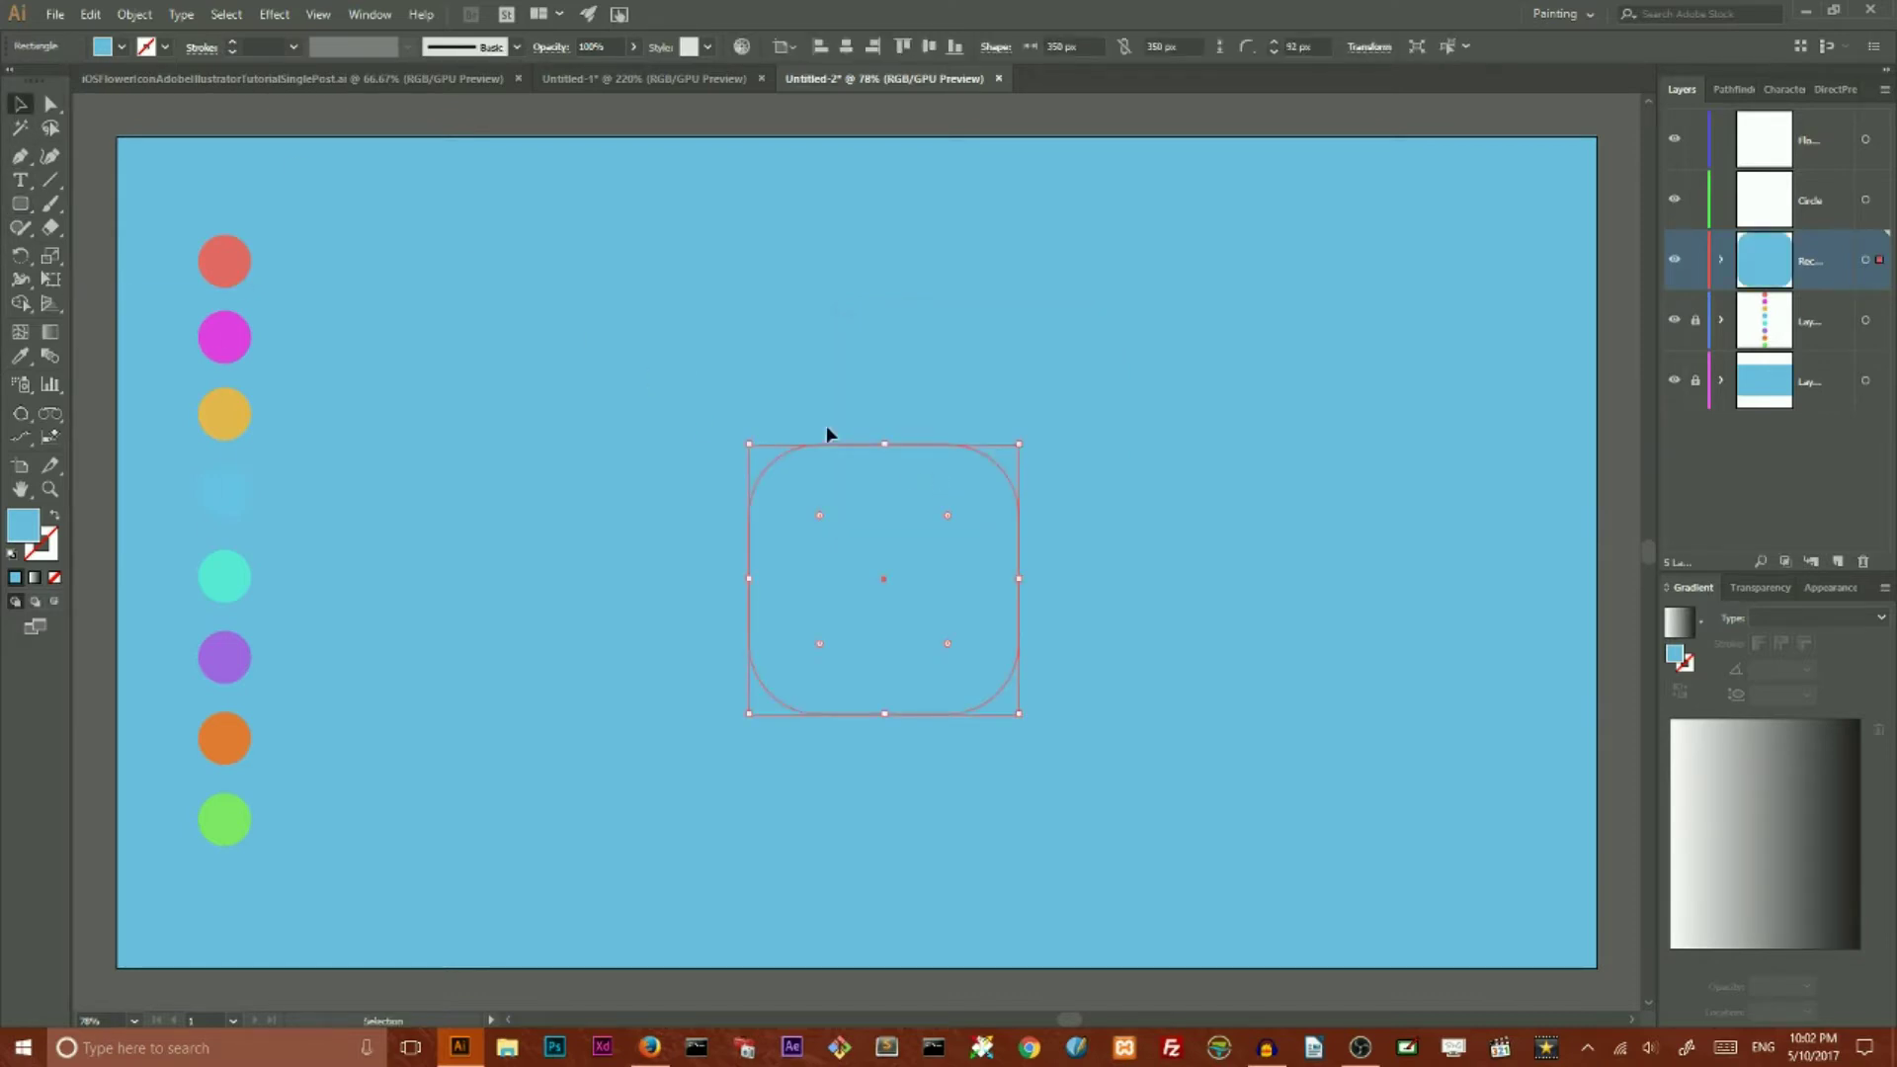
click(846, 47)
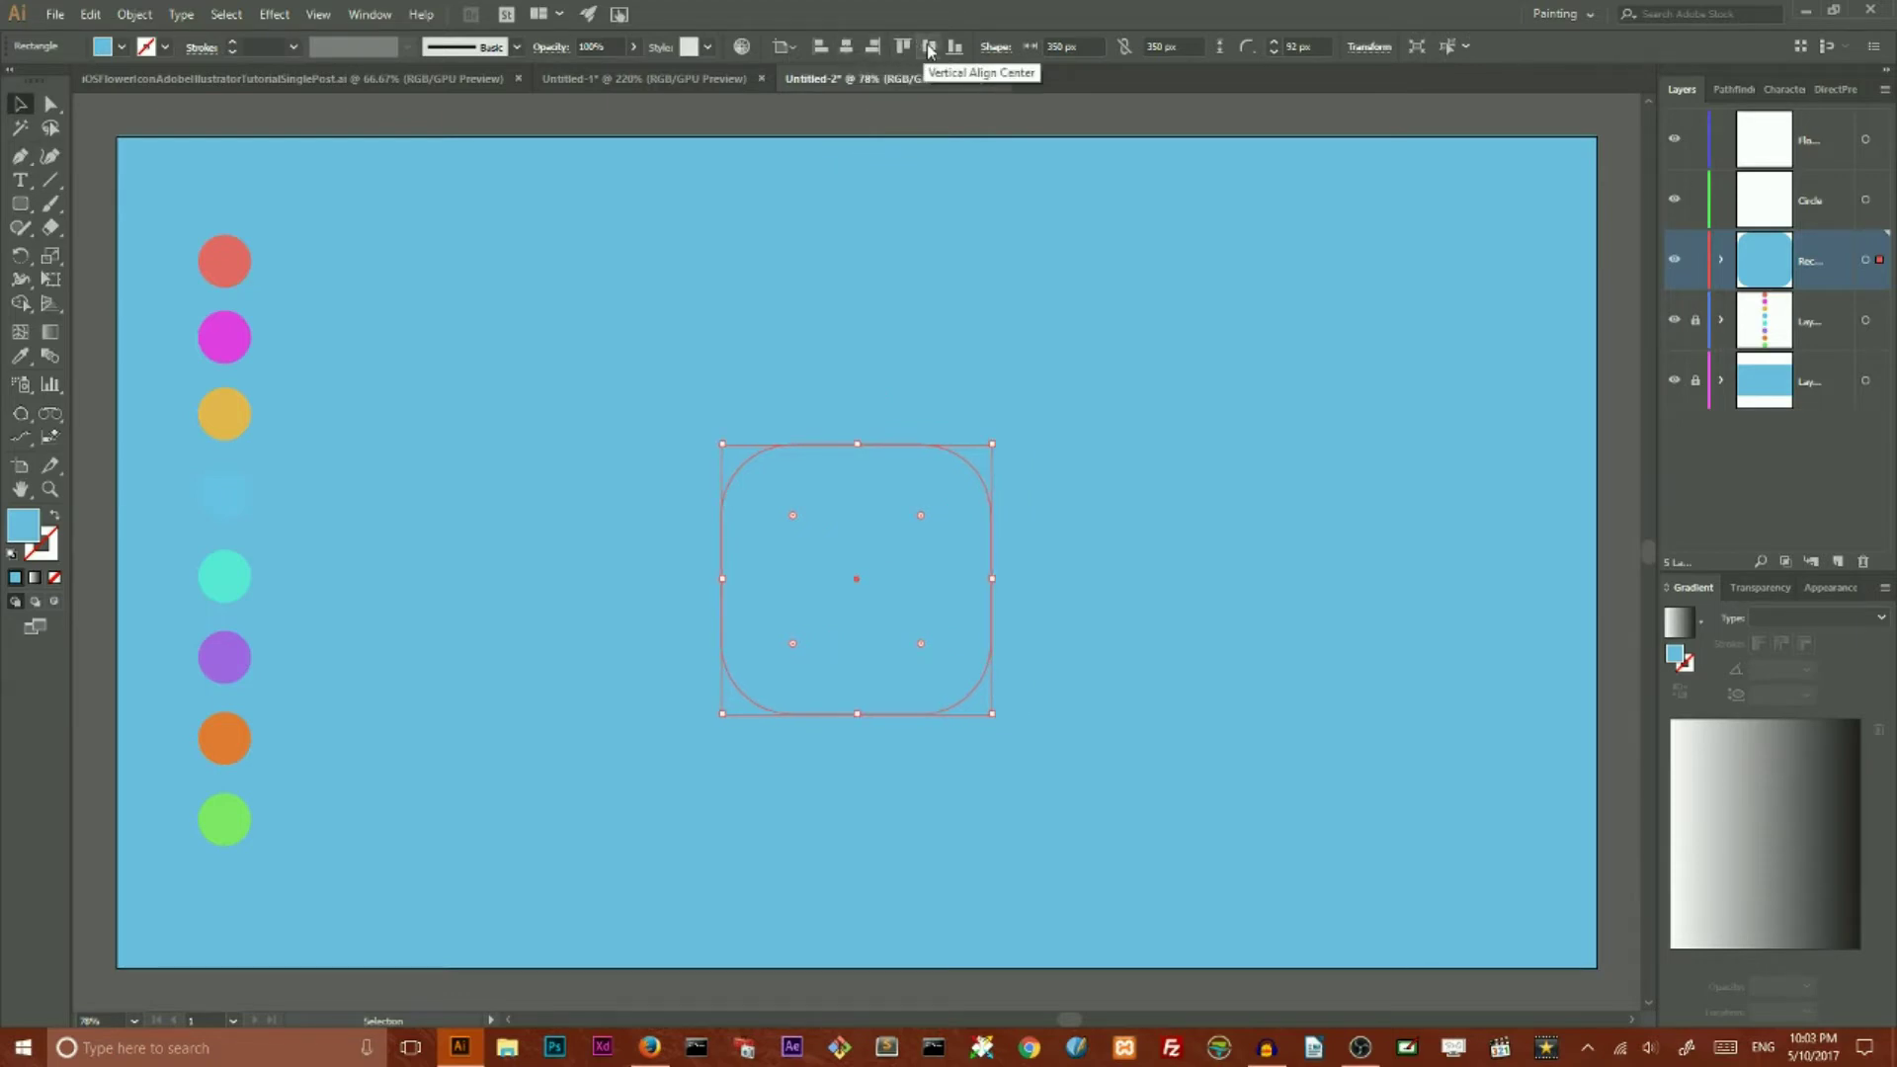
click(929, 47)
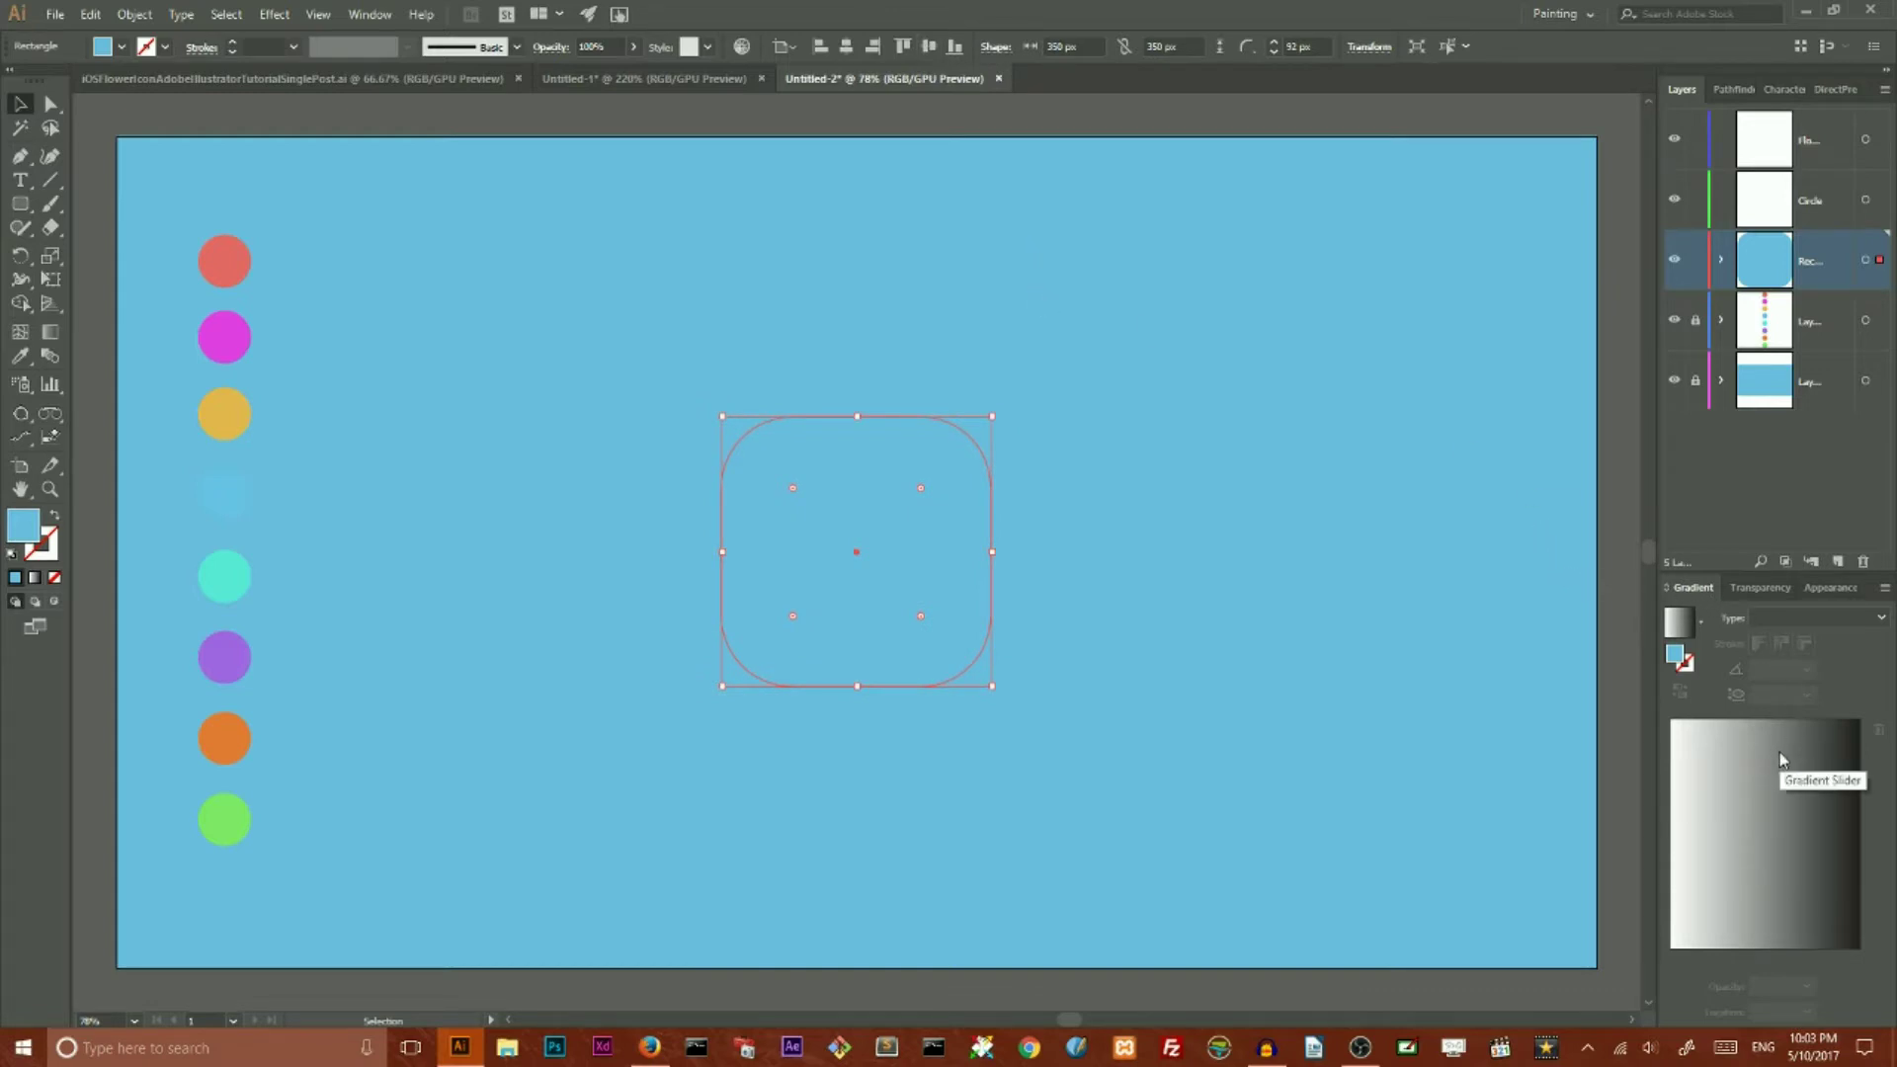
Step: Fill the rounded rectangle with a linear white-to-black gradient
click(366, 16)
click(1413, 419)
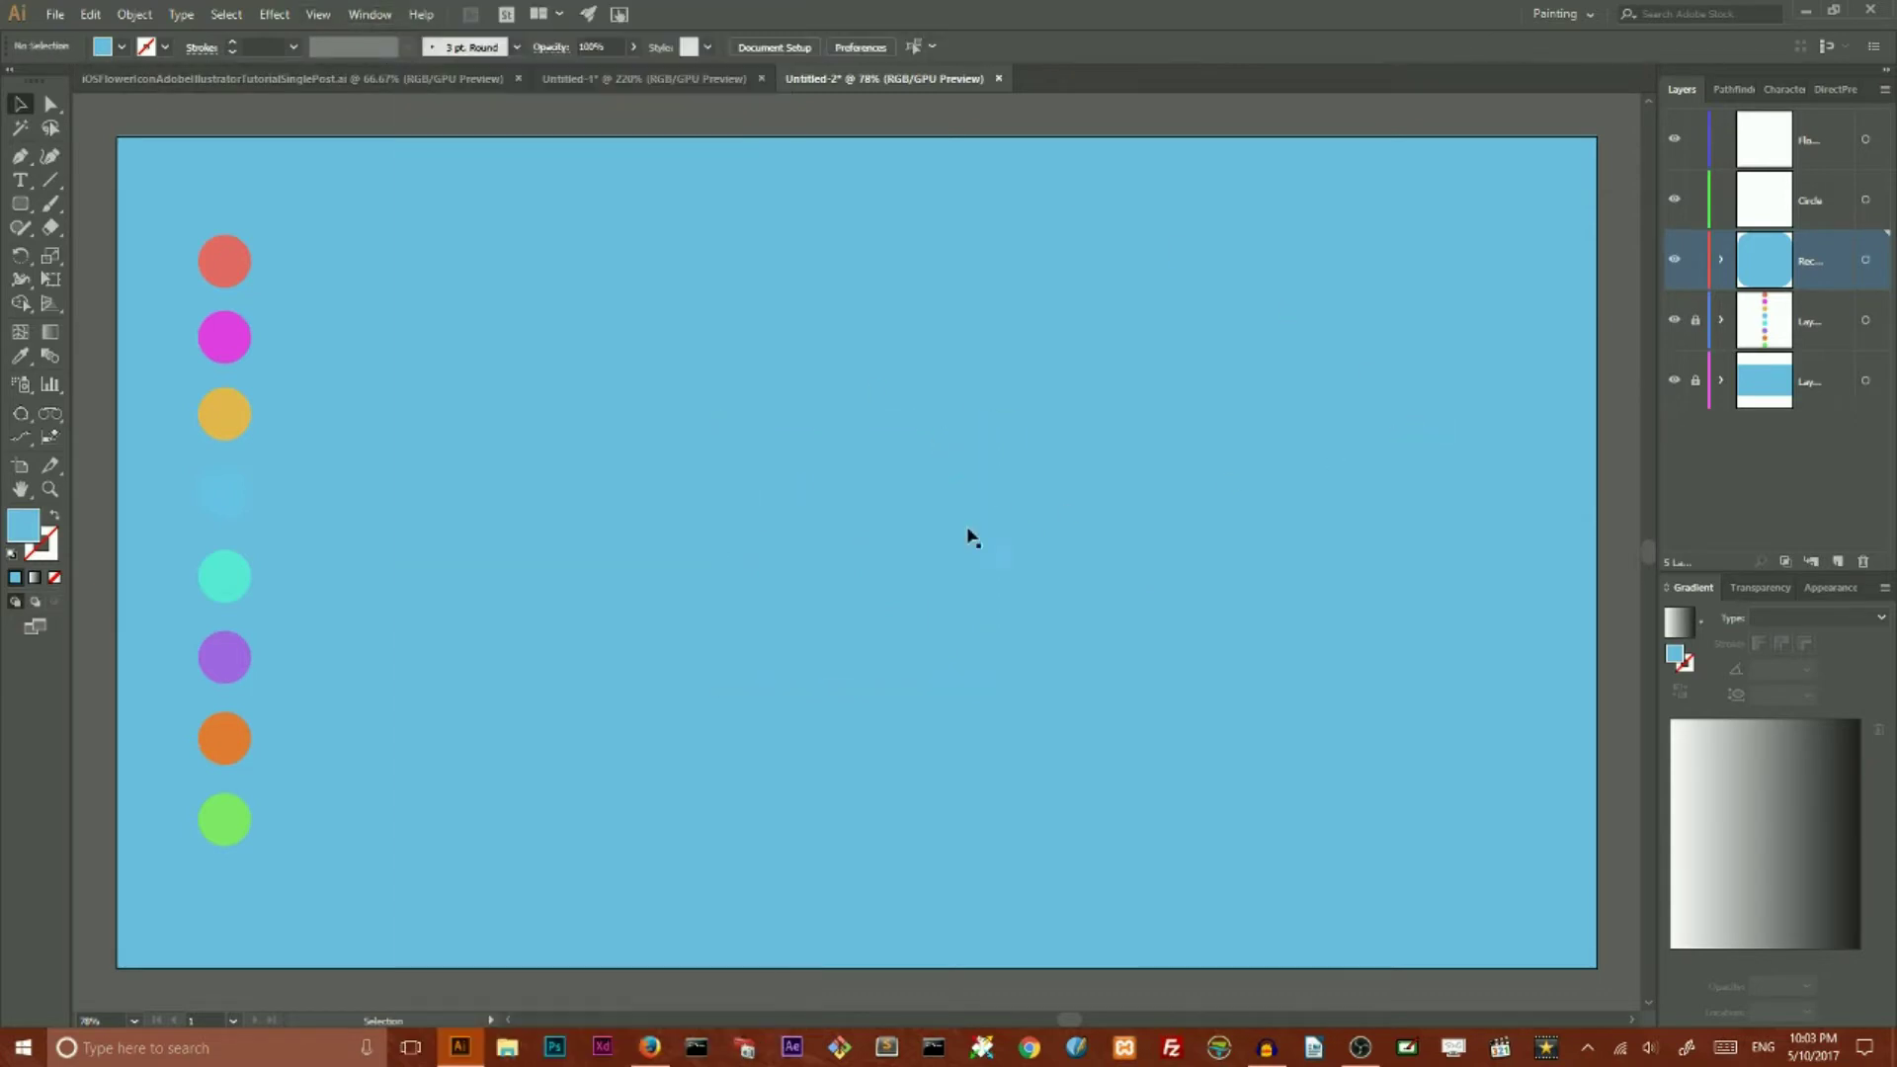
click(918, 525)
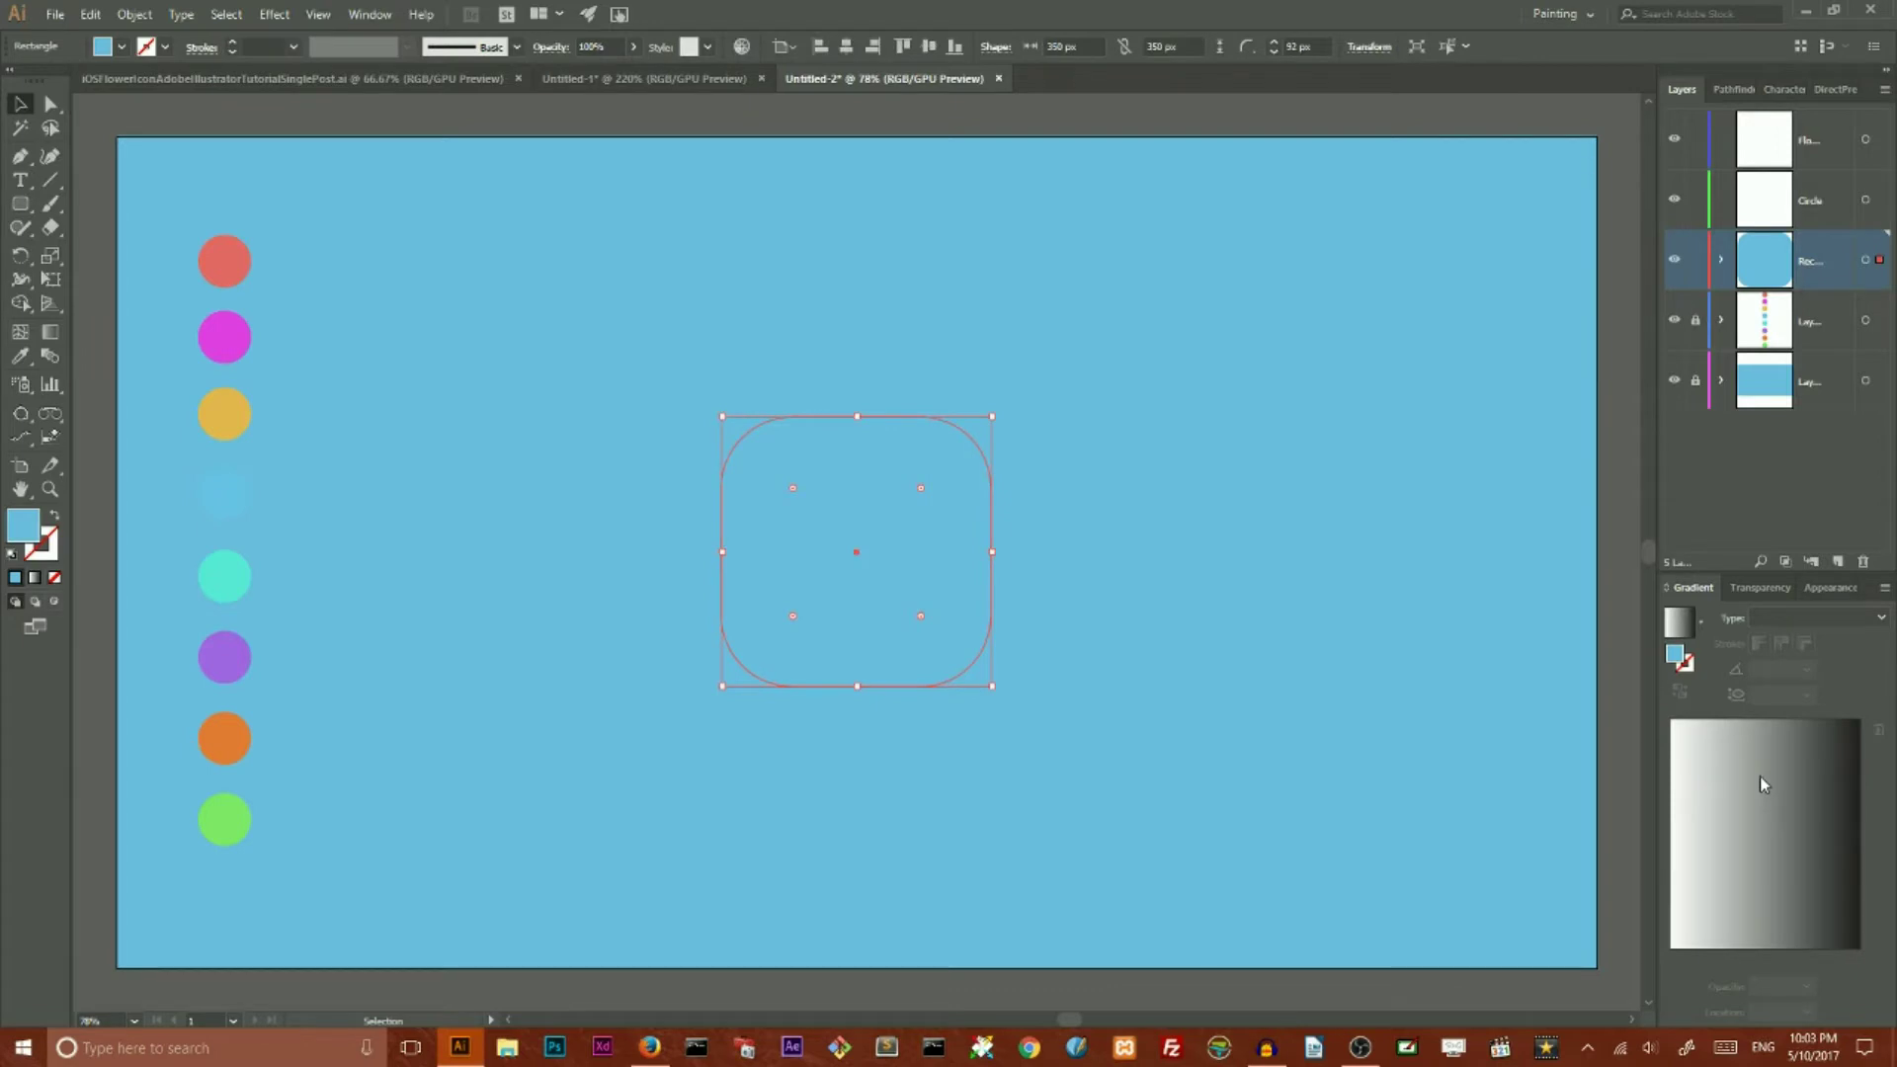
click(1771, 806)
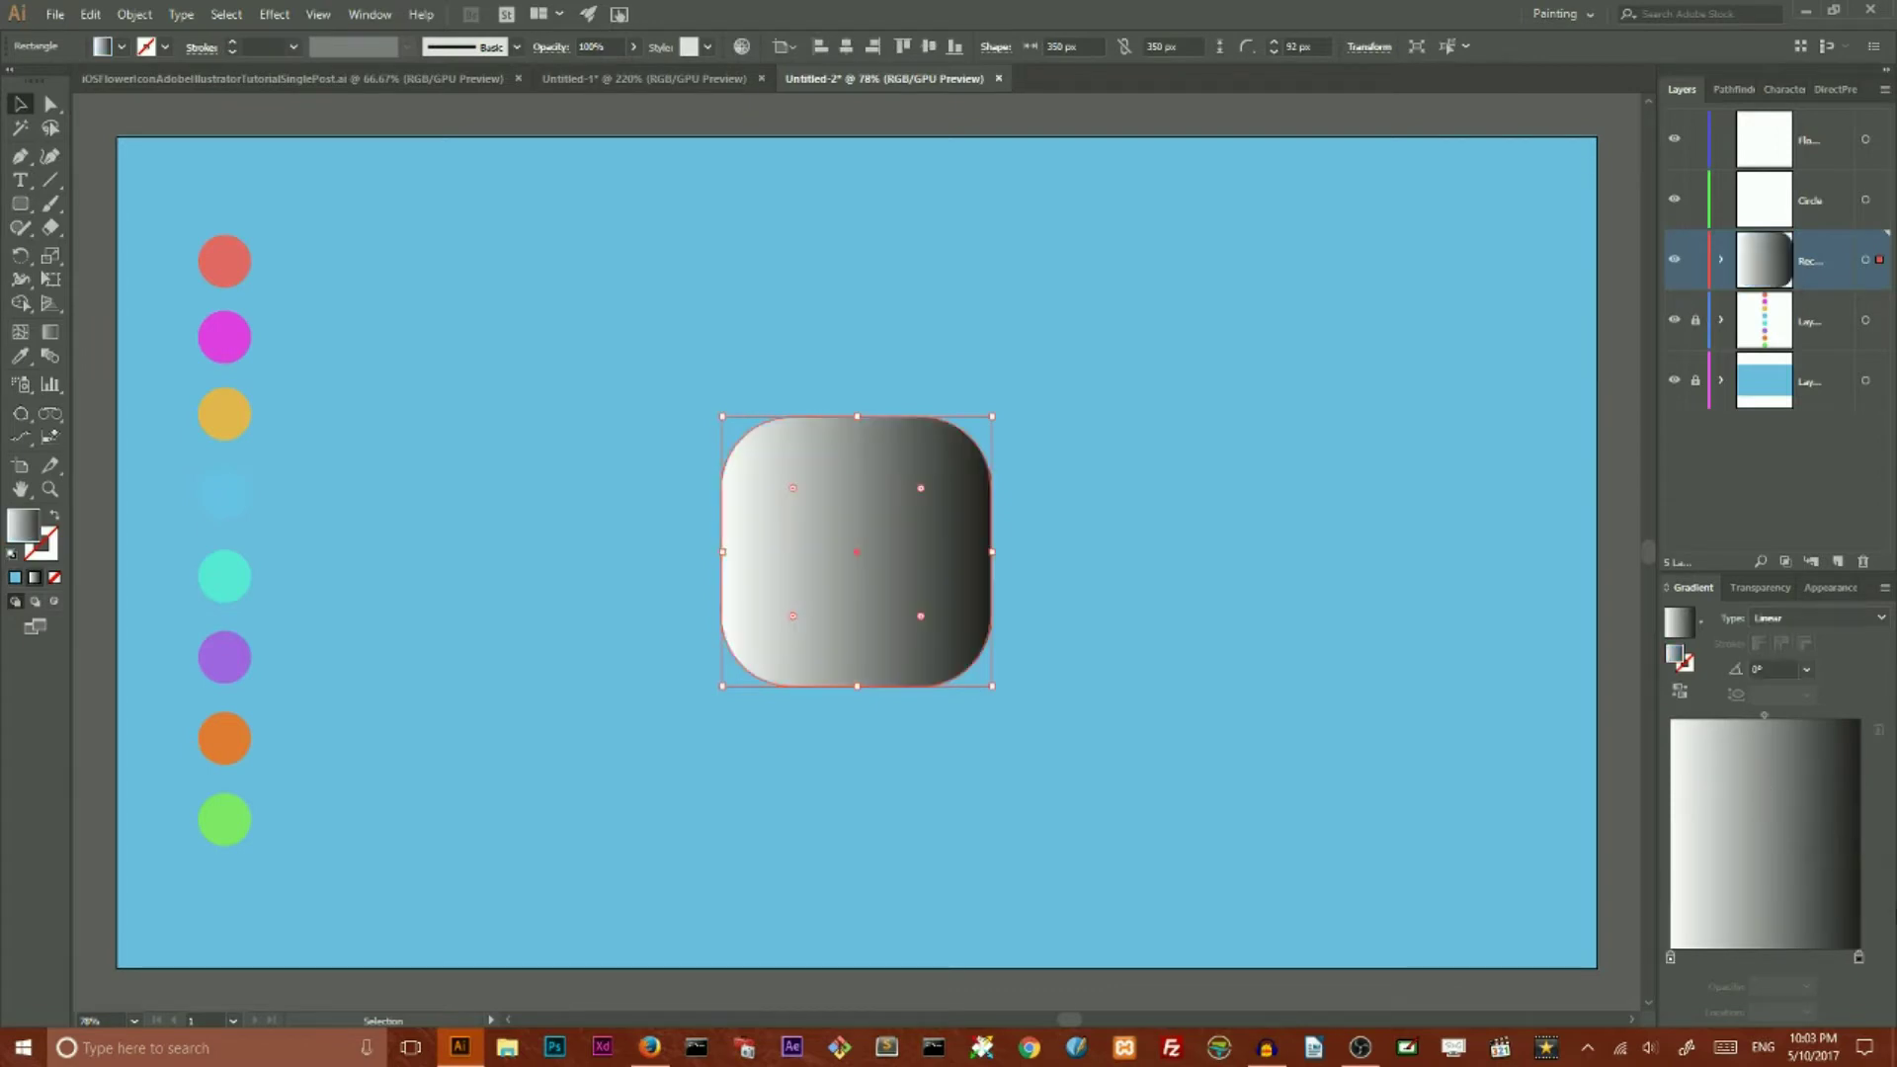
Step: Lighten the gradient's black end stop to 8% K
double_click(1859, 957)
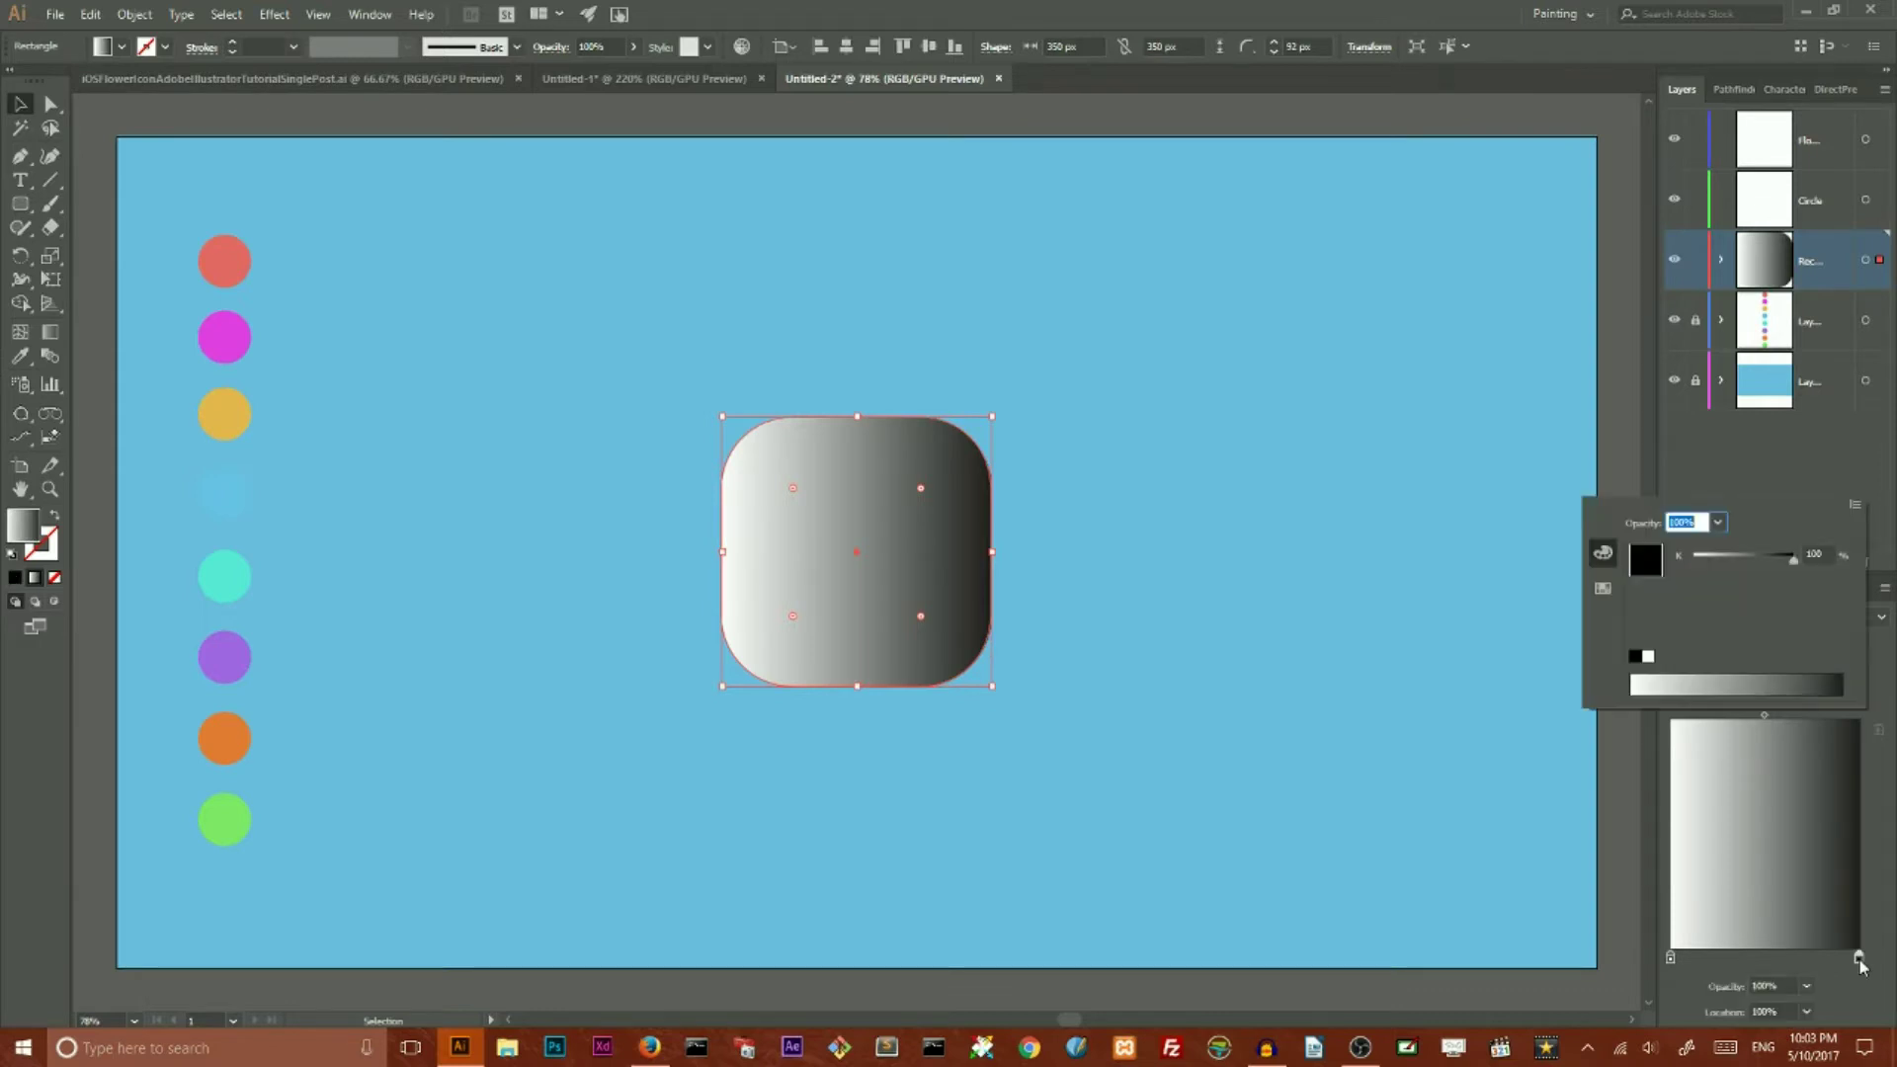
click(1815, 555)
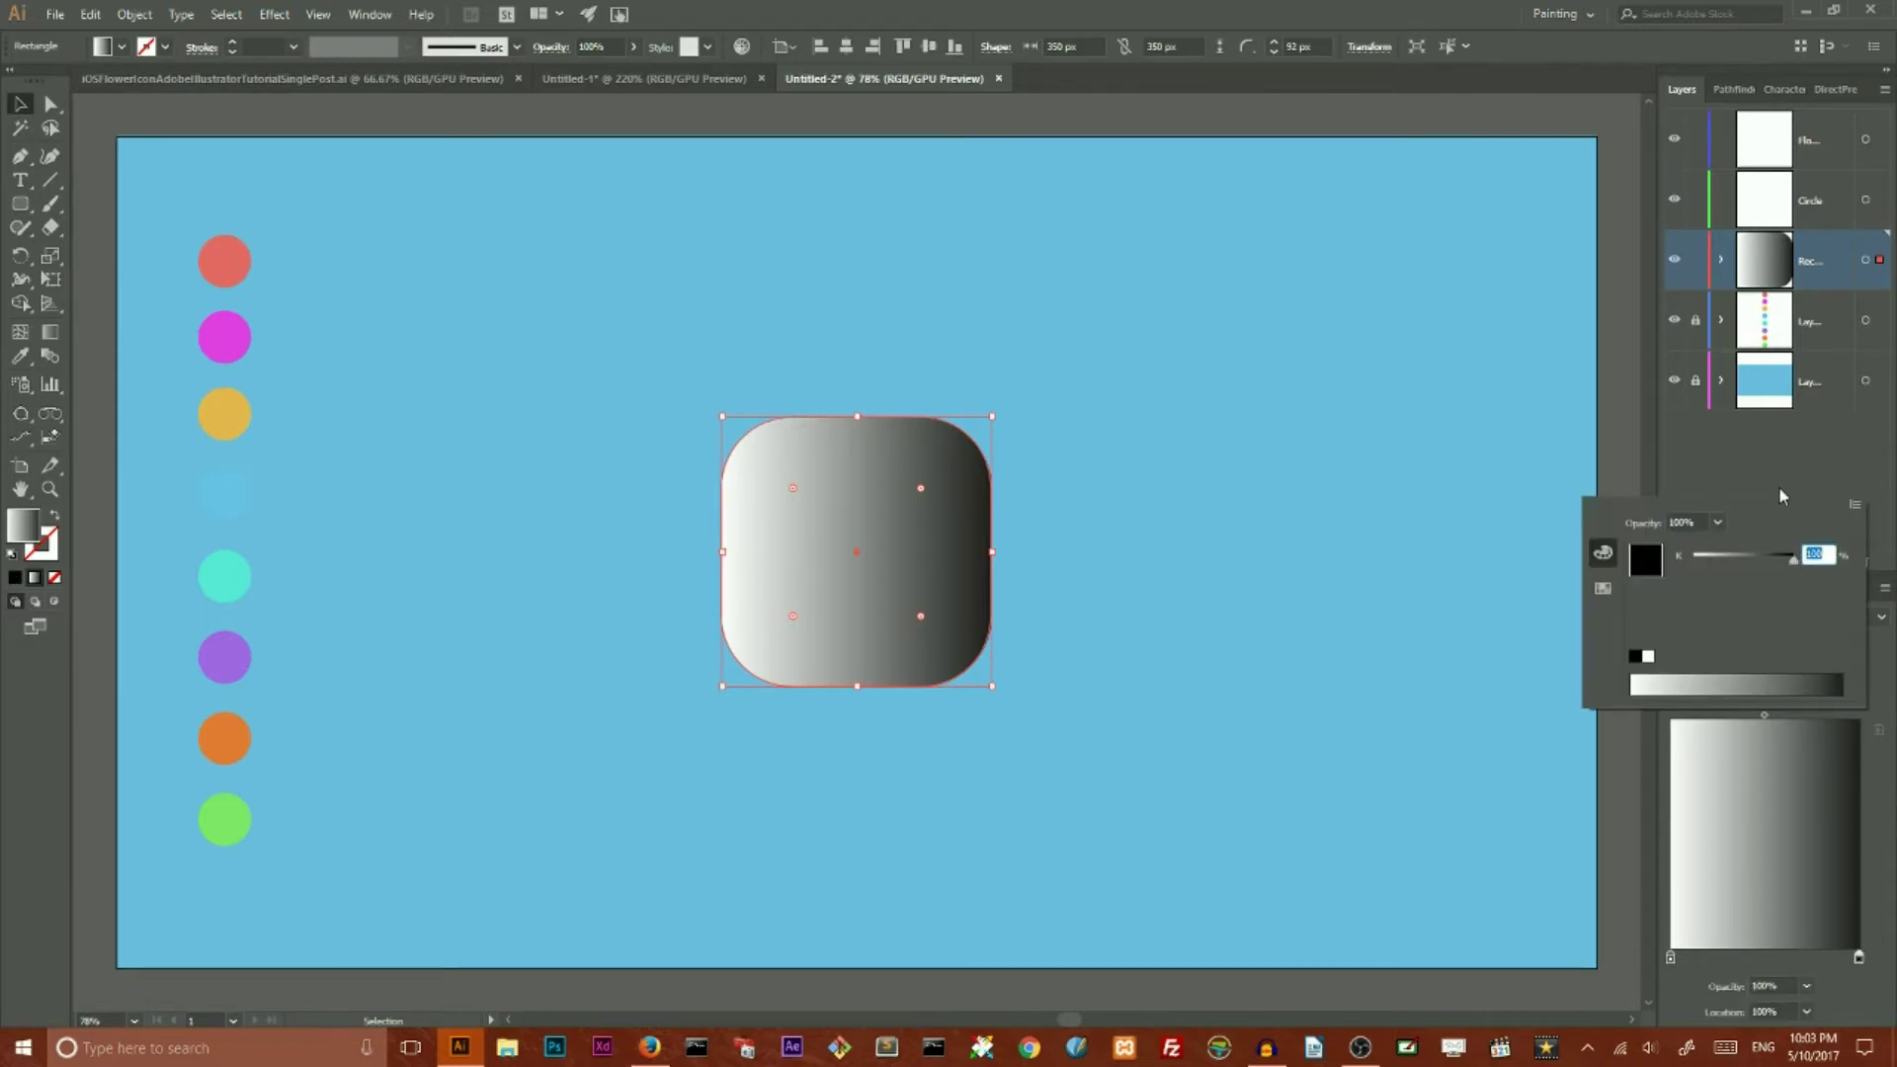
key(BackSpace)
text(8)
key(Return)
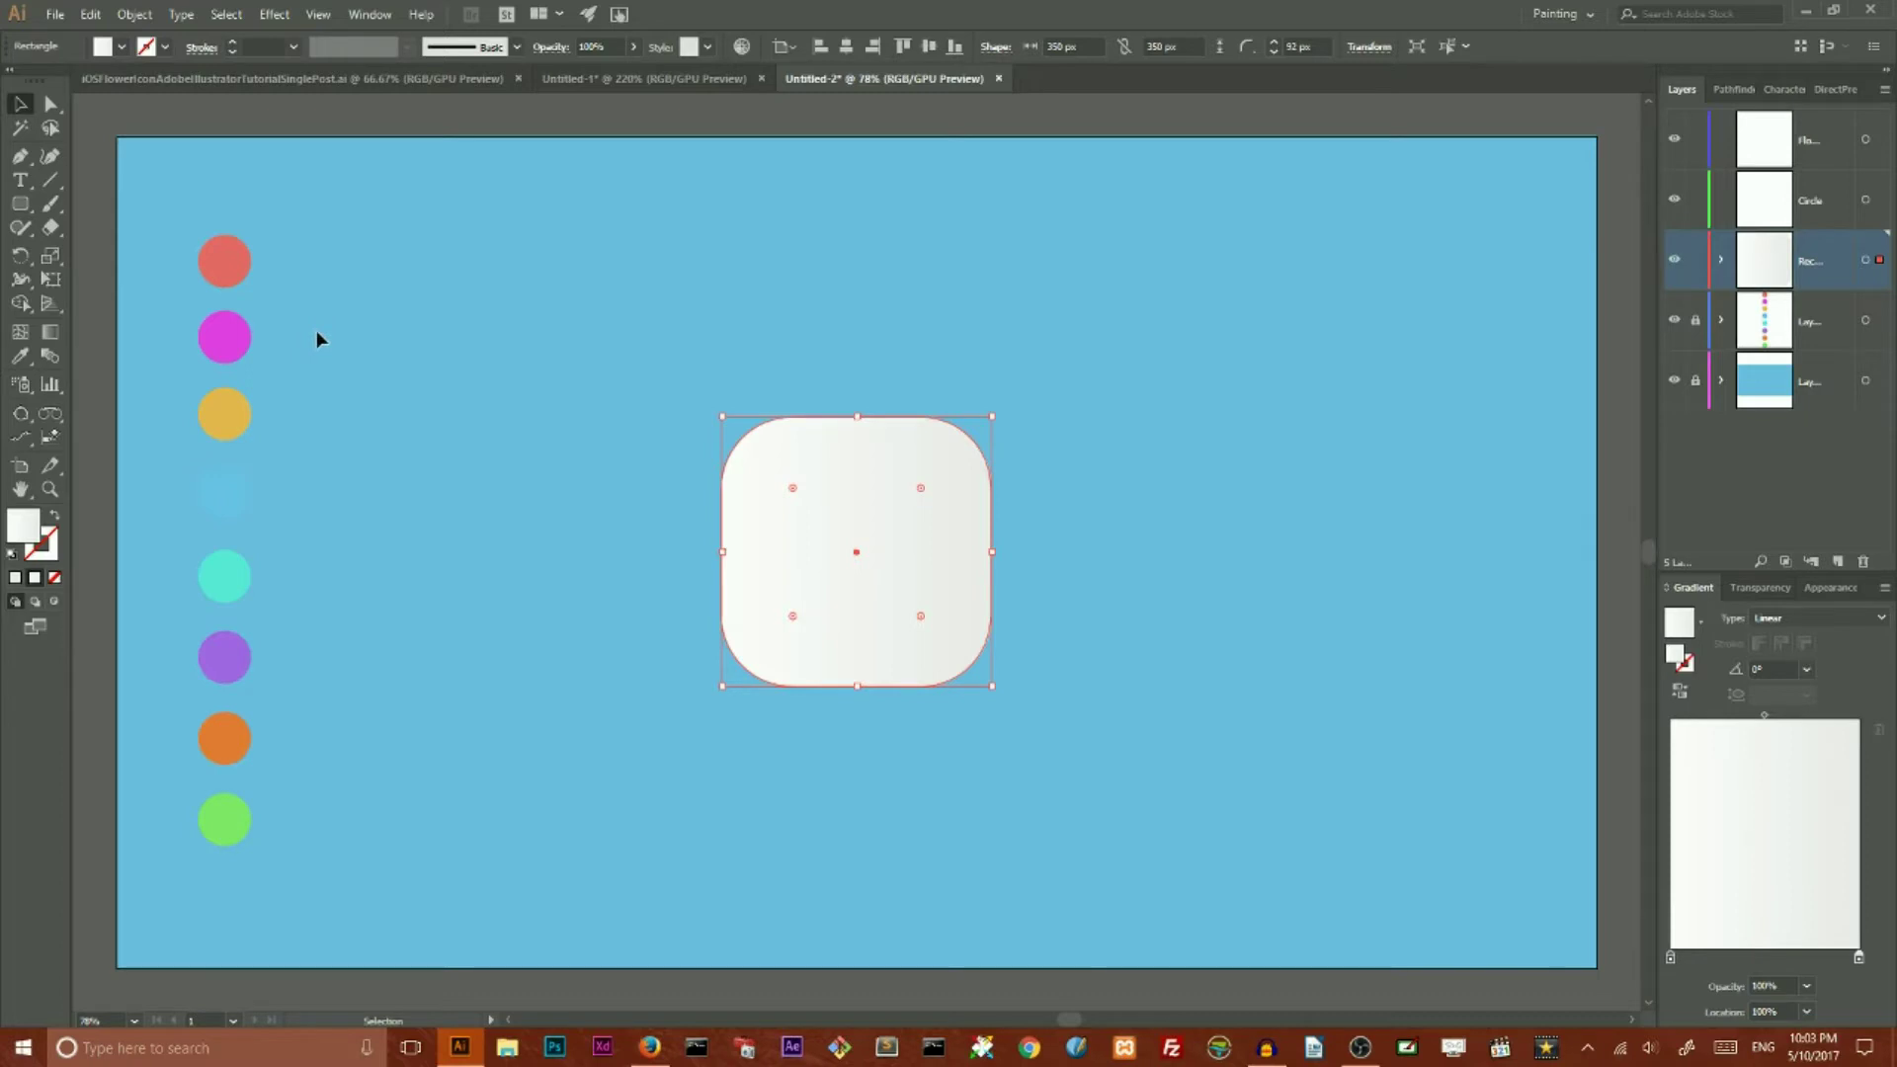
Step: Redirect the gradient diagonally from the rounded rectangle's upper-left corner to its lower-right corner, at about -49°
click(51, 335)
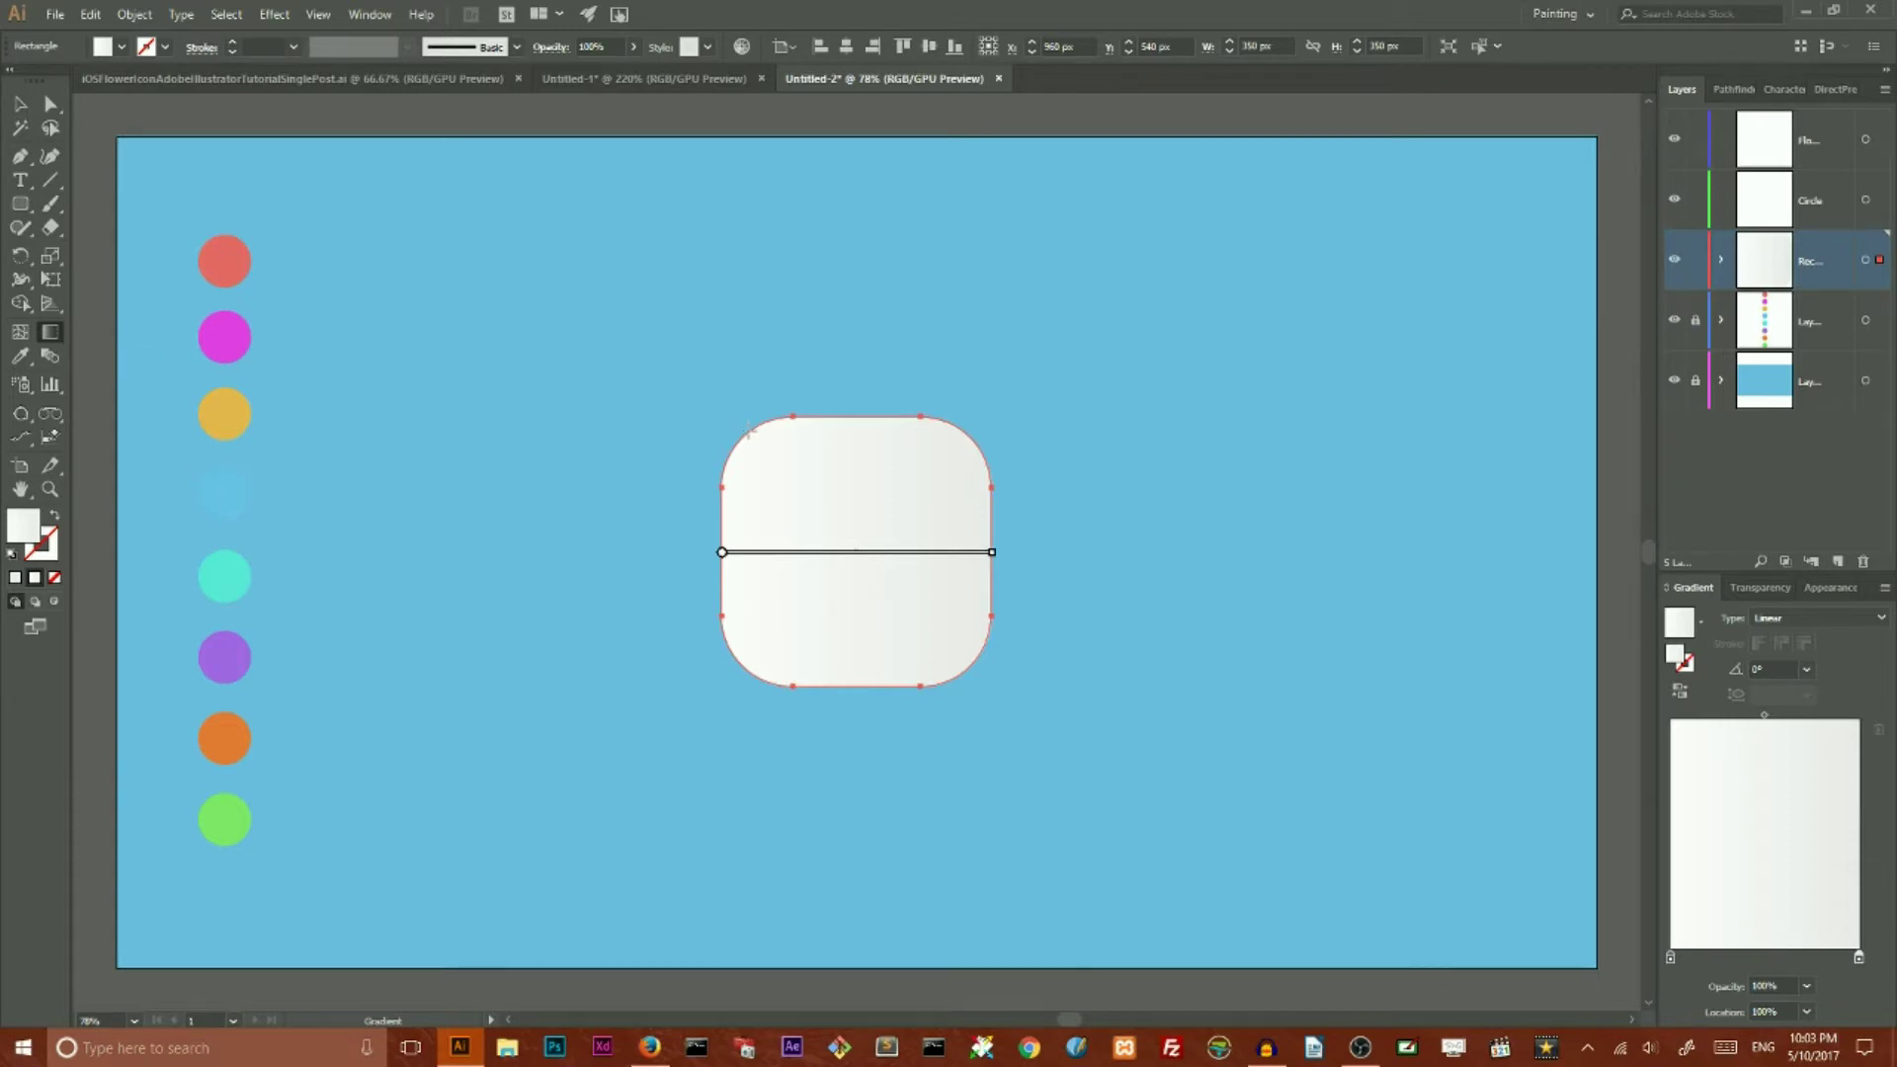
drag(749, 432, 959, 676)
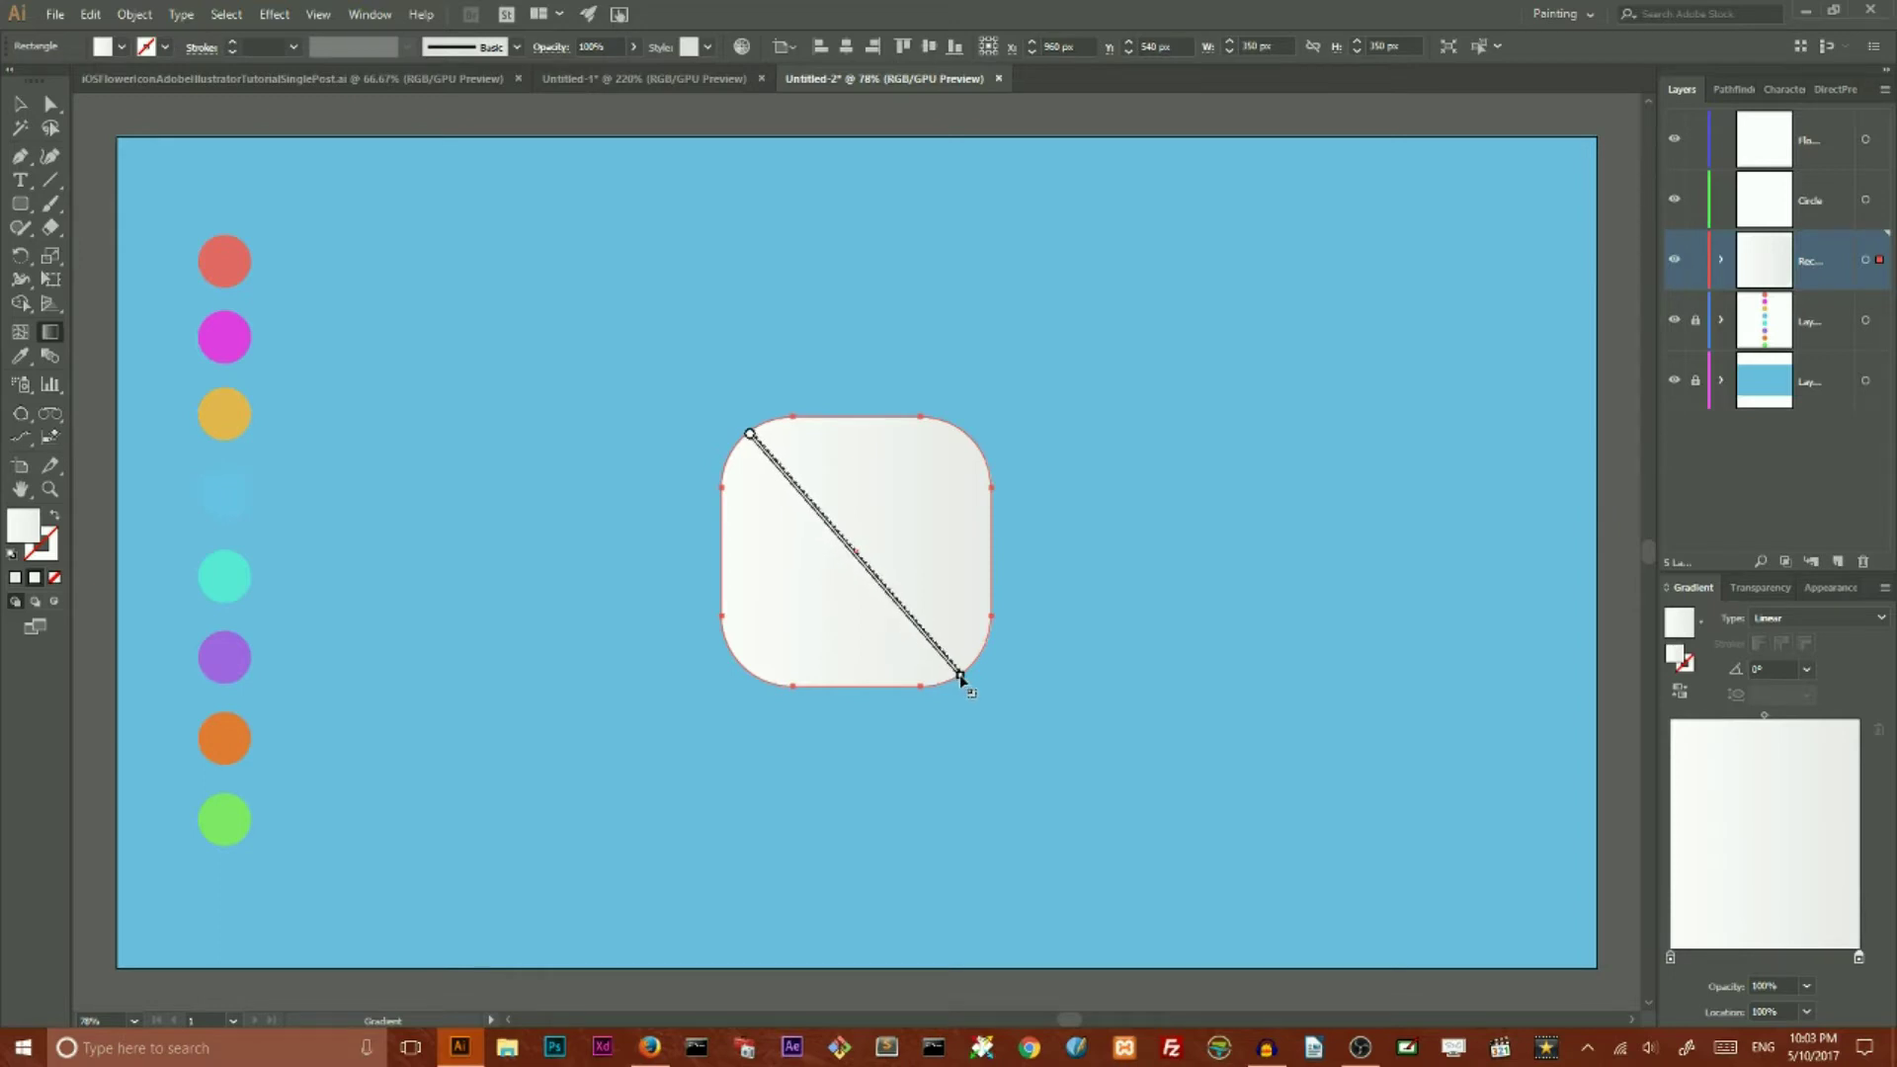
drag(960, 676, 960, 675)
click(19, 105)
click(580, 268)
Step: Offset the rounded rectangle's path by -4 px with miter joins and a miter limit of 4
click(804, 502)
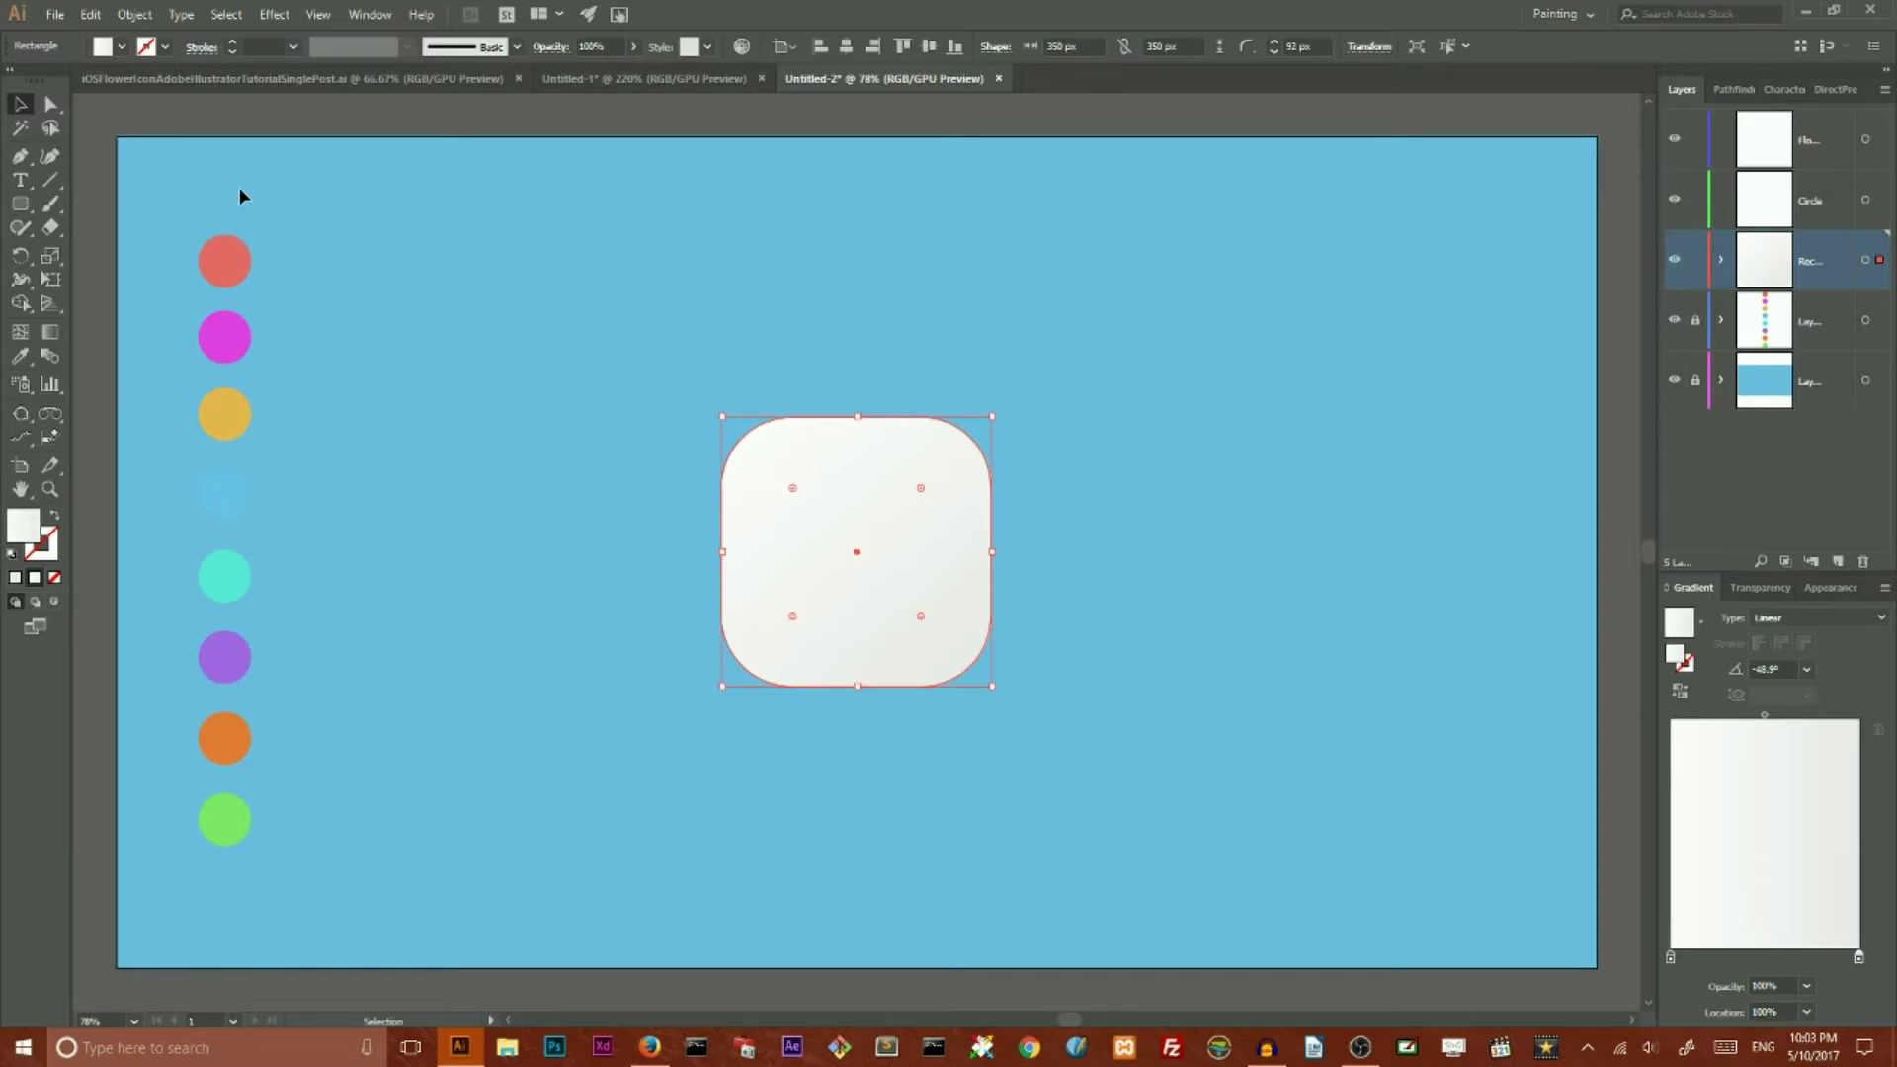
click(133, 15)
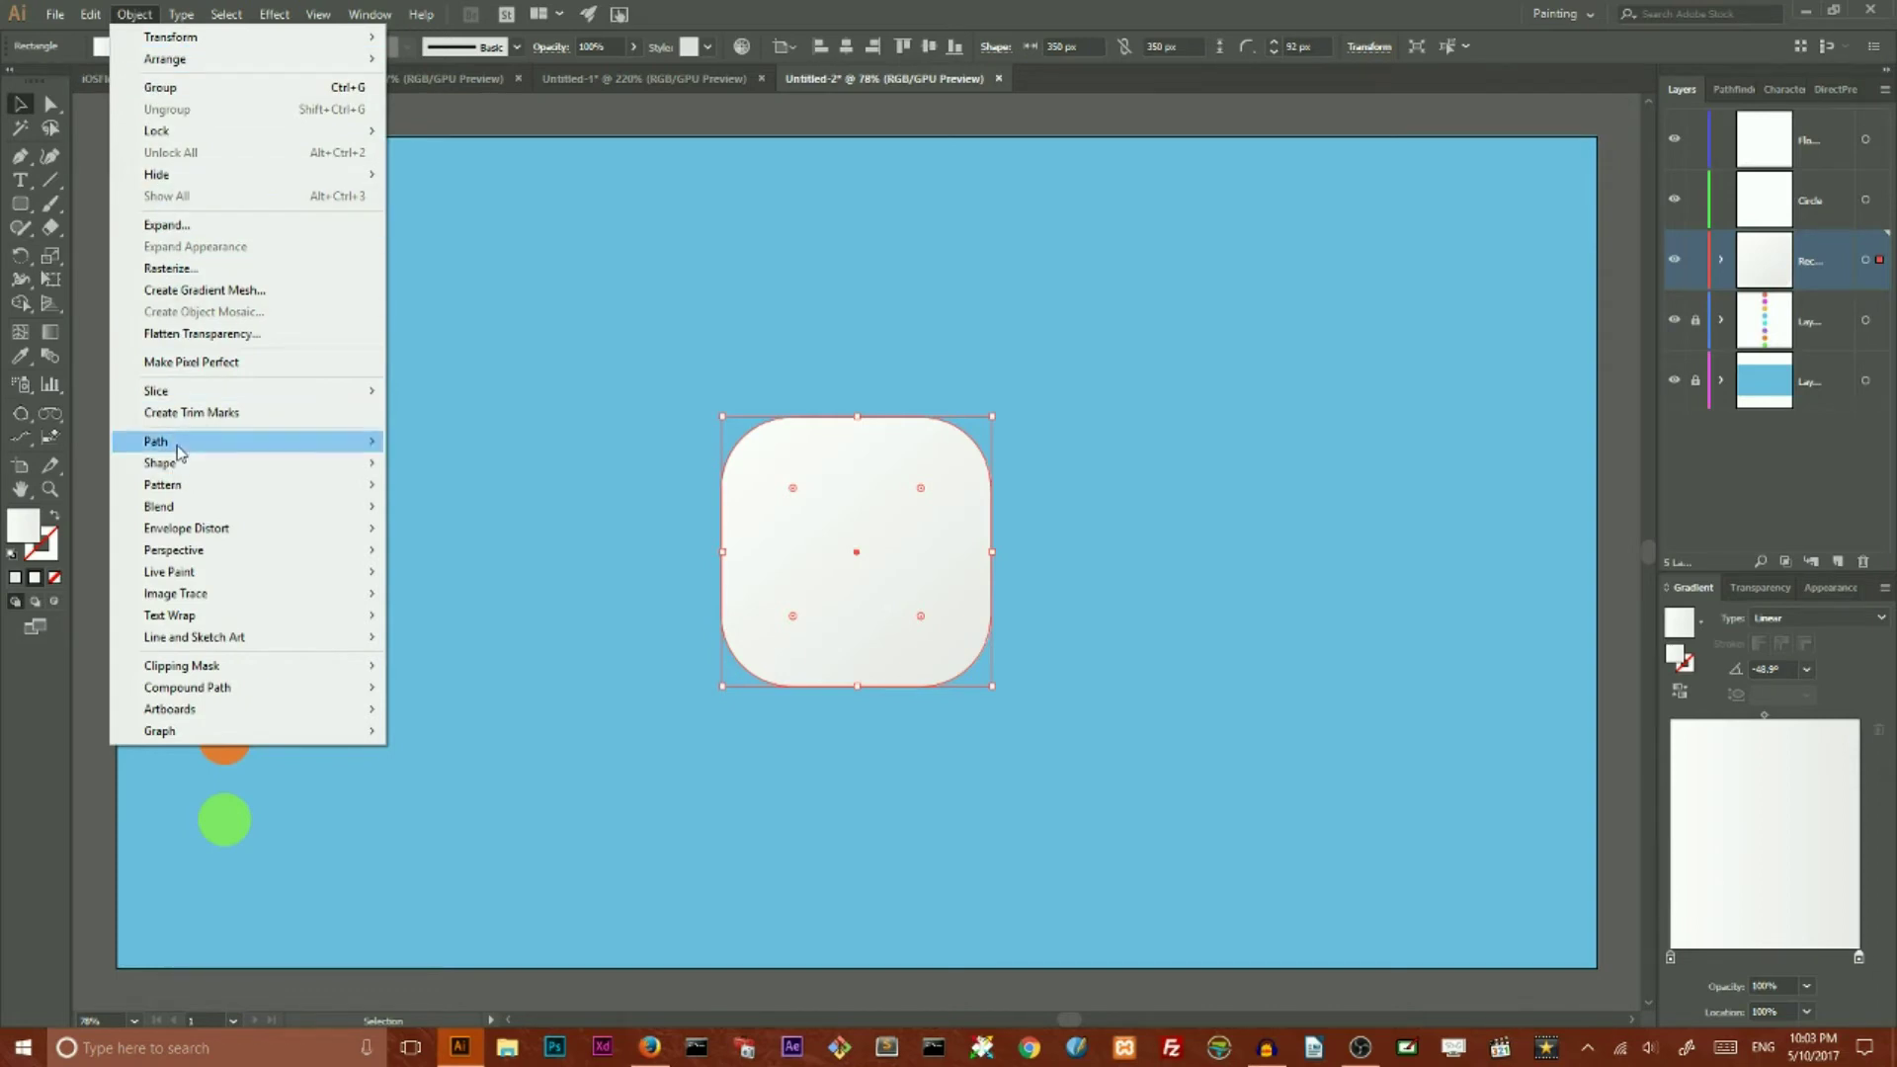
mouse_move(179, 452)
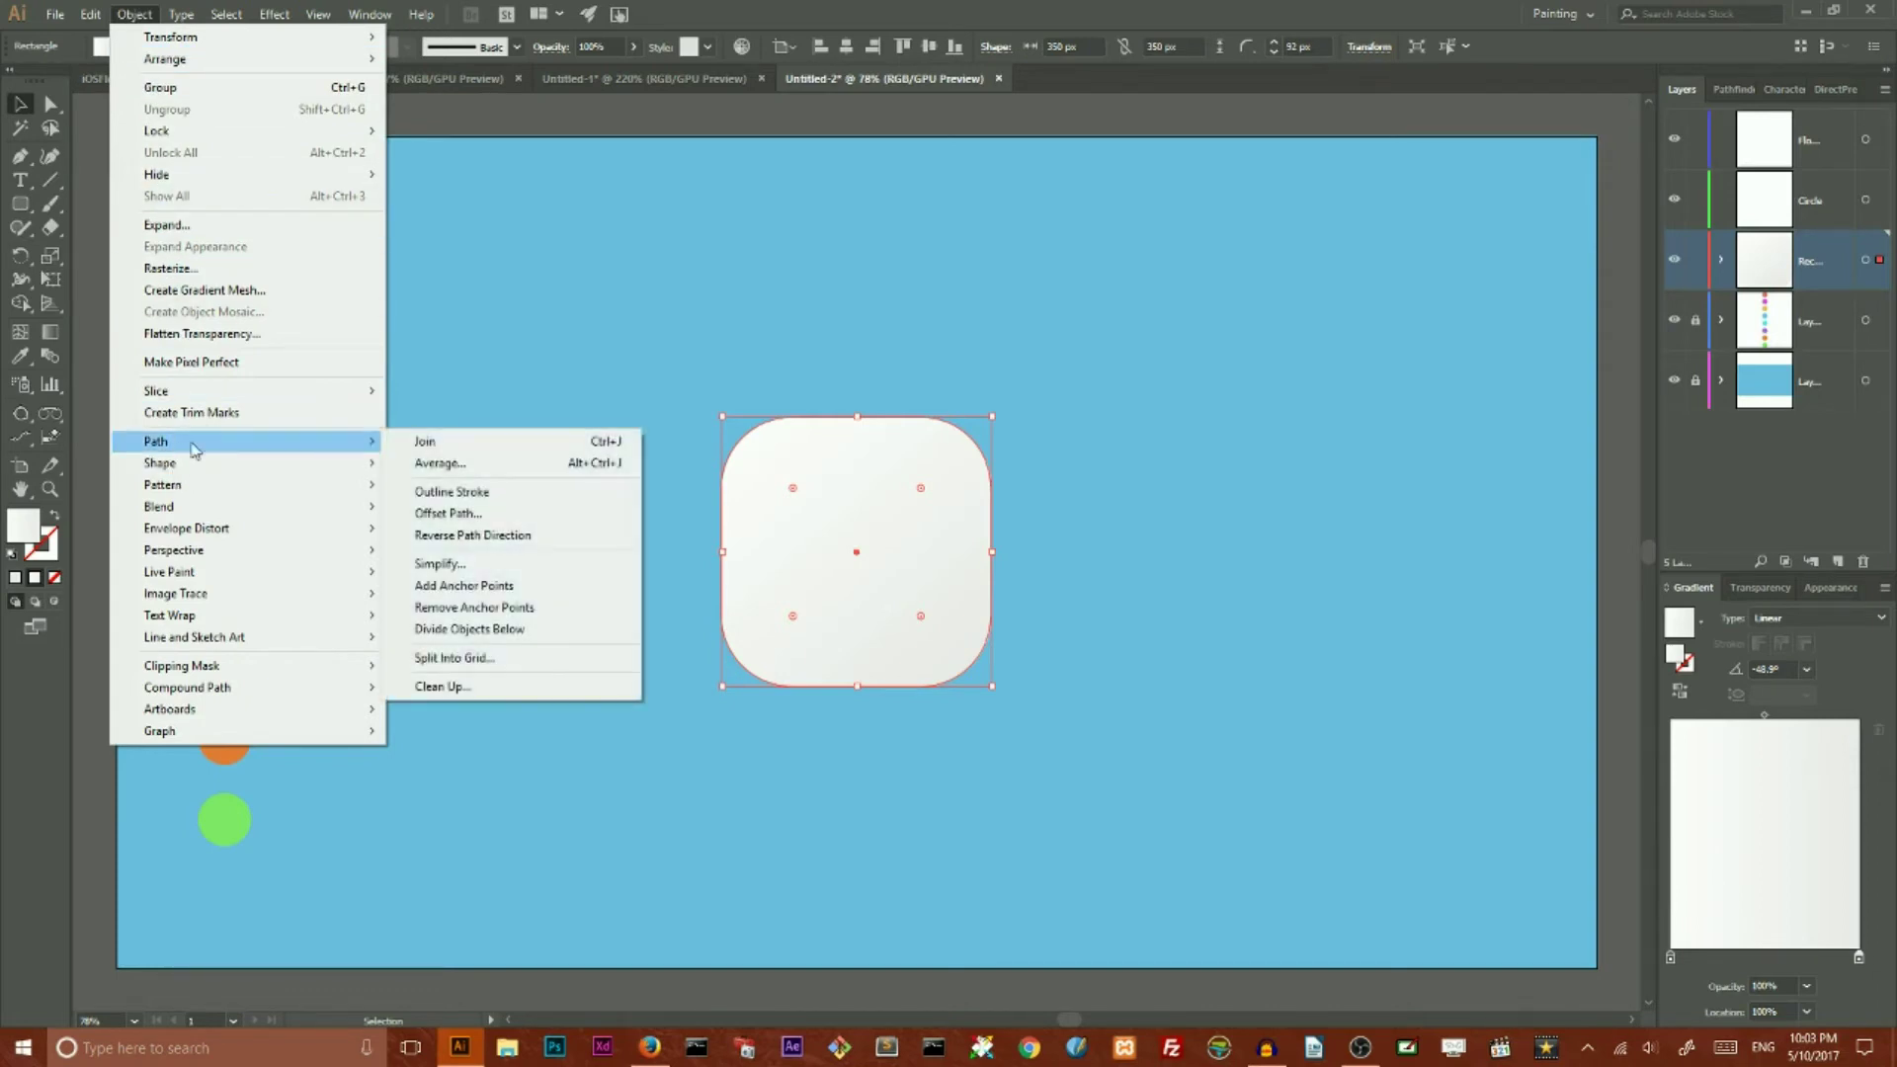
click(449, 516)
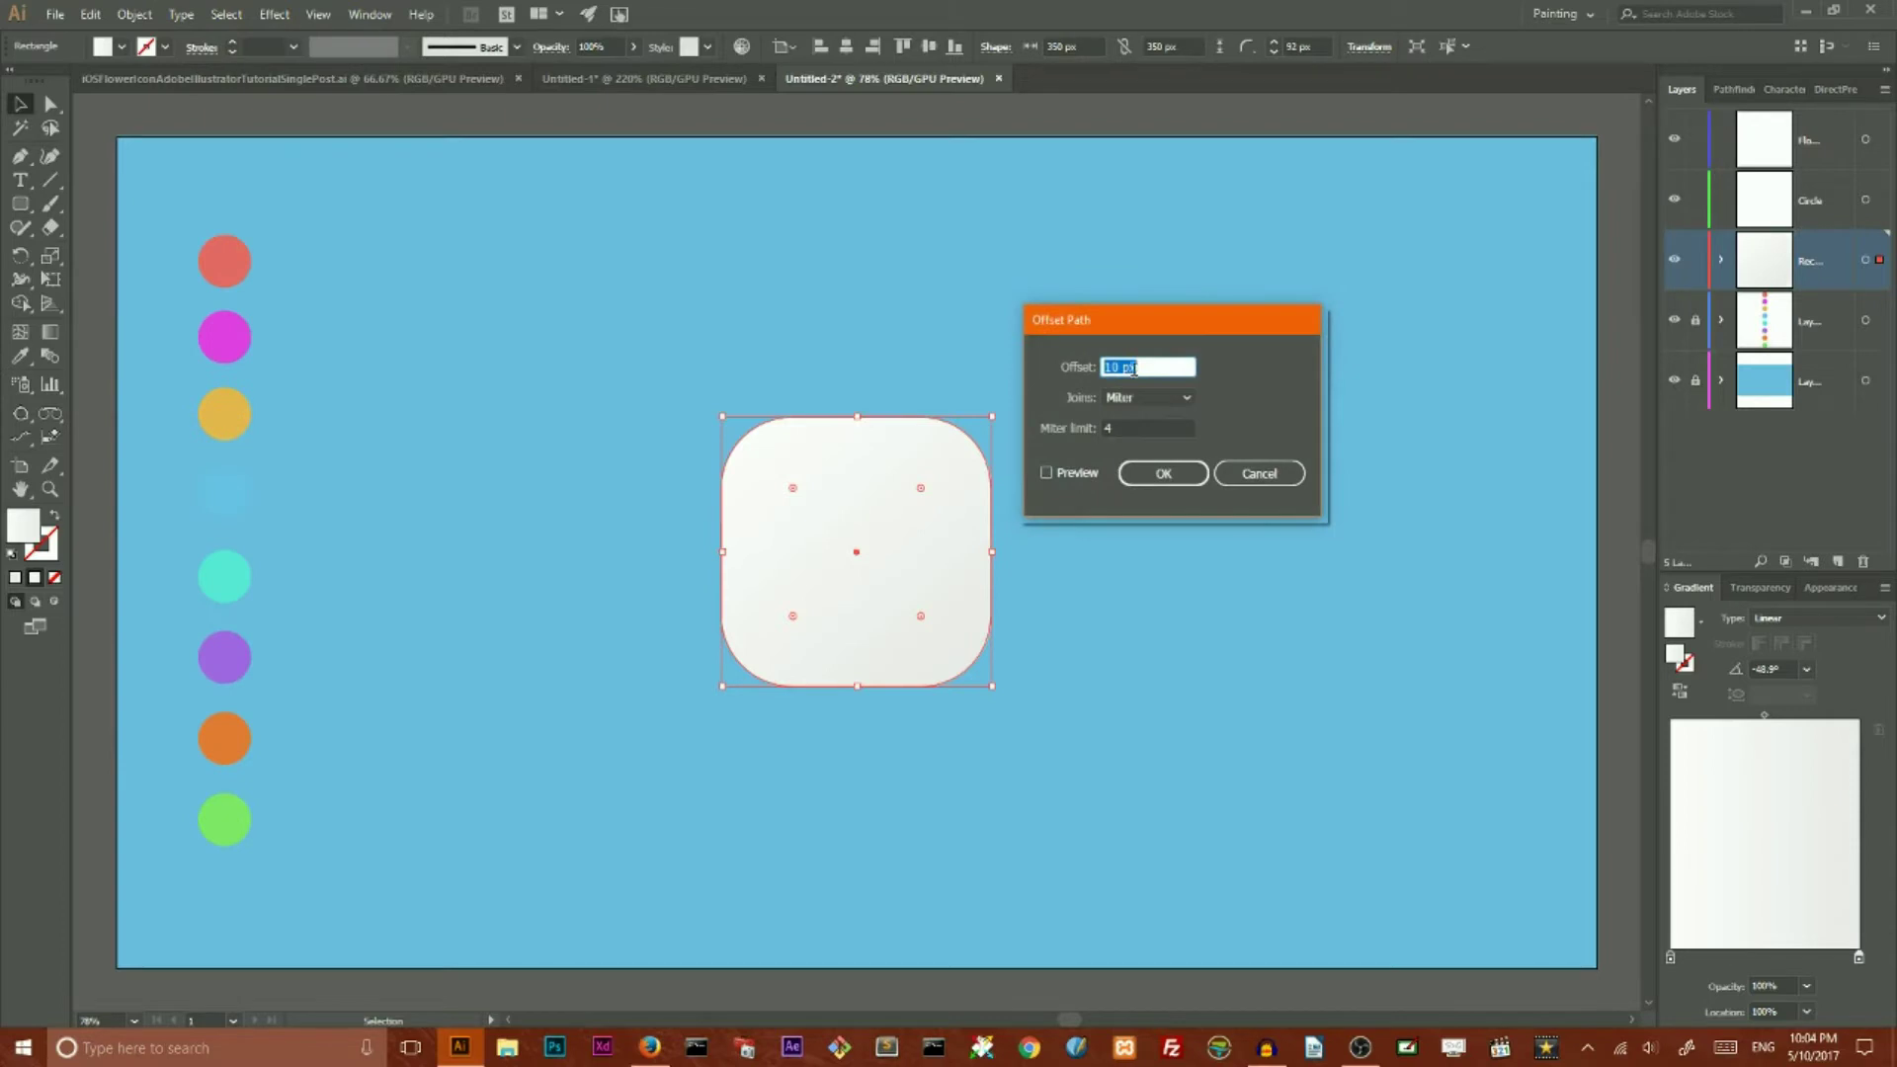
drag(1121, 367, 1085, 370)
text(-4)
click(1046, 473)
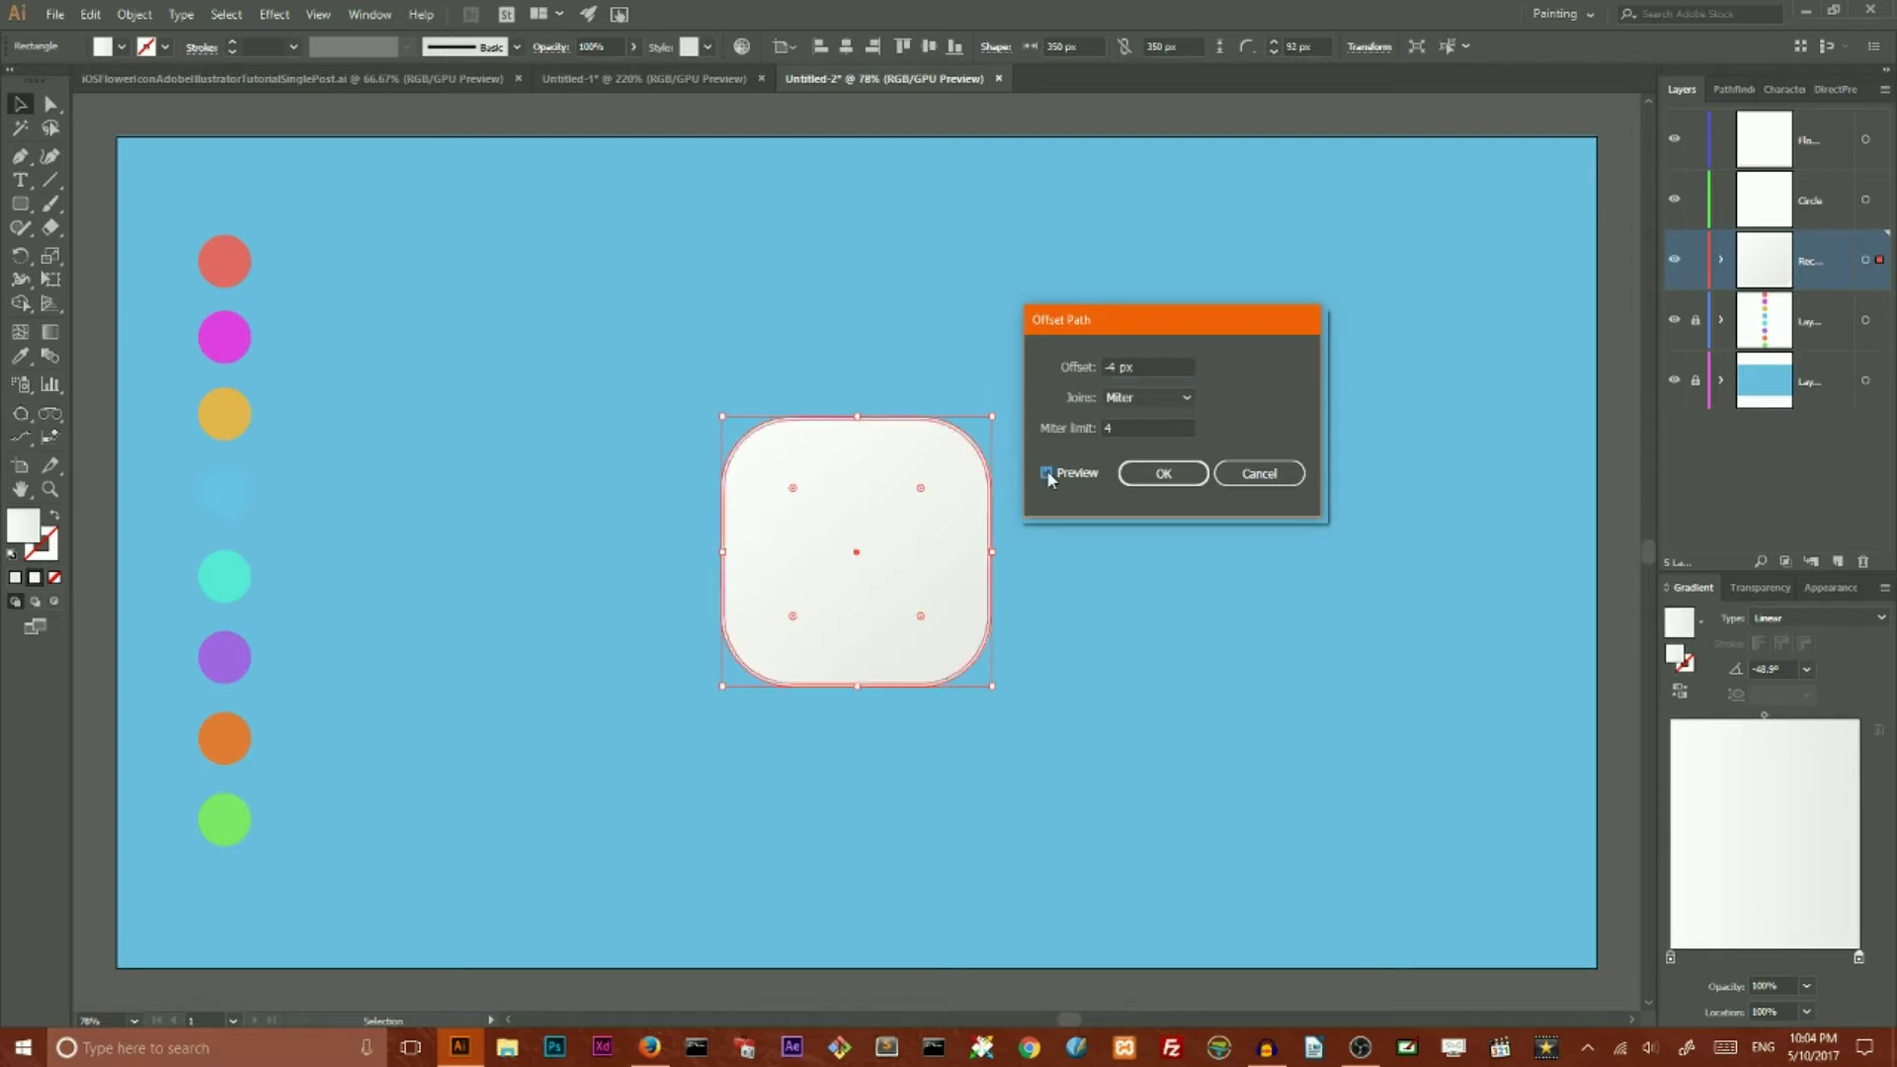
click(1161, 476)
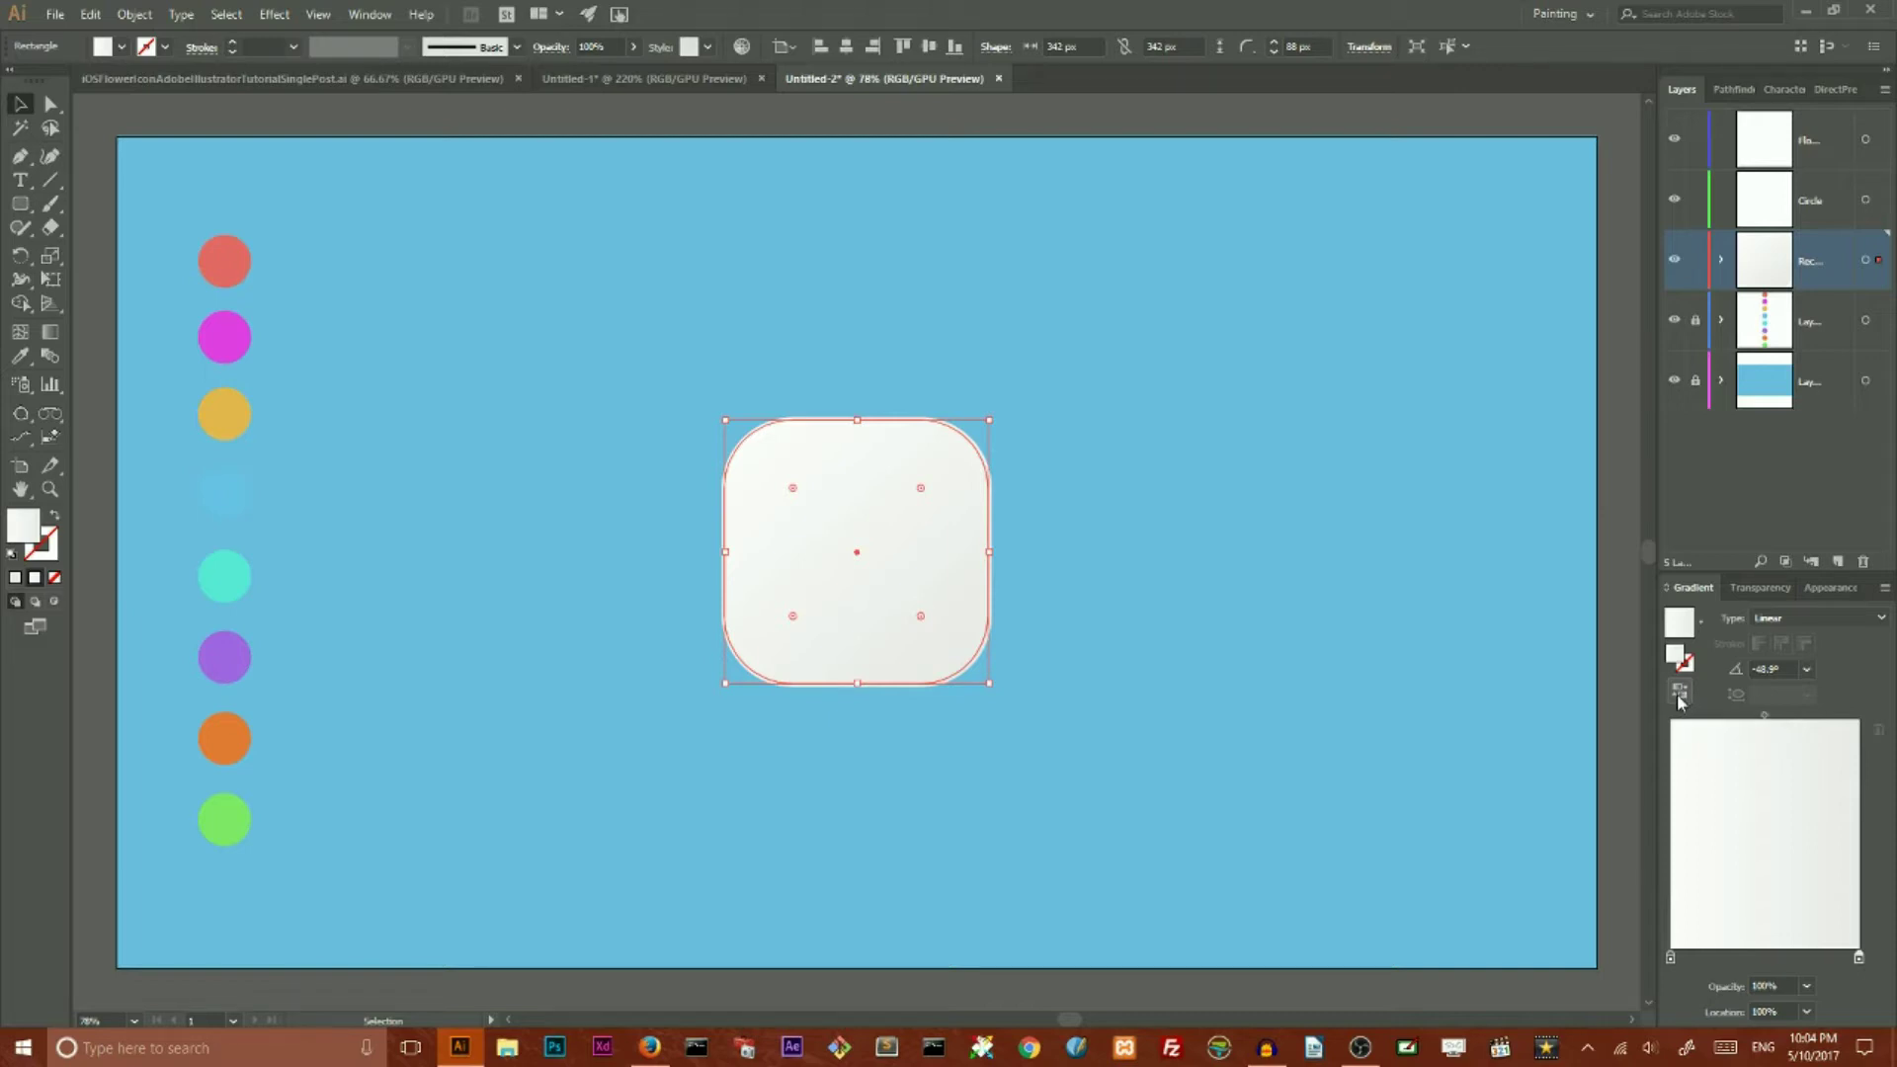
Step: Reverse the gradient on the inner rounded rectangle and deselect the artwork
click(1681, 698)
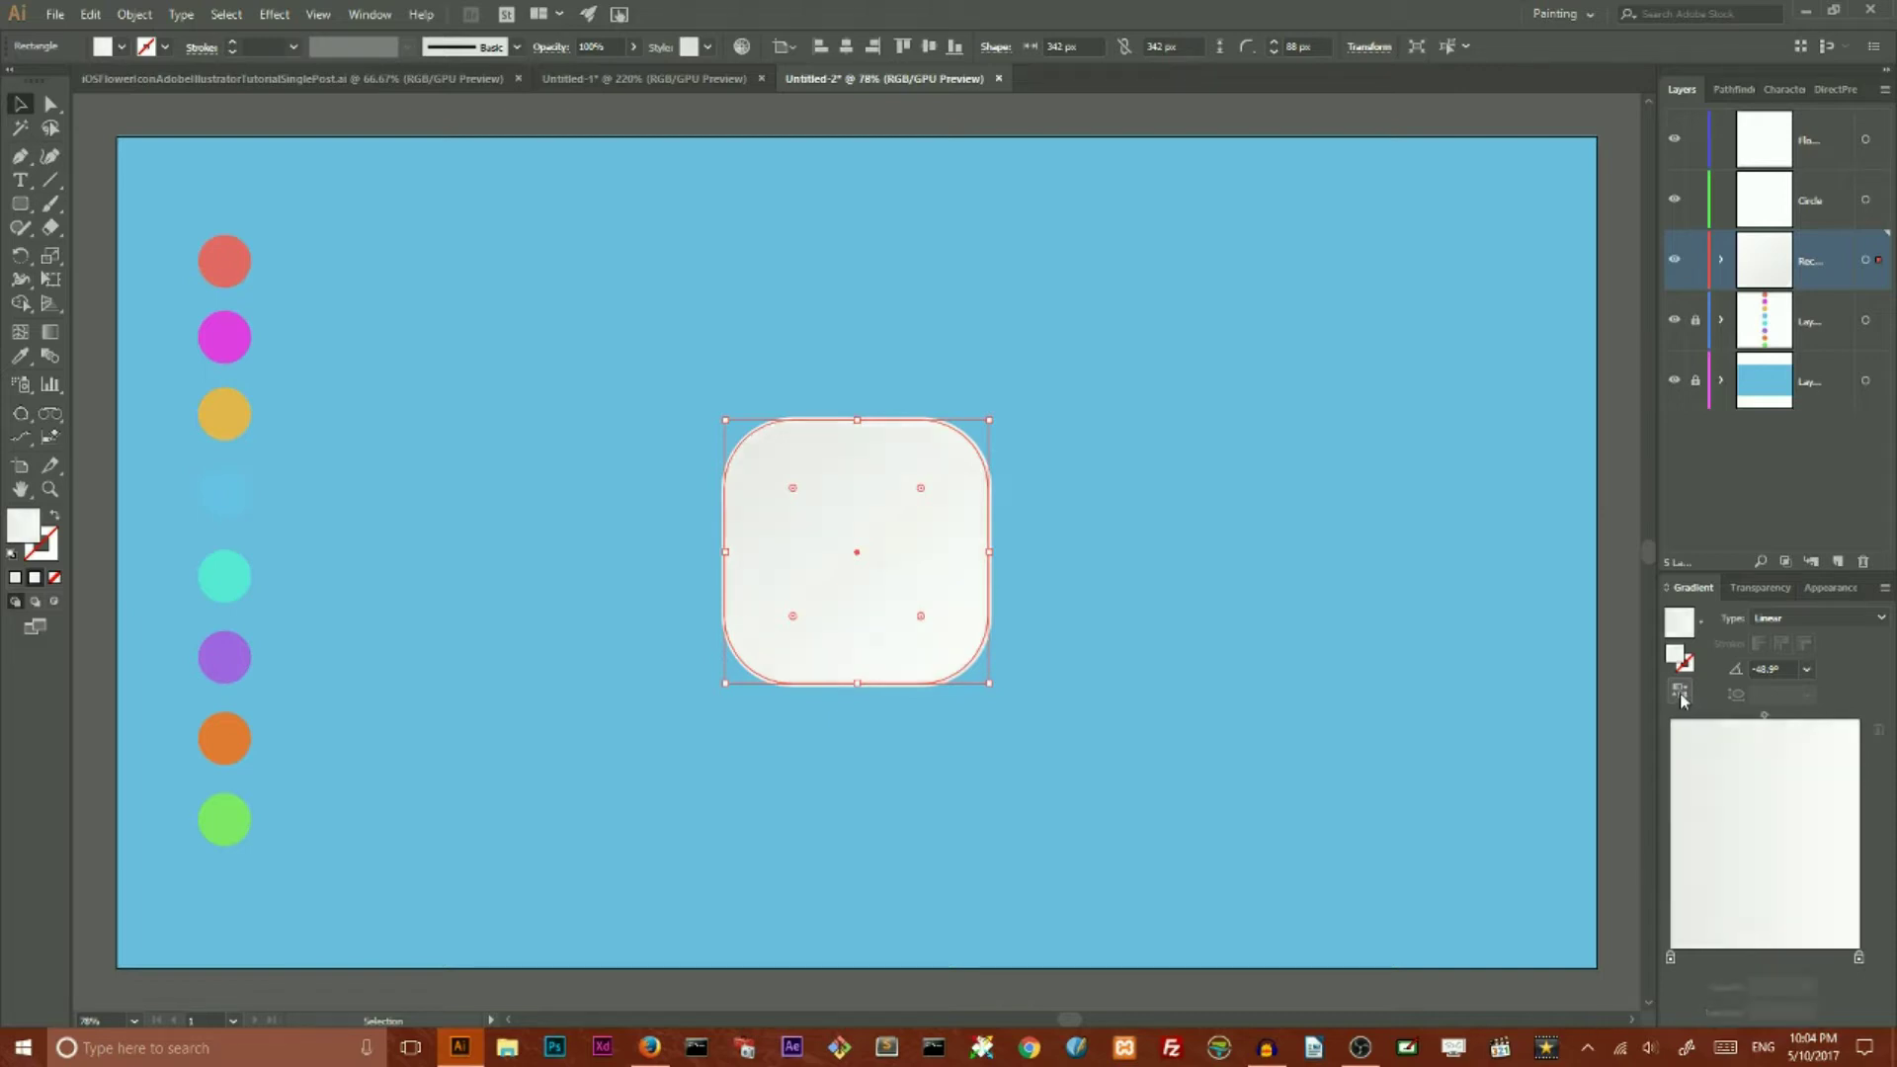
click(1088, 385)
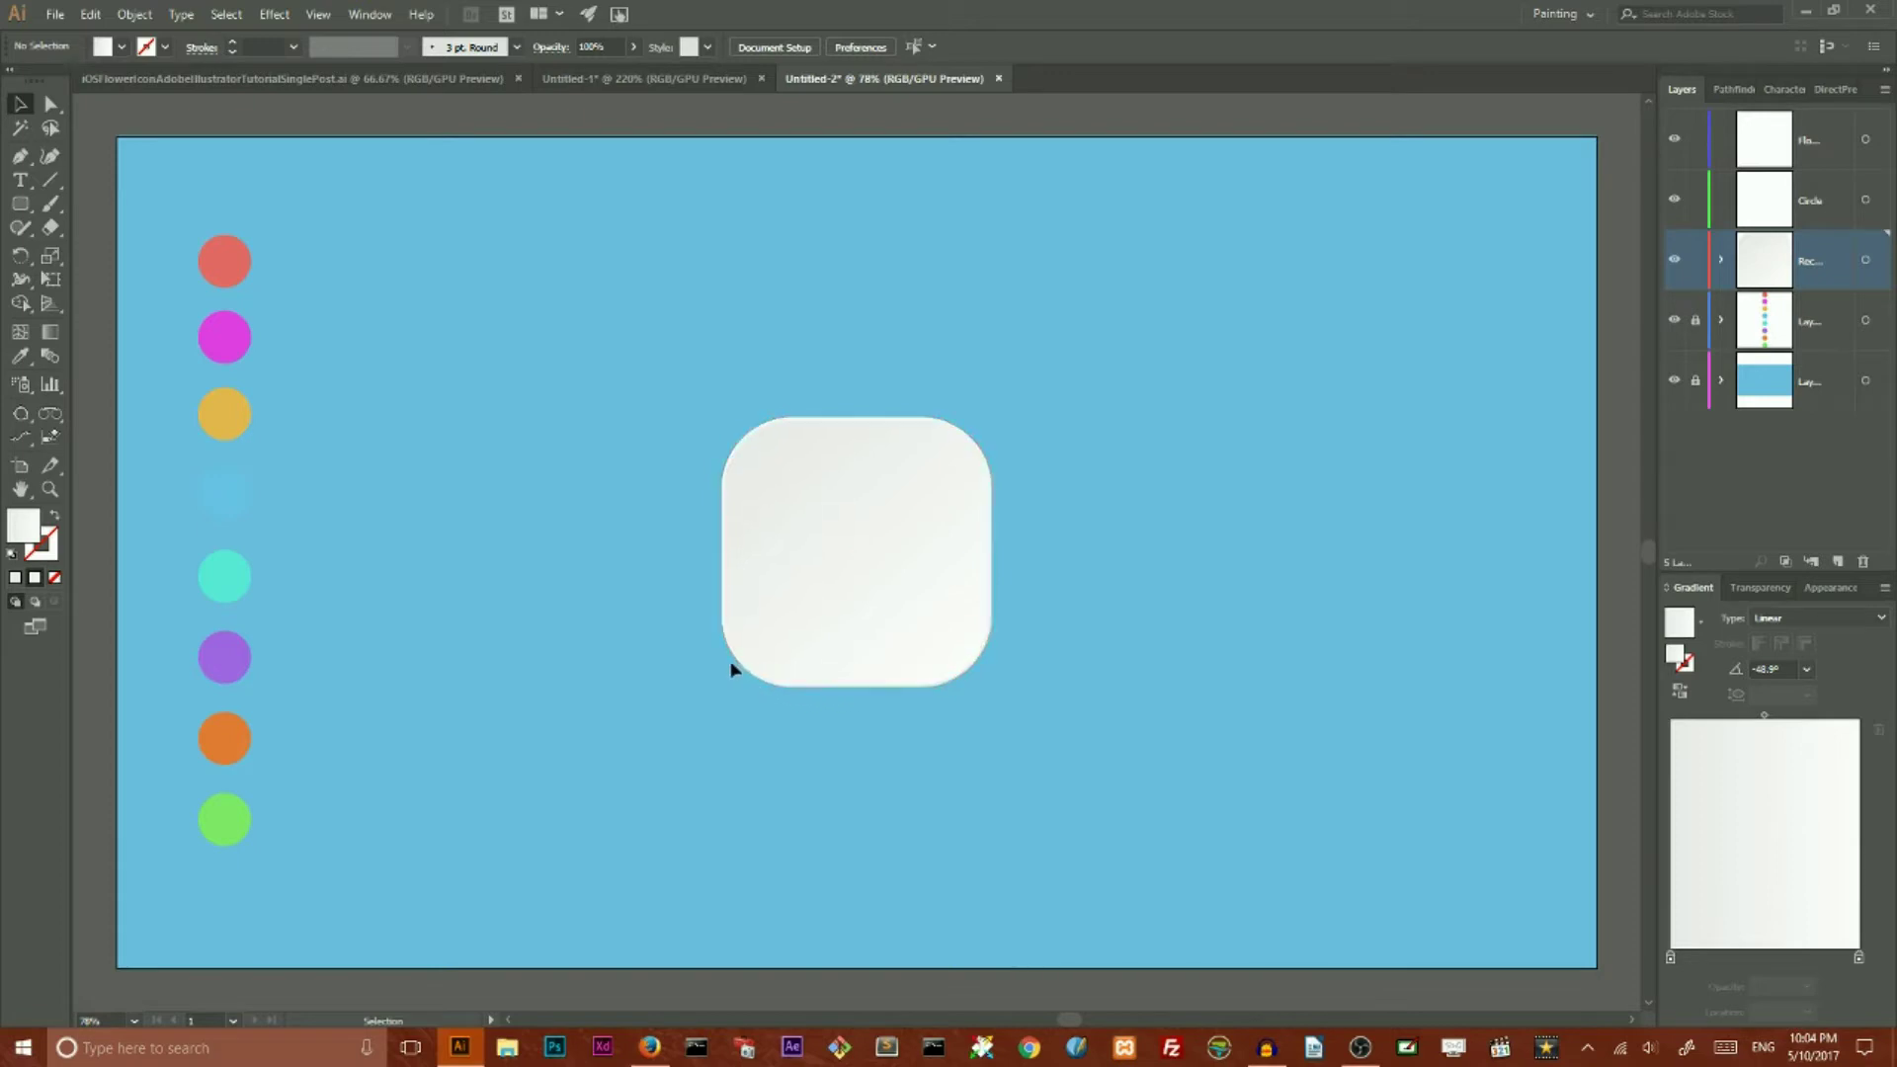
drag(573, 269, 1108, 754)
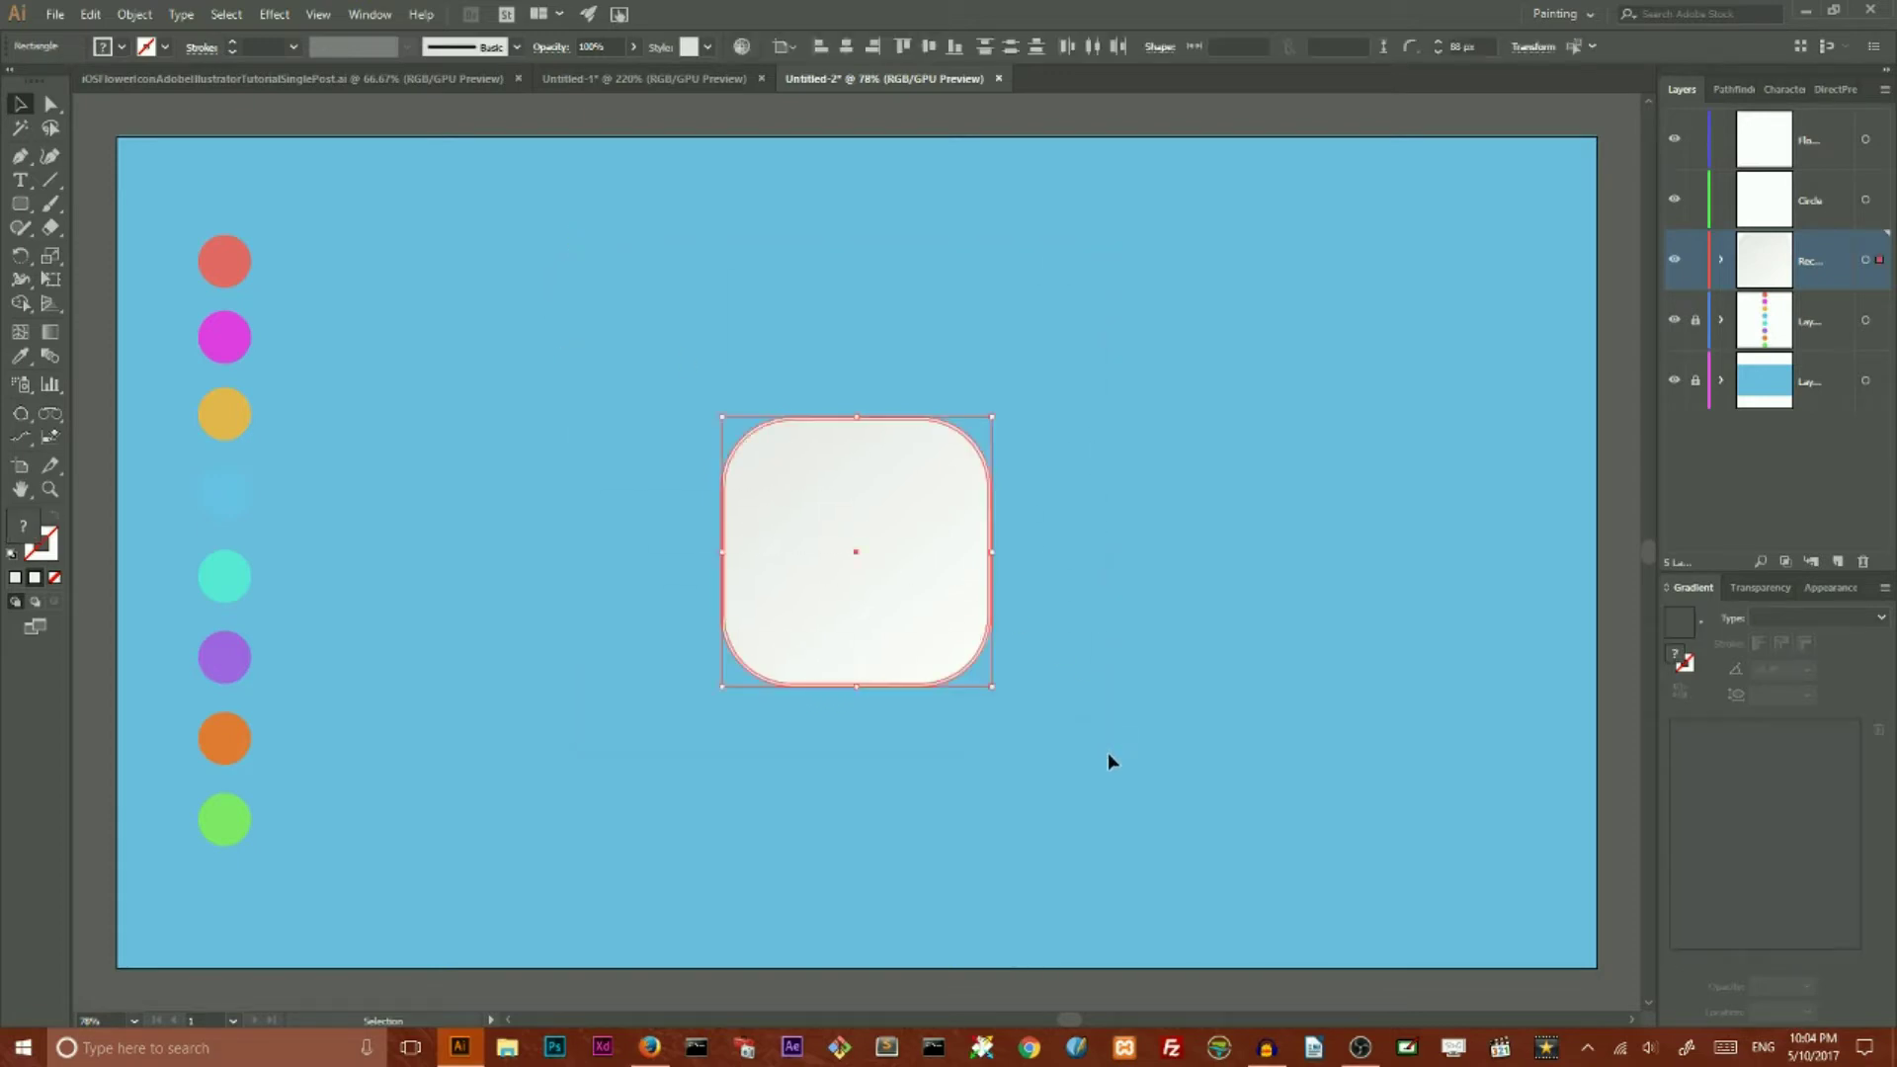
click(1049, 383)
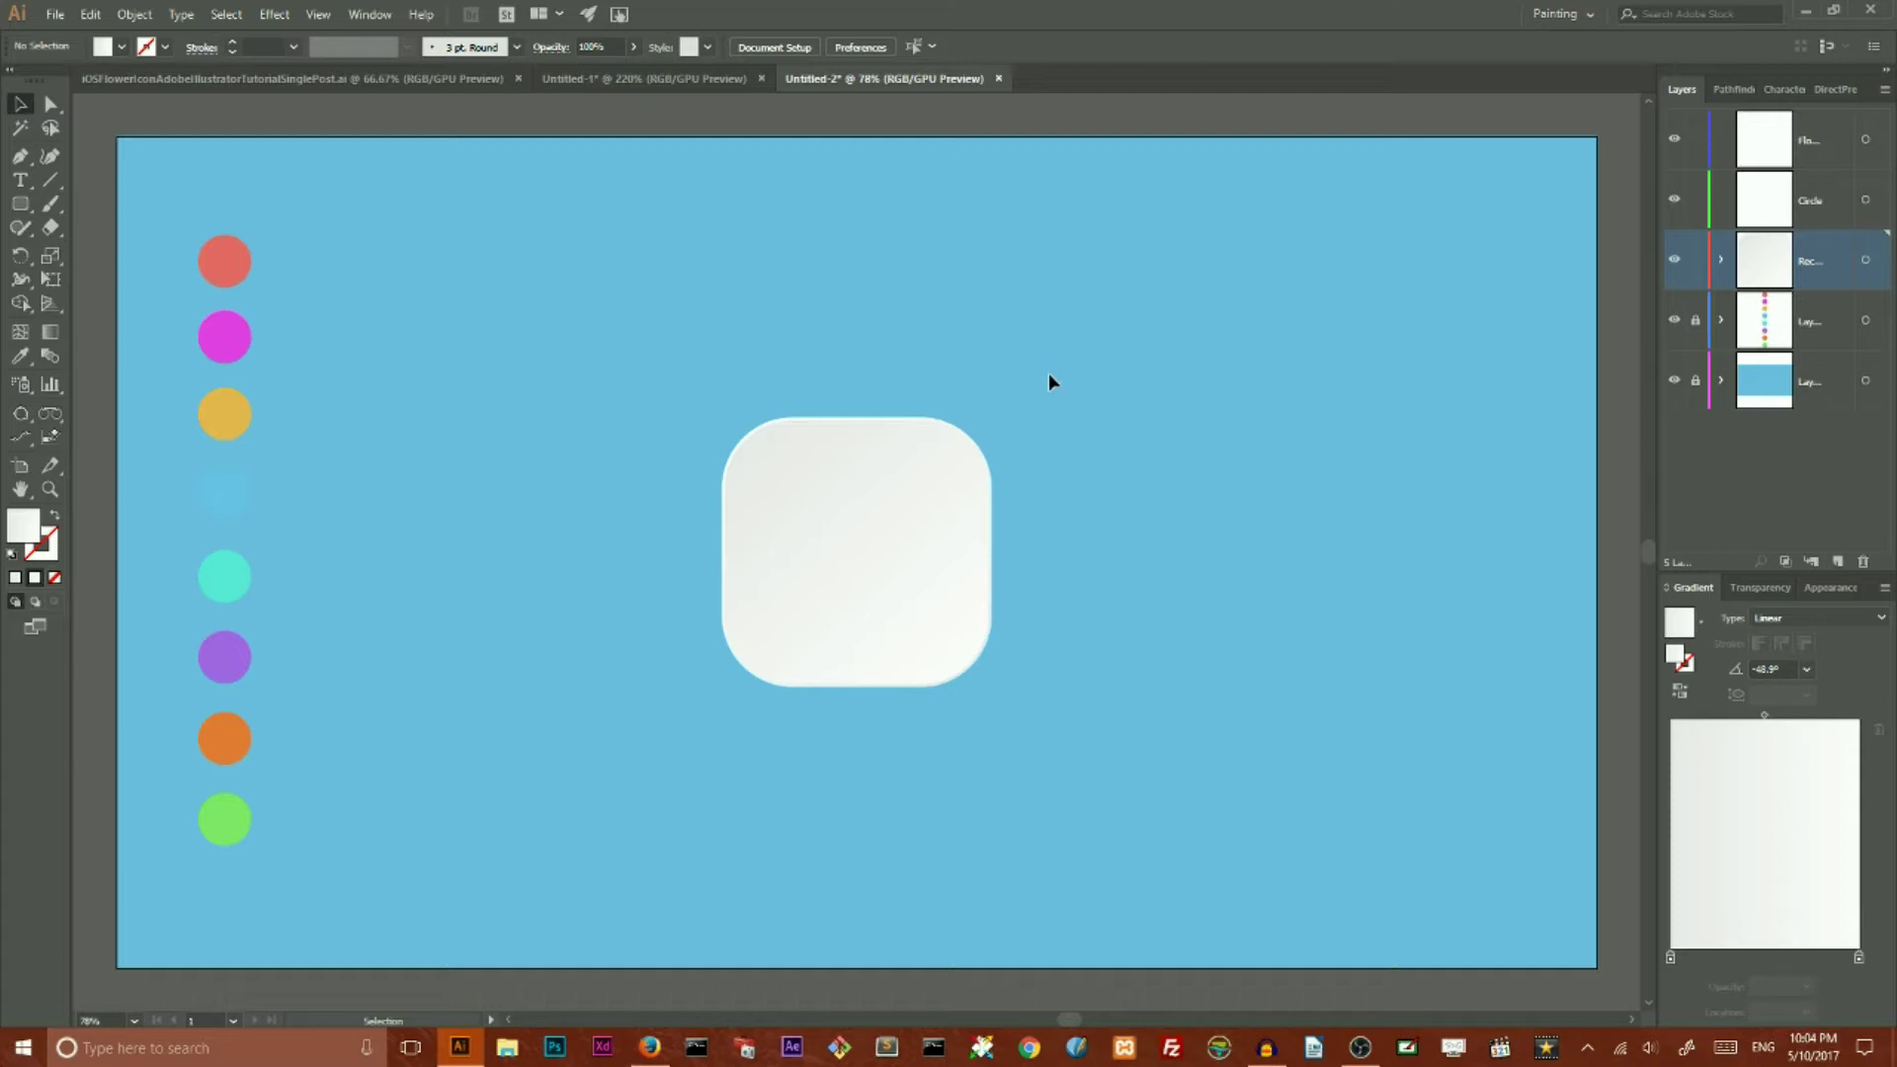
click(274, 15)
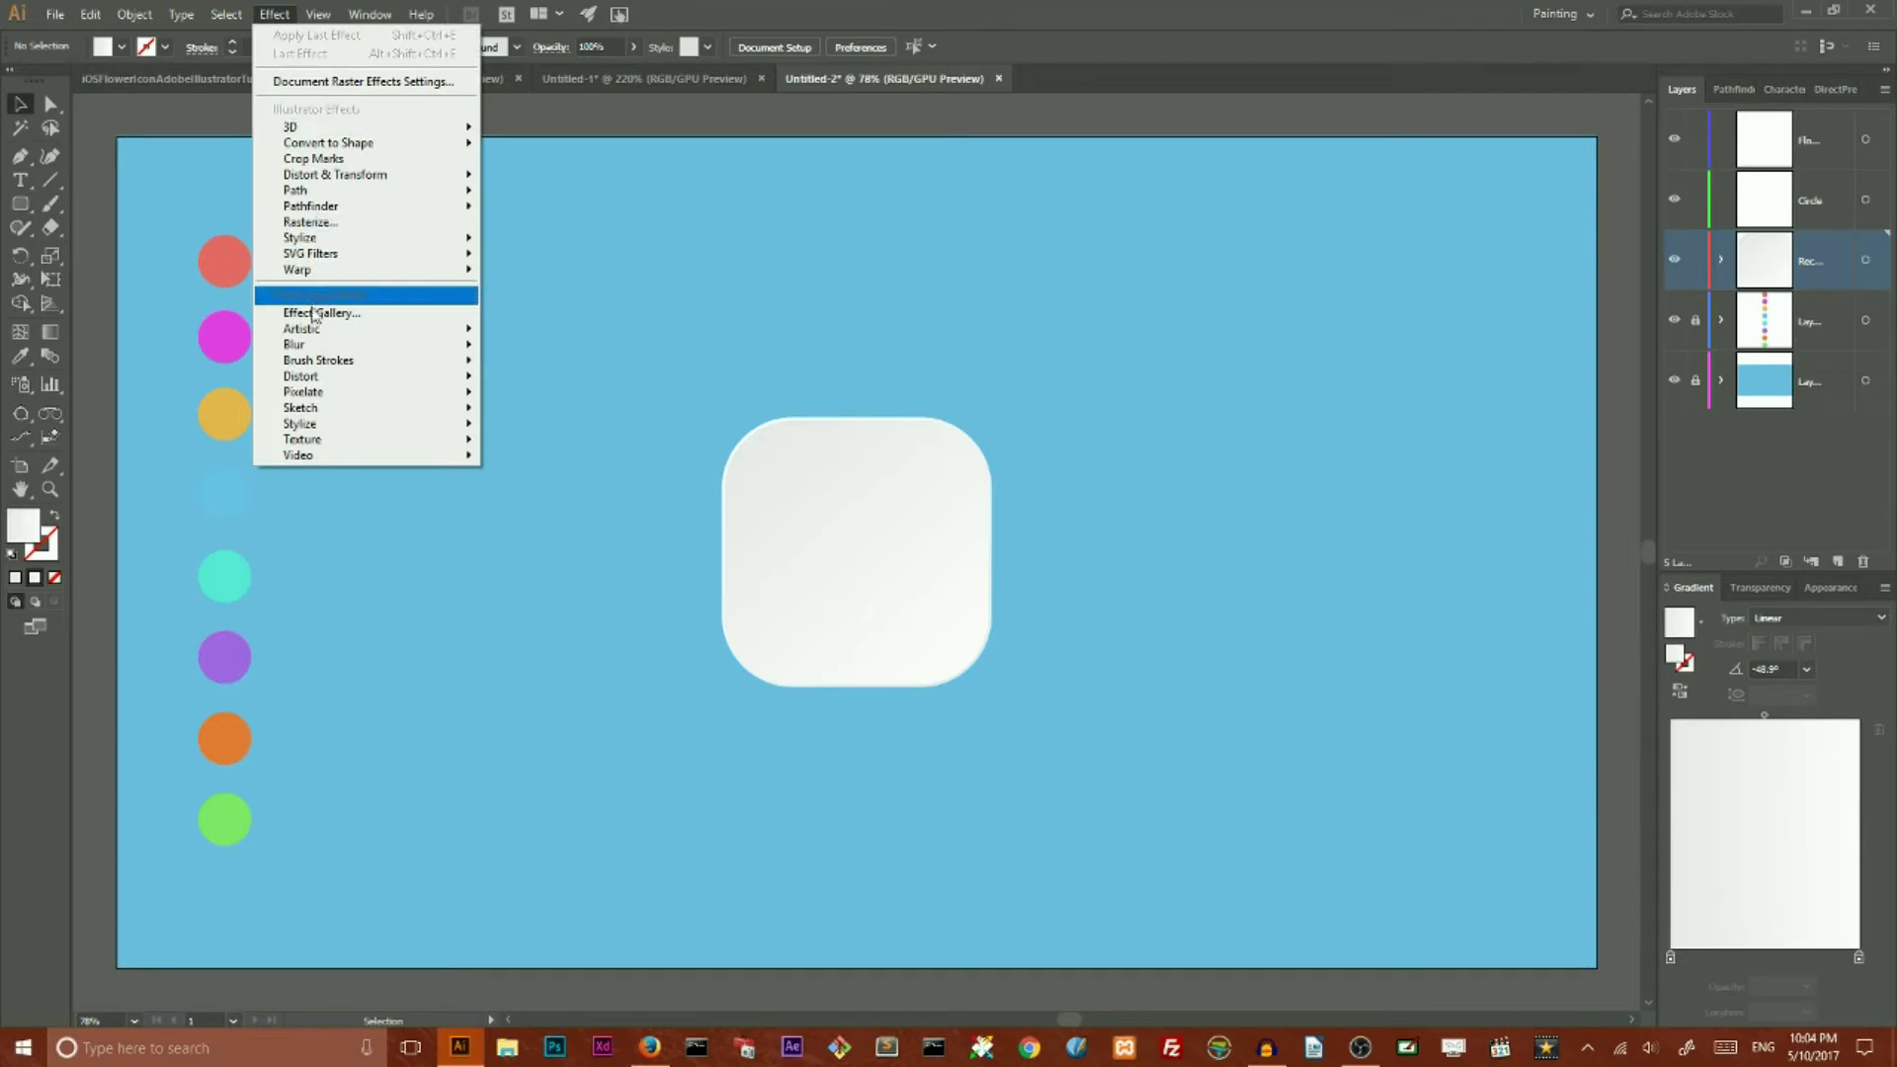
mouse_move(272, 240)
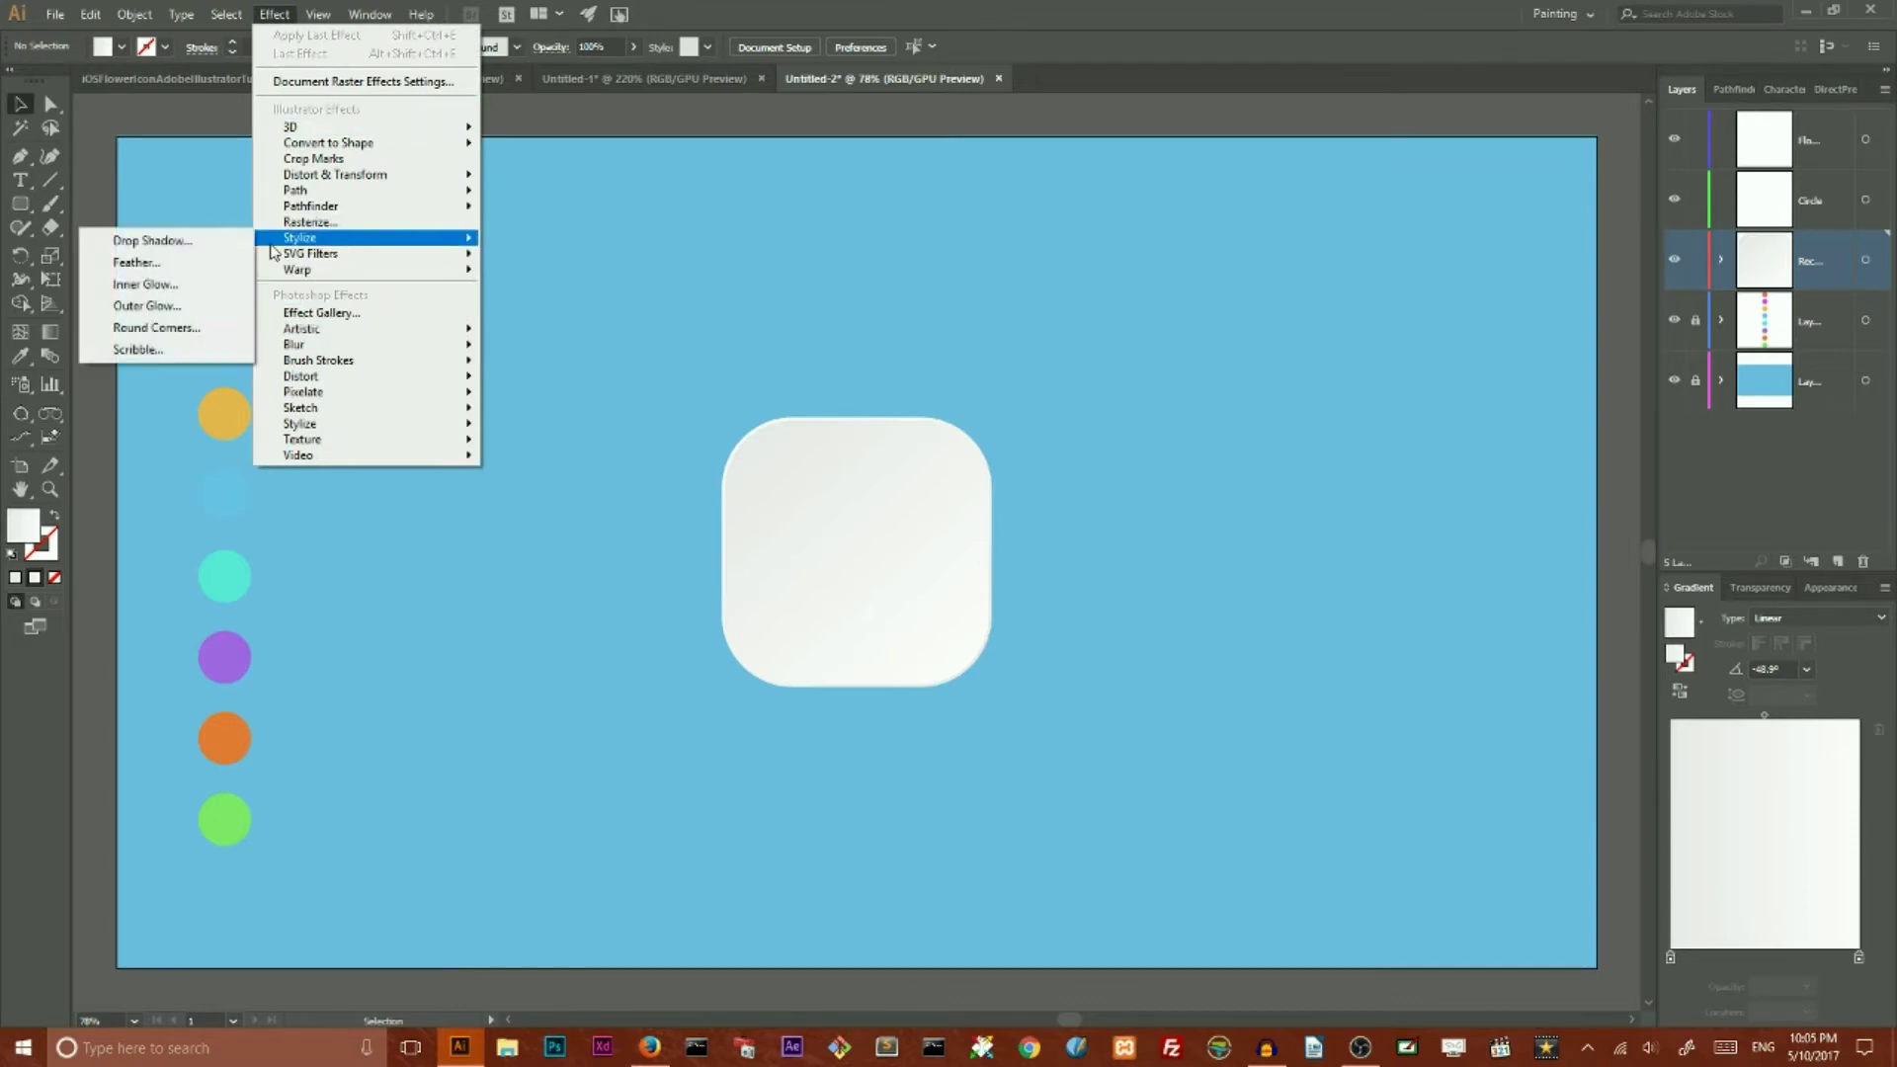
click(164, 241)
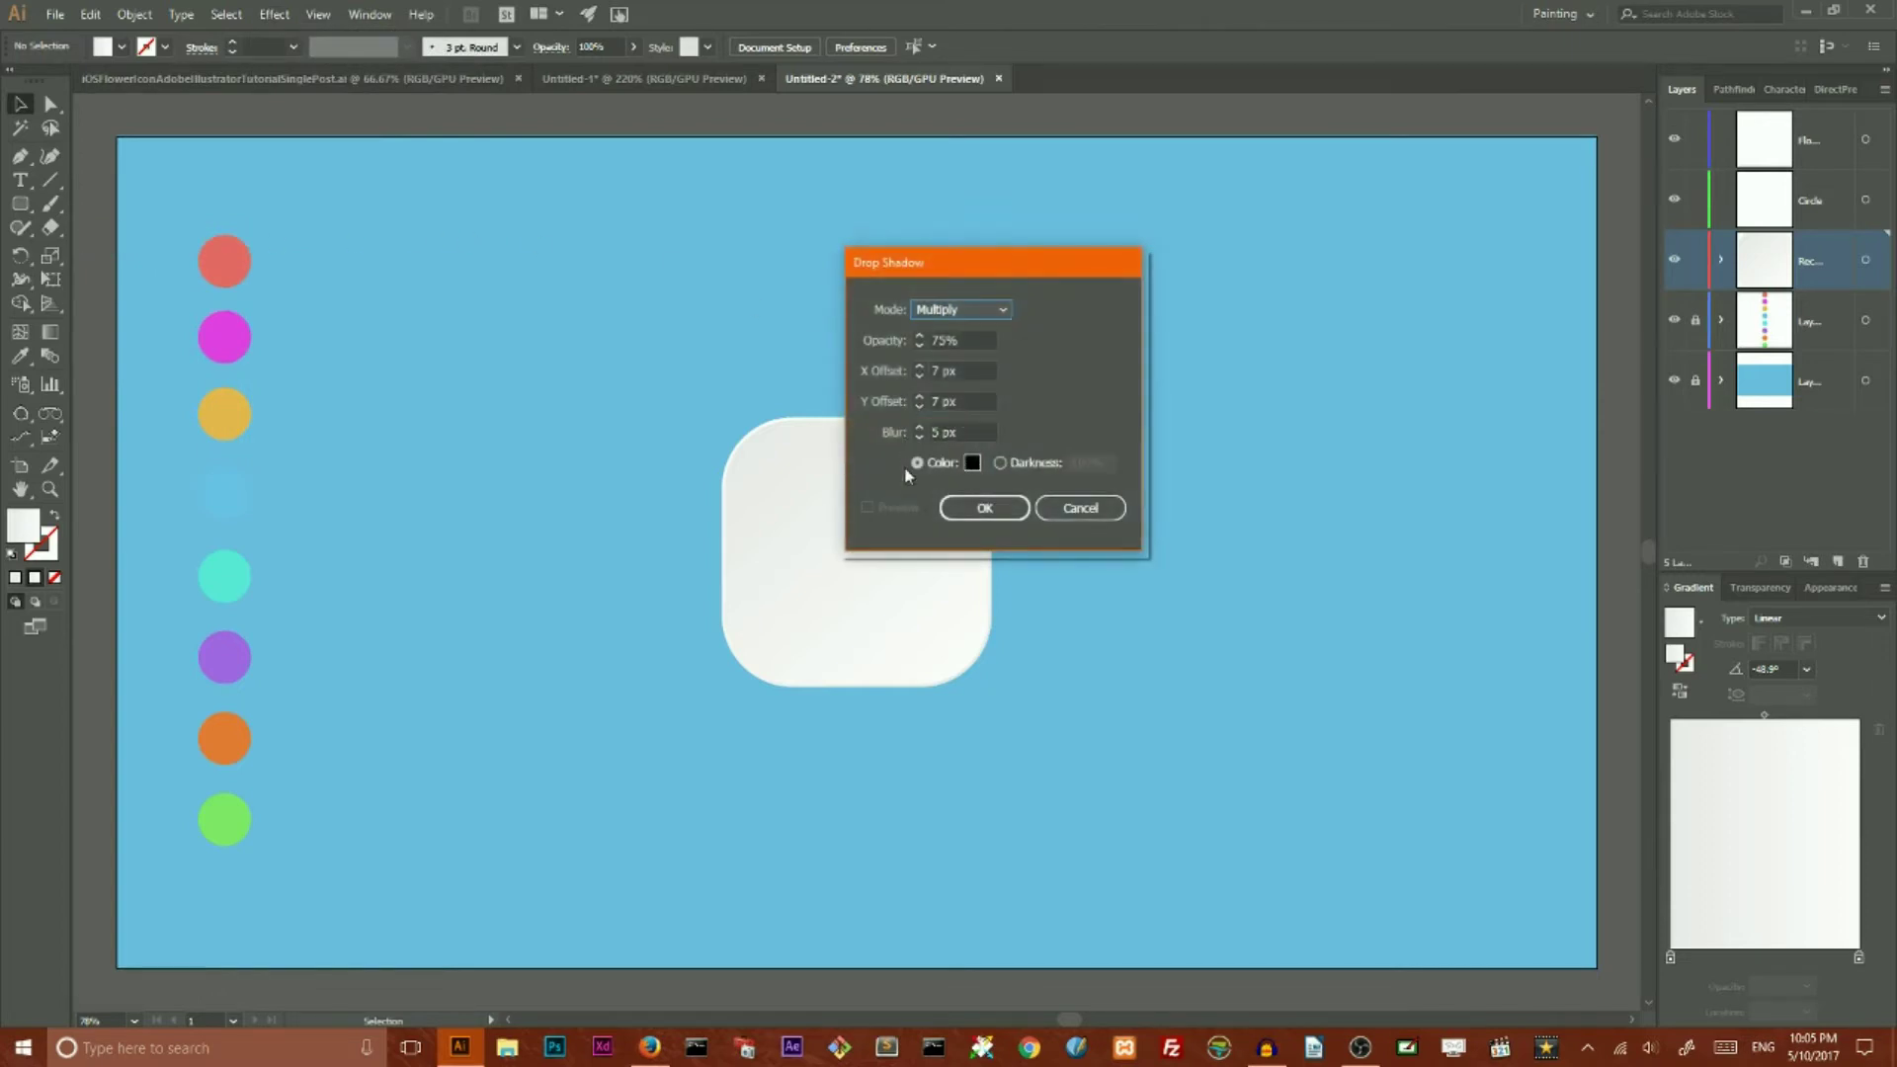
click(1100, 508)
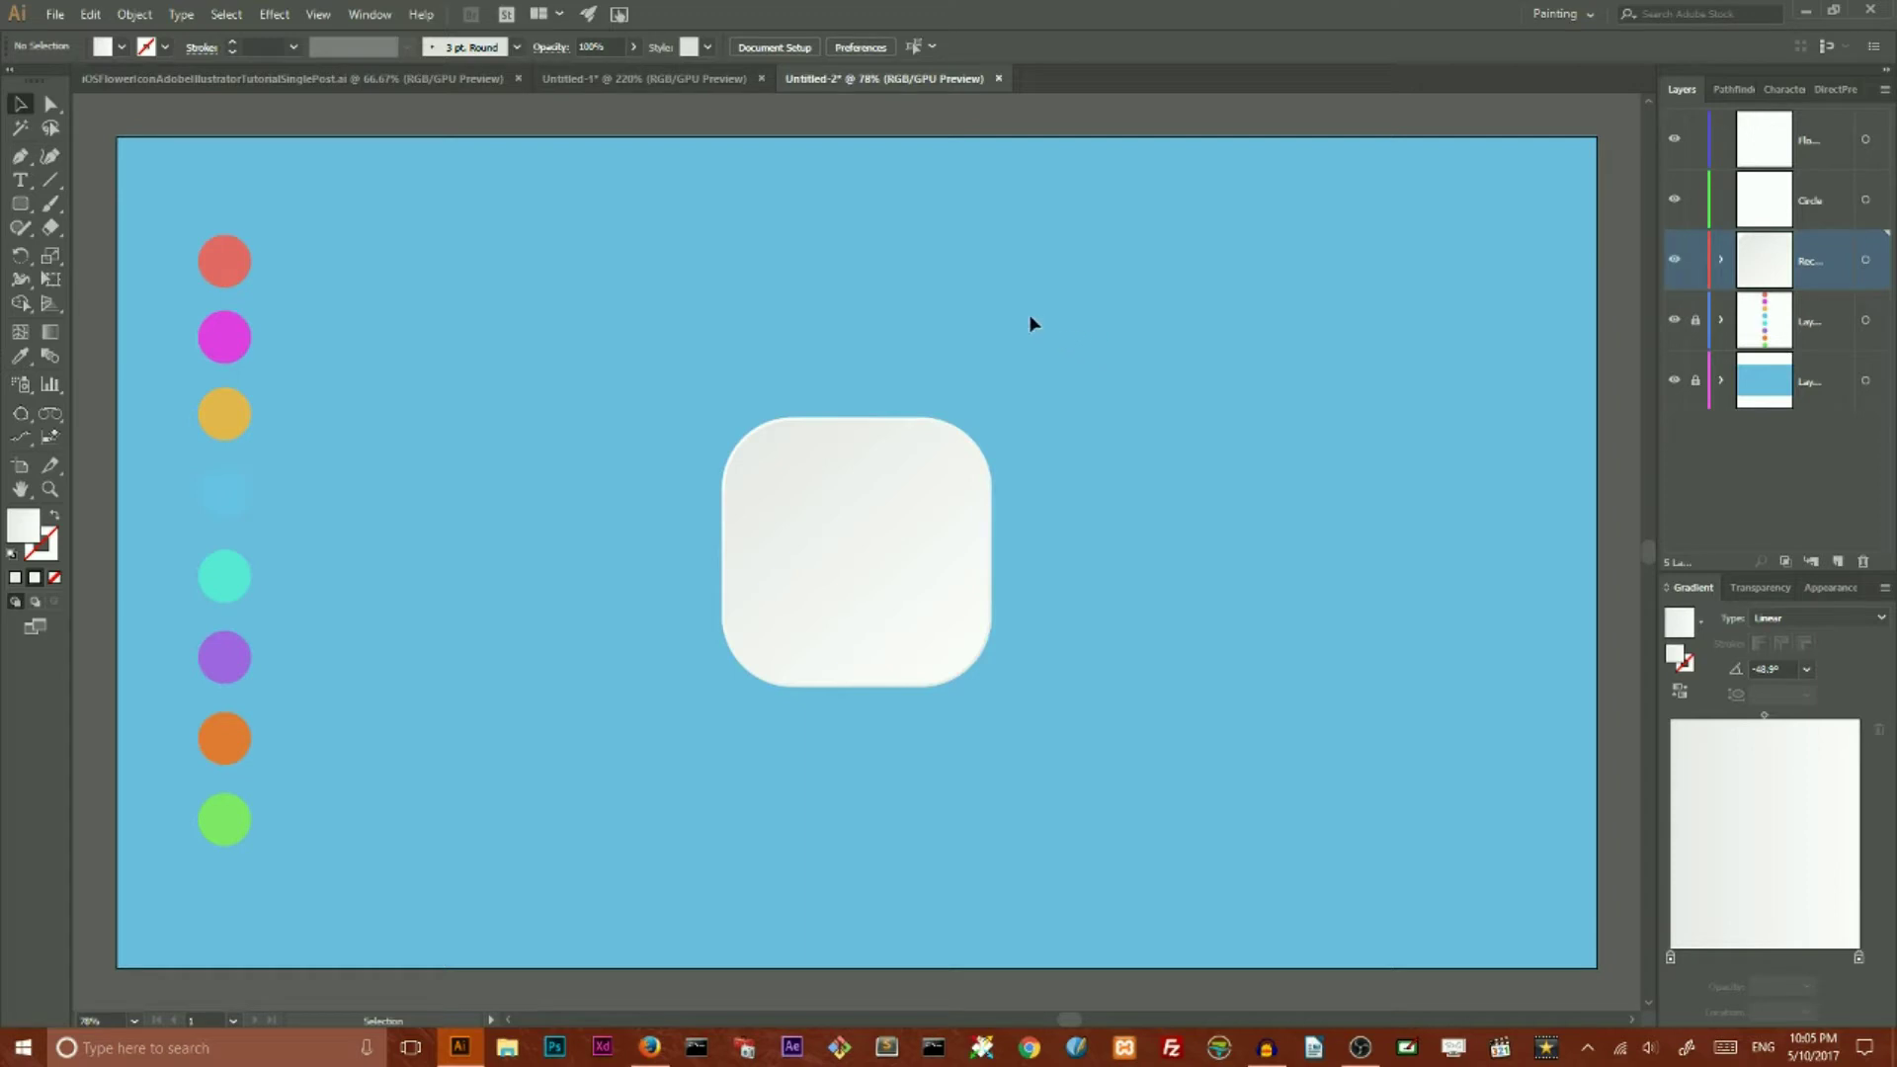
click(276, 14)
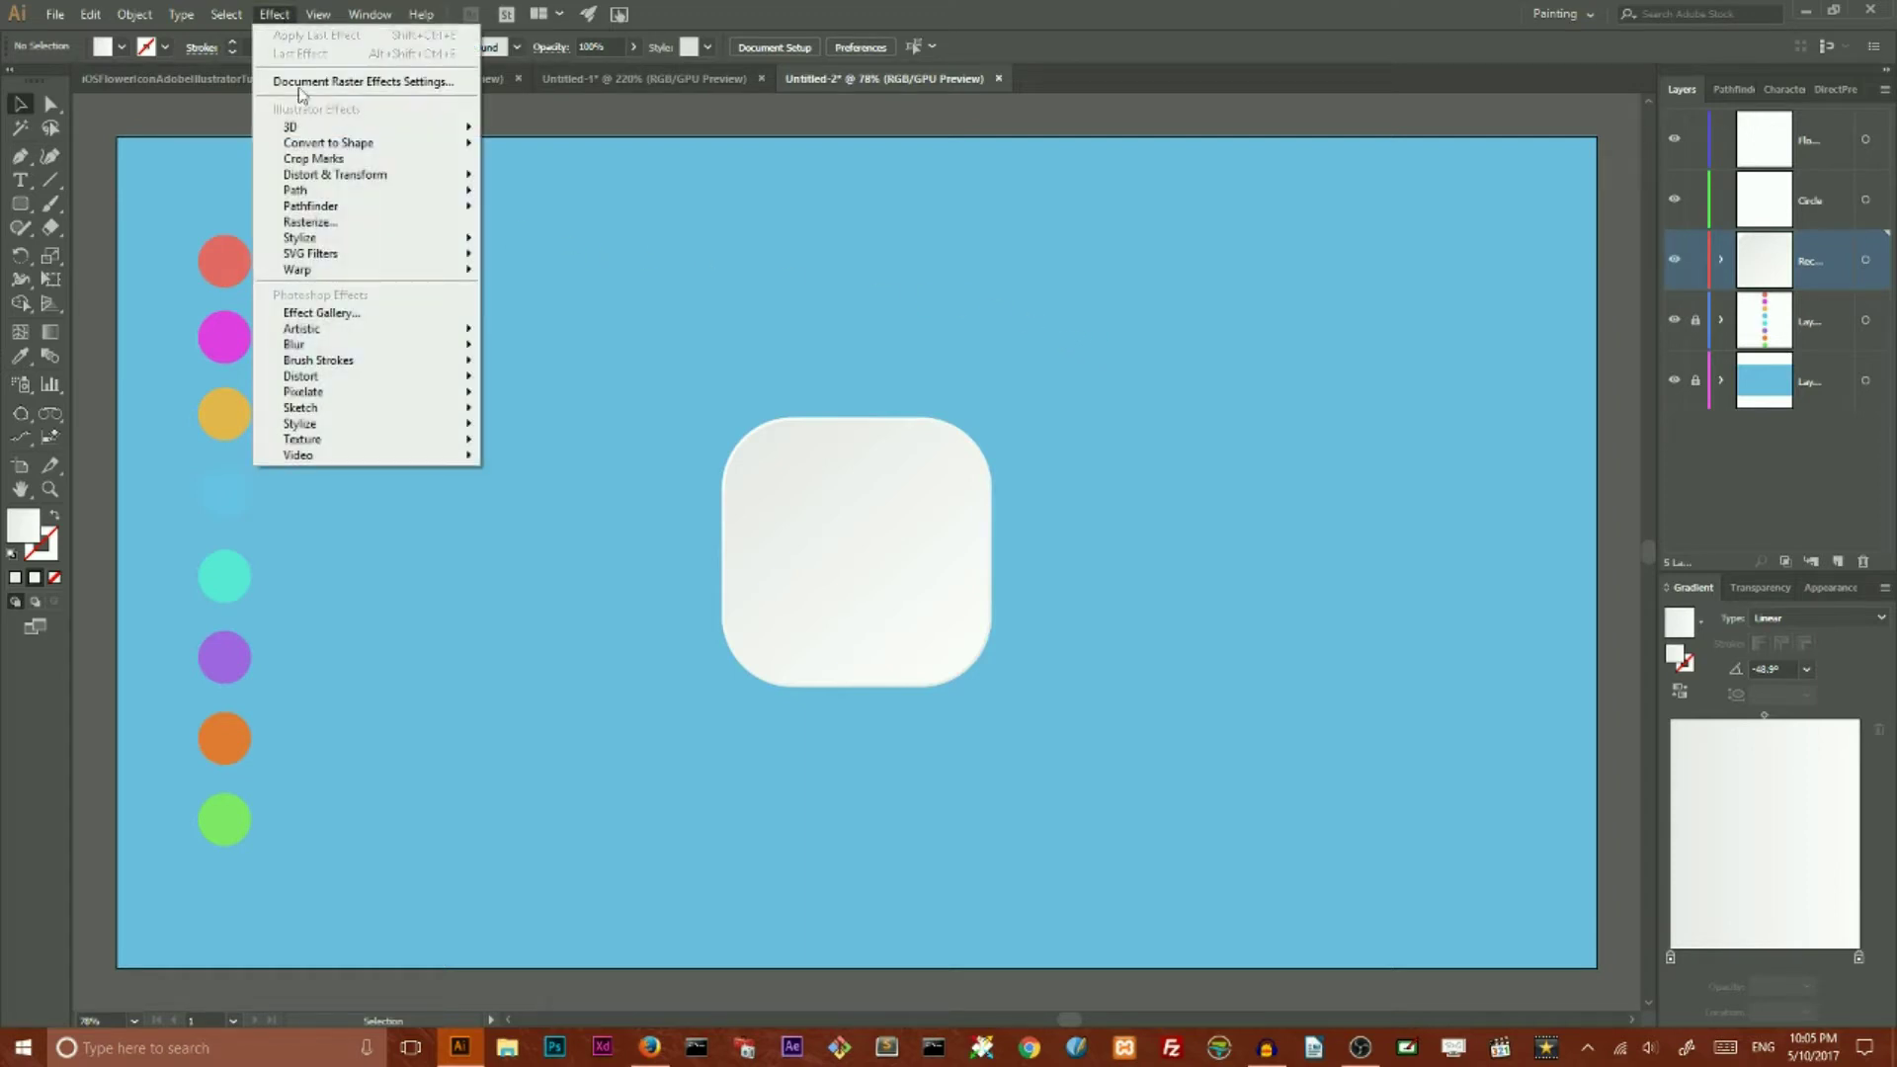
click(774, 339)
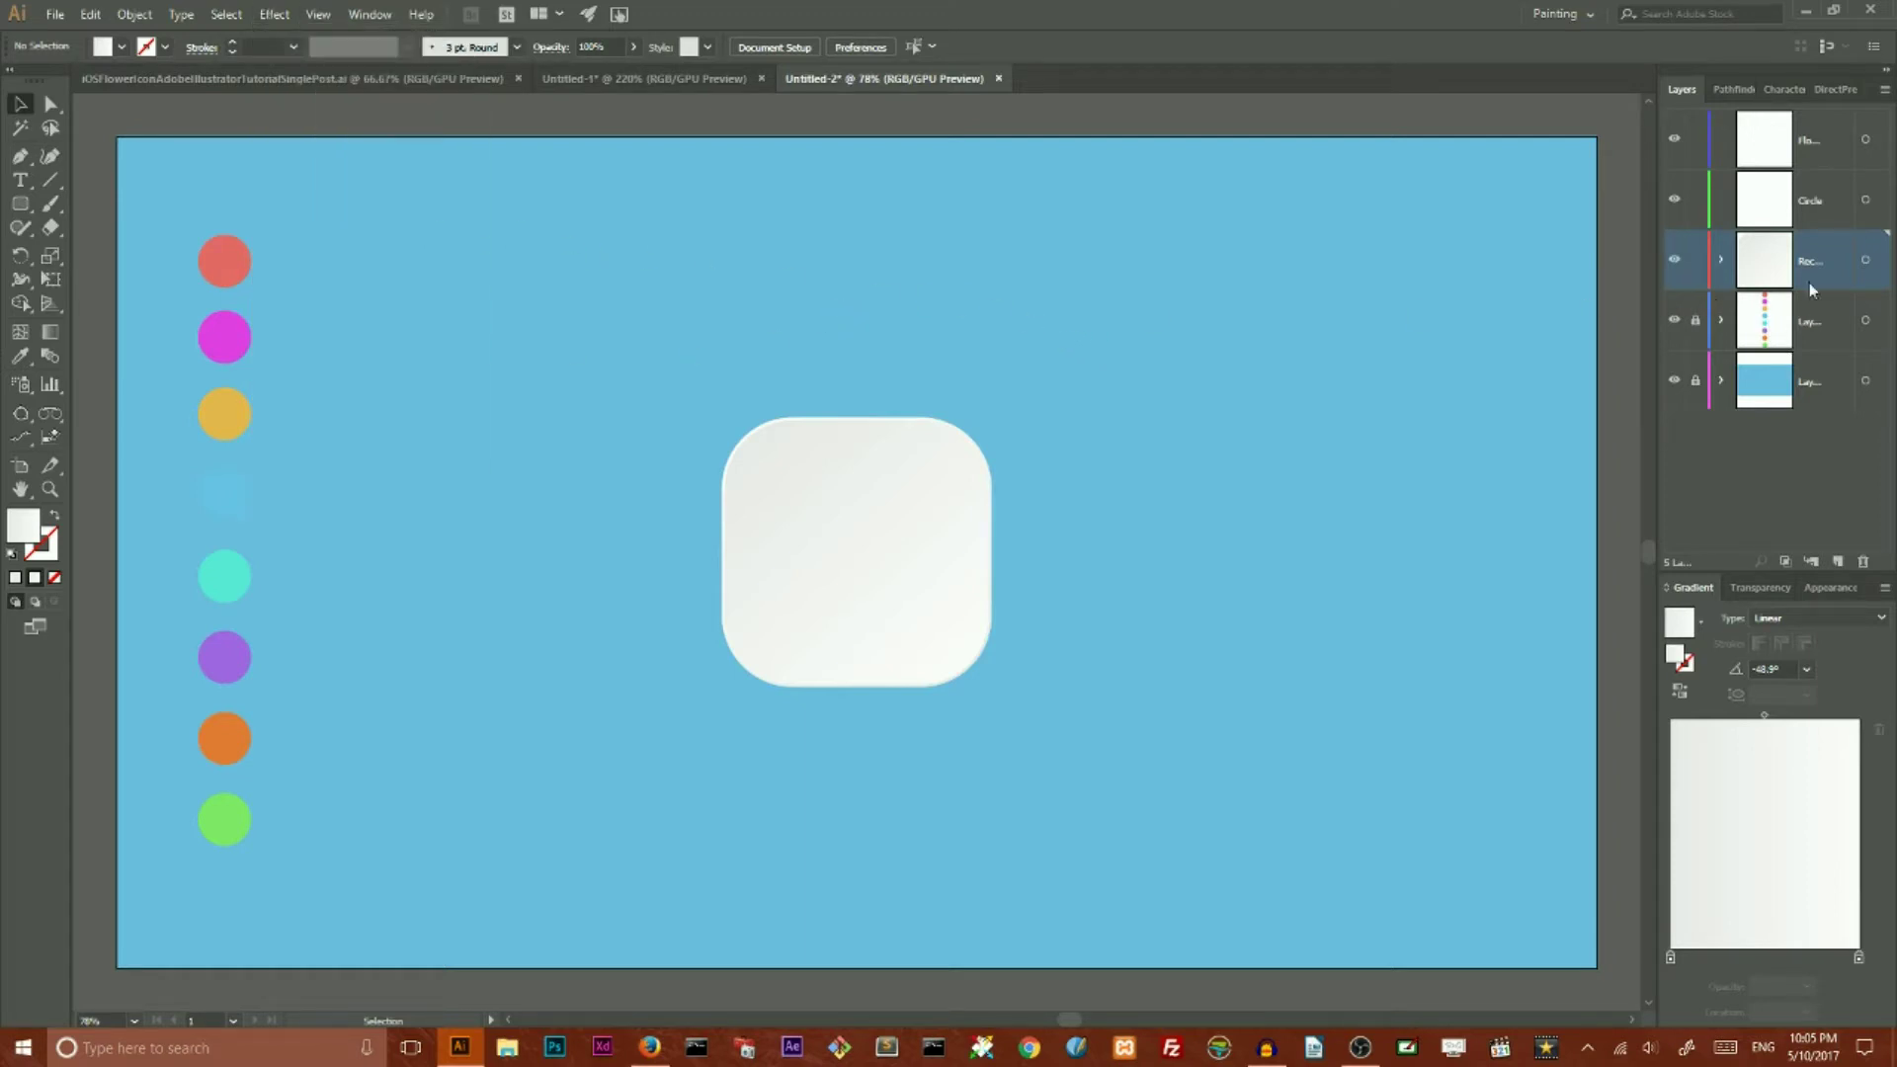
click(1721, 260)
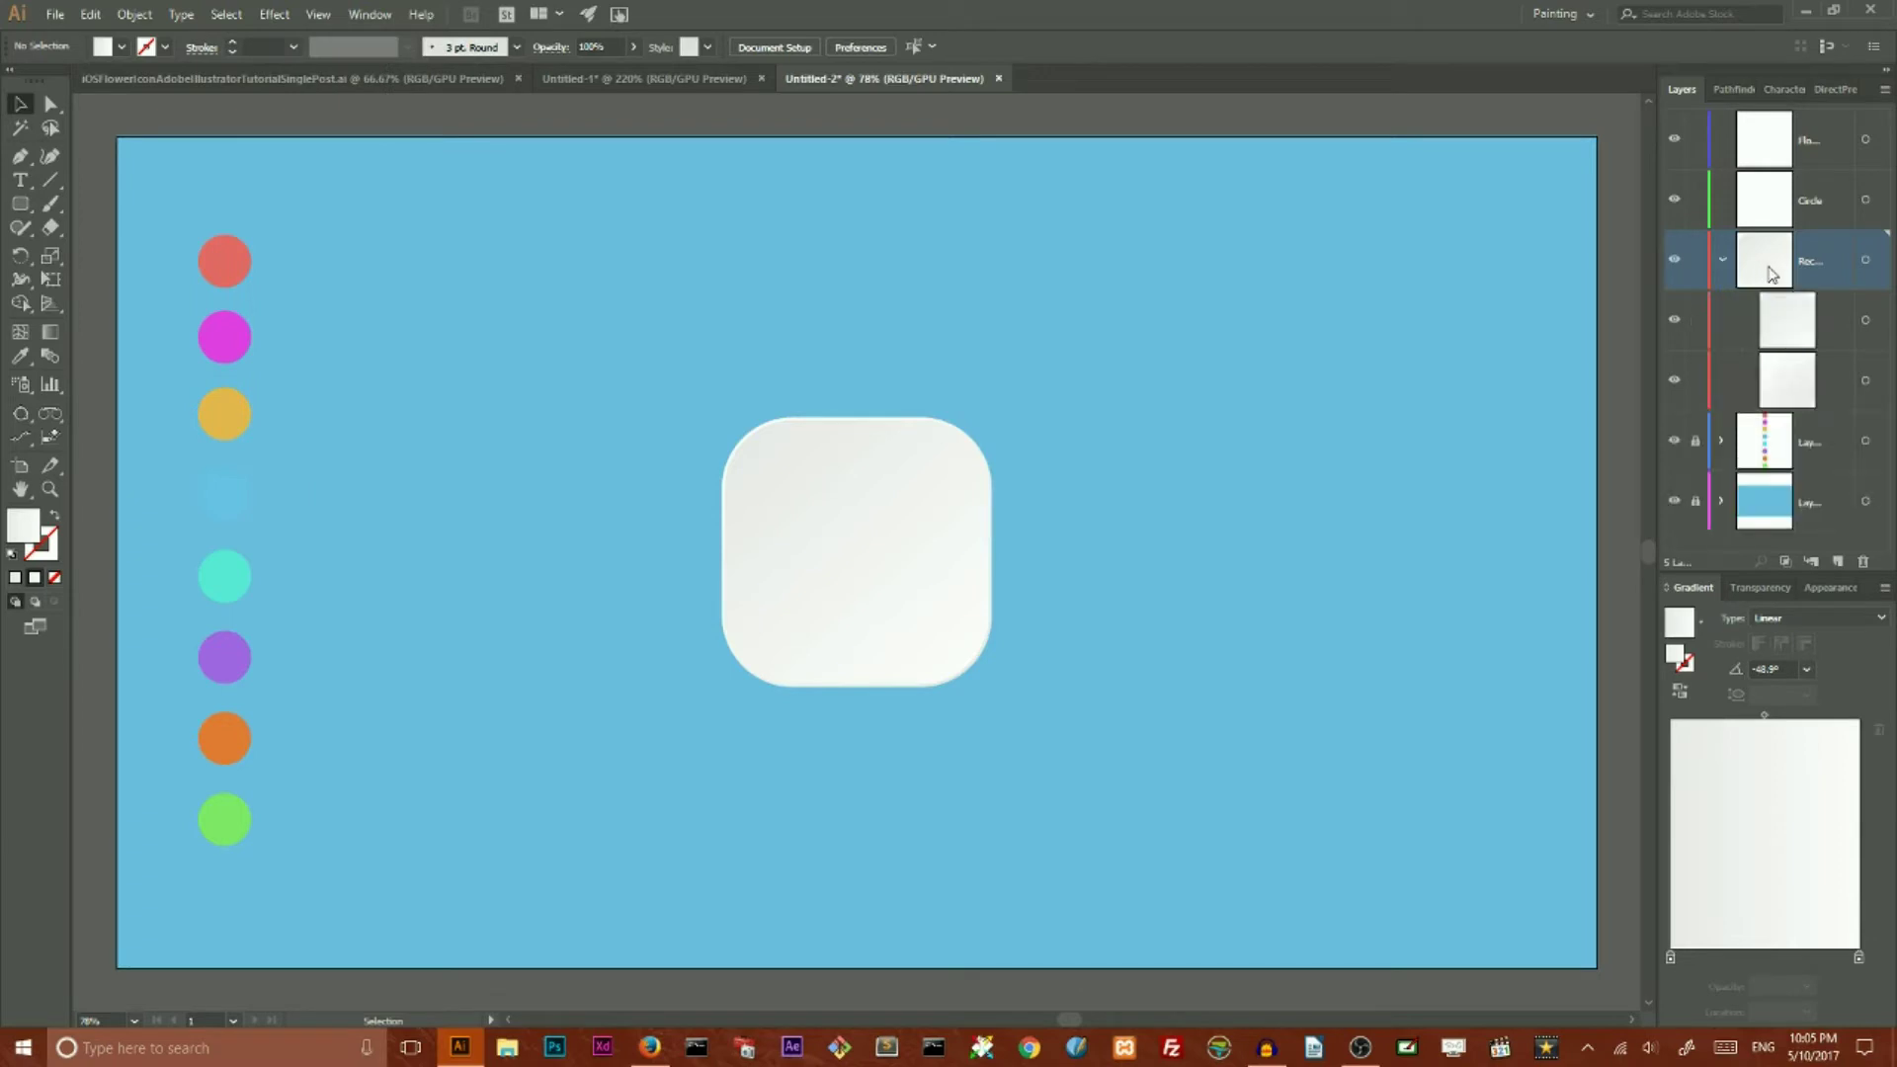
click(1866, 379)
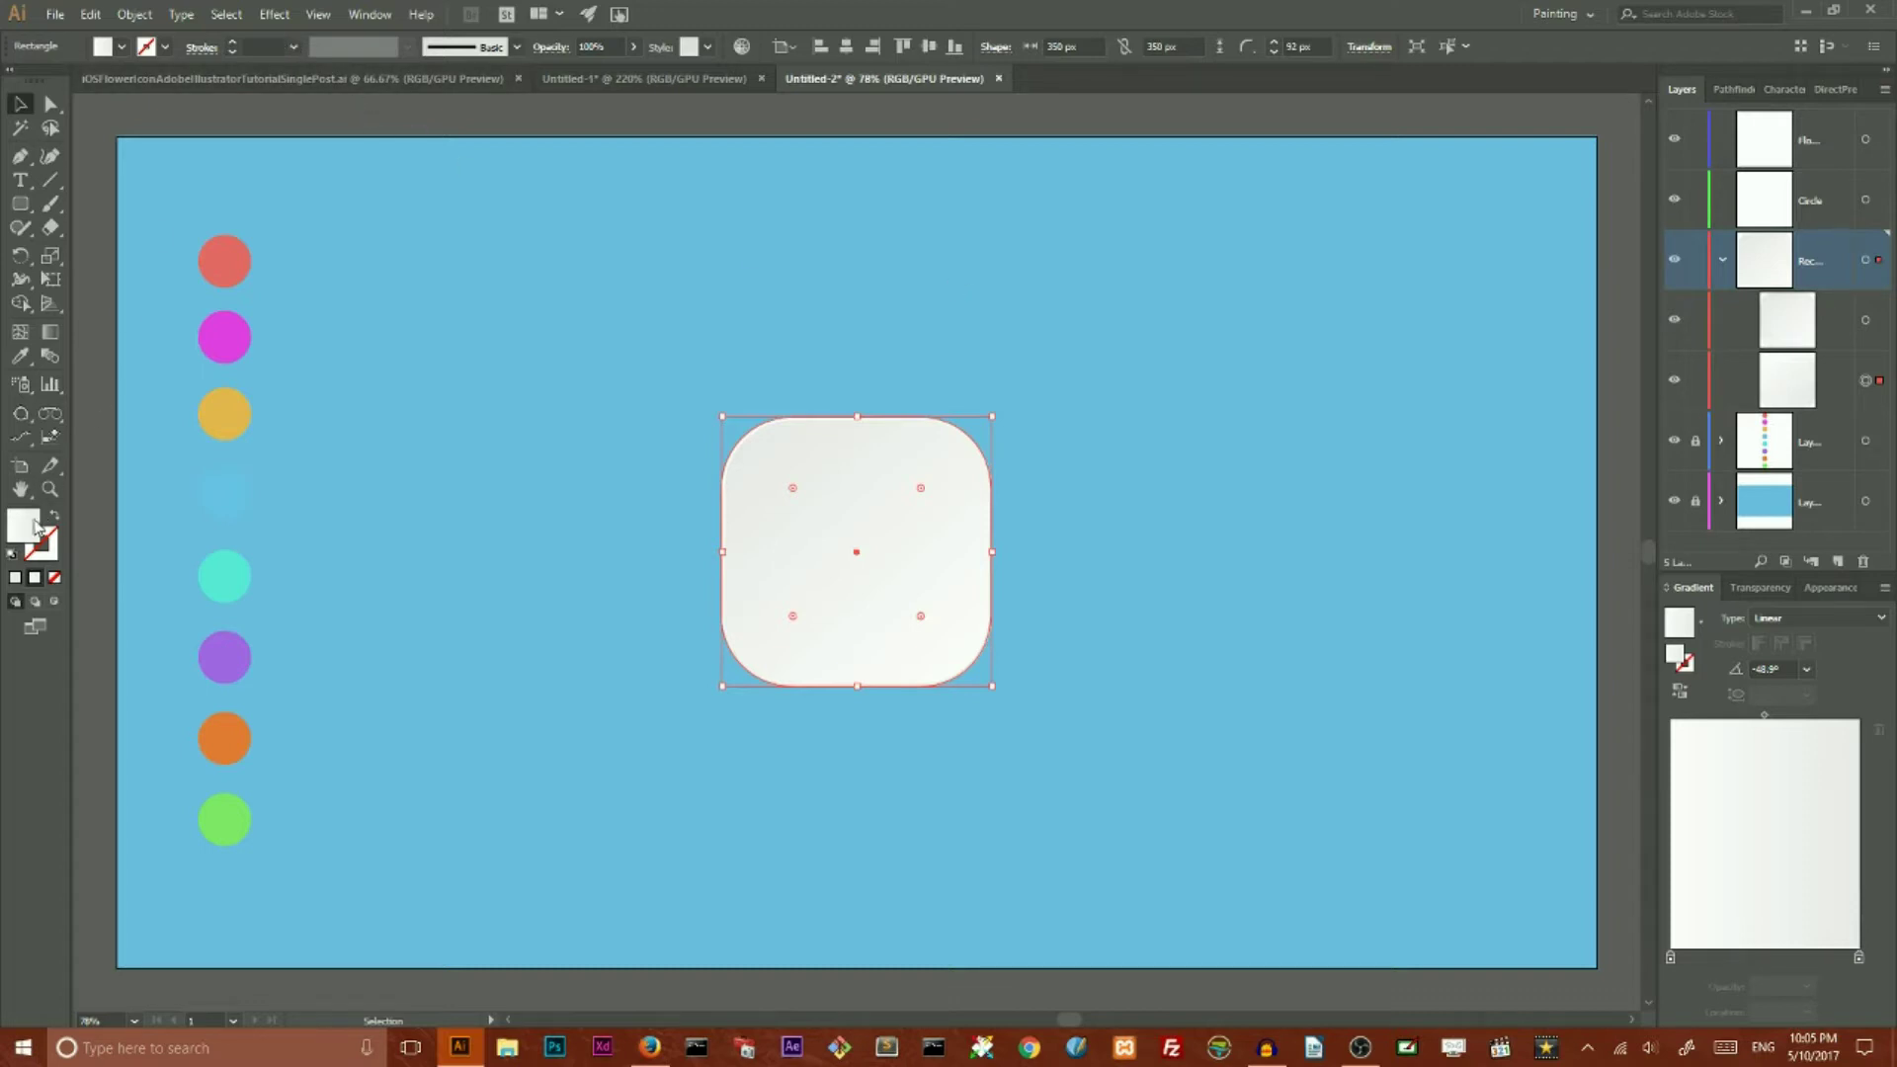
click(274, 14)
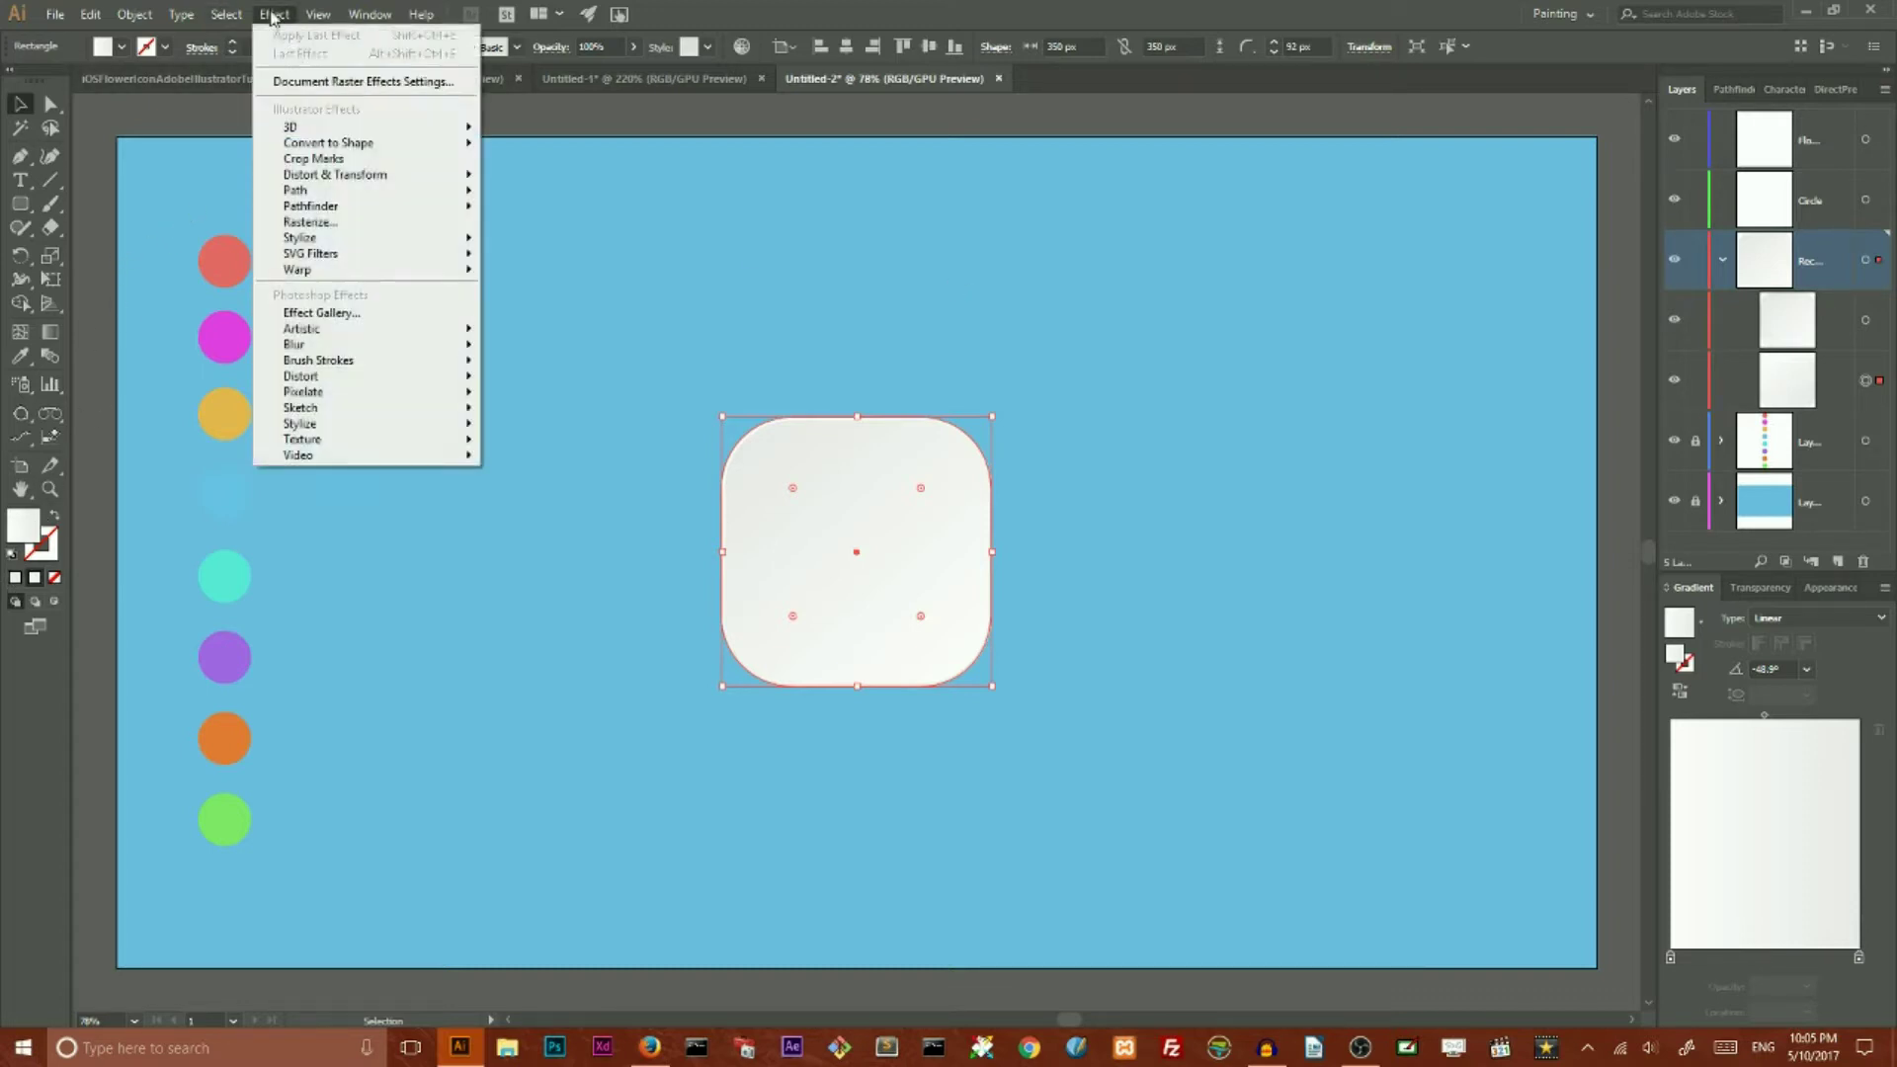
mouse_move(309, 348)
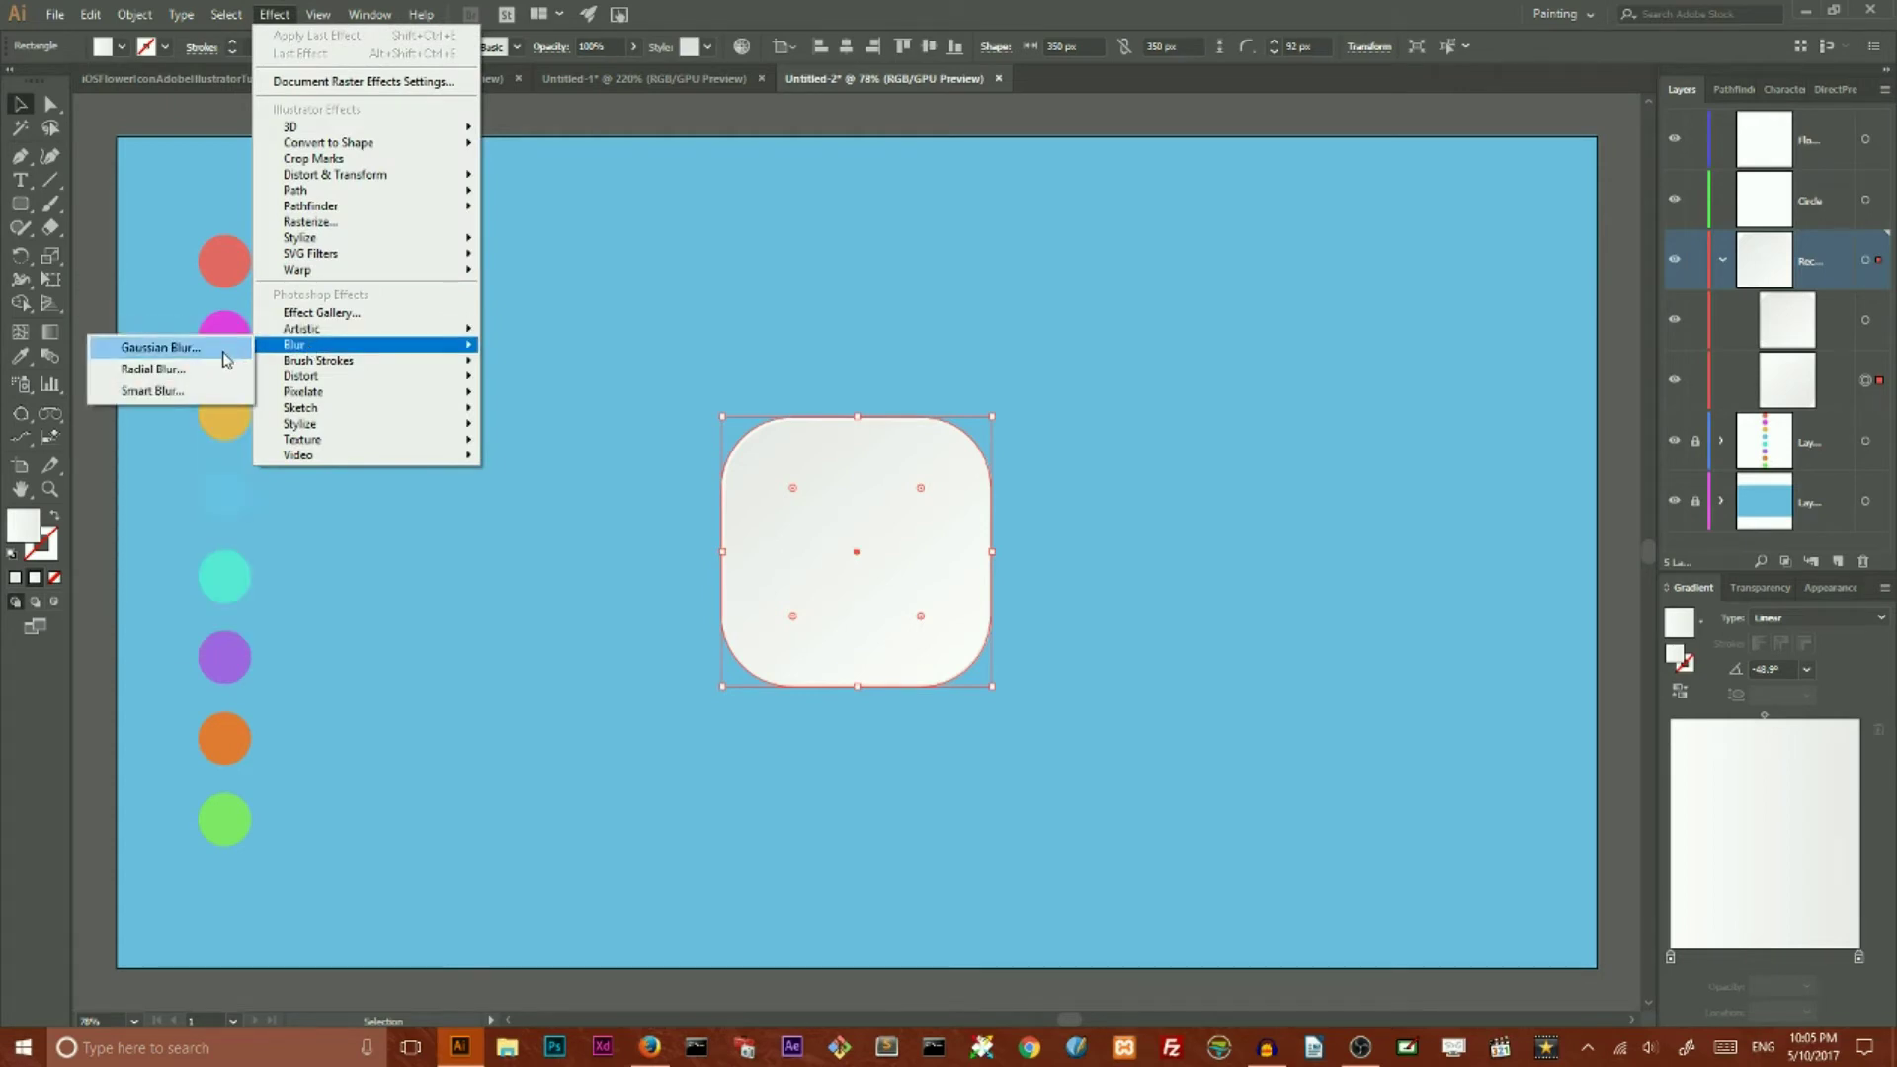
click(747, 266)
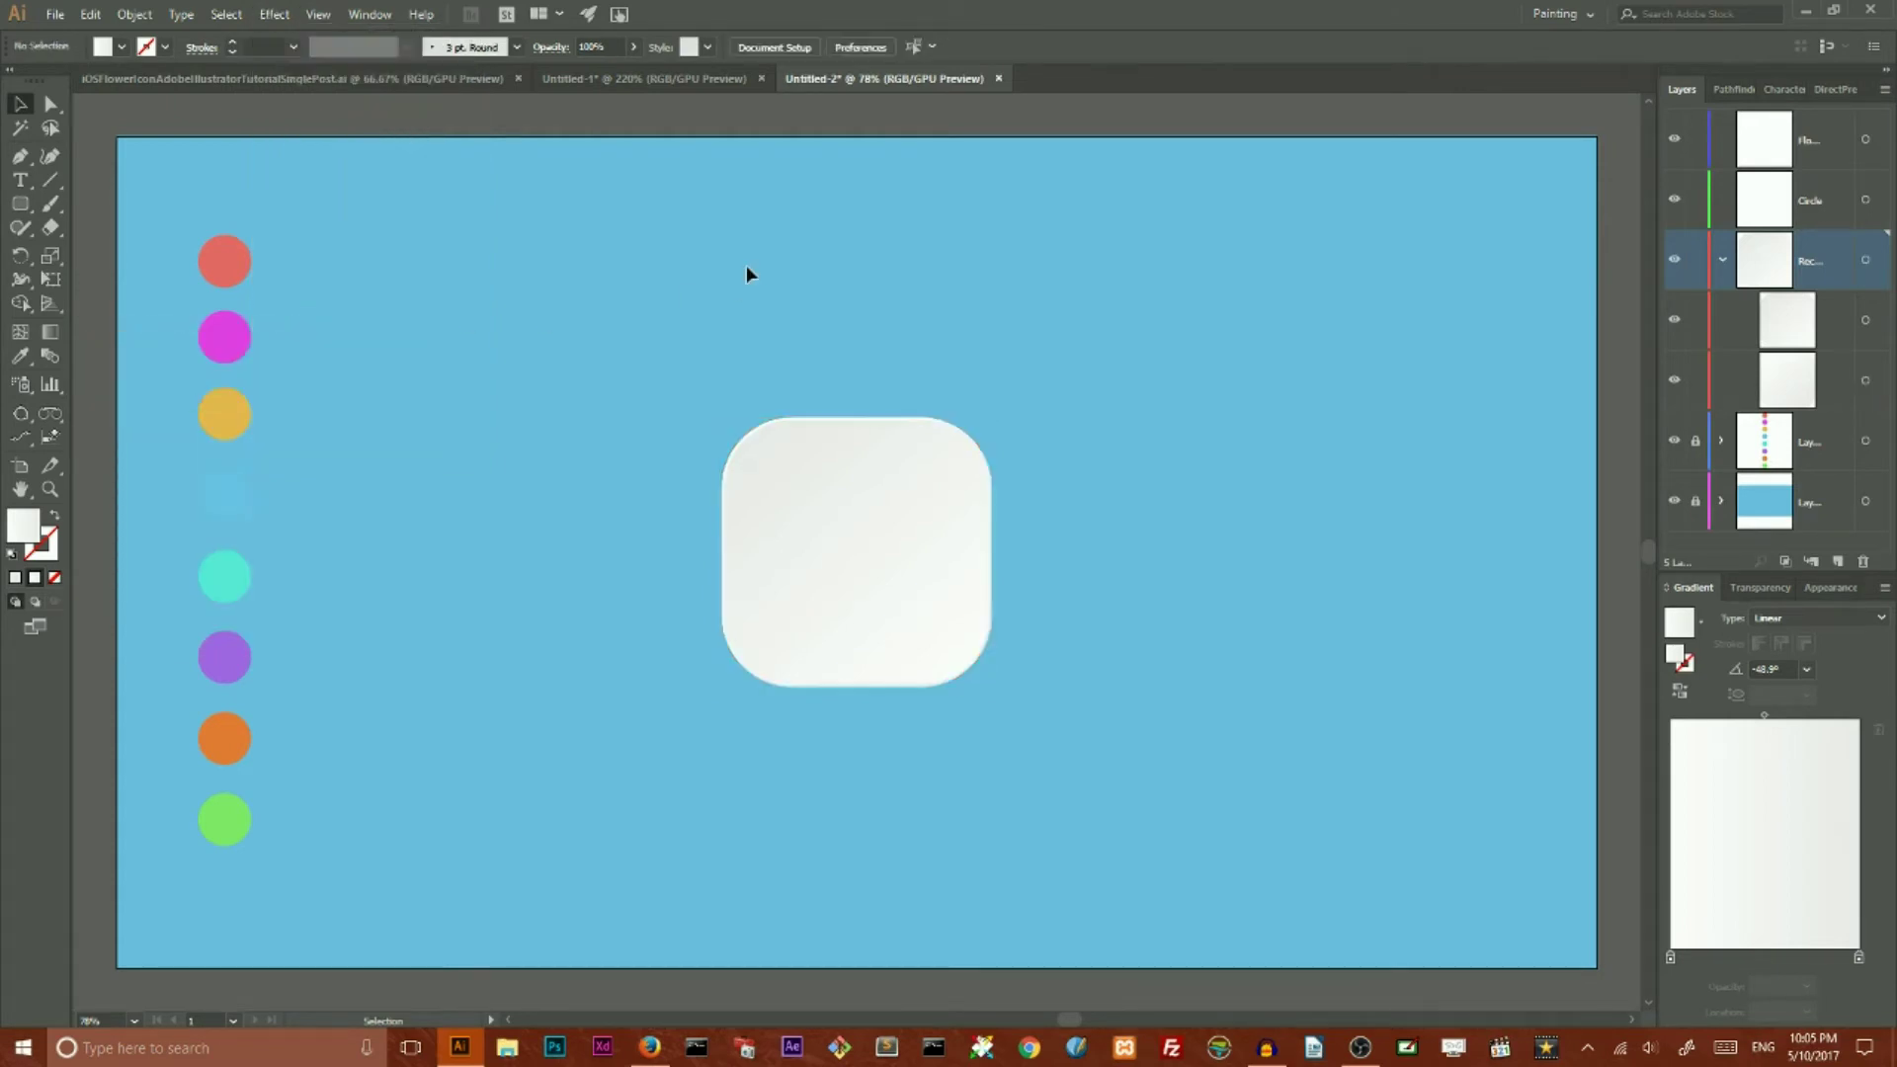
Step: Select the outer rounded rectangle and add a new layer named Shadow directly below the rounded-rectangle layer
click(1867, 385)
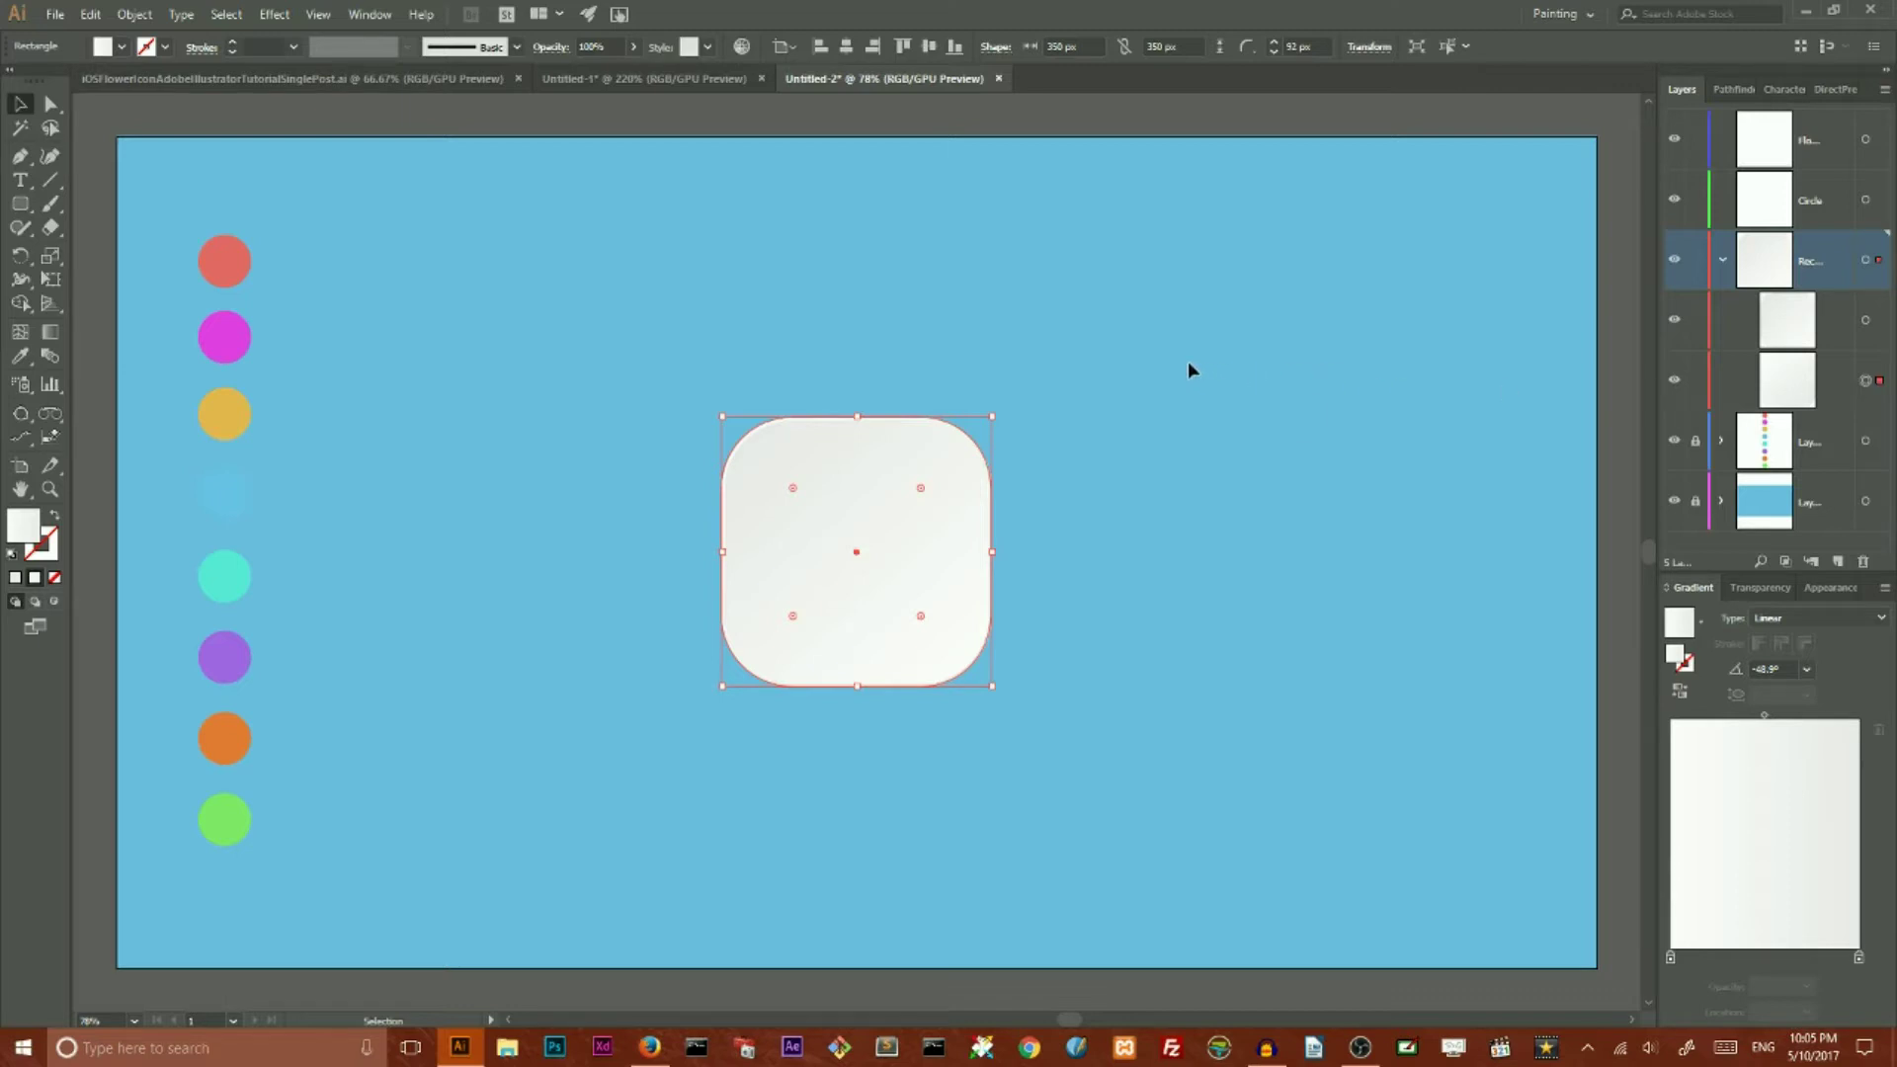
click(1723, 260)
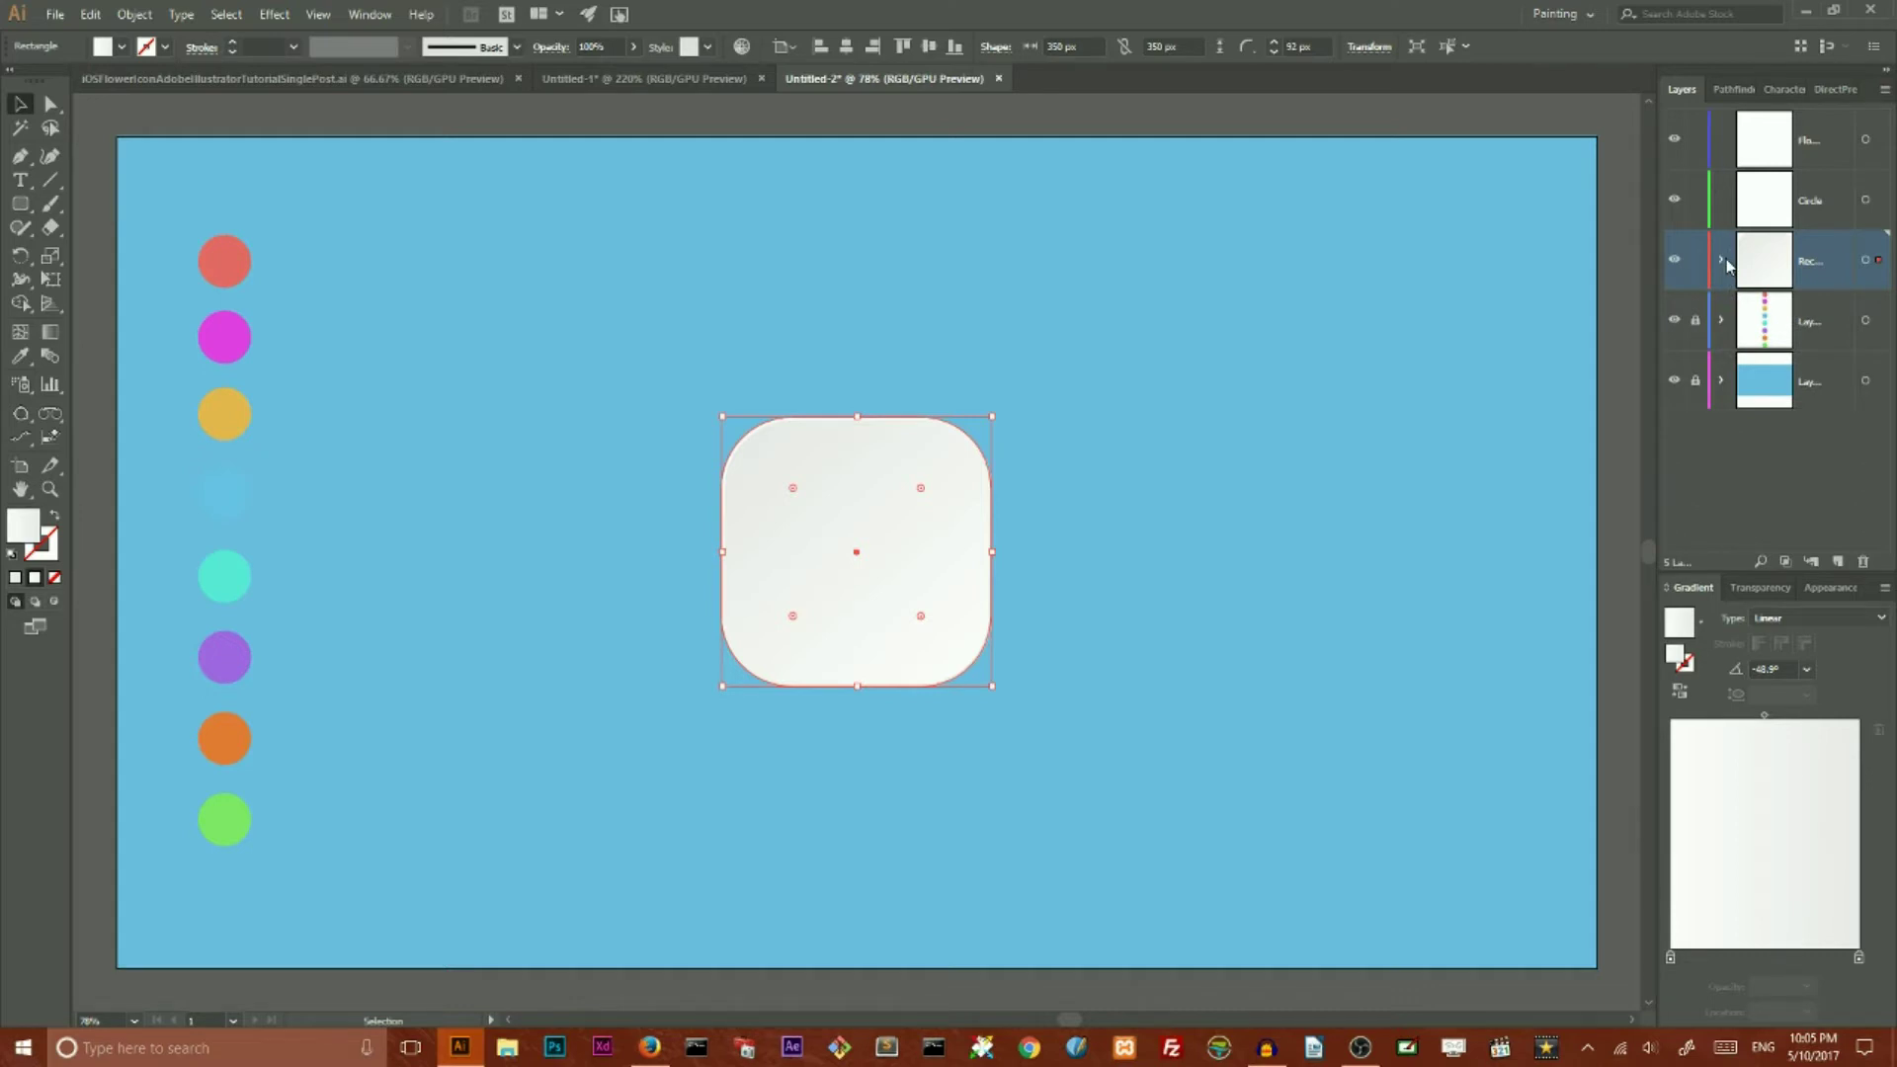
key(ctrl+l)
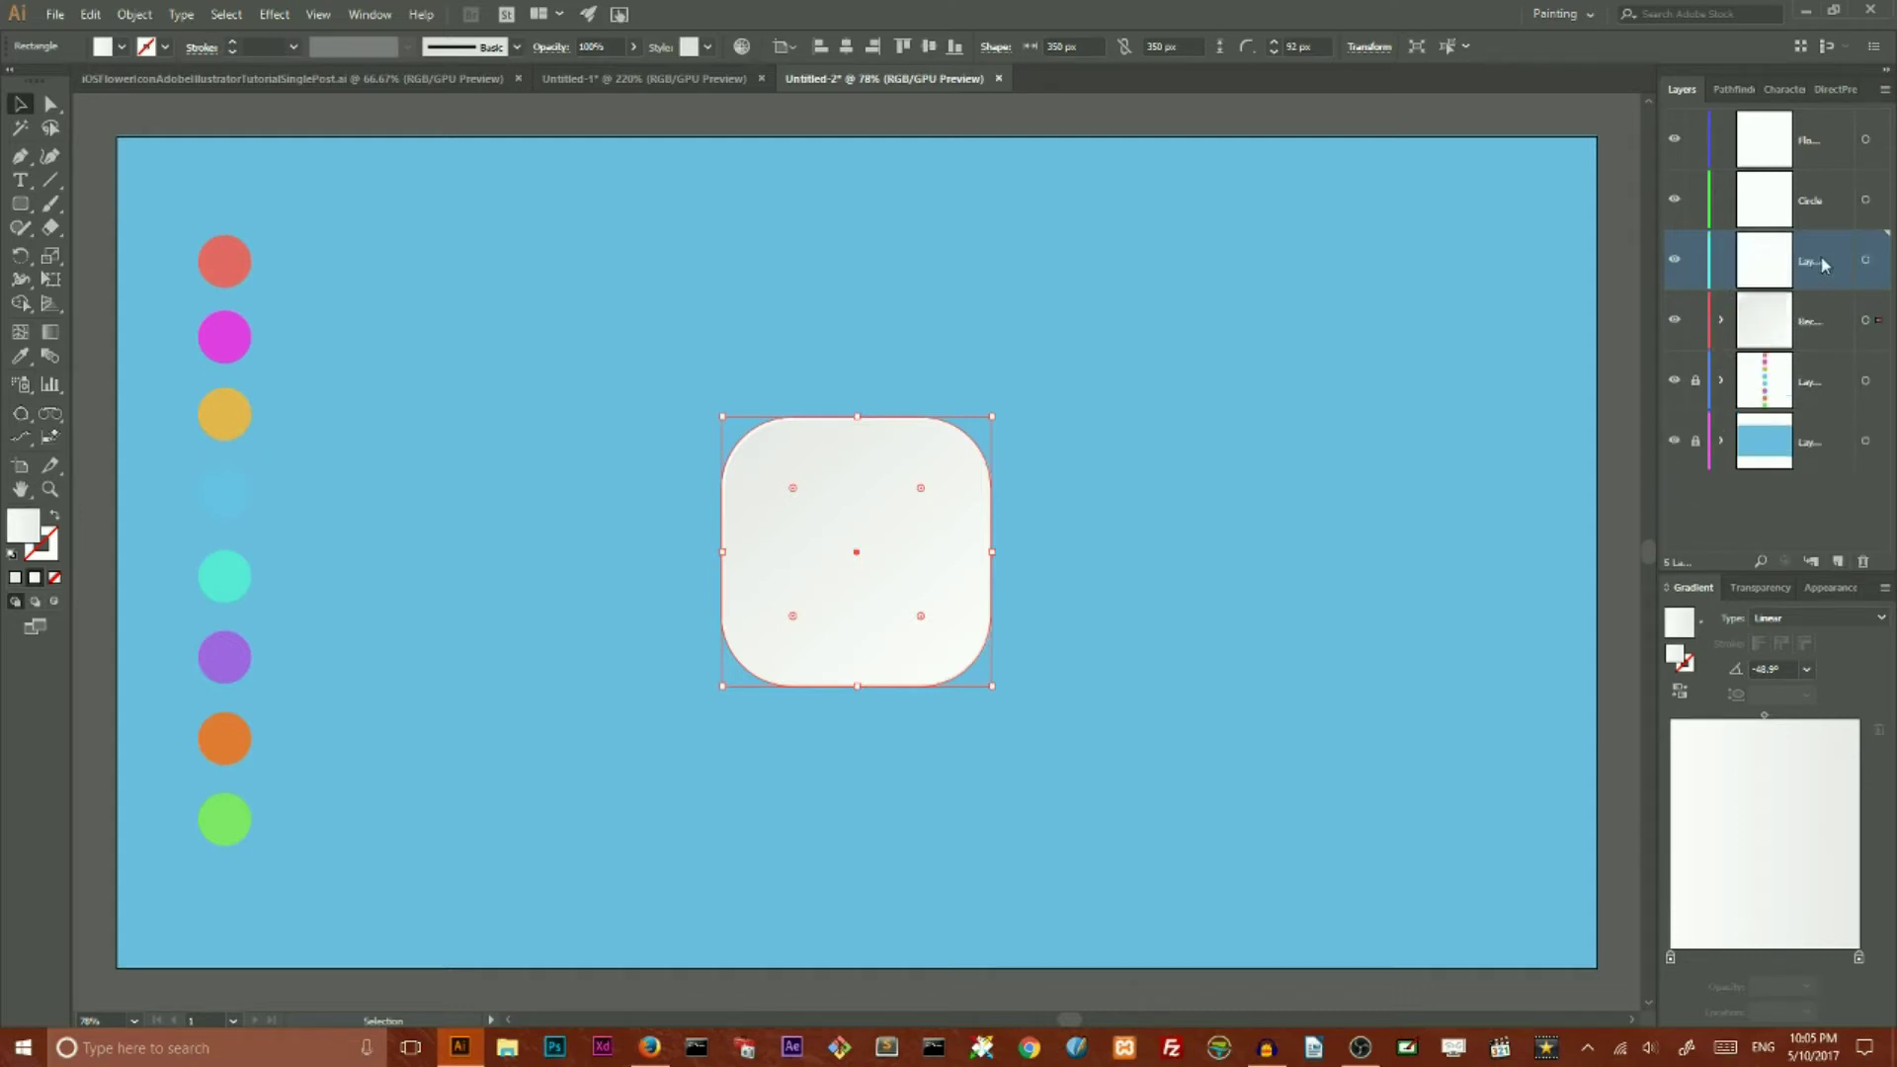
drag(1821, 262, 1828, 348)
double_click(1813, 322)
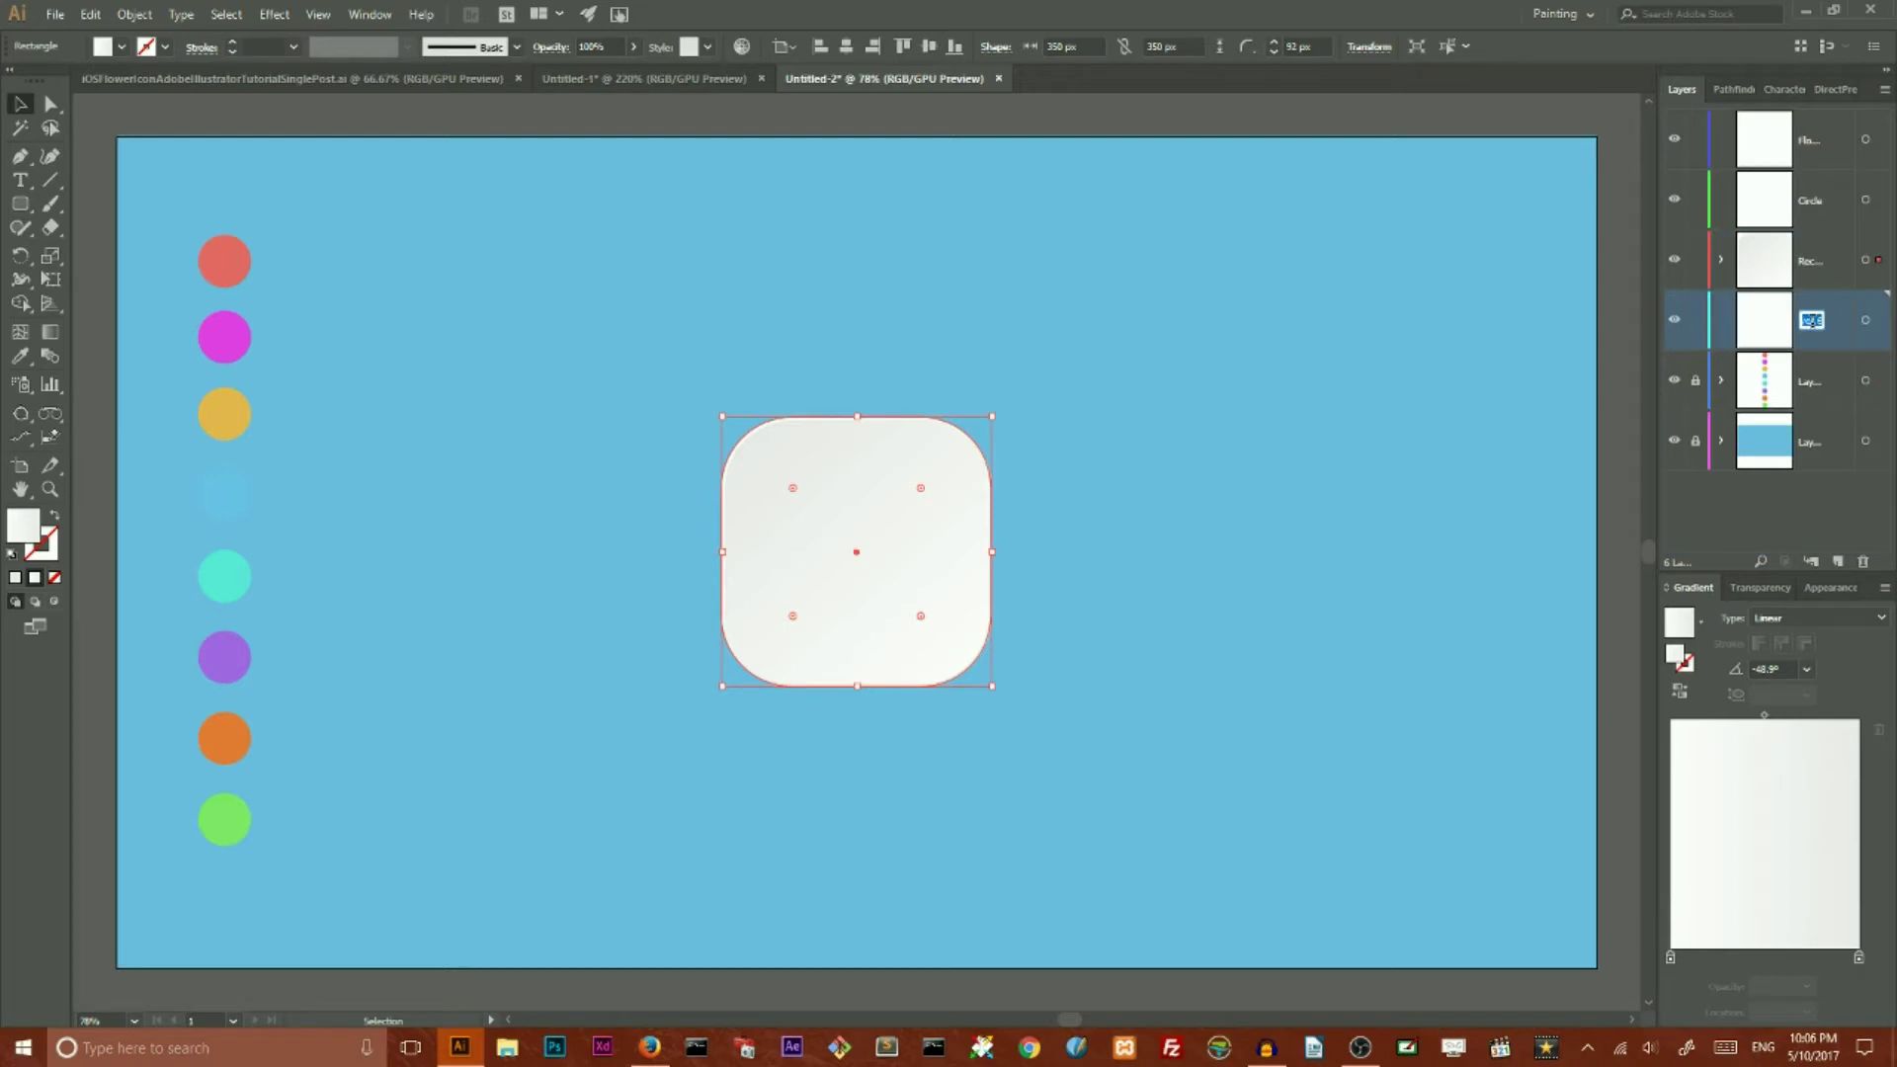
text(S)
text(hadow)
key(Return)
Step: Copy the outer rounded rectangle, paste it behind the original and move the copy onto the Shadow layer
click(1721, 259)
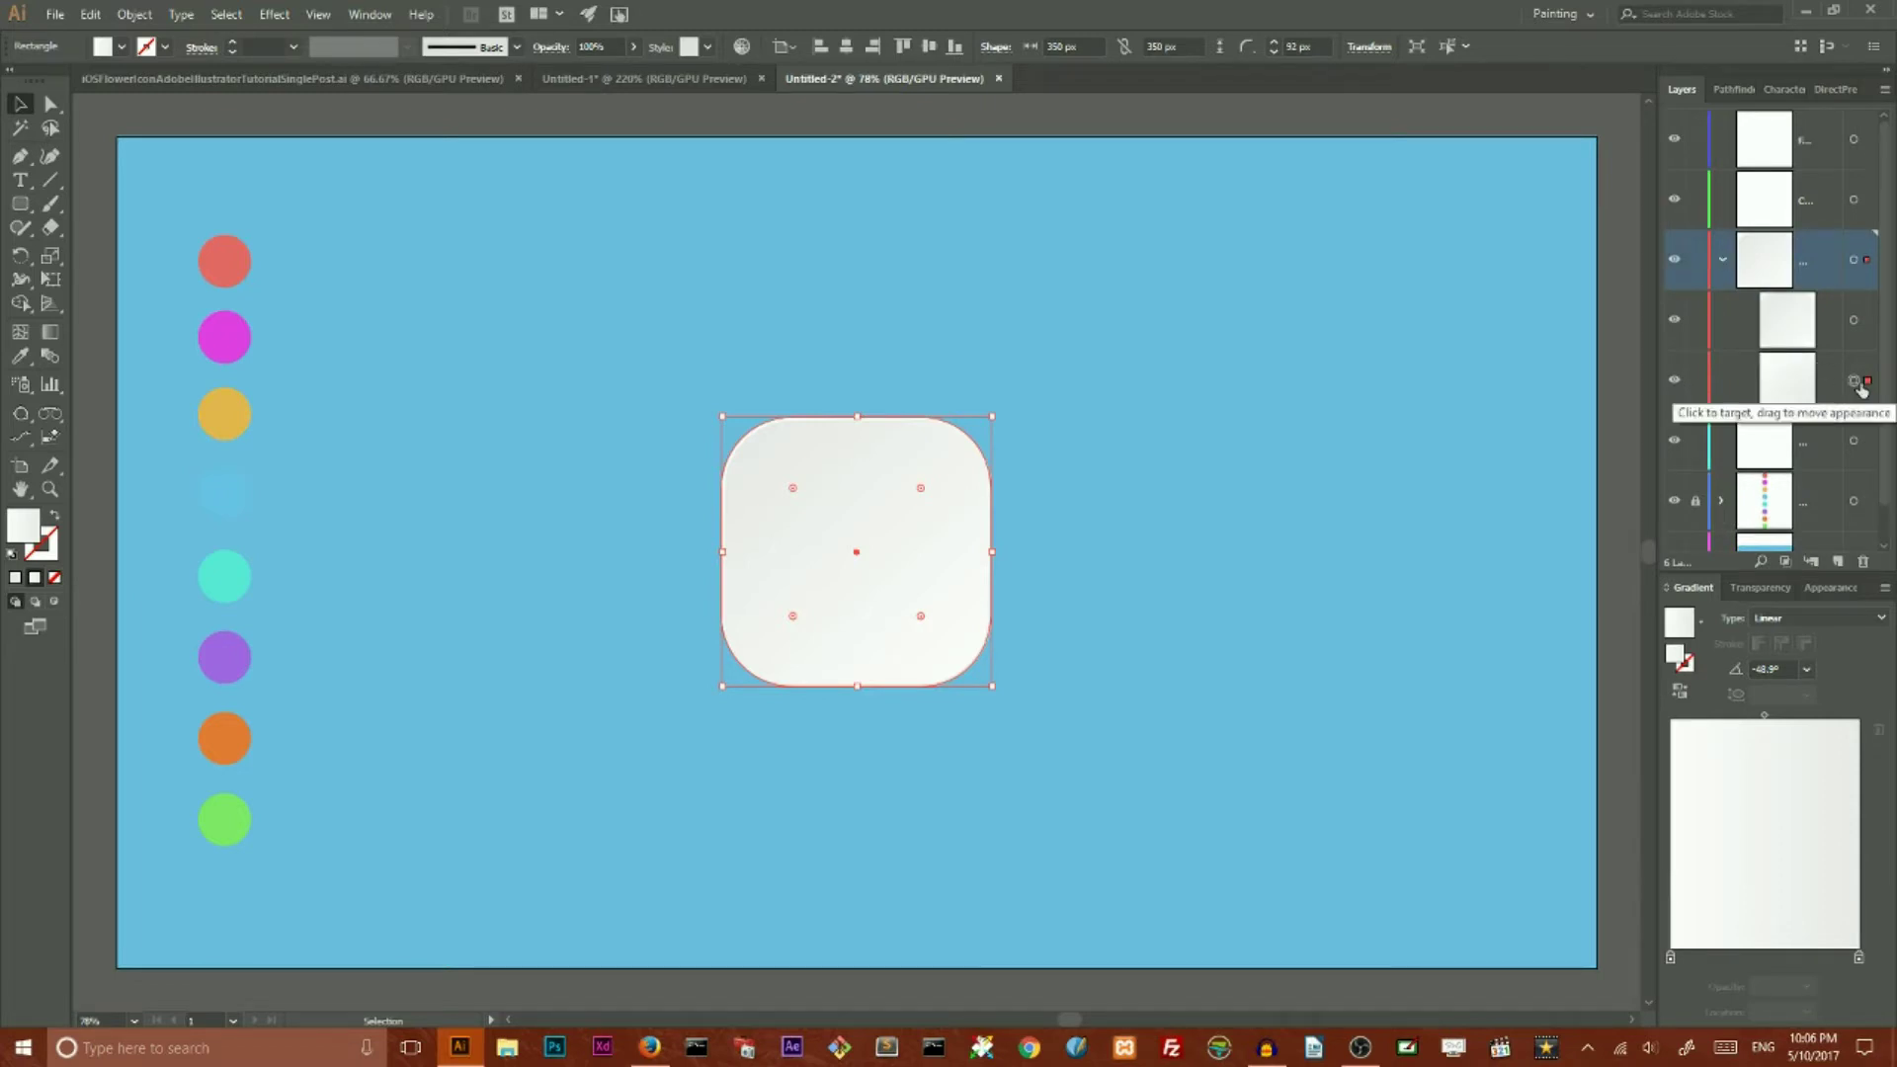
key(ctrl+c)
key(ctrl+b)
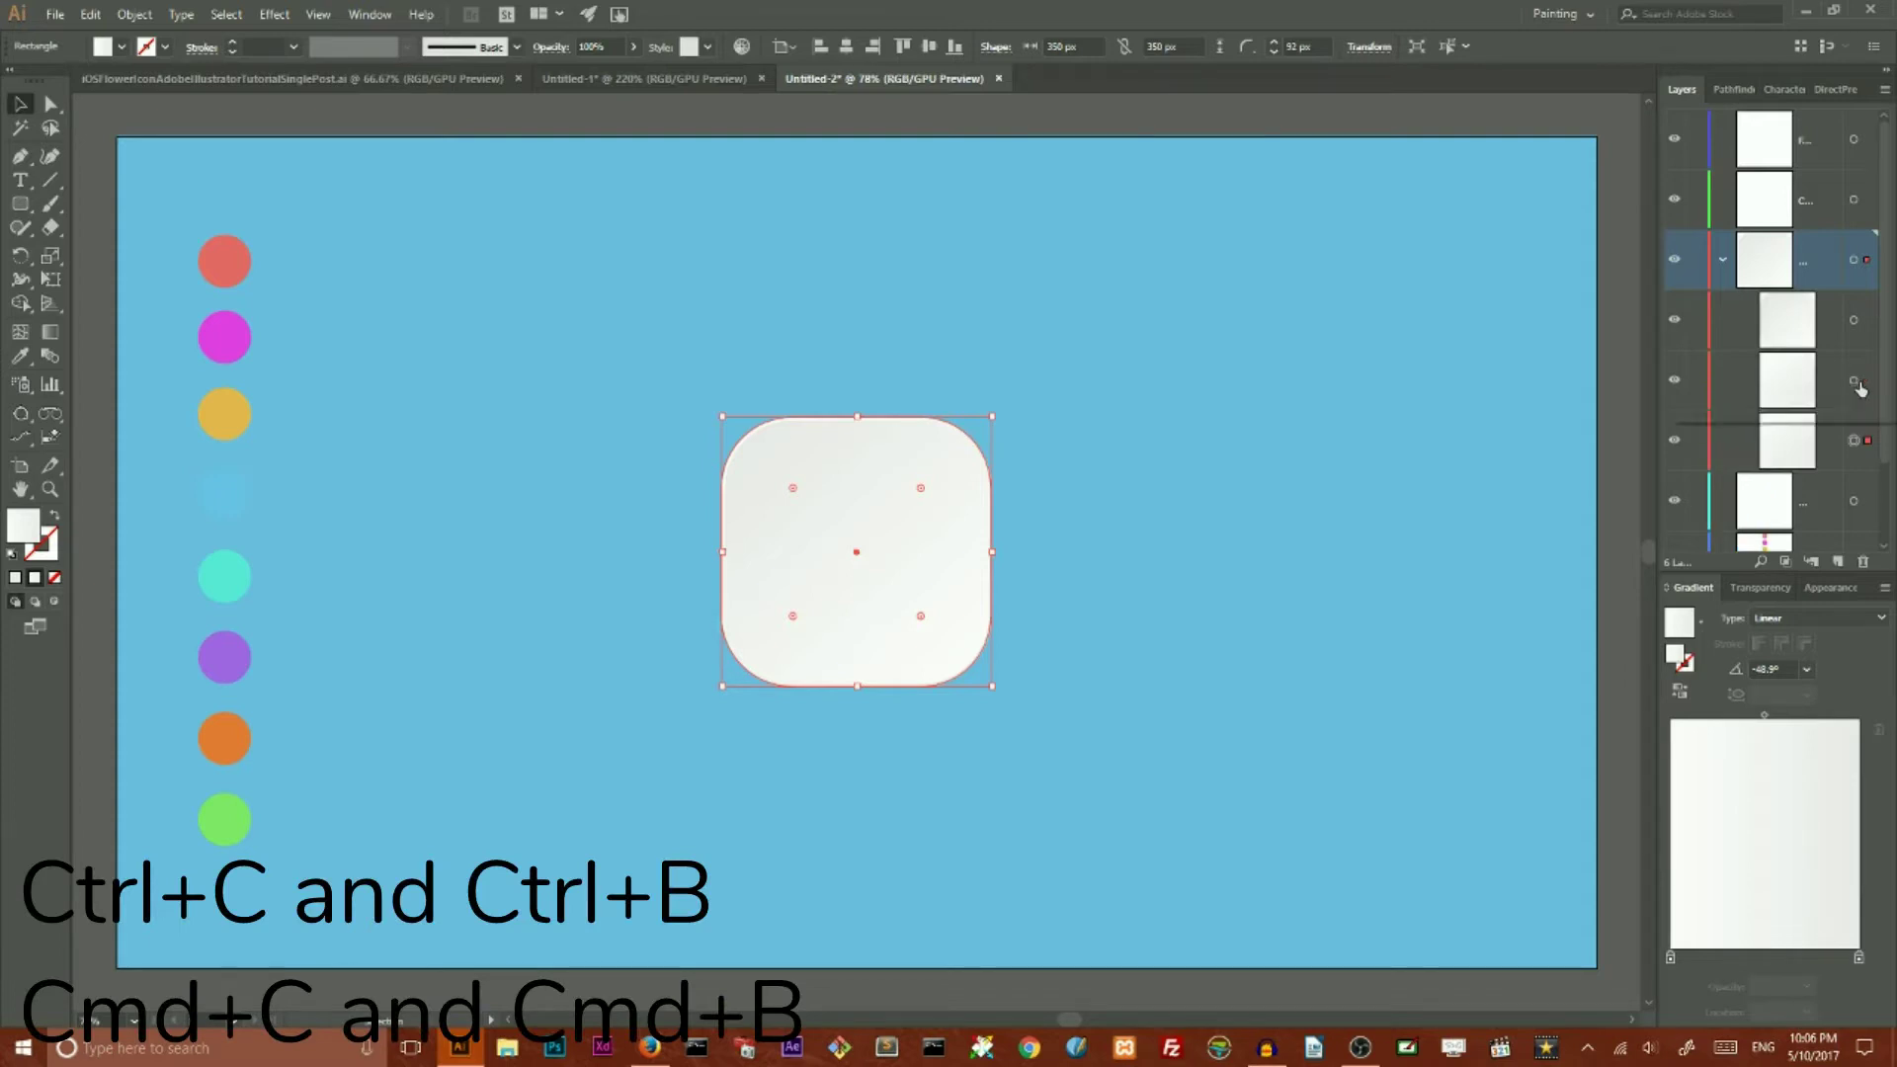
scroll(1861, 387, down, 2)
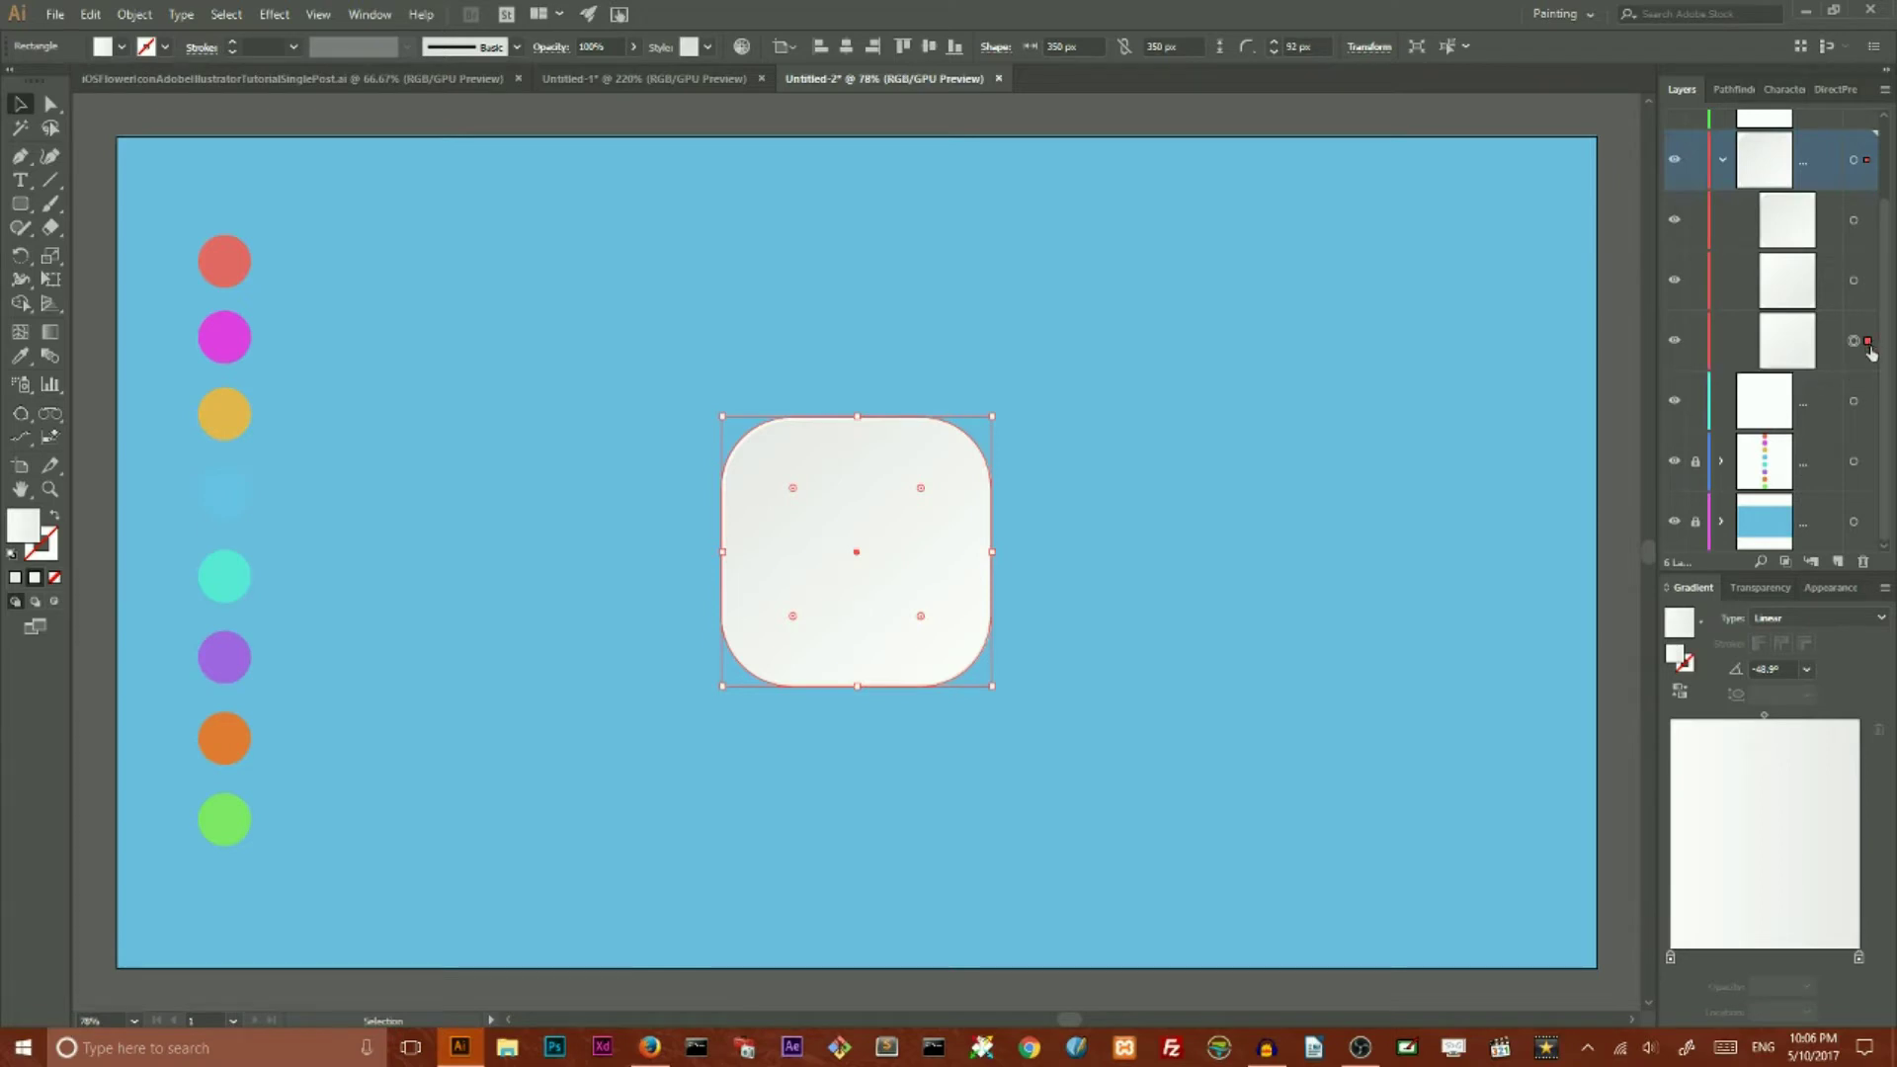
drag(1869, 344, 1869, 412)
drag(1870, 411, 1869, 411)
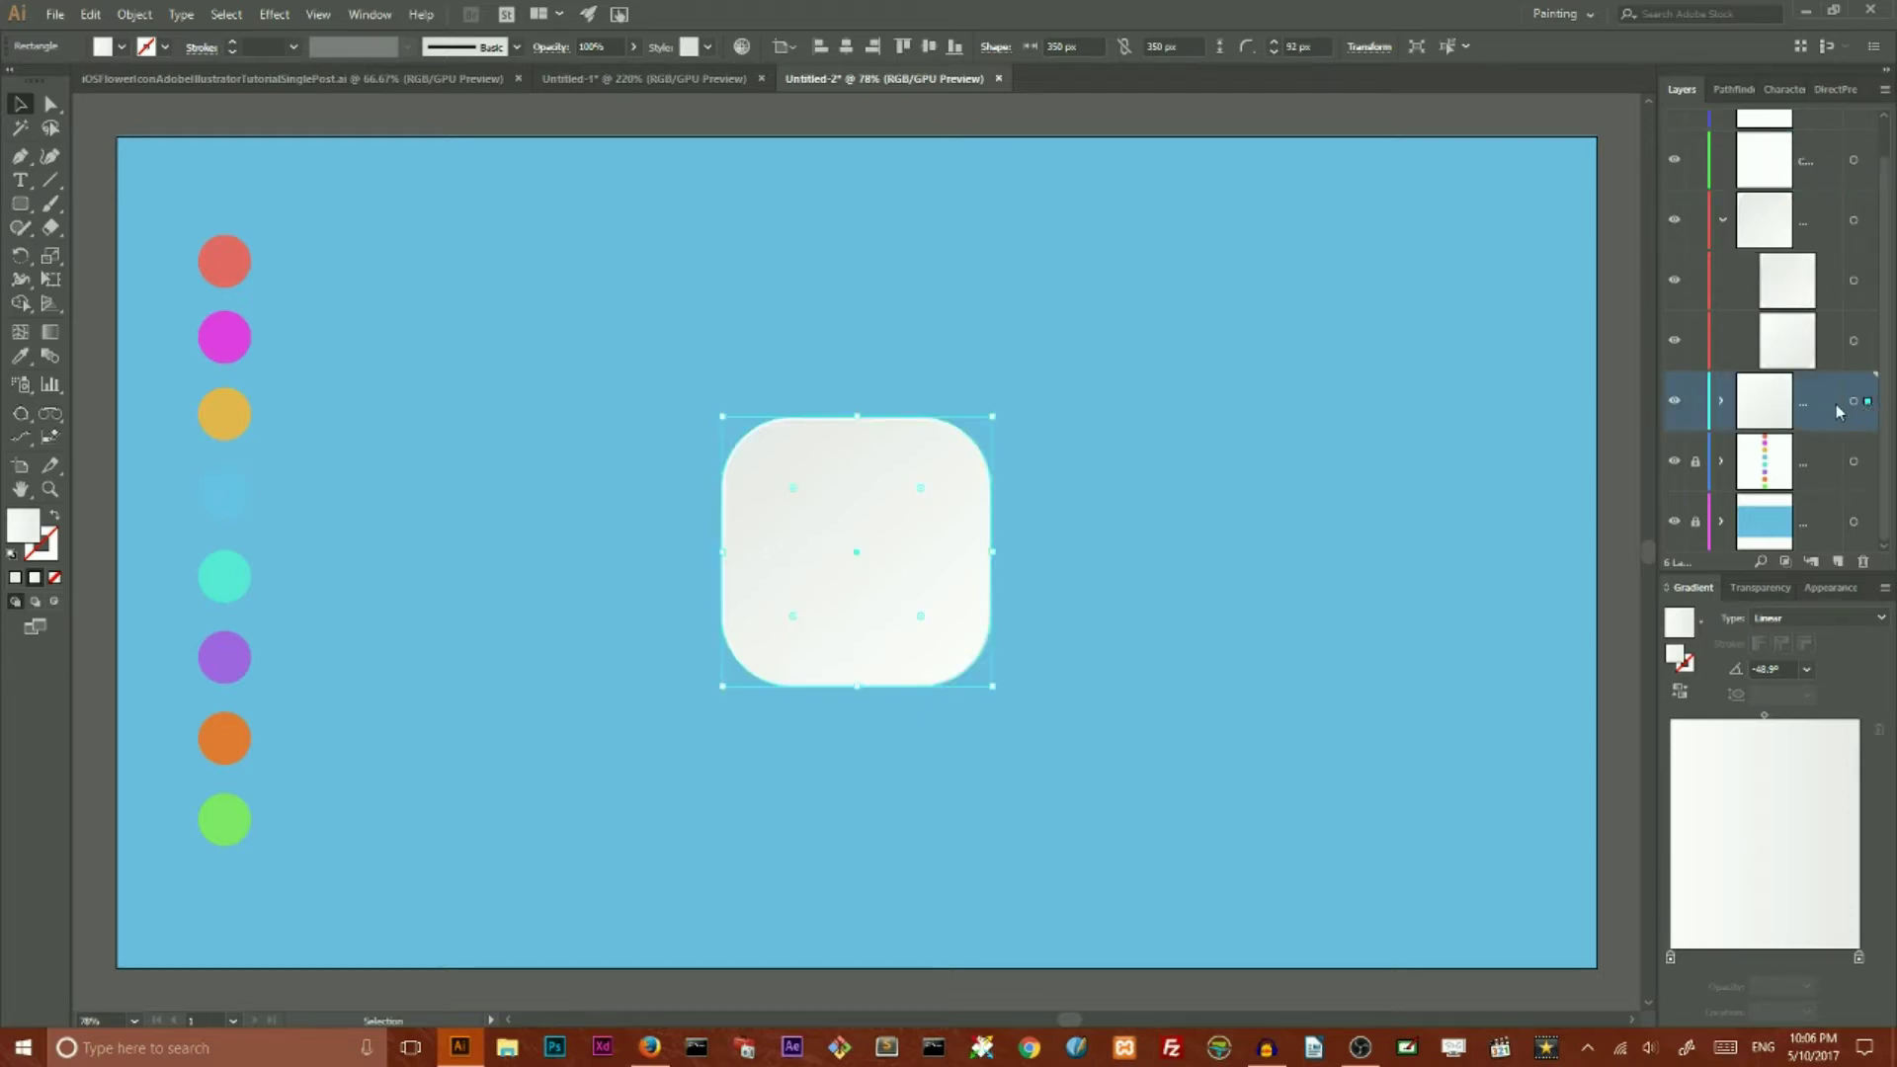
click(1725, 222)
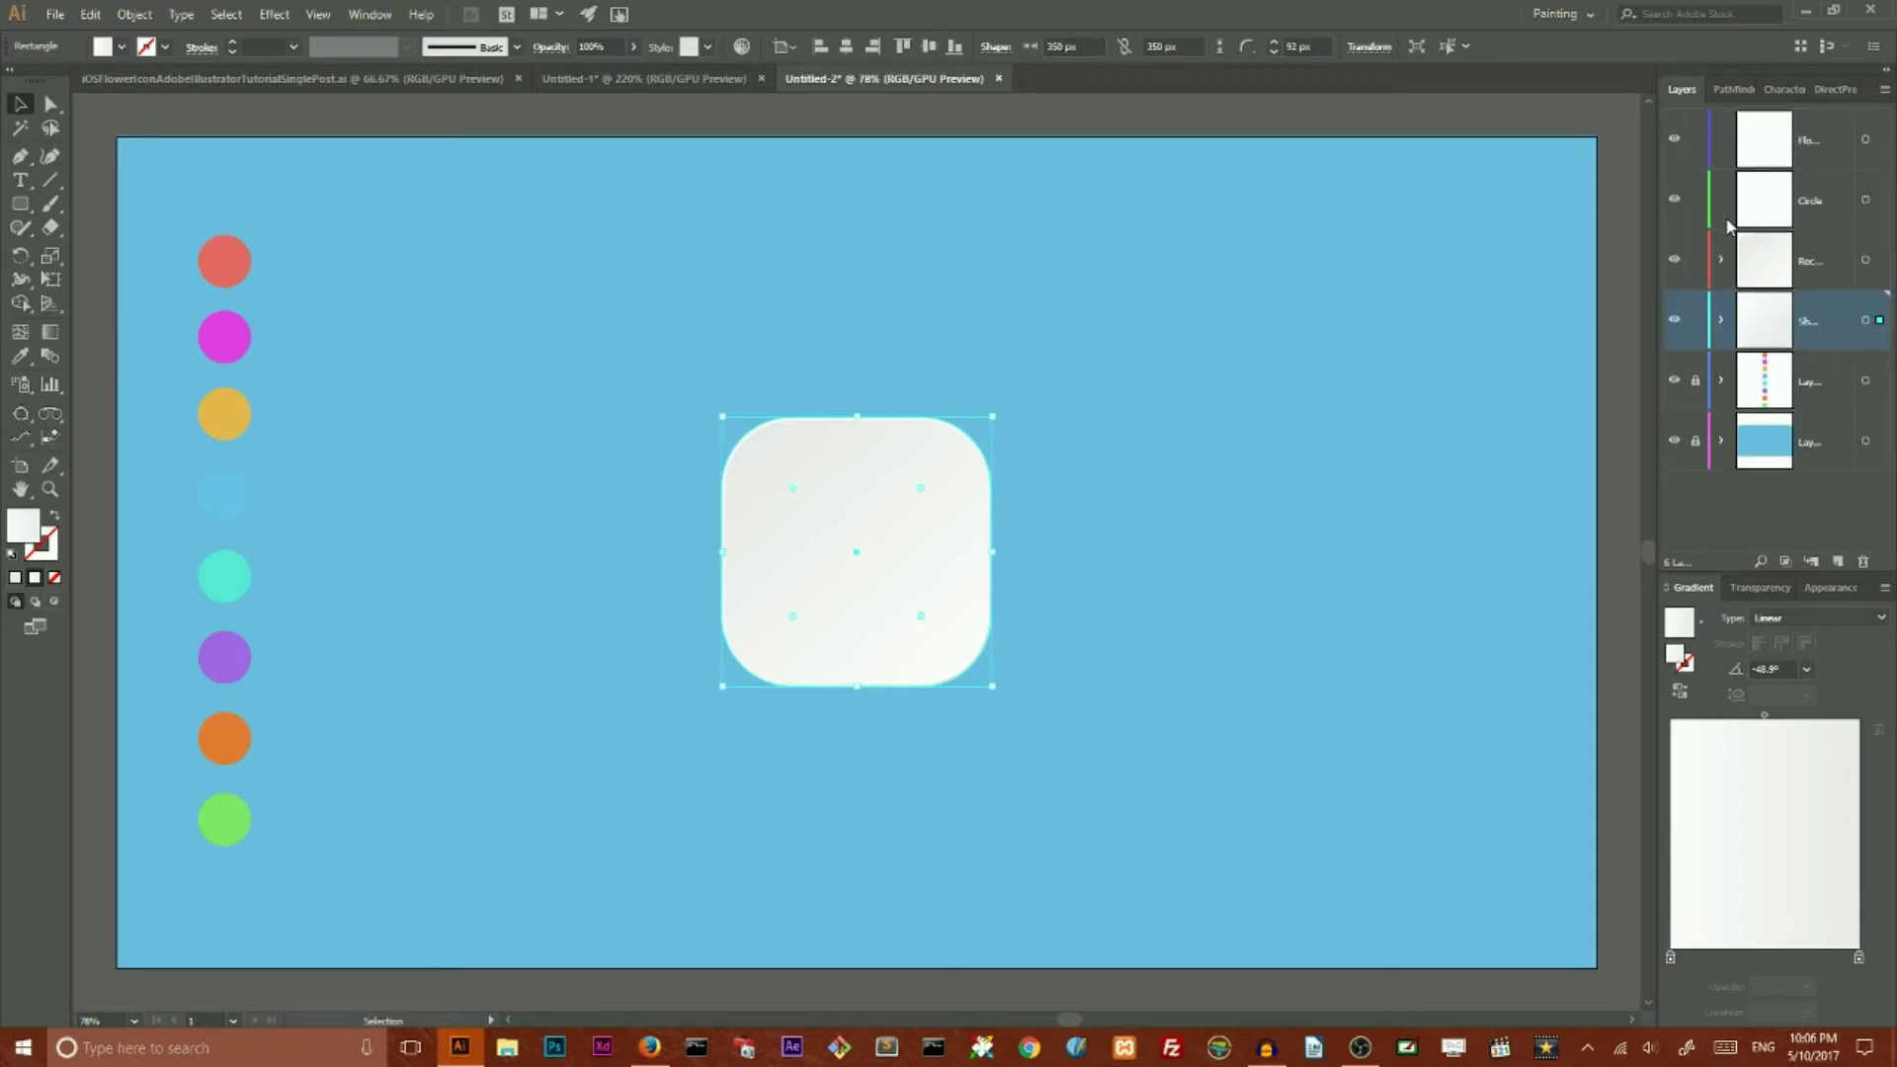
Step: Lock the layer holding the original rounded rectangles, keeping the copy on the Shadow layer selected
click(1720, 320)
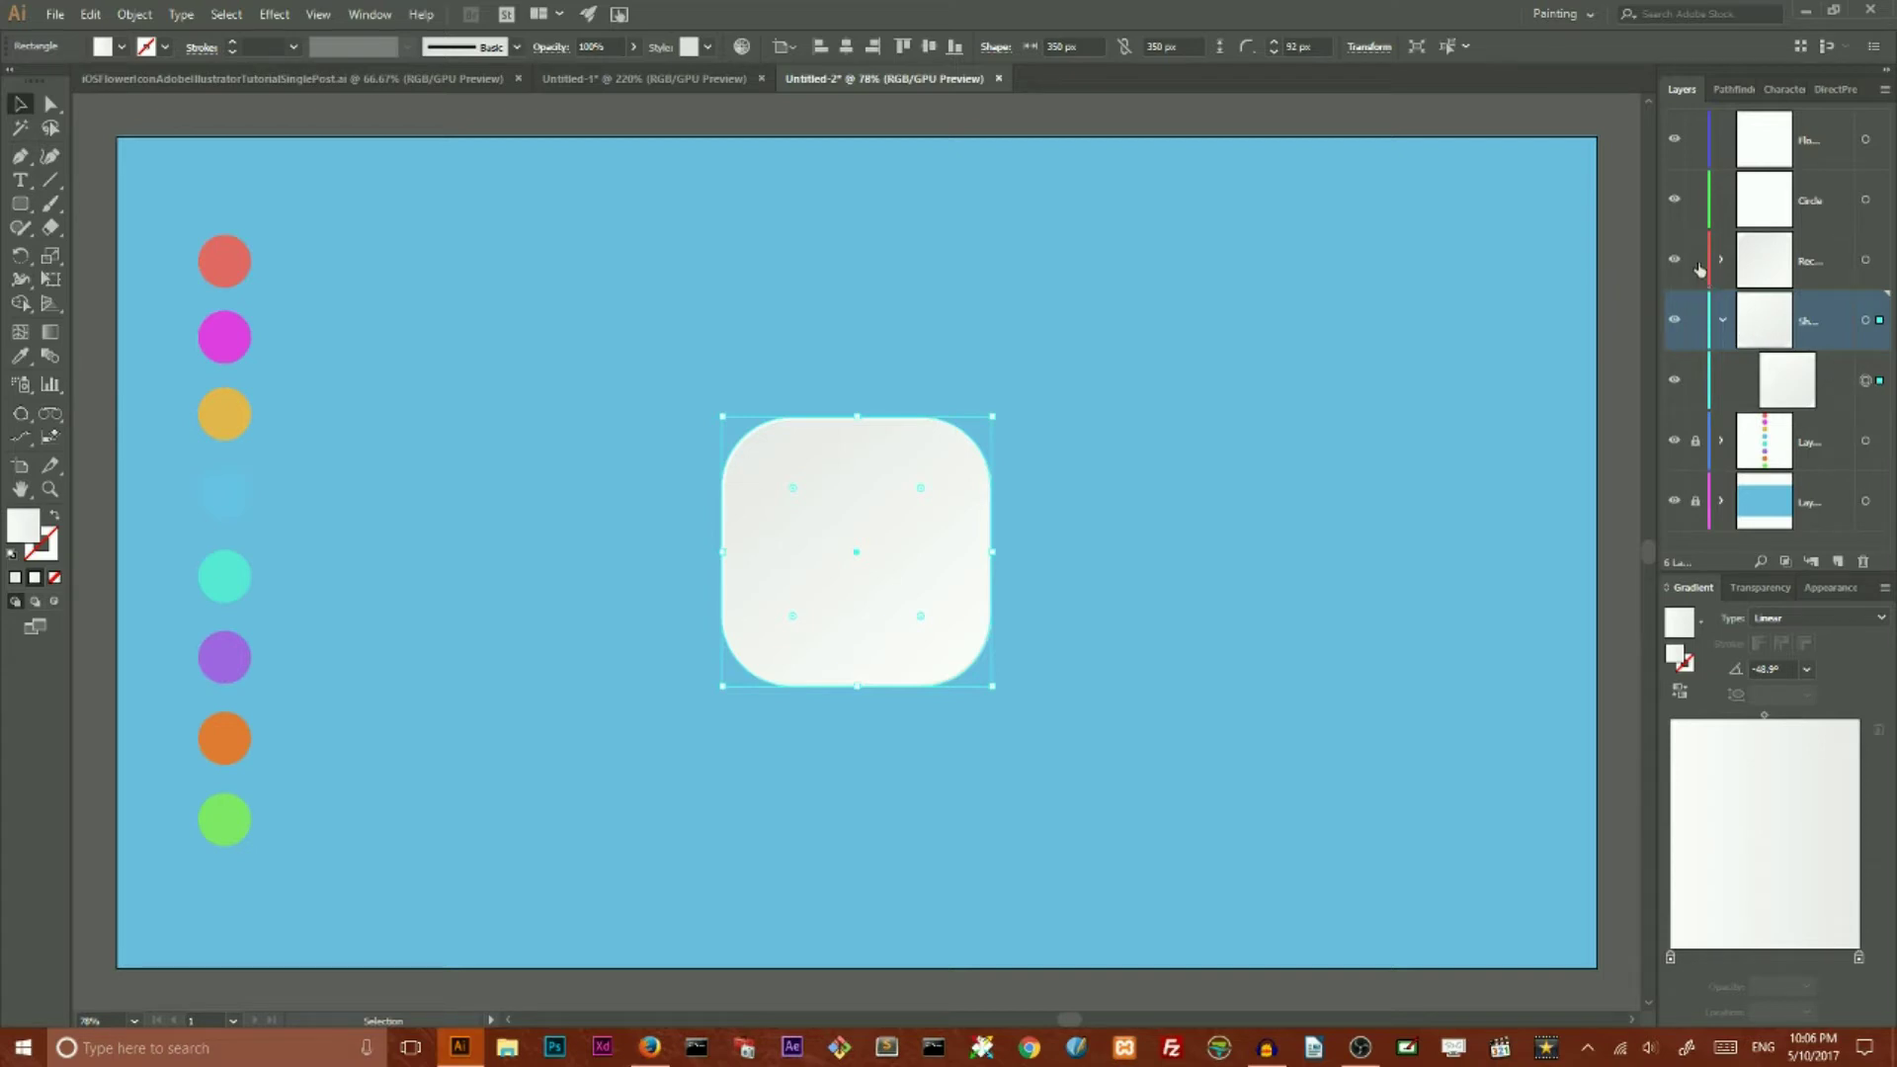
click(1725, 321)
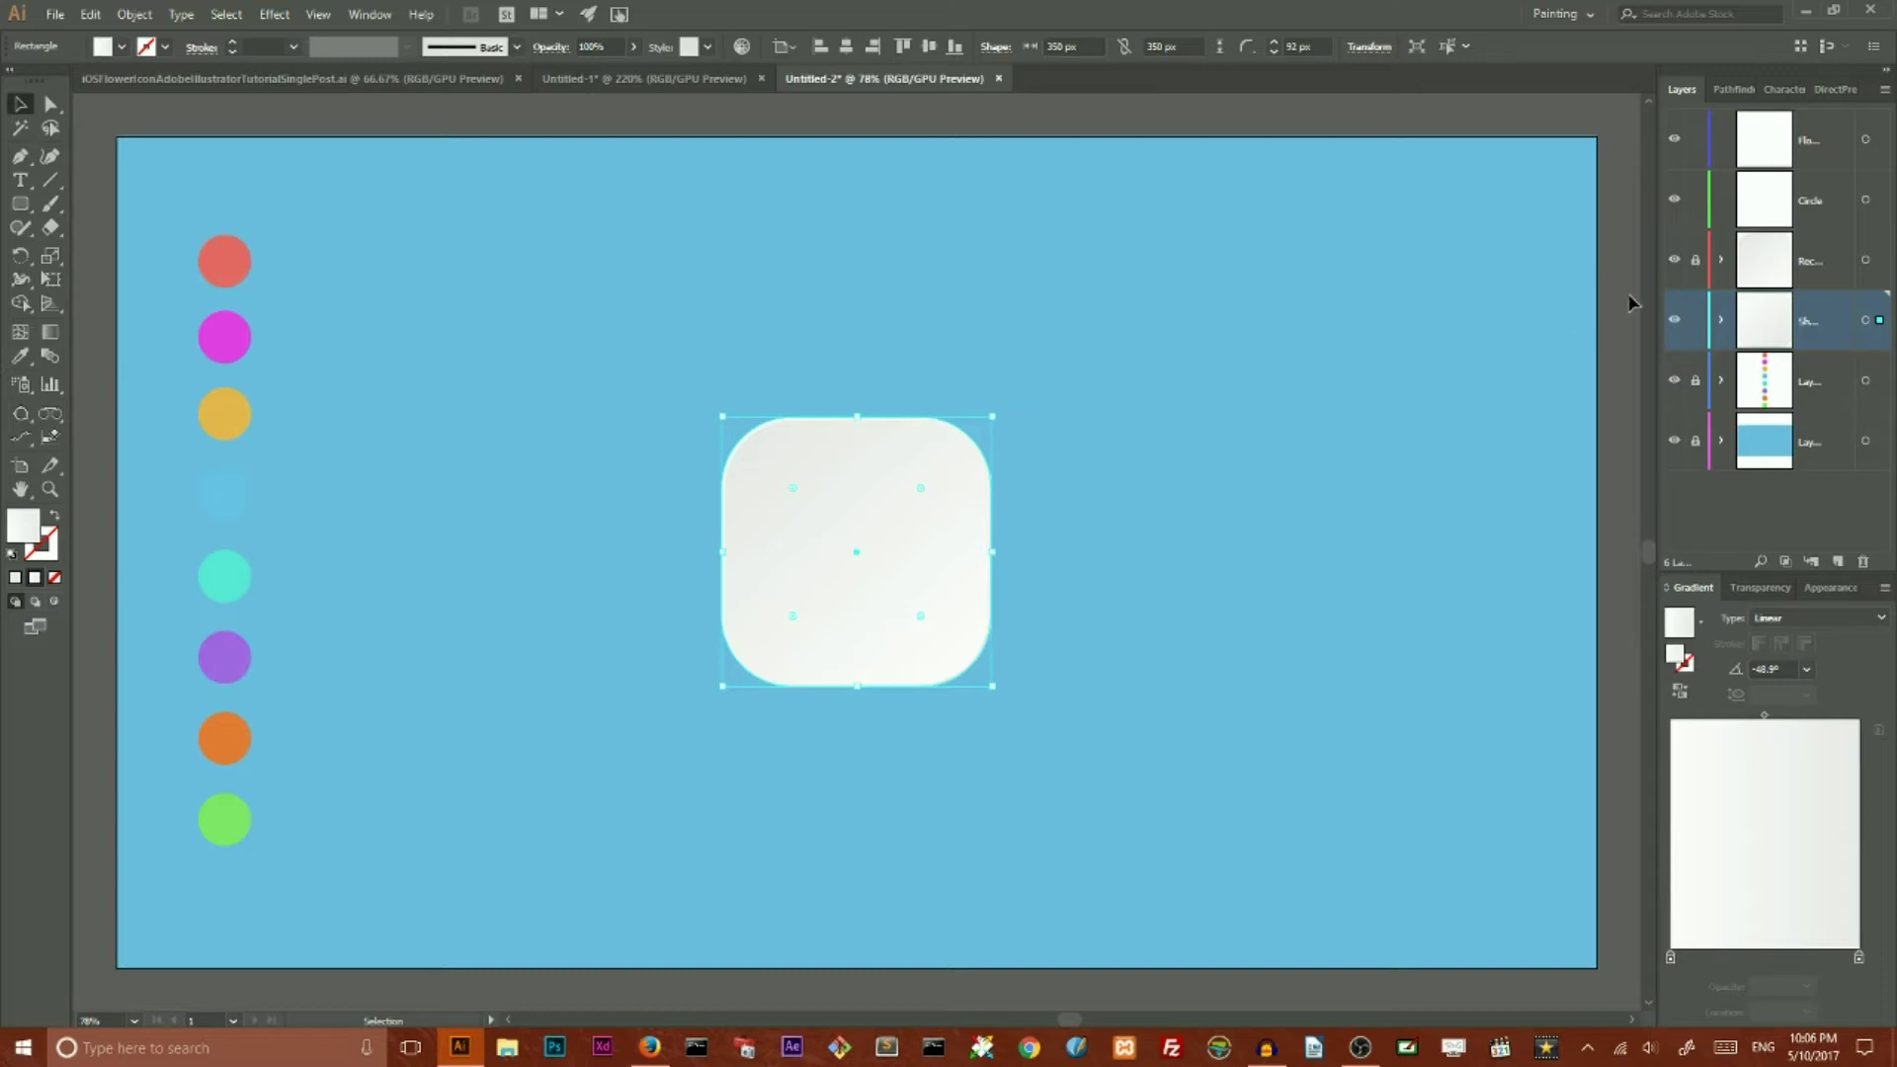
click(1727, 325)
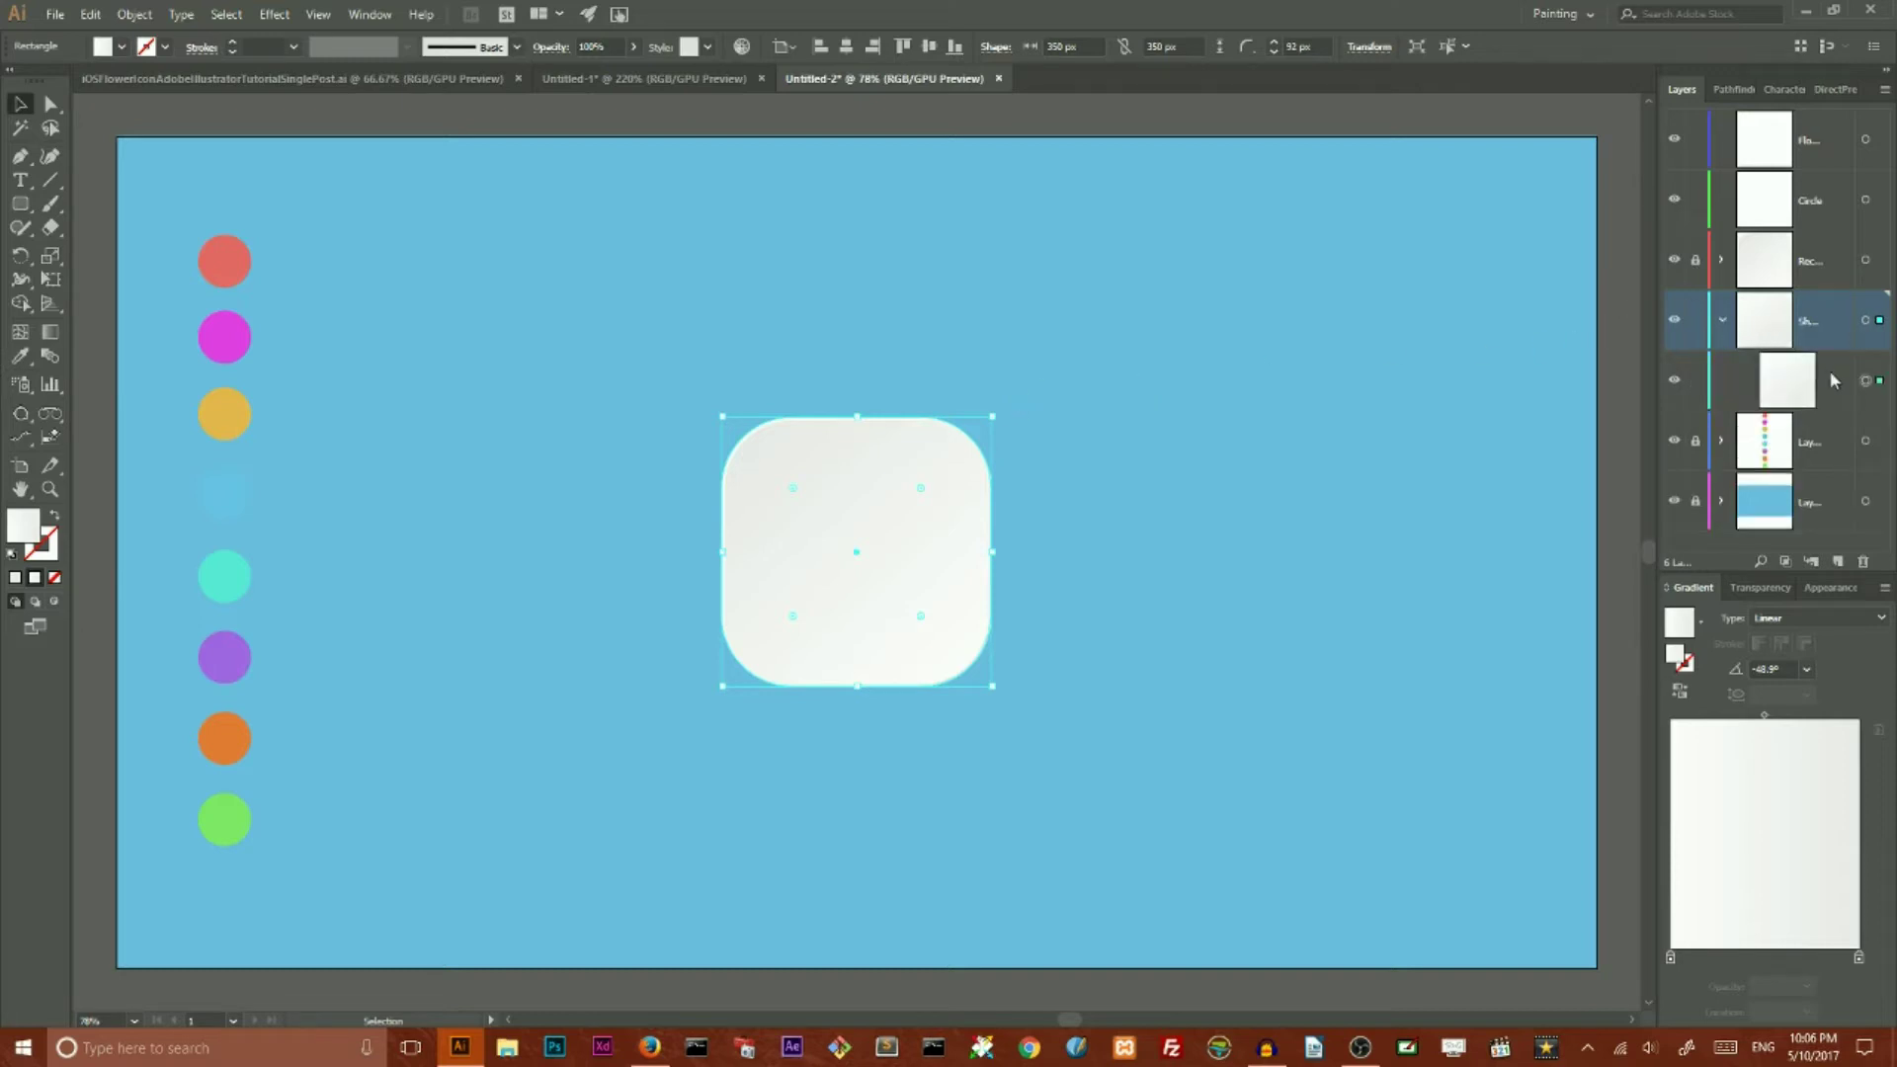
click(1720, 324)
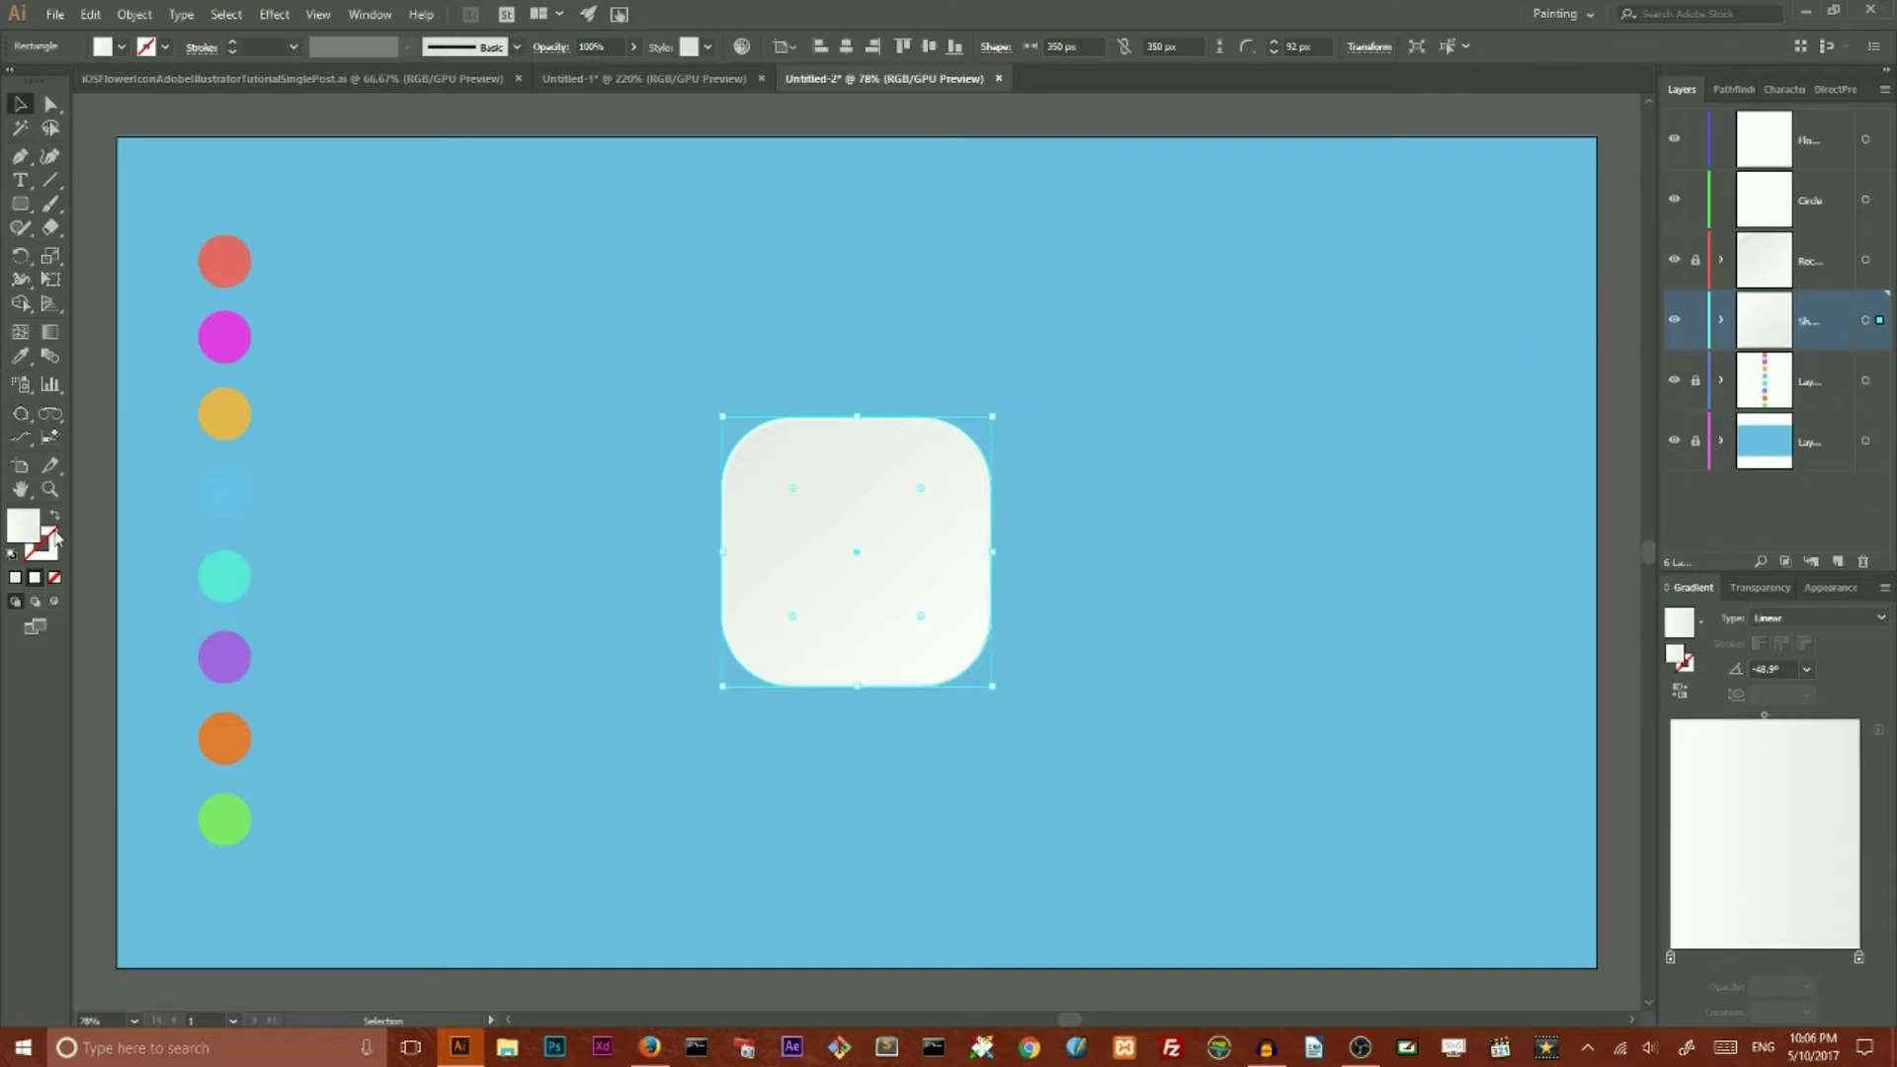
Step: Replace the gradient fill of the Shadow layer's rounded rectangle with solid black
click(14, 579)
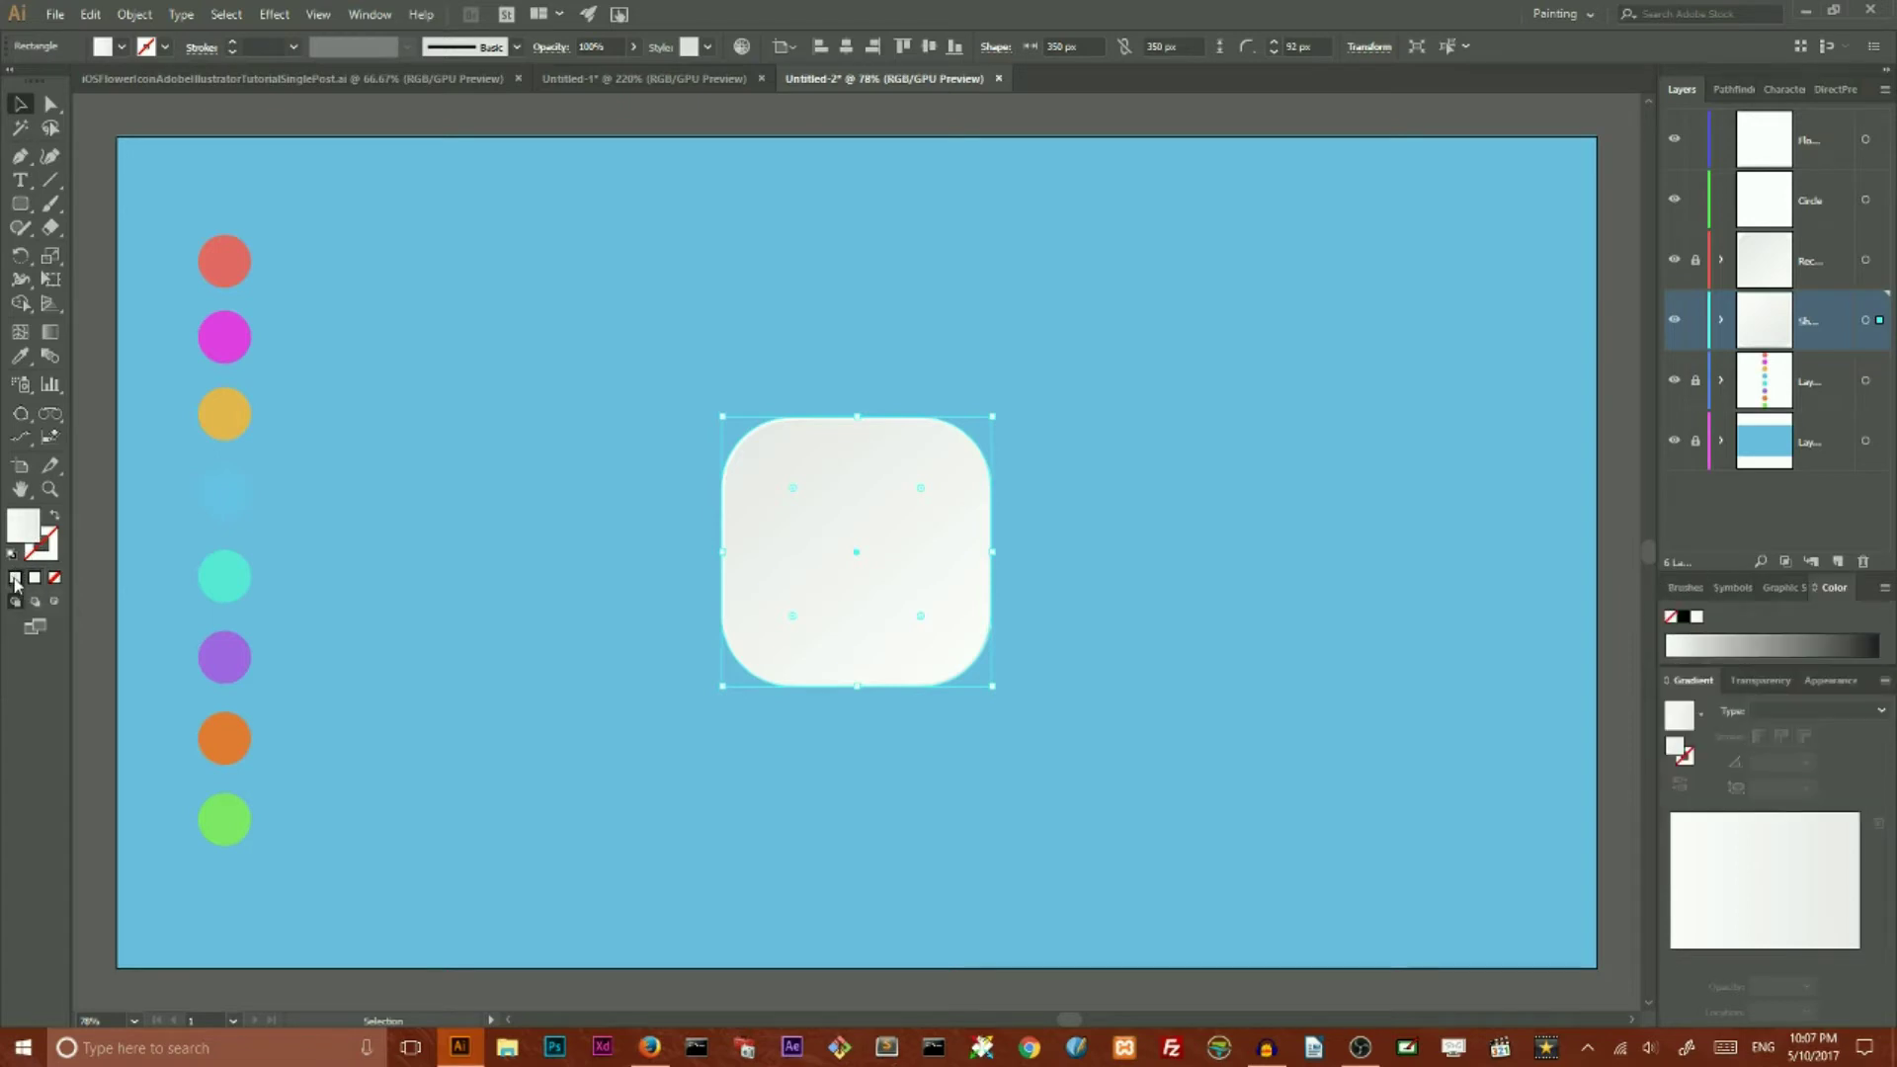
double_click(22, 526)
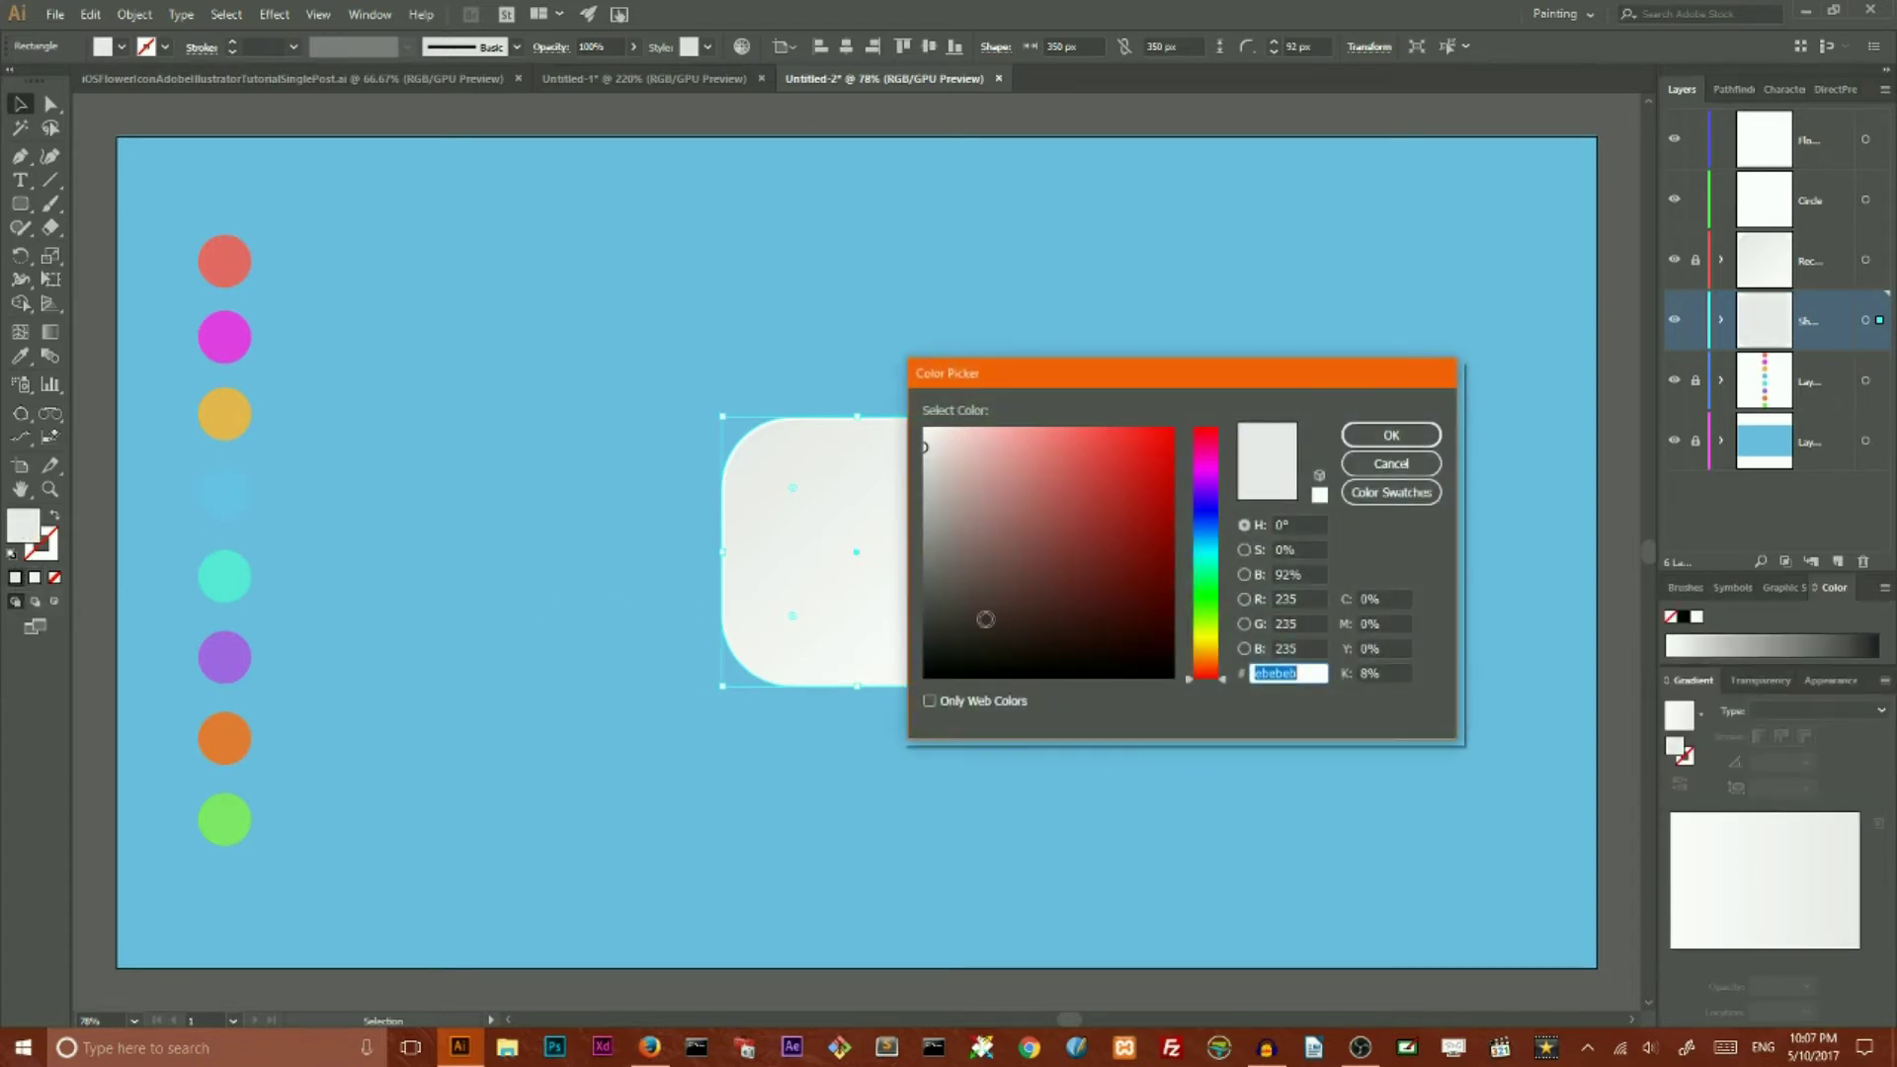
drag(987, 620, 919, 676)
click(1385, 435)
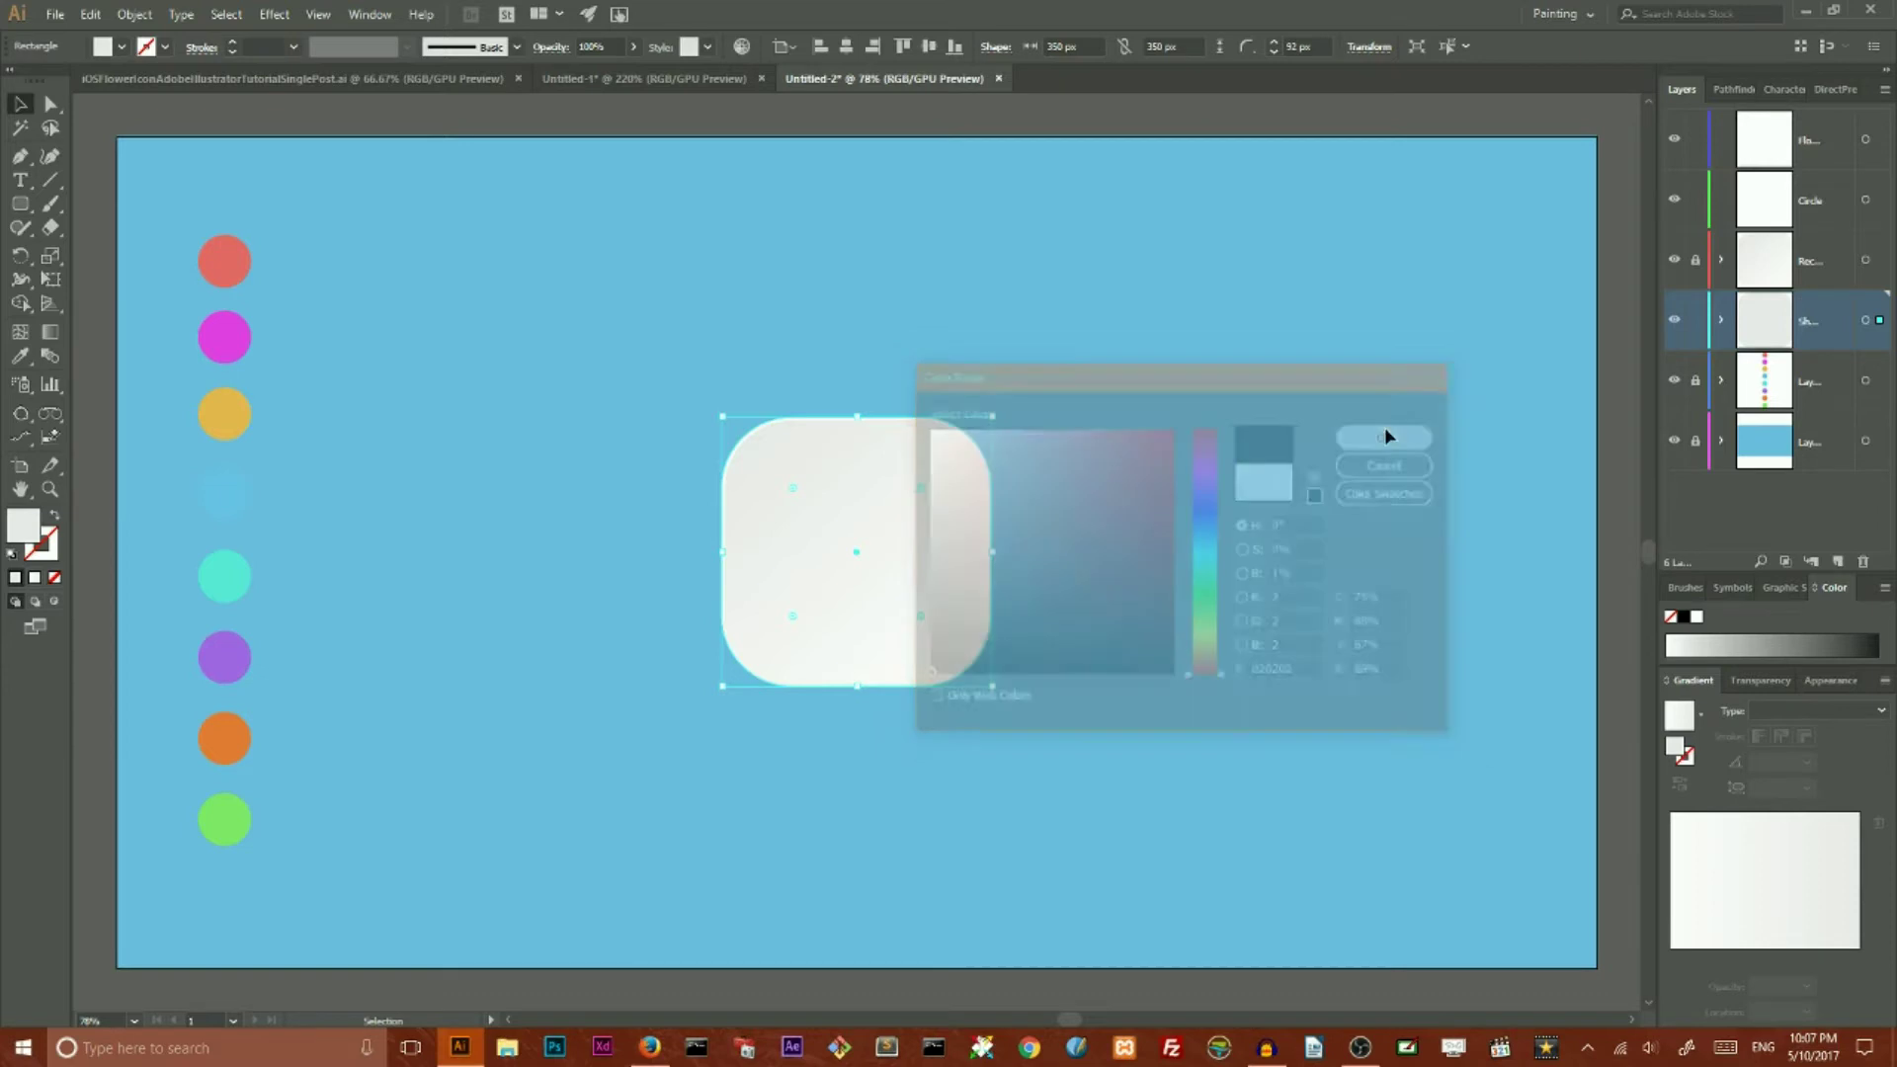
Step: Hide the original rounded-rectangle layer and duplicate the black shape in place within the Shadow layer
click(1721, 321)
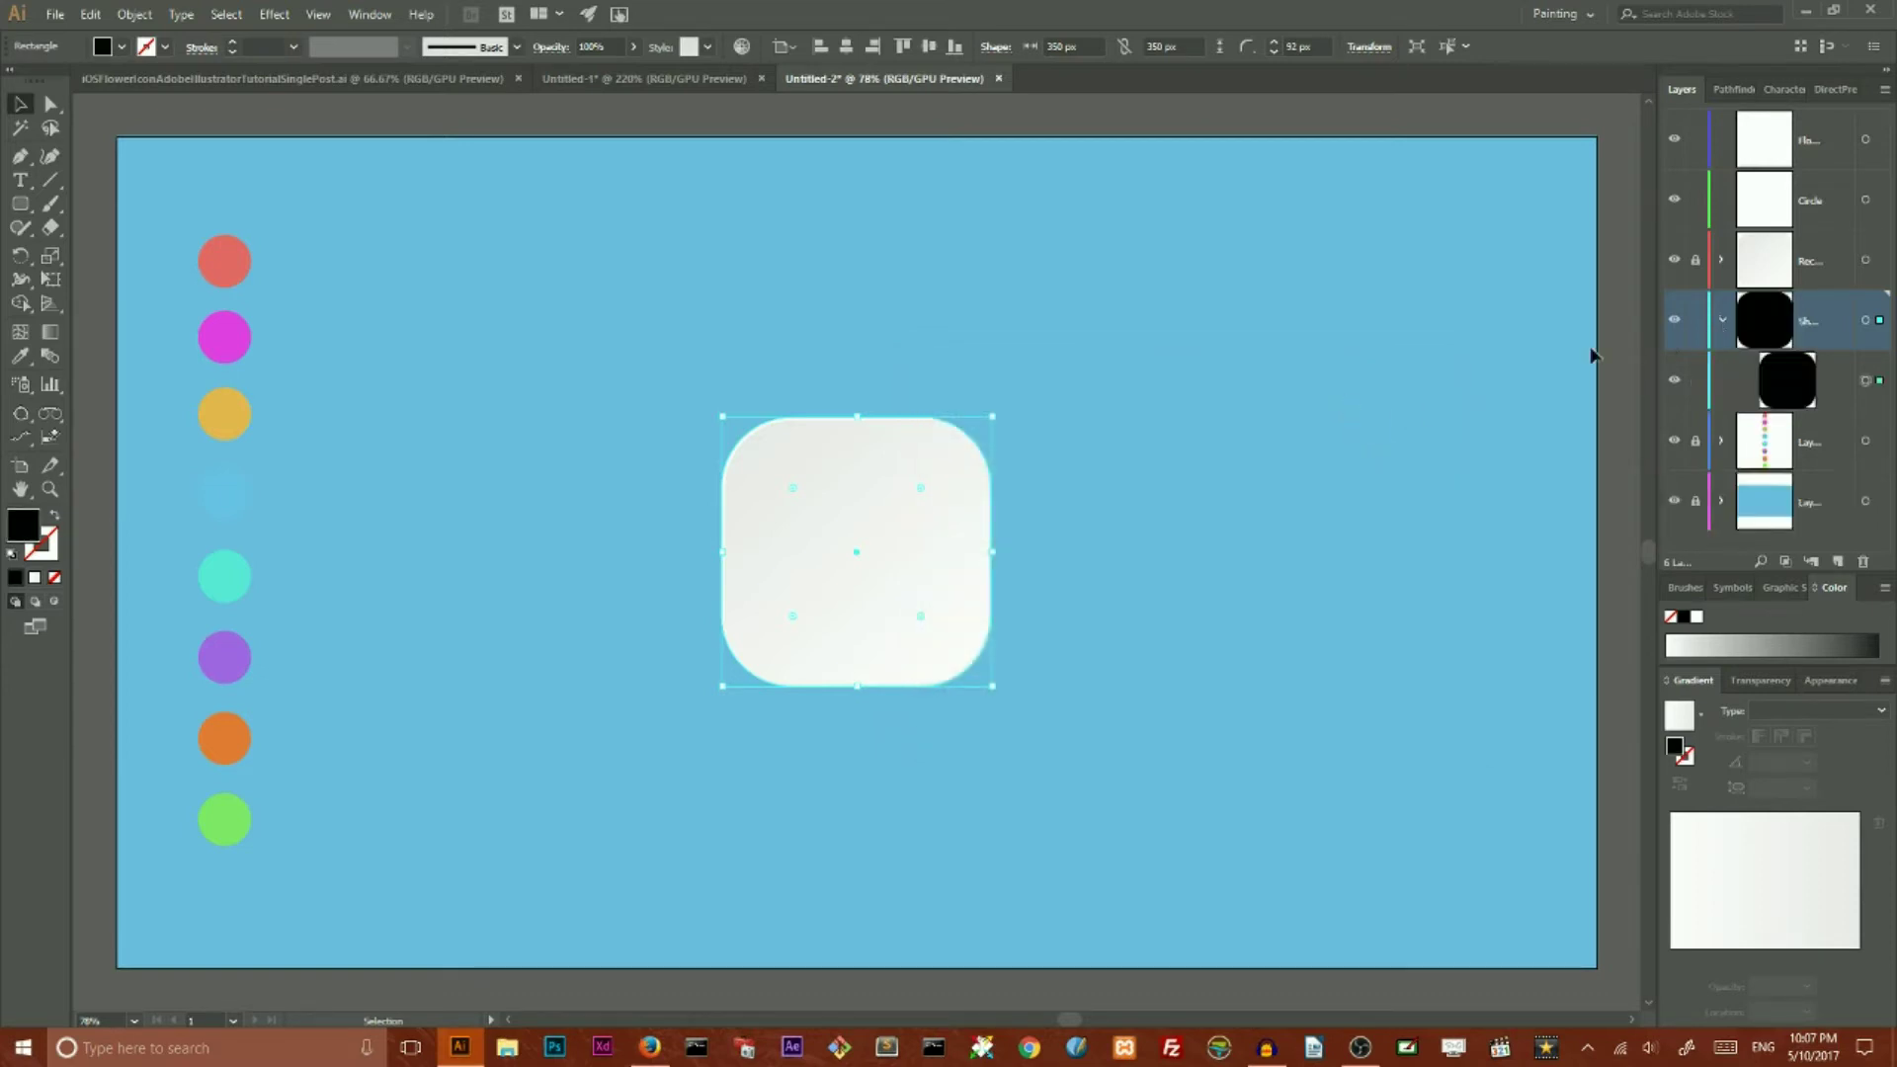
click(1674, 261)
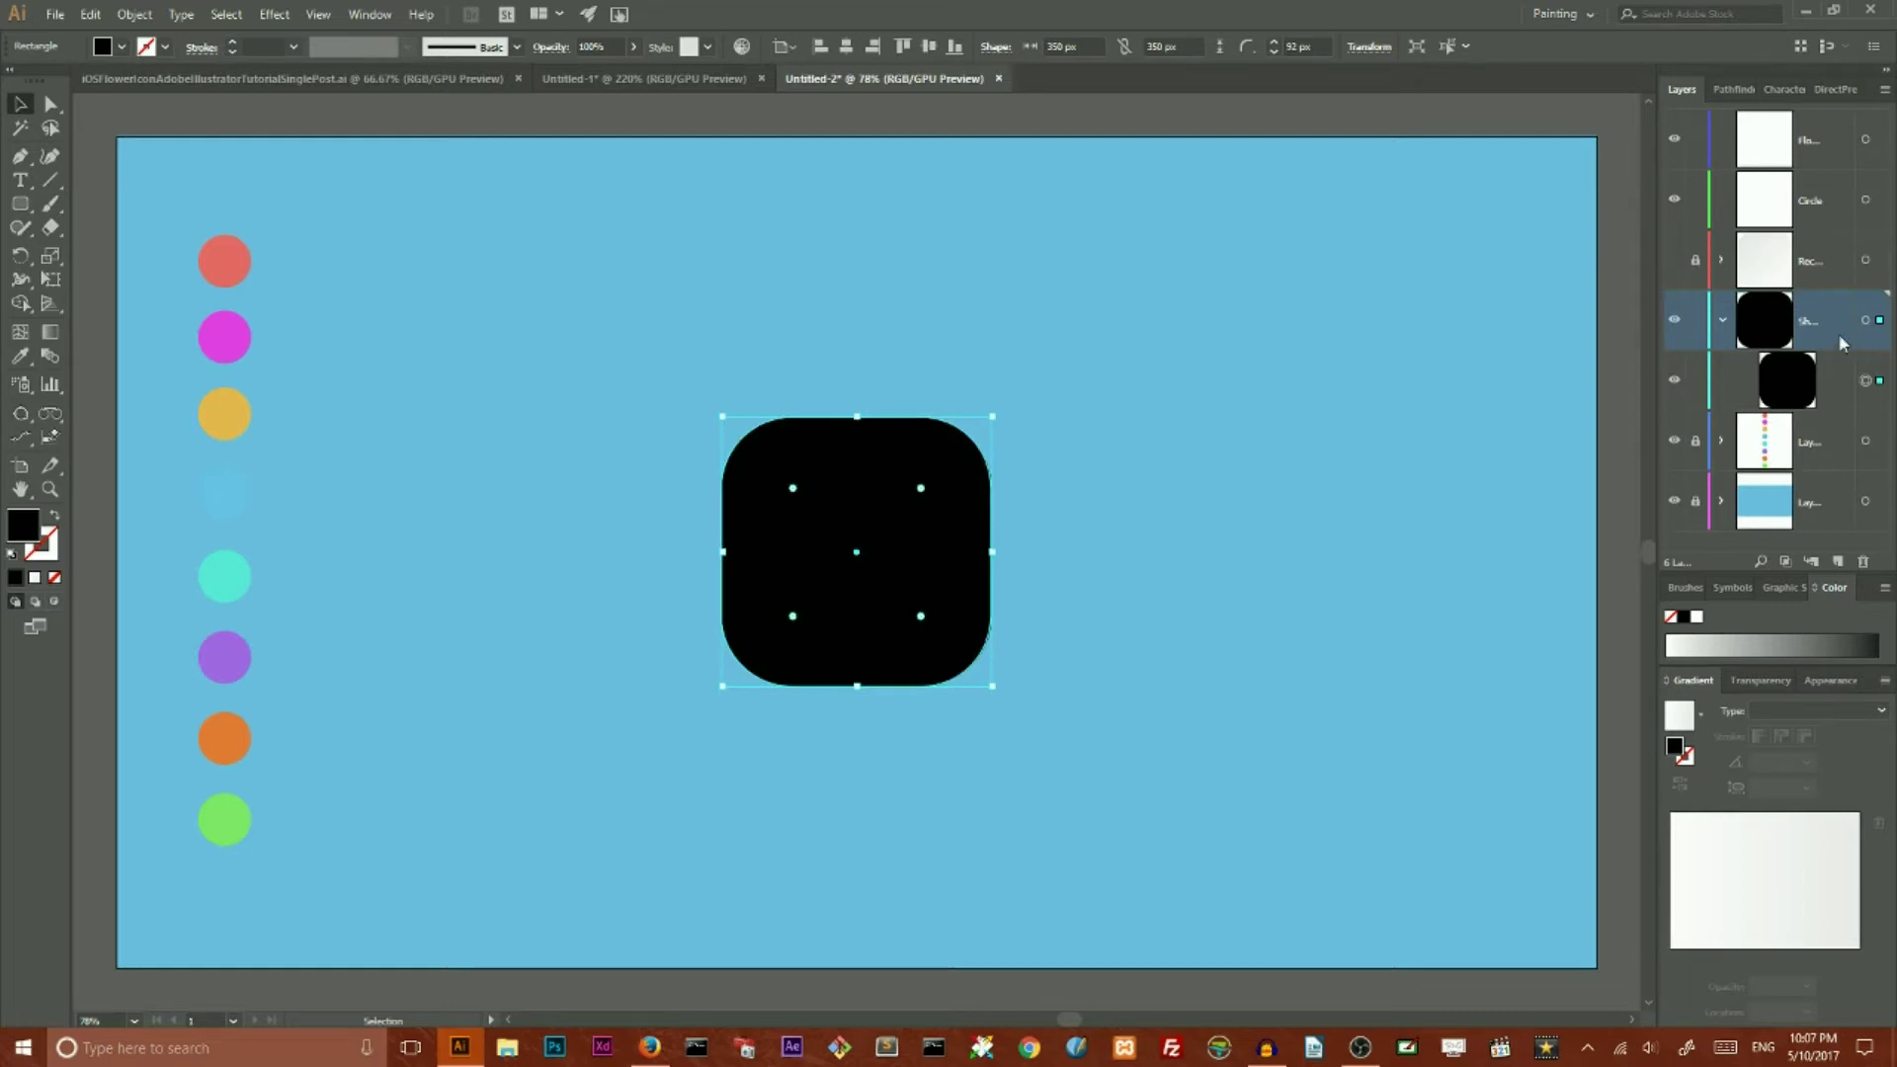
key(a)
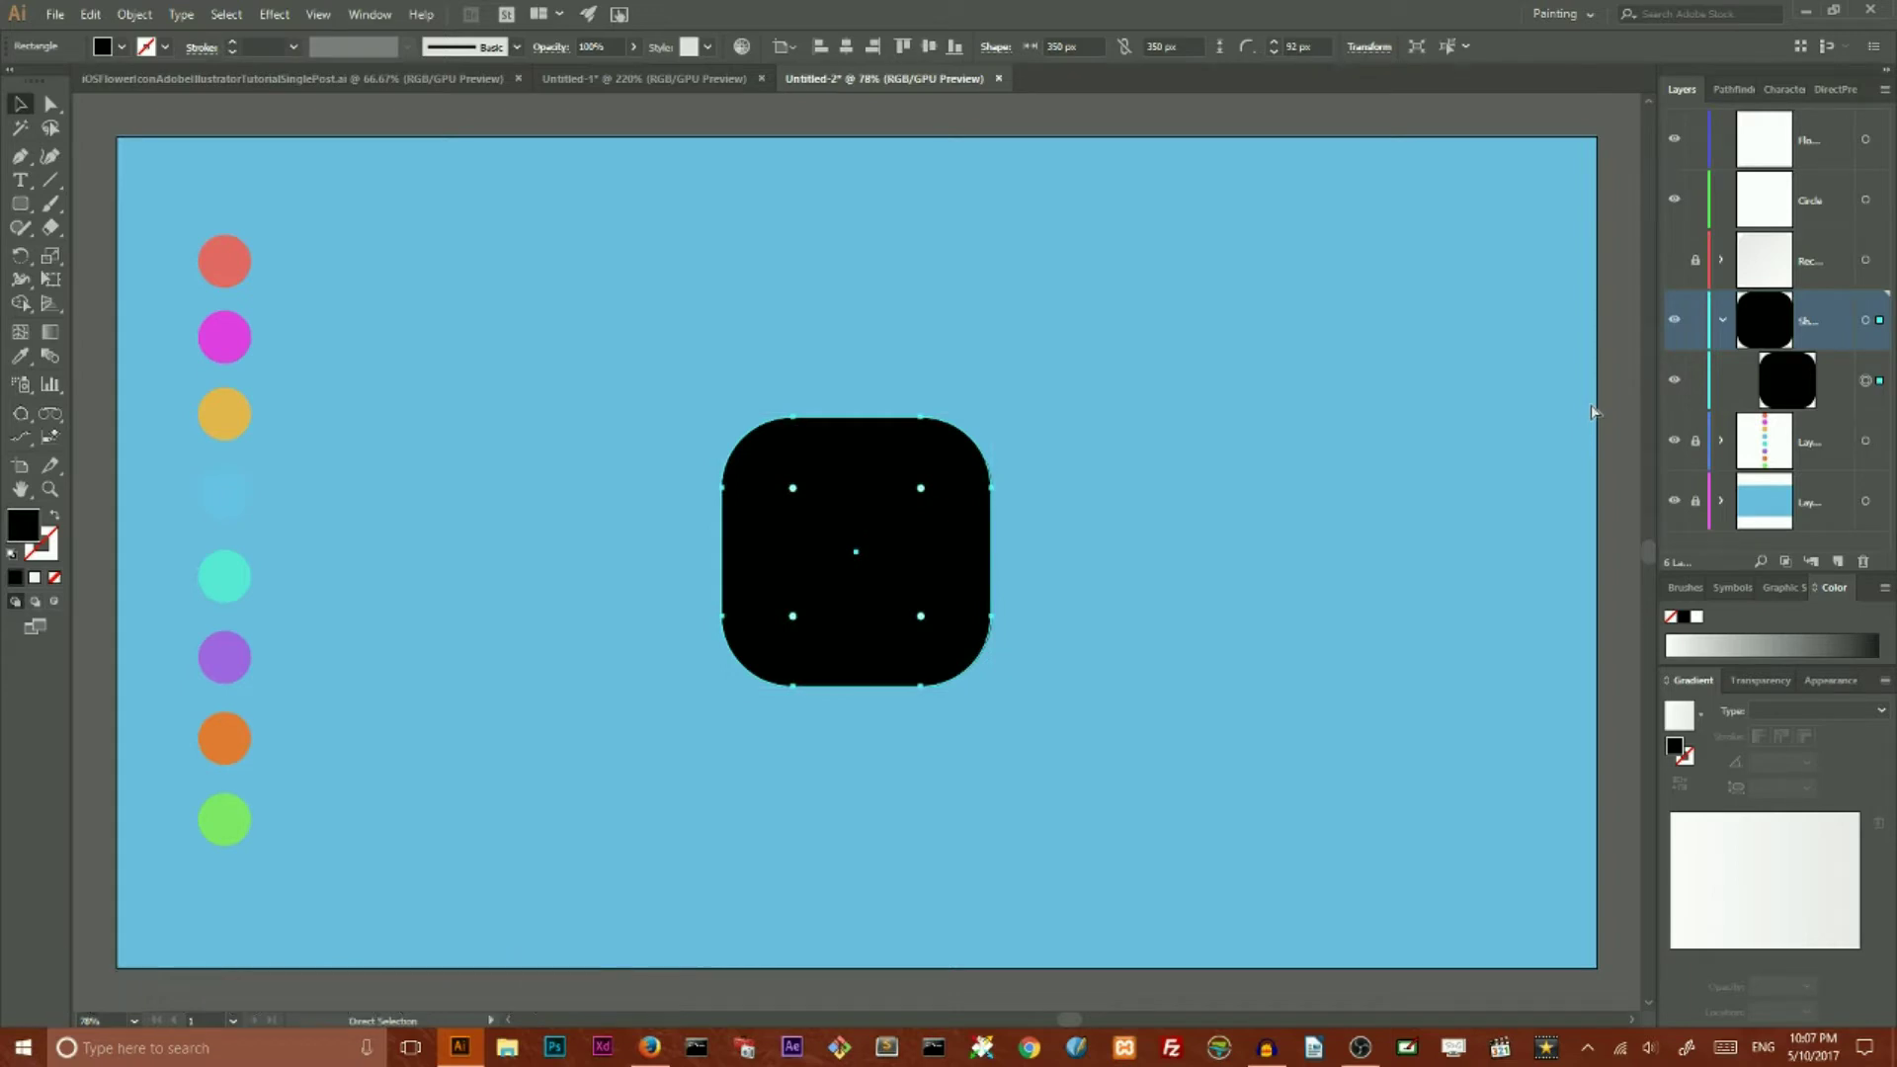
key(ctrl+f)
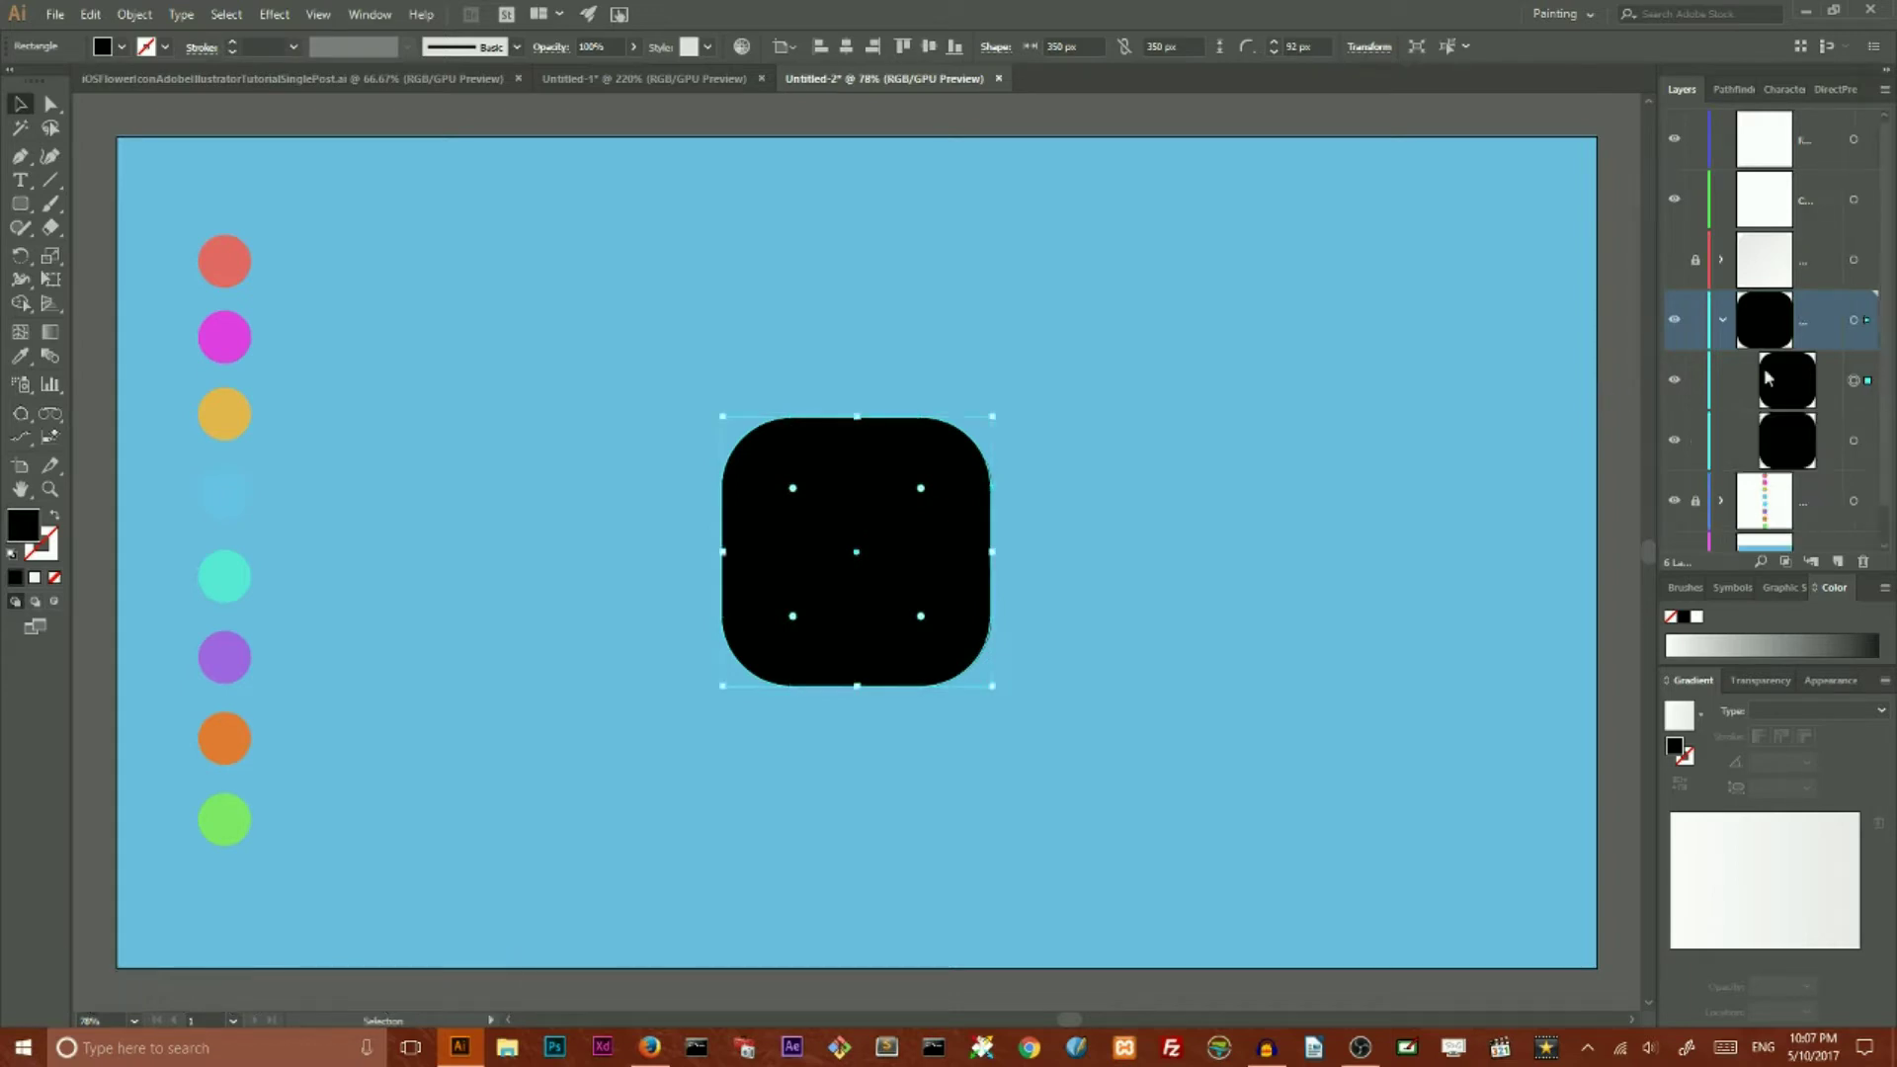
Step: Set the opacity of the lower black rounded rectangle in the Shadow layer to 0%
click(1855, 442)
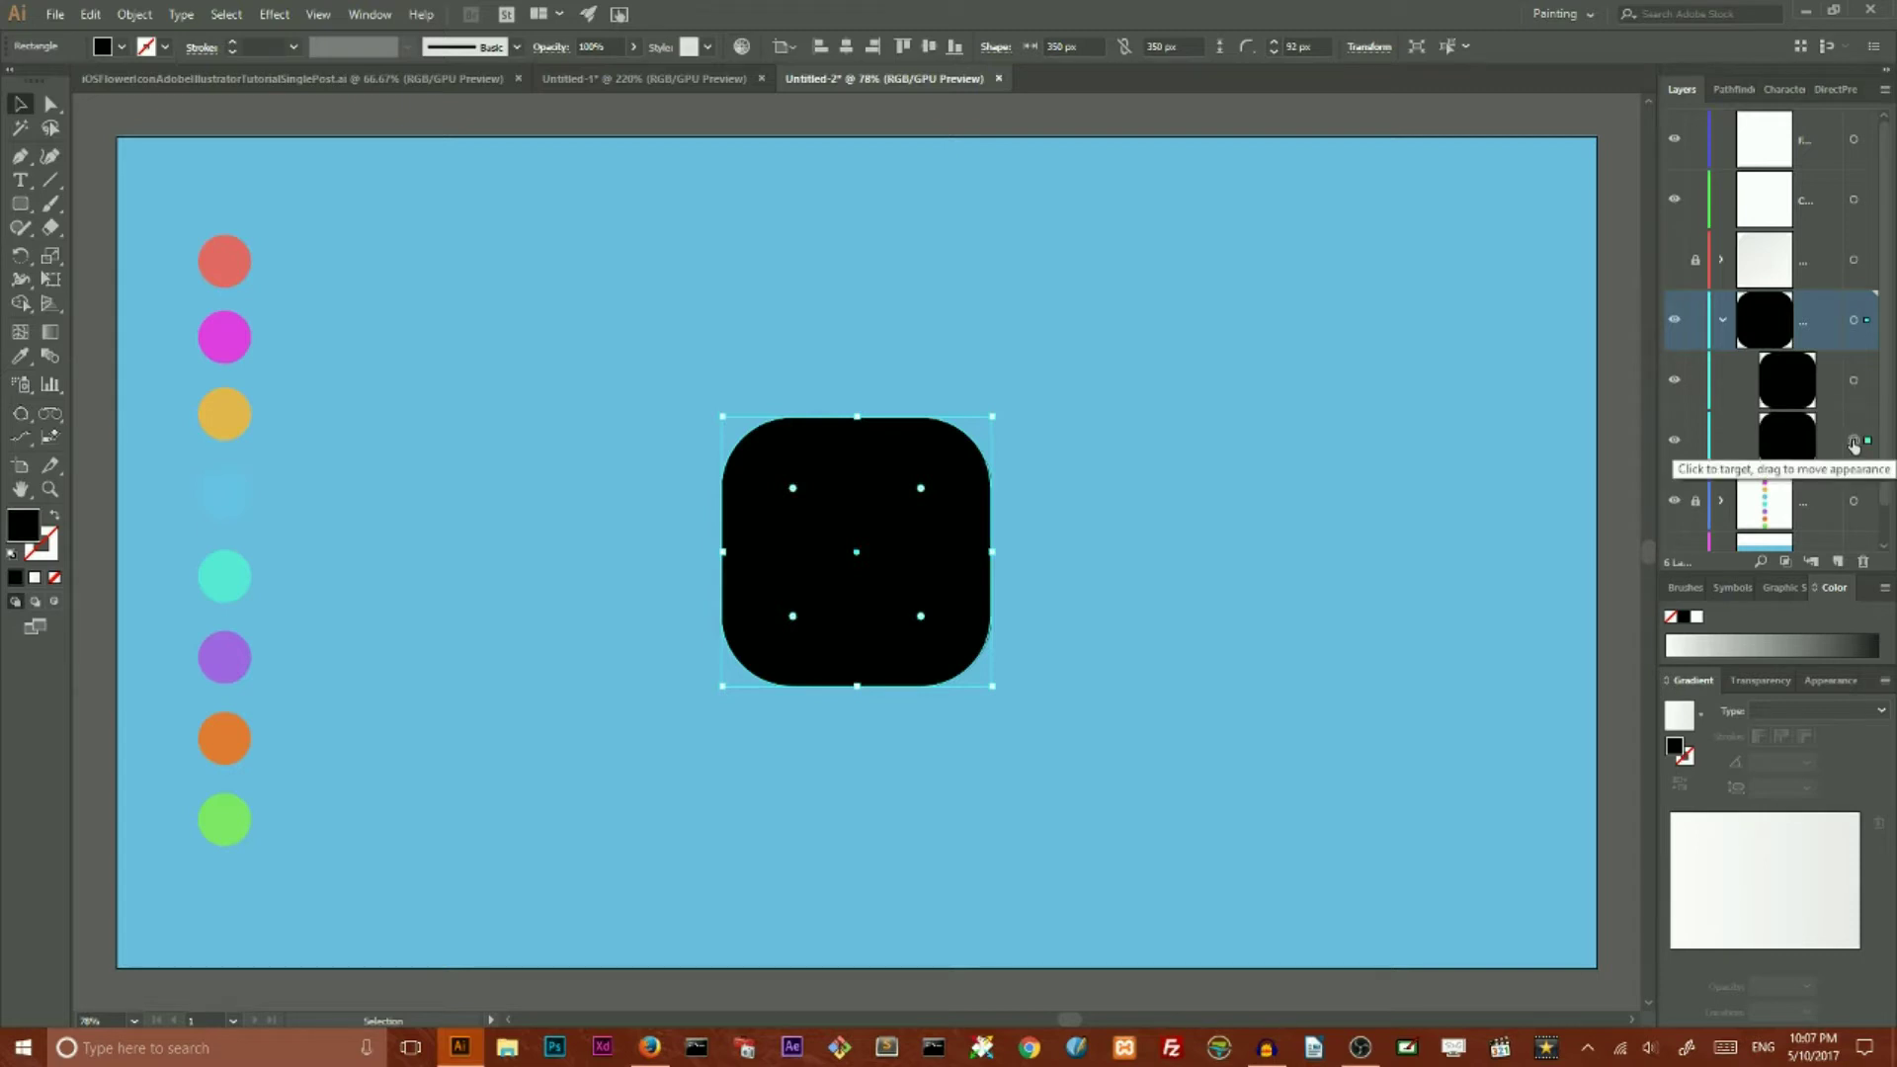
click(1761, 682)
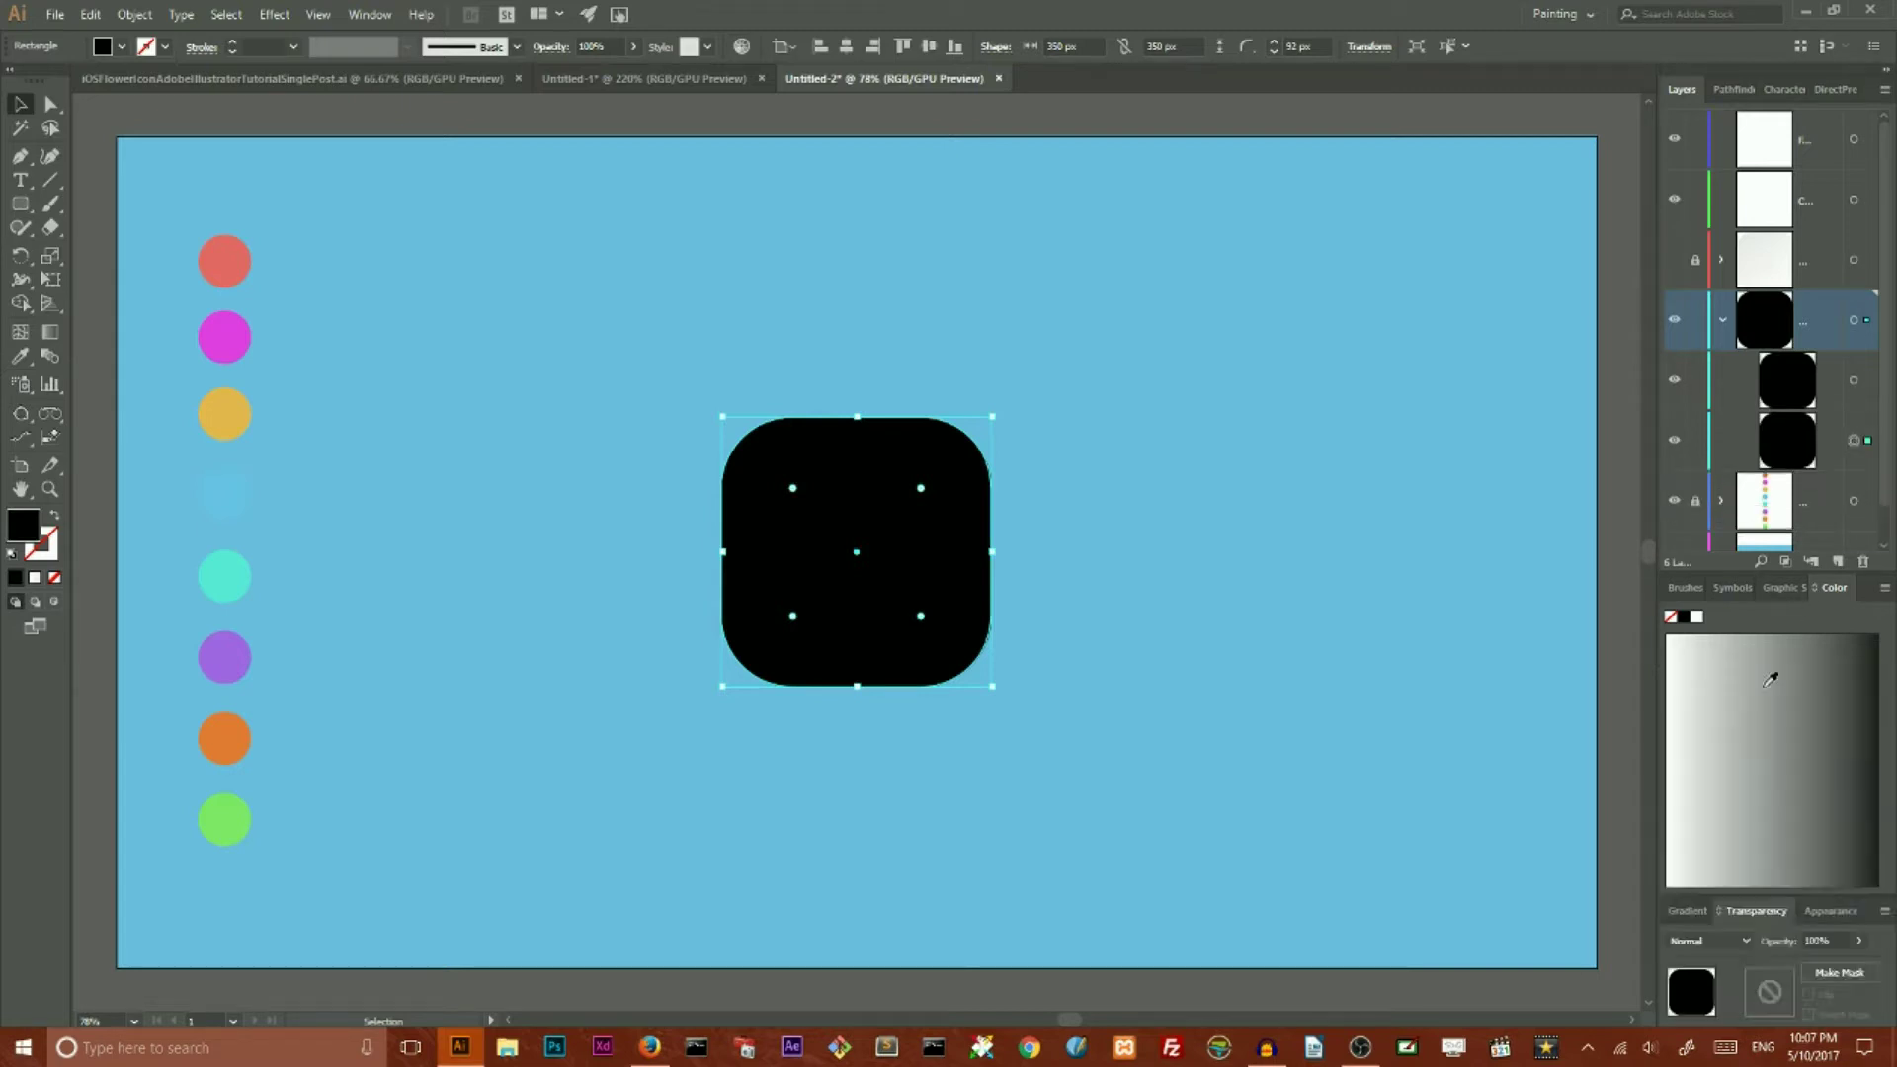
click(380, 24)
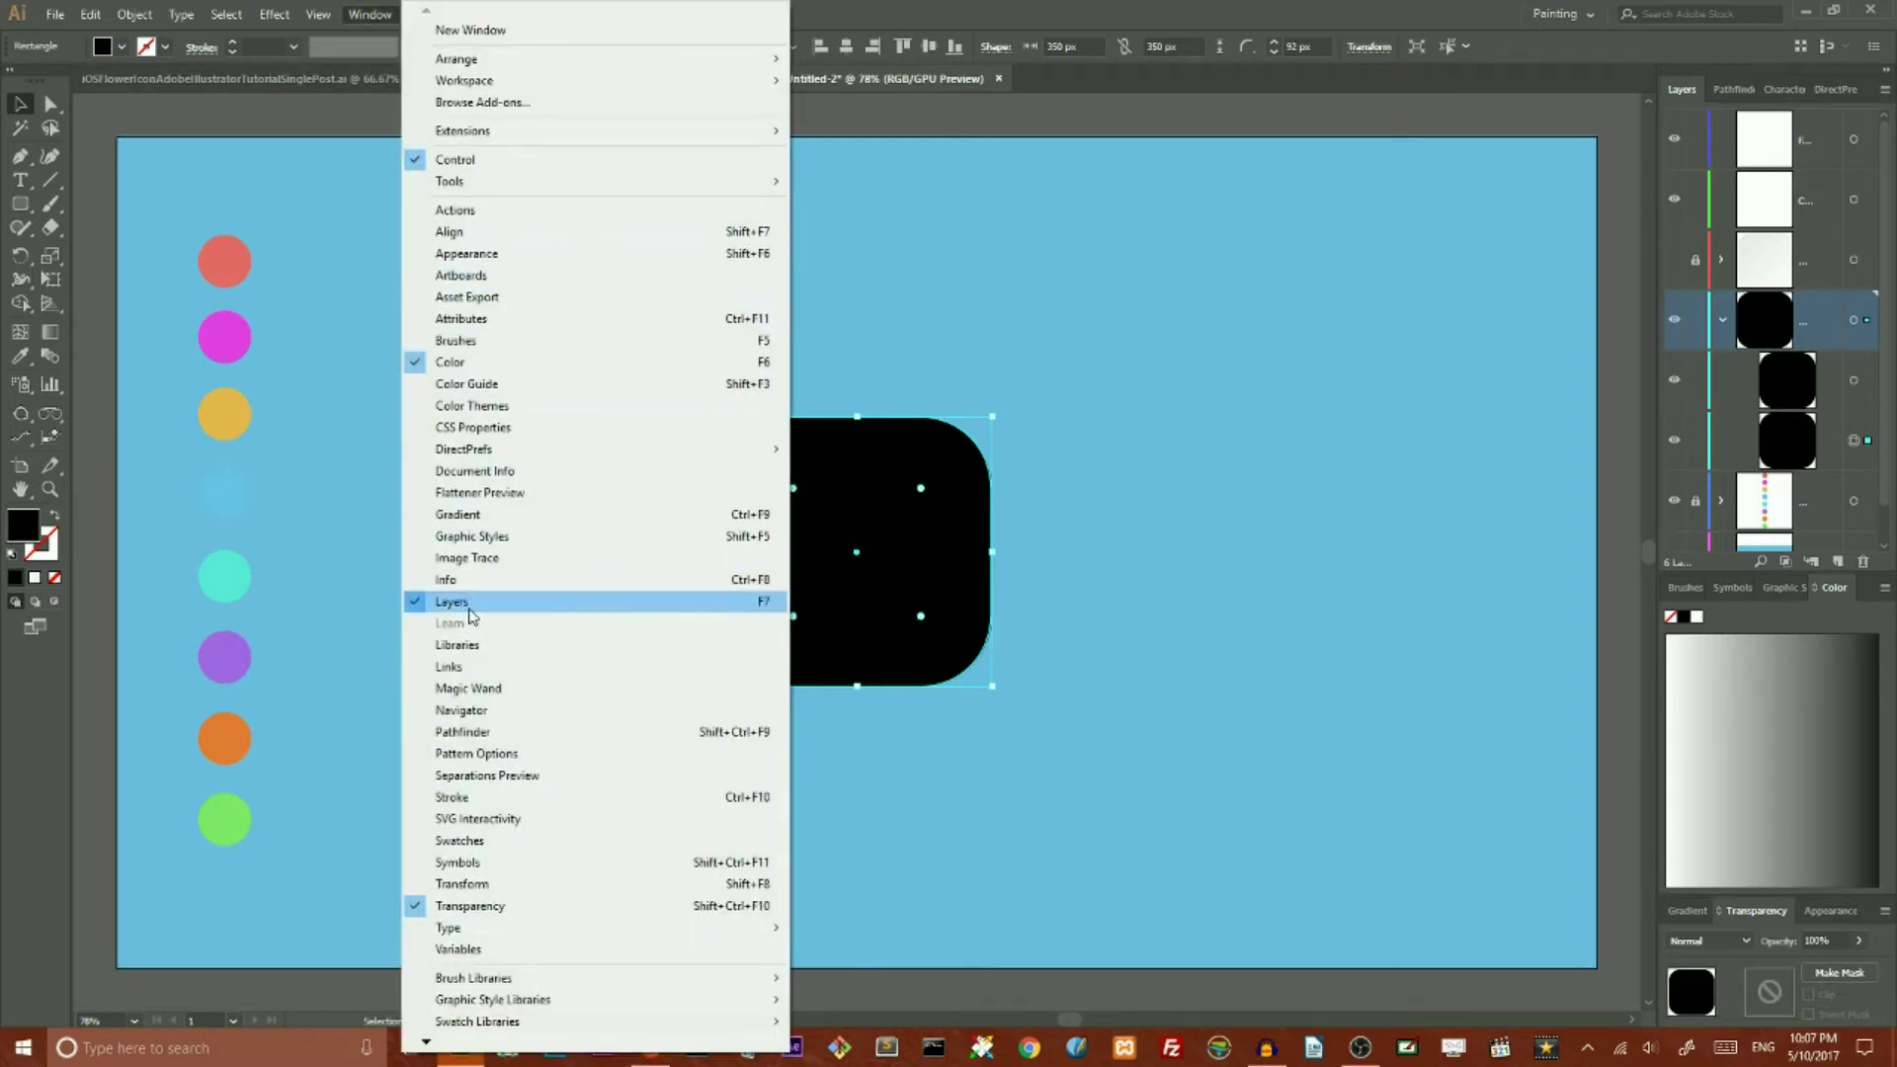
click(1860, 941)
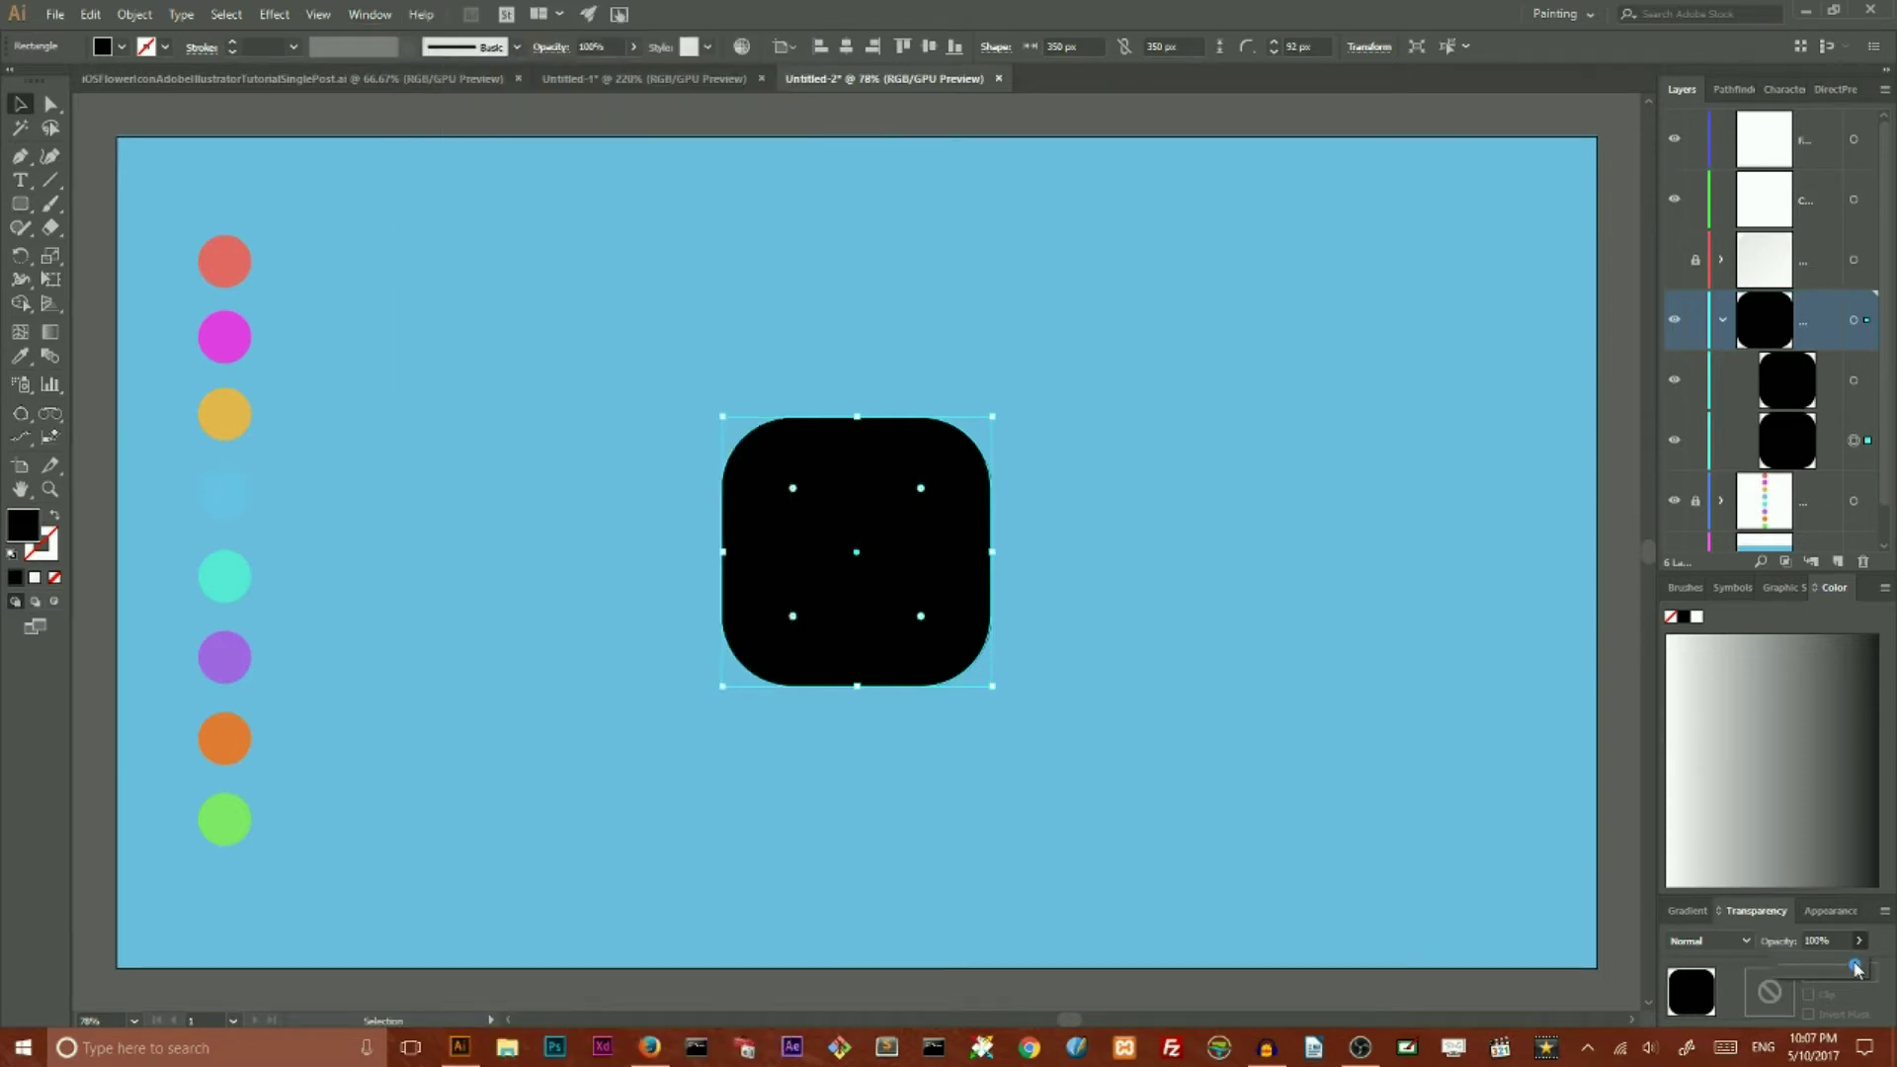
drag(1856, 967, 1759, 972)
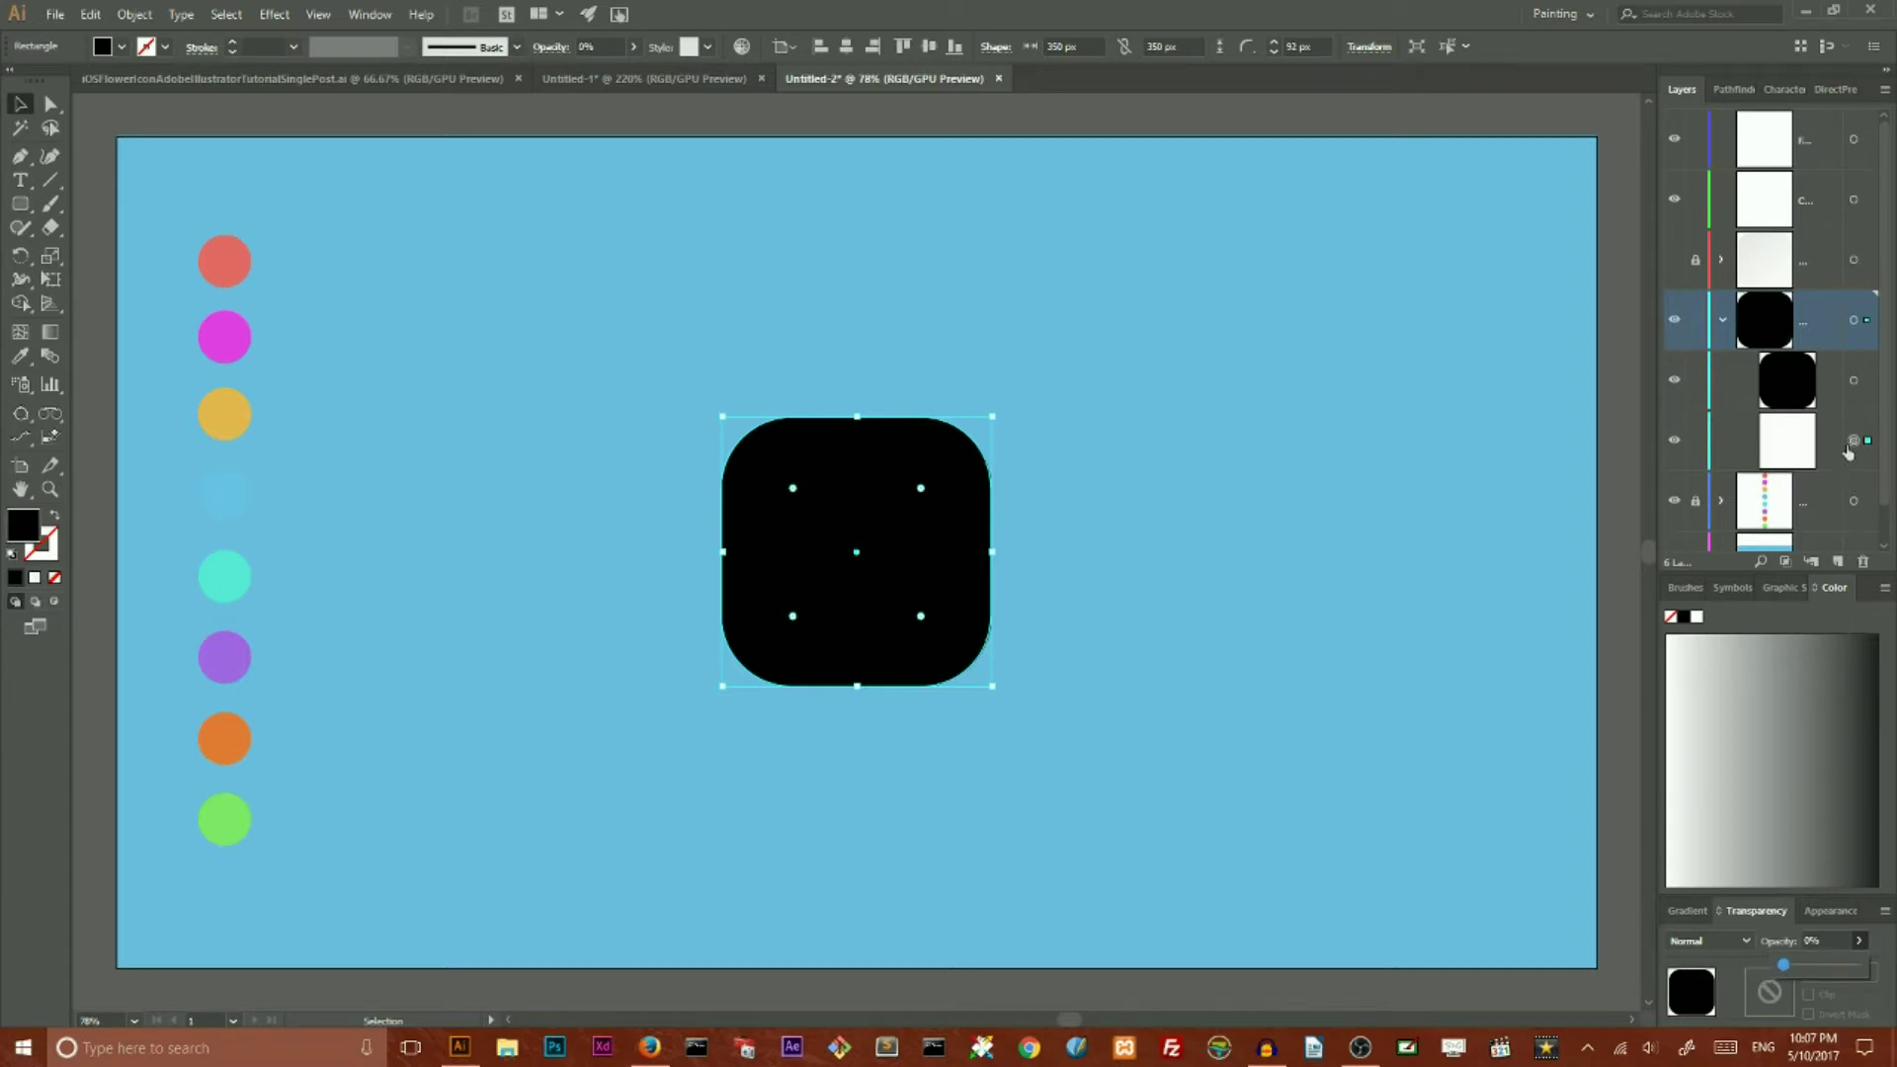
Step: Select both black rounded rectangles in the Shadow layer and set the blend spacing to a specified distance of 0.2 px
click(1854, 382)
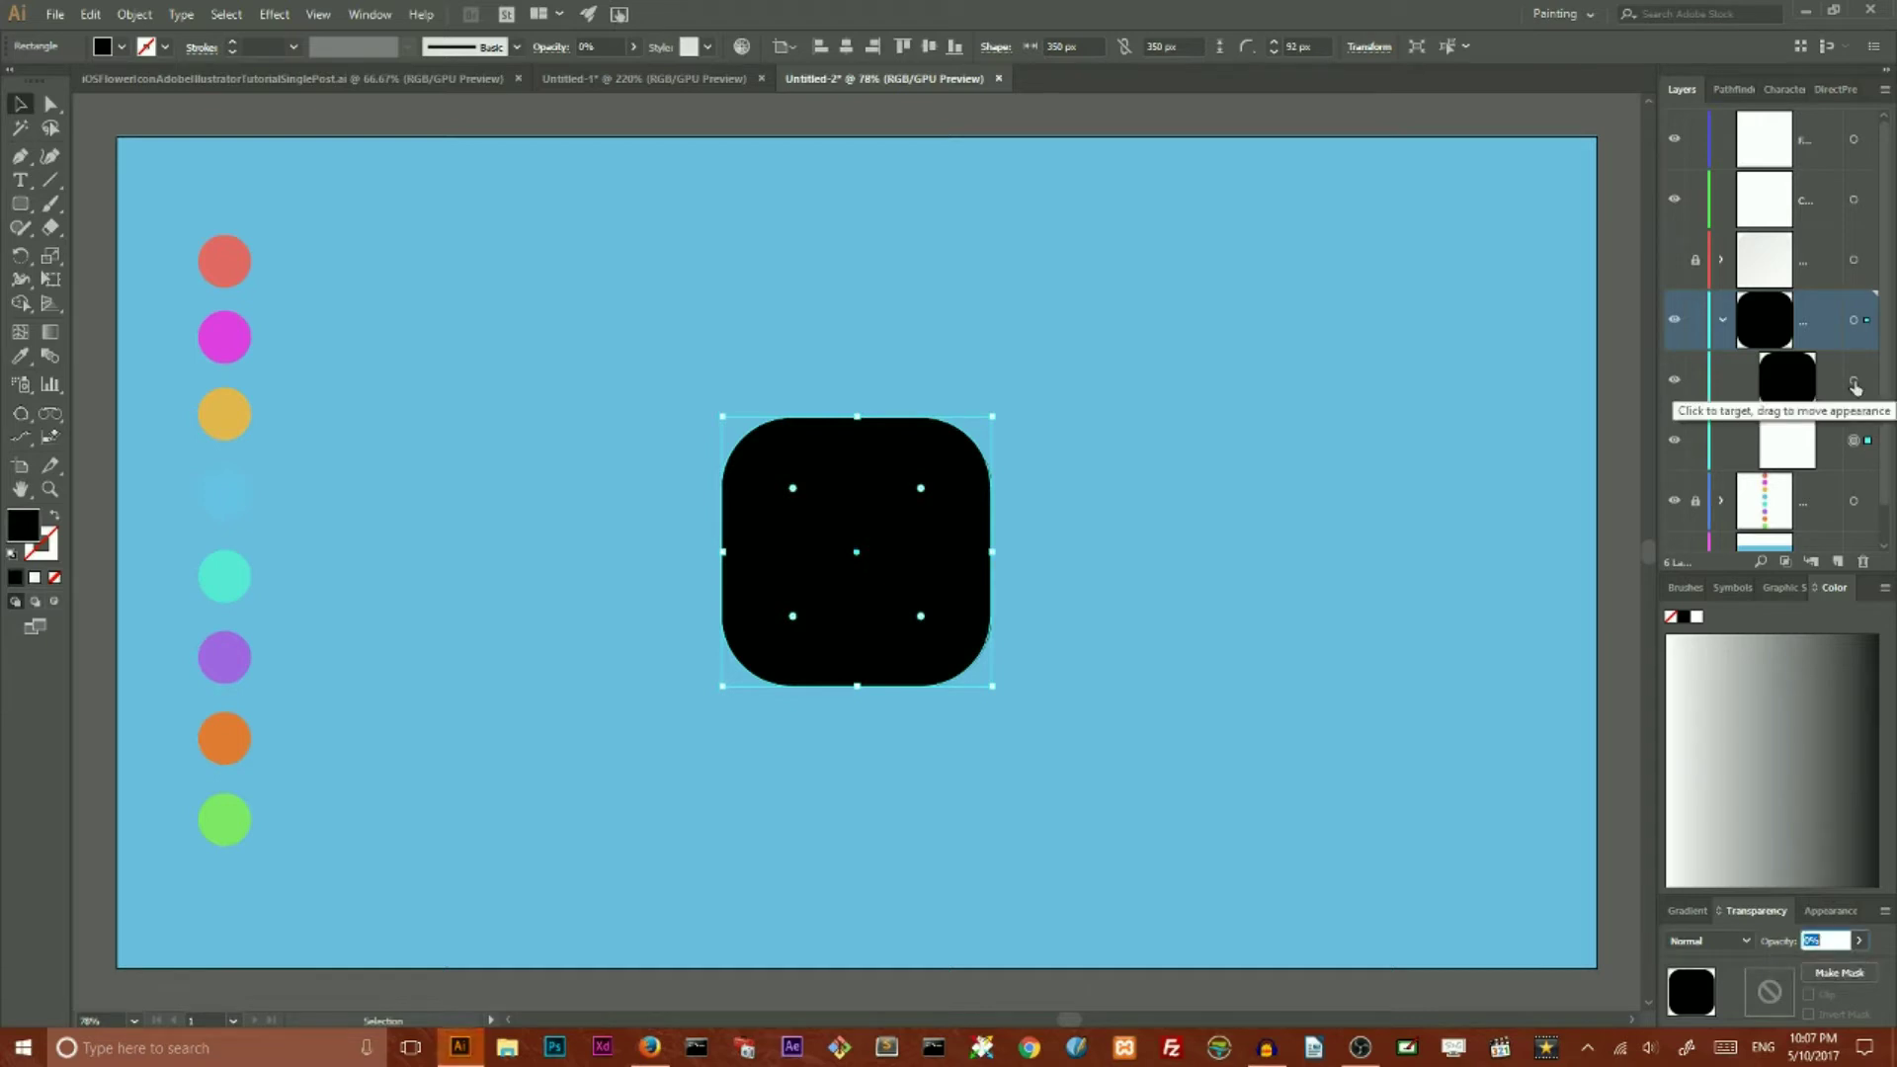
click(1856, 382)
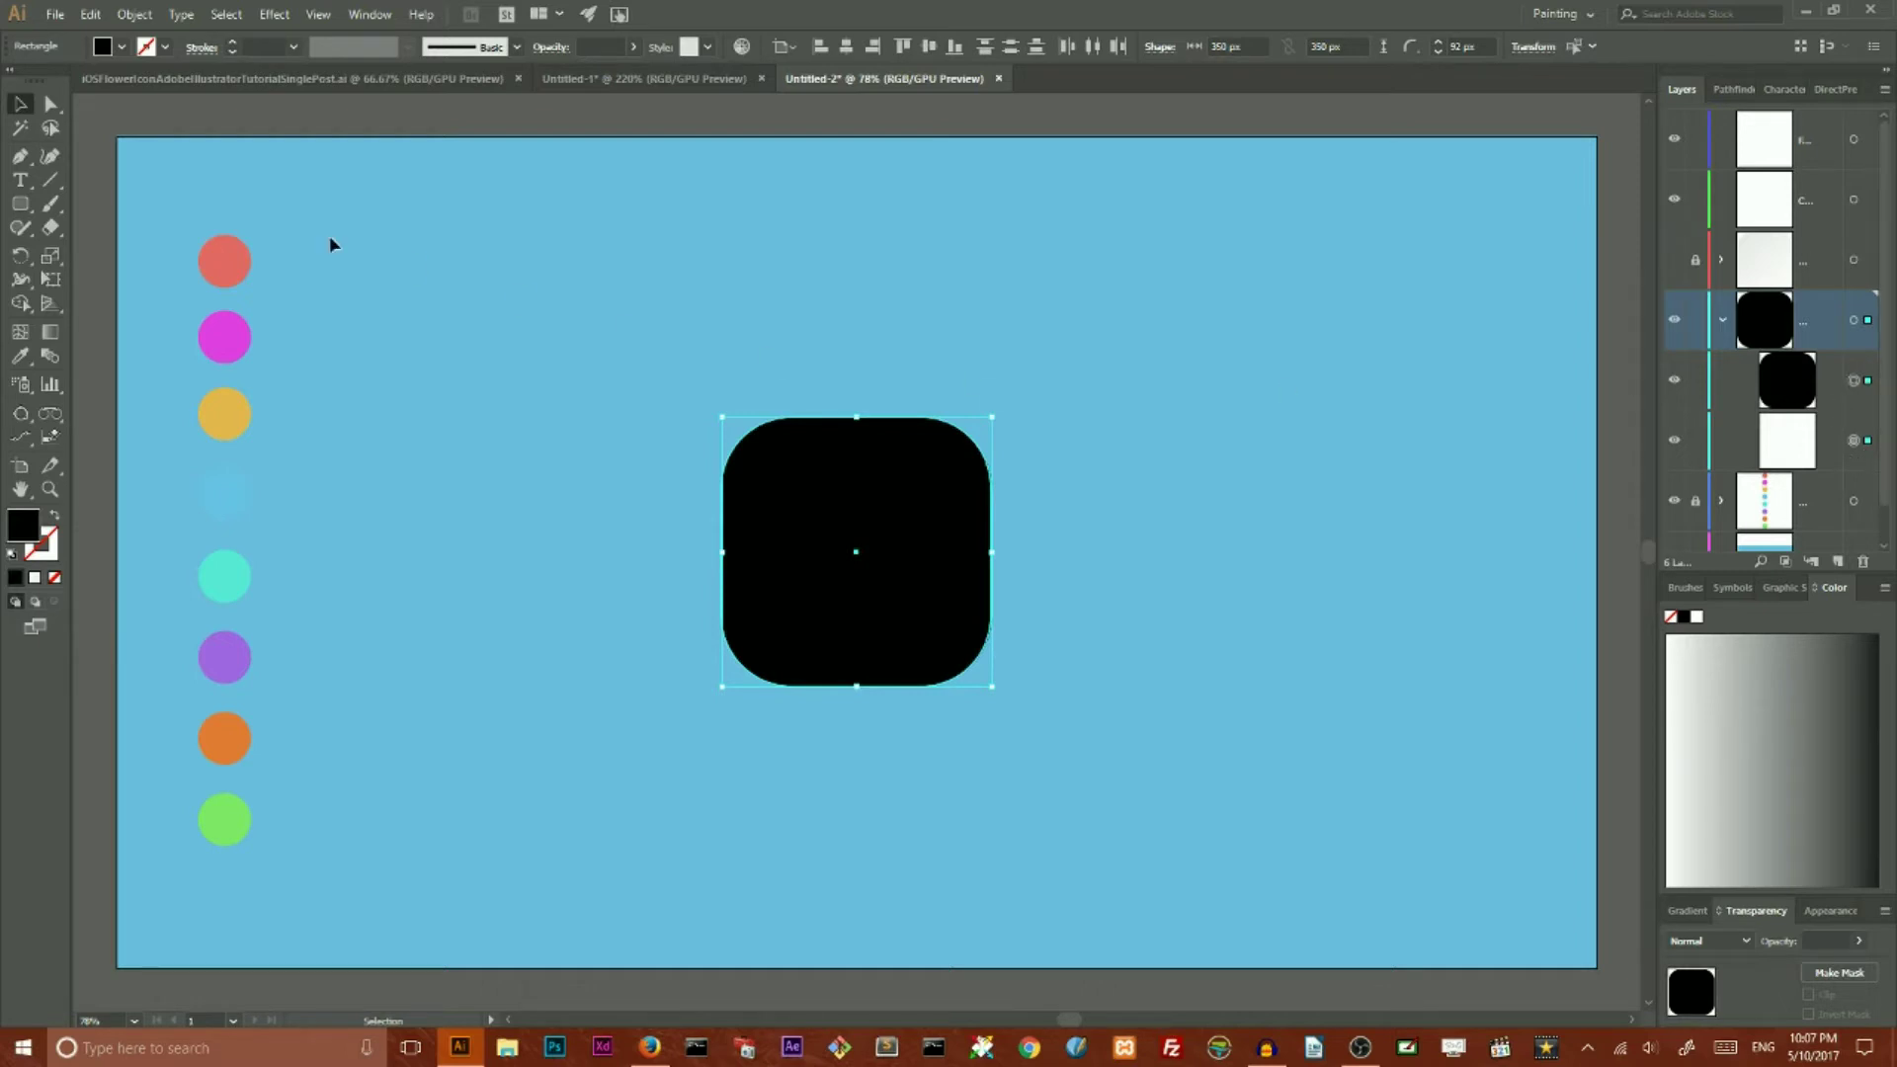
click(135, 15)
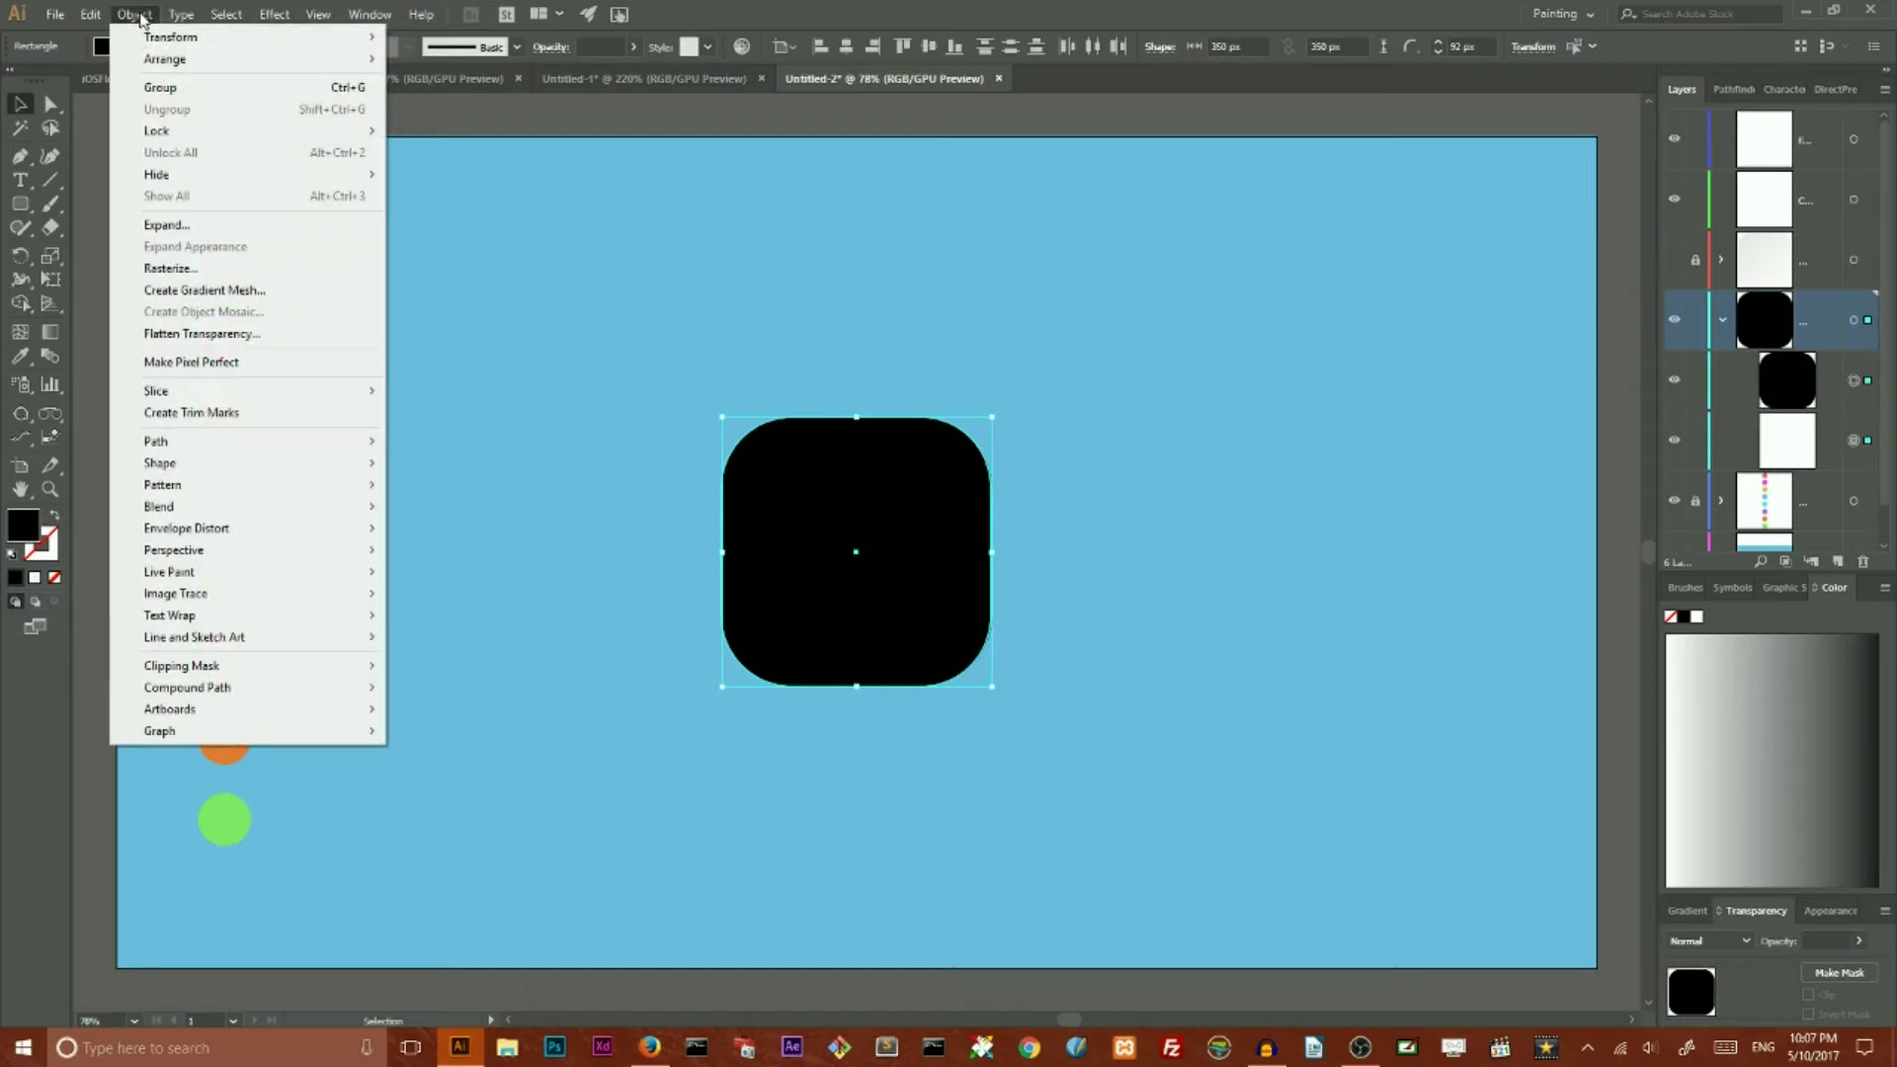
mouse_move(166, 510)
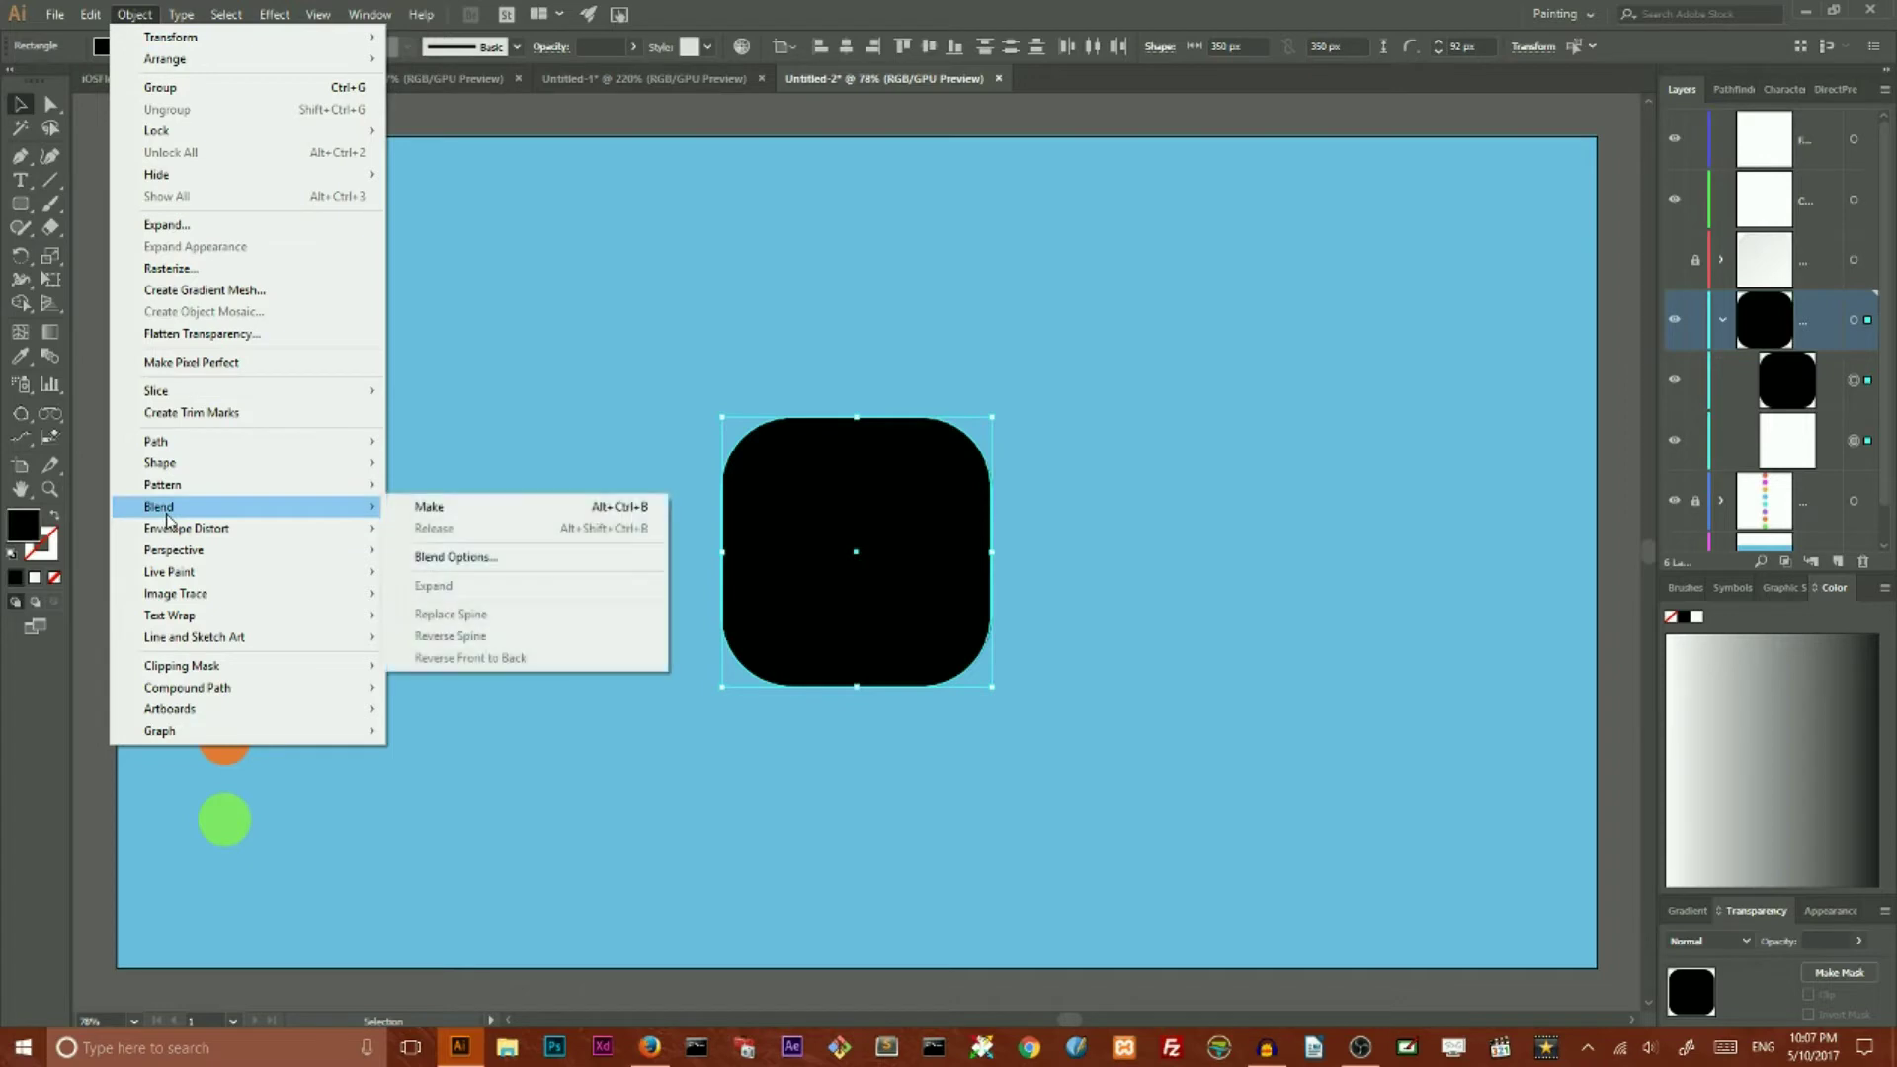
click(435, 556)
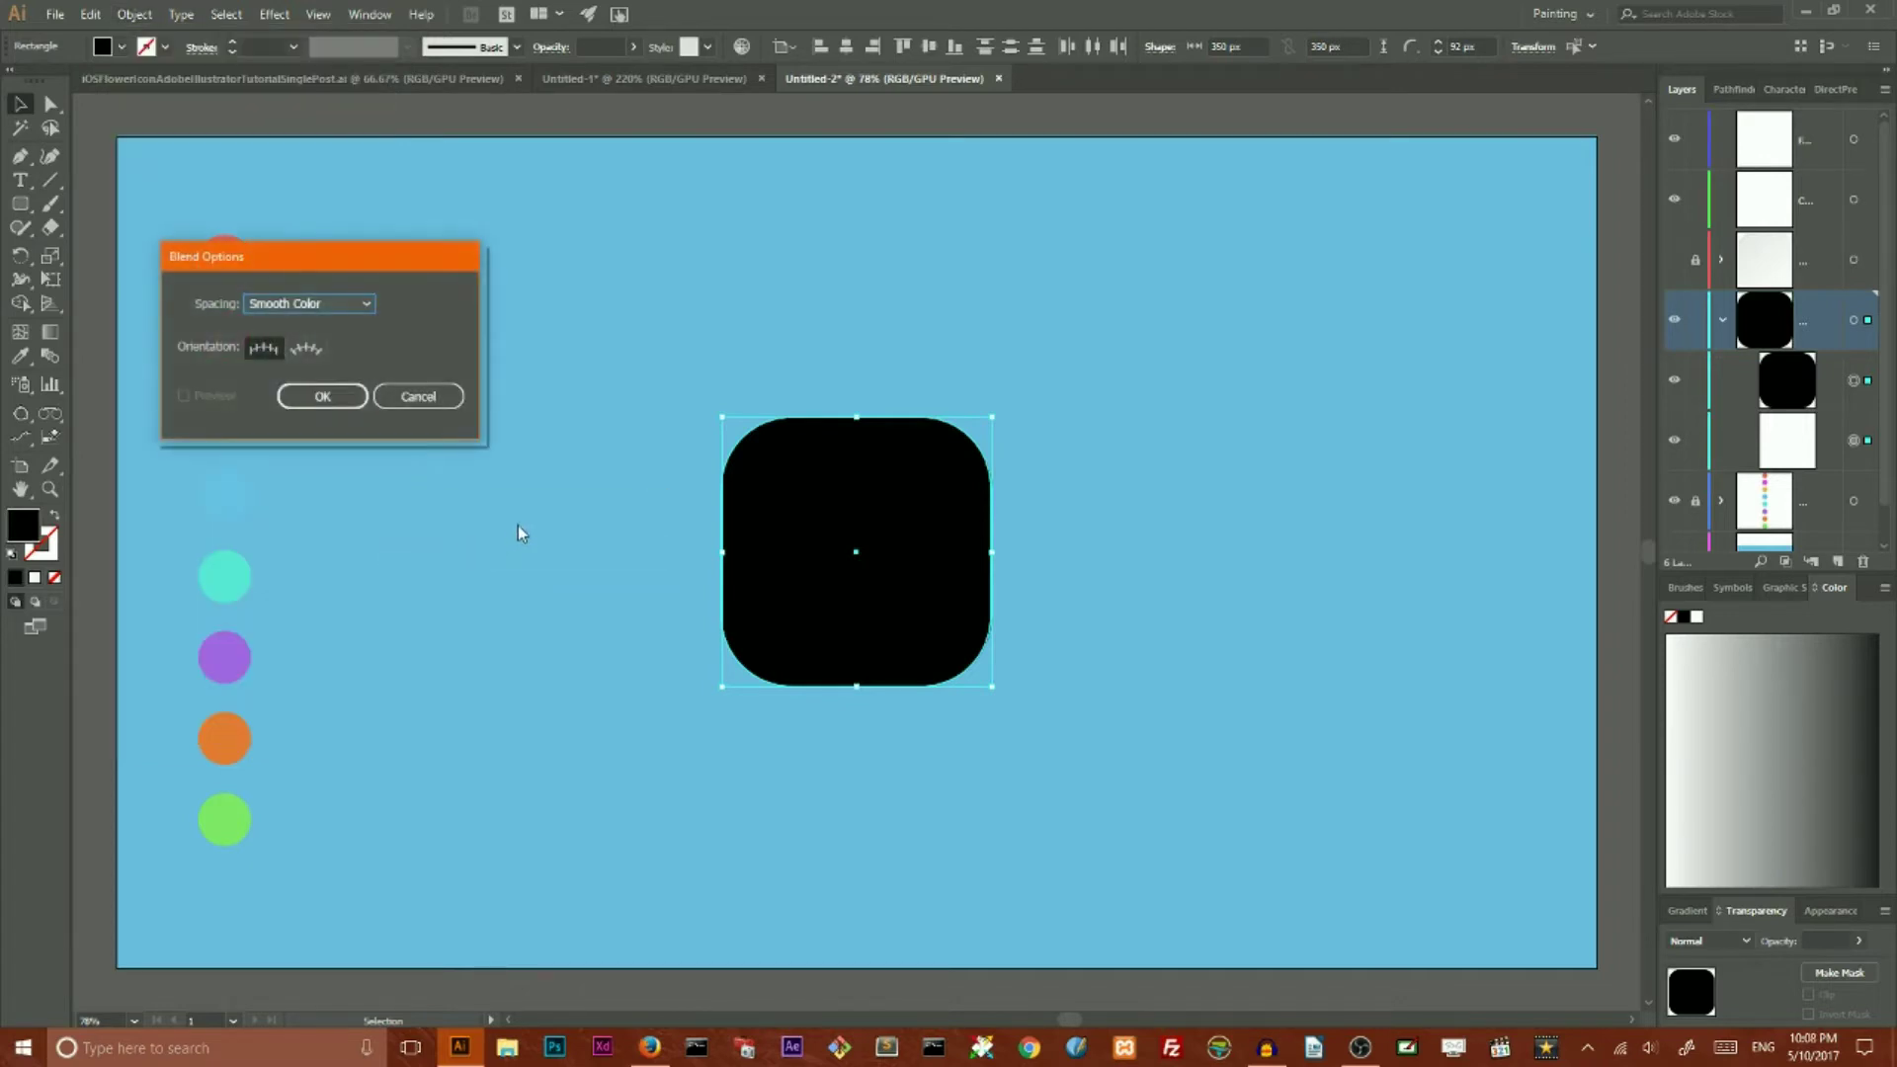
click(305, 306)
click(310, 370)
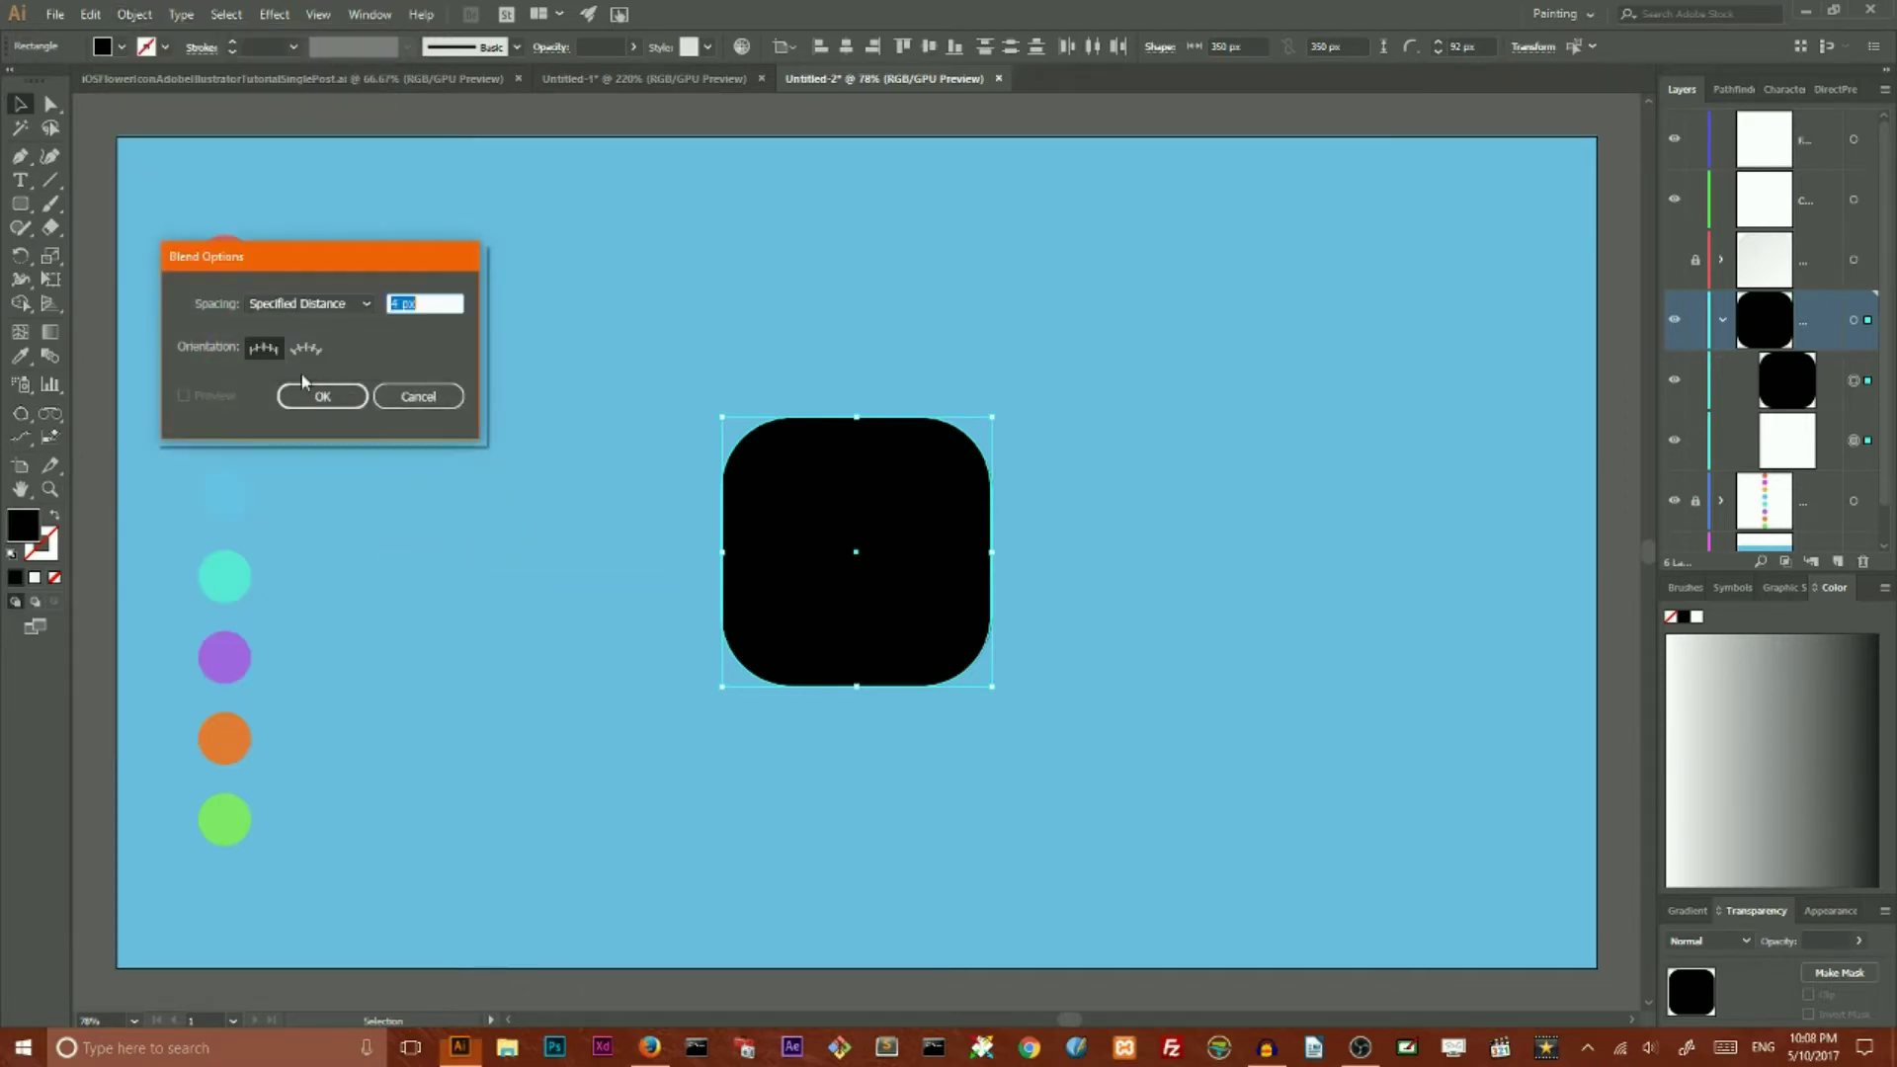
drag(402, 304, 389, 300)
text(0.2)
click(325, 398)
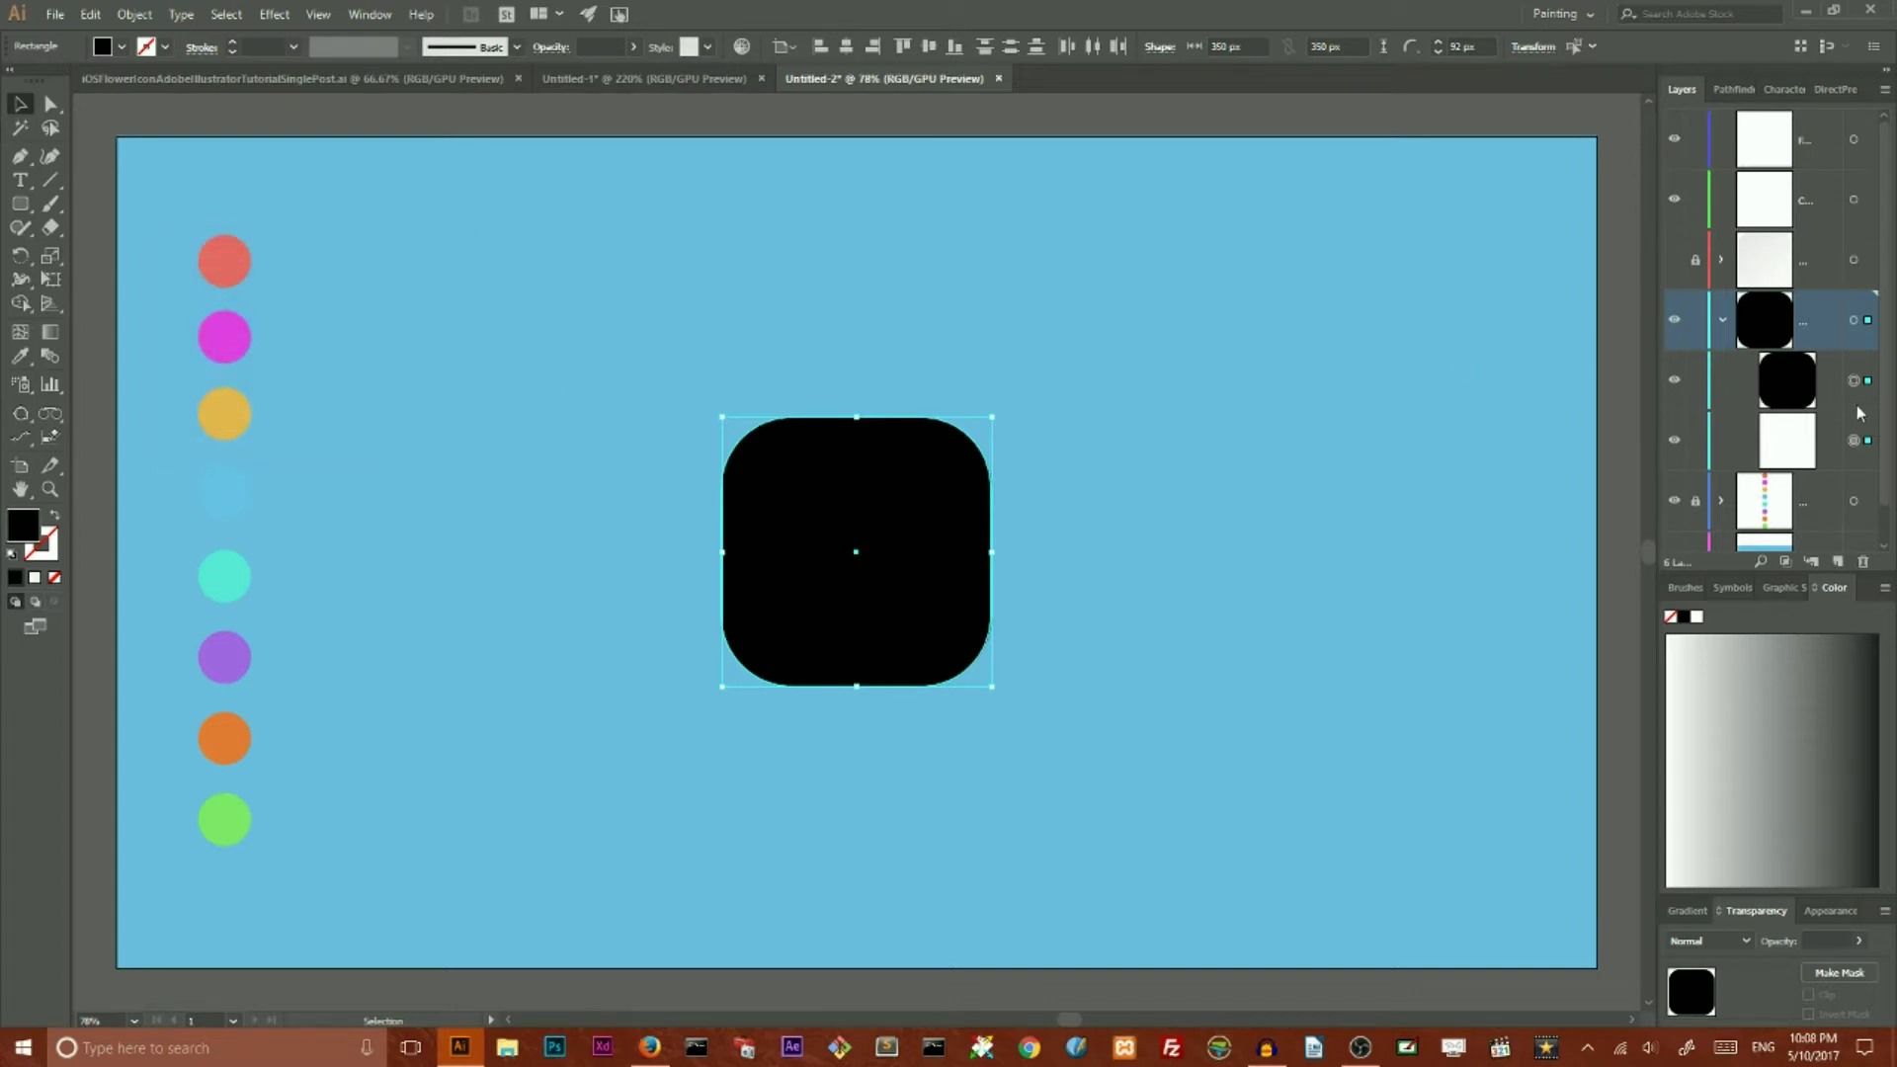
Step: Make a blend from the two selected black rounded rectangles, leaving nothing selected
key(ctrl+alt+b)
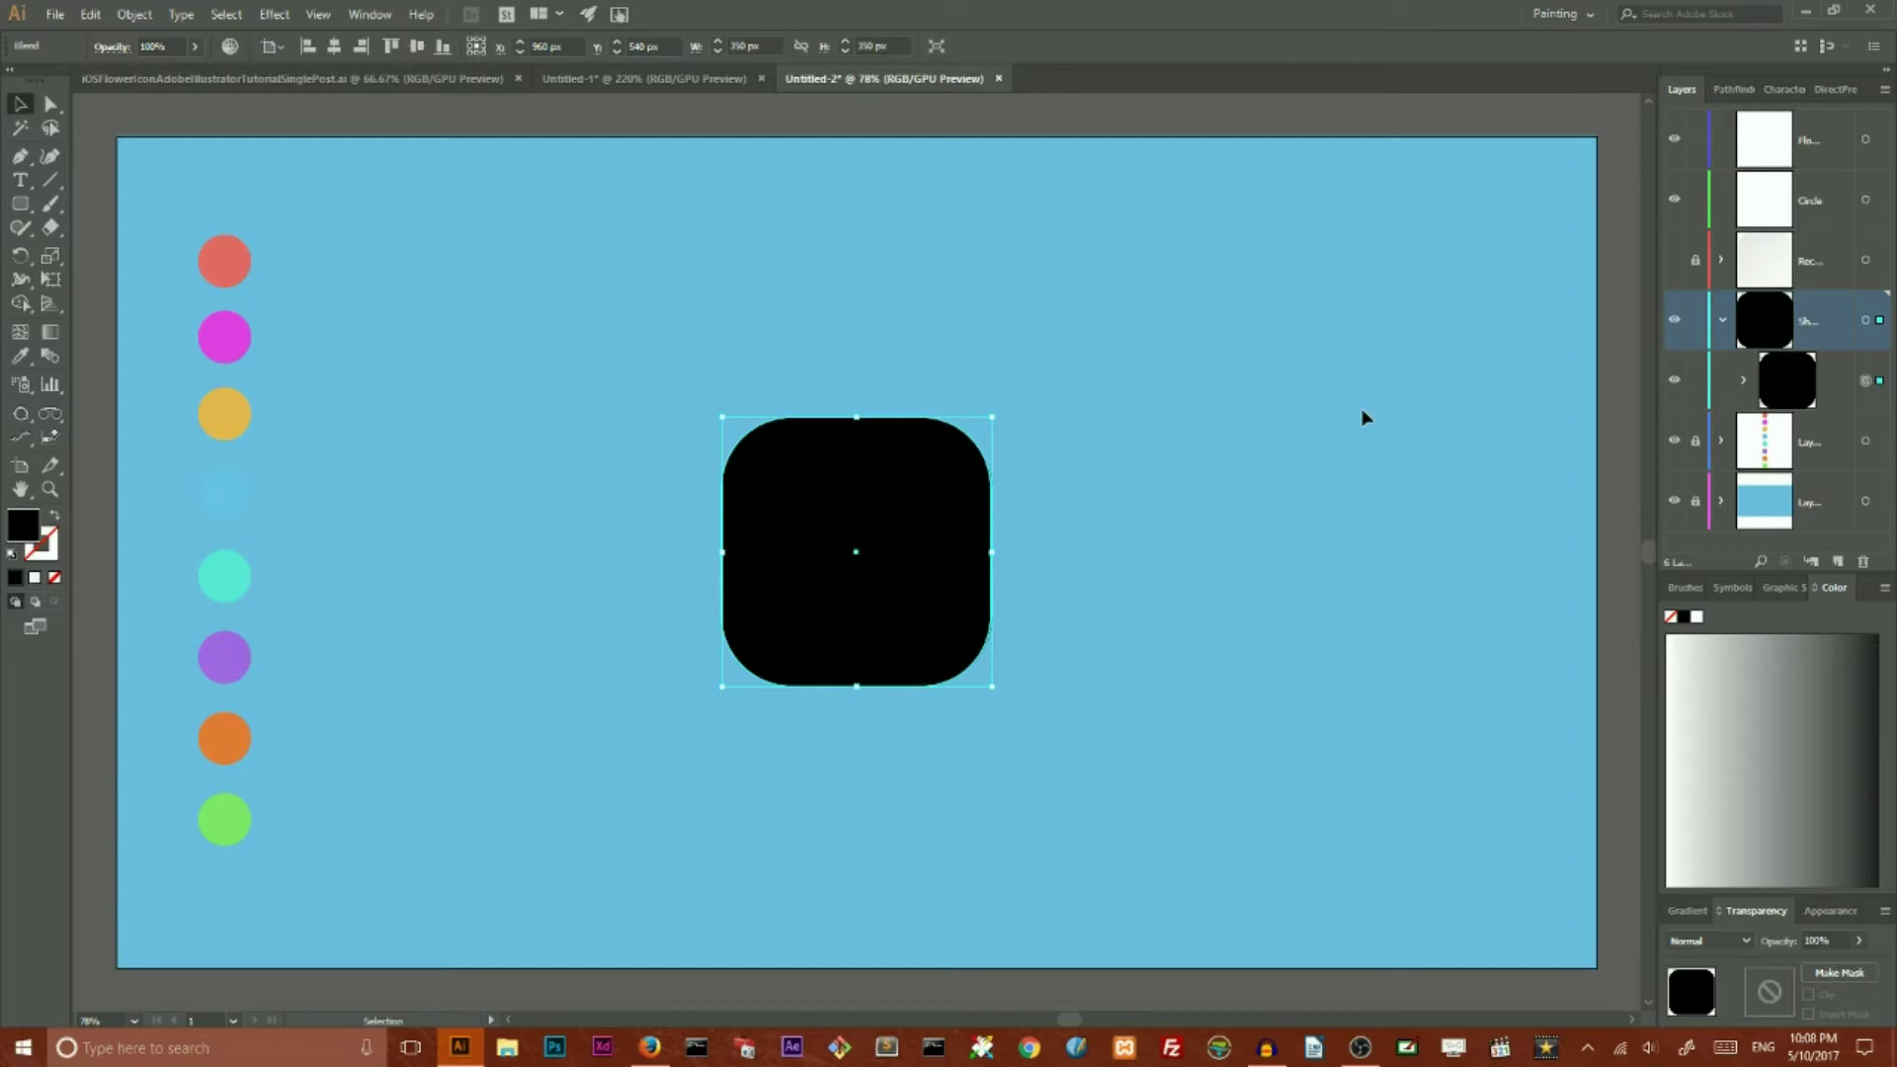
click(135, 14)
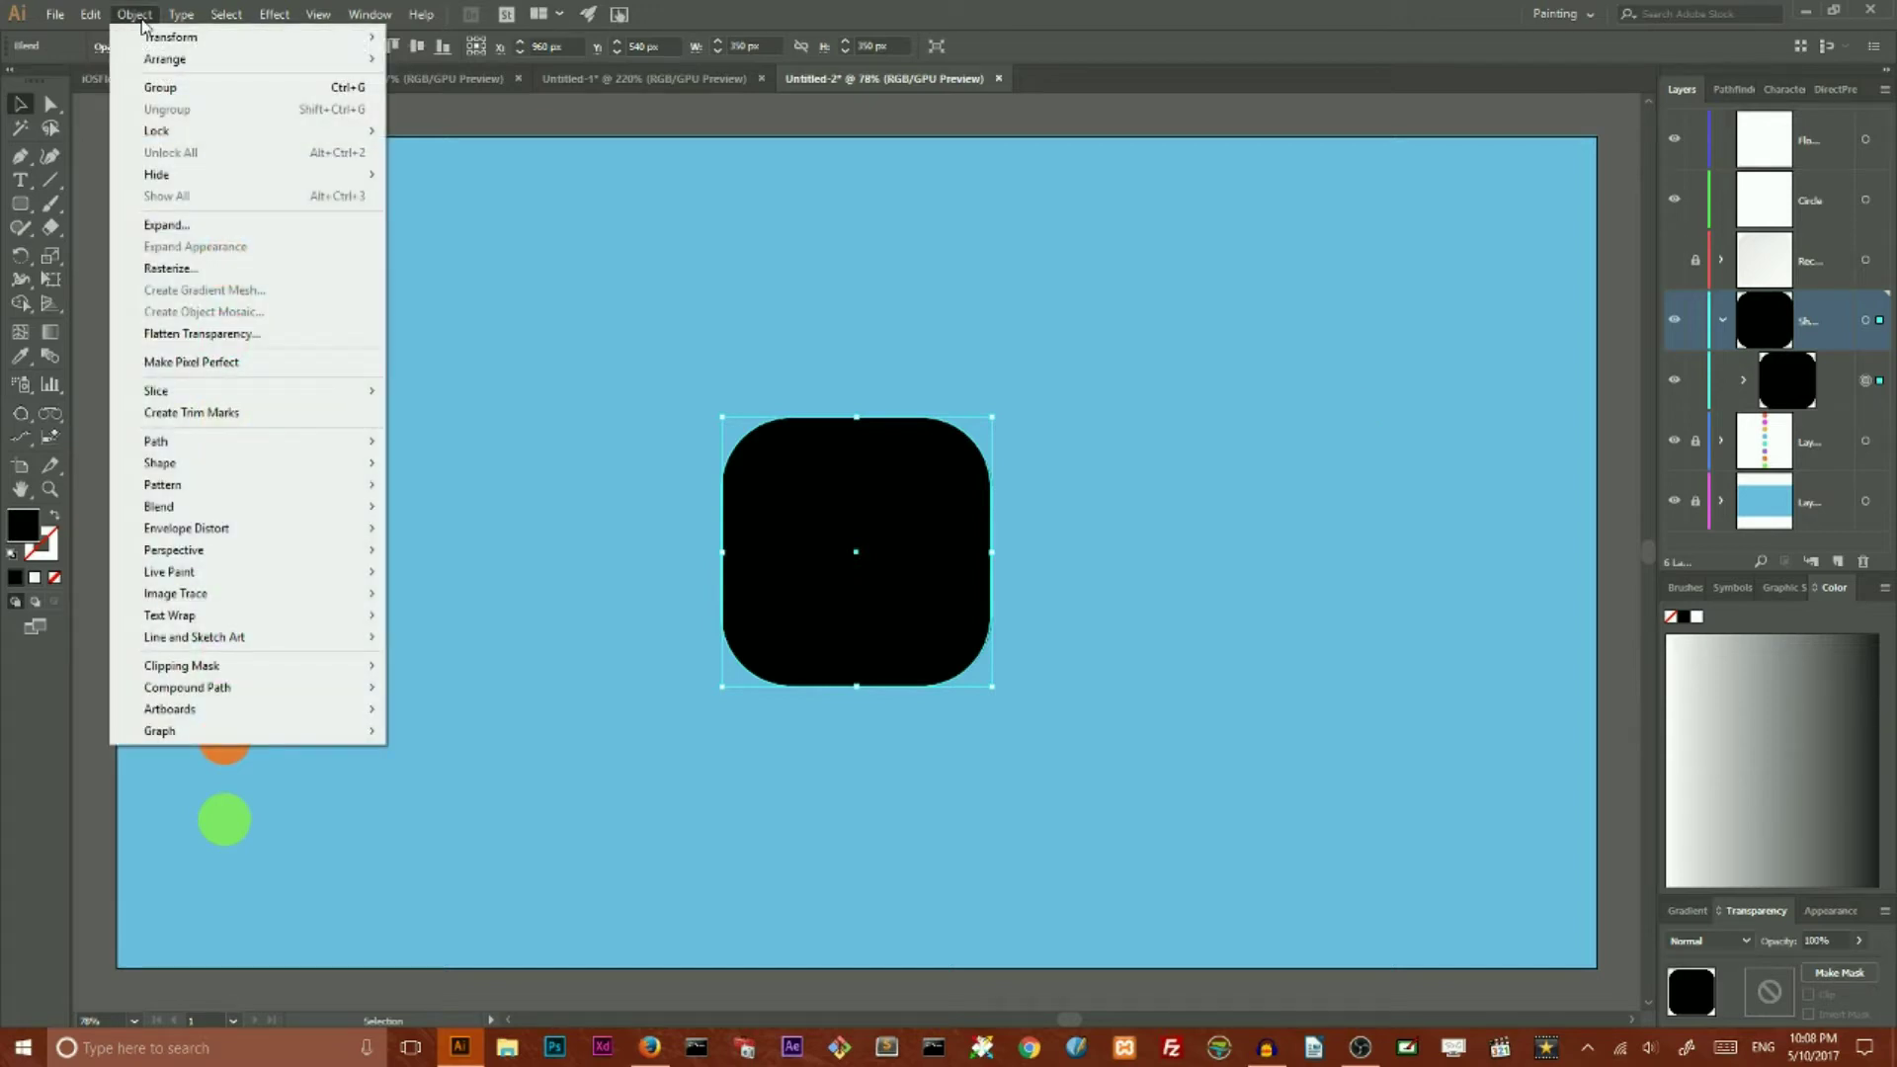
mouse_move(372, 510)
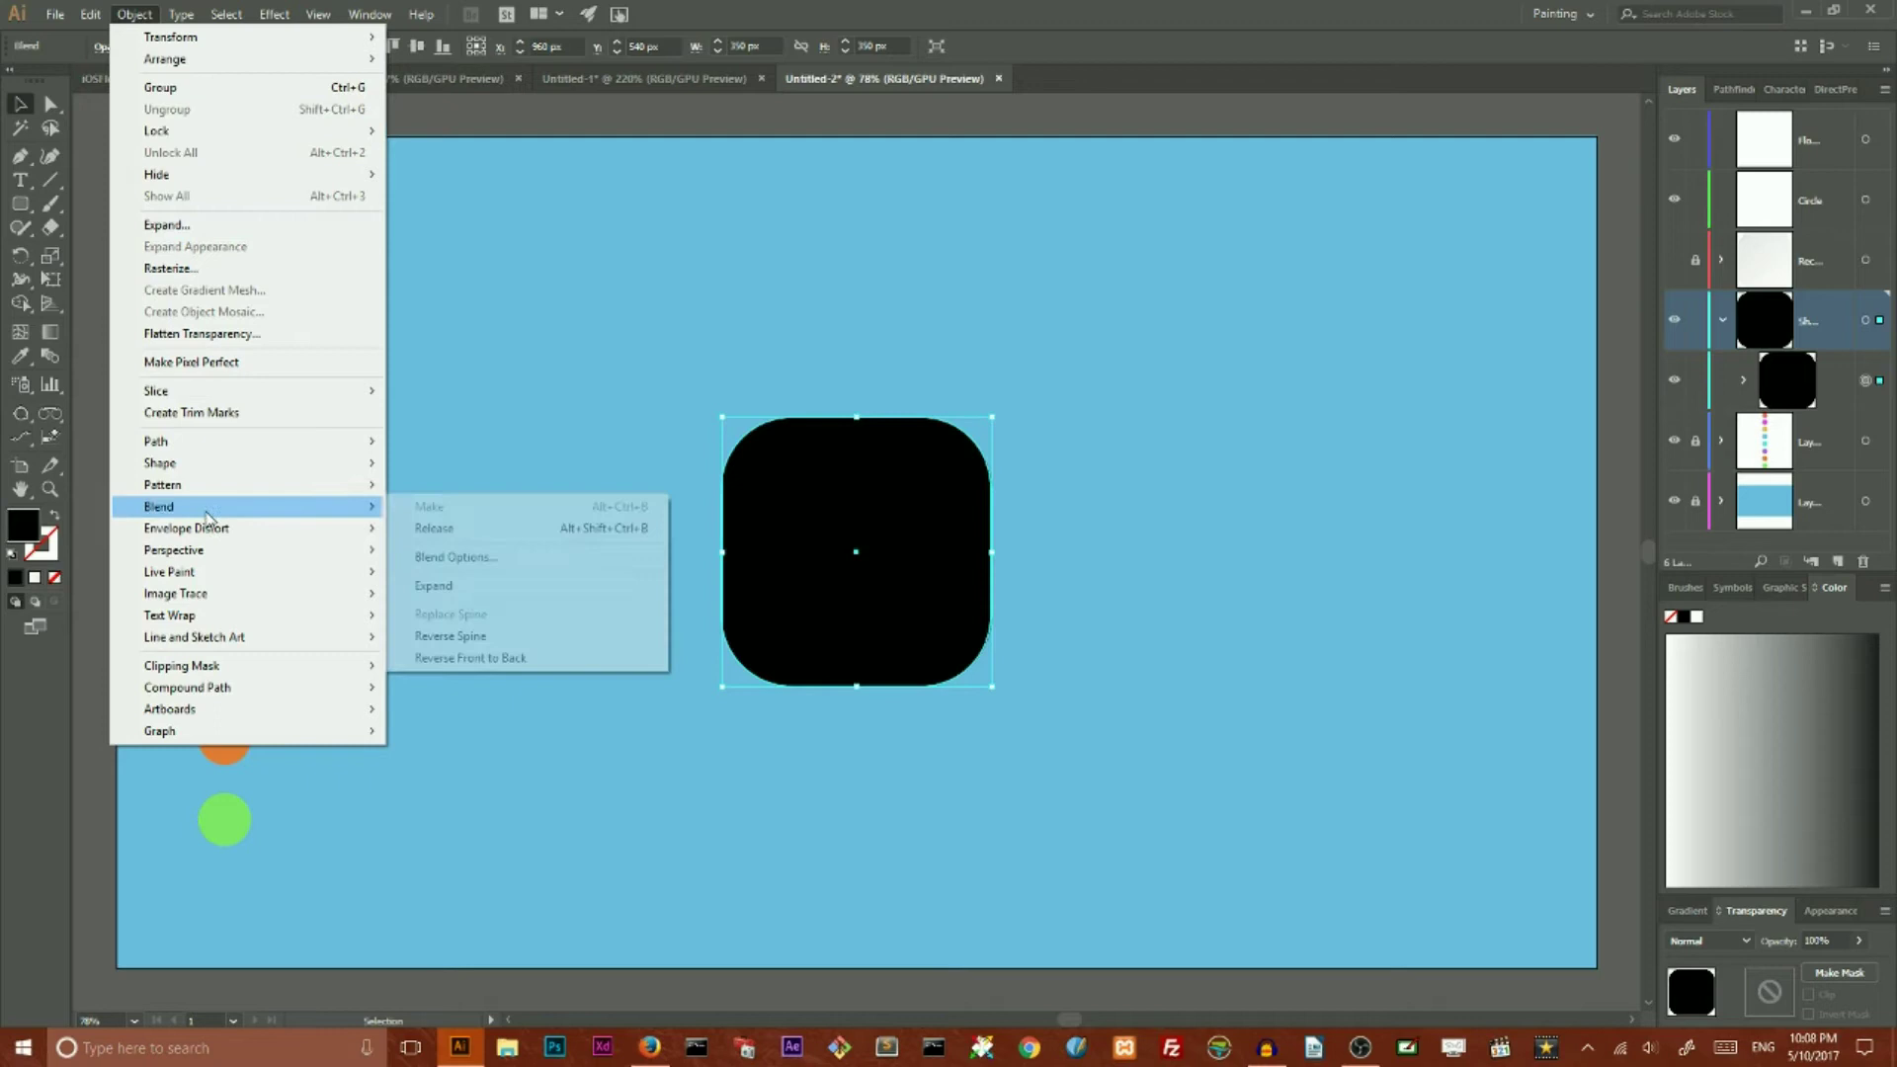
click(687, 276)
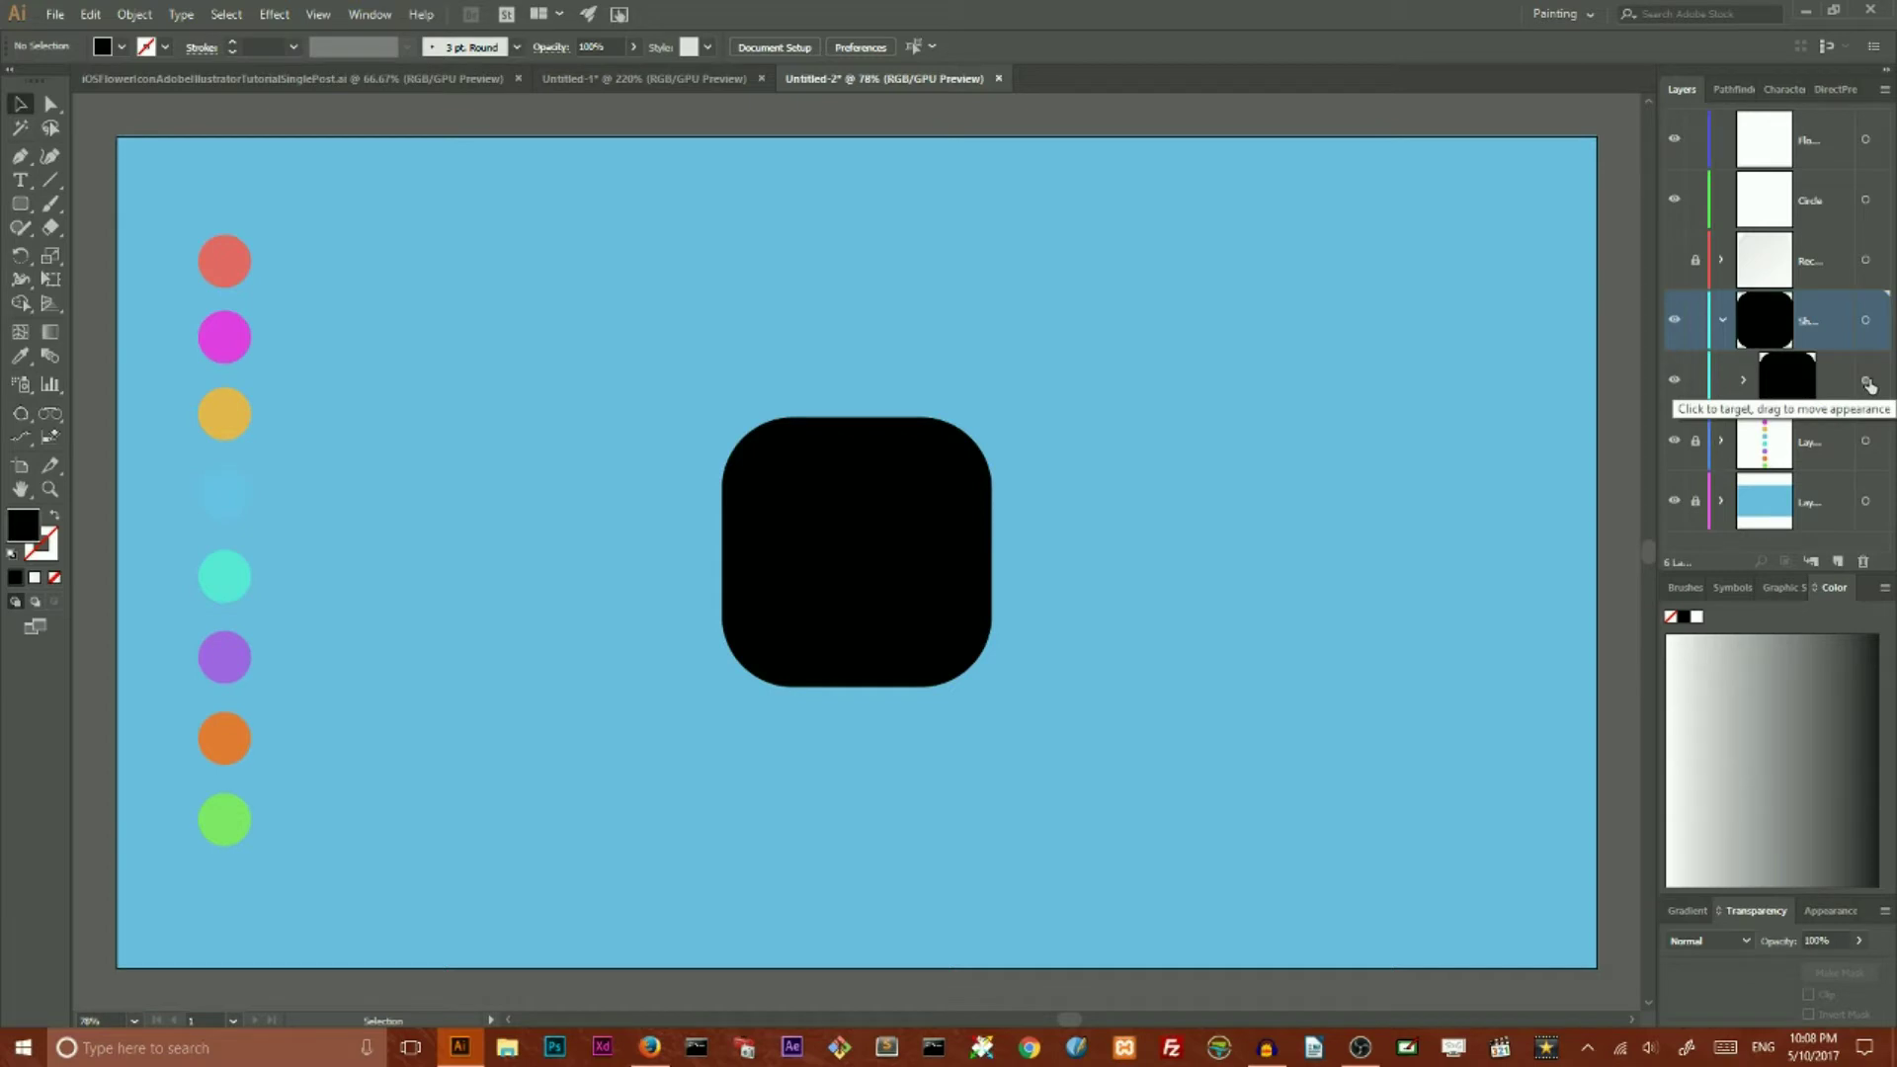
Step: Offset the blend's transparent rounded rectangle slightly down and to the right, and show the original rounded-rectangle layer again
click(1744, 384)
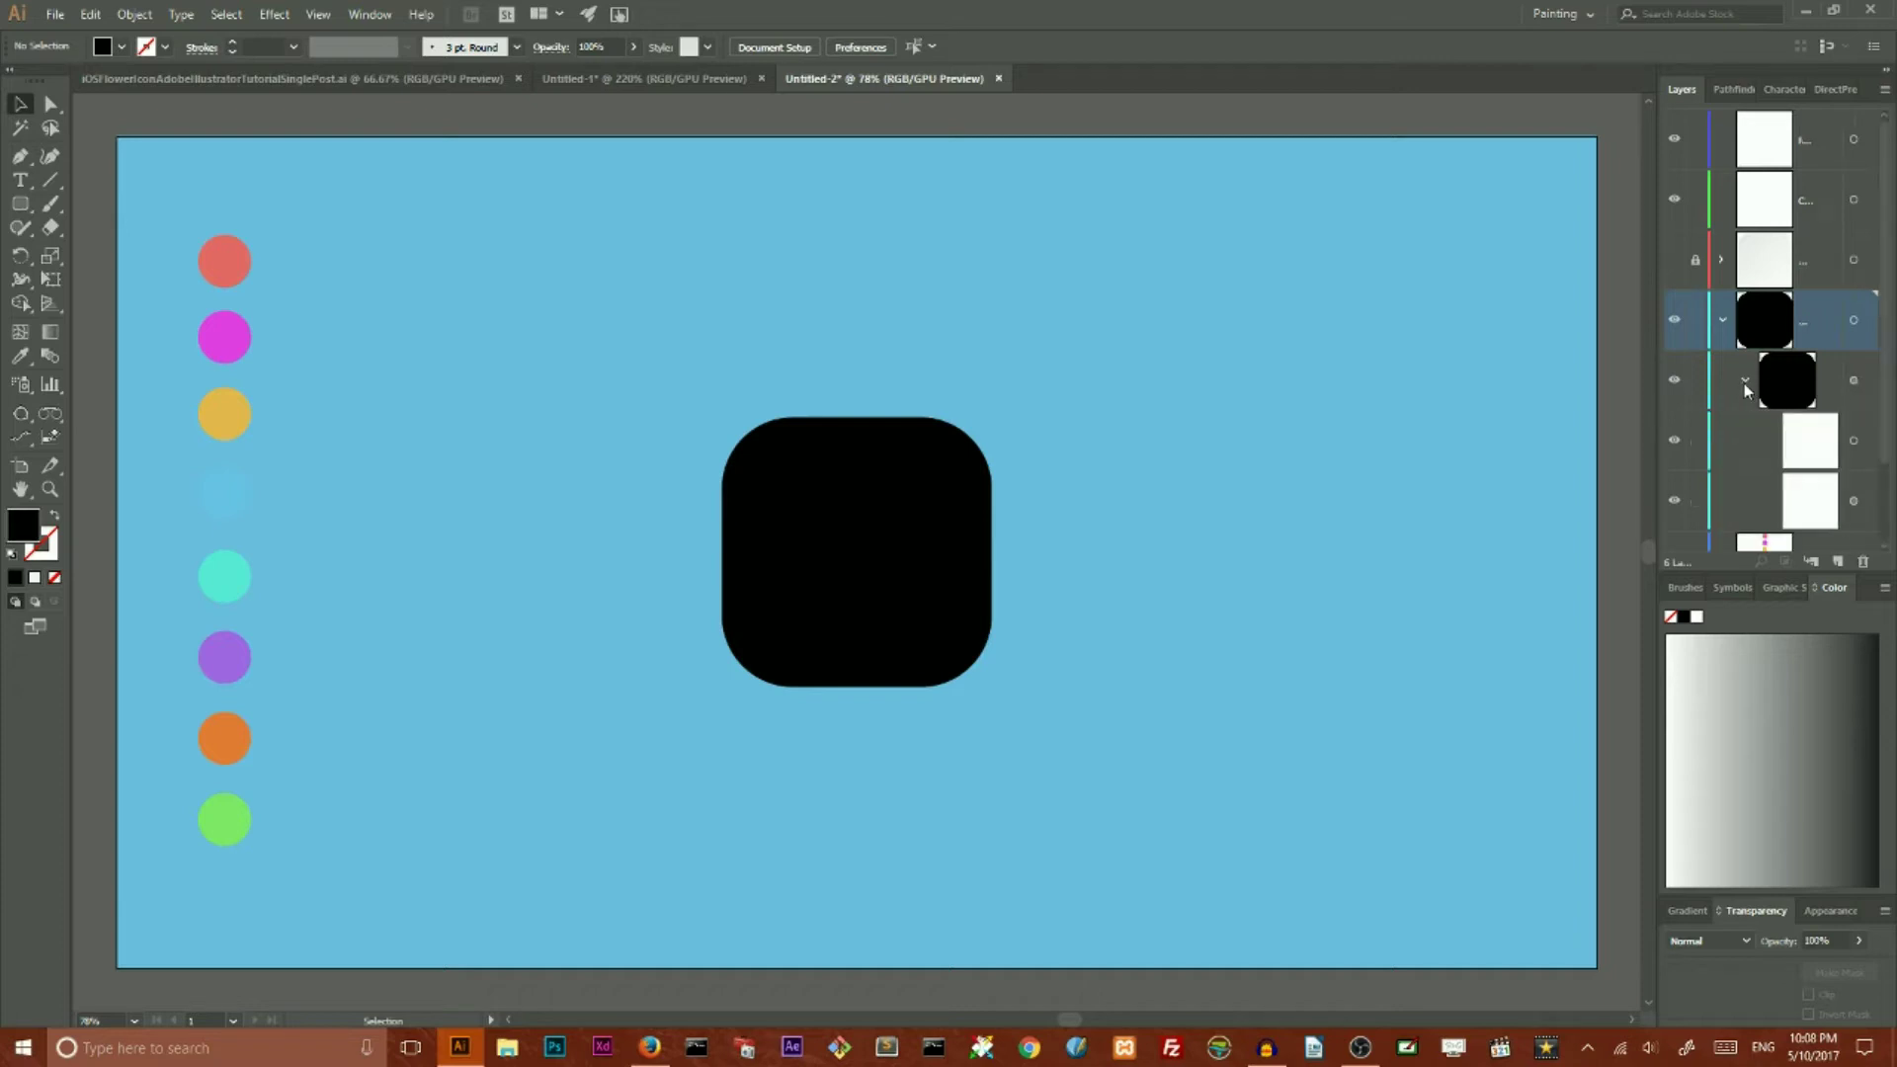
scroll(1862, 439, down, 2)
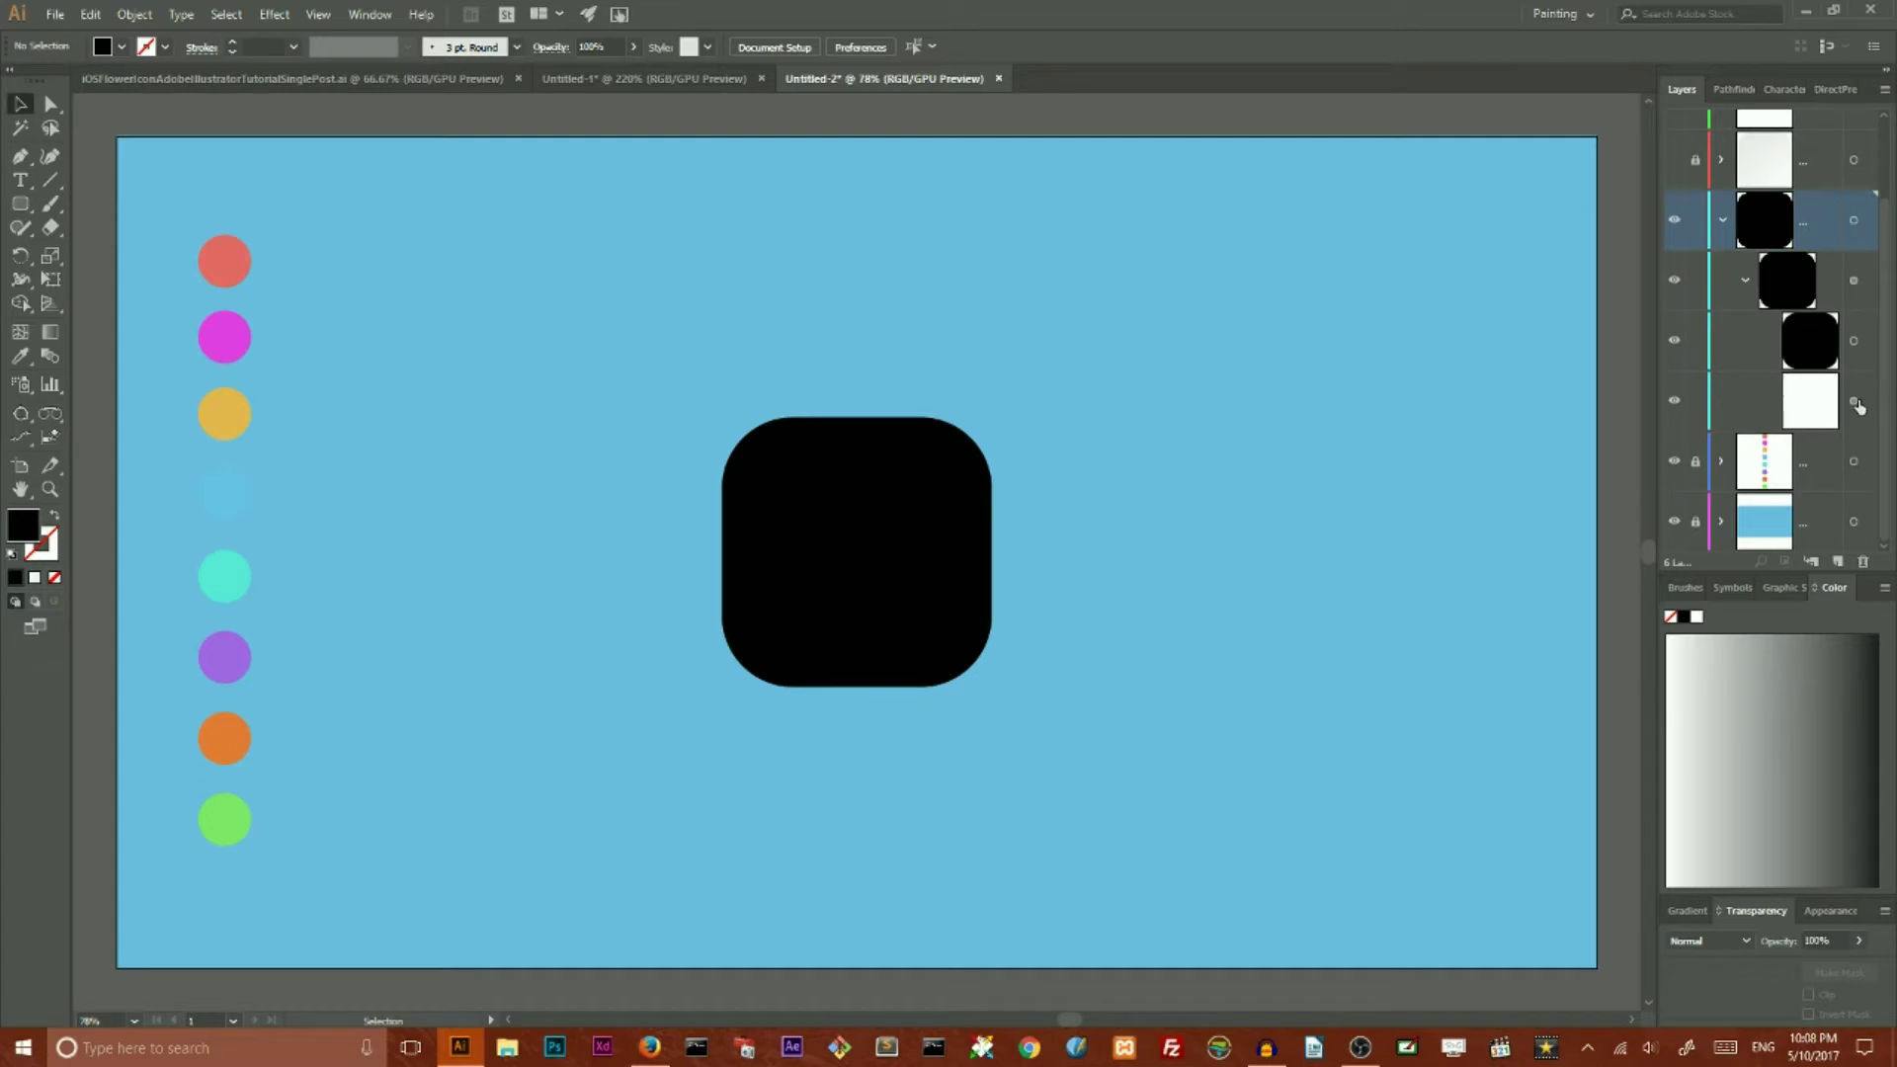
click(1855, 402)
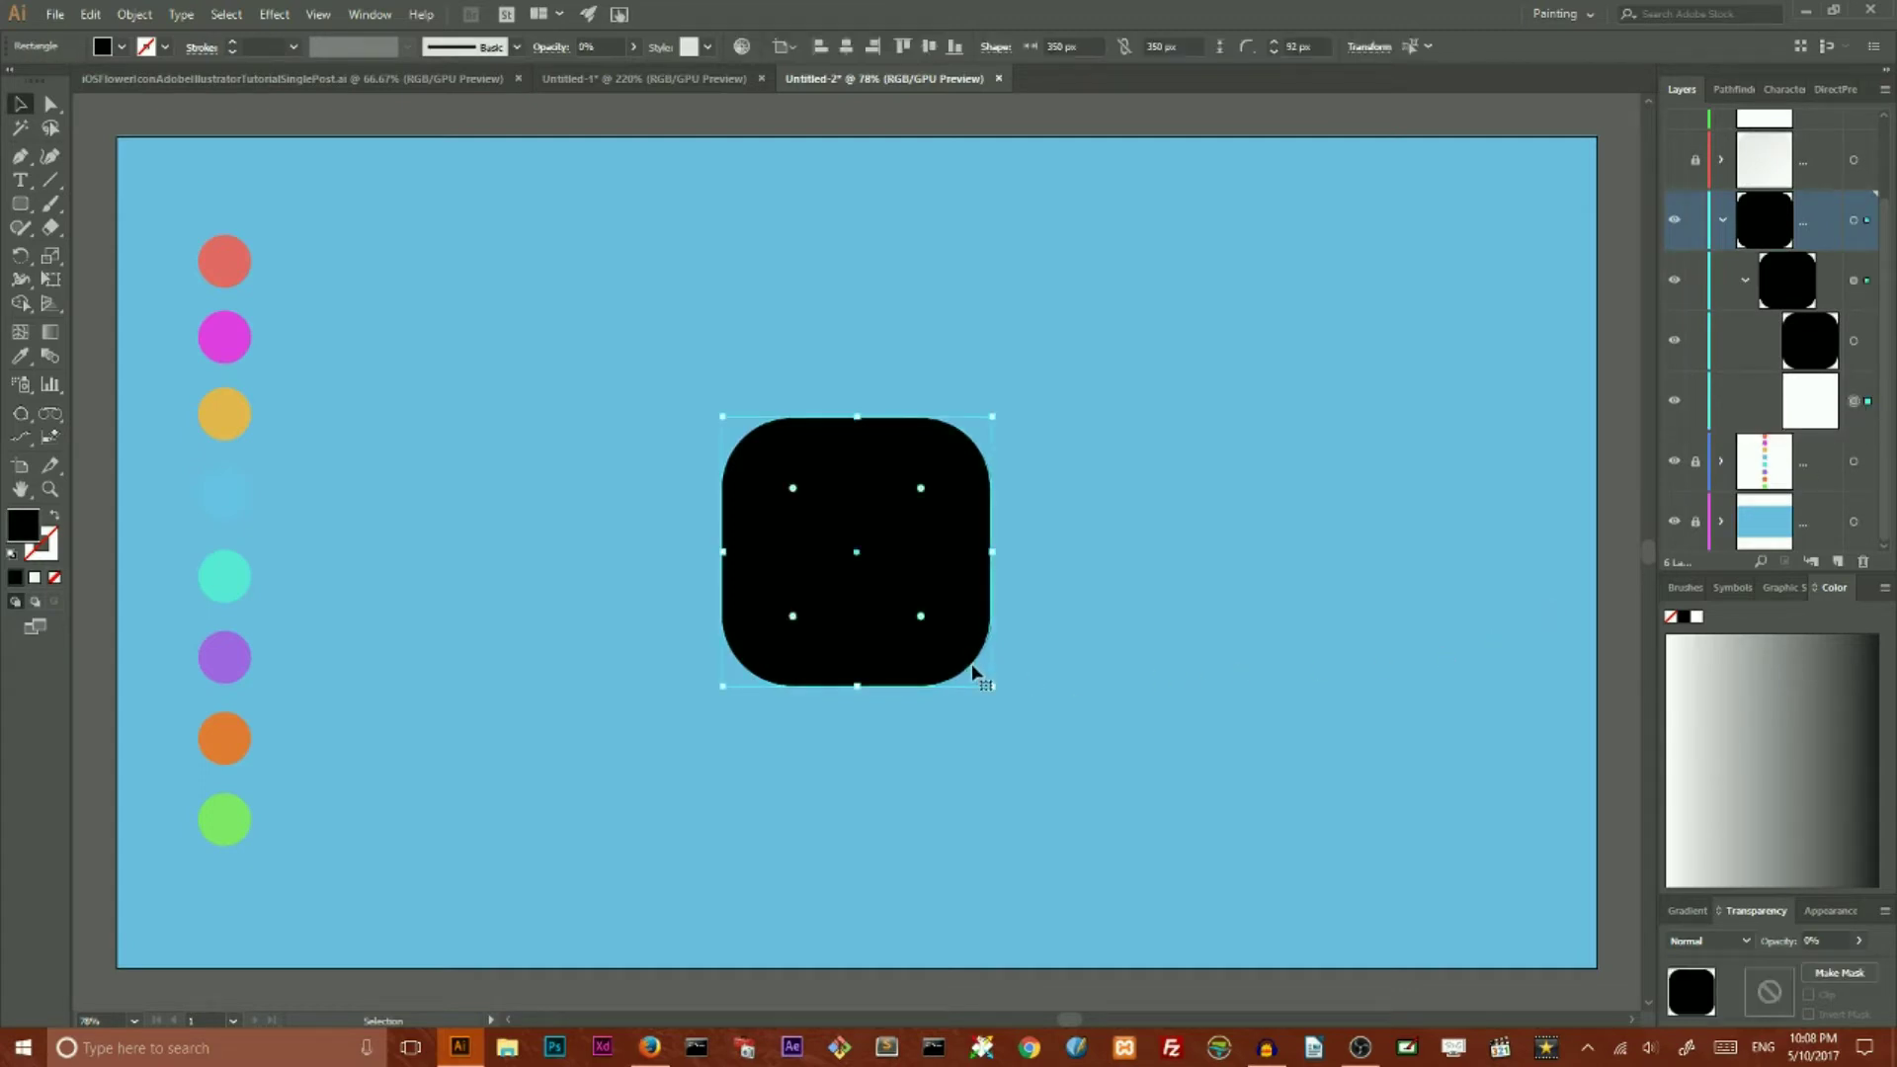
drag(974, 670, 987, 686)
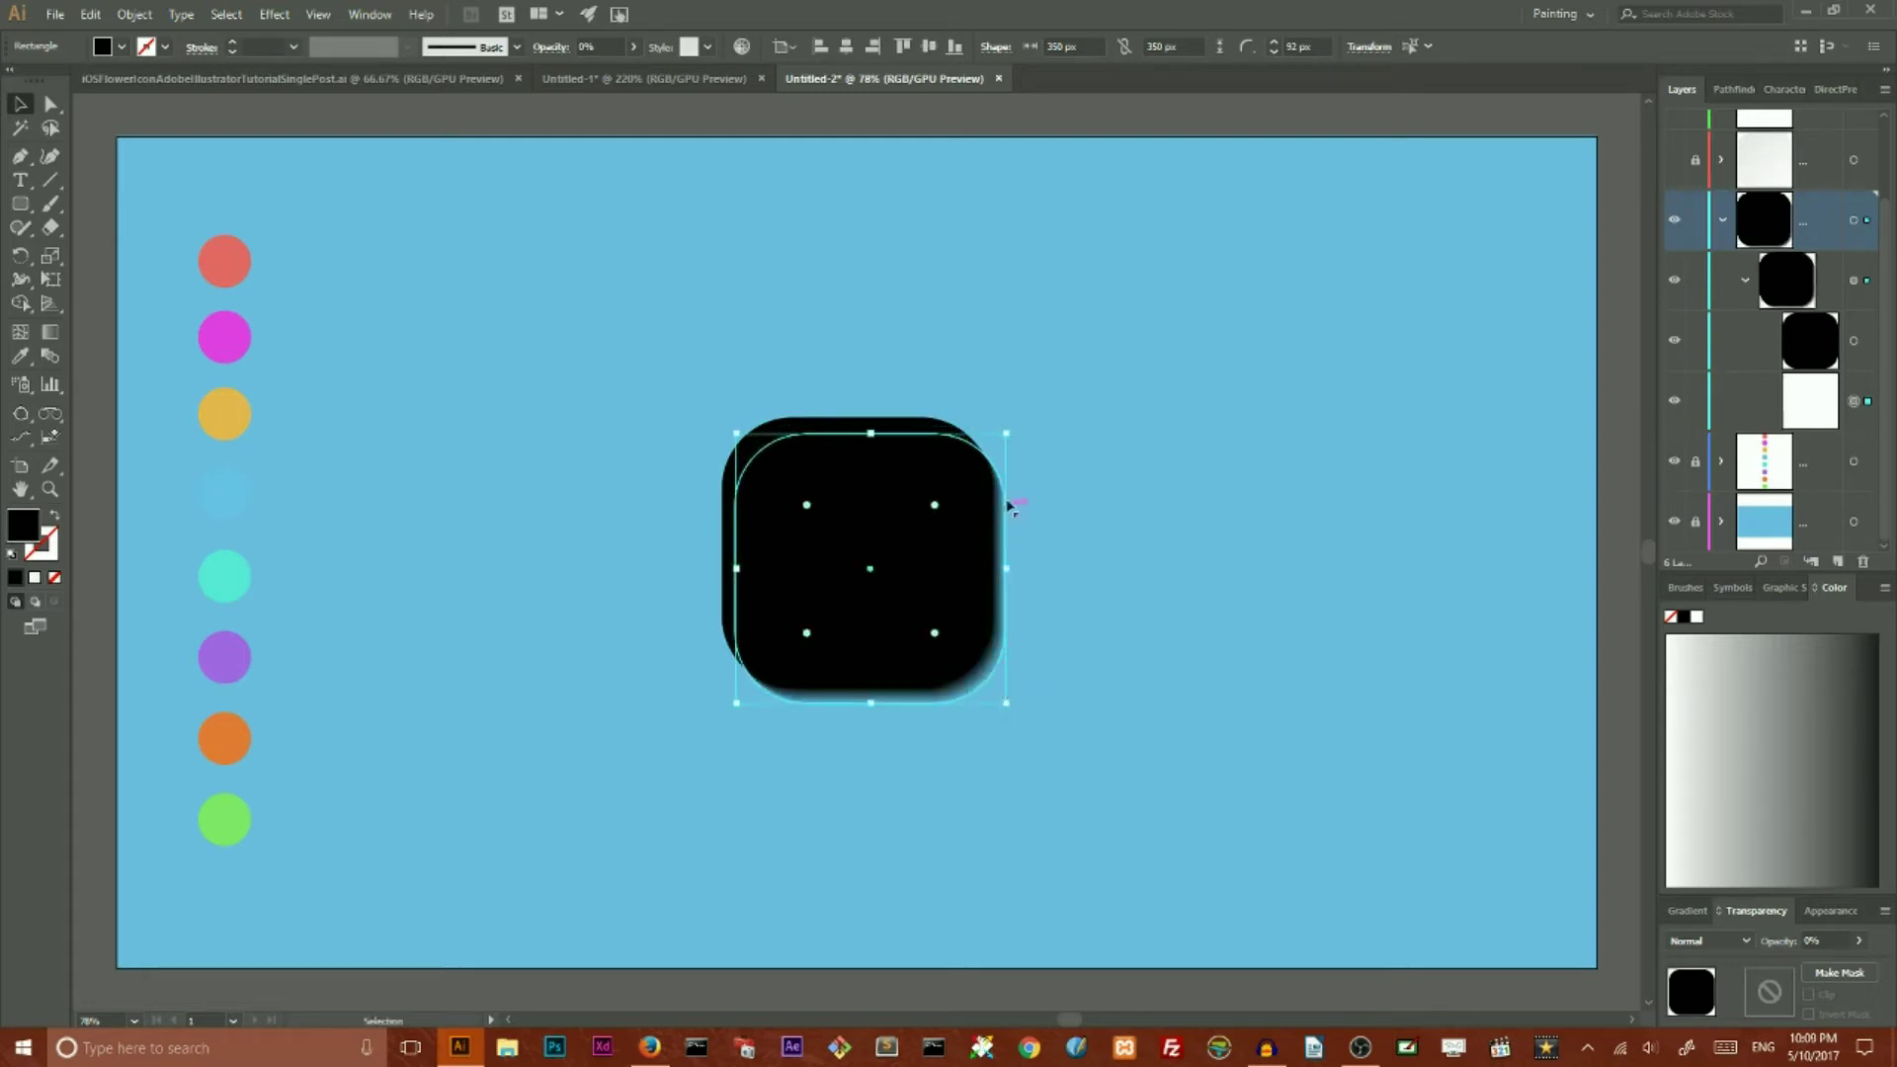
scroll(1702, 213, up, 2)
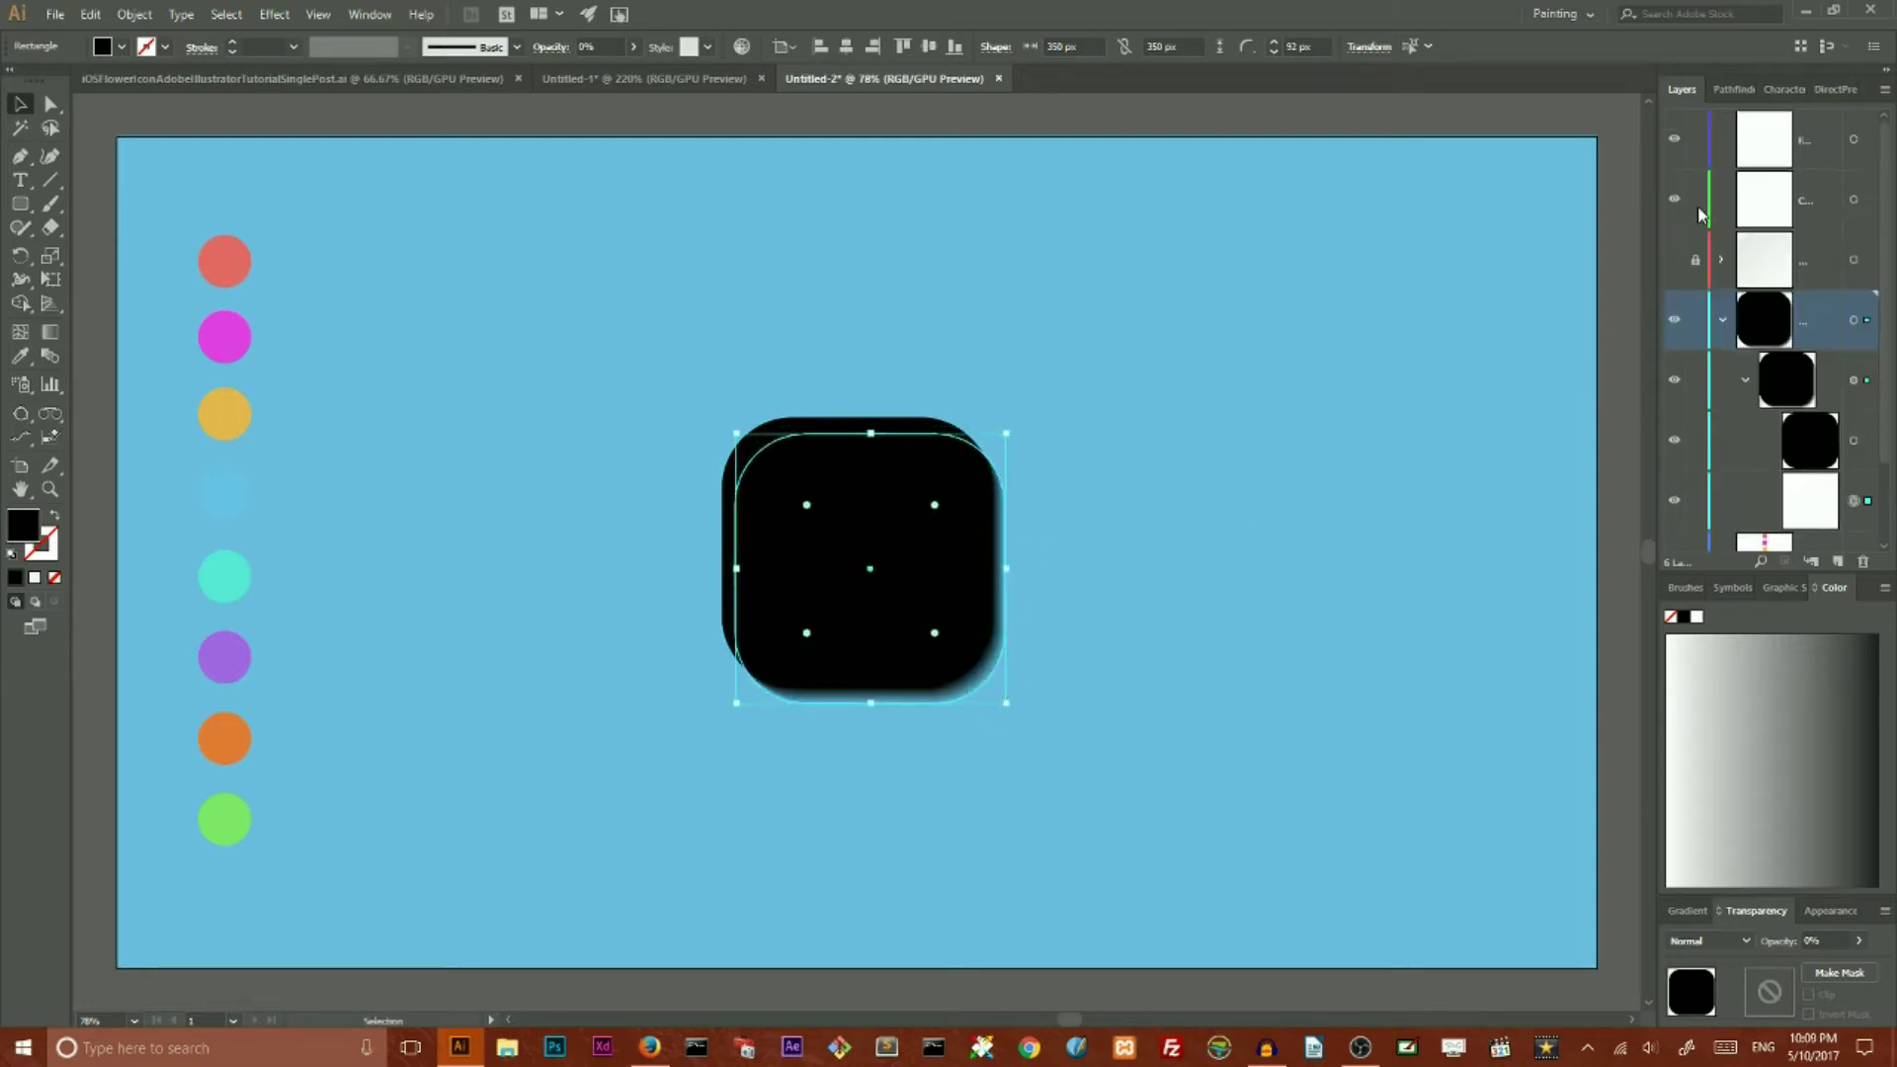
click(1676, 263)
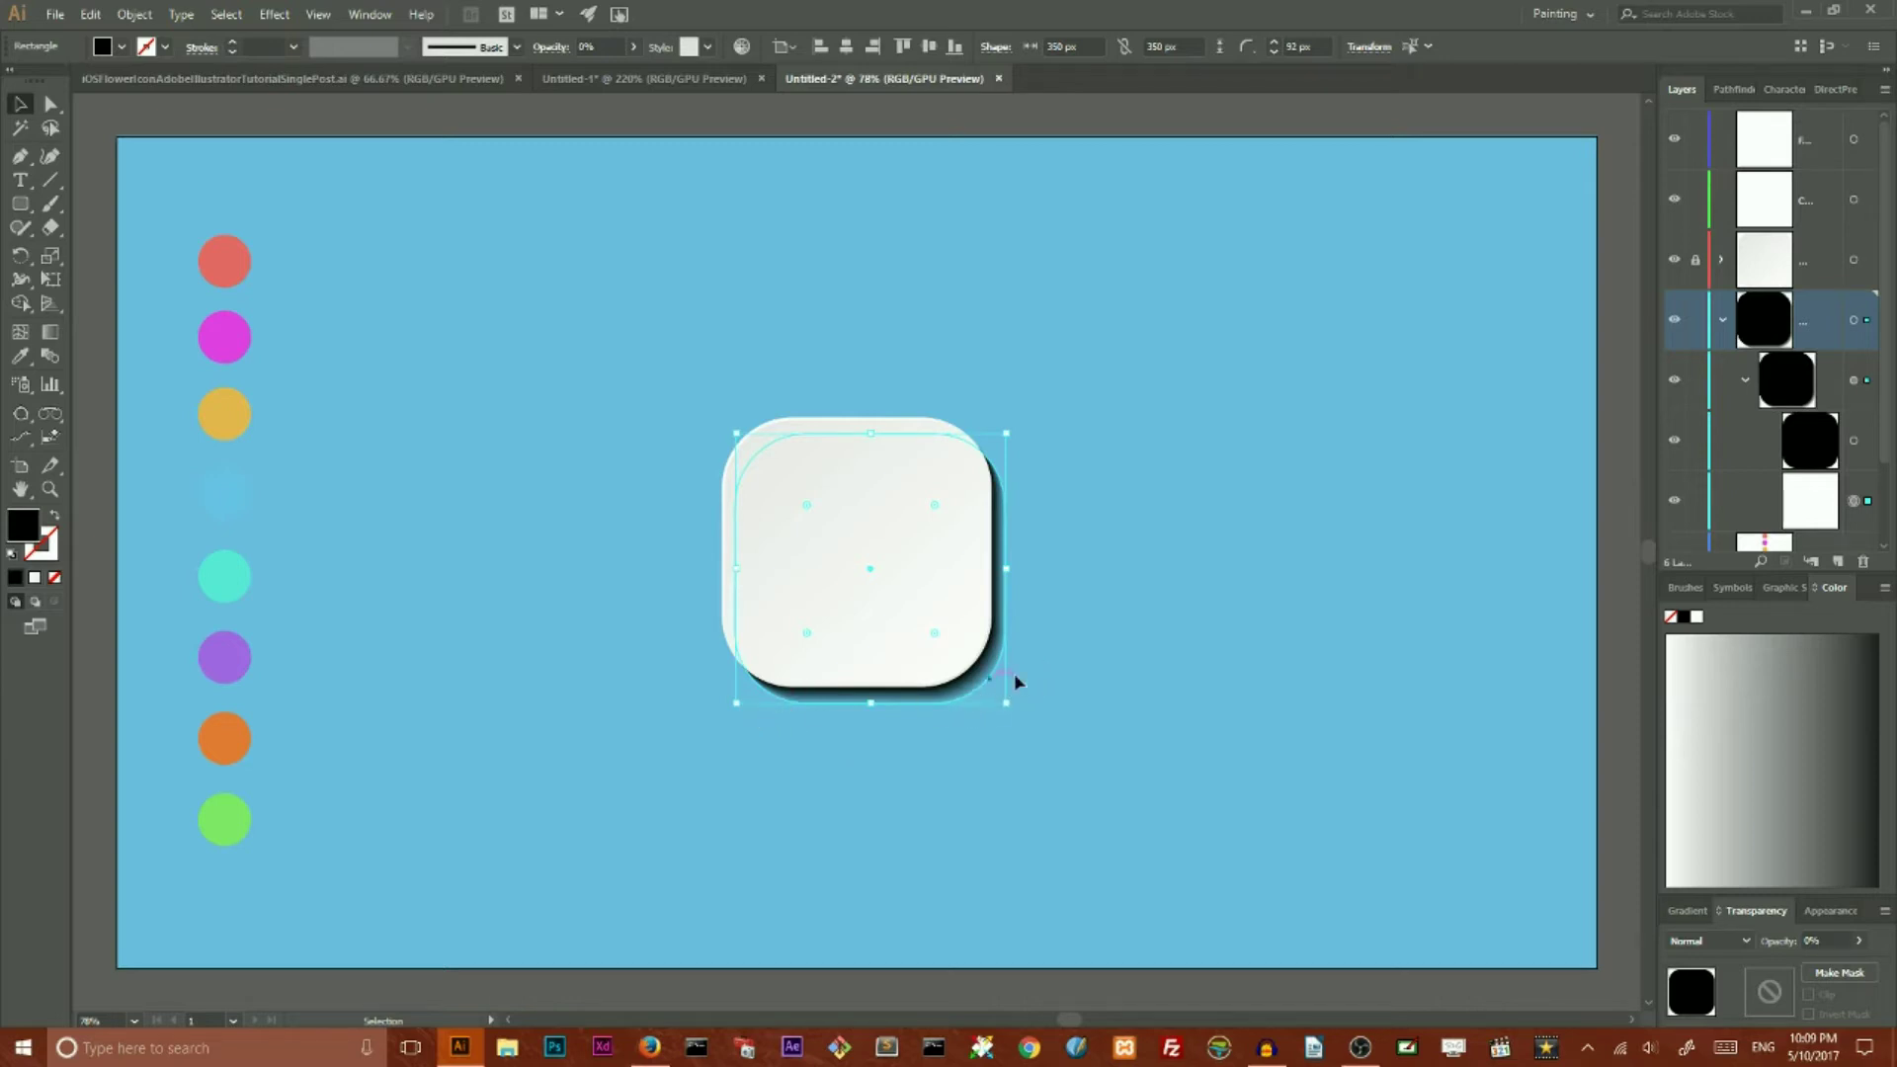
Step: Set the opacity of the whole blend in the Shadow layer to 20%
click(1742, 388)
click(1867, 382)
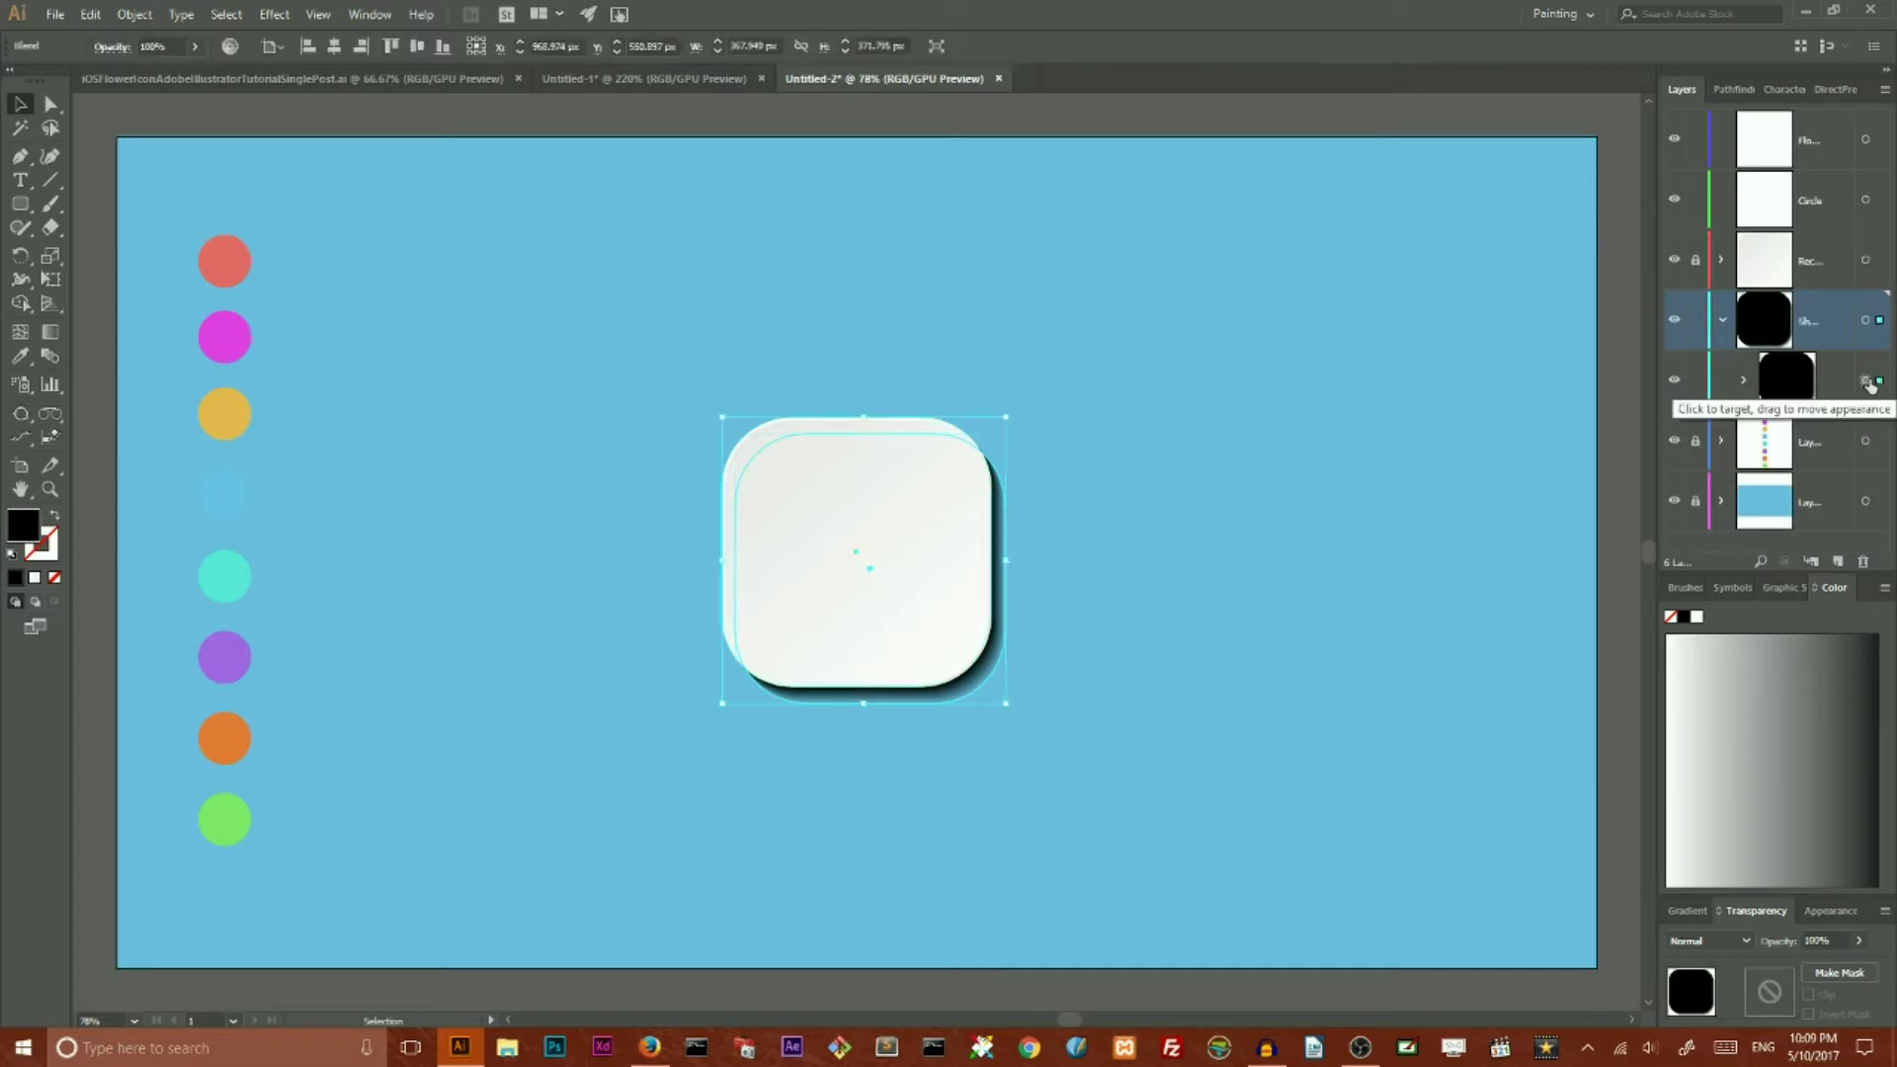
click(1829, 941)
drag(1829, 941, 1787, 943)
key(BackSpace)
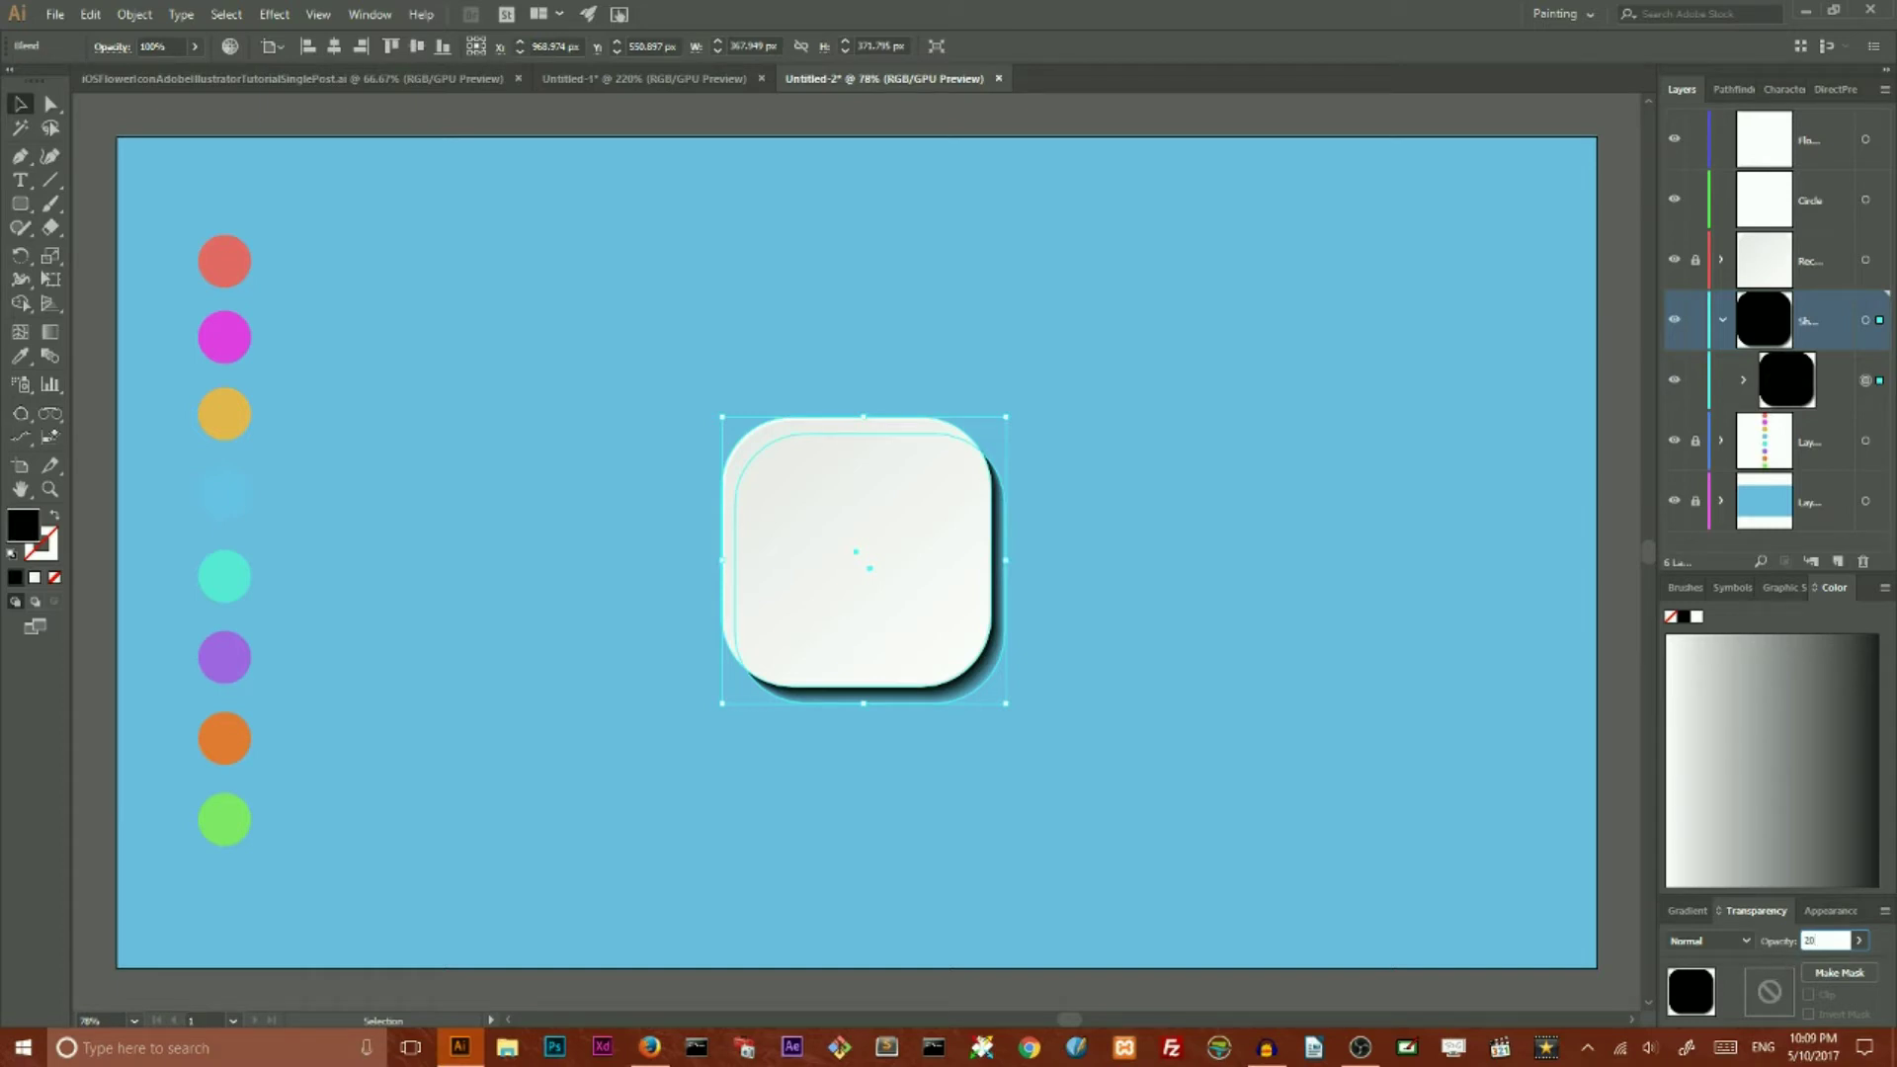
text(20)
key(Return)
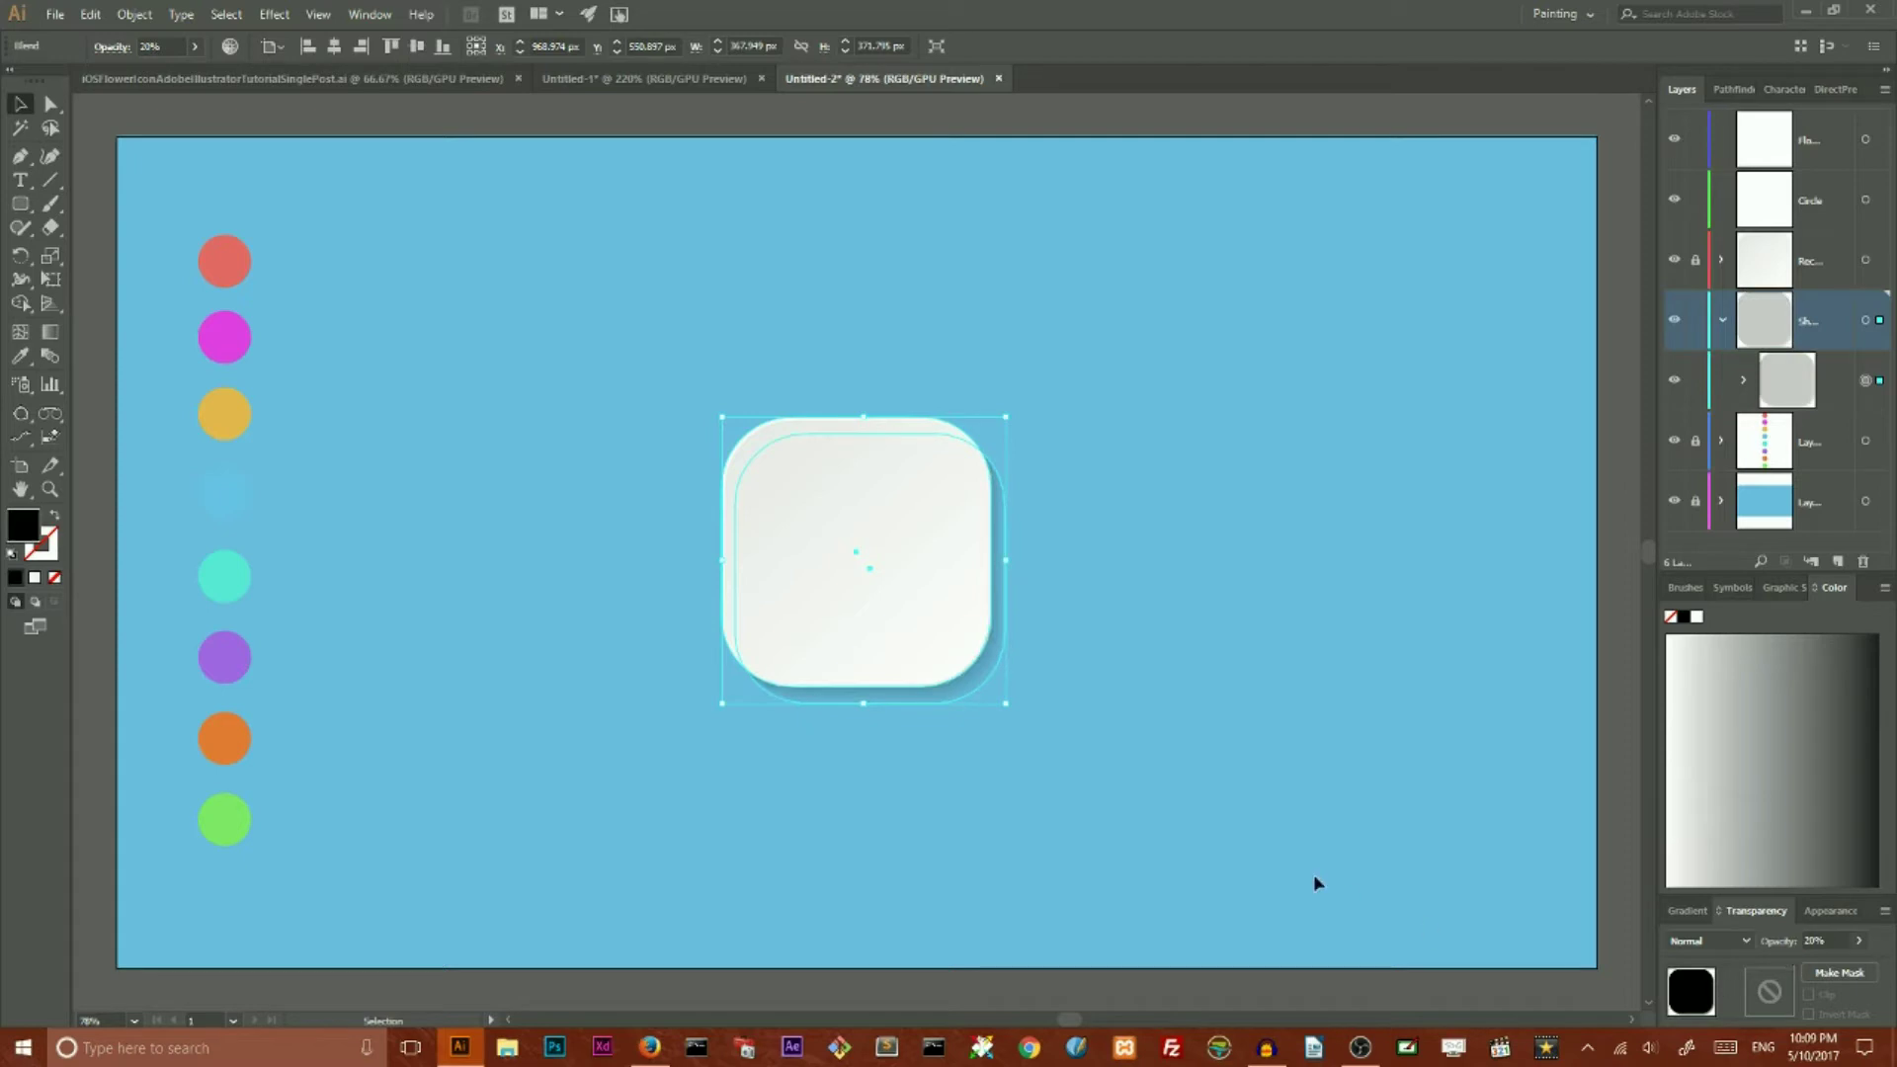
click(1174, 608)
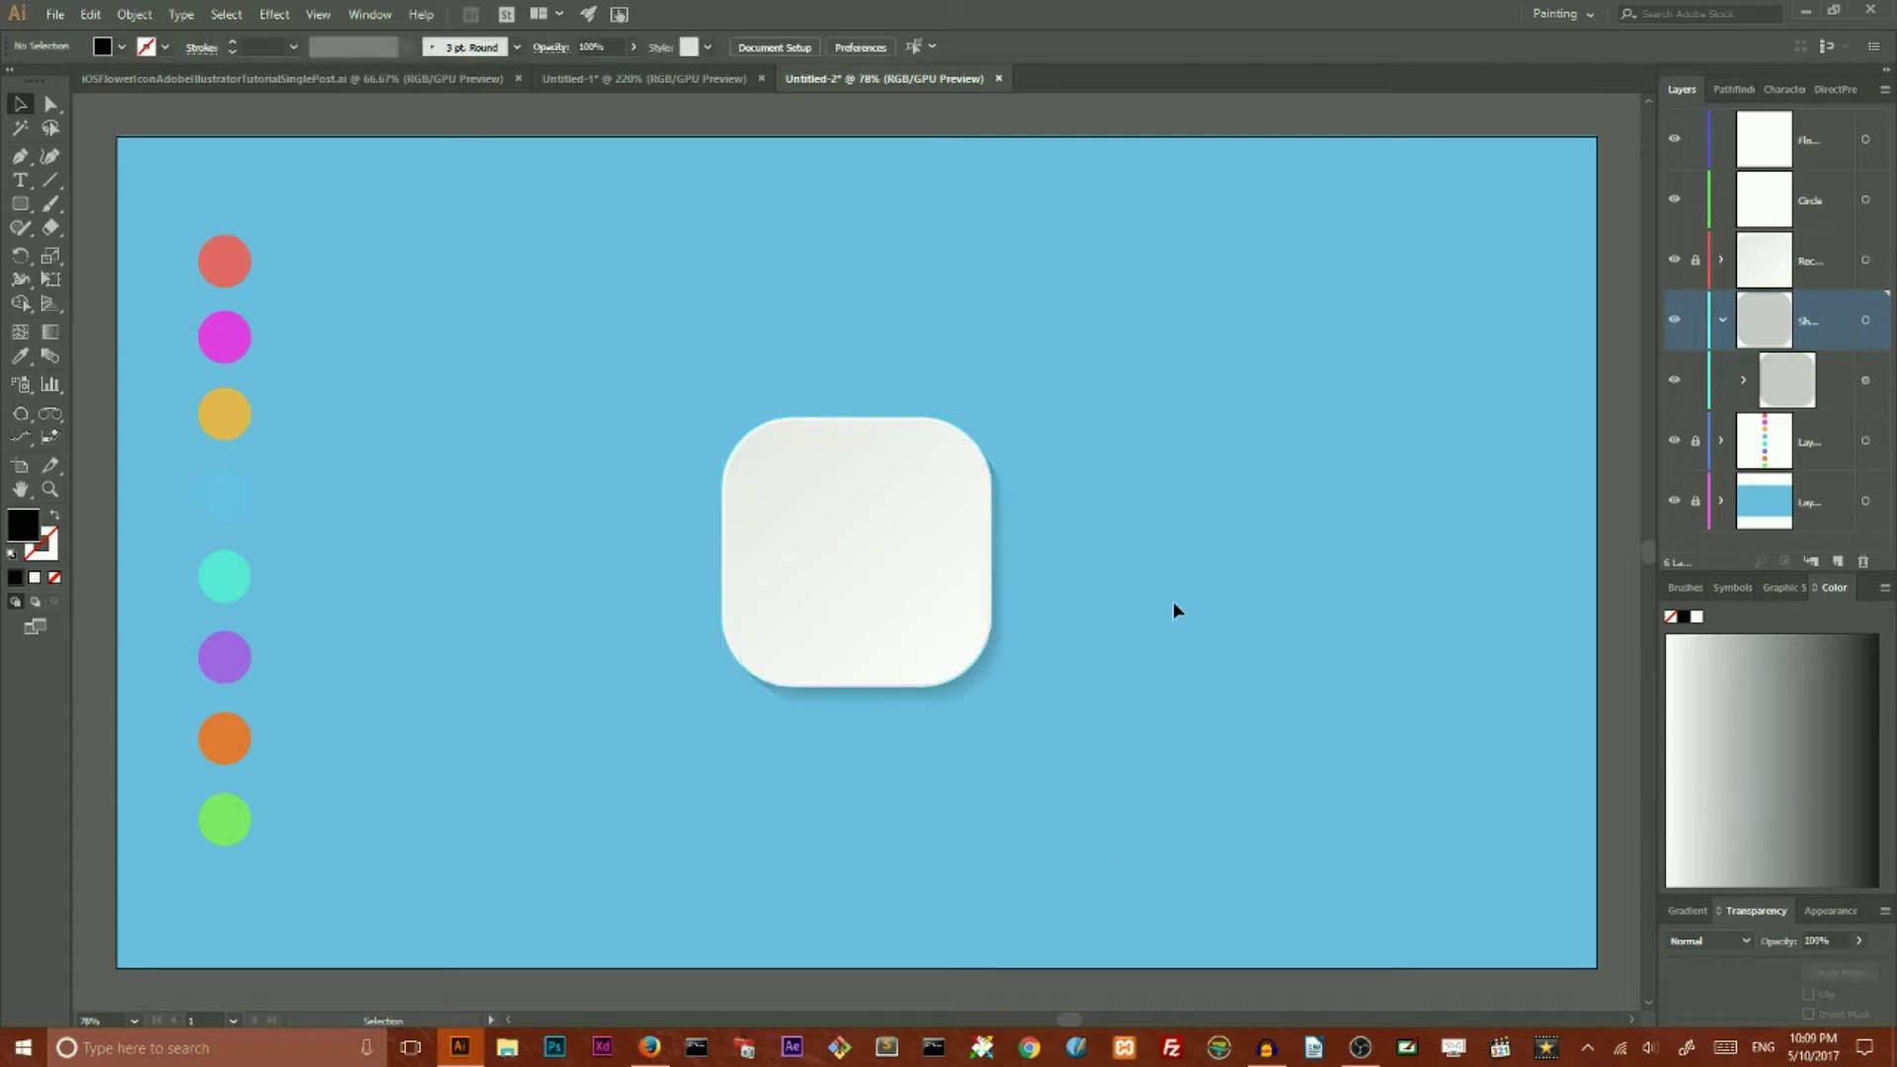
Step: Extend the left edge of the blend's transparent rectangle slightly past the base, making it about 373 px wide
click(992, 678)
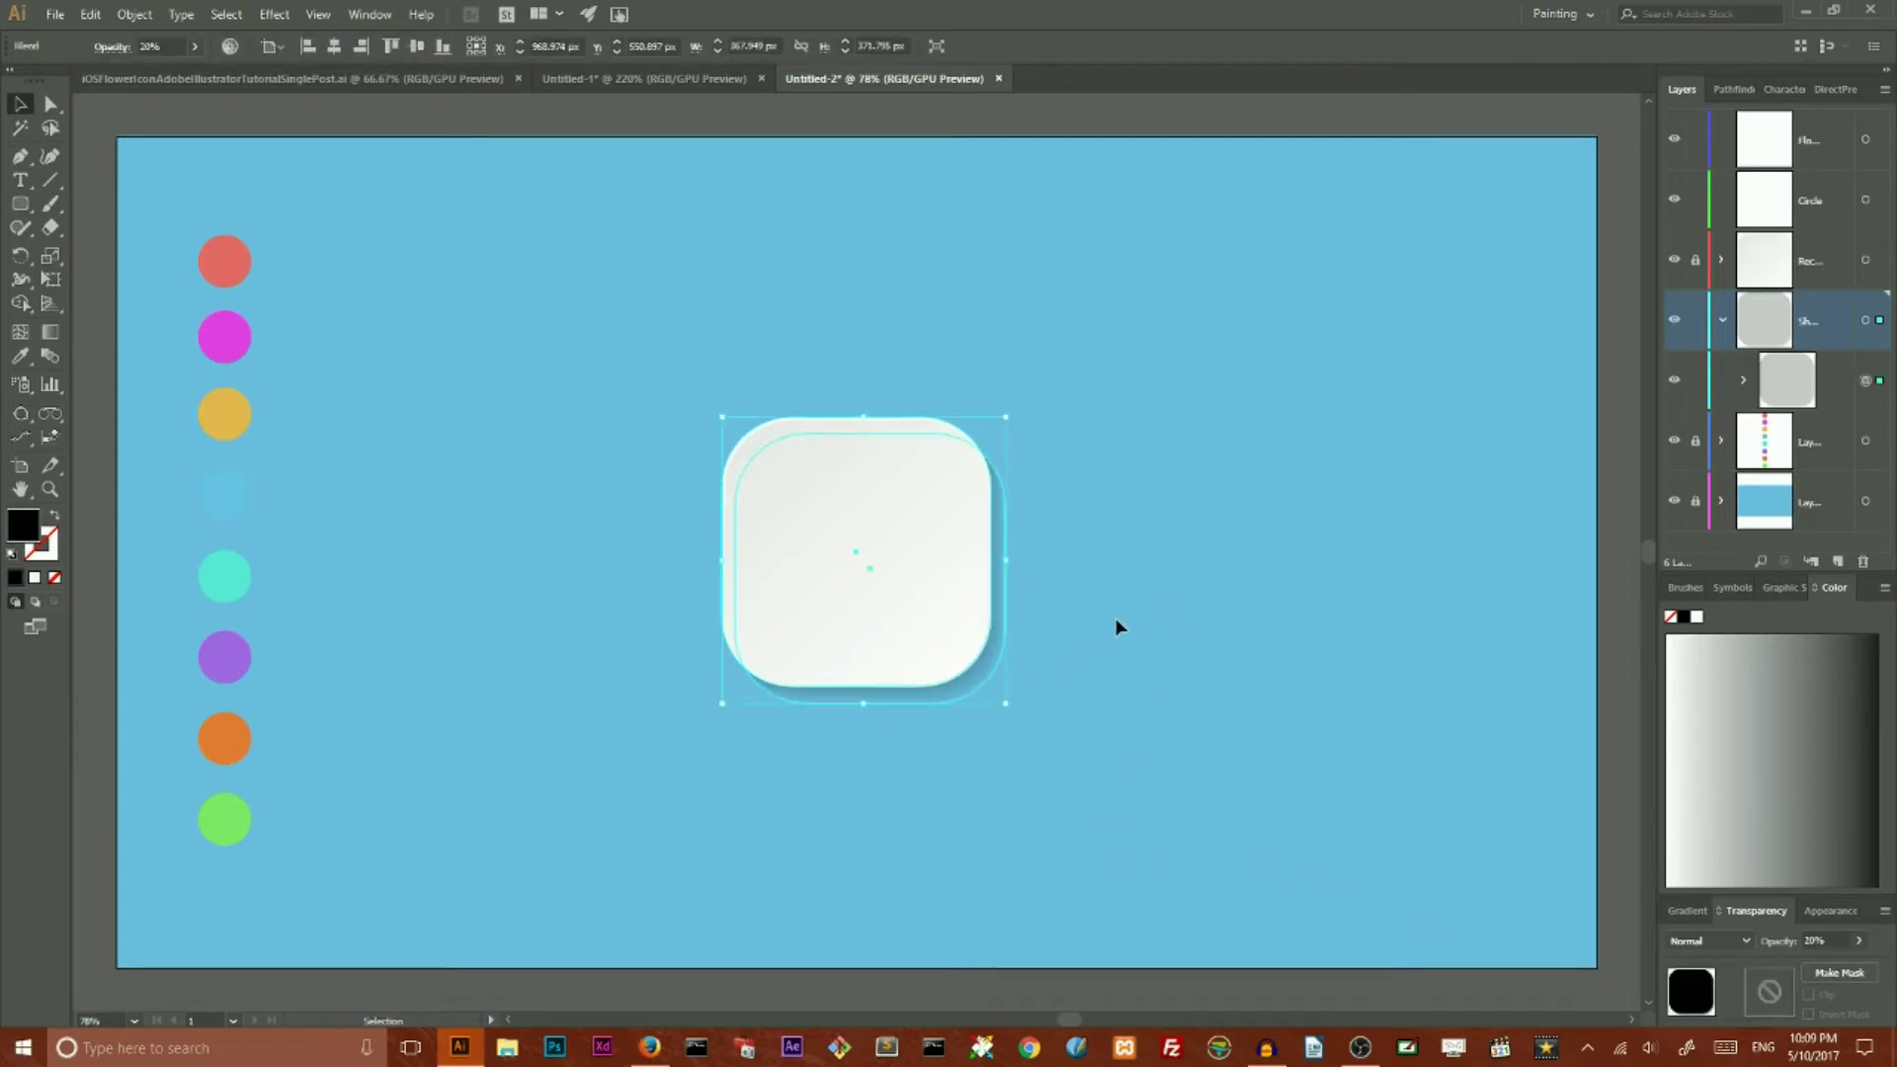
click(737, 574)
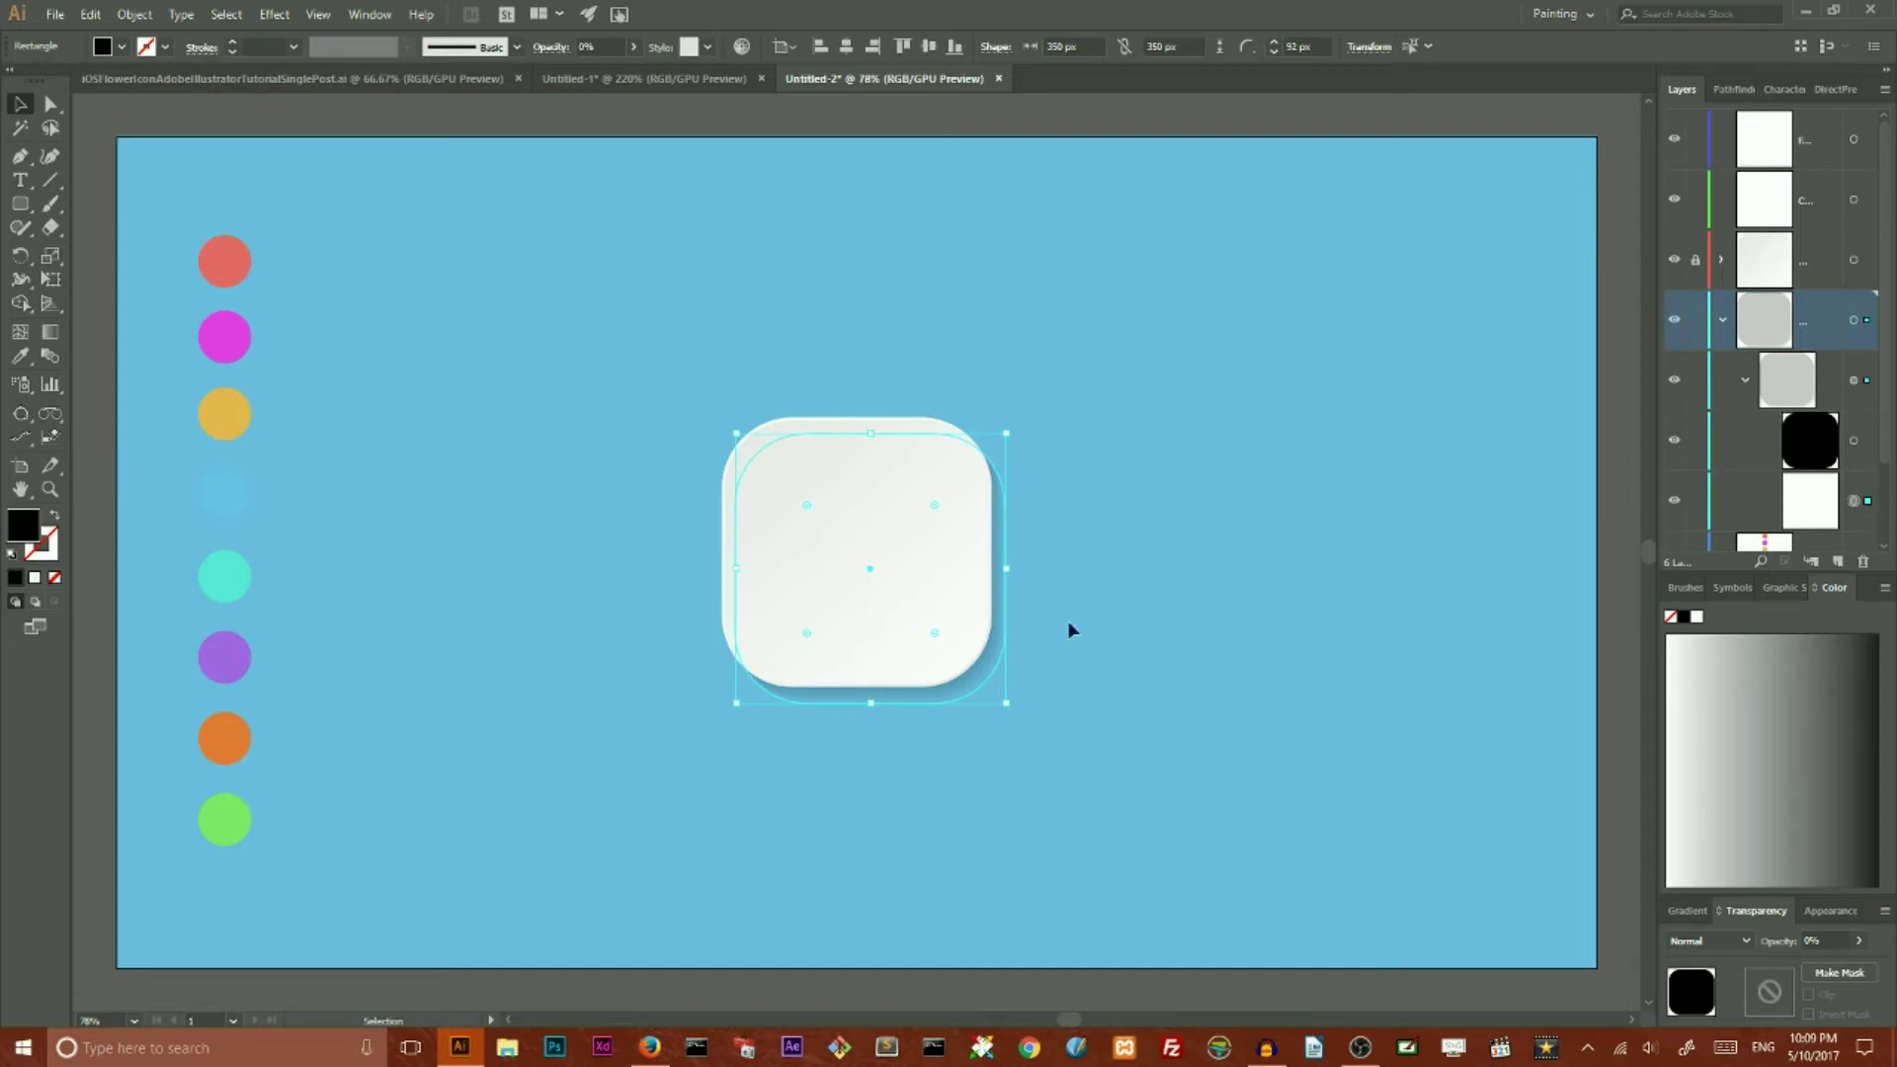
drag(737, 572, 720, 578)
drag(896, 705, 895, 709)
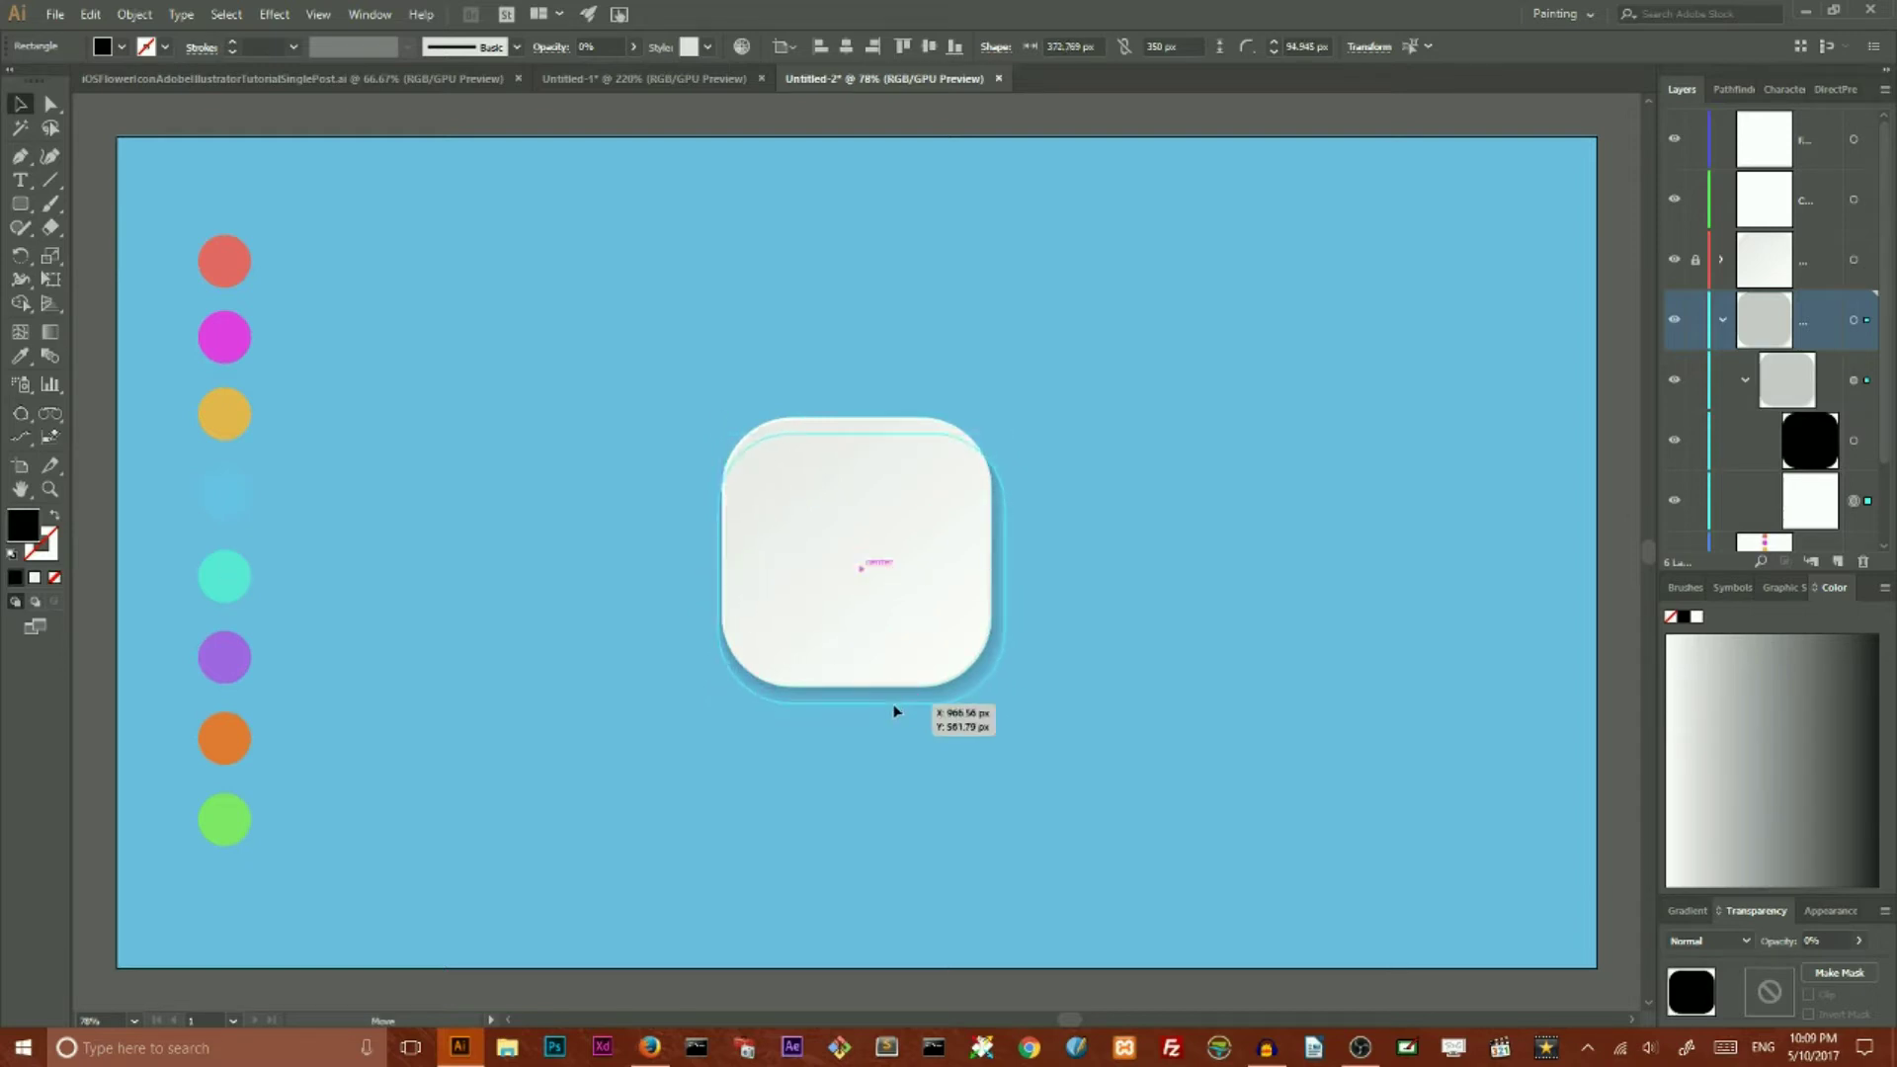
click(1117, 457)
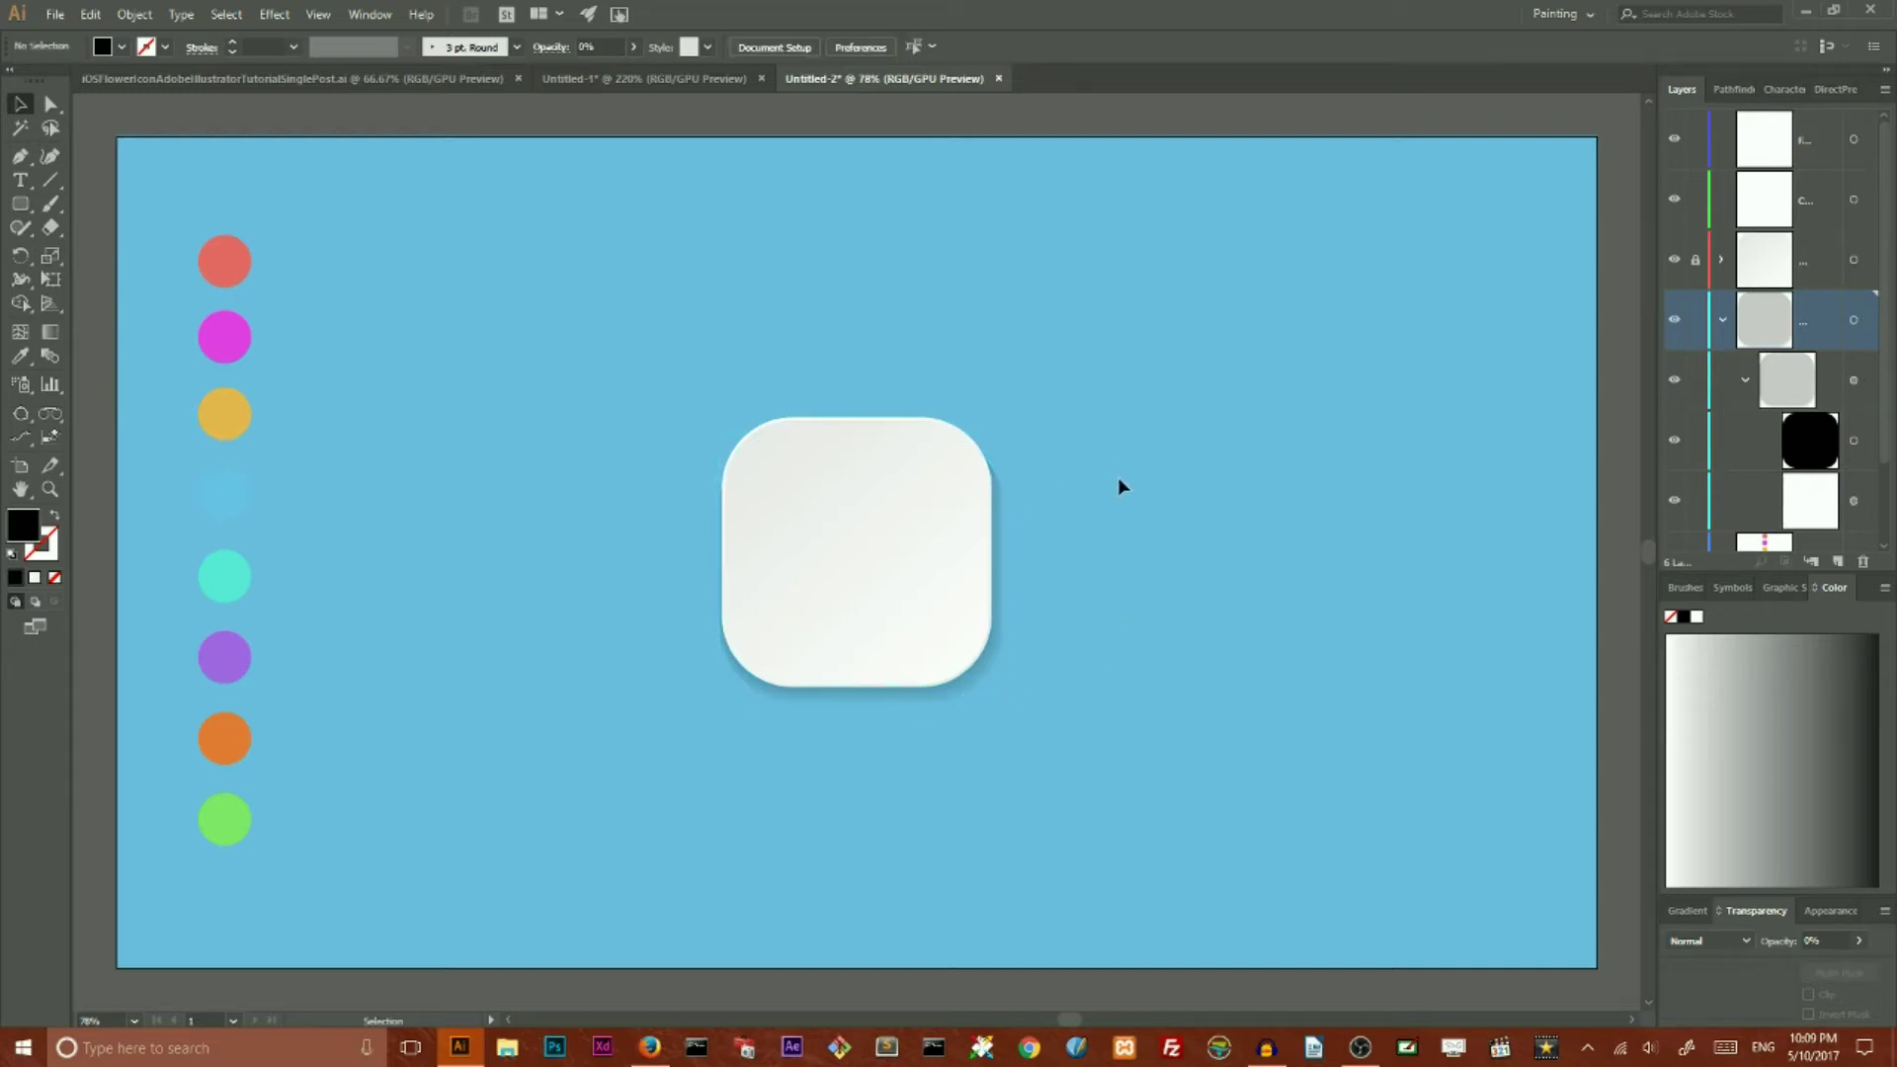
Step: Try different offsets for the blend's transparent rectangle and place it about 20 px lower to deepen the shadow below the base
click(984, 685)
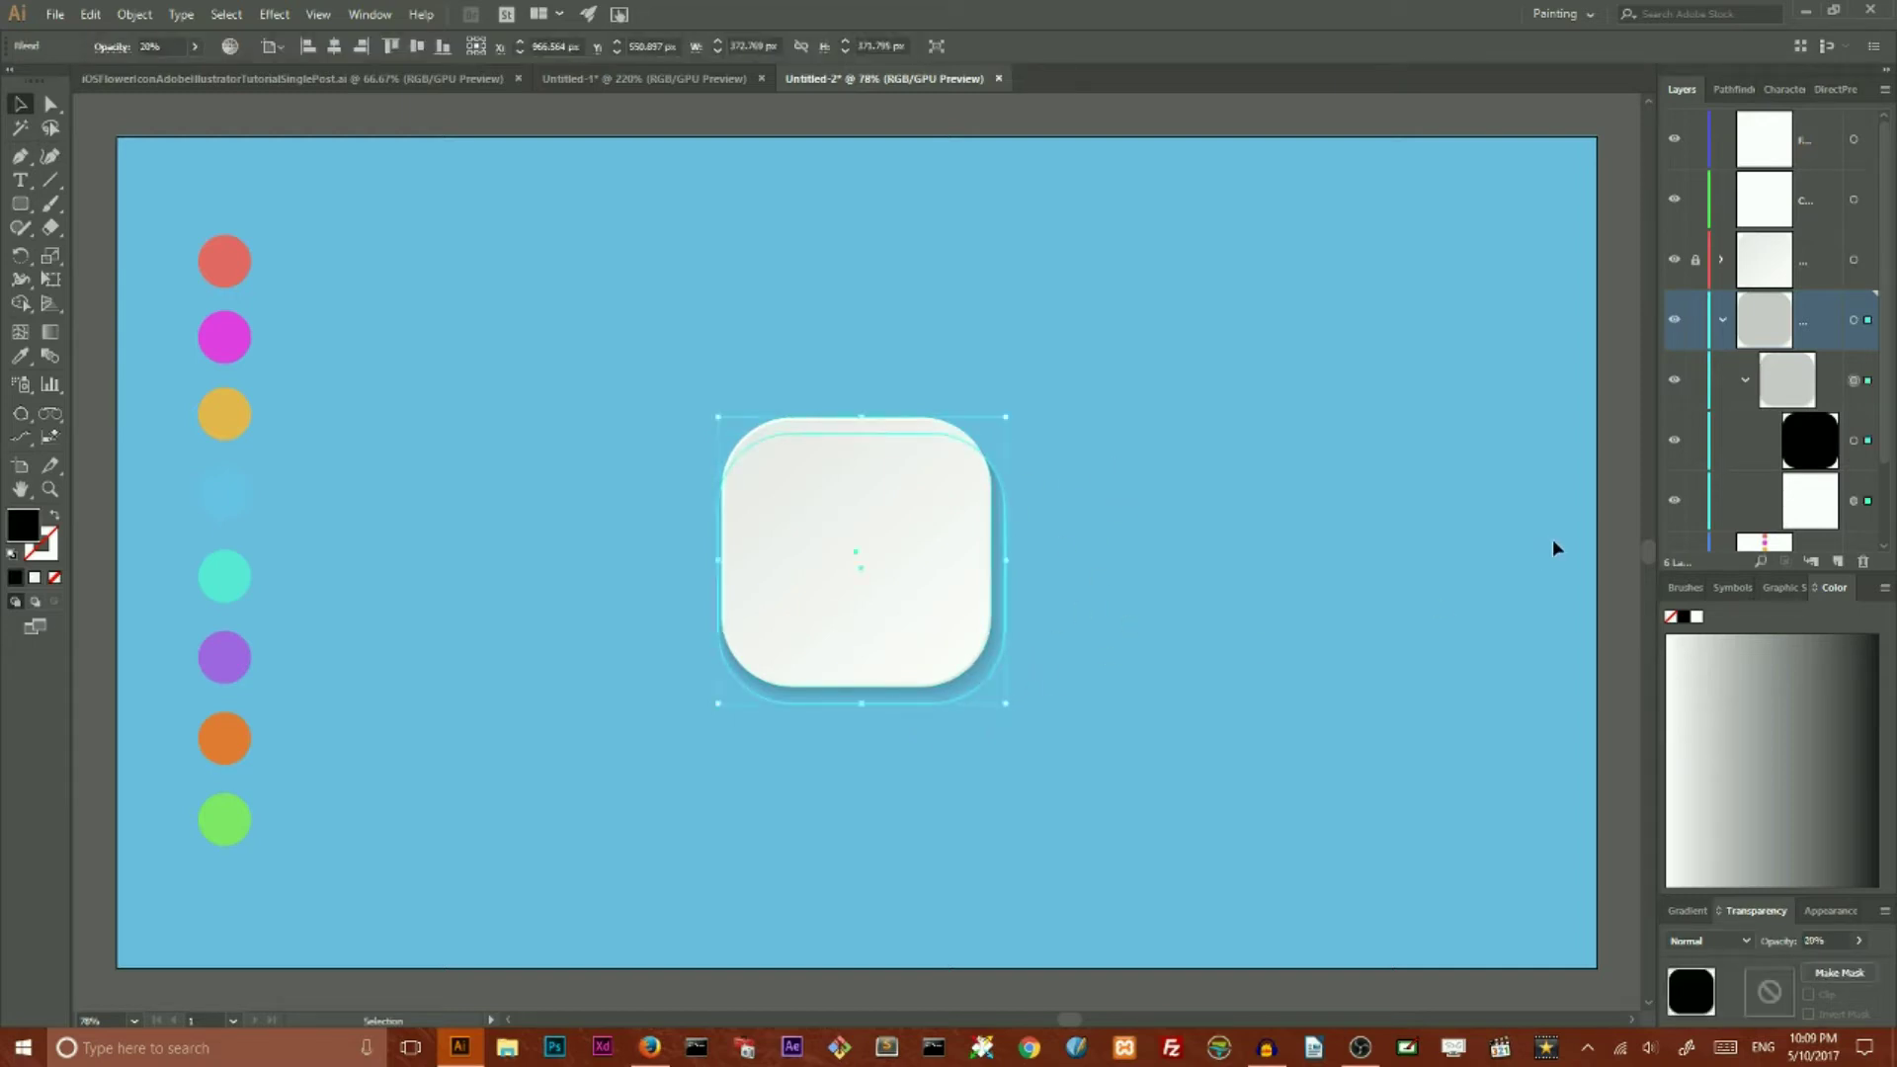
click(1854, 502)
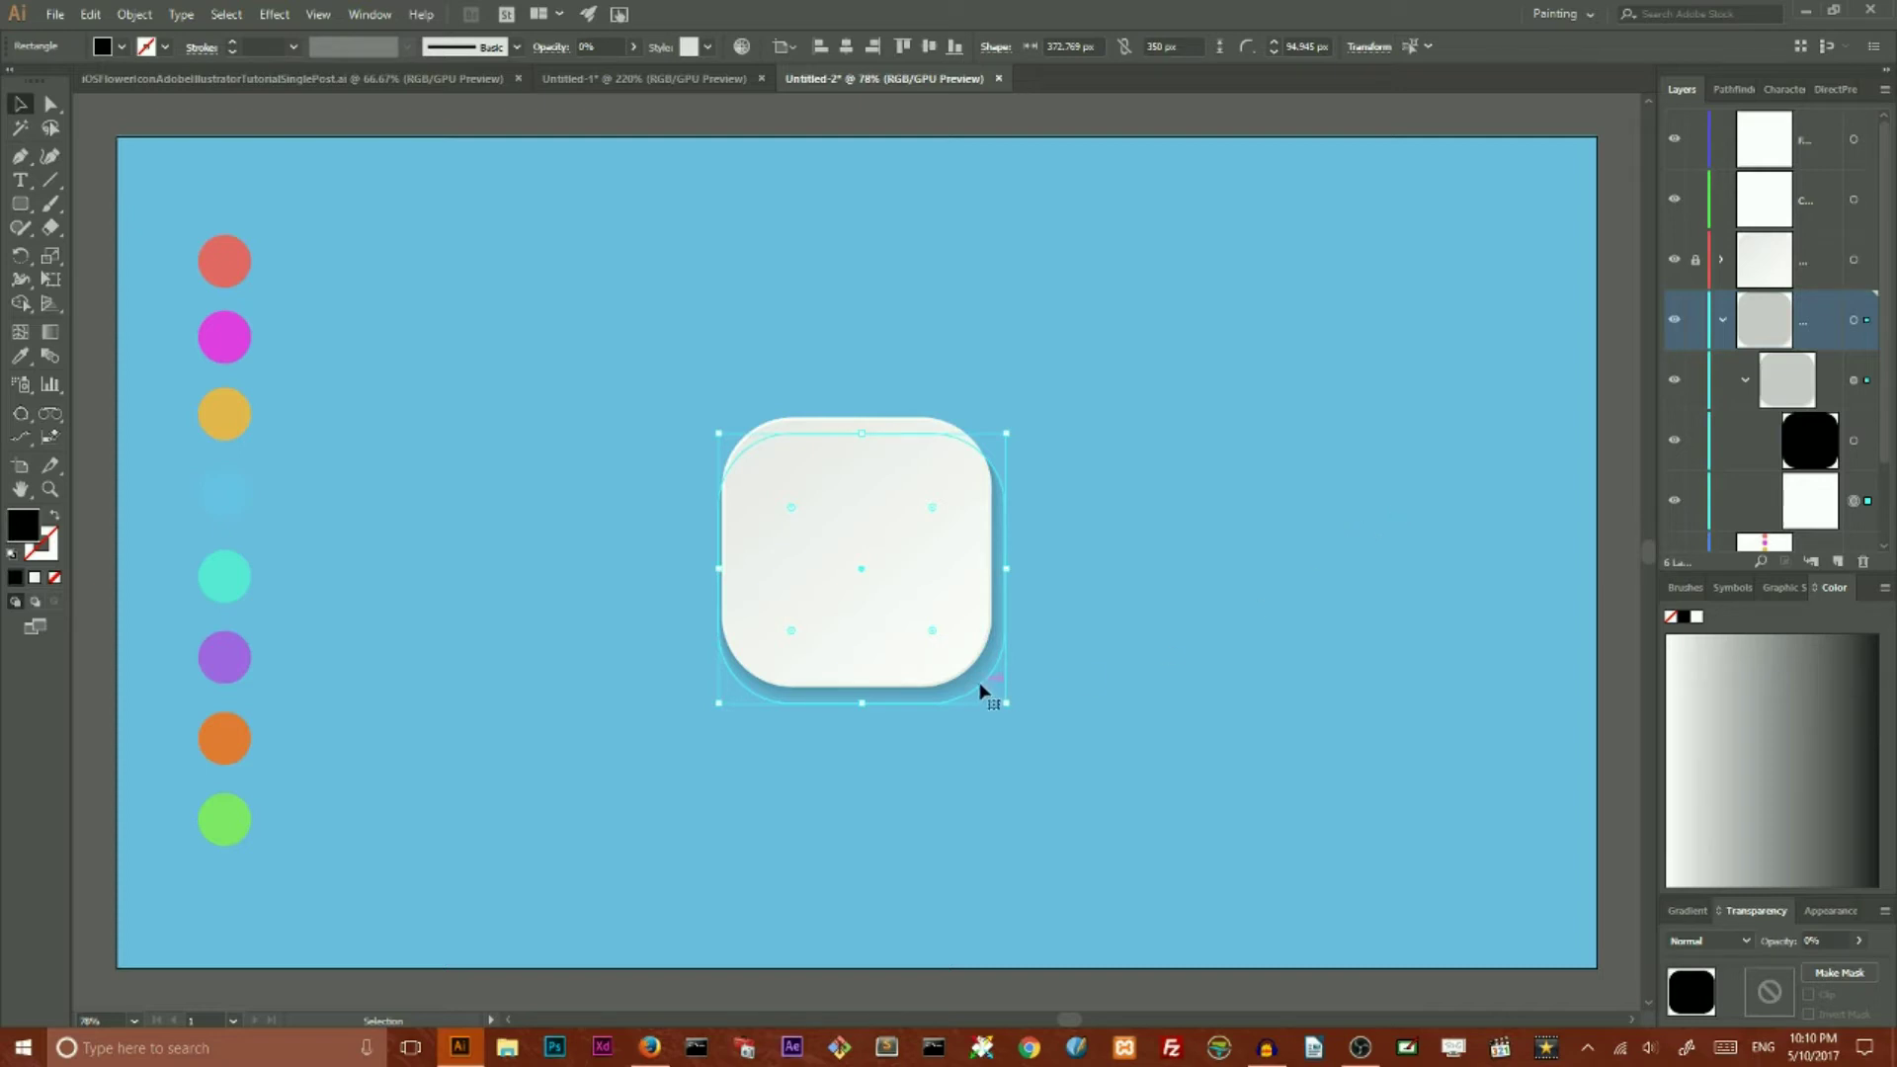
drag(986, 691, 1344, 933)
drag(1169, 679, 820, 454)
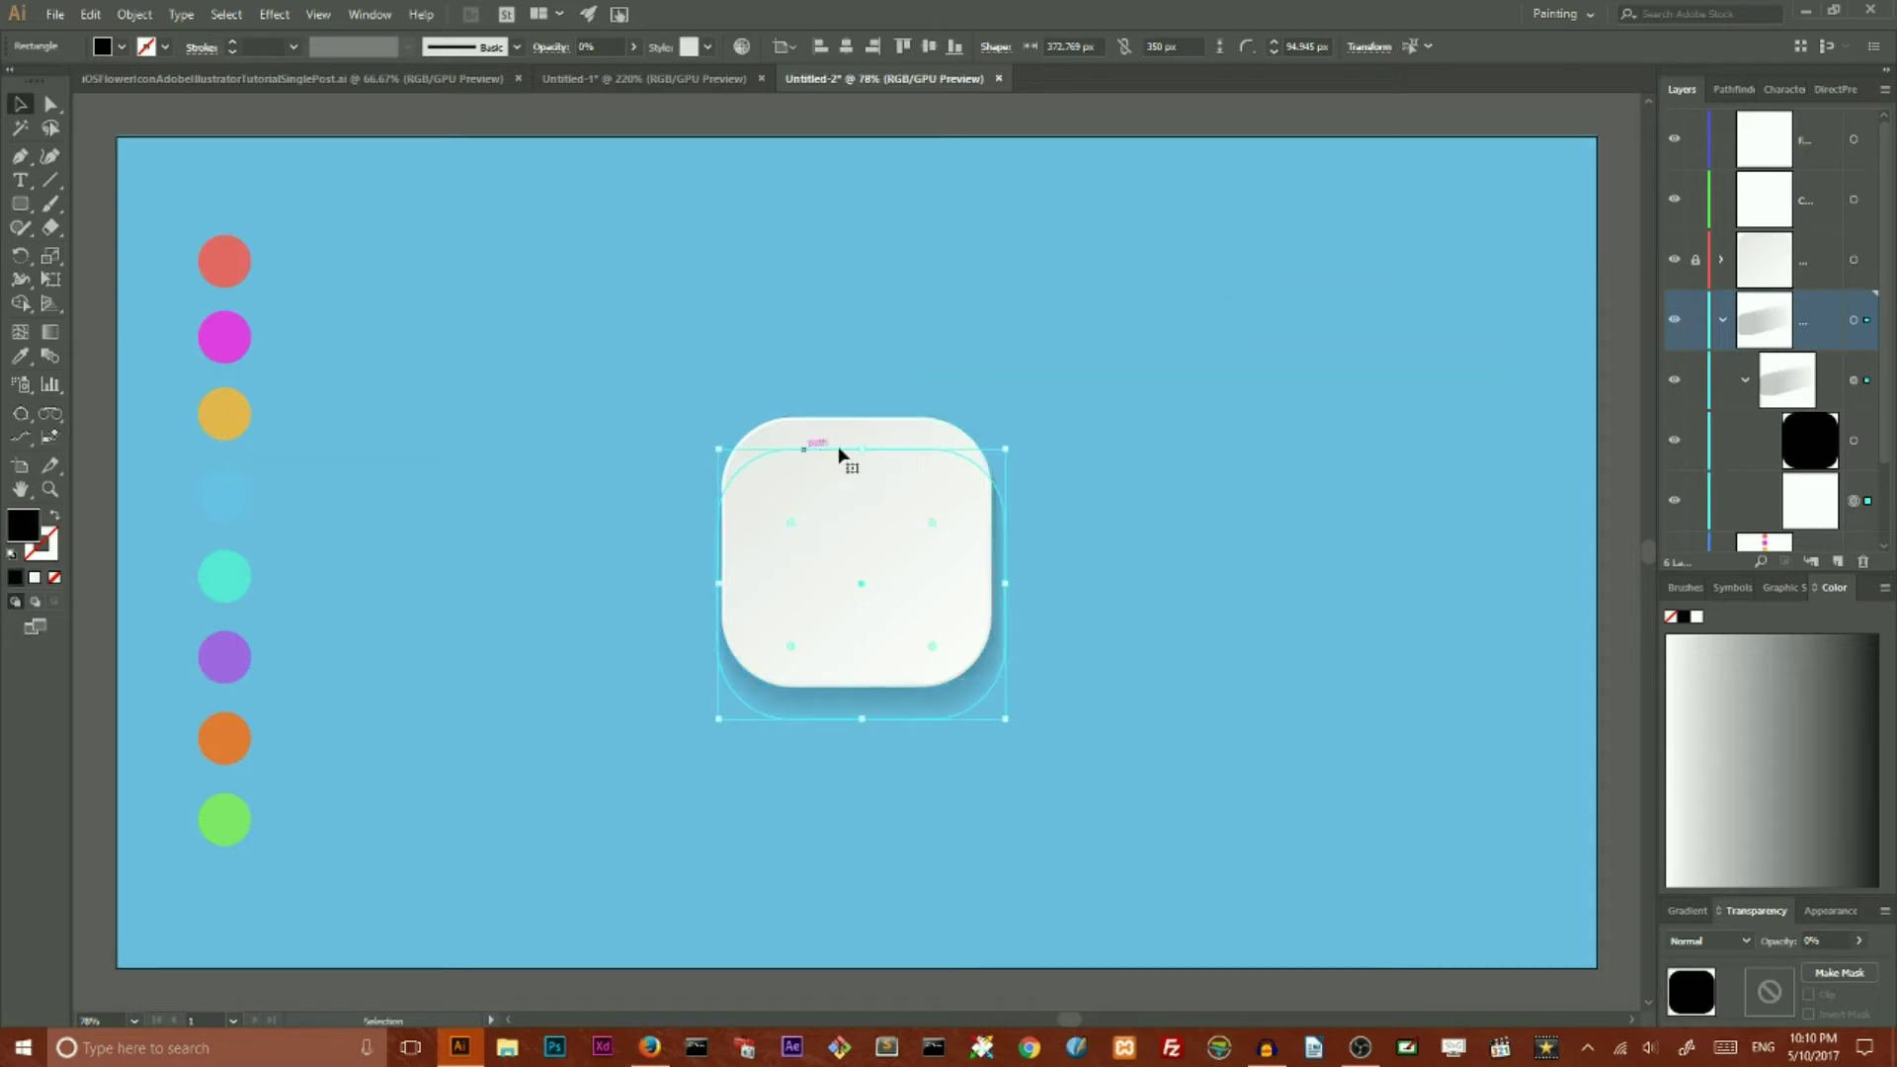
click(1072, 400)
Step: Nudge the whole shadow blend up and back down beneath the base until its Y position is about 563 px
click(999, 695)
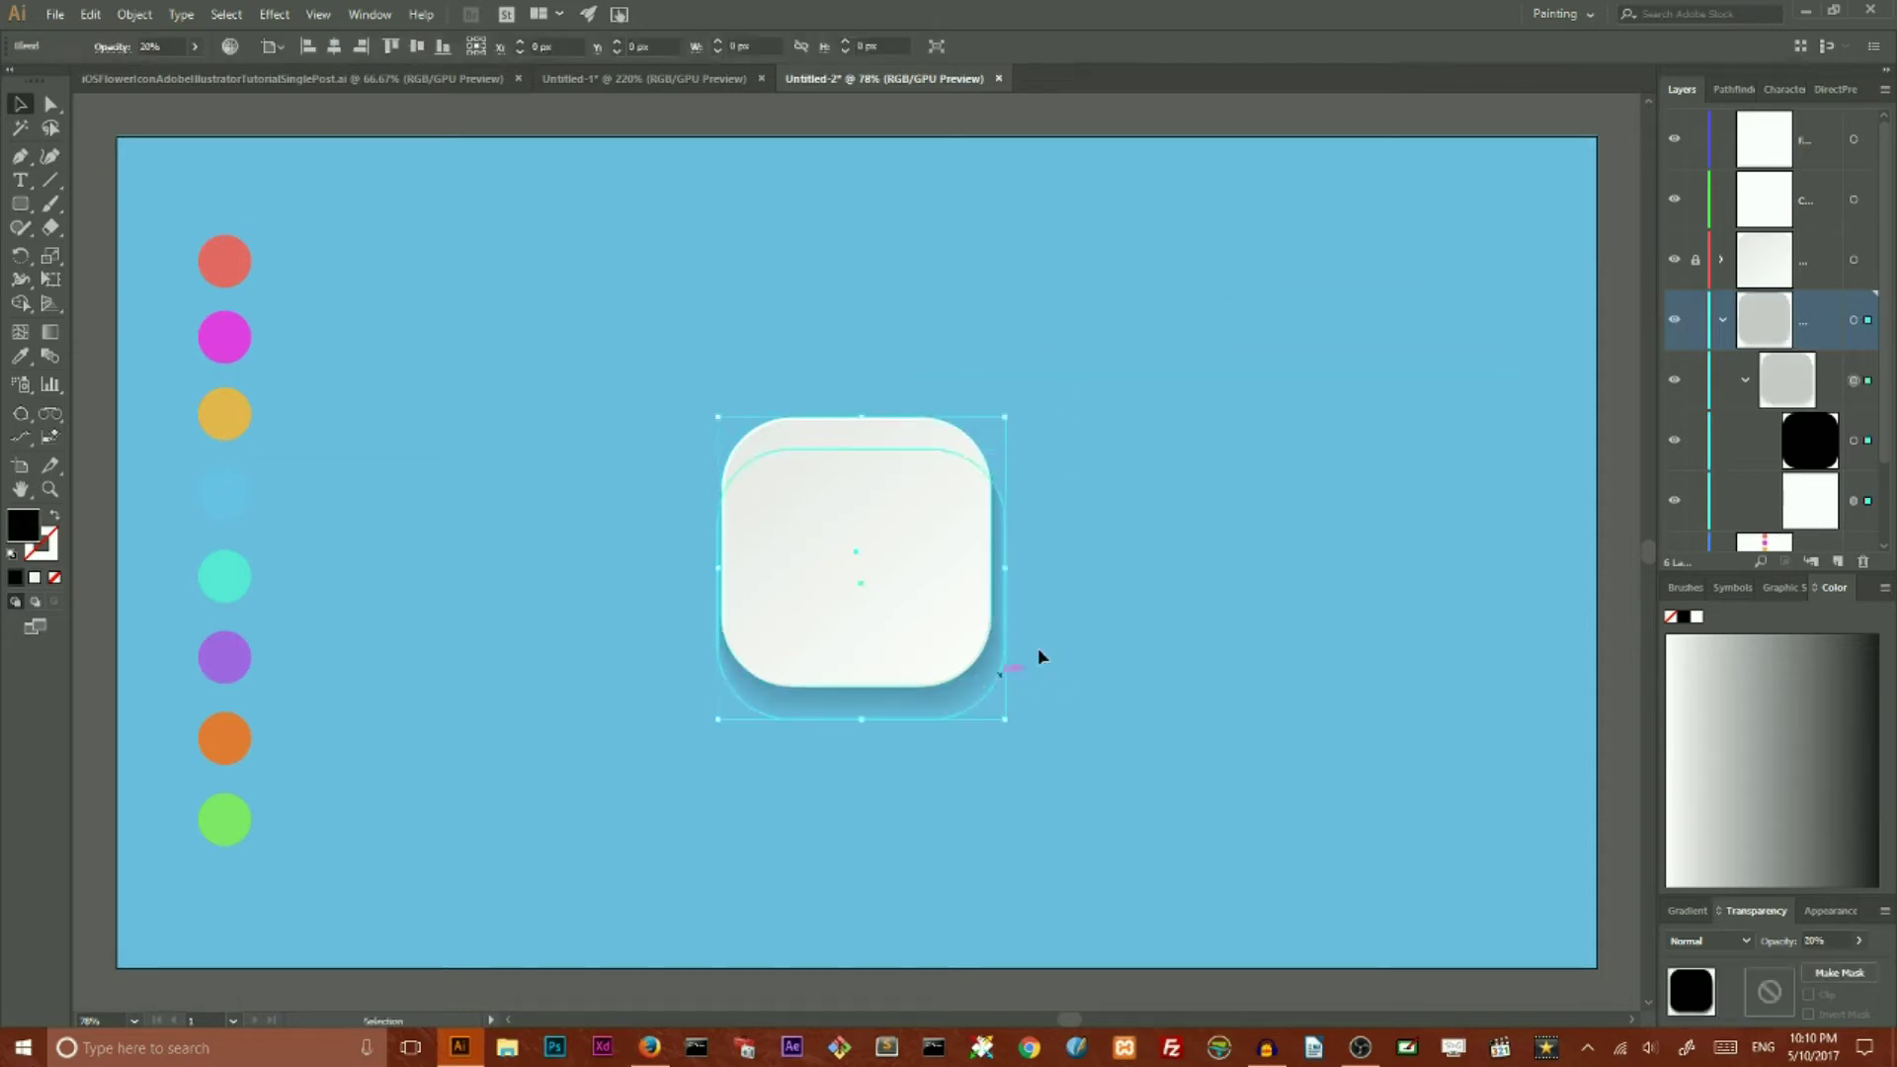
key(Up)
key(Up)
key(Up)
key(Right)
key(Up)
key(Up)
key(Up)
key(Up)
key(Up)
key(Up)
key(Up)
key(Up)
key(Up)
key(Up)
key(Up)
key(Up)
key(Up)
key(Up)
key(Up)
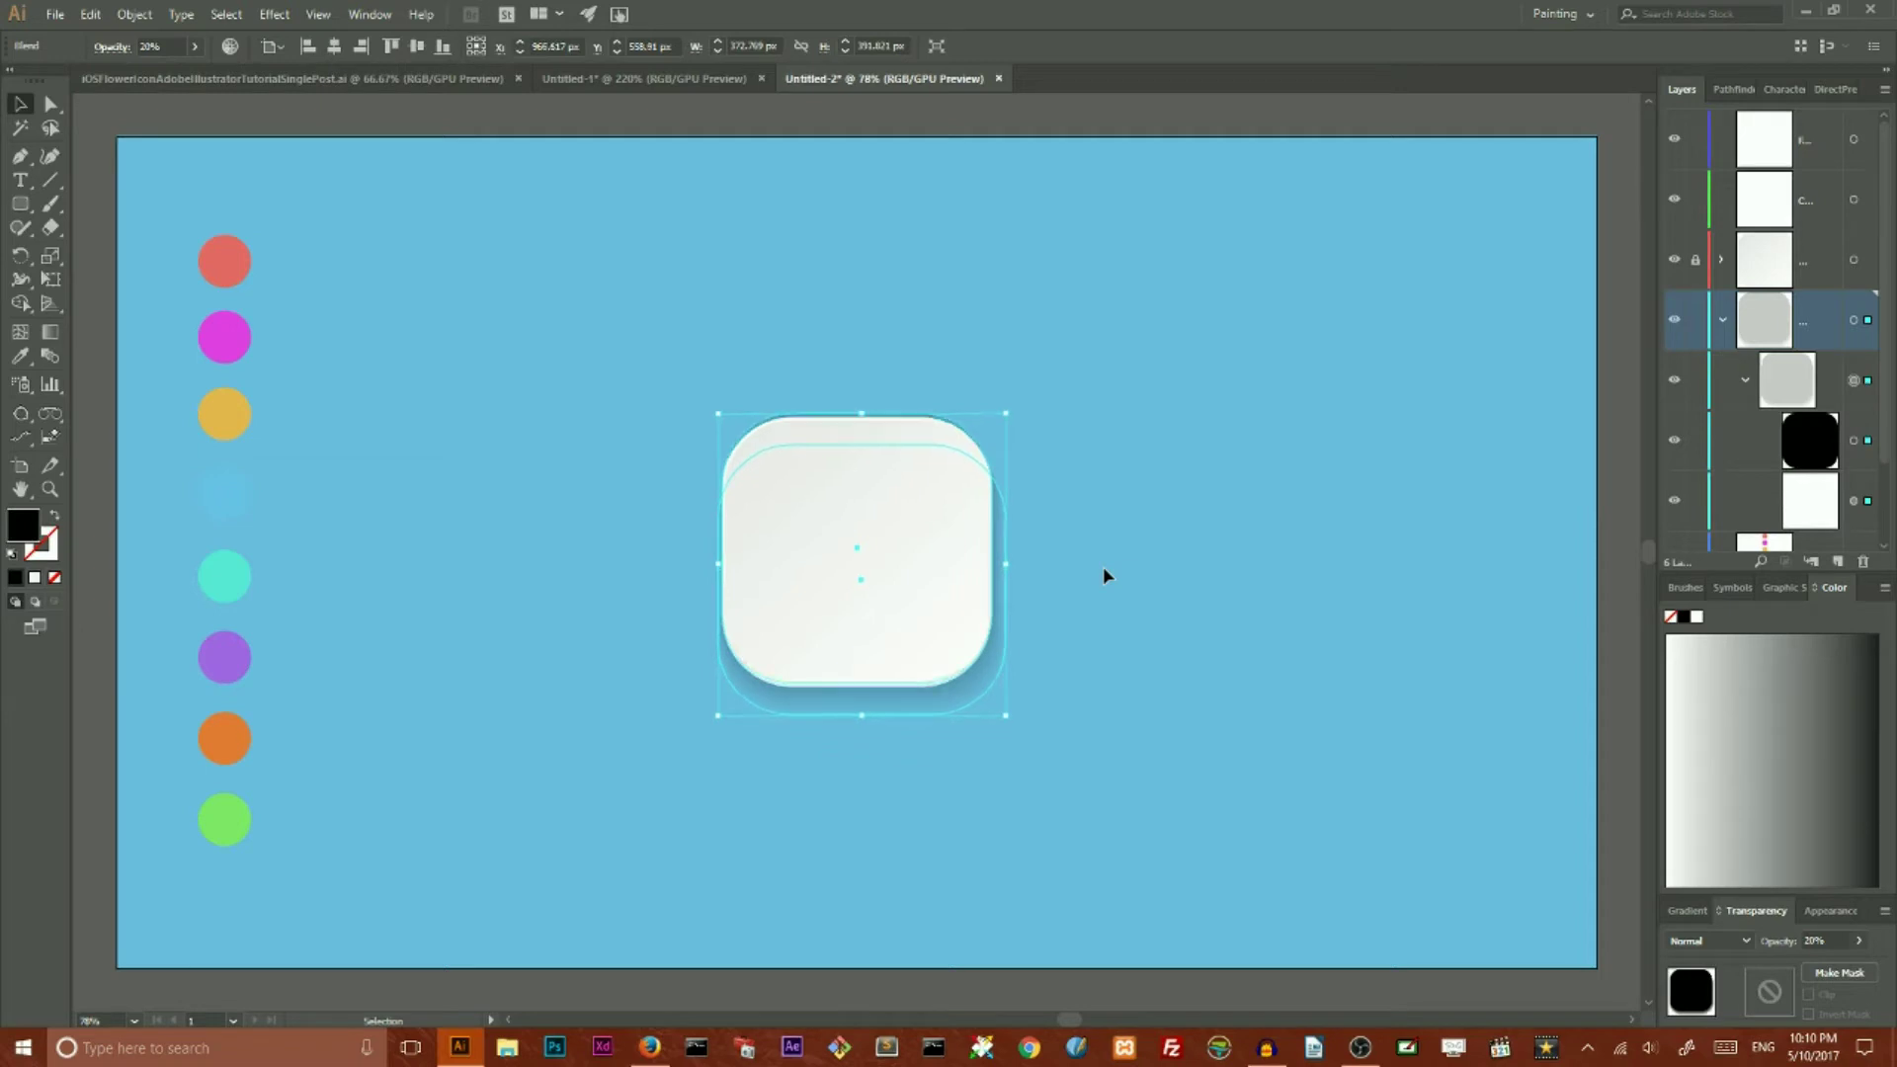
key(Down)
key(Down)
key(Down)
key(Down)
key(Down)
key(Down)
key(Down)
key(Down)
key(Down)
key(Down)
key(Down)
key(Down)
key(Down)
key(Down)
key(Down)
key(Down)
key(Down)
key(Down)
key(Down)
key(Down)
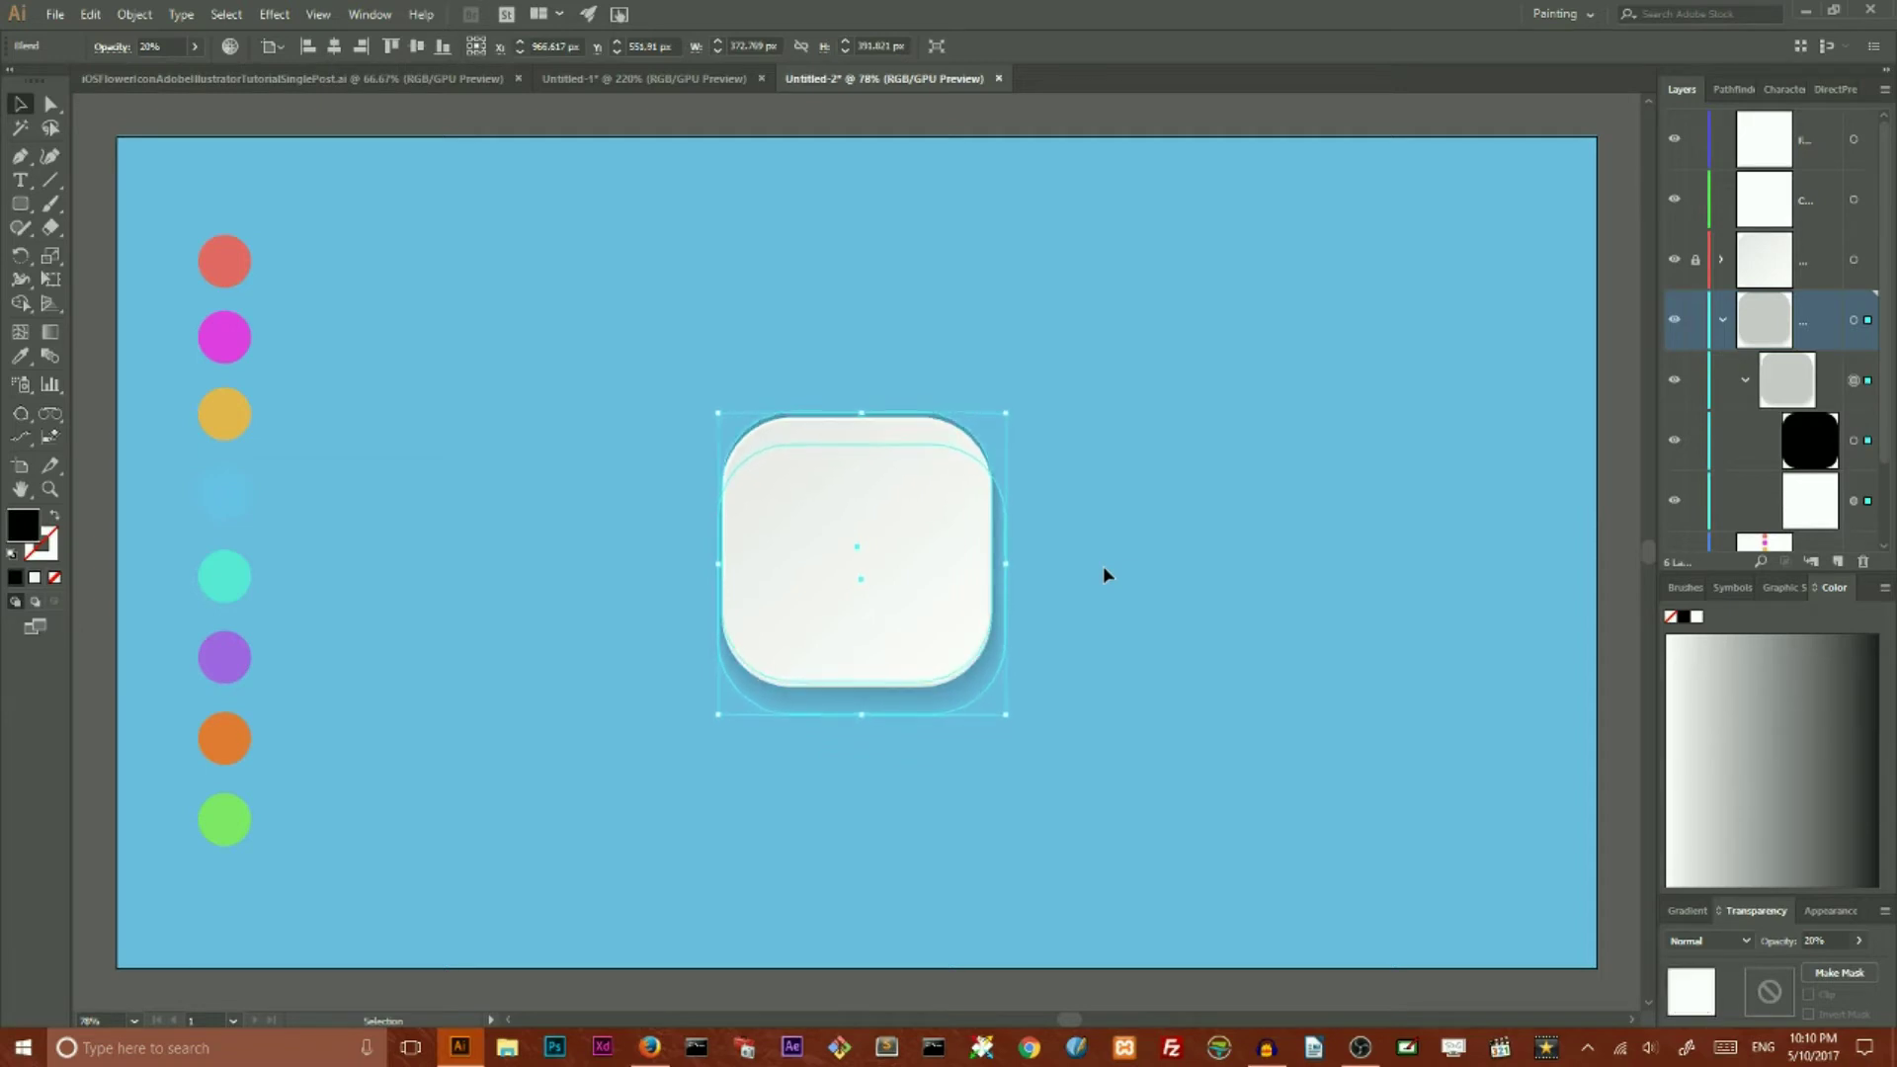
click(1111, 548)
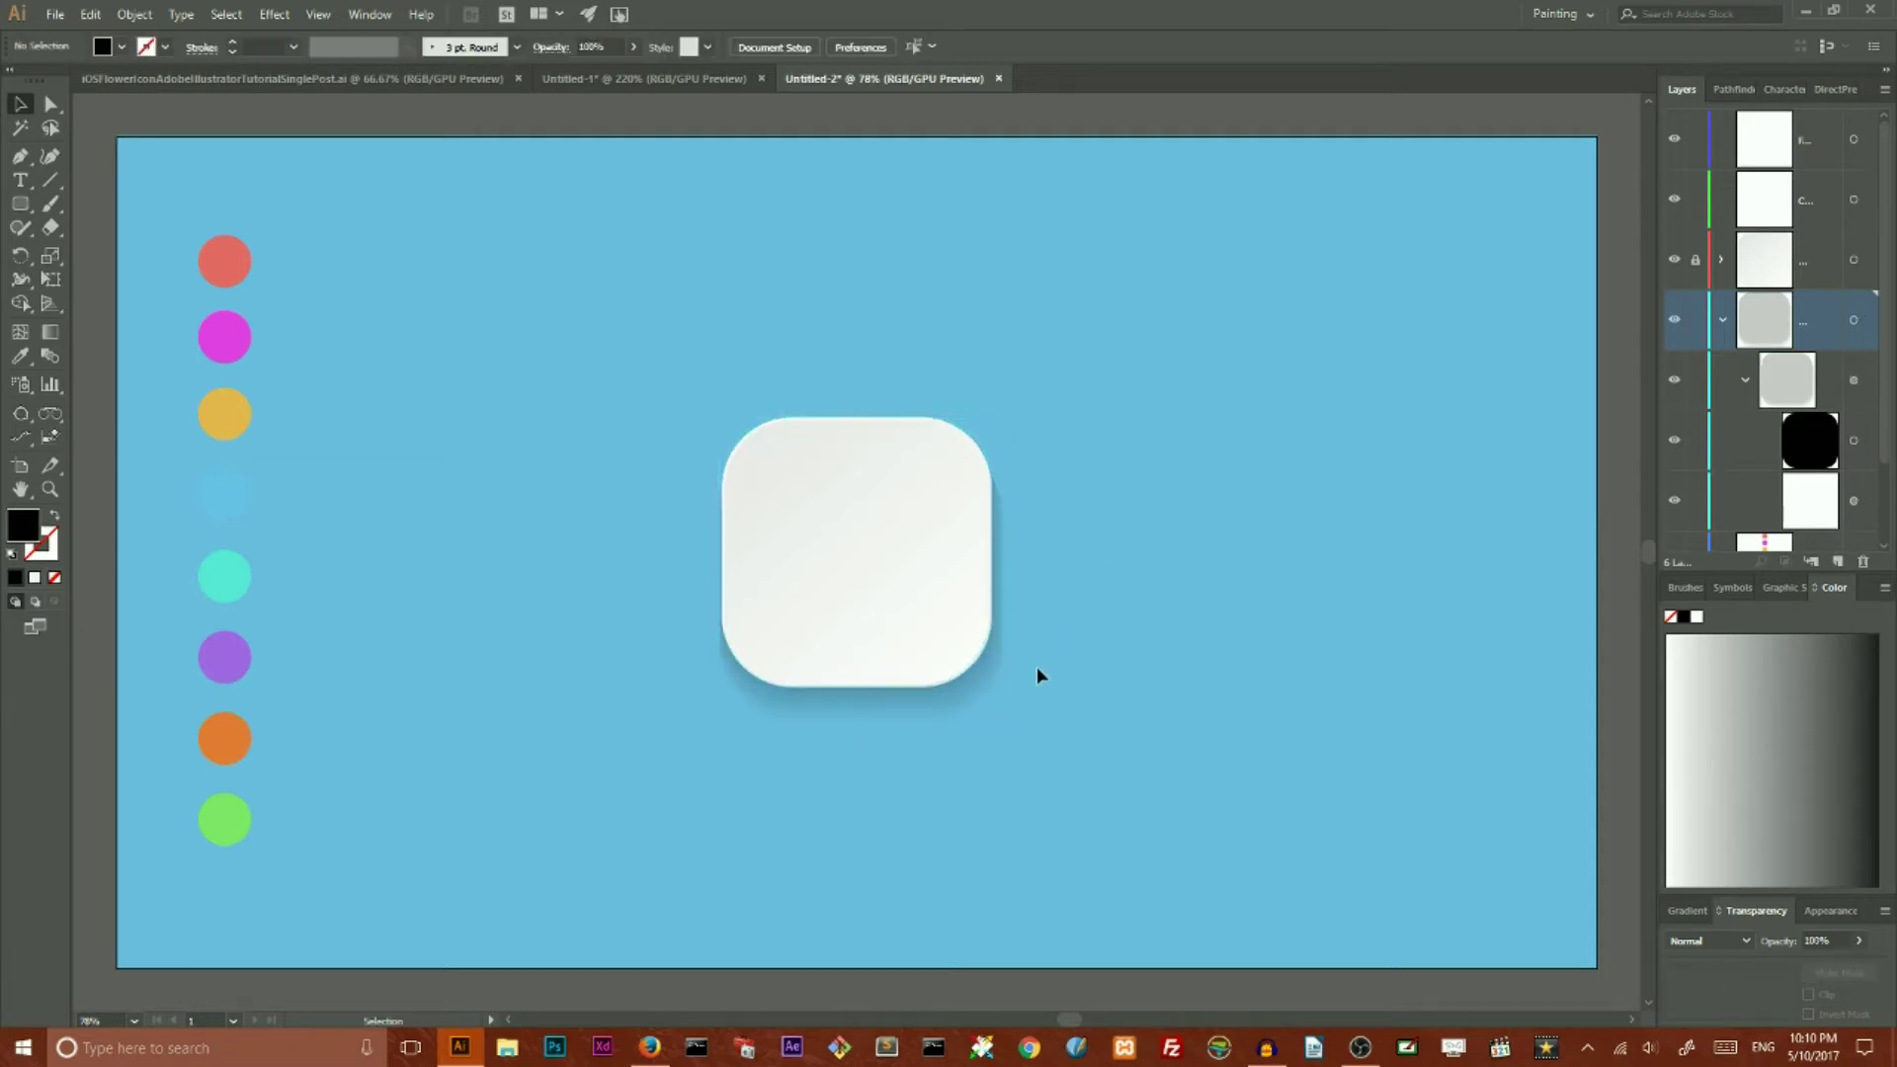
click(977, 707)
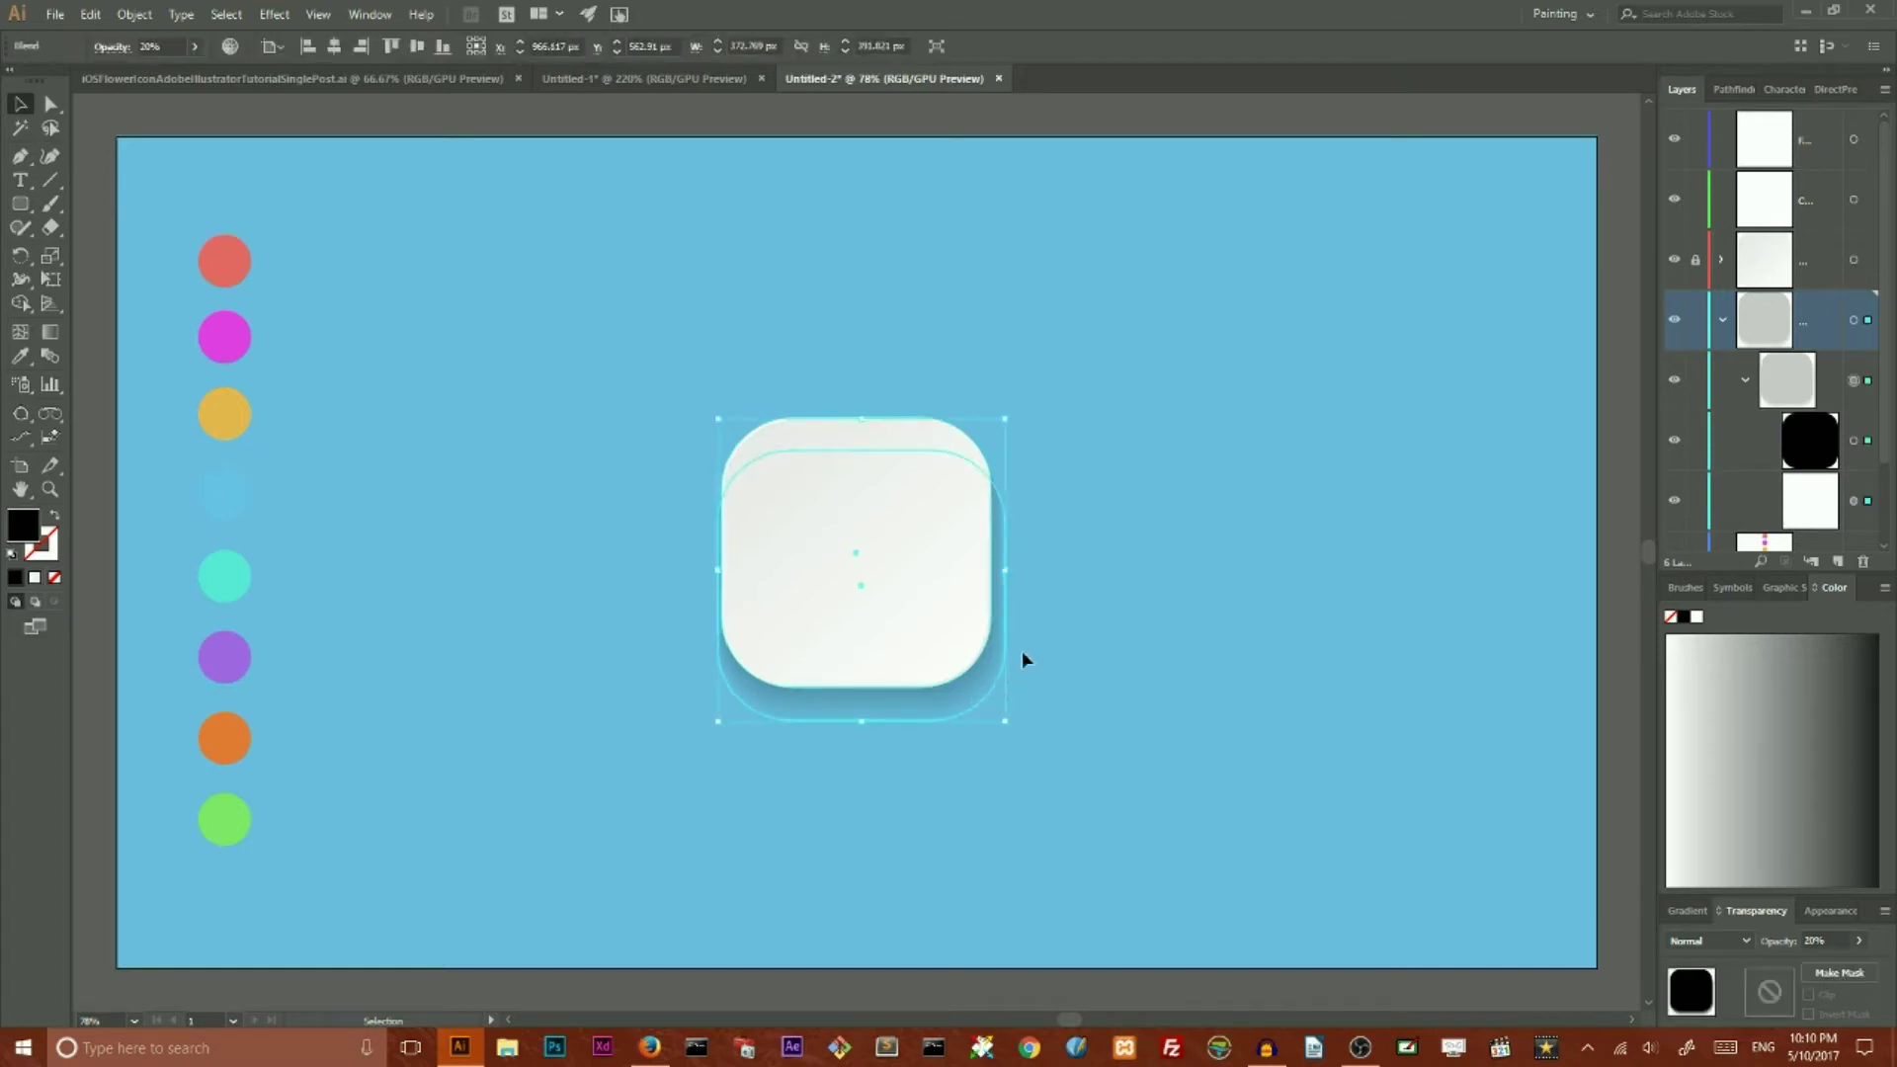
click(1051, 625)
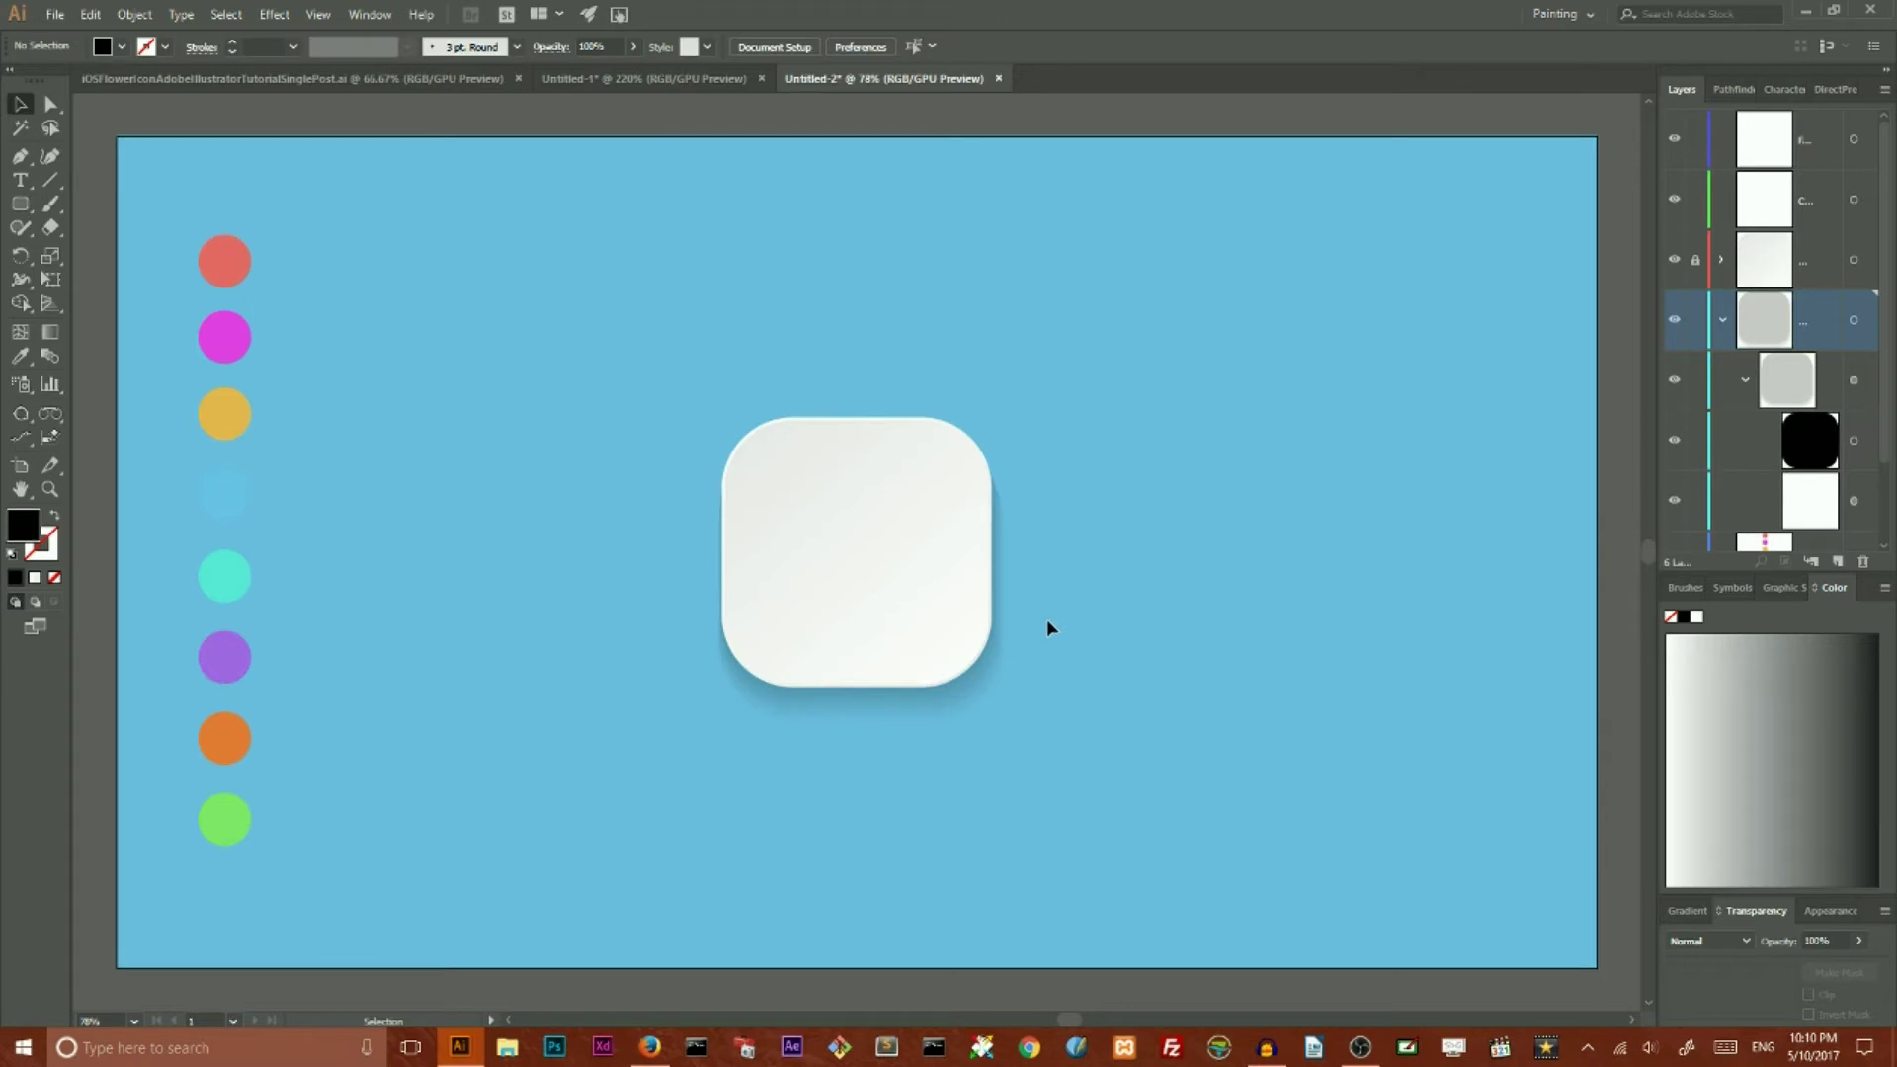
click(981, 690)
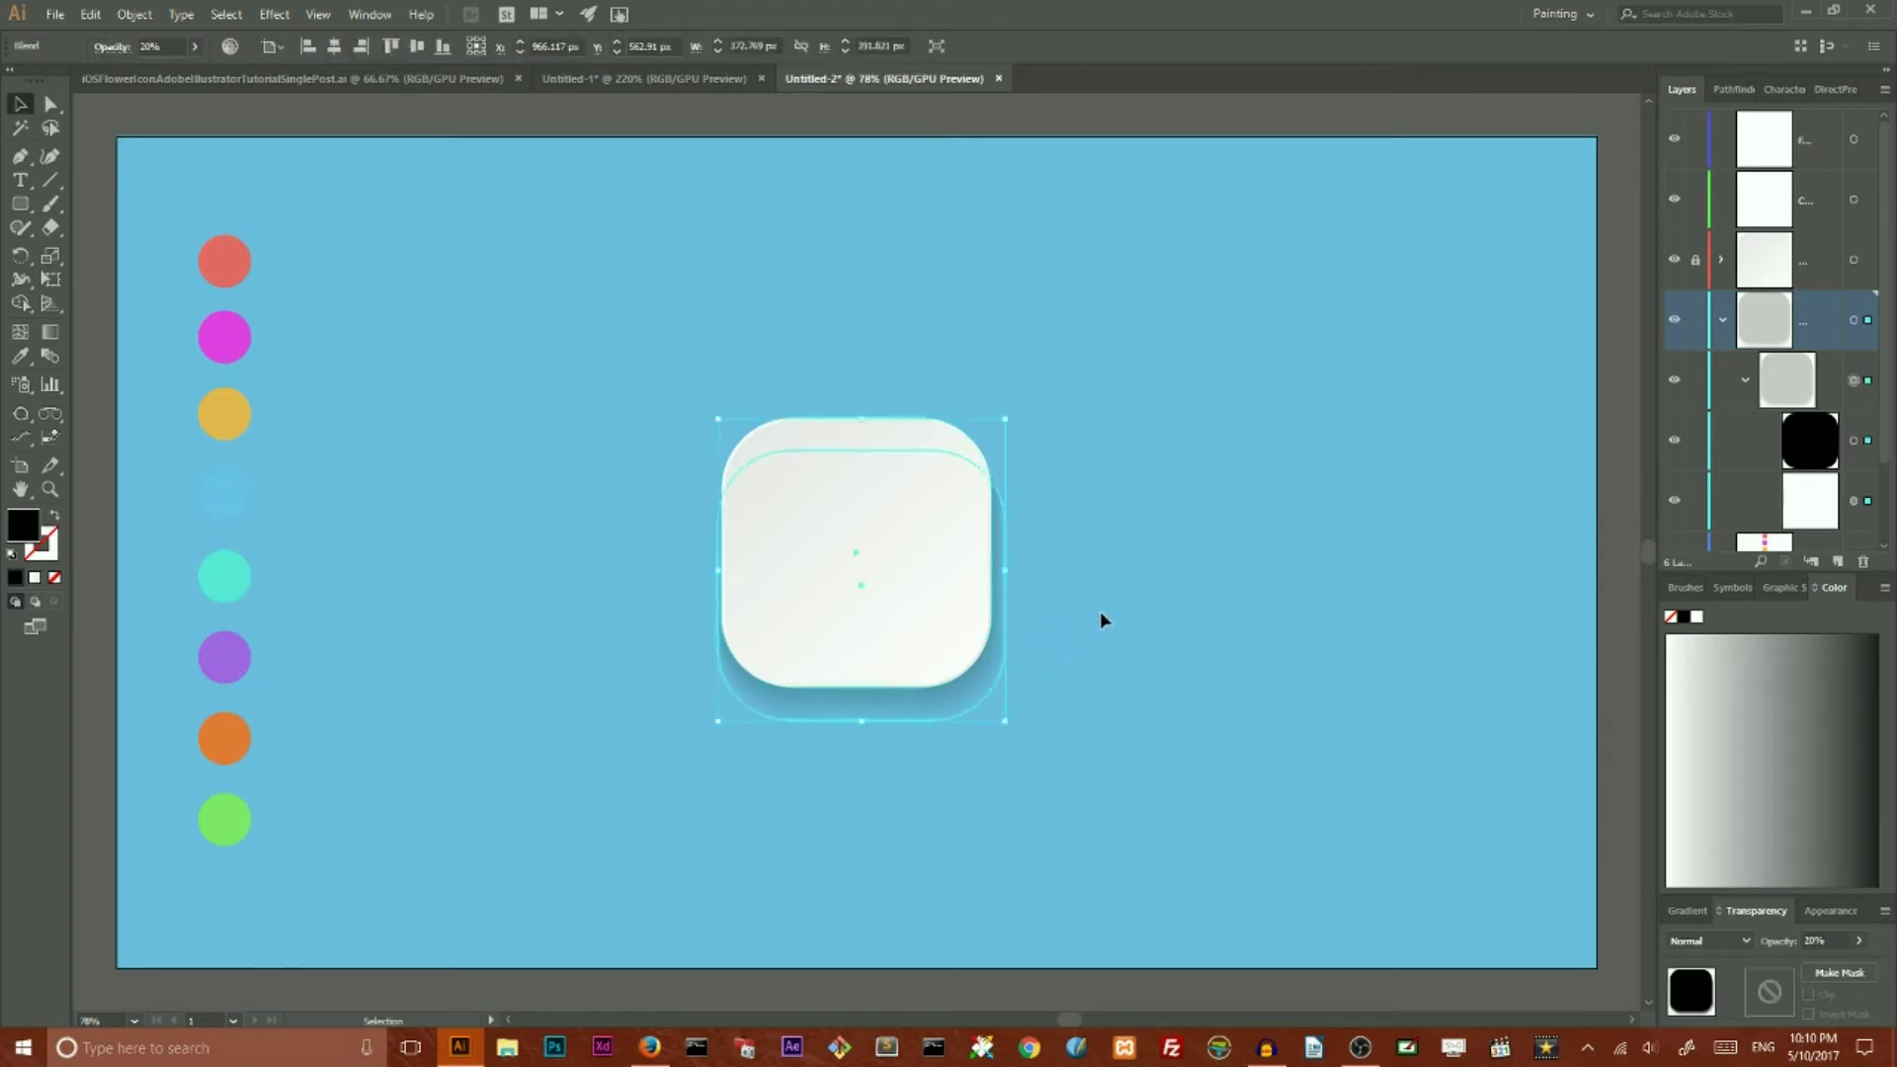
Step: Check the finished flower icon in the Untitled-1 document, then return to the Untitled-2 working document
click(1745, 379)
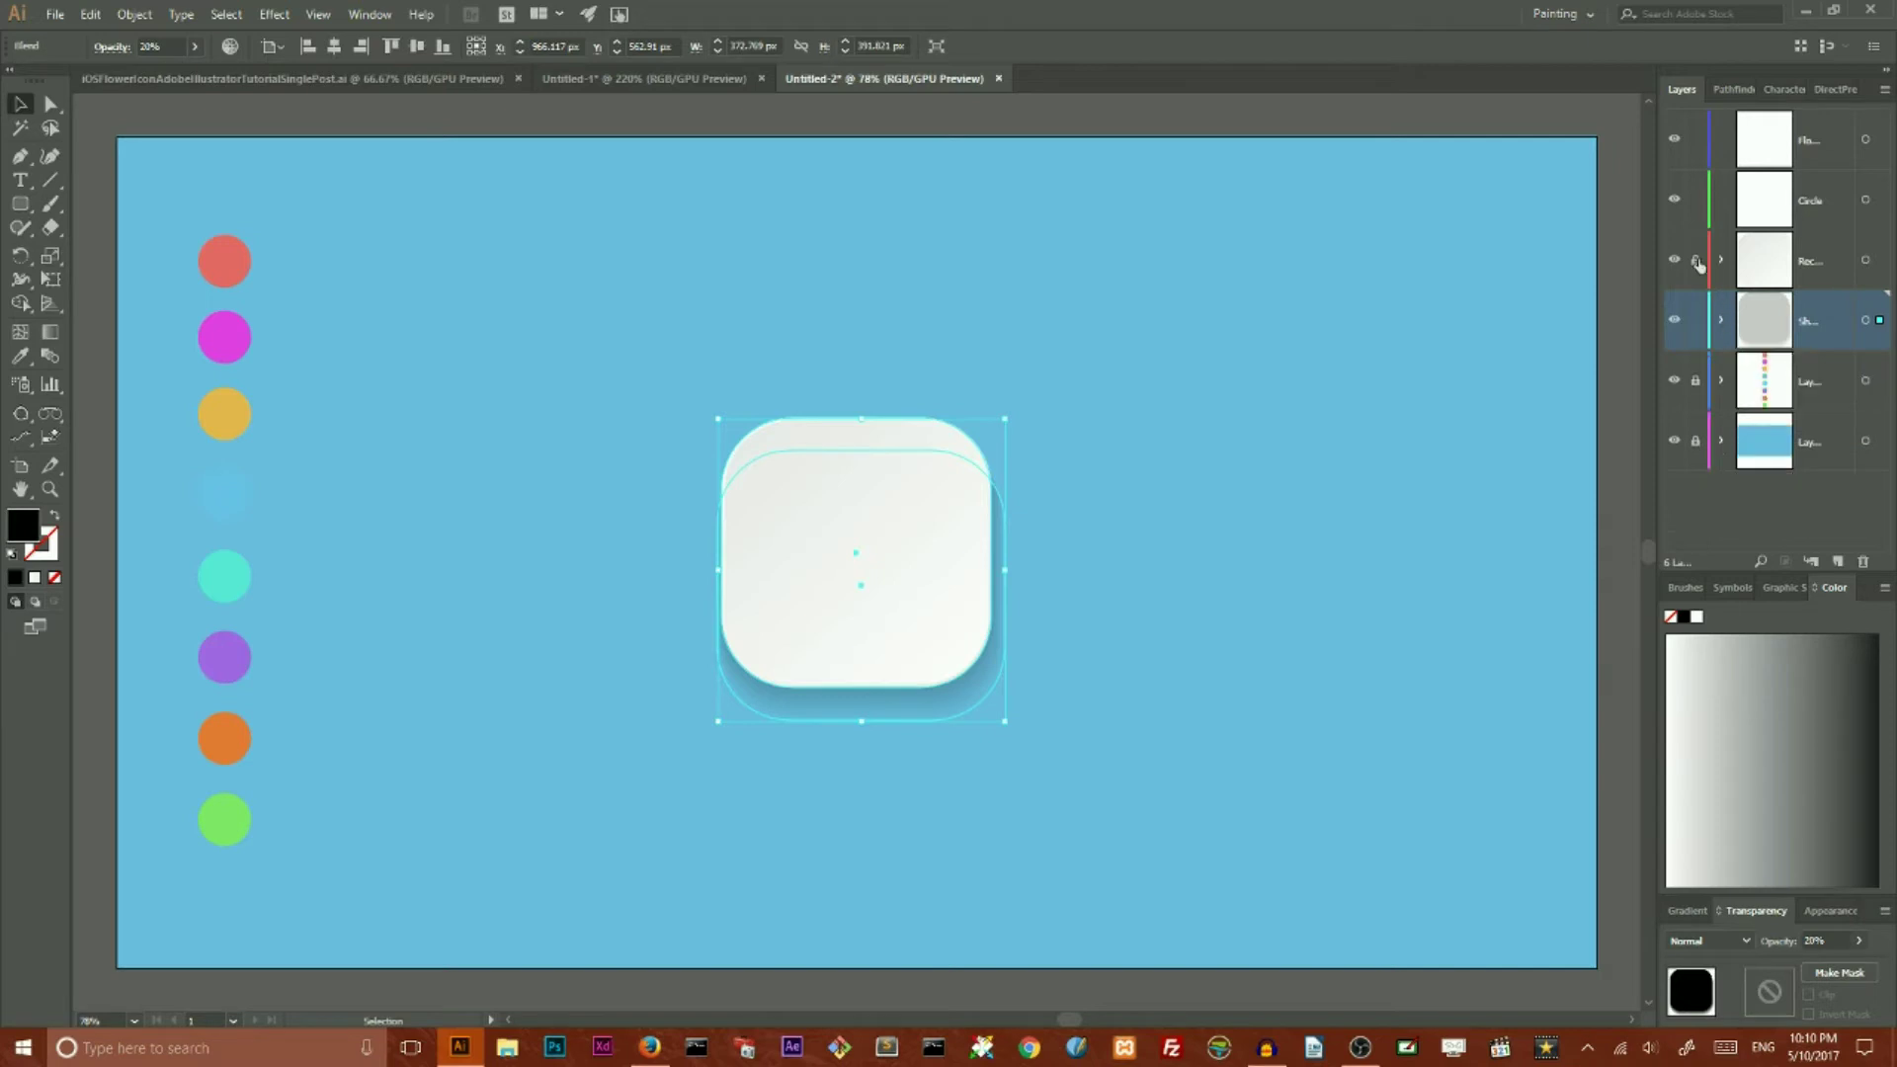
click(627, 78)
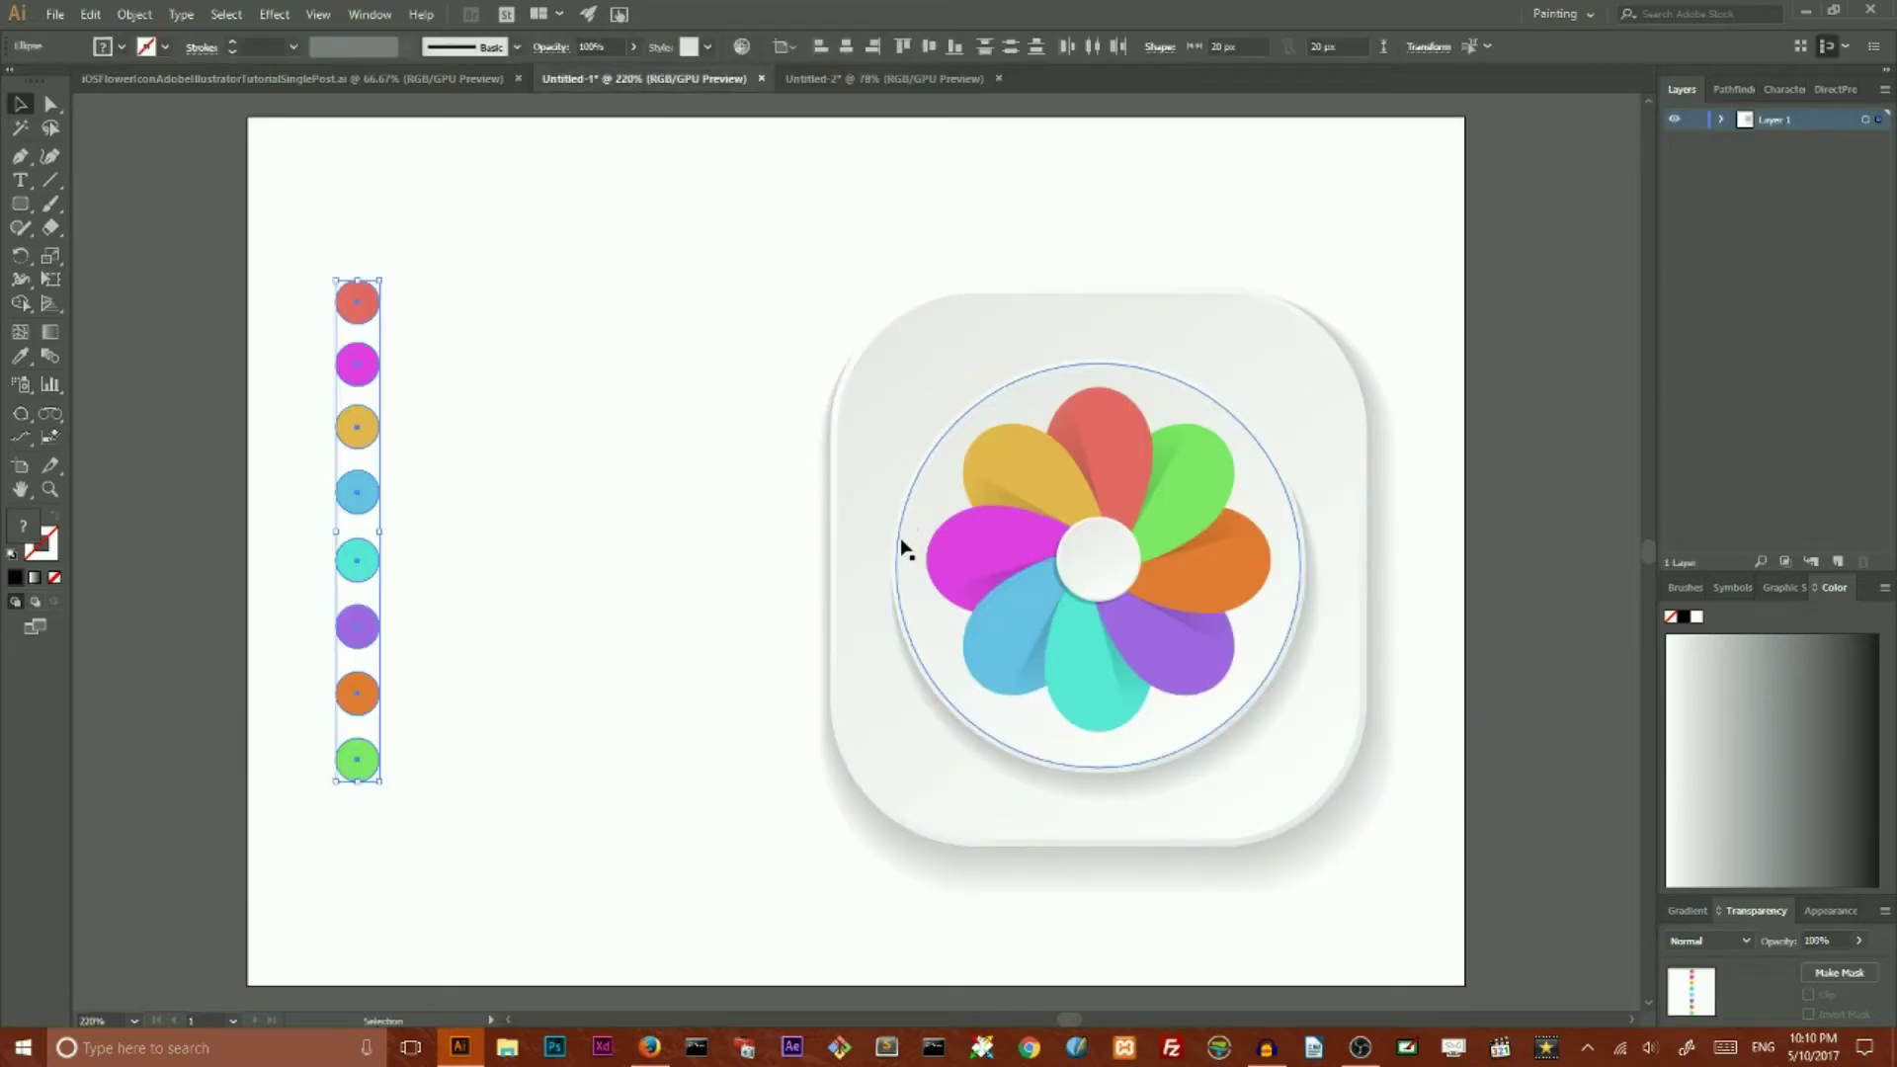
click(816, 79)
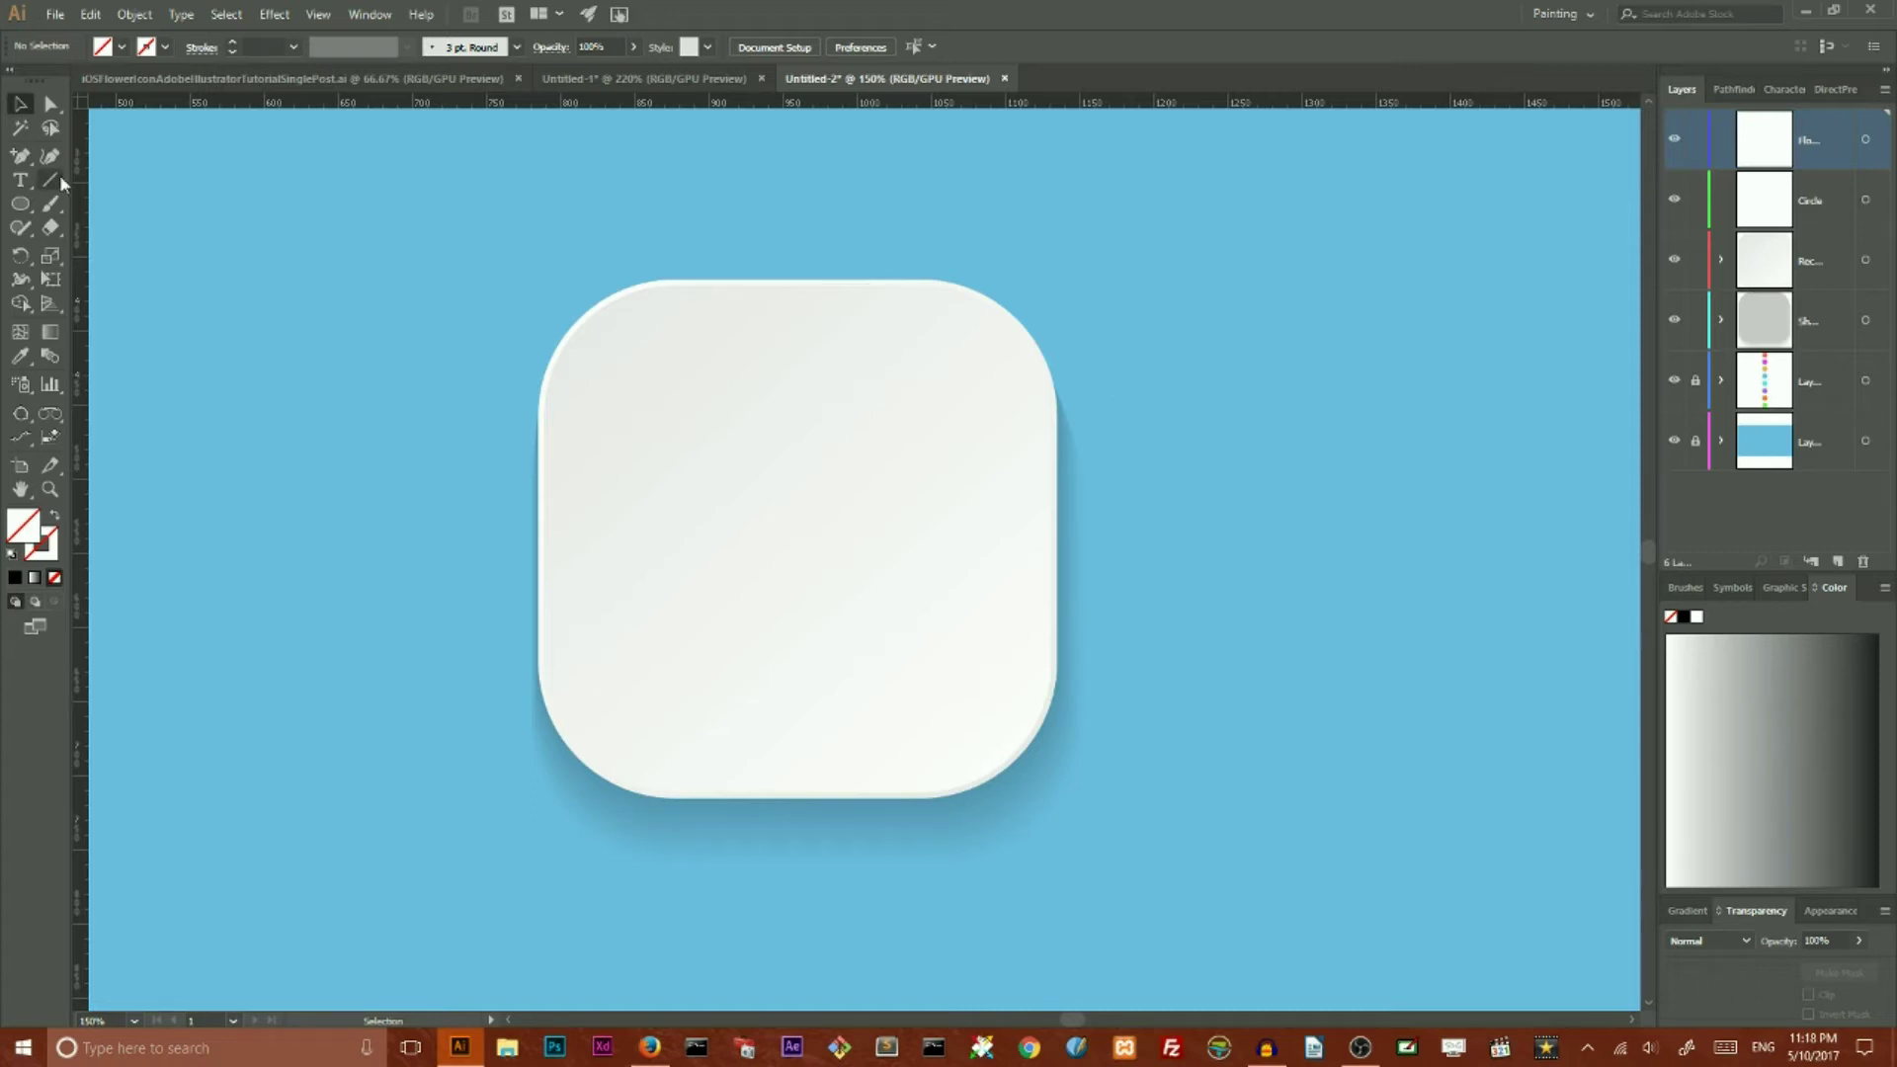
Step: Create a 258 × 258 px circle with linked width and height, starting from the centre of the rounded-square base
drag(20, 202, 89, 251)
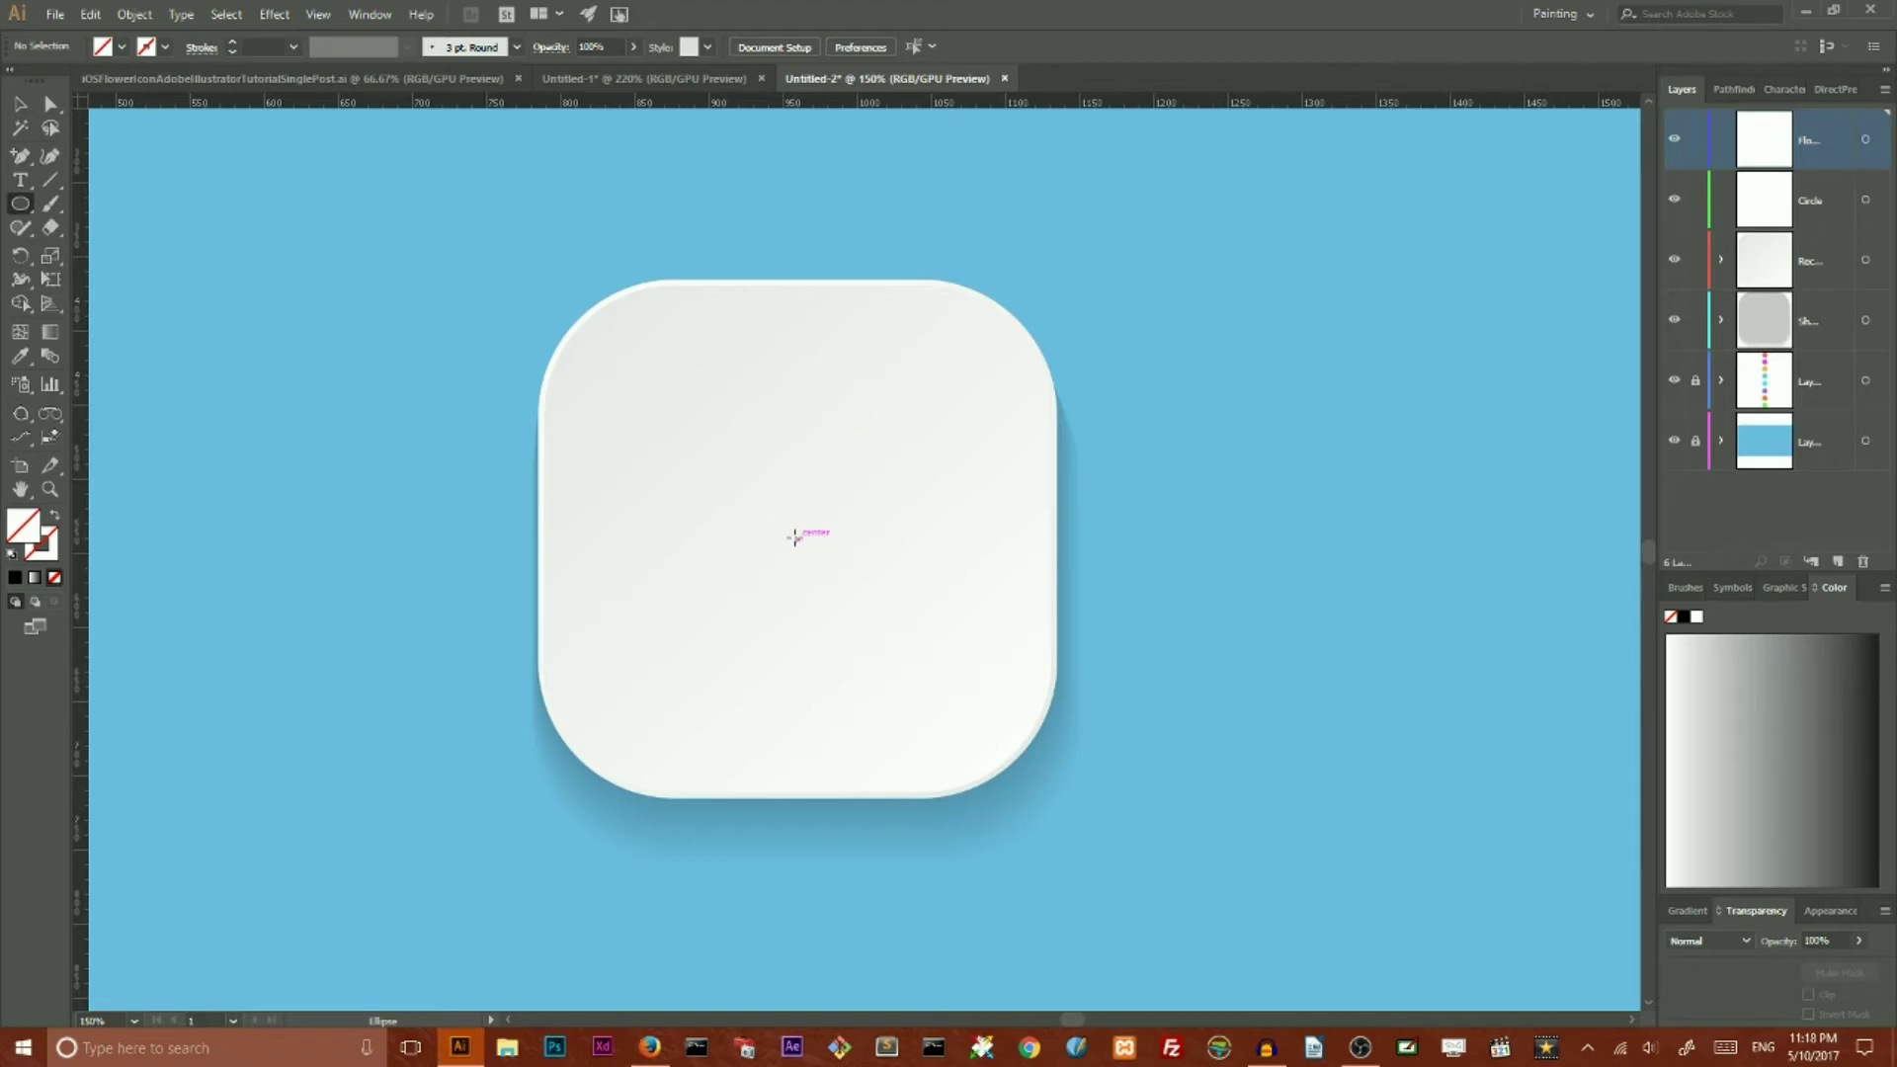
key(alt+shift)
click(797, 538)
drag(1115, 296, 846, 346)
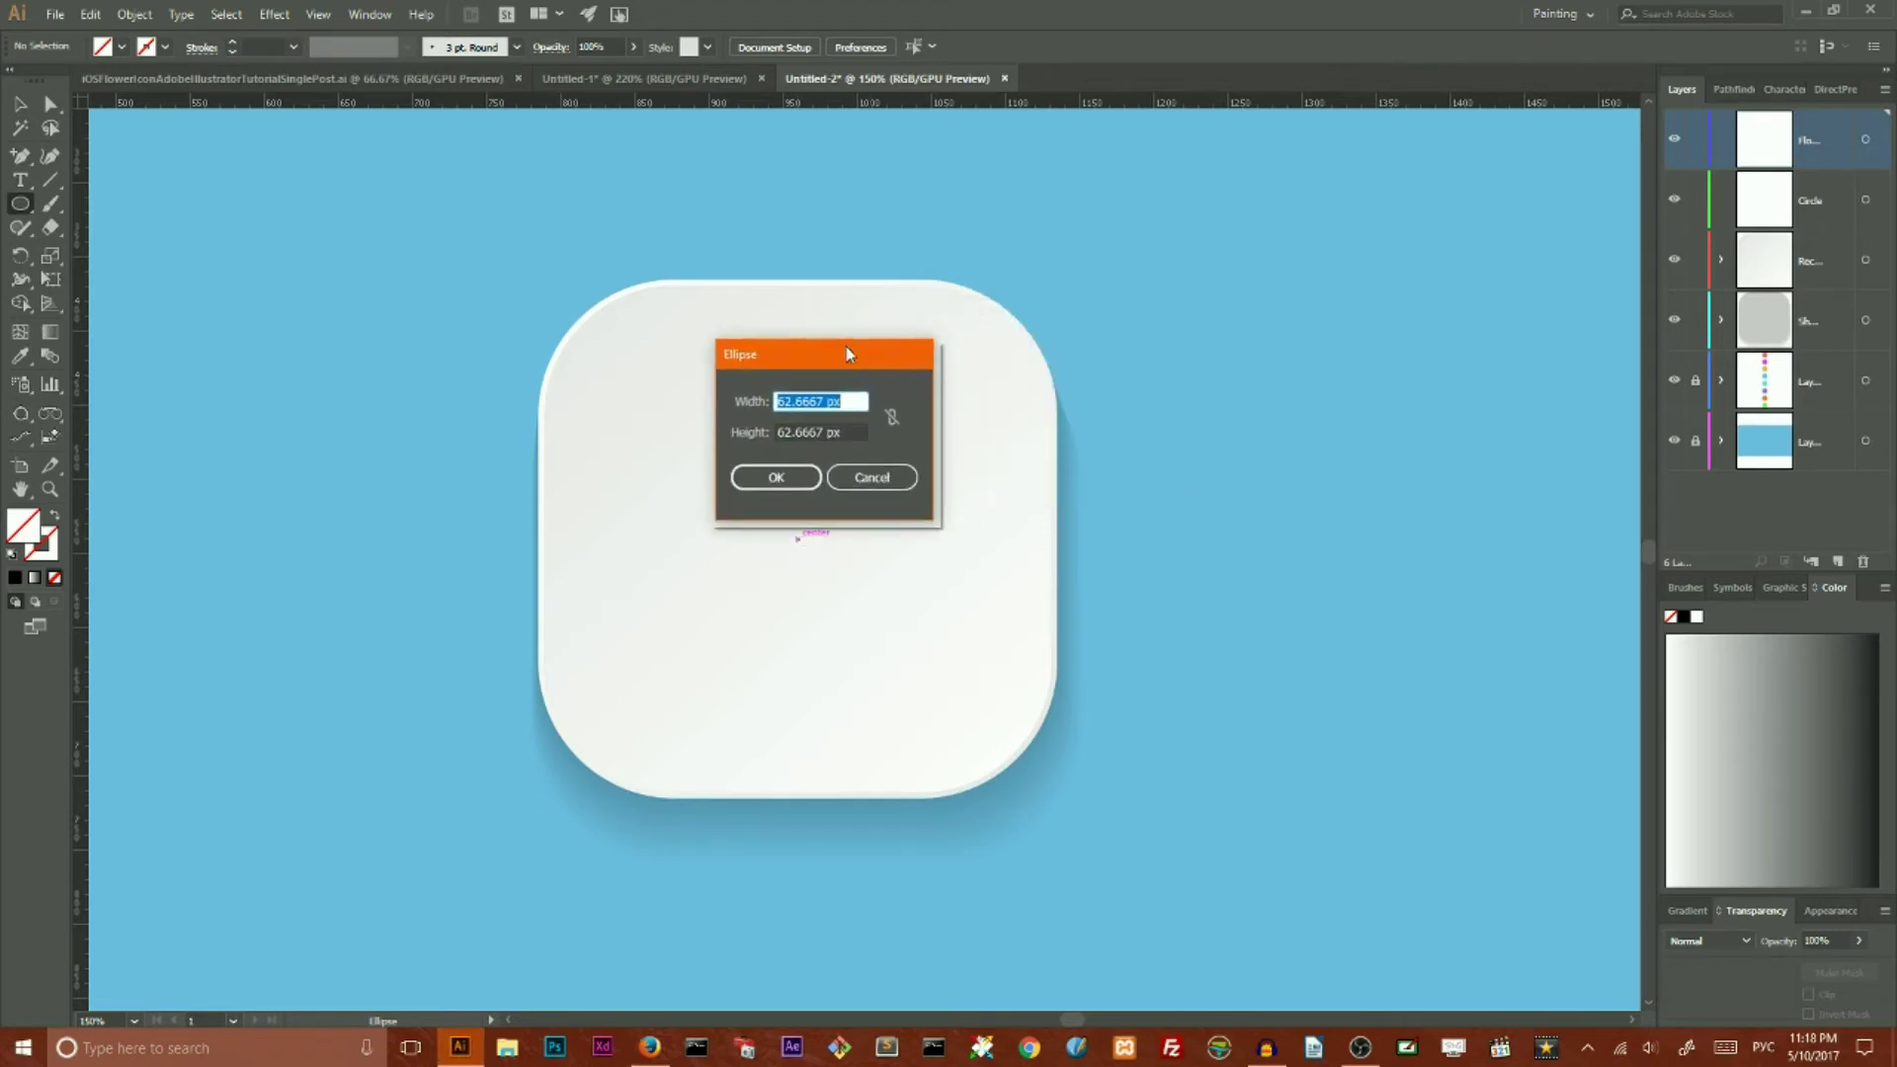
click(892, 417)
drag(827, 401, 744, 411)
key(BackSpace)
text(25)
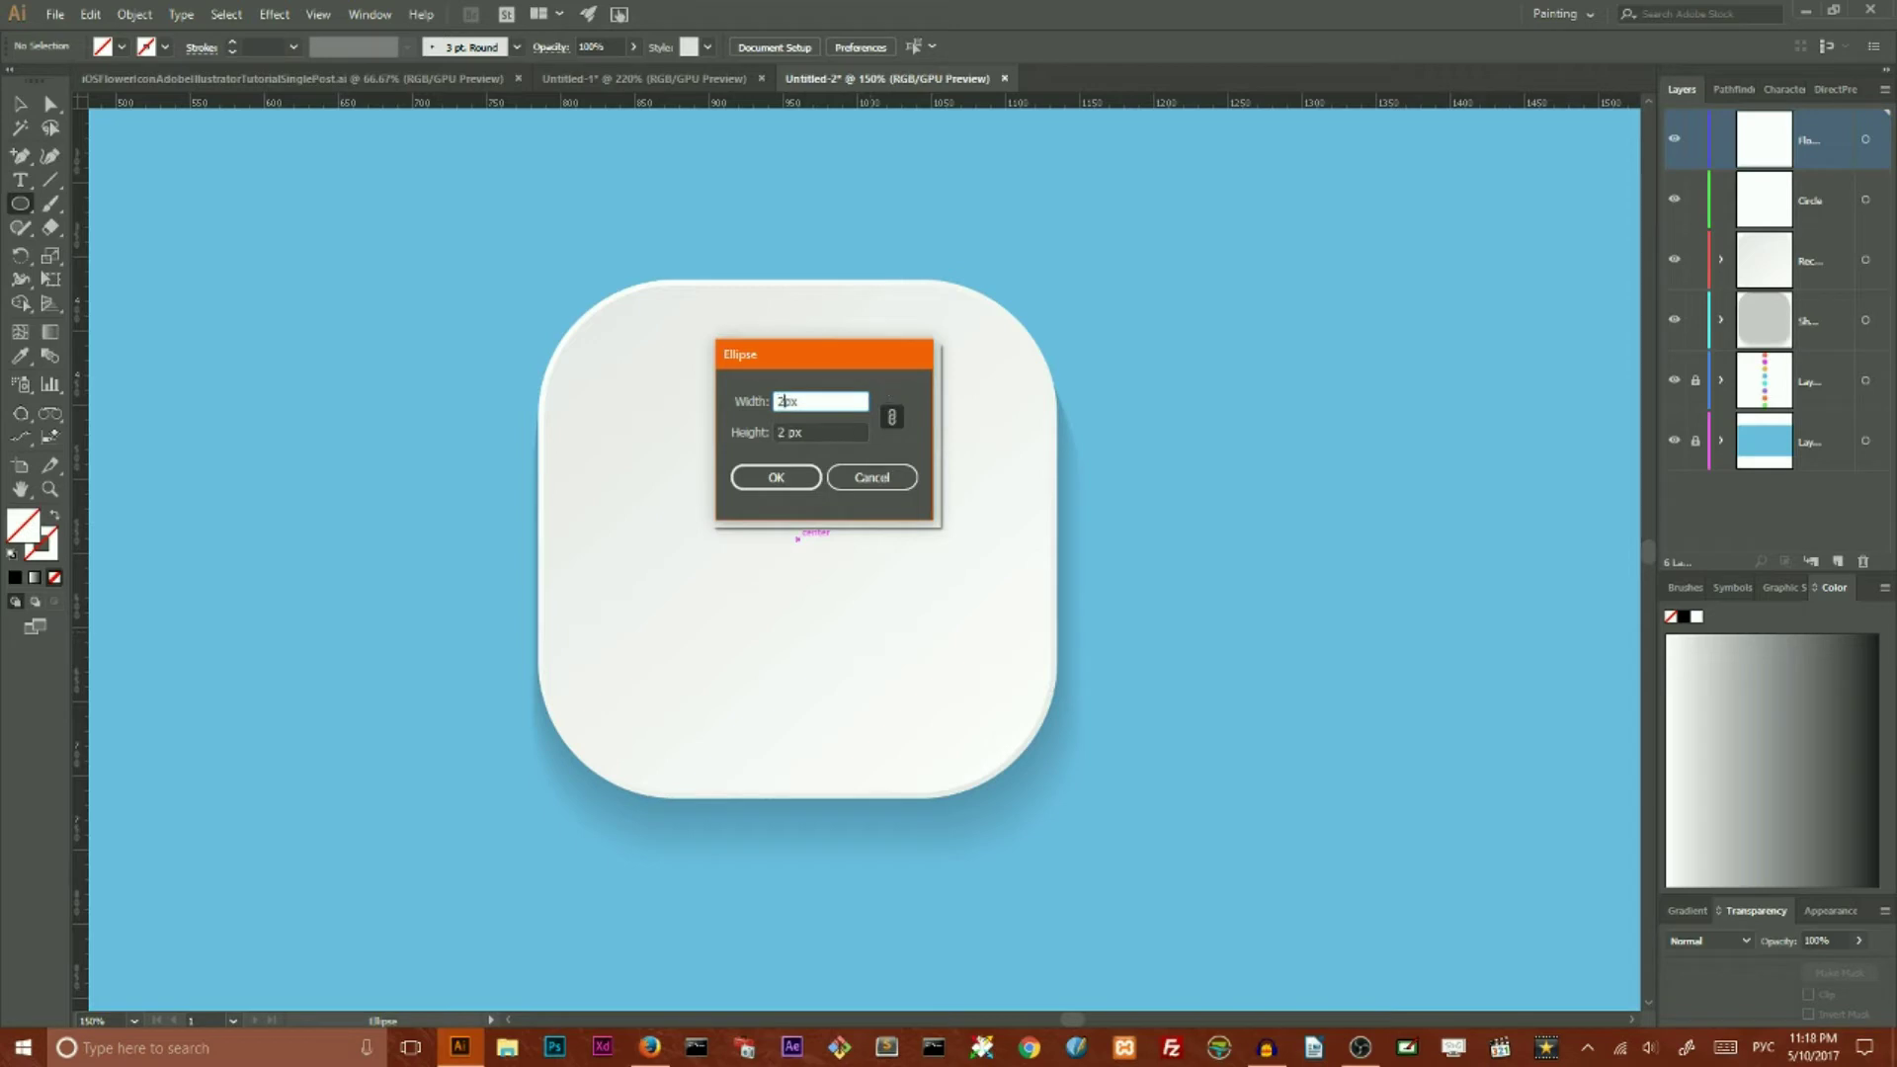
text(8)
click(771, 479)
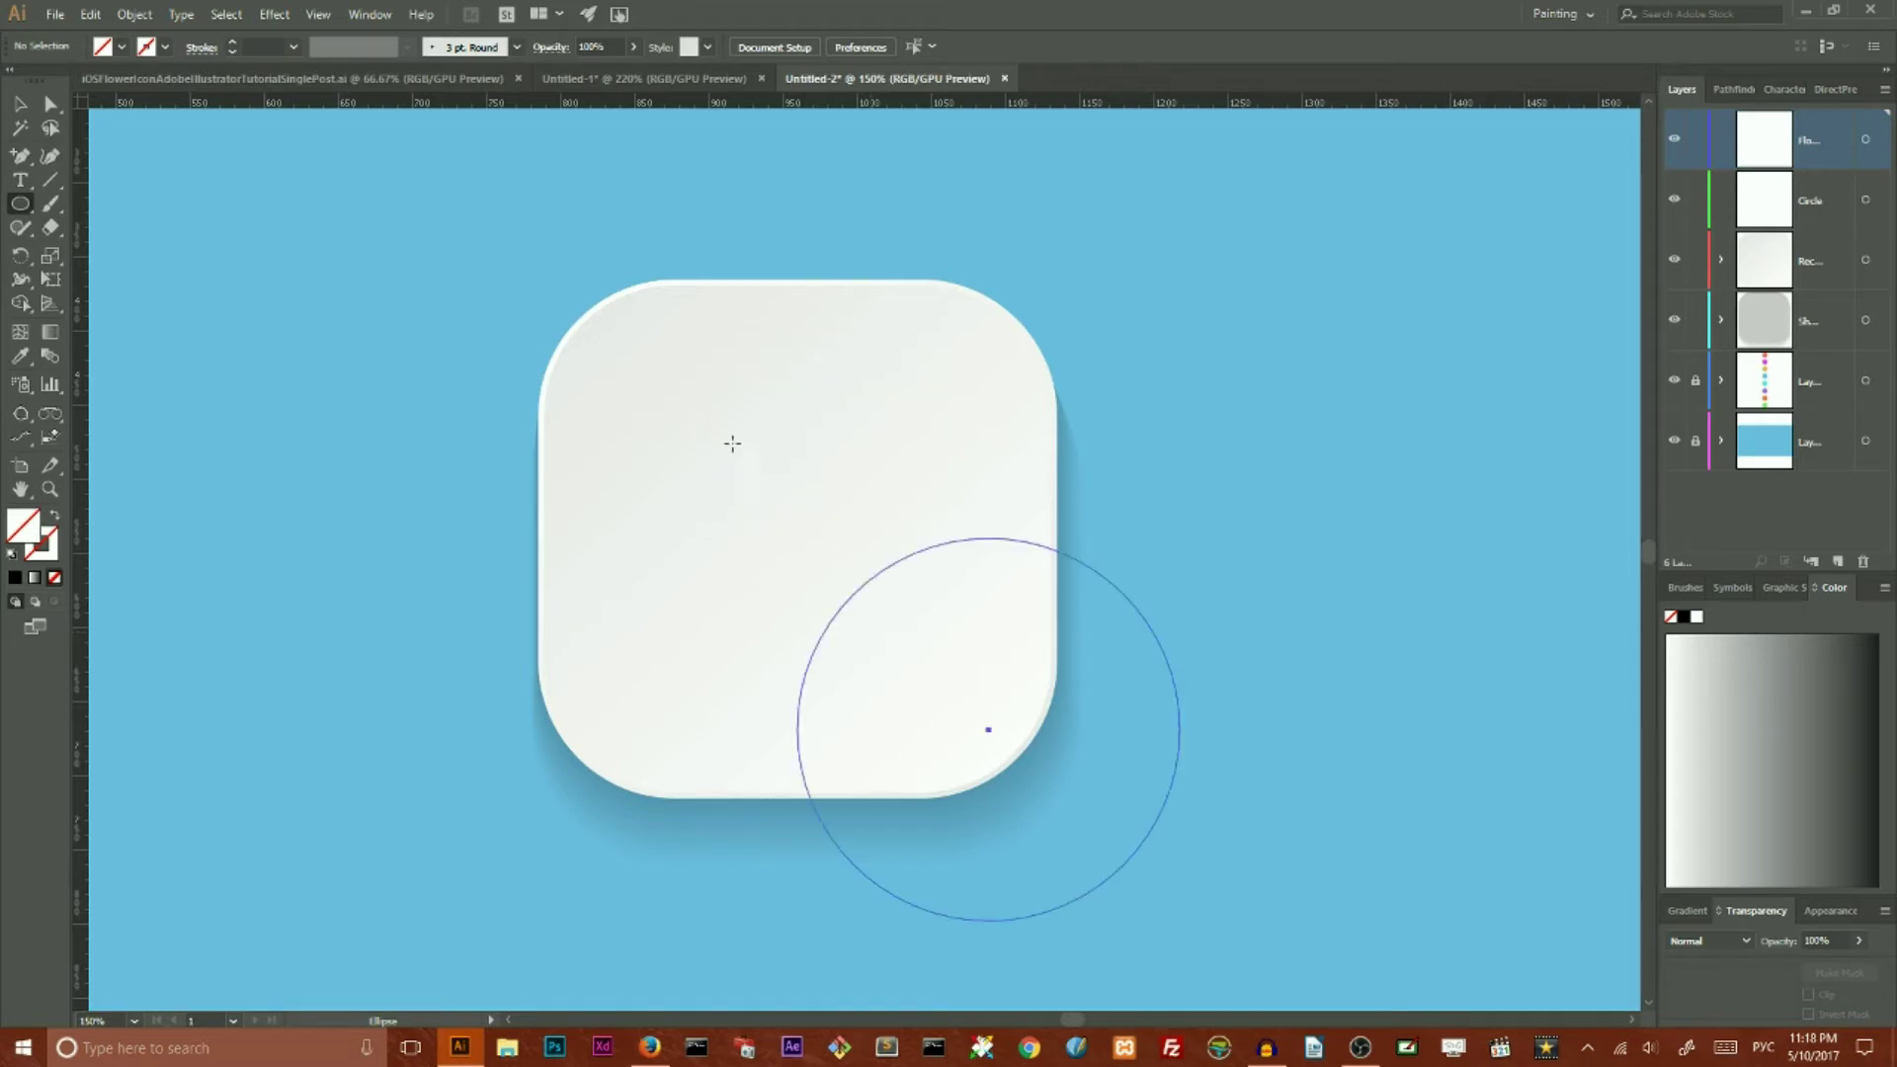
Step: Move the new circle into the Circle layer and centre it horizontally and vertically on the artboard
click(19, 105)
drag(1880, 140, 1881, 201)
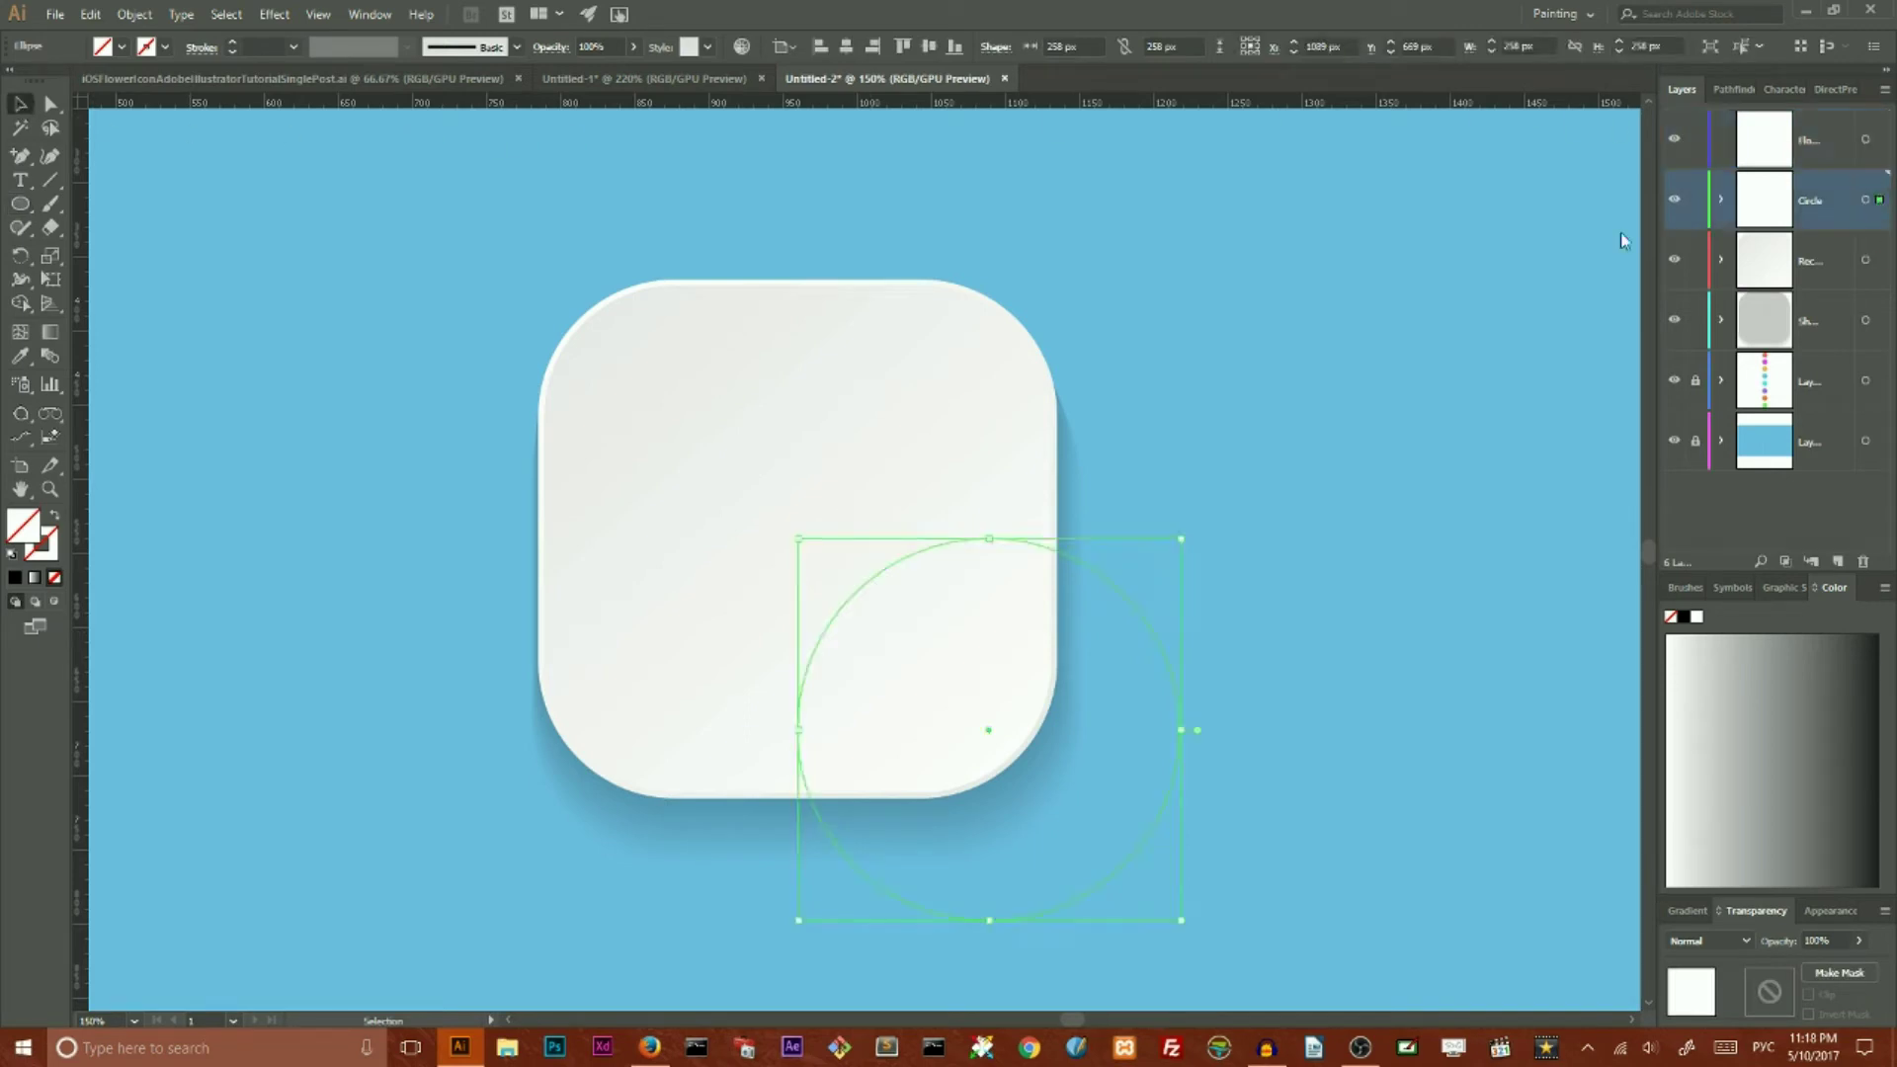
click(847, 48)
click(928, 47)
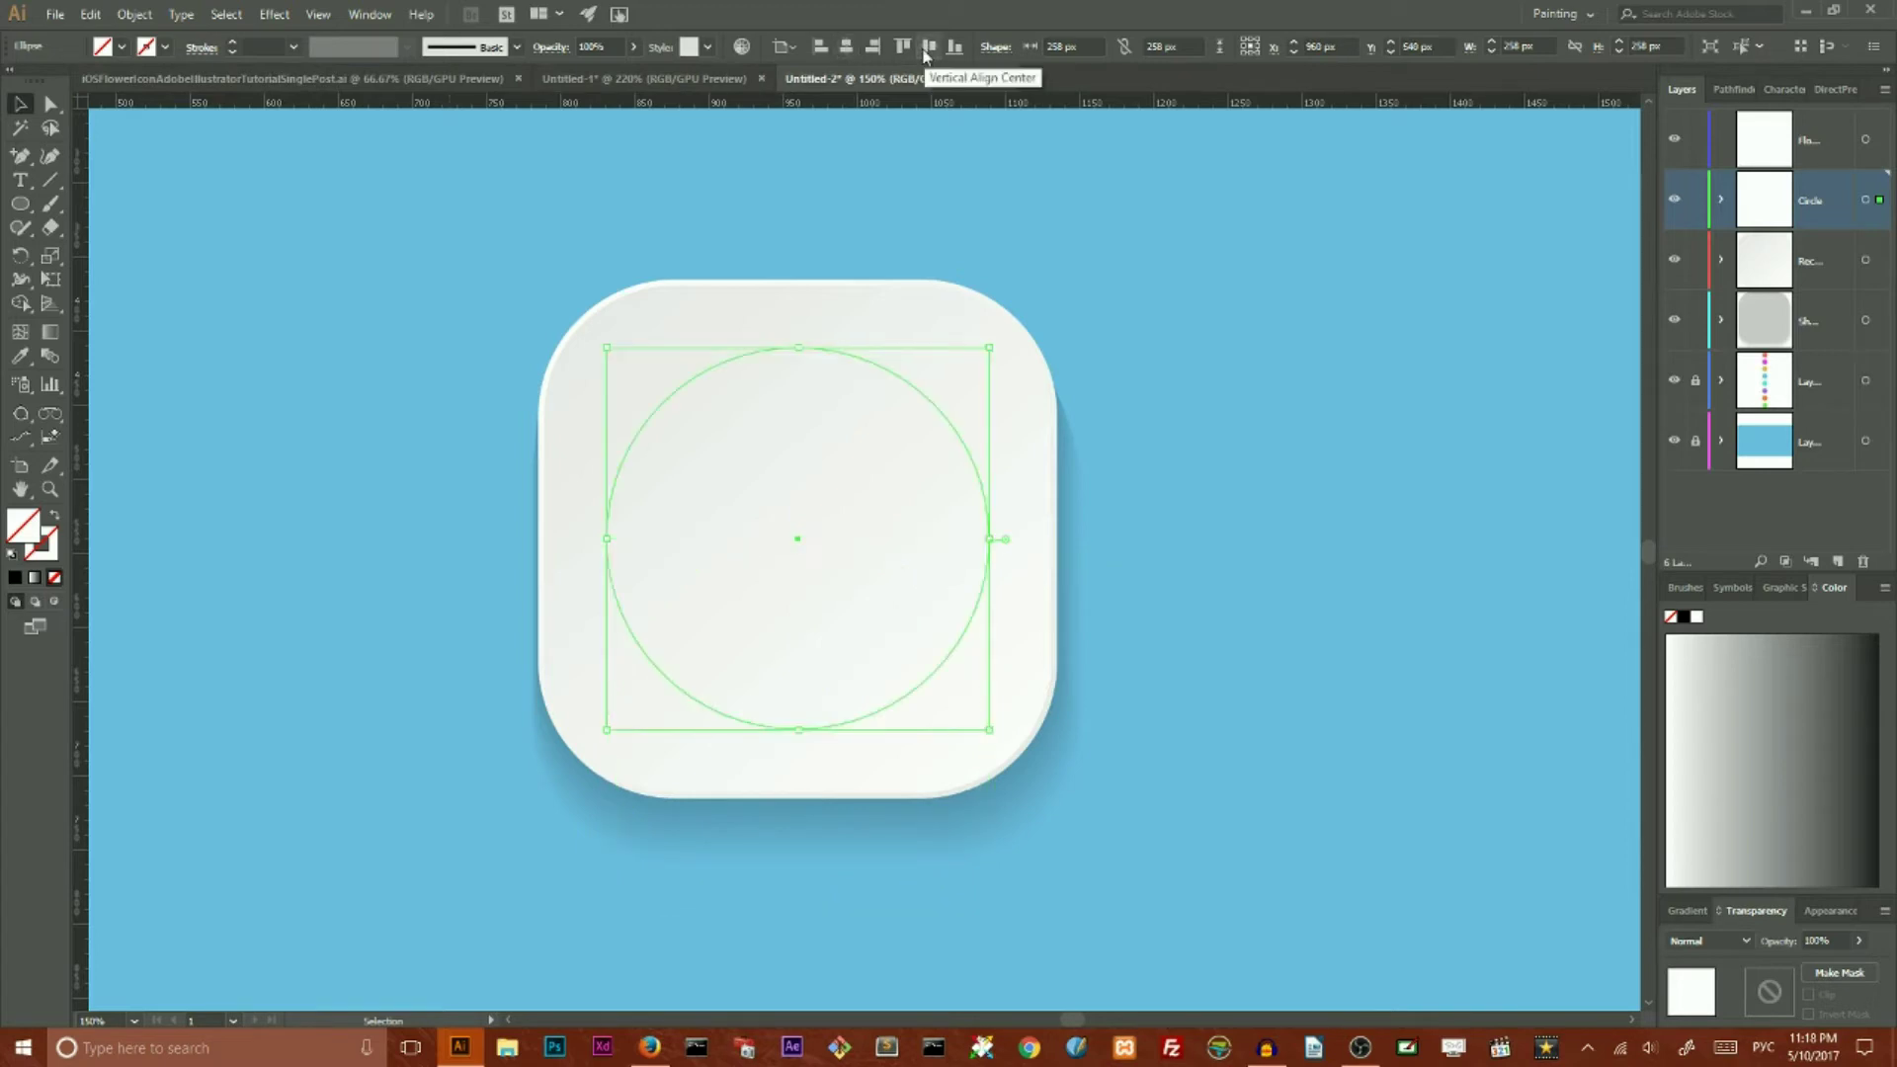
Step: Fill the circle with the gradient sampled by the Eyedropper from the outer rim of the rounded-square base
click(20, 356)
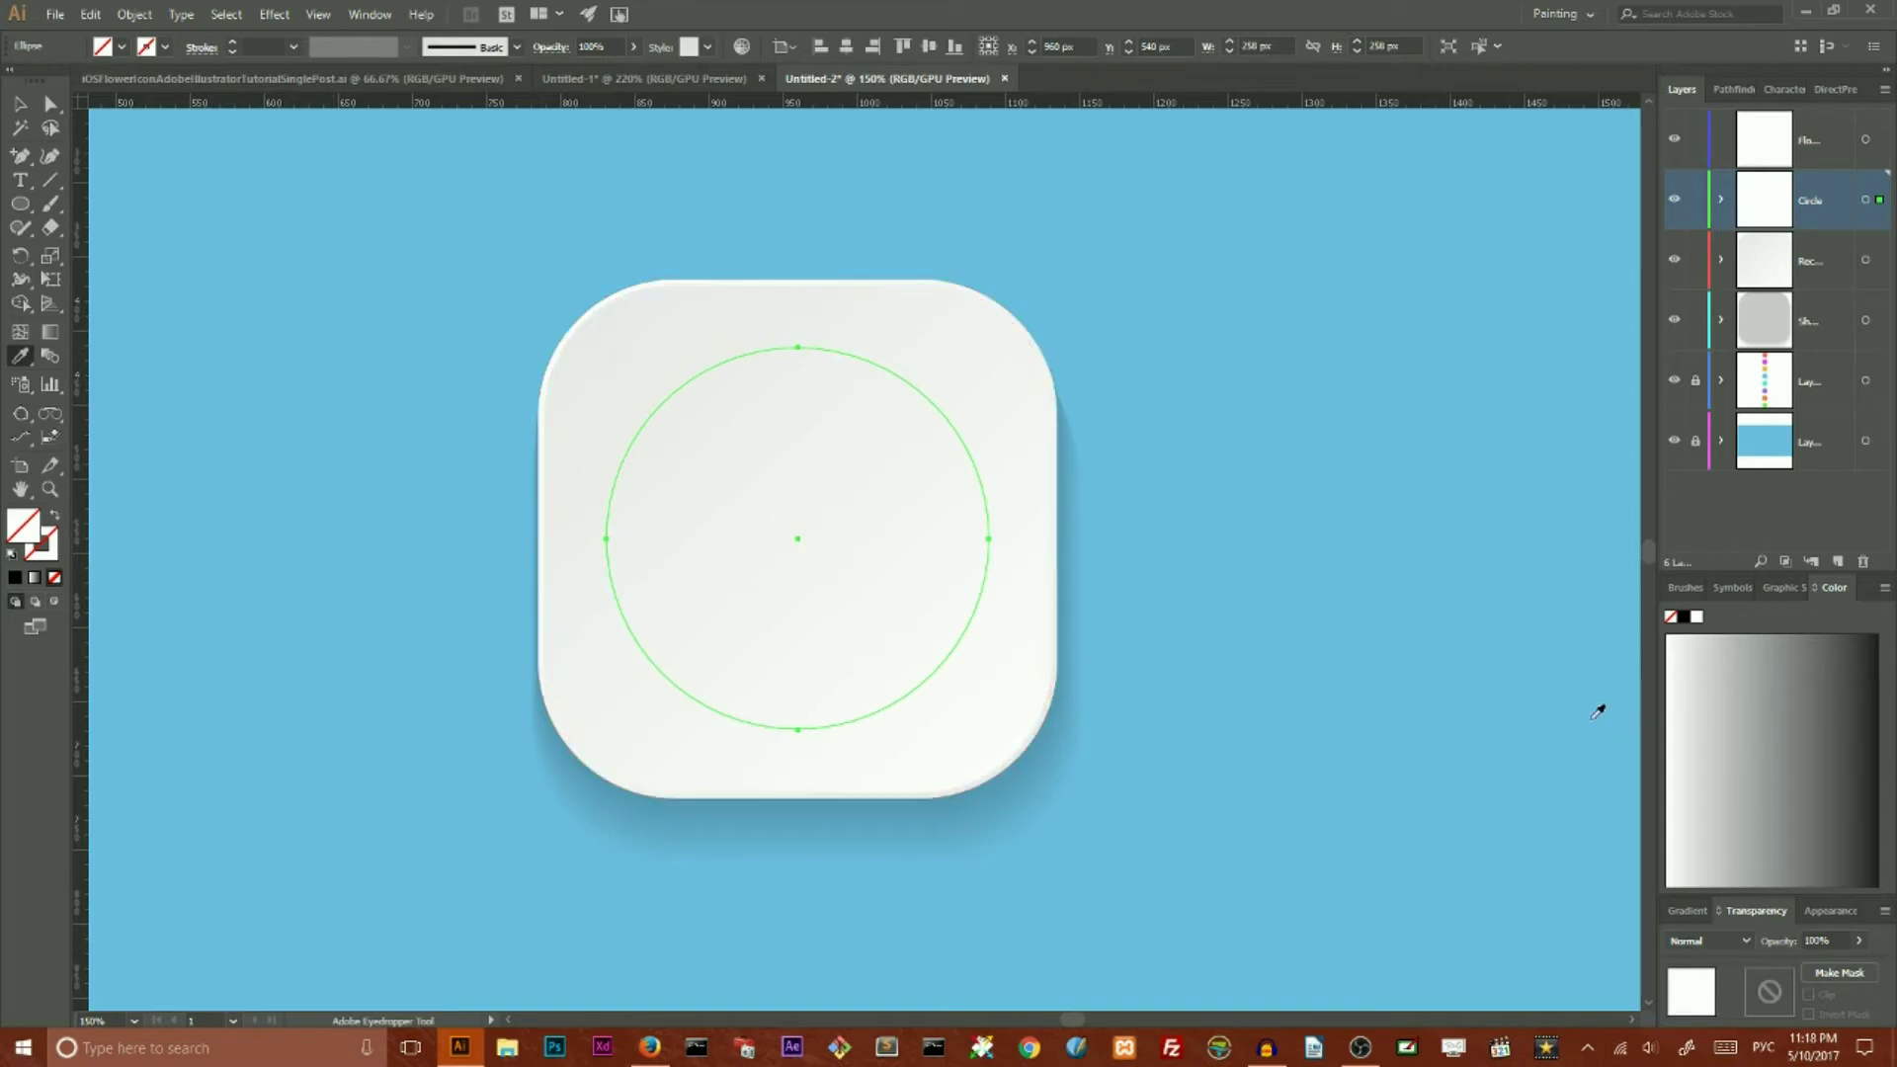
click(573, 326)
key(v)
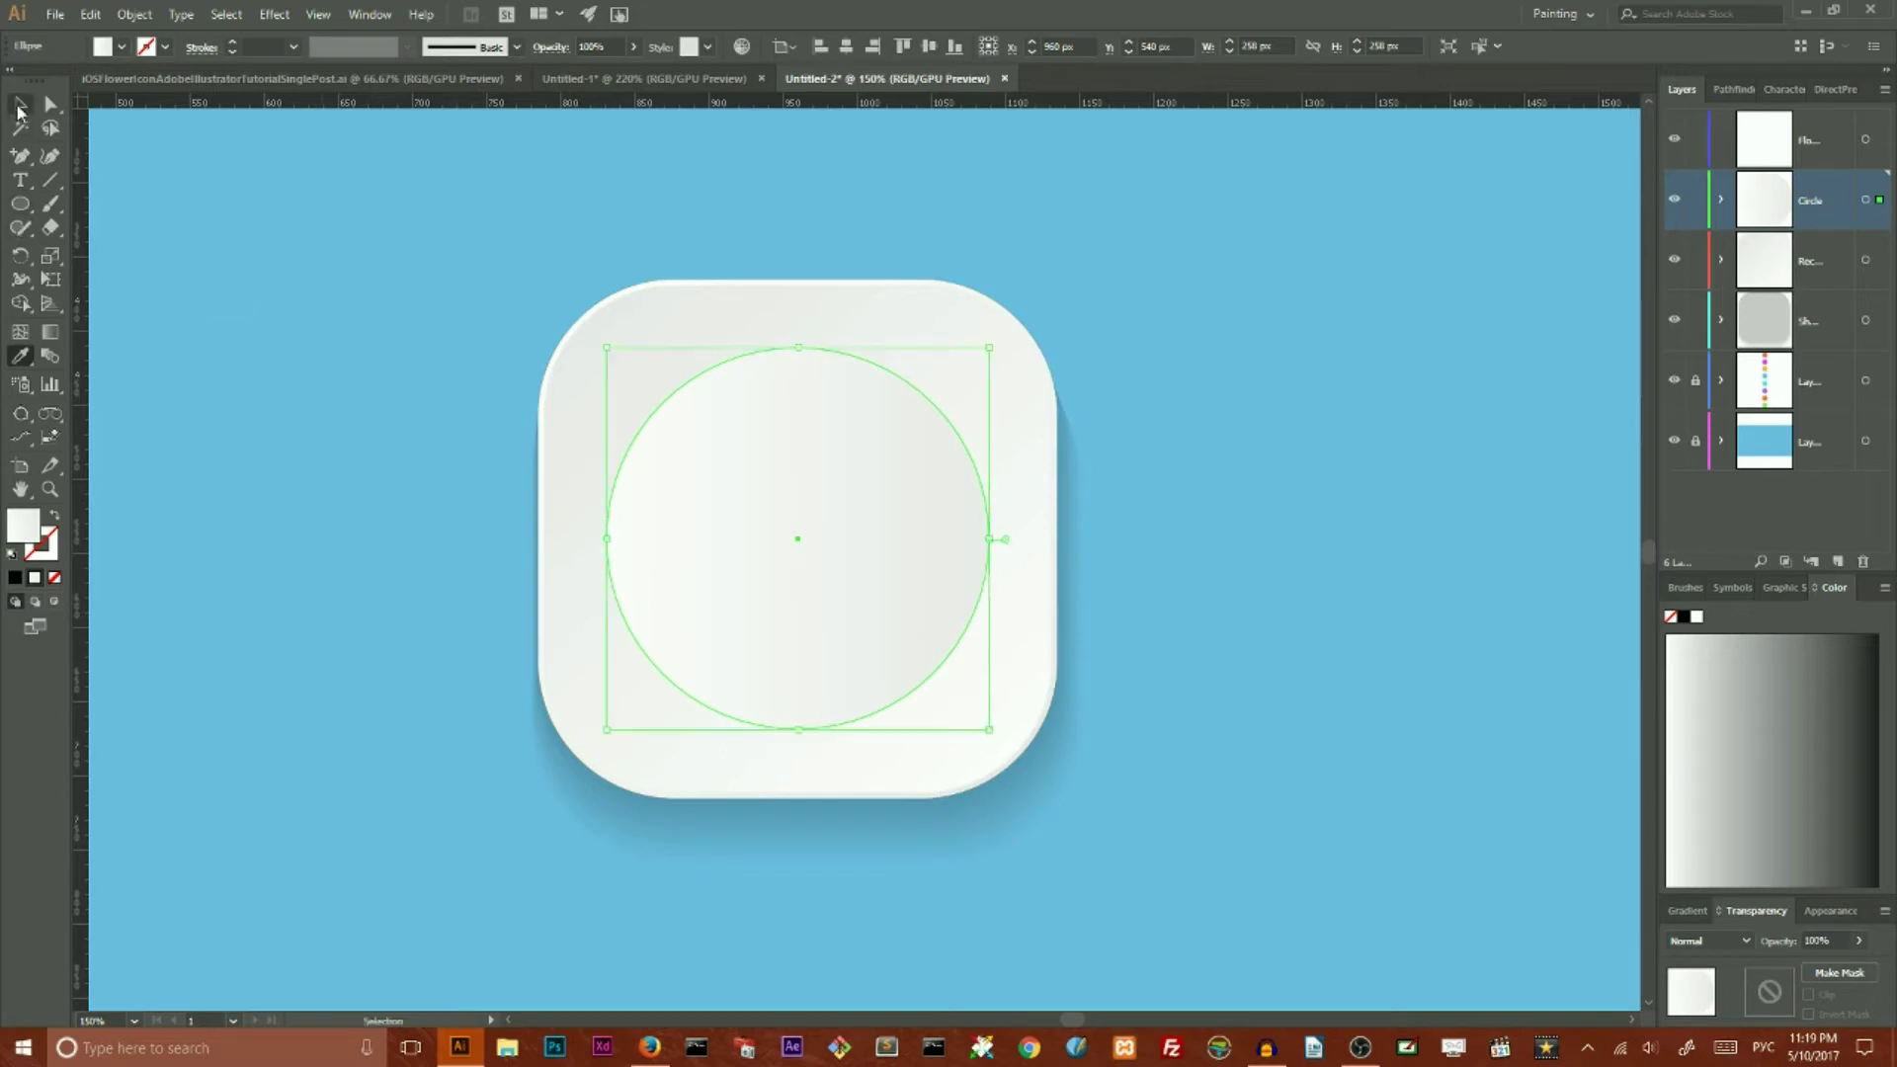
click(18, 107)
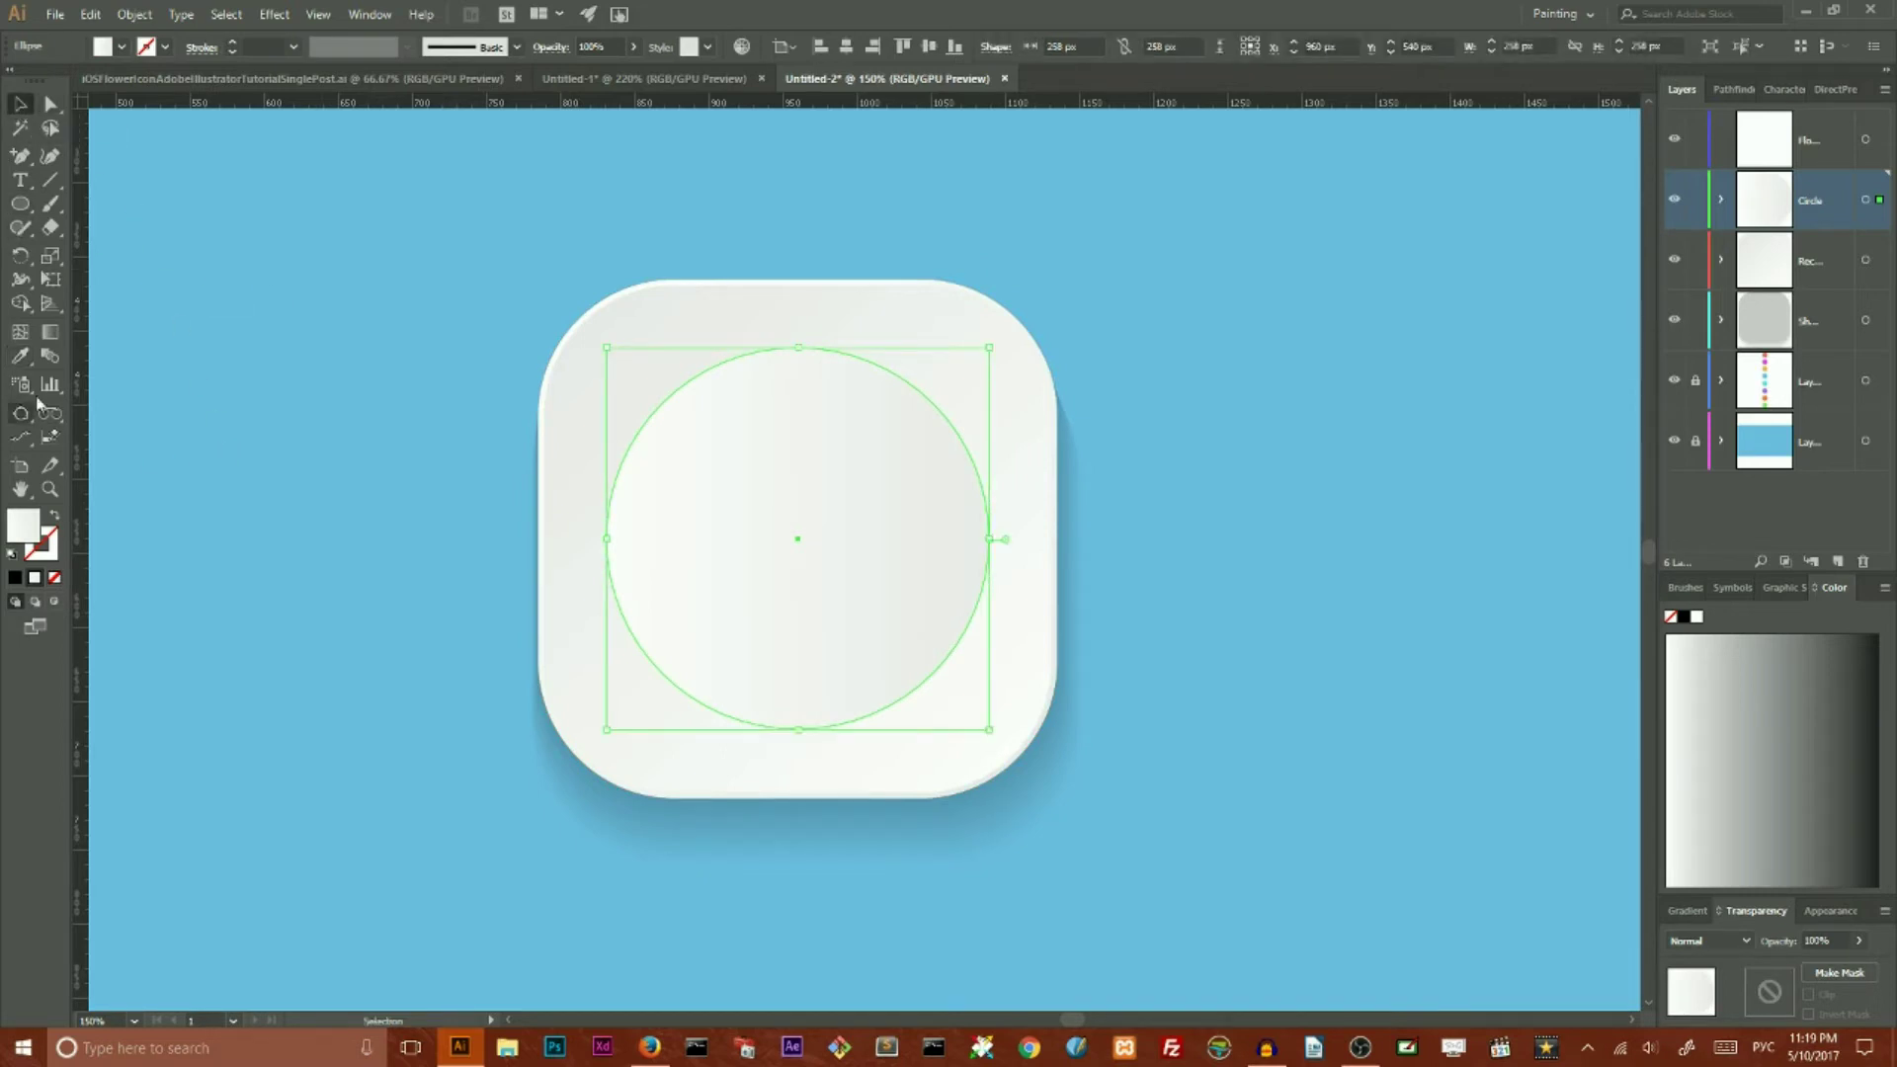
click(574, 325)
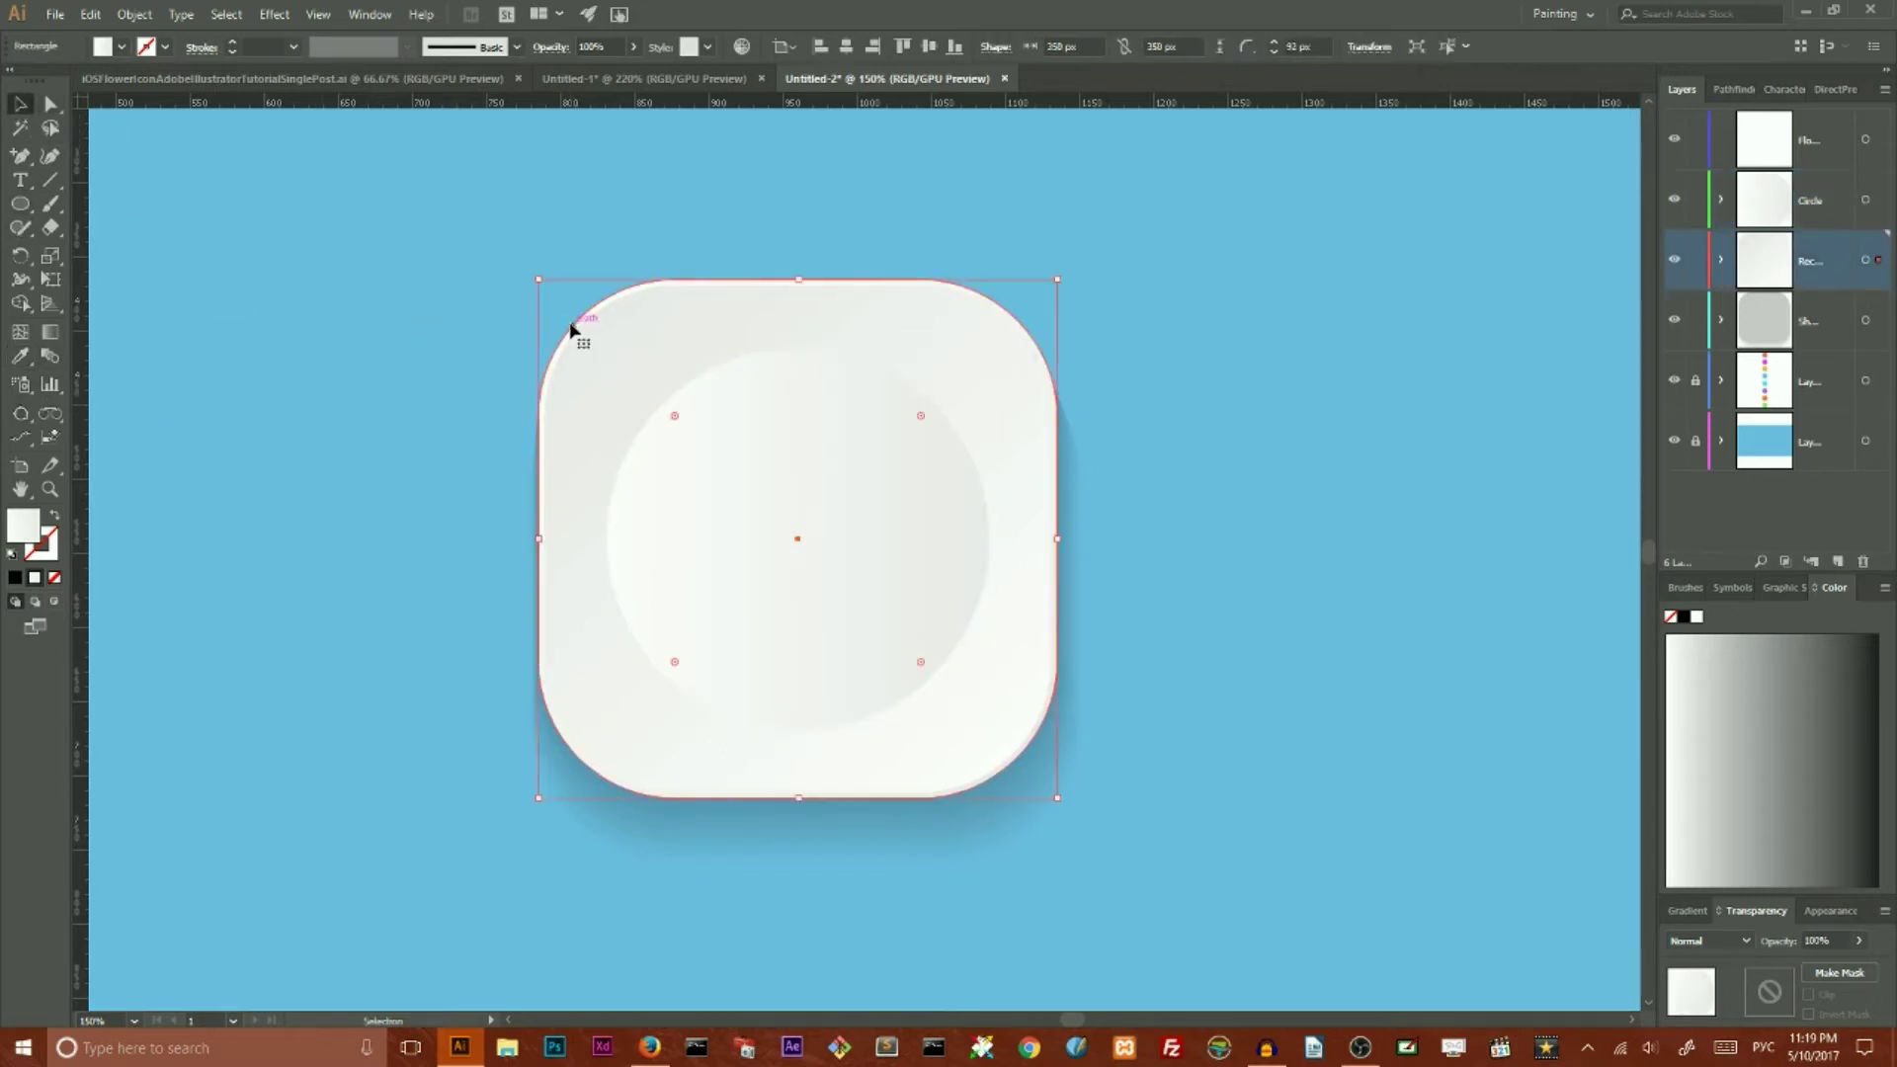
click(335, 309)
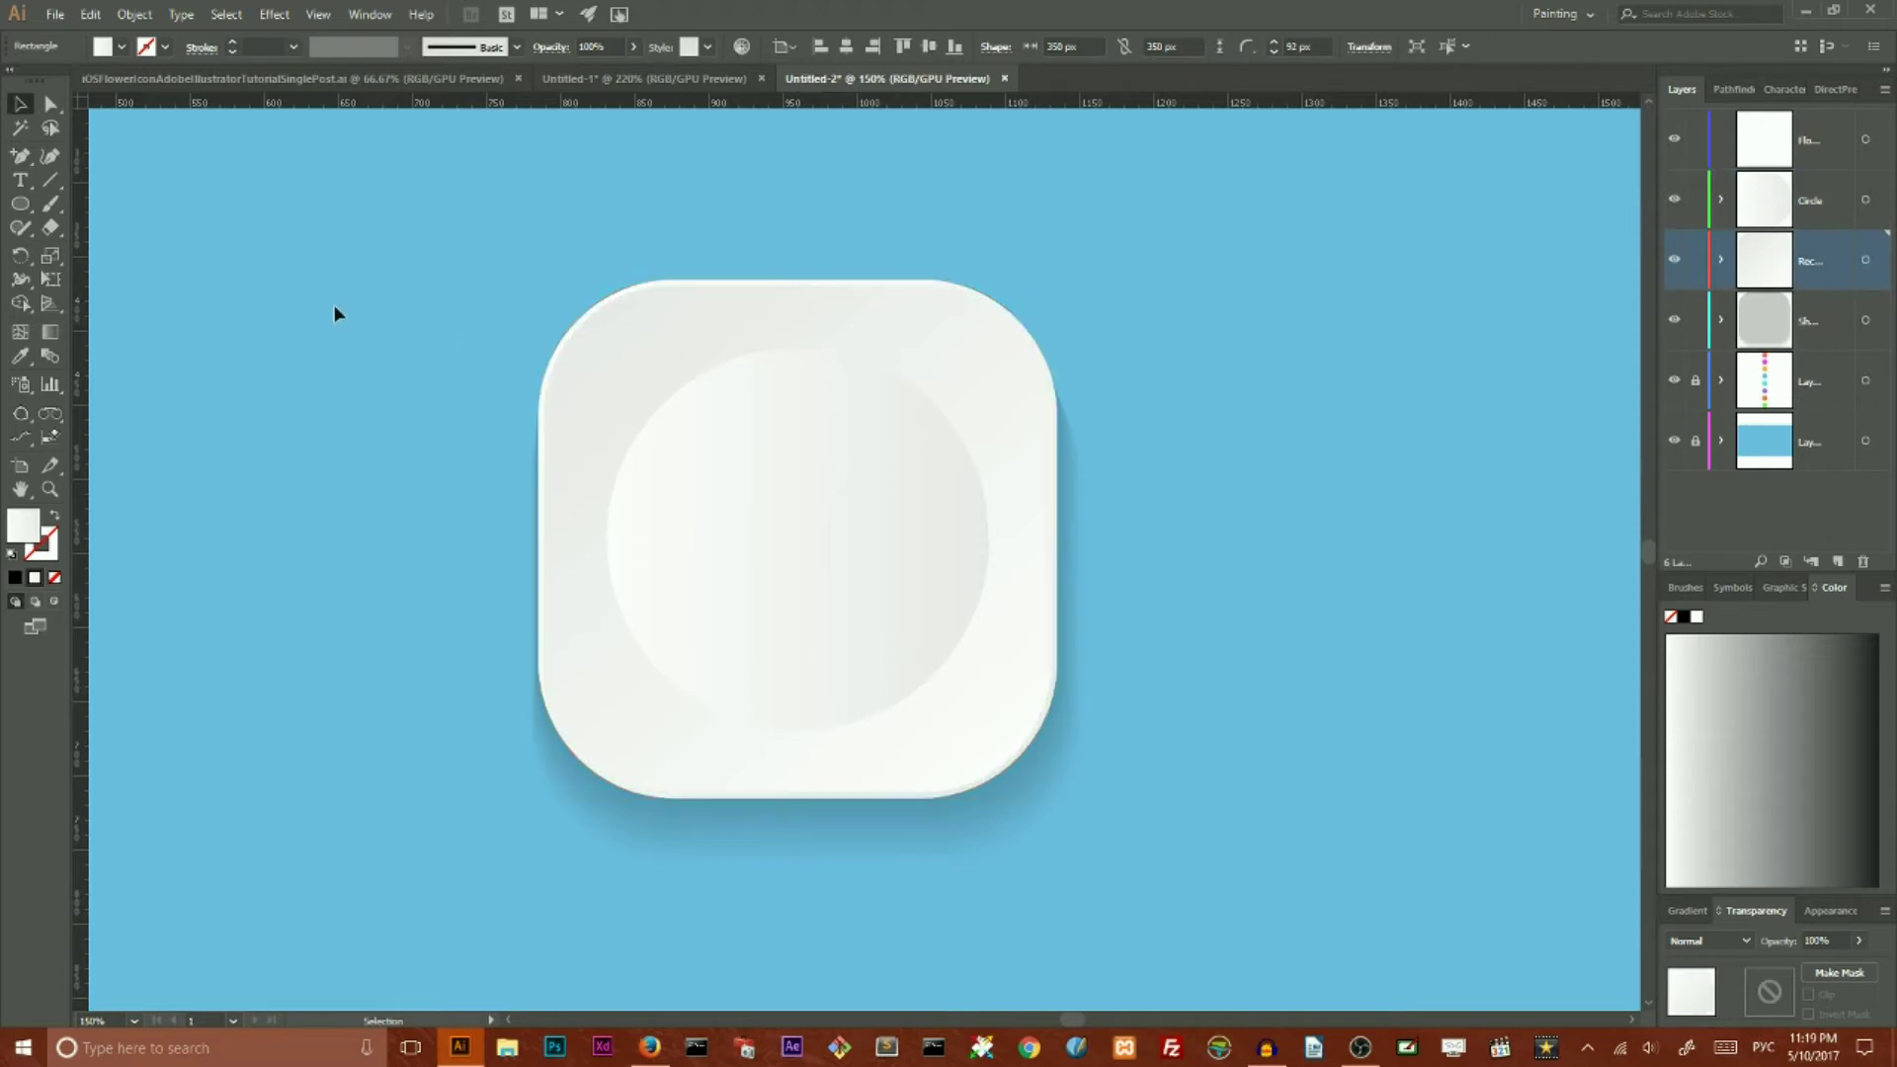
Step: Create an inner copy of the circle with Offset Path using an offset of -4 px
click(736, 450)
click(132, 15)
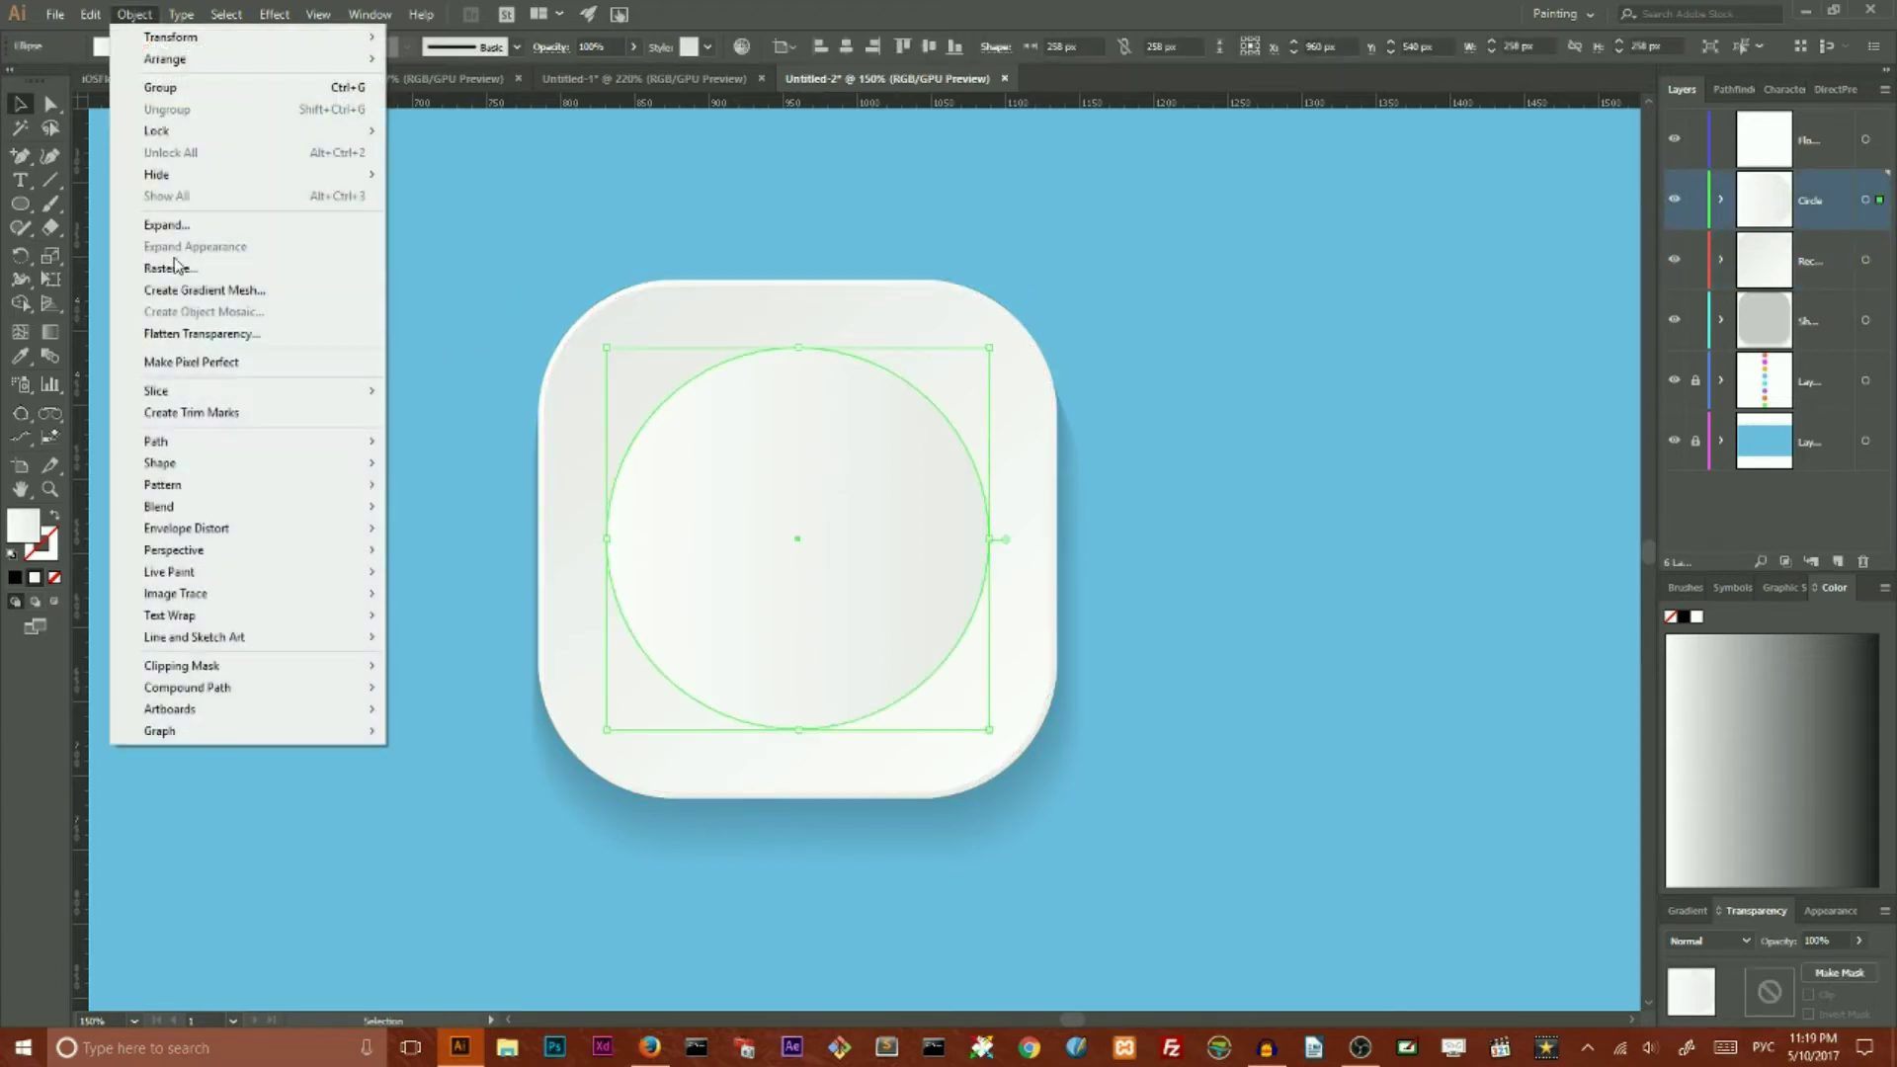
mouse_move(173, 443)
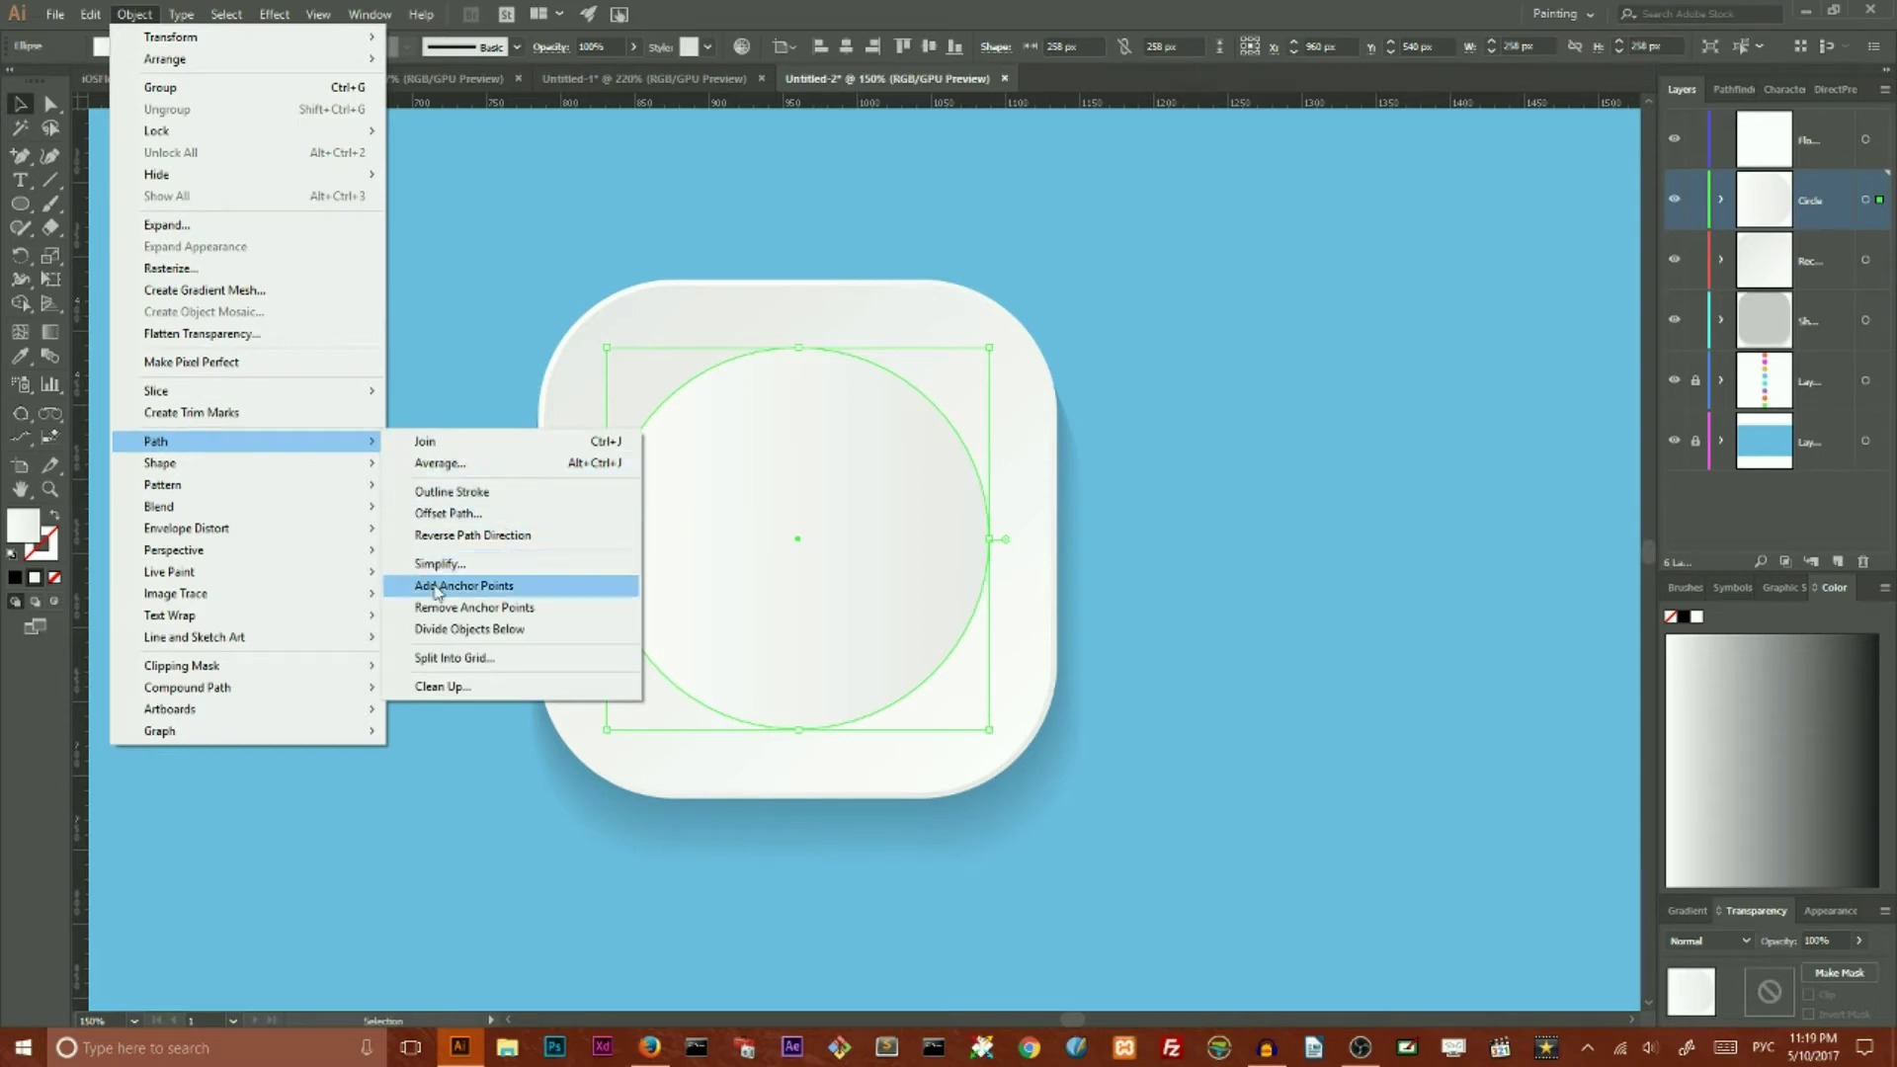
click(447, 512)
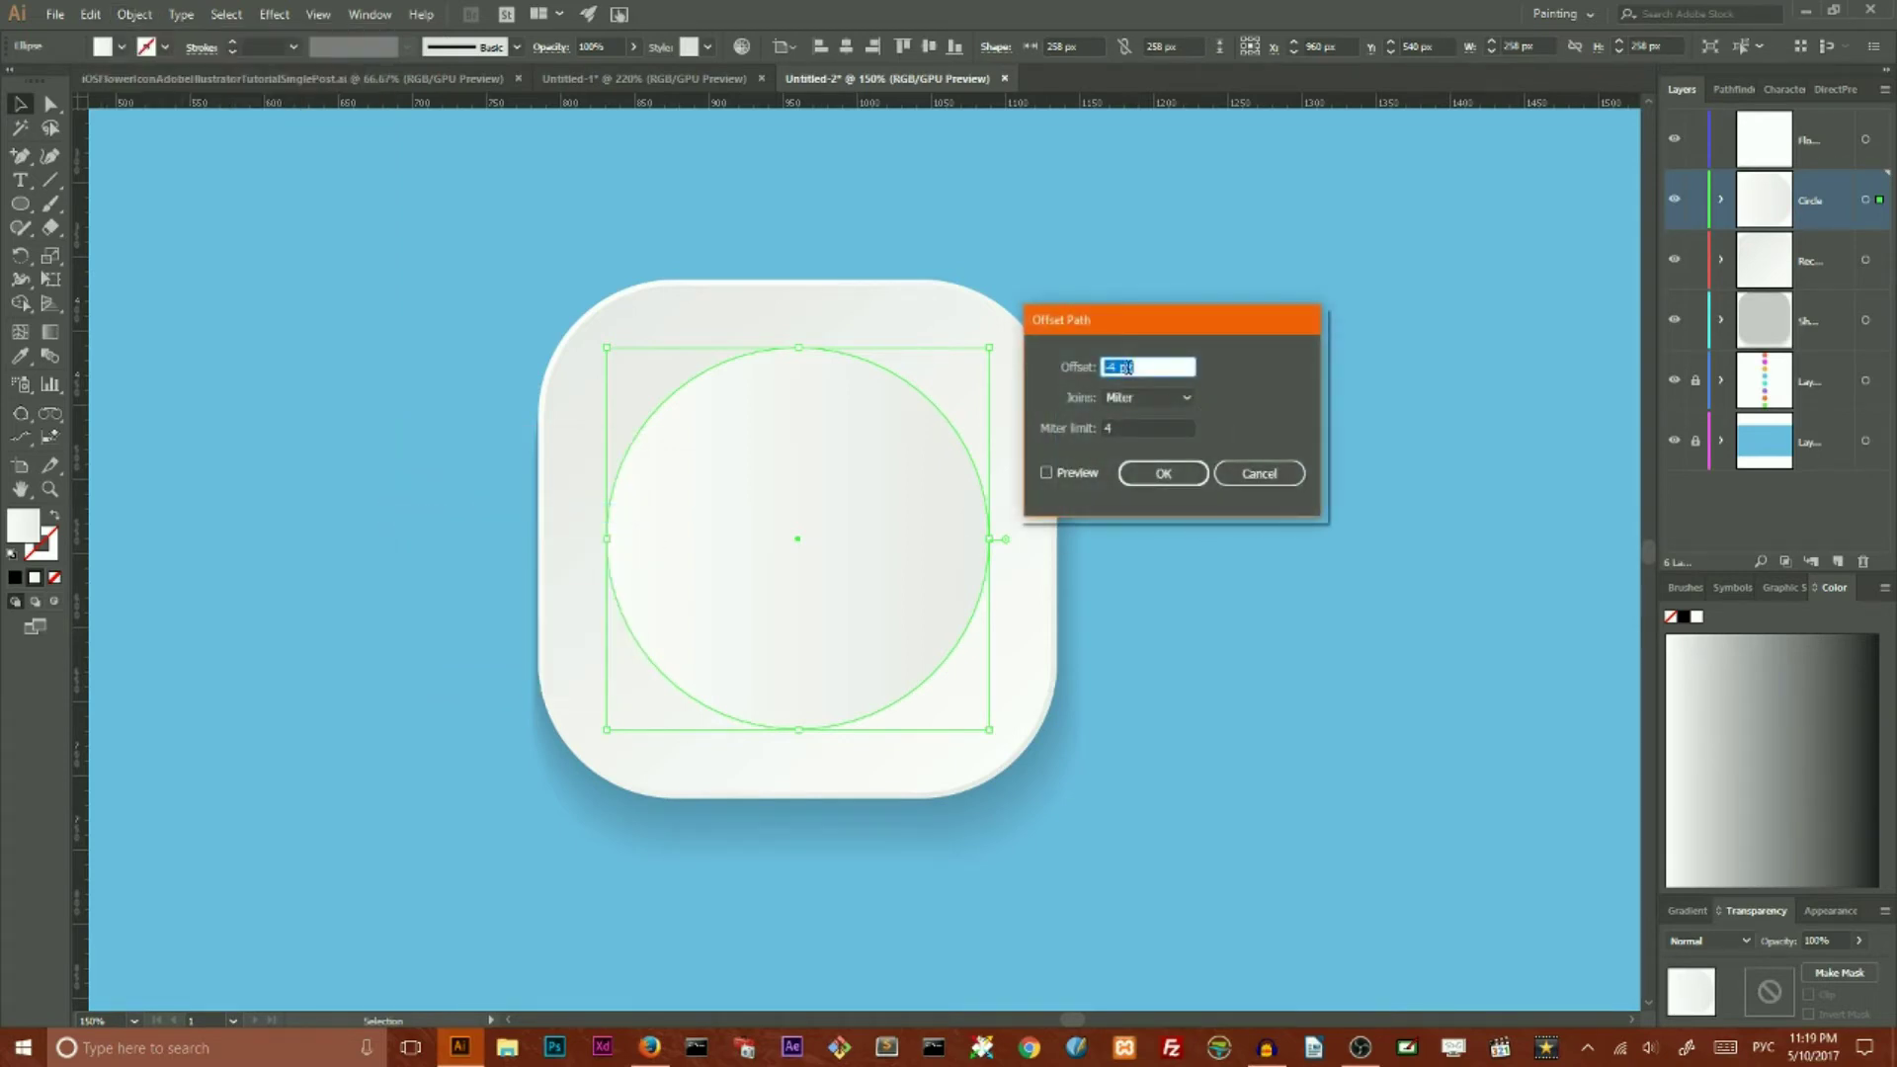
click(1165, 473)
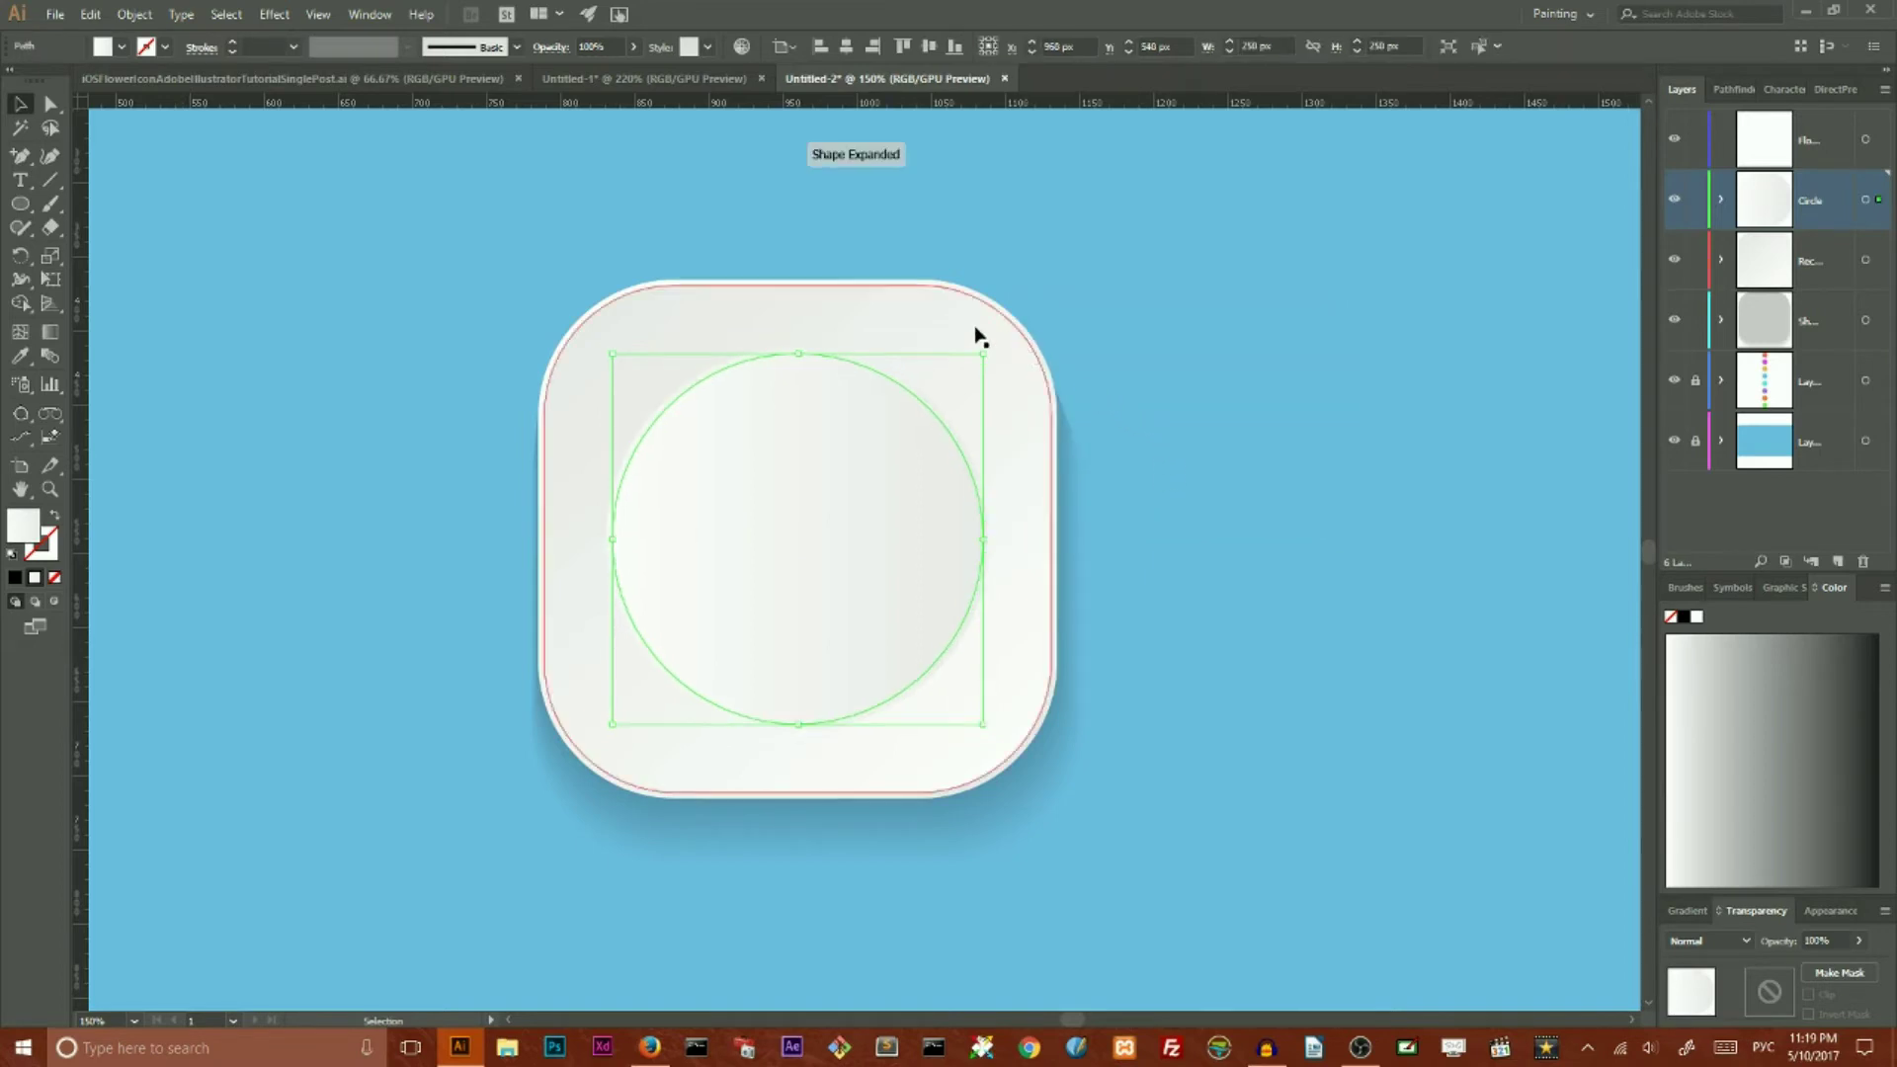
Step: Reverse the linear gradient on the inner offset circle to create a bevelled rim
click(1702, 914)
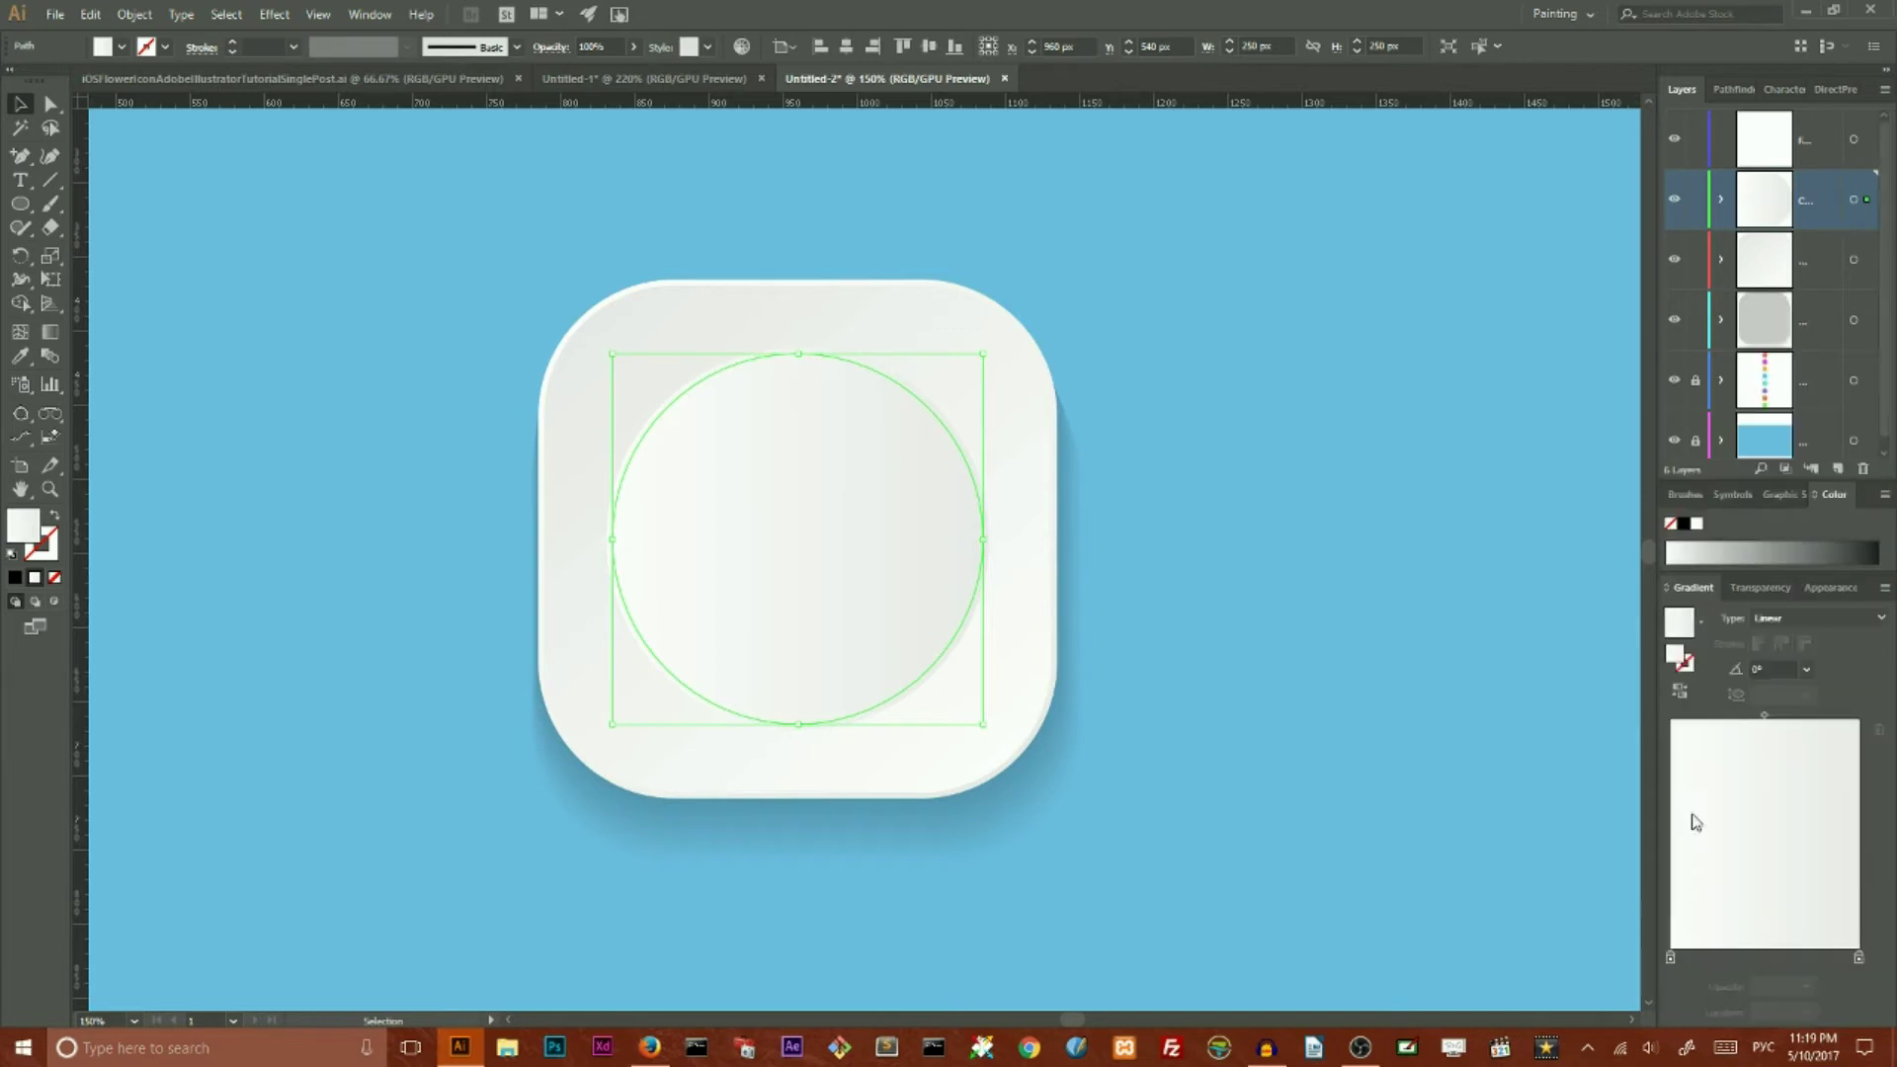
click(1681, 695)
click(1252, 425)
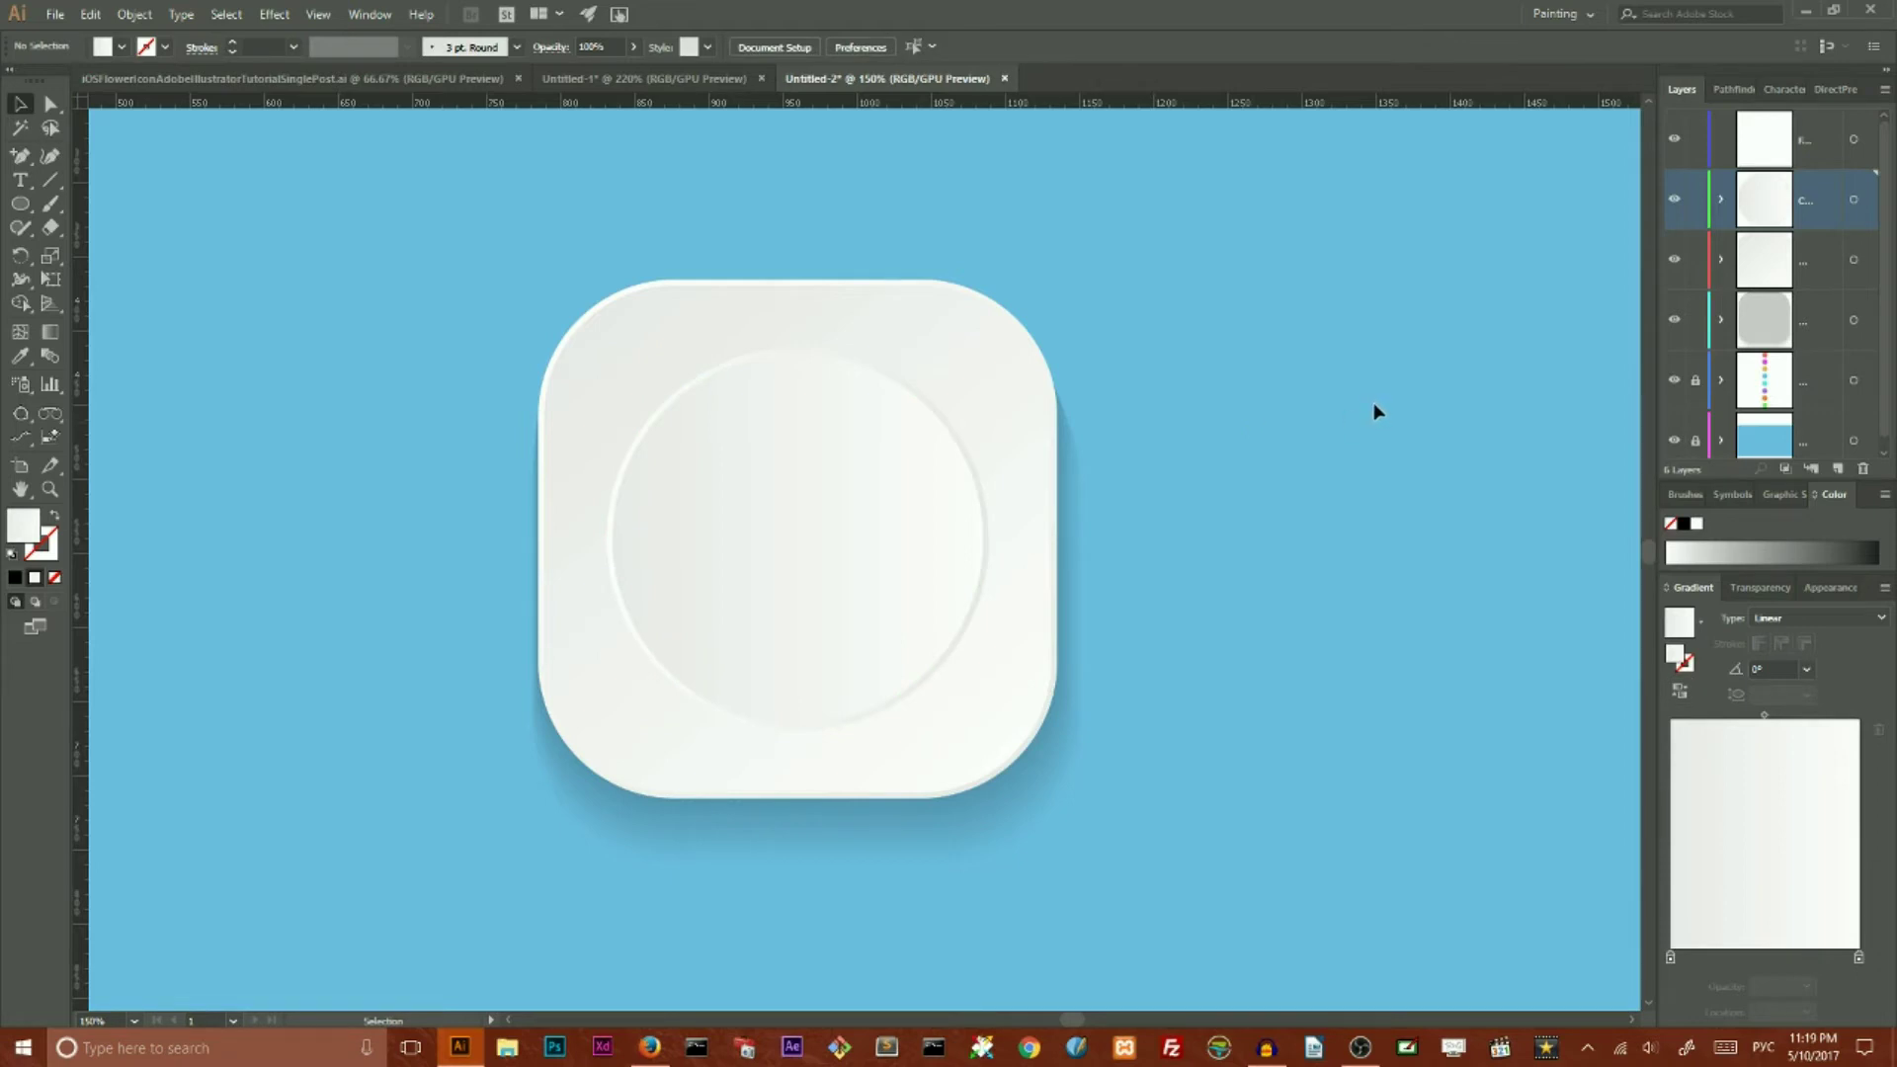
Step: Try to group the two circles in the Circle layer
click(1853, 200)
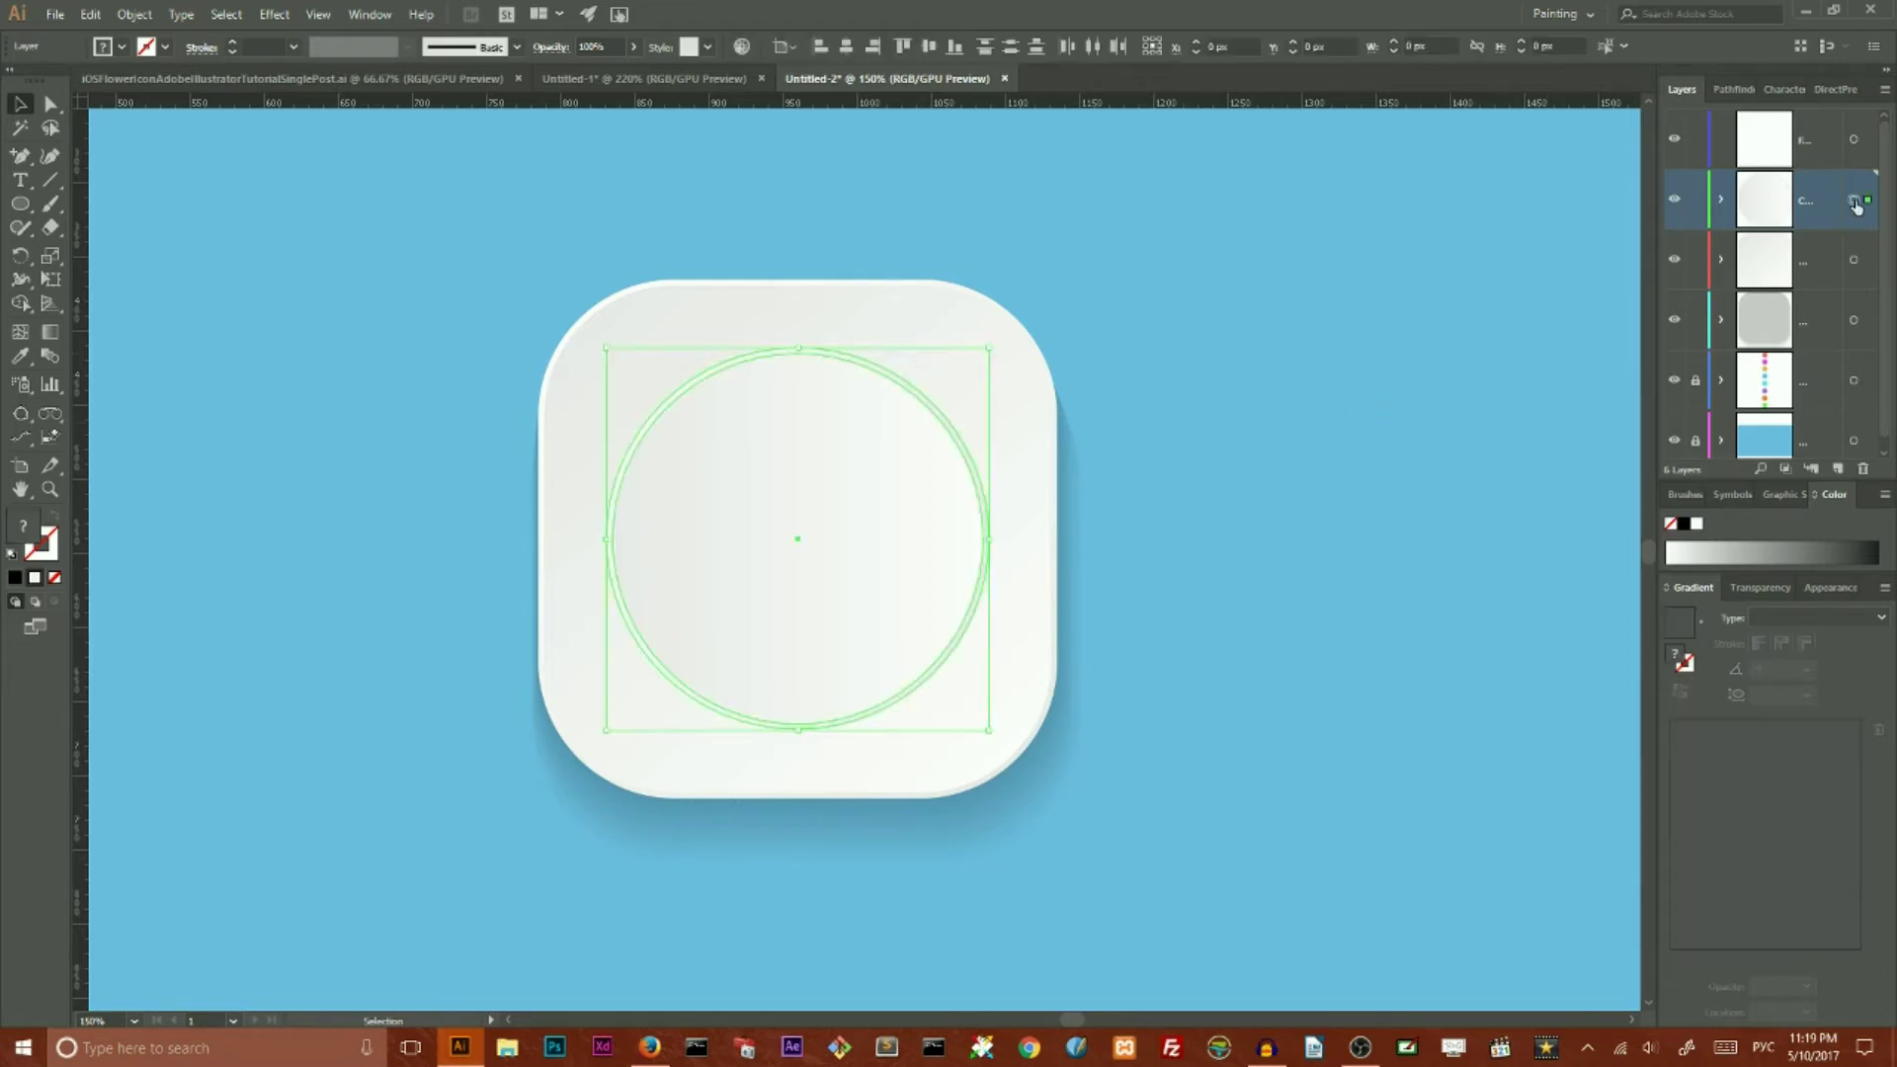
right_click(875, 512)
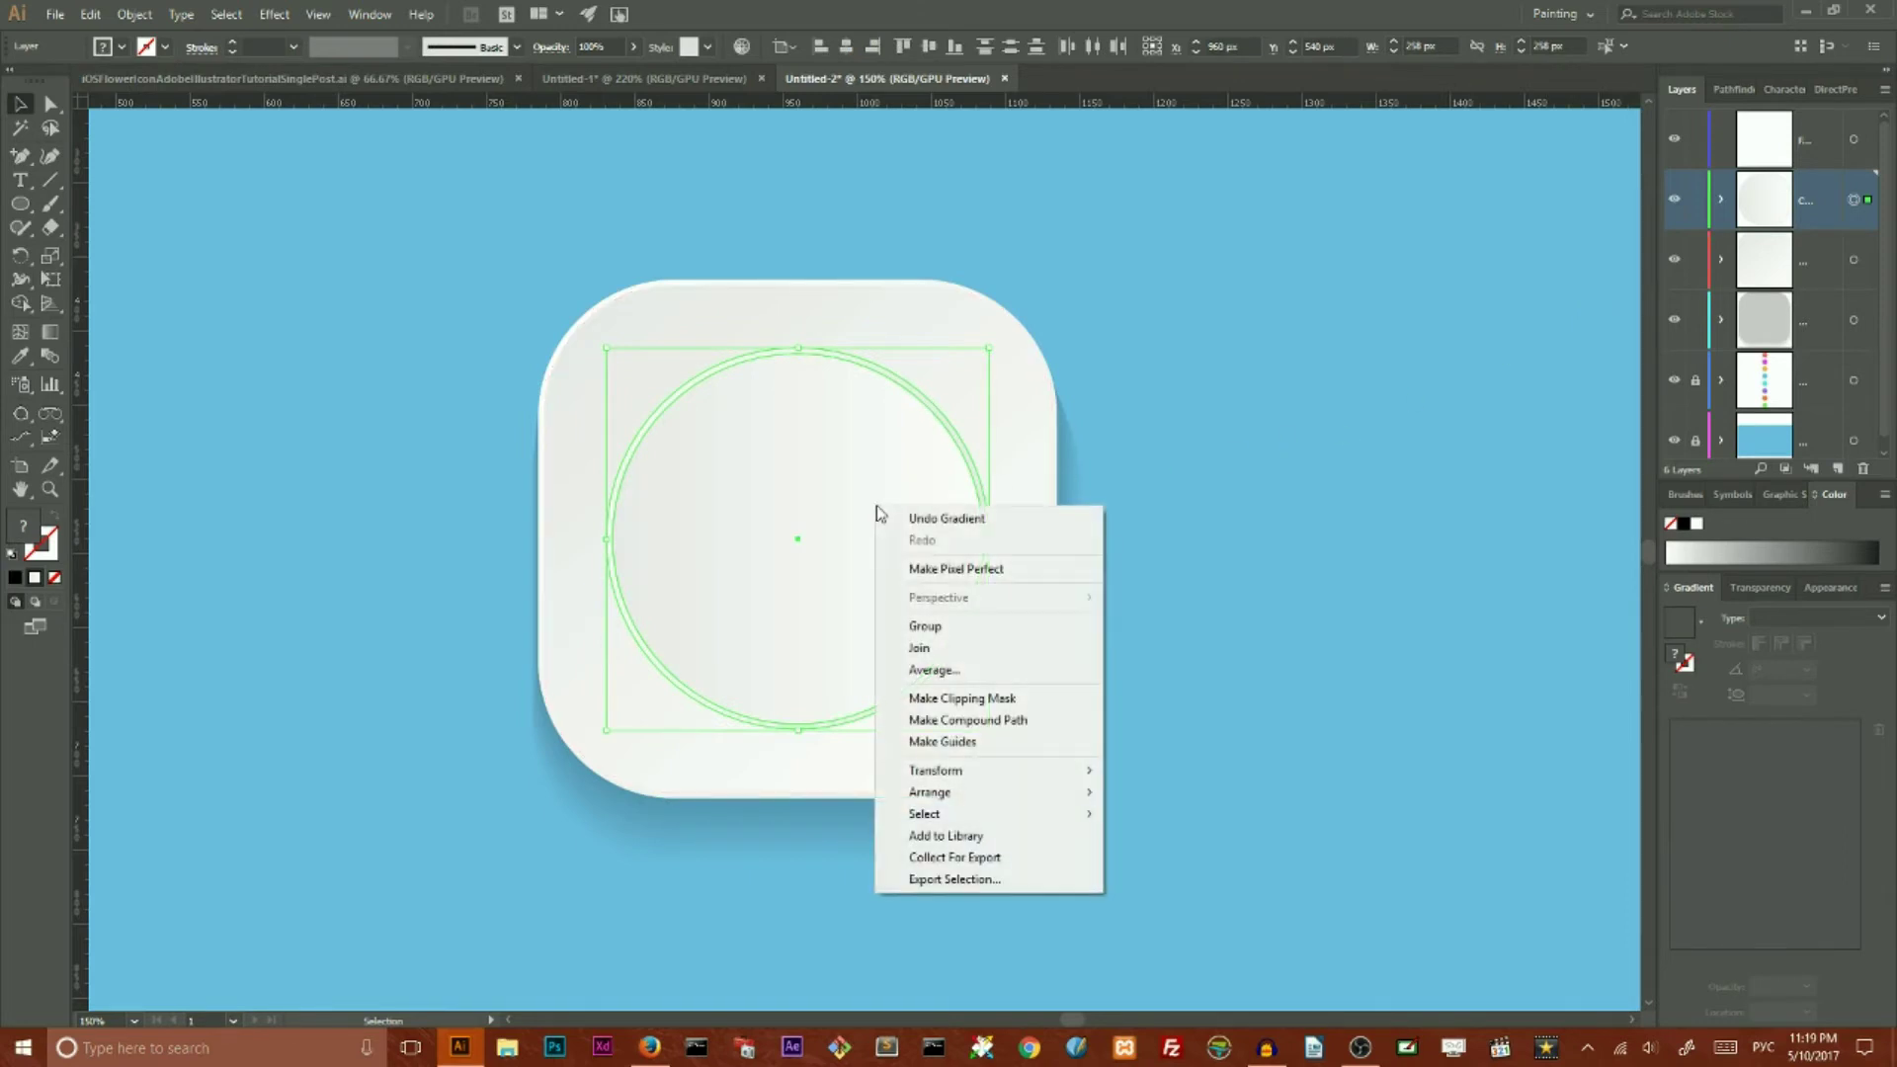
click(946, 627)
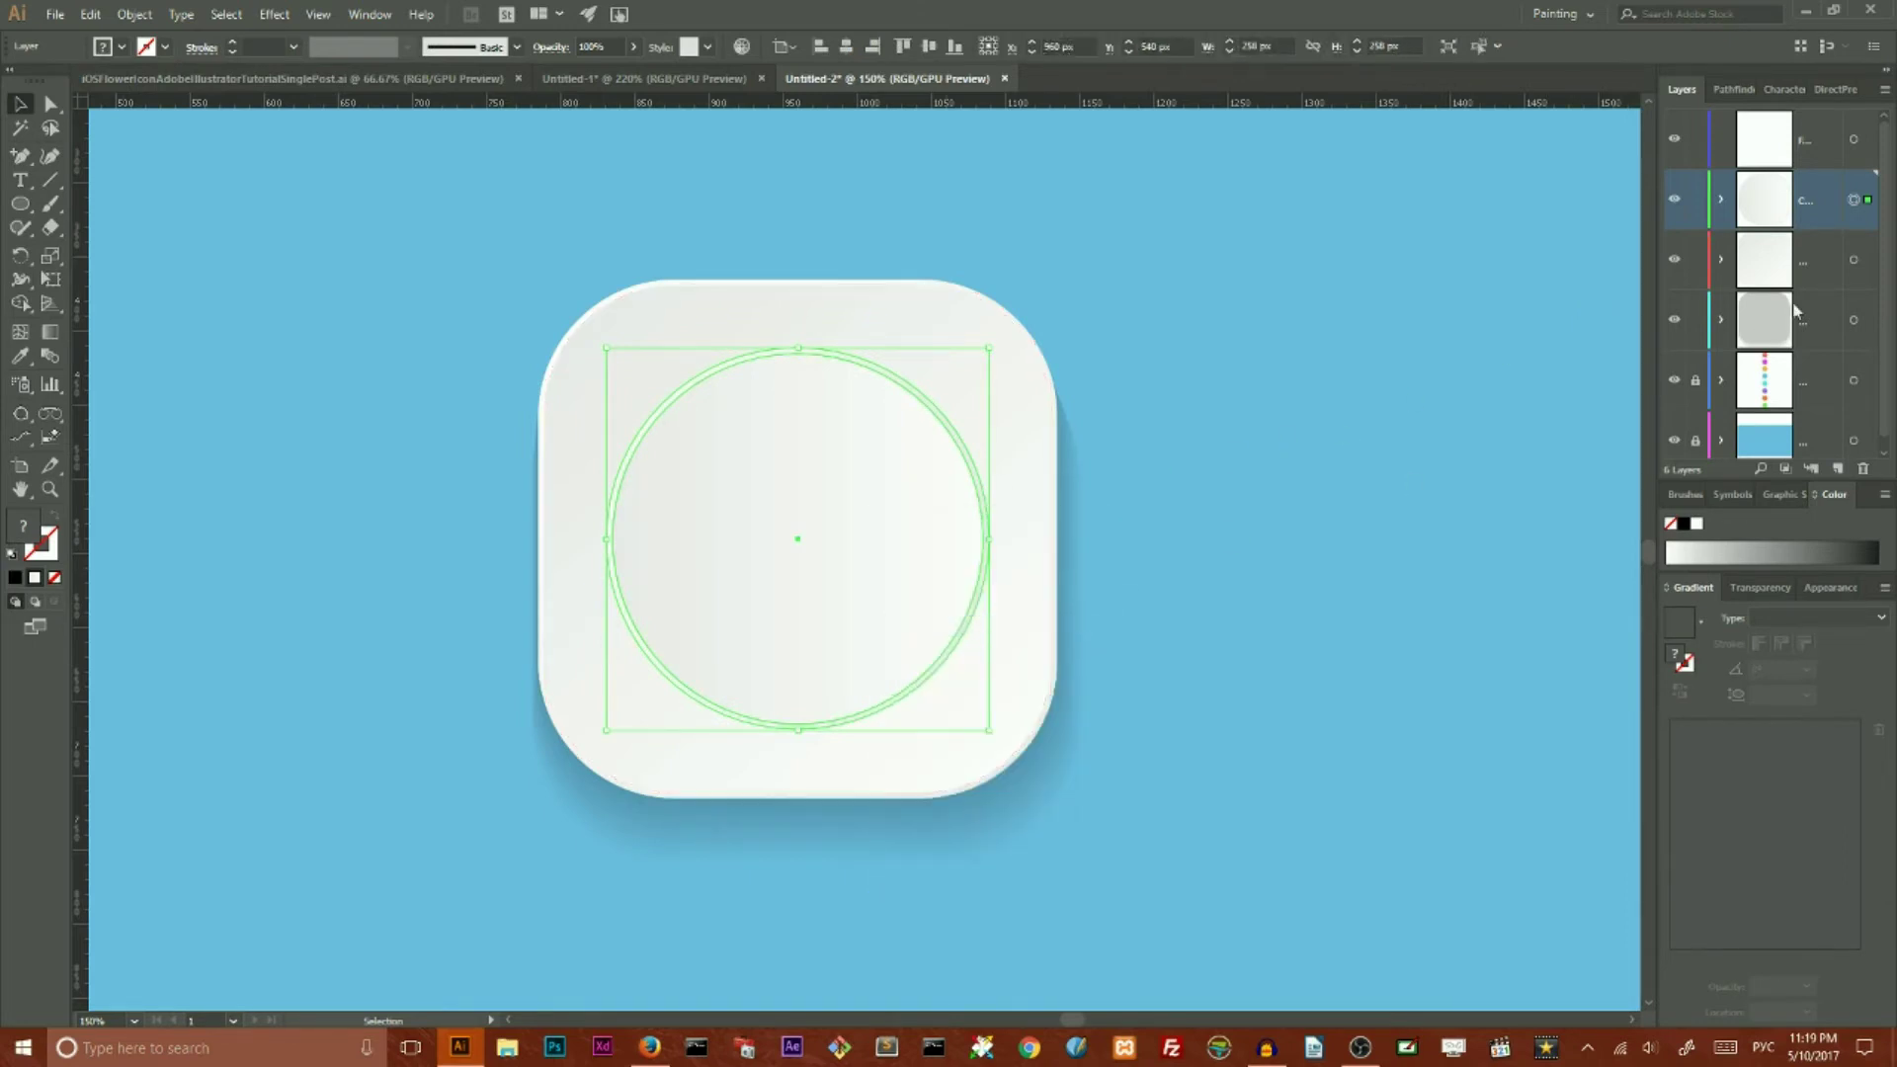
click(1721, 201)
click(1722, 201)
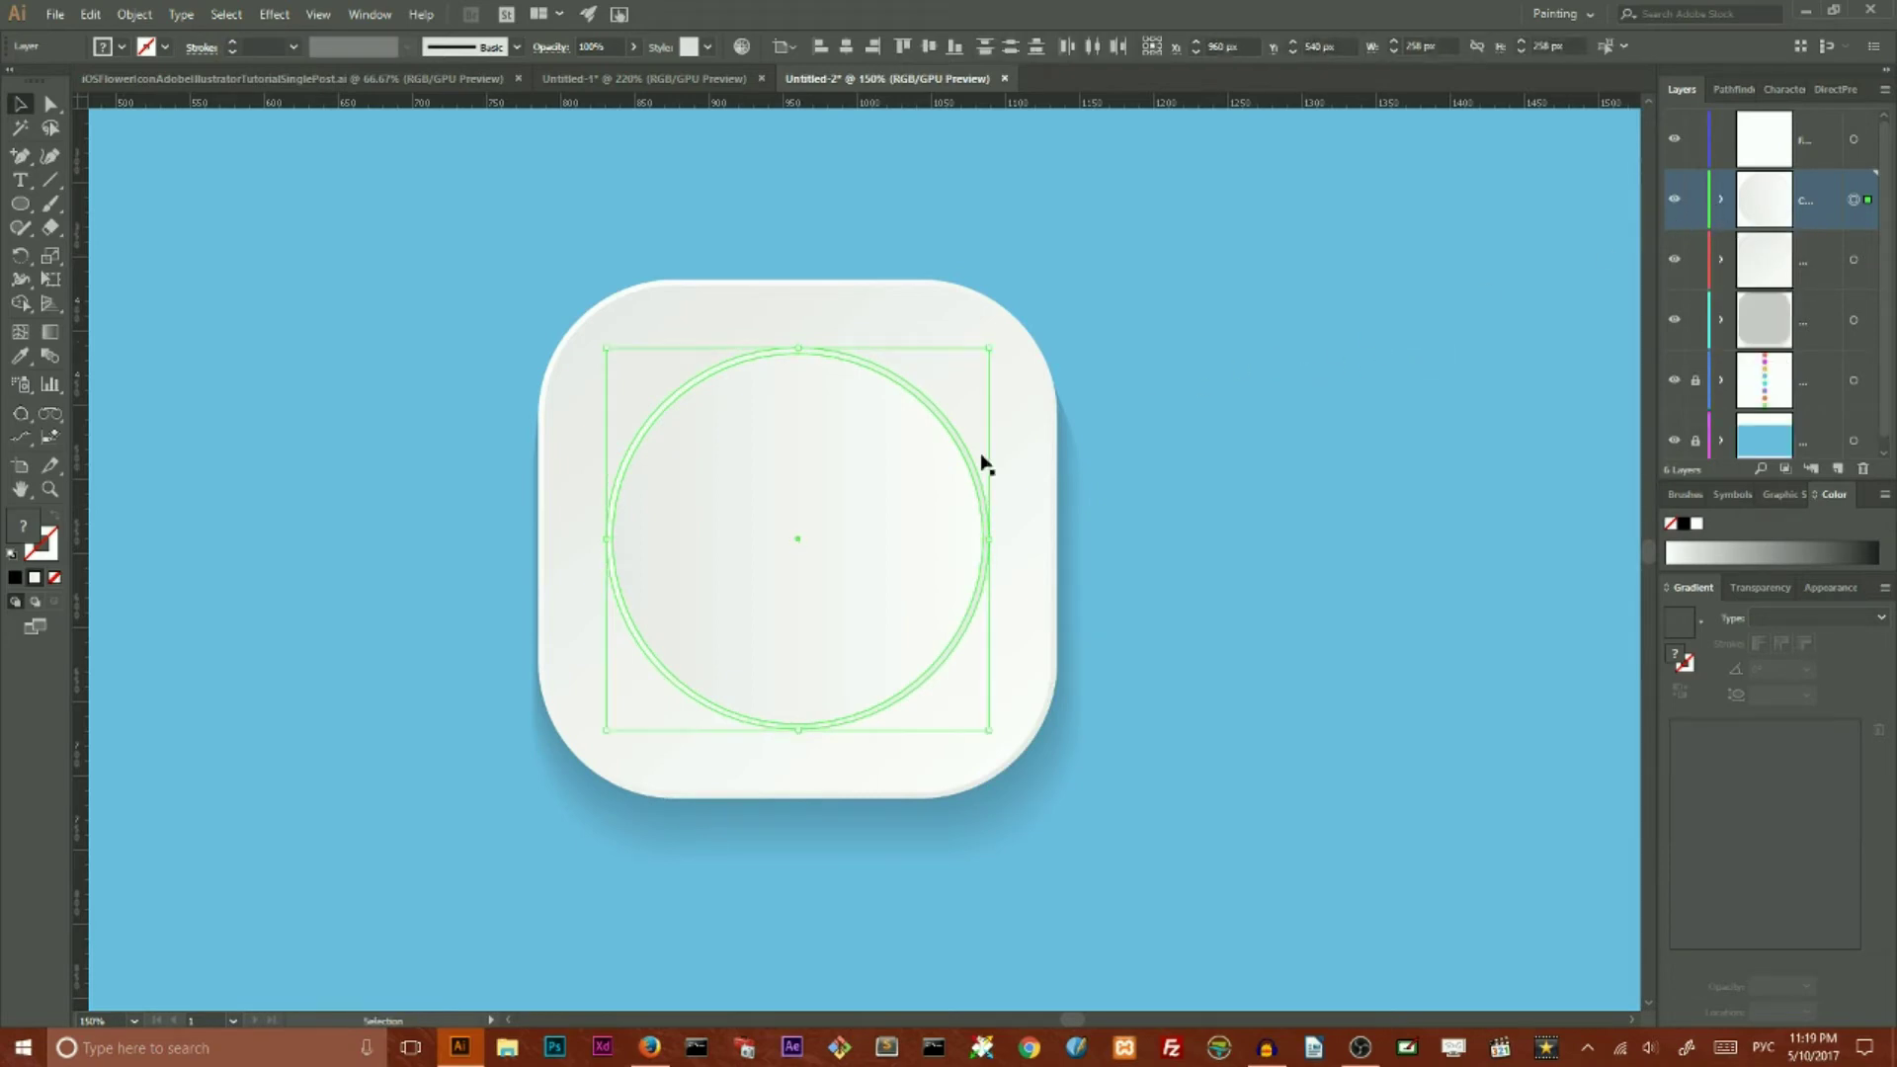
click(1207, 423)
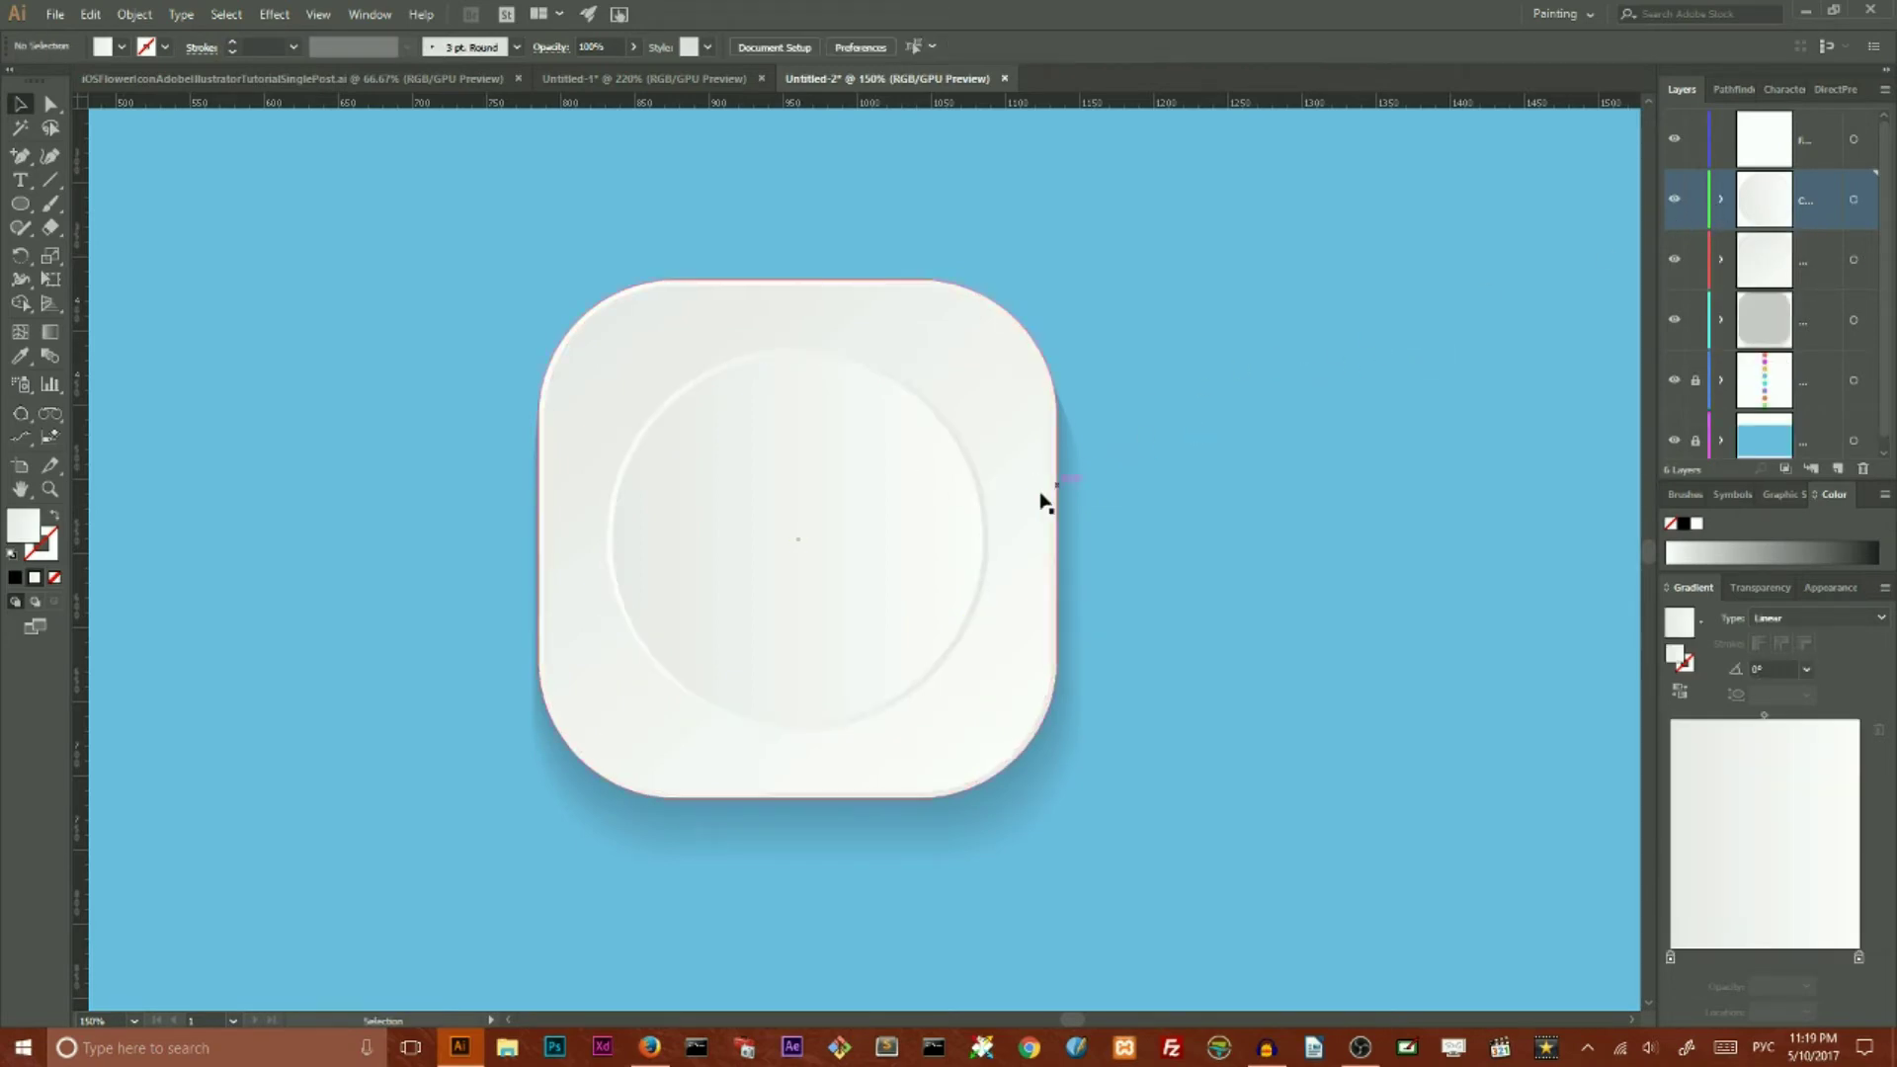
Step: Copy the outer 258 px circle and paste the copy directly behind it in the Circle layer
click(989, 521)
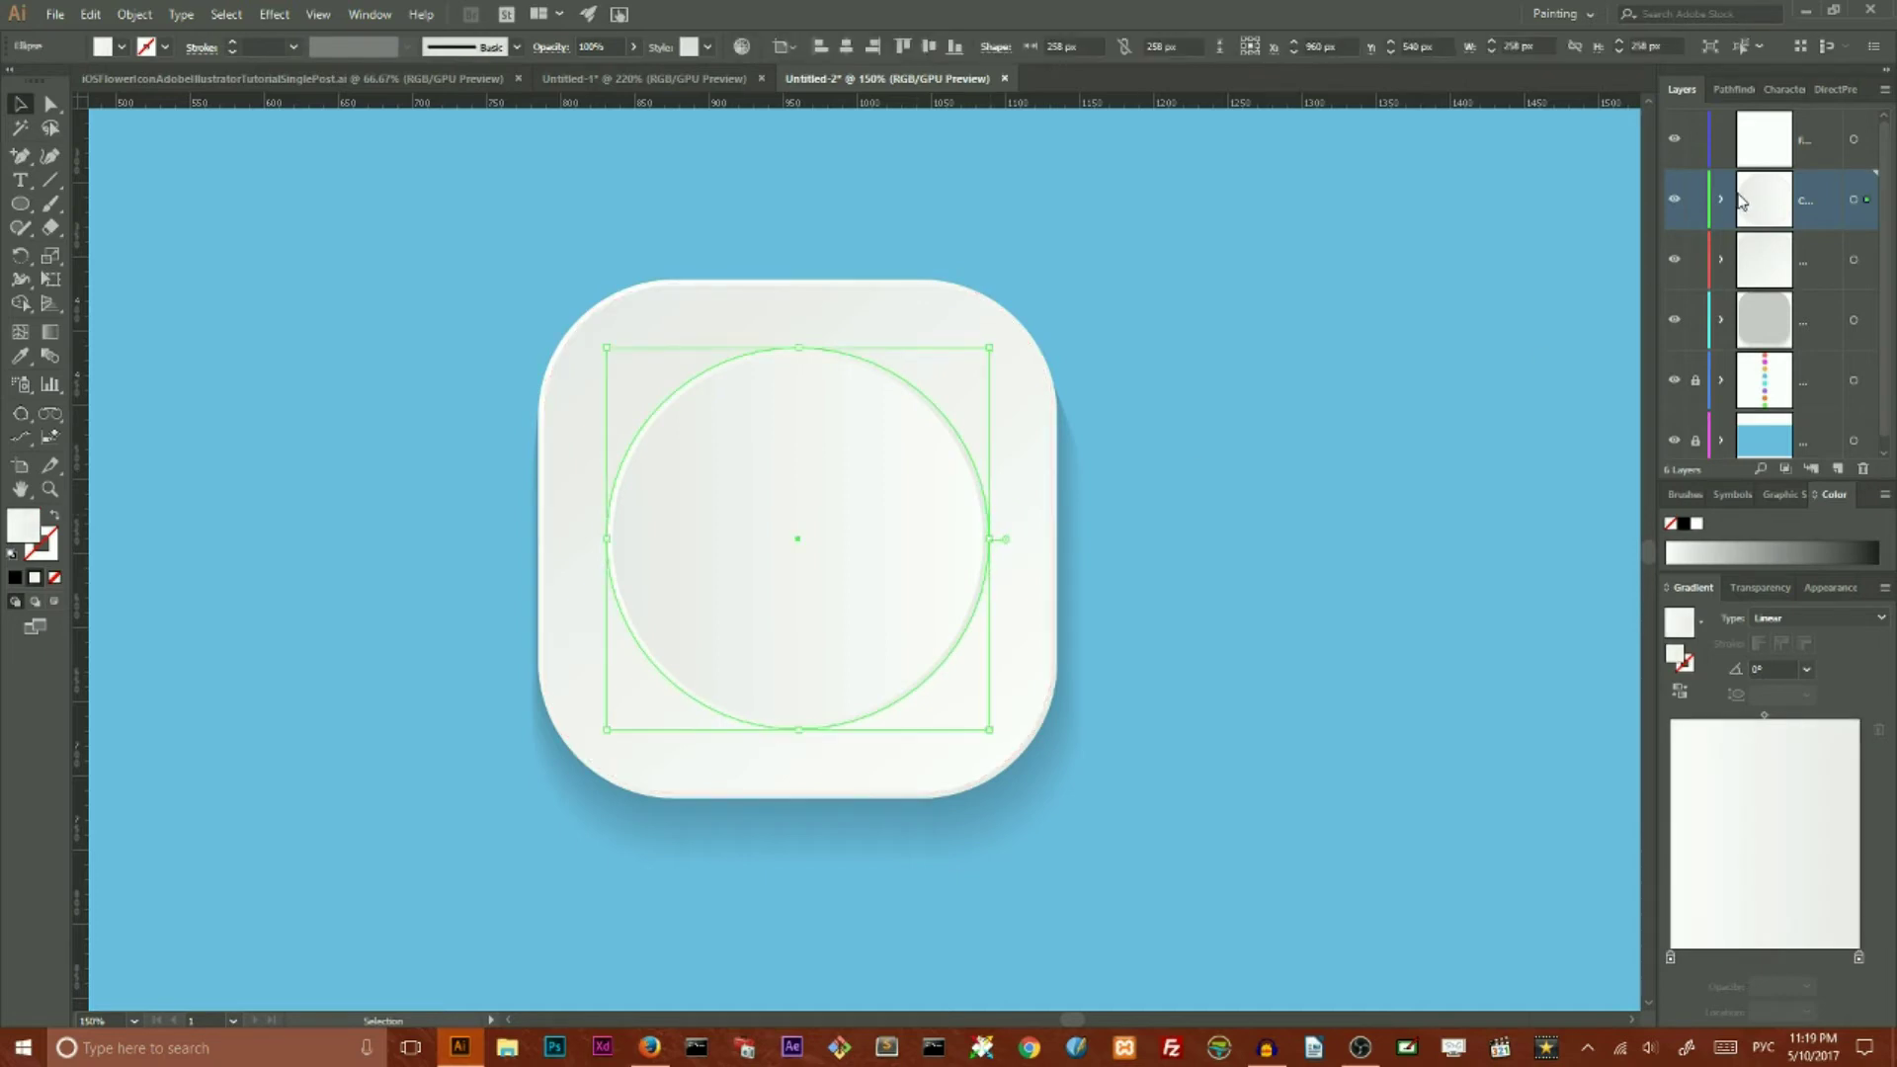
key(ctrl+c)
key(ctrl+b)
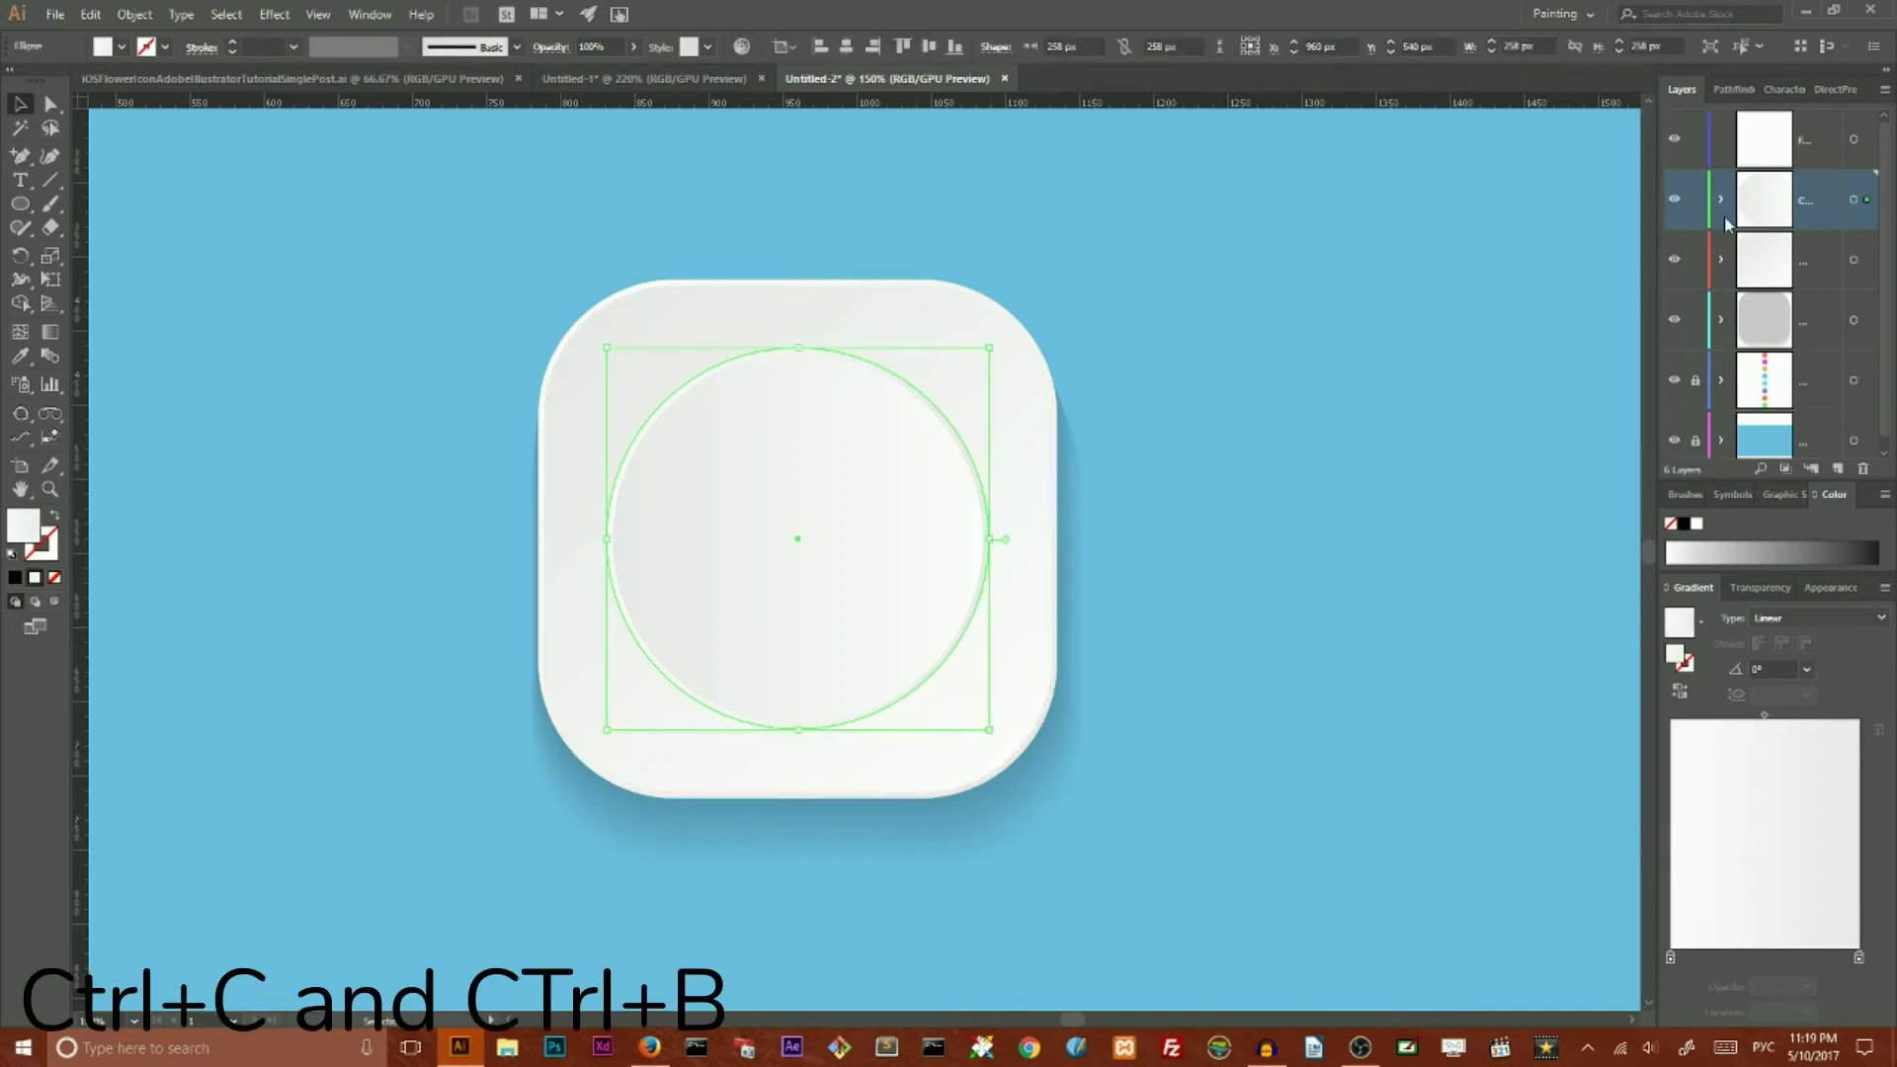
click(1722, 201)
click(1723, 204)
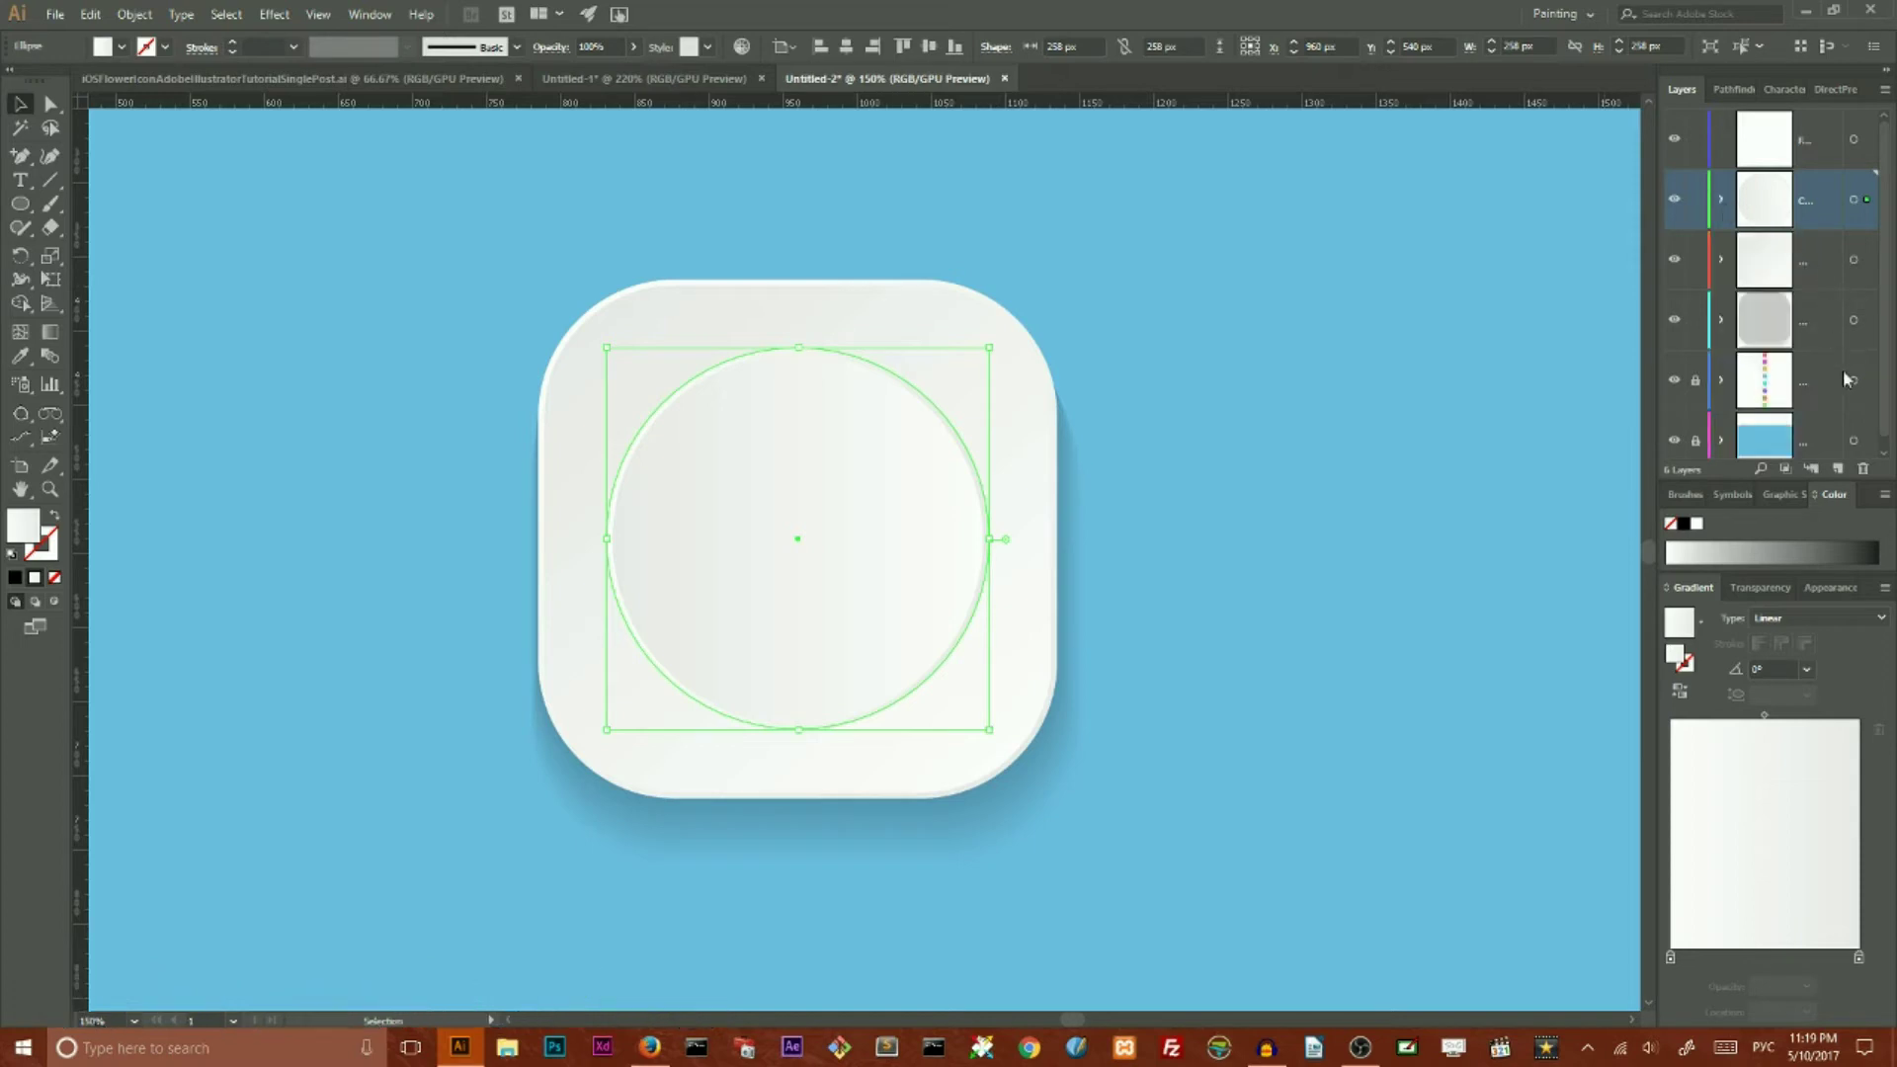
Step: Add a new layer and place it directly below the Circle layer
click(1840, 470)
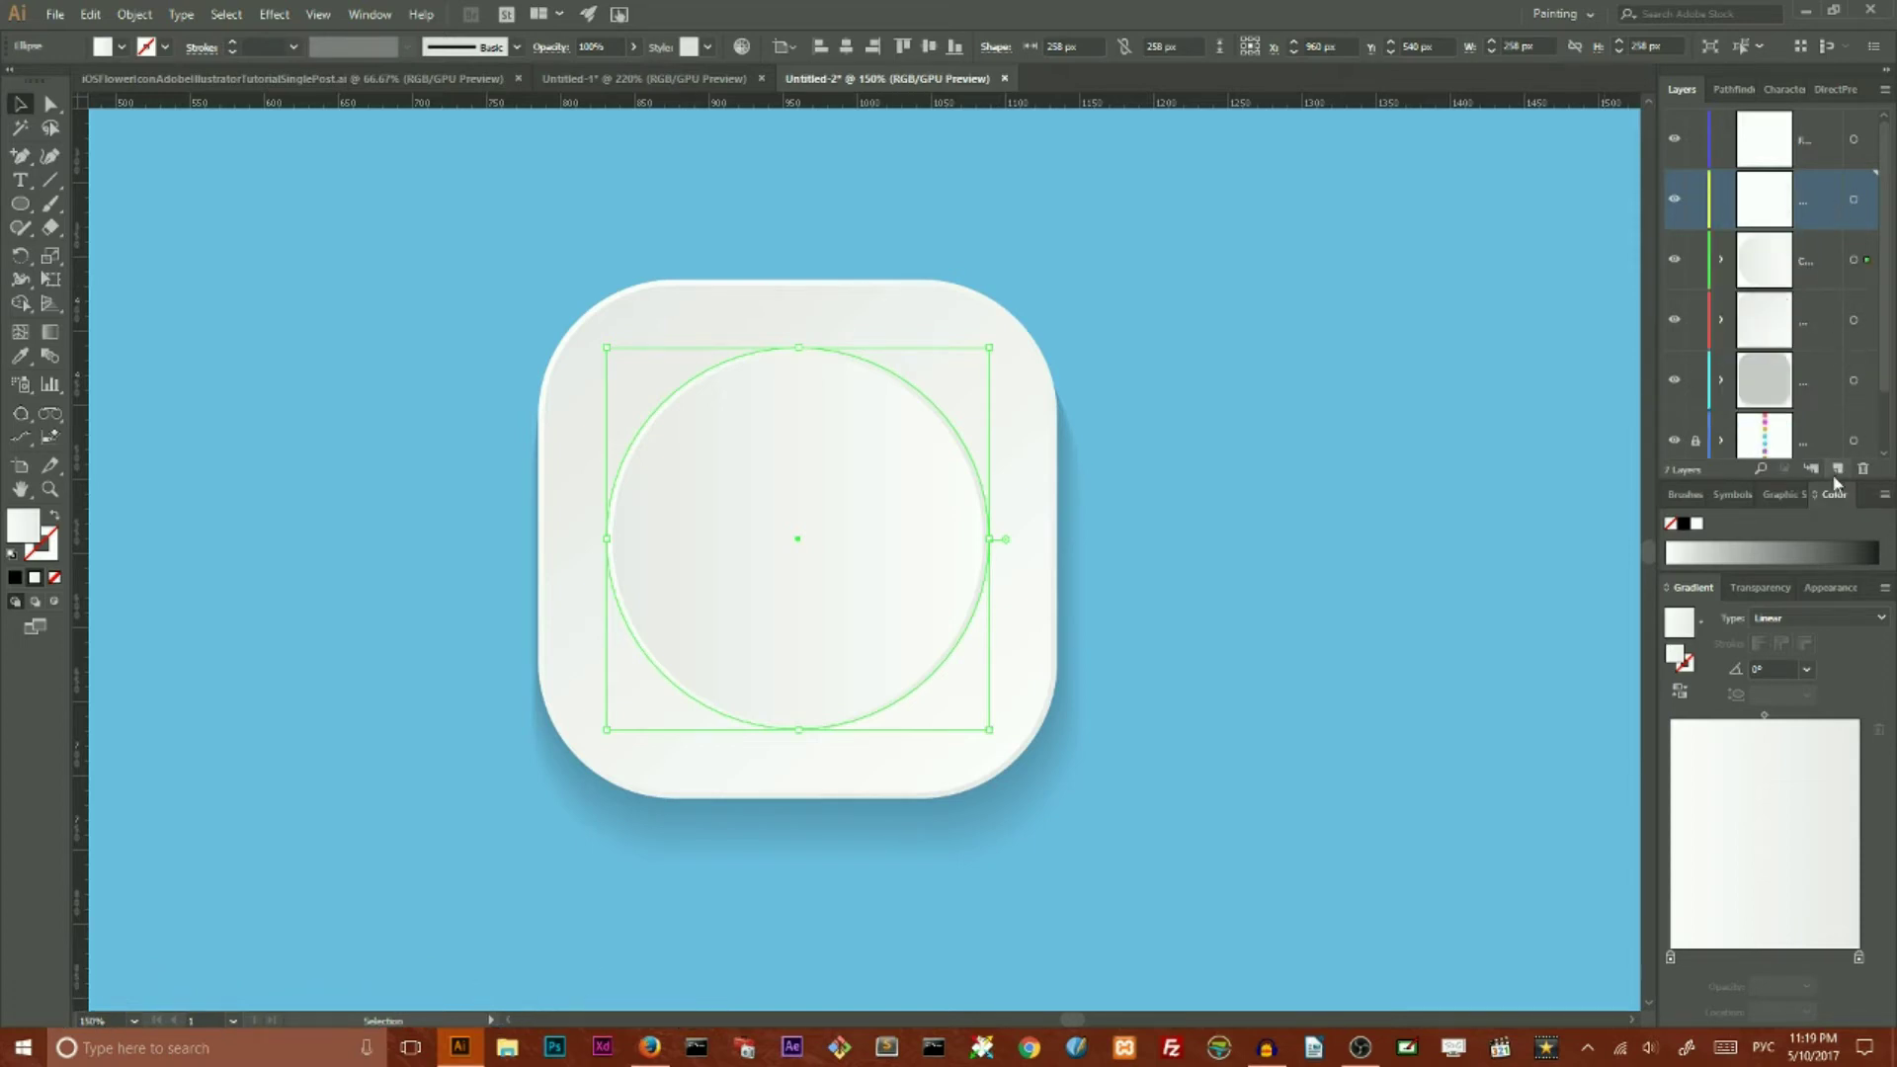
drag(1822, 206, 1824, 289)
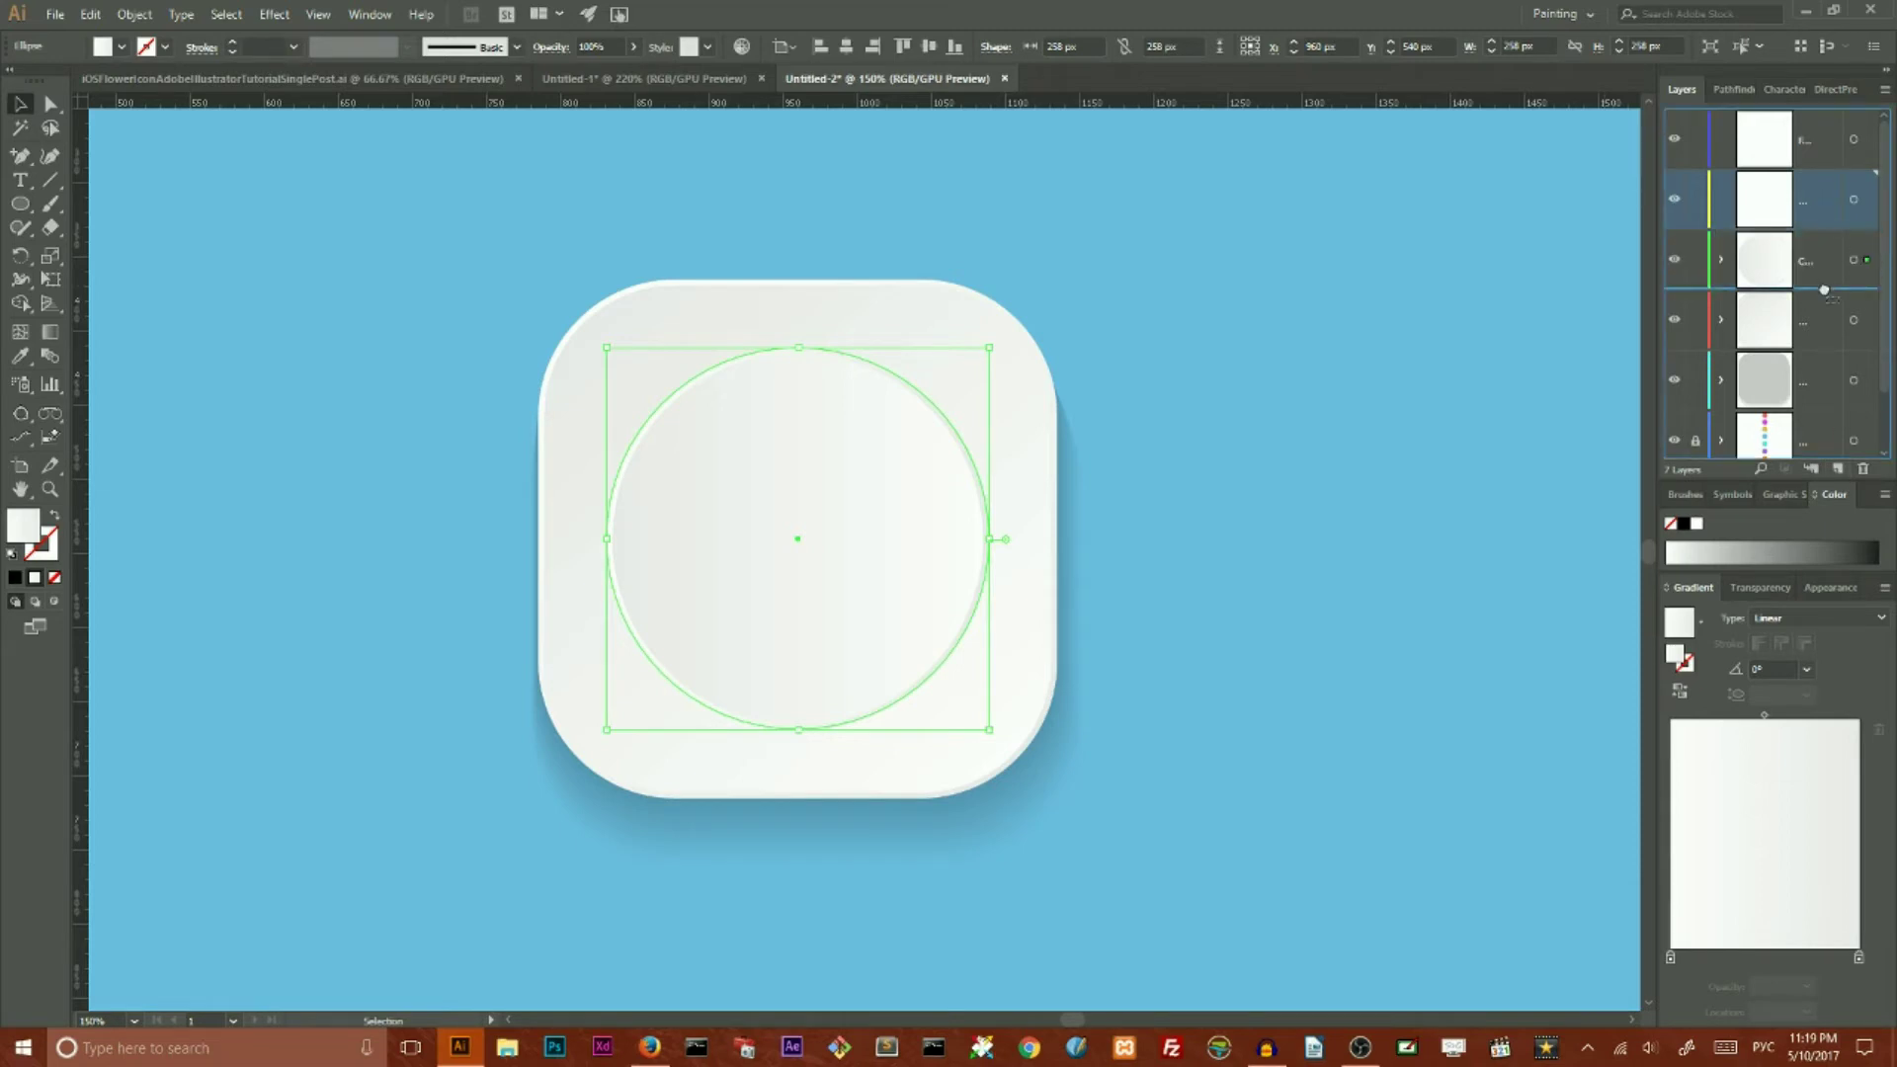
drag(1824, 290, 1824, 286)
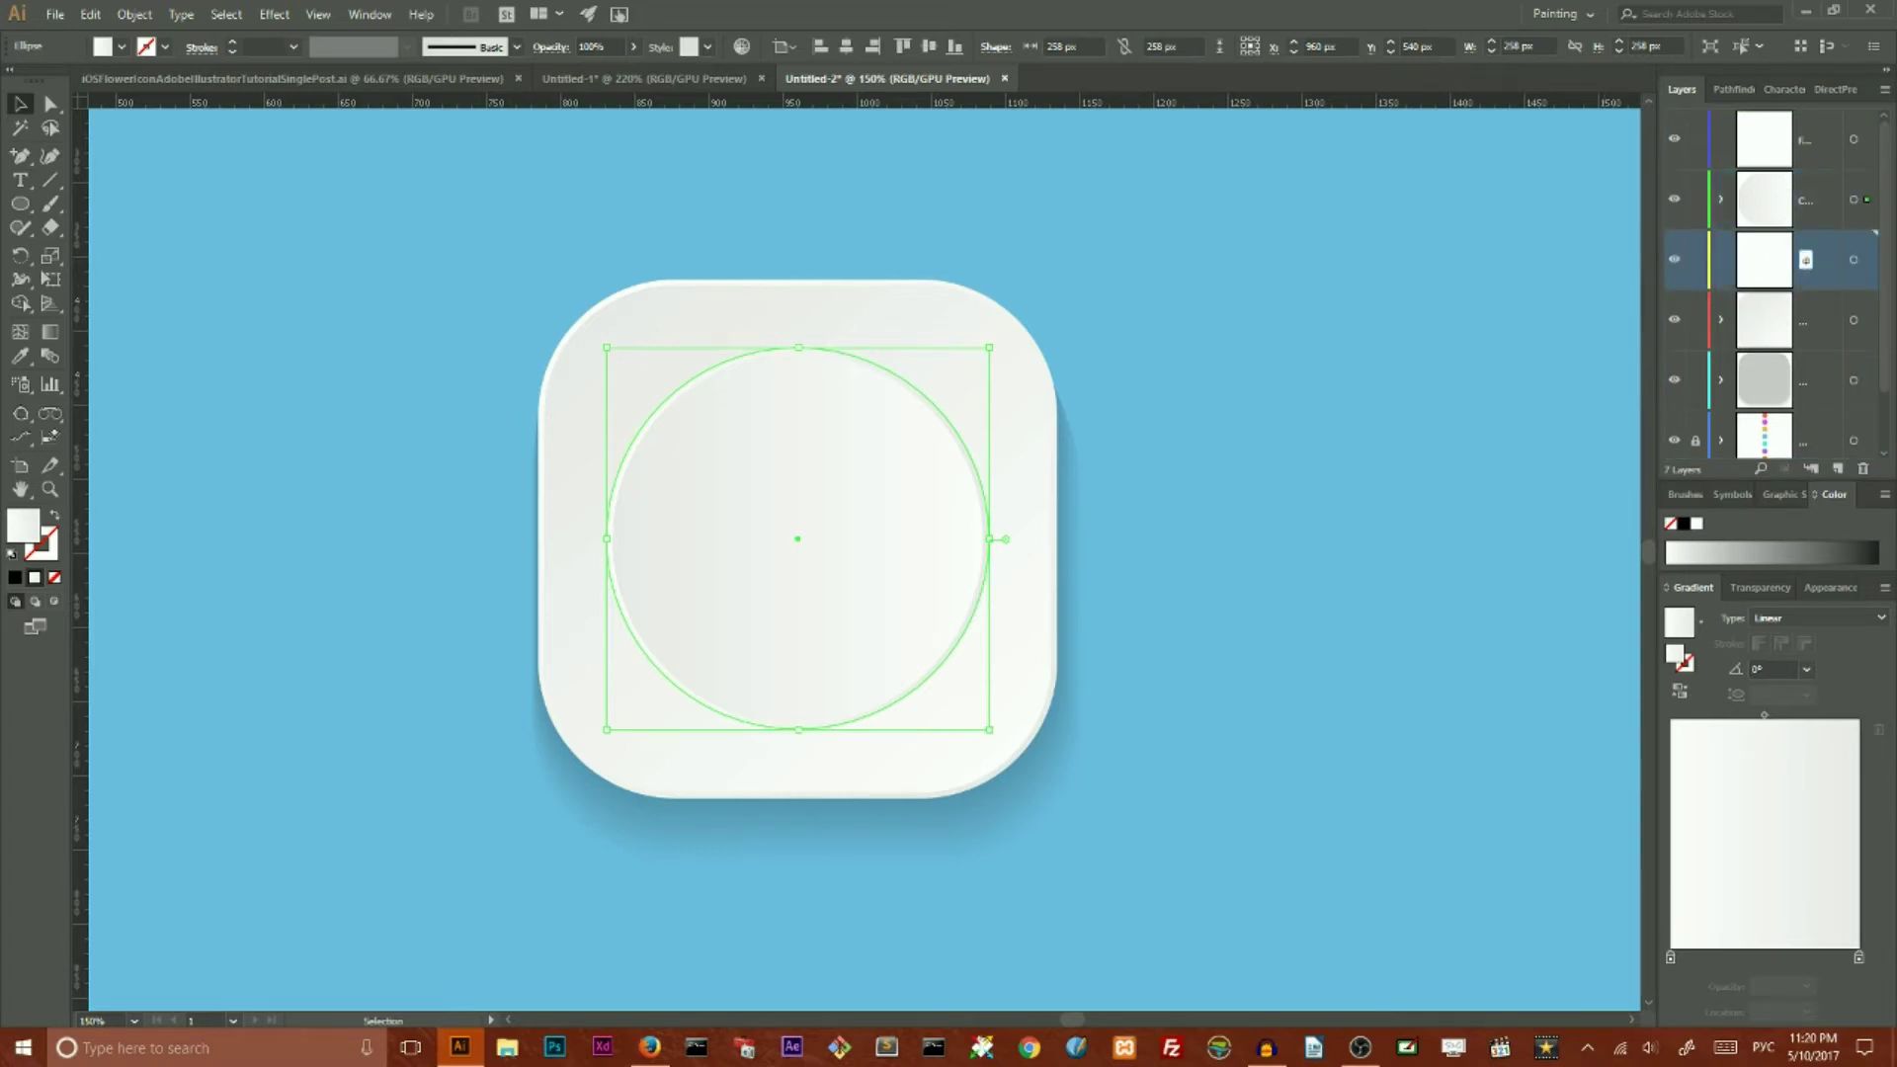
Step: Move the pasted circle copy from the Circle layer into the new layer below it
click(1722, 200)
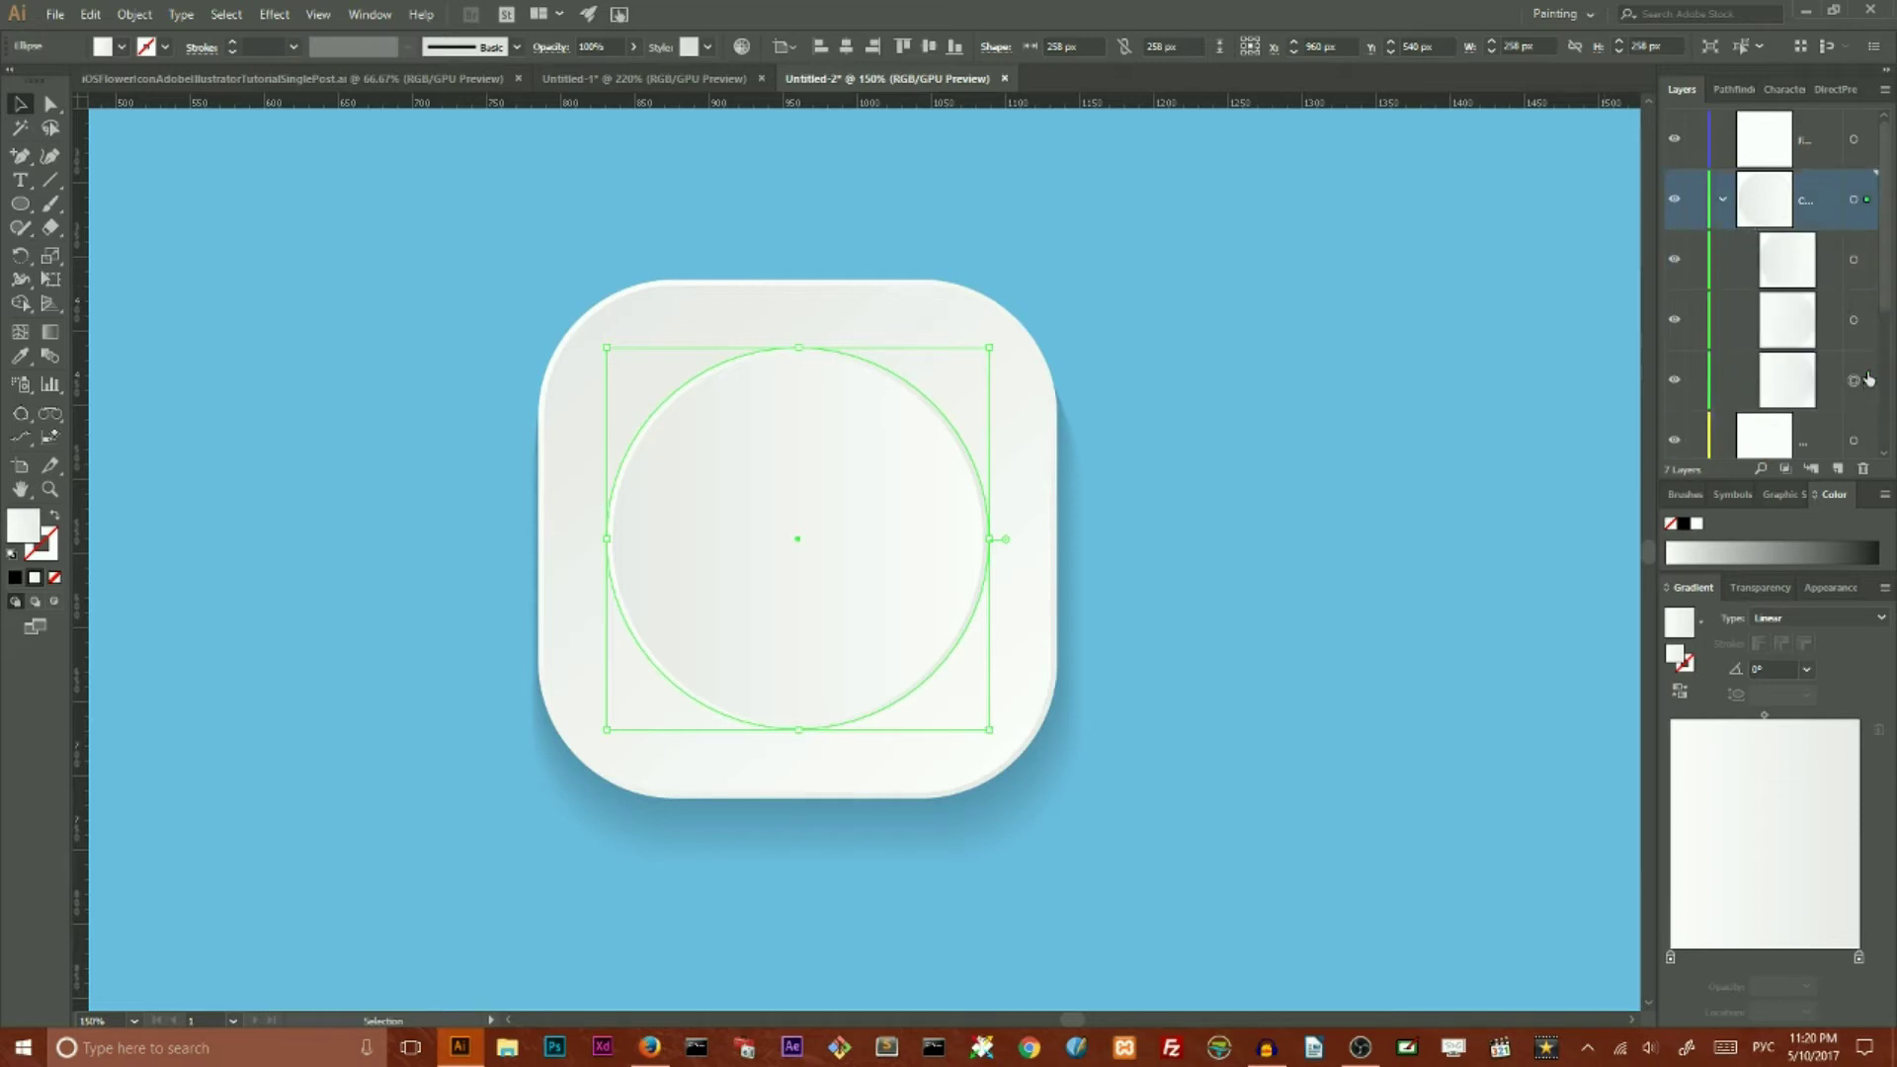
scroll(1867, 370, down, 2)
scroll(1877, 217, up, 1)
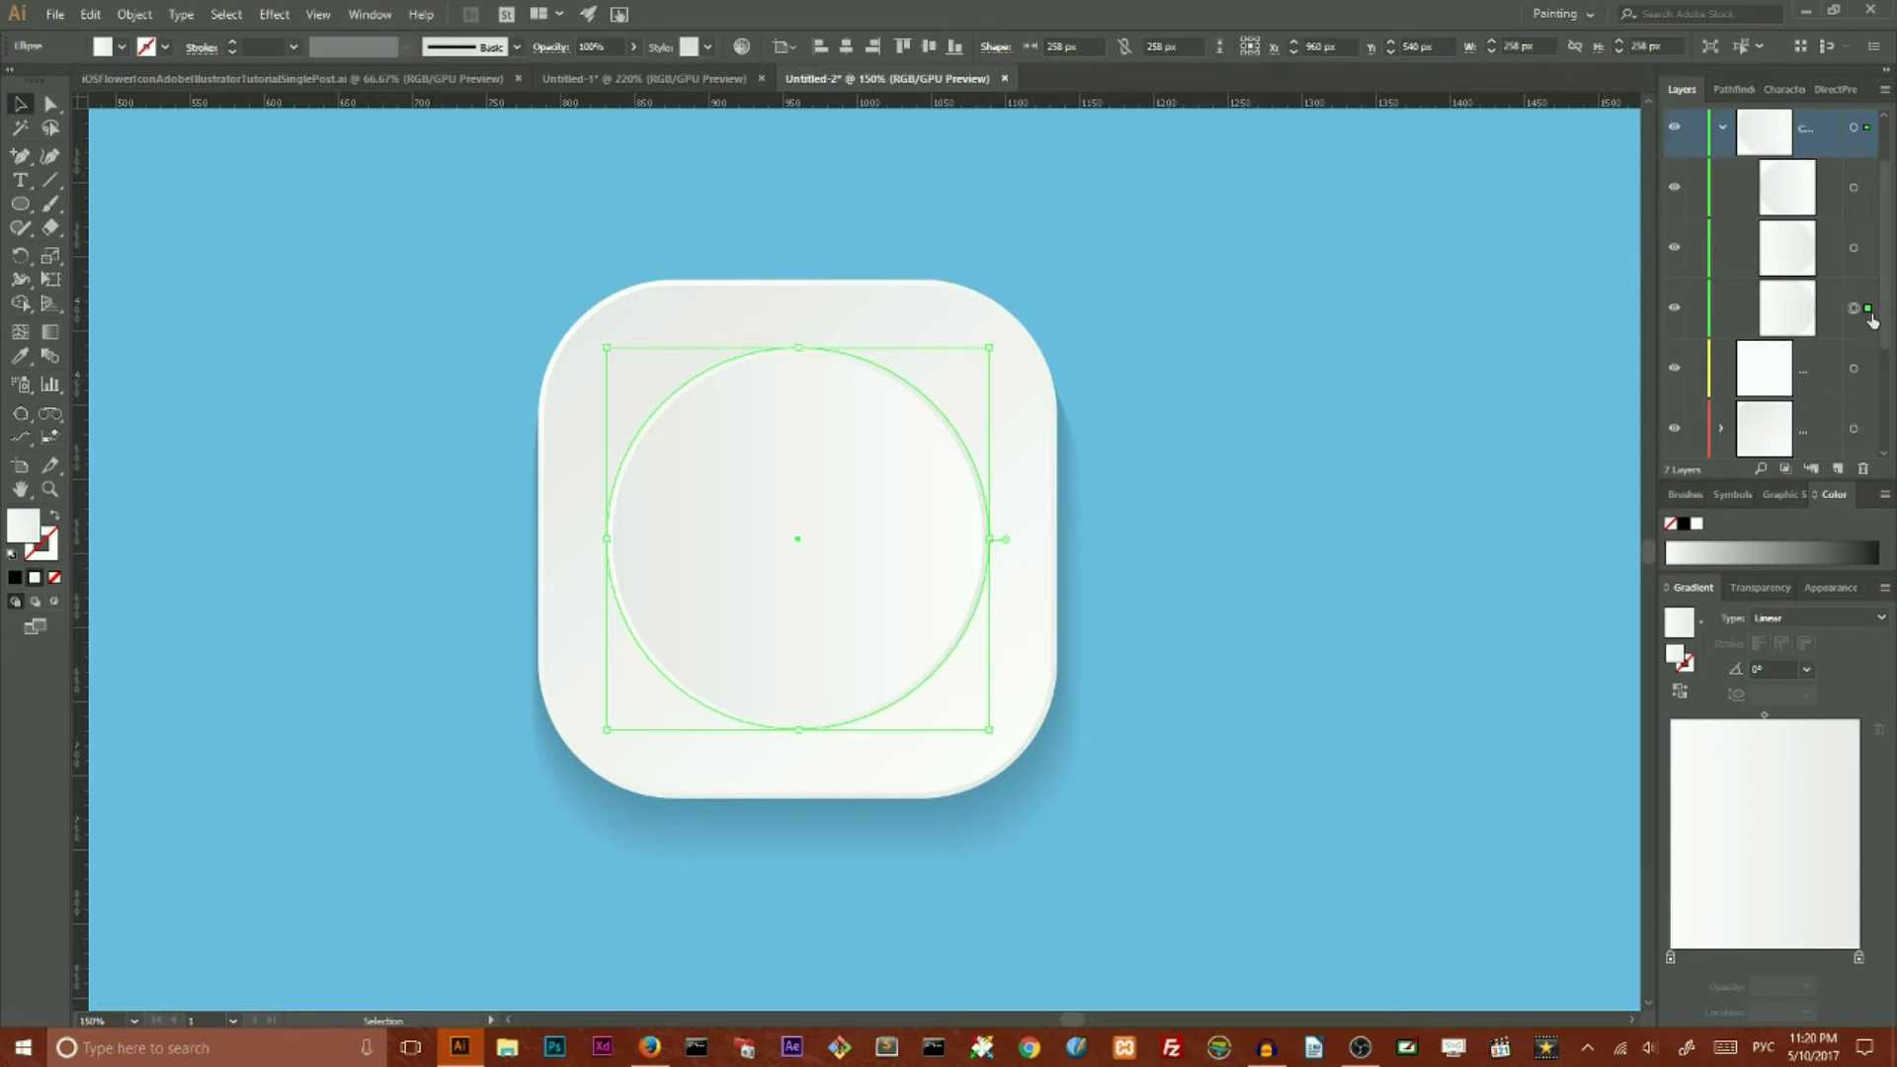
drag(1869, 310, 1873, 368)
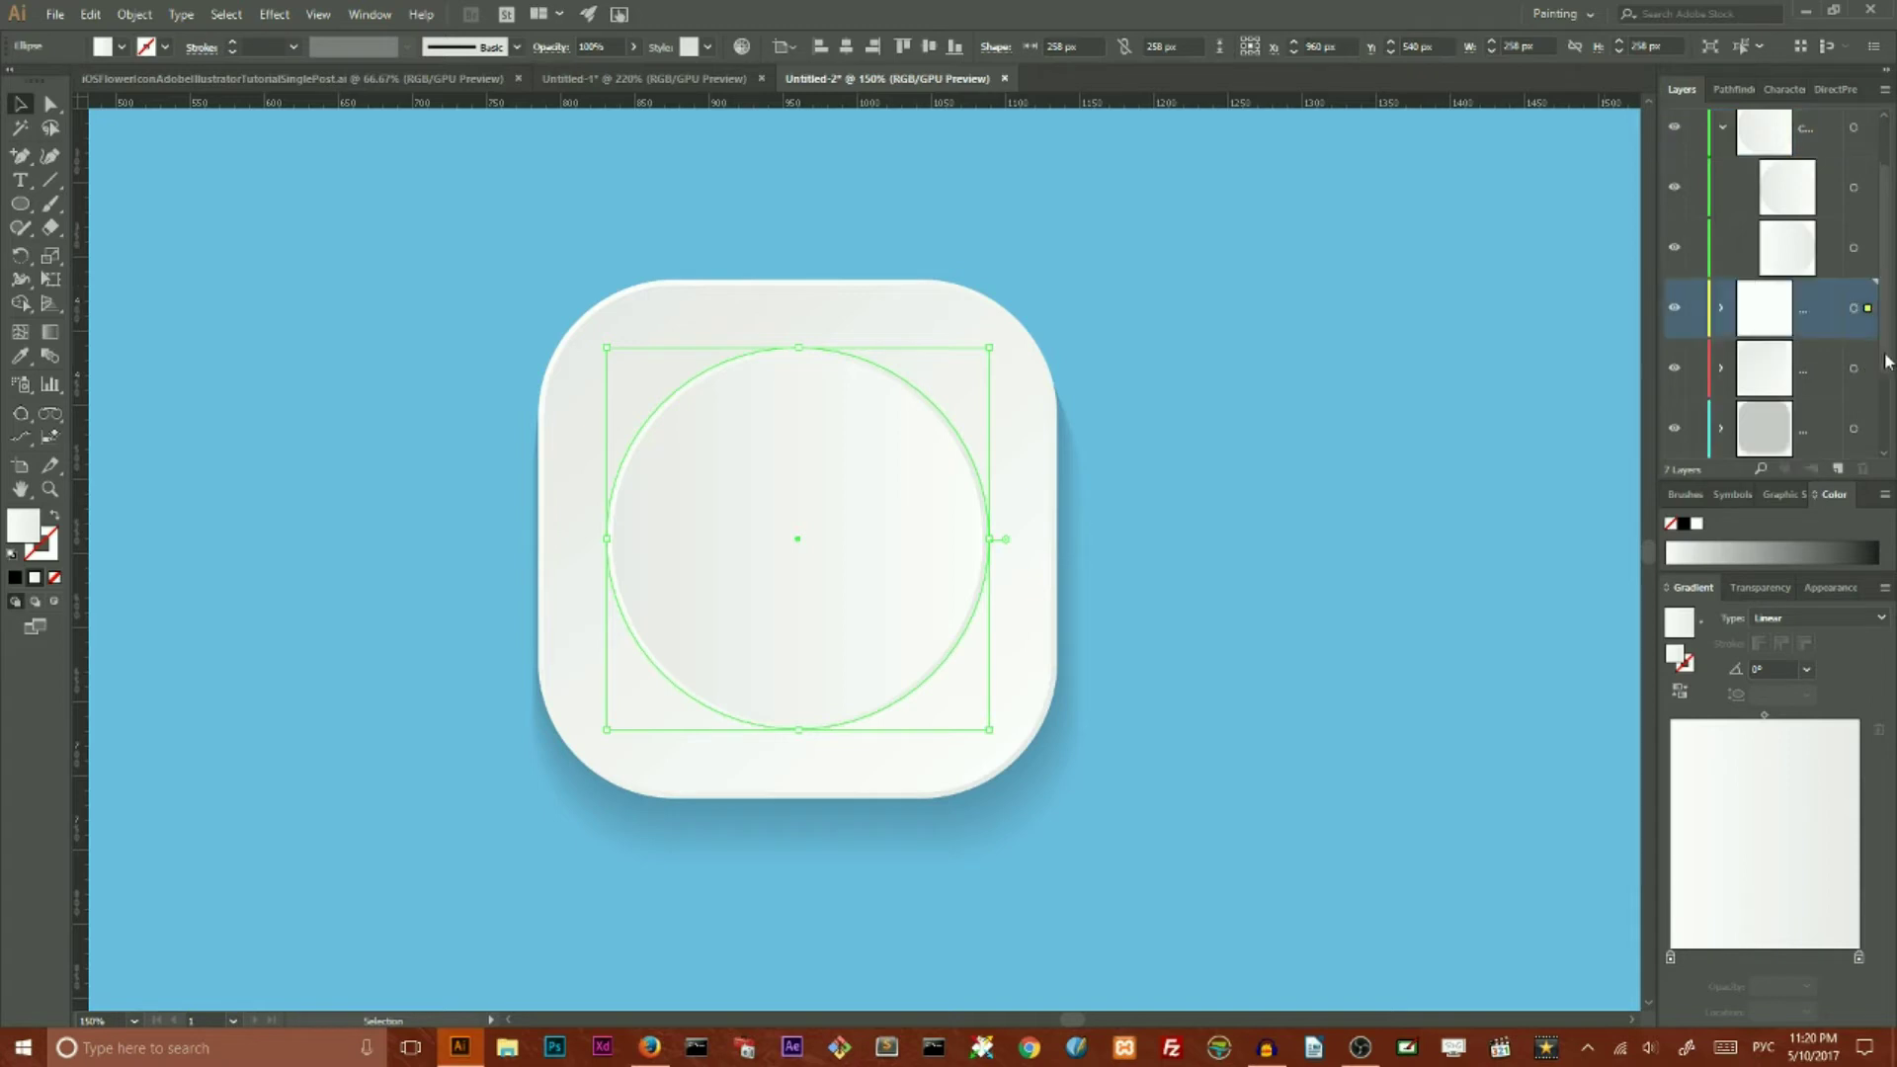
click(1721, 127)
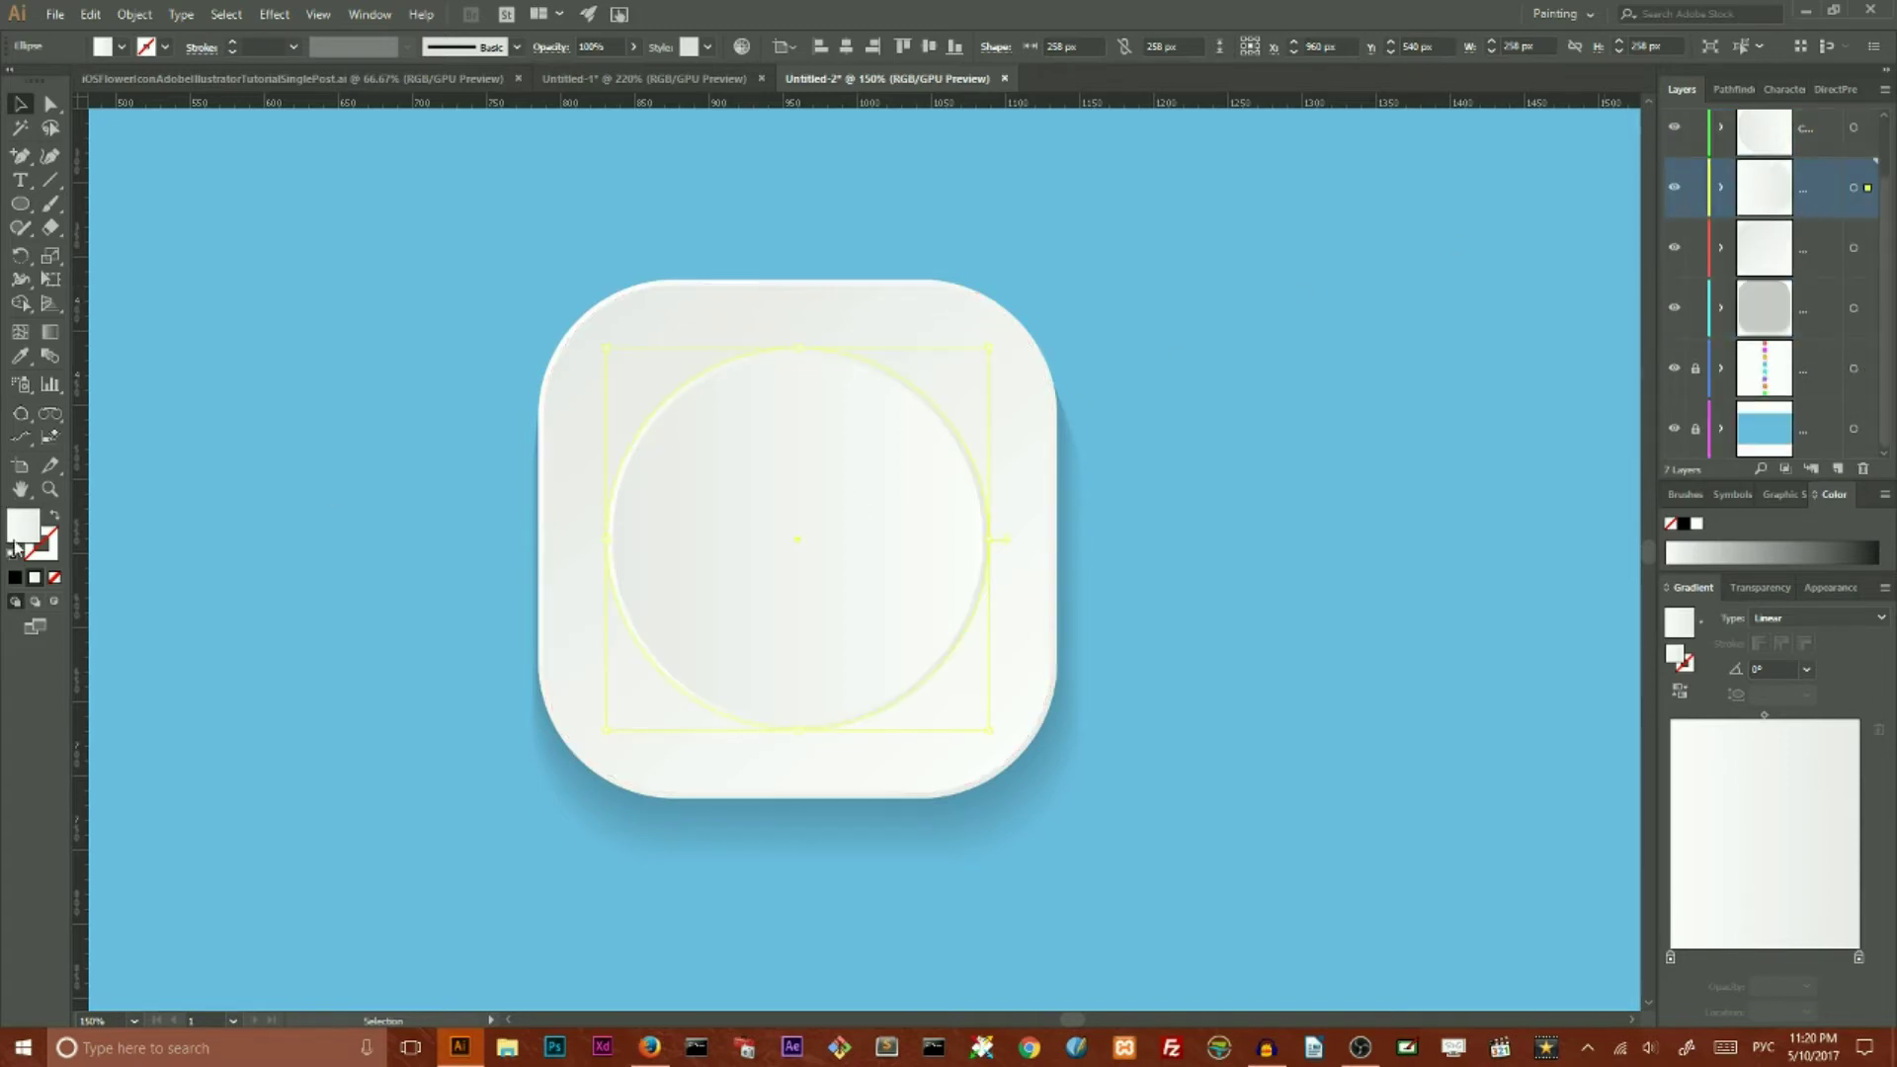
Step: Fill the circle copy below the Circle layer with solid black (#020202) and paste a duplicate in front of it in the same layer
click(15, 578)
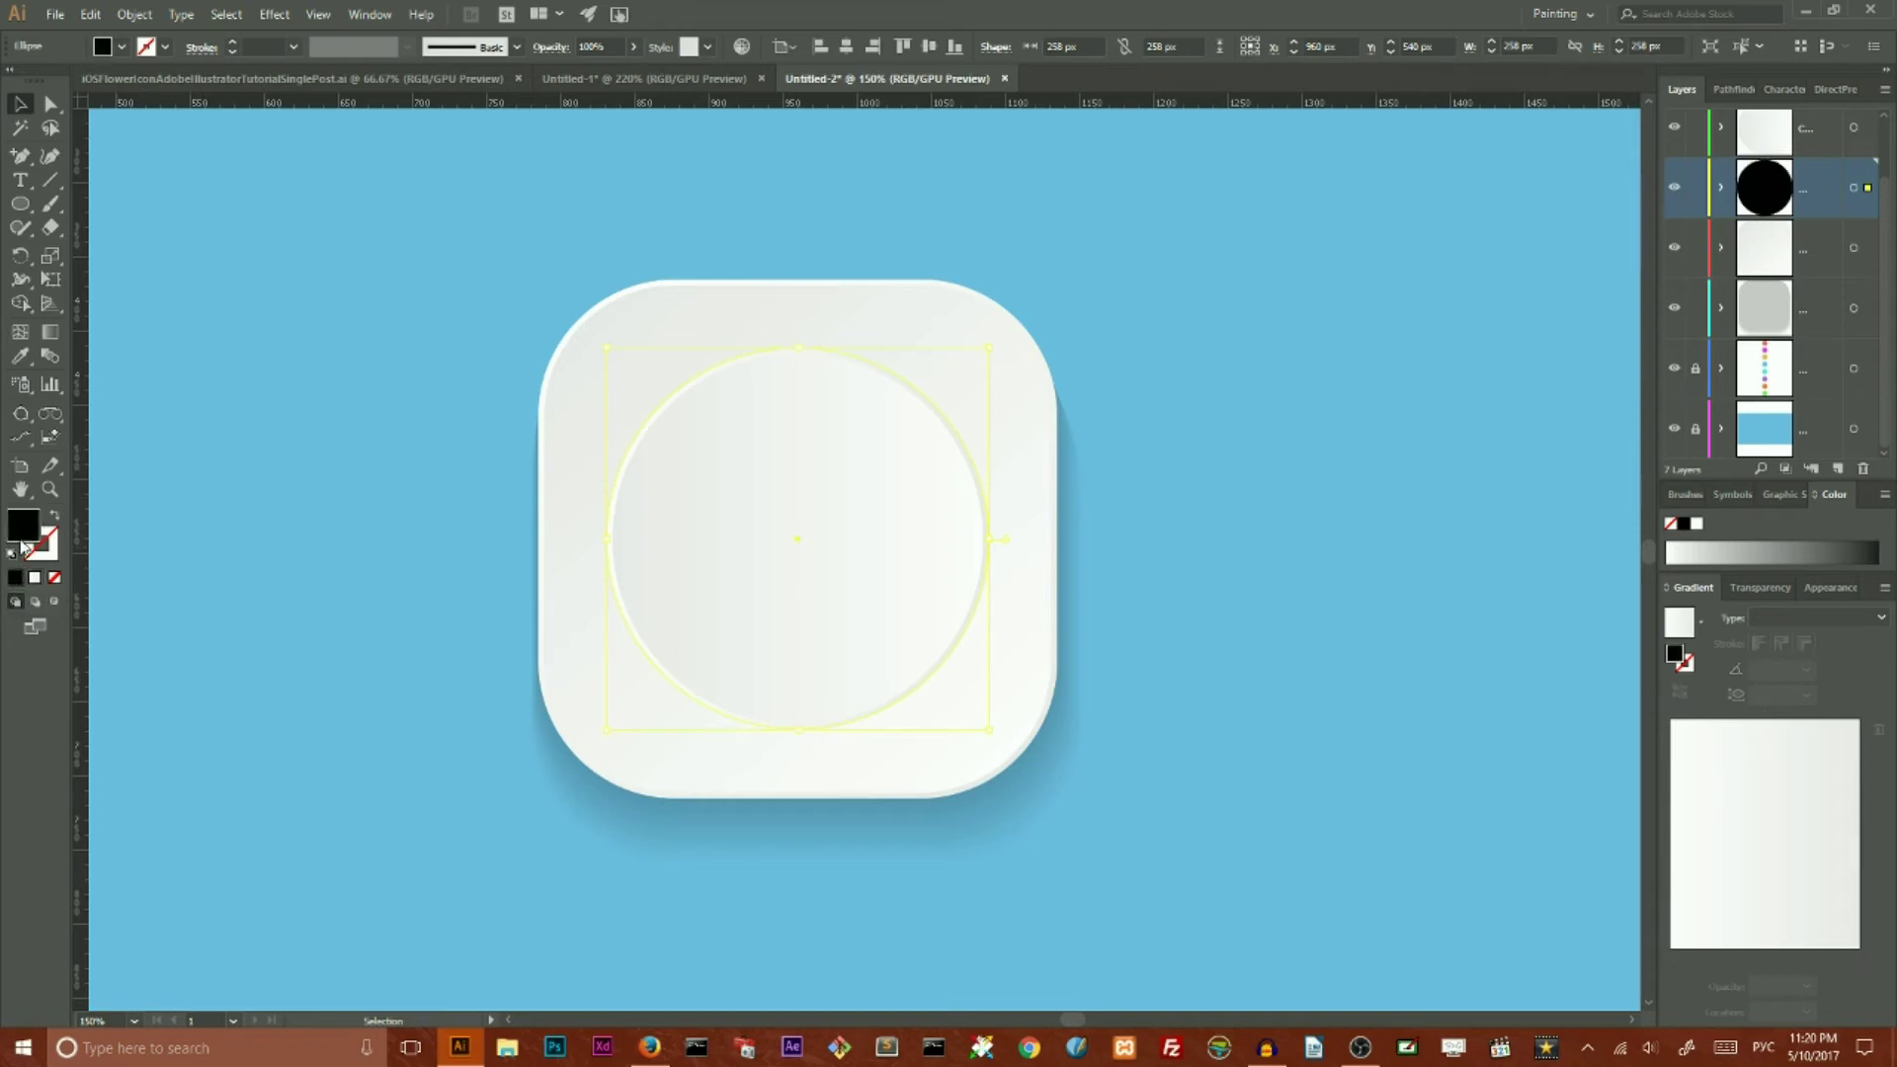
double_click(25, 527)
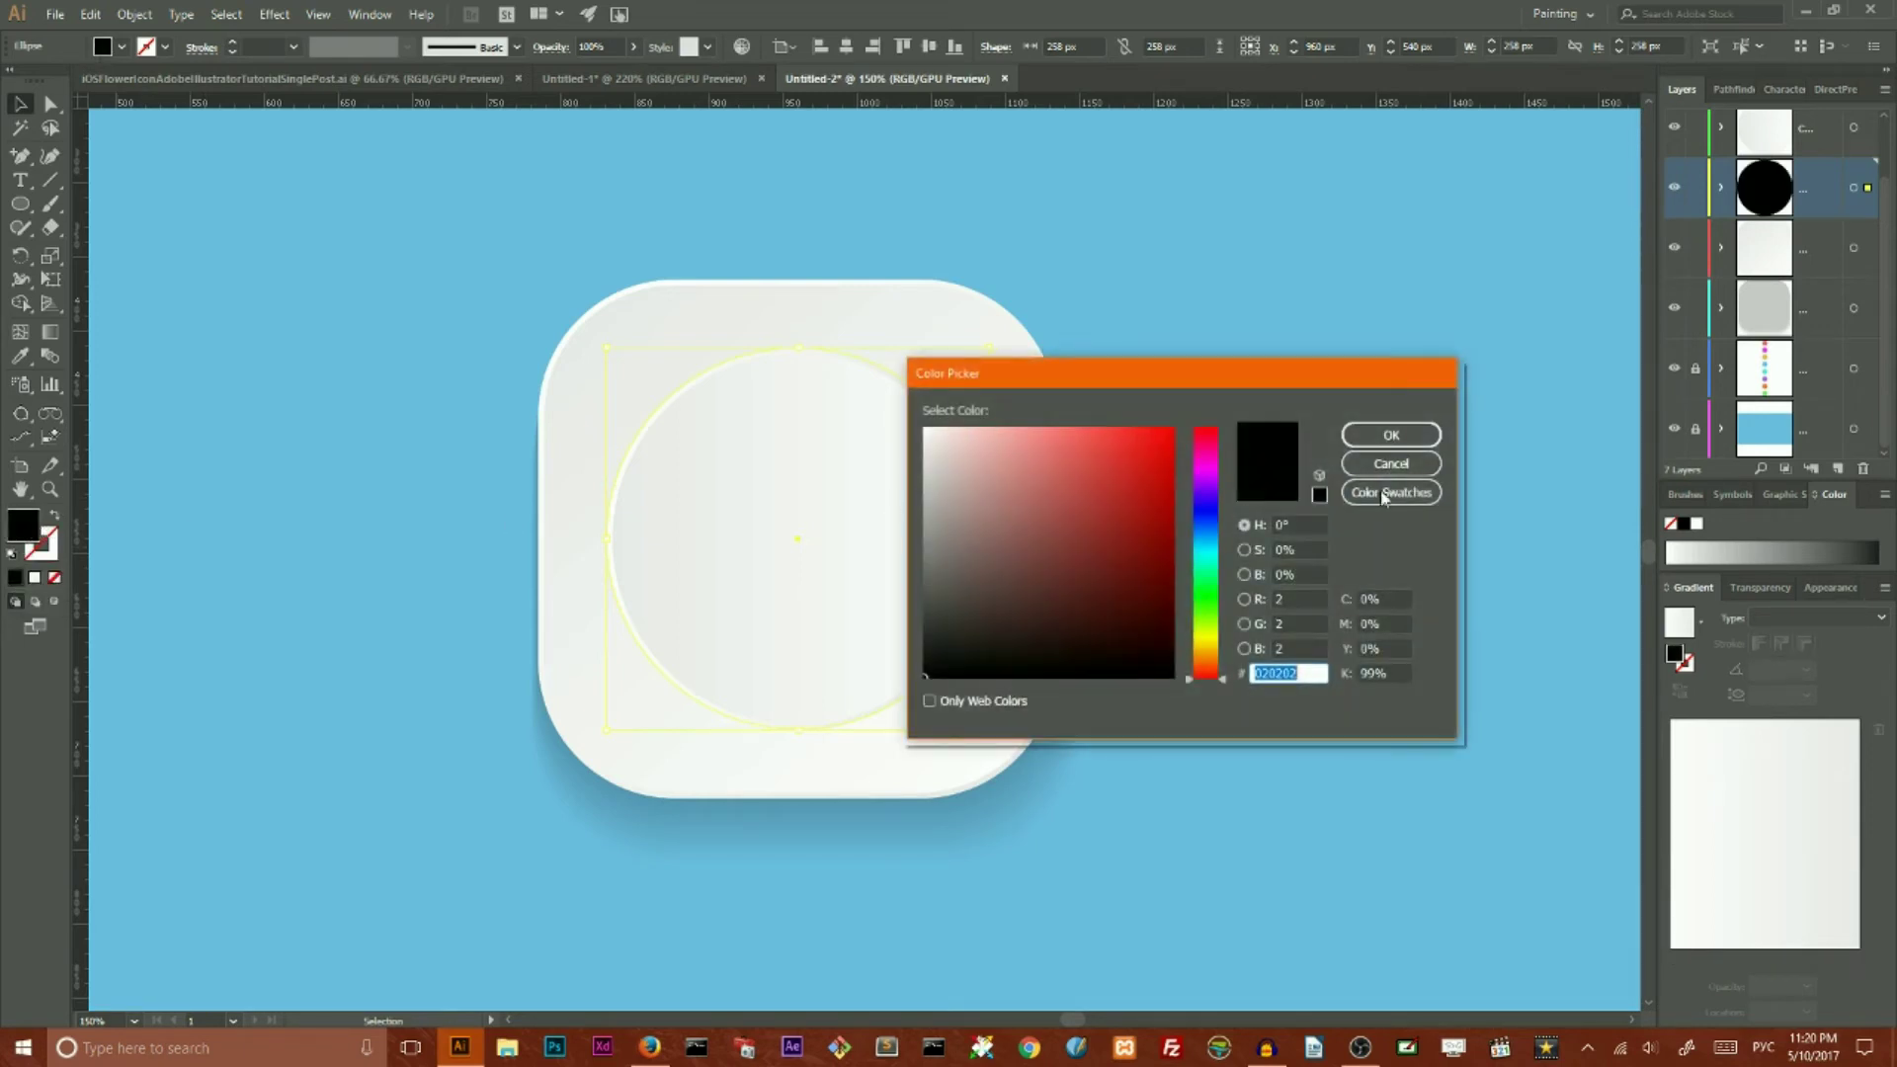
click(1388, 436)
click(1721, 187)
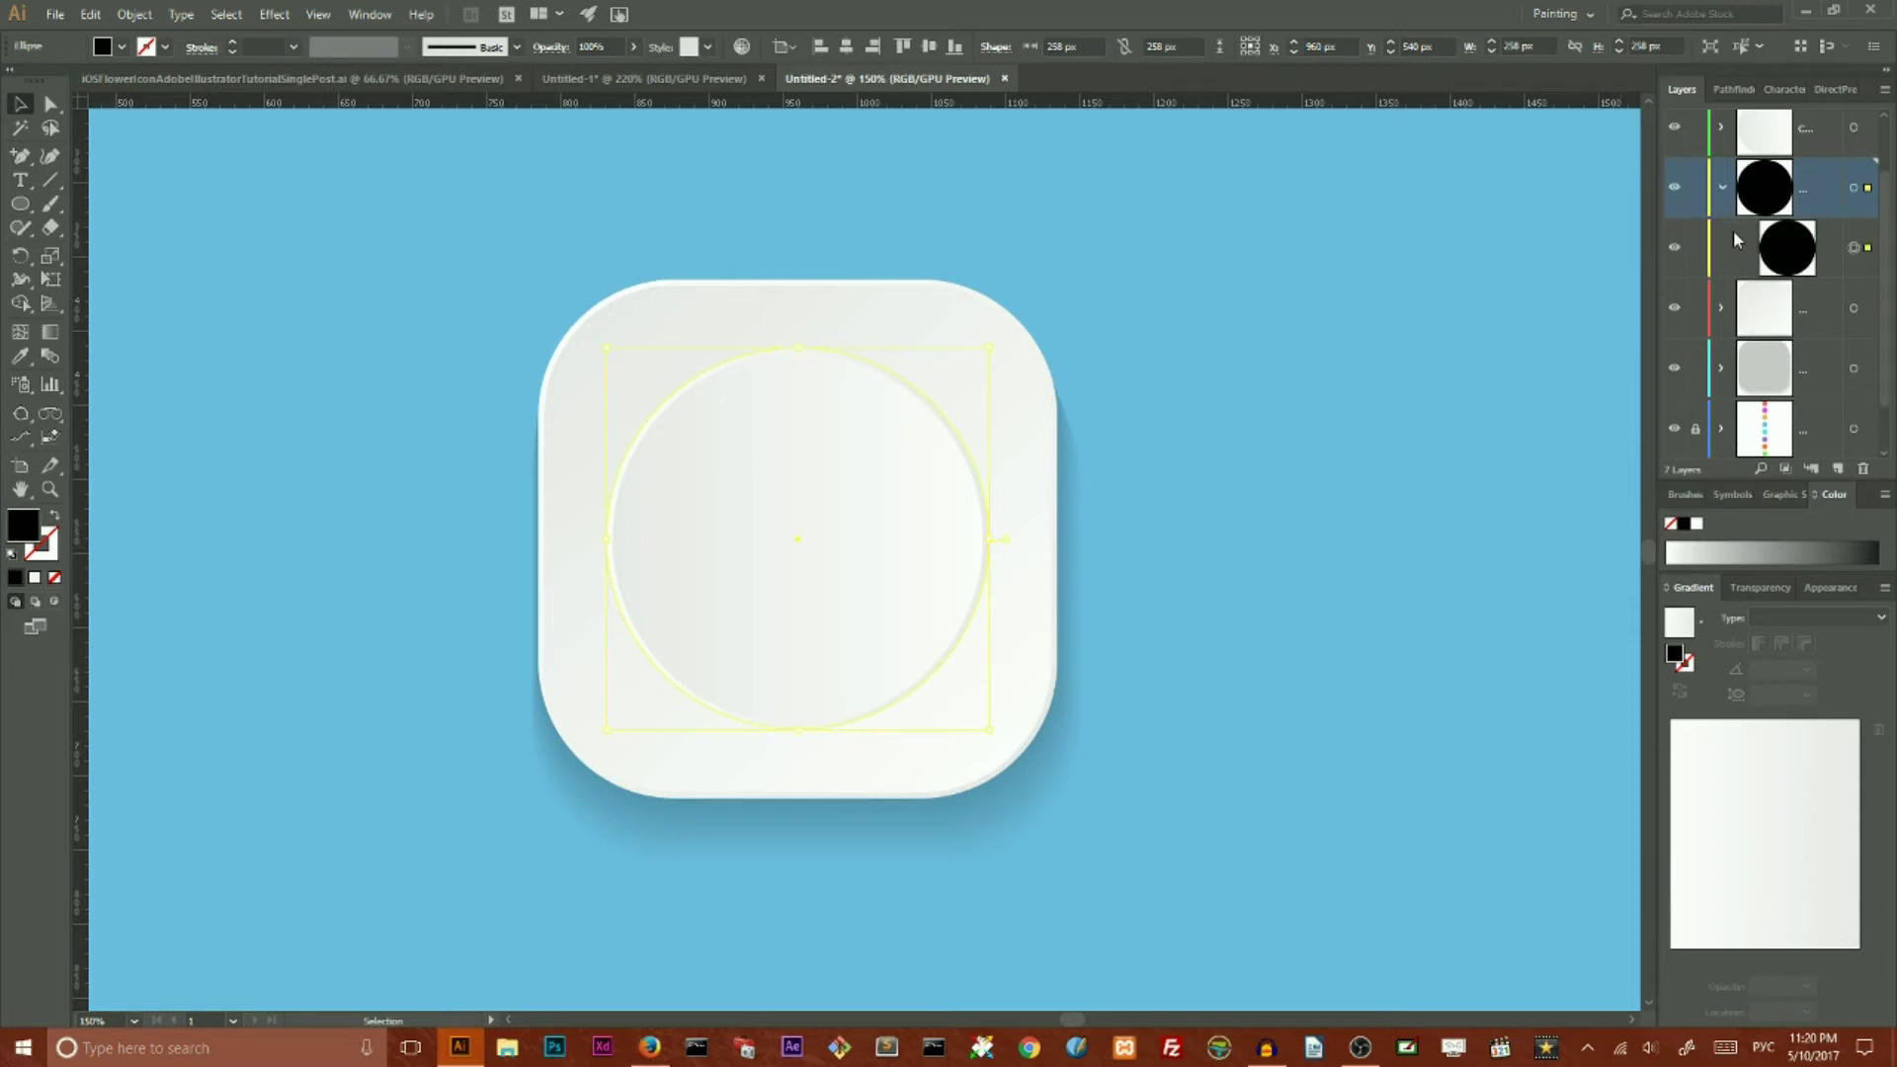
key(ctrl+f)
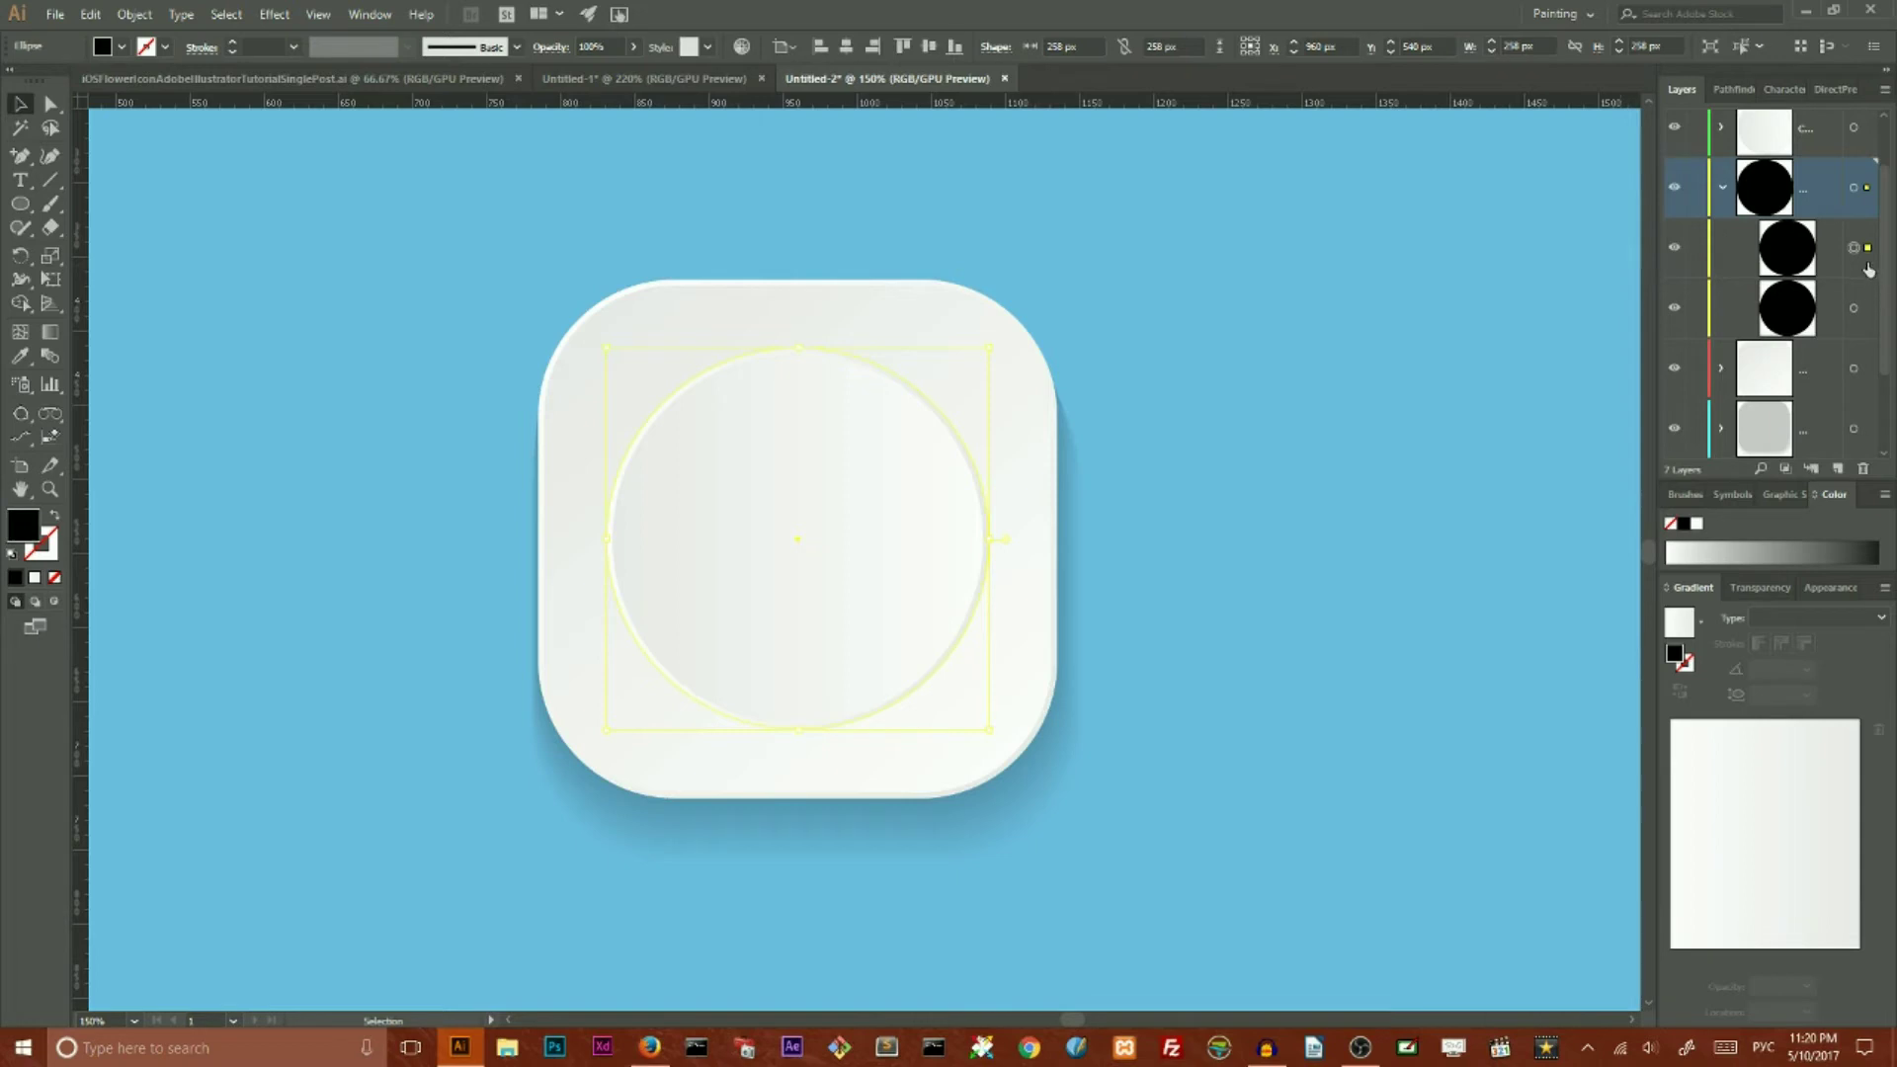
Step: Set the opacity of the lower black circle to 0%
click(1853, 308)
click(1758, 588)
click(1859, 941)
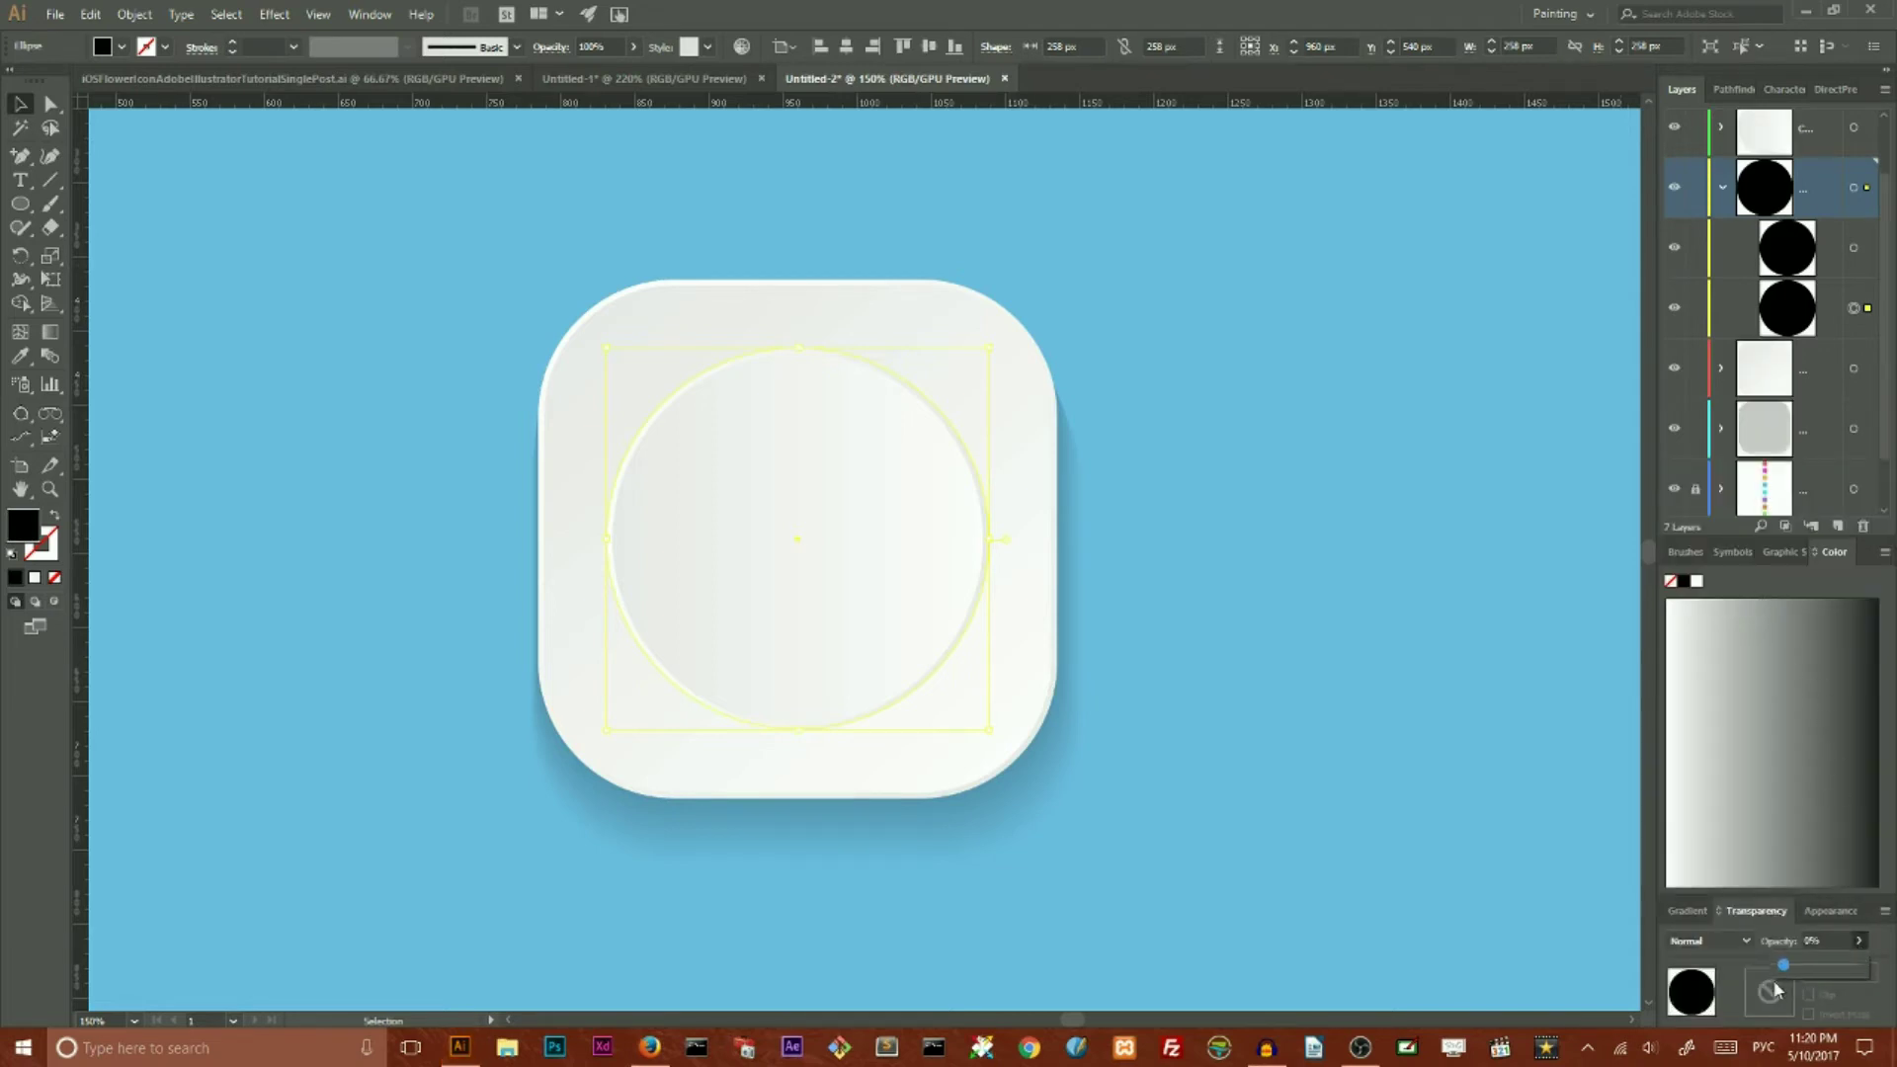
click(1885, 951)
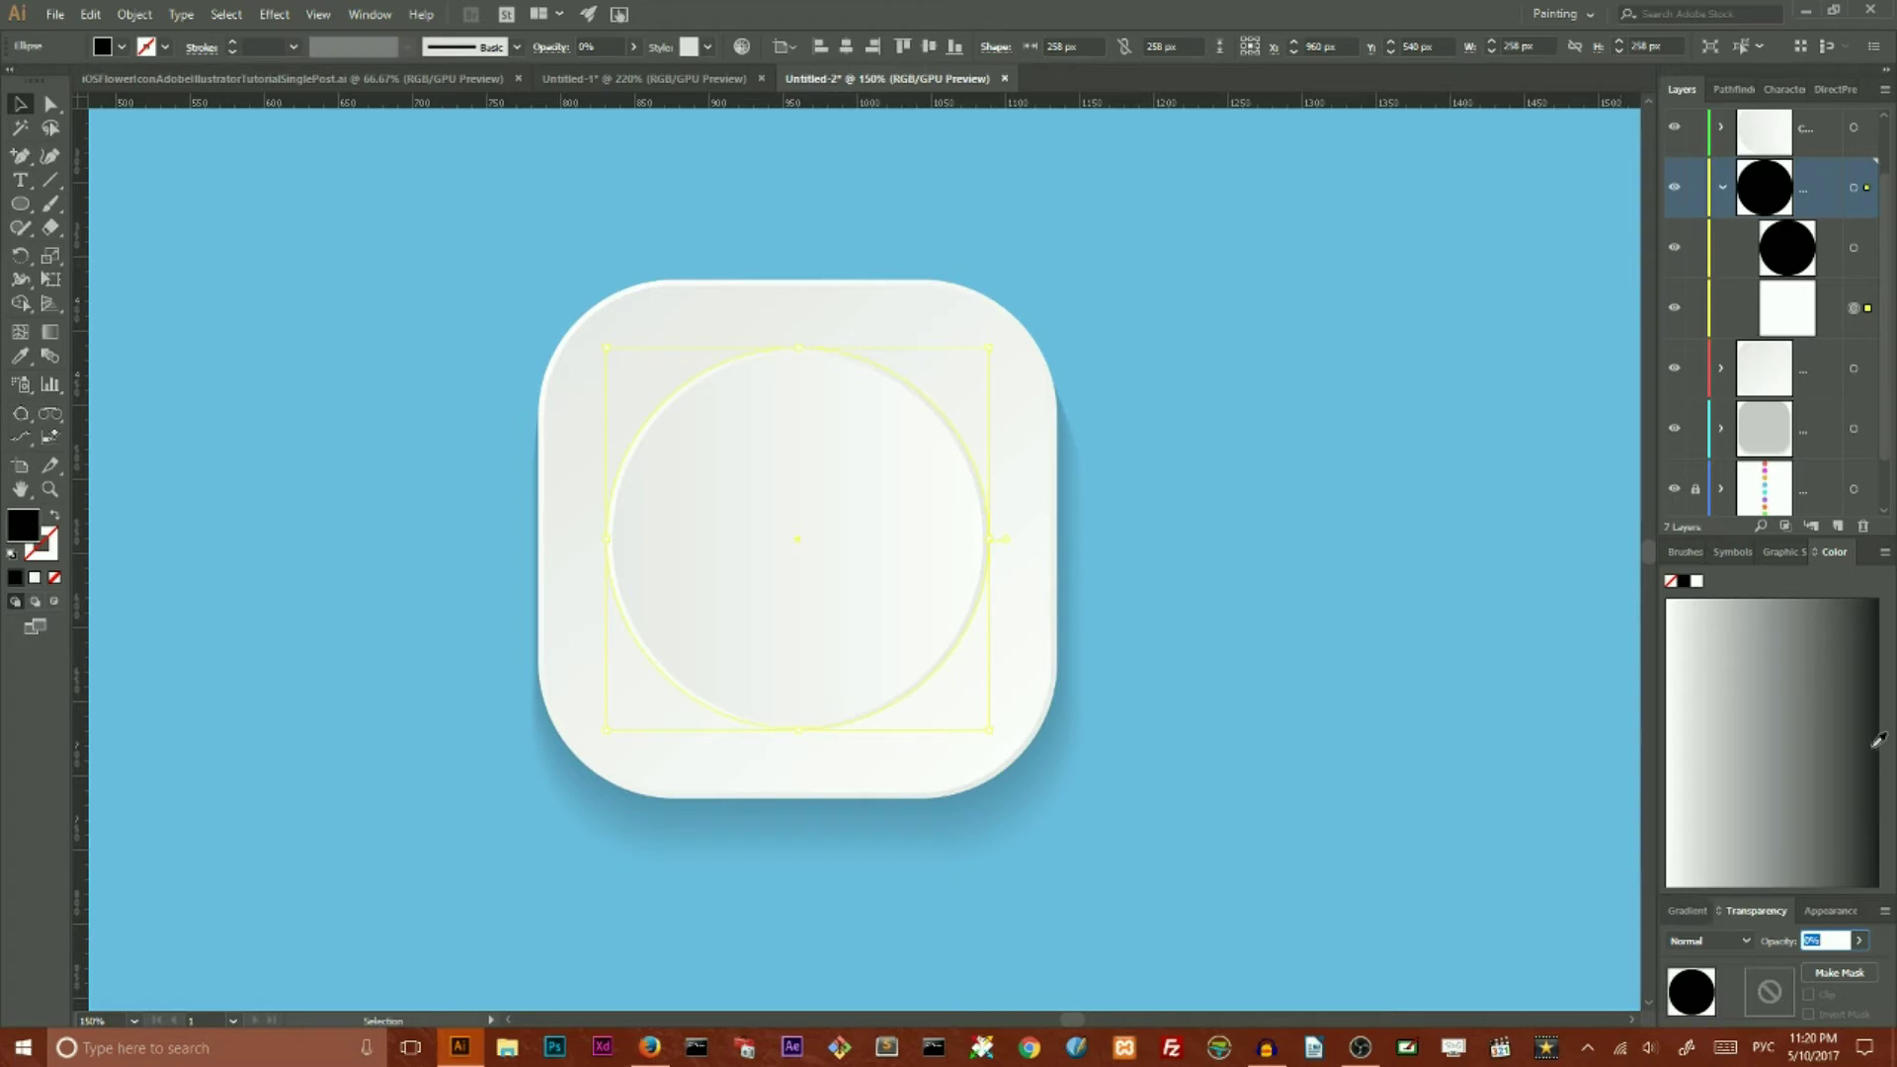
Step: Select both black circles and make a blend from them
shift+click(1854, 248)
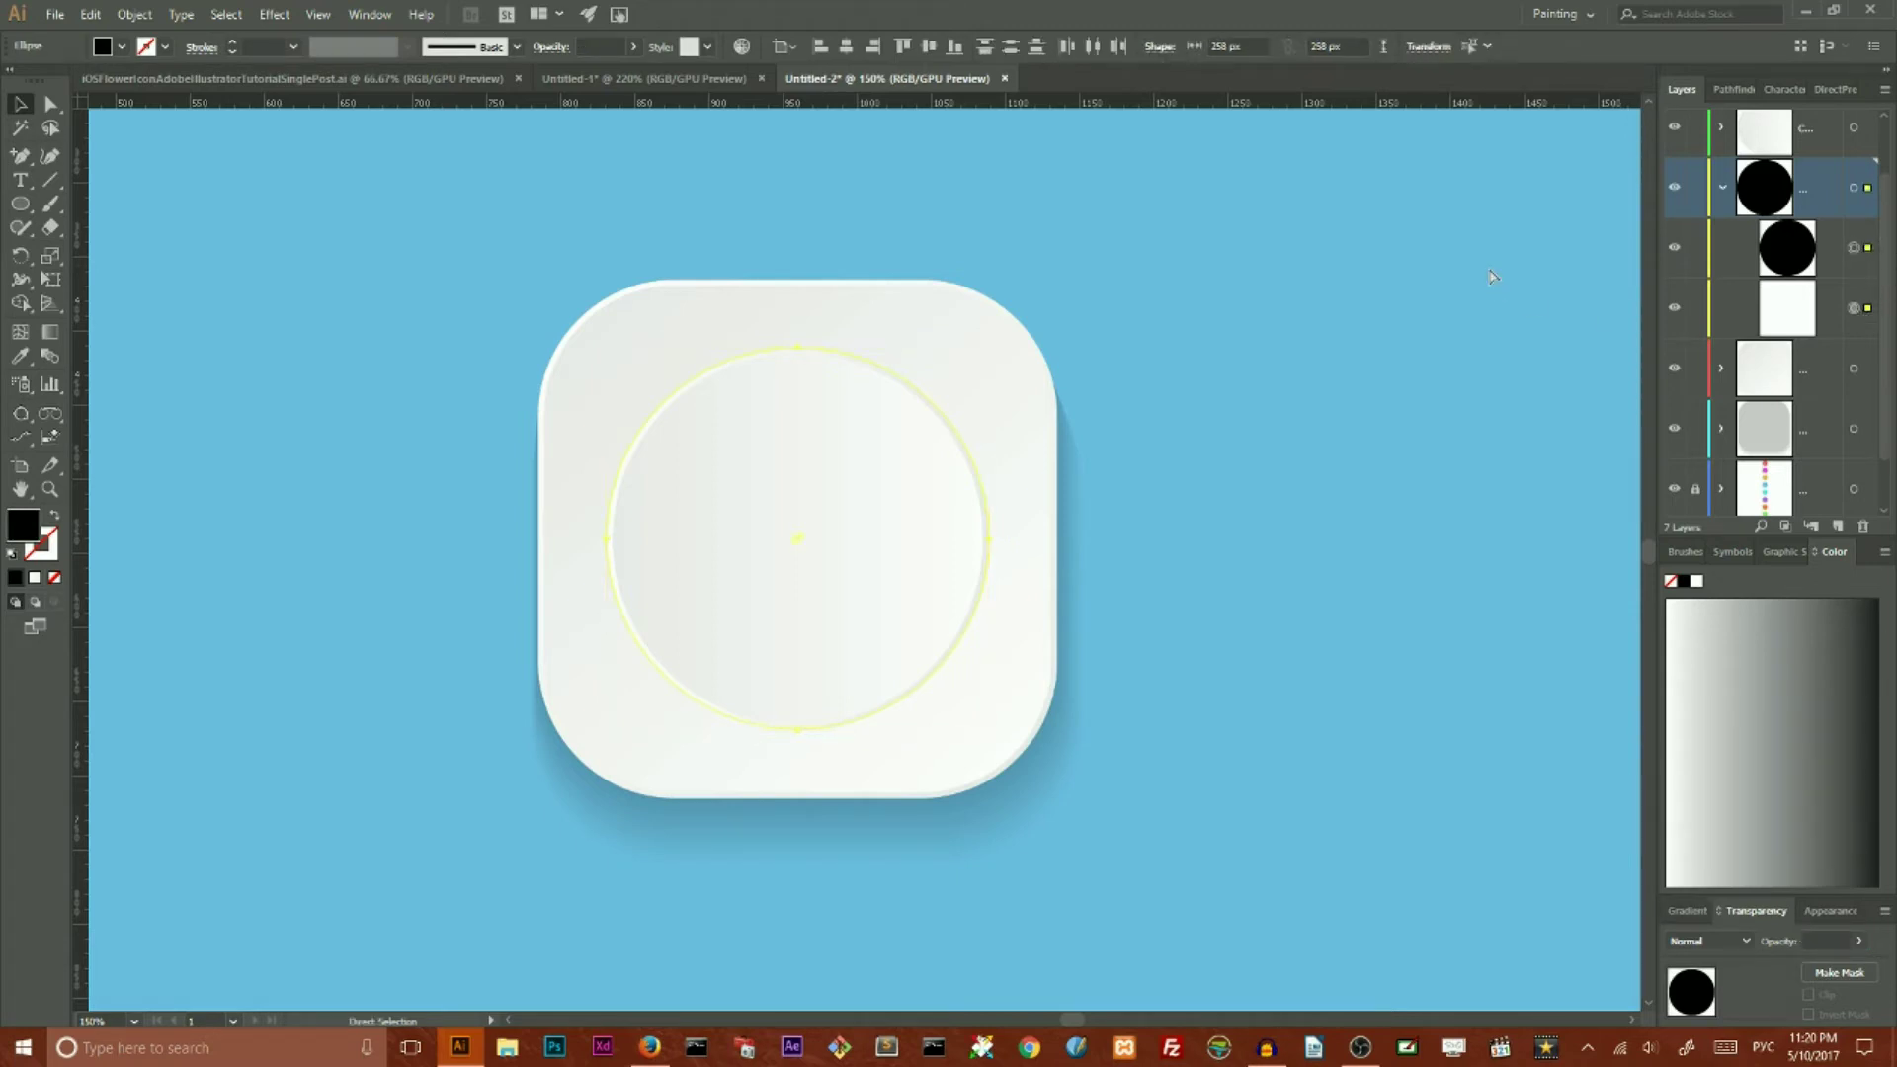
key(ctrl+alt+b)
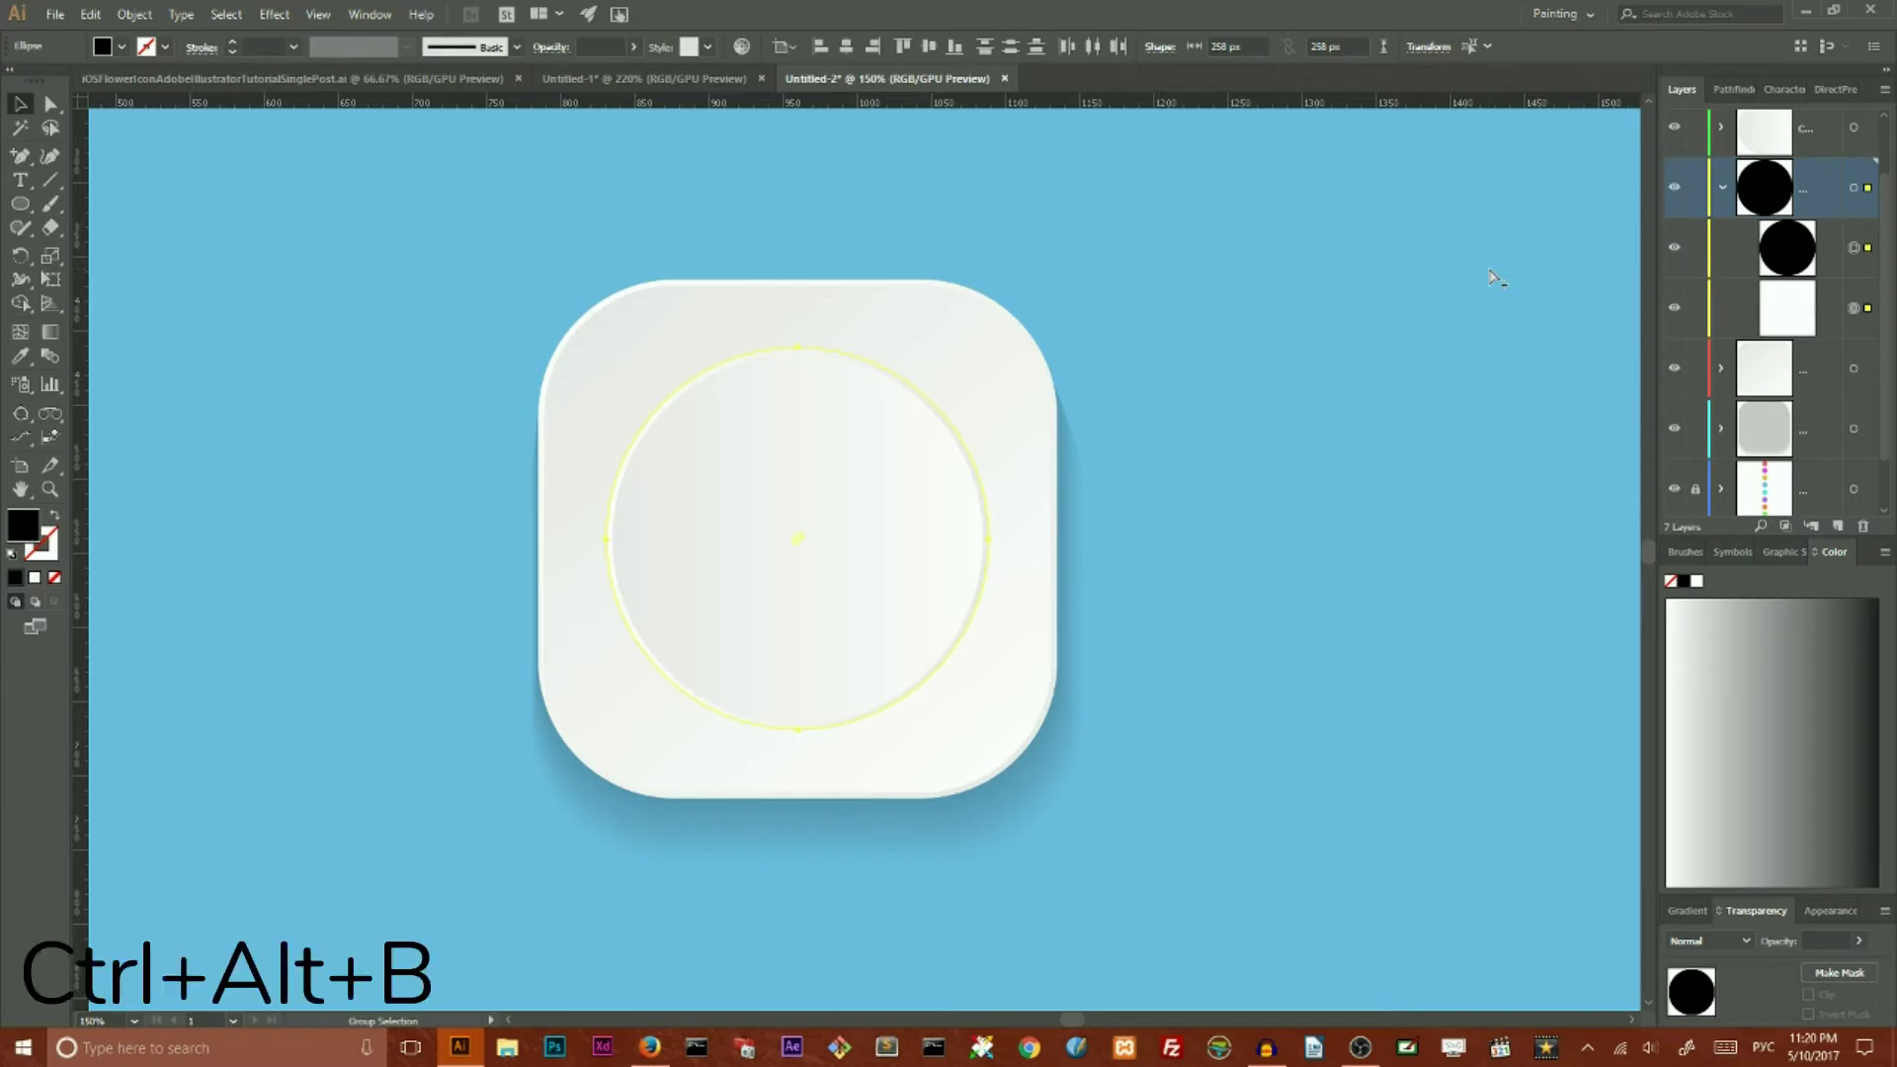
key(ctrl+alt+b)
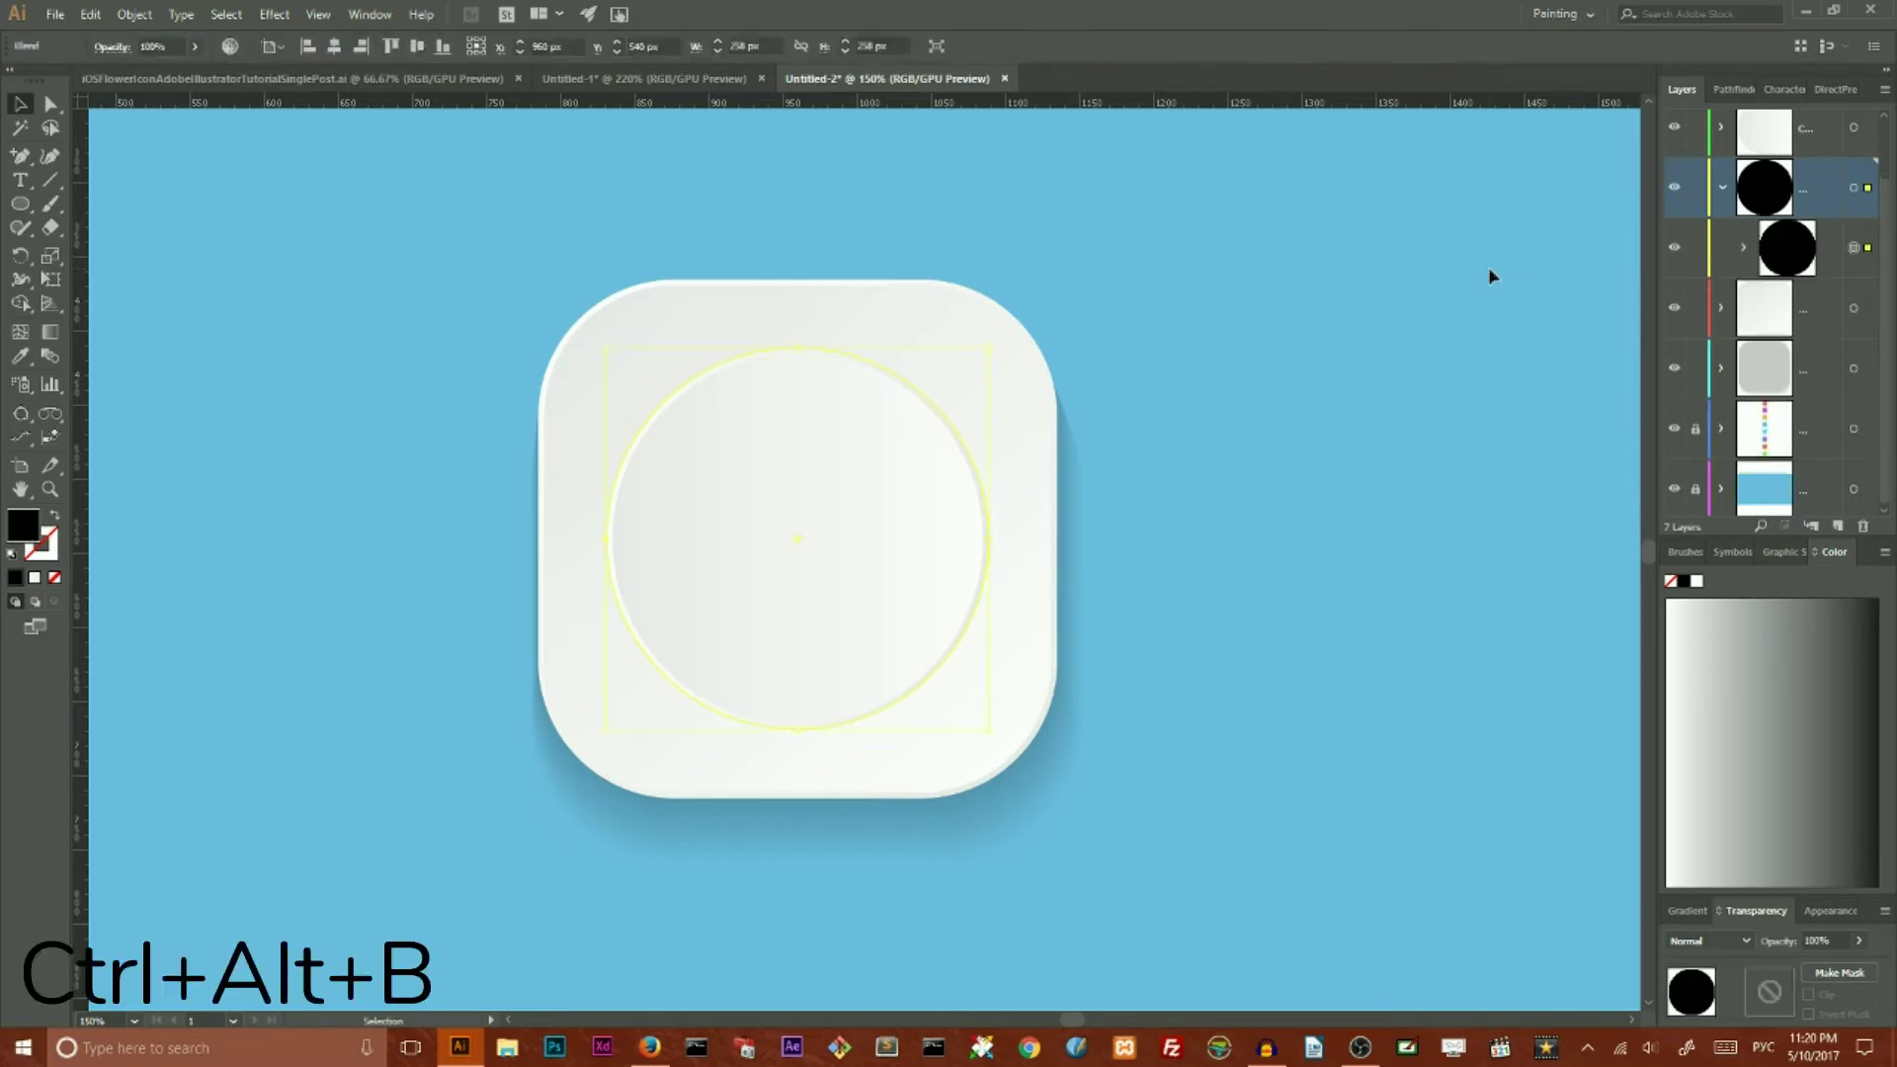
Step: Lock the Circle and rounded-square layers, and shift the blend's transparent circle about 6 px right and 15 px down
click(1746, 249)
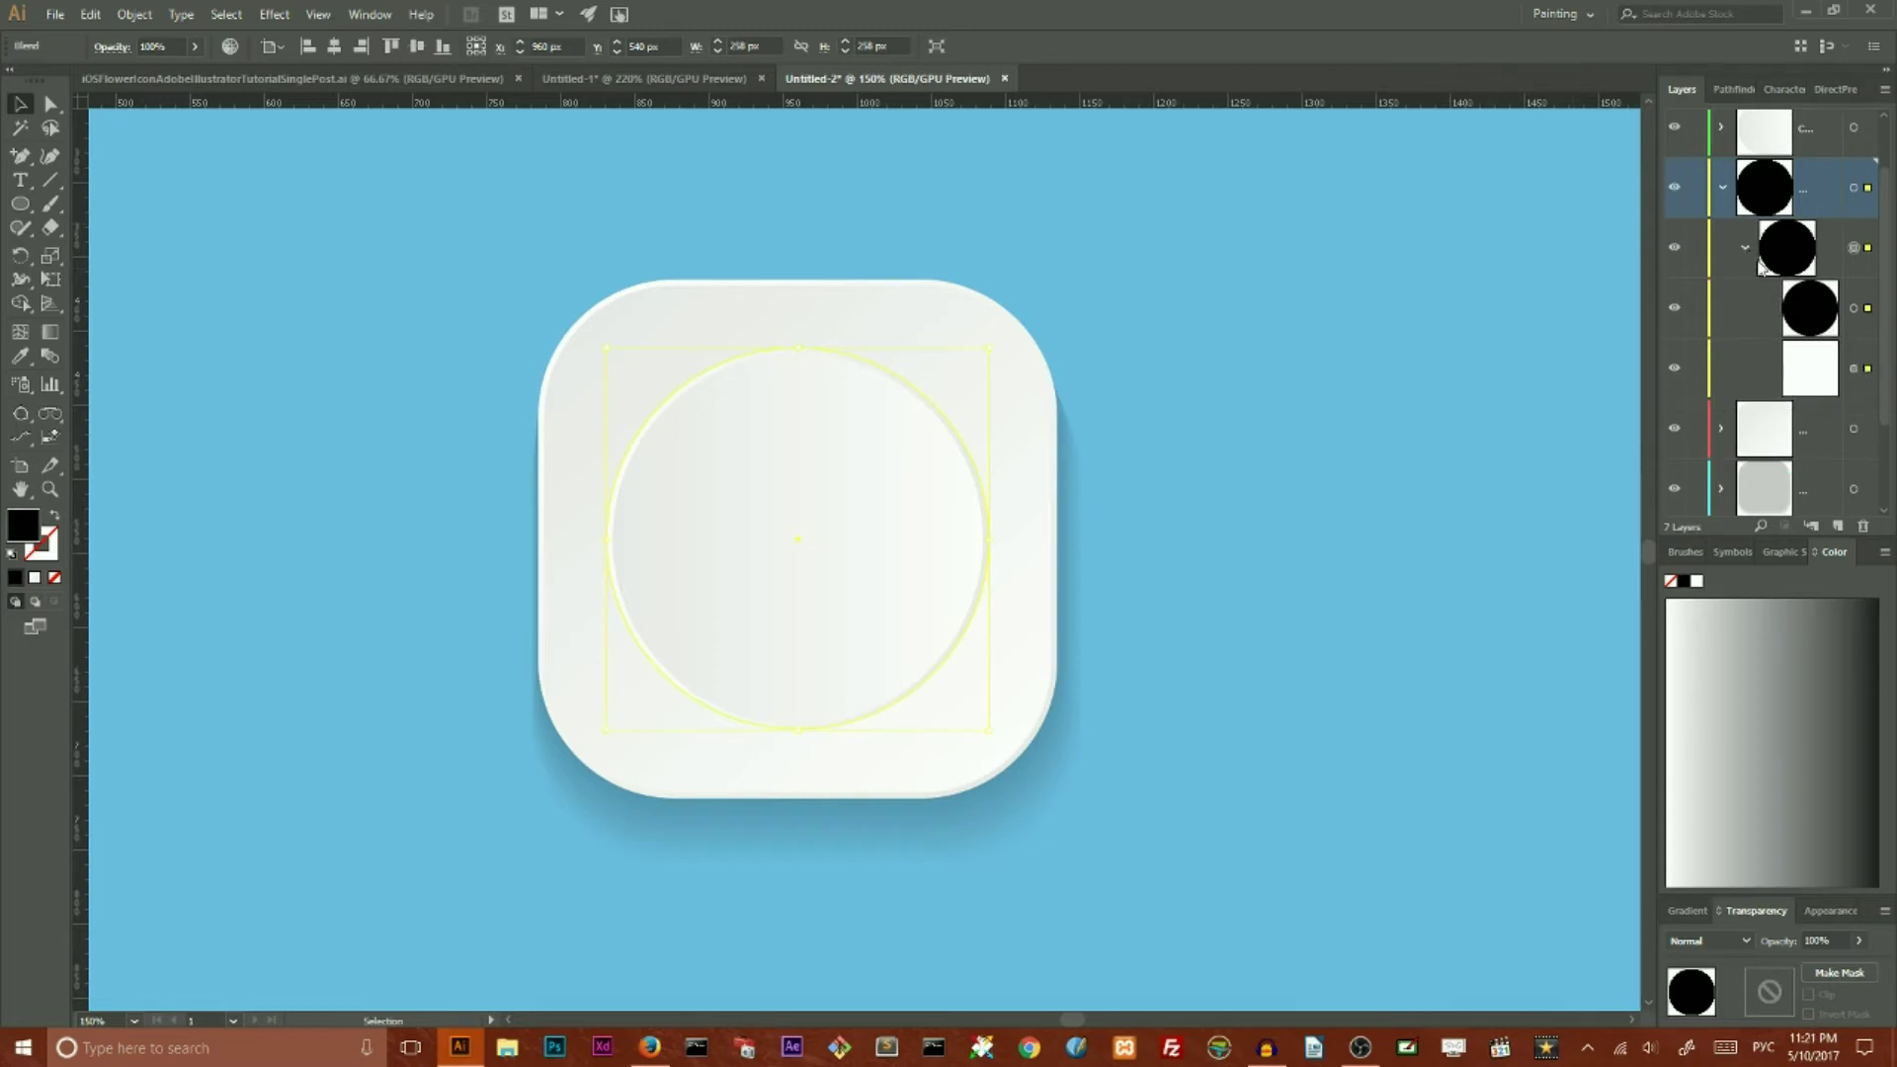
click(1854, 368)
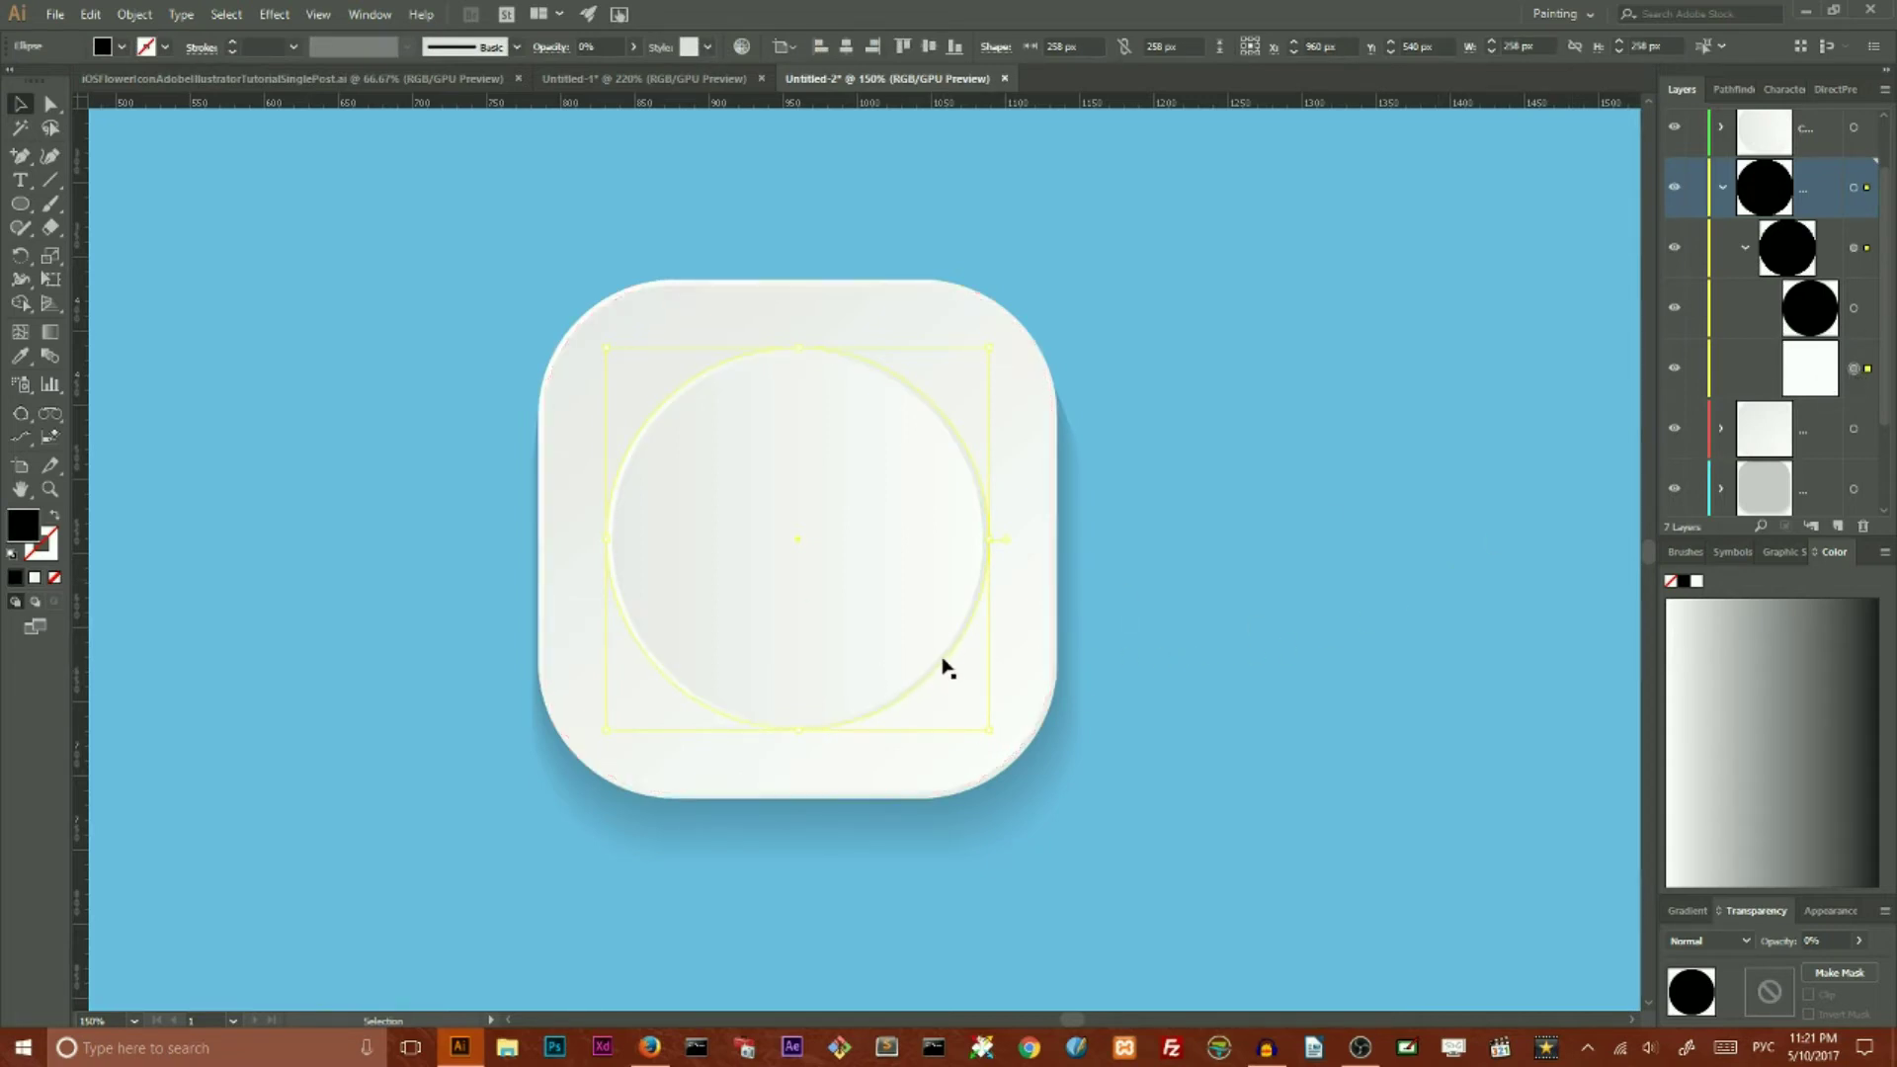
scroll(1712, 316, down, 2)
click(1695, 306)
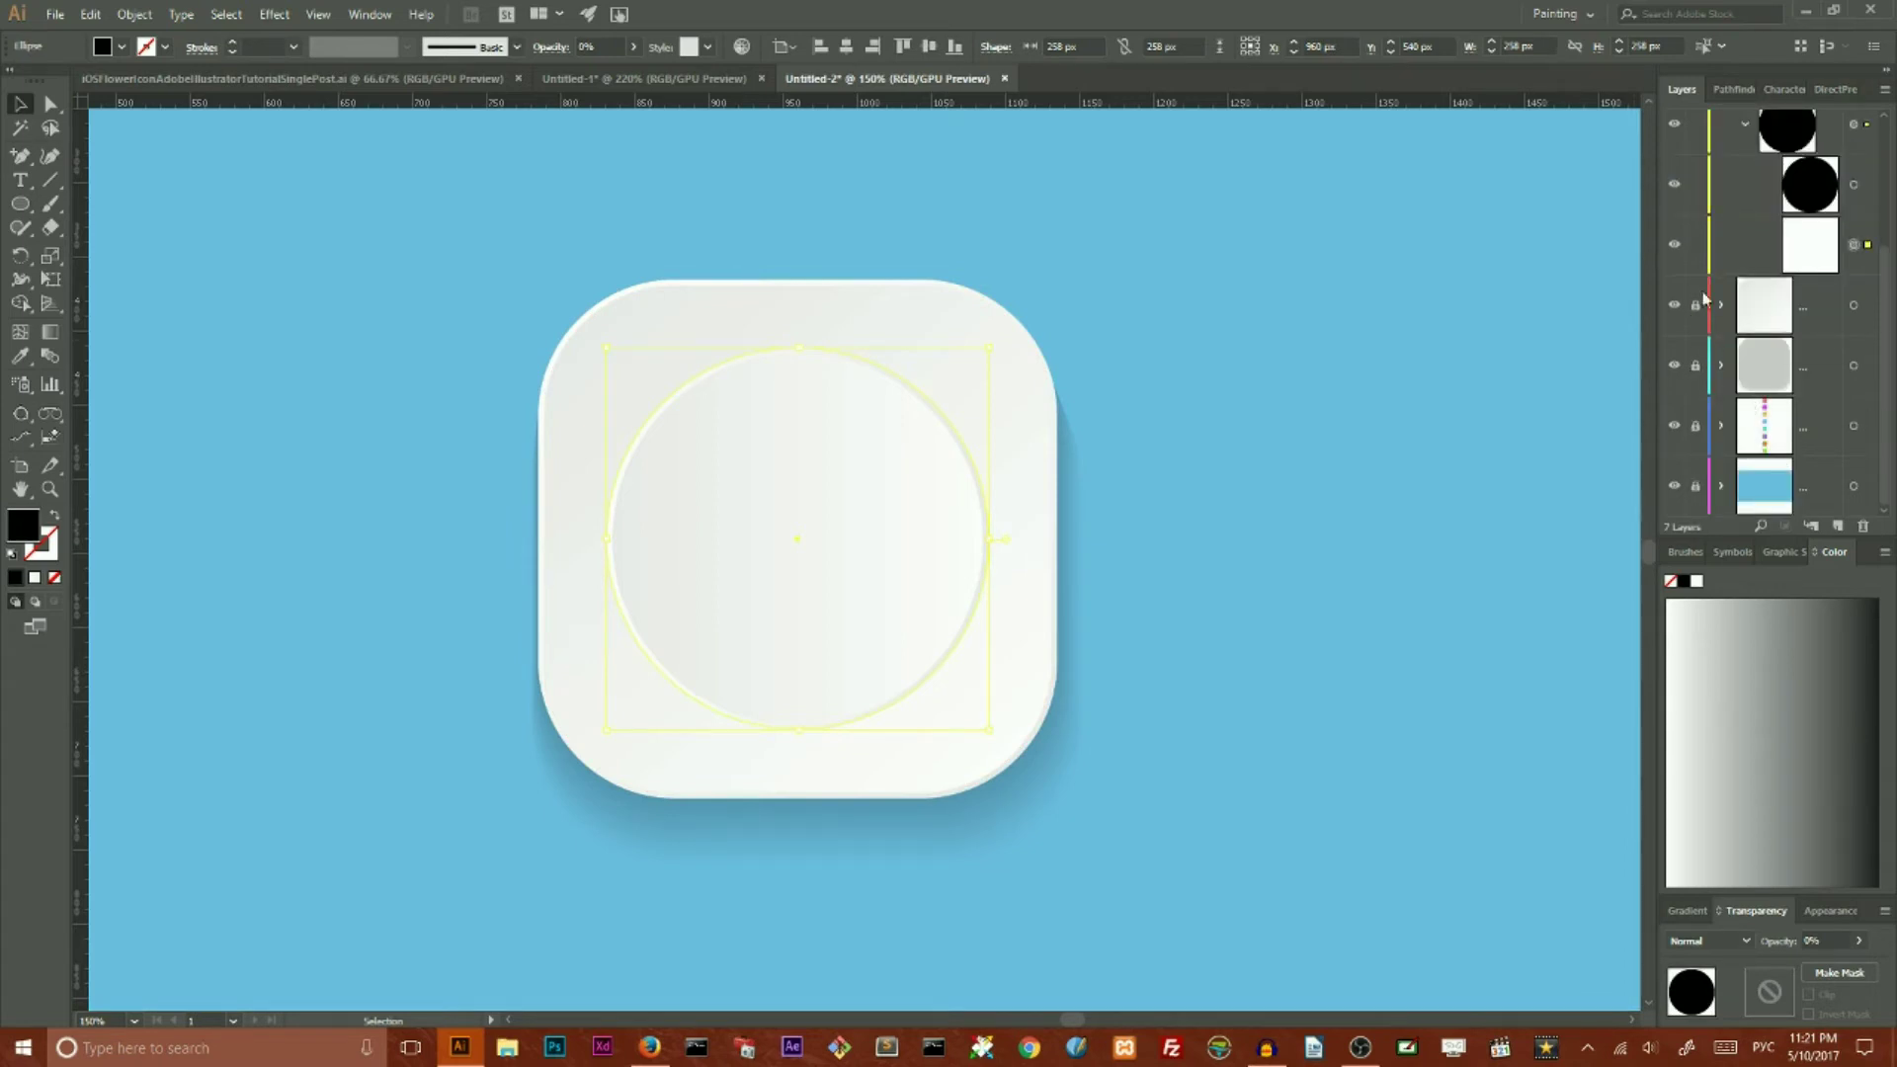
scroll(1747, 350, up, 3)
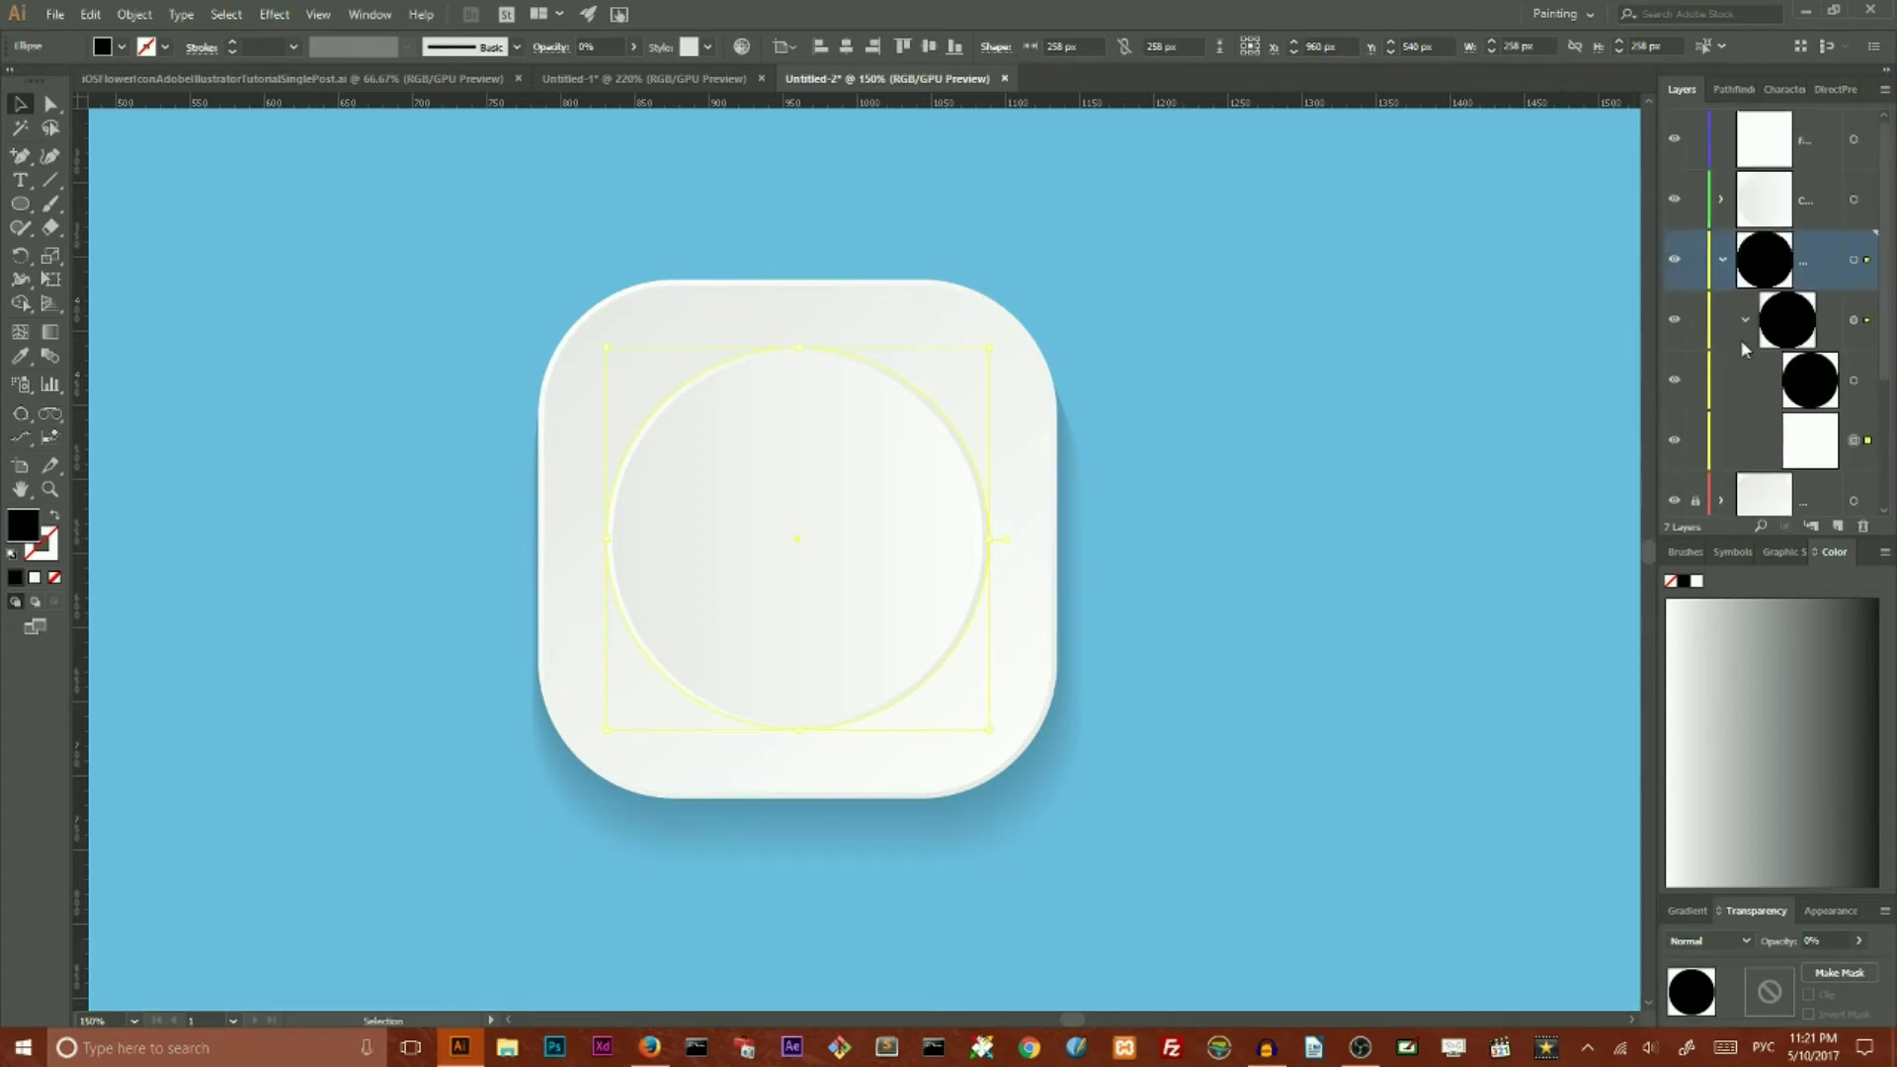
click(1697, 201)
drag(952, 651, 961, 672)
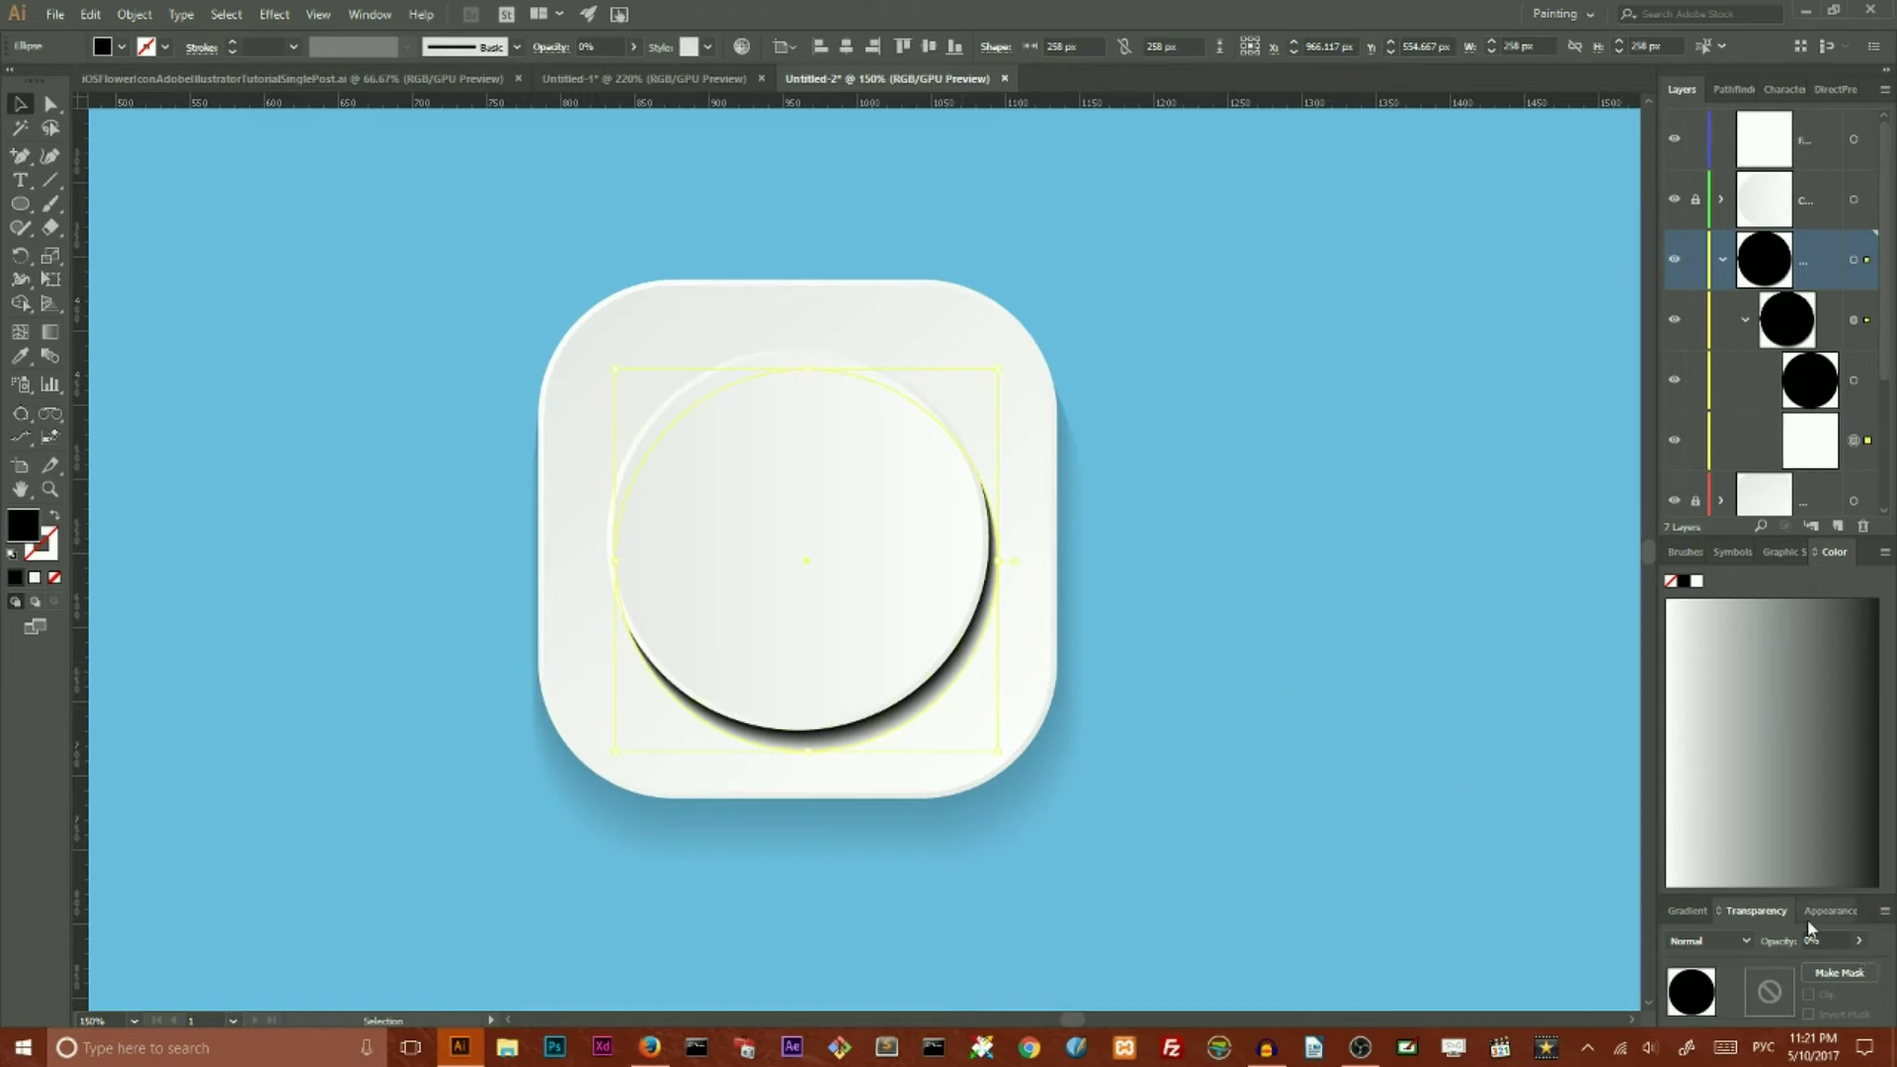
Step: Set the opacity of the whole circle shadow blend to 20%
click(1855, 320)
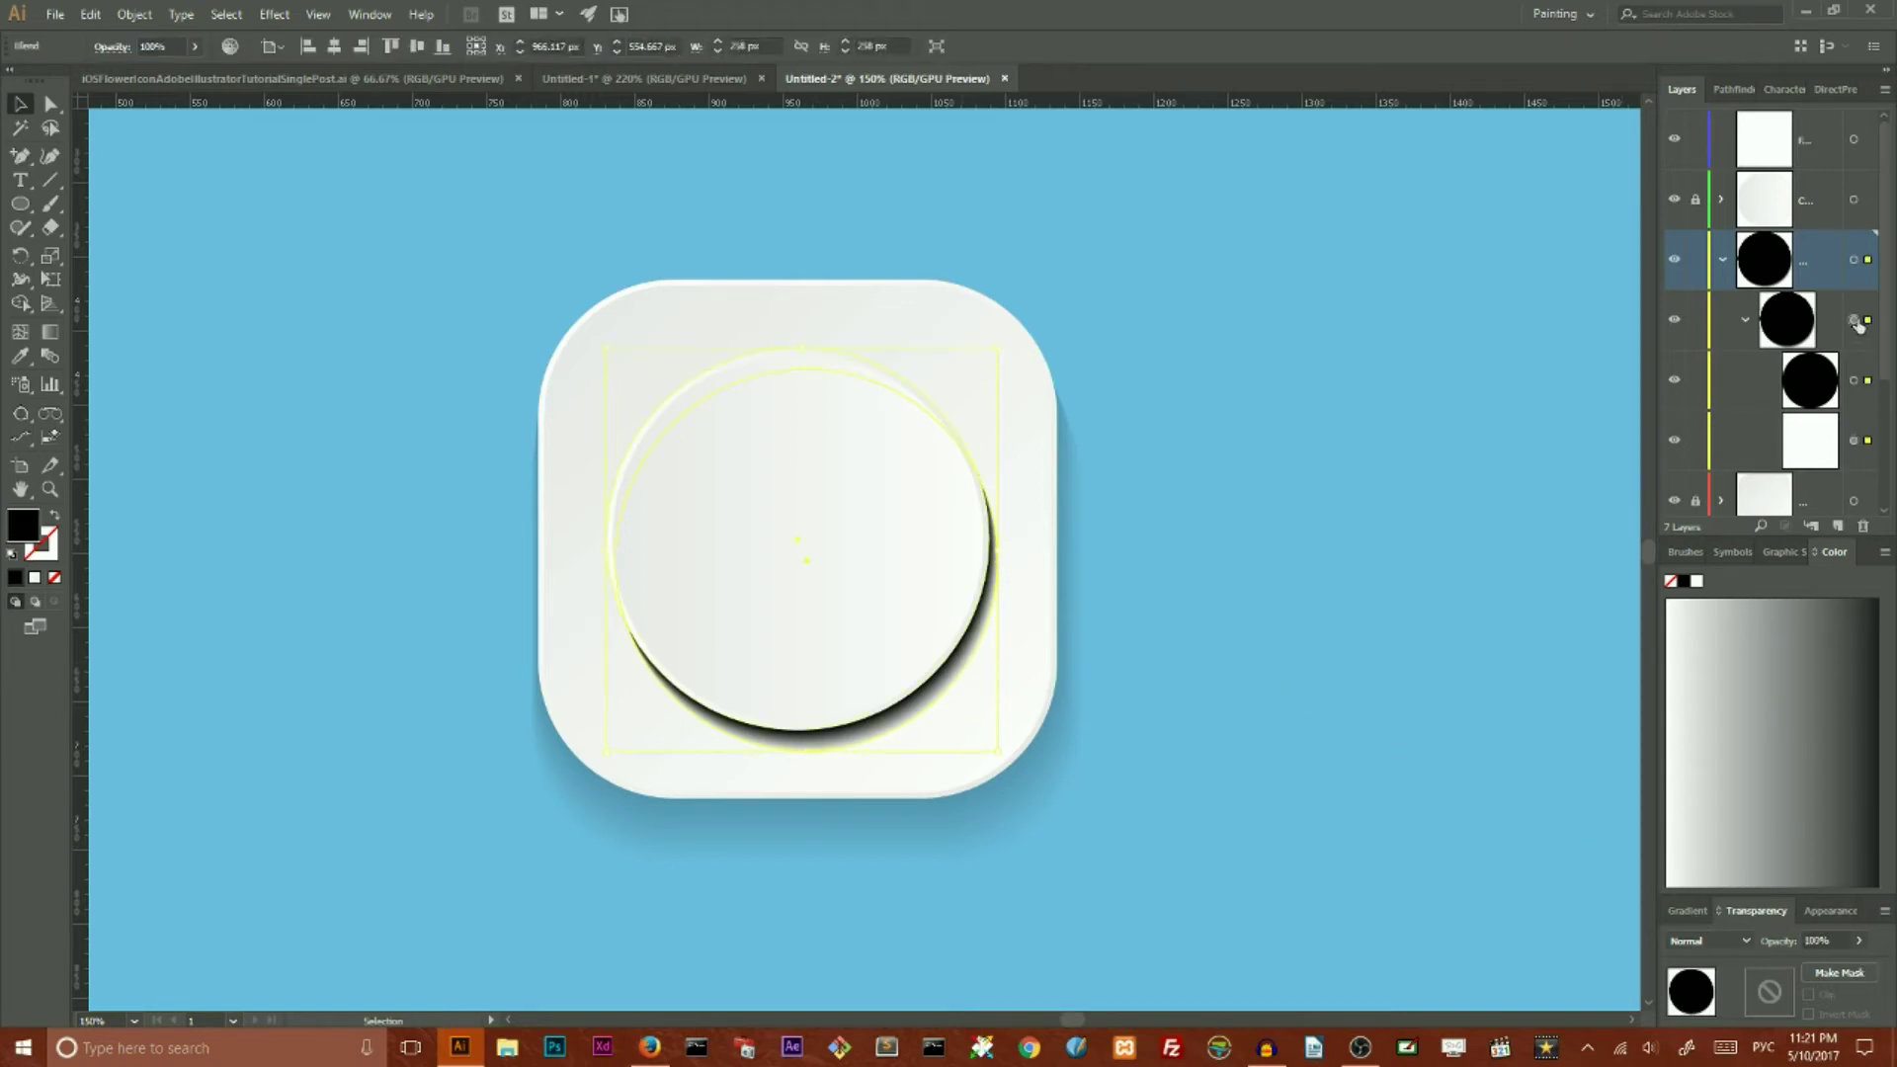
click(1825, 939)
key(BackSpace)
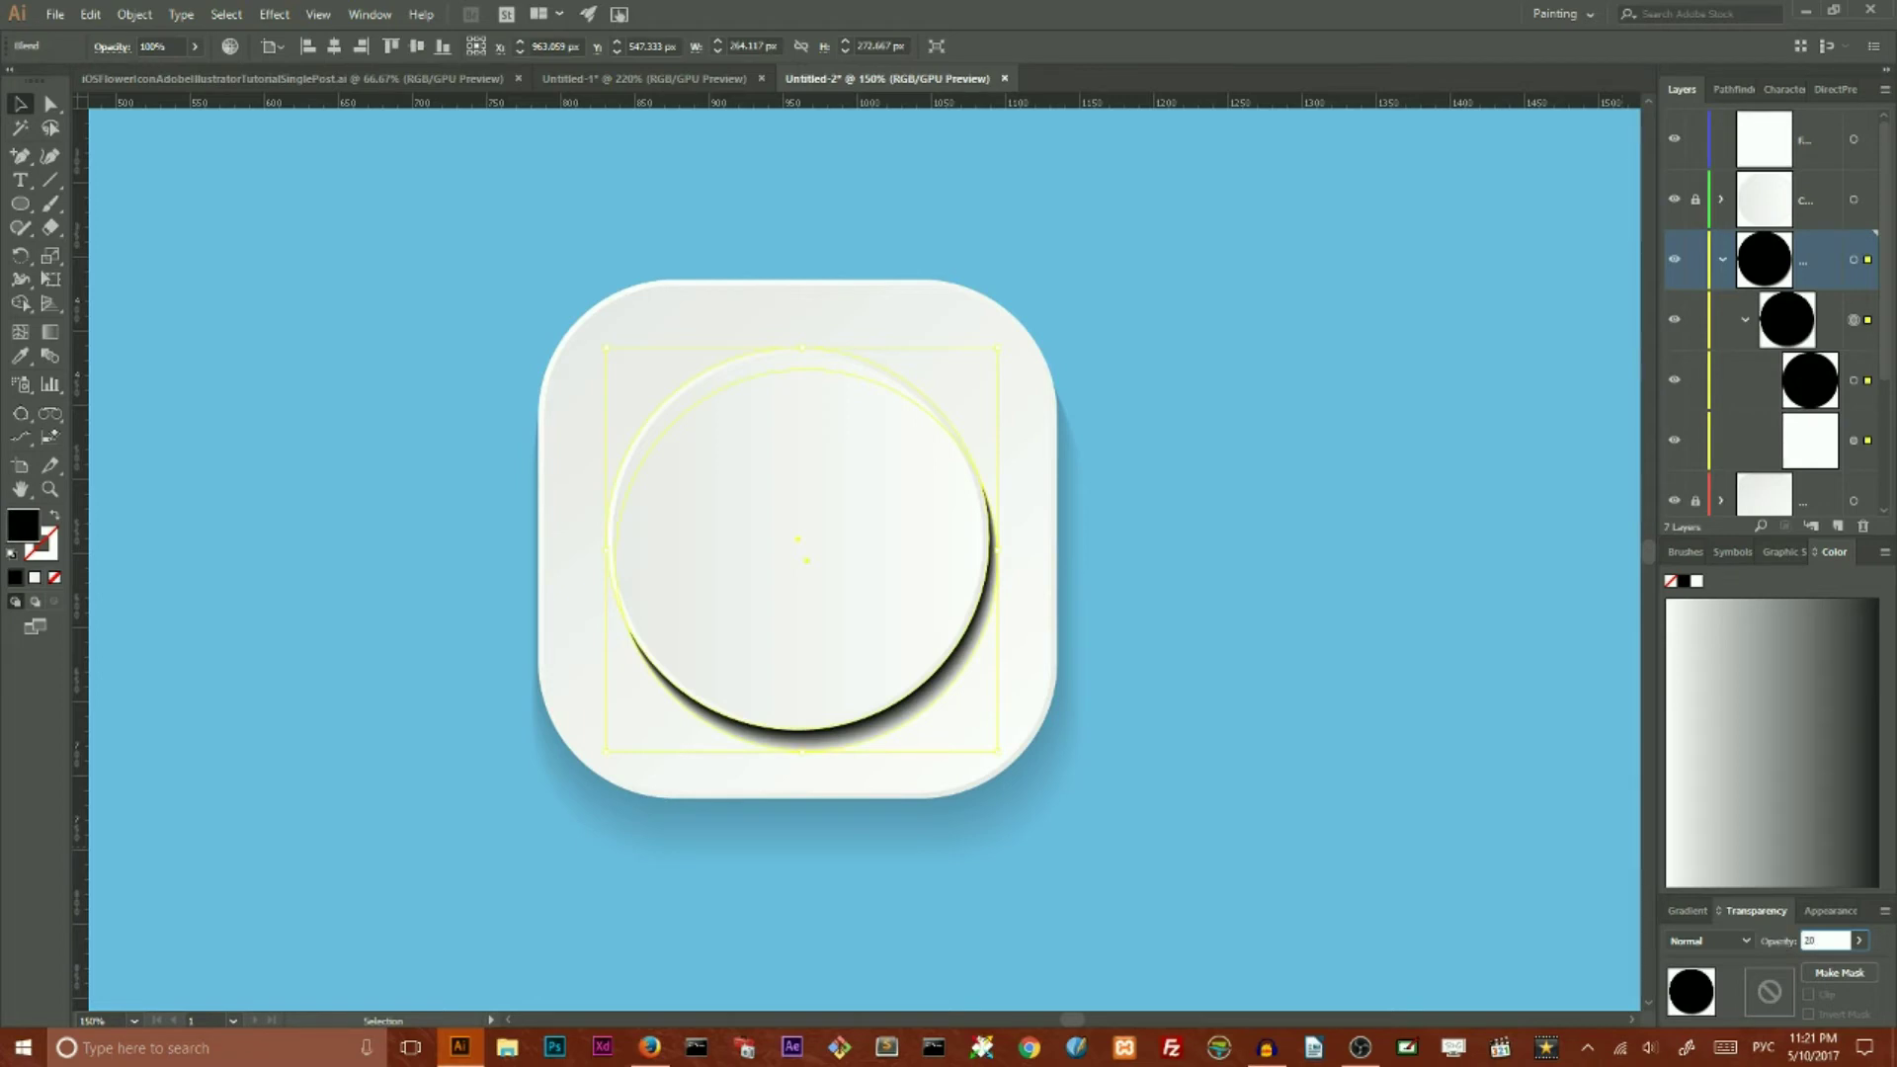
text(20)
key(Return)
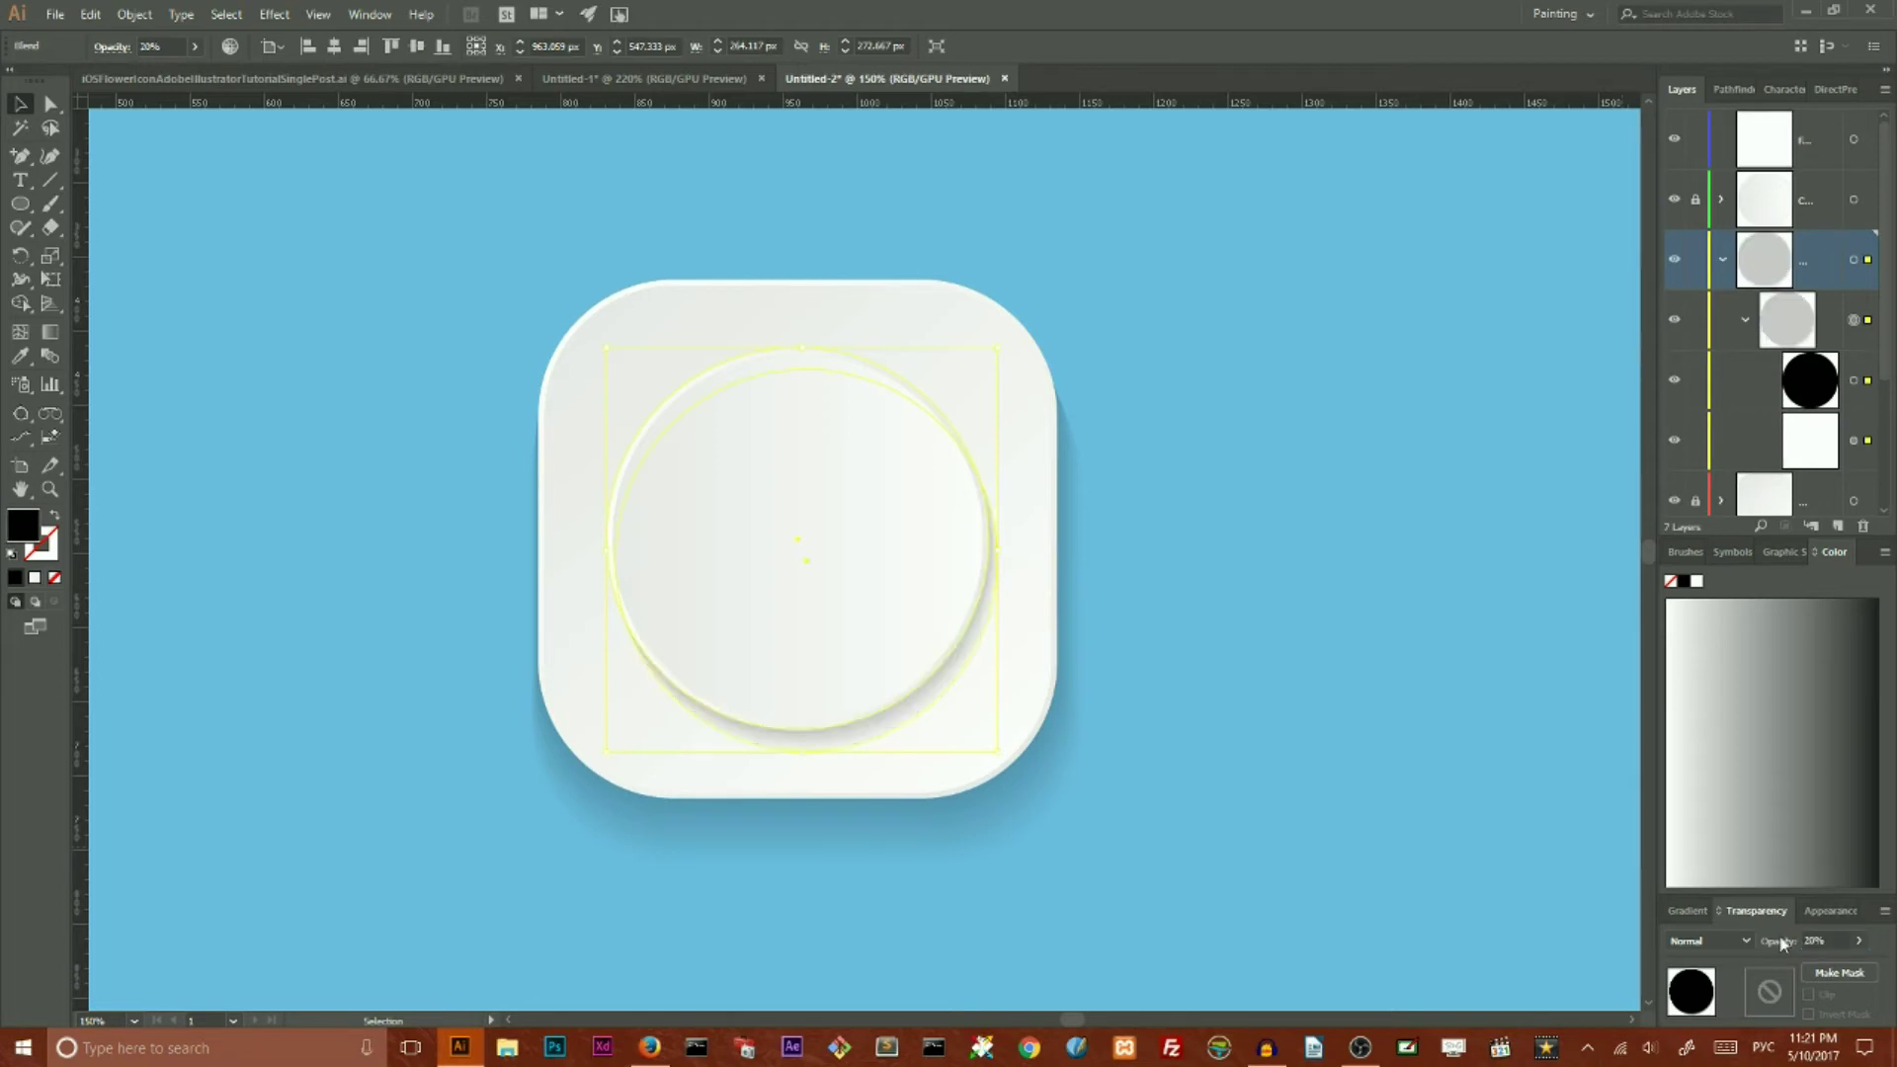
Step: Unlock the Circle layer and lock the layer holding the circle's shadow blend
click(1722, 260)
click(1696, 202)
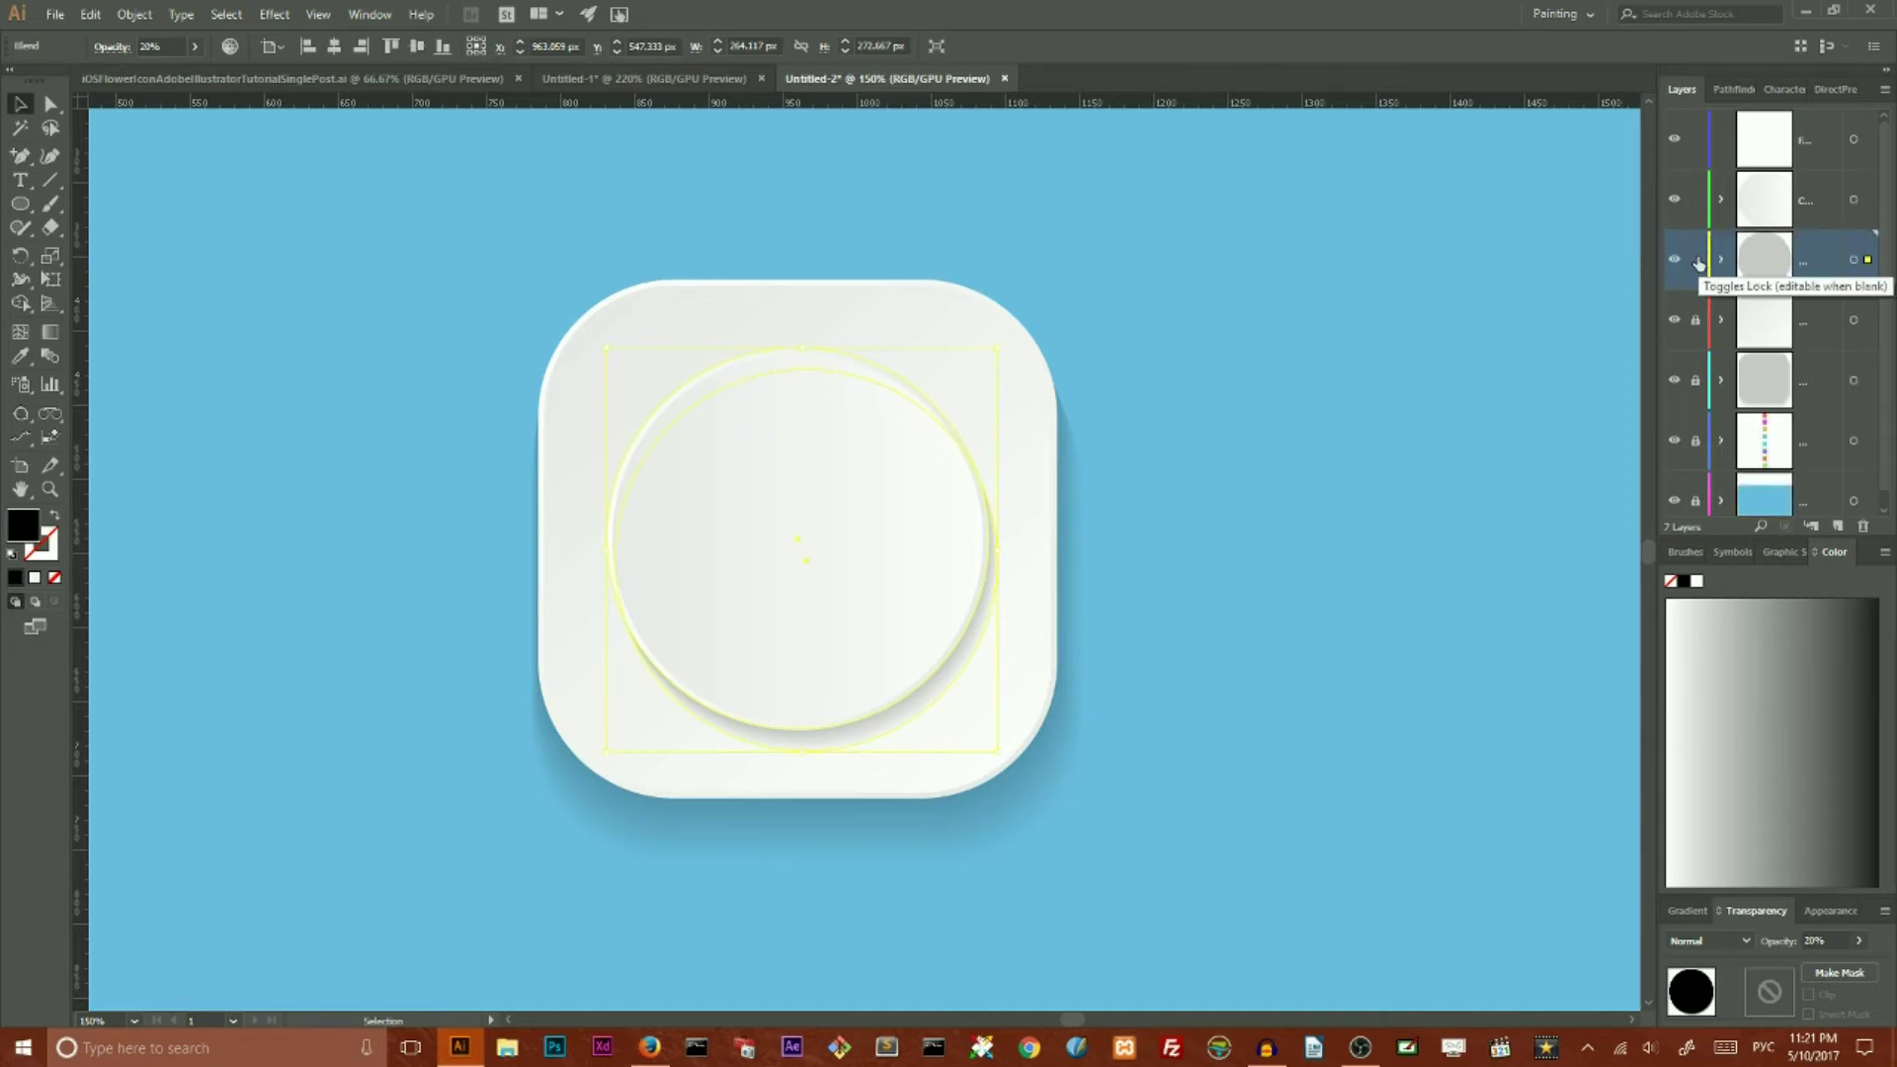
click(1697, 261)
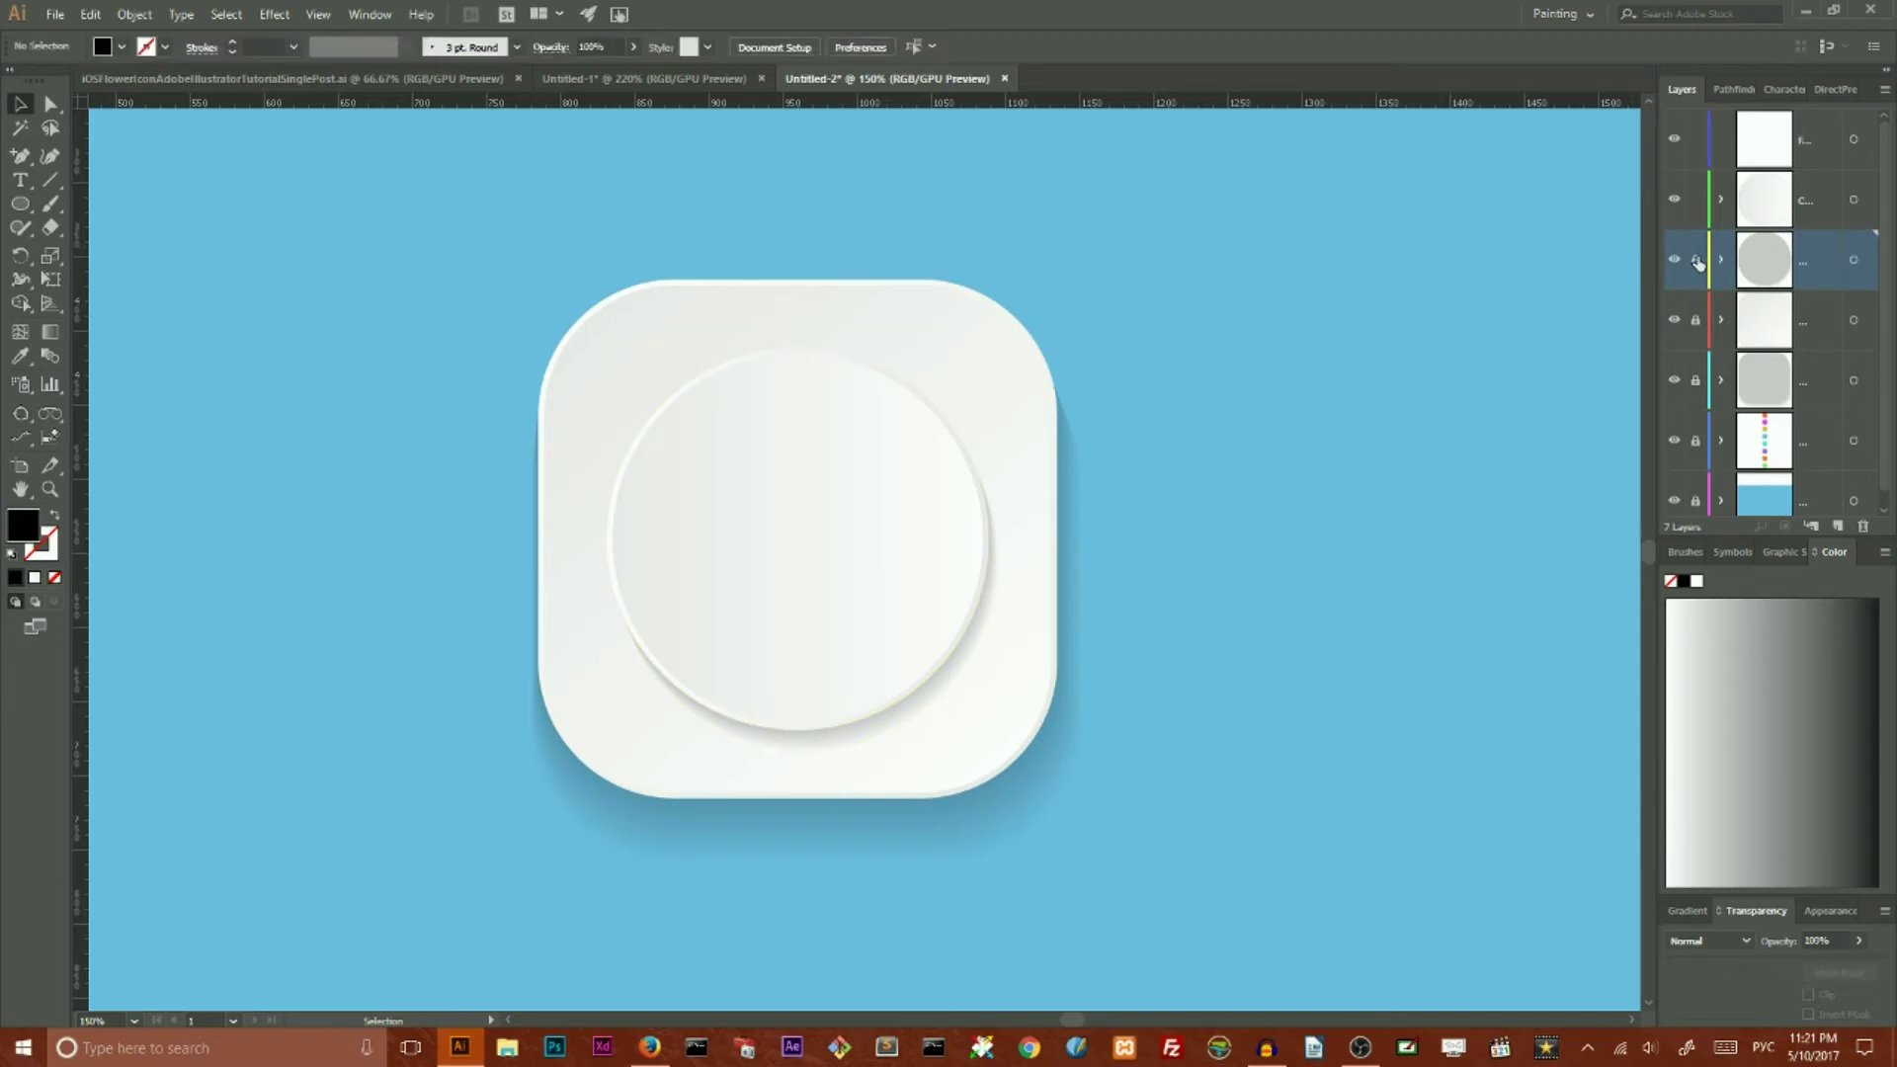
Step: Group the two white circles in the Circle layer
click(1723, 200)
click(1854, 199)
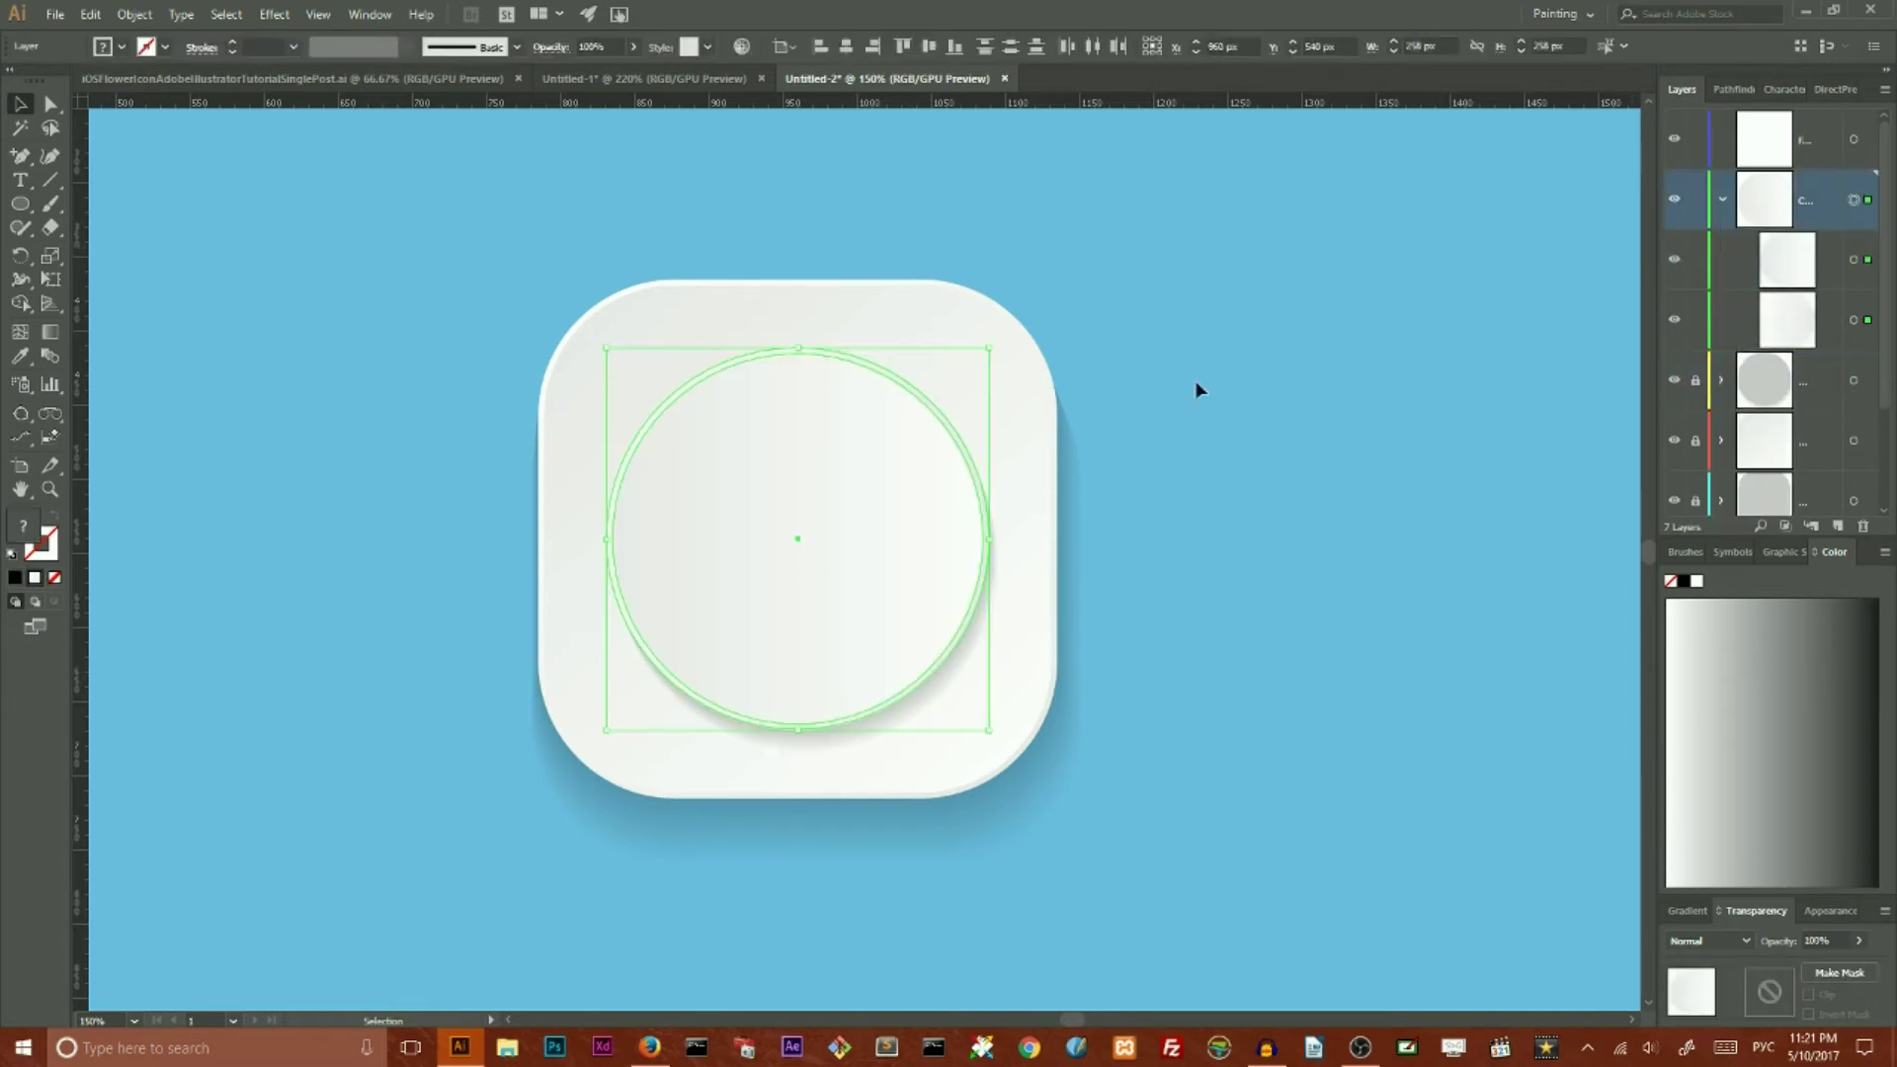
right_click(859, 484)
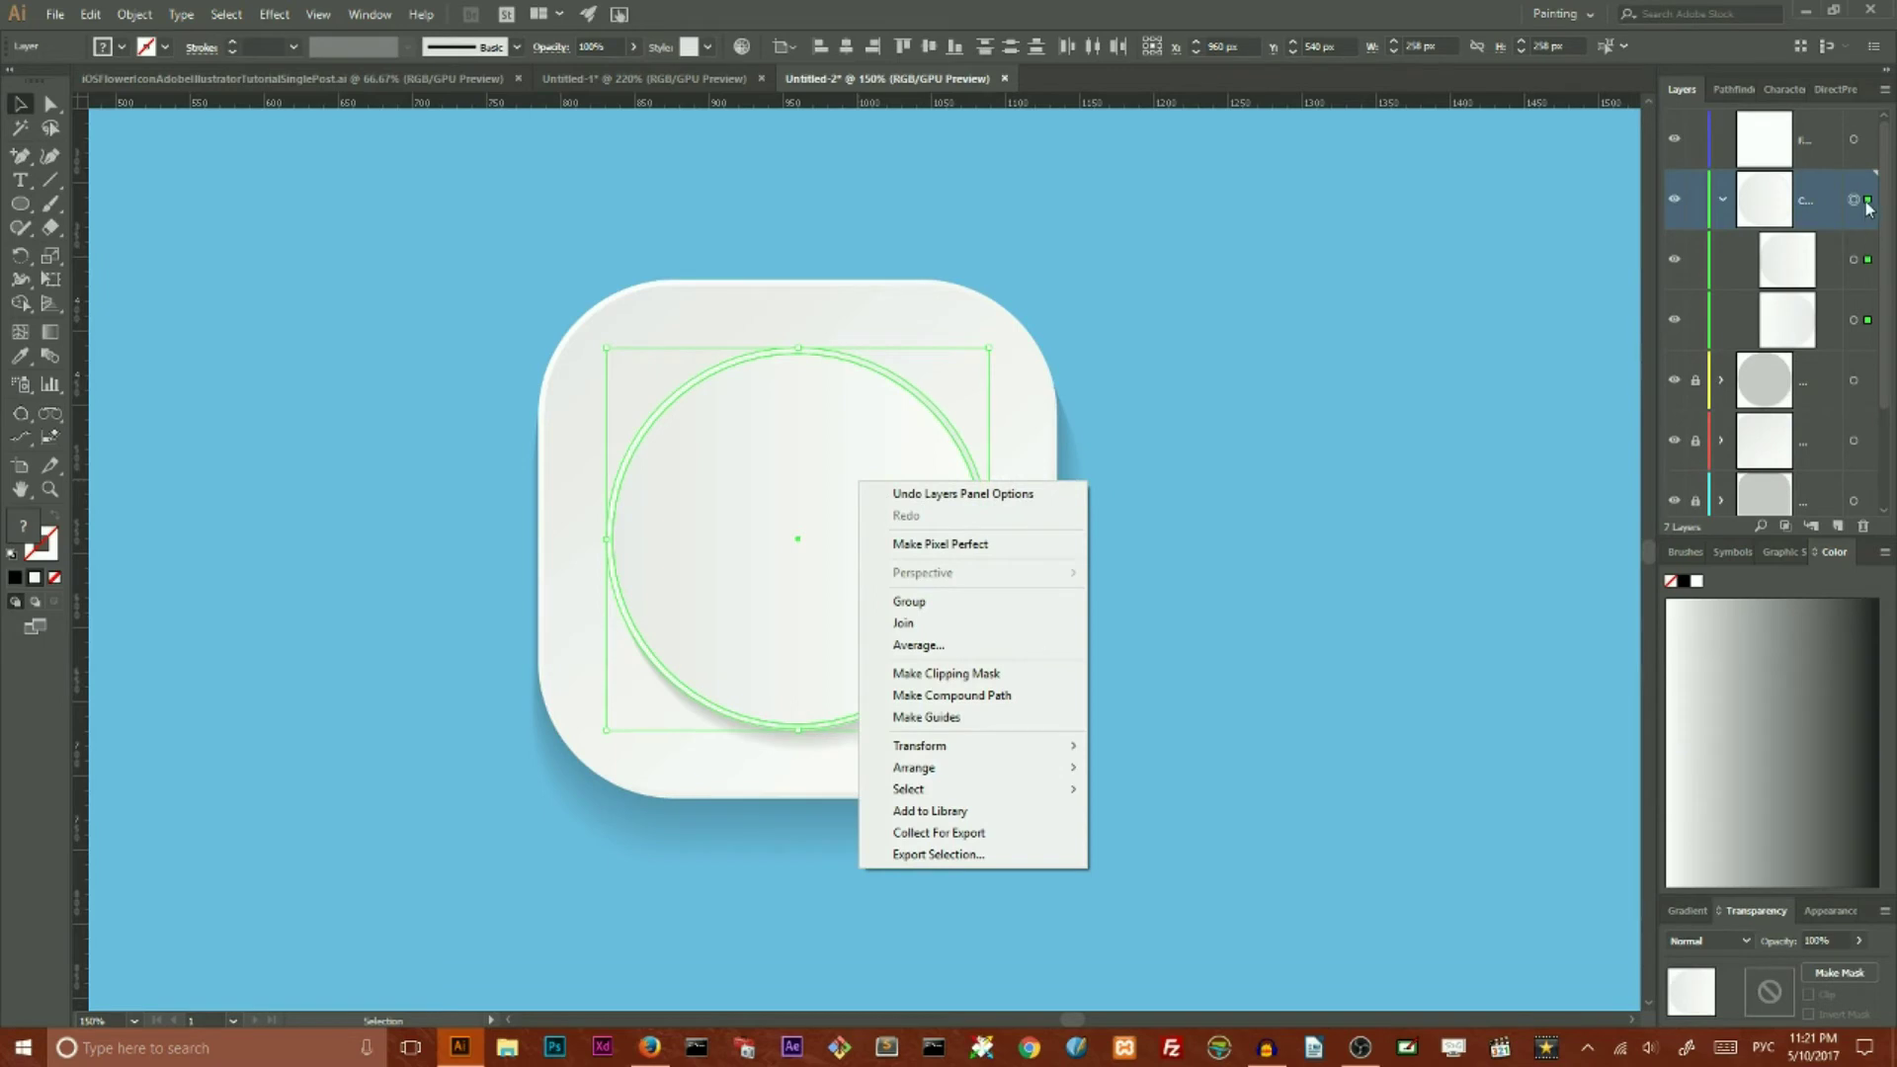
right_click(865, 426)
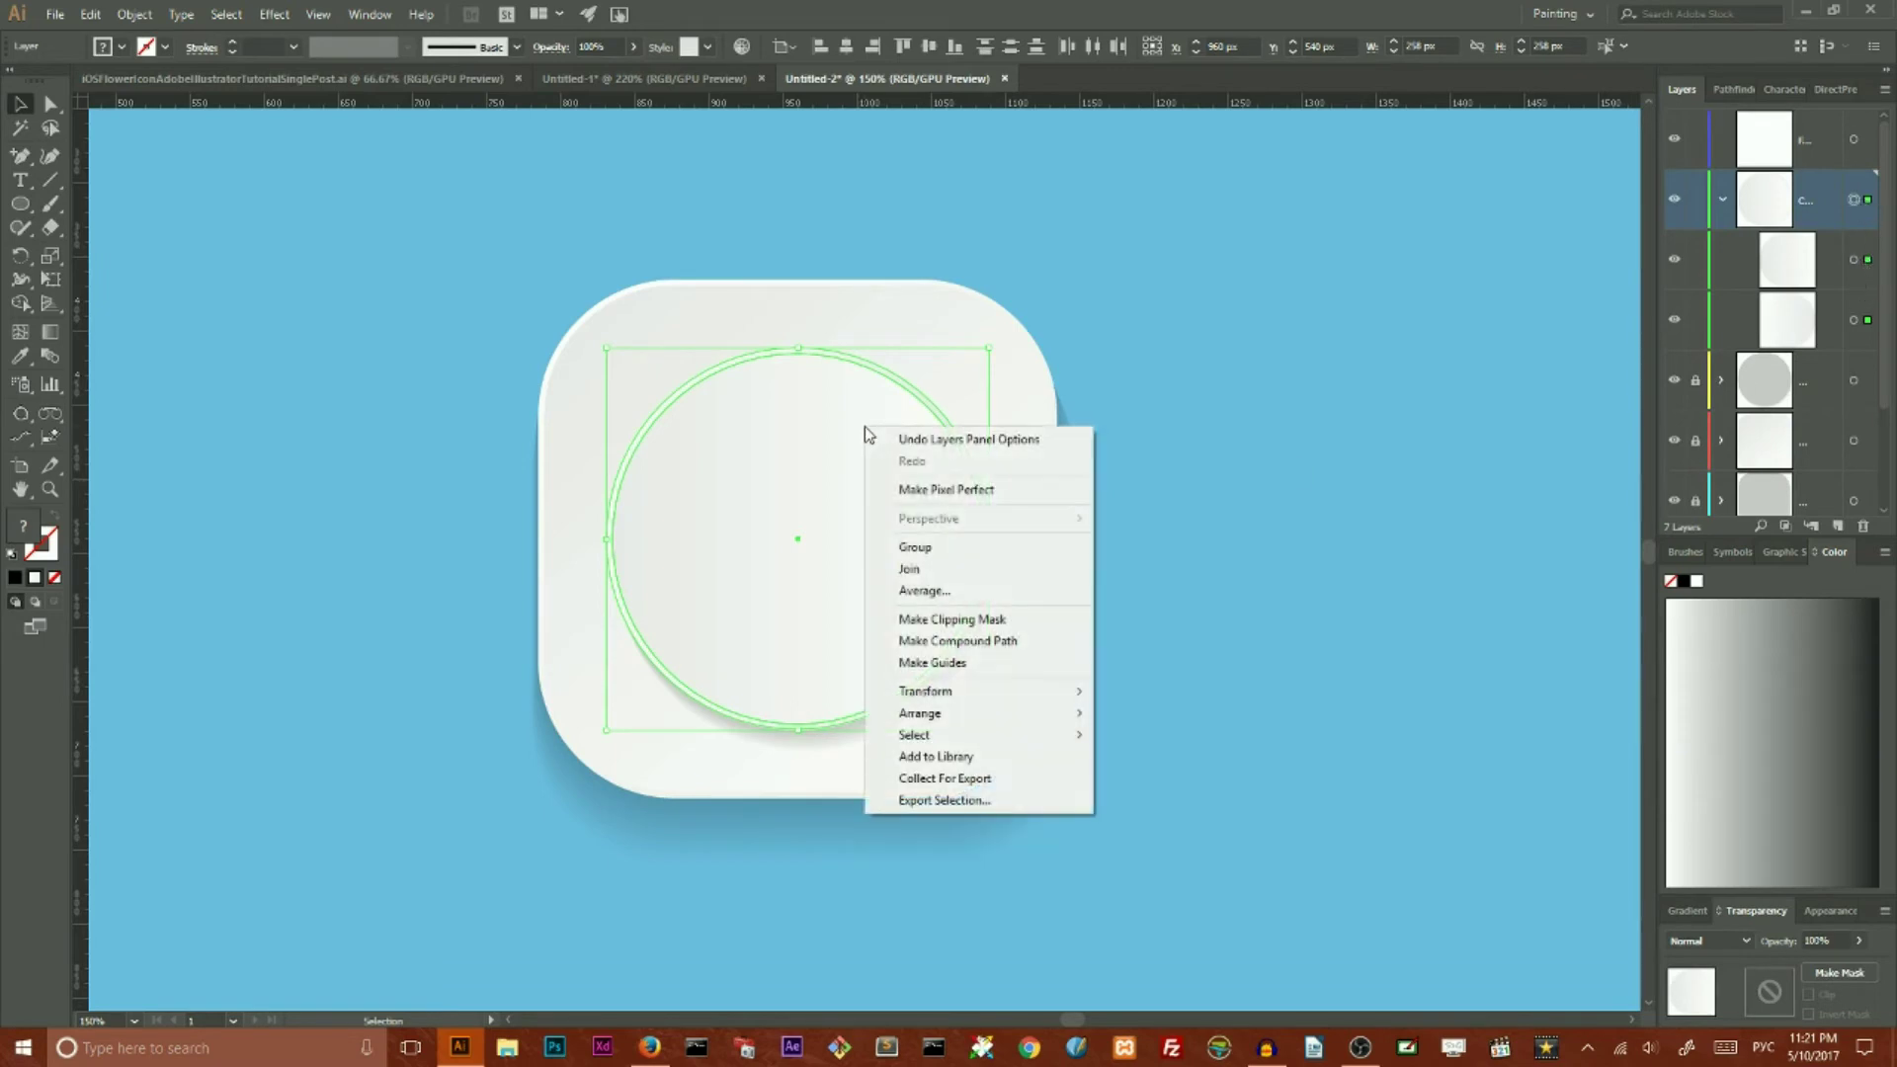
click(910, 551)
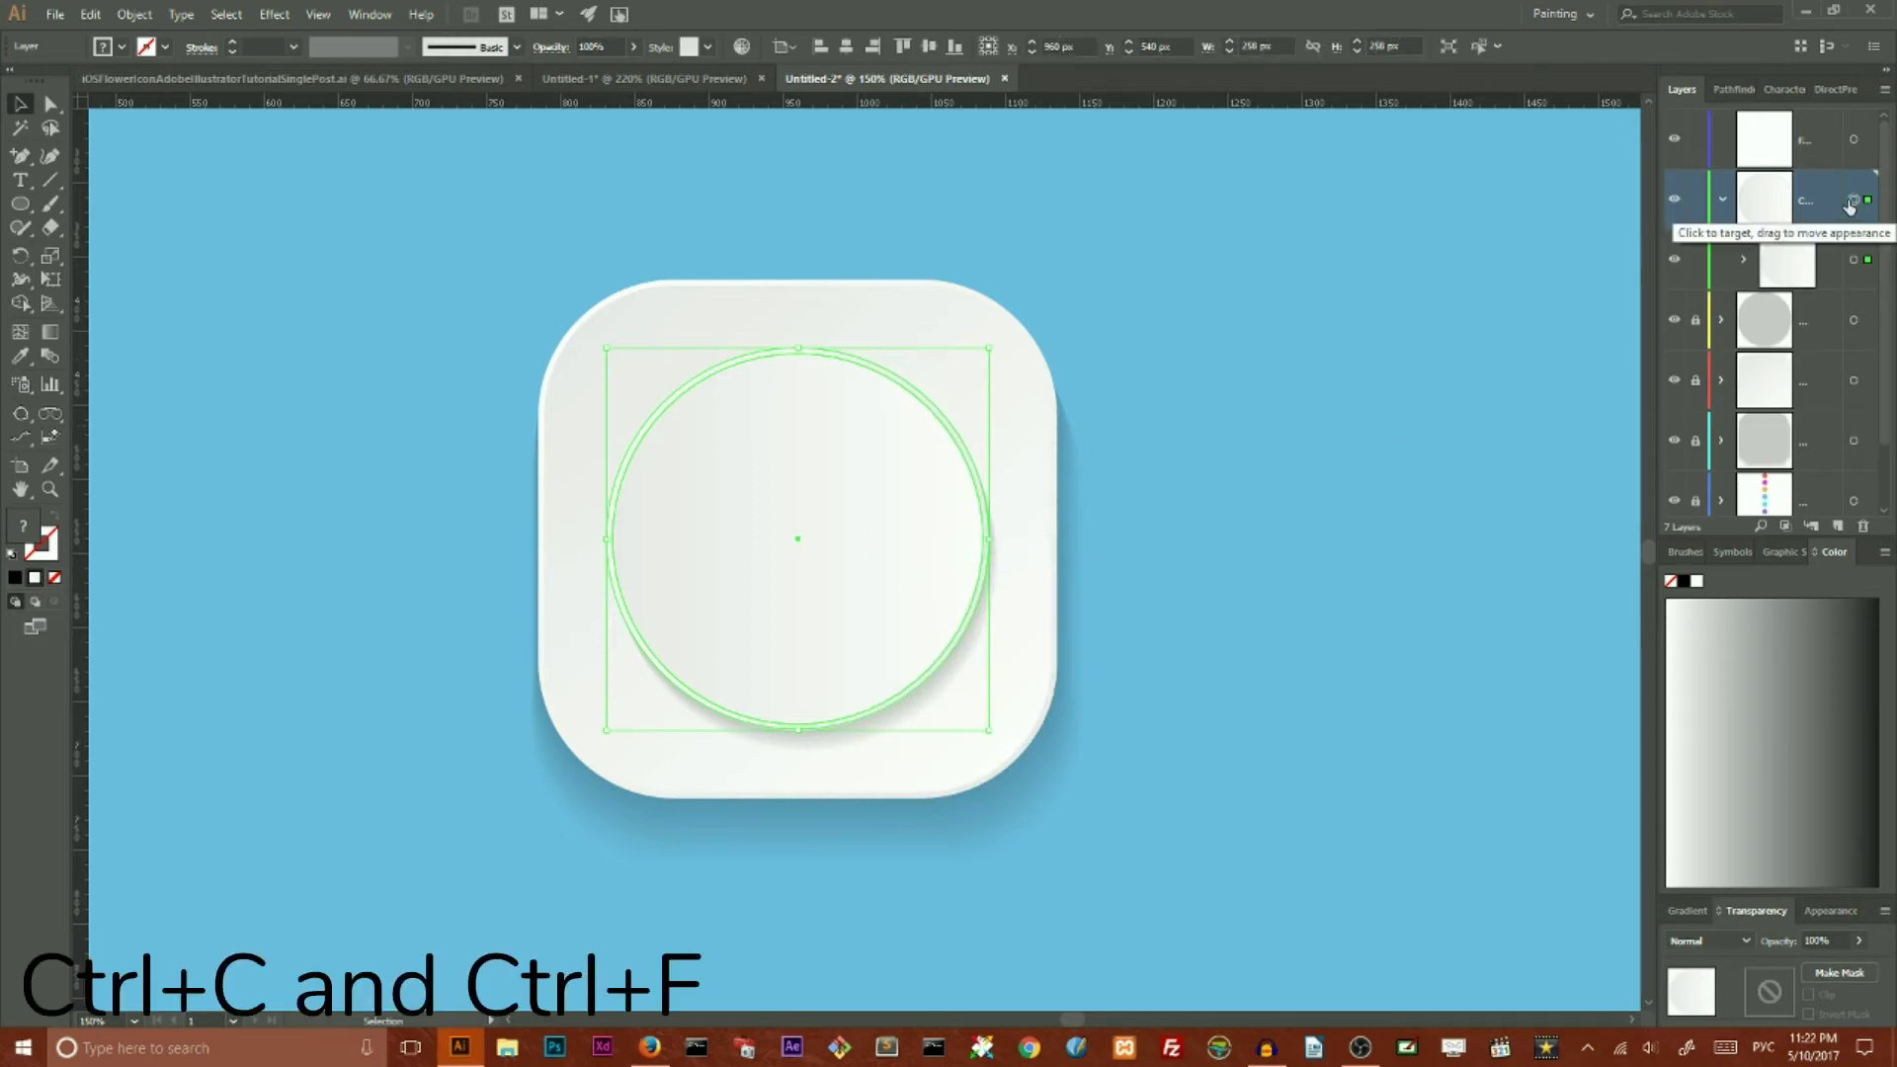
Step: Copy the circle group, paste it in front, and move the copy into the topmost layer
key(ctrl+c)
key(ctrl+f)
drag(1869, 261, 1870, 139)
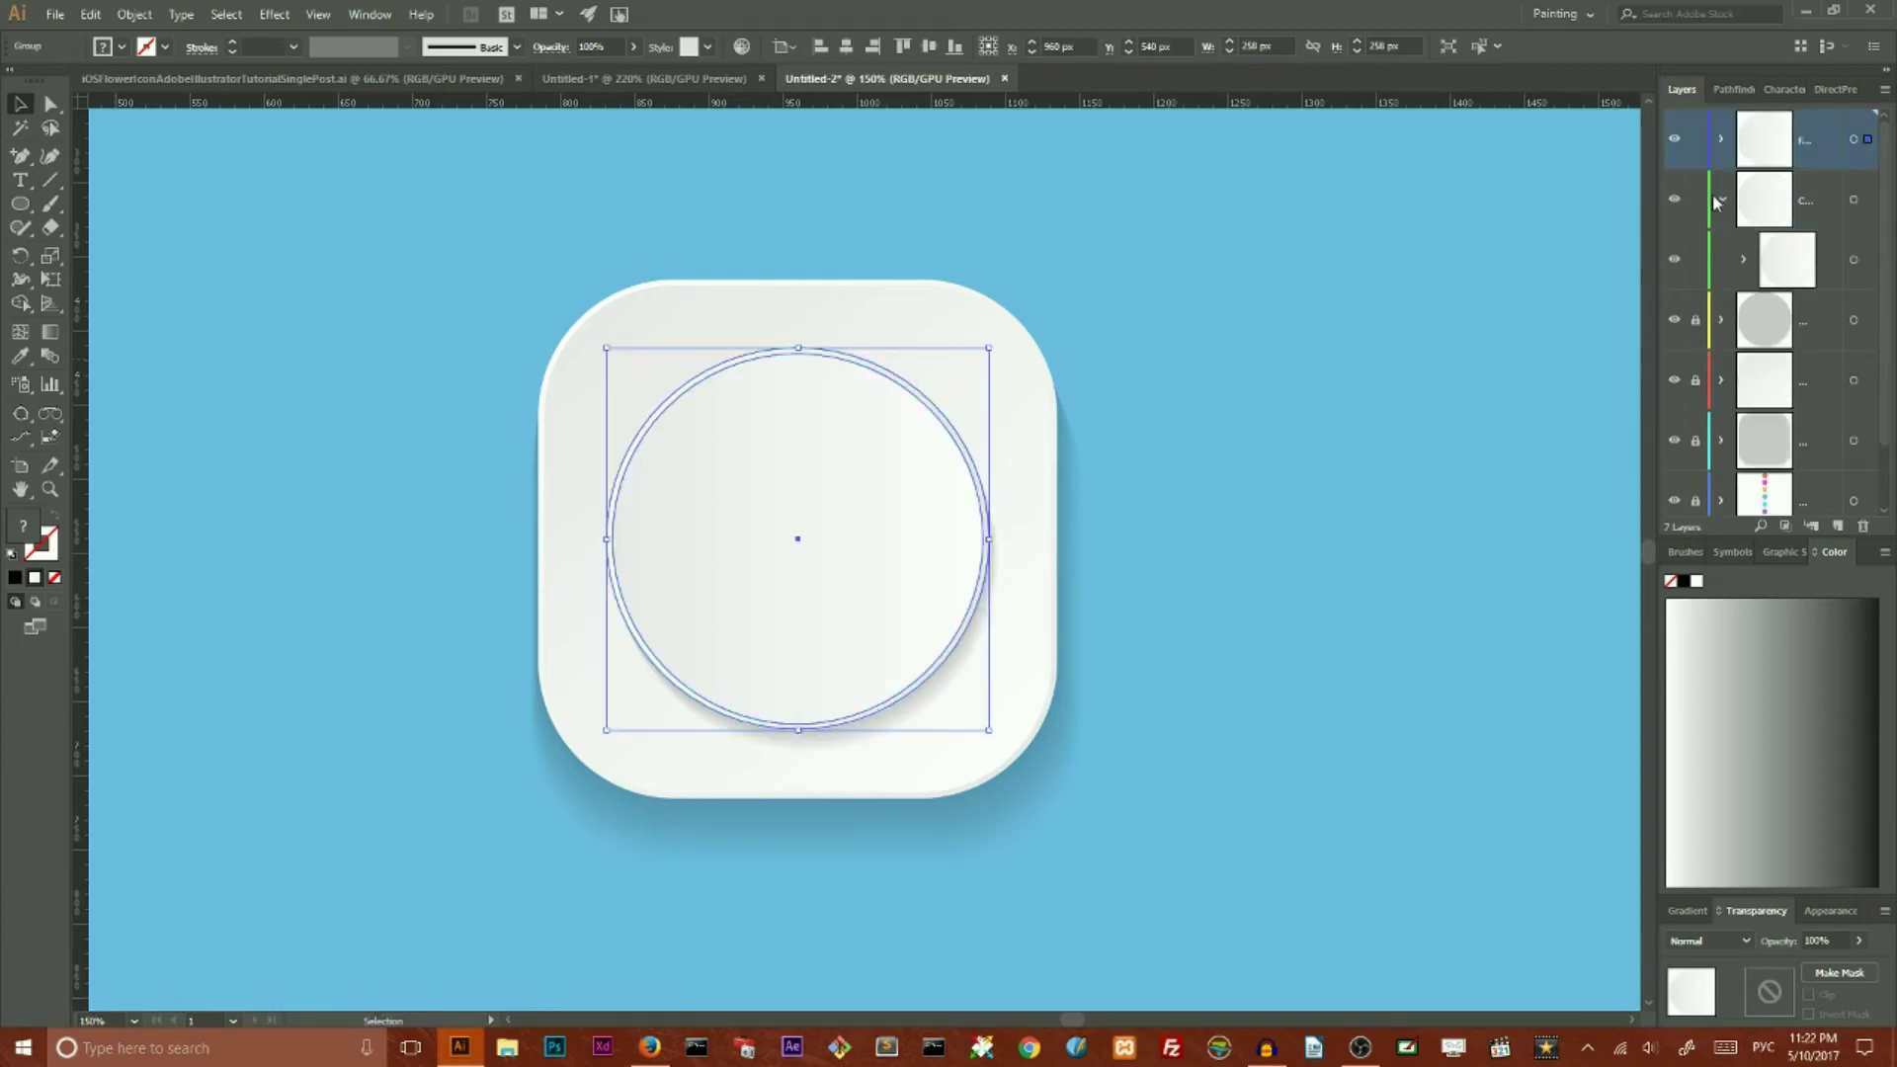
click(1720, 199)
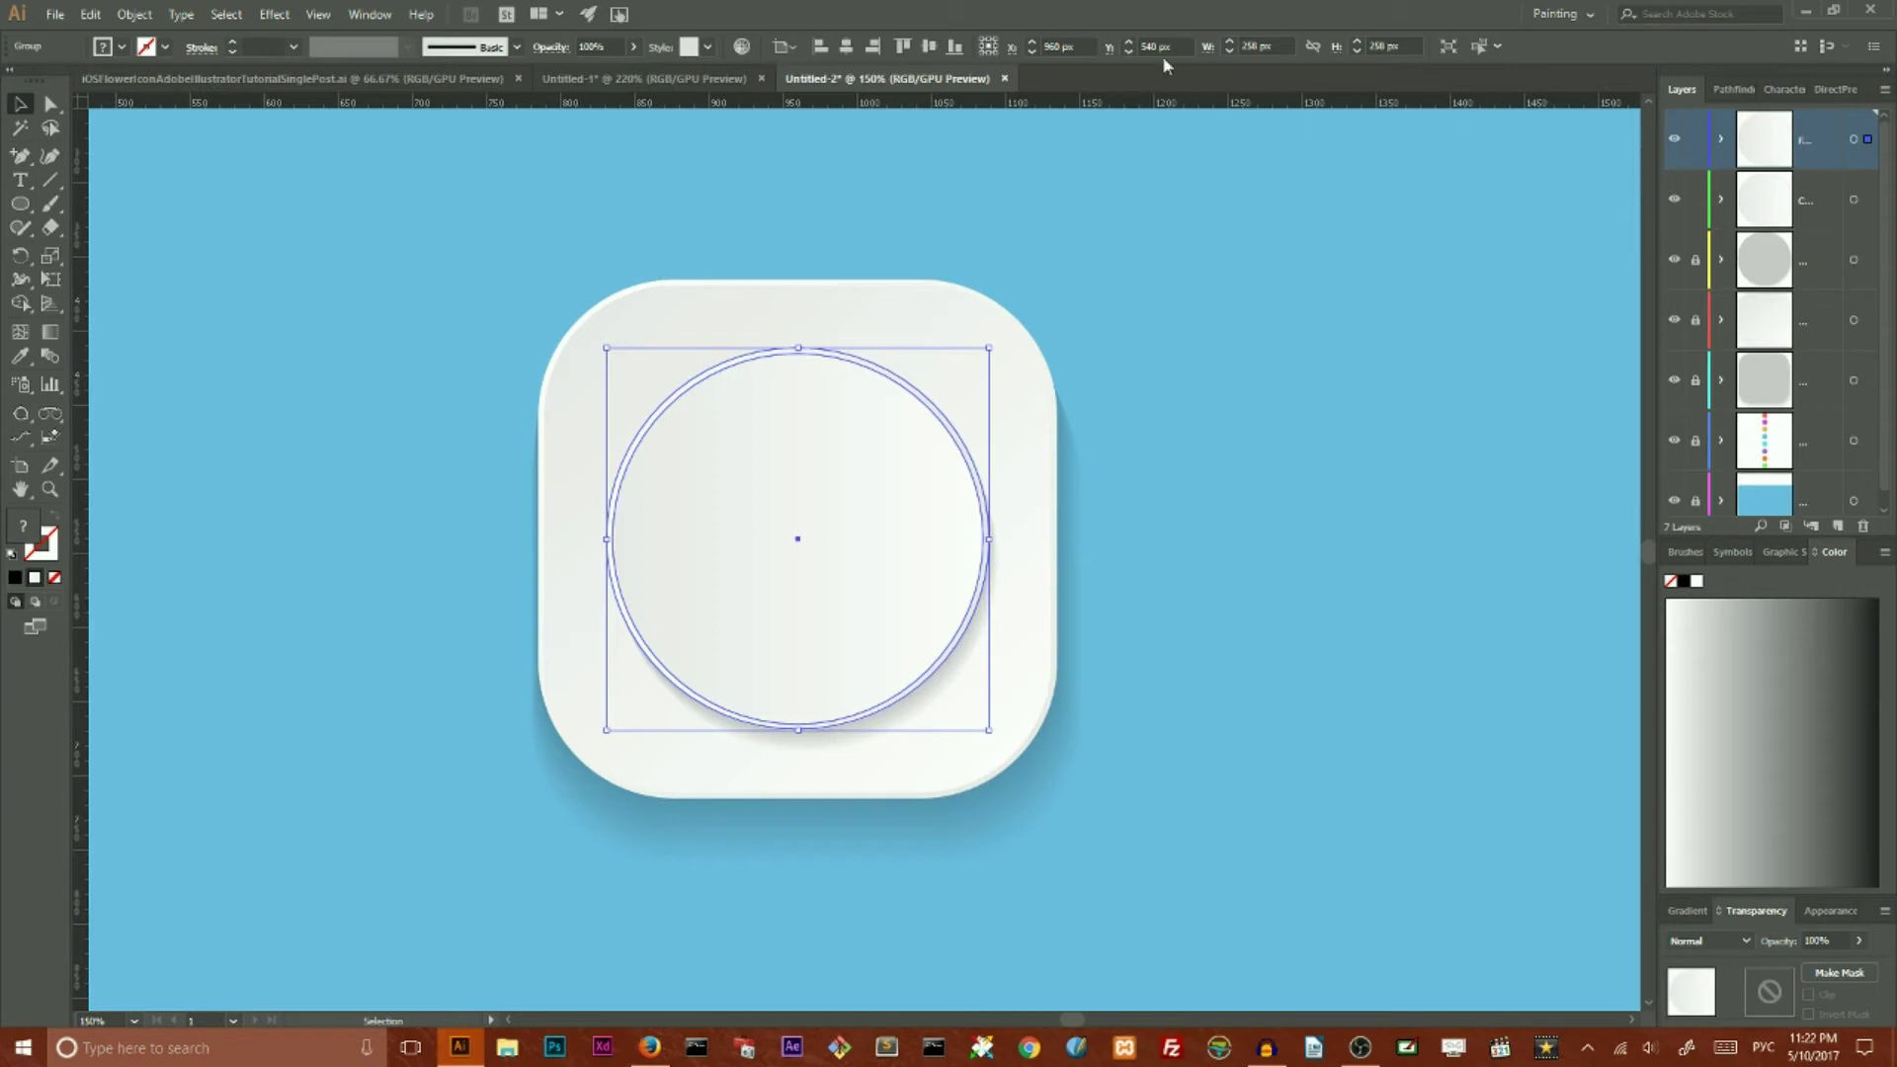
Step: Scale the copied circle group proportionally to 62 px and lock the Circle layer
click(1260, 45)
key(BackSpace)
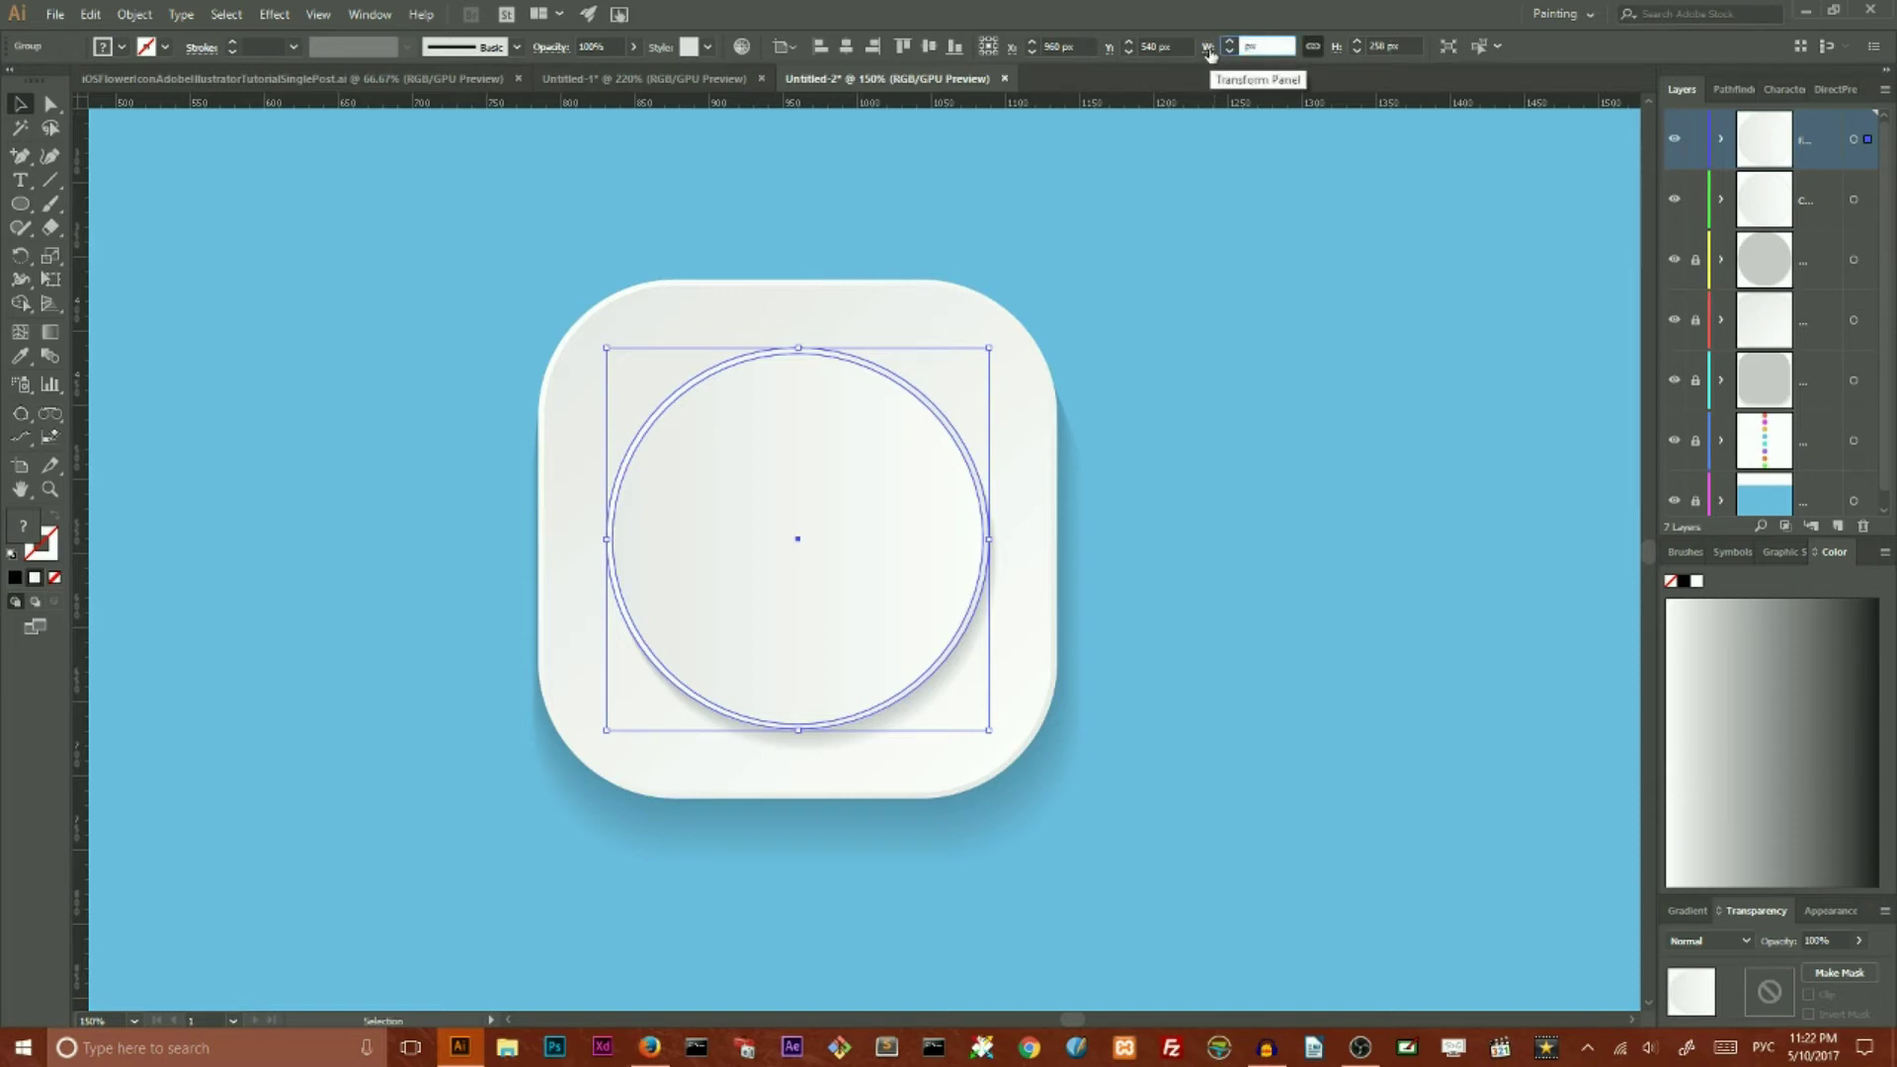
text(64)
key(Return)
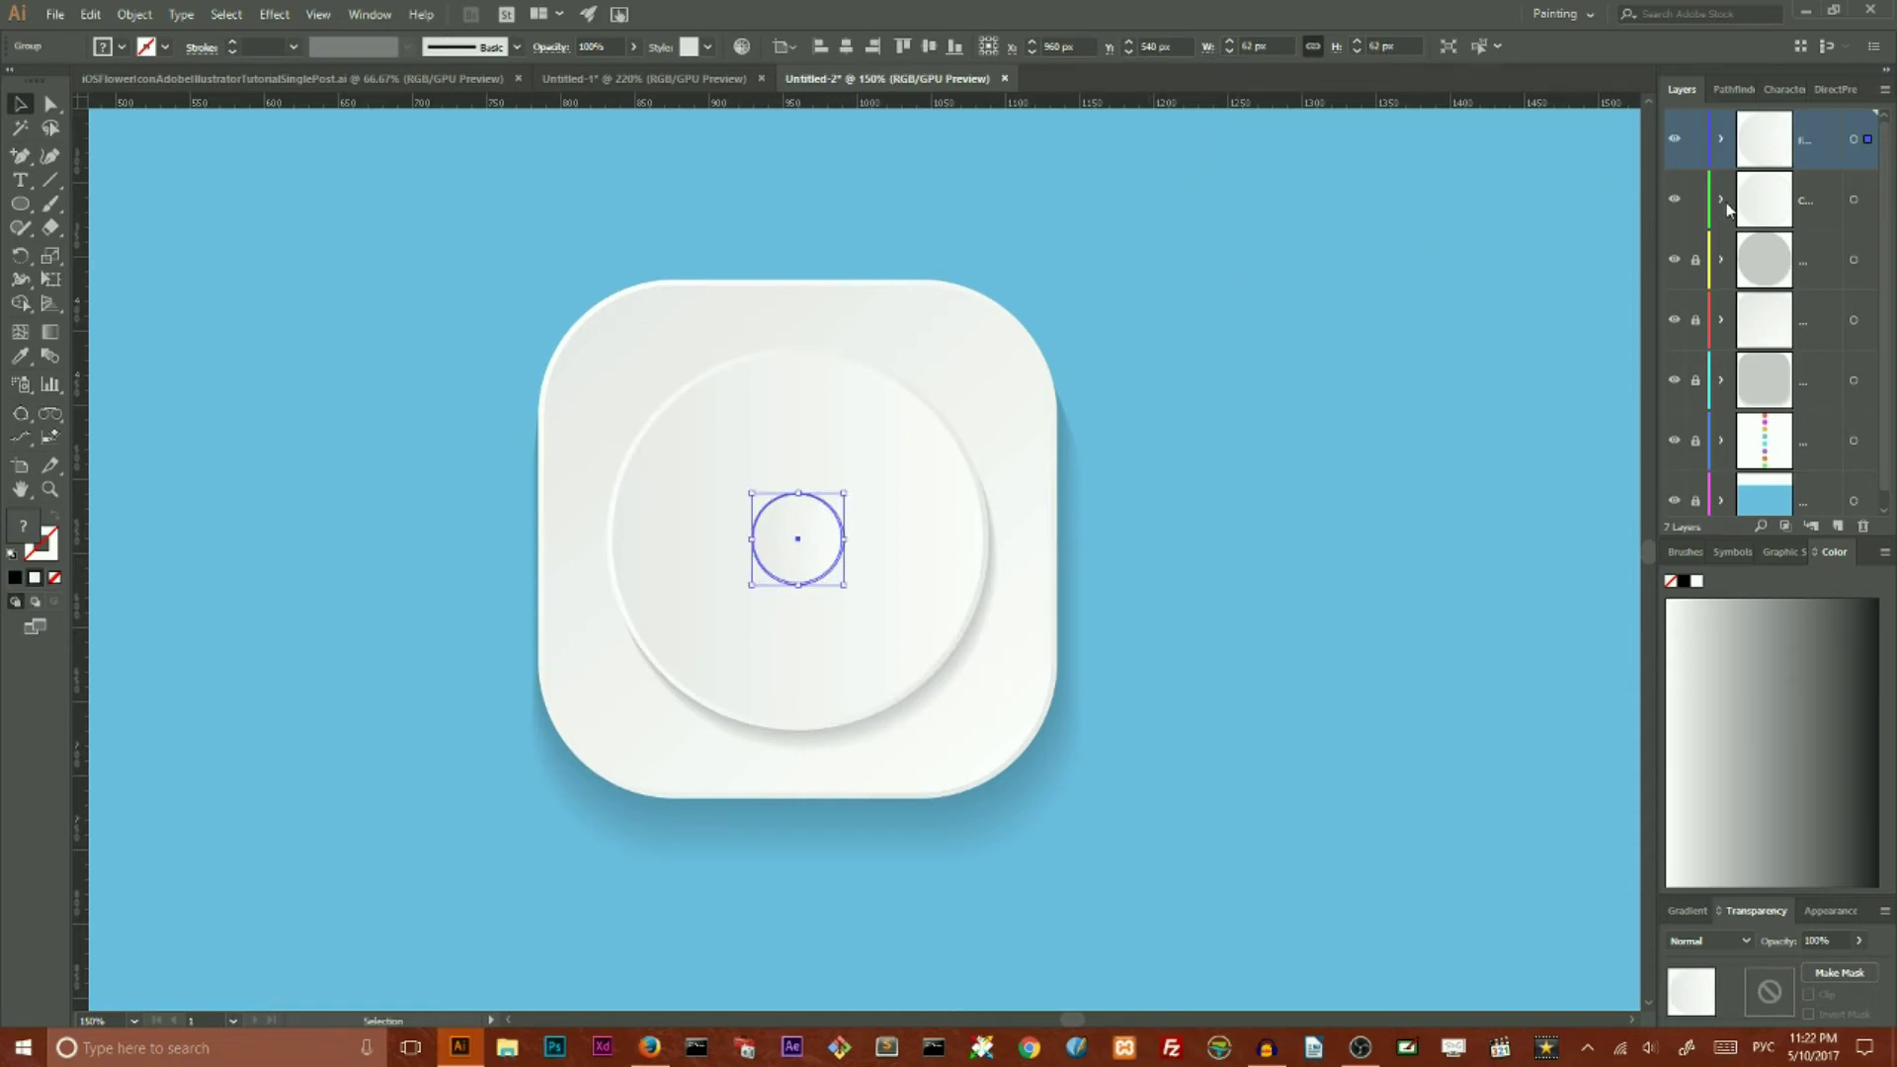
click(1696, 199)
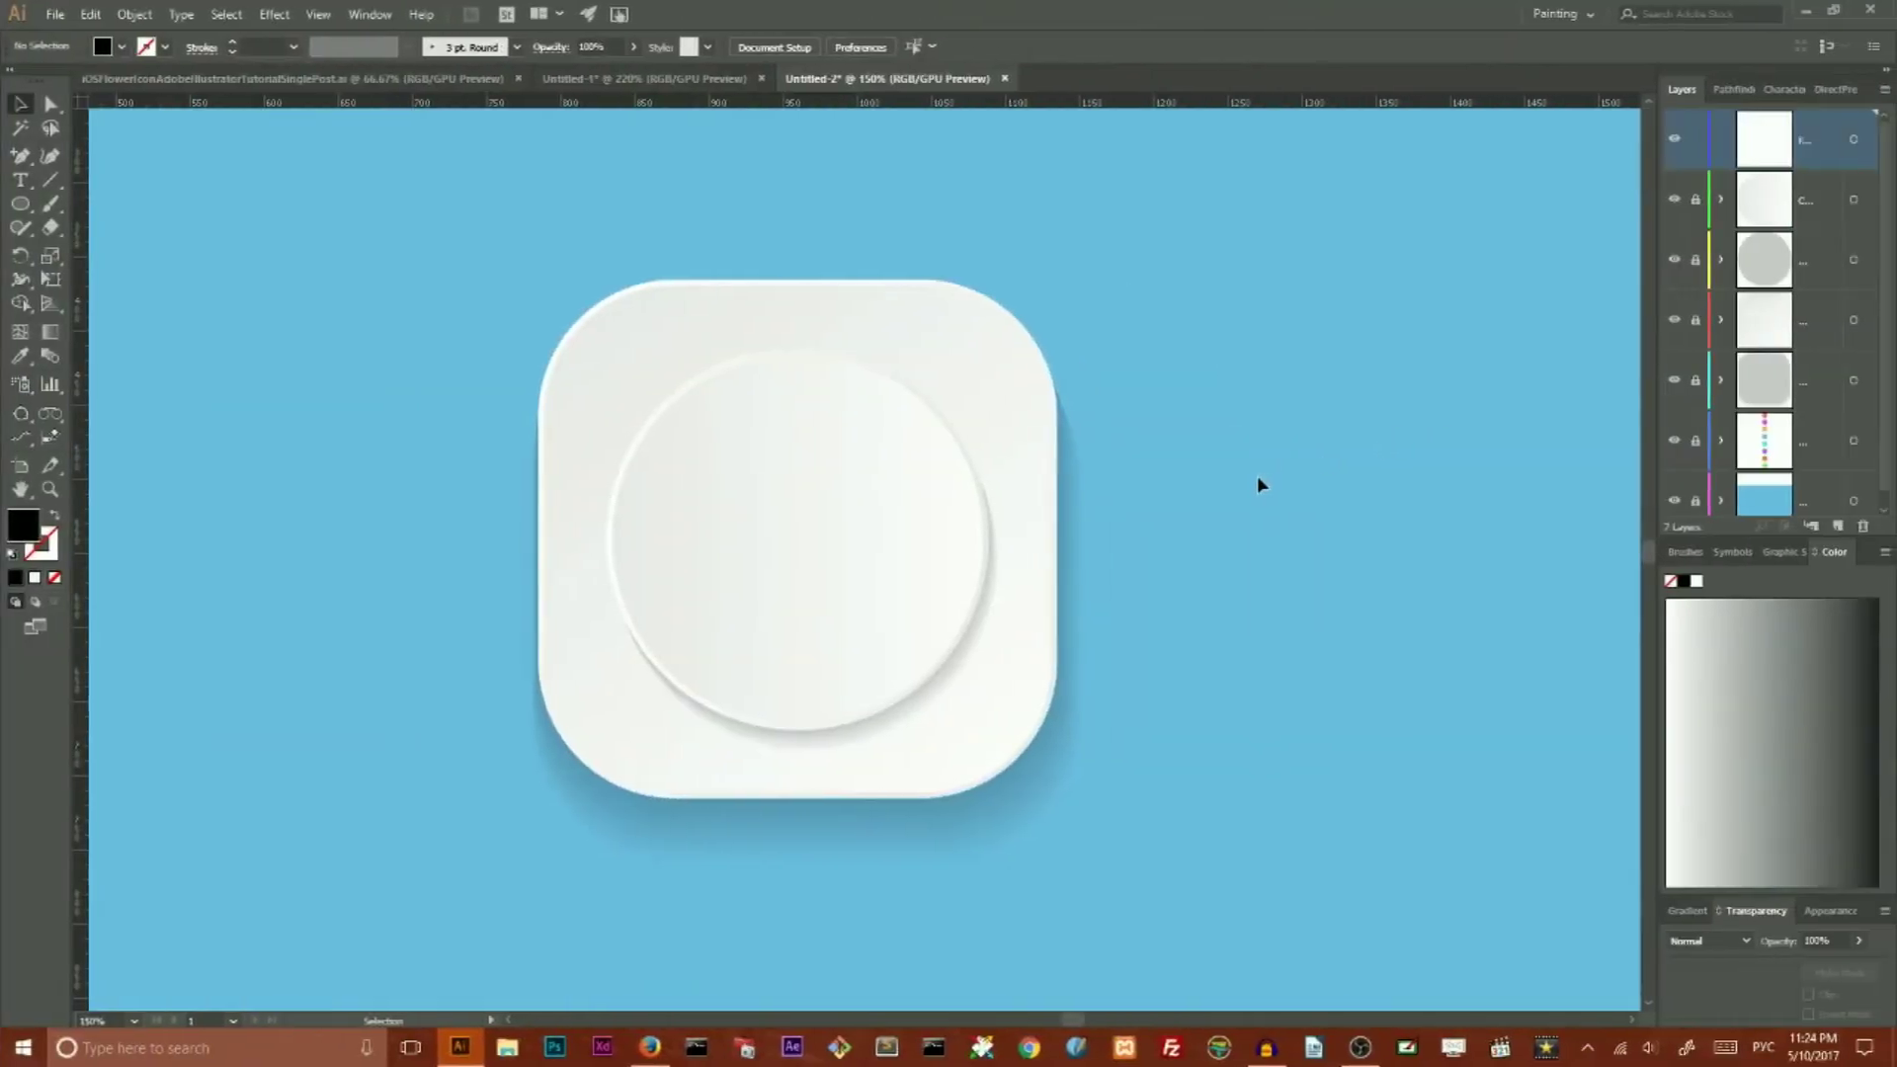
Step: Paste the 62 px circle group in place into the empty topmost layer and select it
key(ctrl+f)
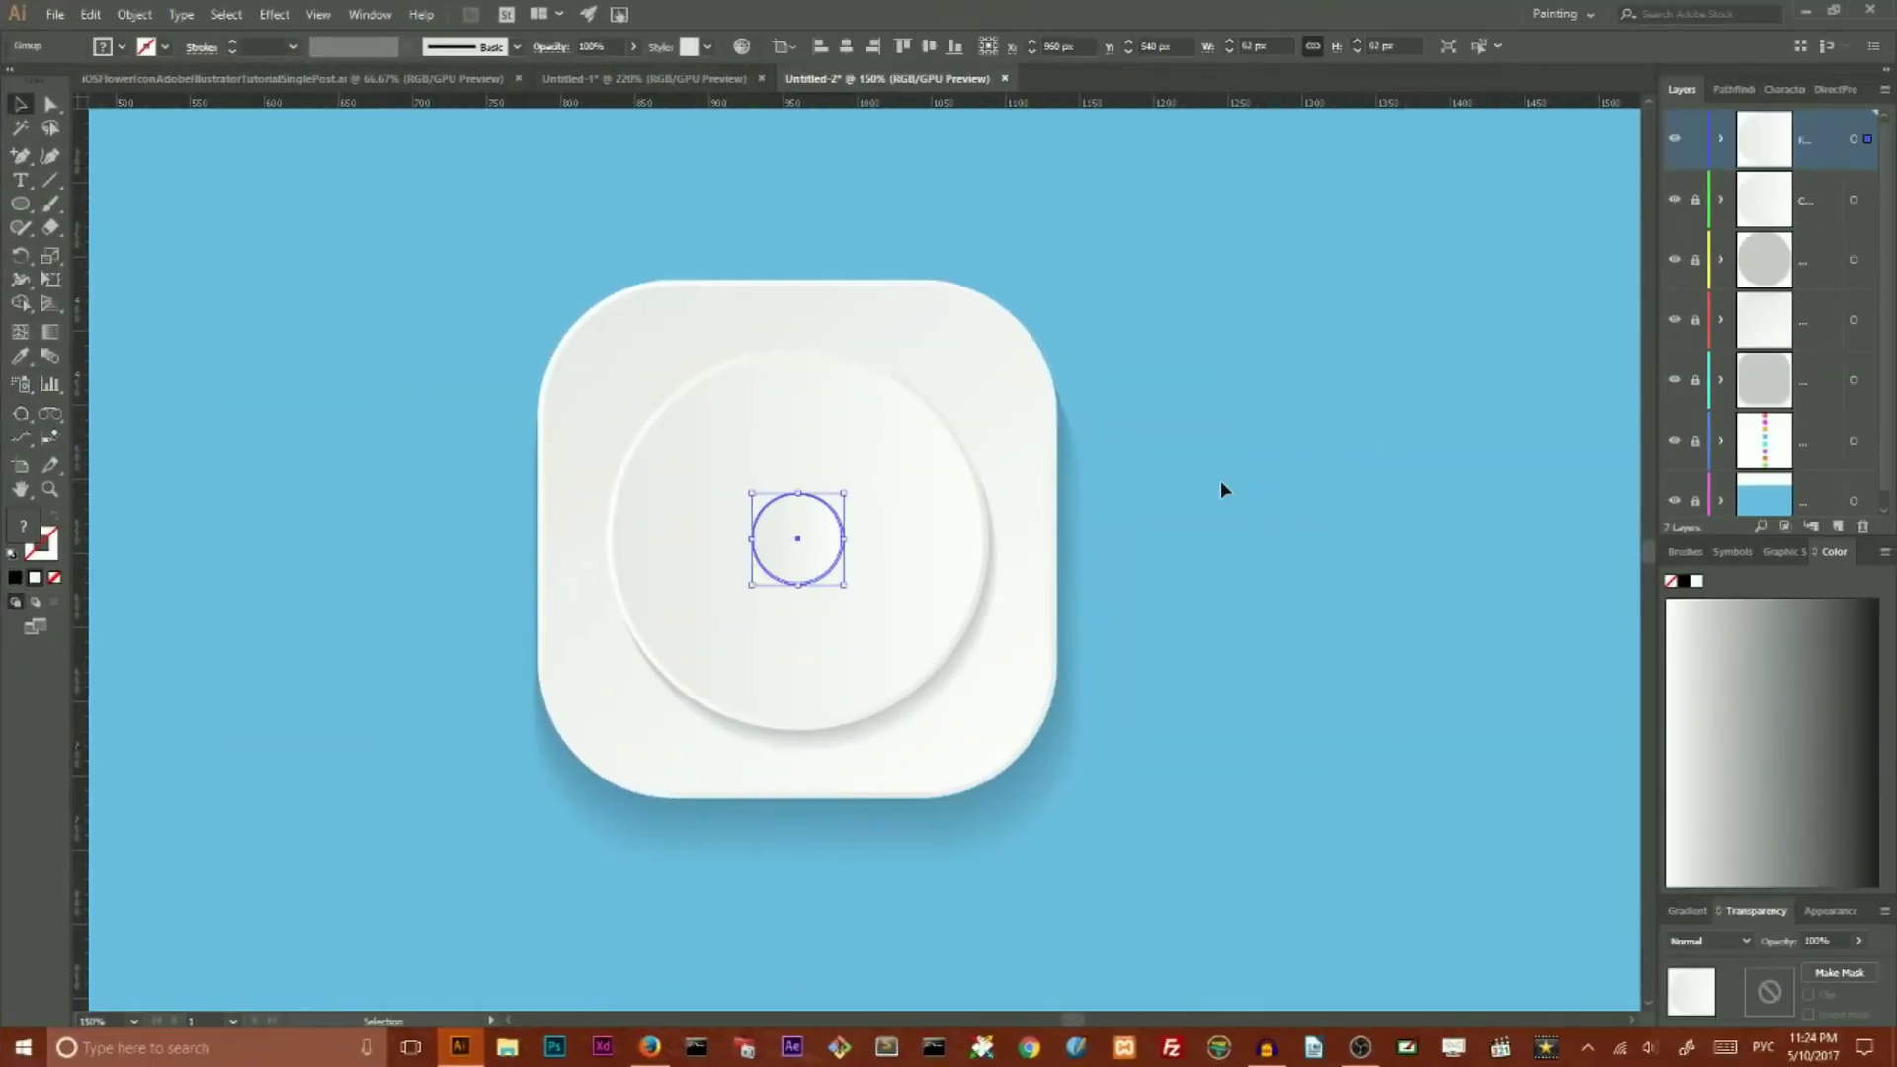
click(1170, 477)
click(791, 536)
Step: Create a 62 px black circle with the Ellipse tool near the upper edge of the rounded square
drag(20, 204, 108, 253)
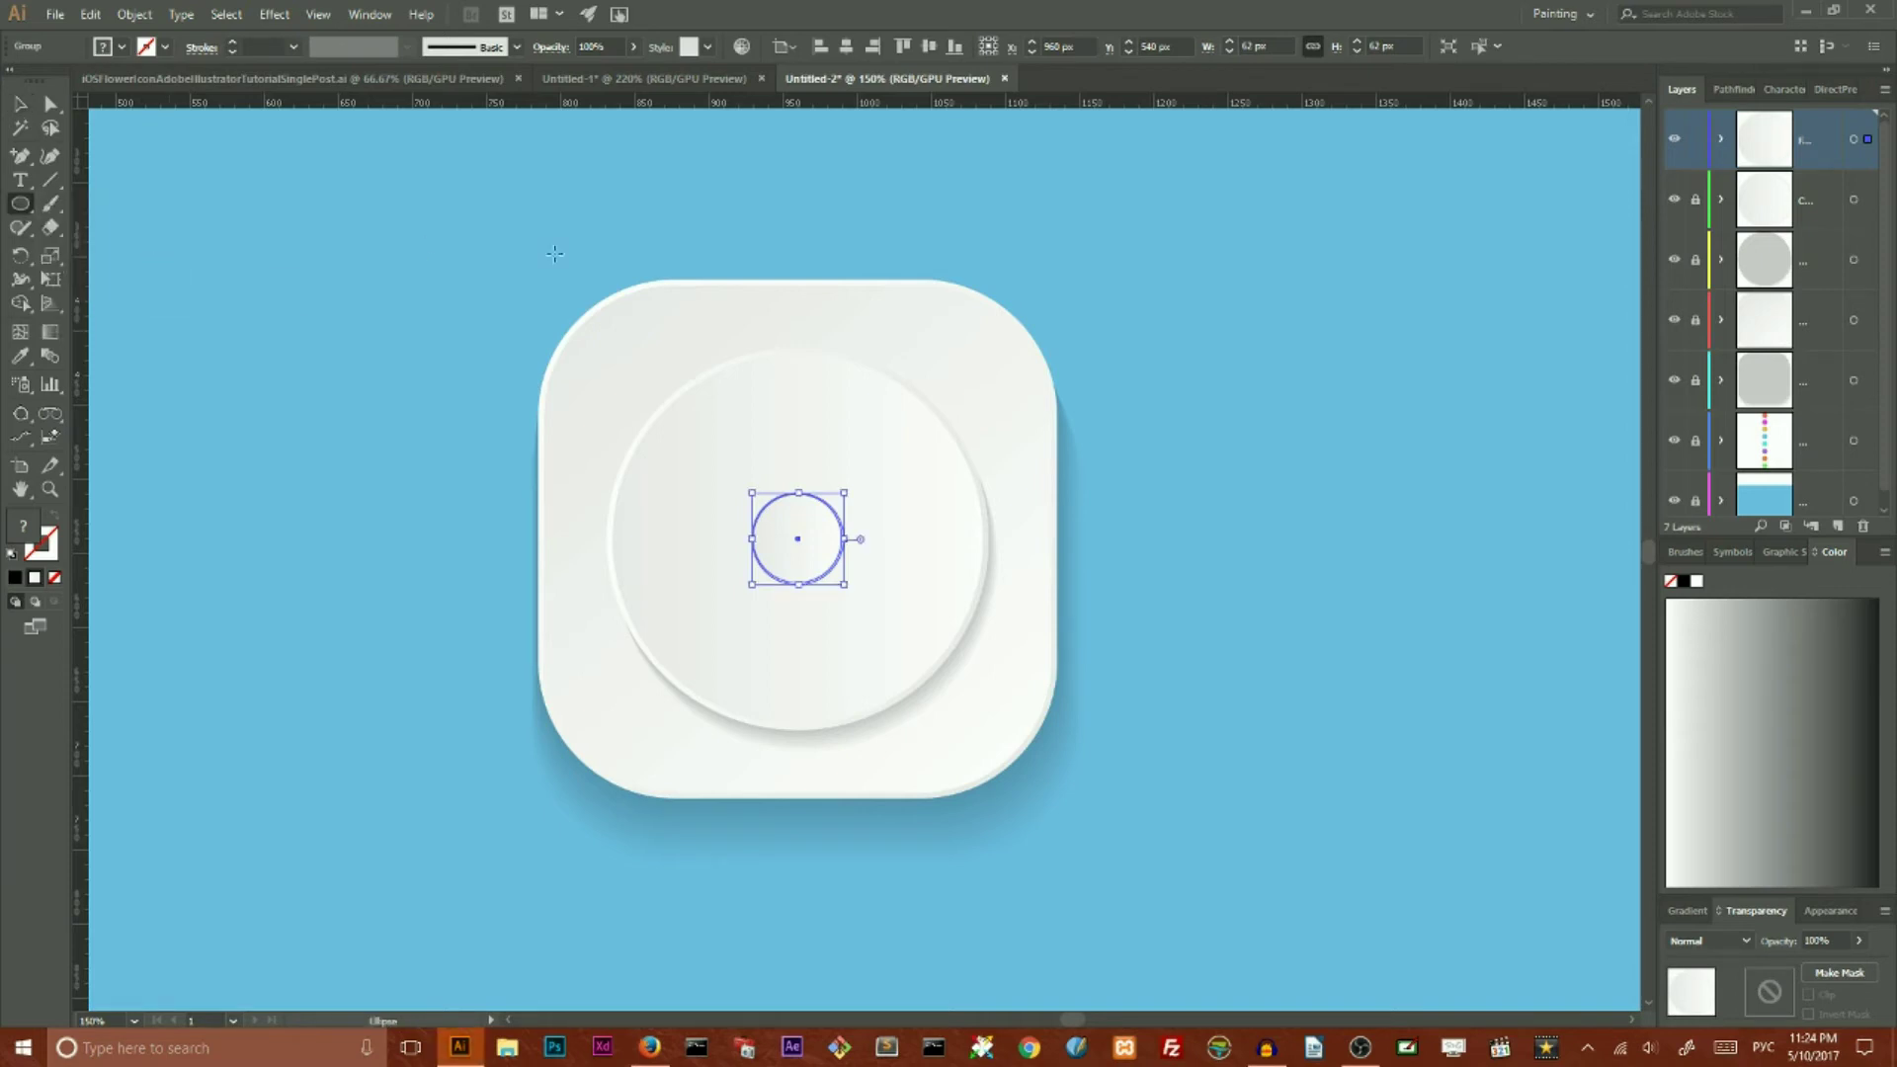
ctrl+click(1013, 240)
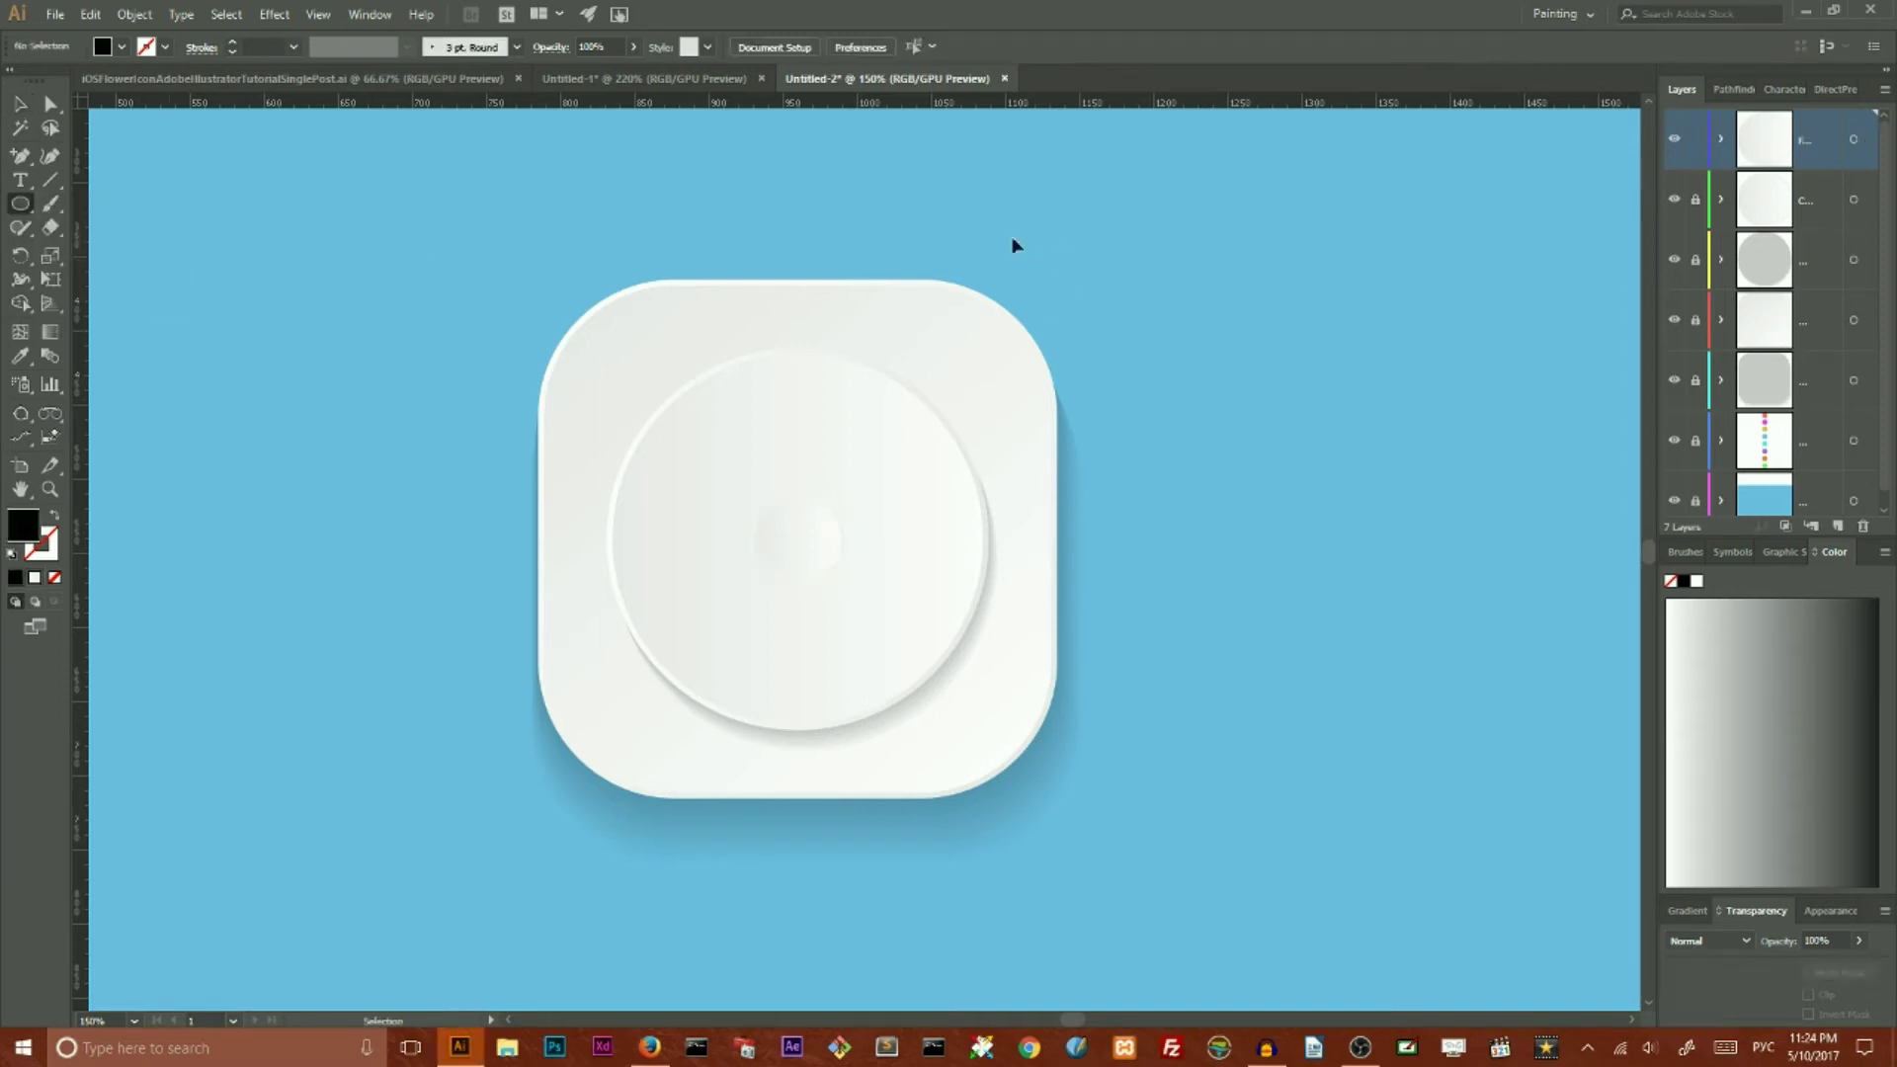
click(798, 210)
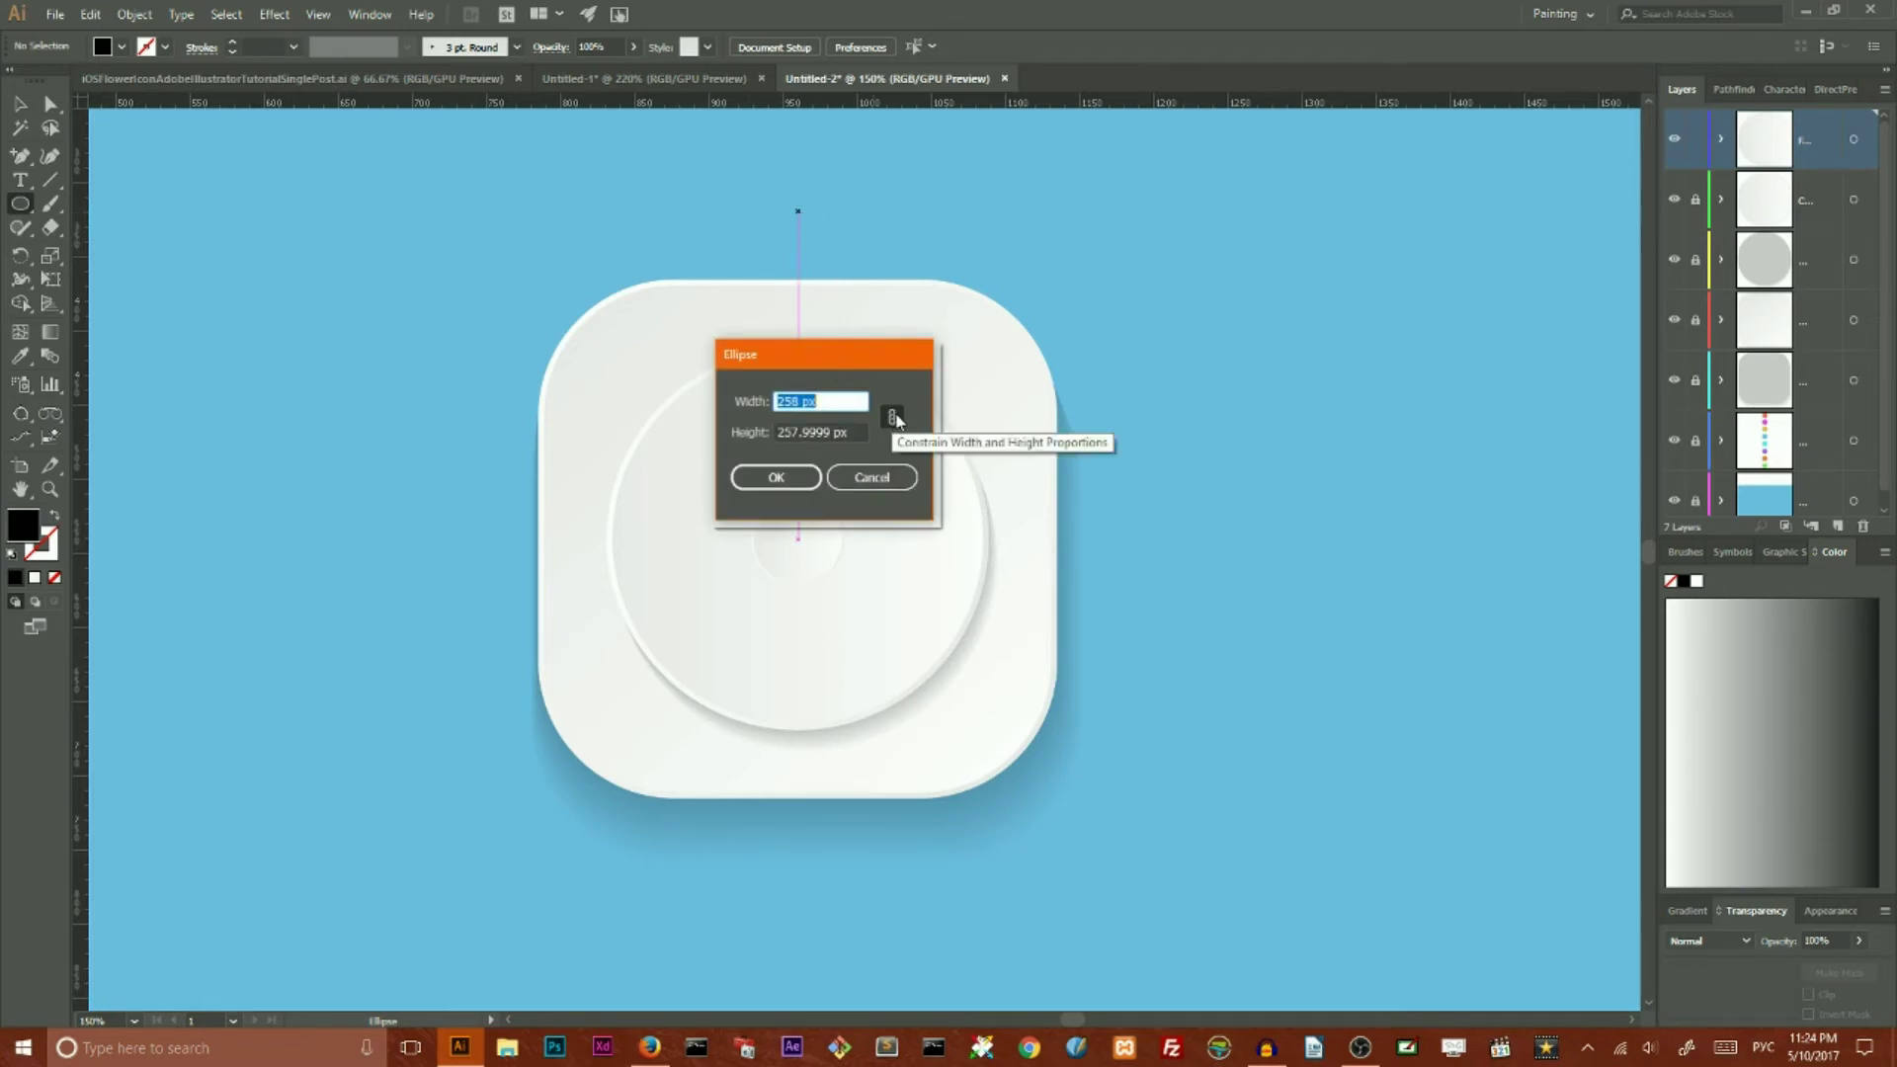
double_click(796, 402)
key(BackSpace)
text(62)
click(766, 482)
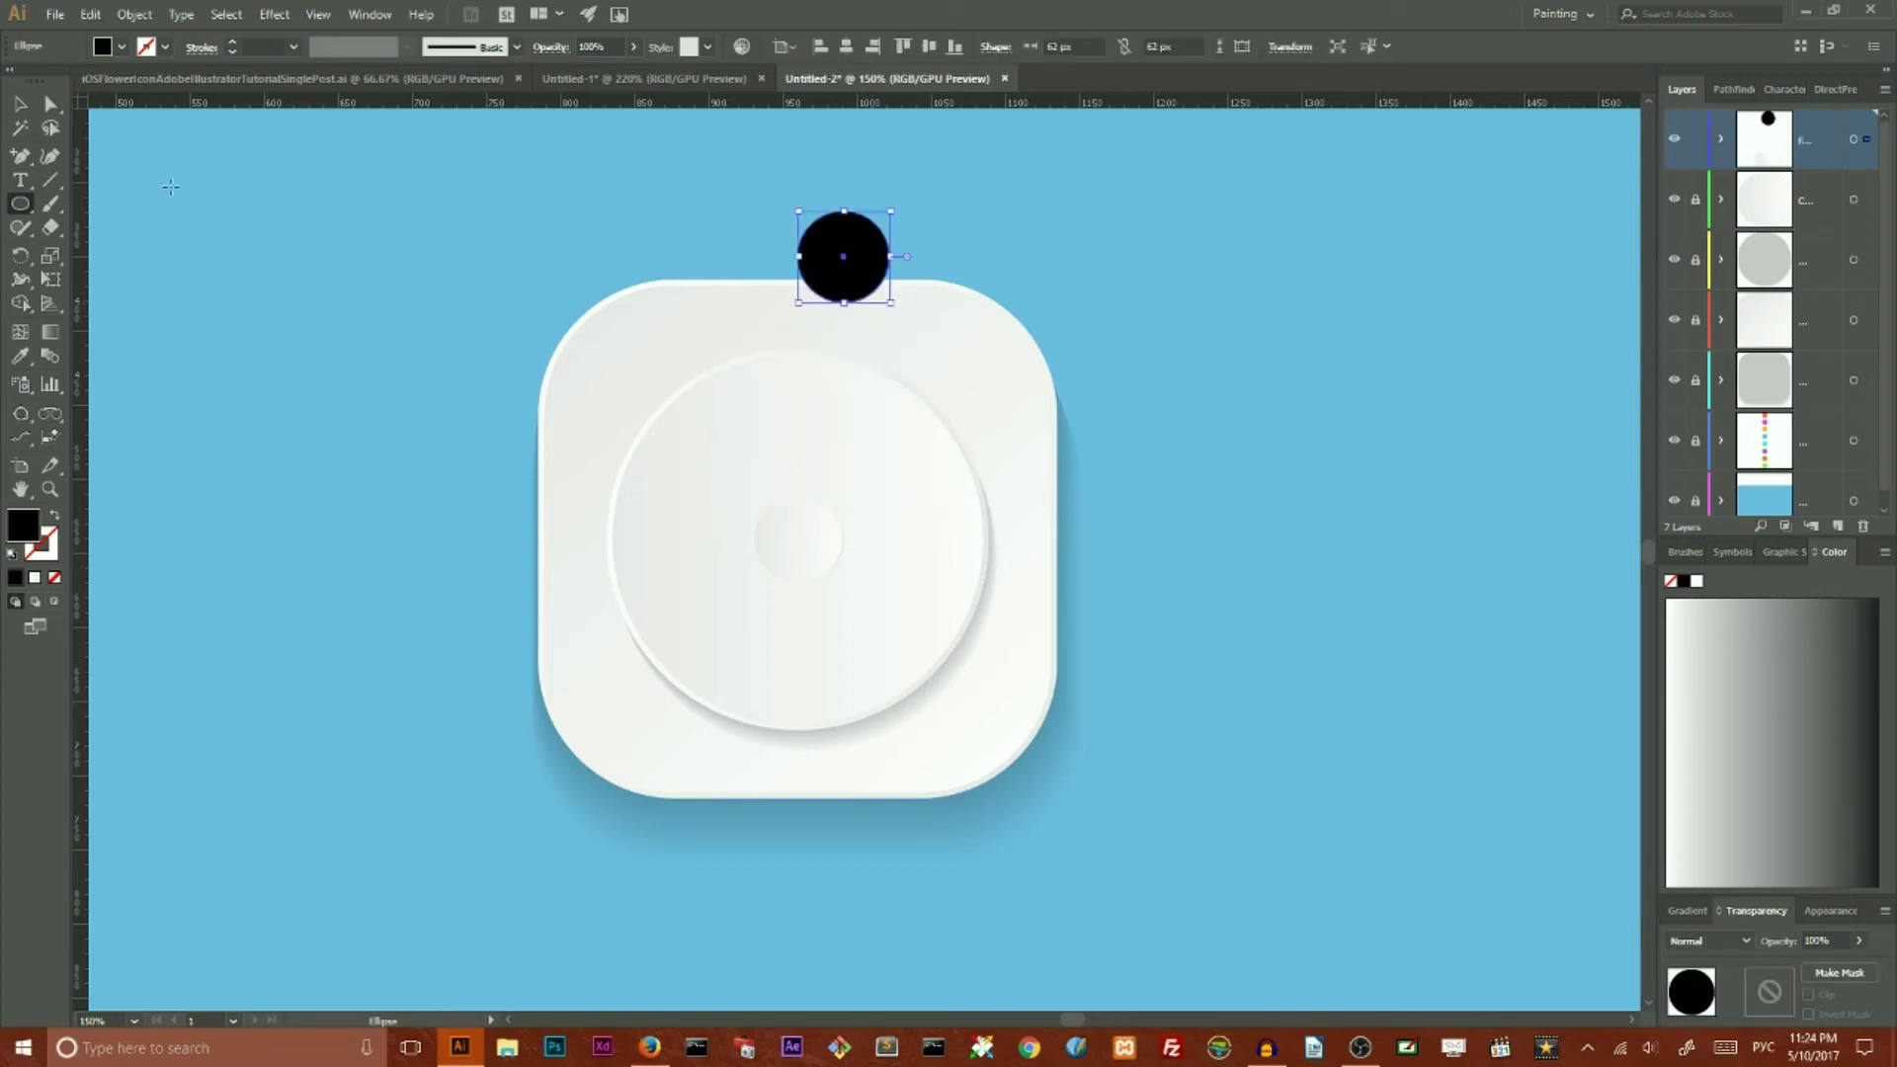
Step: Move the black circle up and left so it sits just above the rounded square, near its vertical centre line
click(20, 103)
drag(865, 239, 810, 204)
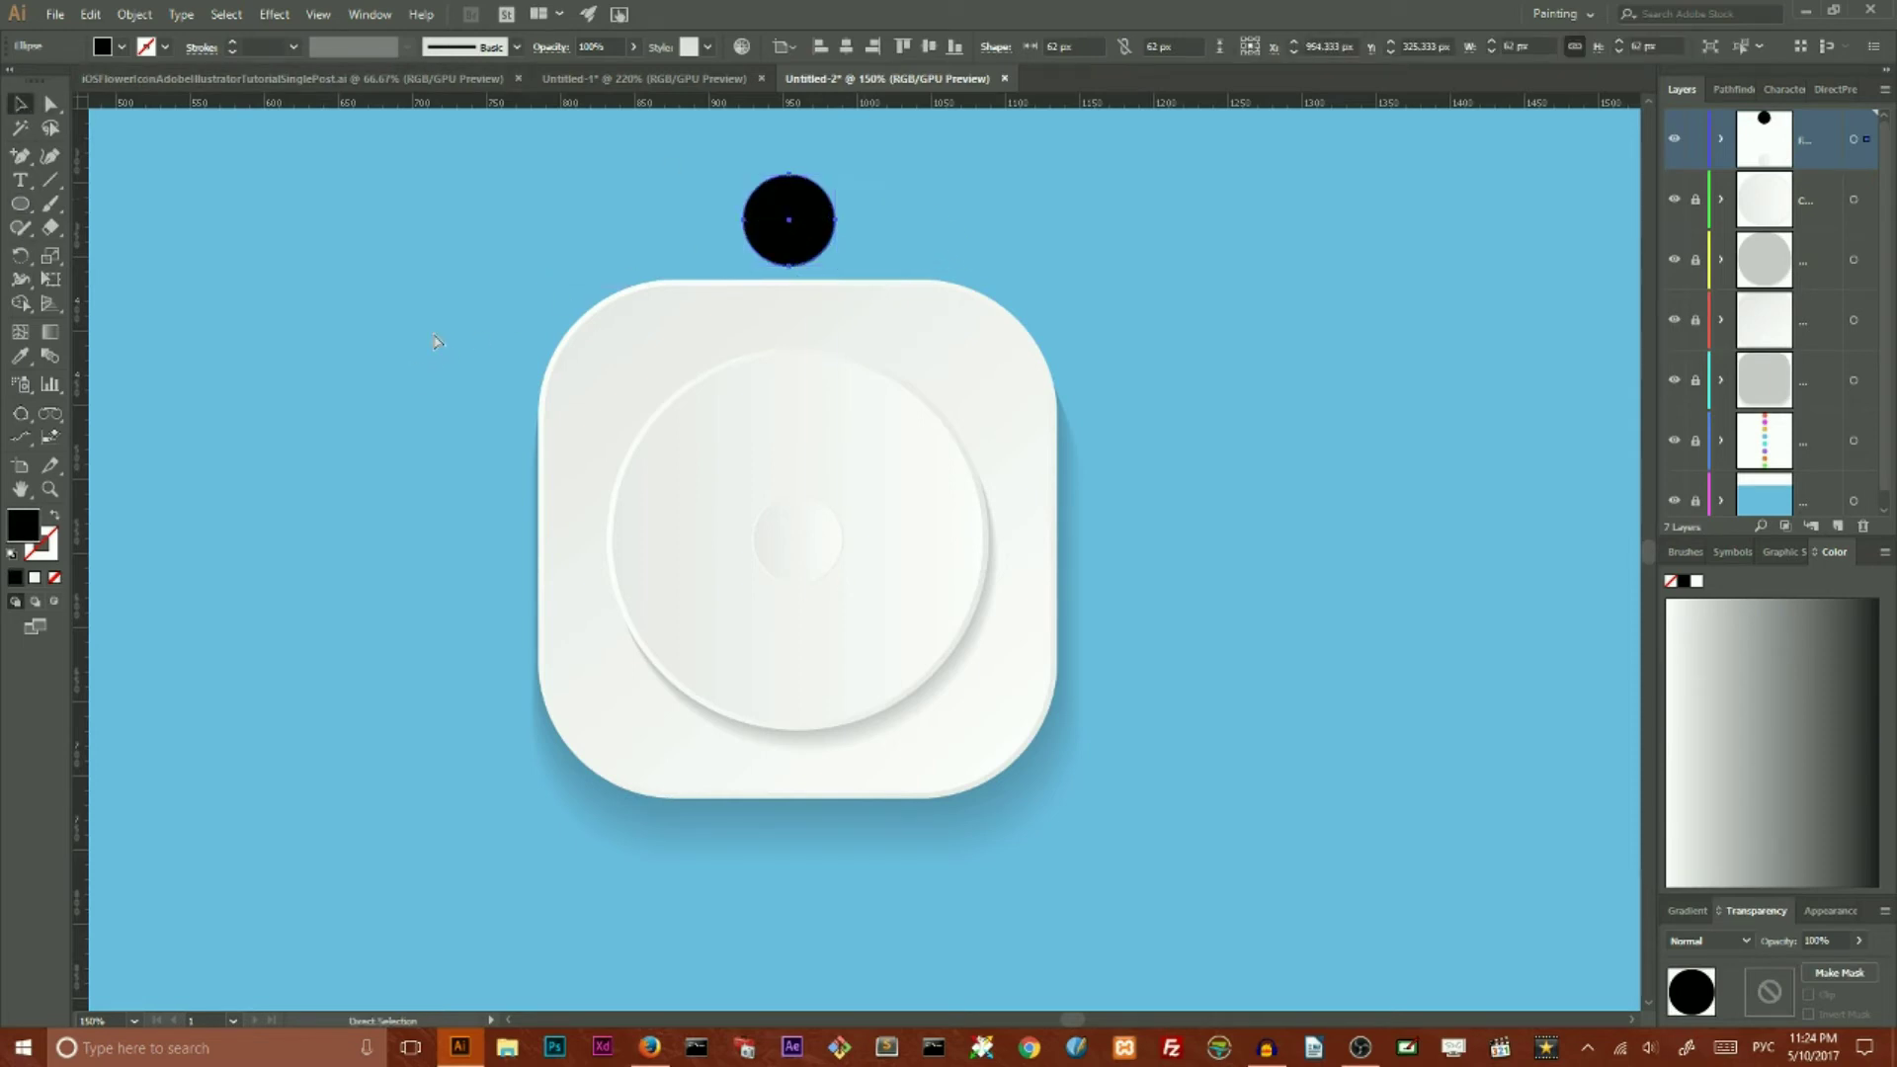
key(ctrl+1)
key(ctrl+minus)
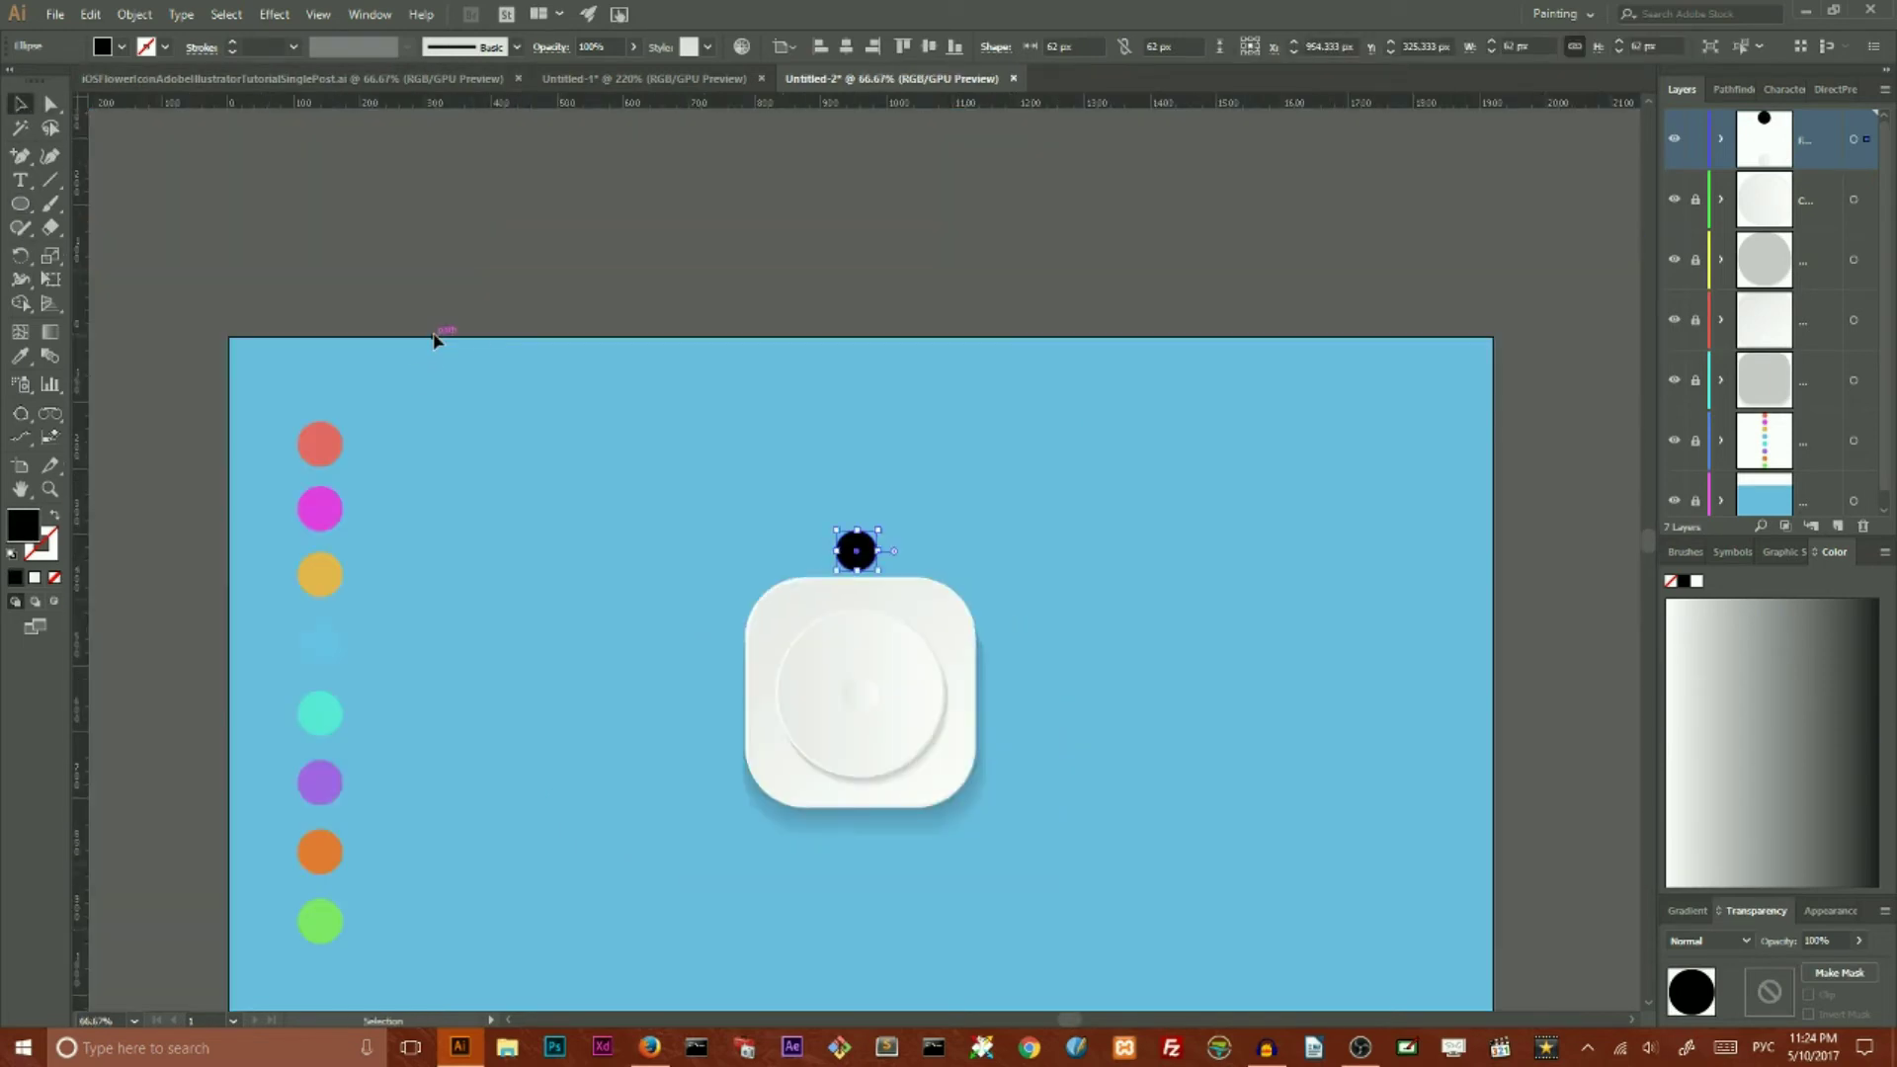
Step: Fill the small black circle with the palette's red, sampled with the Eyedropper, and confirm it as e96b68
click(23, 356)
click(331, 431)
key(v)
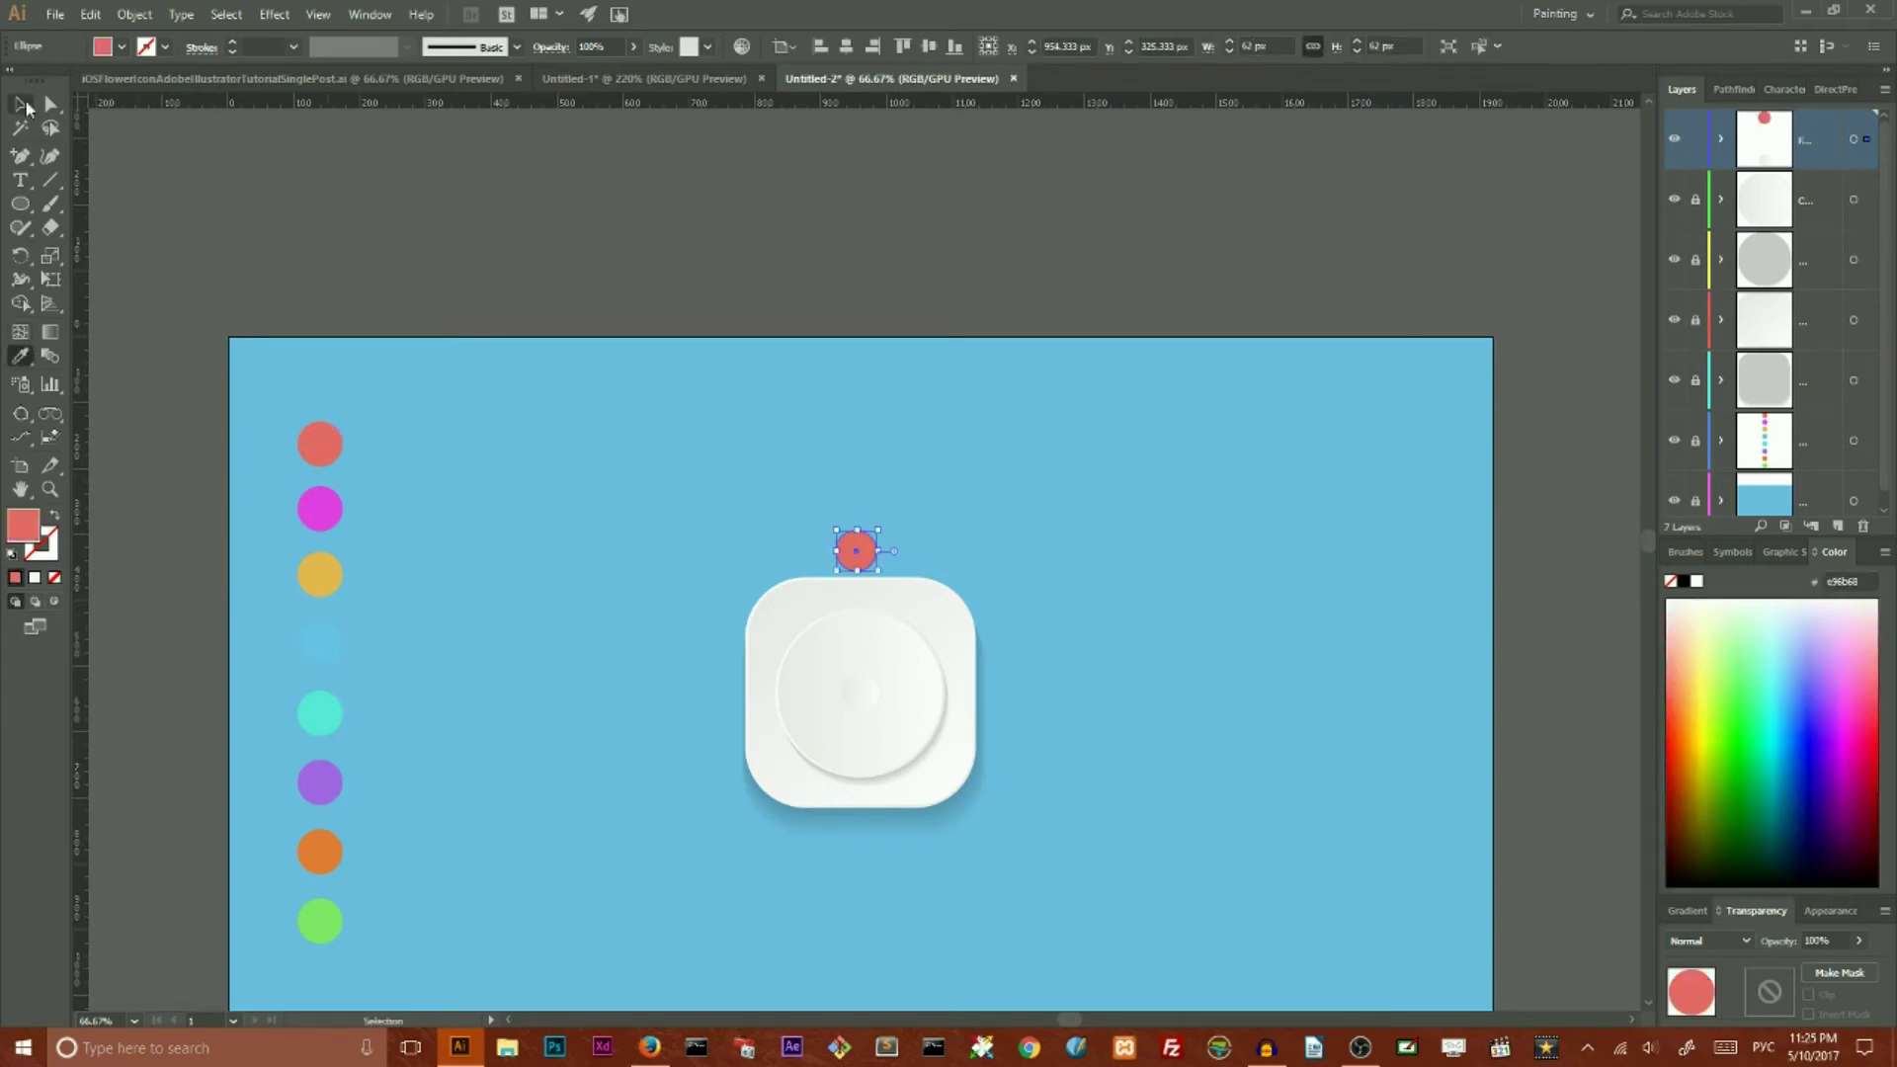
double_click(23, 526)
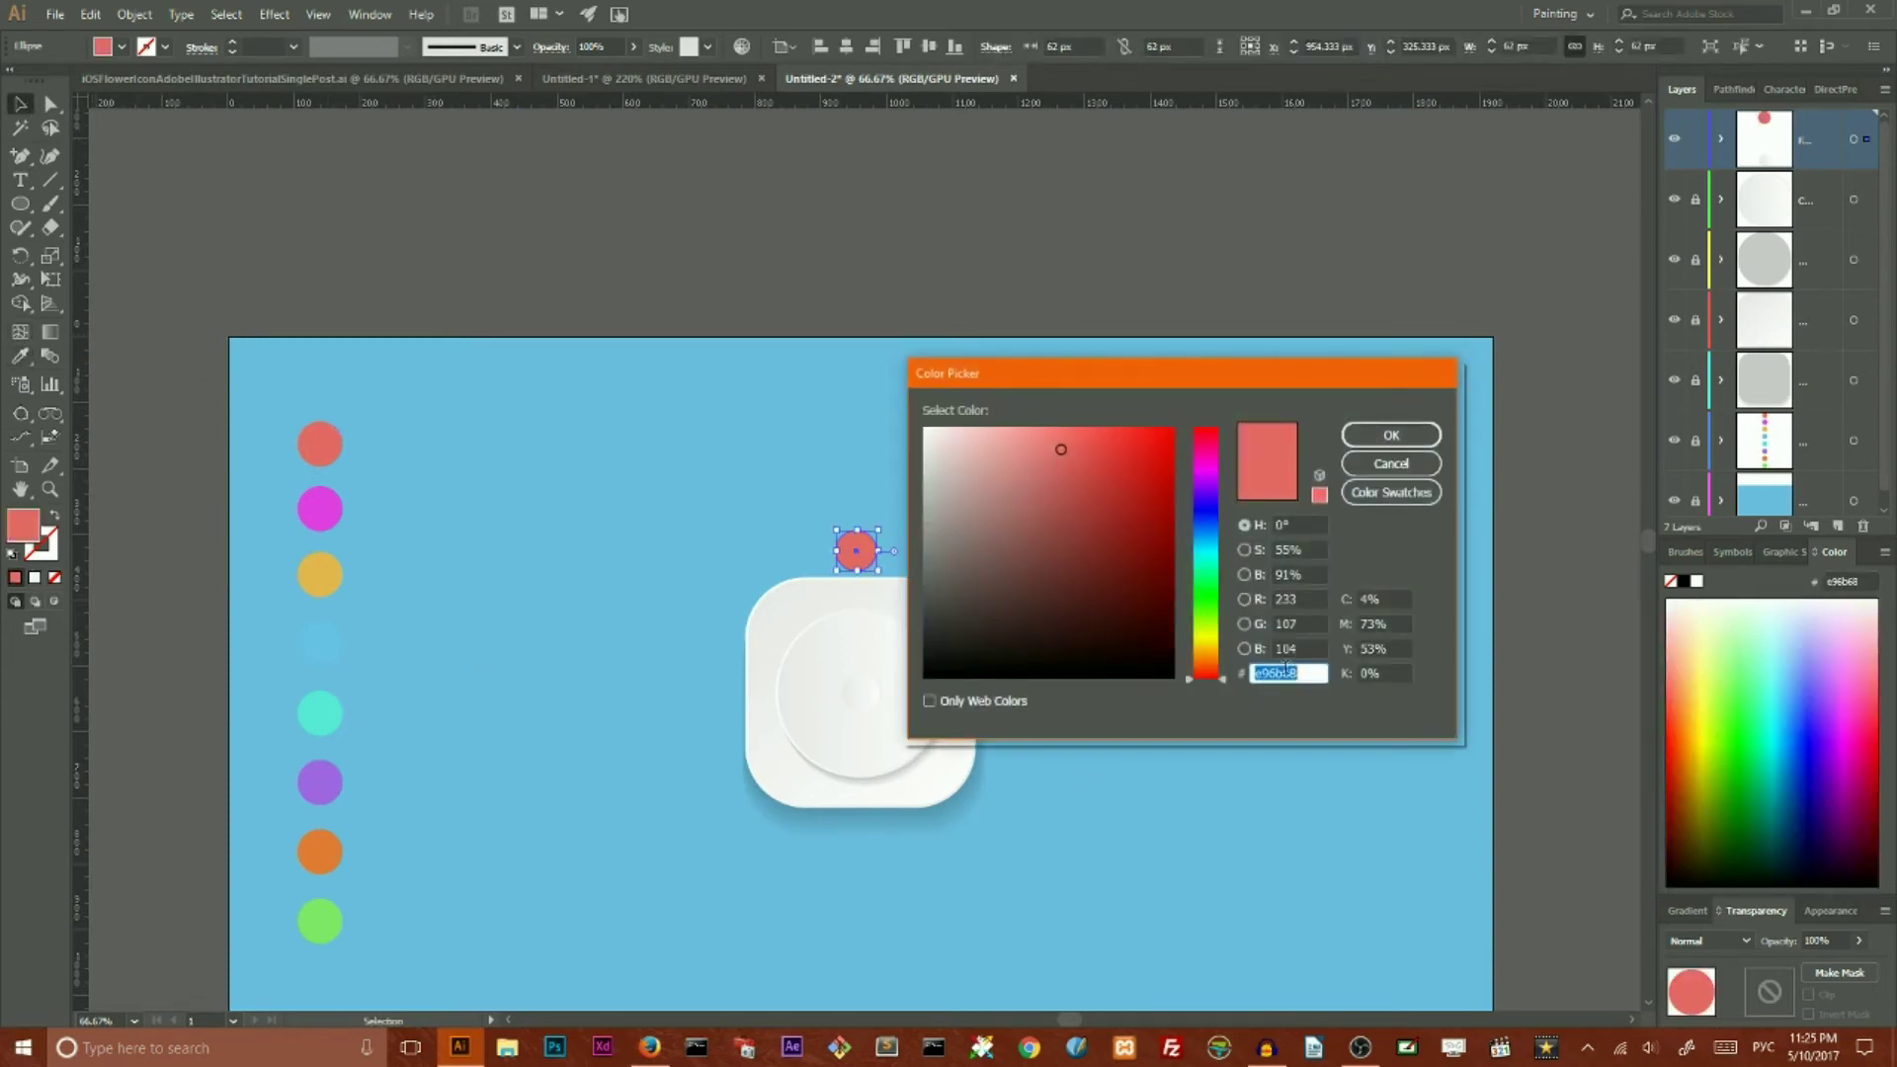
click(1308, 672)
click(1401, 436)
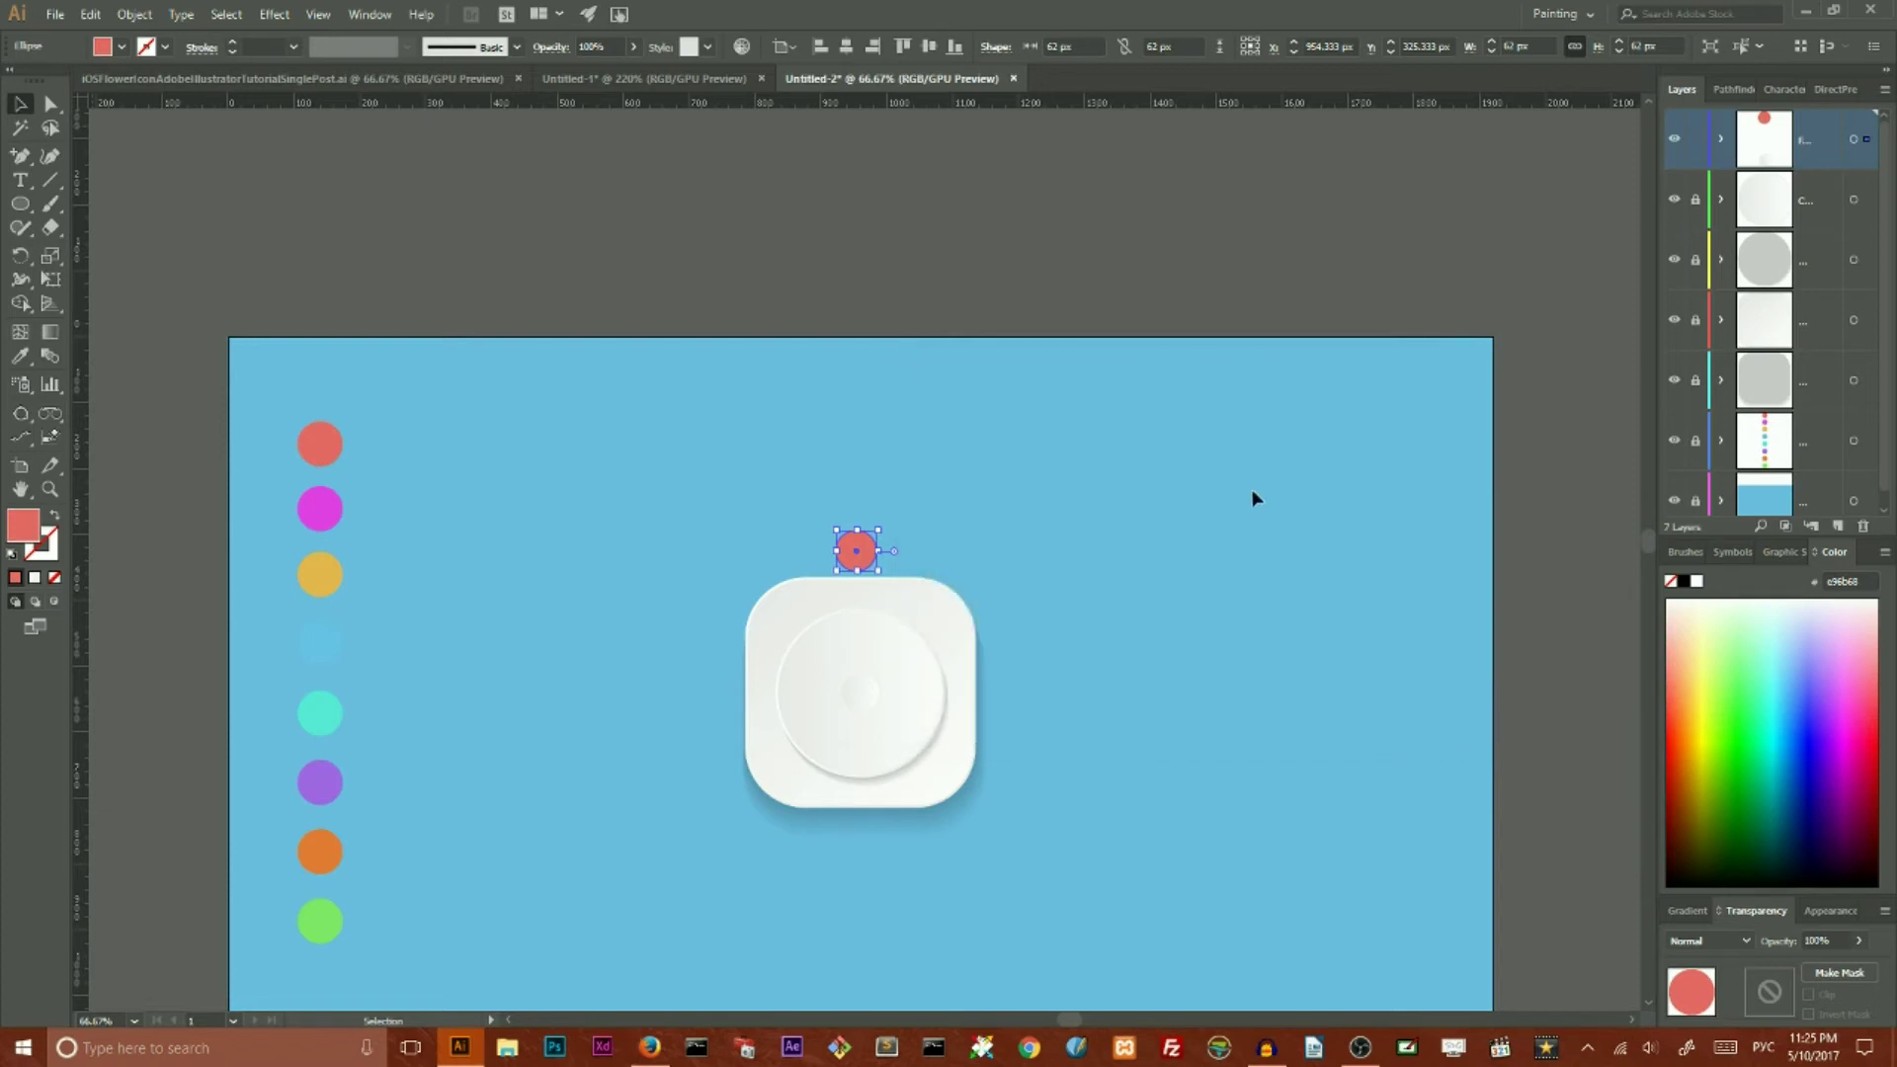
Step: Move the red circle straight up to about Y 223 px, clear of the rounded square
key(a)
key(ctrl+plus)
key(ctrl+plus)
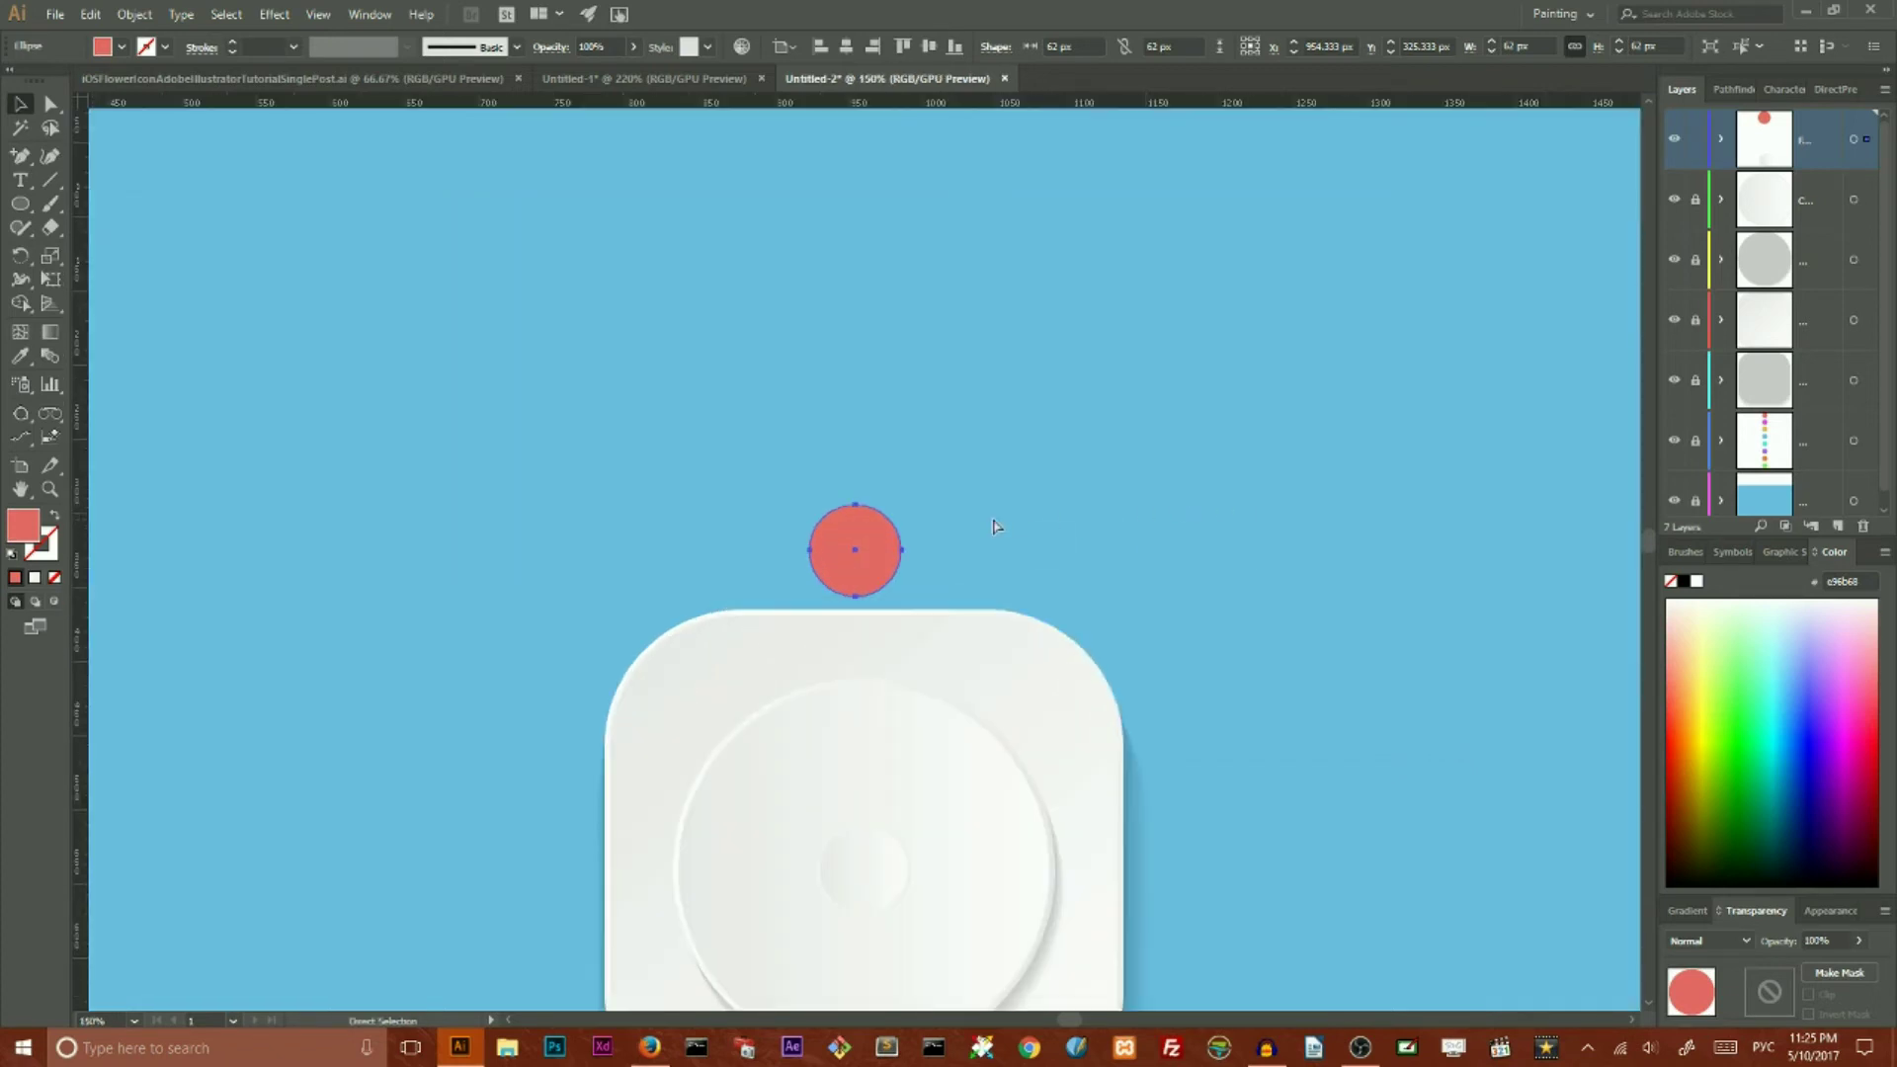
key(ctrl+plus)
key(v)
drag(876, 526, 877, 330)
Step: Pull the red circle's bottom anchor point straight down about 40 px to form a teardrop petal
click(51, 107)
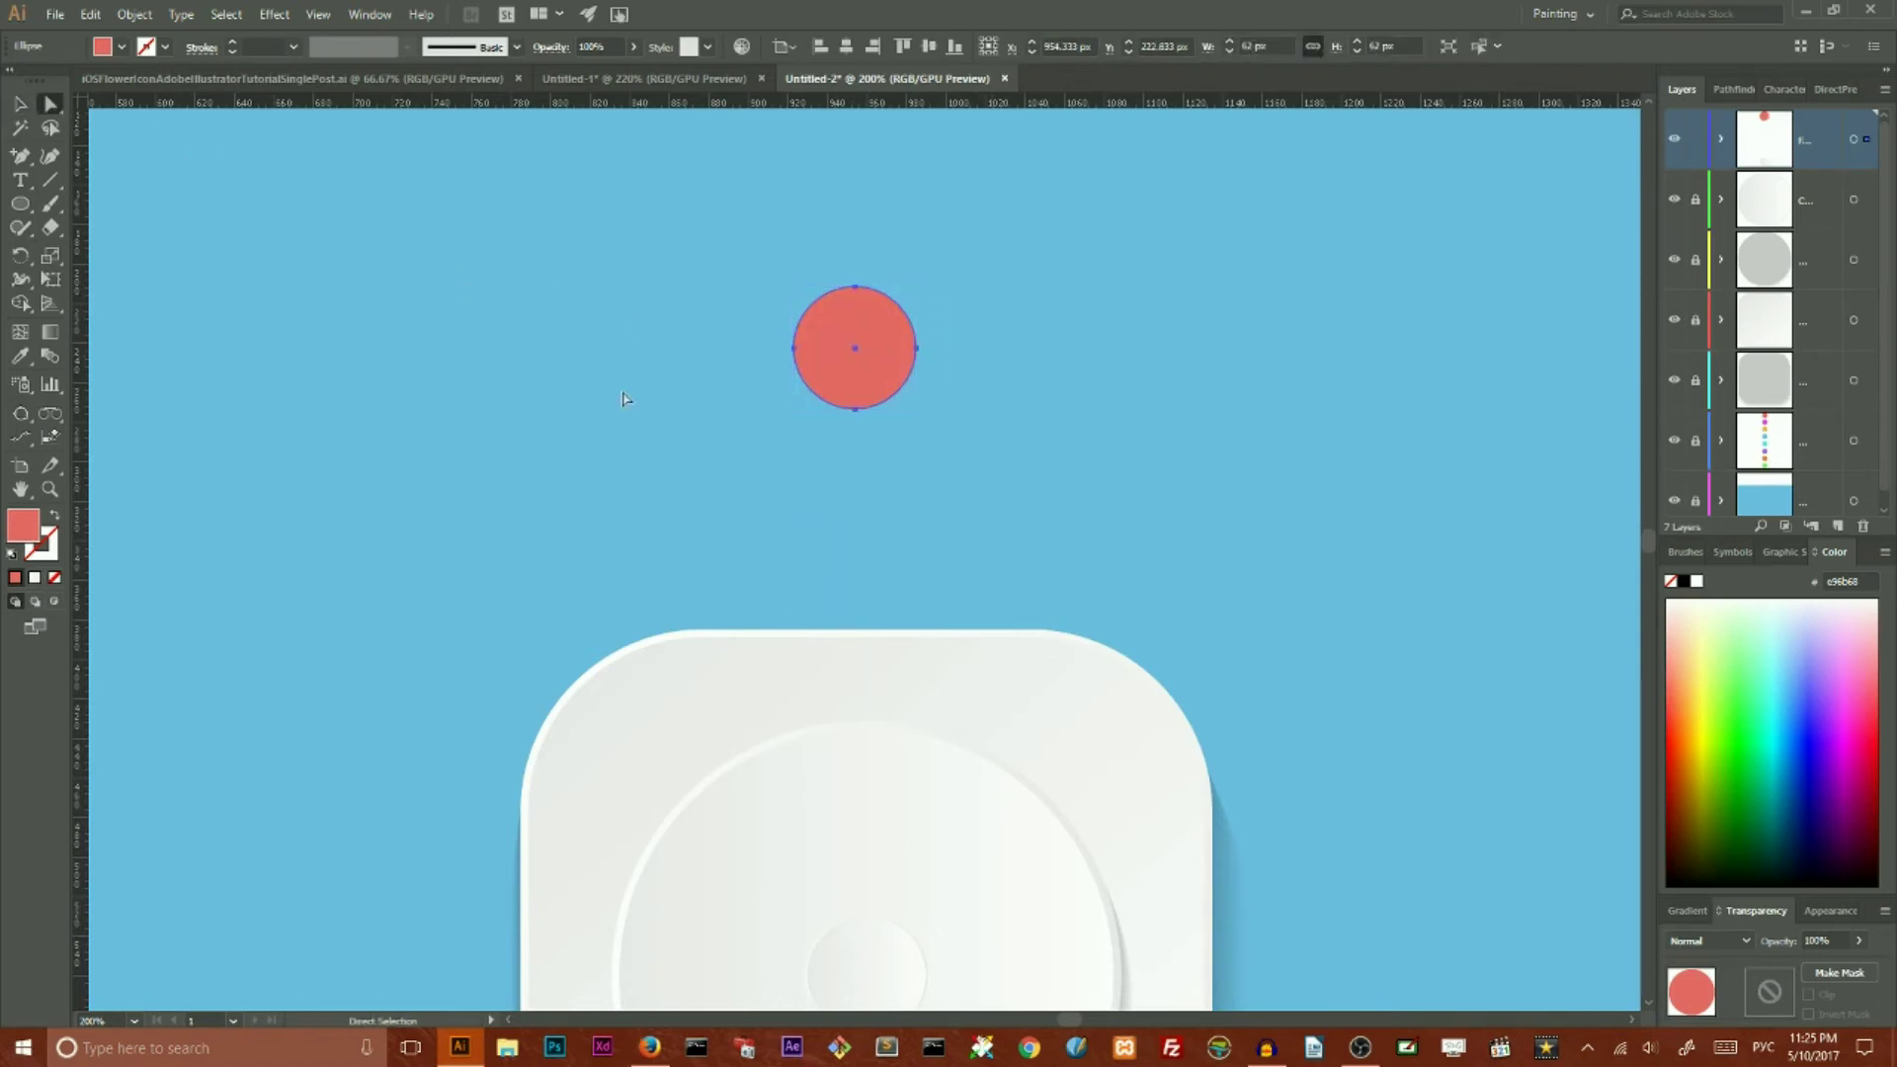
click(856, 410)
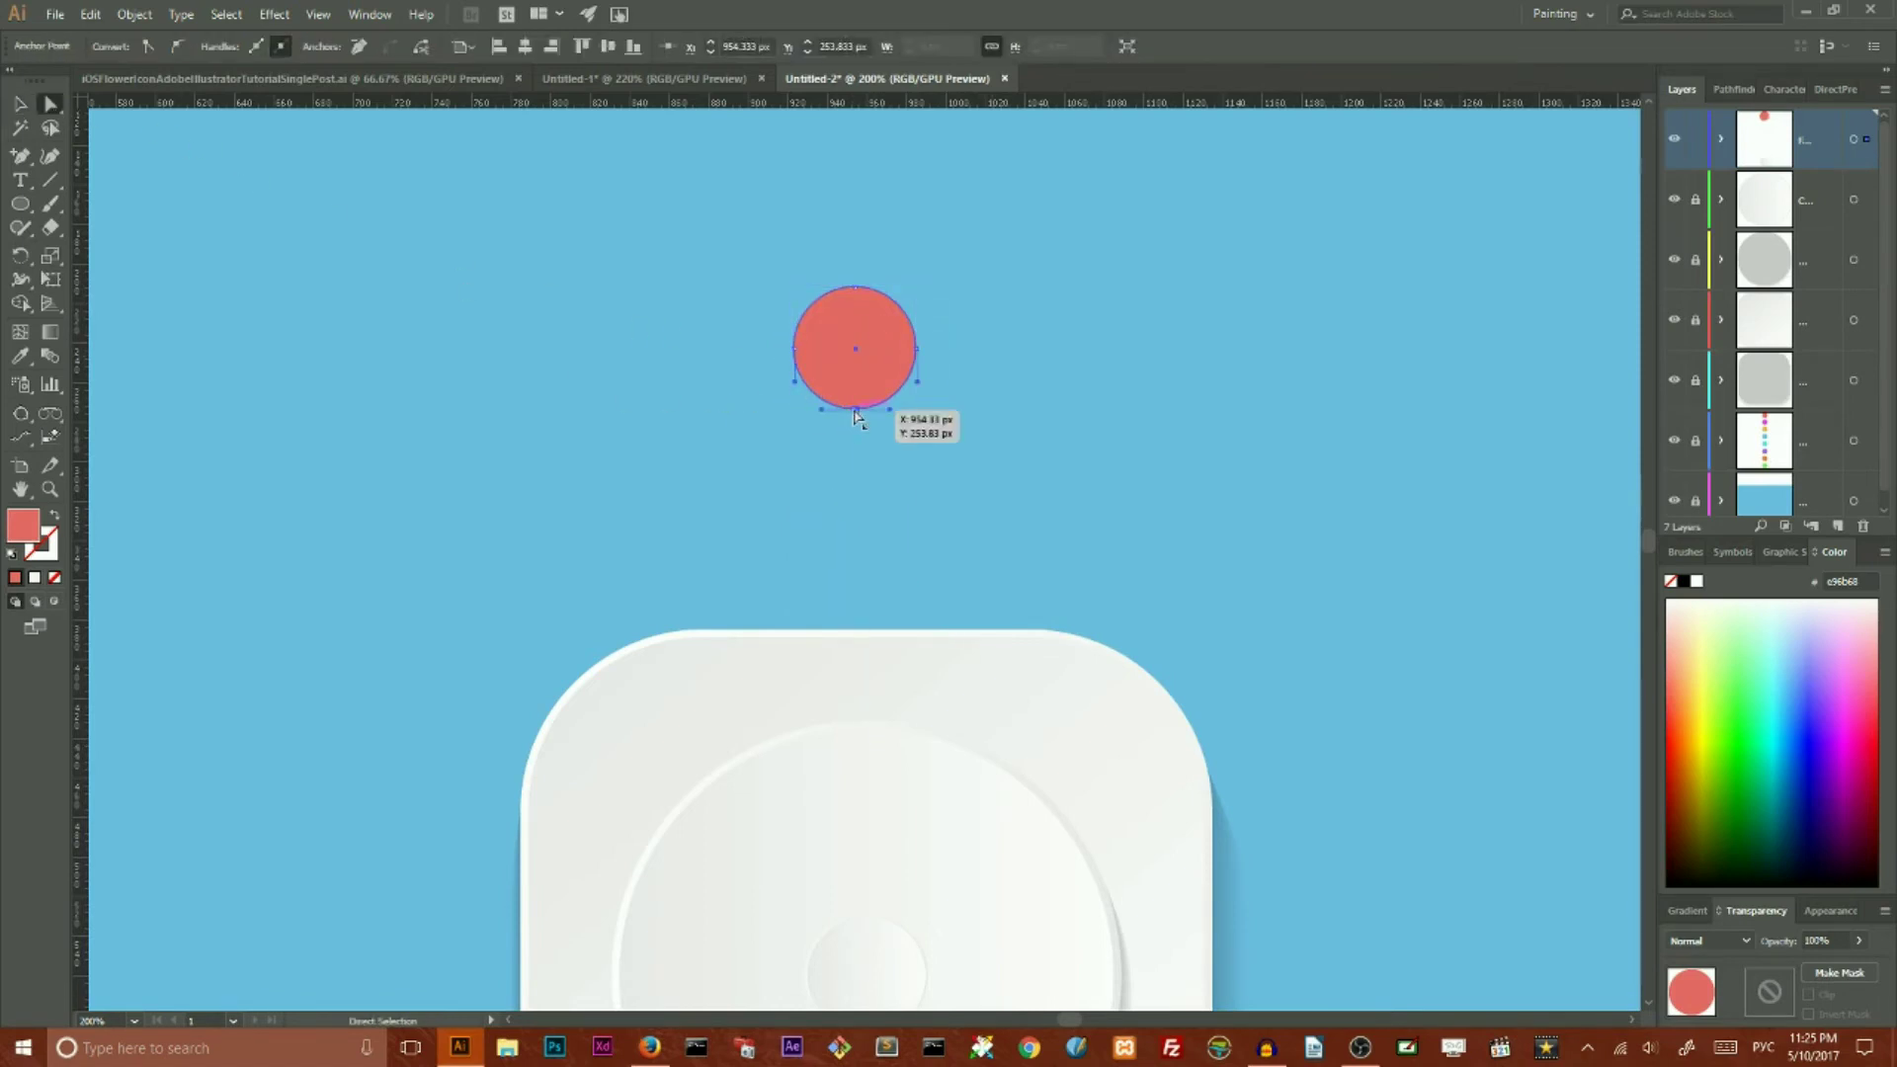
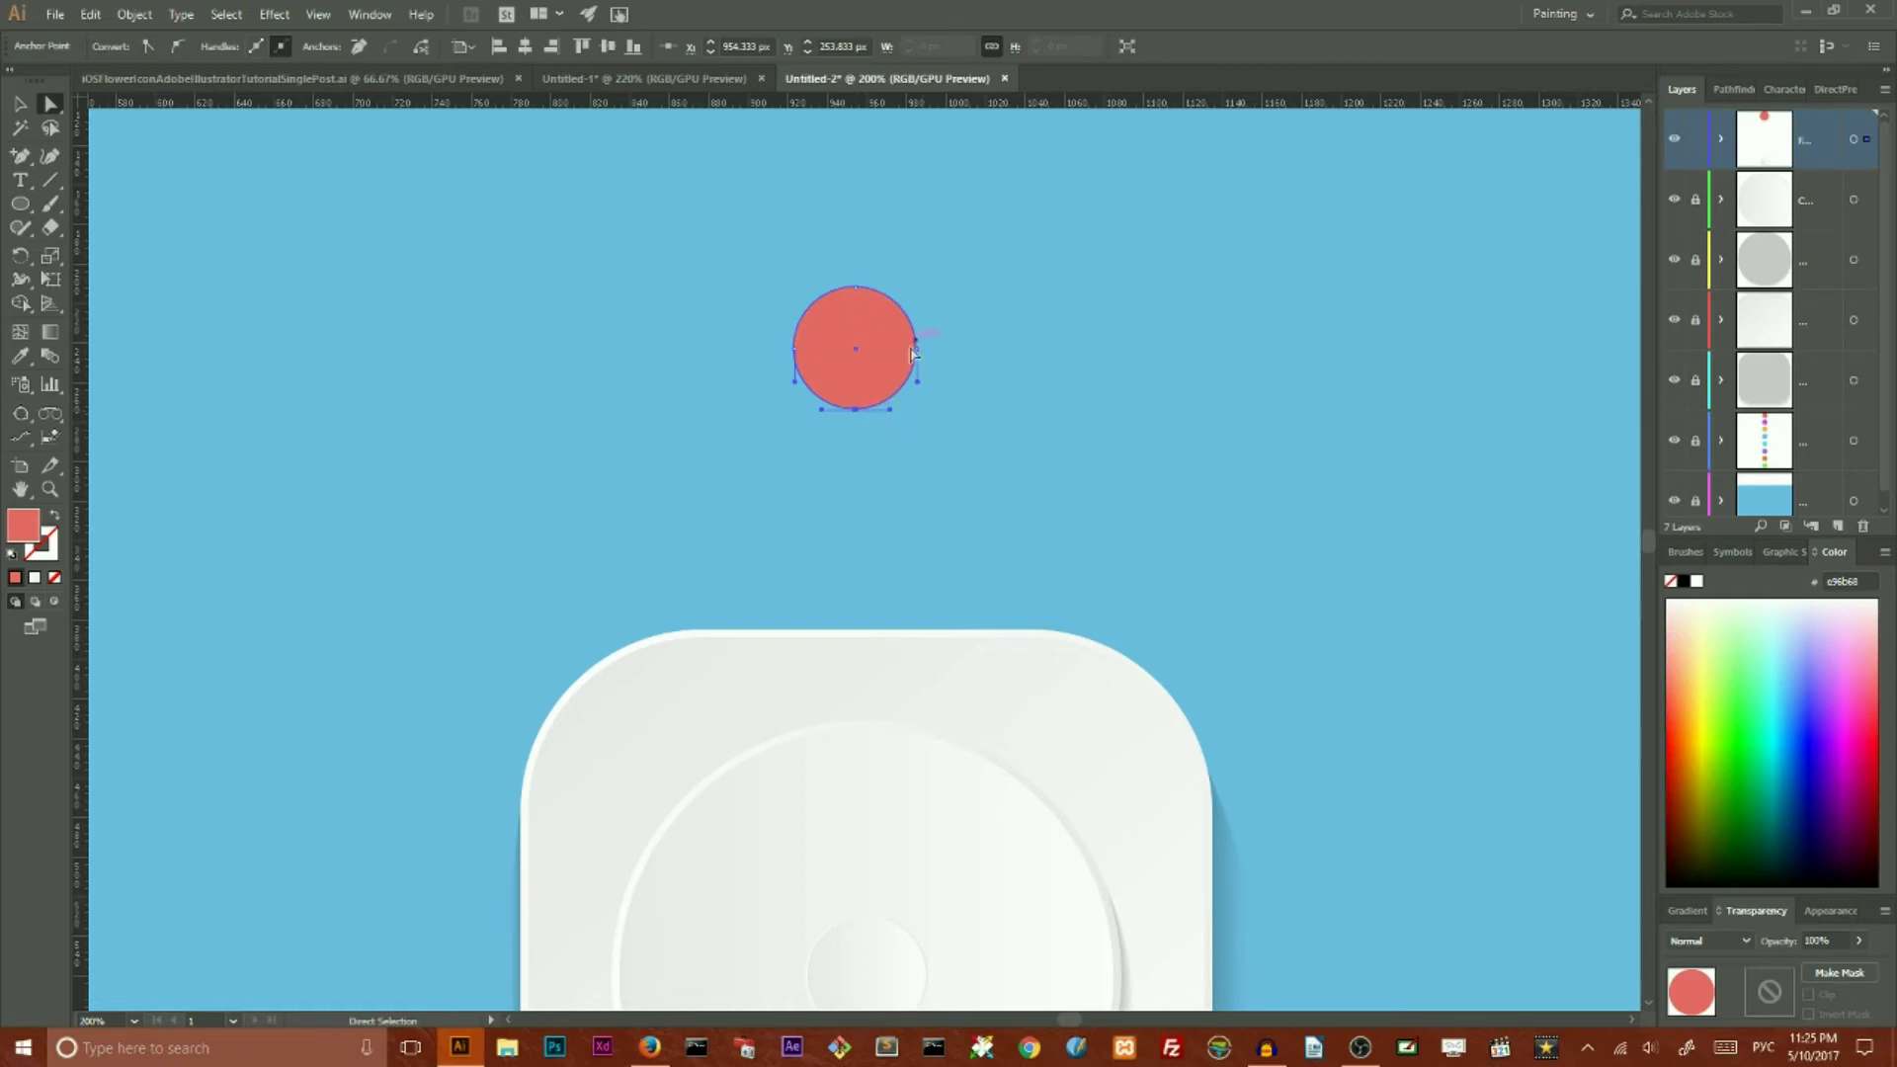
shift+click(857, 412)
click(856, 412)
drag(856, 412, 856, 488)
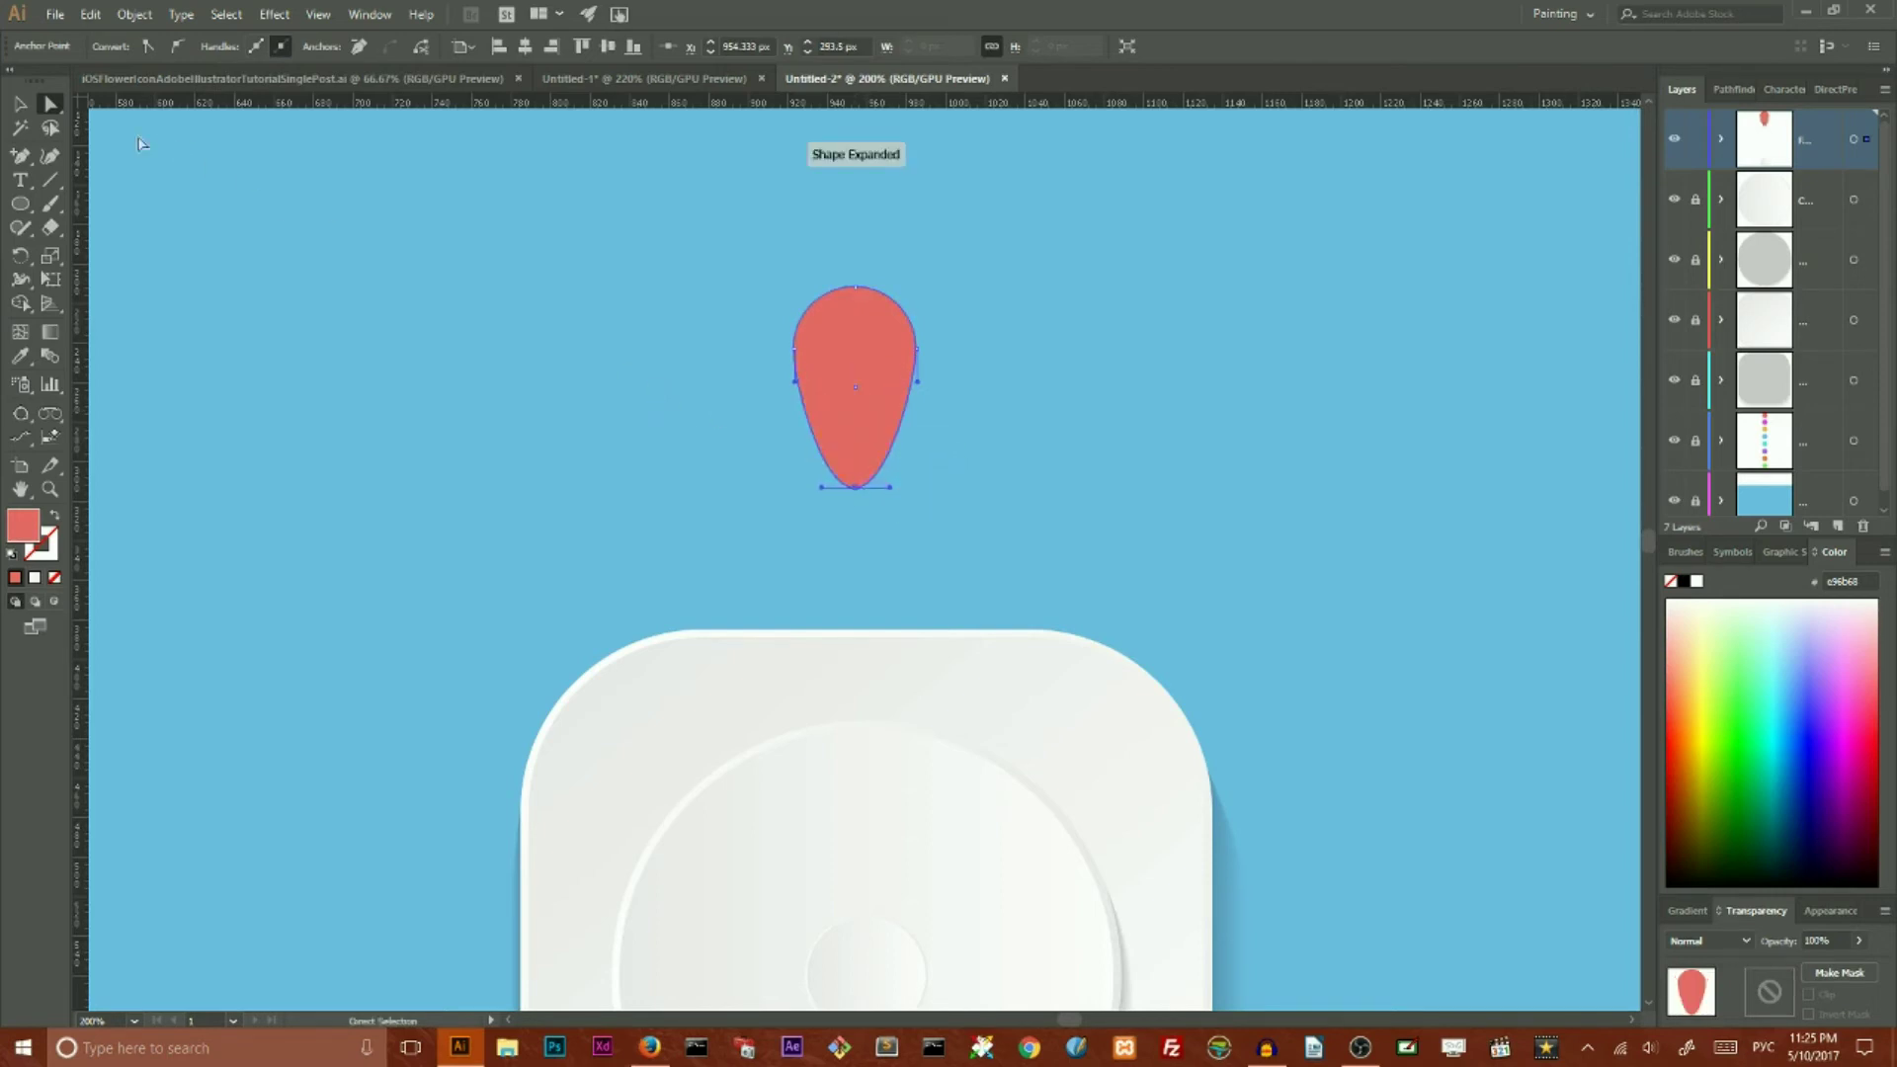
click(19, 103)
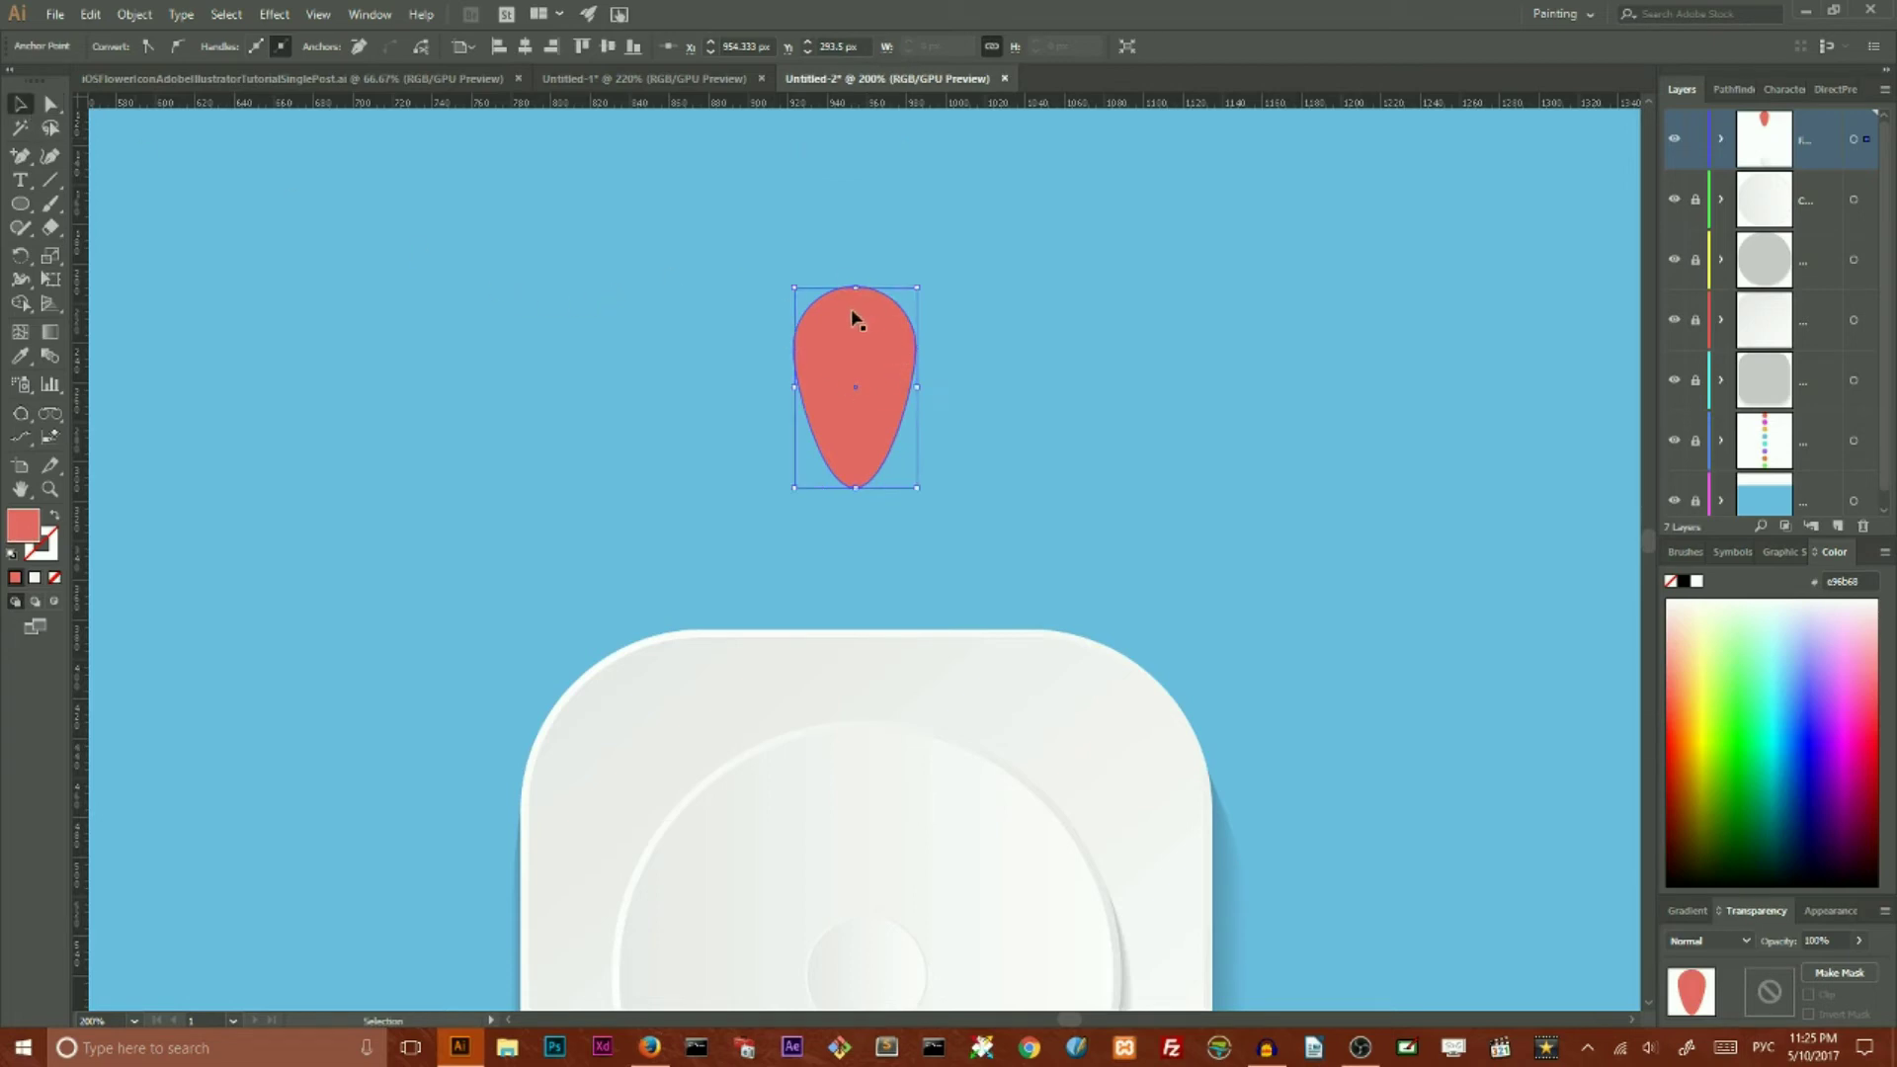
Step: Move the red petal straight down about 13 px, closer to the rounded square
click(968, 257)
scroll(935, 395, down, 2)
drag(889, 259, 889, 285)
scroll(998, 321, up, 2)
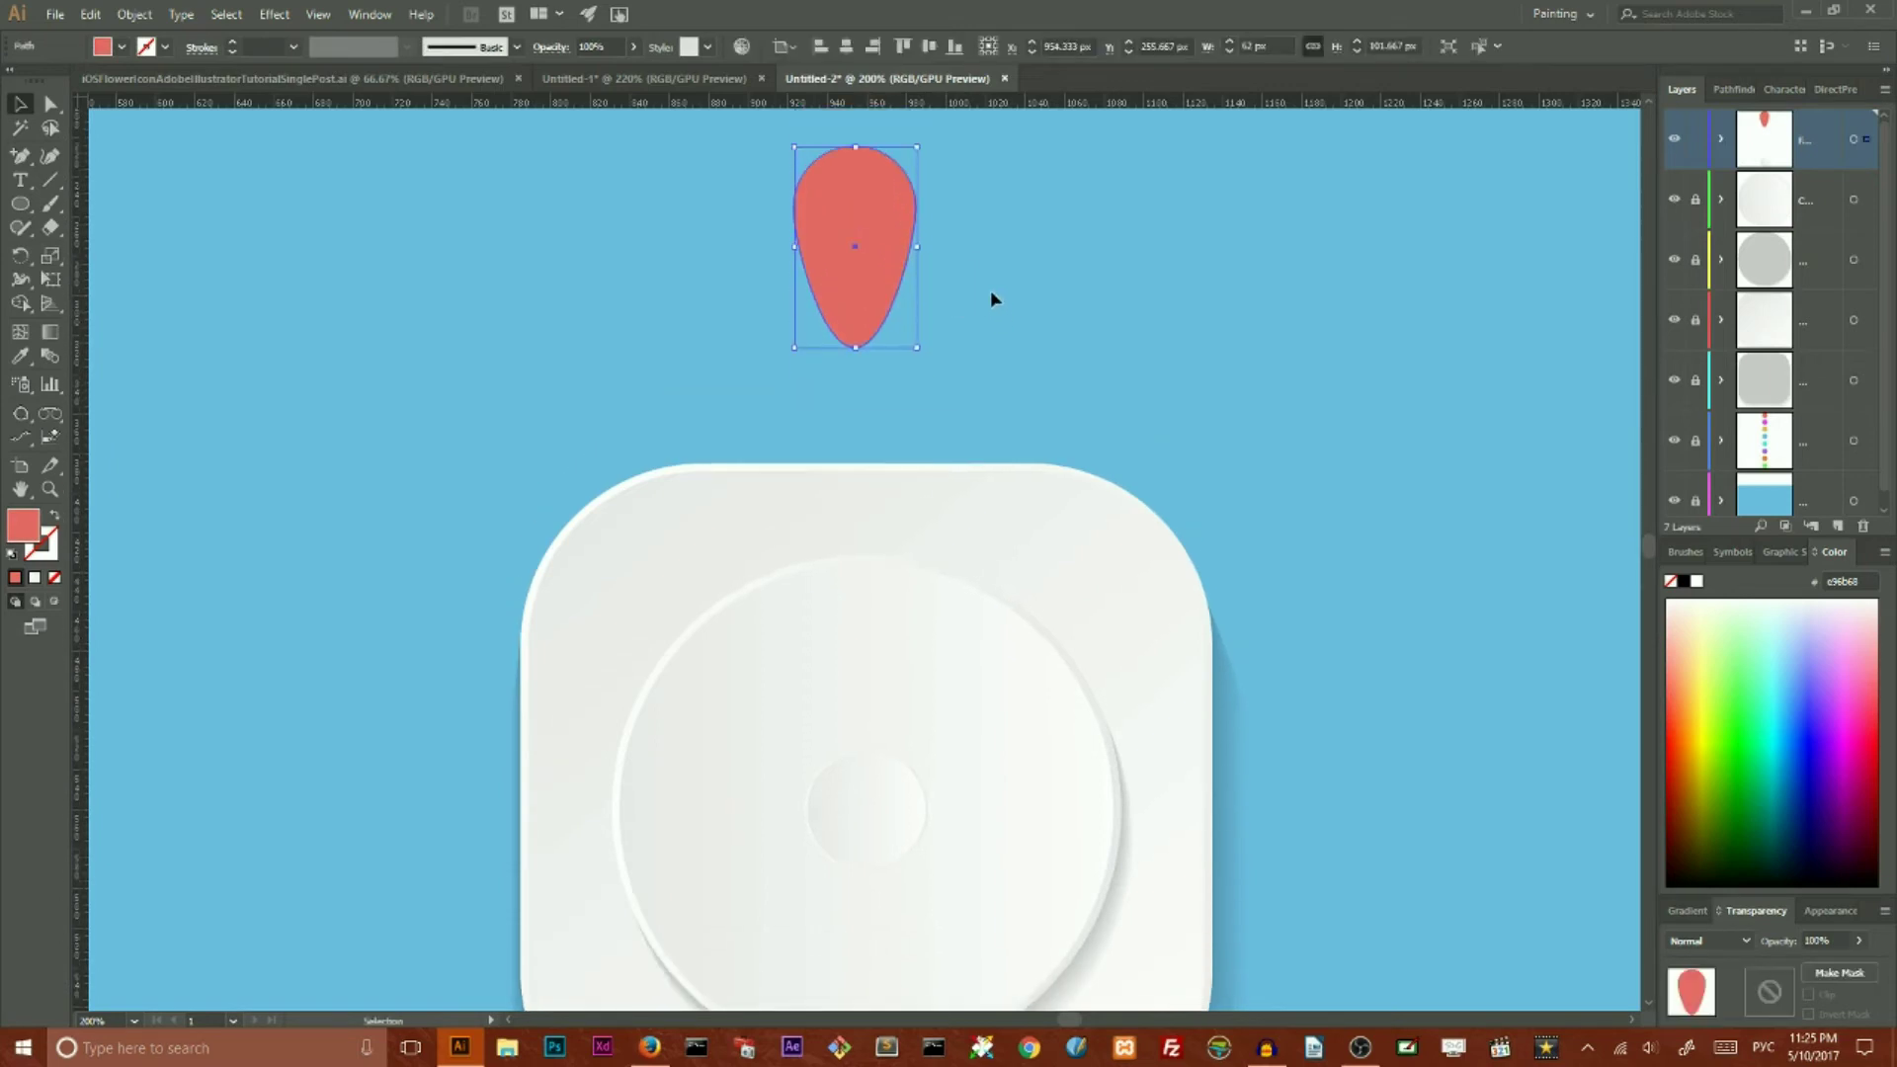
Step: Deselect the petal, add a horizontal guide and align it to the artboard's vertical centre
key(a)
key(v)
key(ctrl)
click(652, 156)
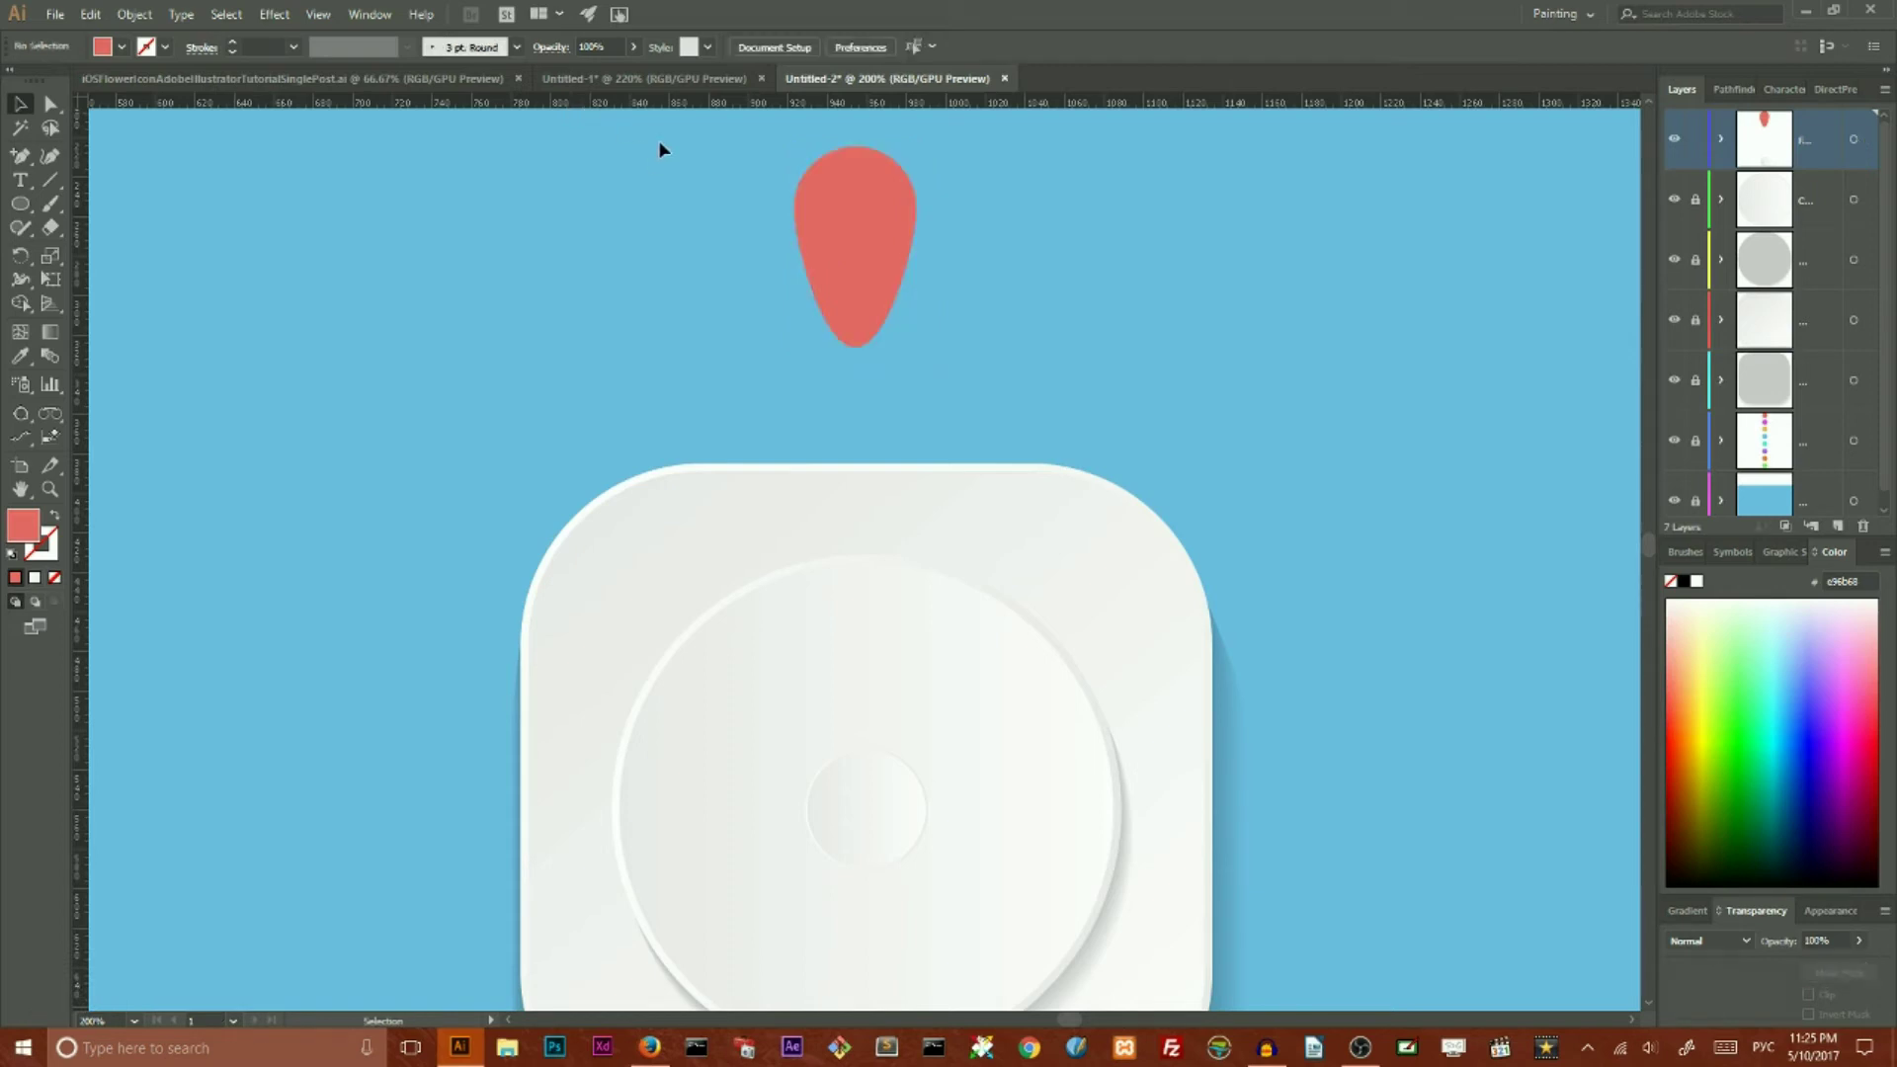
drag(684, 109, 693, 218)
drag(697, 371, 696, 370)
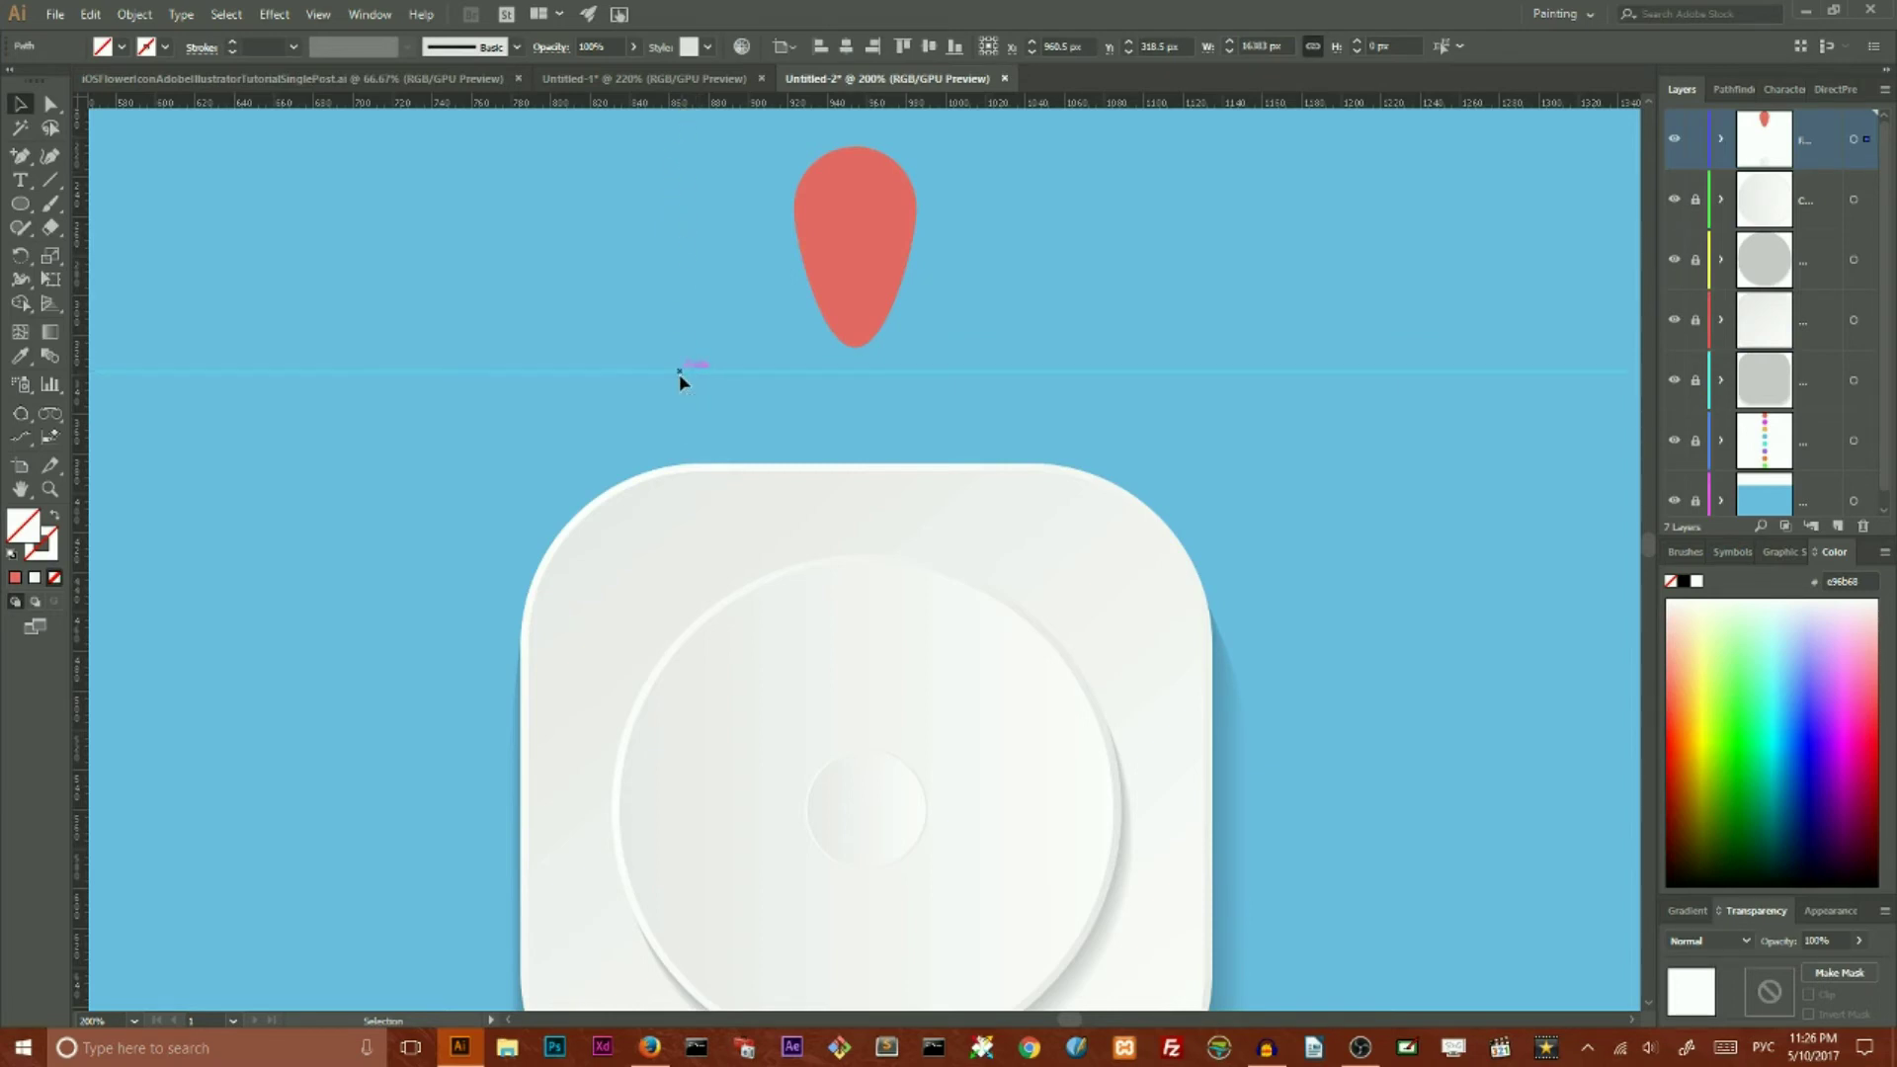
click(928, 49)
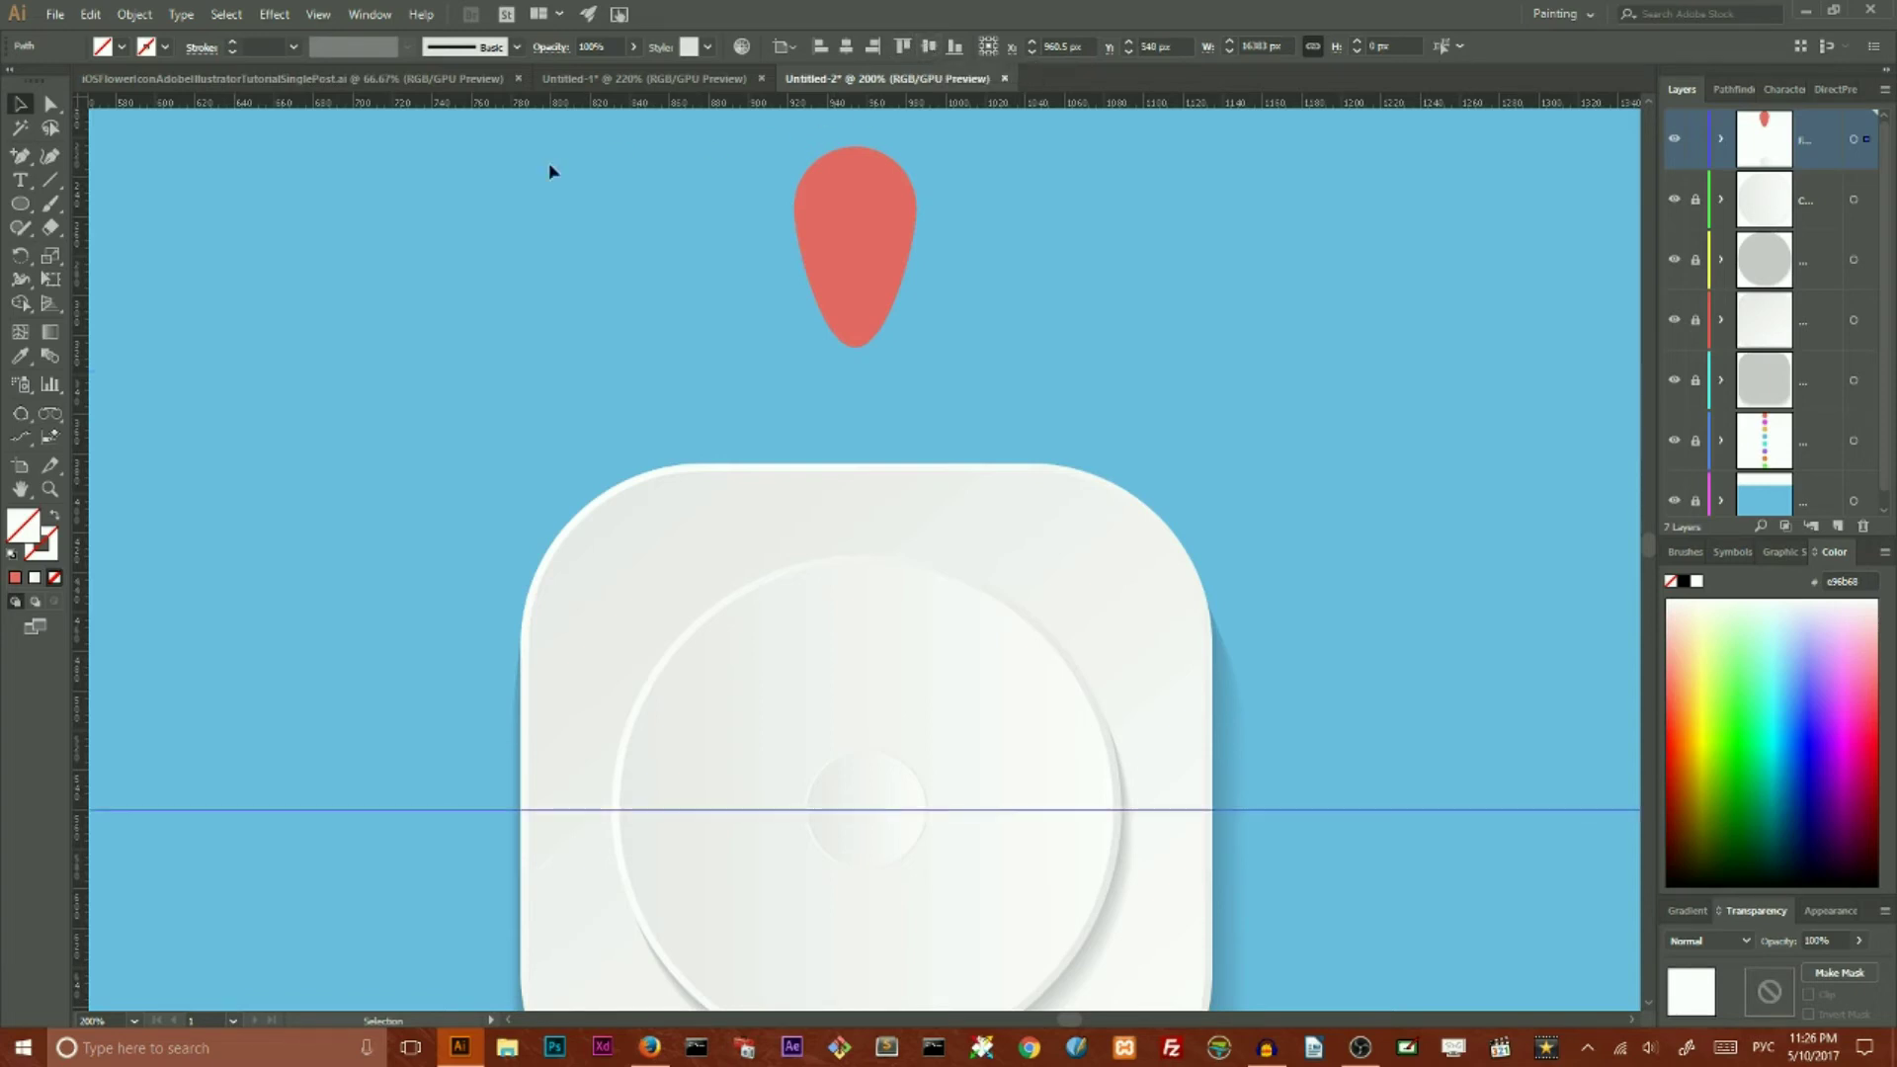
Step: Add a vertical guide and align it to the artboard's horizontal centre
drag(82, 346, 127, 351)
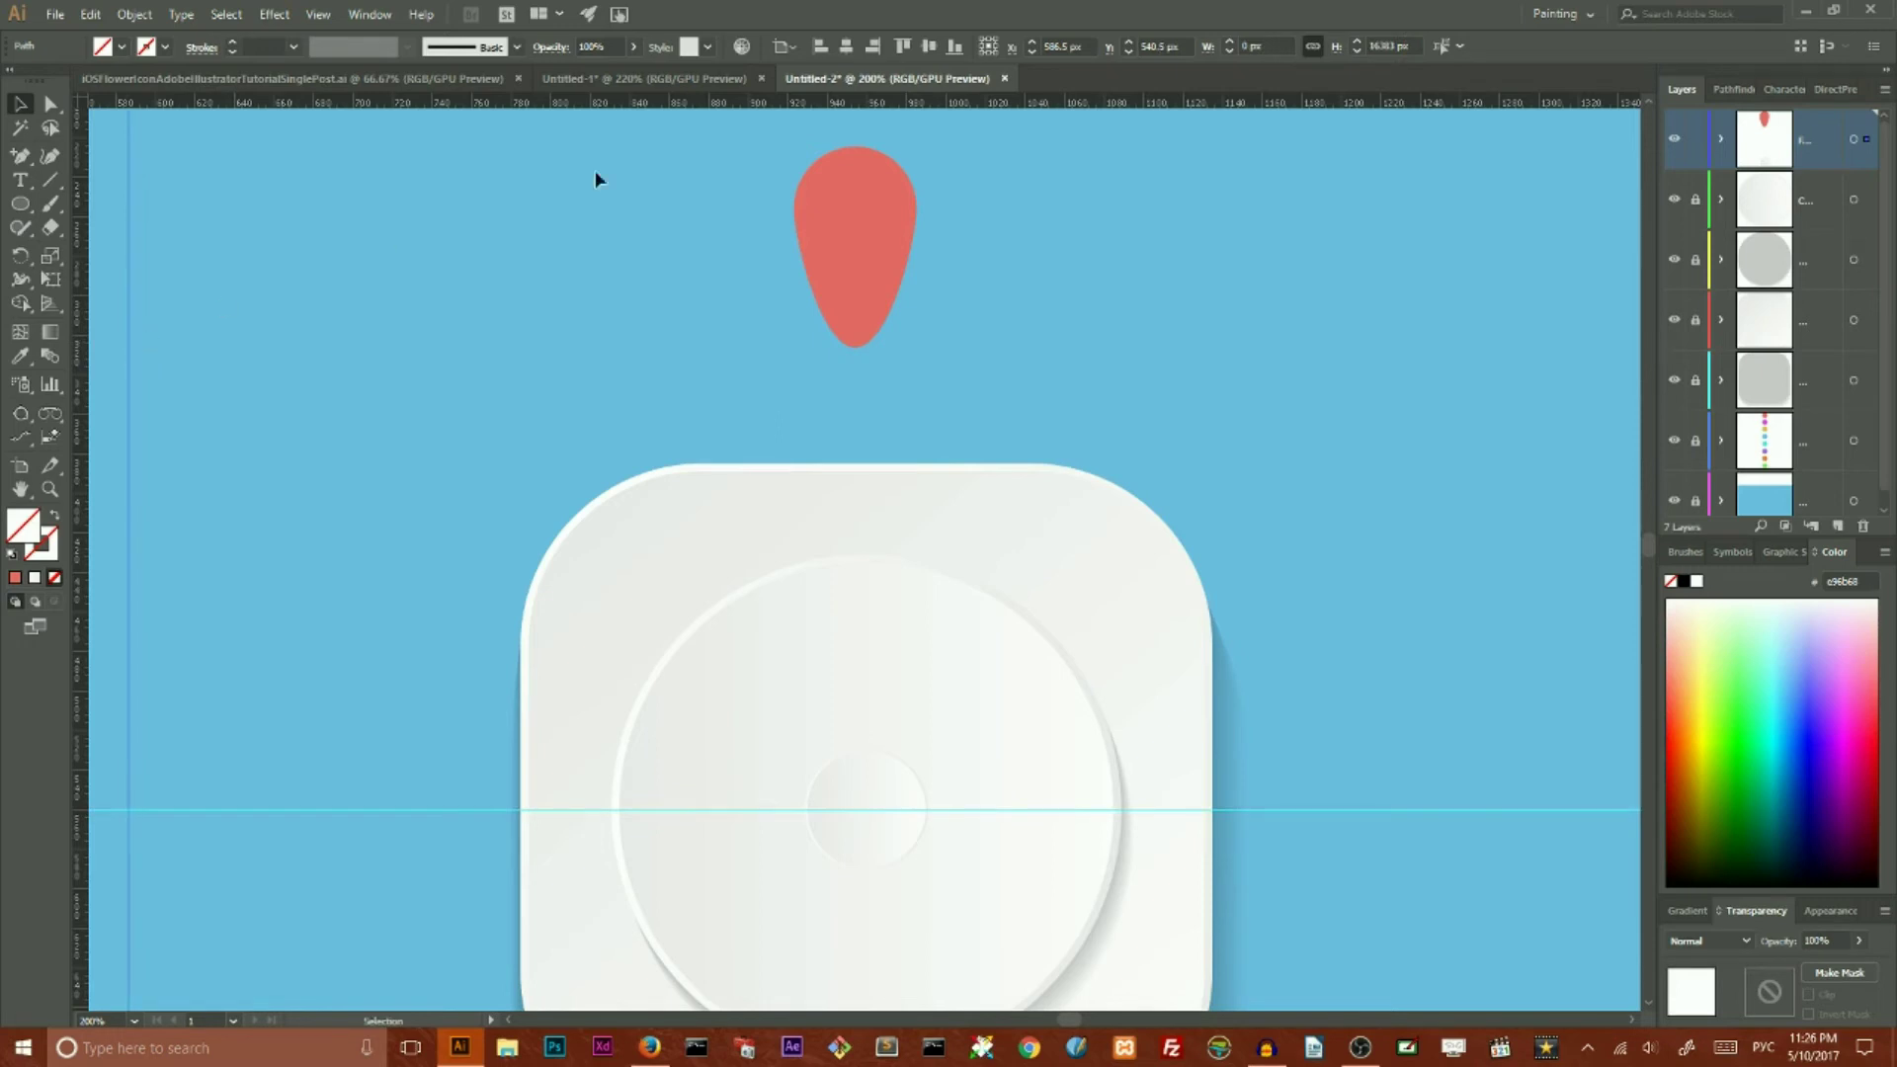
click(846, 47)
scroll(1087, 298, down, 2)
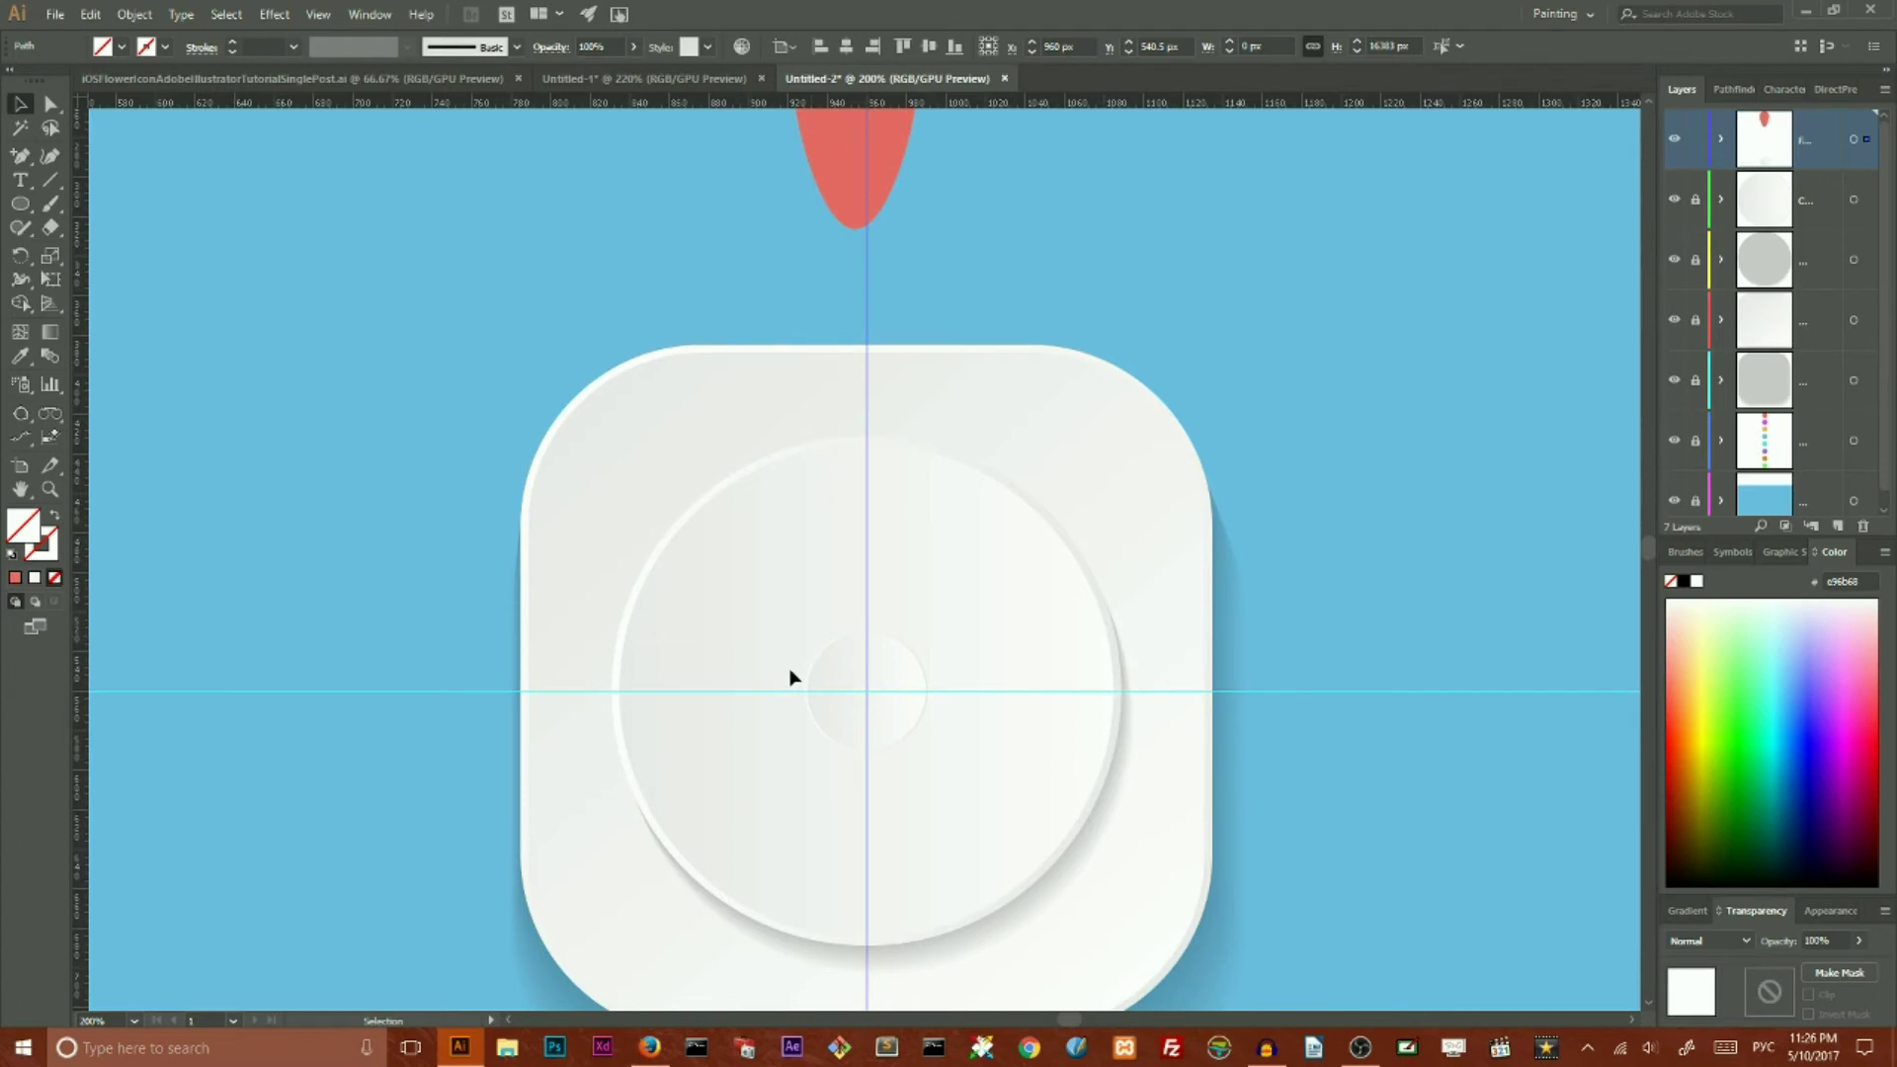
Step: Move the petal so its tip rests on the guide intersection, centre it horizontally on the artboard and deselect it
click(866, 690)
drag(892, 167, 907, 629)
scroll(1048, 296, down, 3)
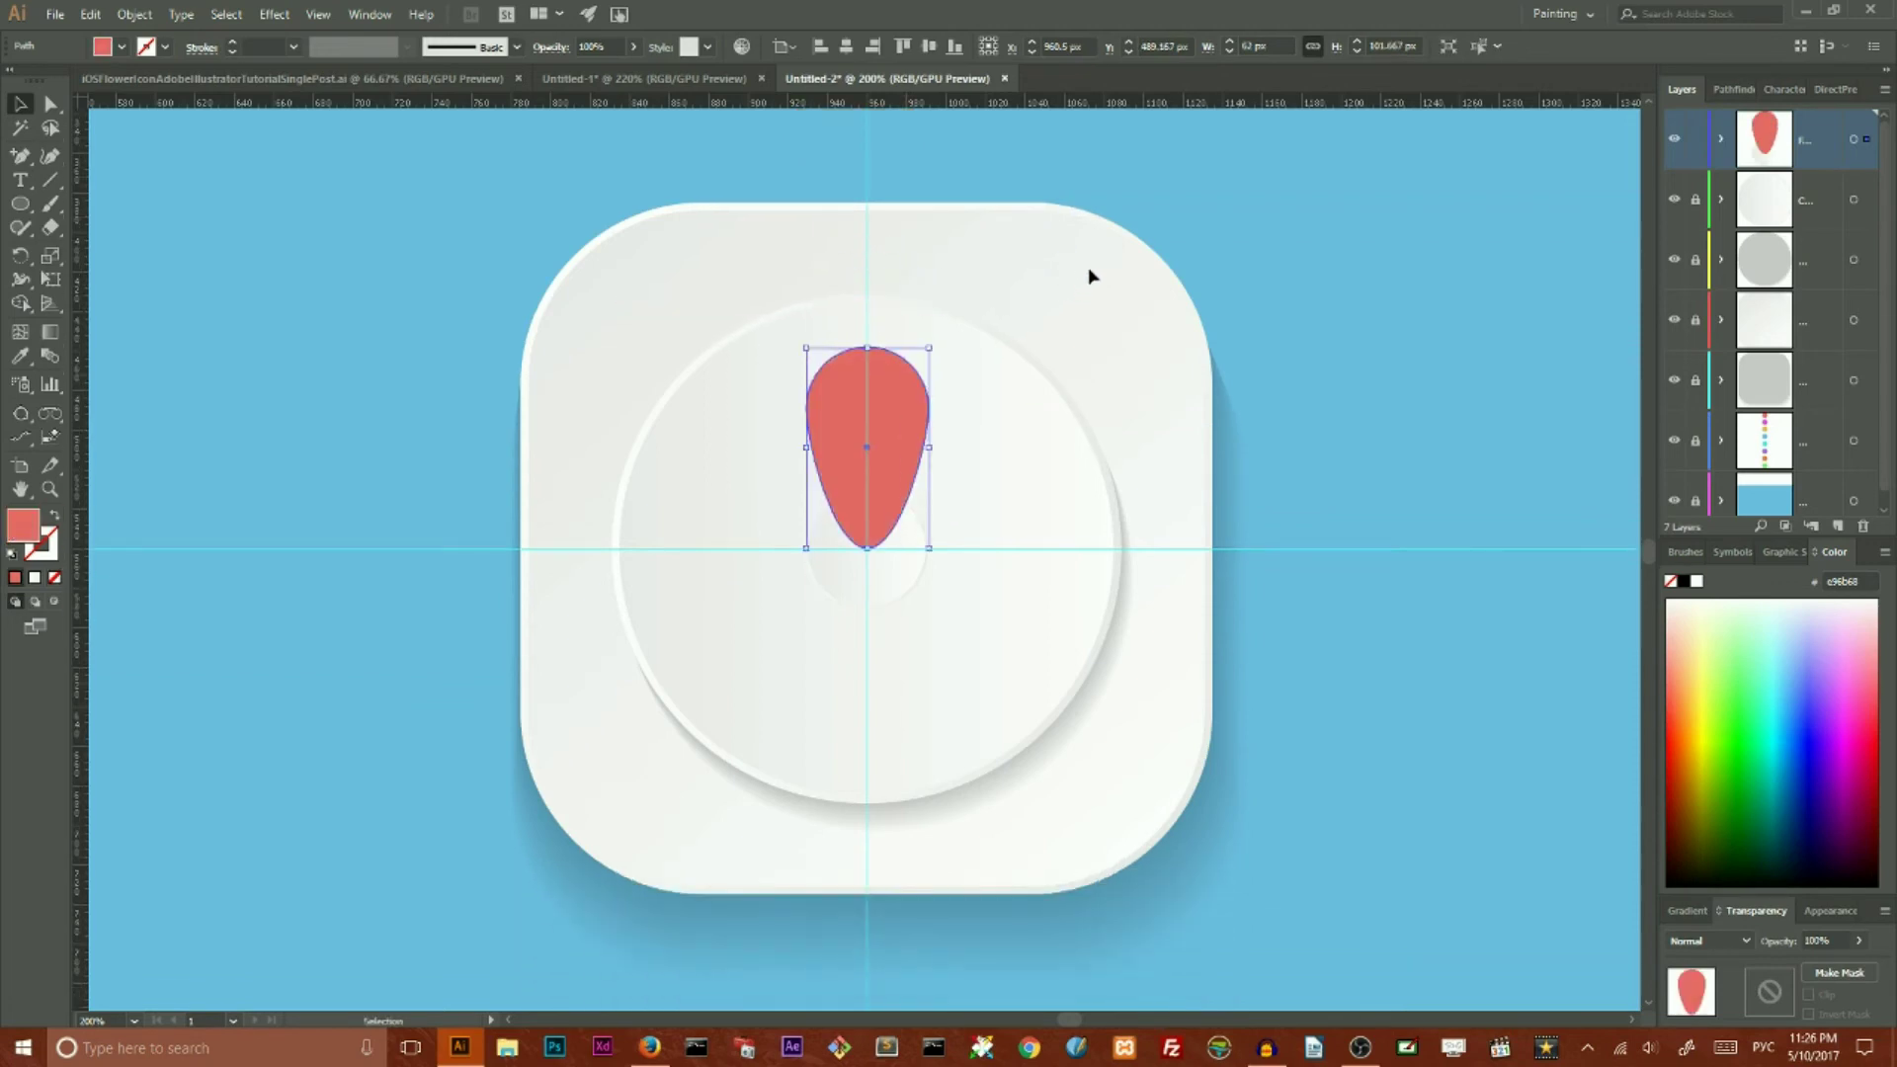
click(847, 46)
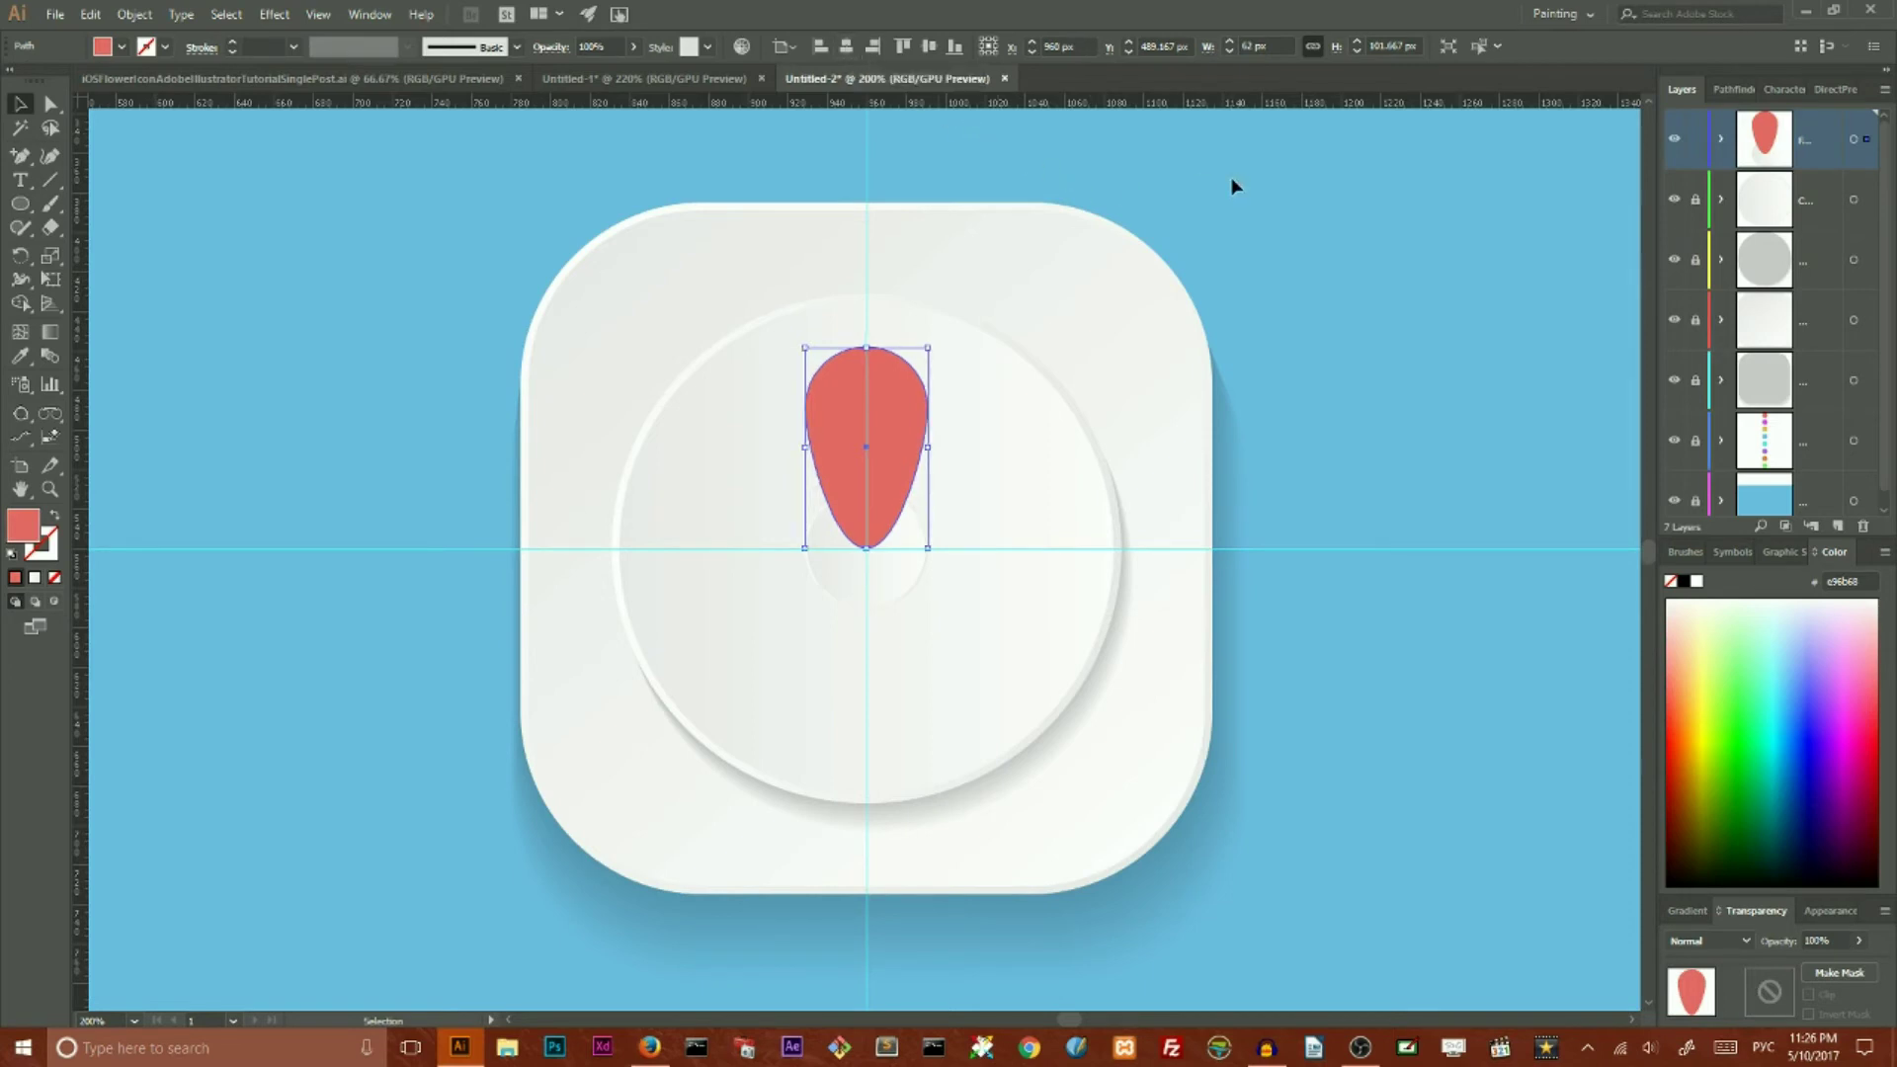
click(1223, 207)
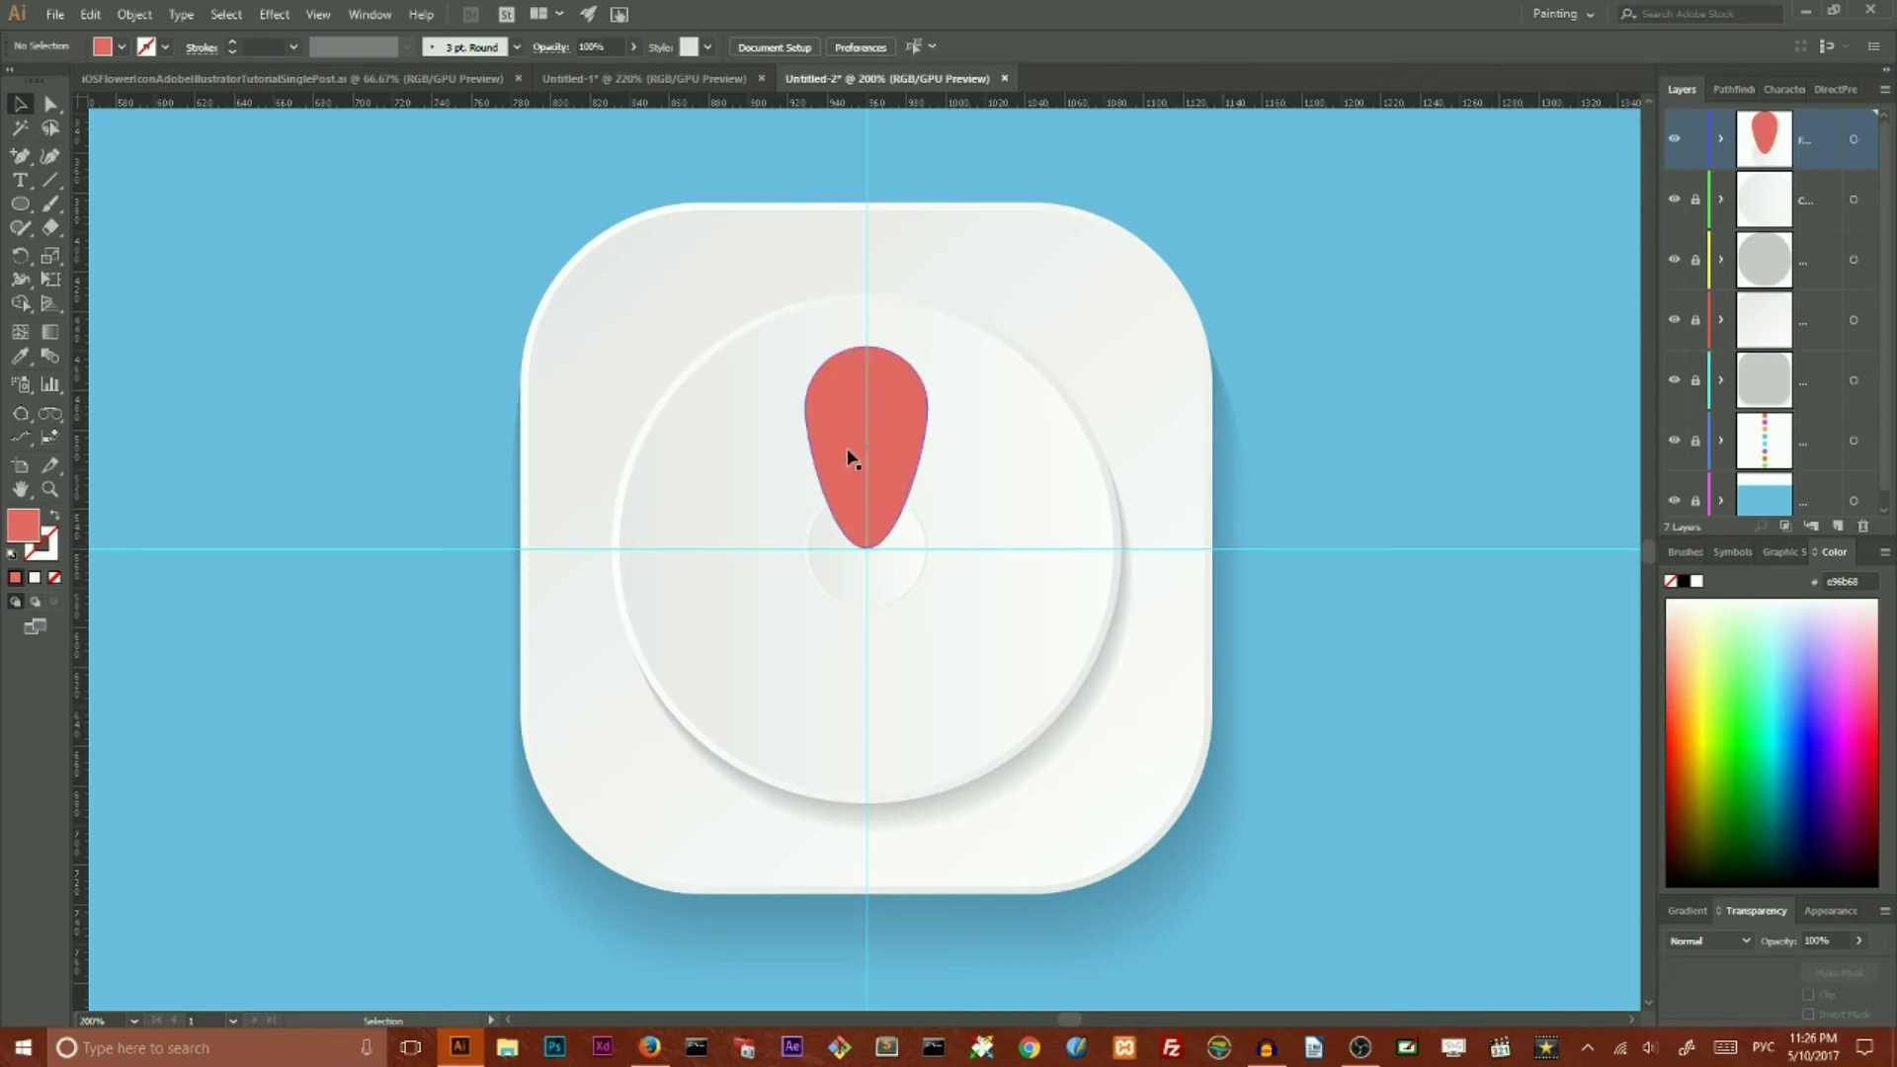
Step: Make a copy of the red petal rotated 45° about its bottom tip at the guide intersection
click(895, 433)
click(50, 104)
key(v)
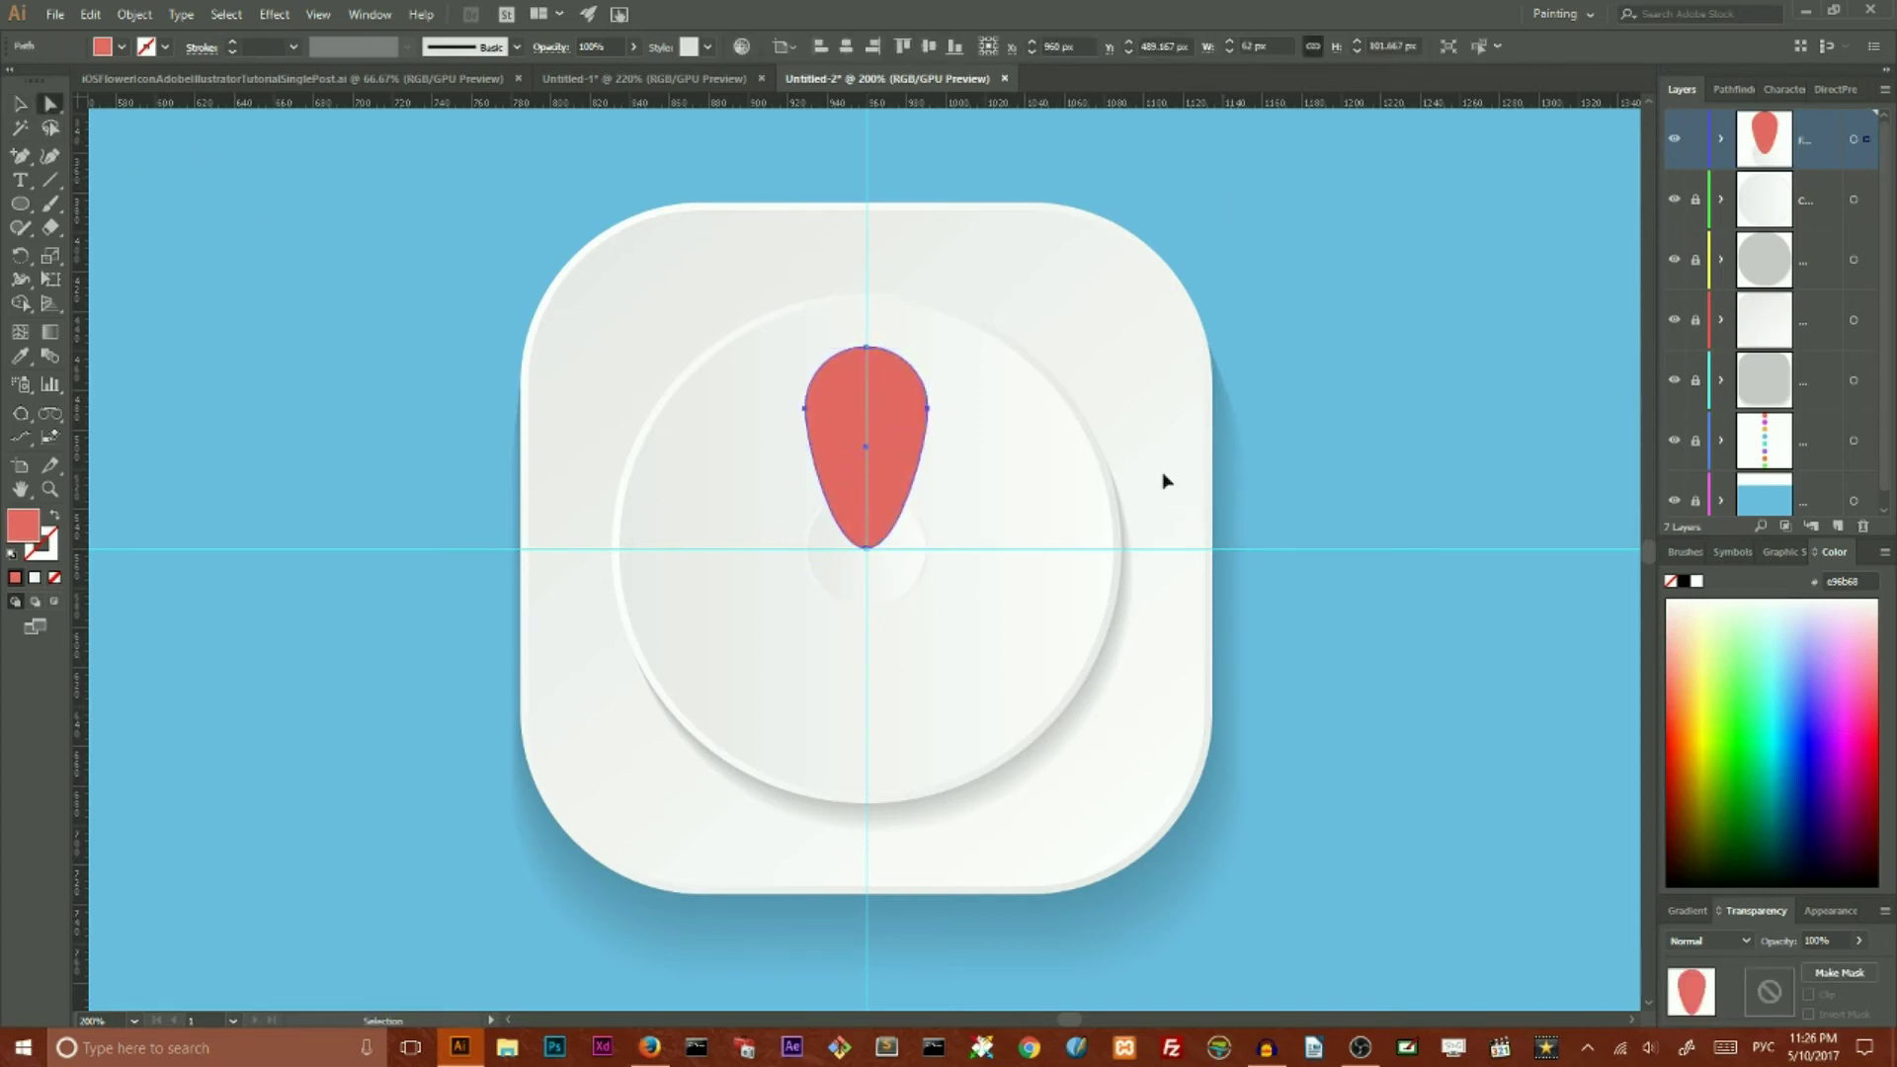
key(ctrl+plus)
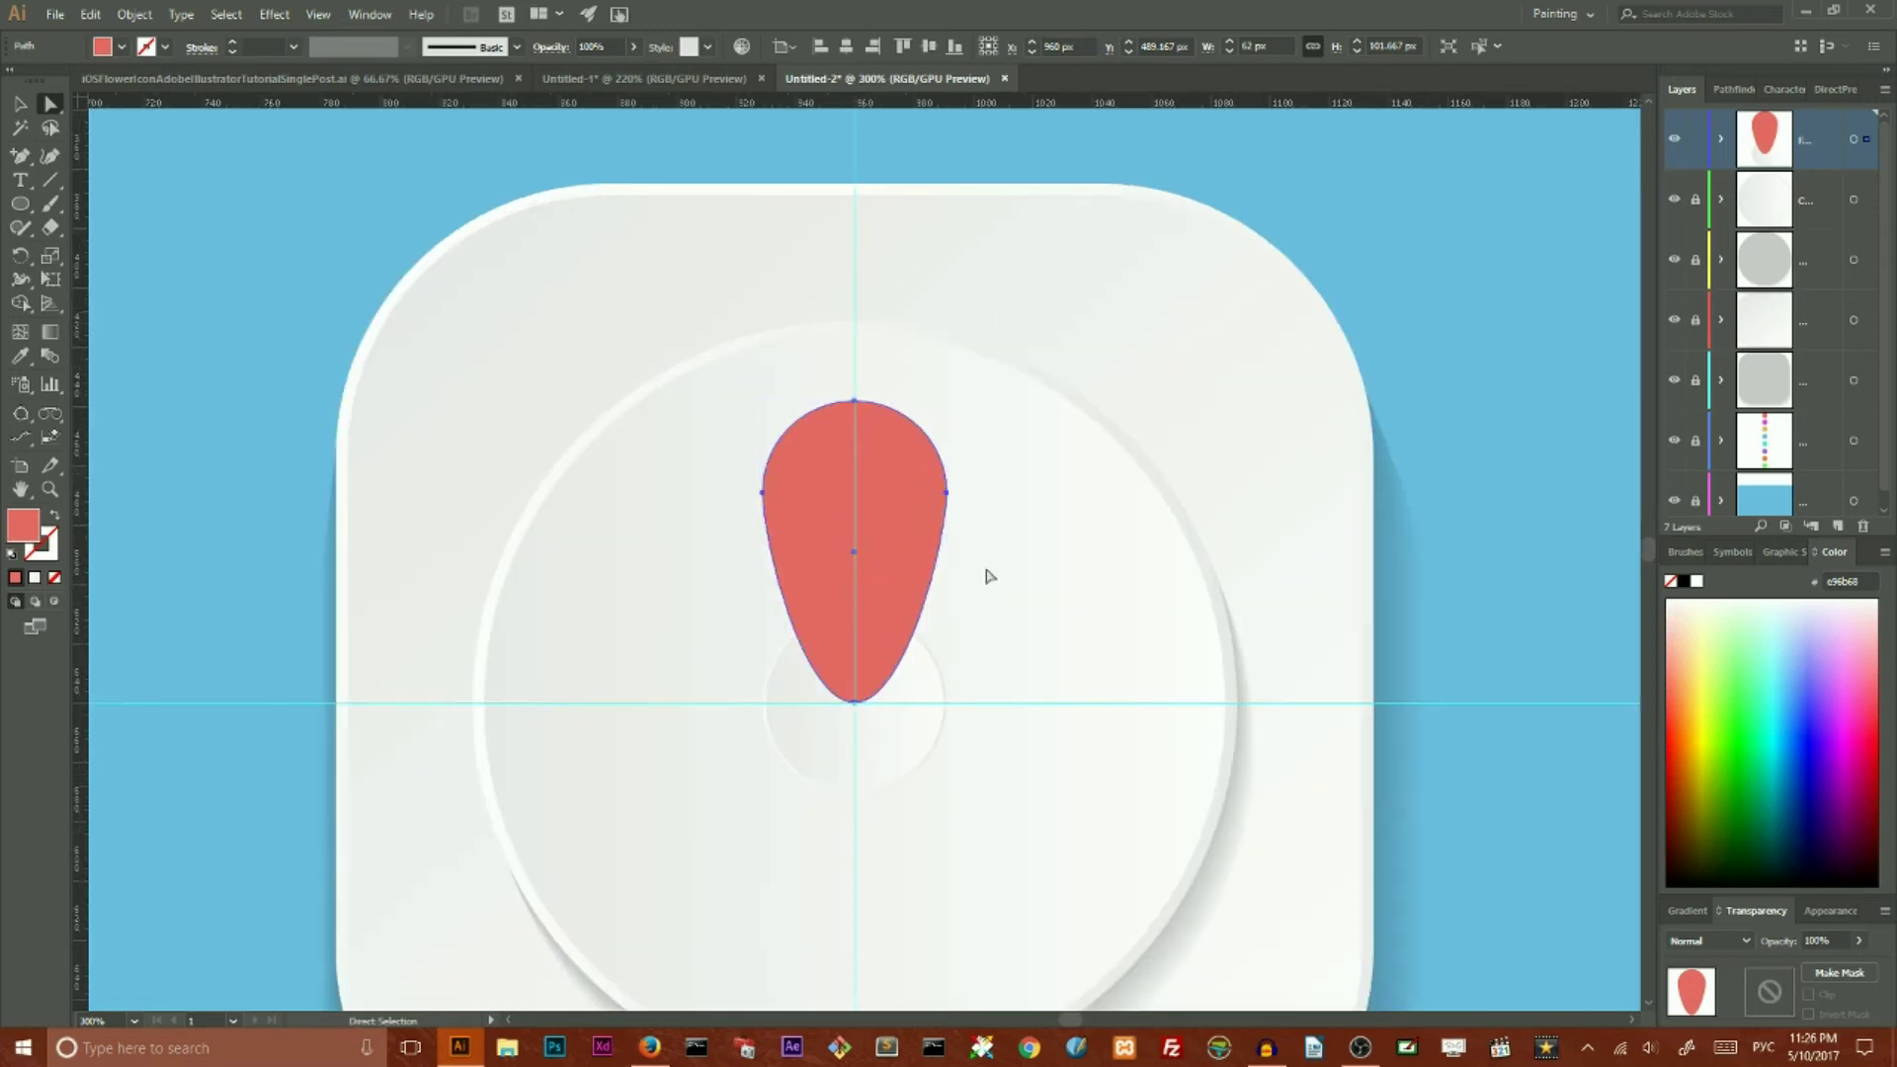
scroll(988, 576, down, 3)
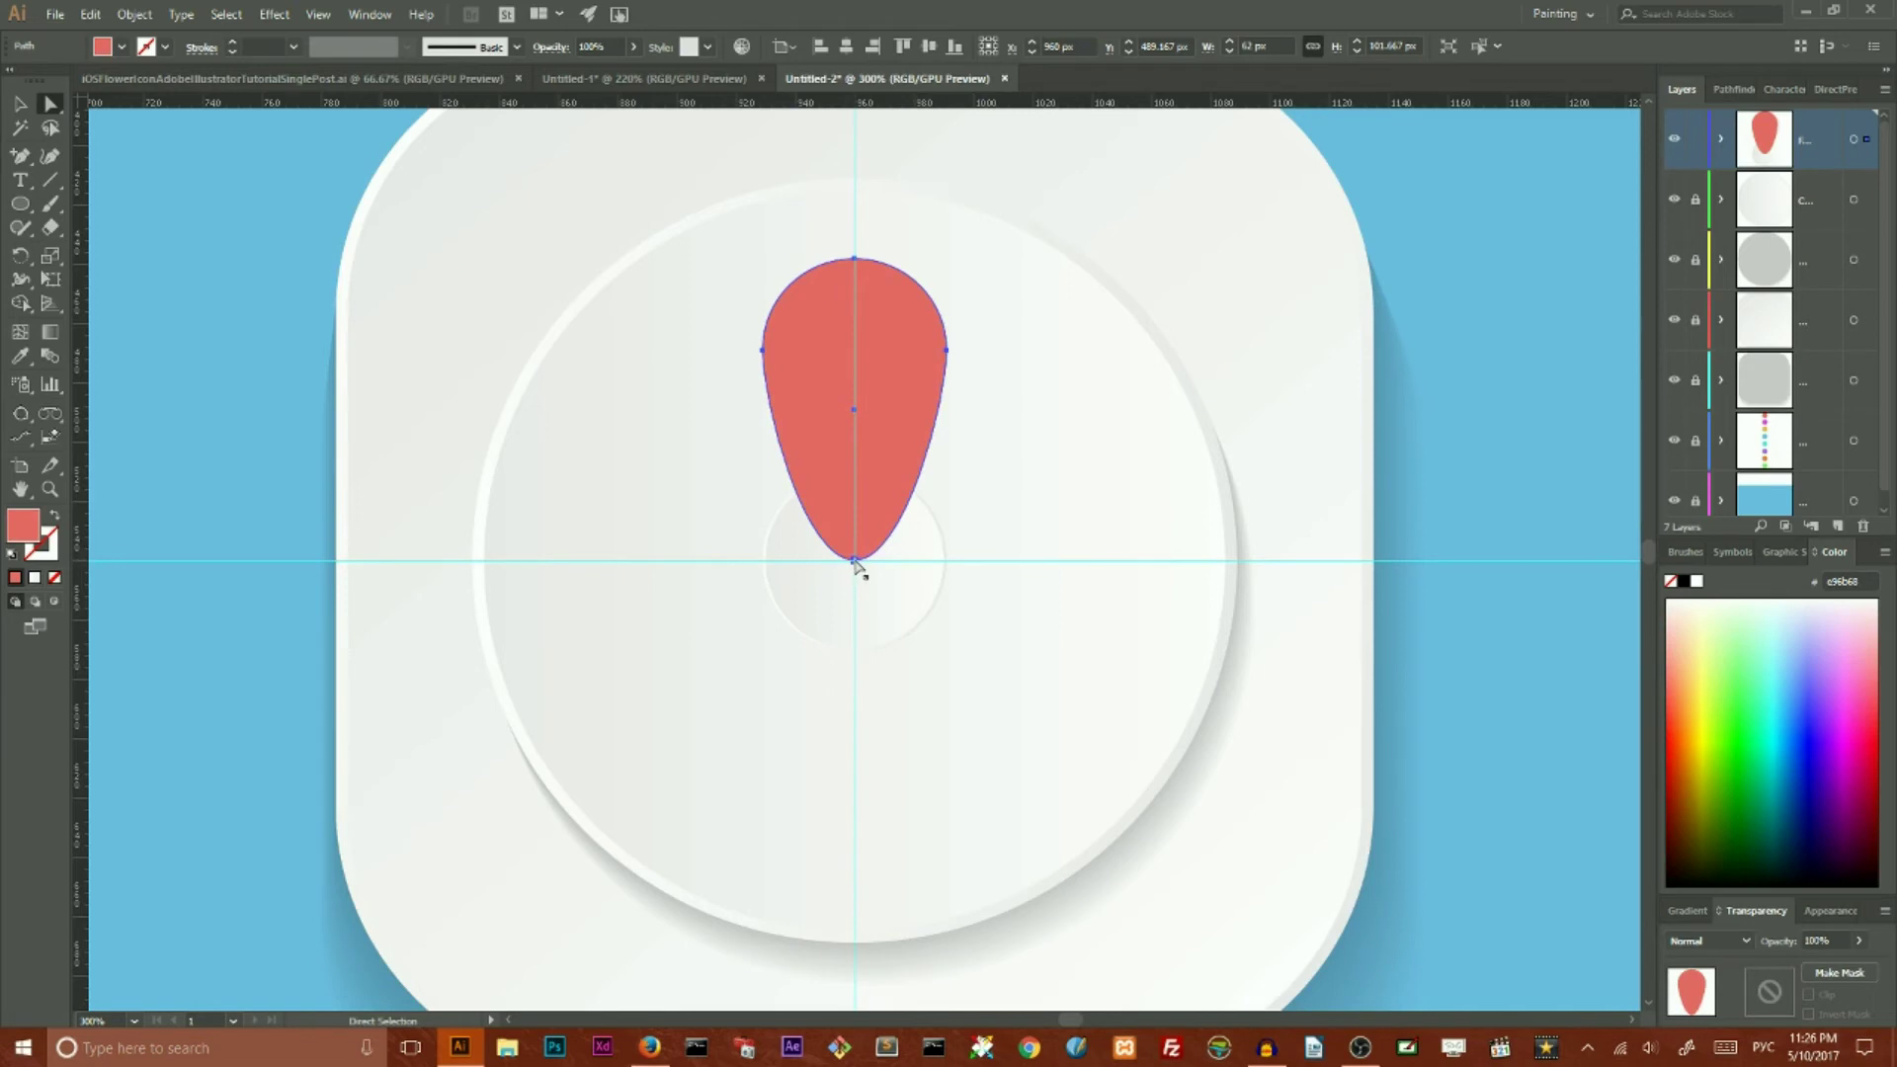
click(20, 103)
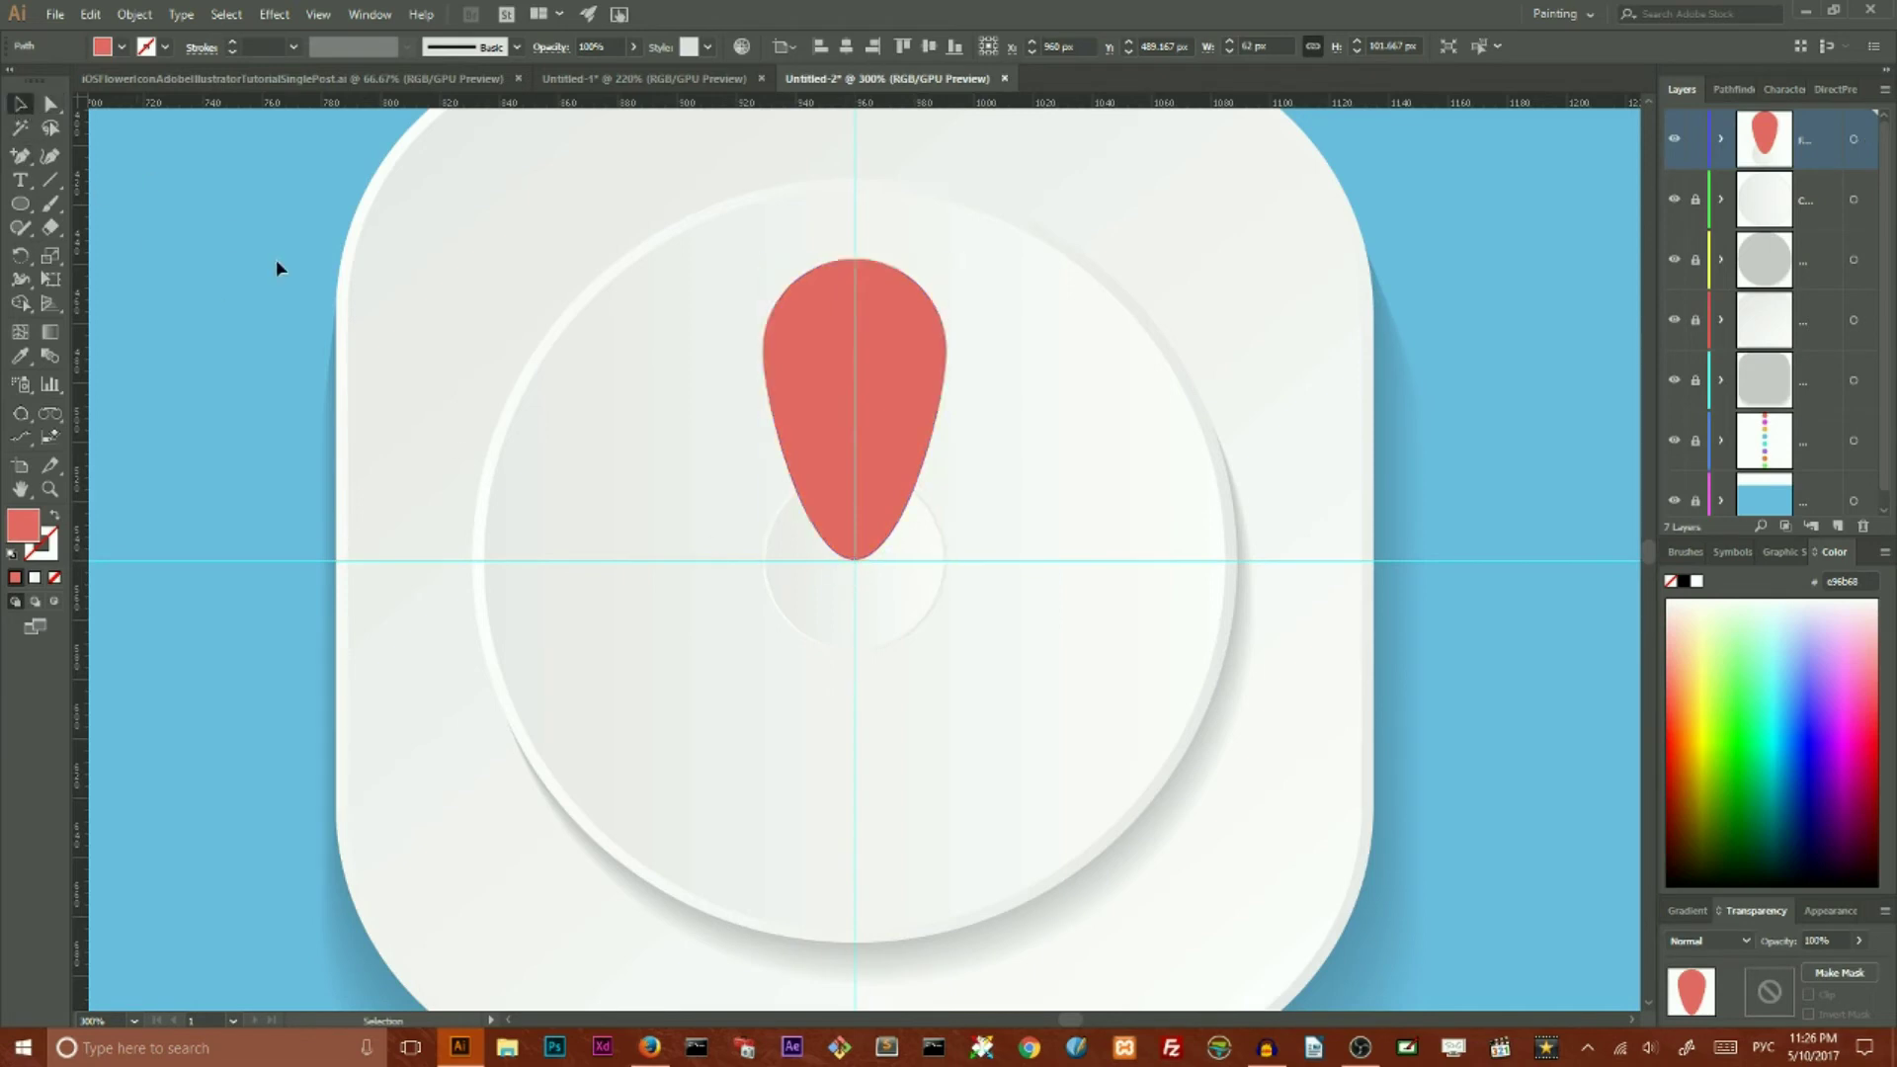
drag(21, 259, 95, 259)
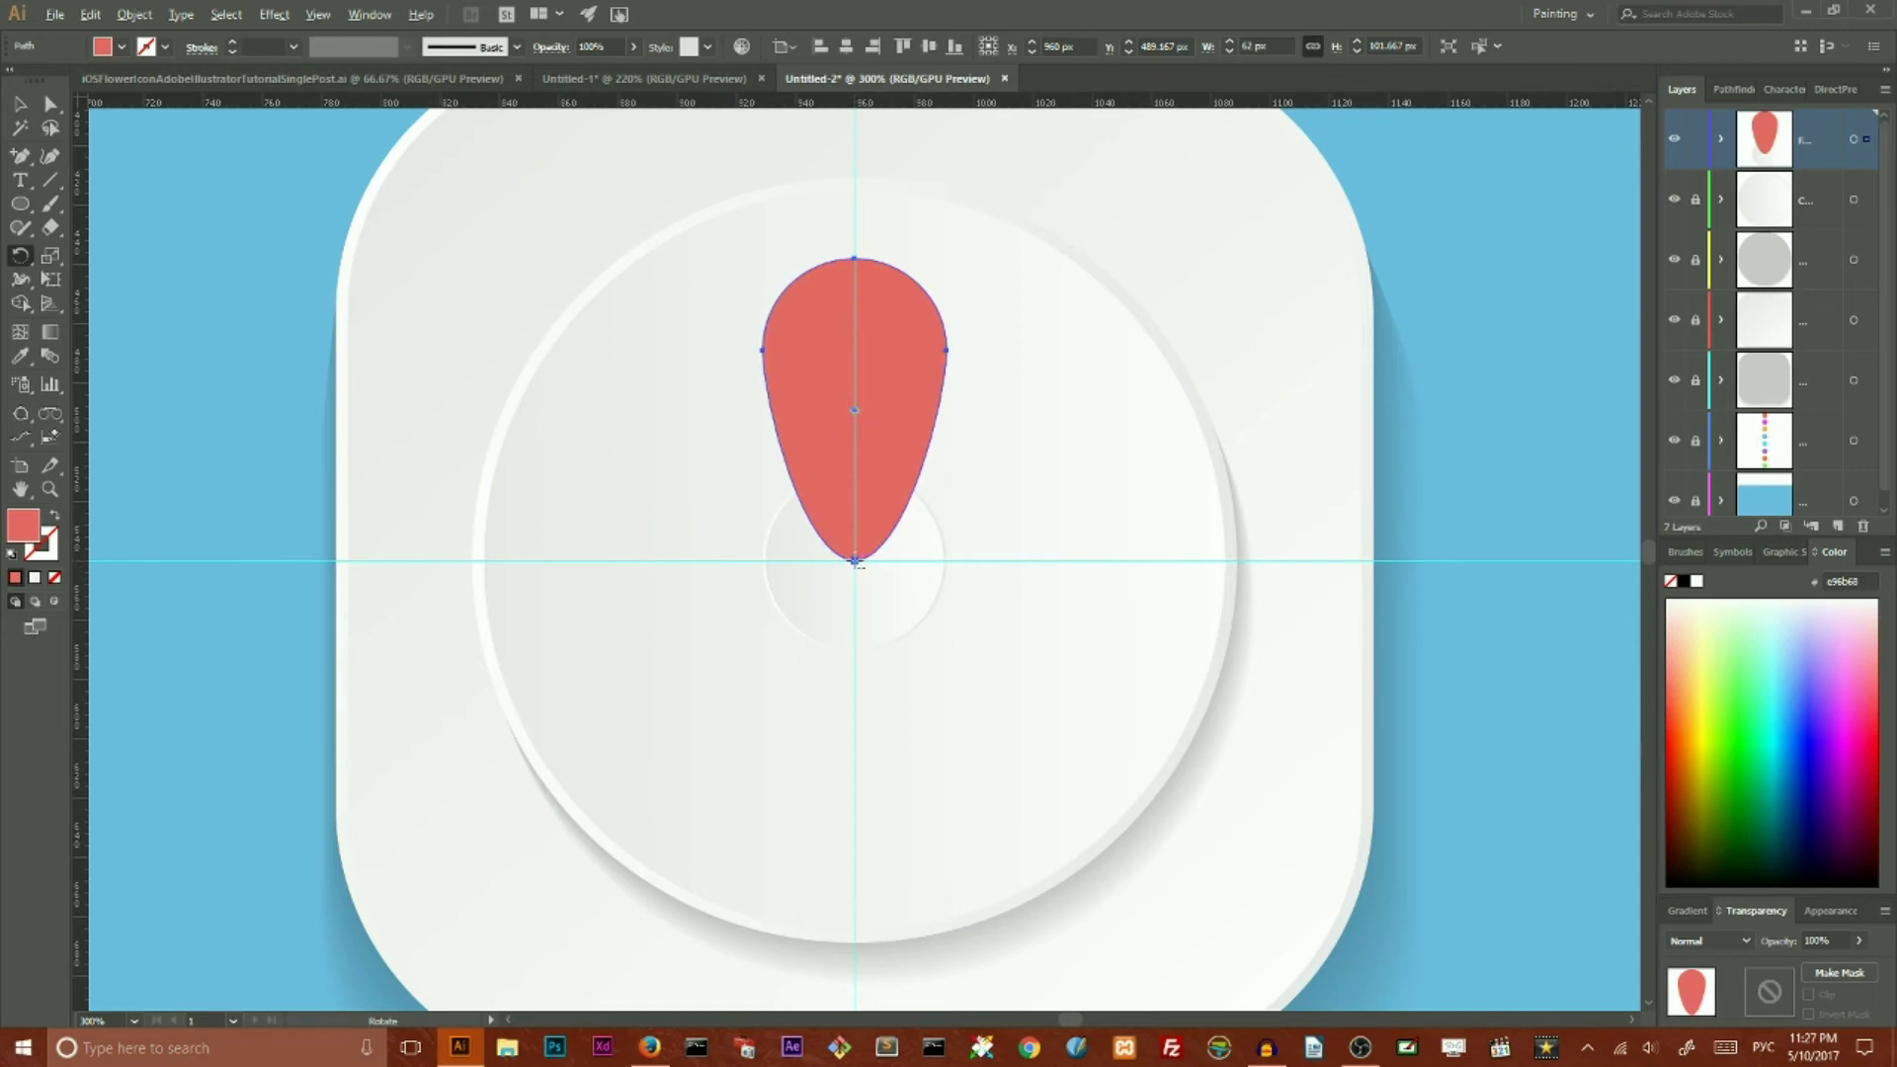
alt+click(856, 561)
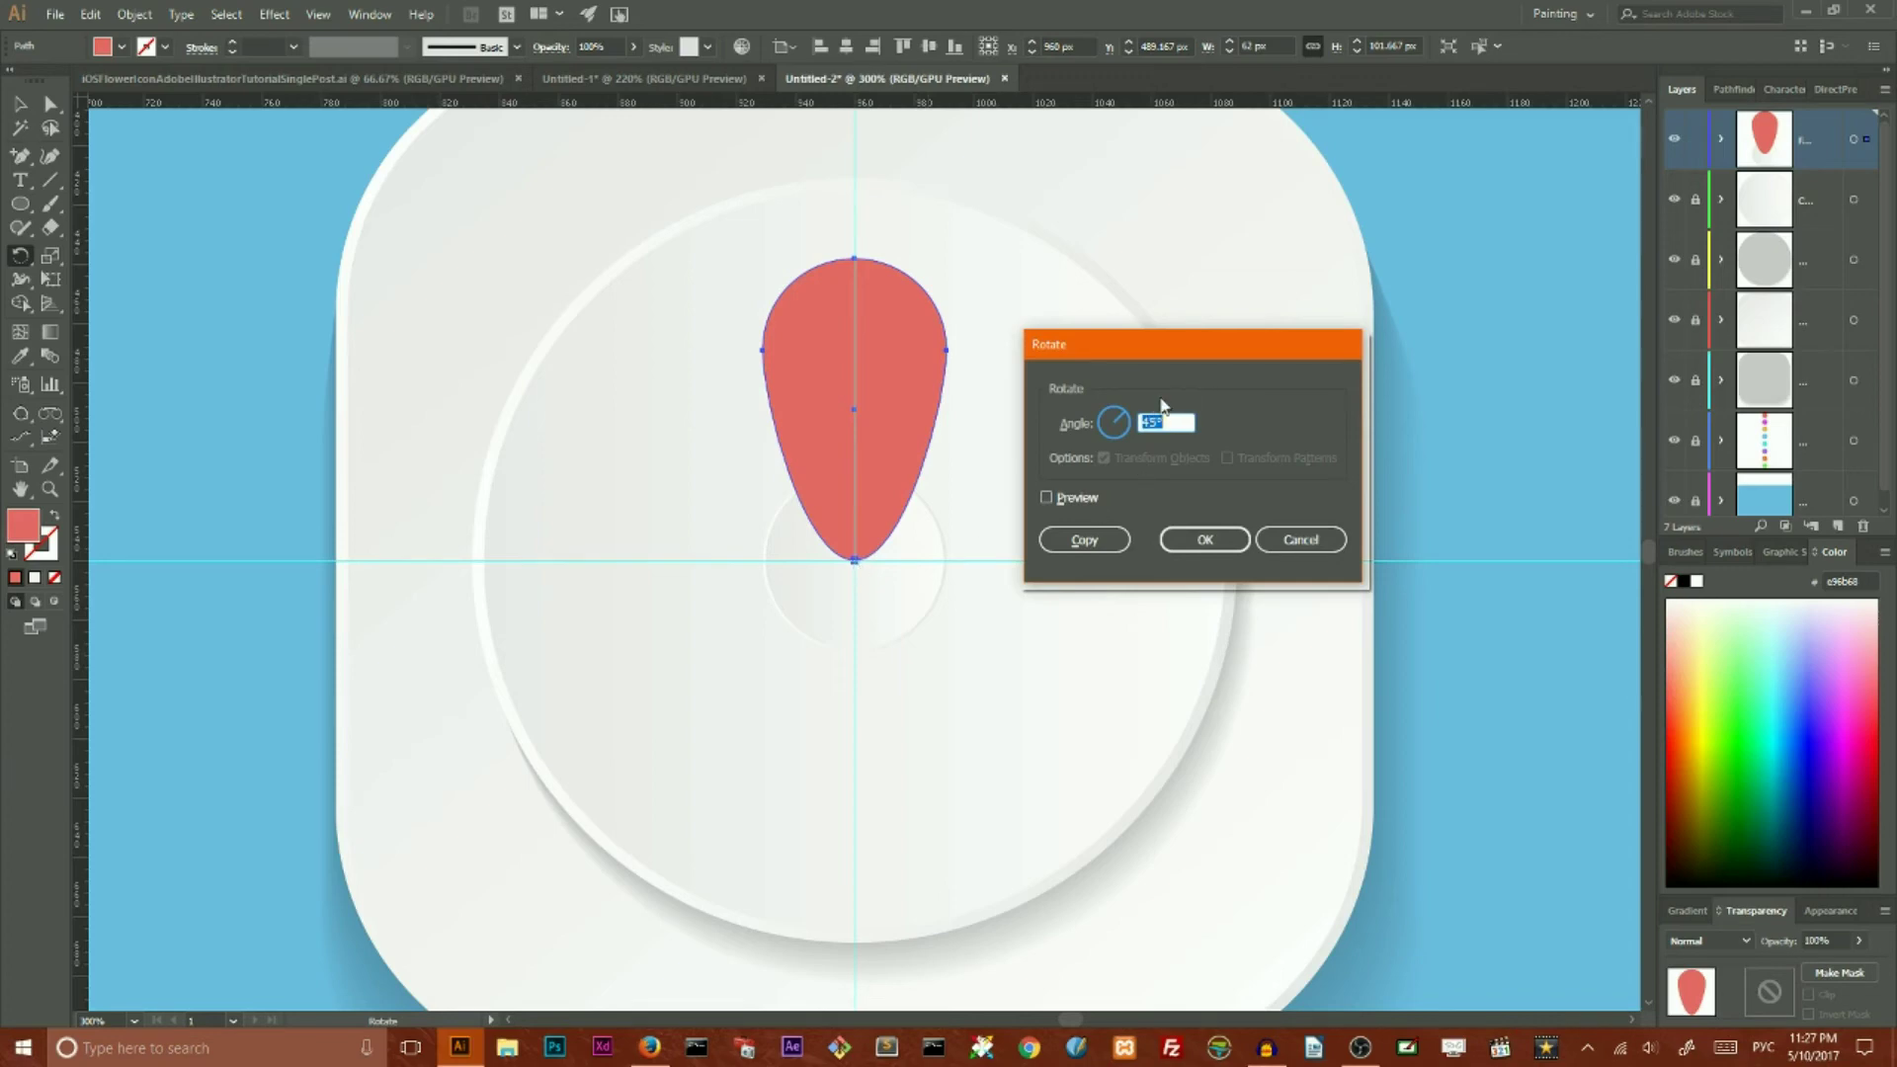
drag(1178, 348, 1158, 302)
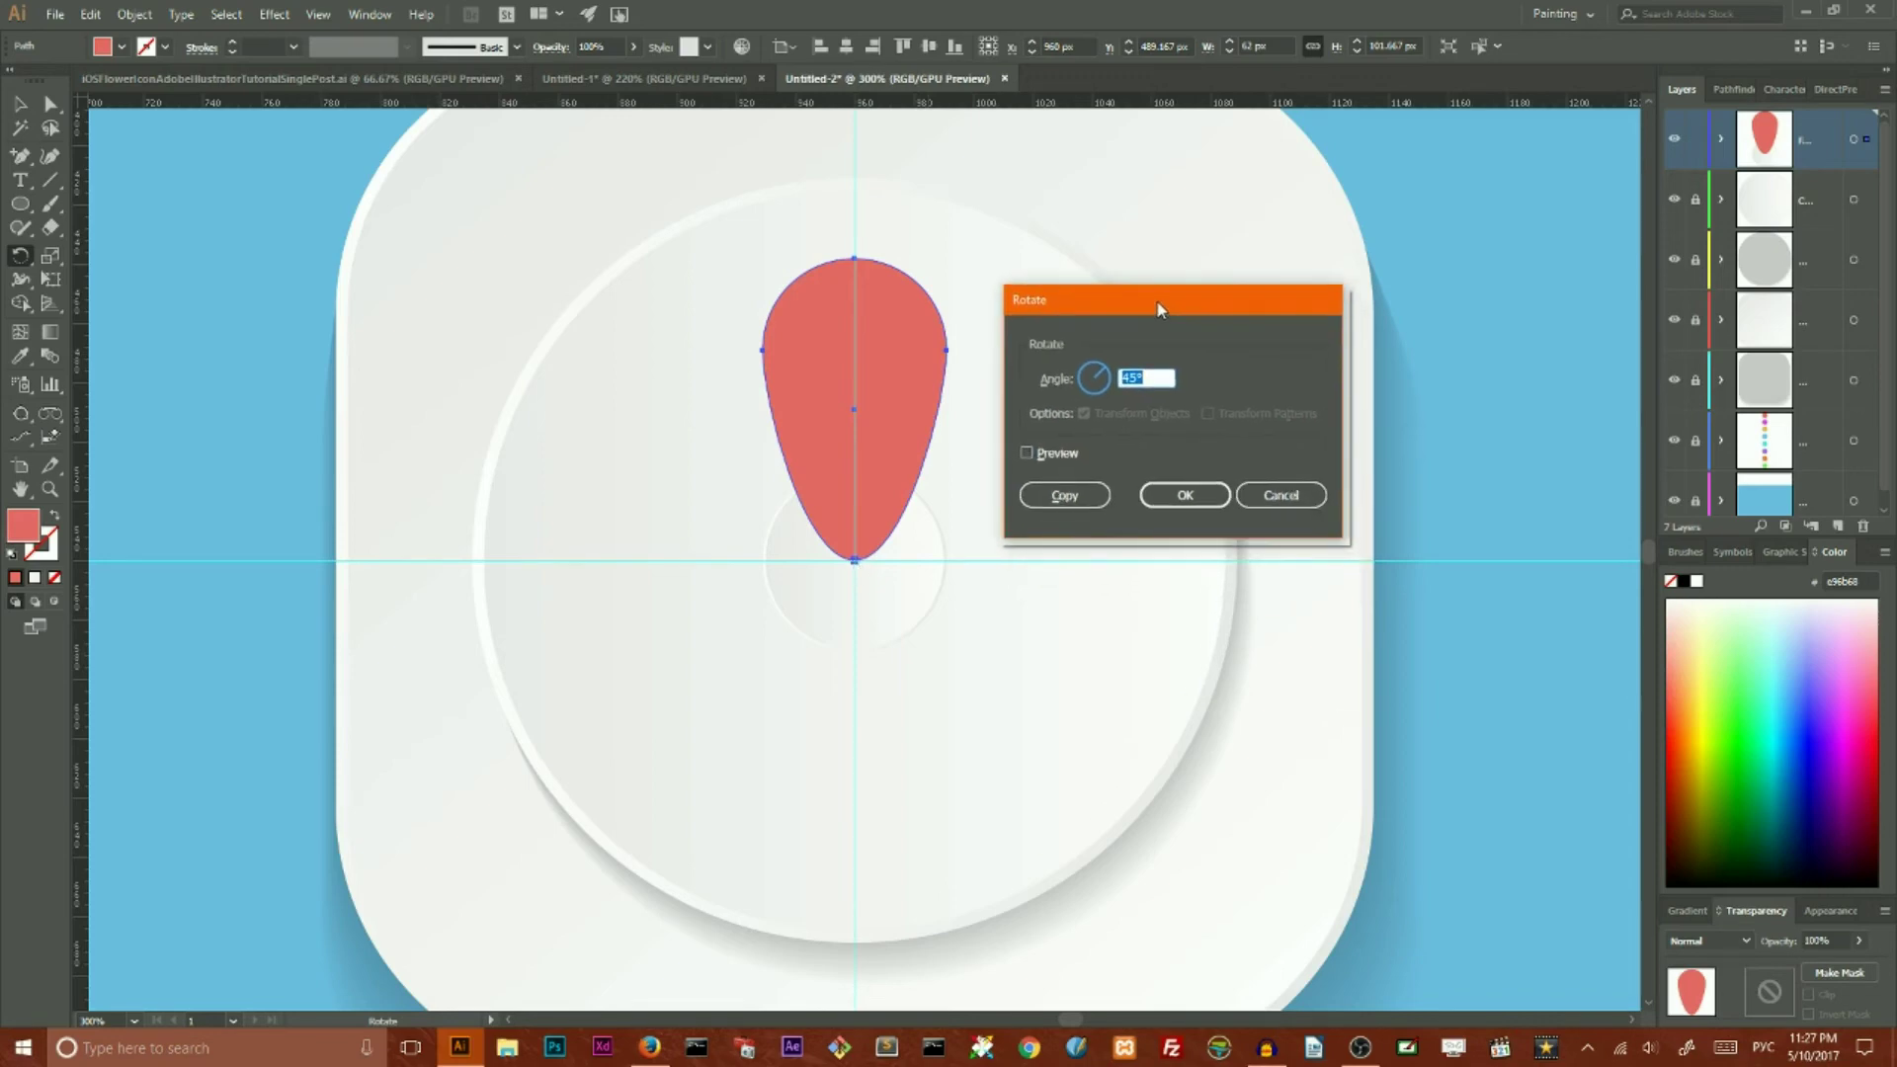
click(1136, 378)
click(1066, 501)
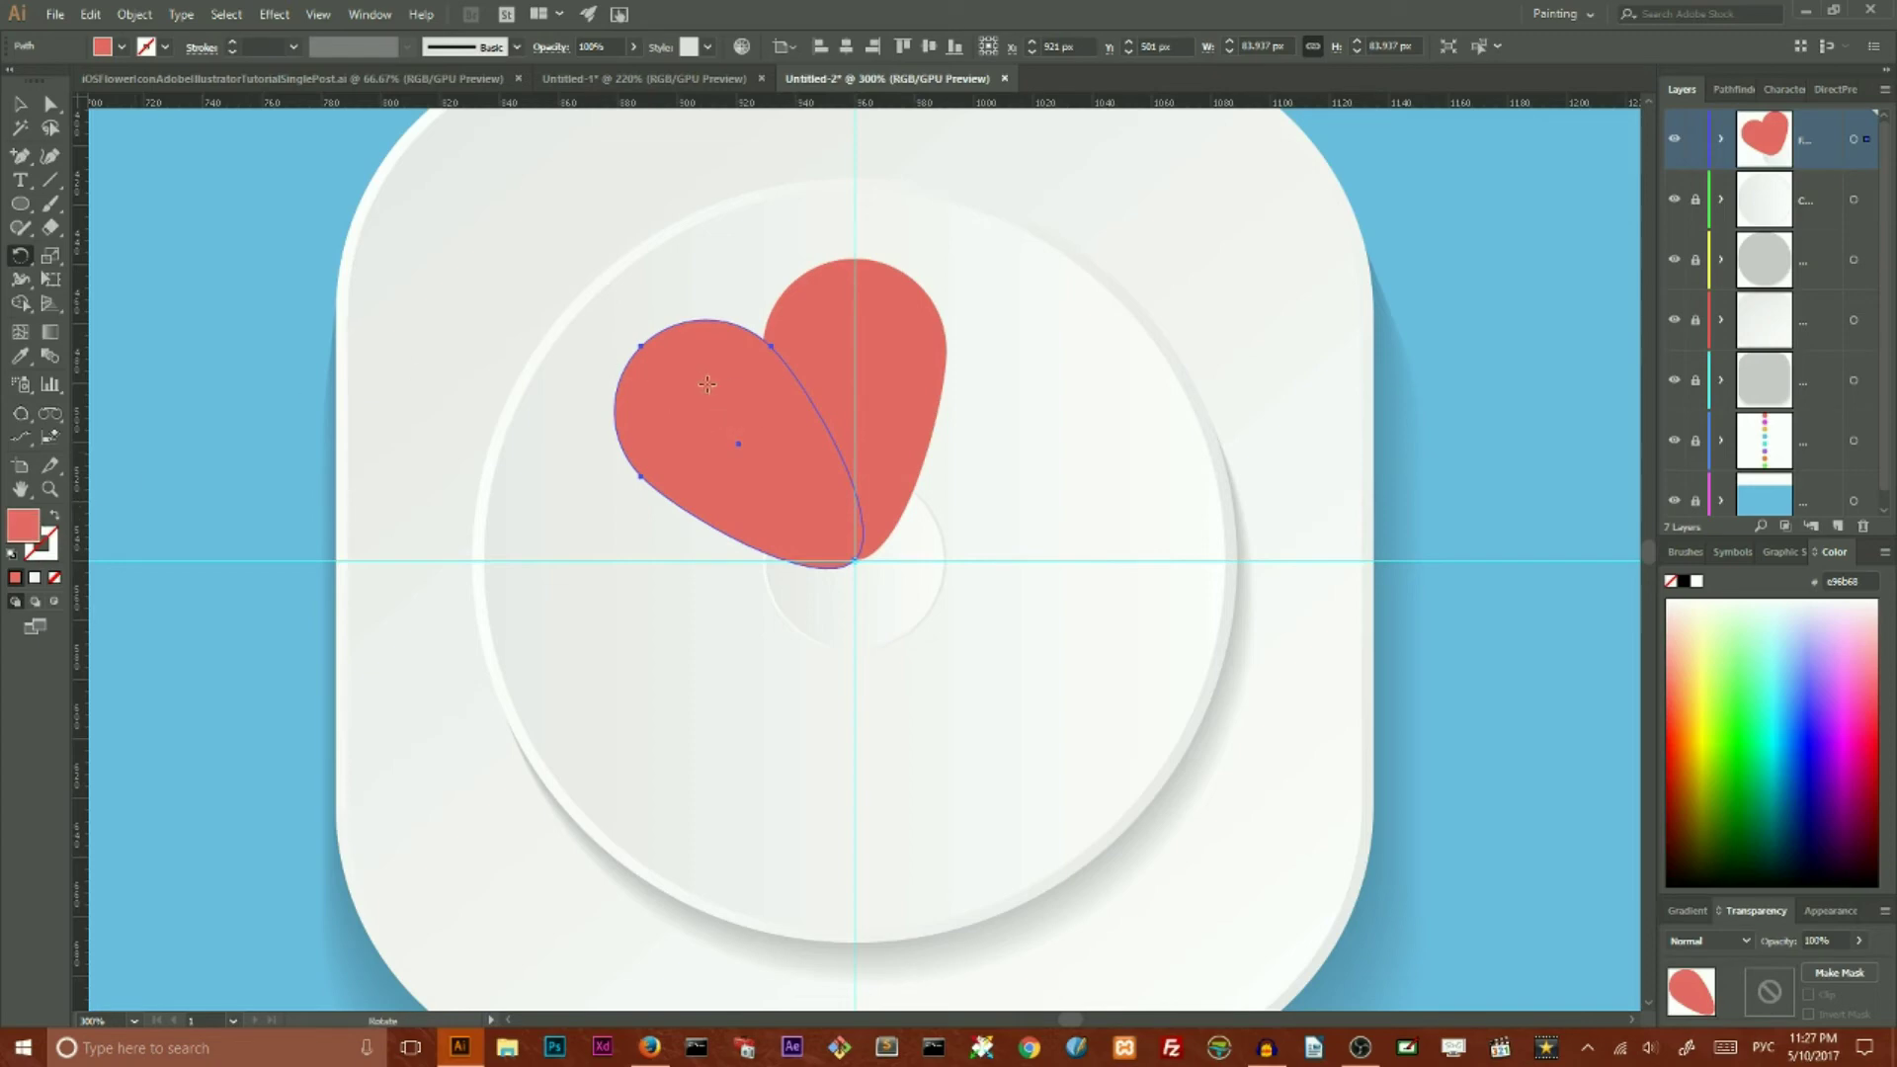
Step: Recolour the rotated petal copy yellow, e8cf69, and deselect it
double_click(25, 522)
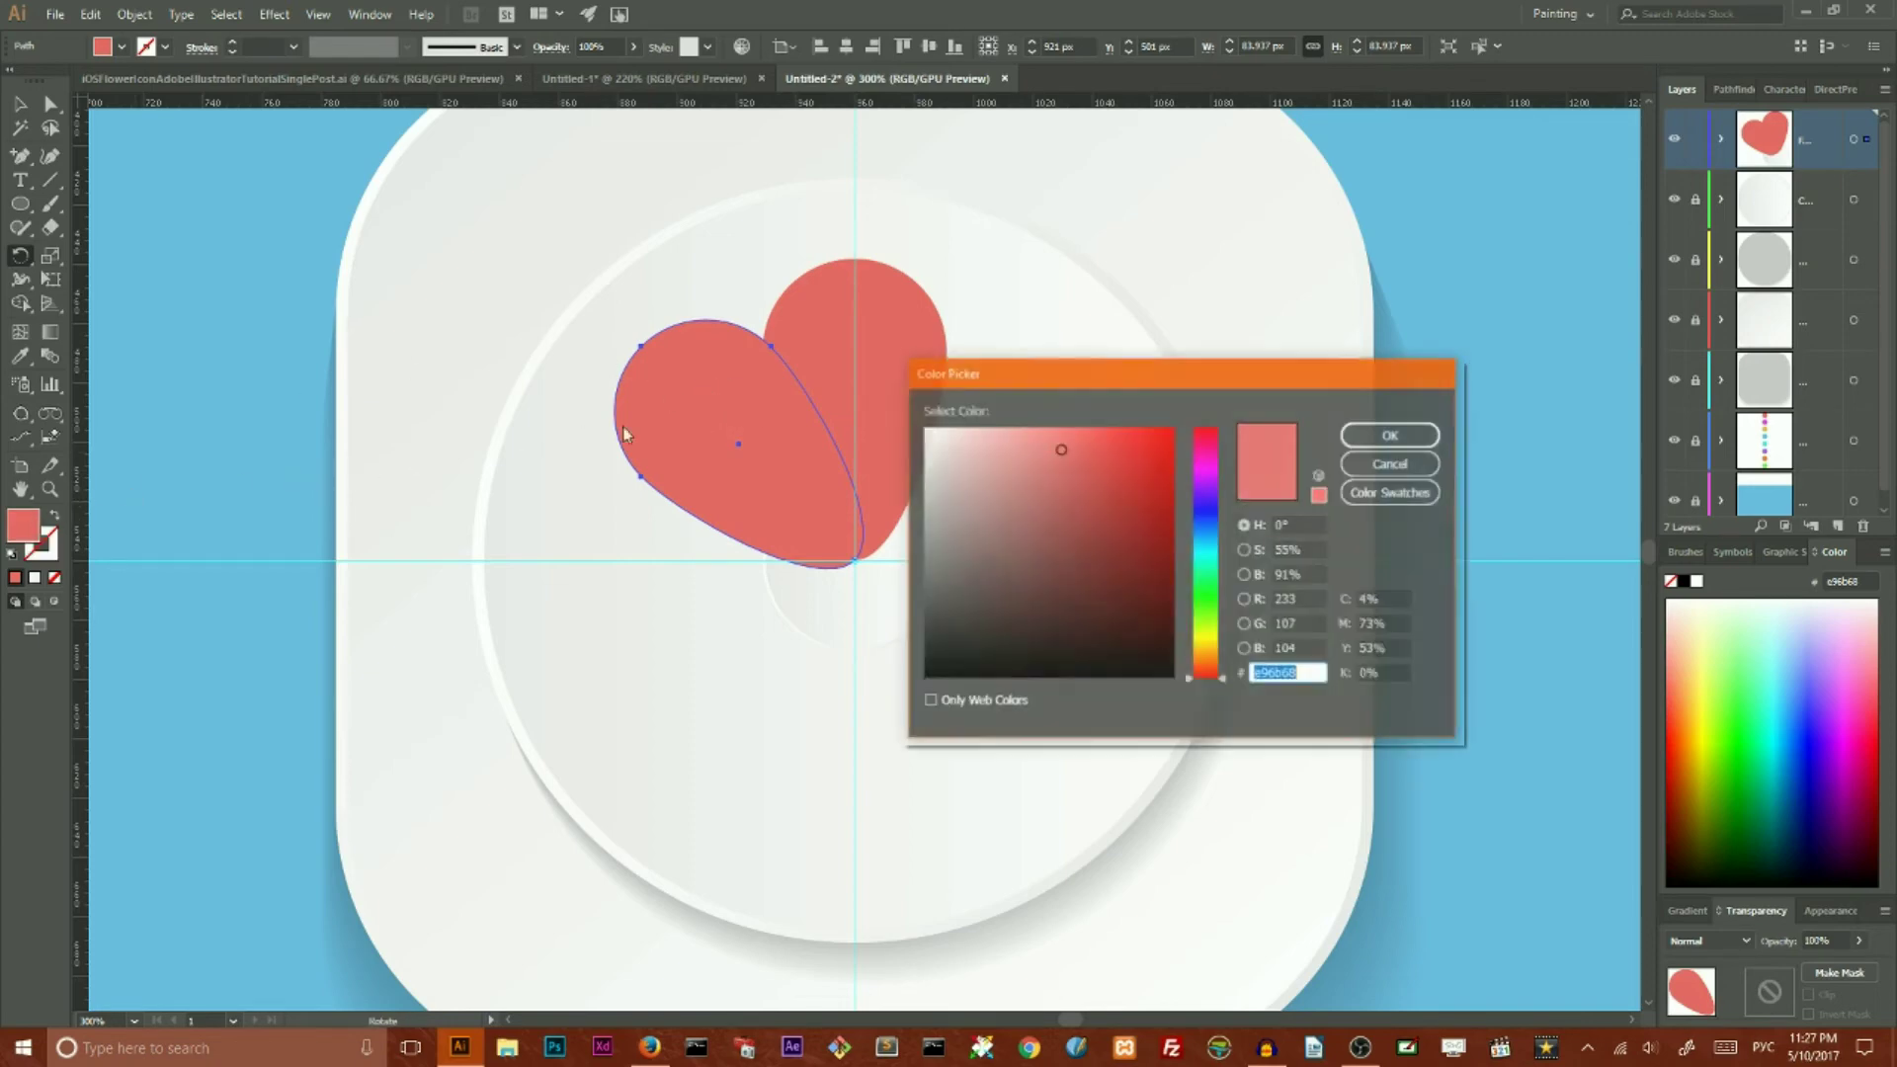
drag(1198, 509, 1208, 652)
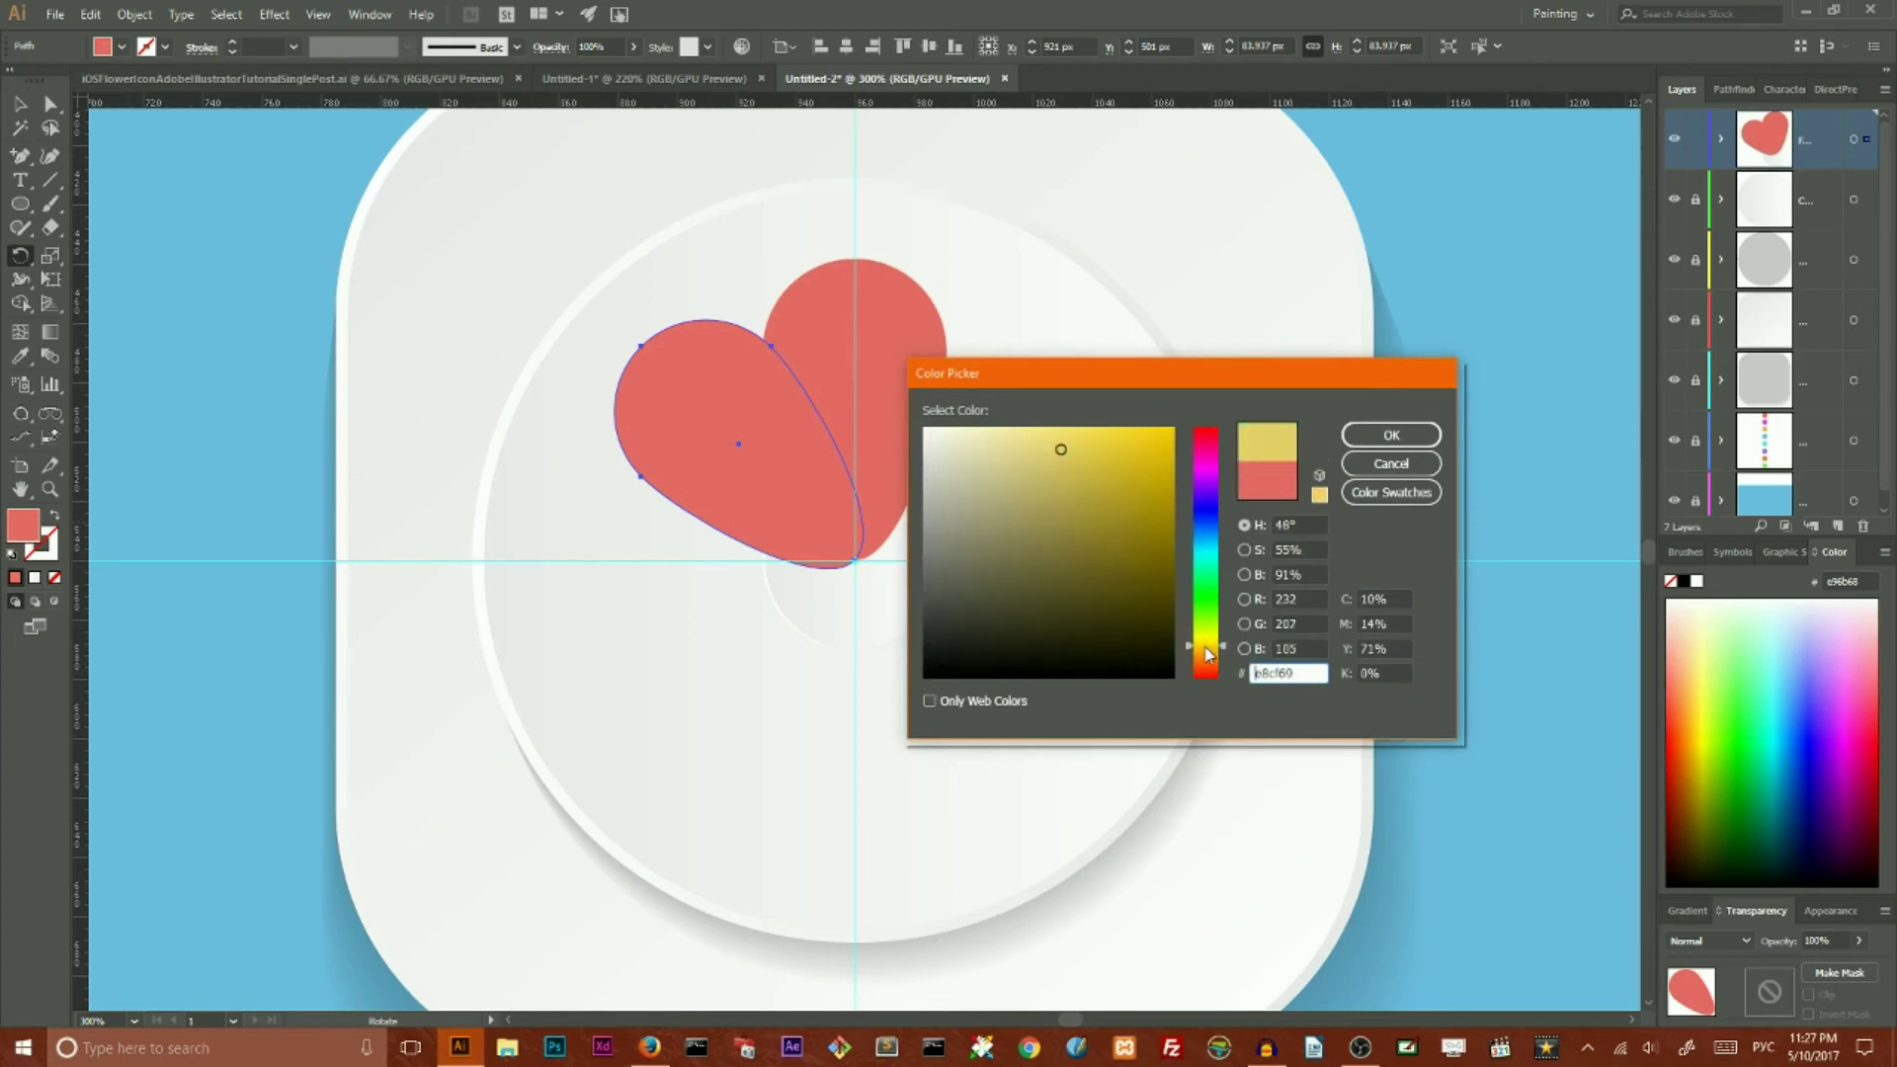
click(1391, 435)
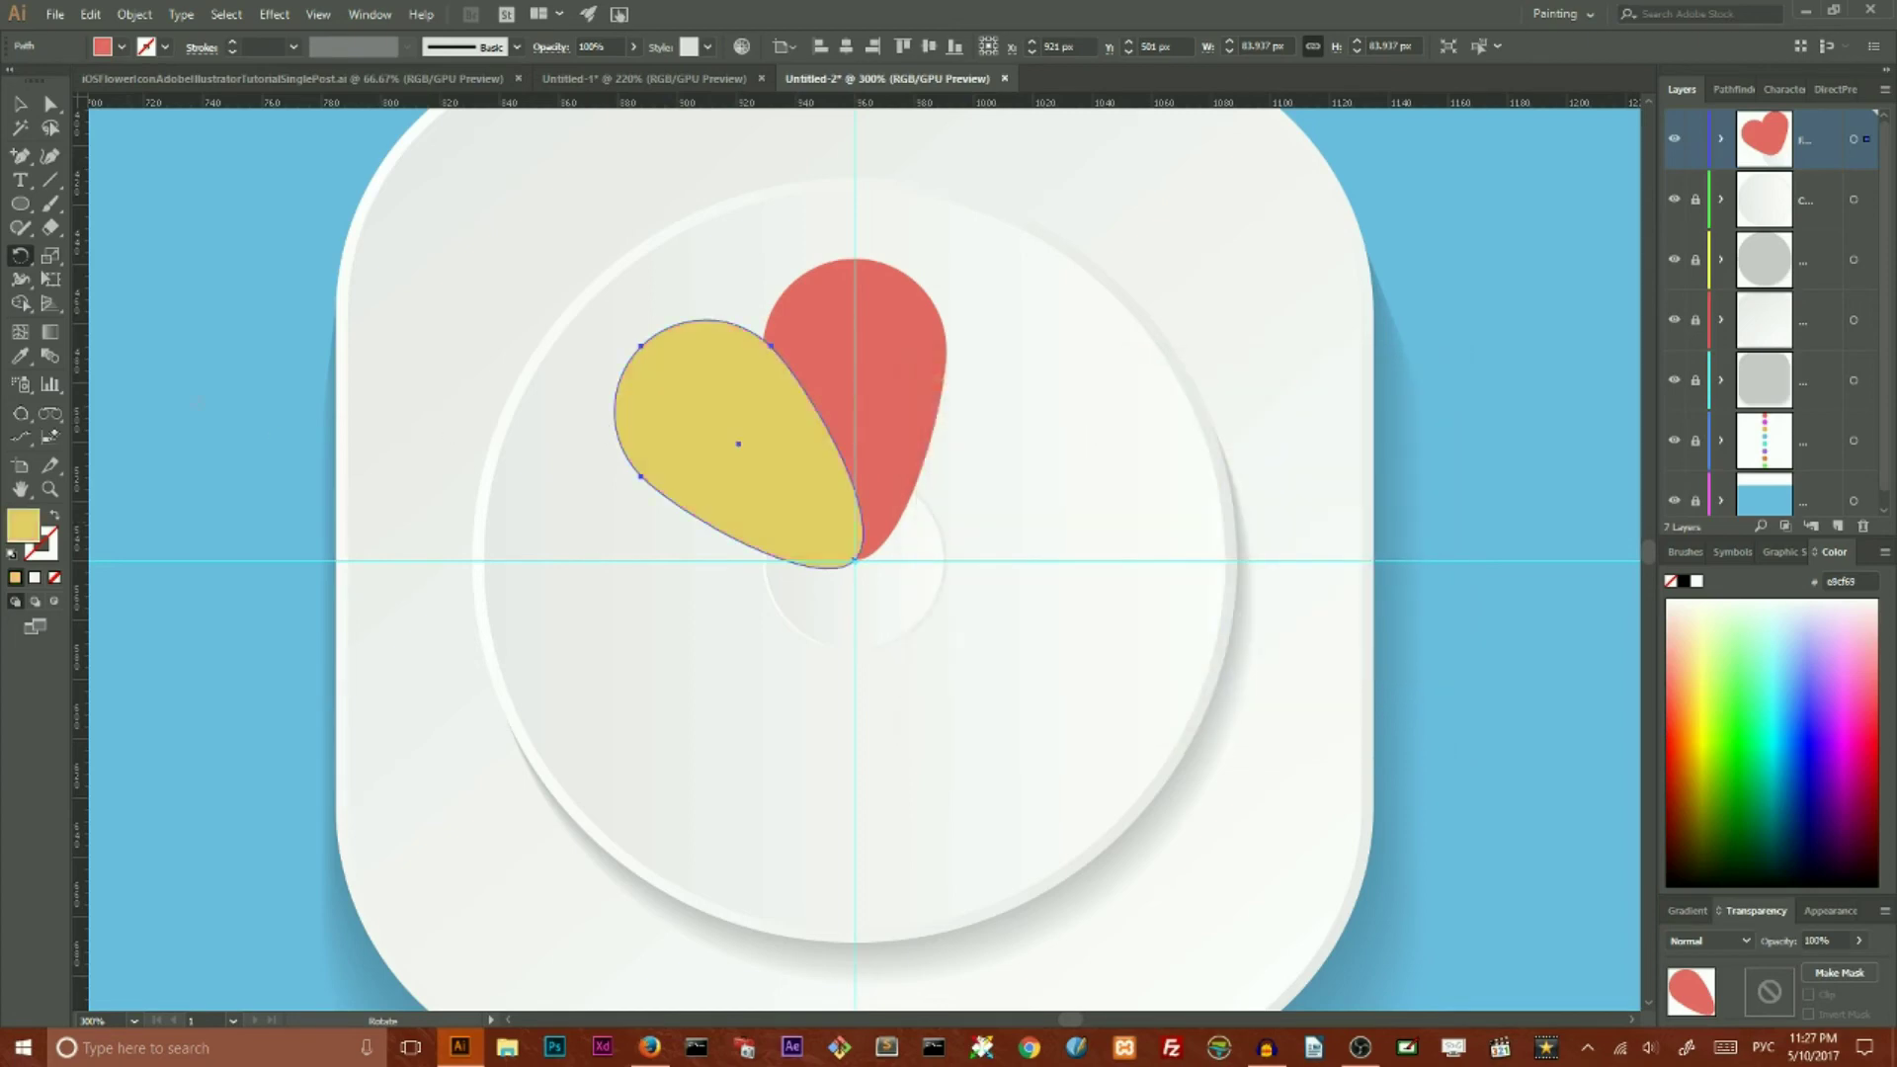
click(22, 106)
click(212, 212)
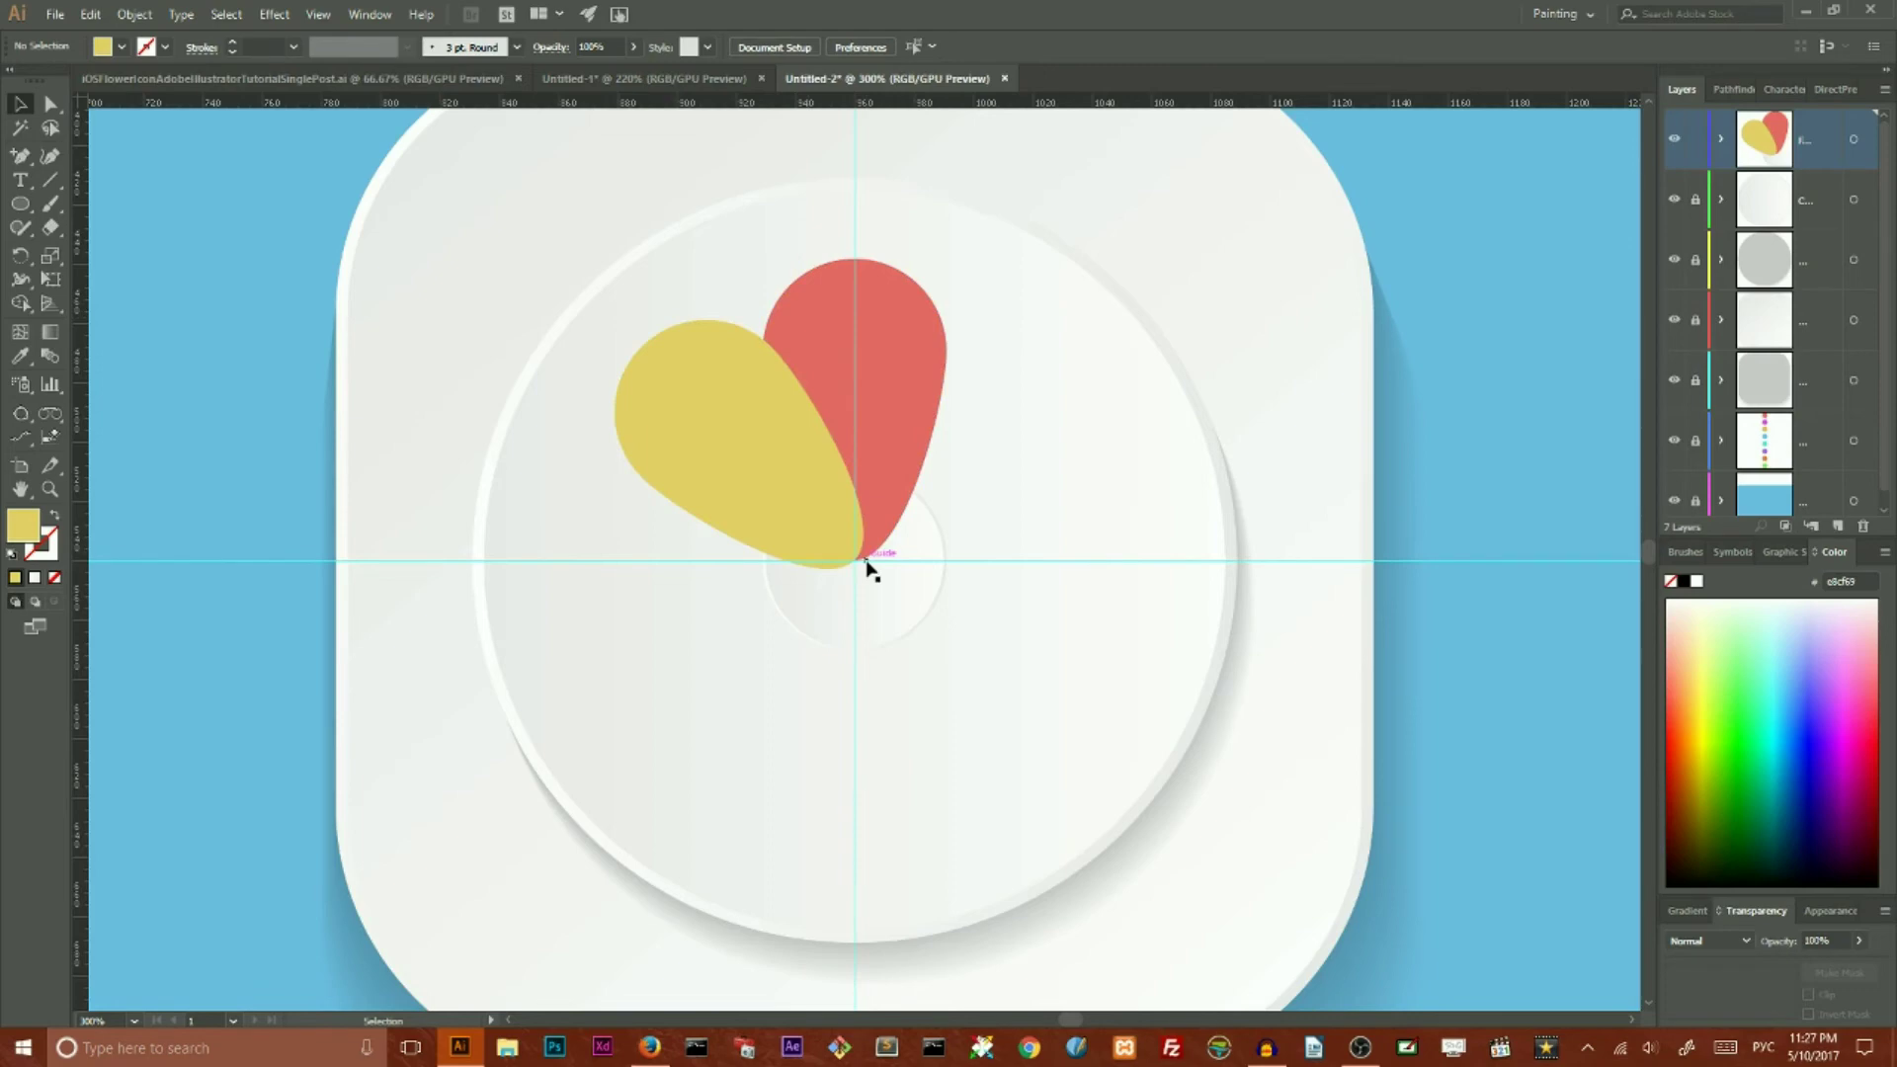
Step: Inspect the shadow shape over the red petal in the finished flower document, then return to the working document
click(644, 78)
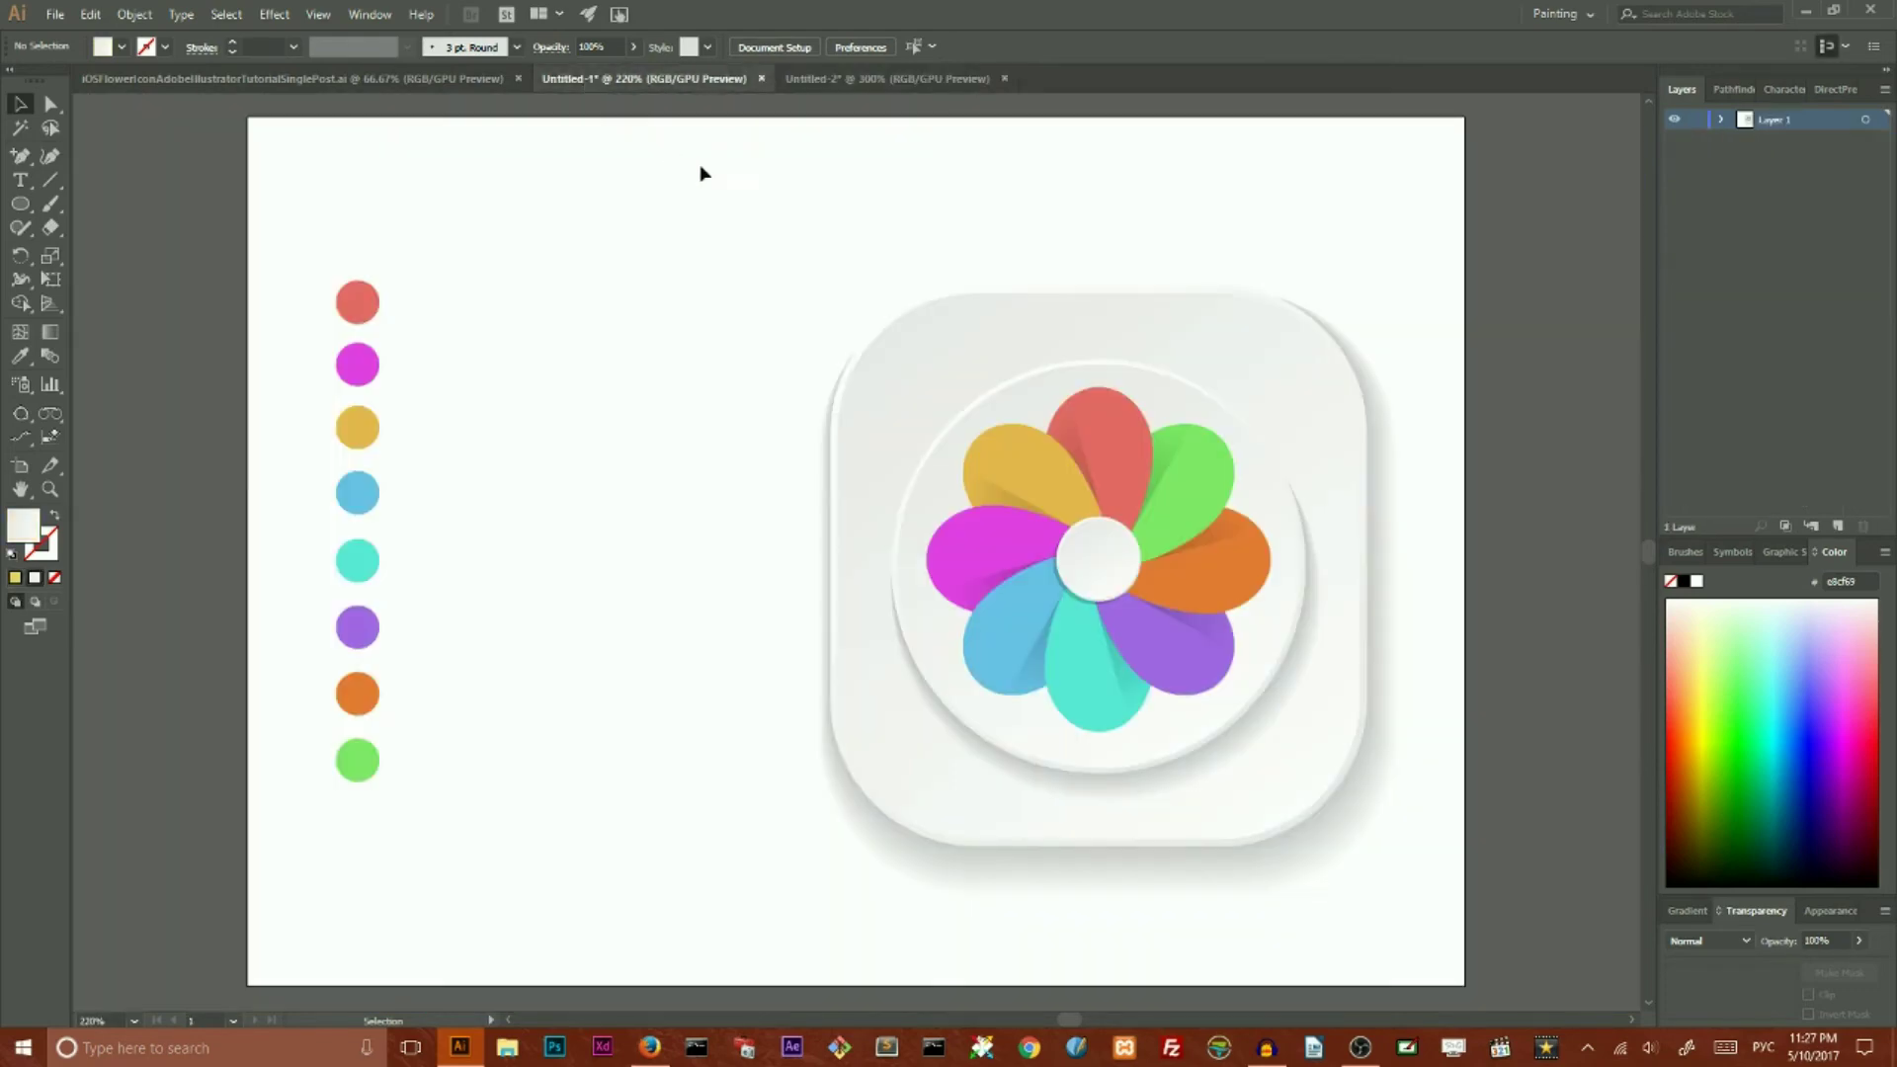
click(1057, 421)
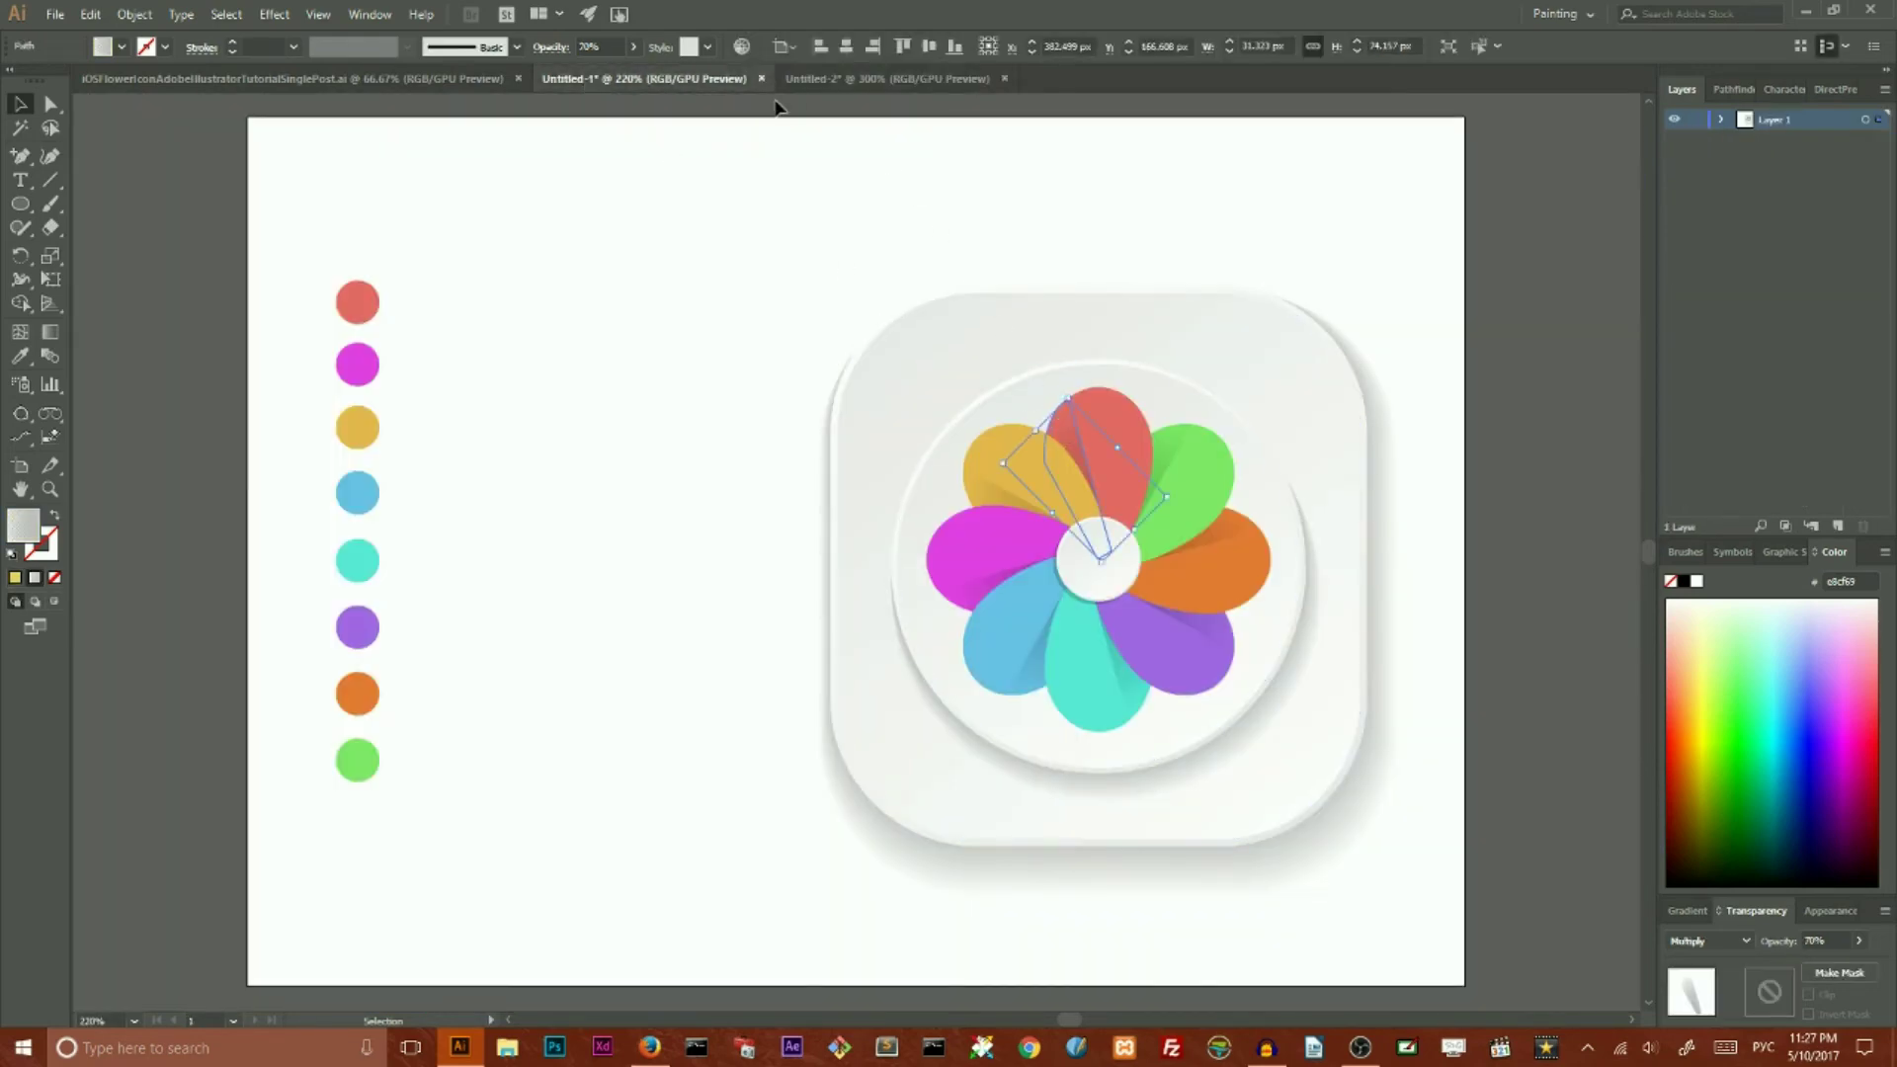
click(811, 83)
Step: Create a three-sided polygon with a 50 px radius over the upper part of the red petal
click(21, 206)
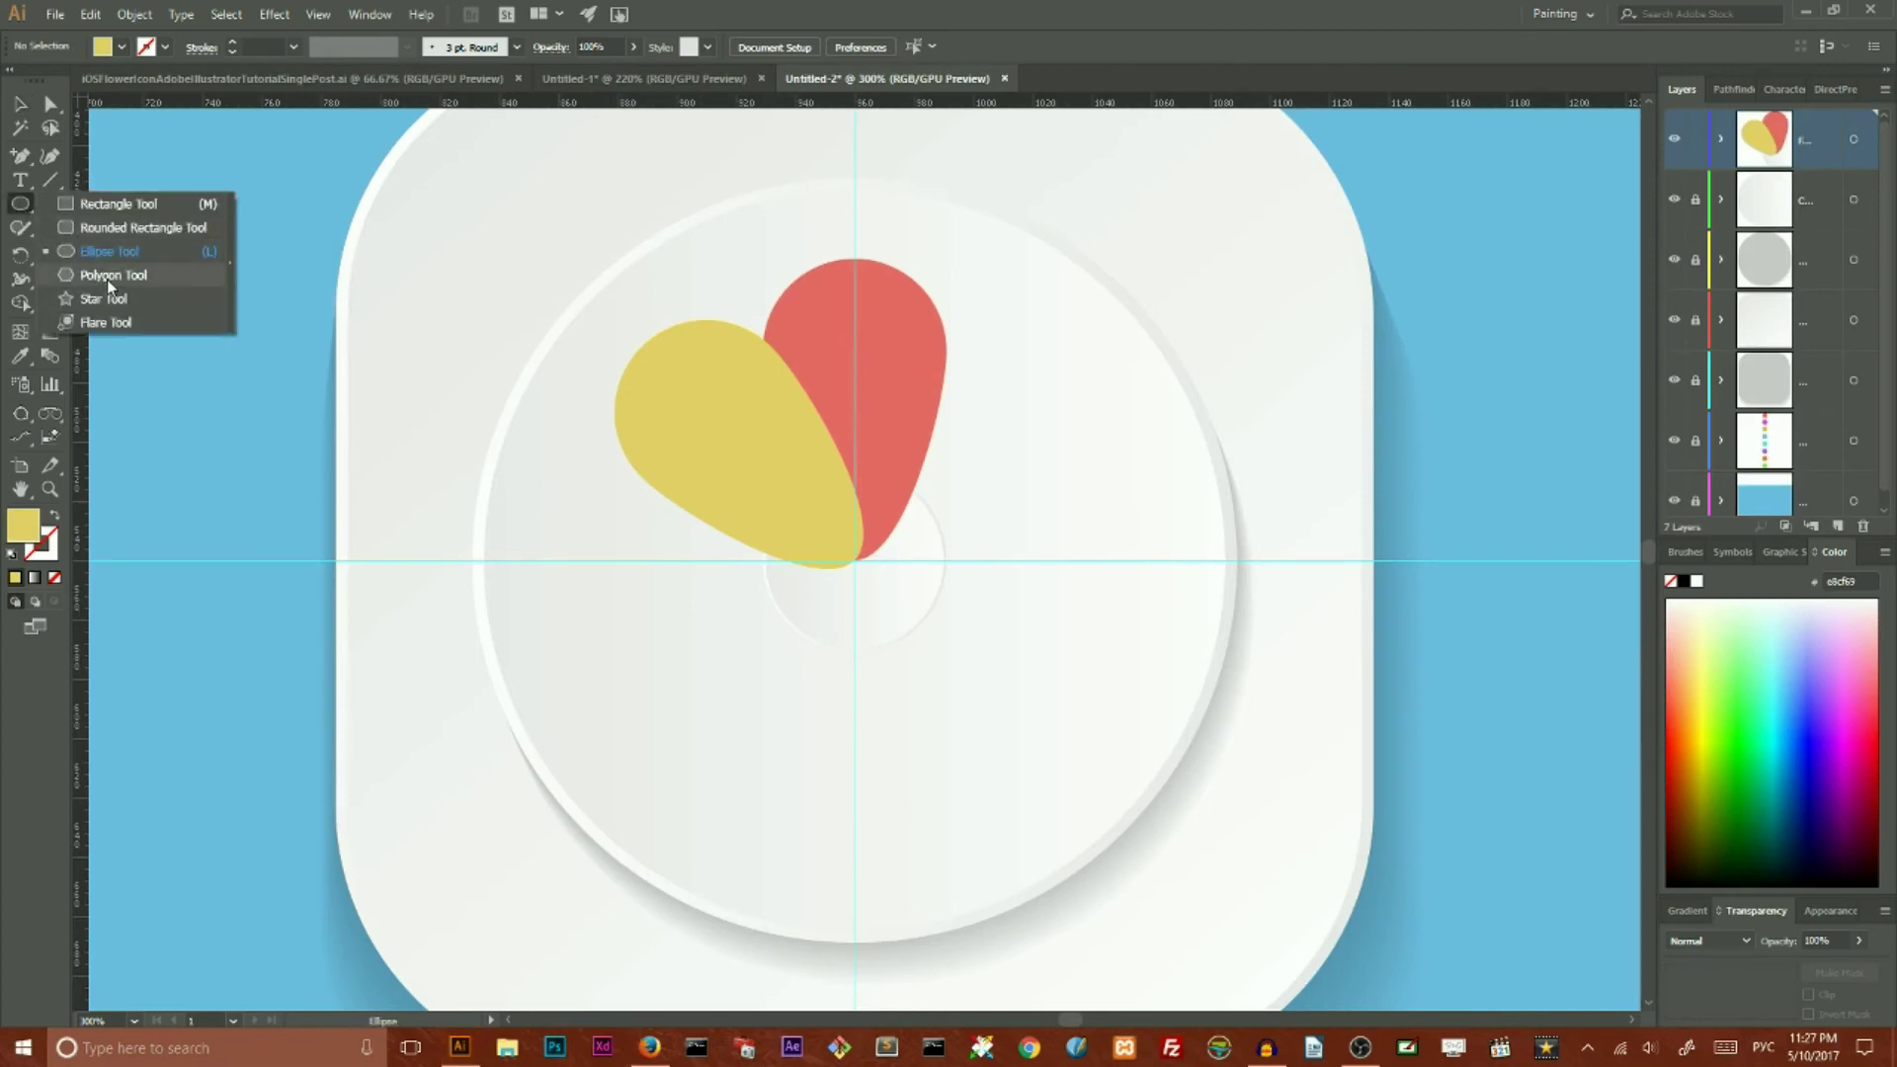
click(106, 277)
click(842, 320)
click(937, 518)
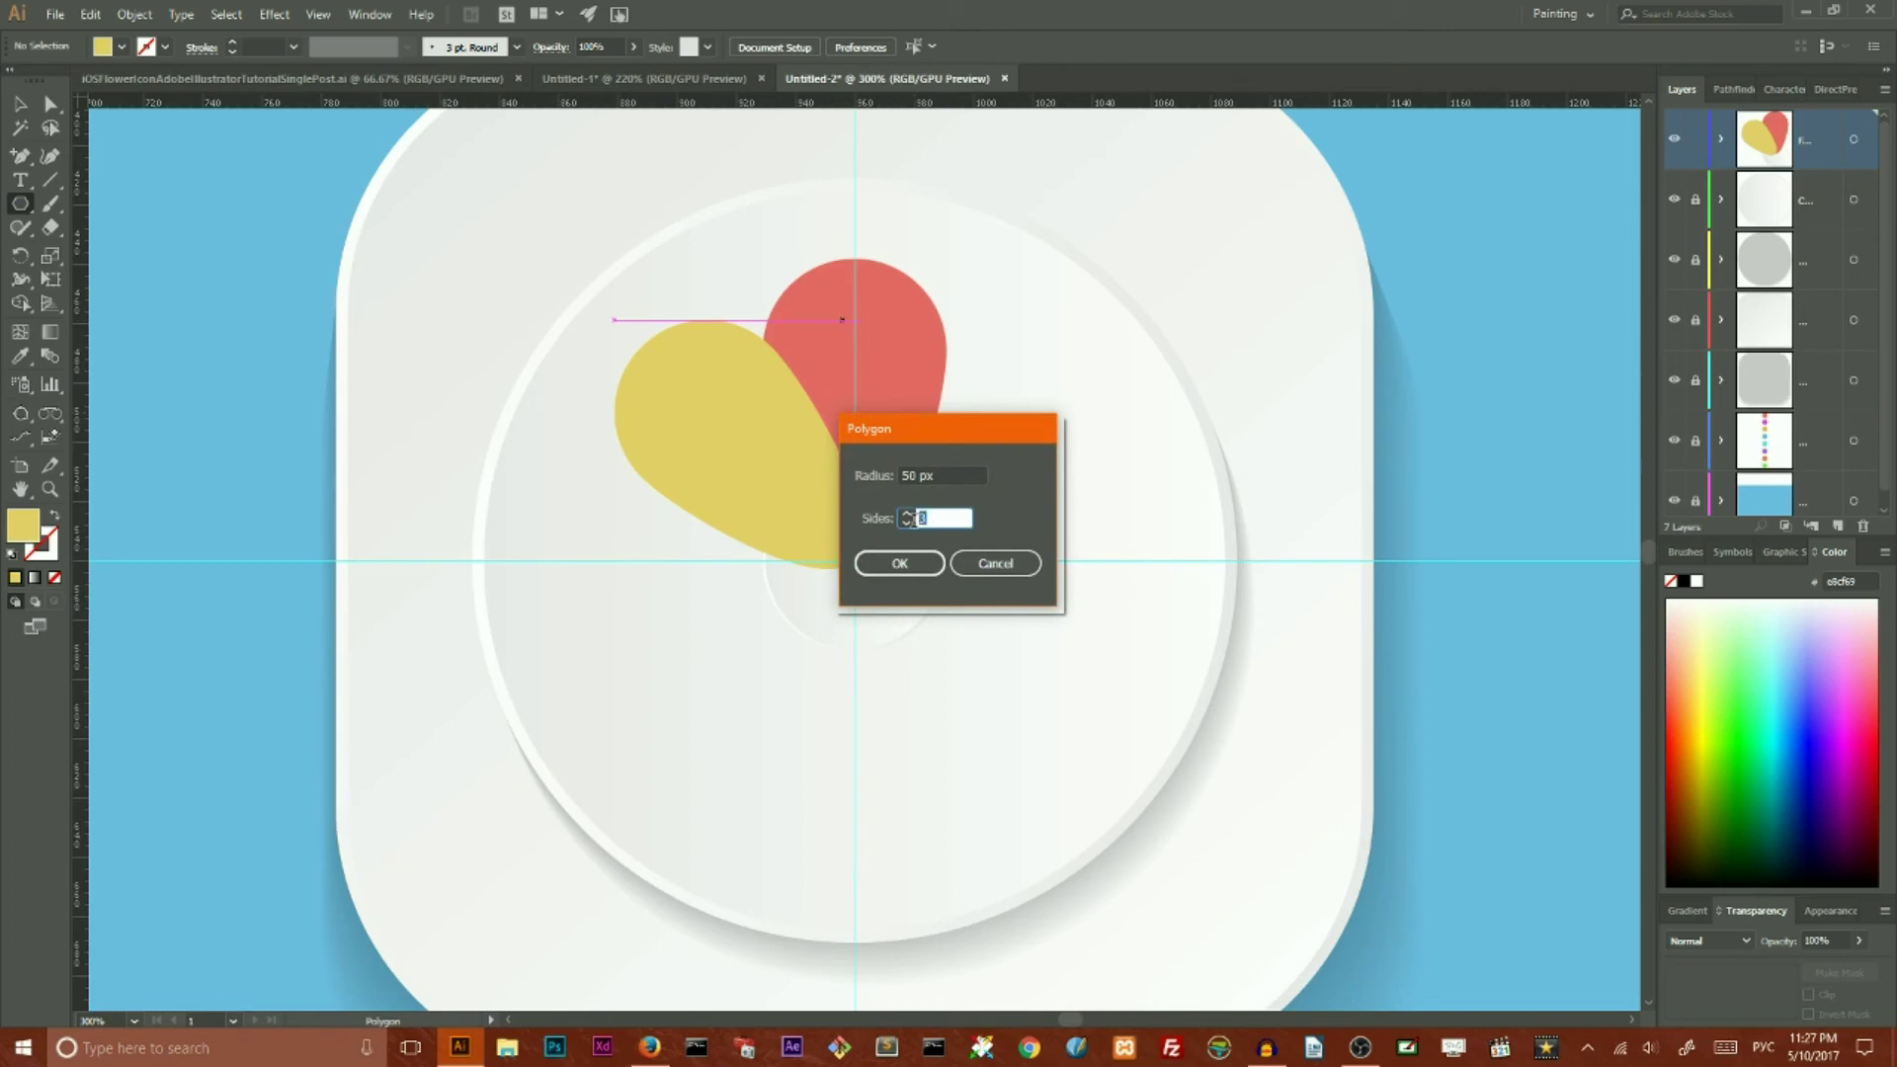
click(899, 564)
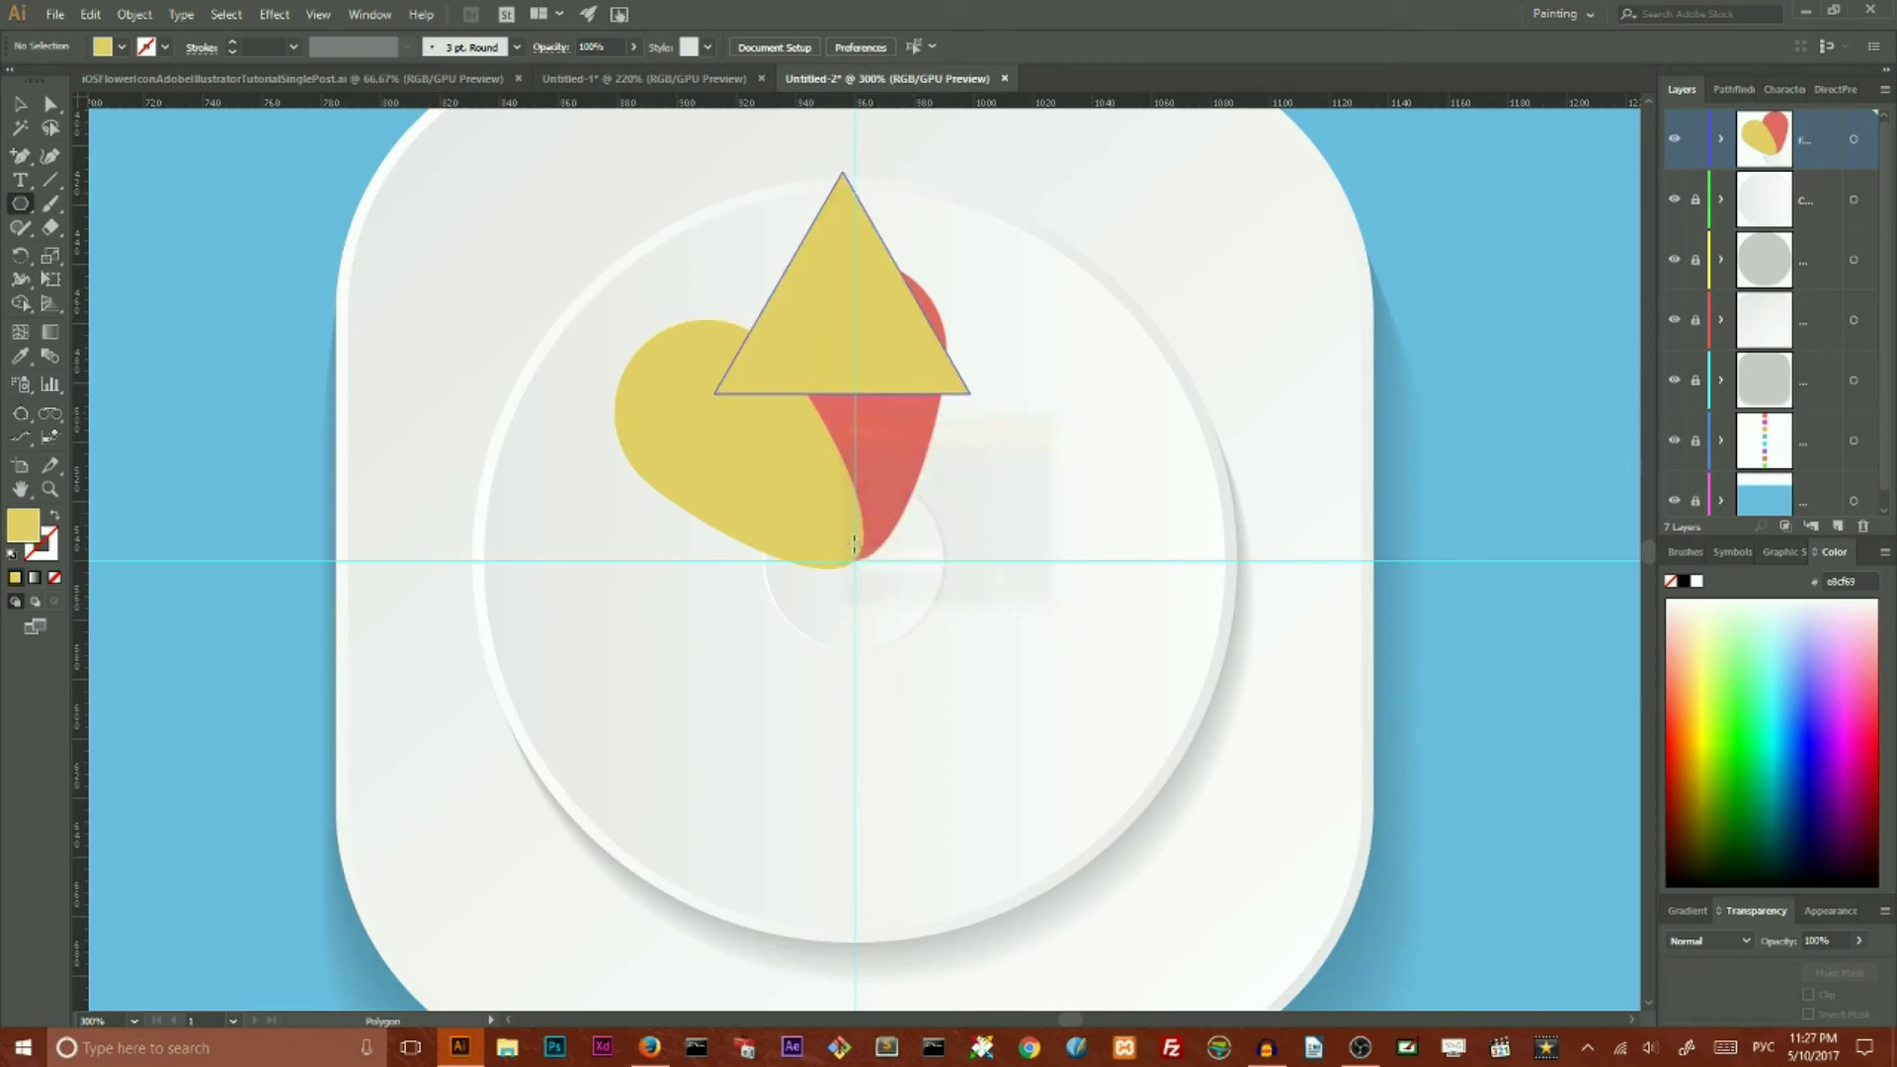
Step: Narrow the triangle to about 27 px wide and rotate it 180° so that it points downward
click(20, 105)
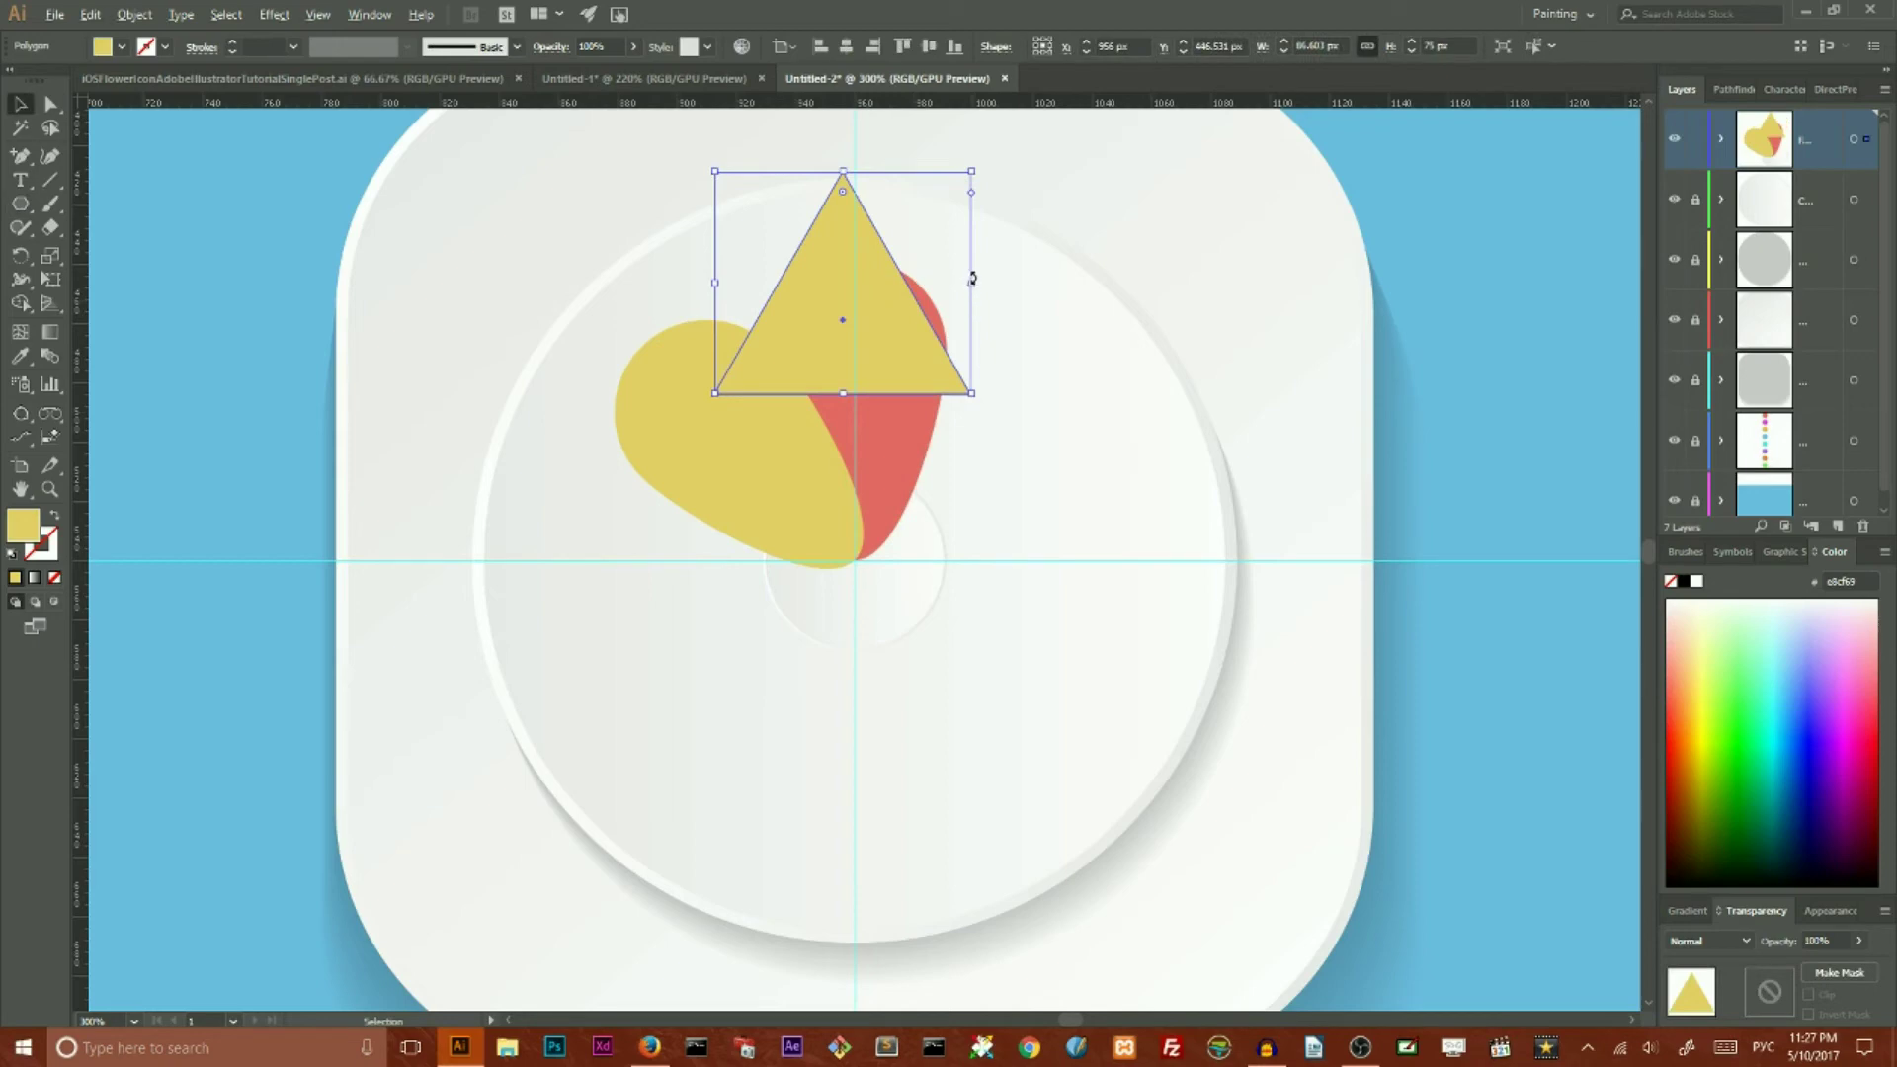
drag(974, 284, 884, 293)
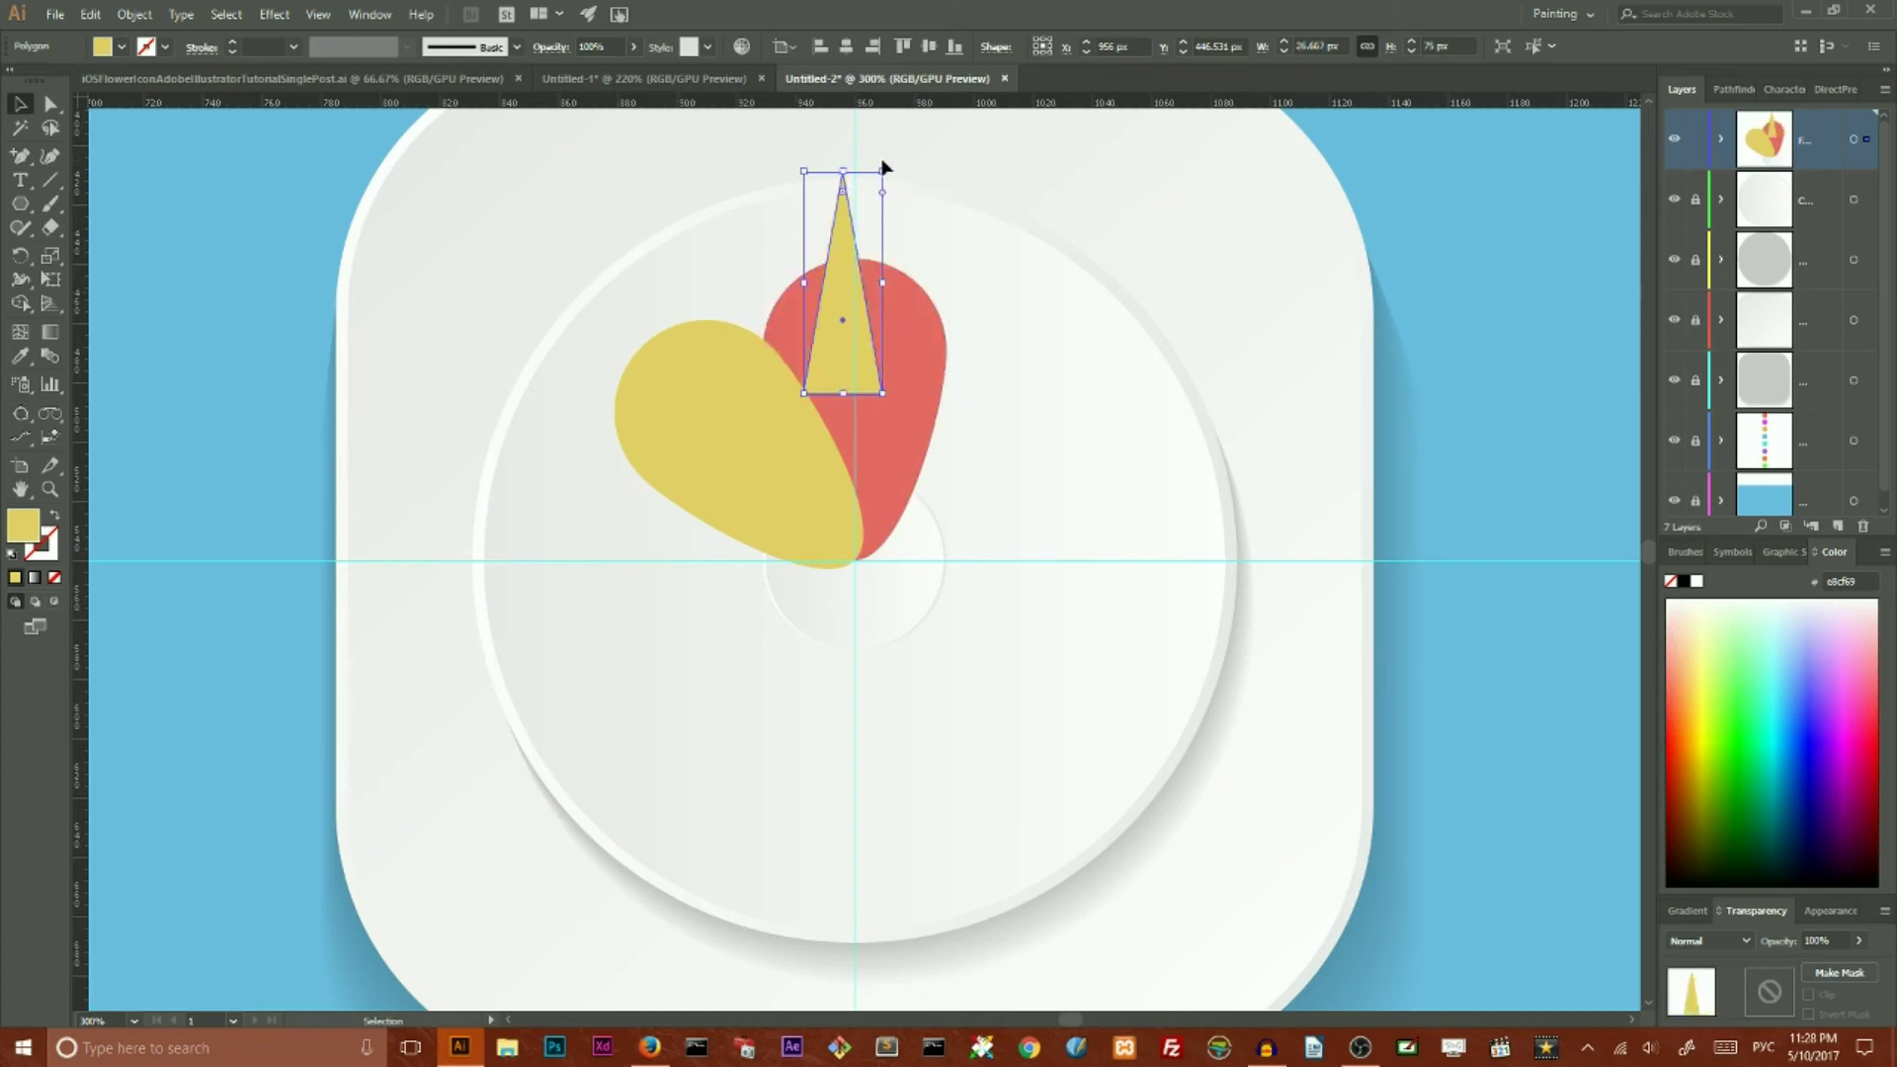
drag(886, 166, 834, 376)
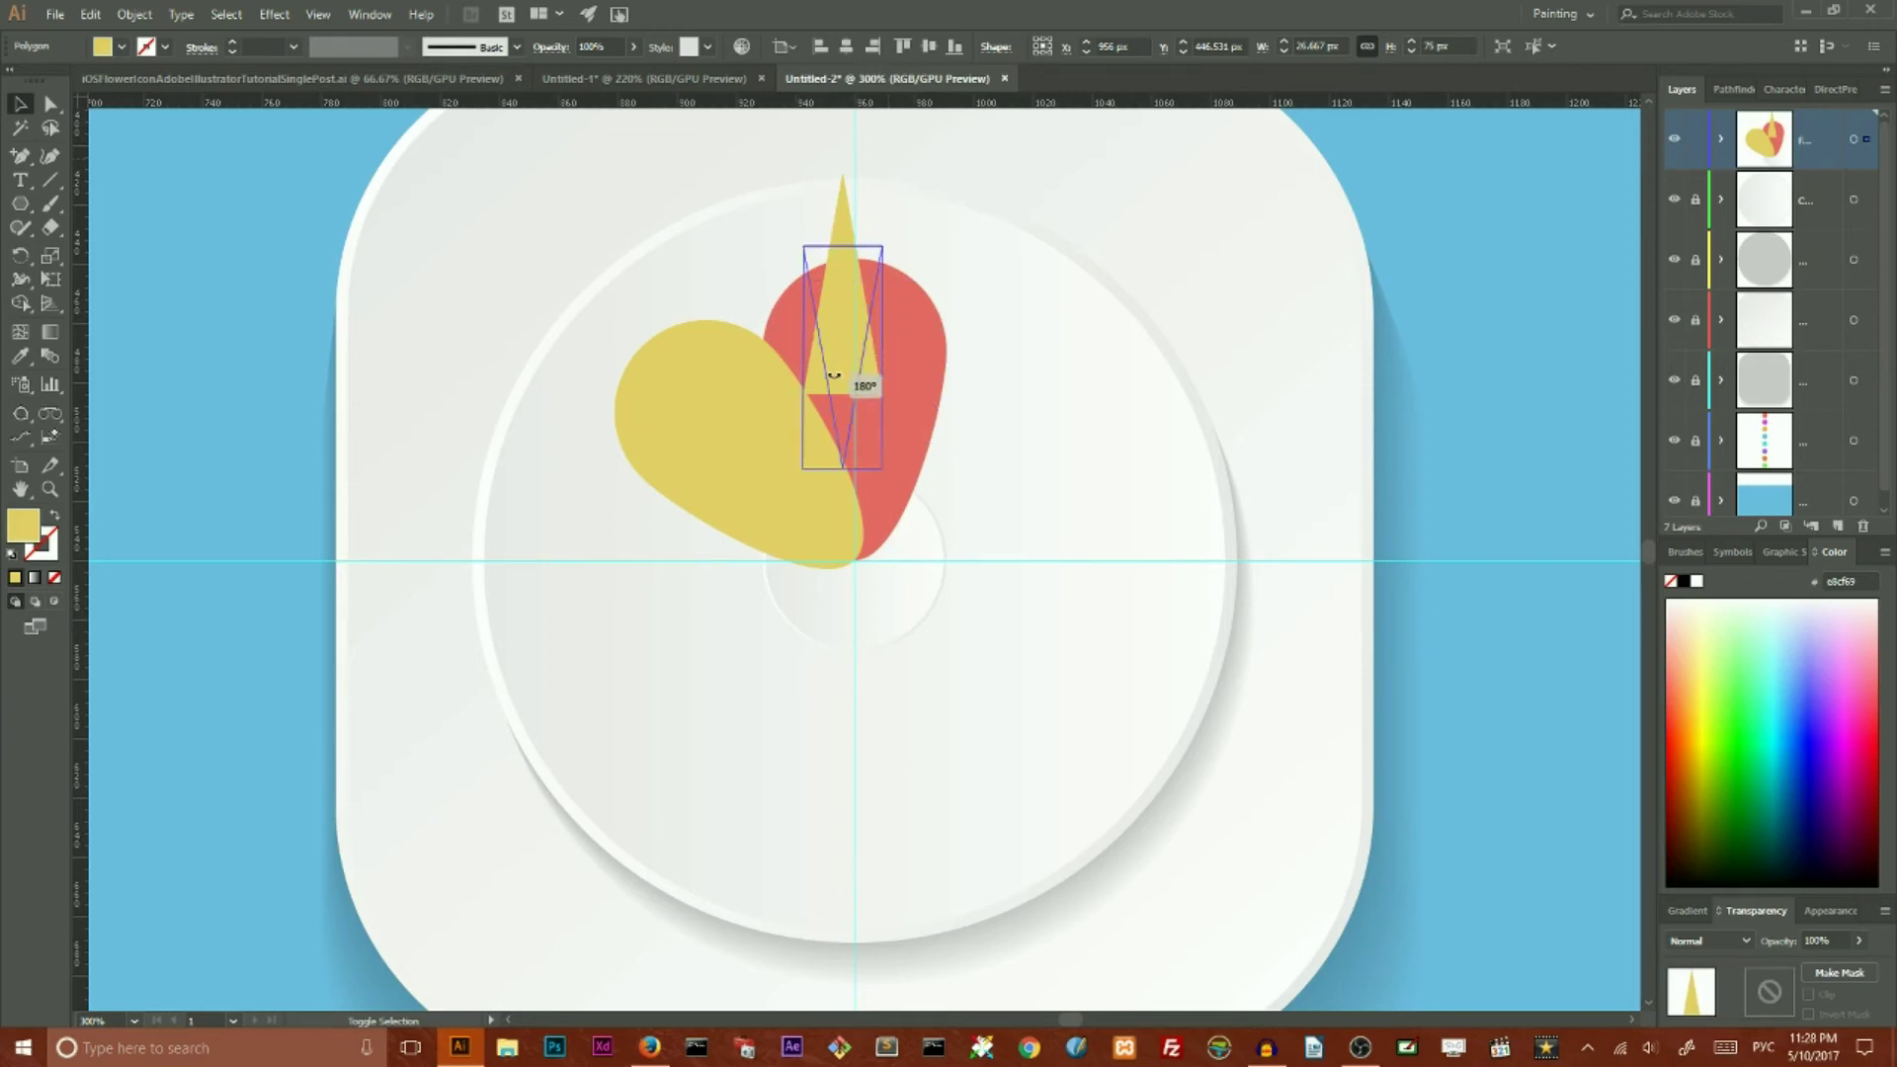
drag(834, 376, 839, 381)
Step: Move the triangle's tip to the guide intersection and centre the triangle horizontally on the artboard
drag(843, 305, 855, 392)
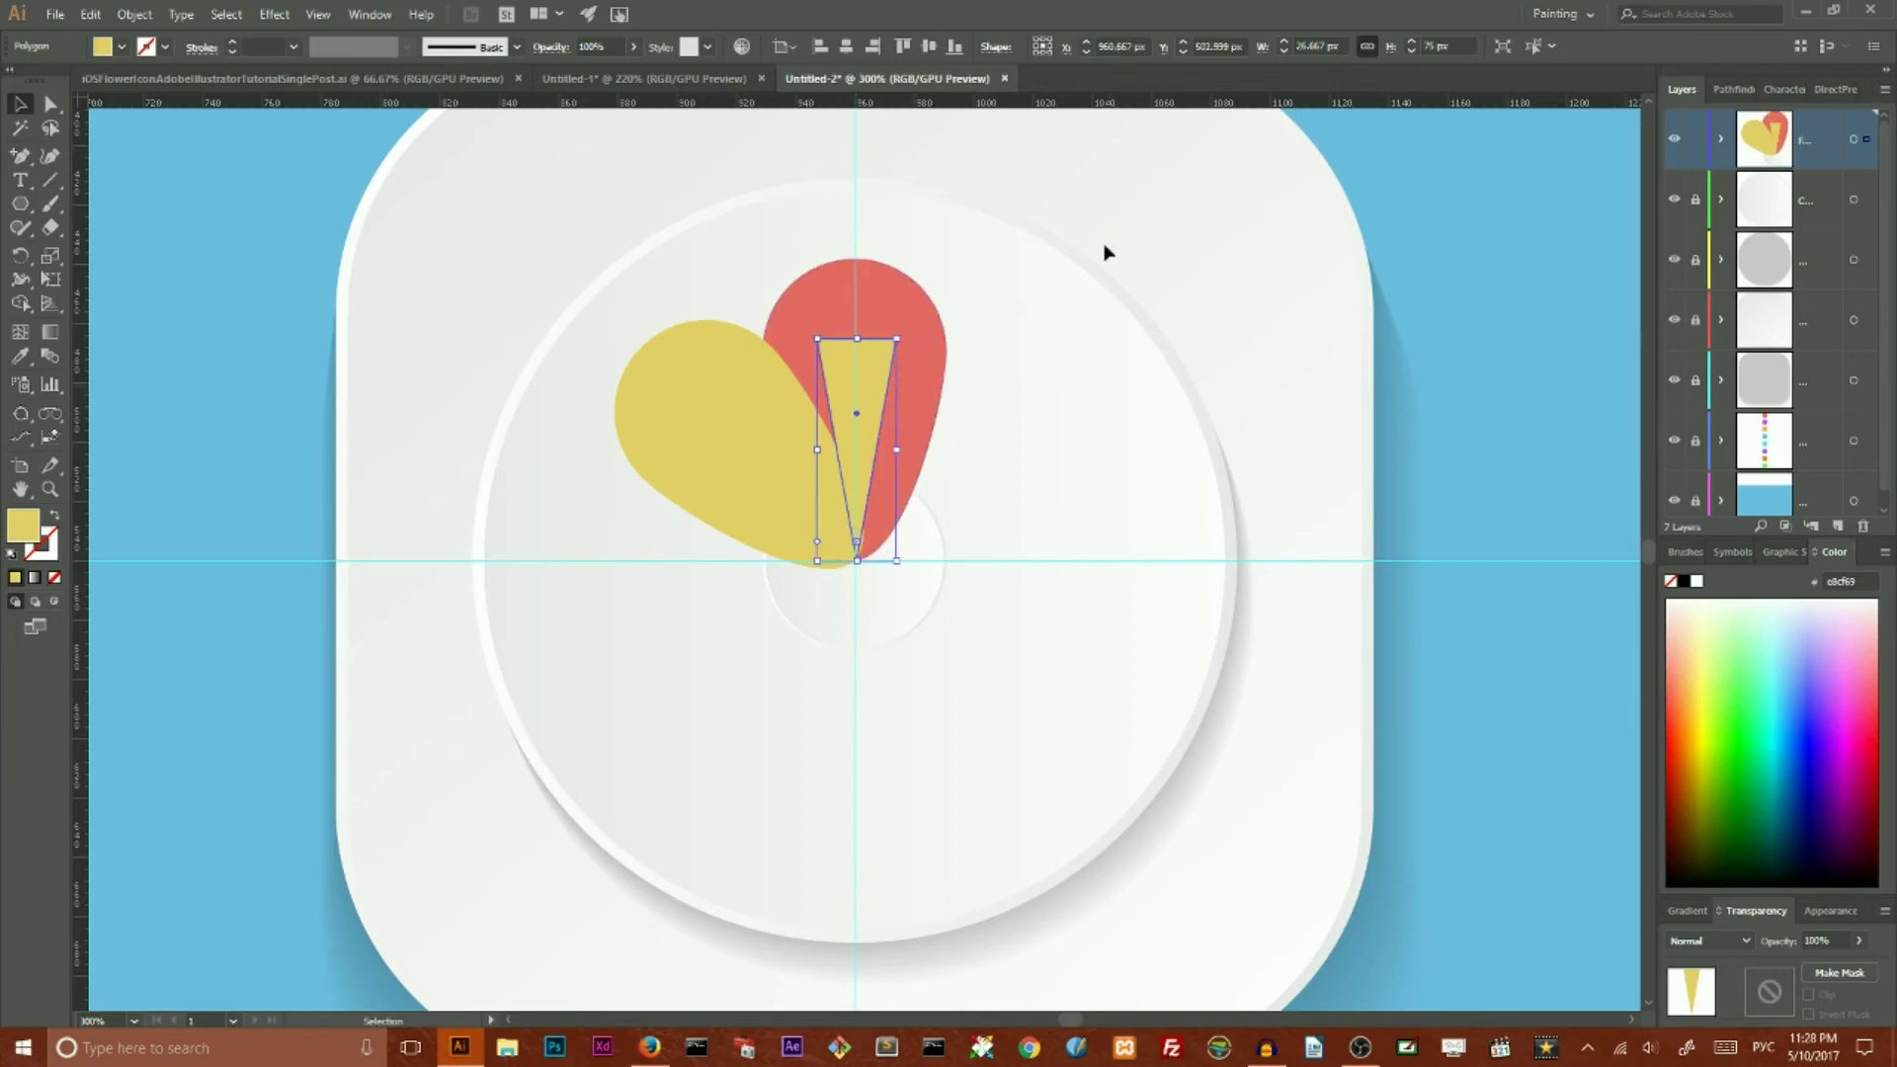
key(ctrl+equal)
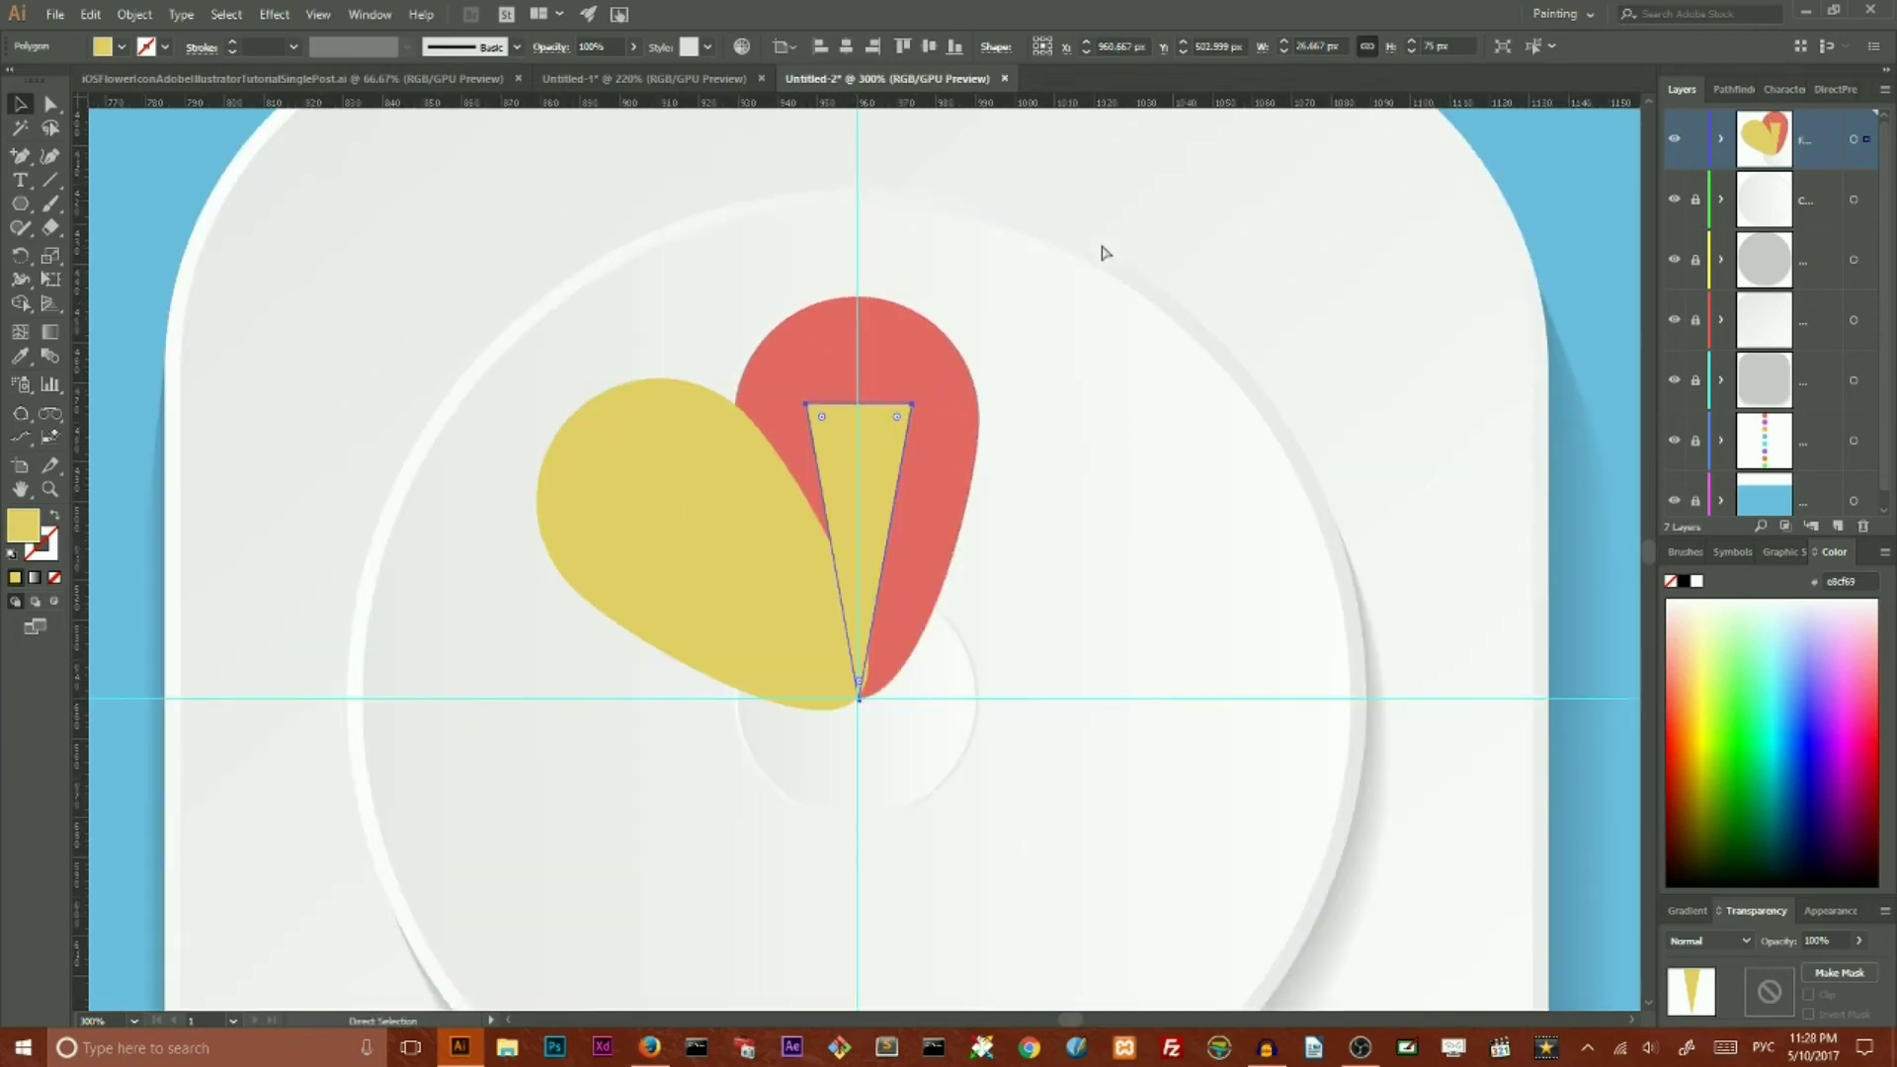
key(ctrl+equal)
scroll(1055, 251, down, 2)
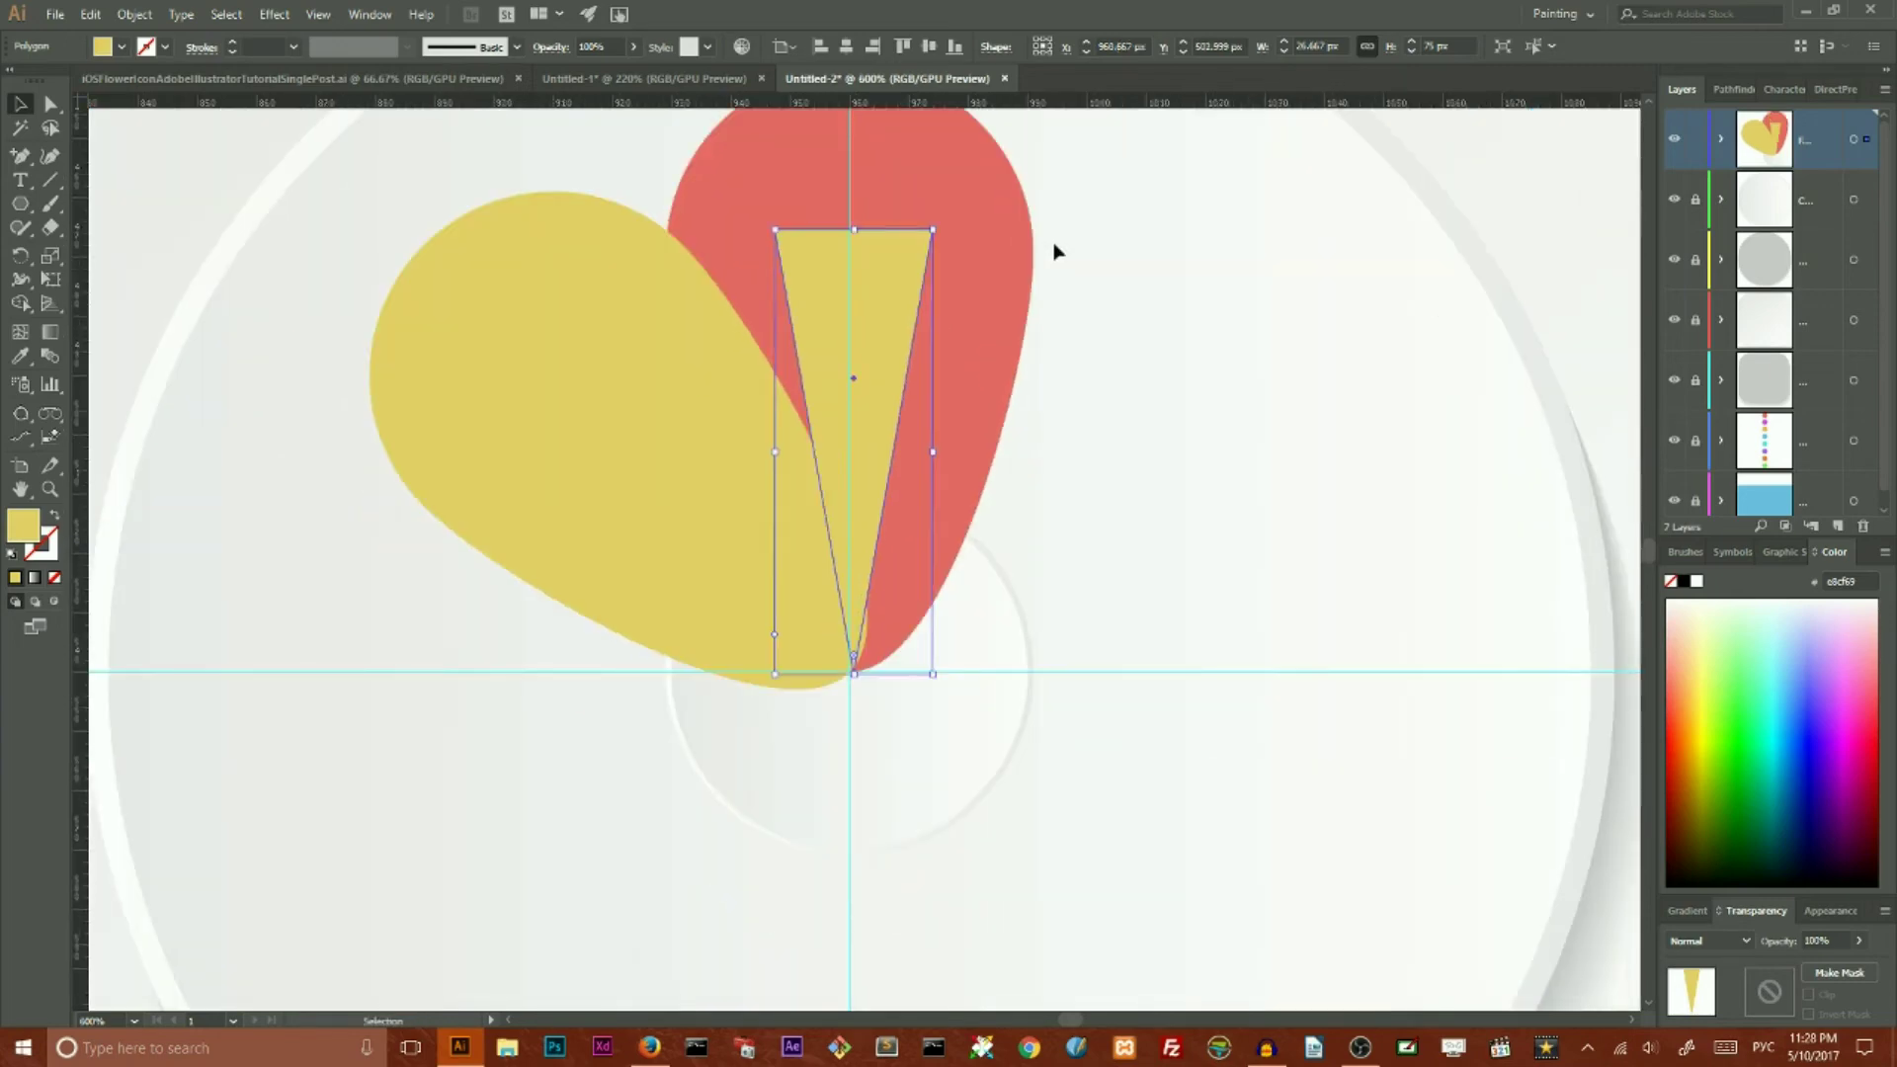
click(846, 48)
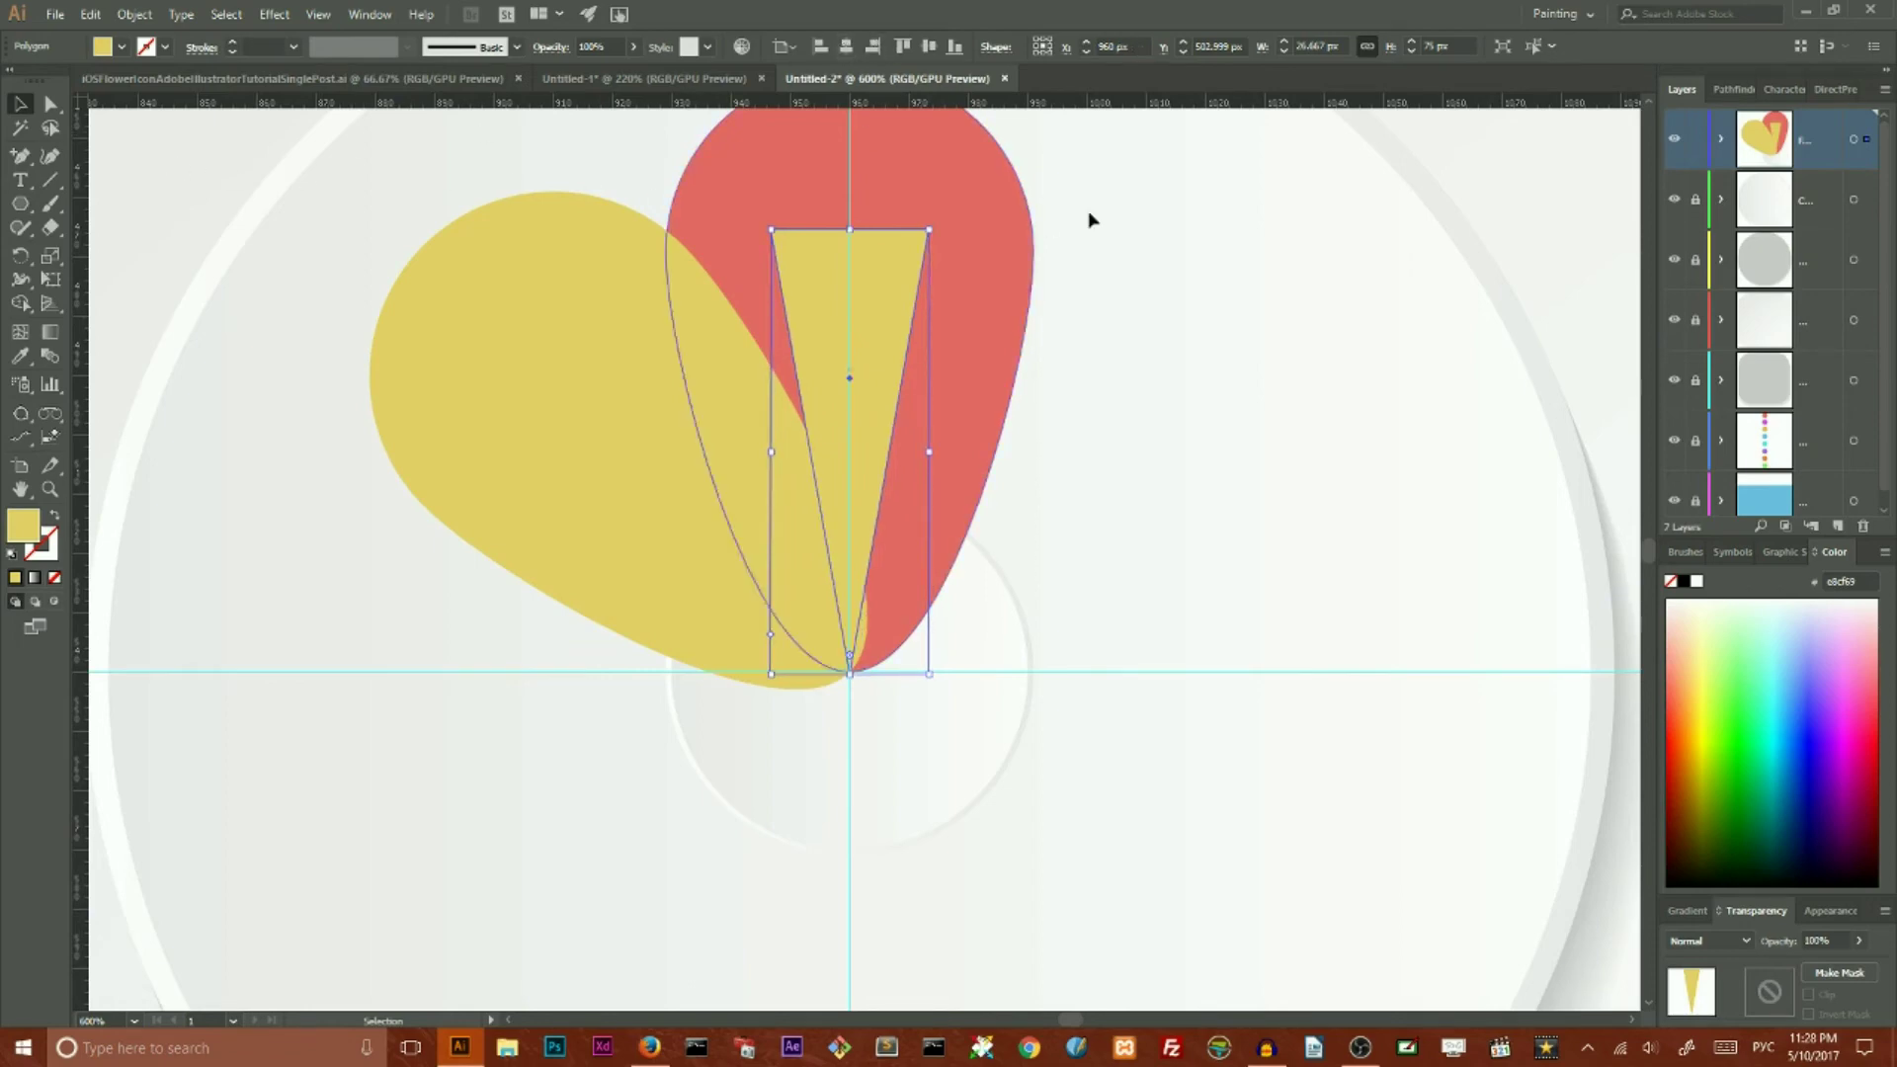
click(1217, 183)
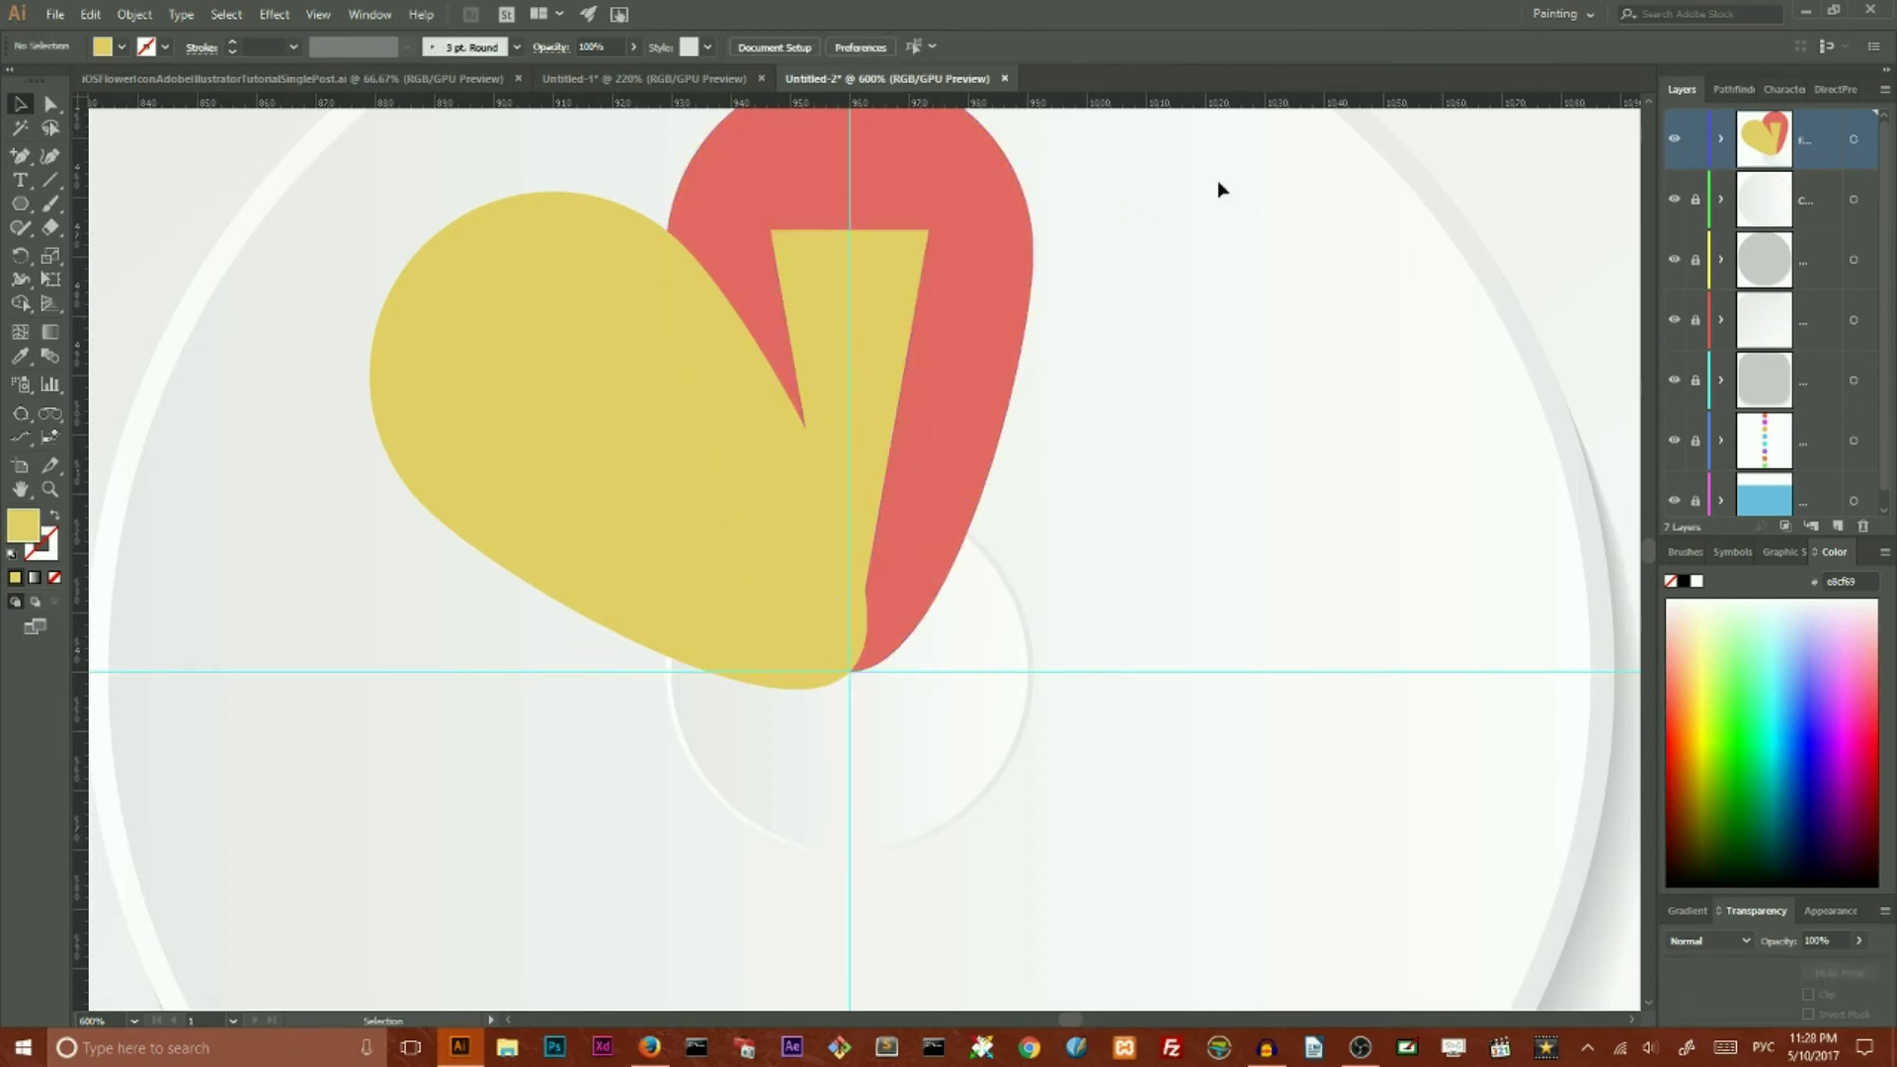
Step: Recolour the triangle light grey, c6c6c6
click(862, 476)
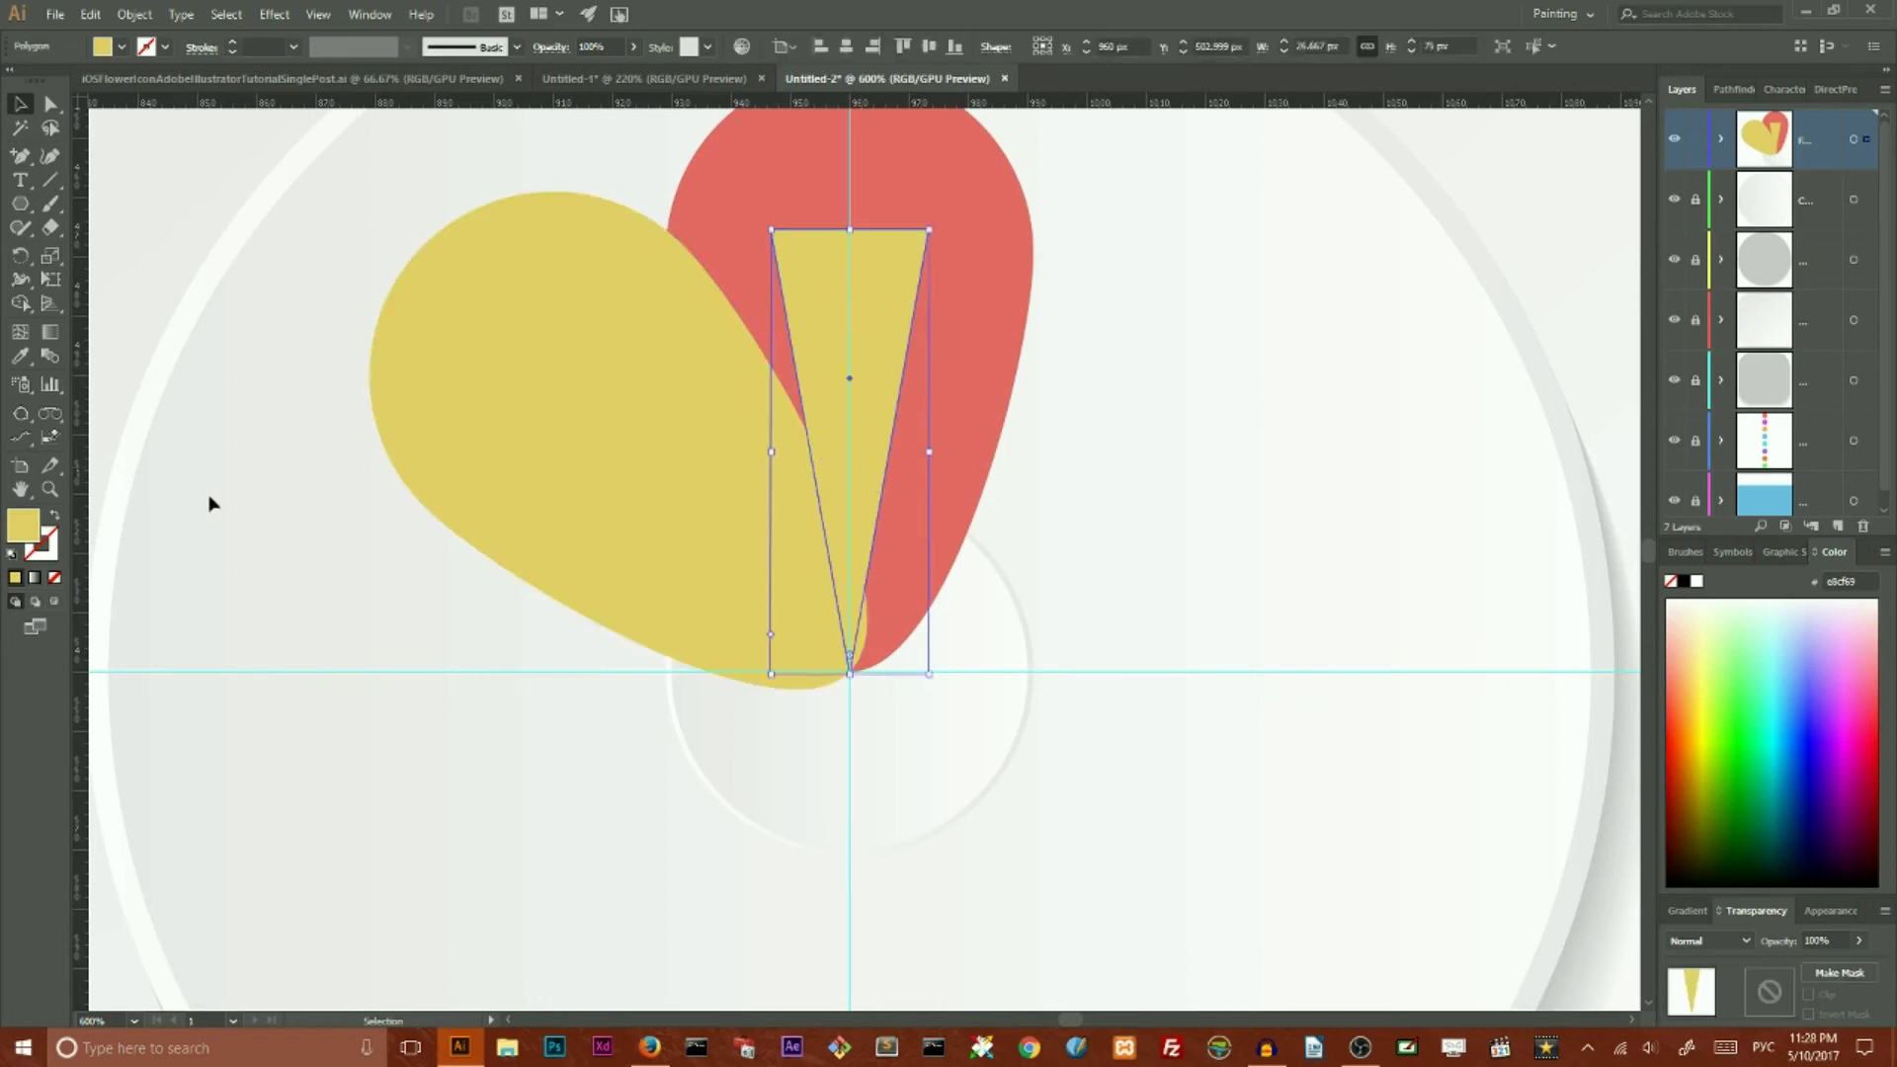
double_click(32, 531)
drag(975, 460, 918, 481)
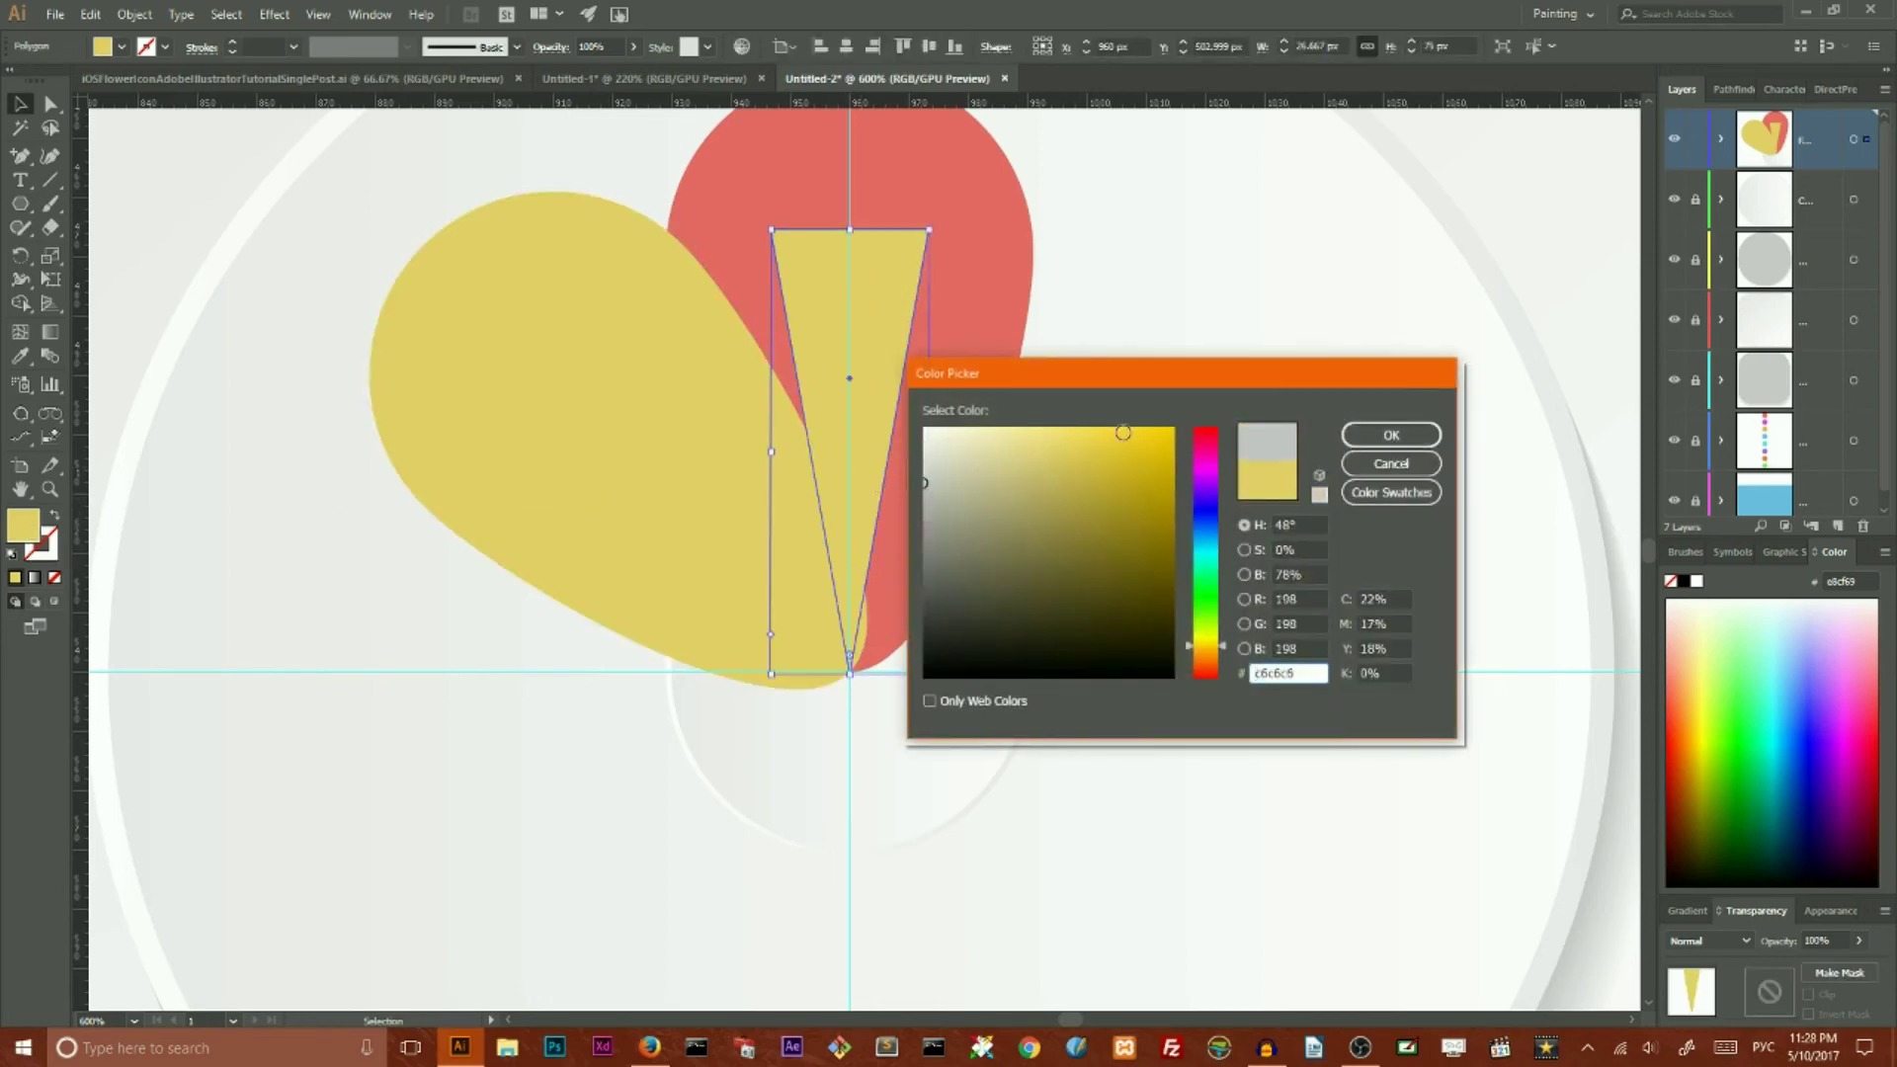
click(1364, 434)
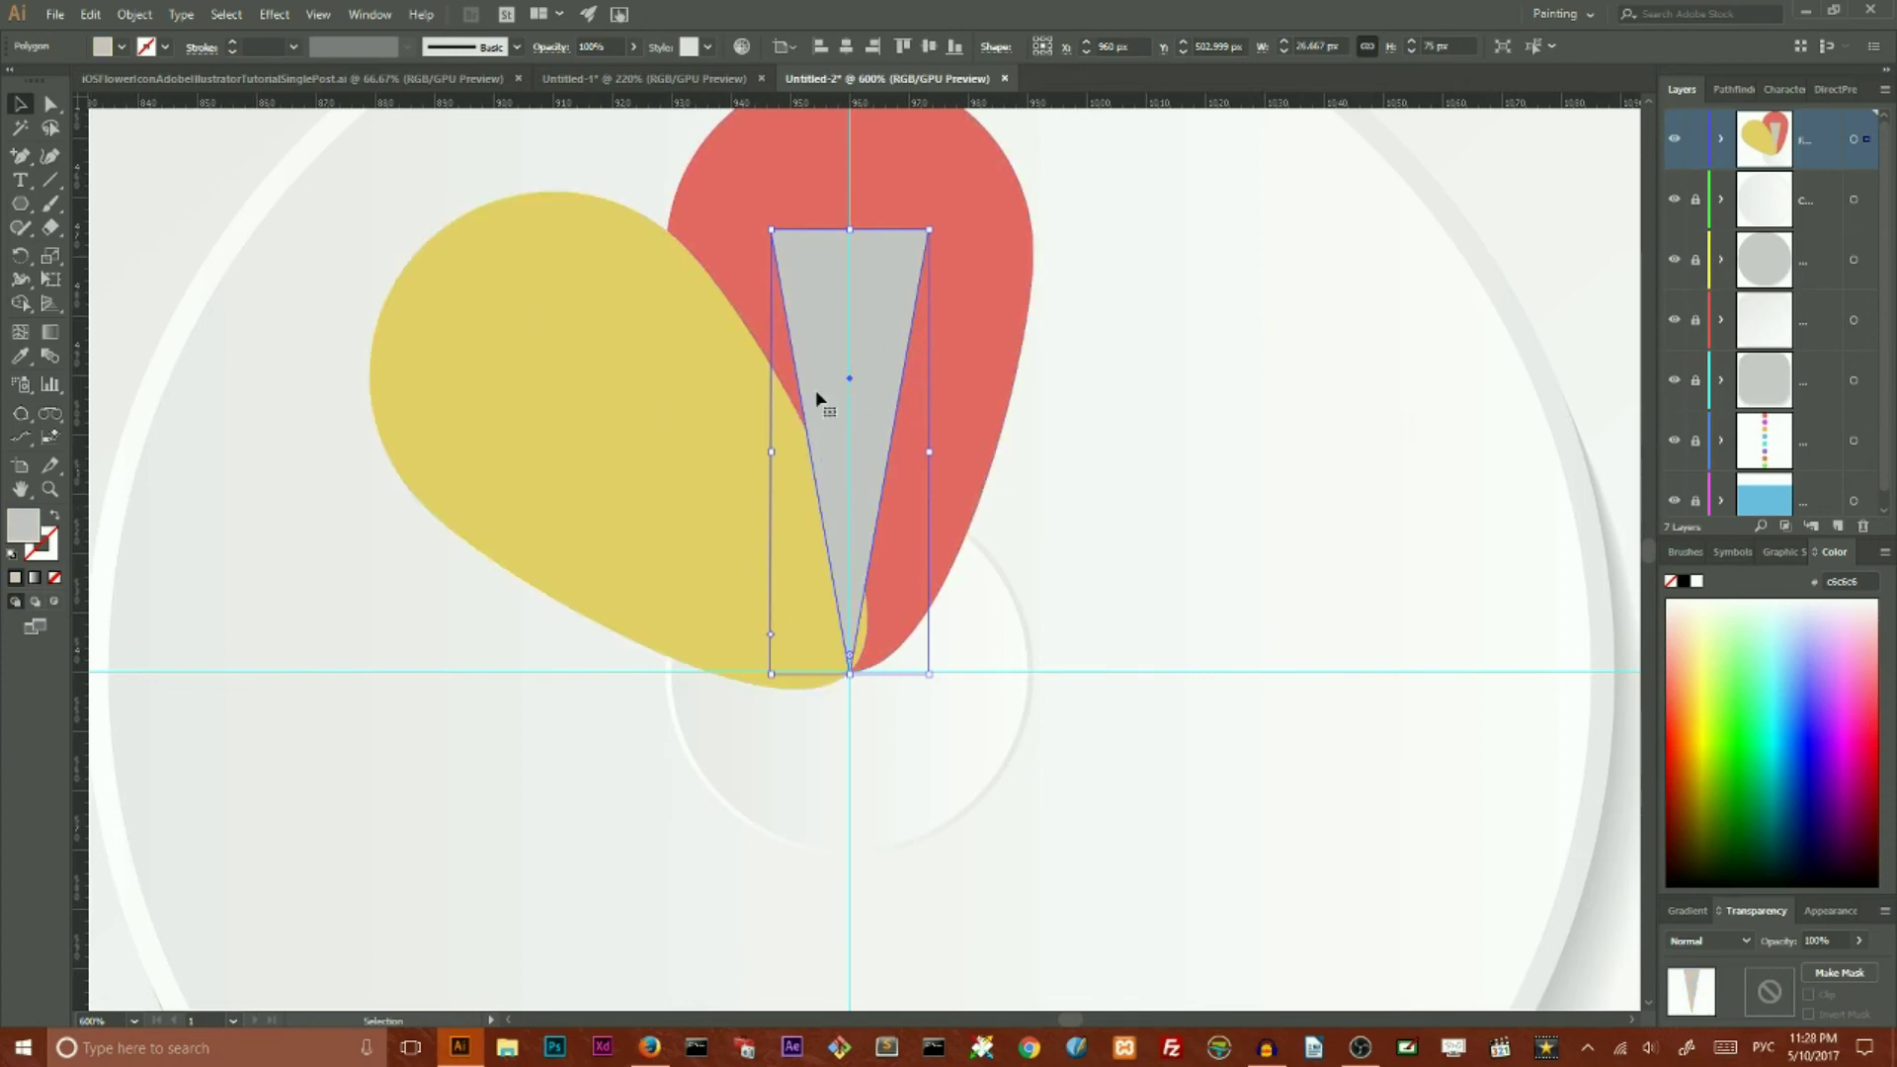
Step: Add an anchor point on the lower part of the grey triangle's right edge
click(49, 104)
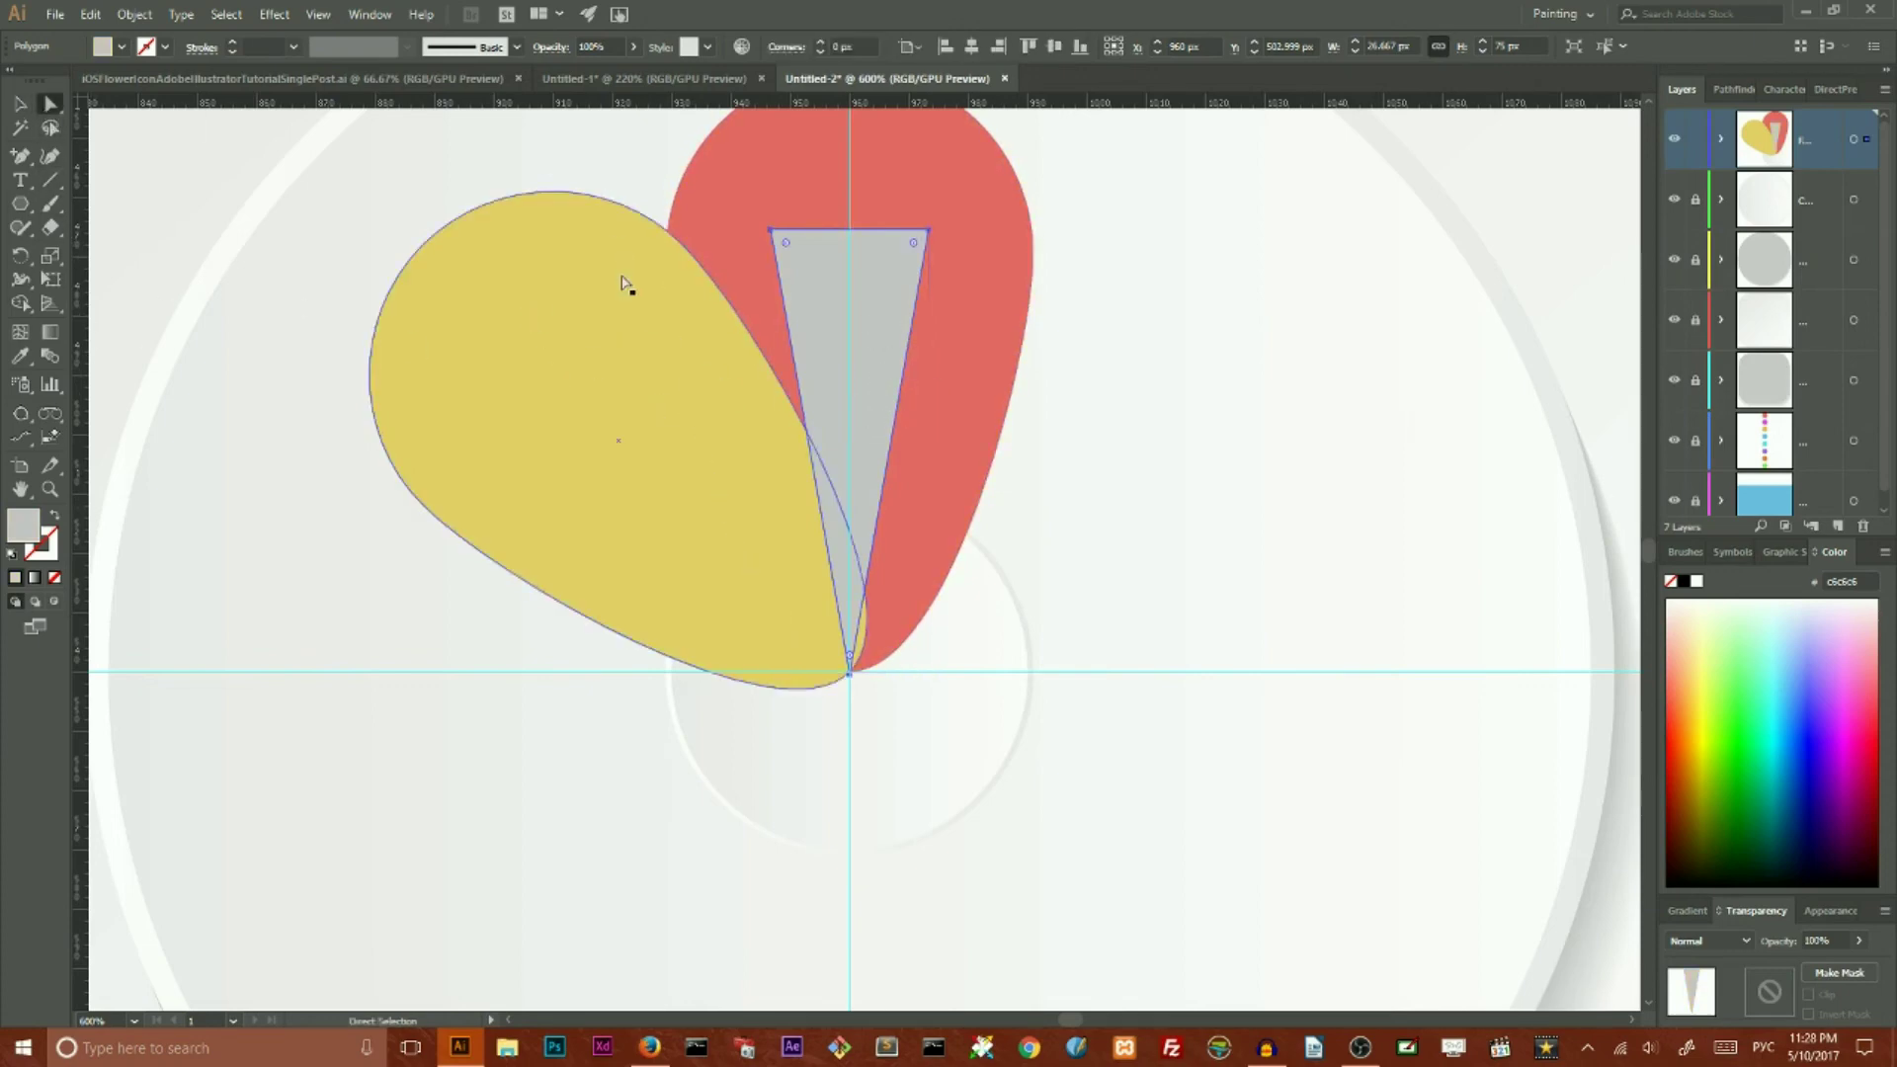
scroll(623, 297, up, 1)
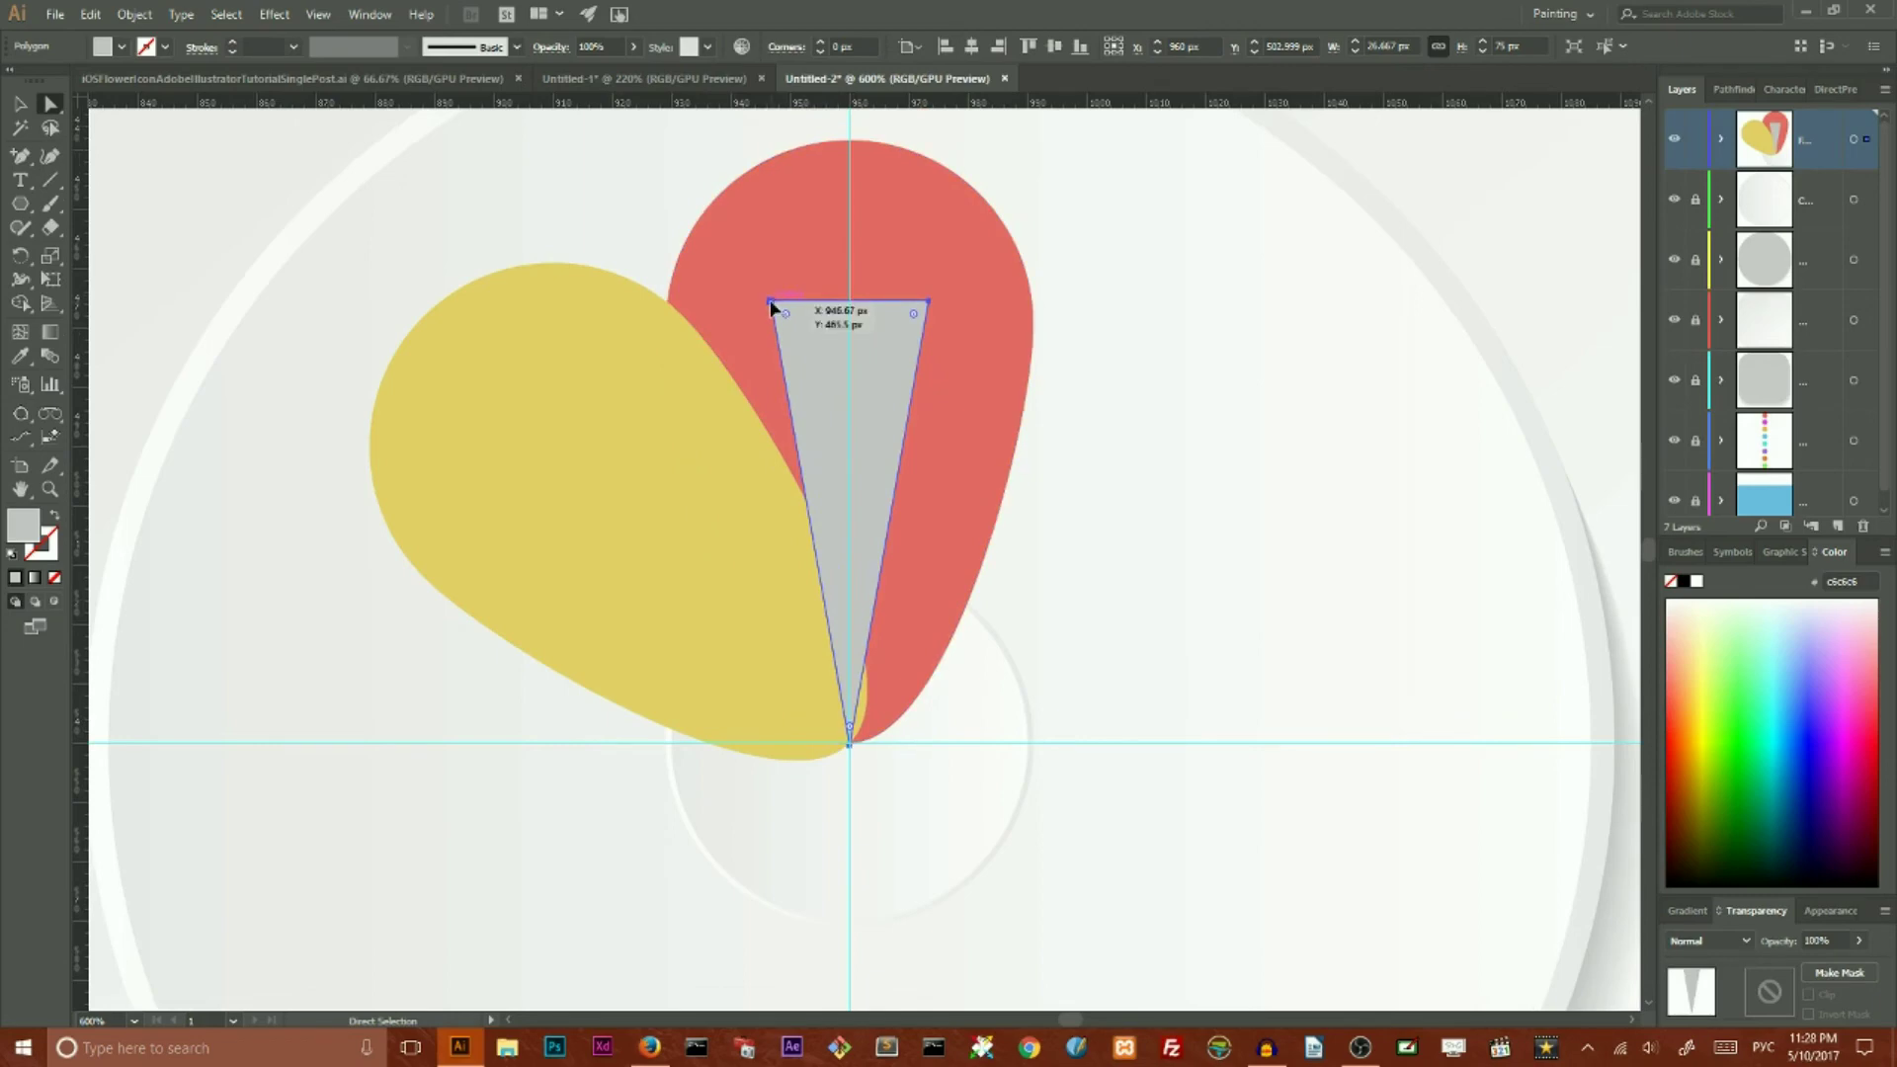
click(770, 304)
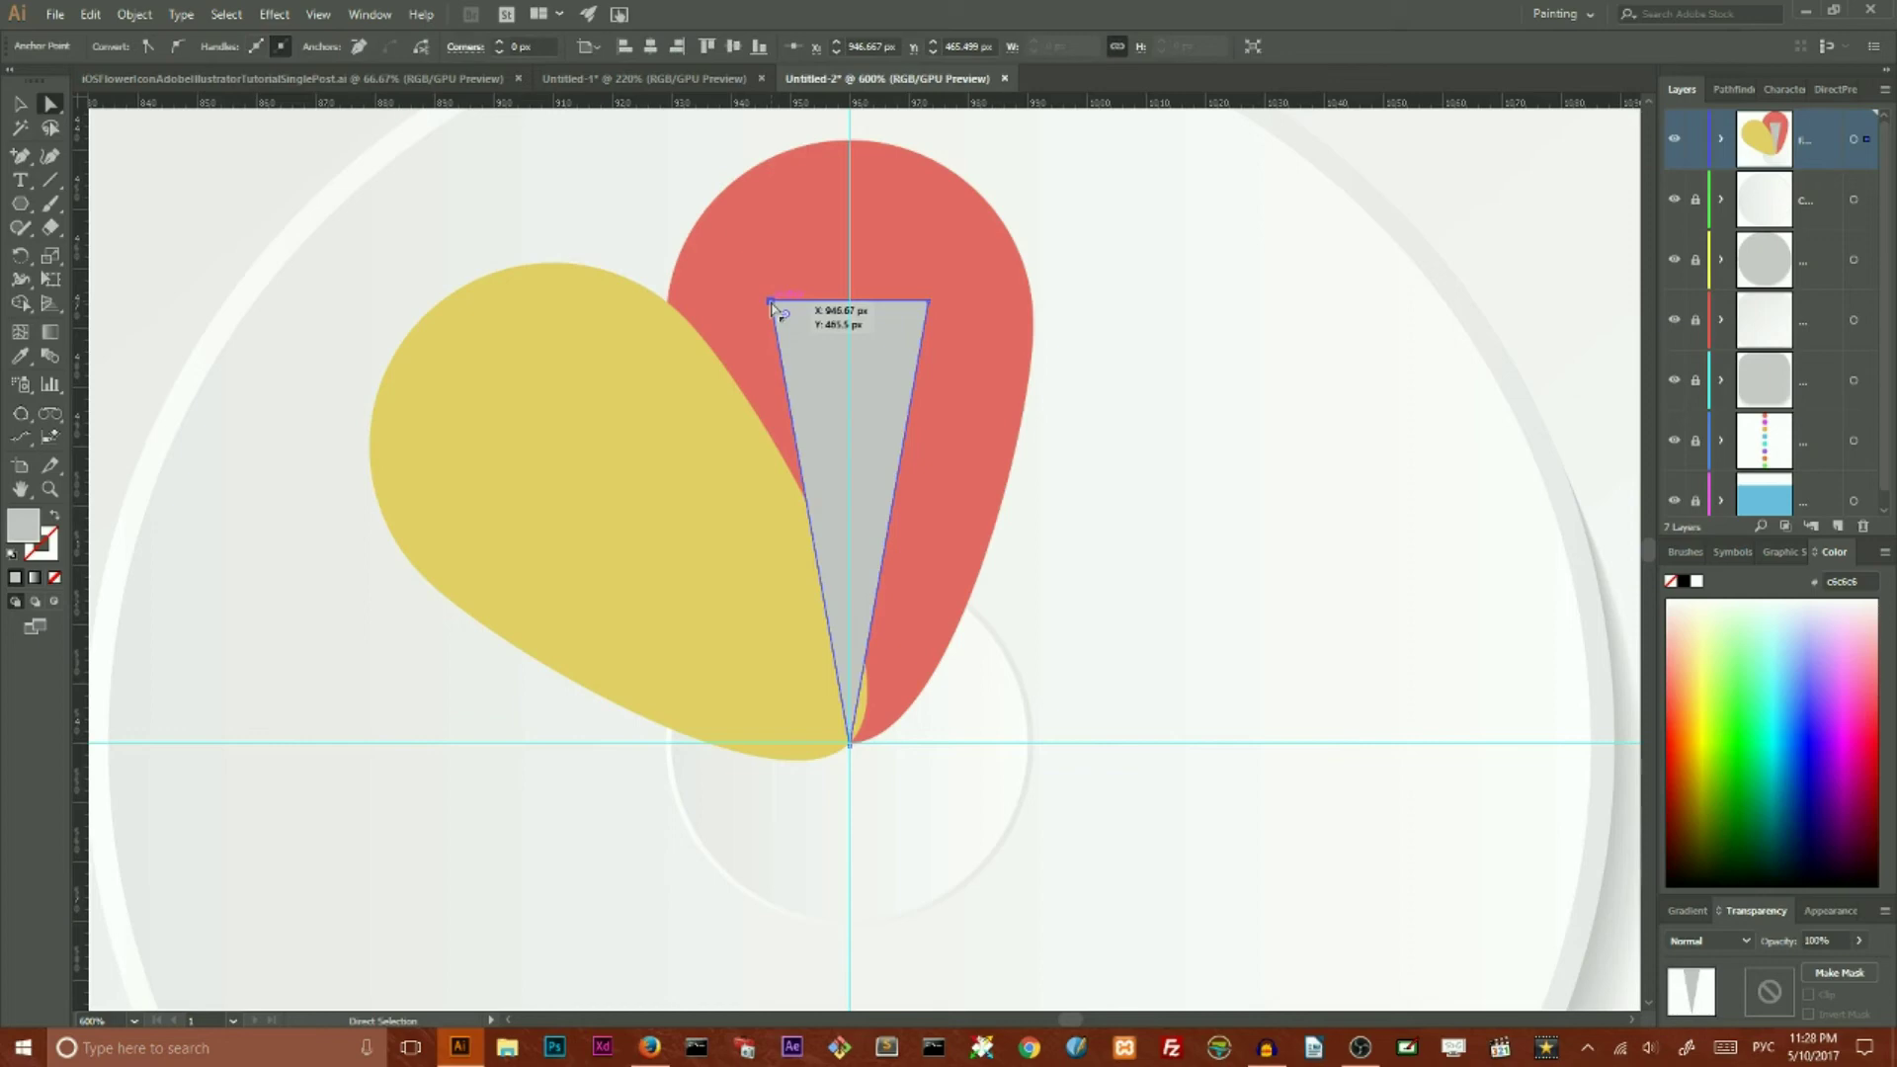
drag(25, 159, 130, 176)
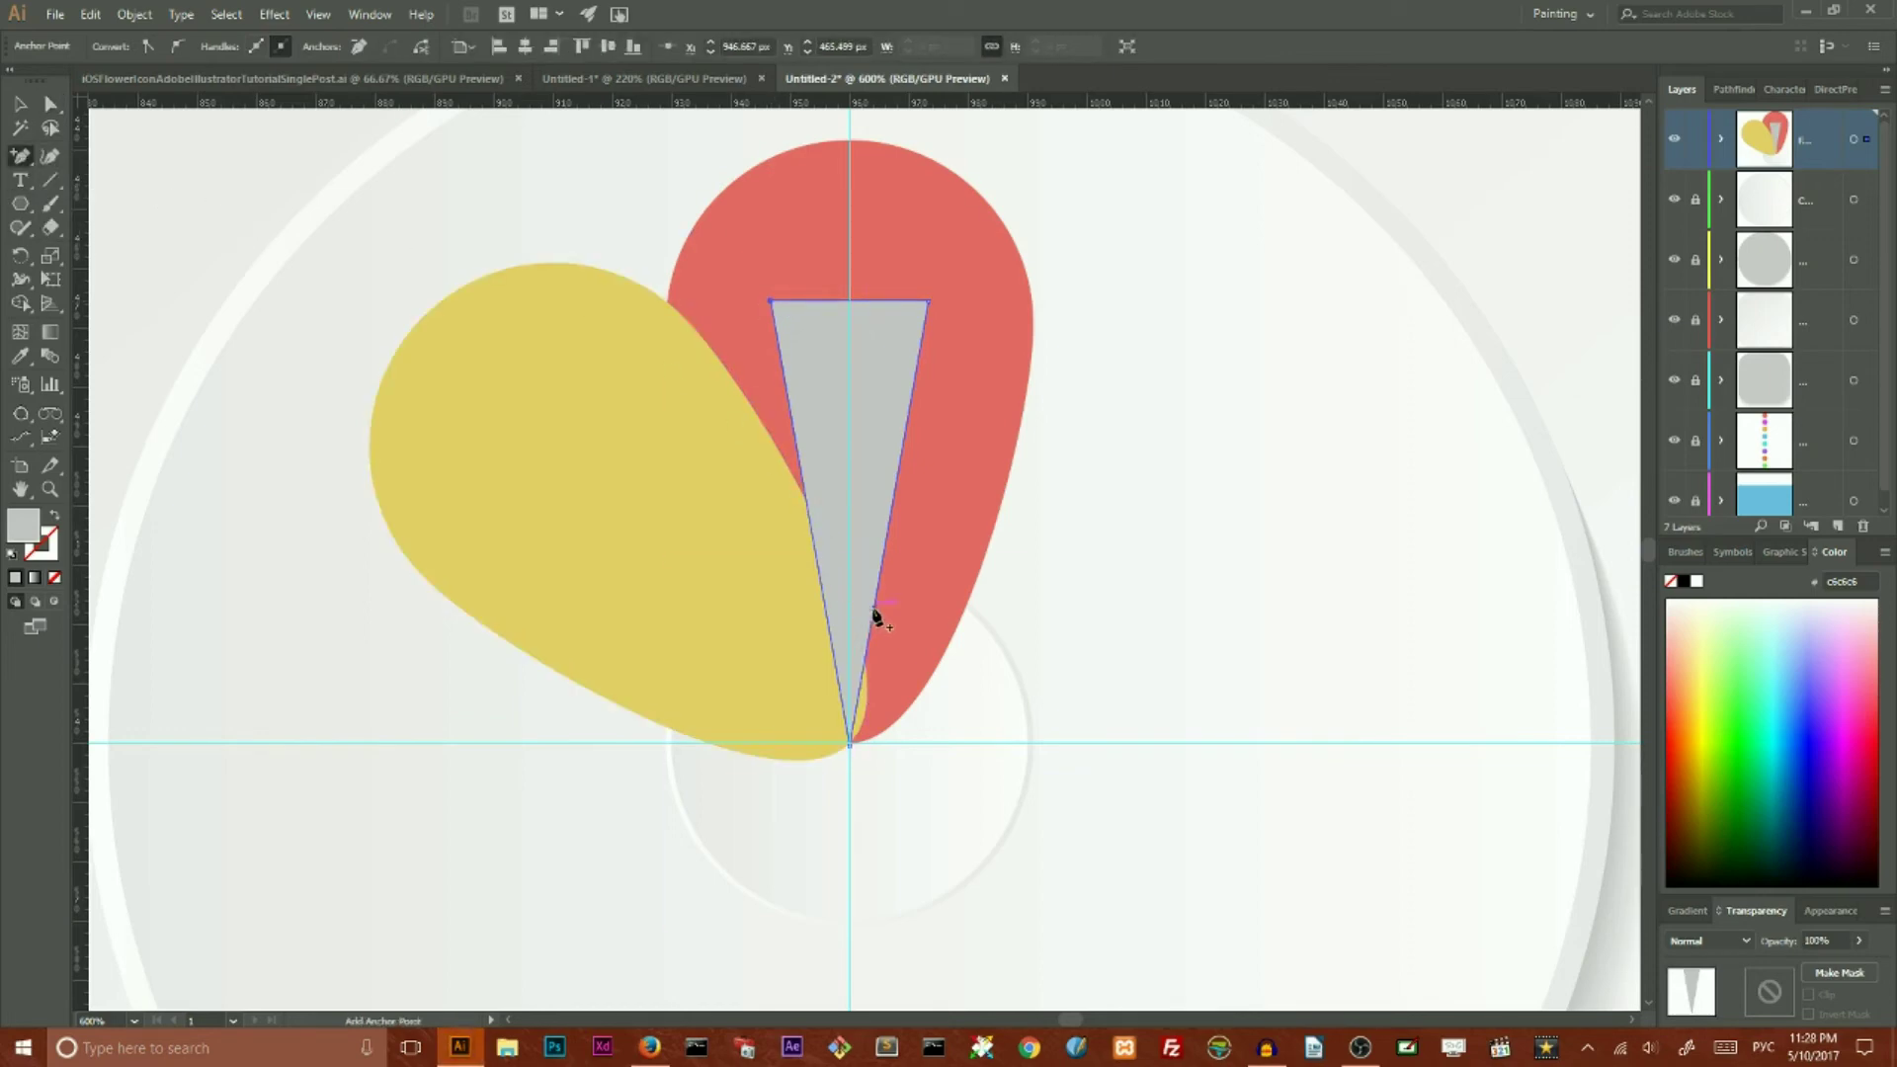
click(874, 609)
click(50, 105)
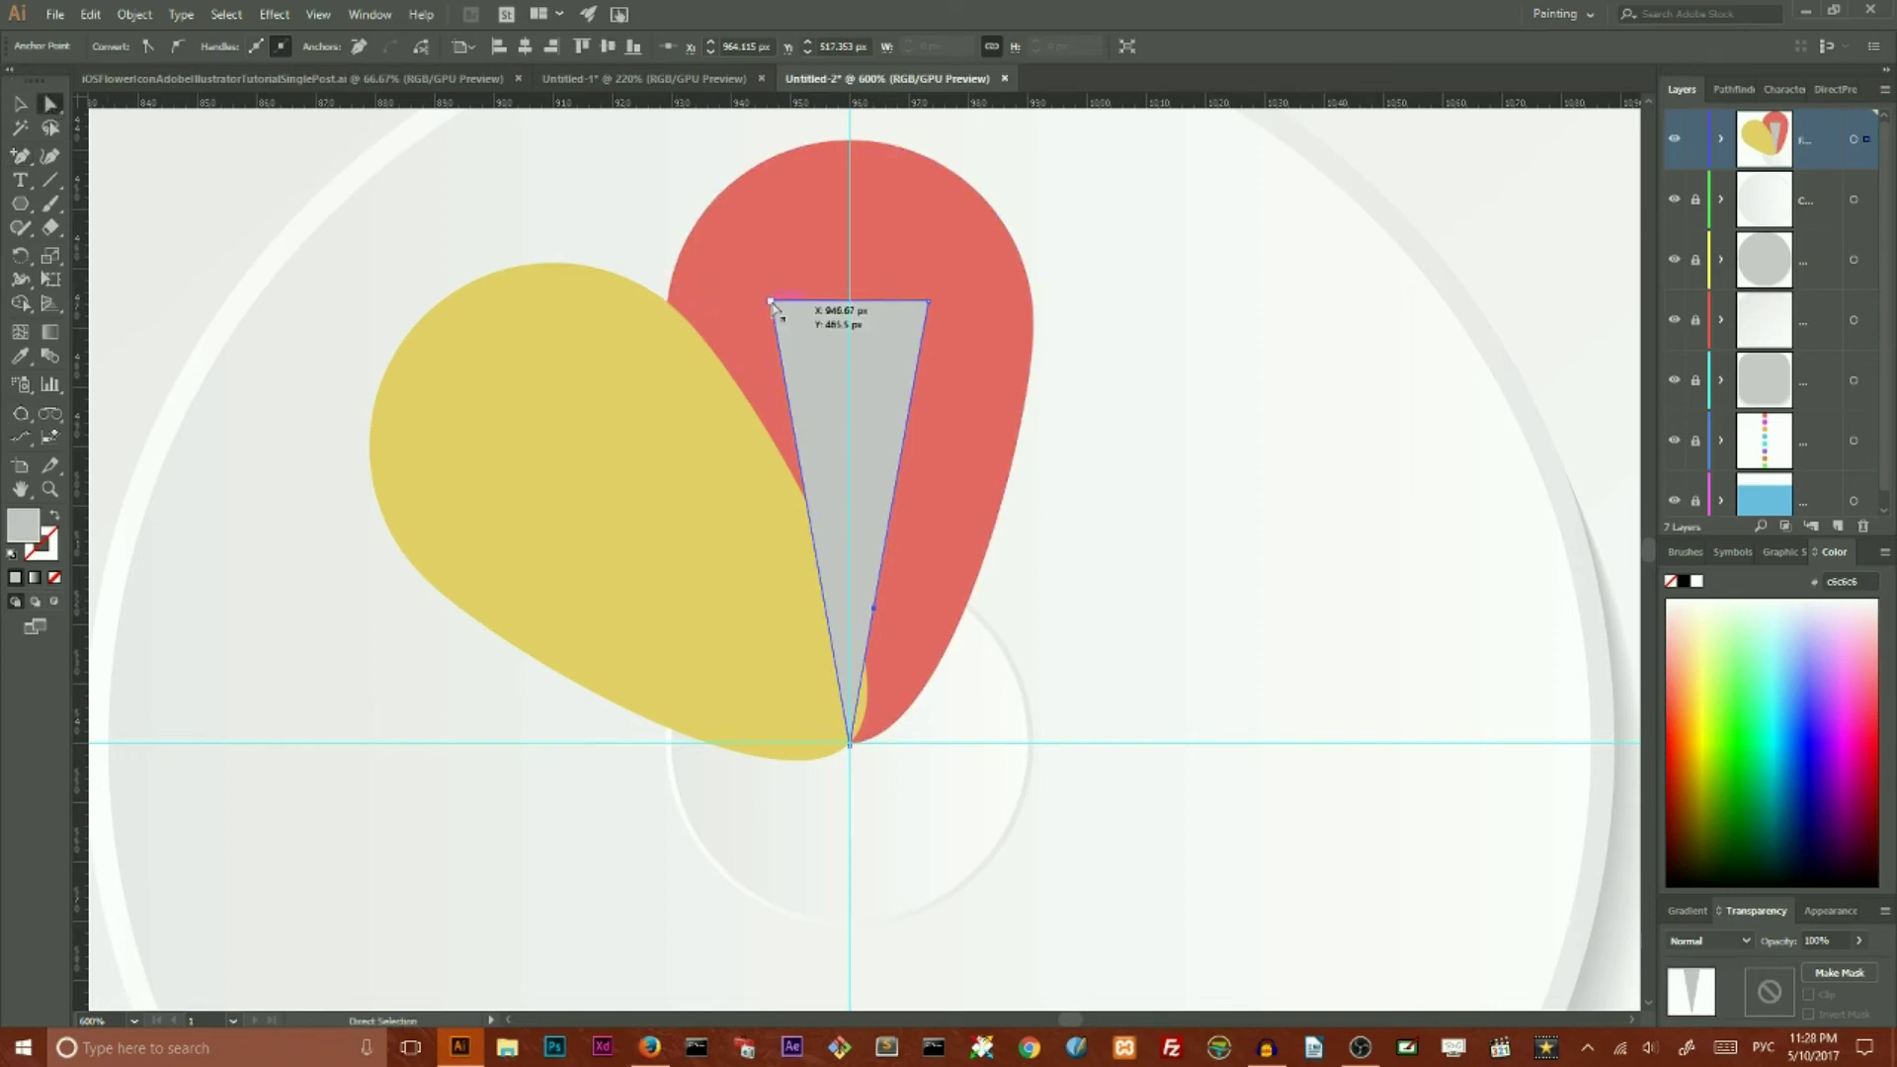
Step: Reshape the grey triangle into a slanted shadow wedge along the yellow petal, its upper corners just outside the red petal's upper-left edge
drag(773, 304, 665, 301)
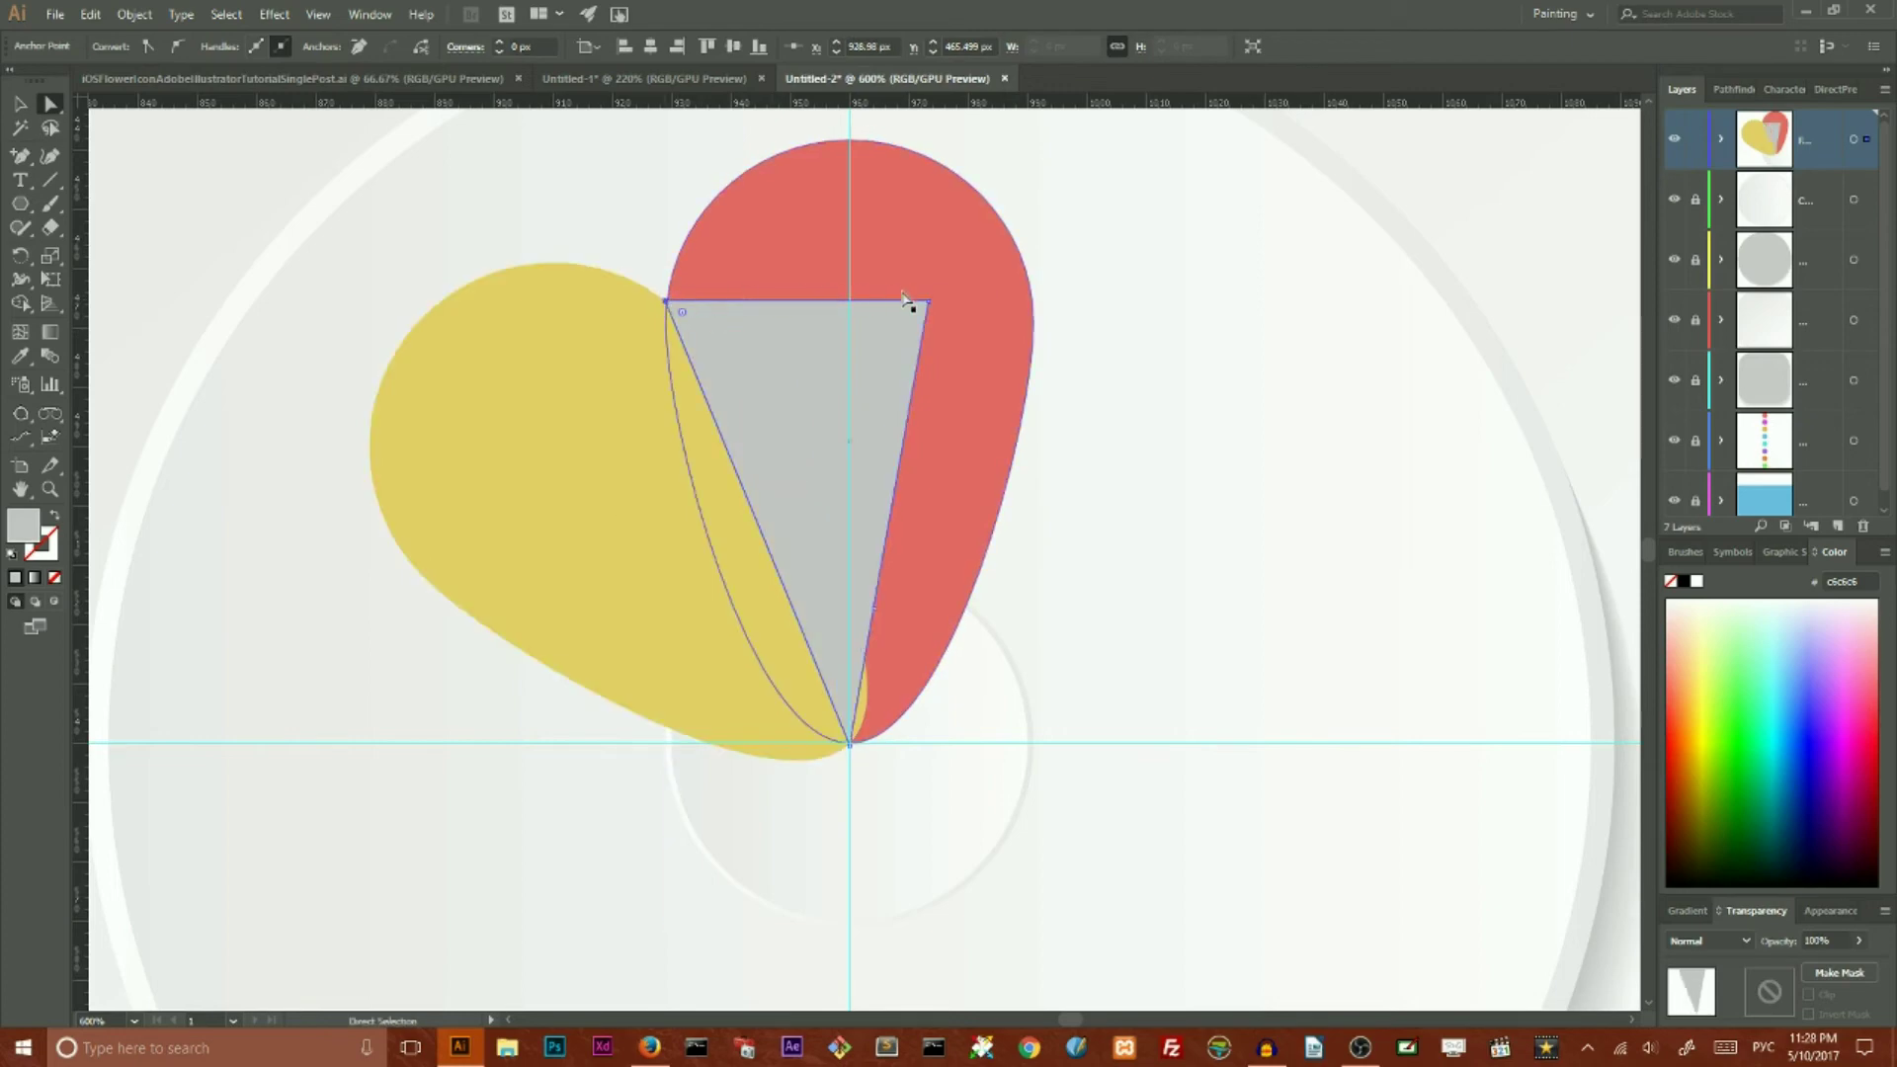
drag(876, 615, 867, 671)
drag(921, 301, 682, 153)
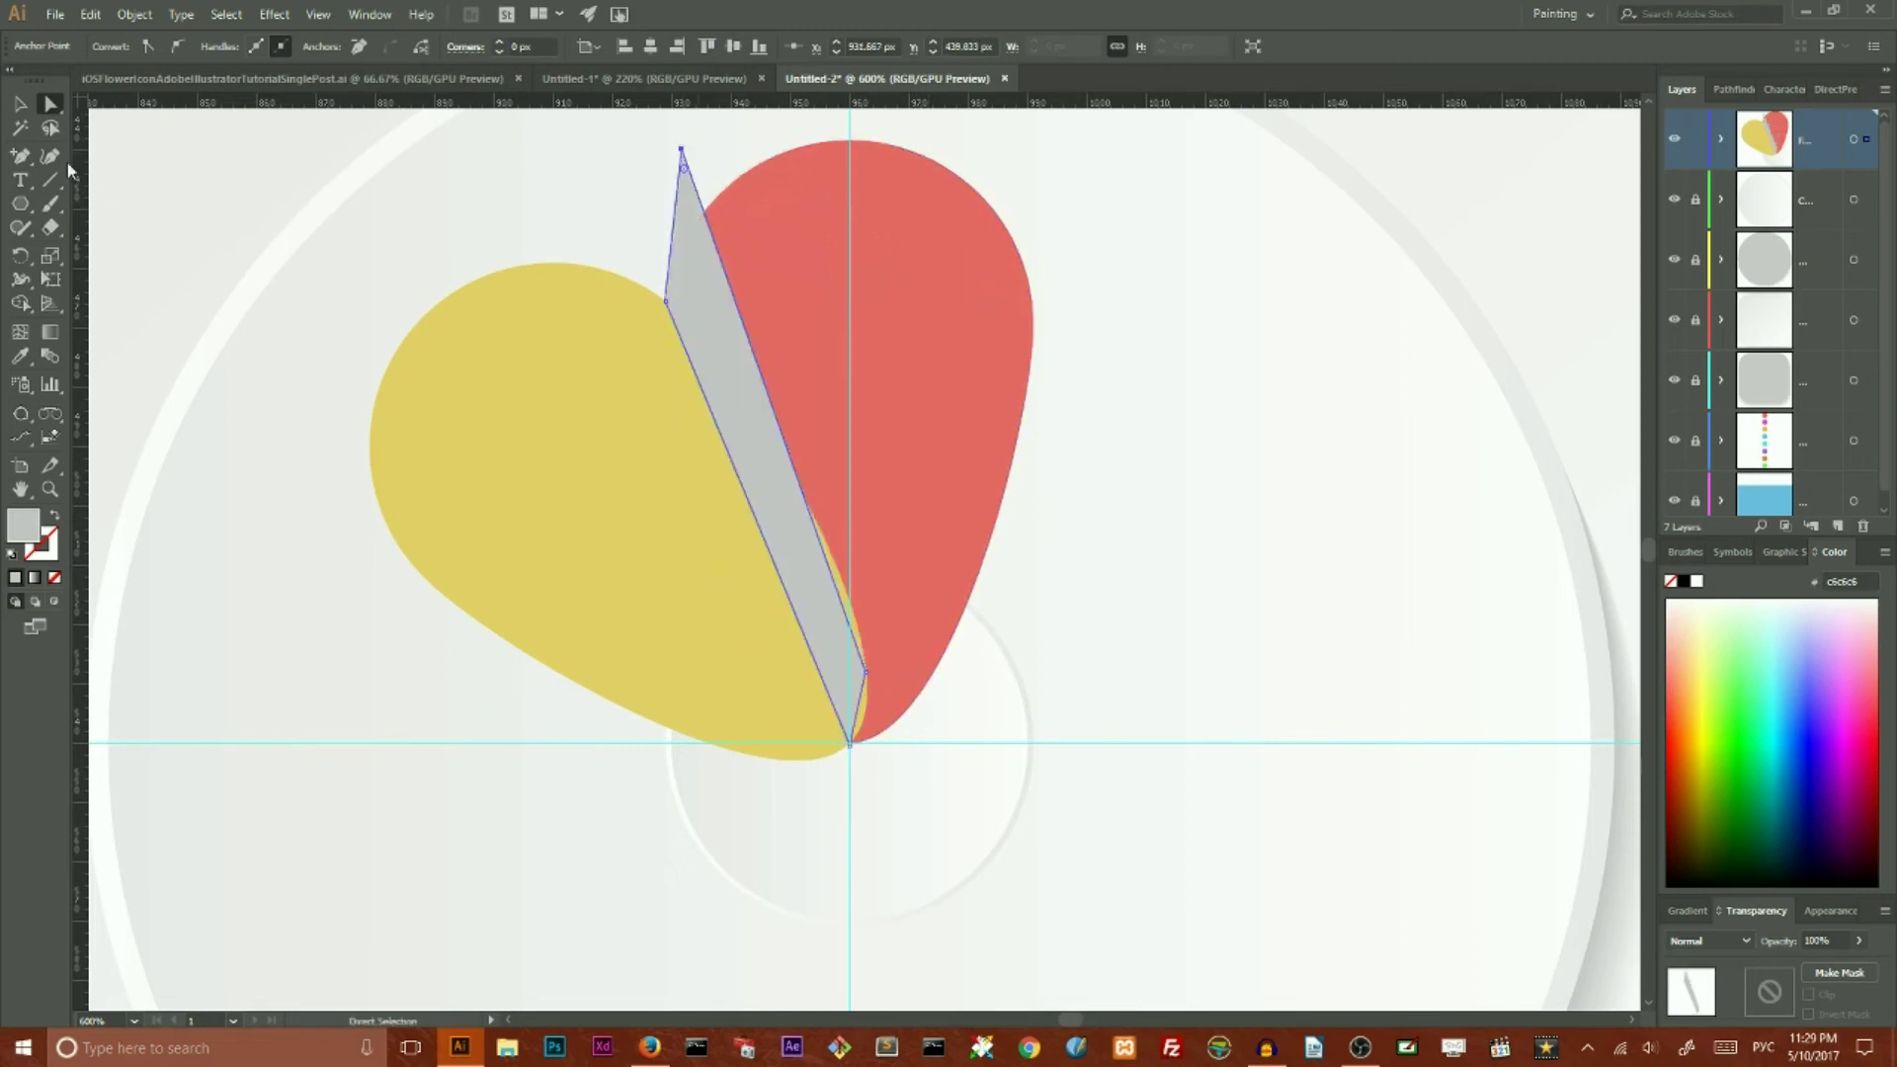
drag(681, 148, 728, 170)
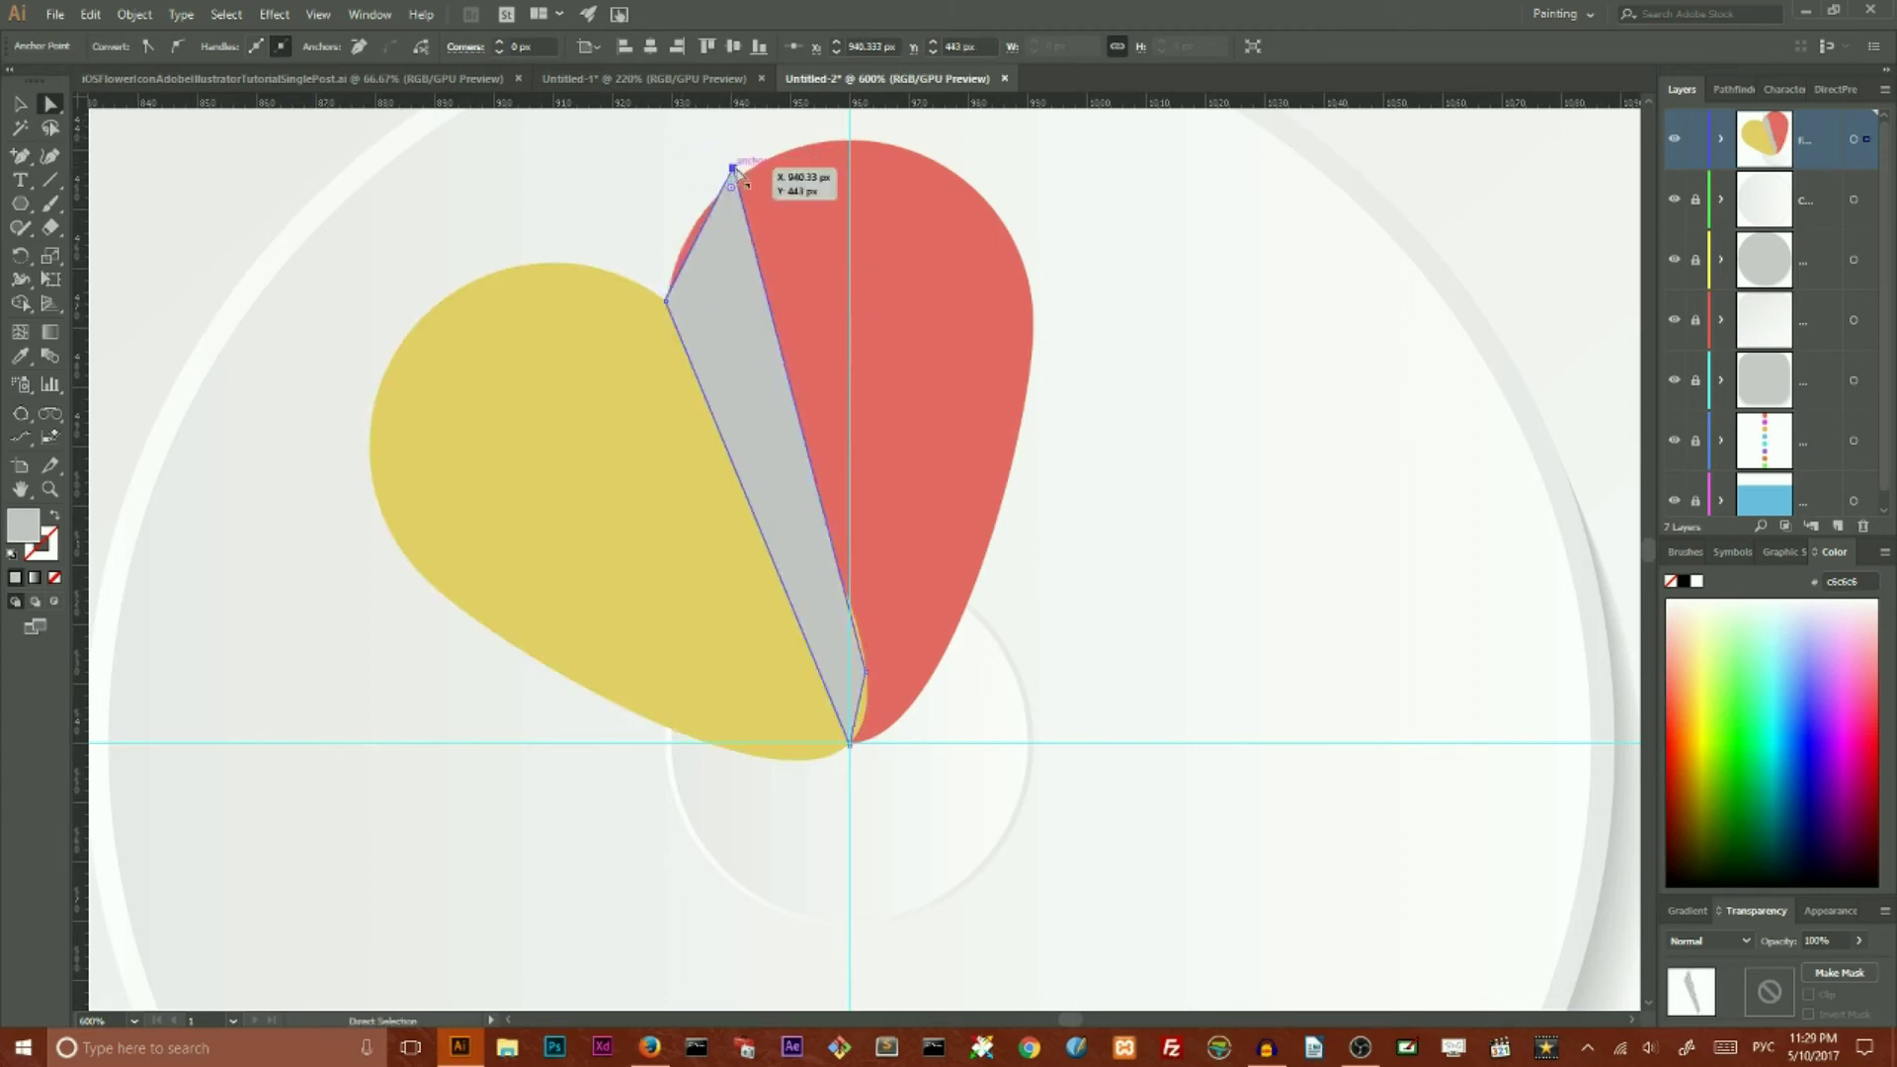
drag(669, 303, 649, 284)
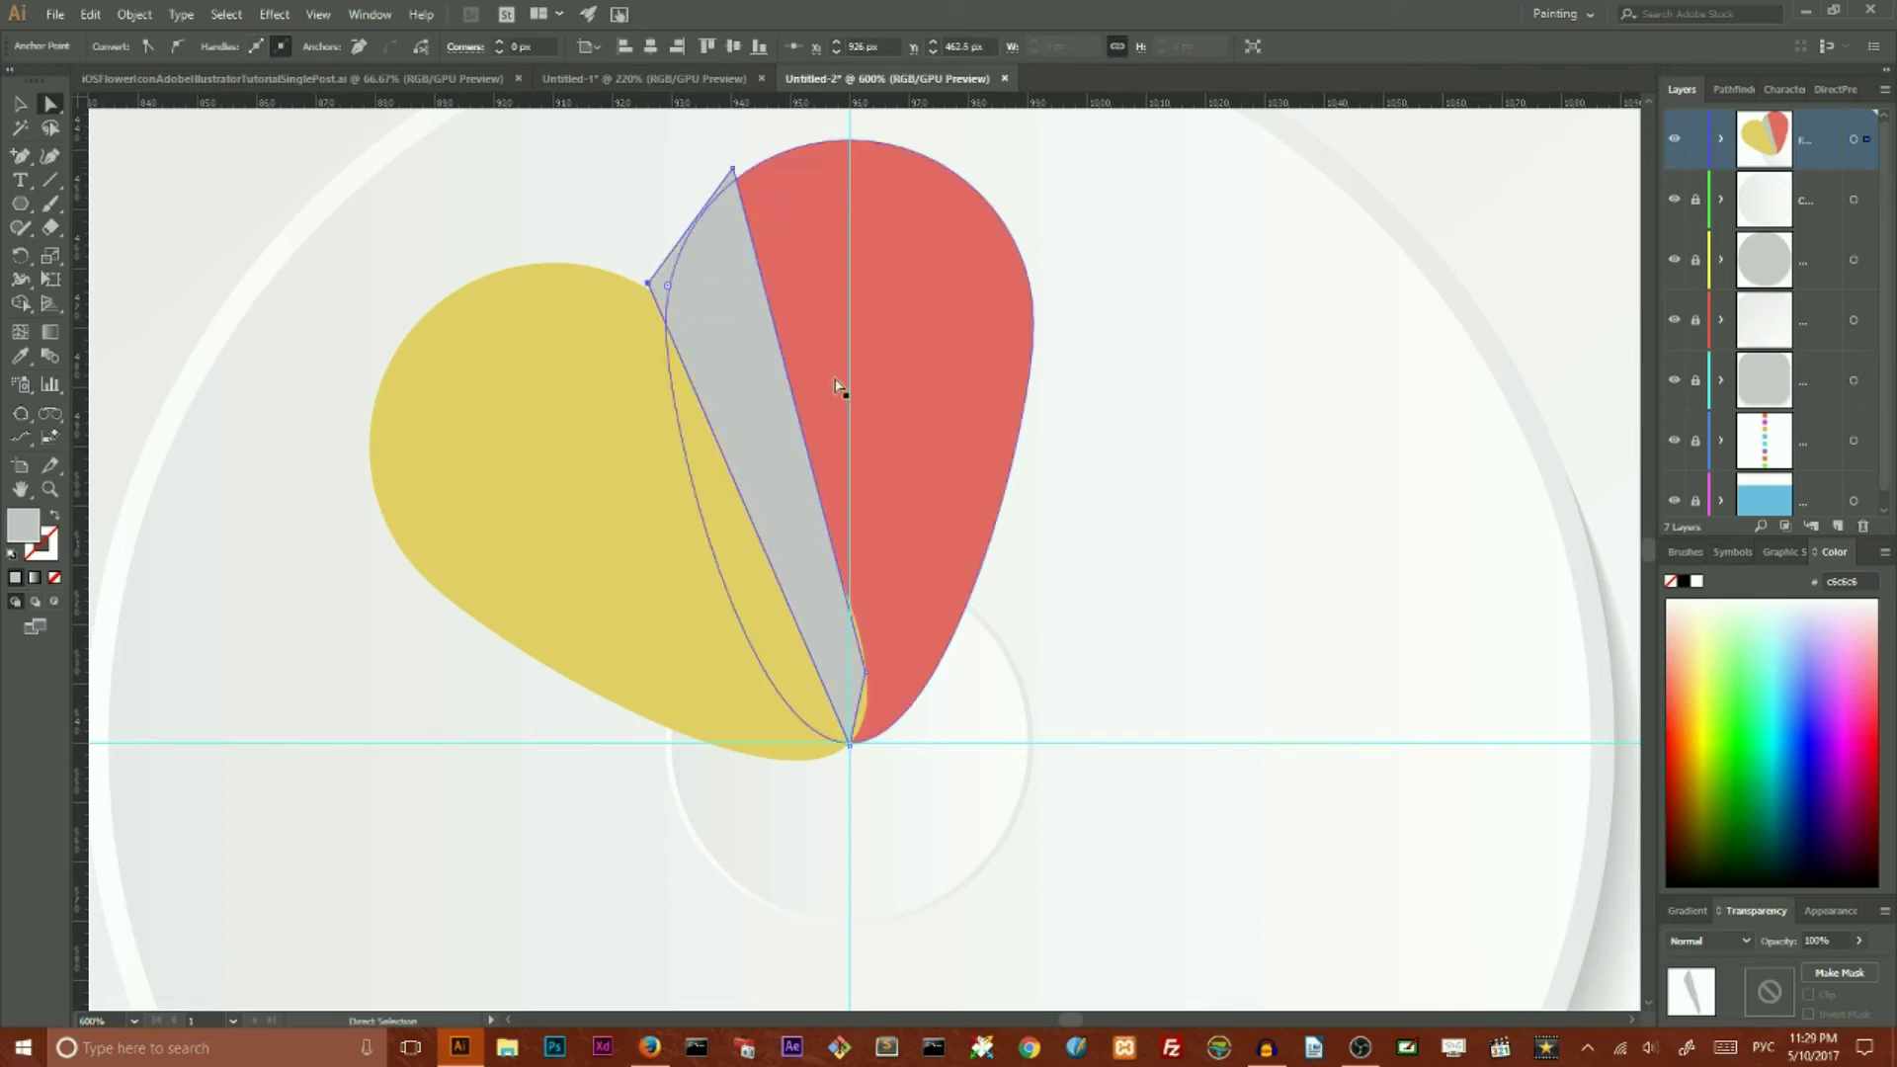
Step: Send the grey wedge backward so that it sits between the yellow and red petals
click(22, 109)
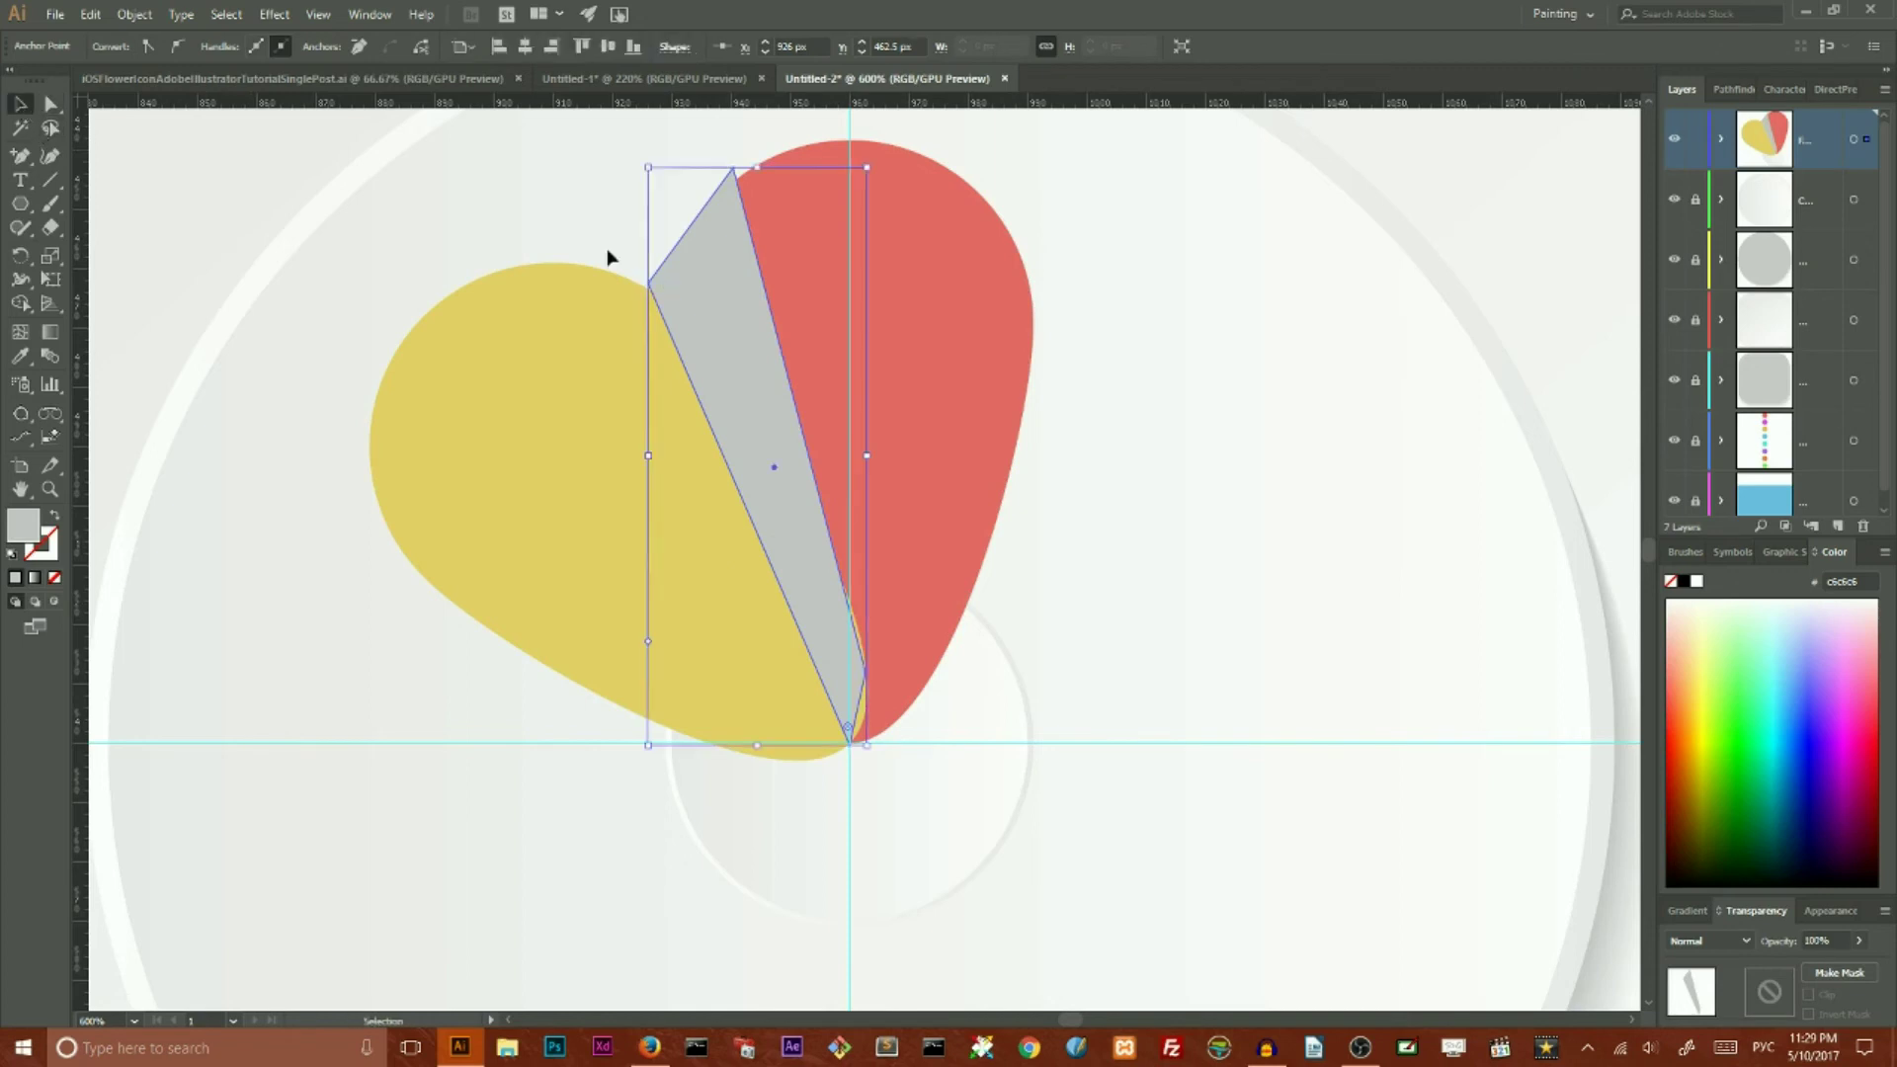
click(496, 196)
click(697, 276)
key(ctrl+bracketleft)
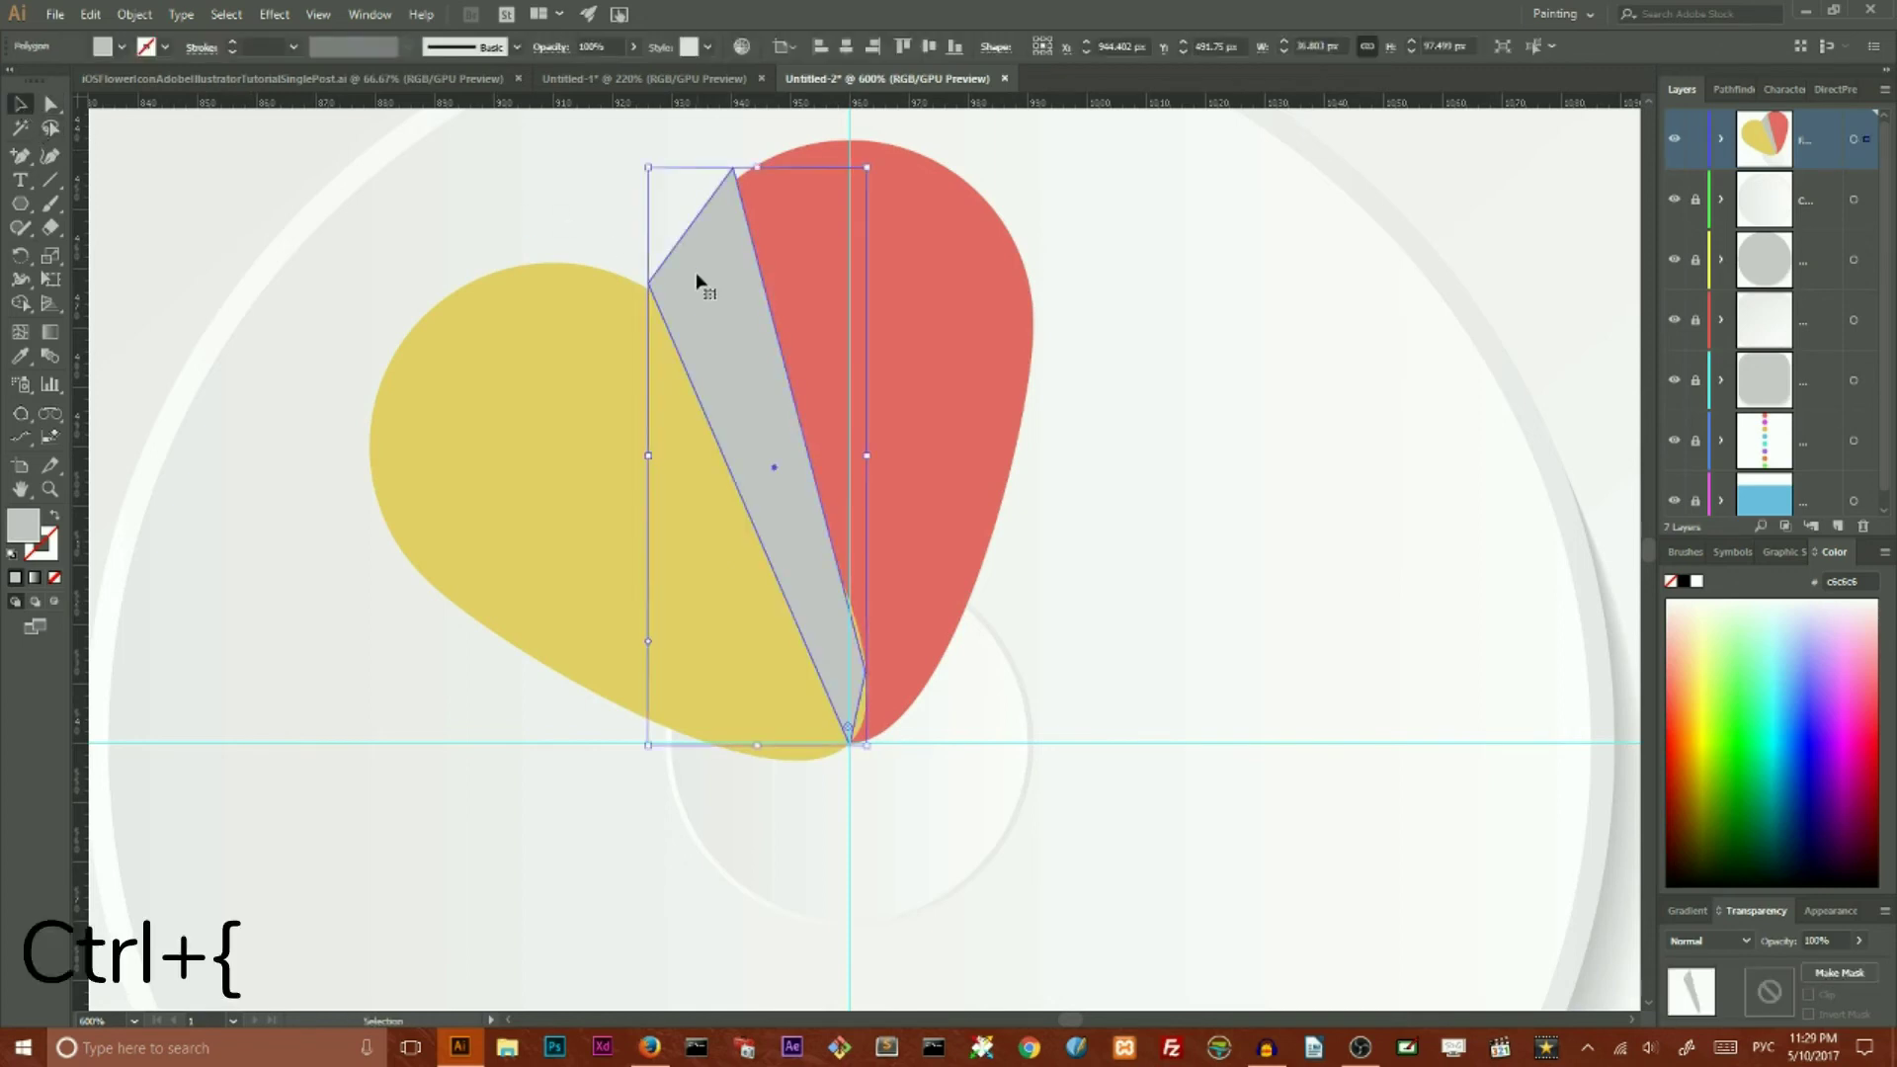
key(a)
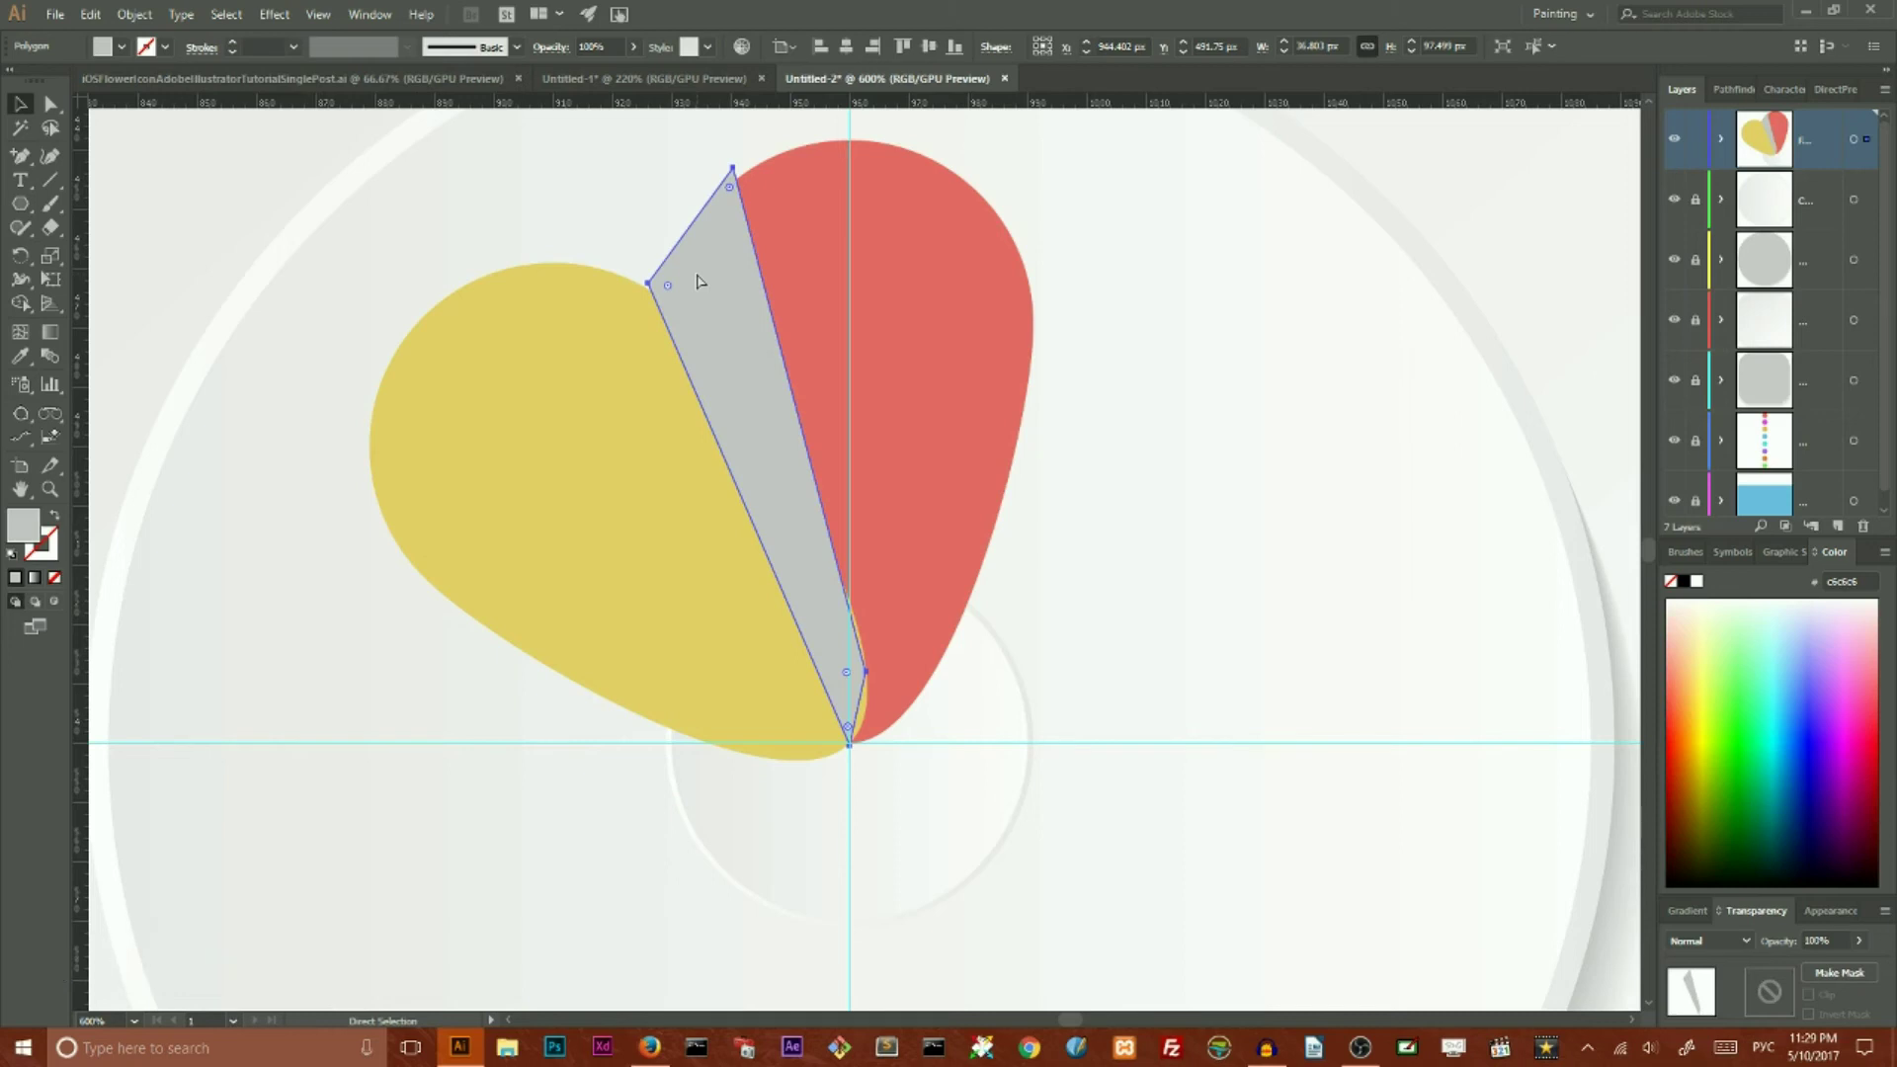
key(ctrl)
key(v)
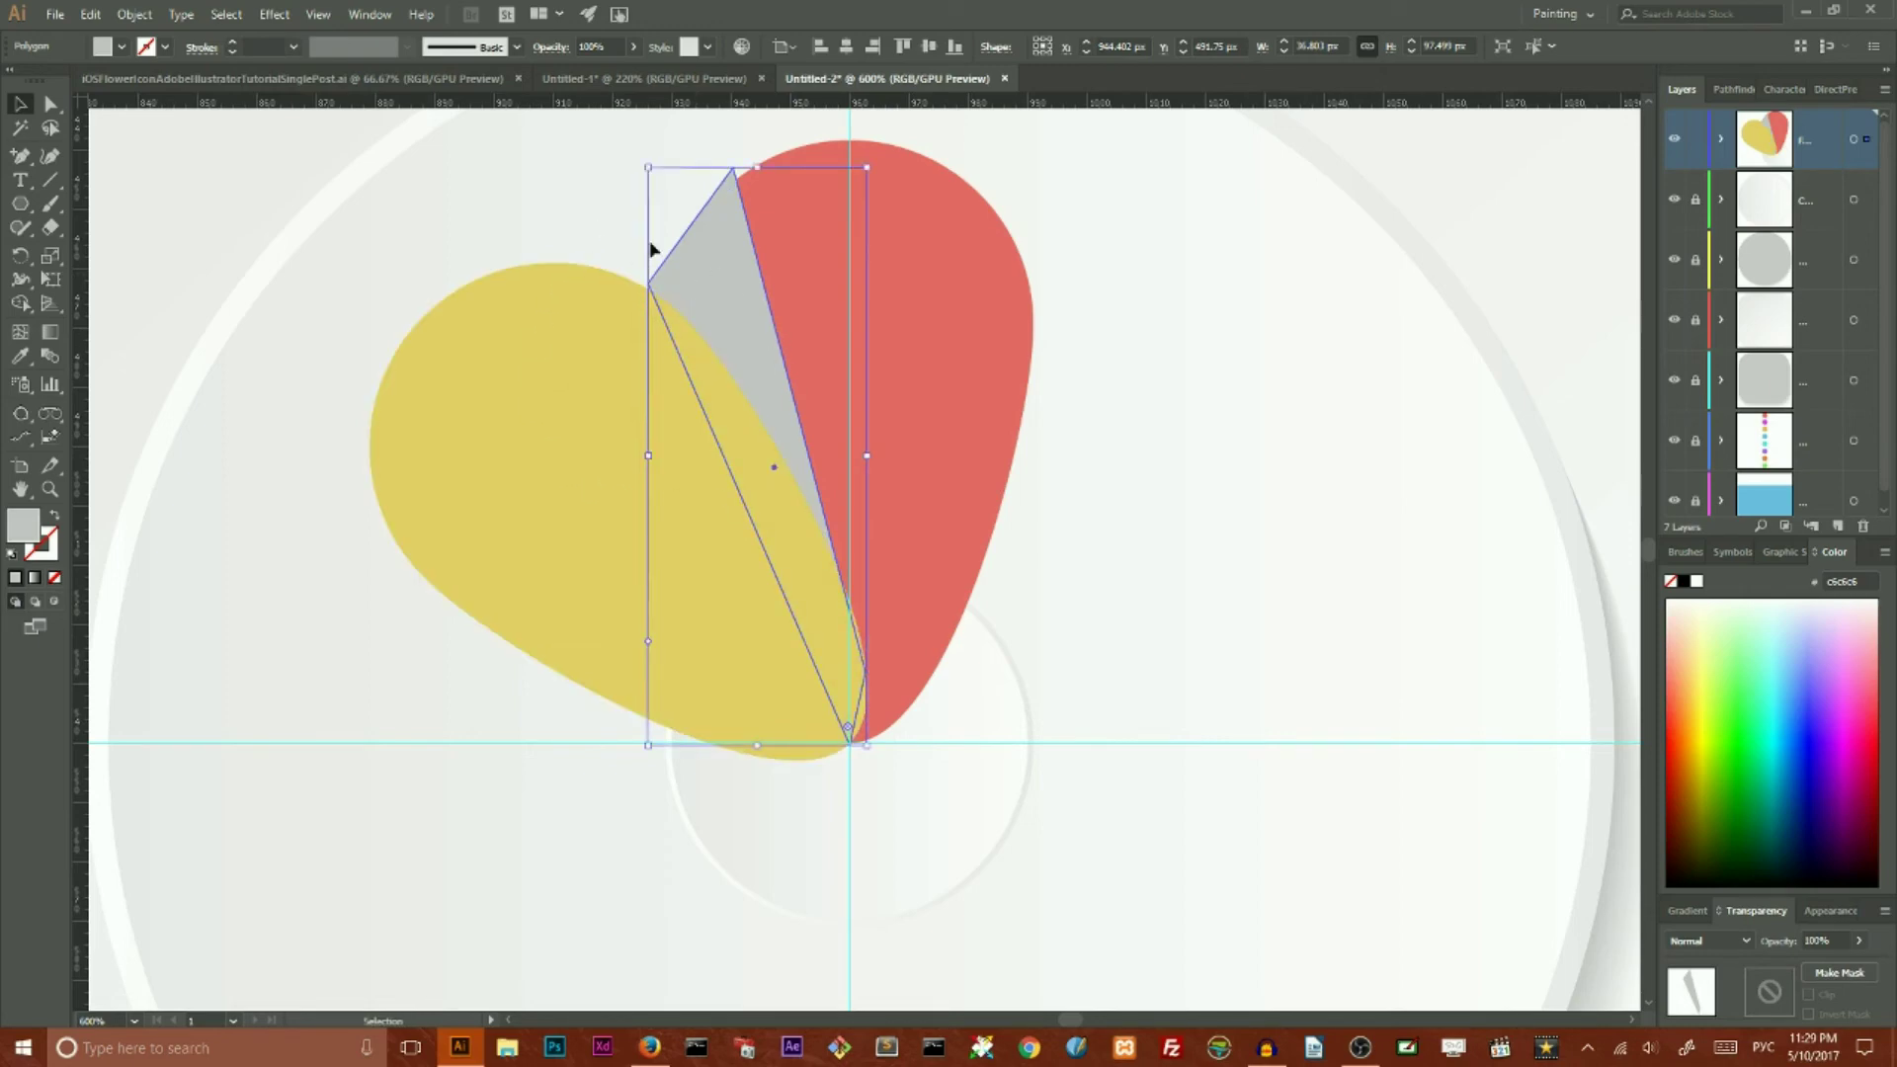
Step: Copy the red petal and paste the duplicate in front, in place
click(507, 351)
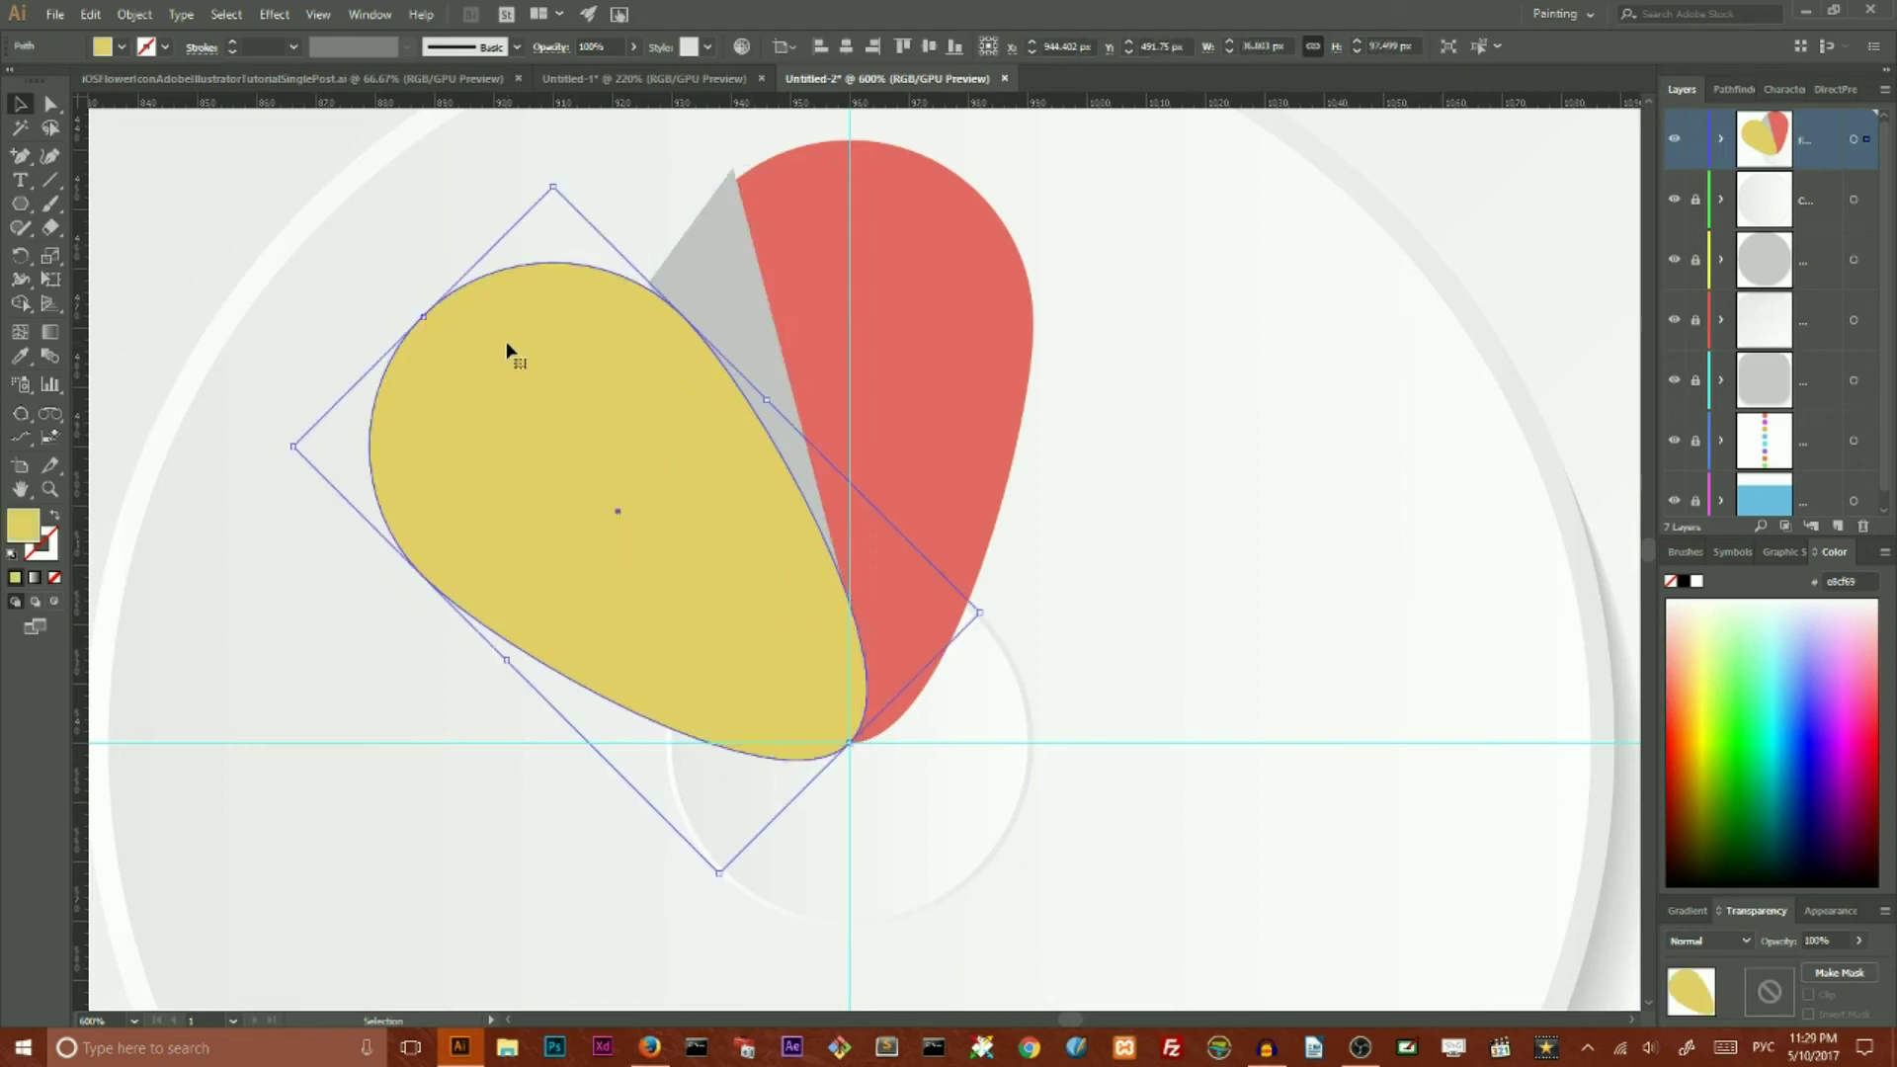
click(903, 263)
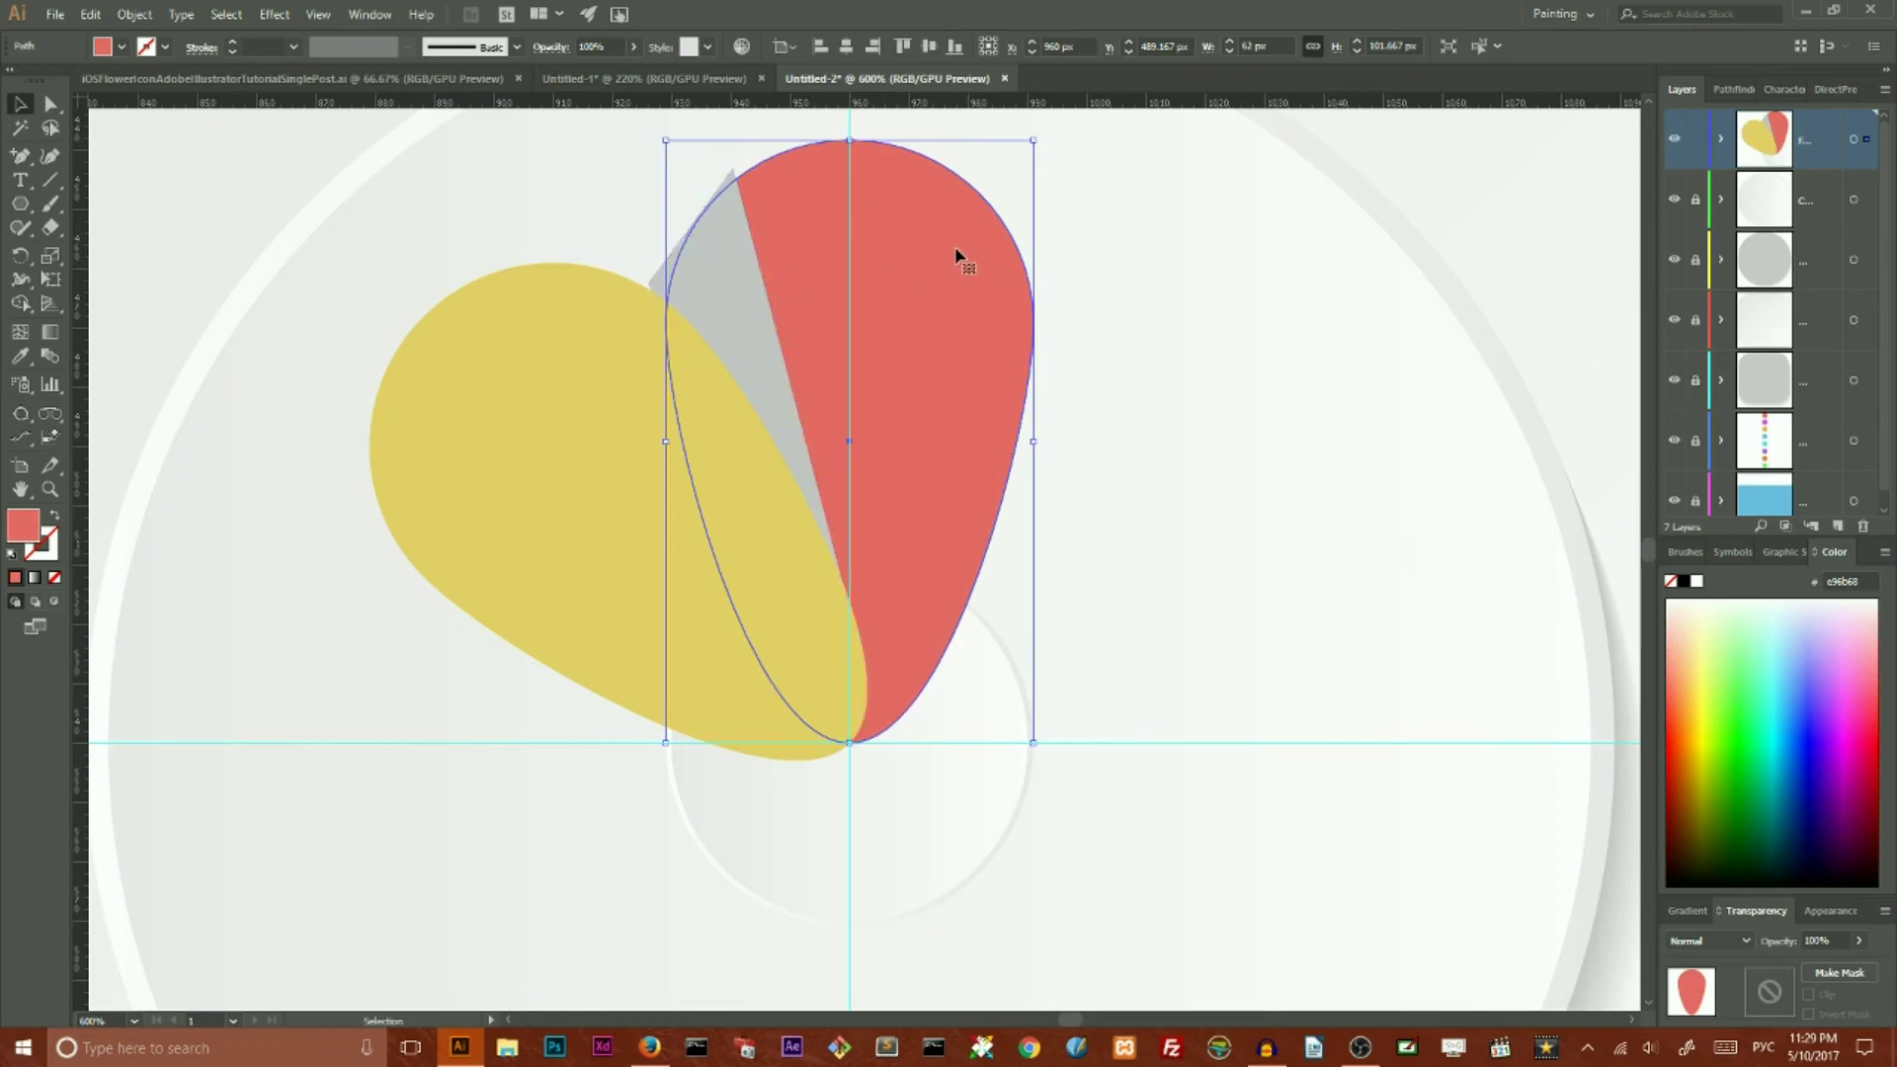
click(1183, 244)
click(992, 275)
key(ctrl+c)
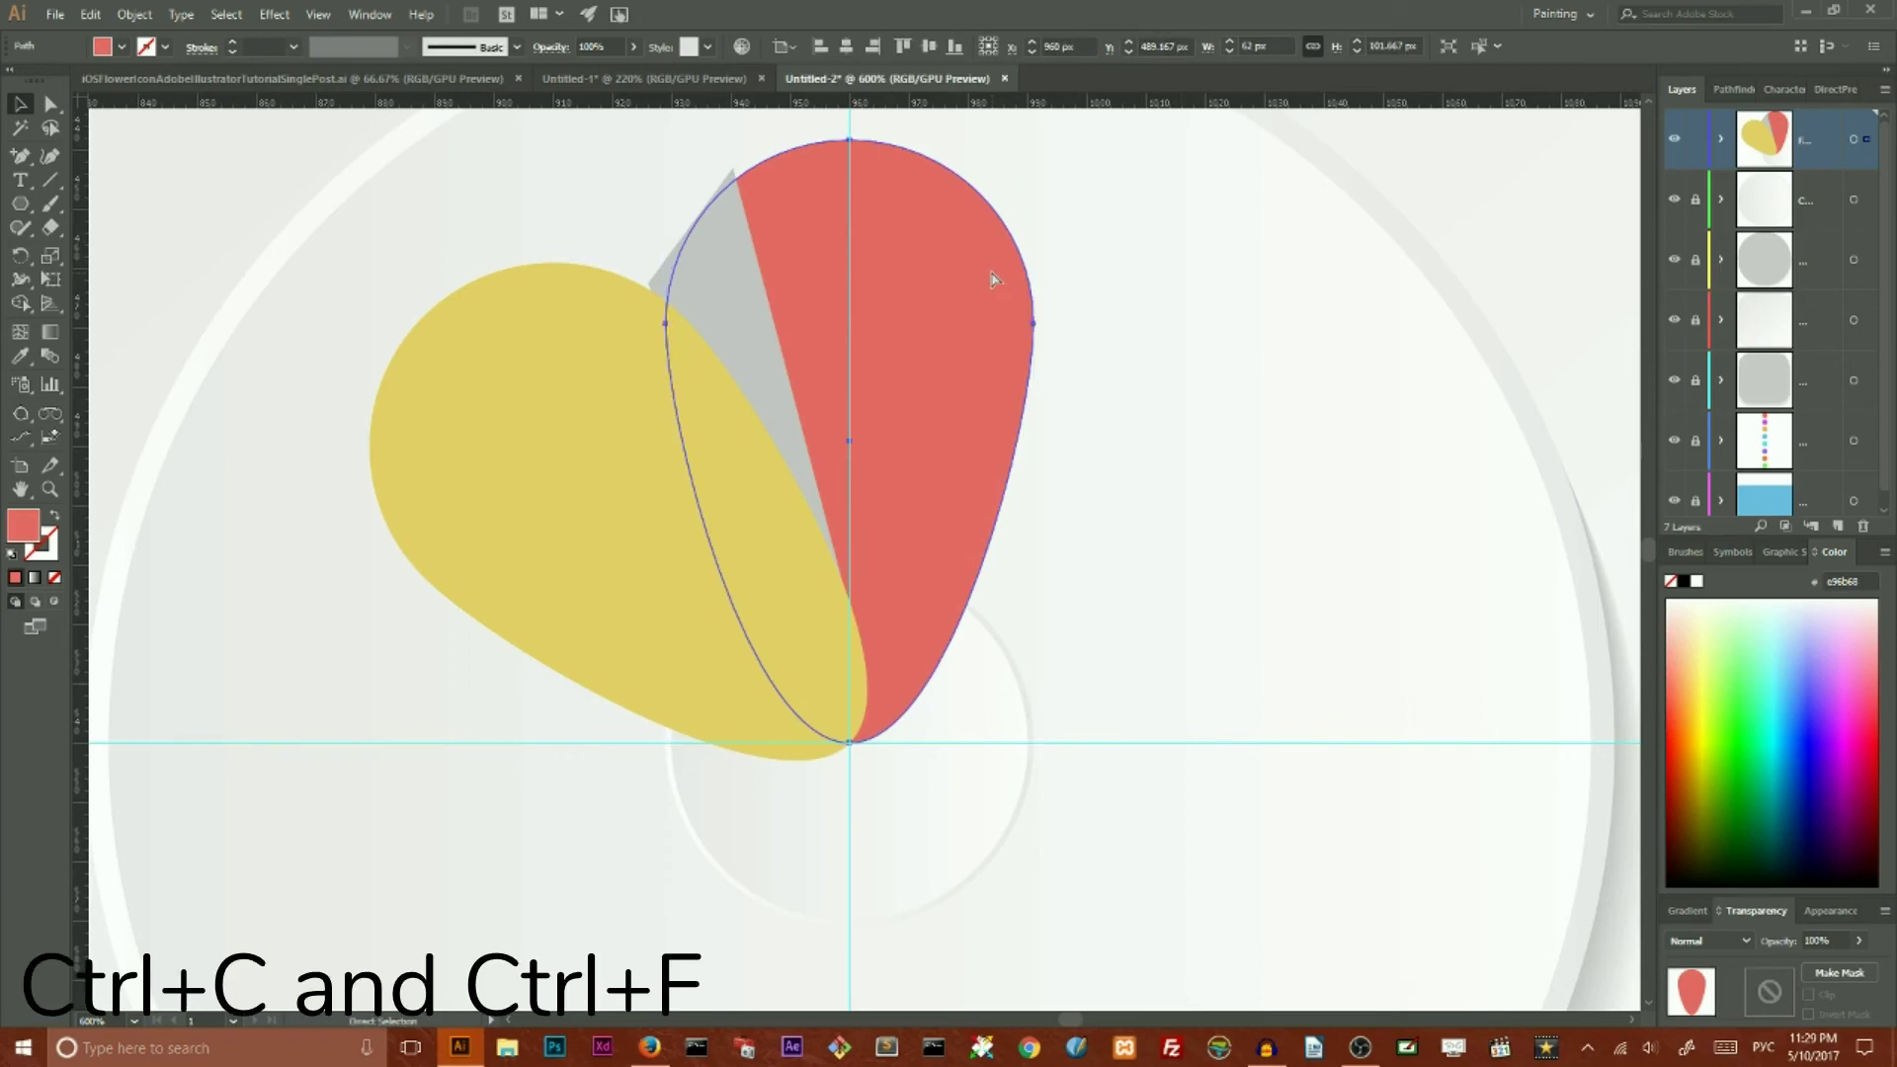
key(ctrl+f)
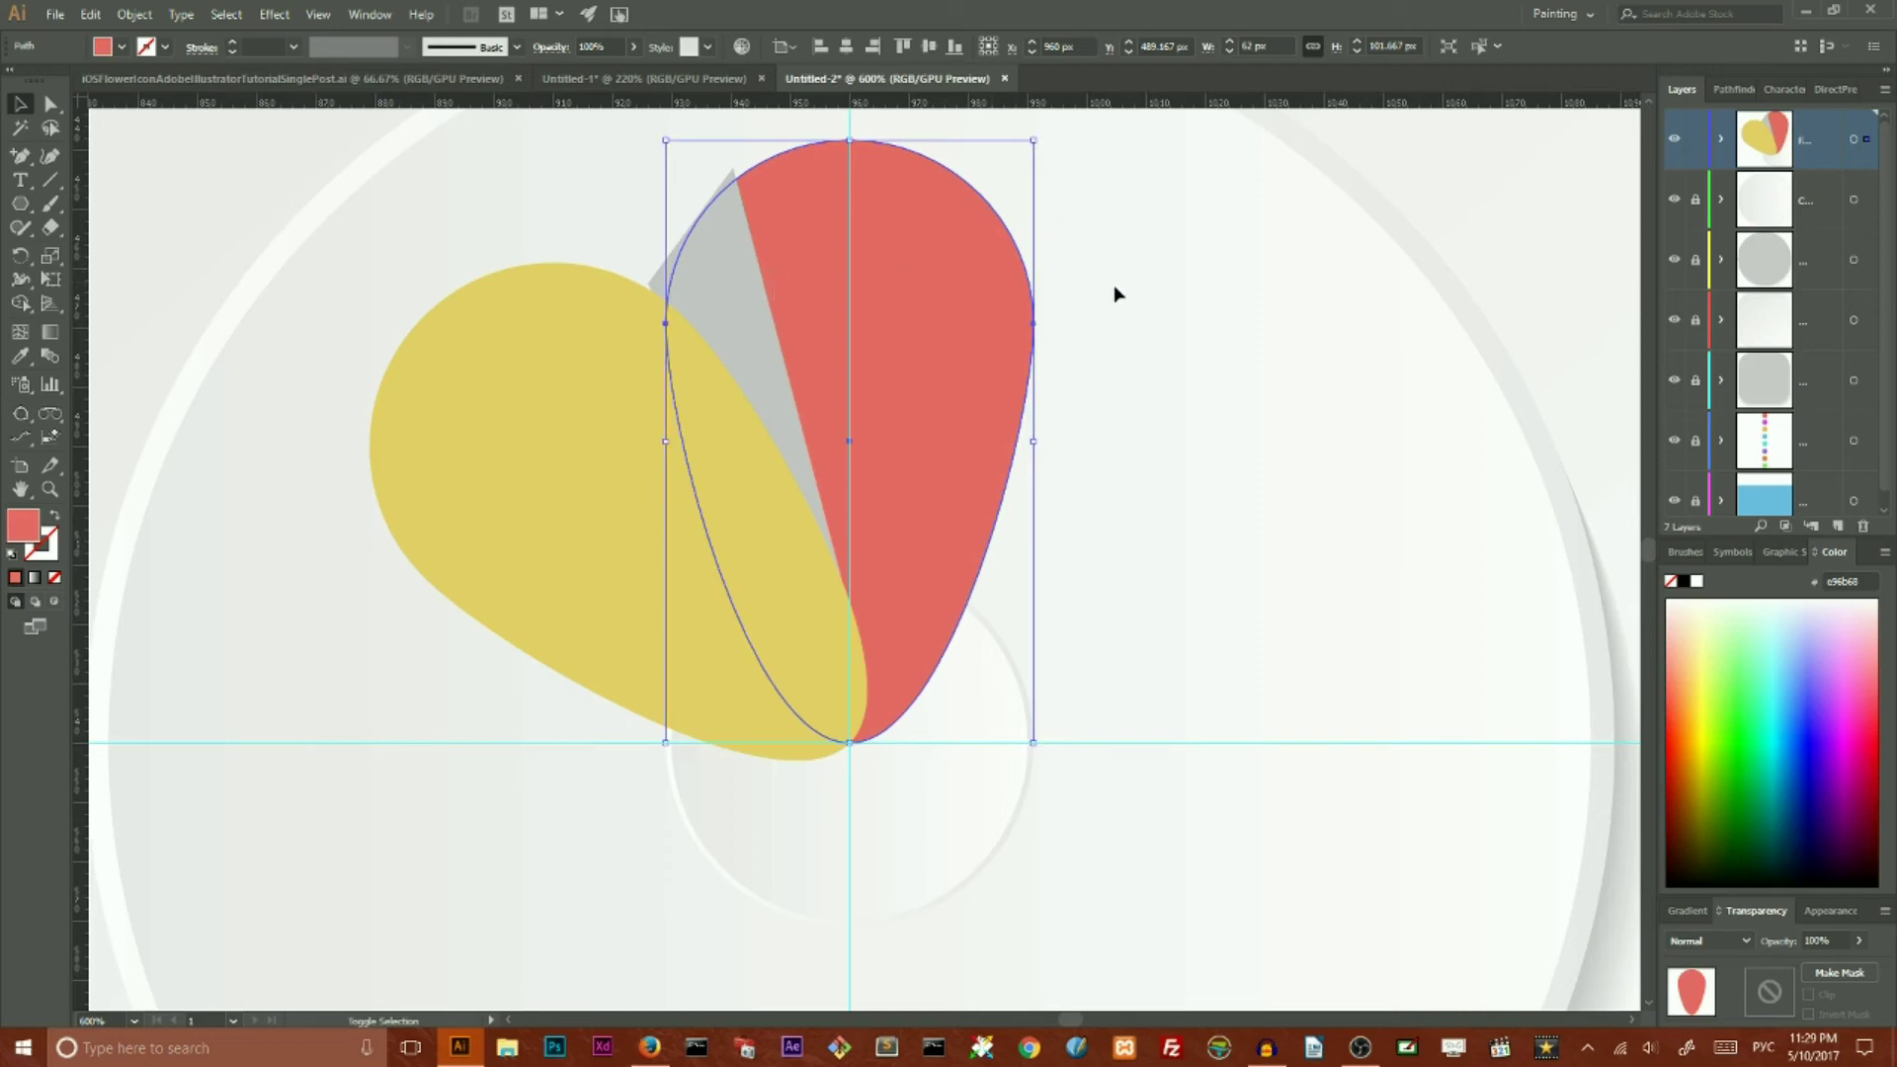
Step: Intersect the grey wedge with the red petal duplicate to trim it to the petal's outline, and deselect it
shift+click(725, 314)
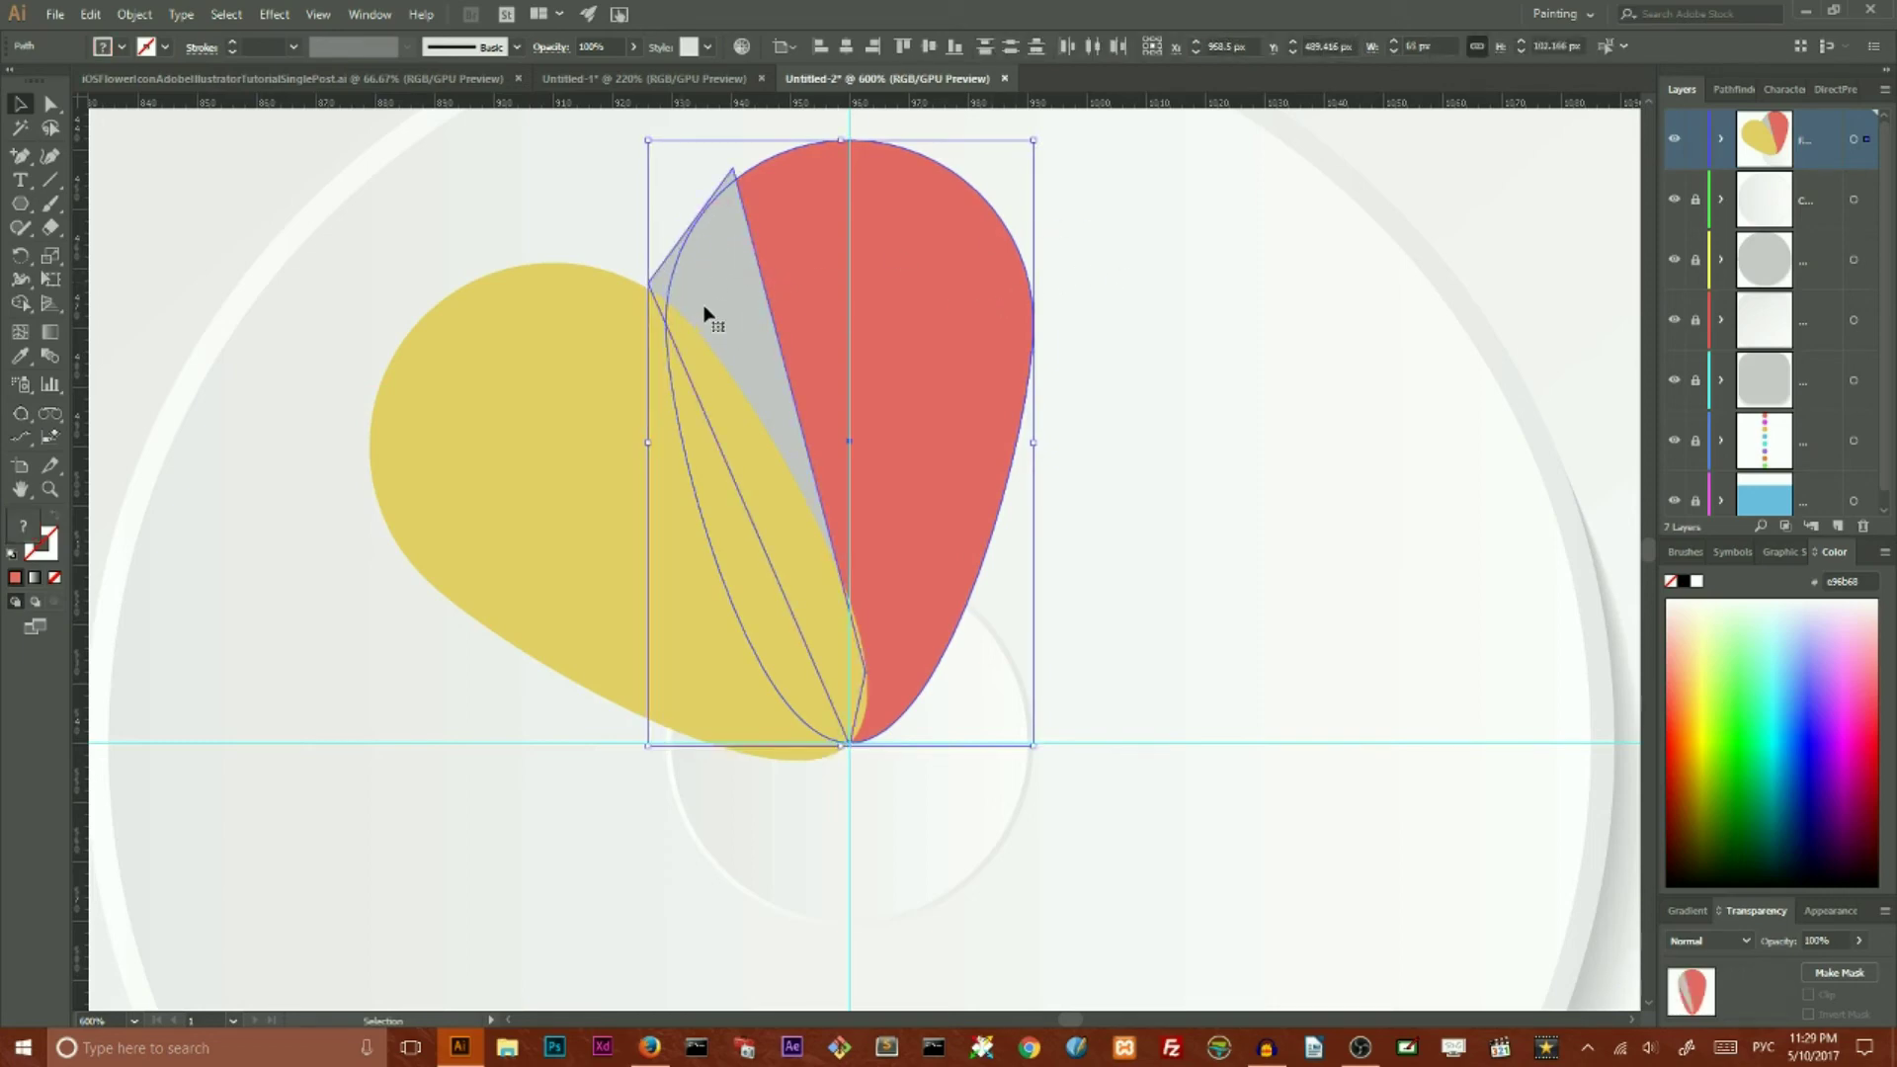
click(1736, 91)
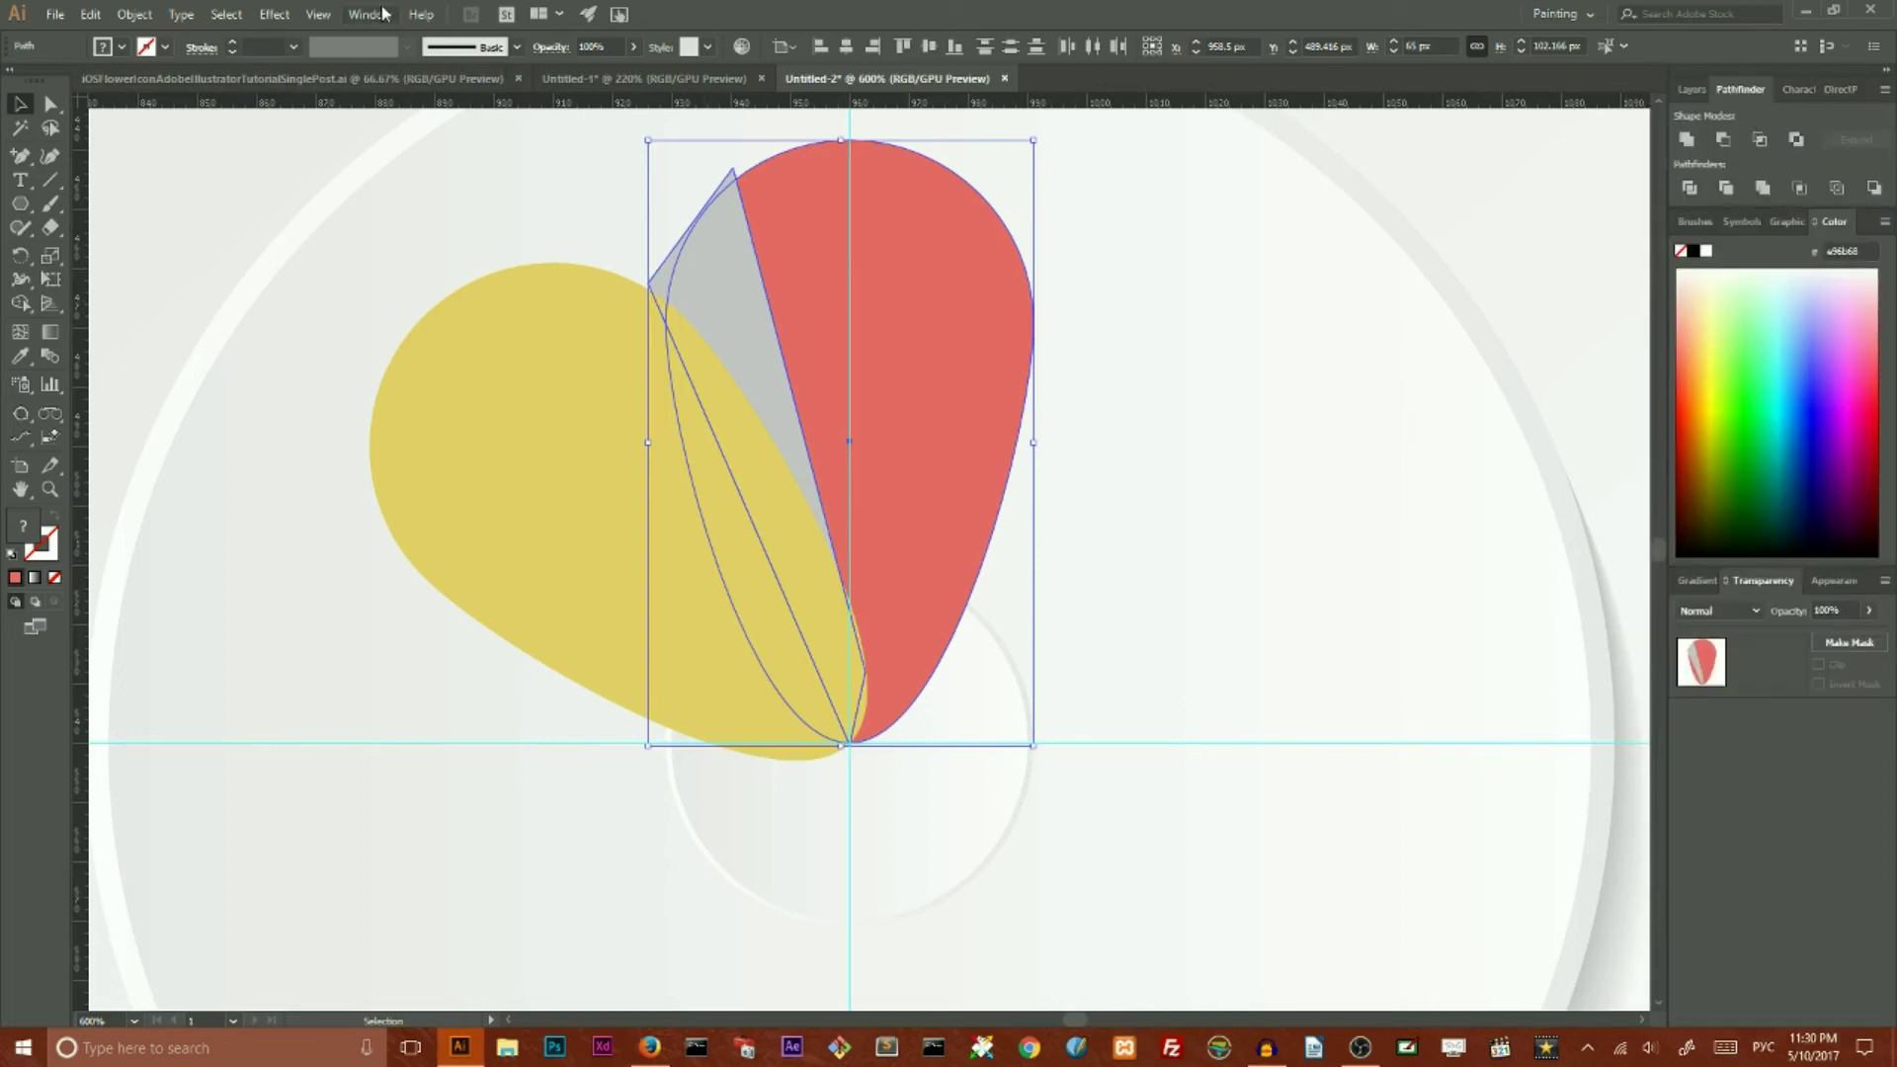
click(1762, 143)
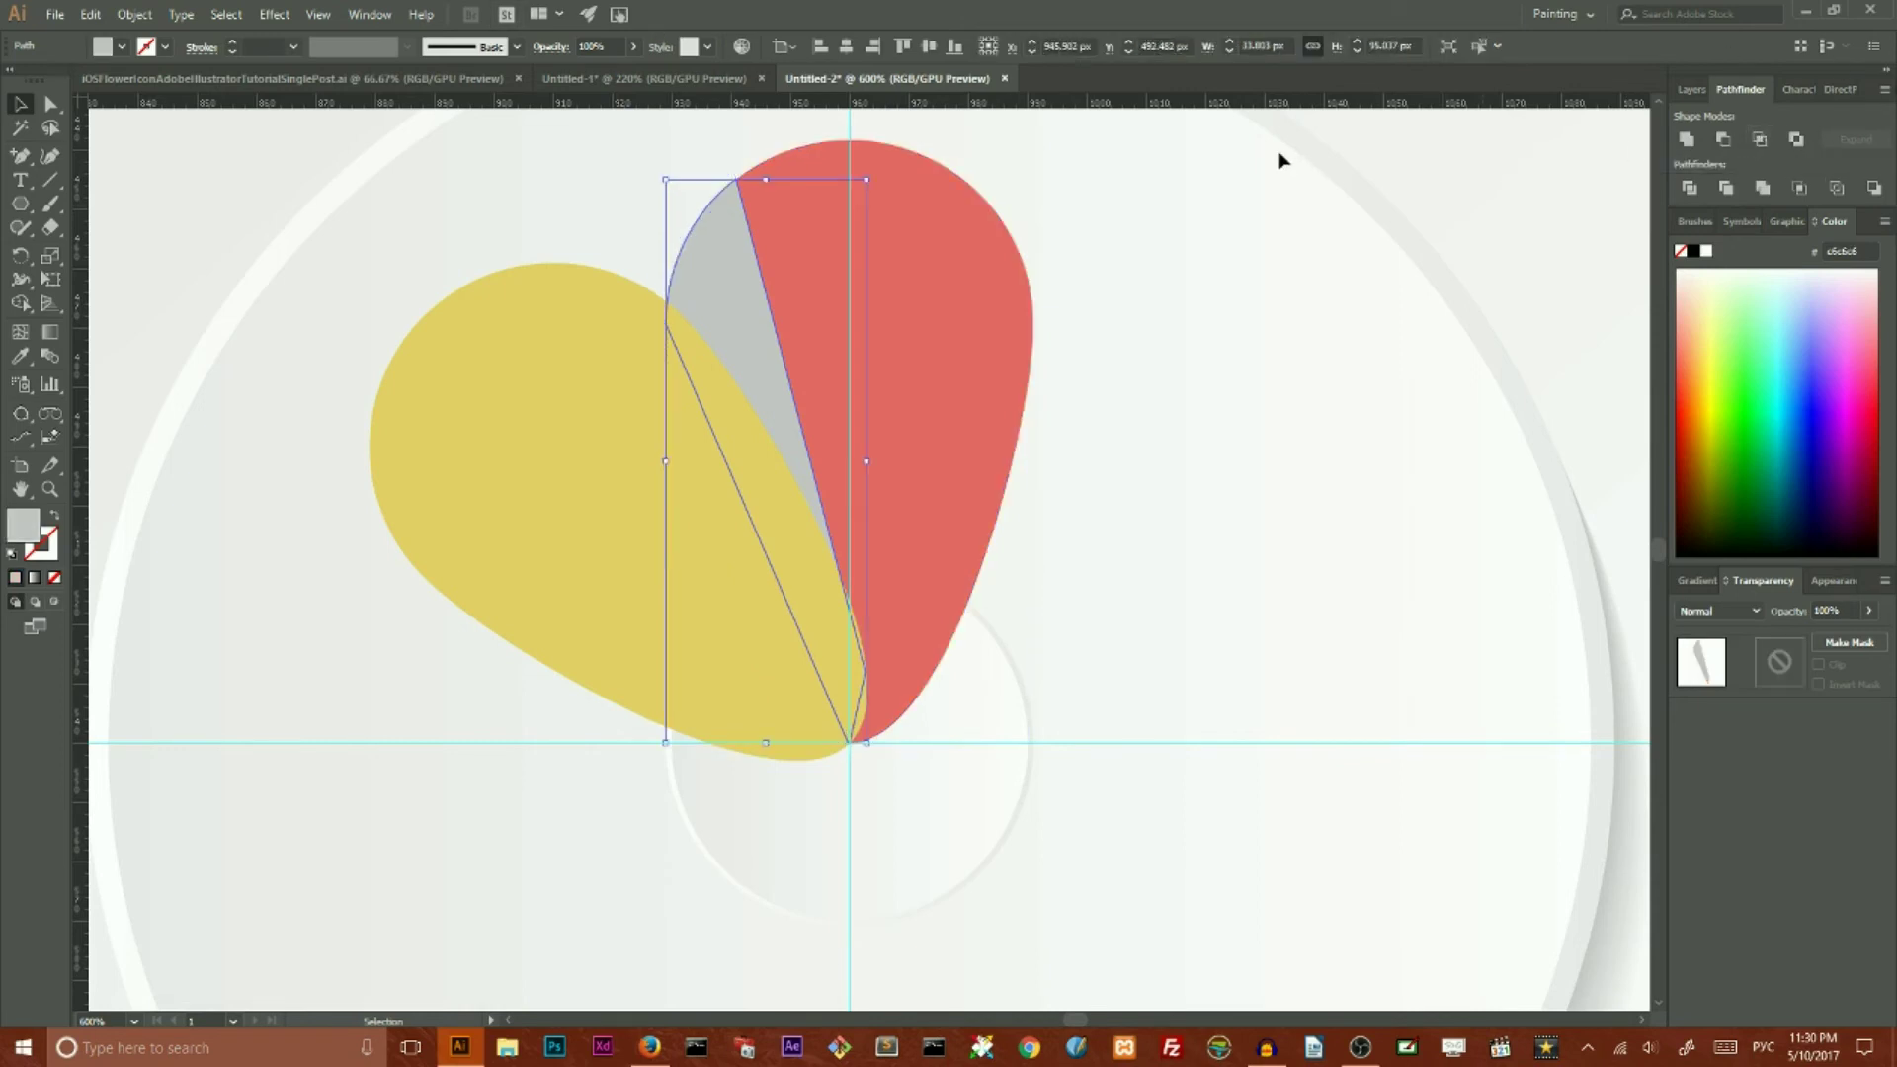
click(1173, 196)
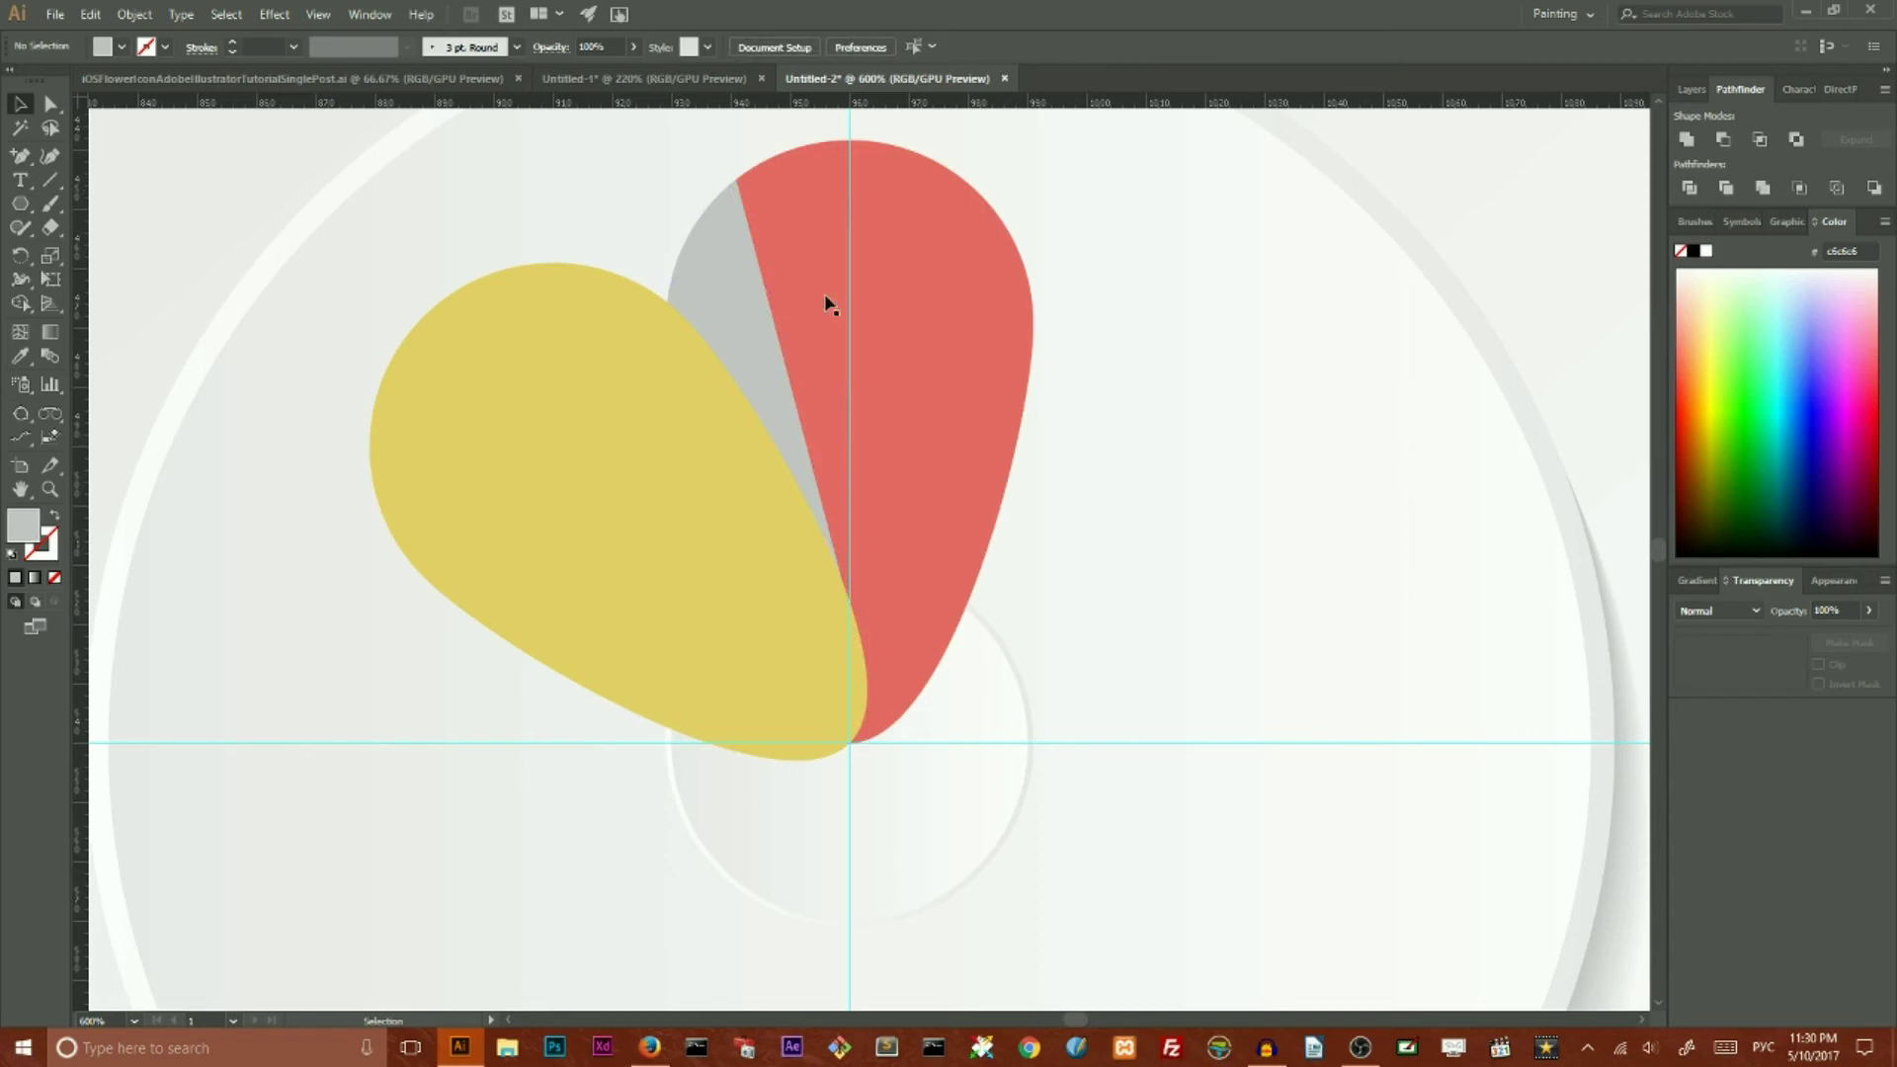
Step: Fill the trimmed grey wedge with a linear gradient whose end stop is 50% black at 0% opacity
click(703, 291)
click(1698, 581)
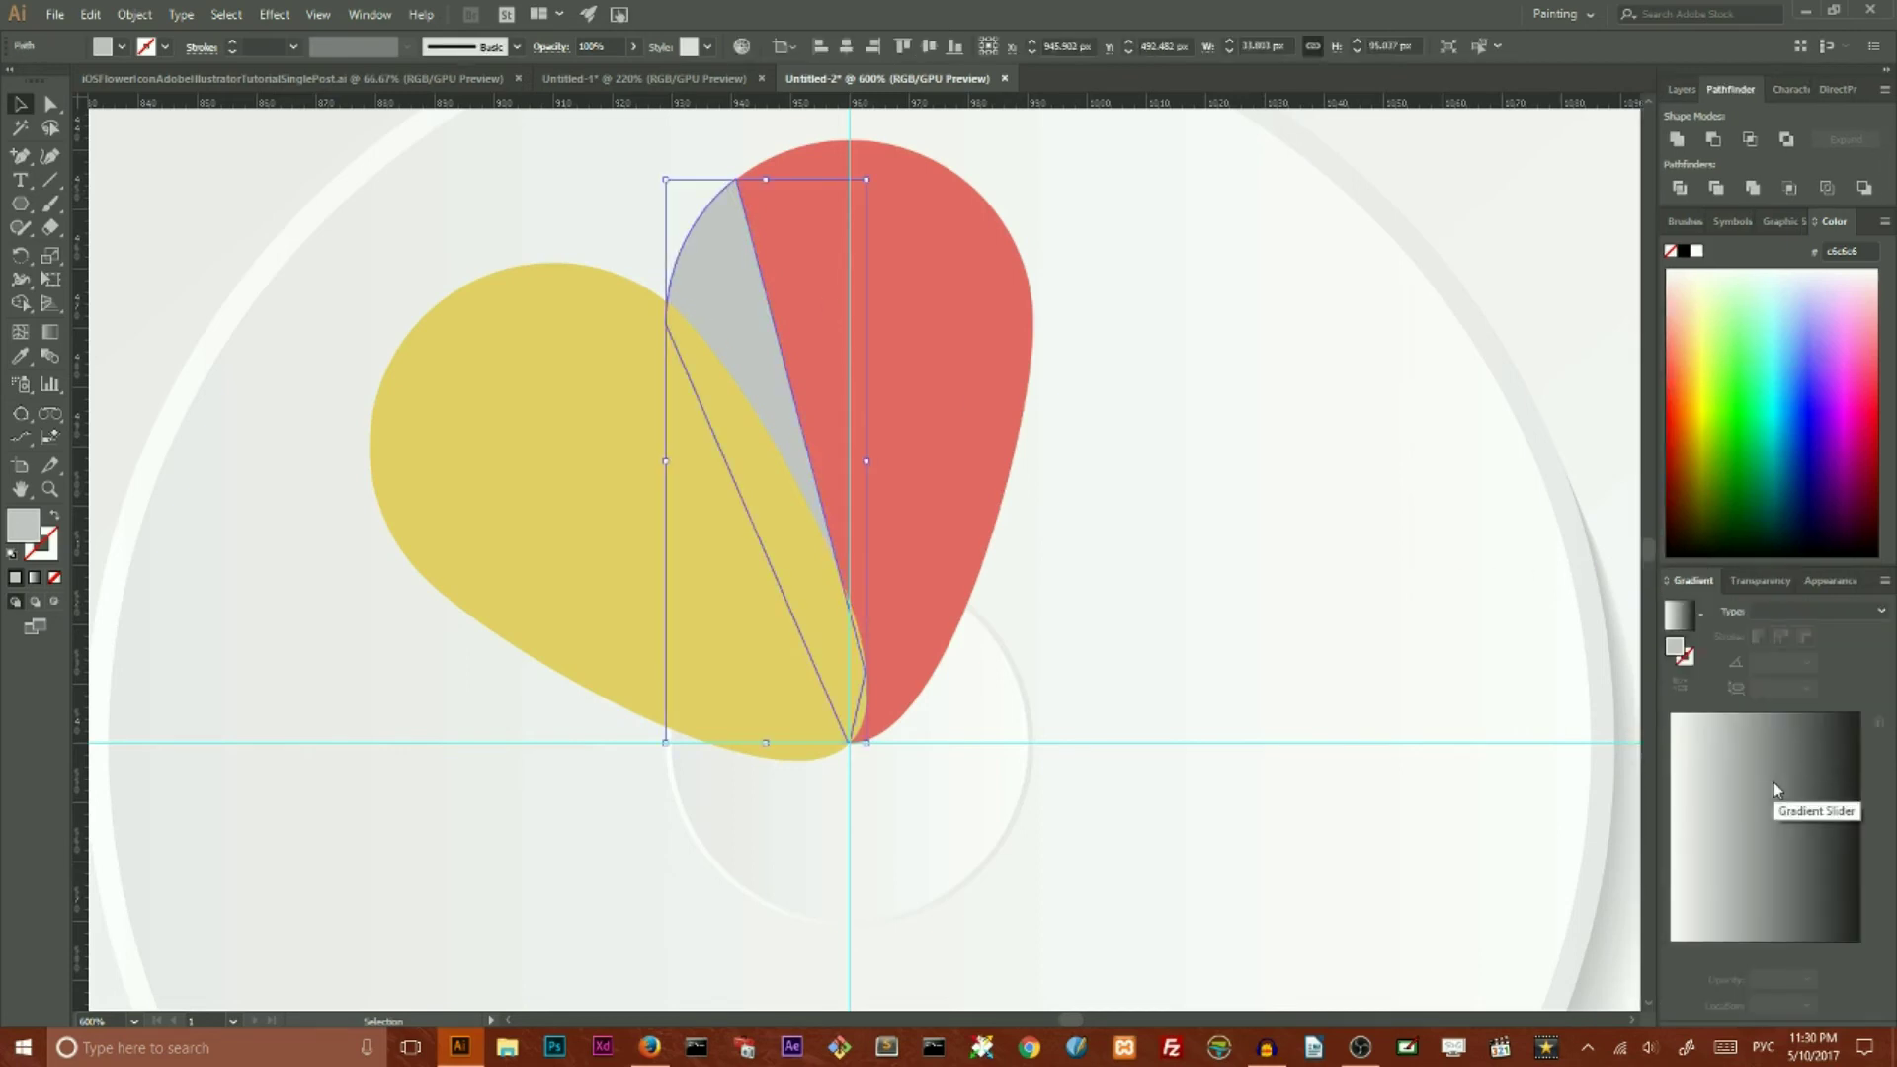
click(1774, 782)
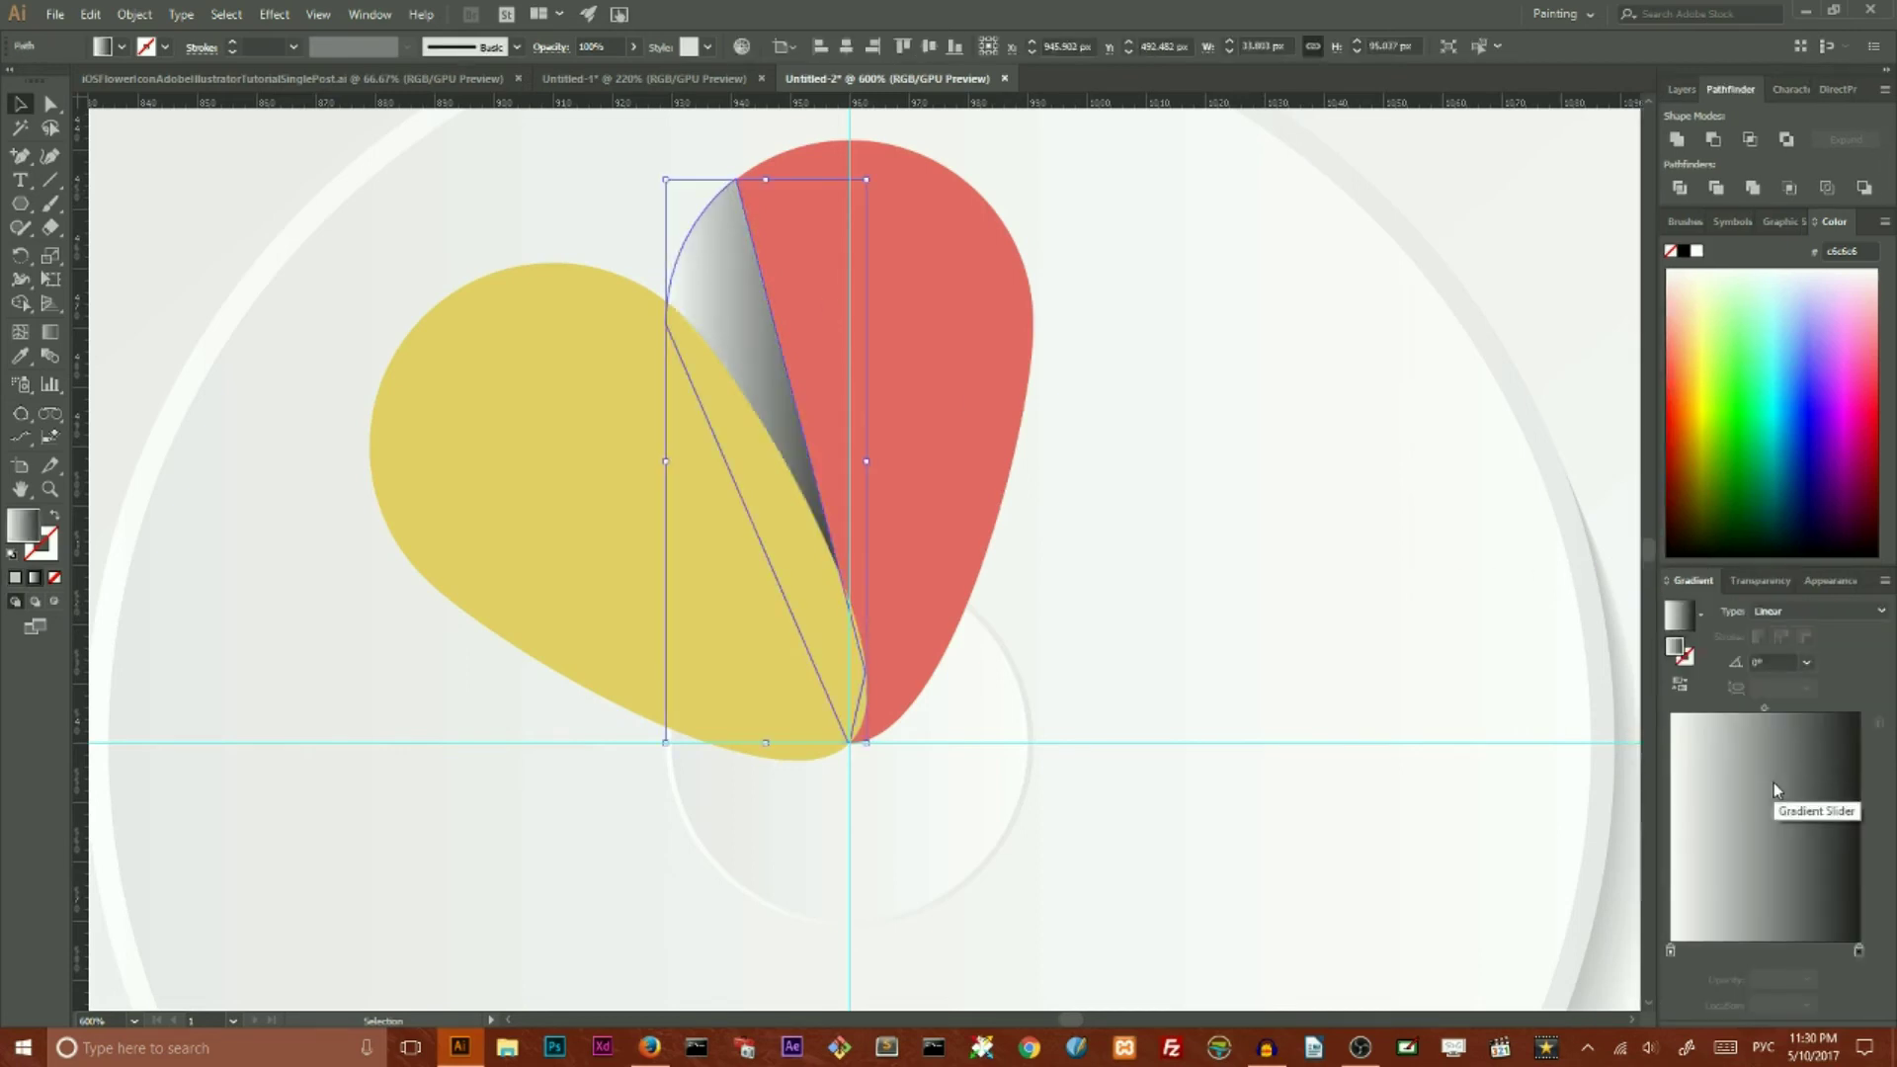
double_click(1860, 951)
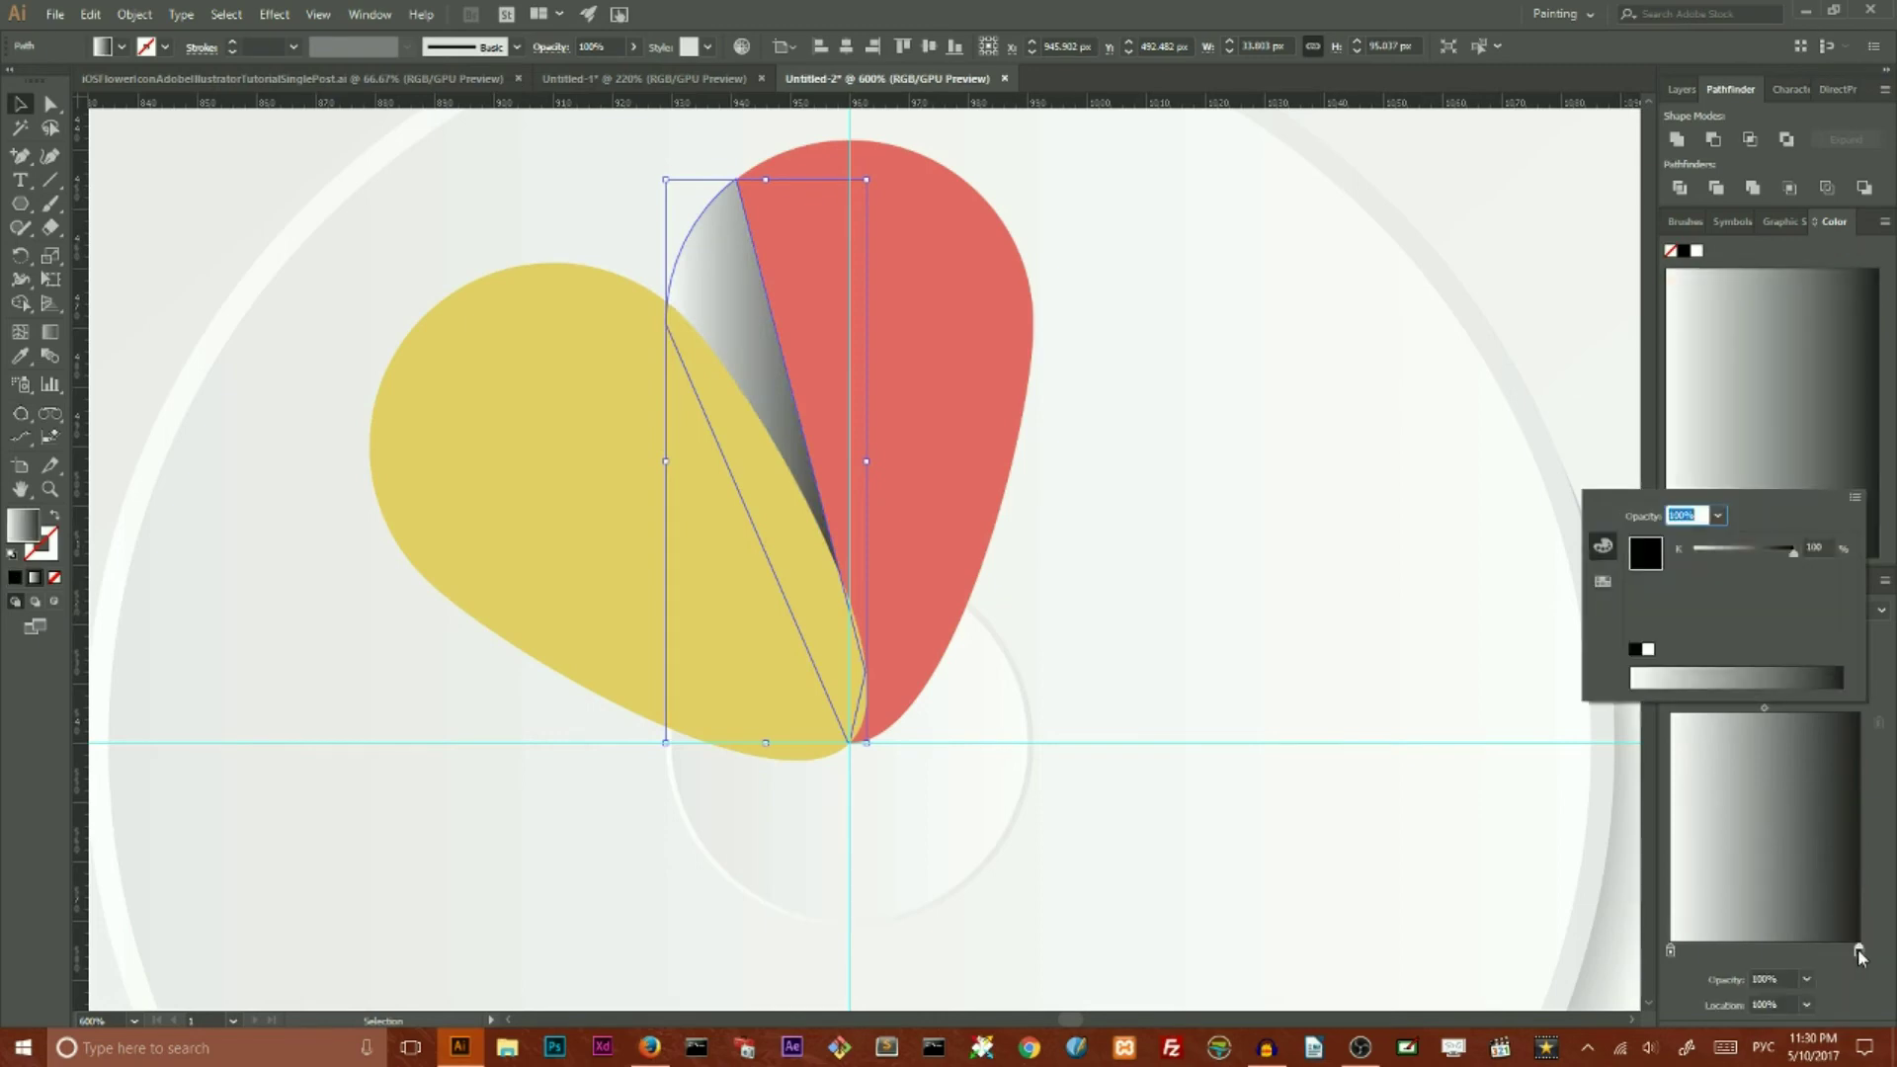
click(1814, 545)
text(50)
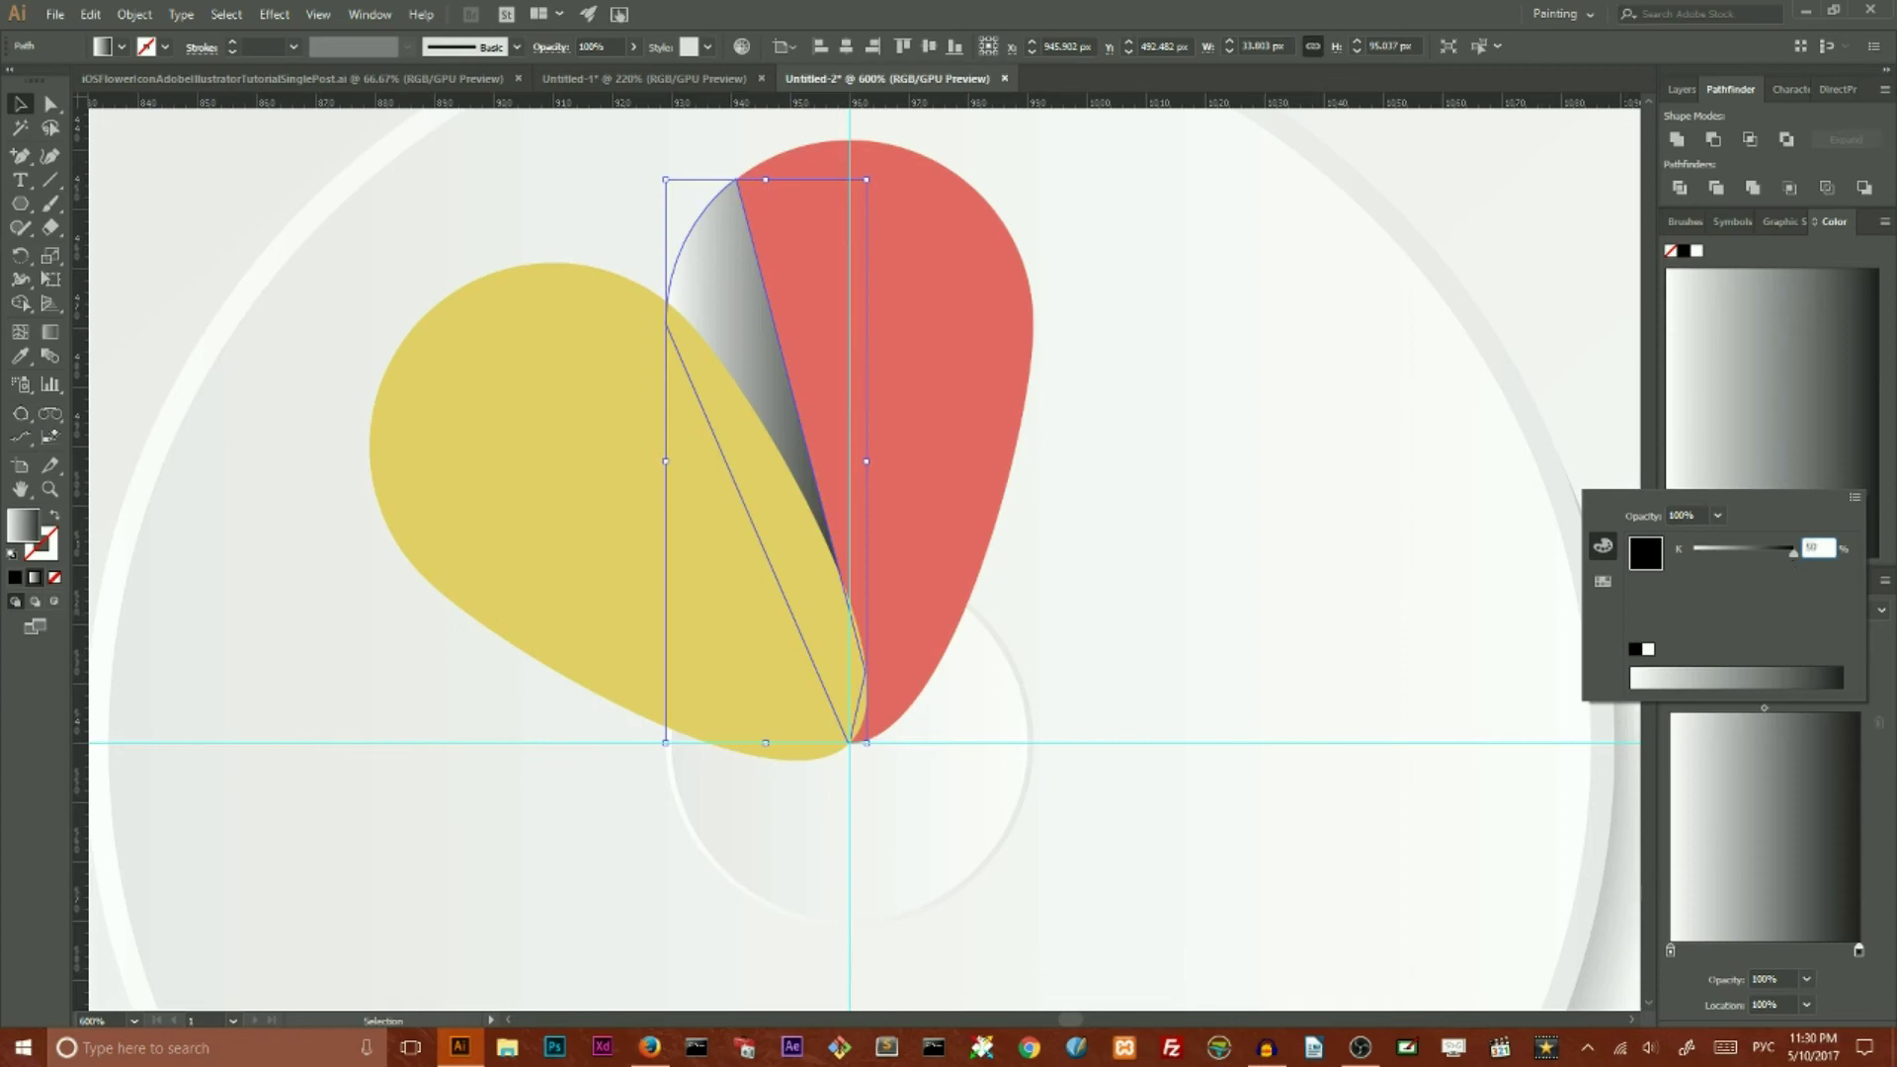
key(Return)
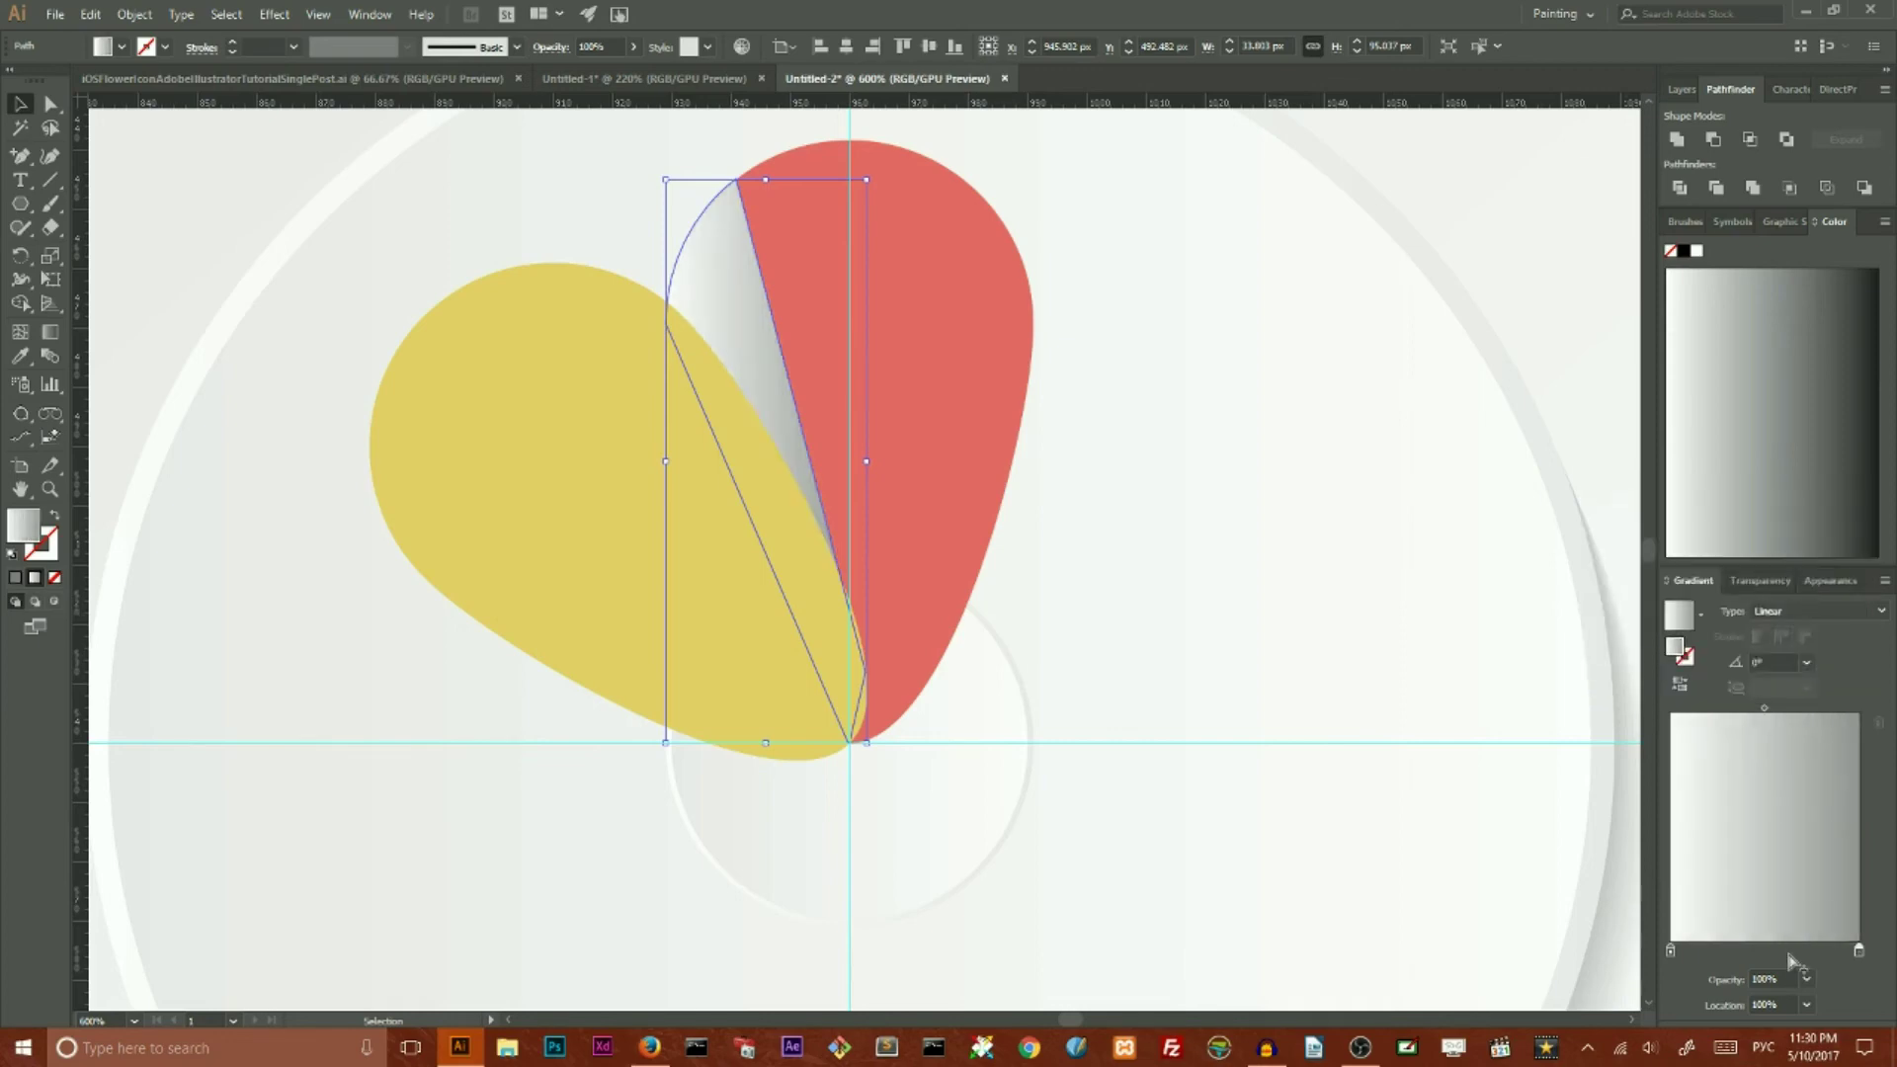
click(1807, 979)
click(1842, 745)
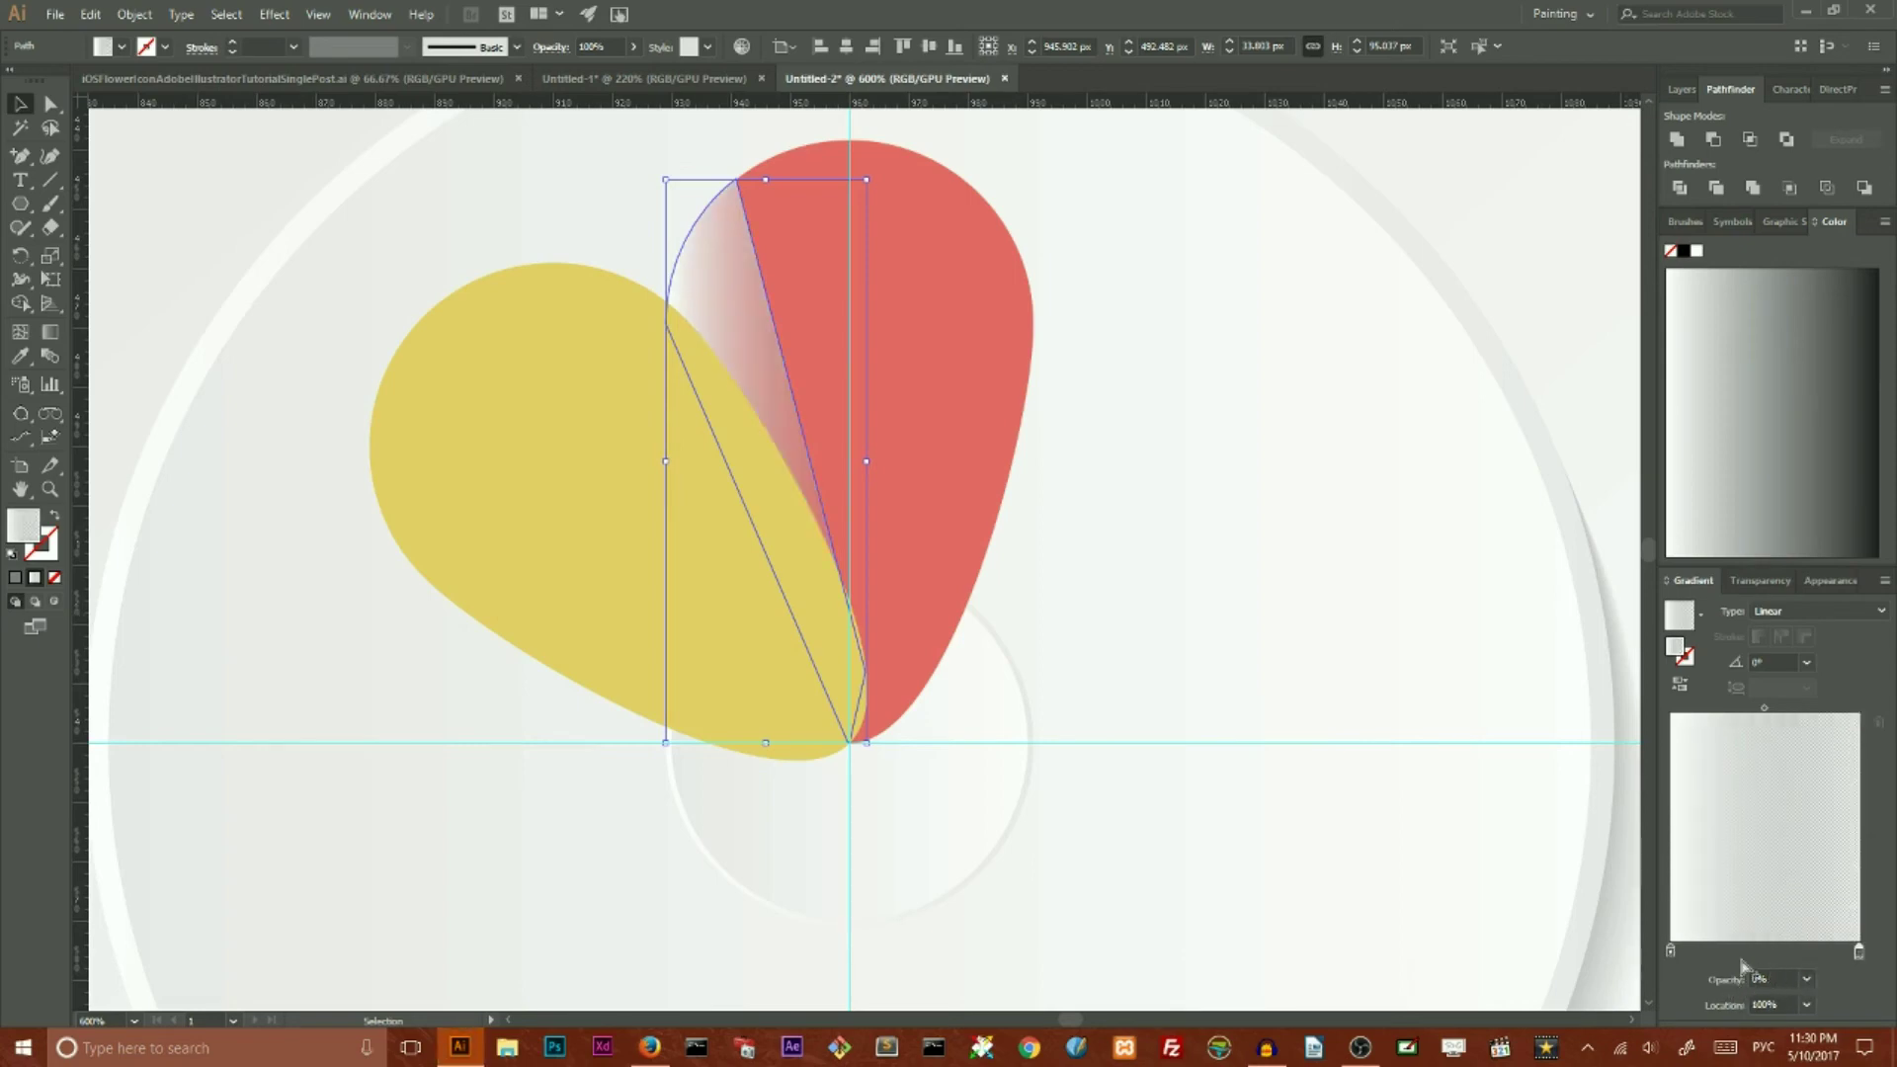
Step: Recolour the opaque start stop of the wedge's gradient to a light grey
double_click(1672, 951)
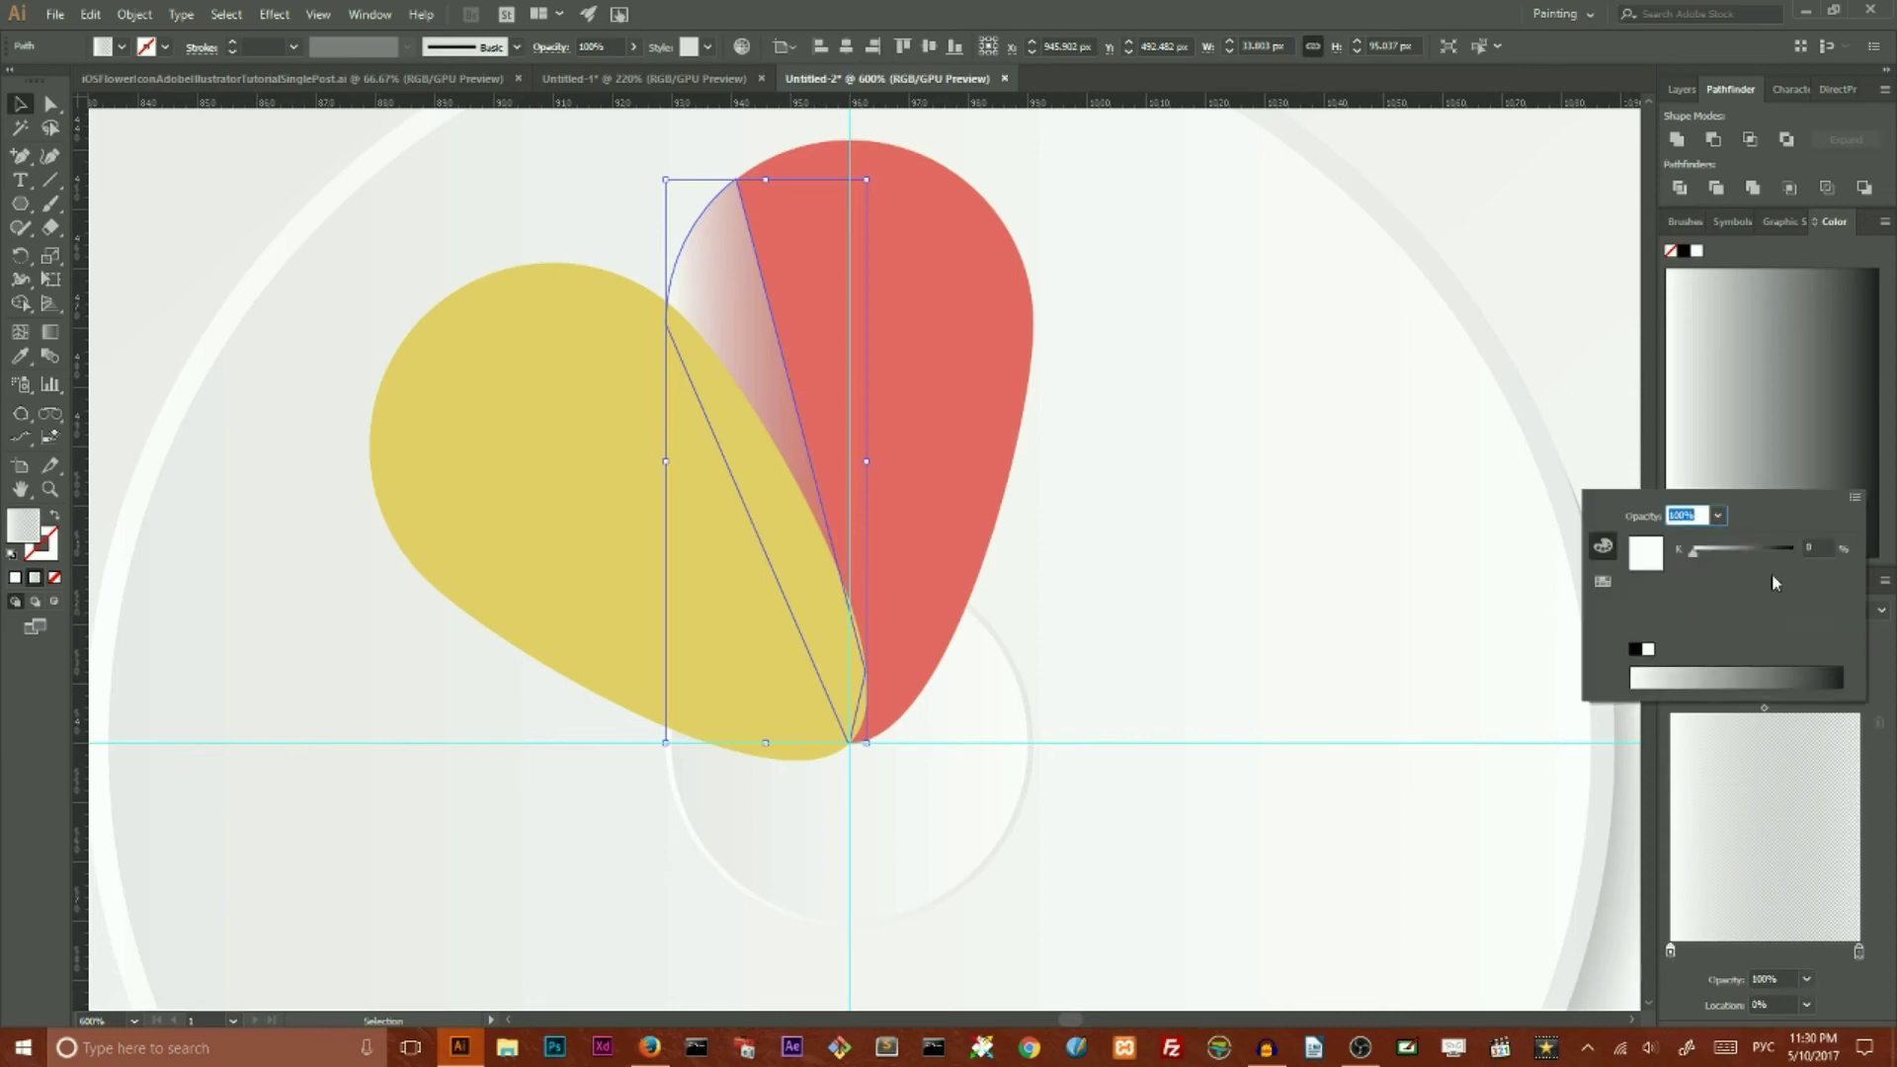
drag(1818, 549, 1801, 549)
text(90)
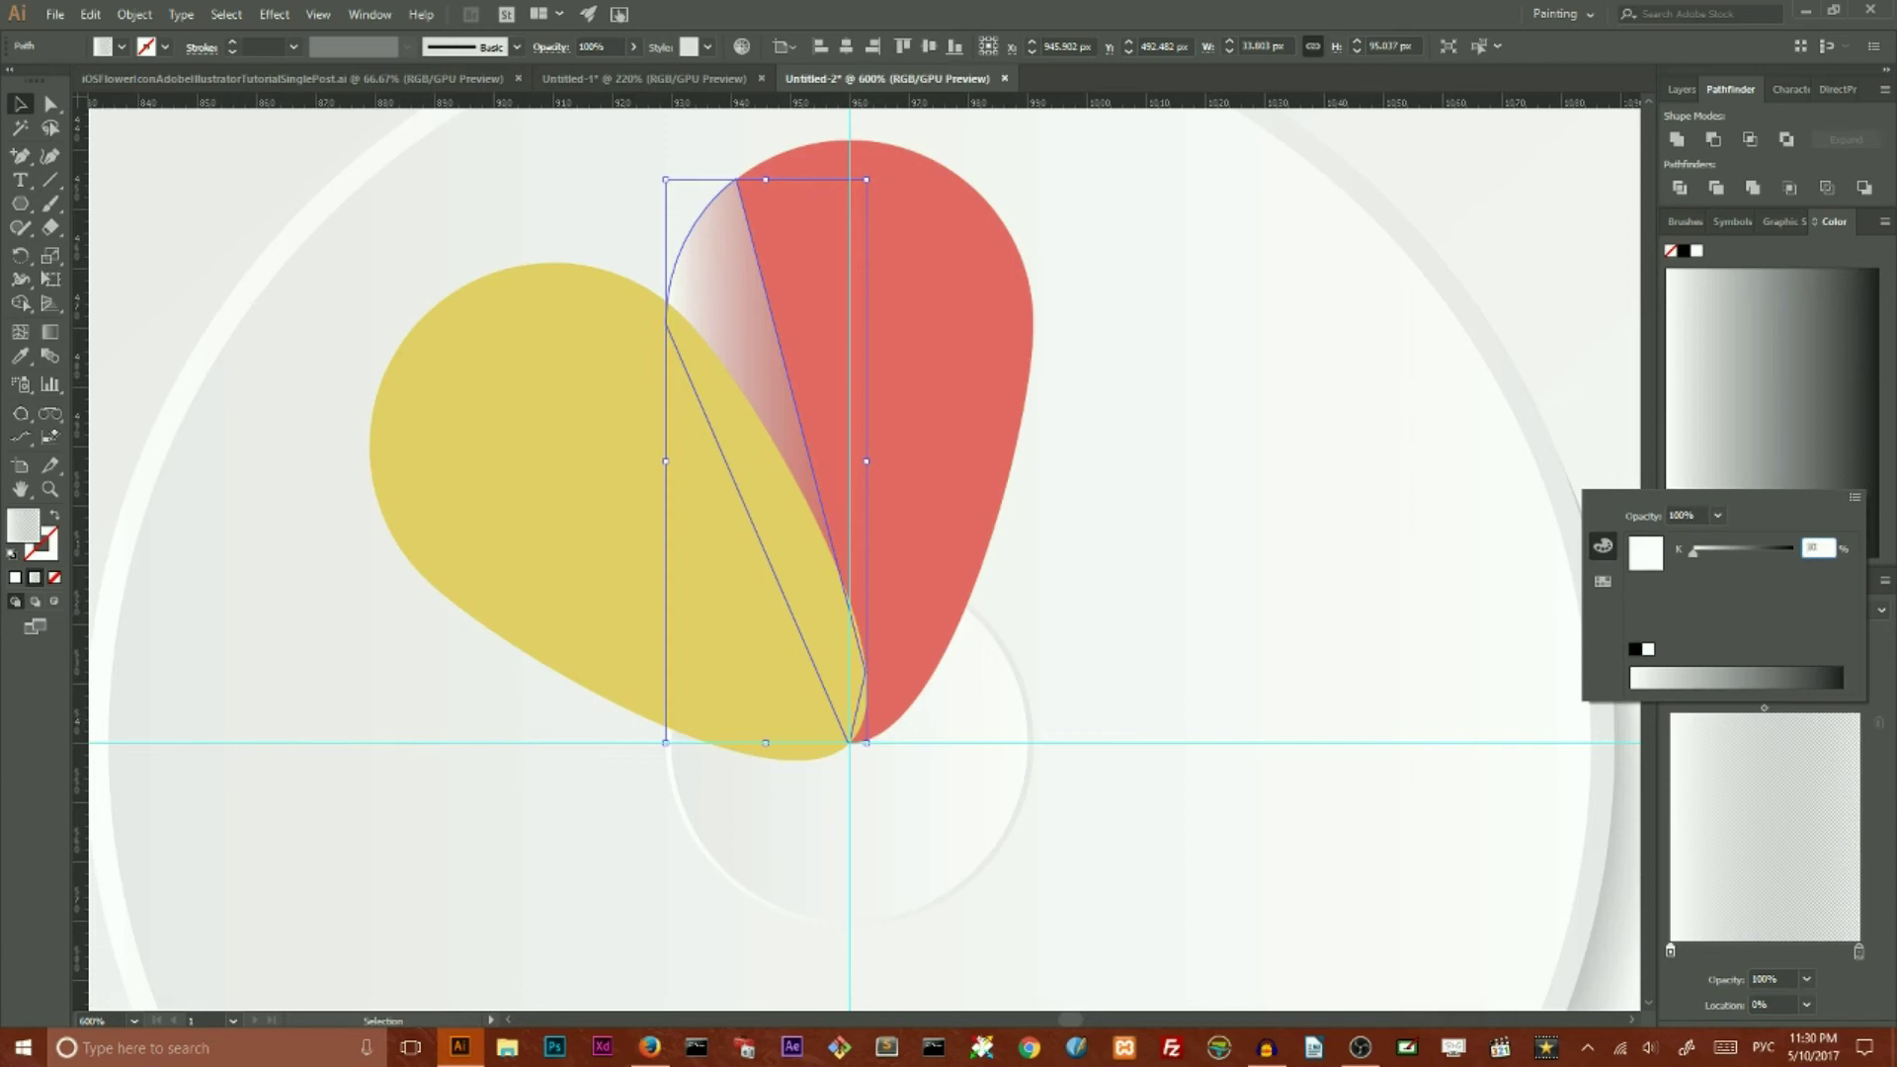
key(Return)
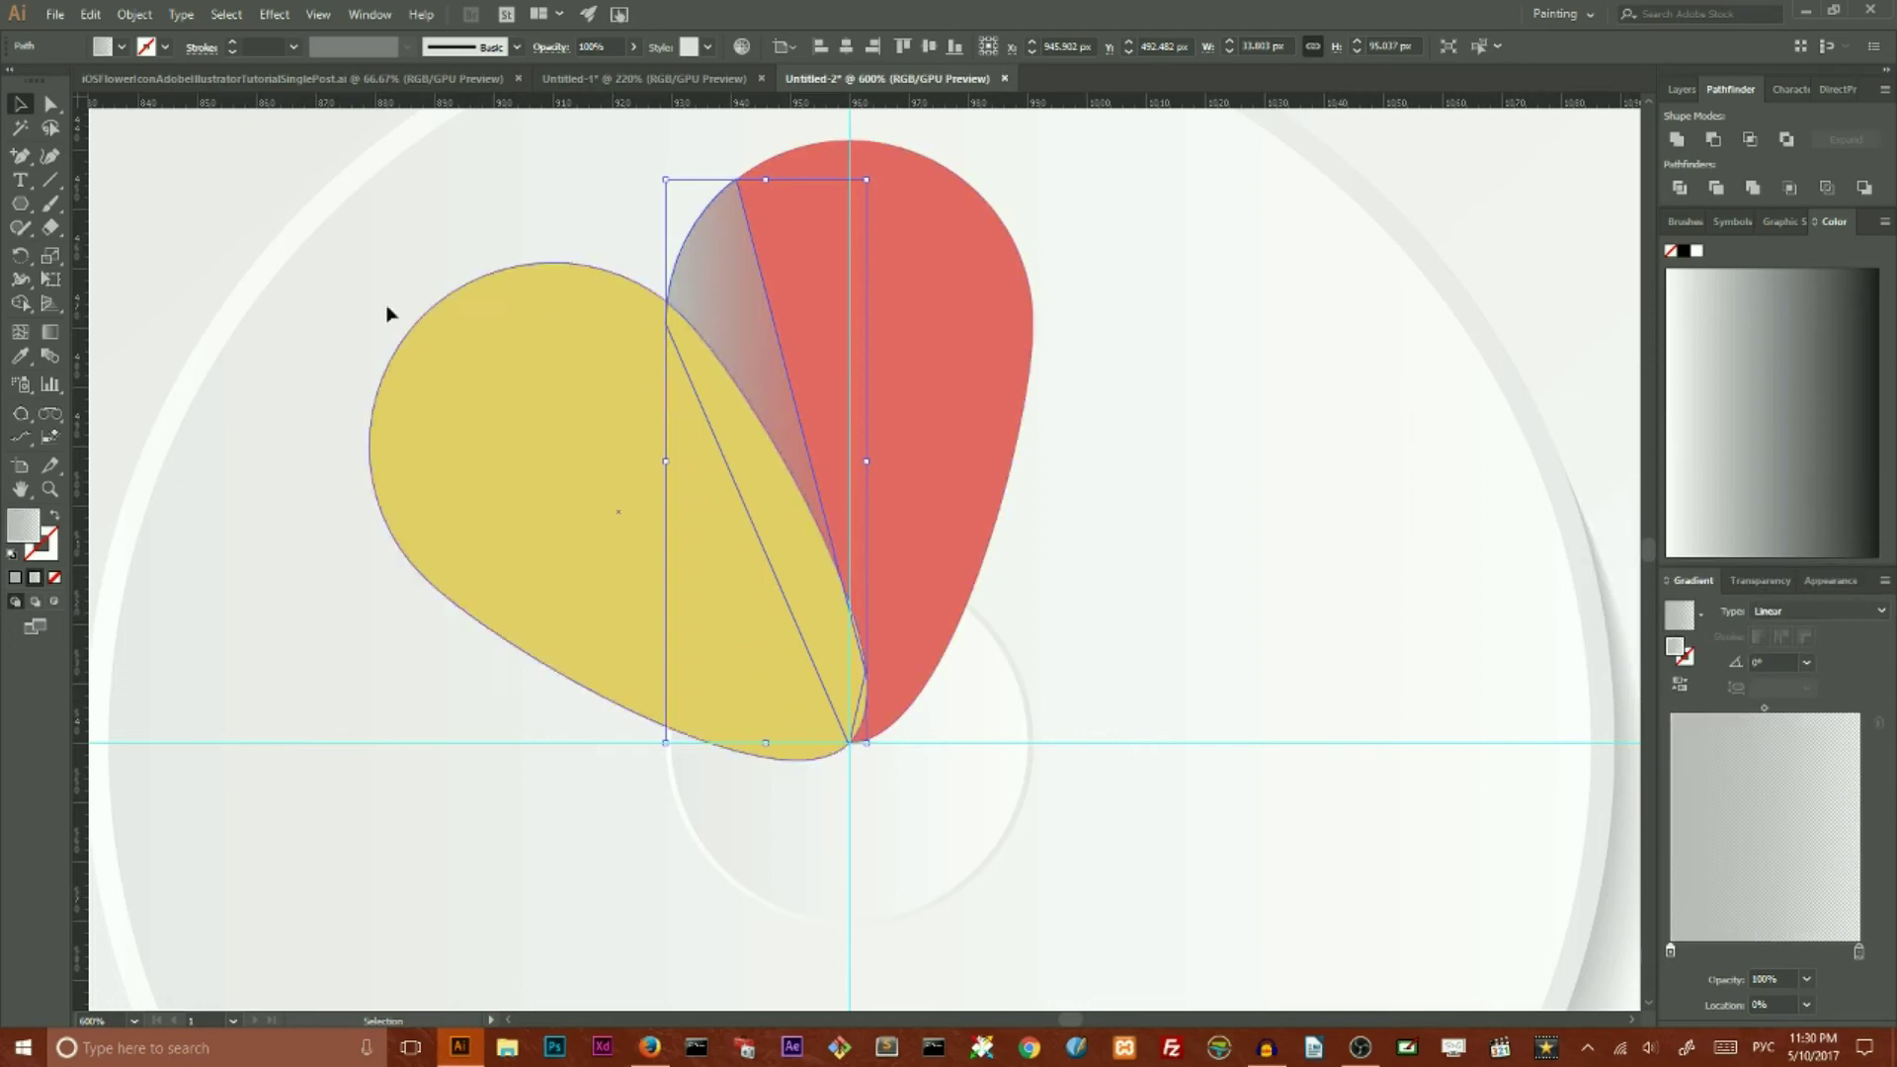
Step: Redraw the wedge's gradient along its length, from the rounded upper edge to the pointed base, at about -71.6°
click(50, 332)
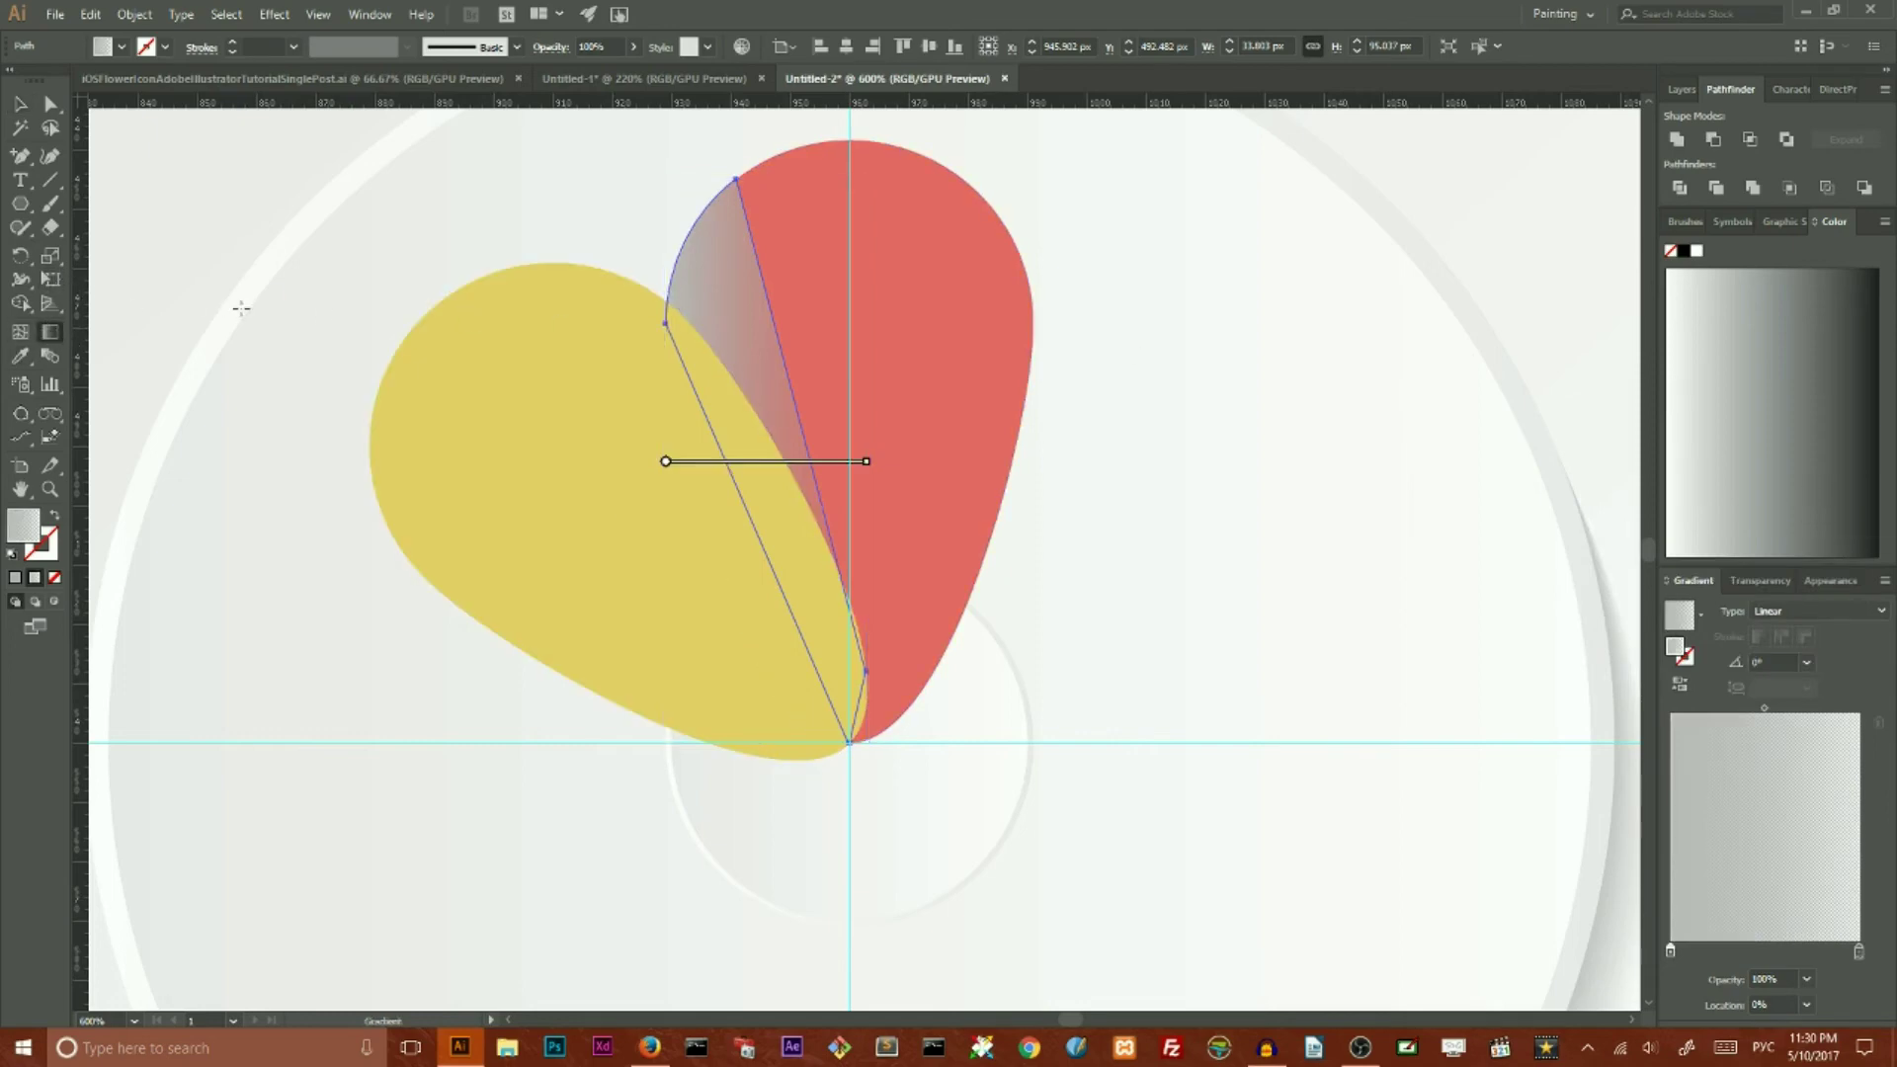
key(ctrl)
drag(697, 219, 857, 703)
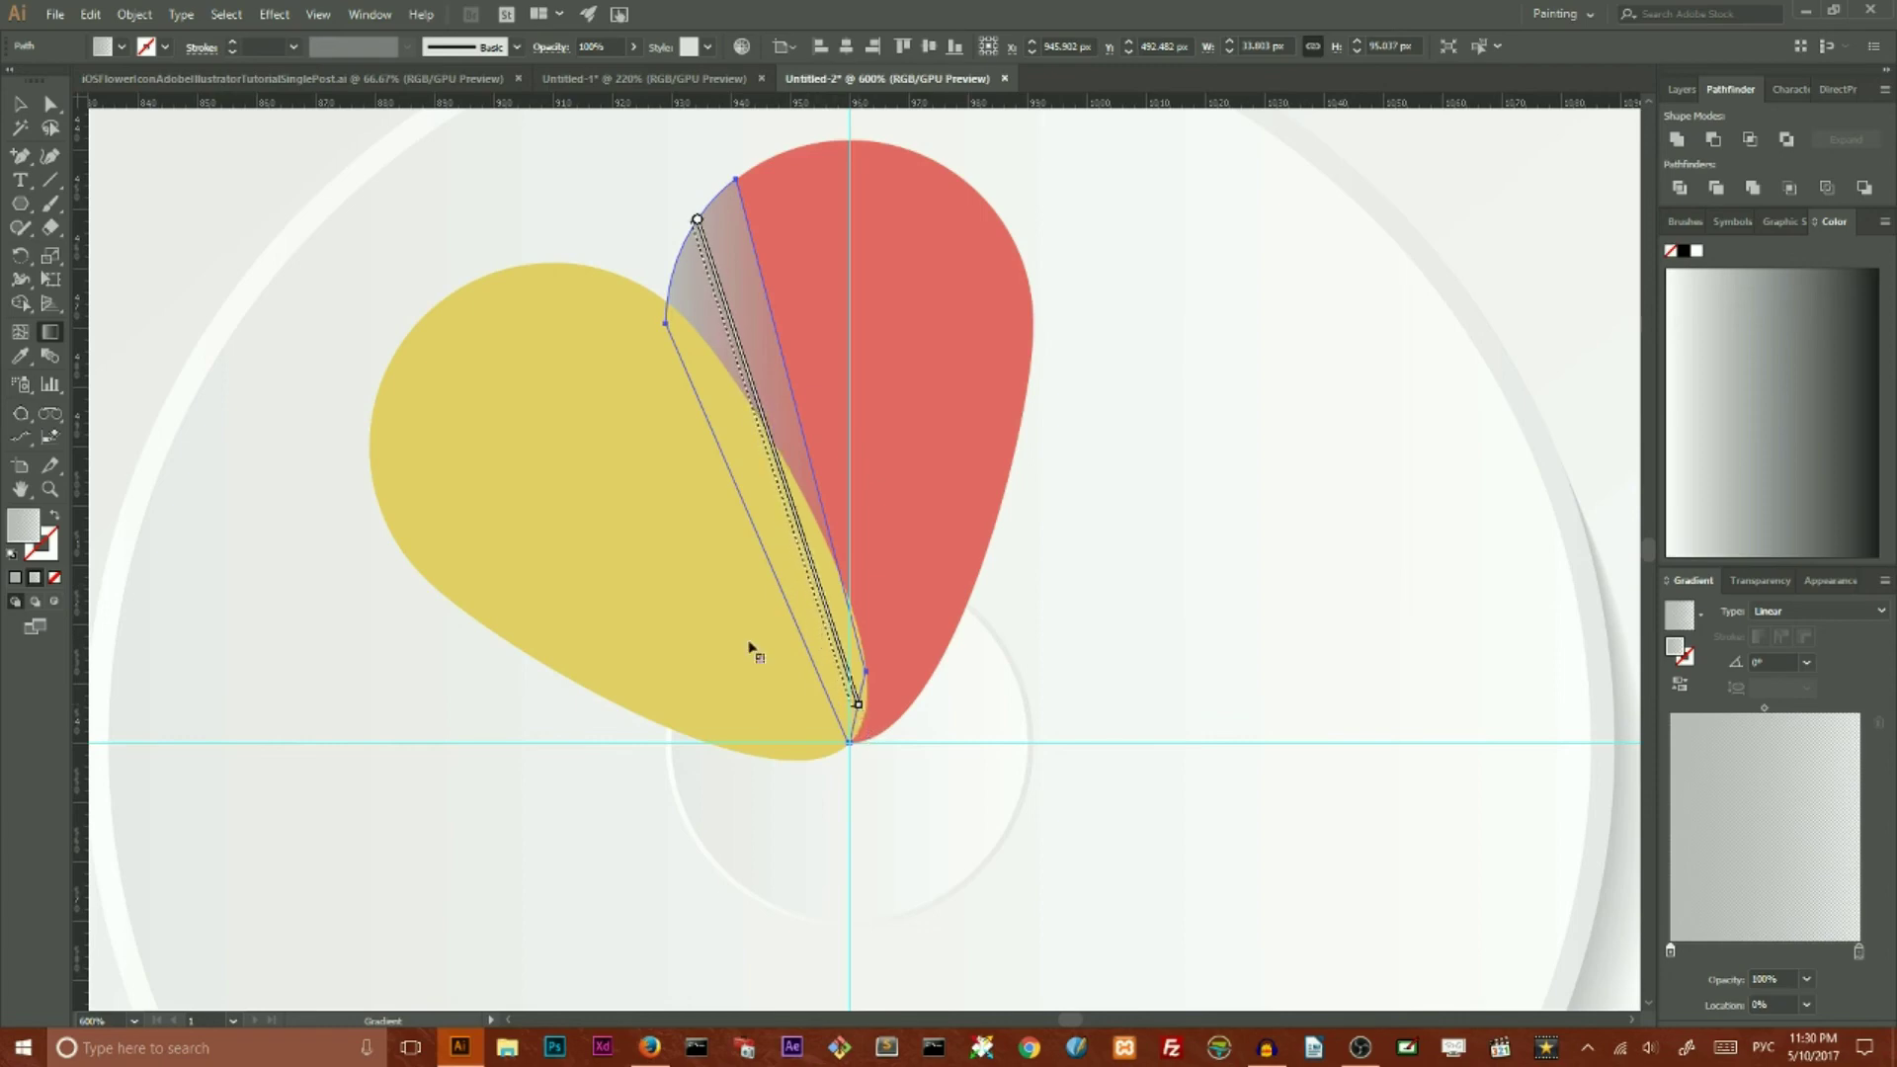
click(24, 104)
click(20, 105)
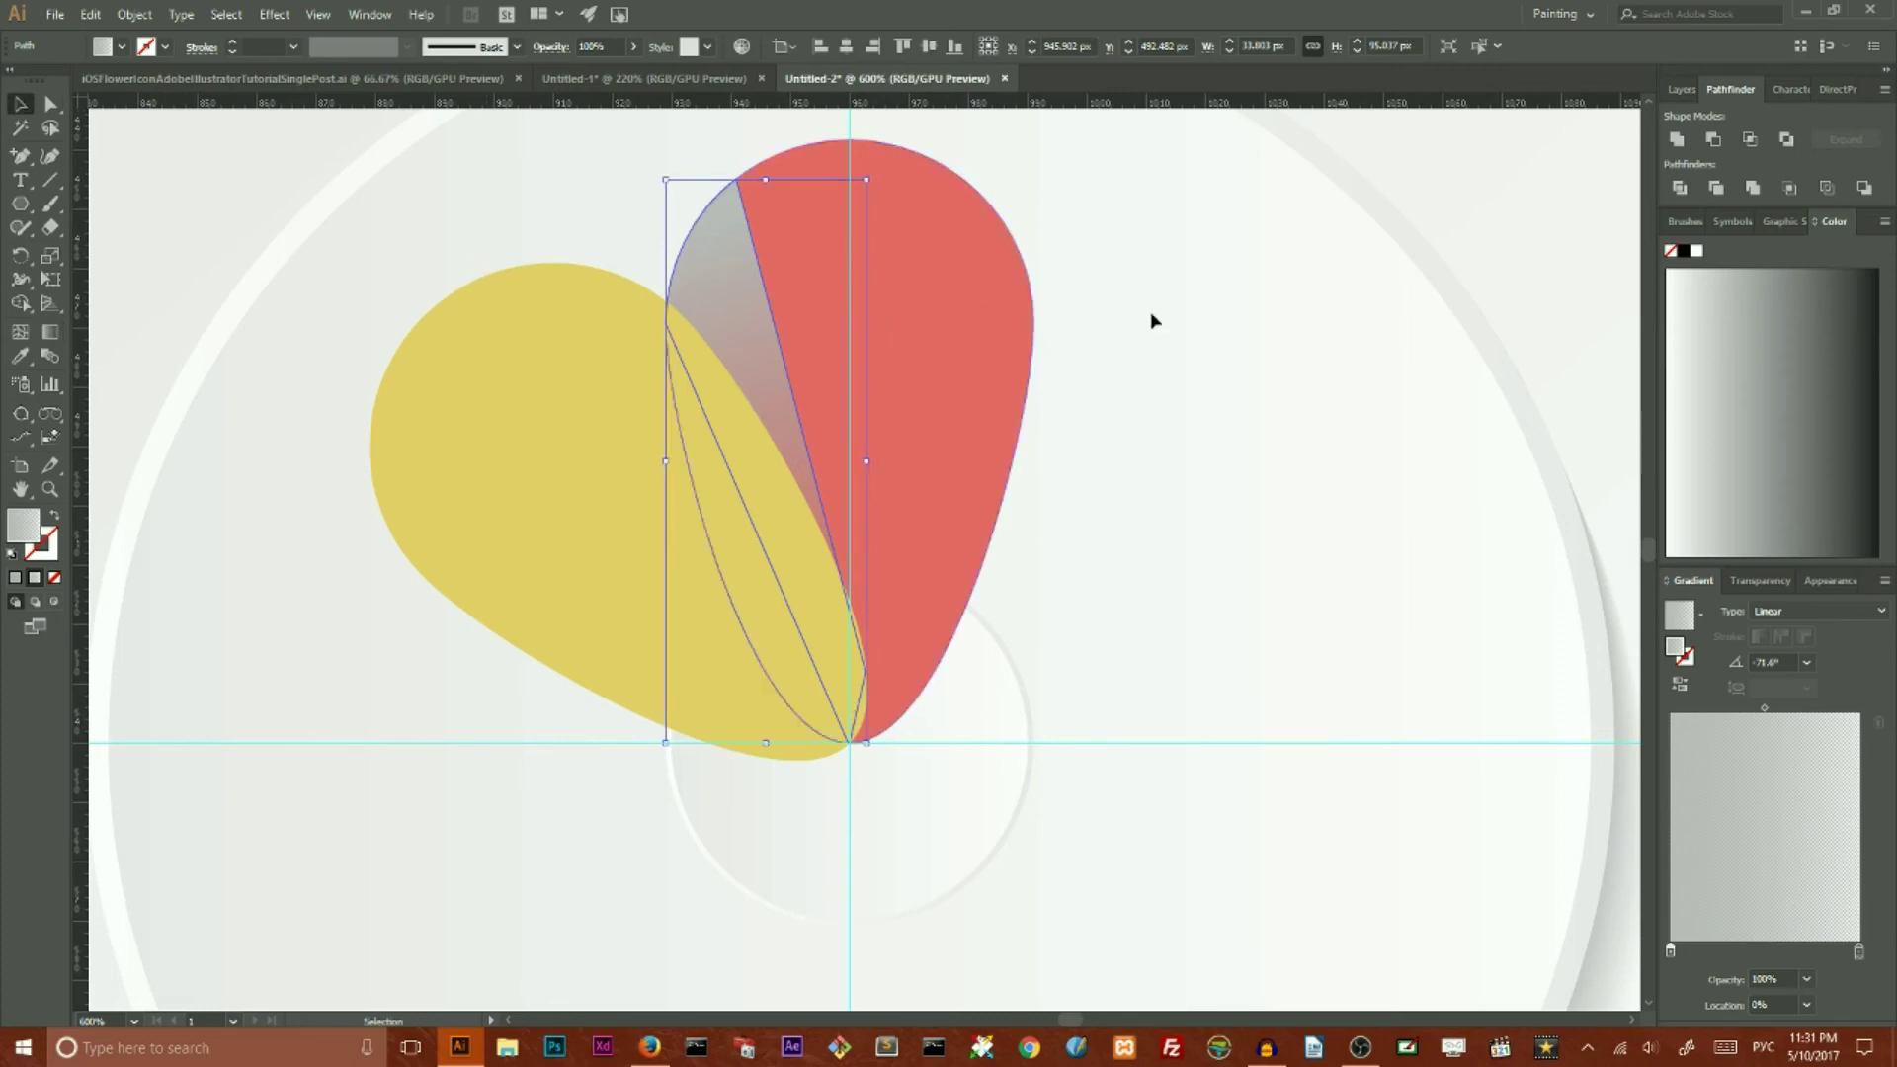
Step: Set the wedge's blend mode to Multiply and deselect it
click(1757, 583)
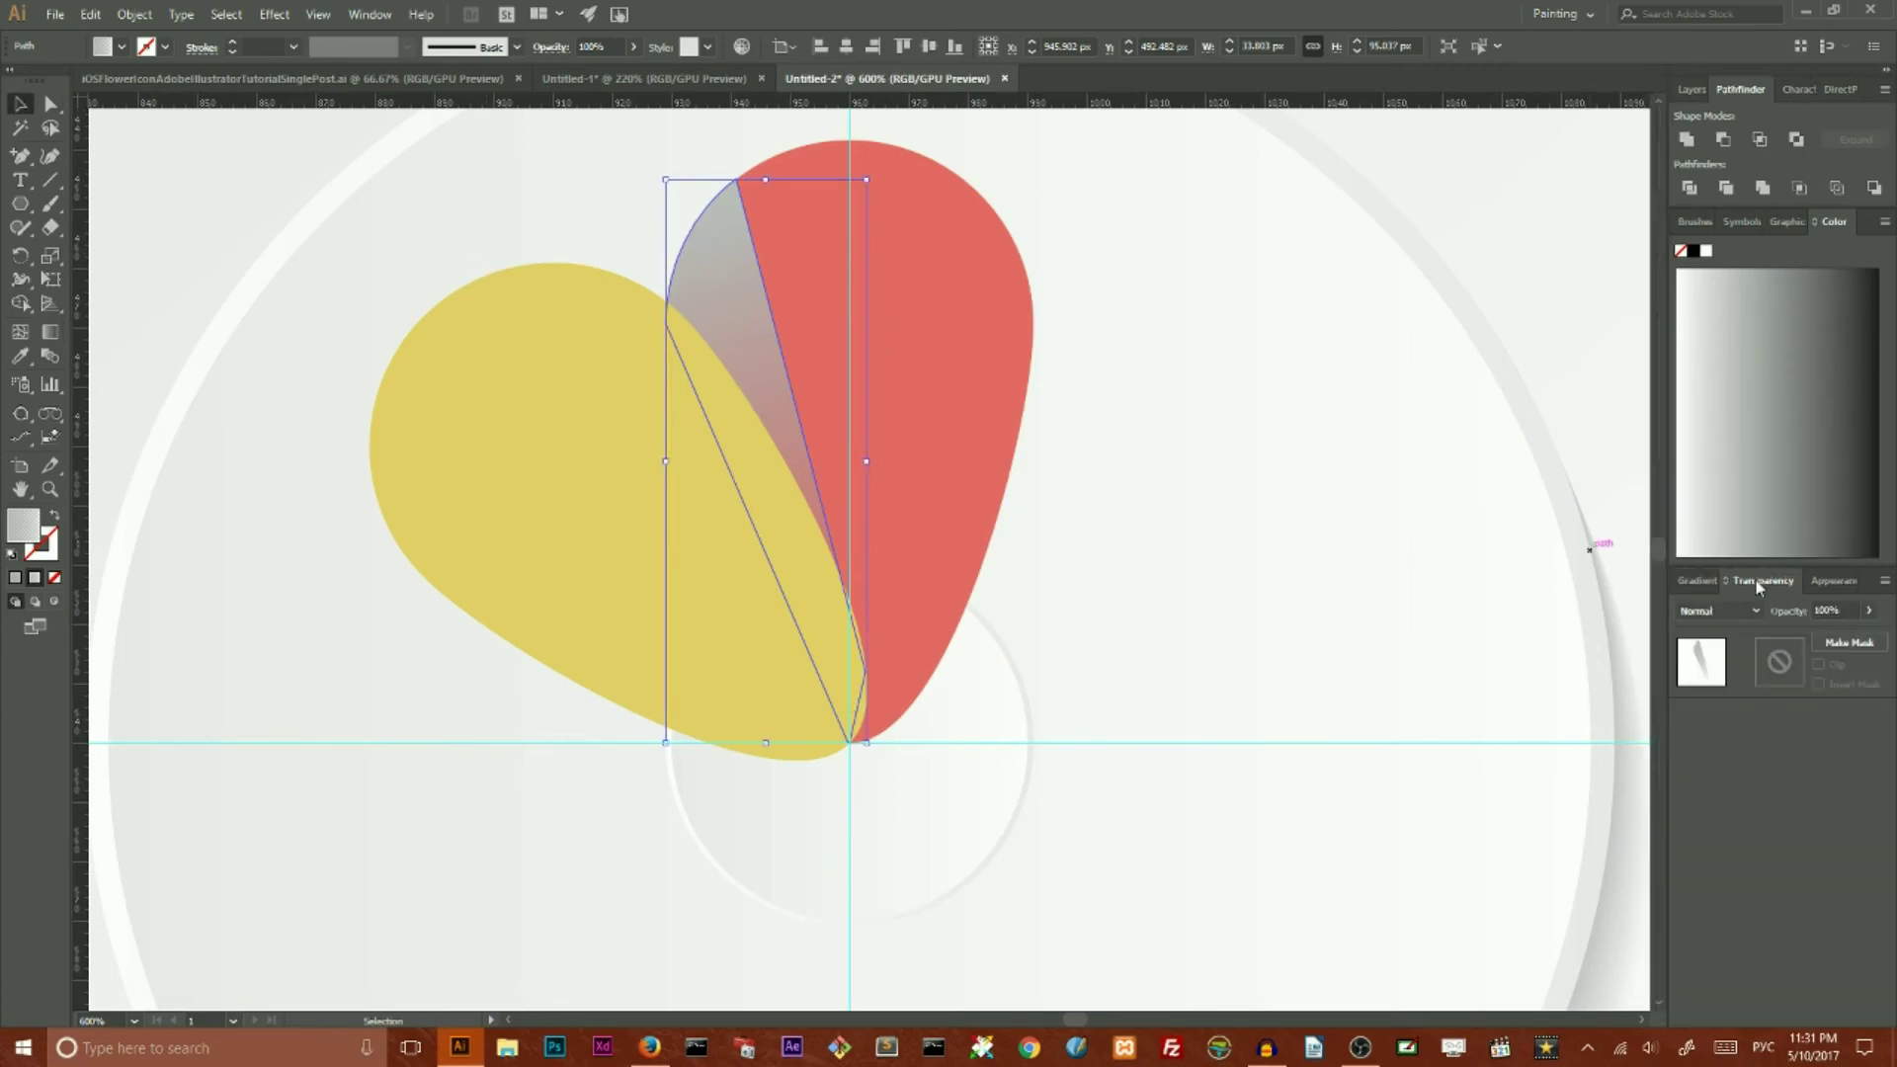
click(1728, 613)
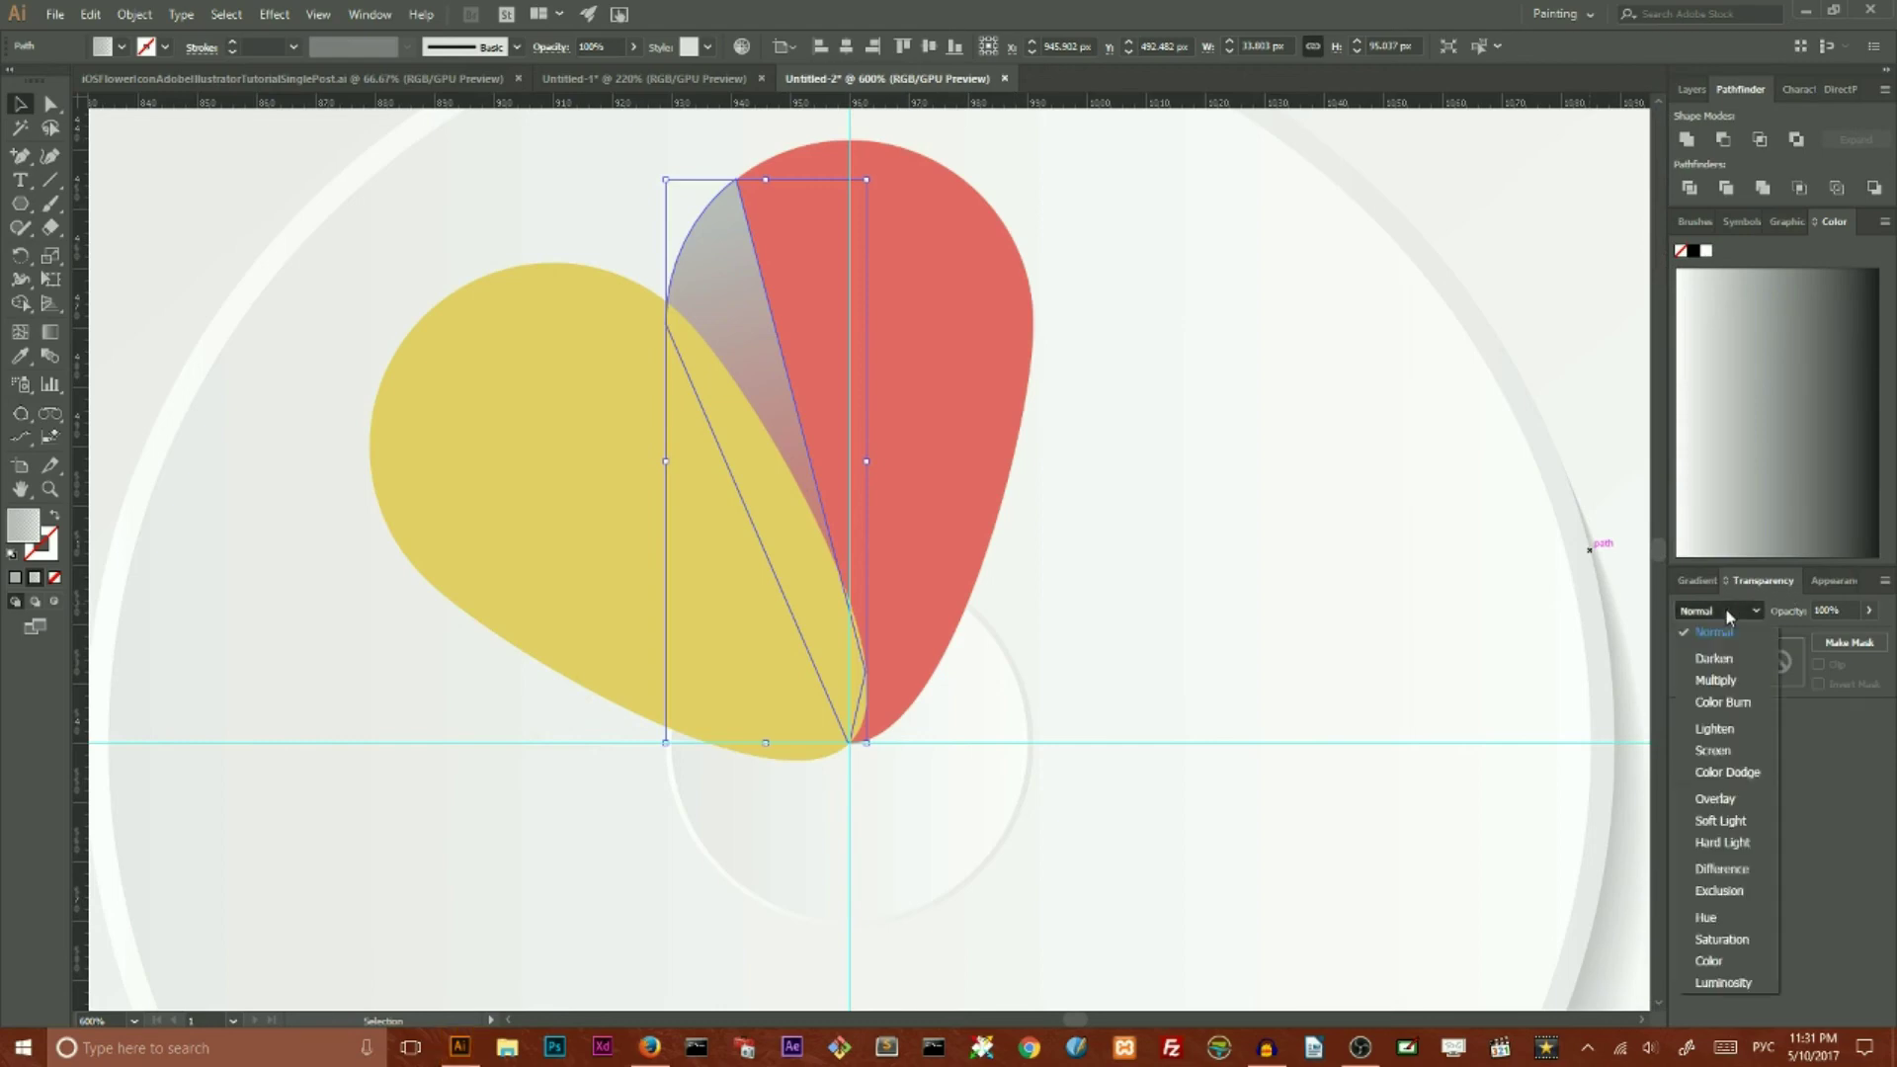
click(1727, 681)
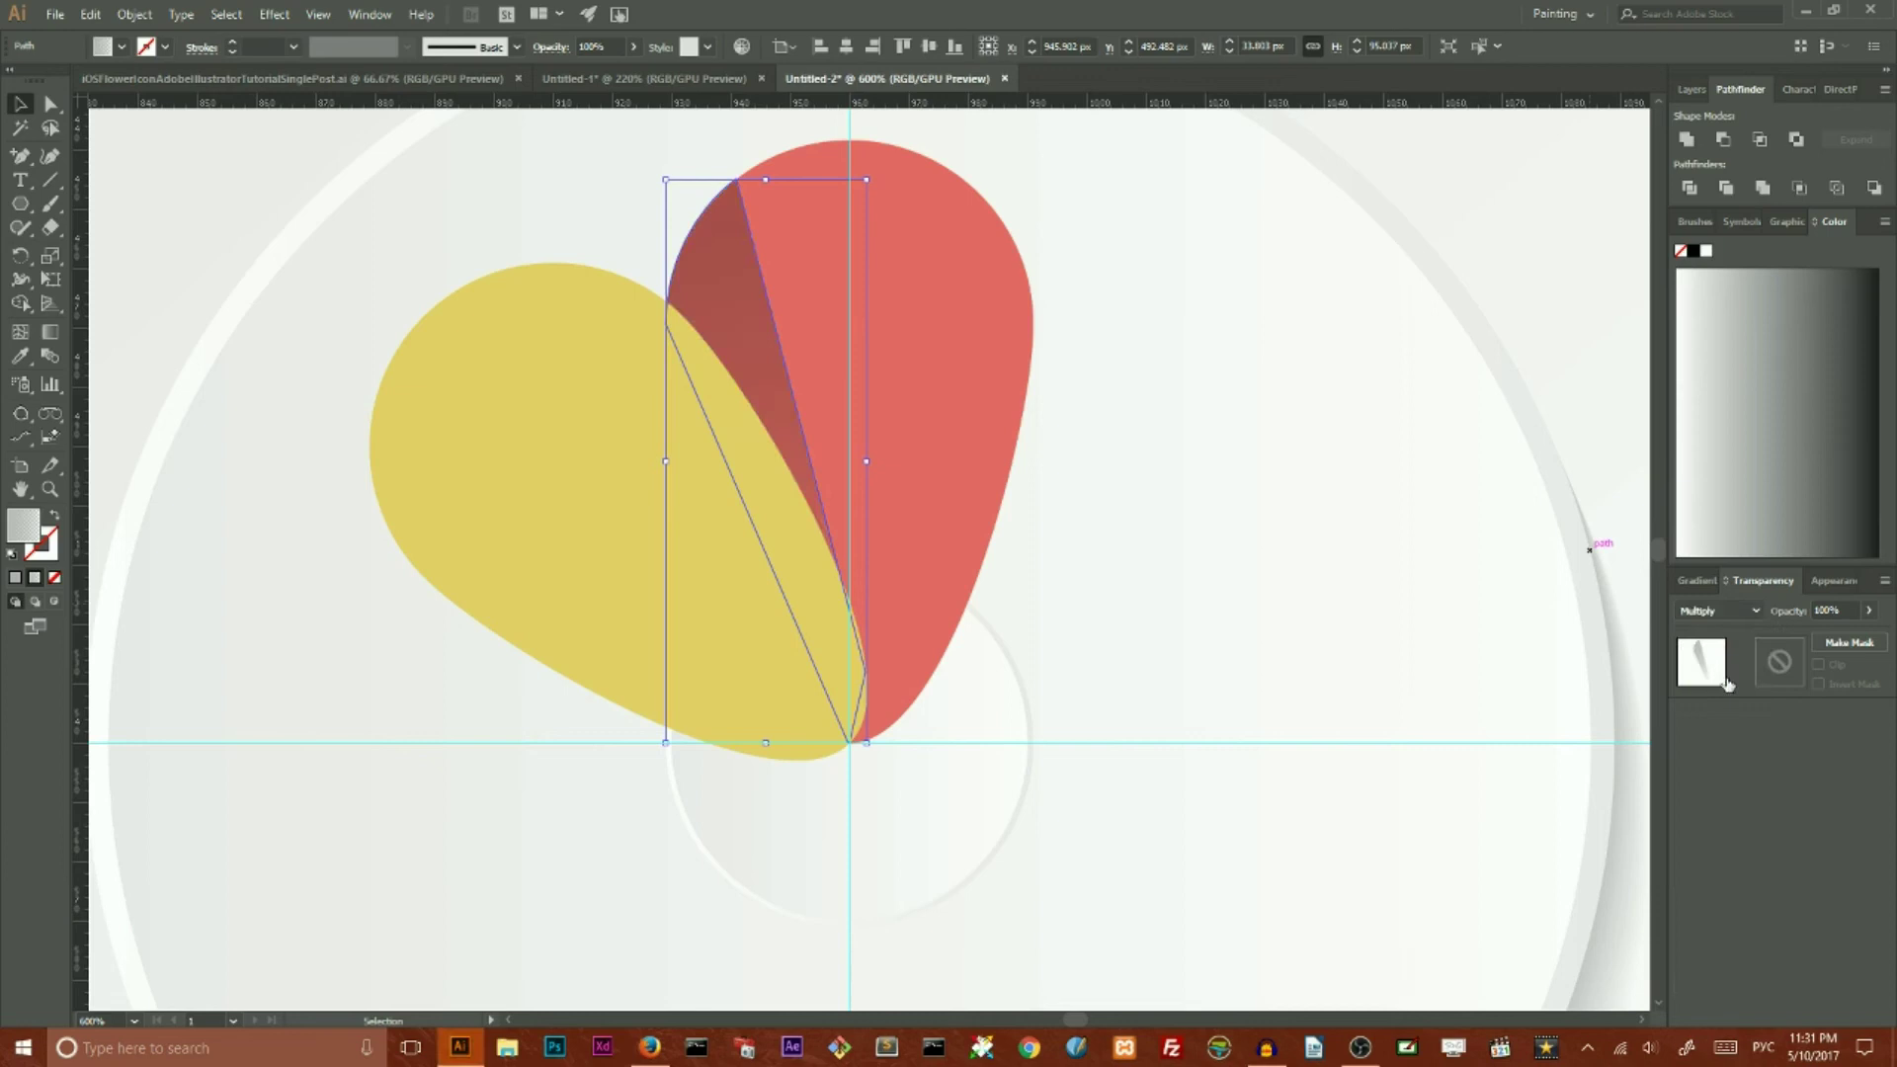
click(1239, 227)
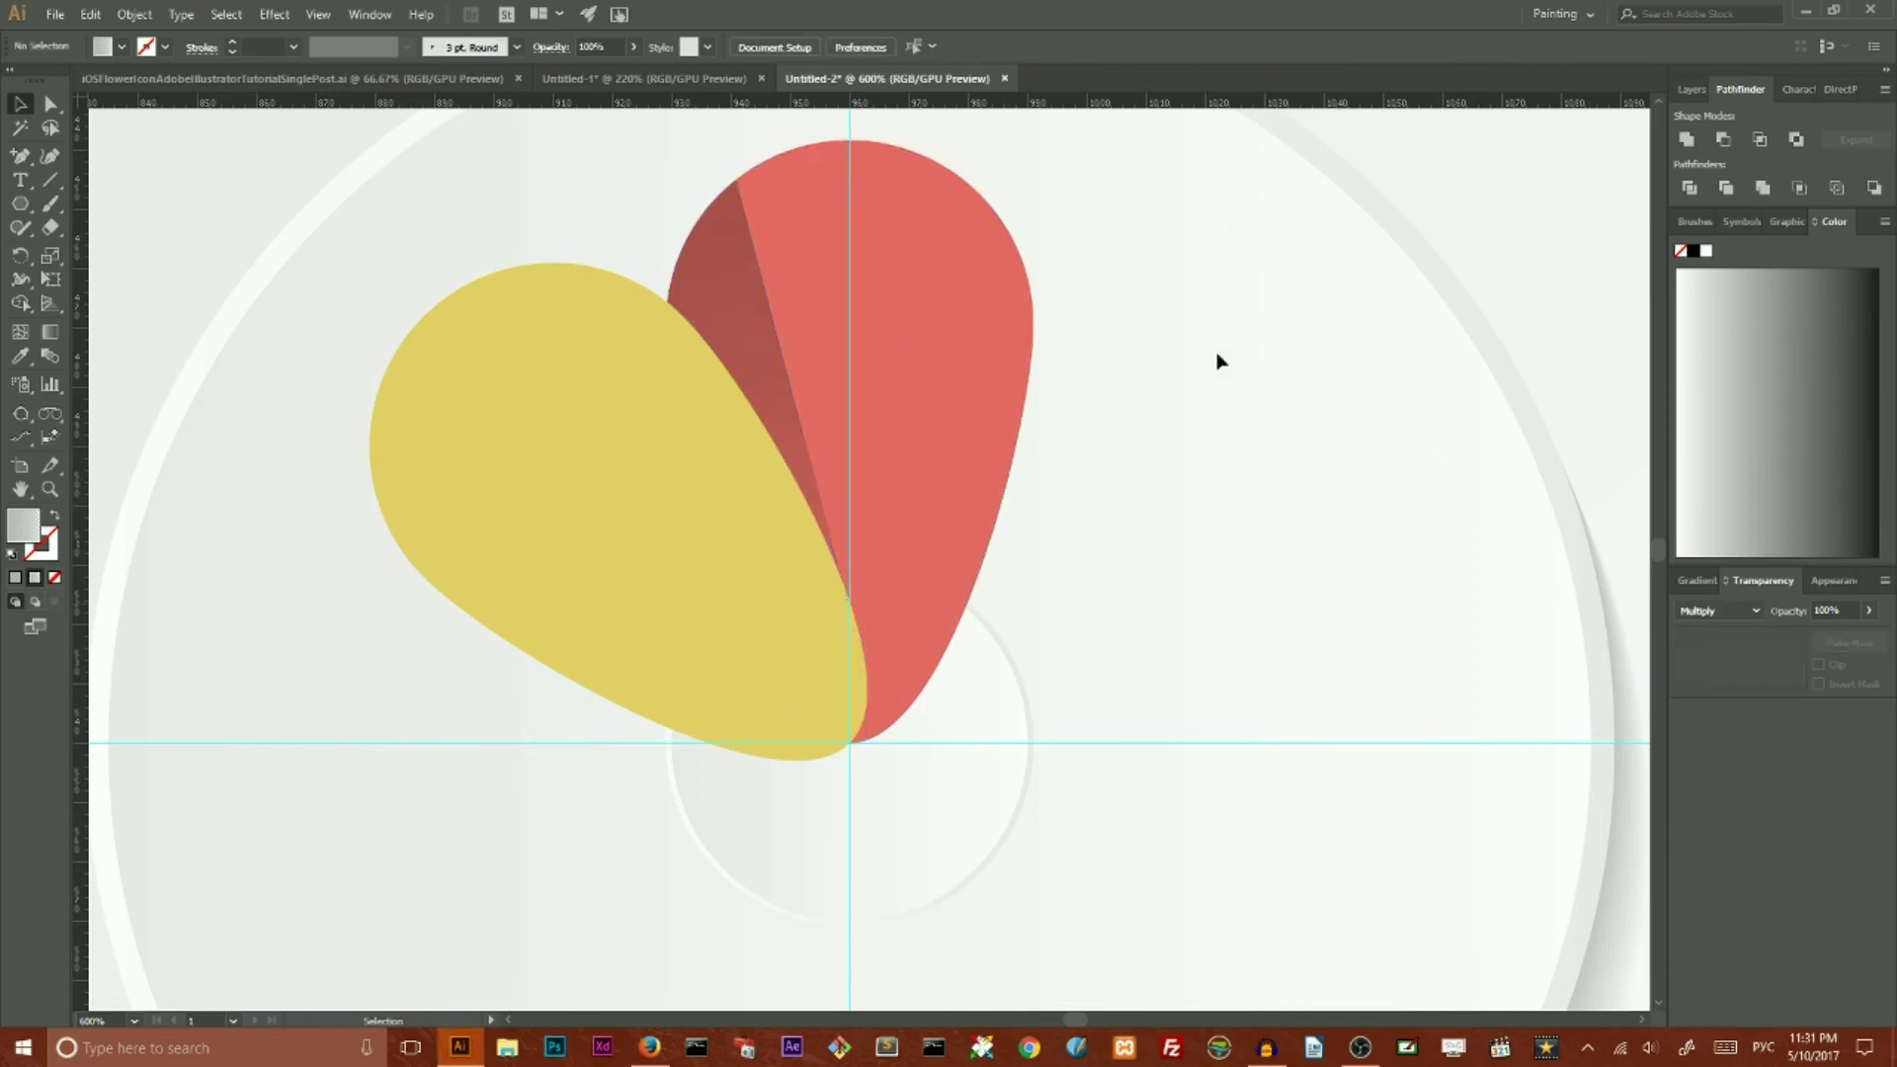
Step: Reverse the wedge's gradient so that it is dark at the petal's base and fades out at the rounded end
click(751, 316)
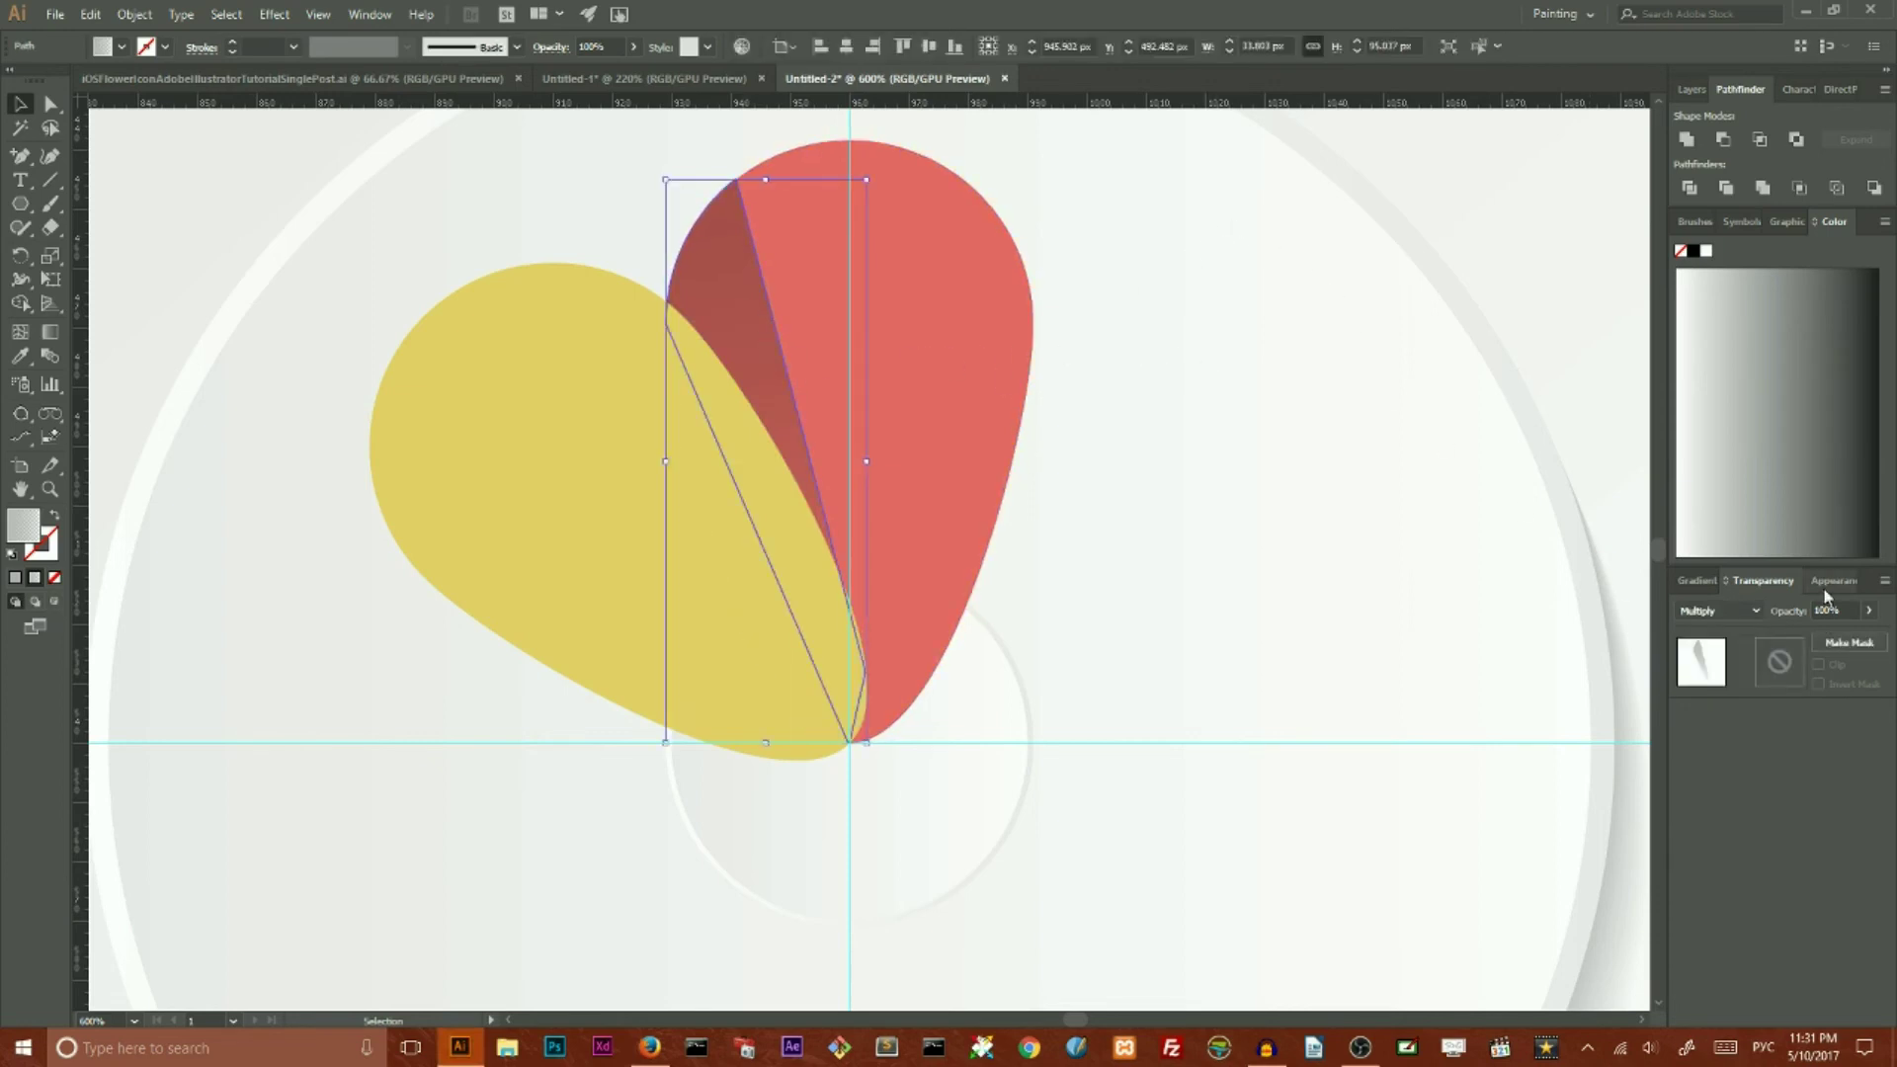
click(1698, 583)
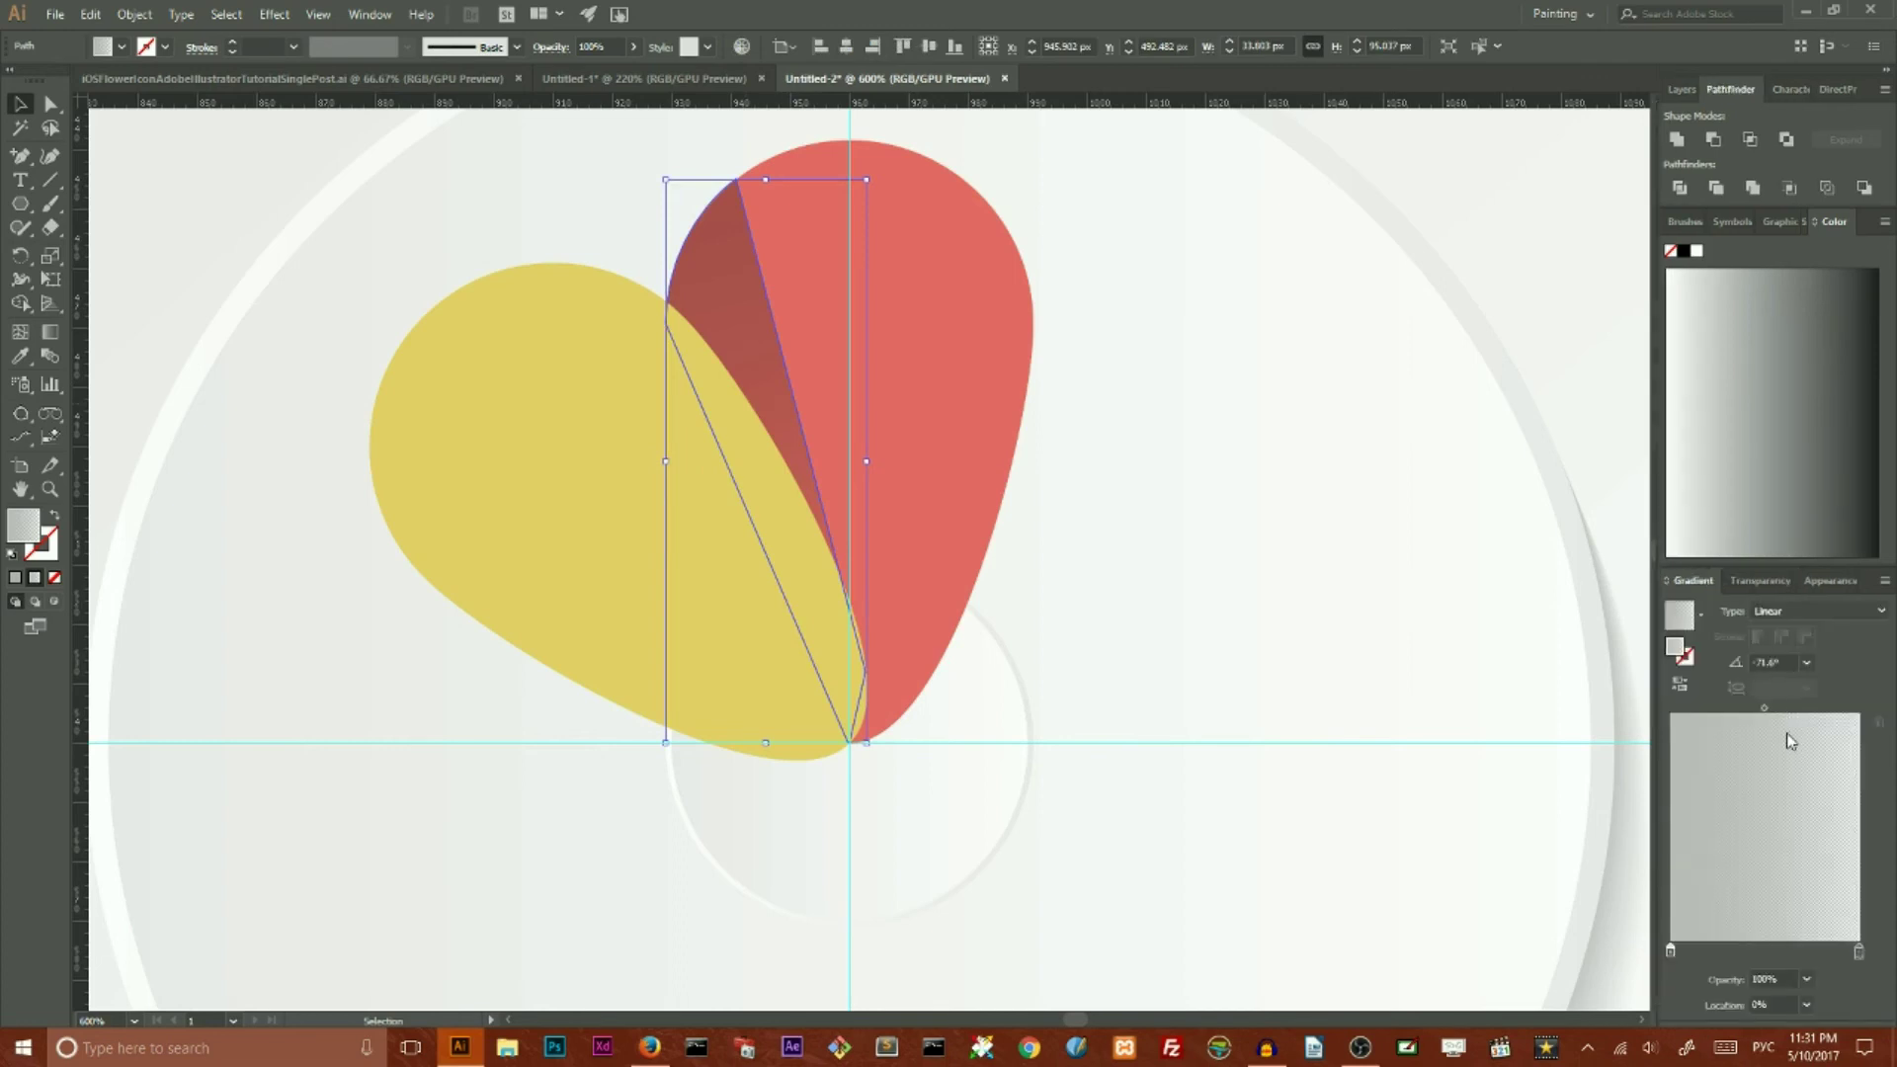
click(1860, 954)
click(1672, 954)
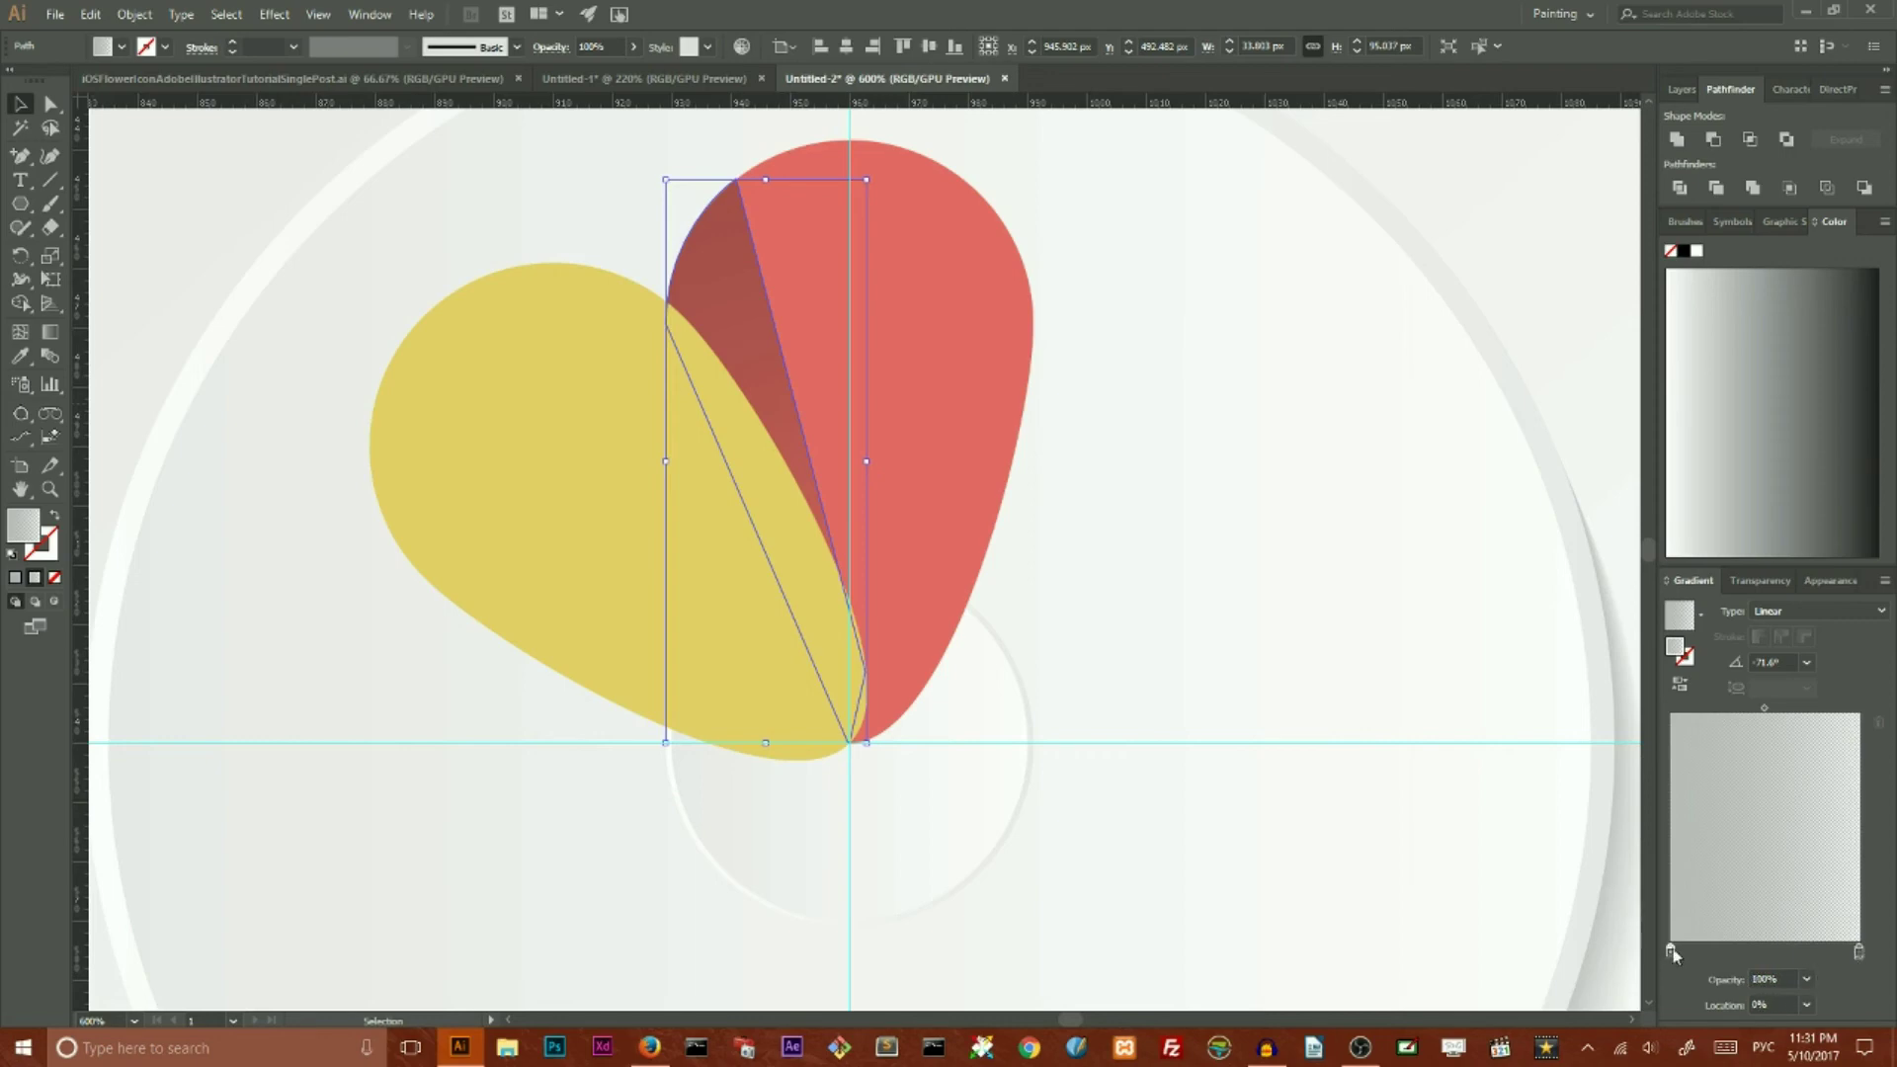
click(1097, 170)
click(724, 263)
click(1684, 692)
click(1313, 280)
Step: Delete the yellow petal
scroll(1443, 302, up, 1)
scroll(1442, 299, up, 2)
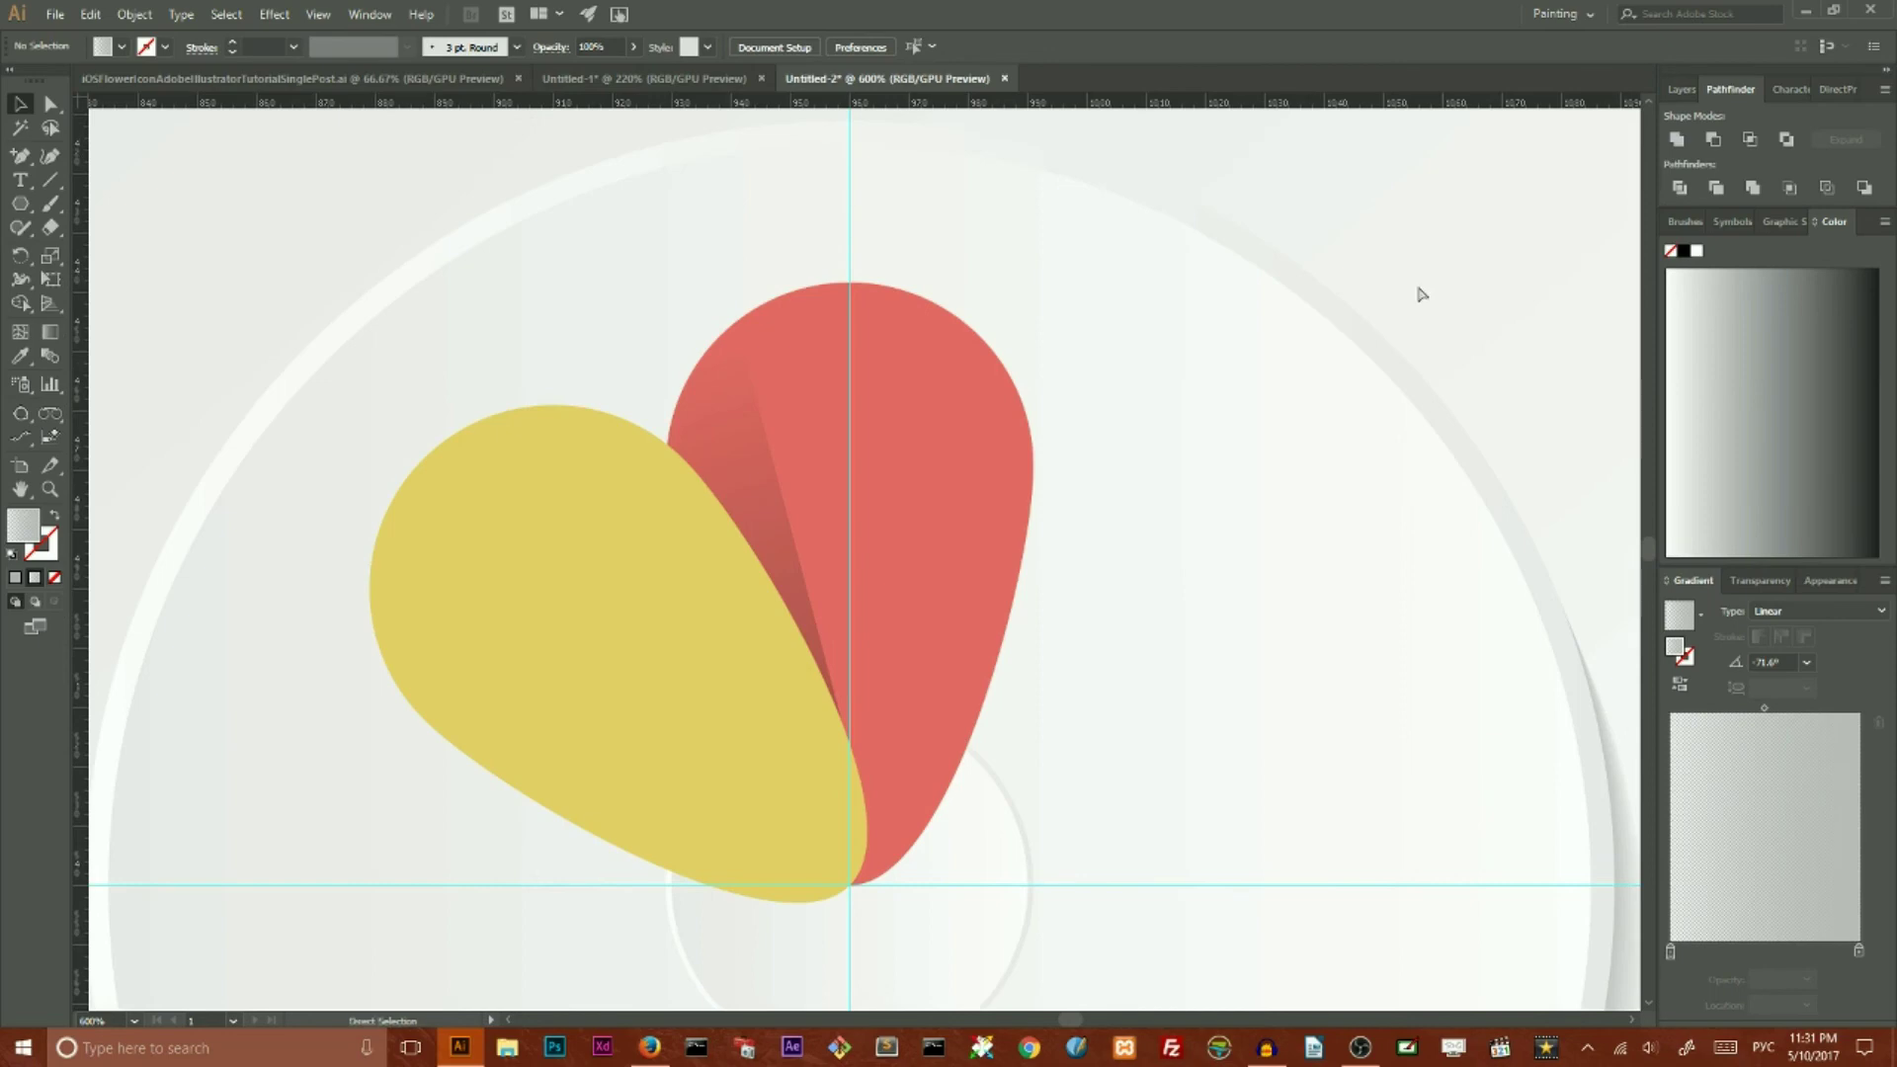
key(ctrl+minus)
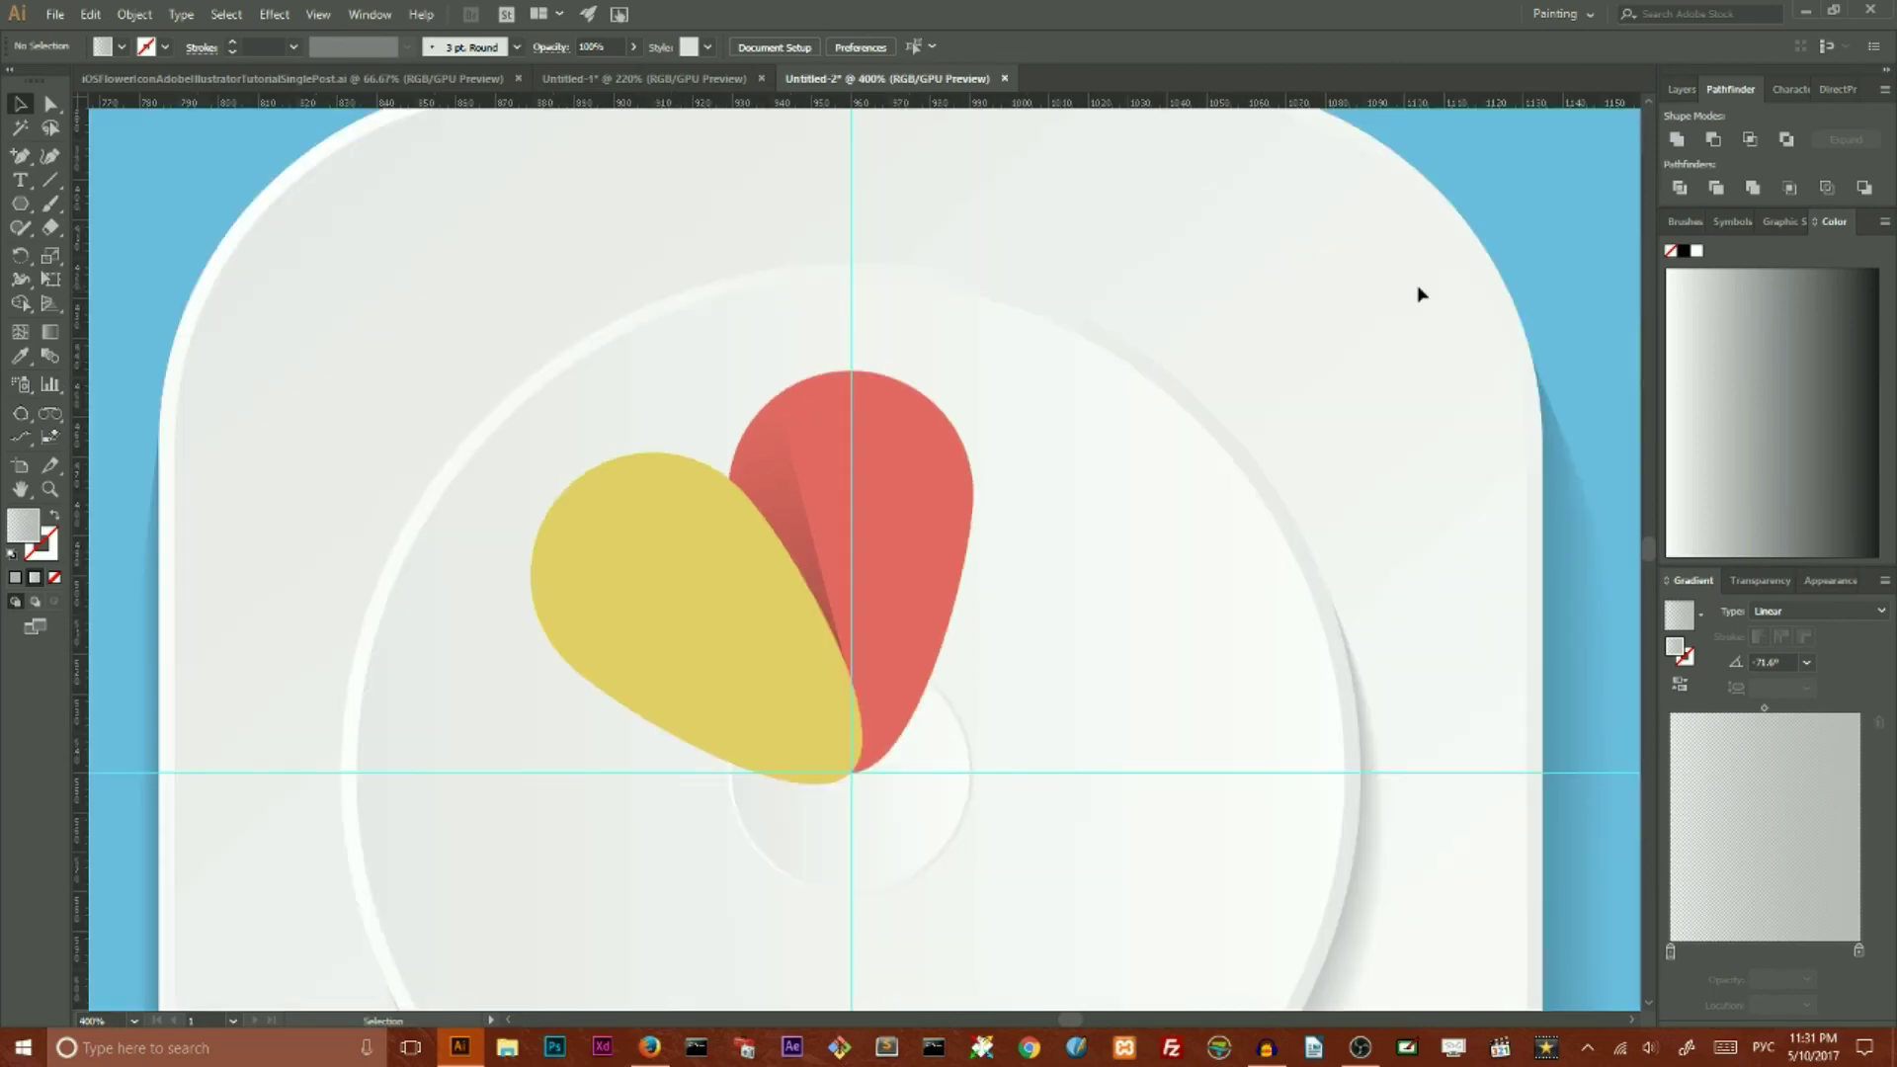
click(684, 587)
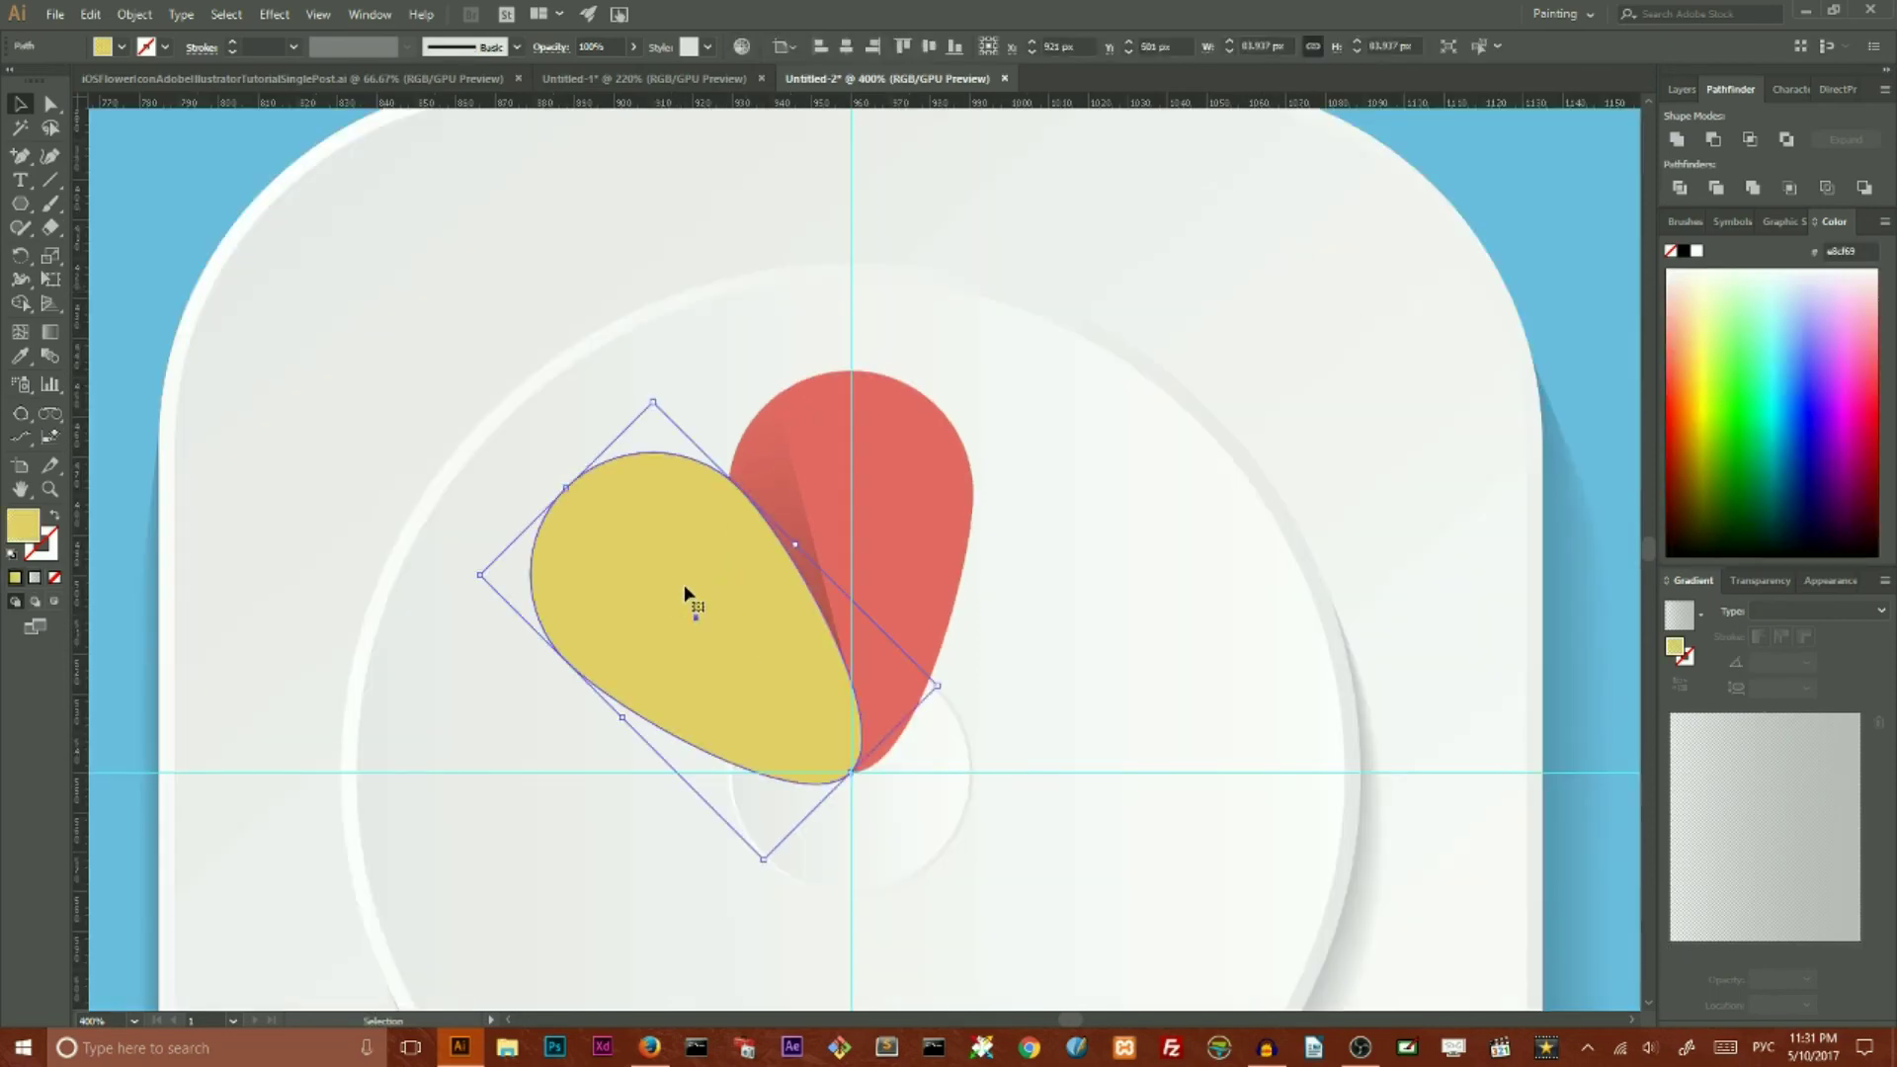
key(Delete)
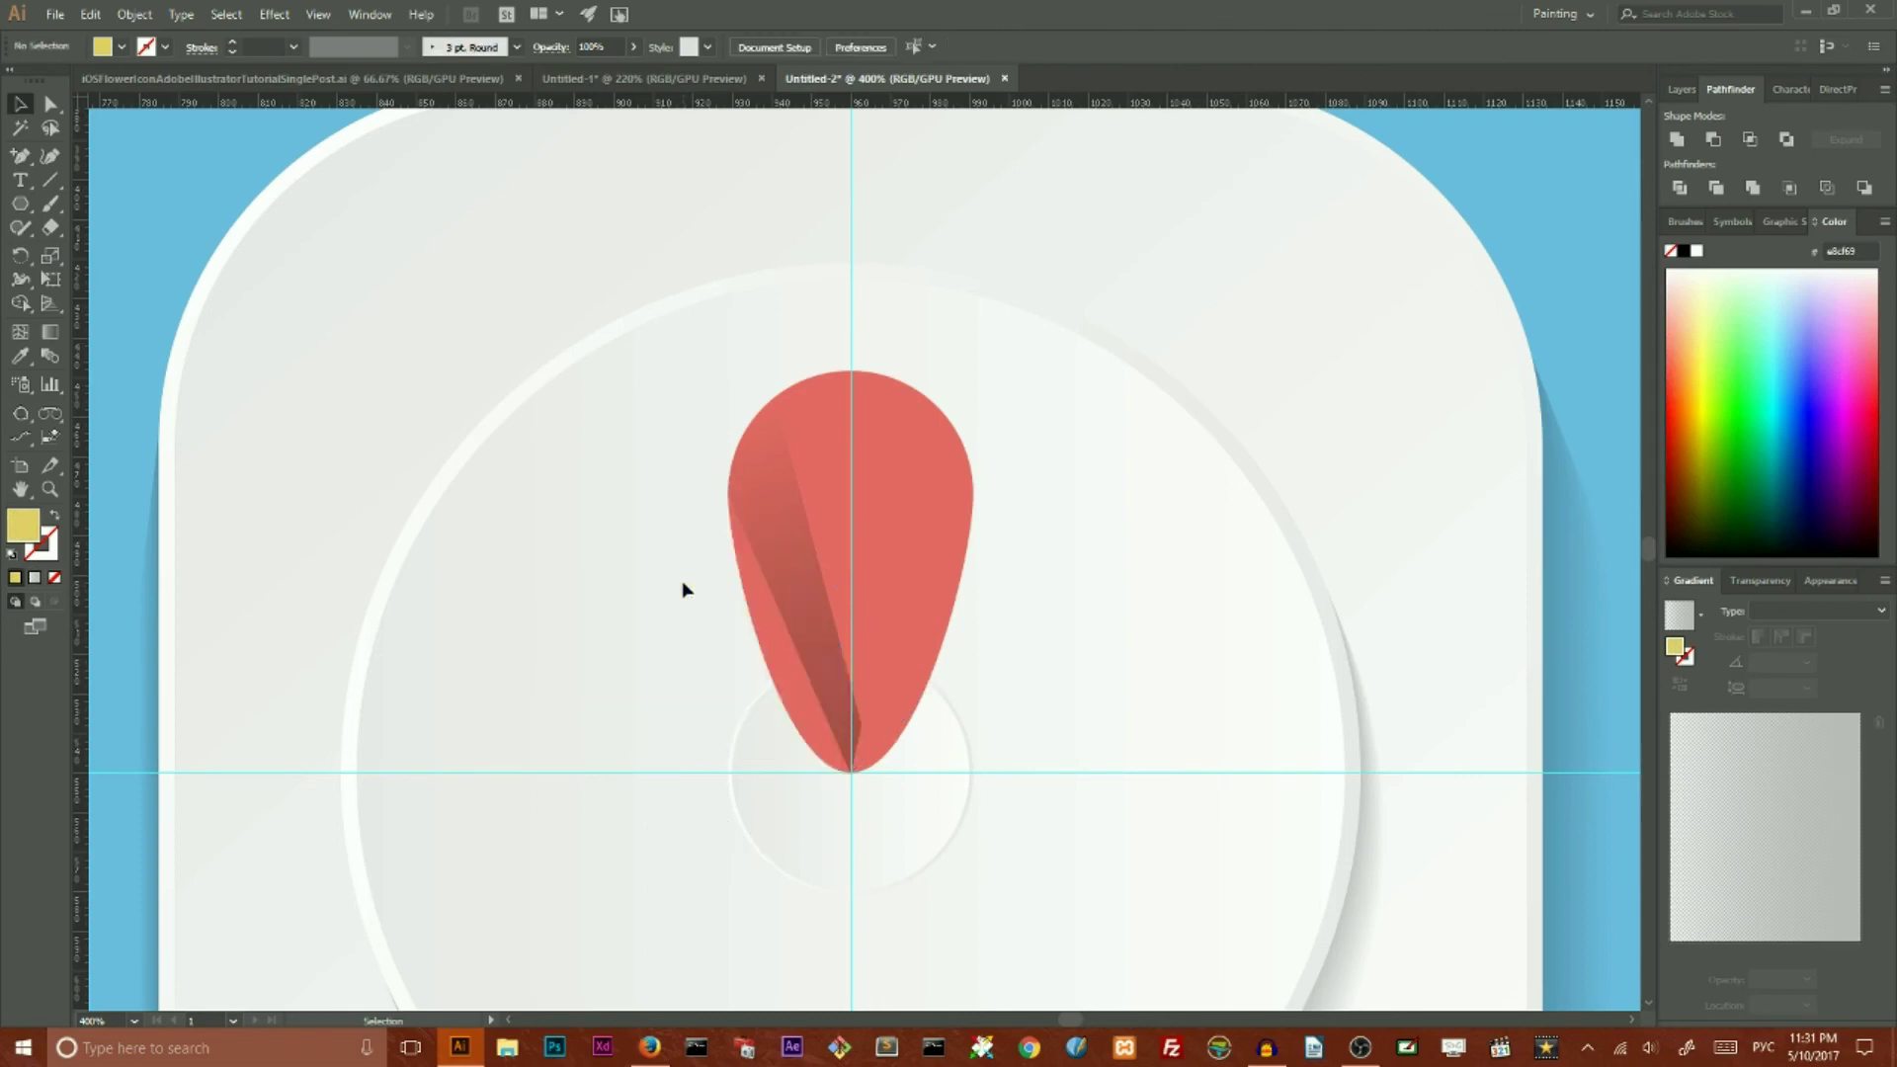
Step: Group the shadow wedge with the red petal
click(784, 525)
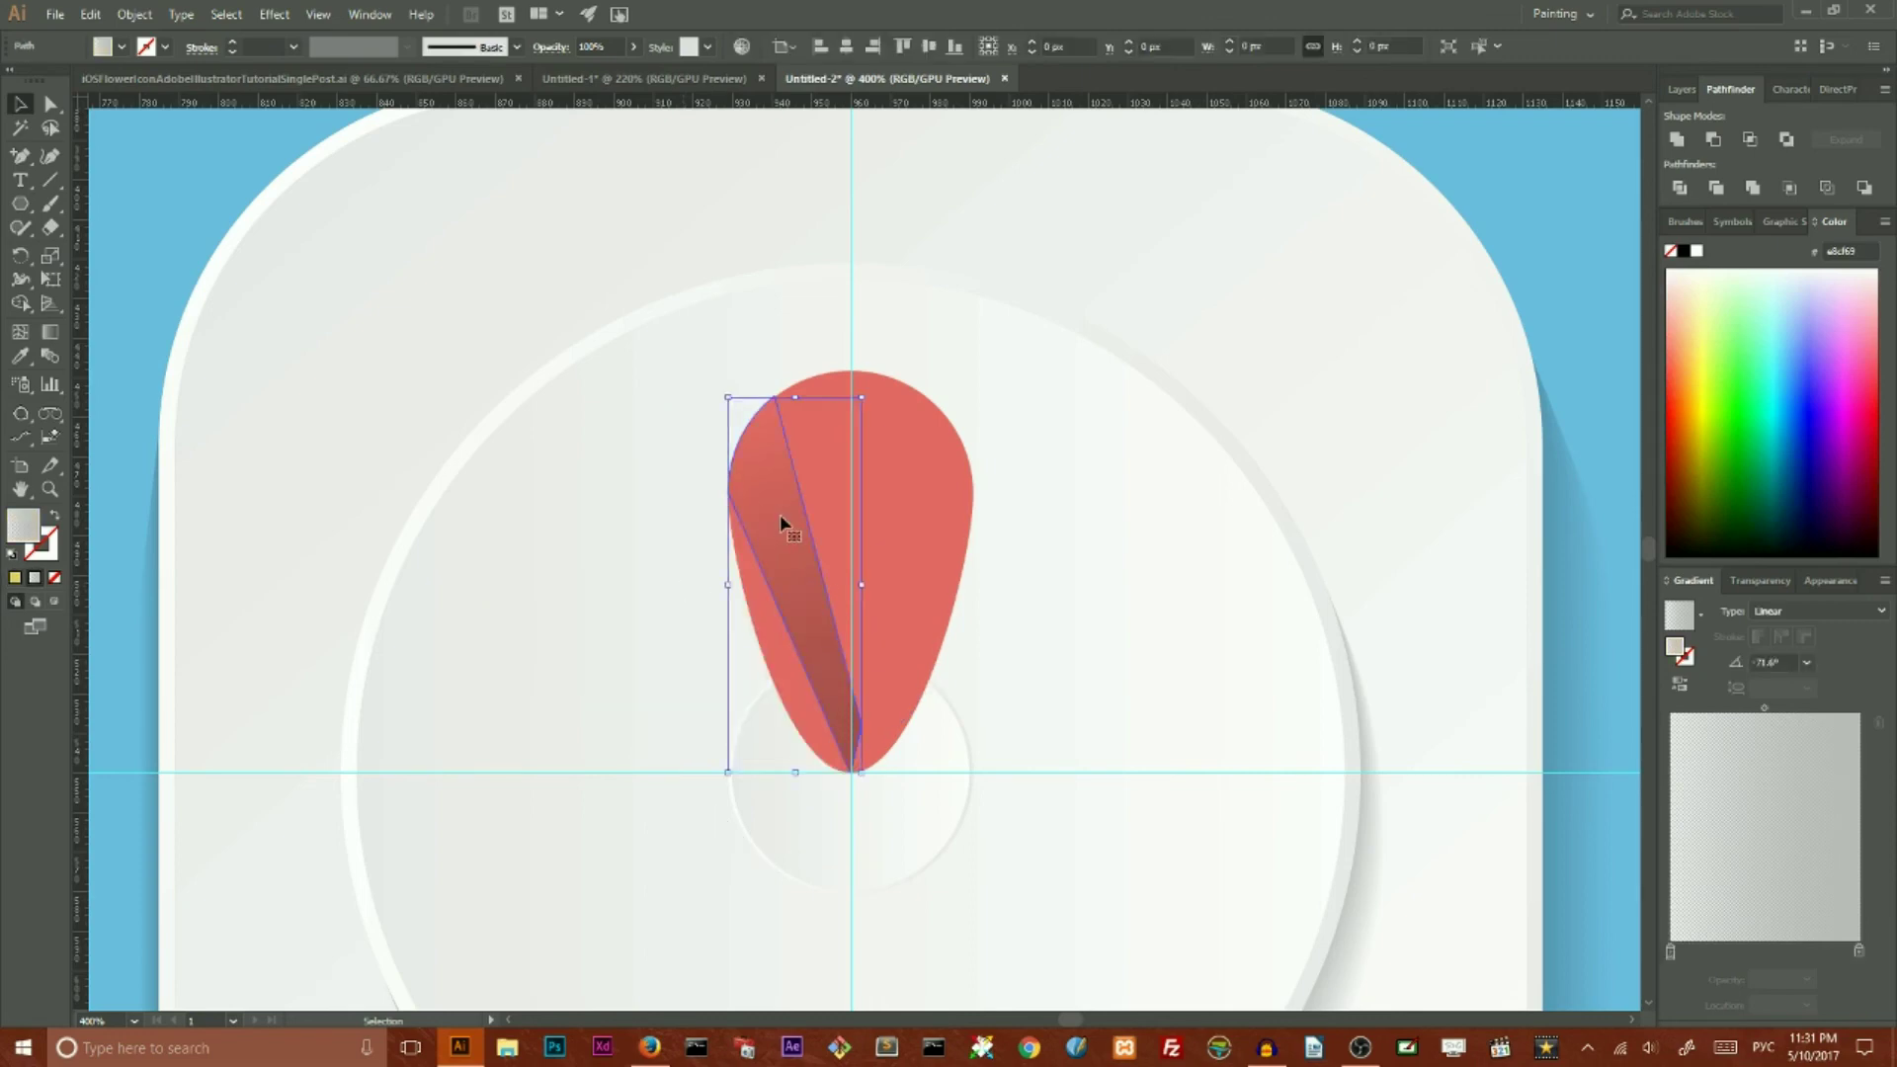
shift+click(919, 446)
right_click(919, 445)
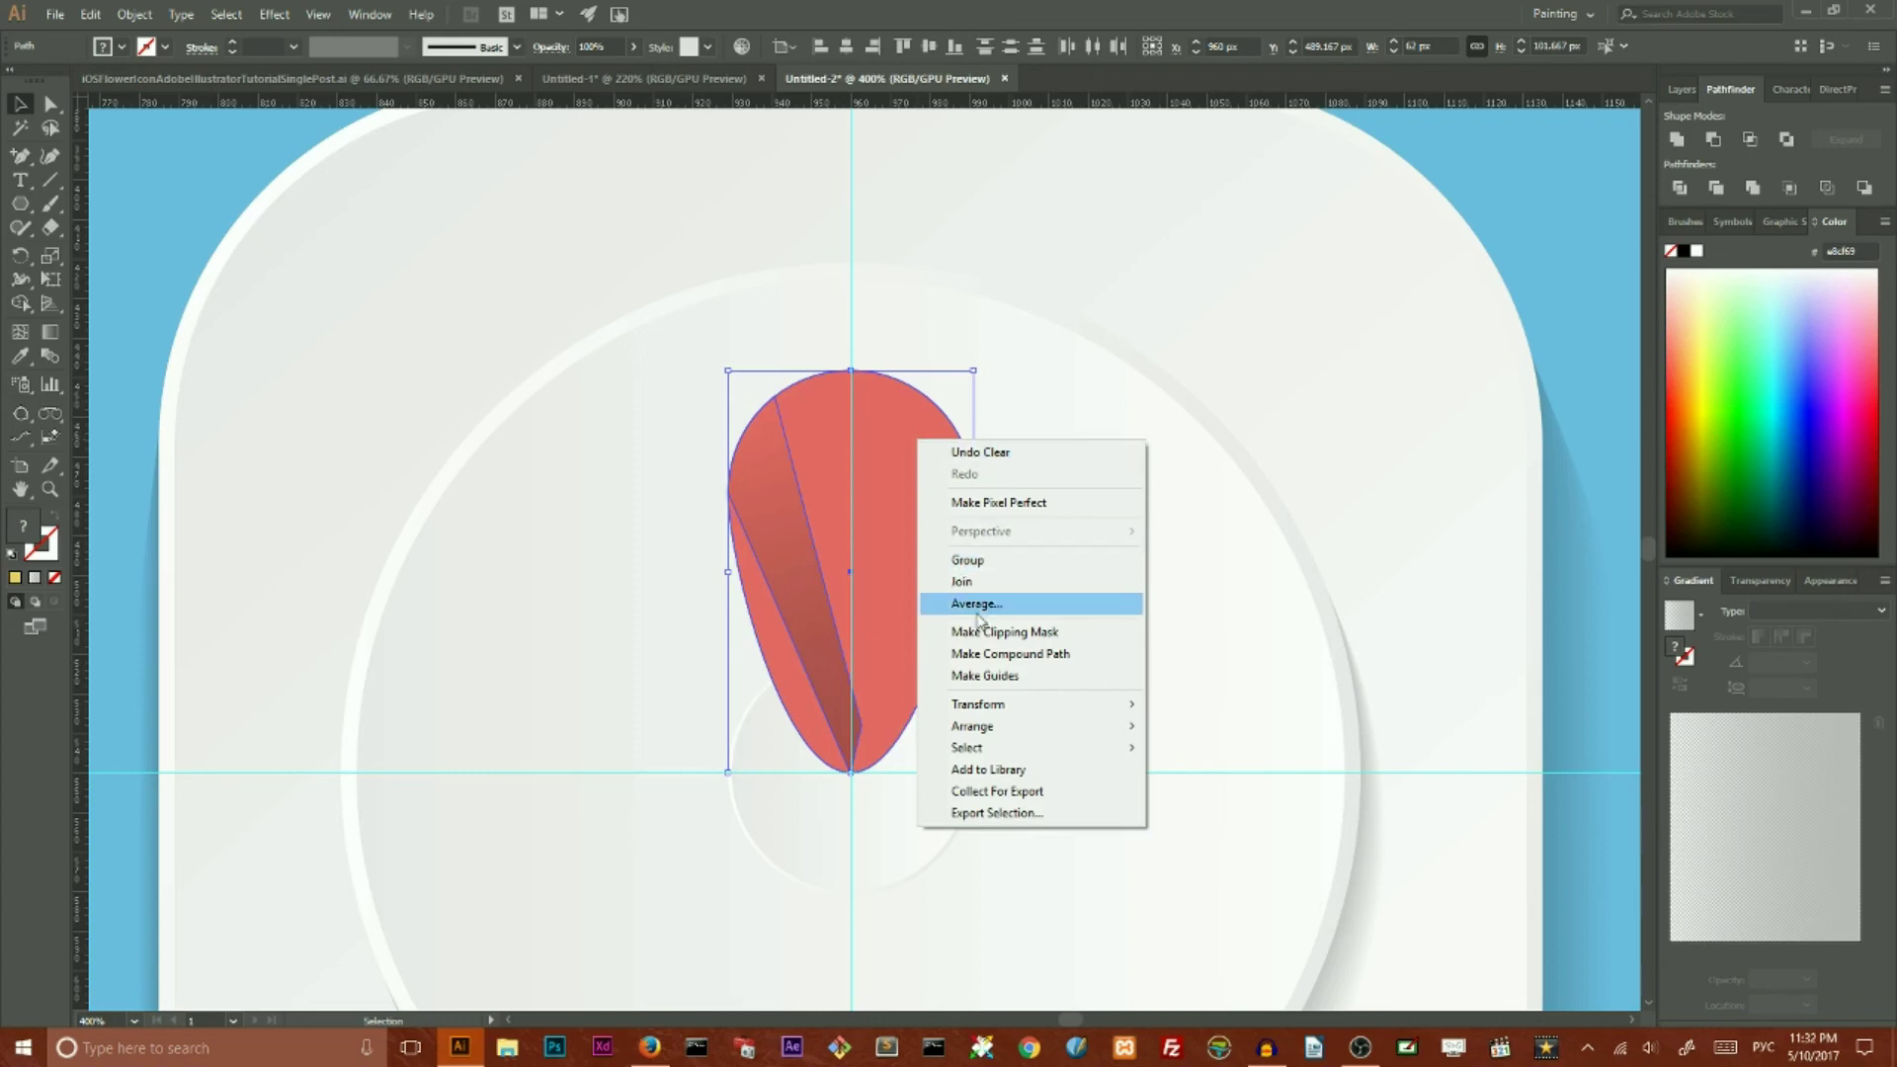
click(976, 561)
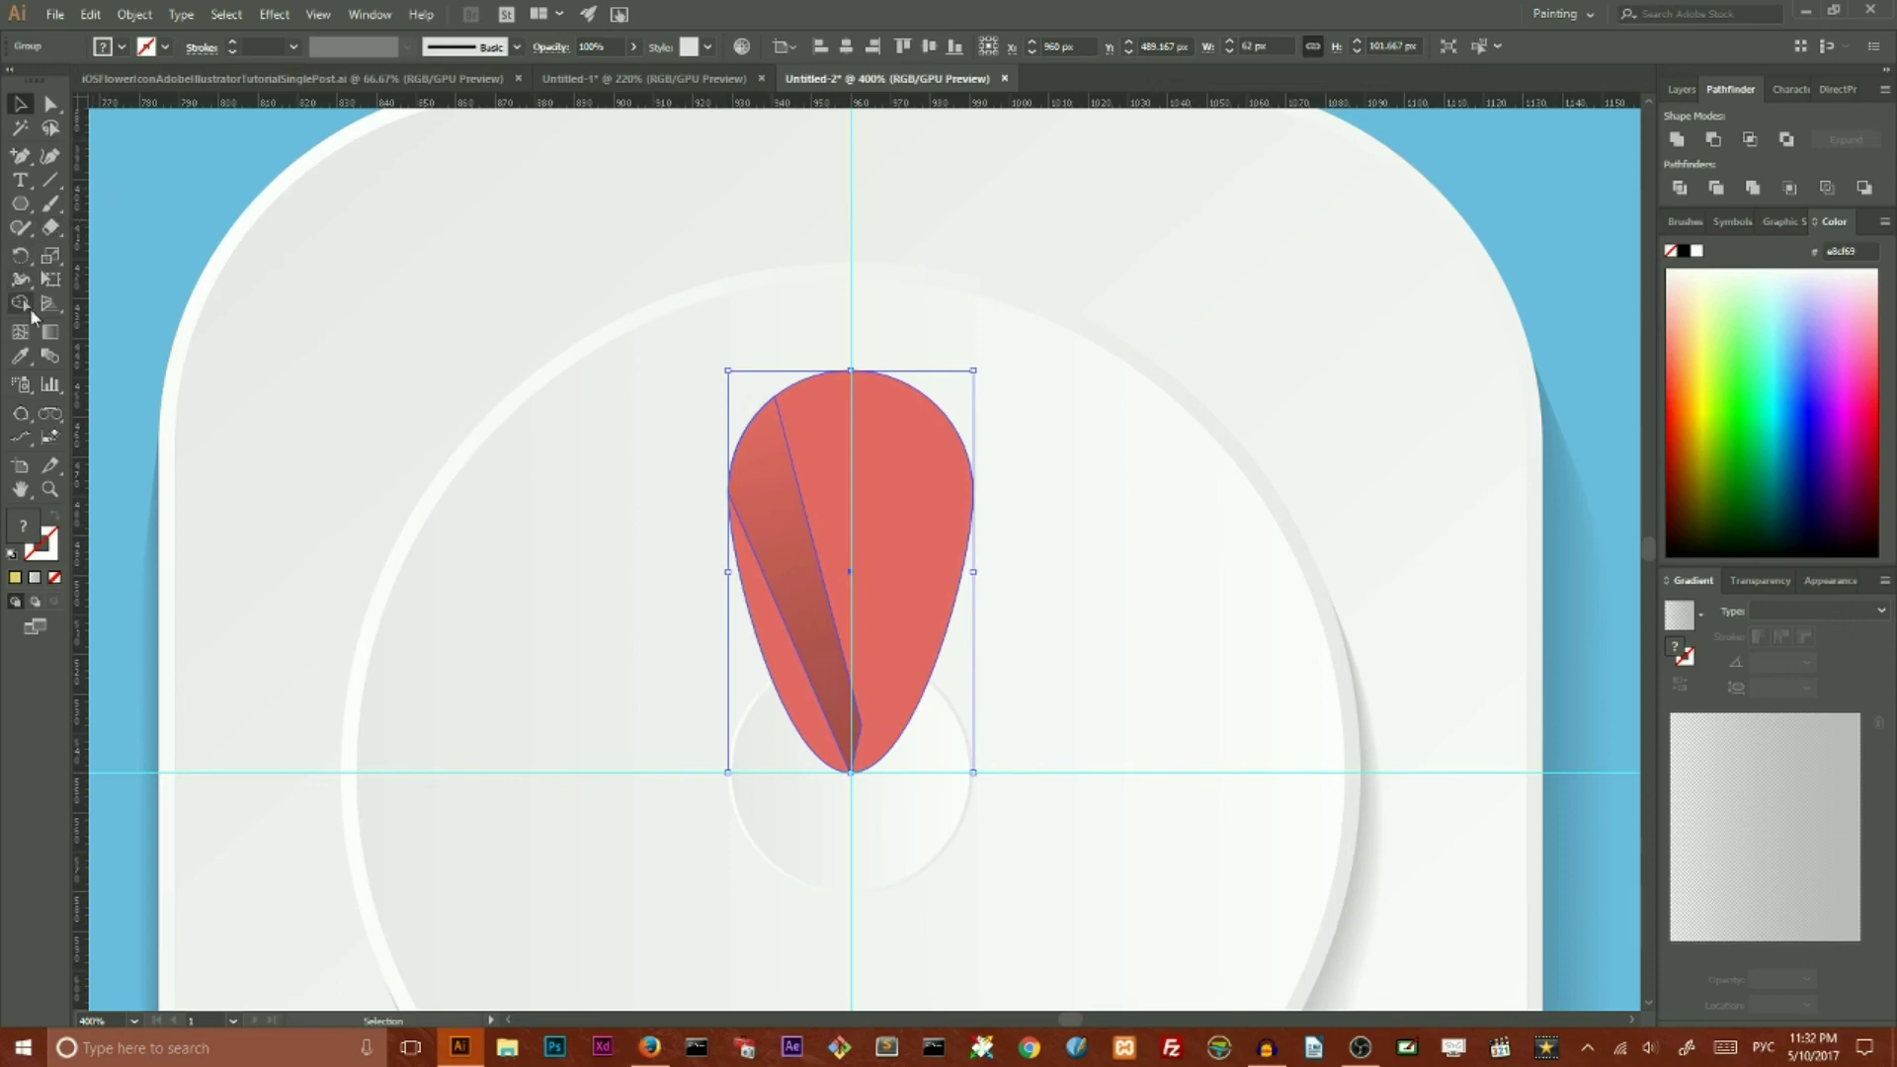
Step: Make a copy of the petal group rotated 45° about the guide intersection at its base
click(22, 256)
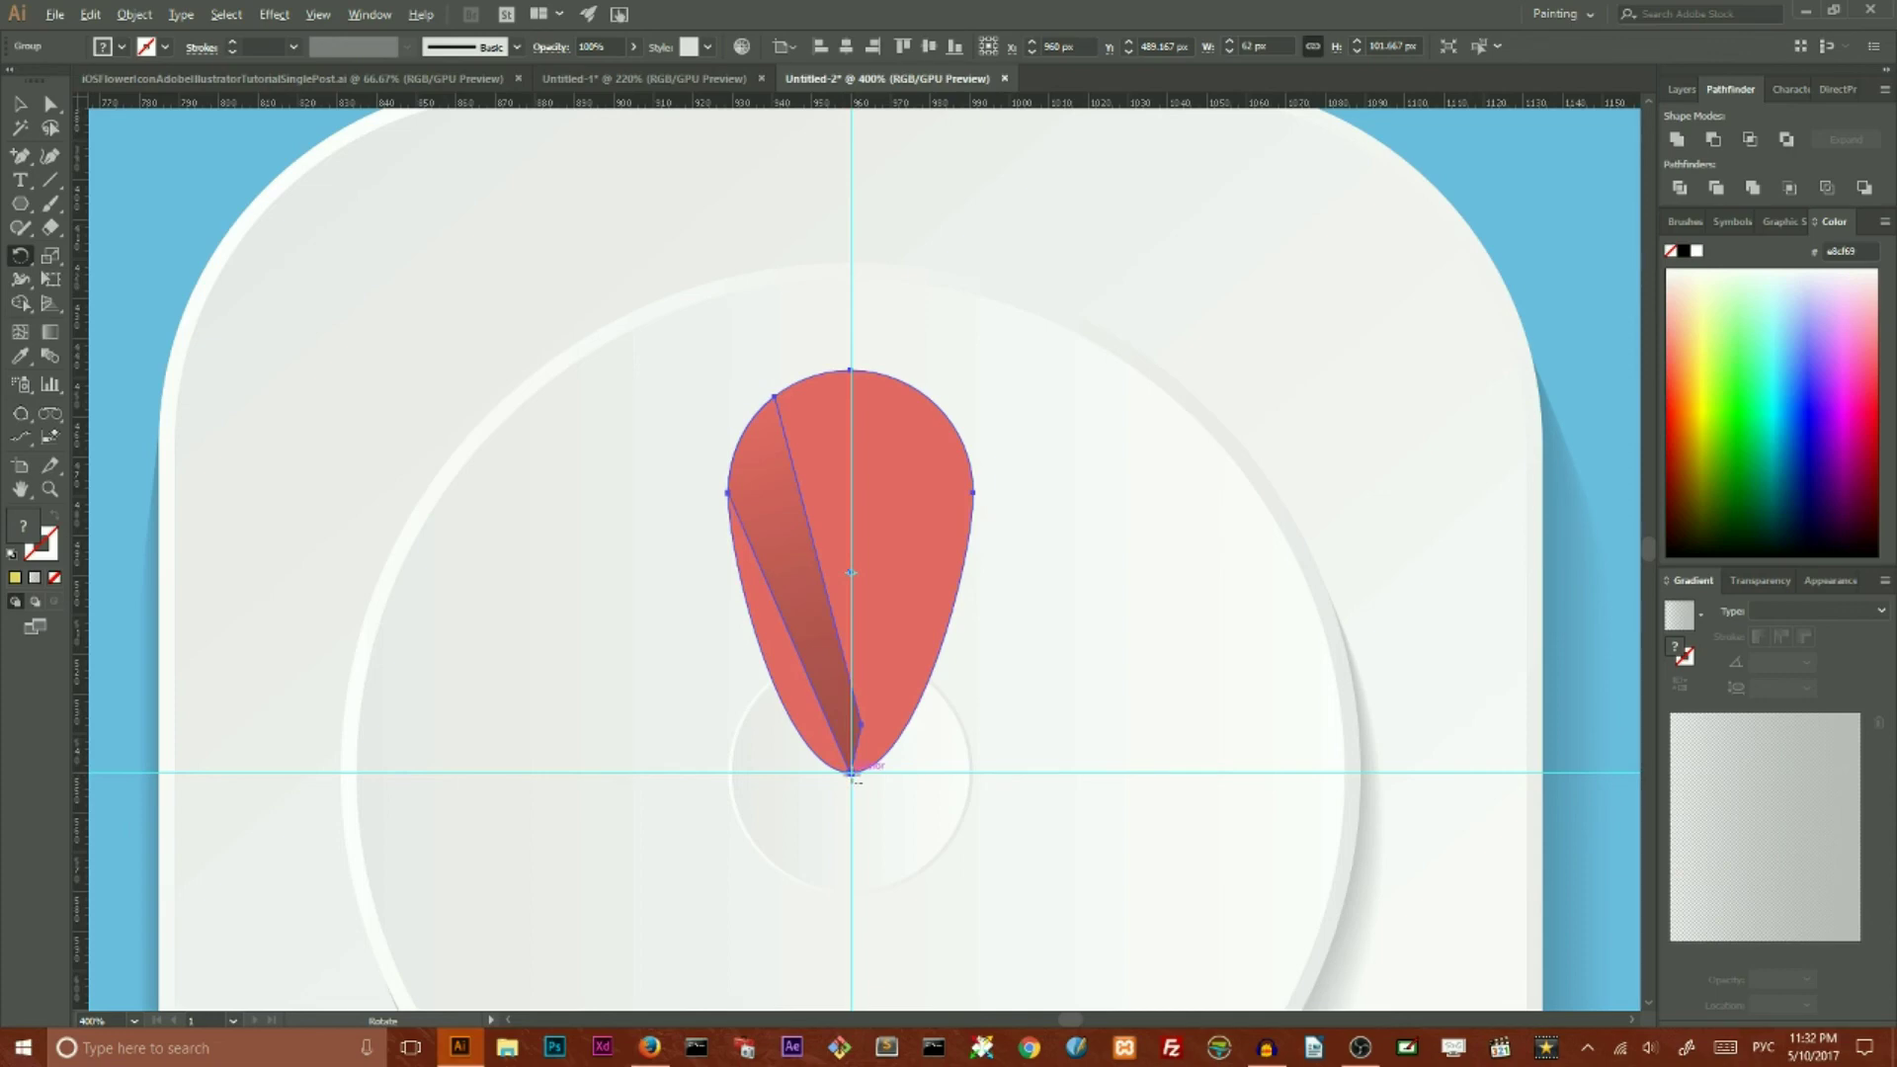
alt+click(851, 772)
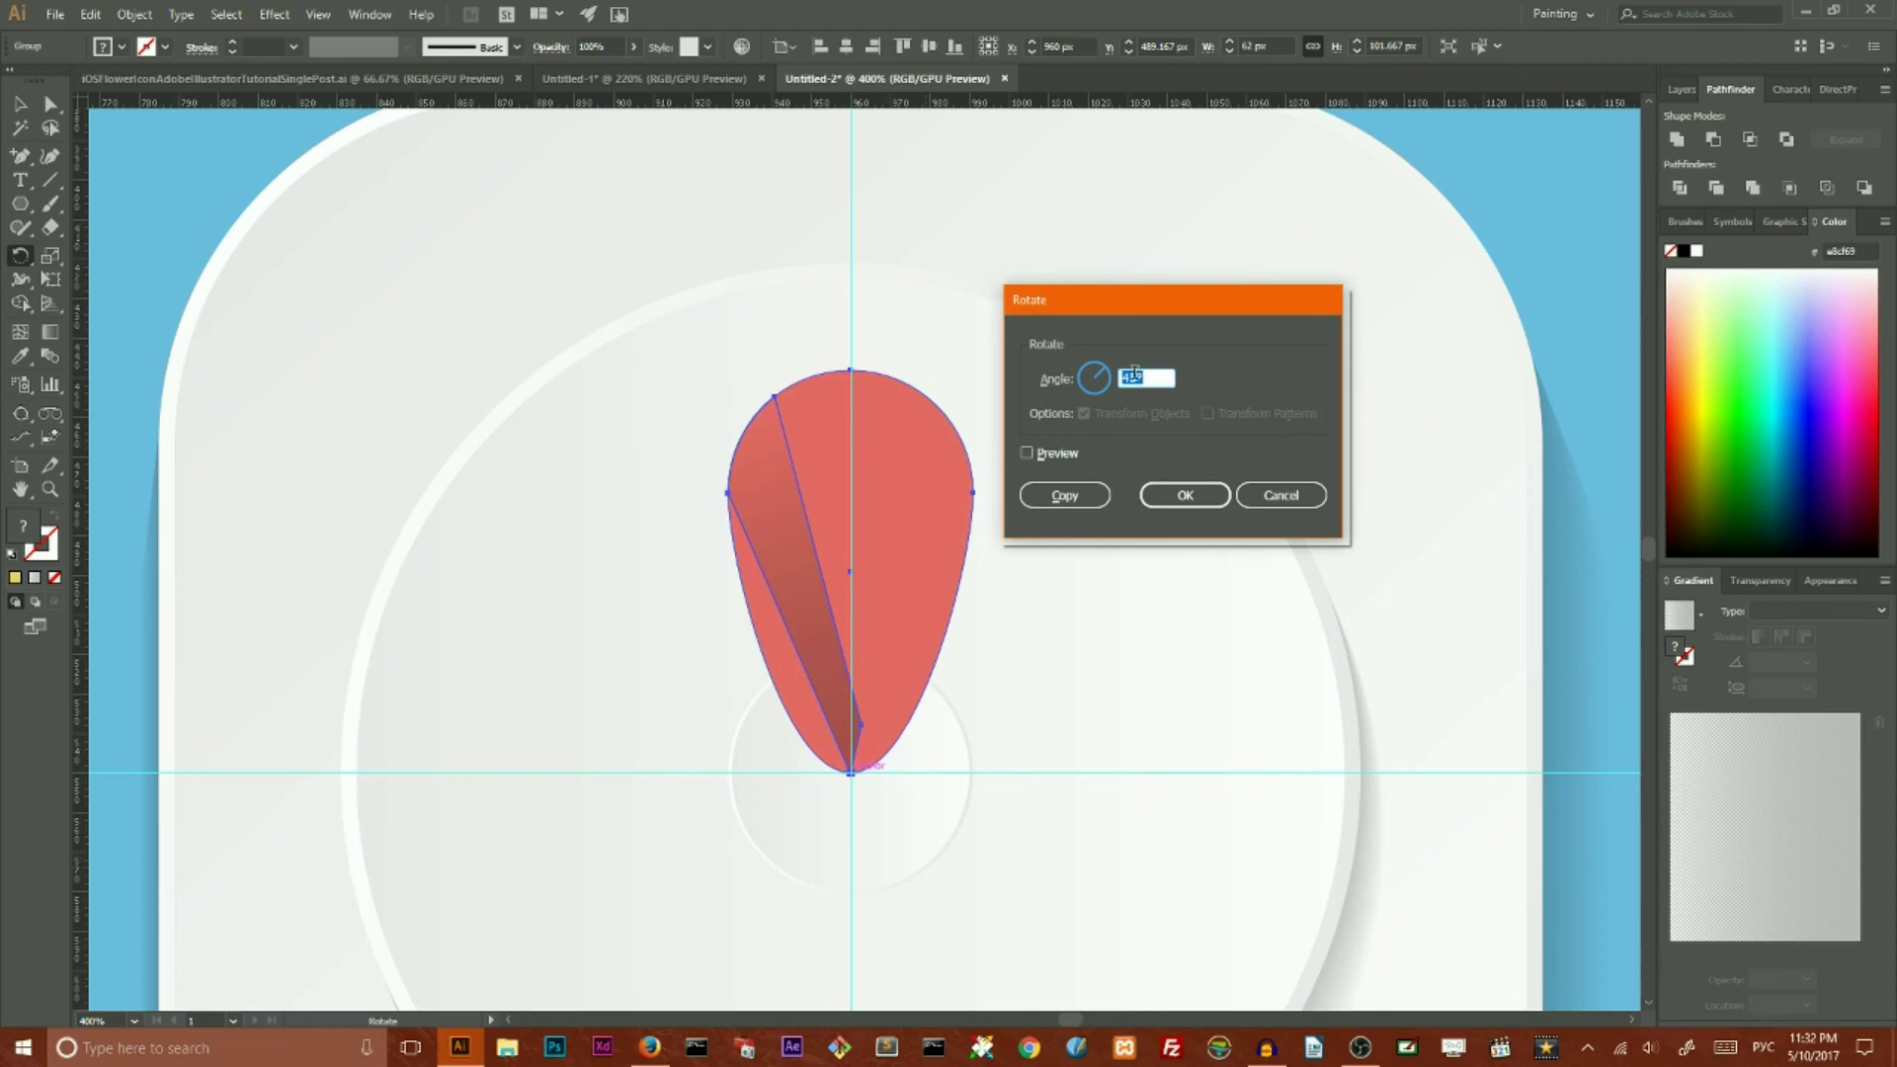
click(1064, 495)
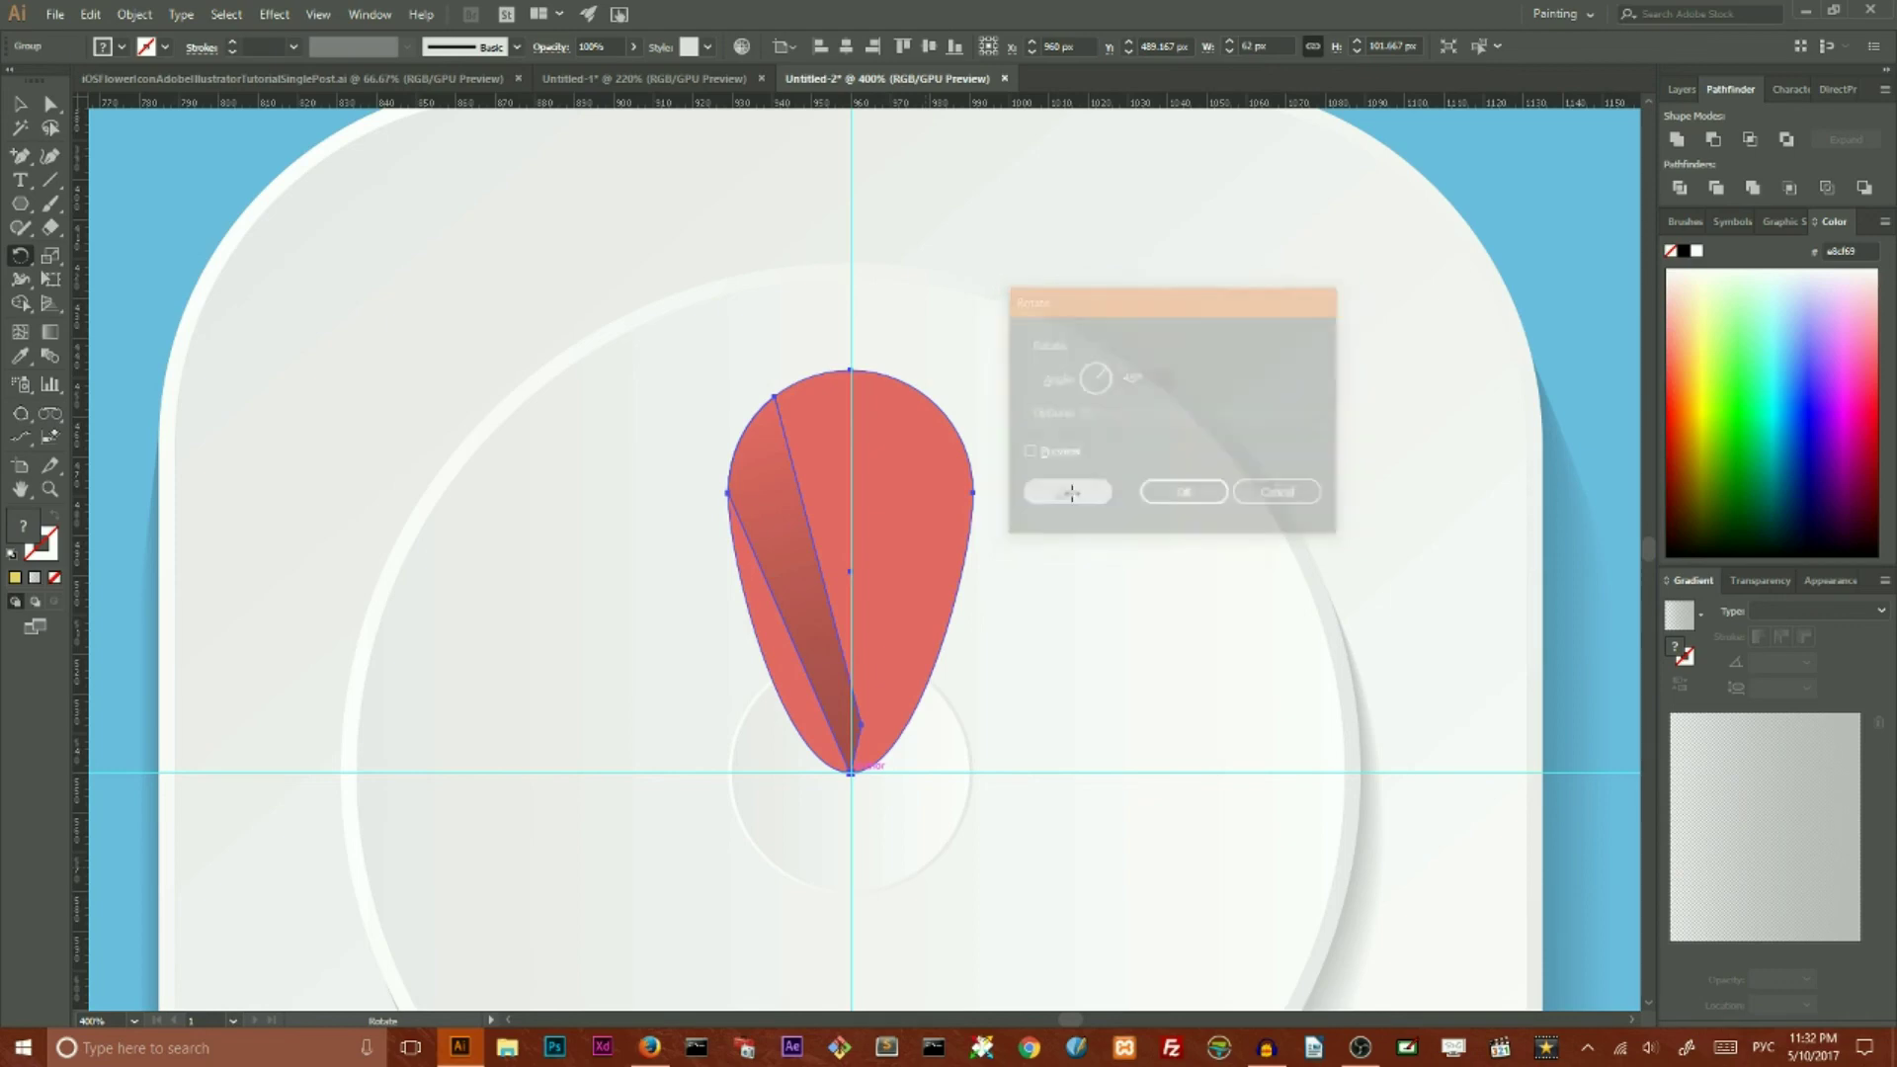
scroll(1272, 402, down, 1)
key(v)
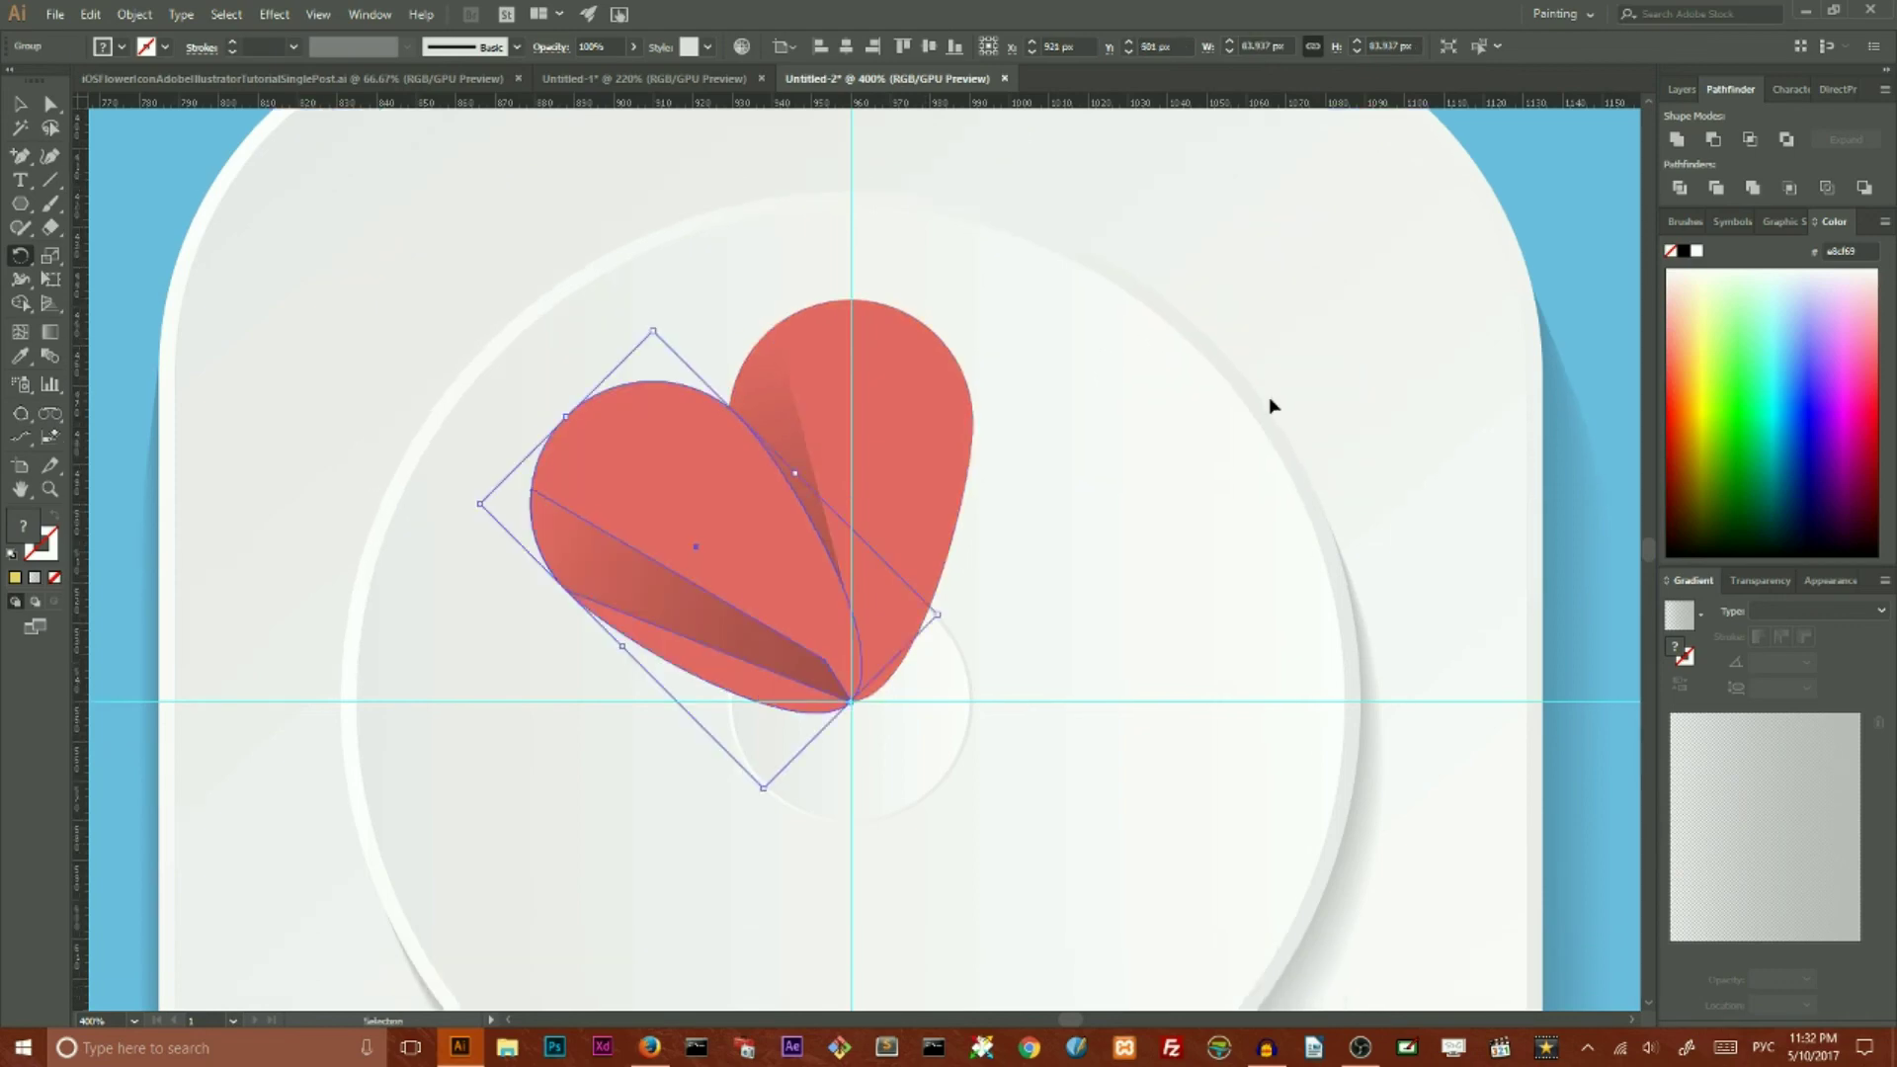
Step: Repeat the rotated copy around the centre until eight petals complete the flower
key(ctrl+d)
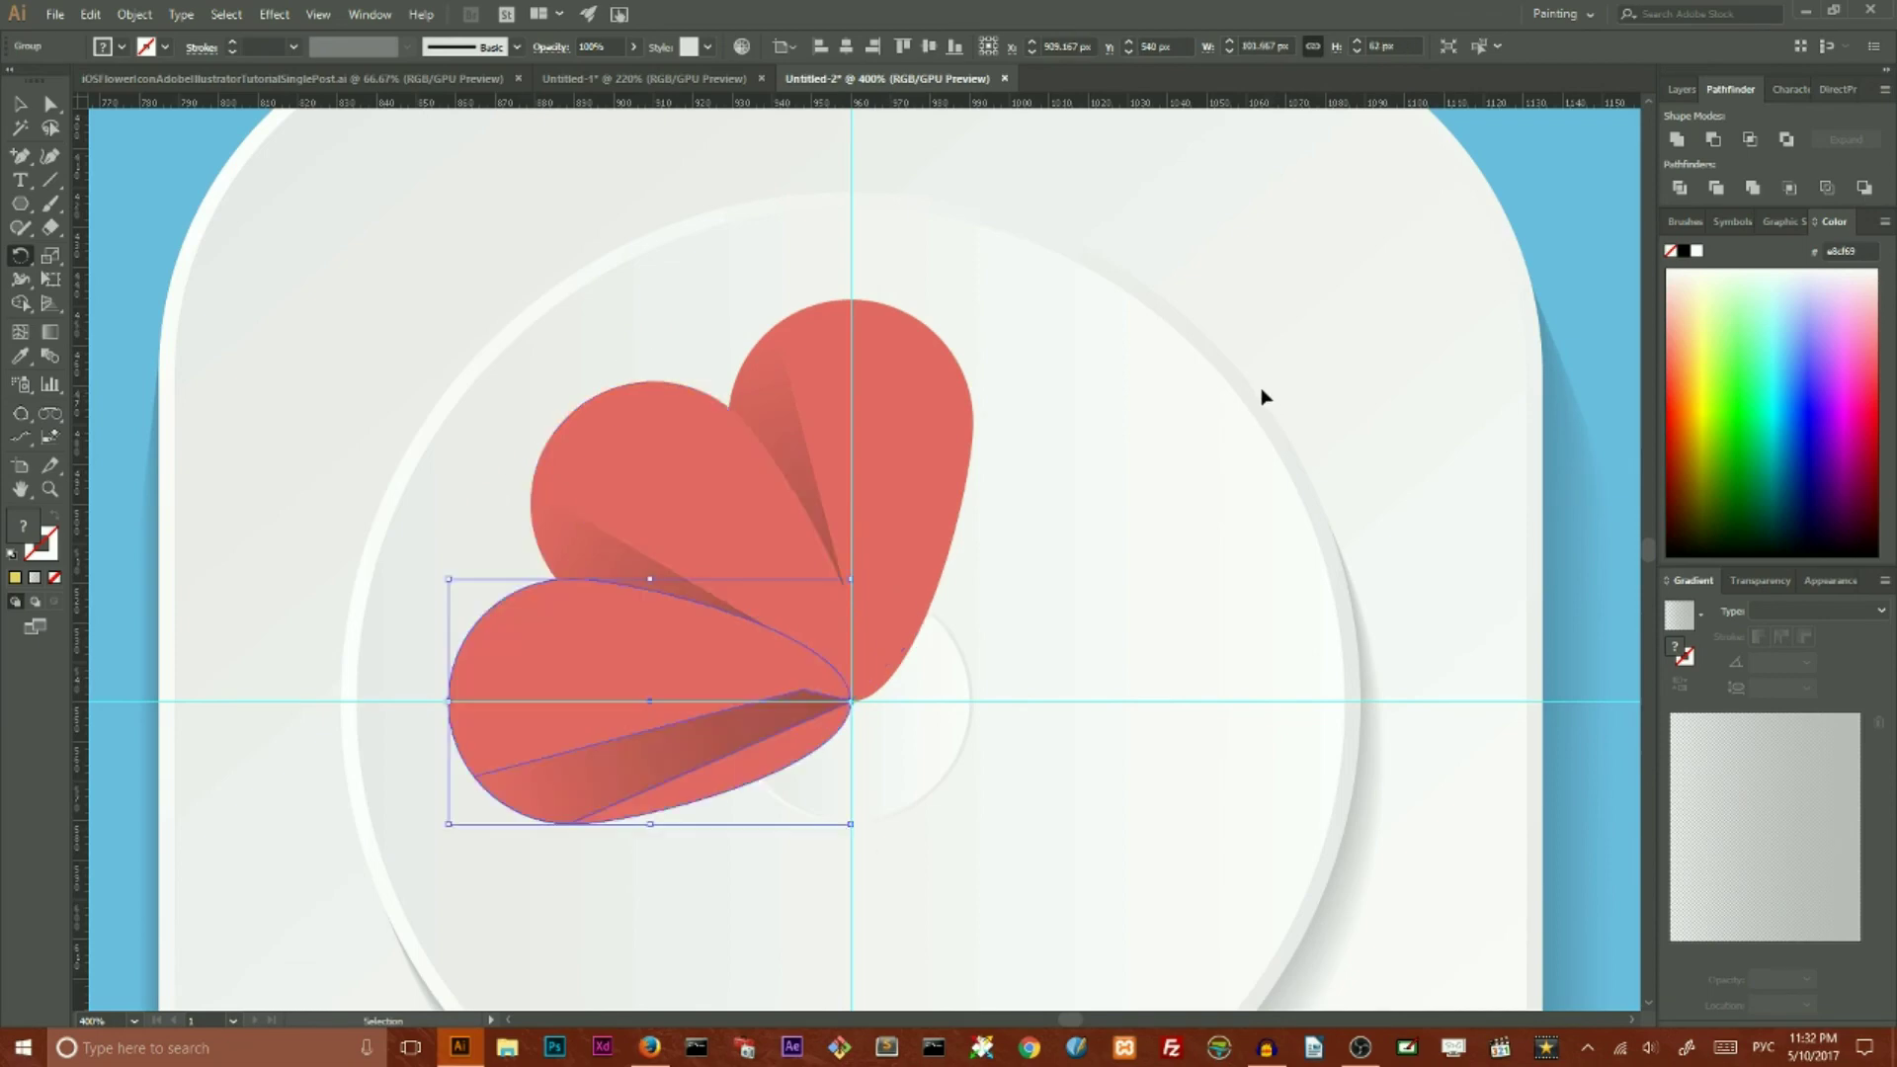
key(ctrl+d)
key(ctrl+d)
key(ctrl+d)
key(ctrl+d)
key(ctrl+d)
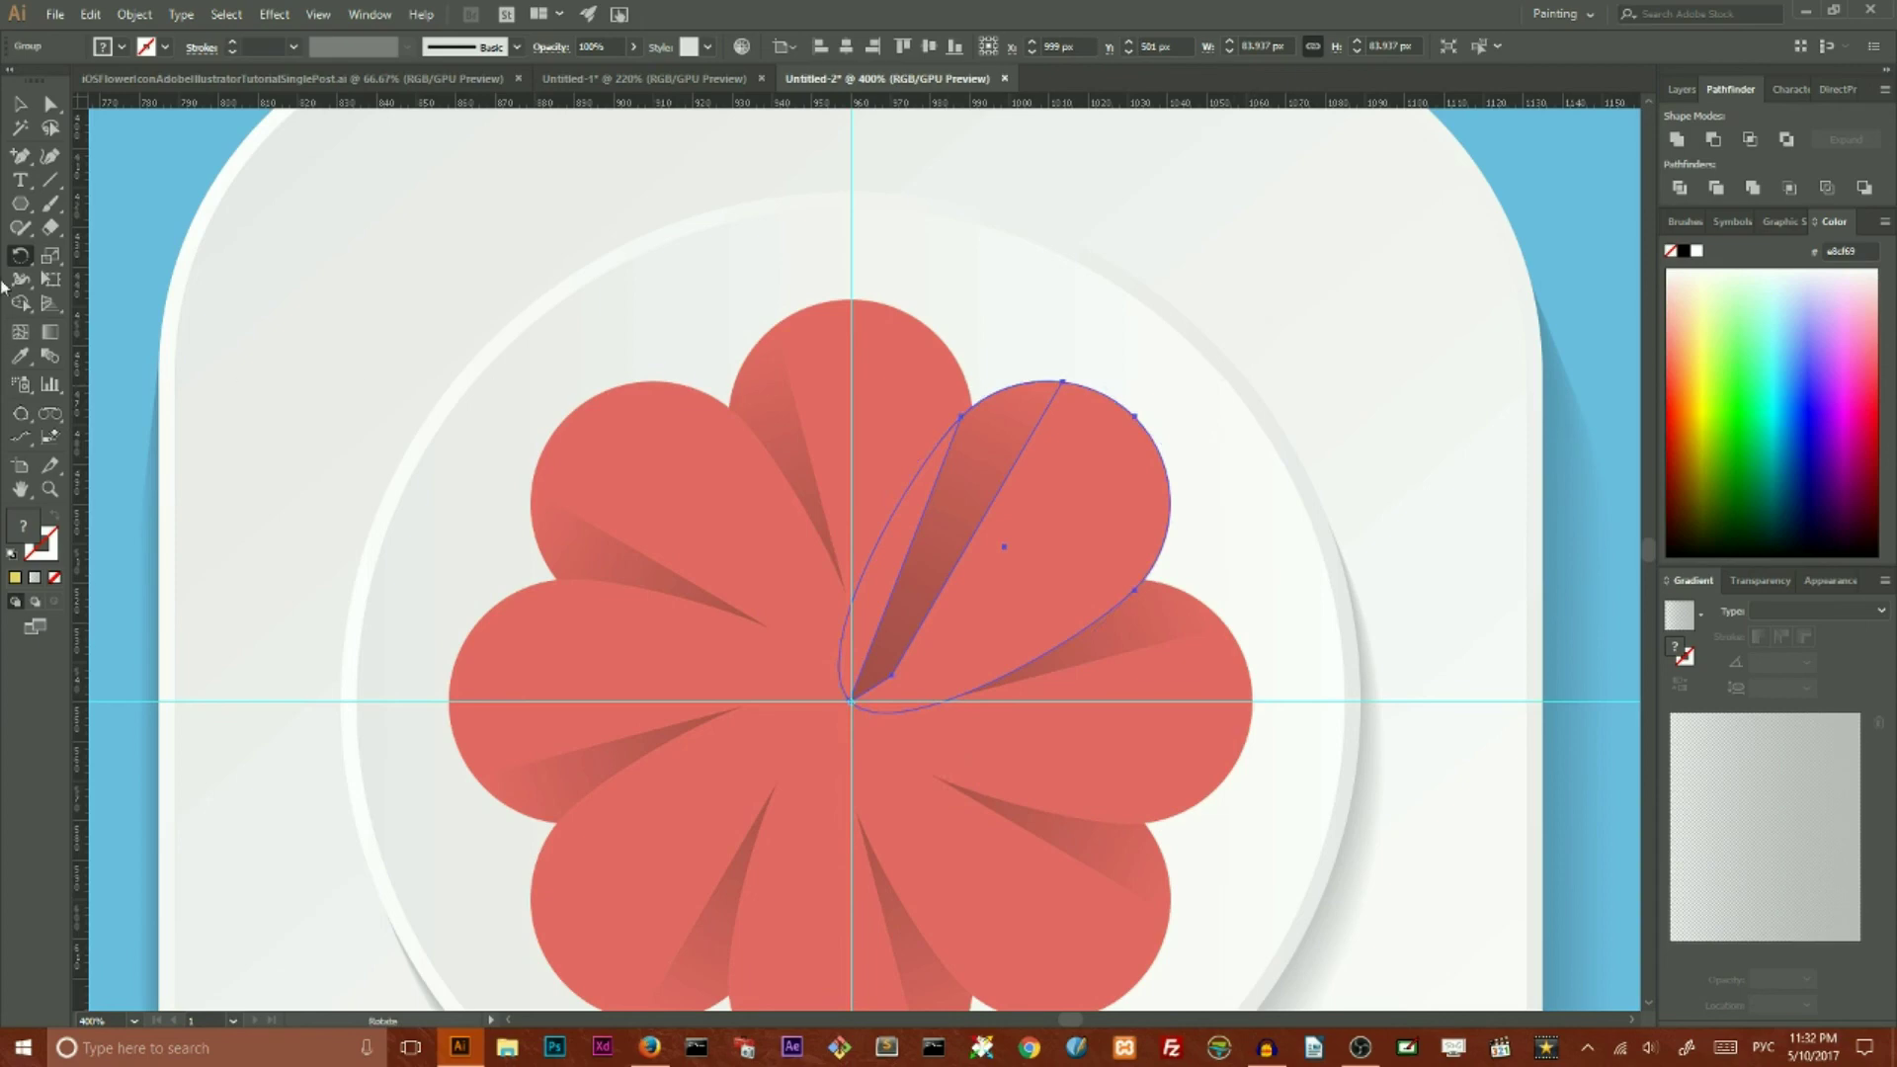
Step: Ungroup the left, upper-left and lower-left petals of the flower from their shadow wedges
click(21, 104)
click(360, 389)
click(584, 676)
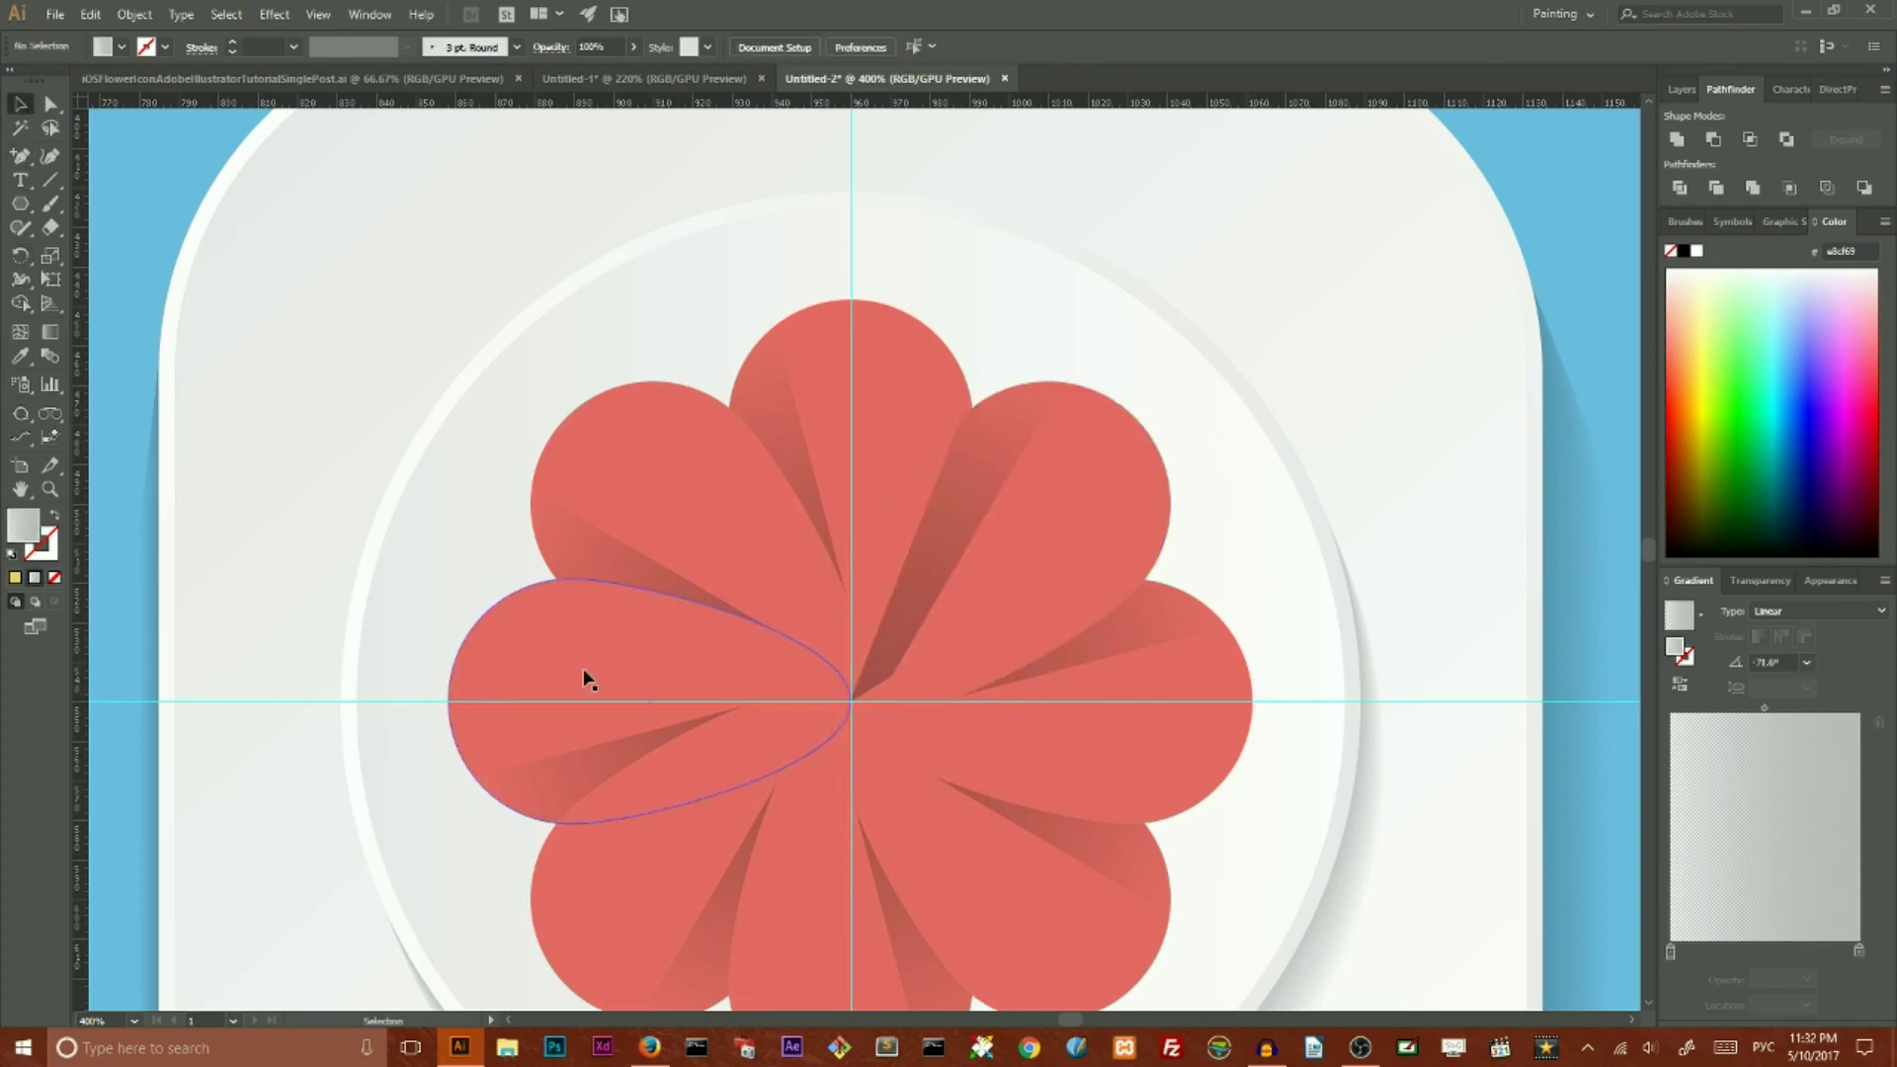
right_click(584, 672)
click(642, 812)
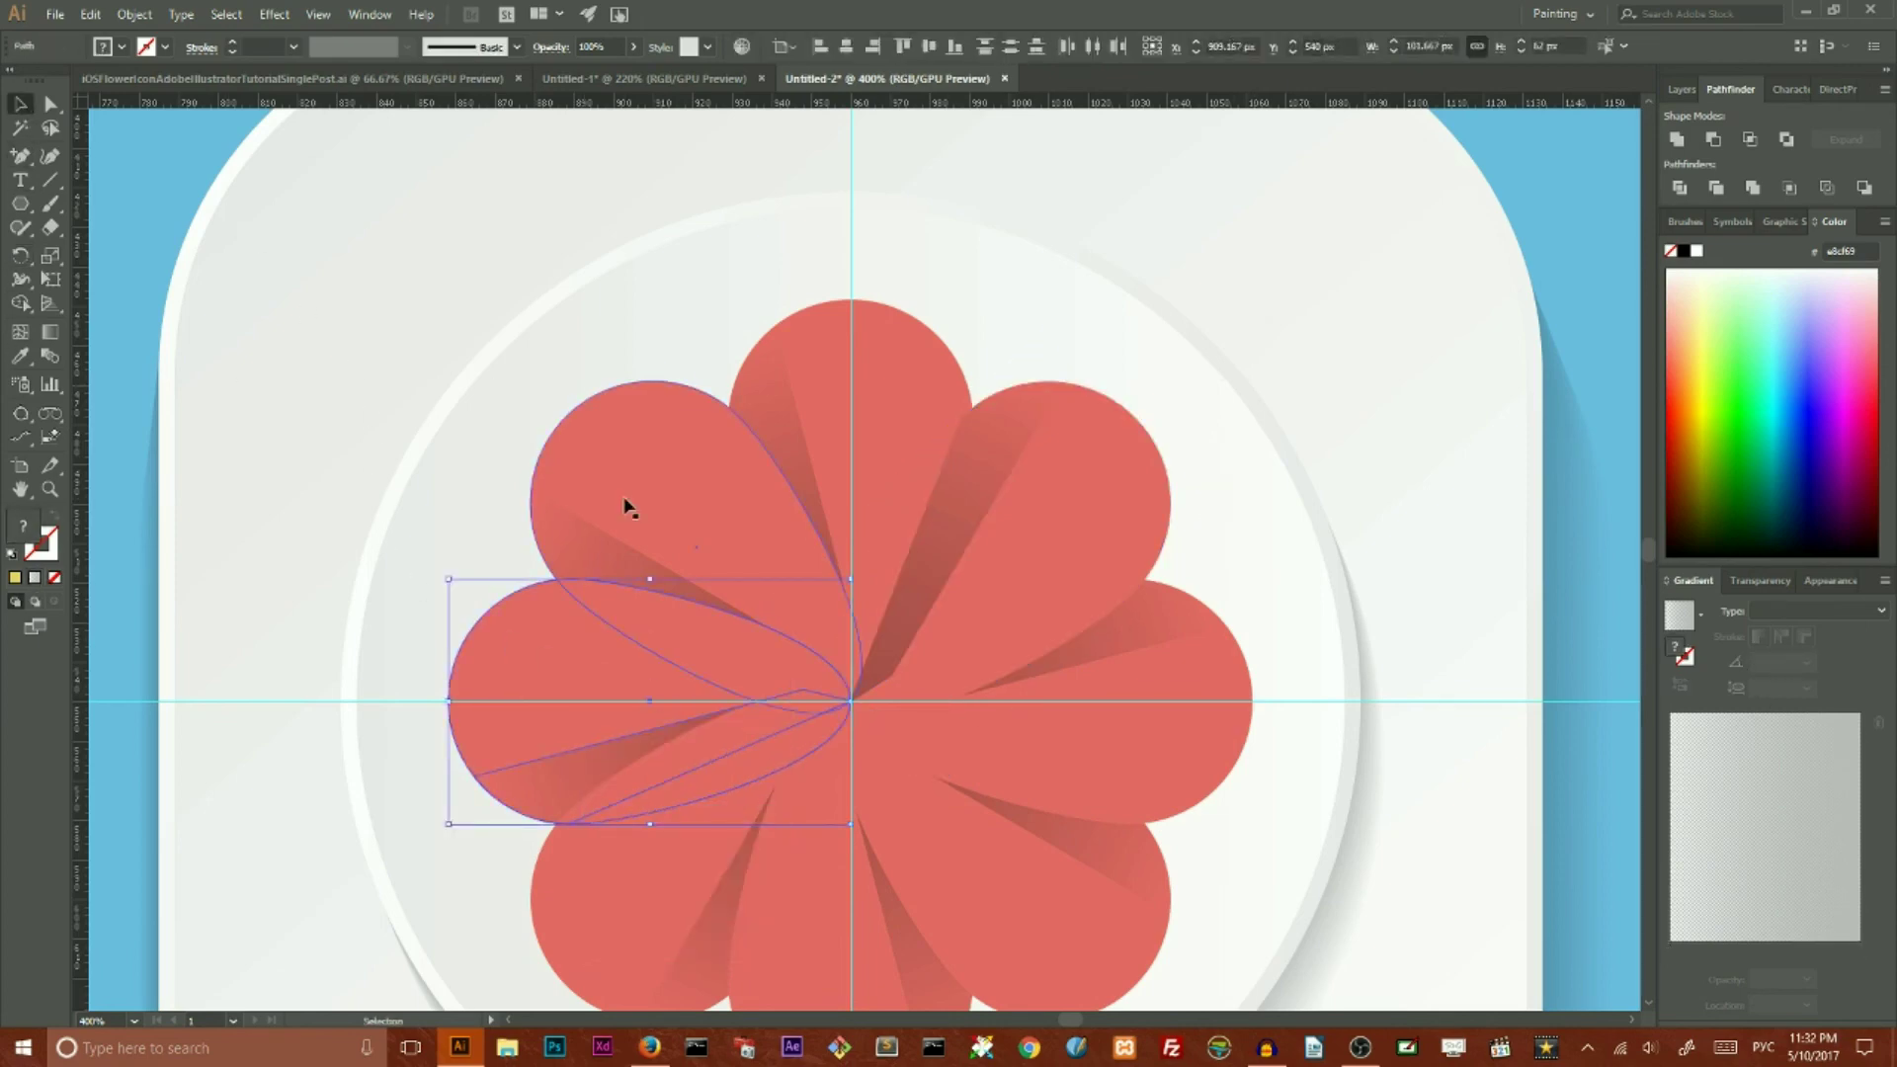
right_click(626, 501)
click(682, 641)
right_click(630, 835)
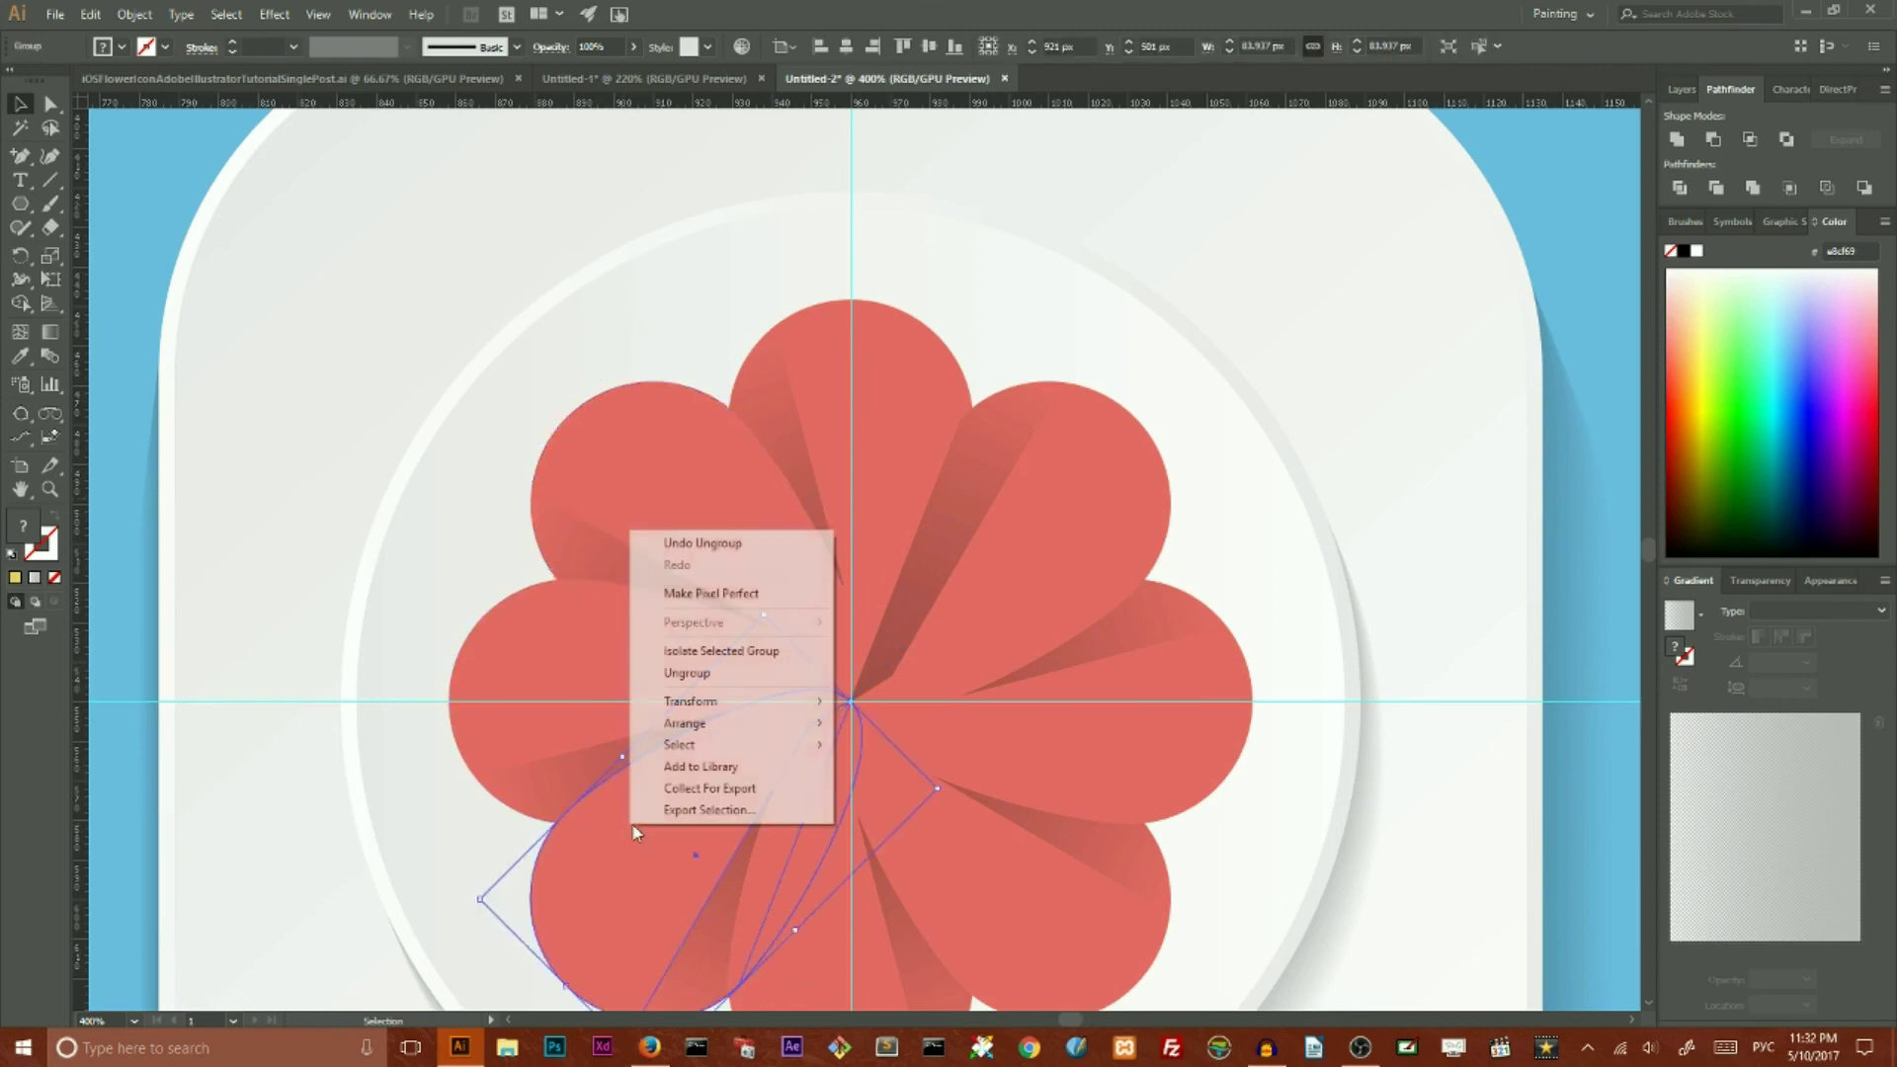
click(683, 665)
Step: Ungroup the bottom, lower-right, right and upper-right petals from their shadow wedges
click(846, 925)
right_click(847, 926)
click(894, 776)
click(1010, 880)
right_click(1010, 875)
click(1067, 723)
click(1169, 755)
right_click(1181, 743)
click(1240, 591)
click(1071, 508)
right_click(1069, 504)
click(1126, 644)
click(1601, 292)
Step: Recolour the upper-left petal with the Eyedropper, sampling the magenta sample circle
key(a)
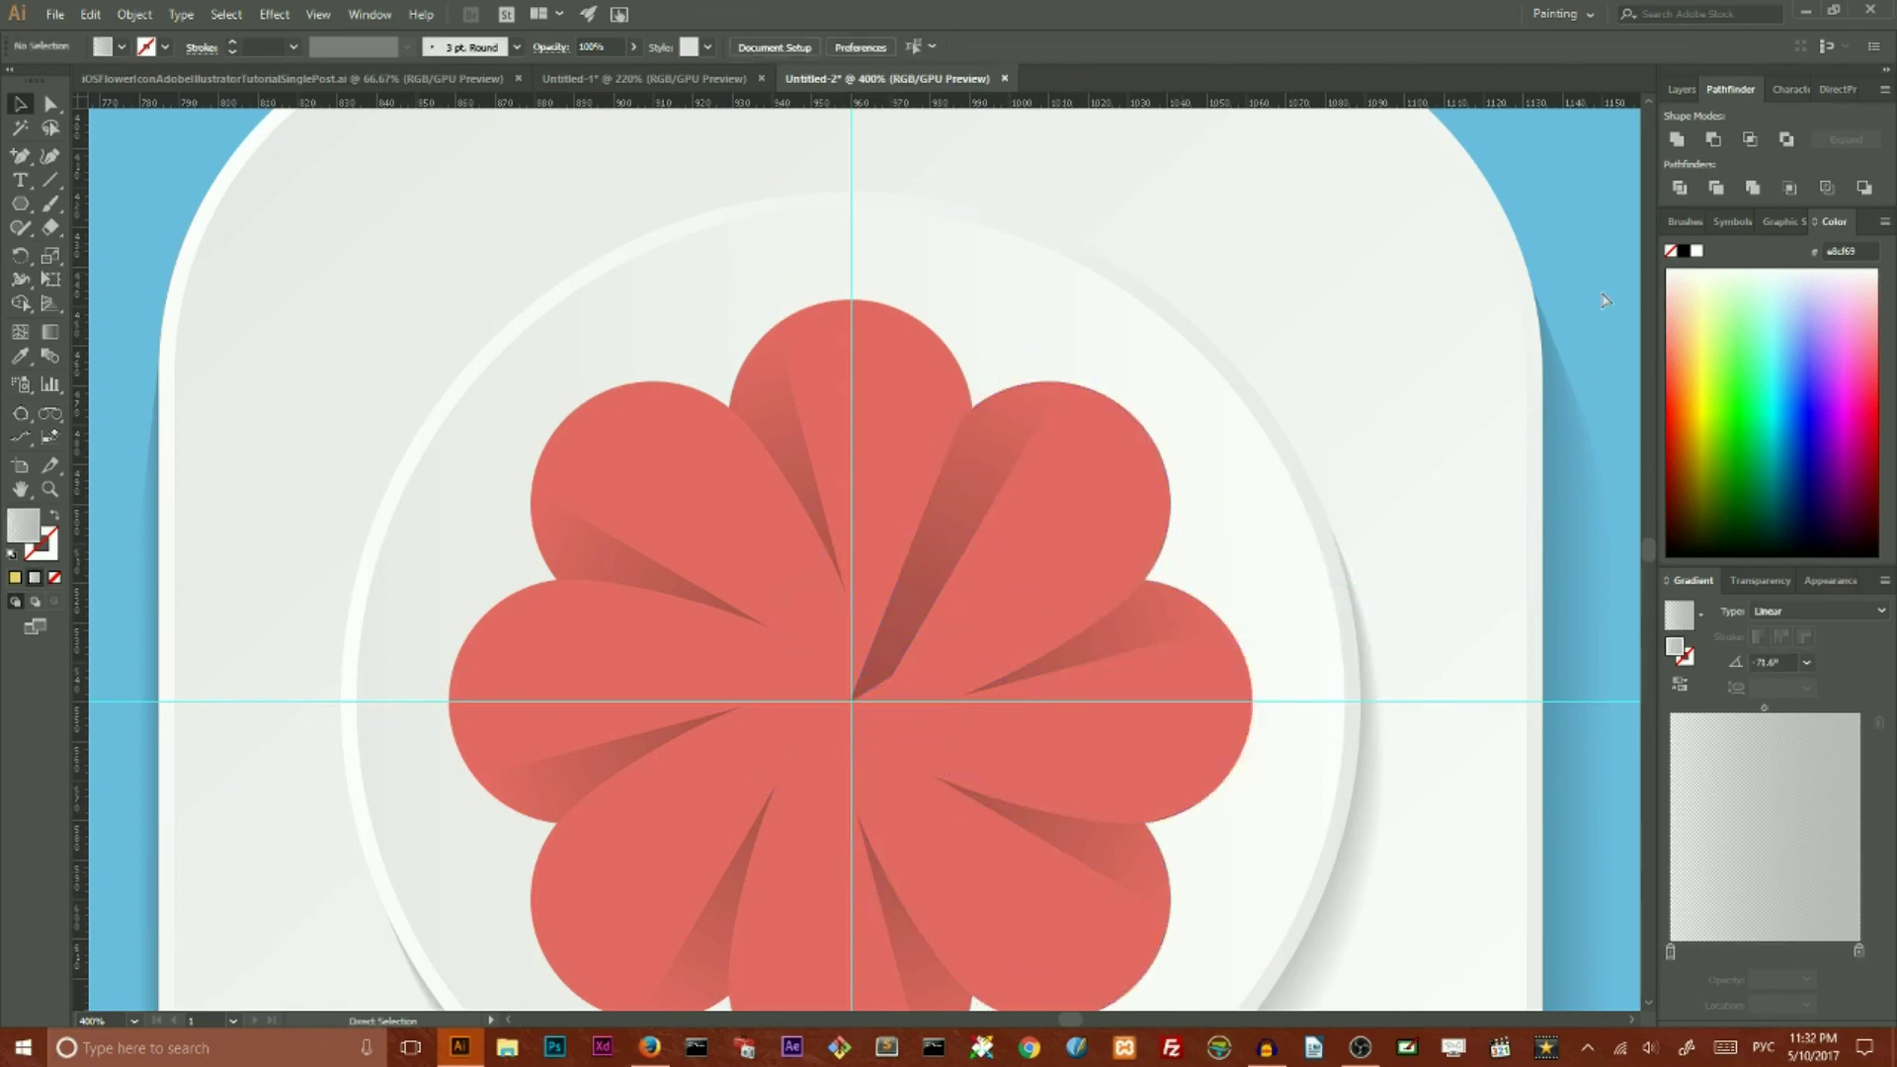
key(ctrl+minus)
key(ctrl+minus)
key(ctrl+minus)
key(ctrl+minus)
key(ctrl+minus)
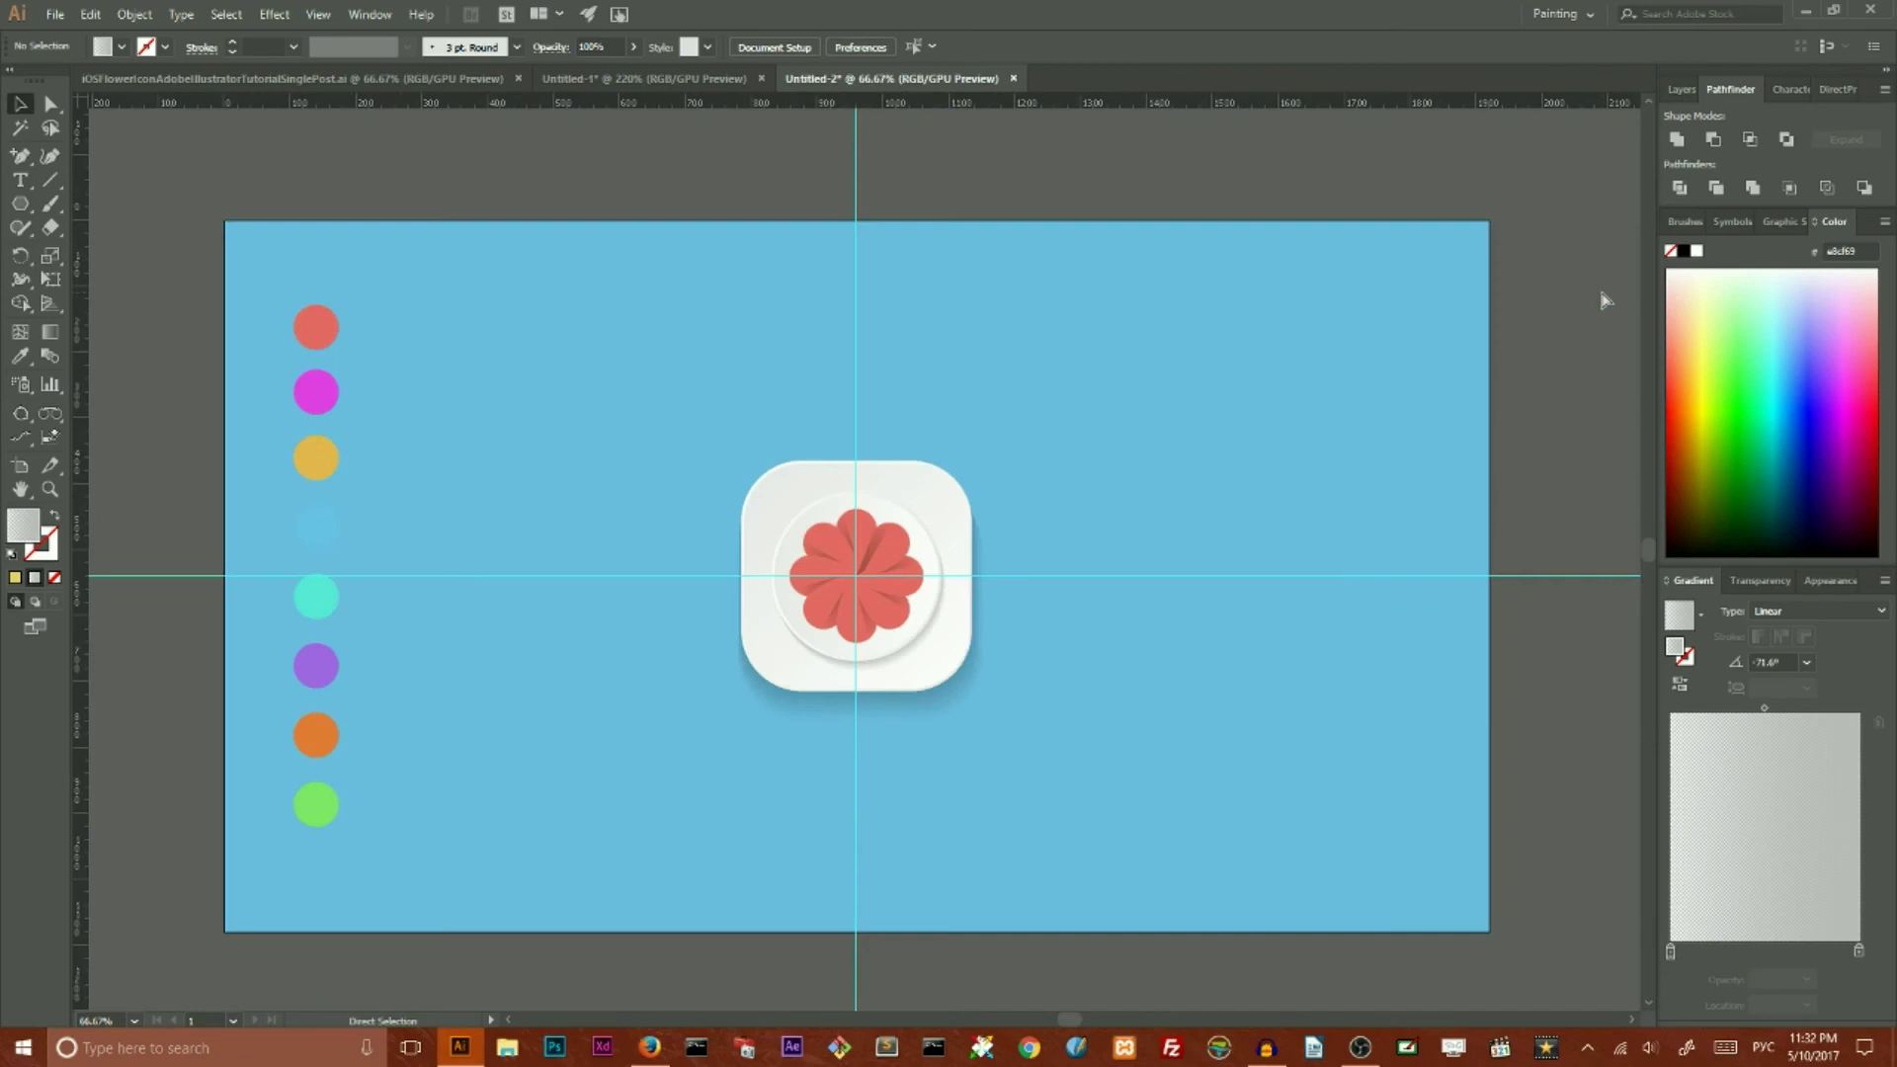
click(833, 518)
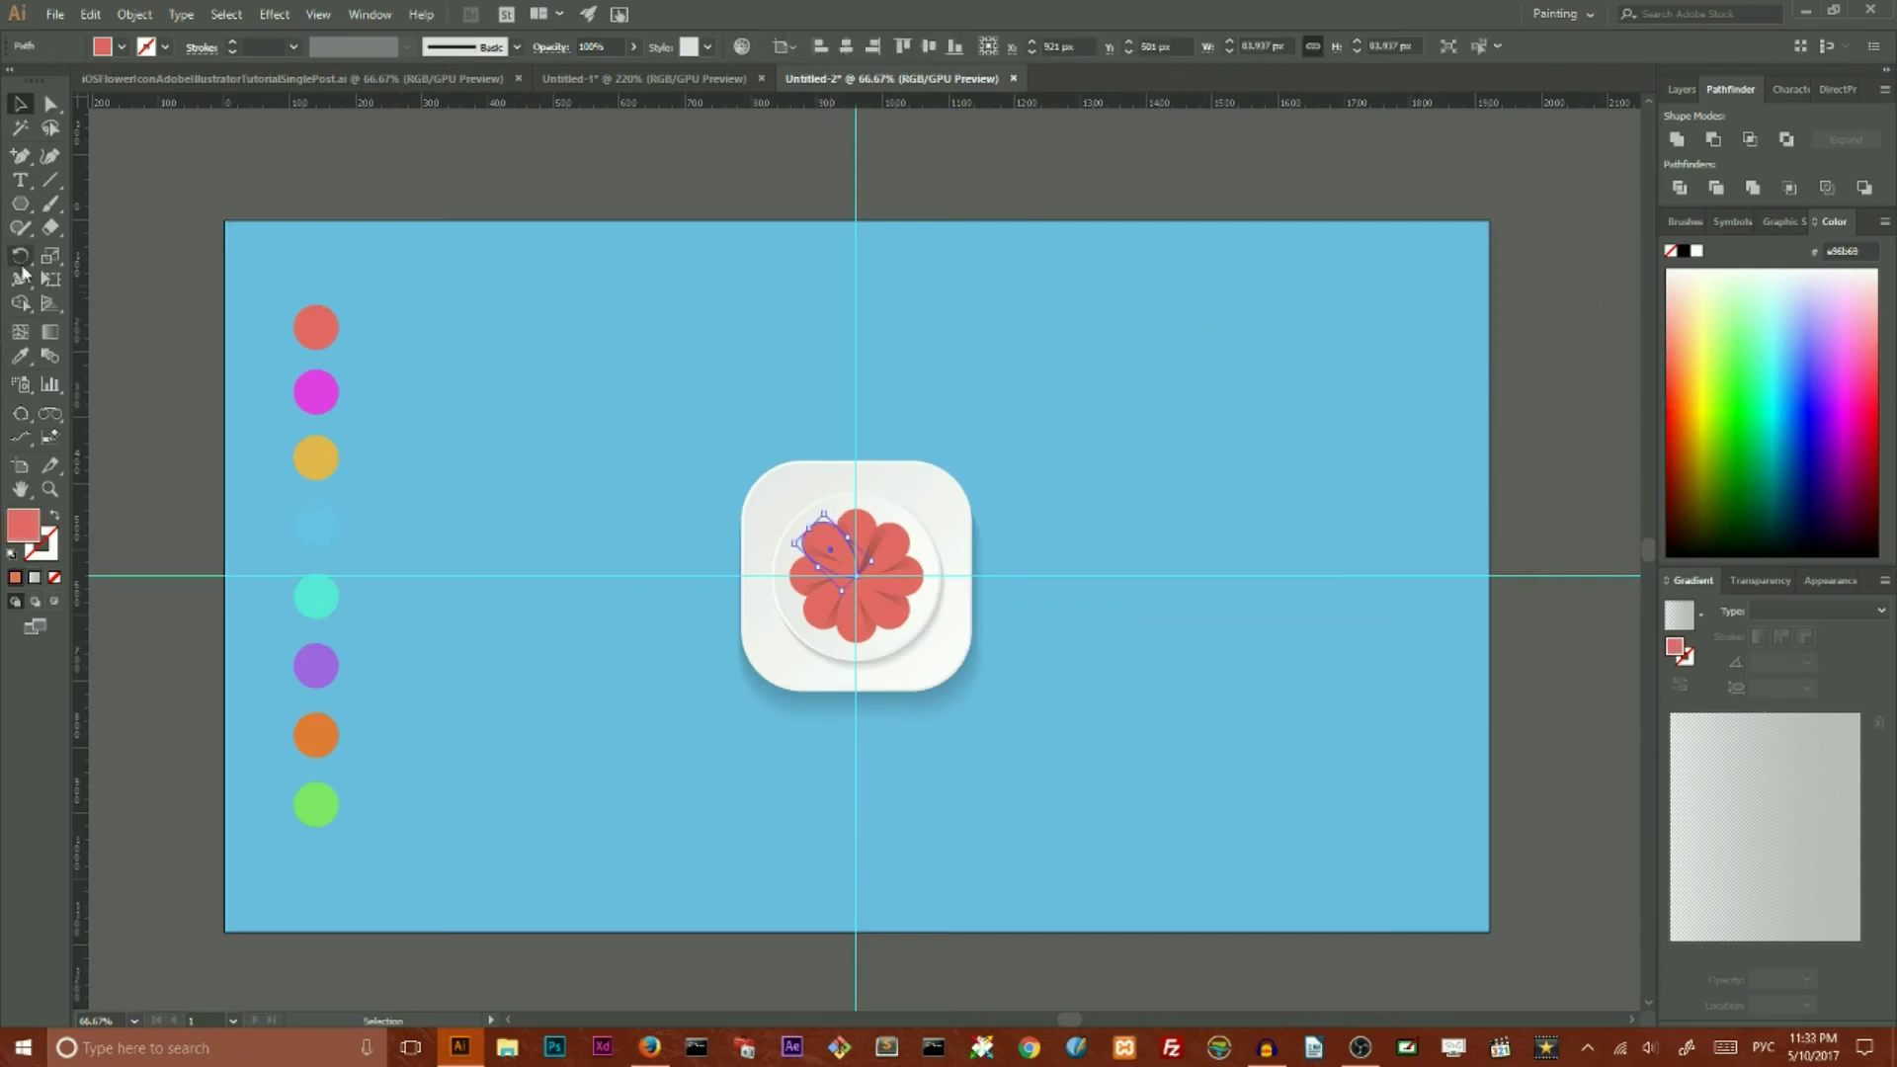
click(20, 357)
click(318, 392)
key(v)
Step: Recolour the left petal from the golden-yellow sample circle and the lower-left petal from the light blue one
click(803, 569)
click(19, 356)
click(316, 456)
key(v)
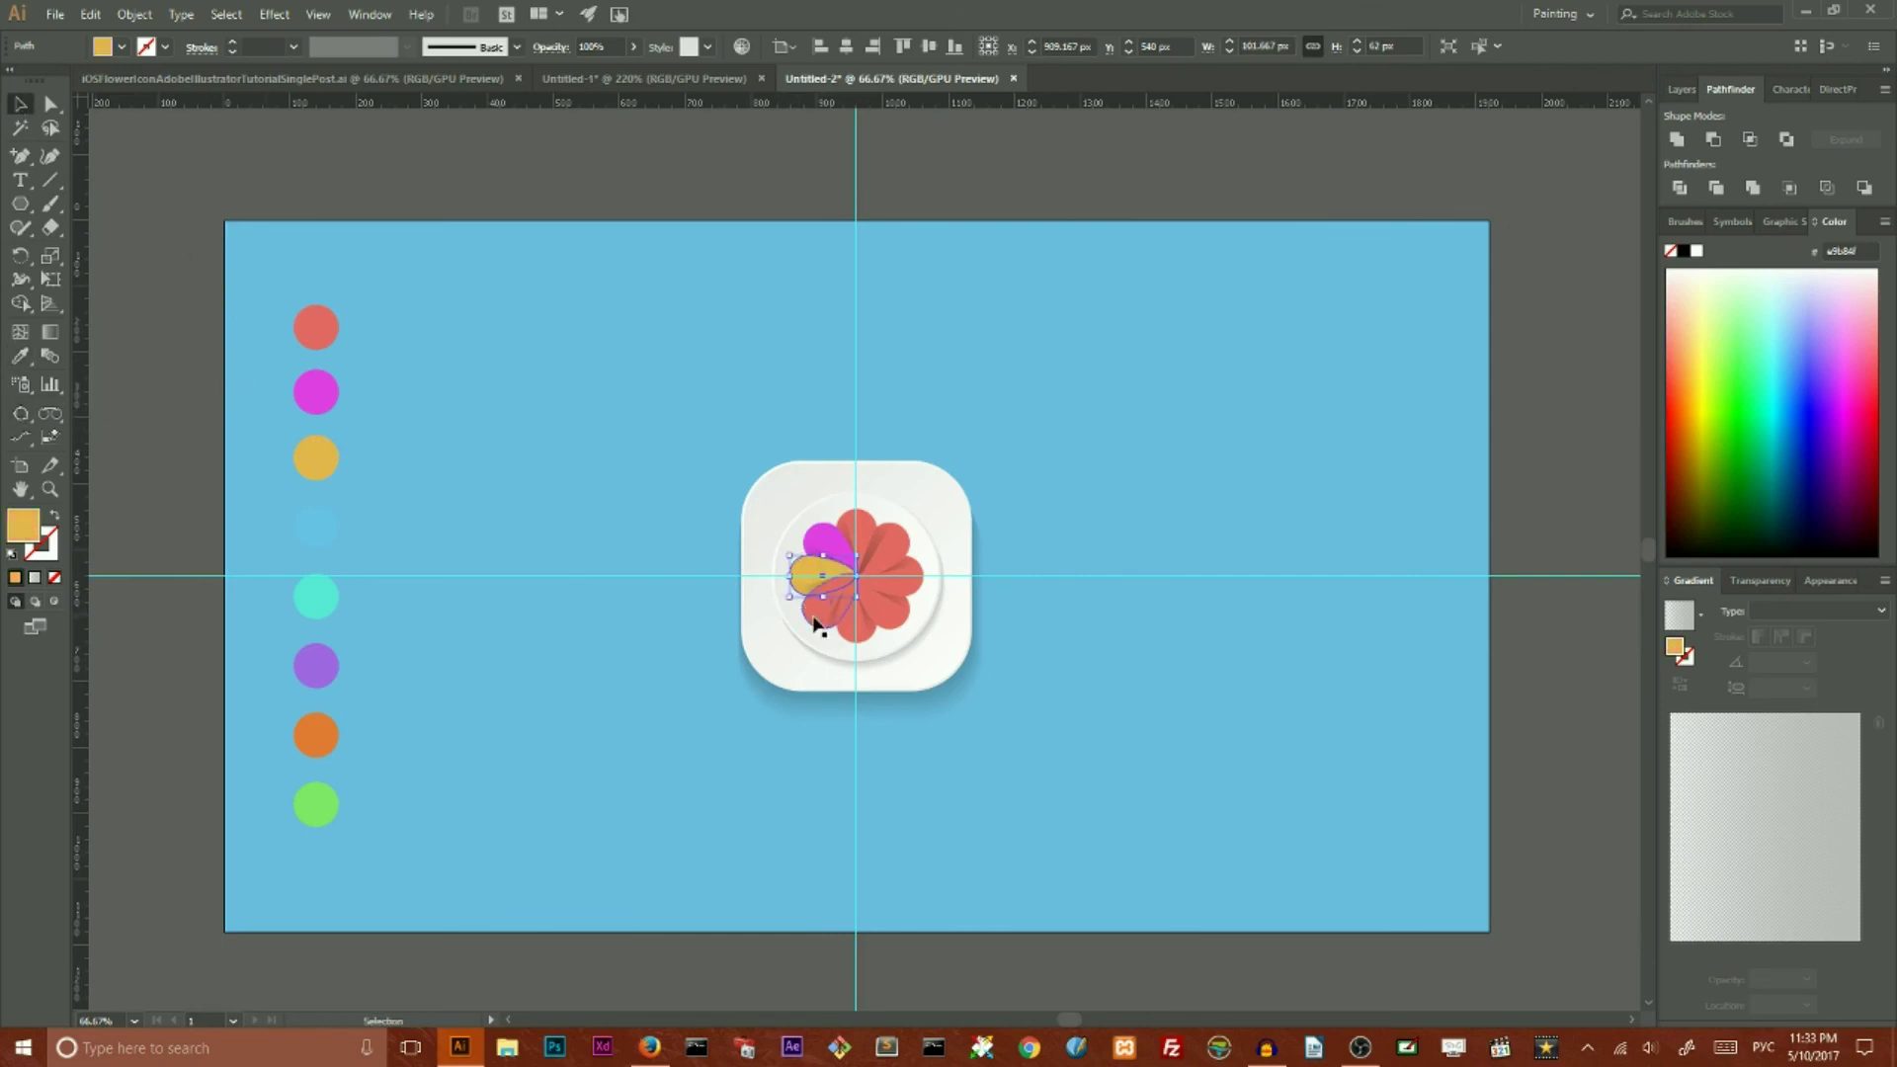
click(814, 625)
click(21, 357)
click(313, 526)
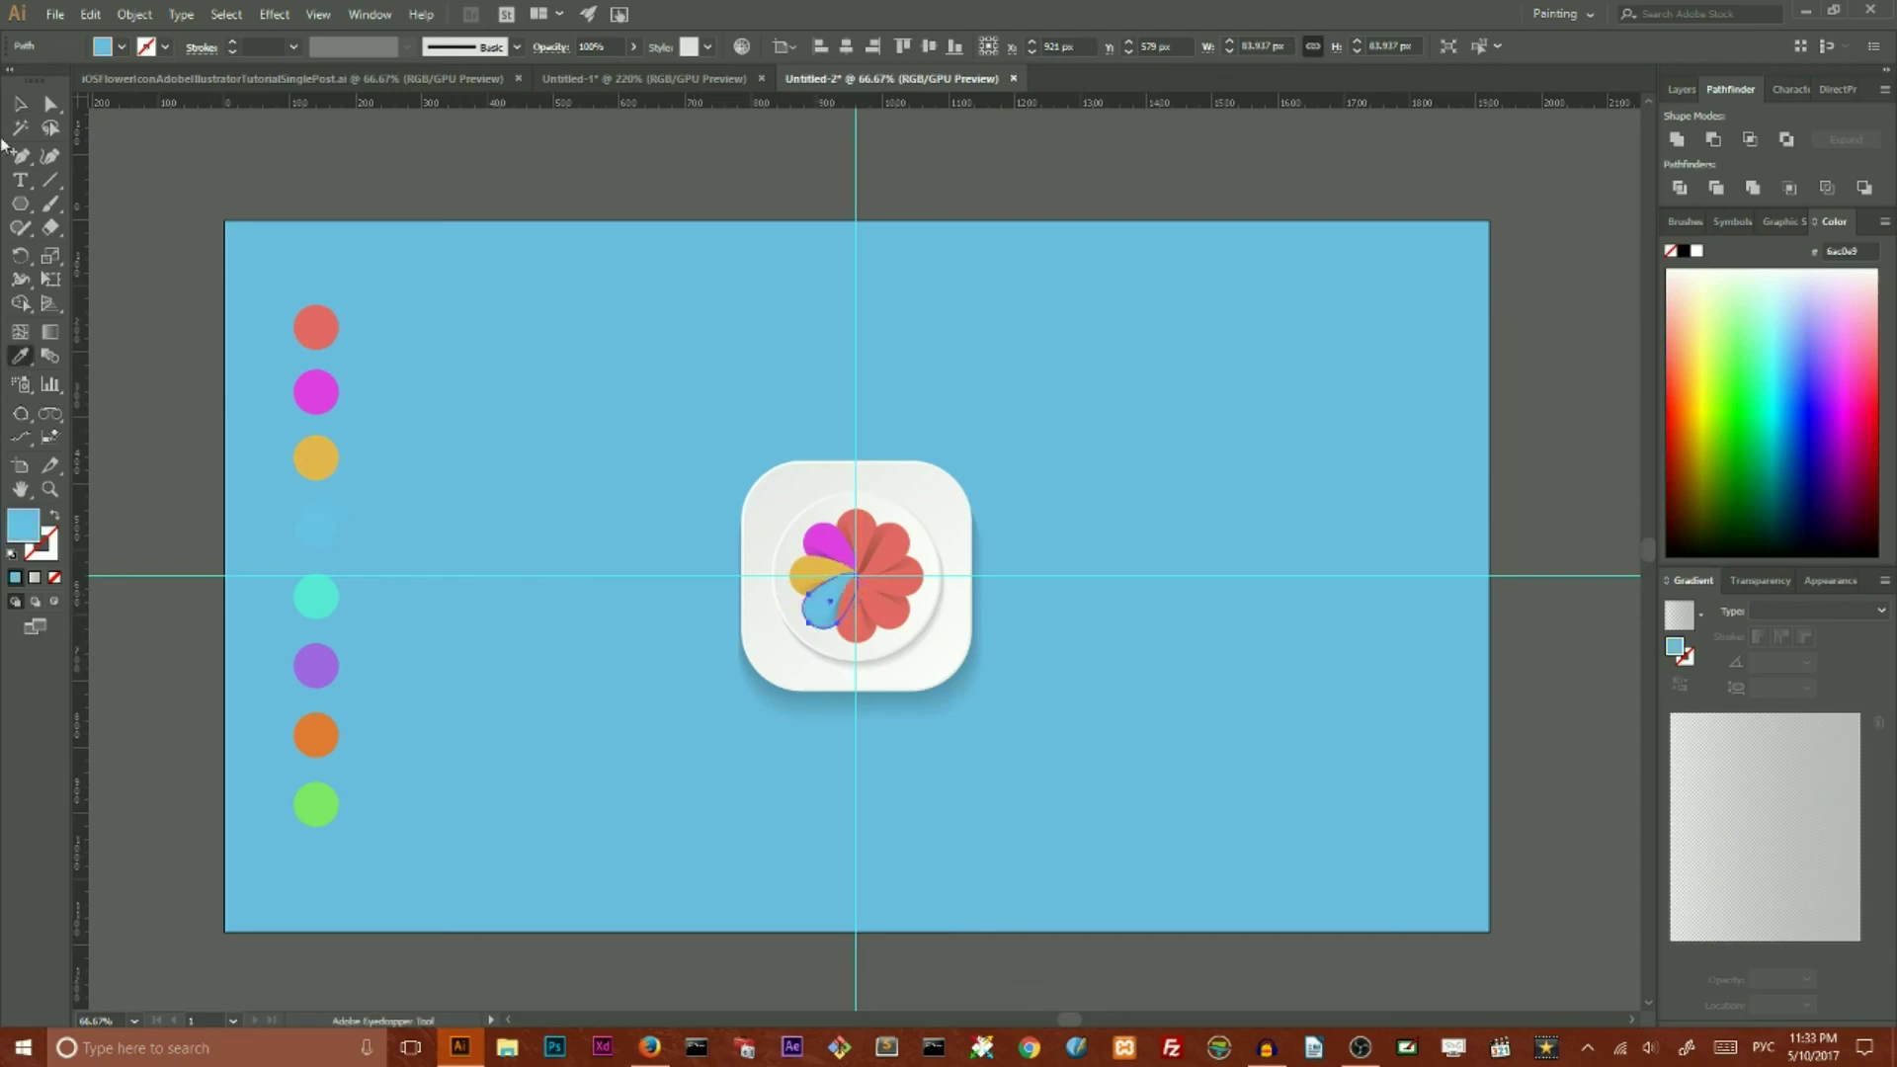
click(19, 105)
click(151, 281)
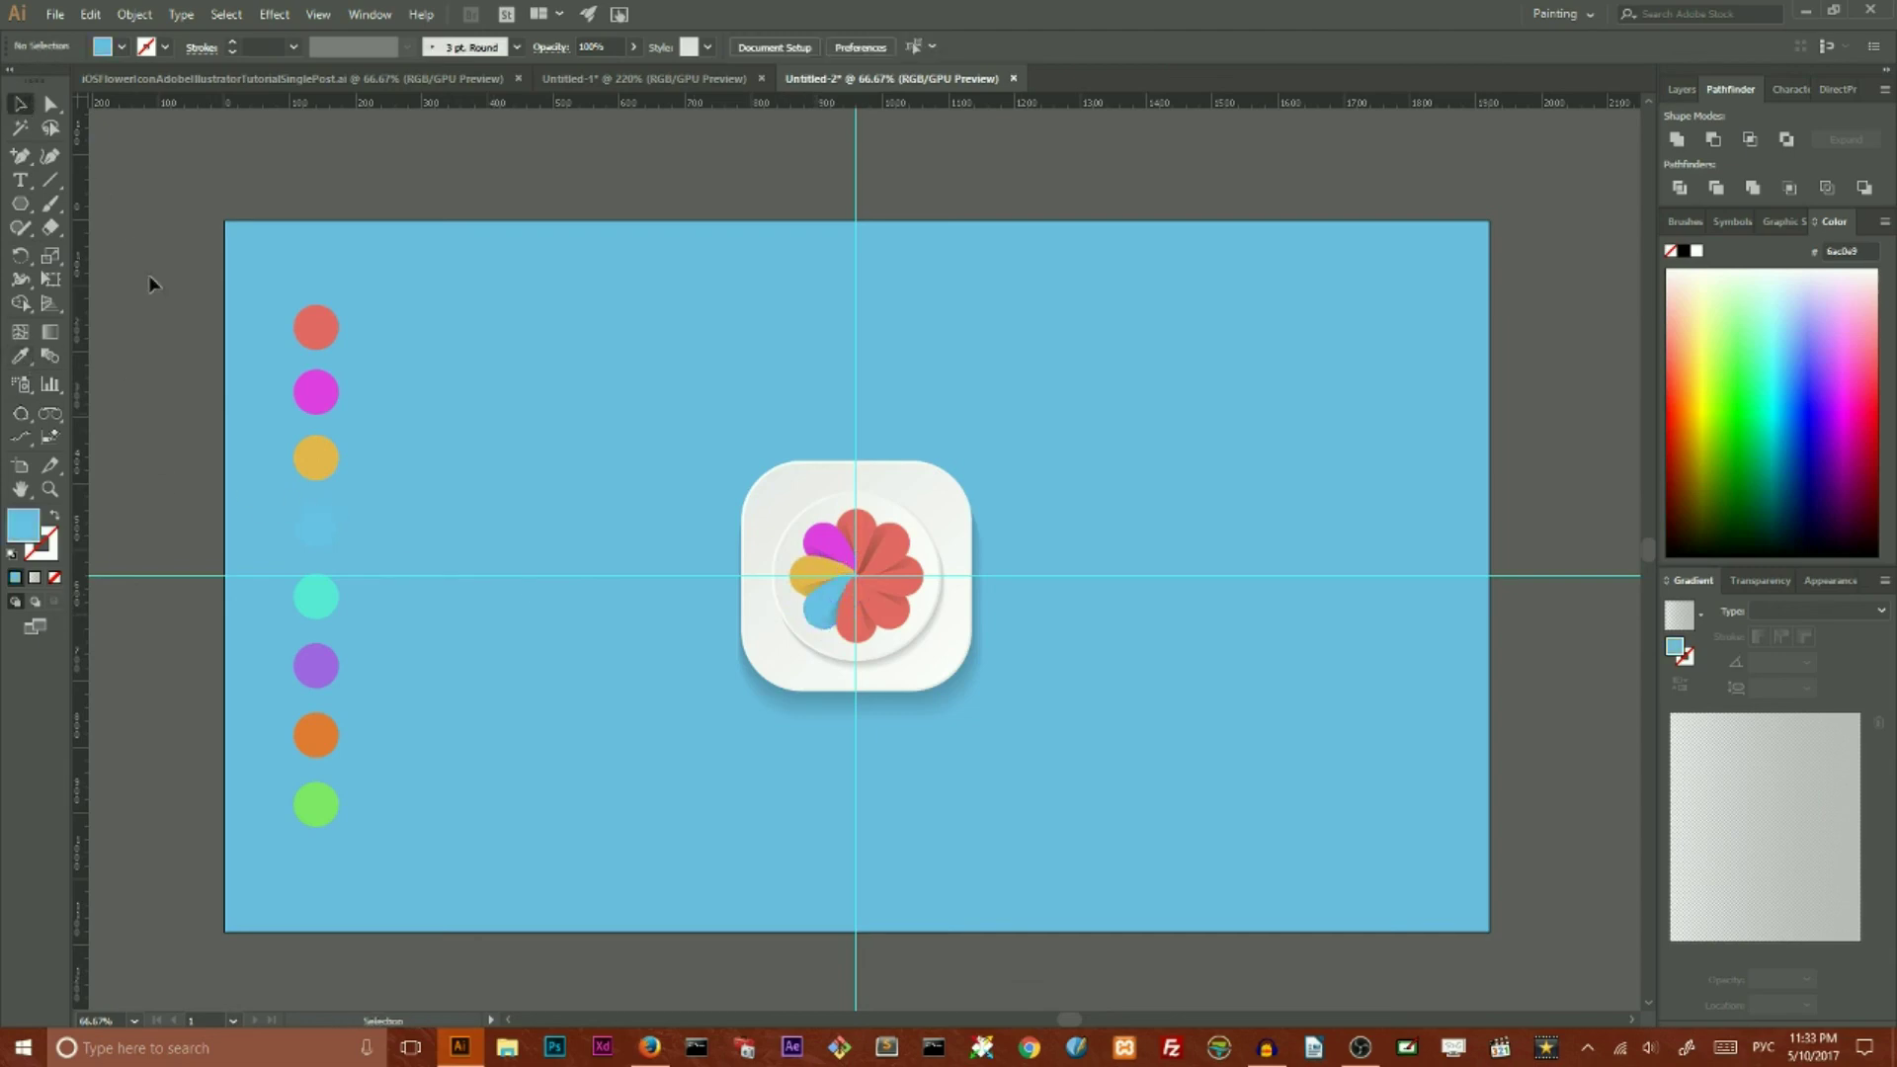
Step: Recolour the bottom petal from the turquoise sample circle and the lower-right petal from the purple one
click(858, 632)
key(i)
click(323, 603)
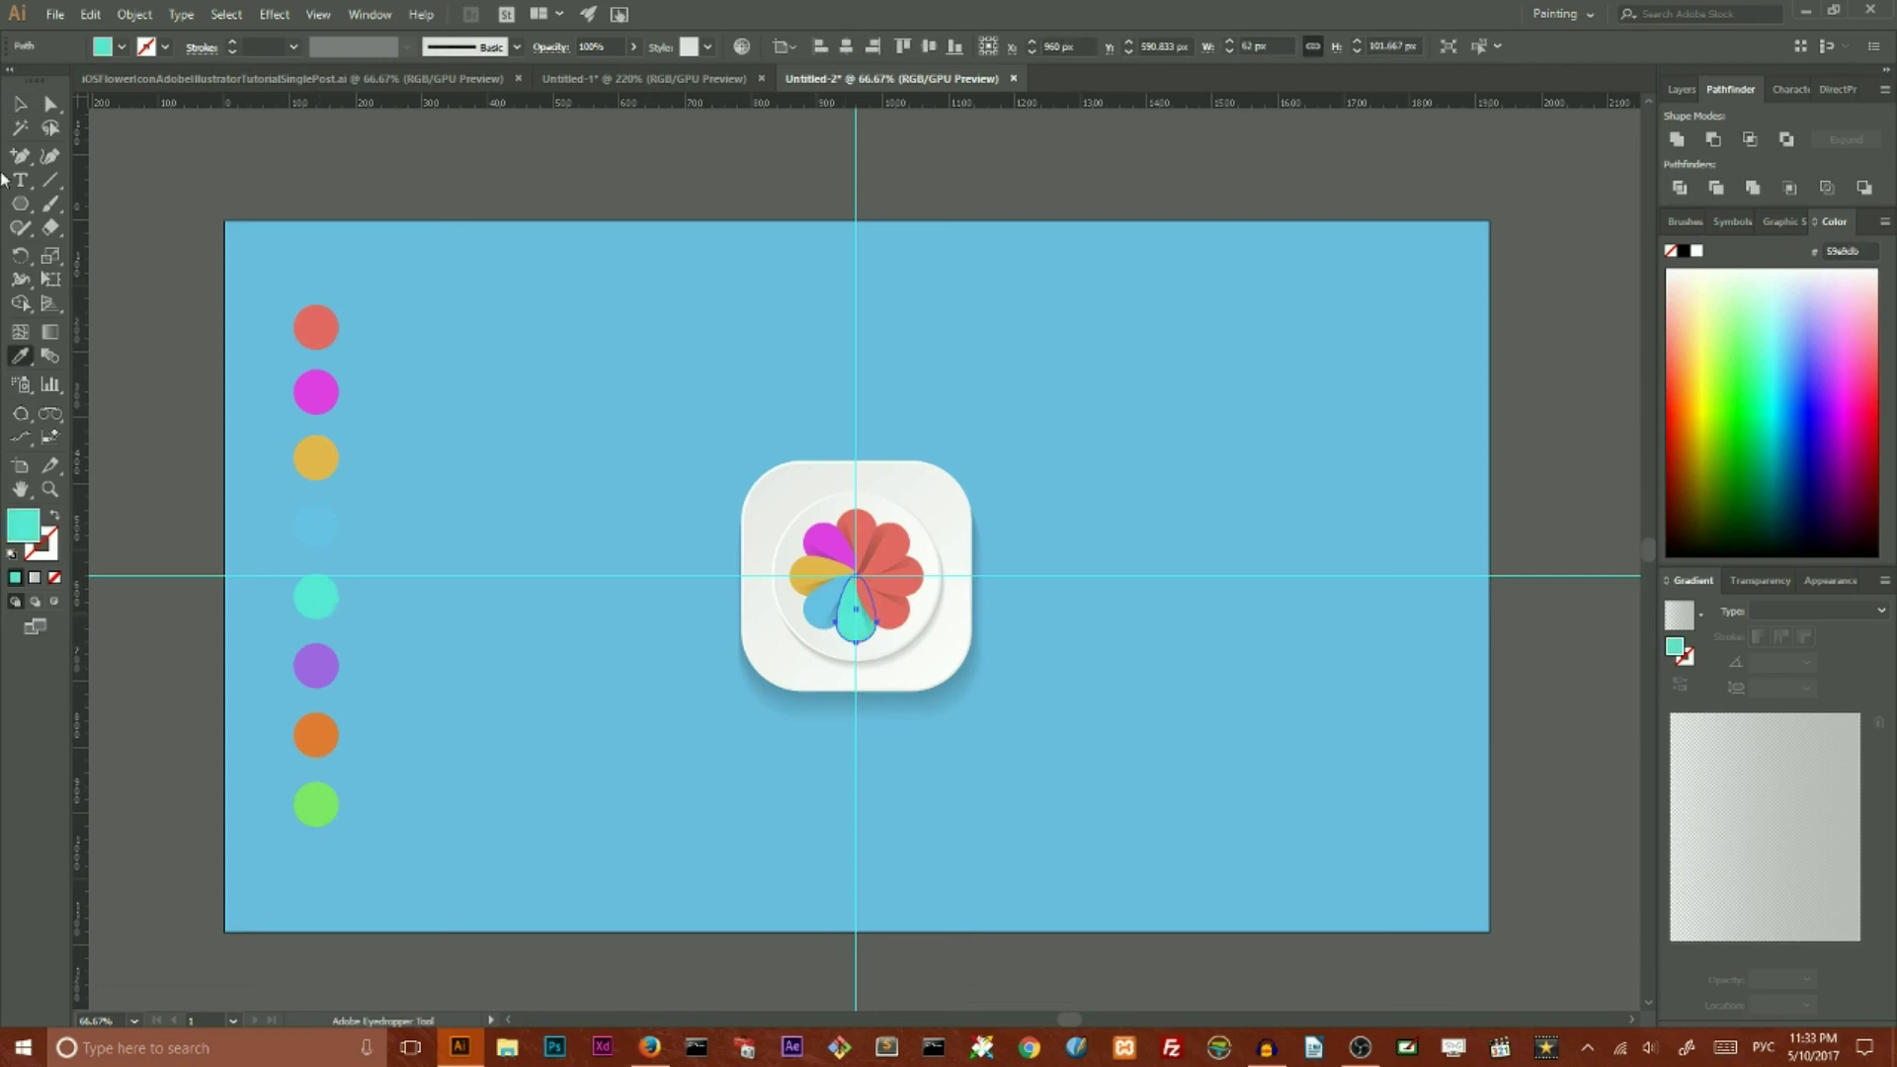
click(20, 105)
click(891, 622)
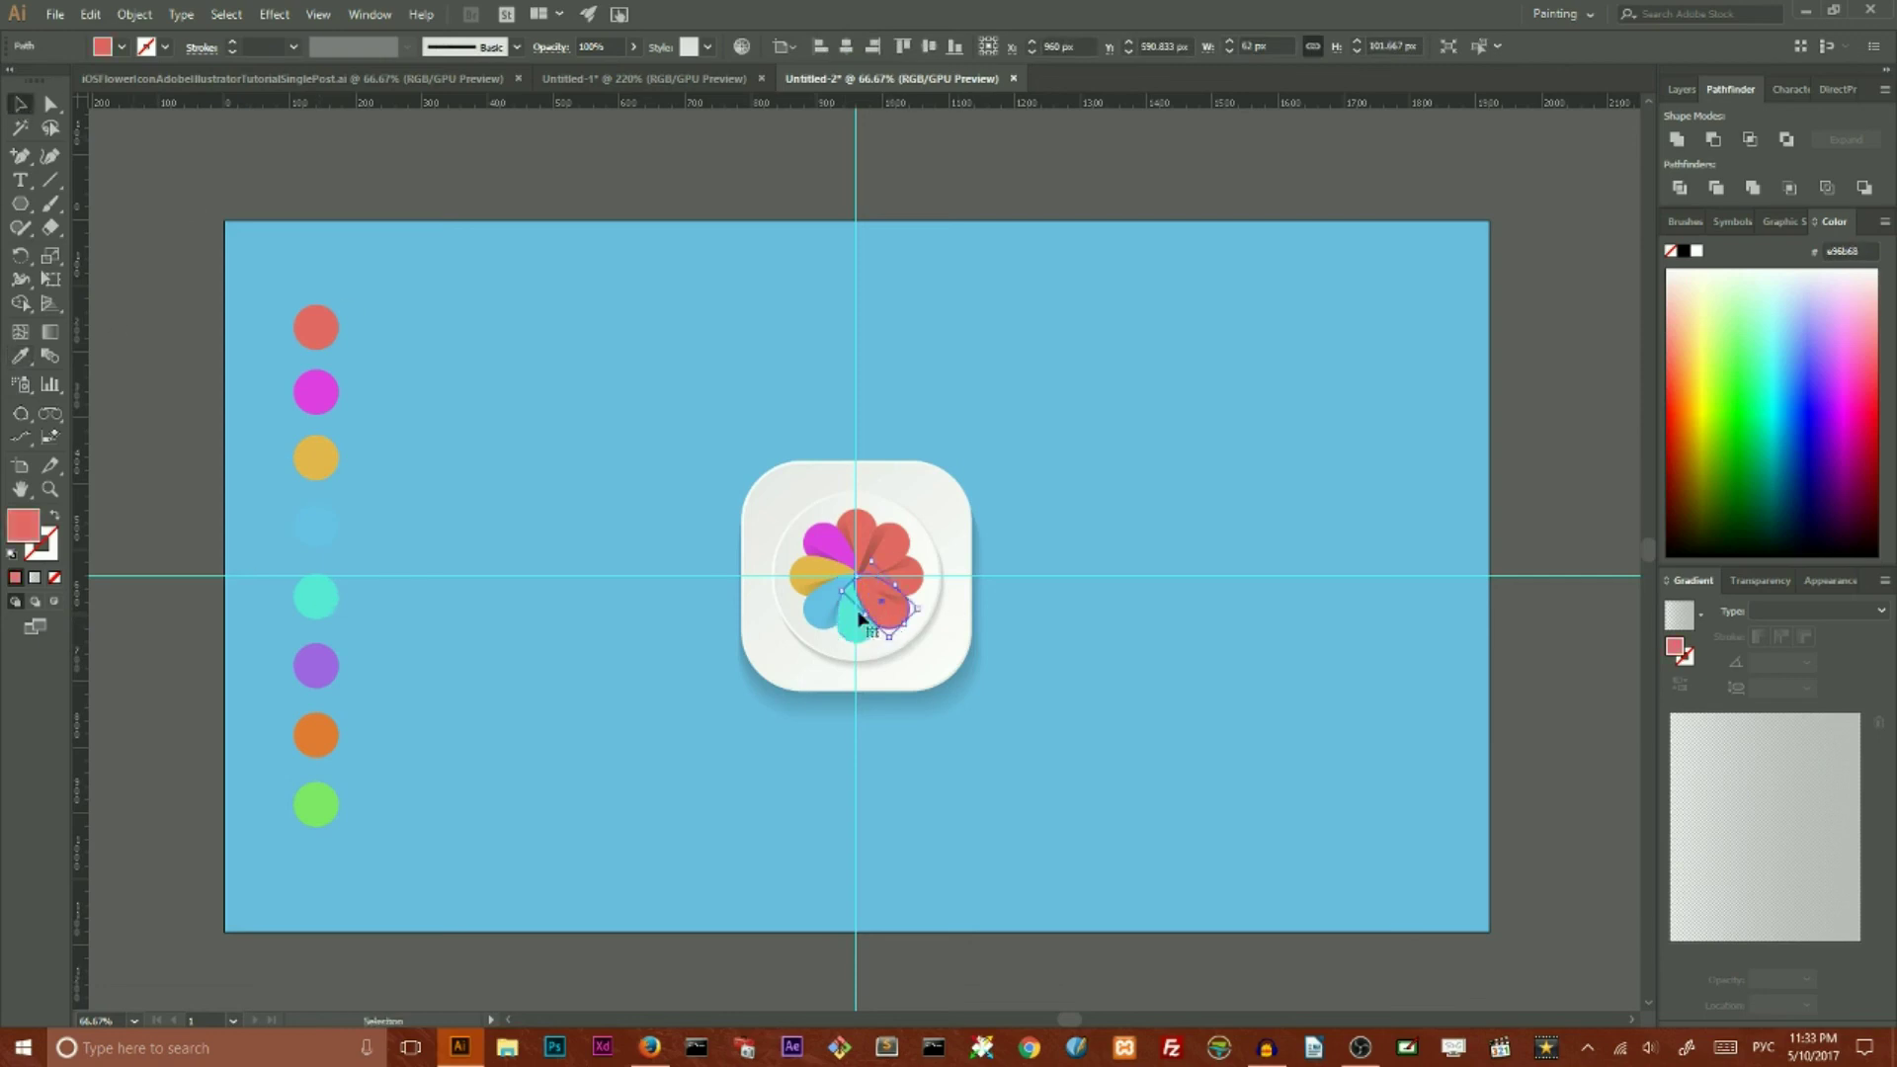
click(20, 357)
click(313, 667)
click(20, 105)
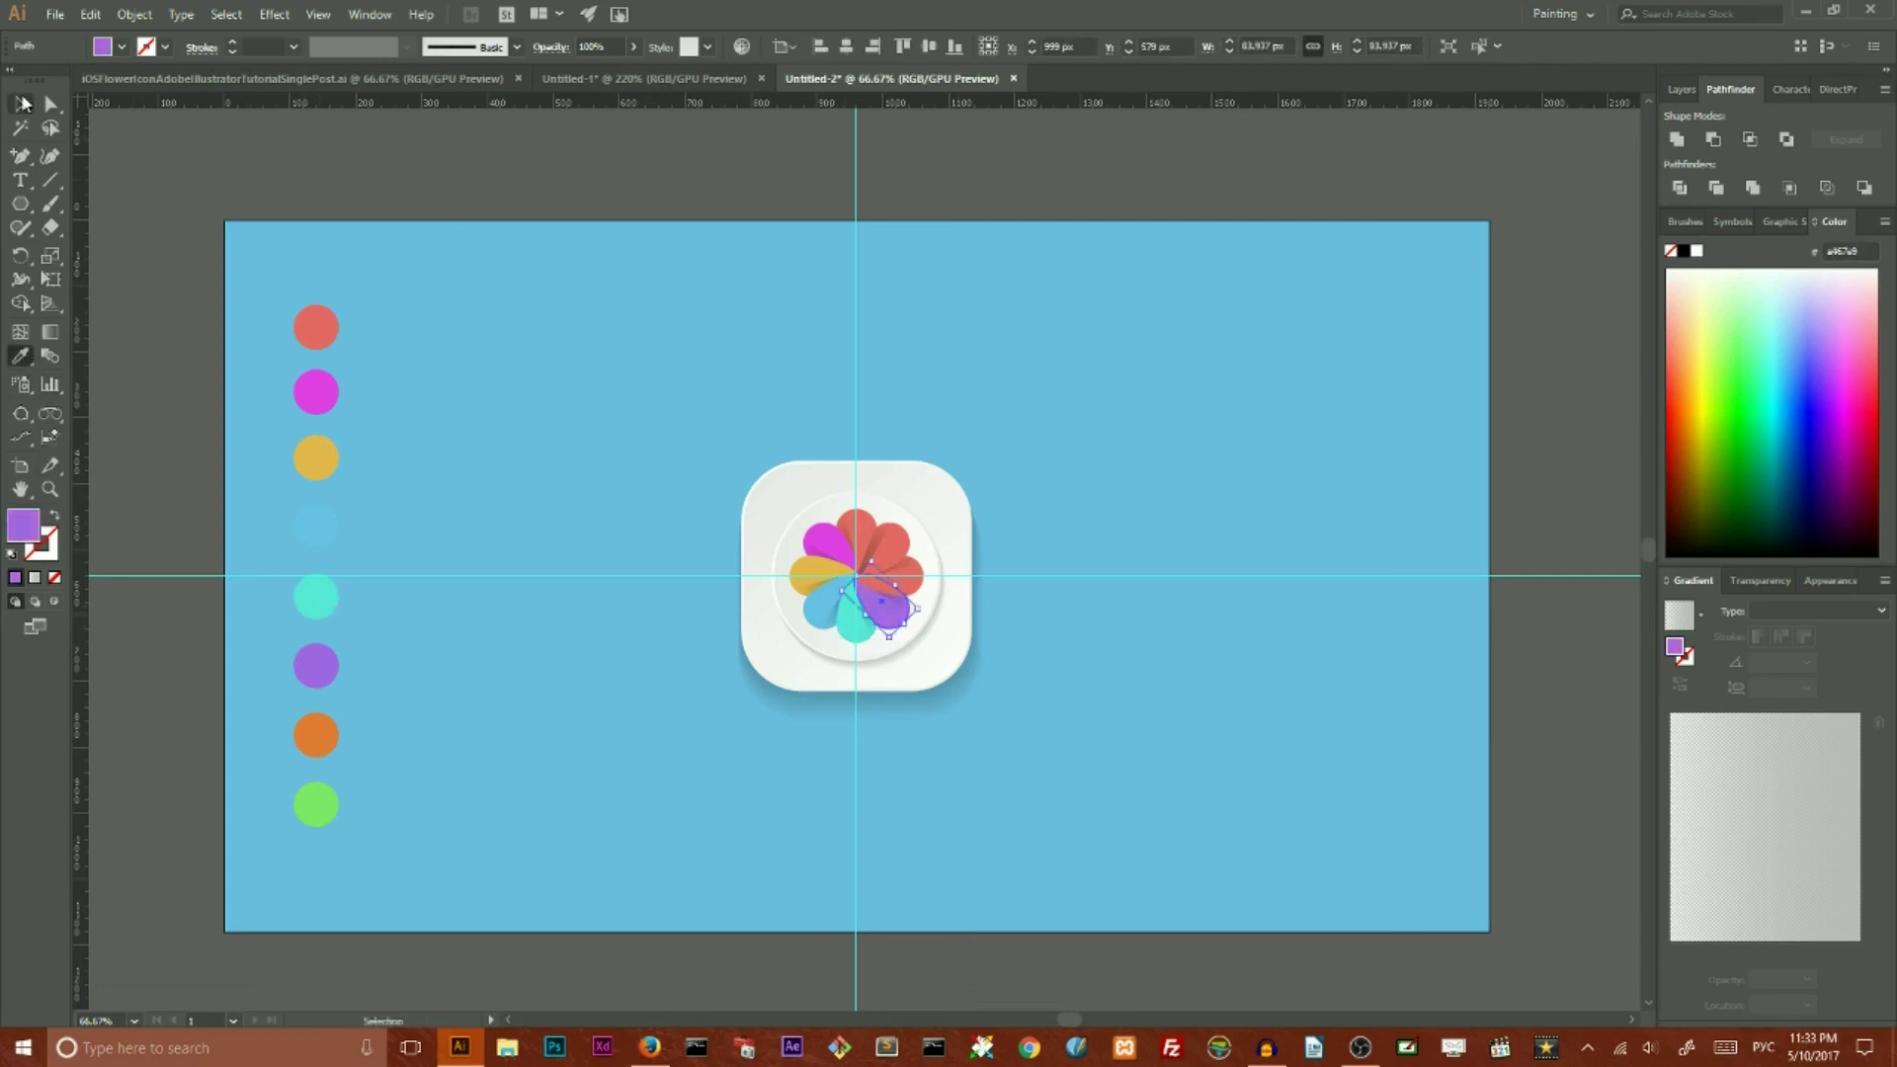
Step: Recolour the right petal from the orange sample circle and the upper-right petal from the green one
click(909, 589)
click(20, 357)
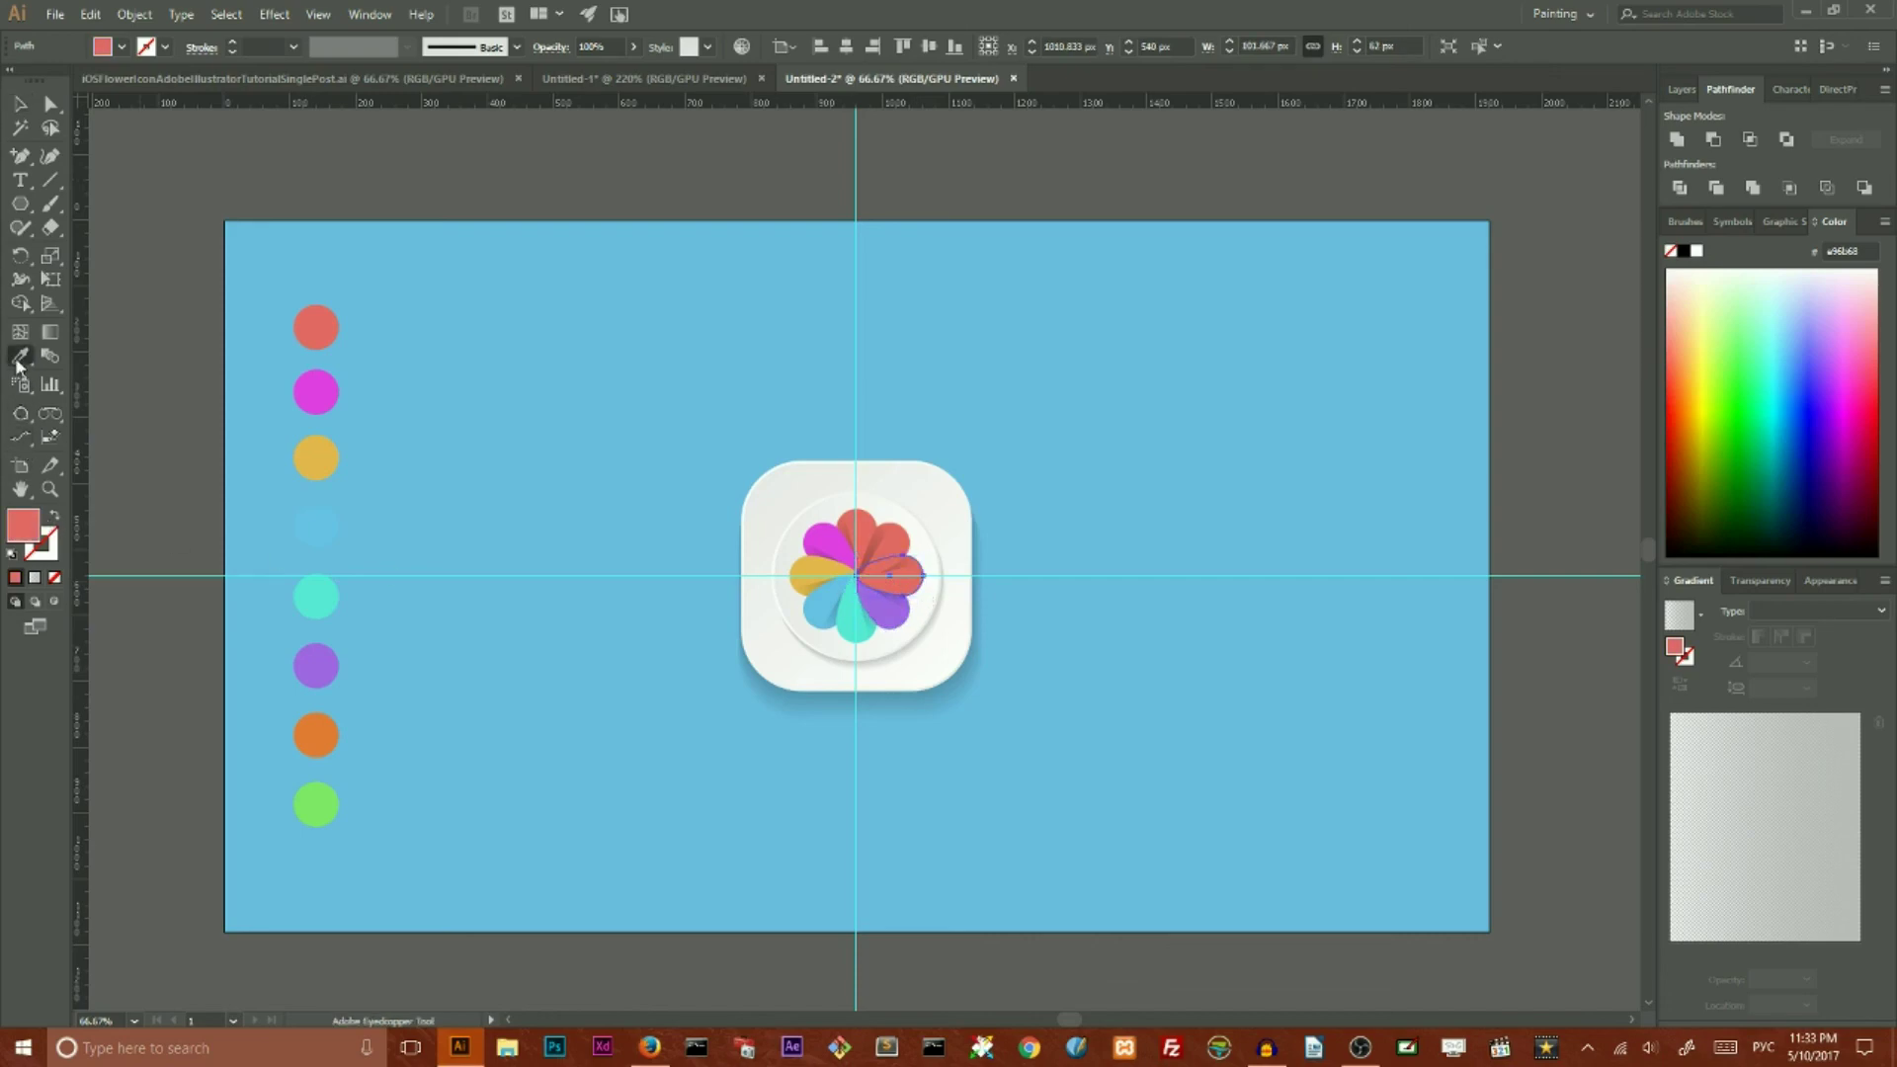
click(316, 734)
click(20, 105)
click(581, 344)
click(899, 538)
click(19, 357)
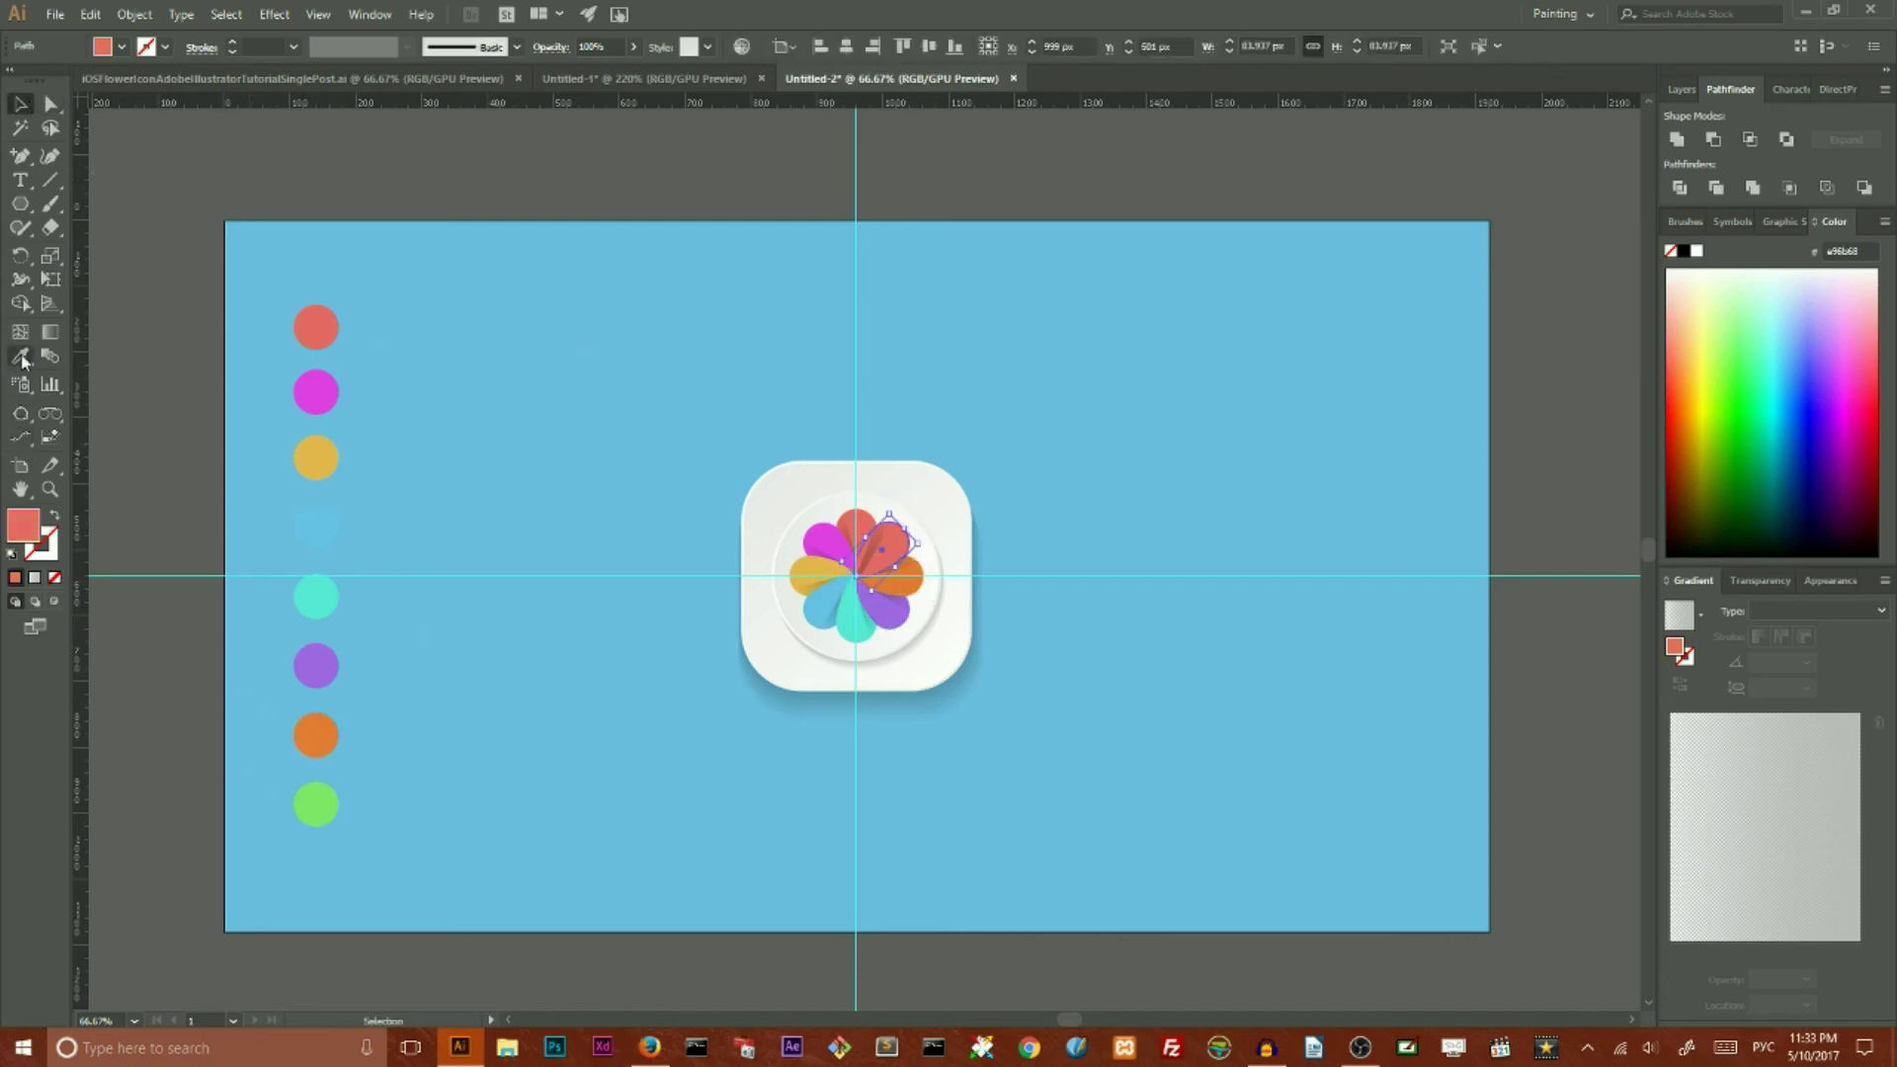
click(316, 804)
click(21, 105)
click(474, 413)
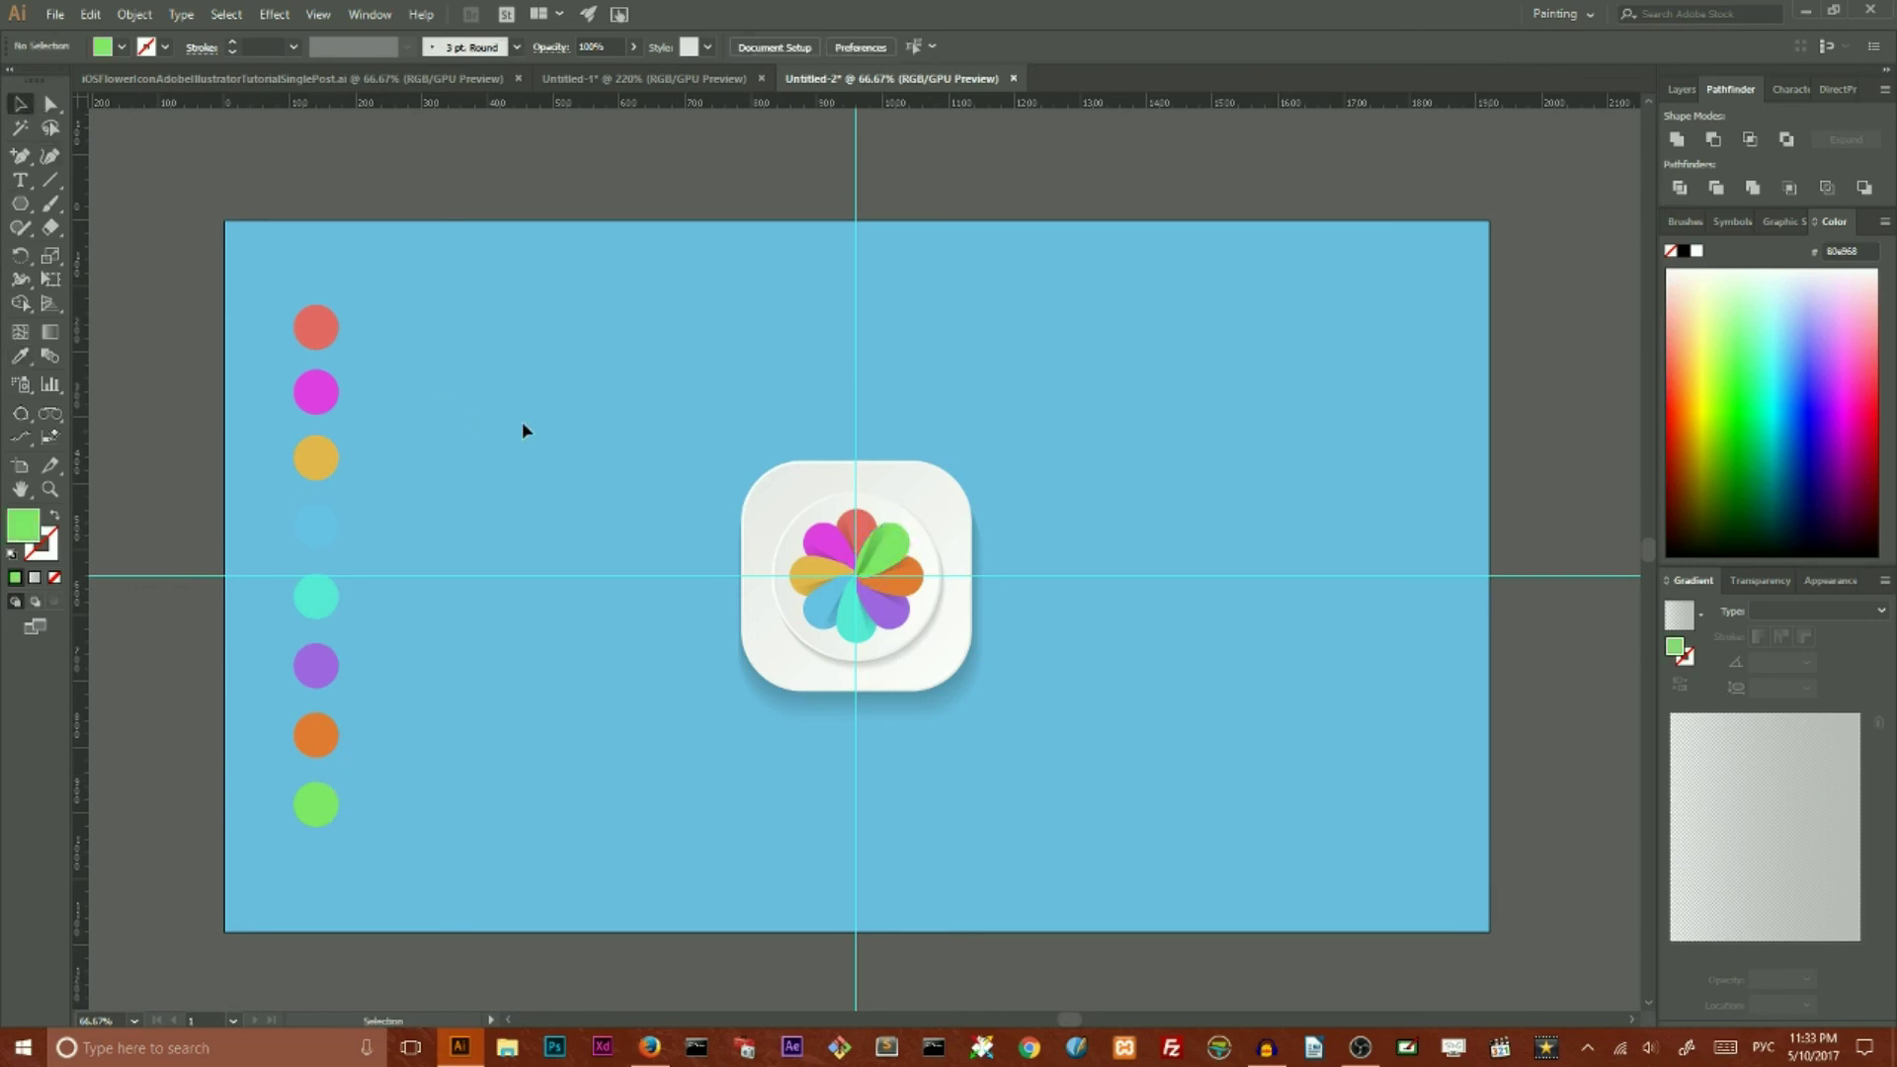
Step: Ungroup the red top petal from its shadow wedge and clear the selection
key(ctrl+plus)
key(ctrl+plus)
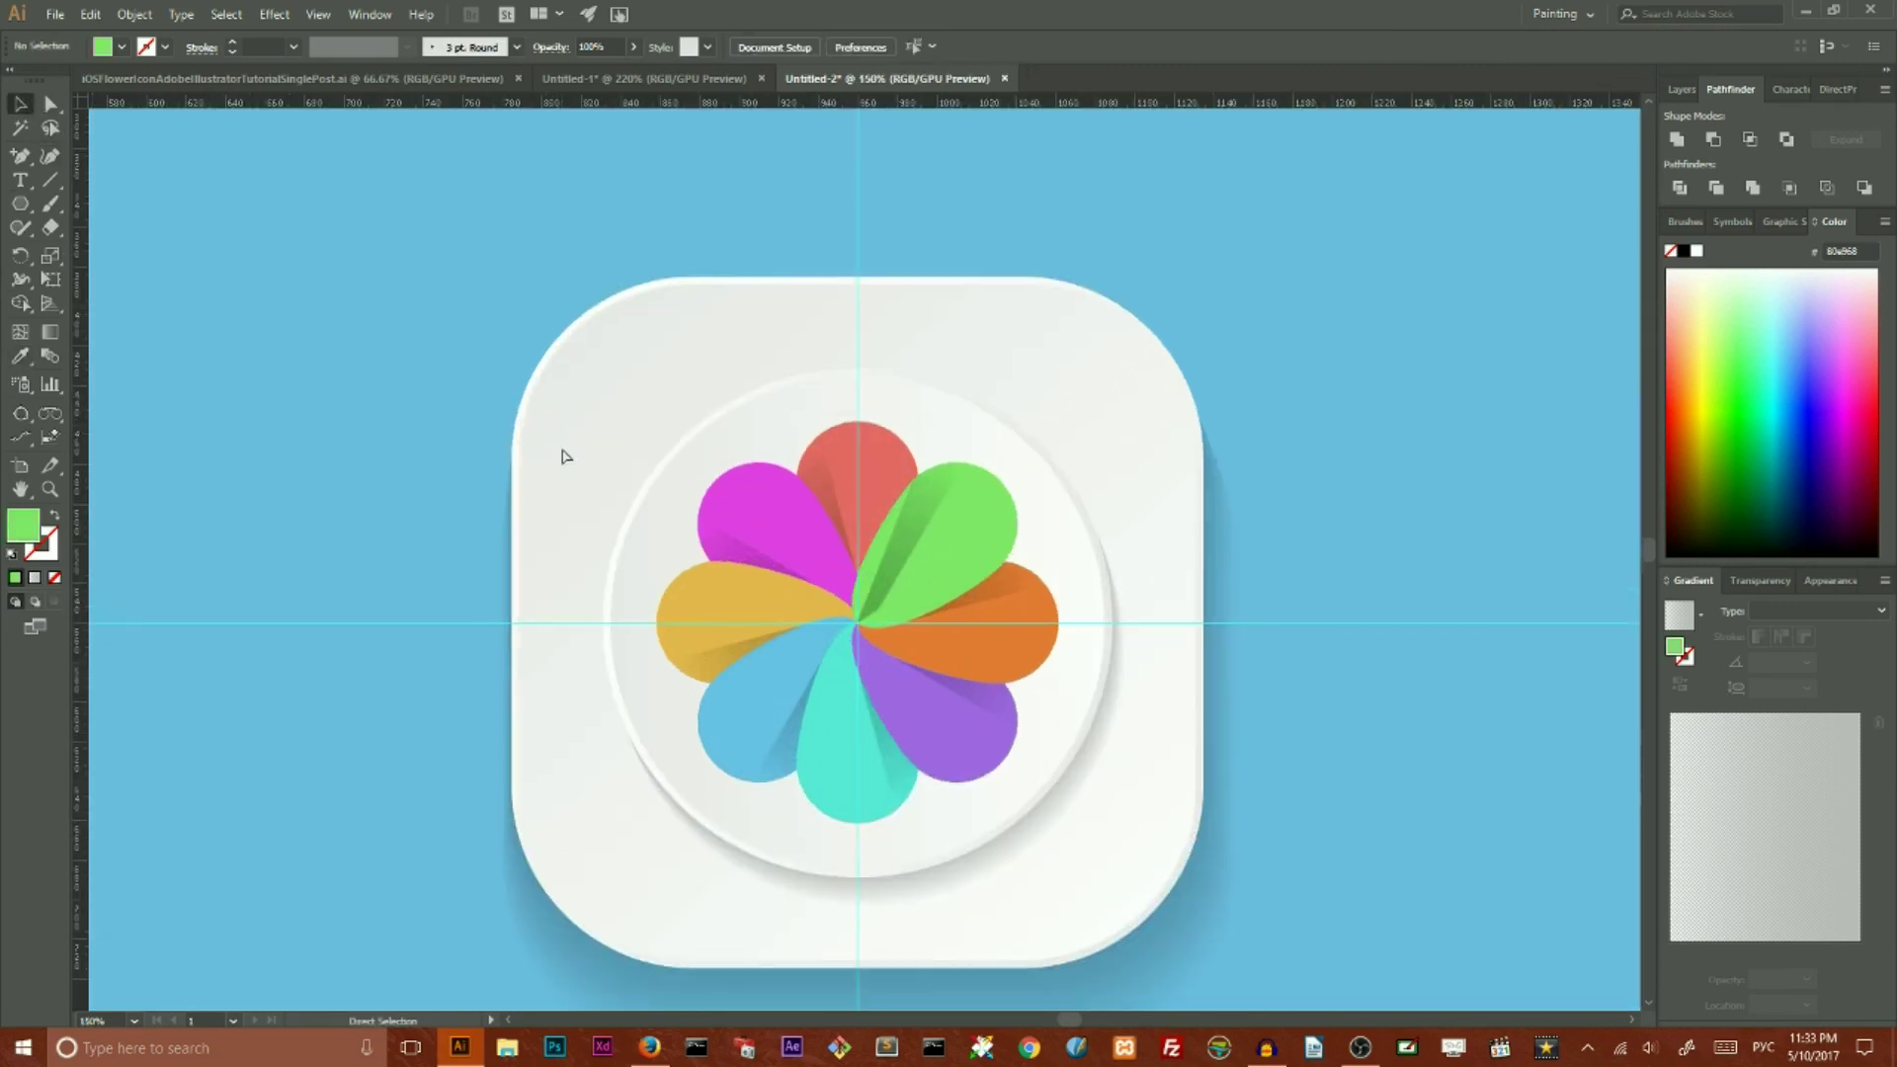
key(ctrl+plus)
key(ctrl+plus)
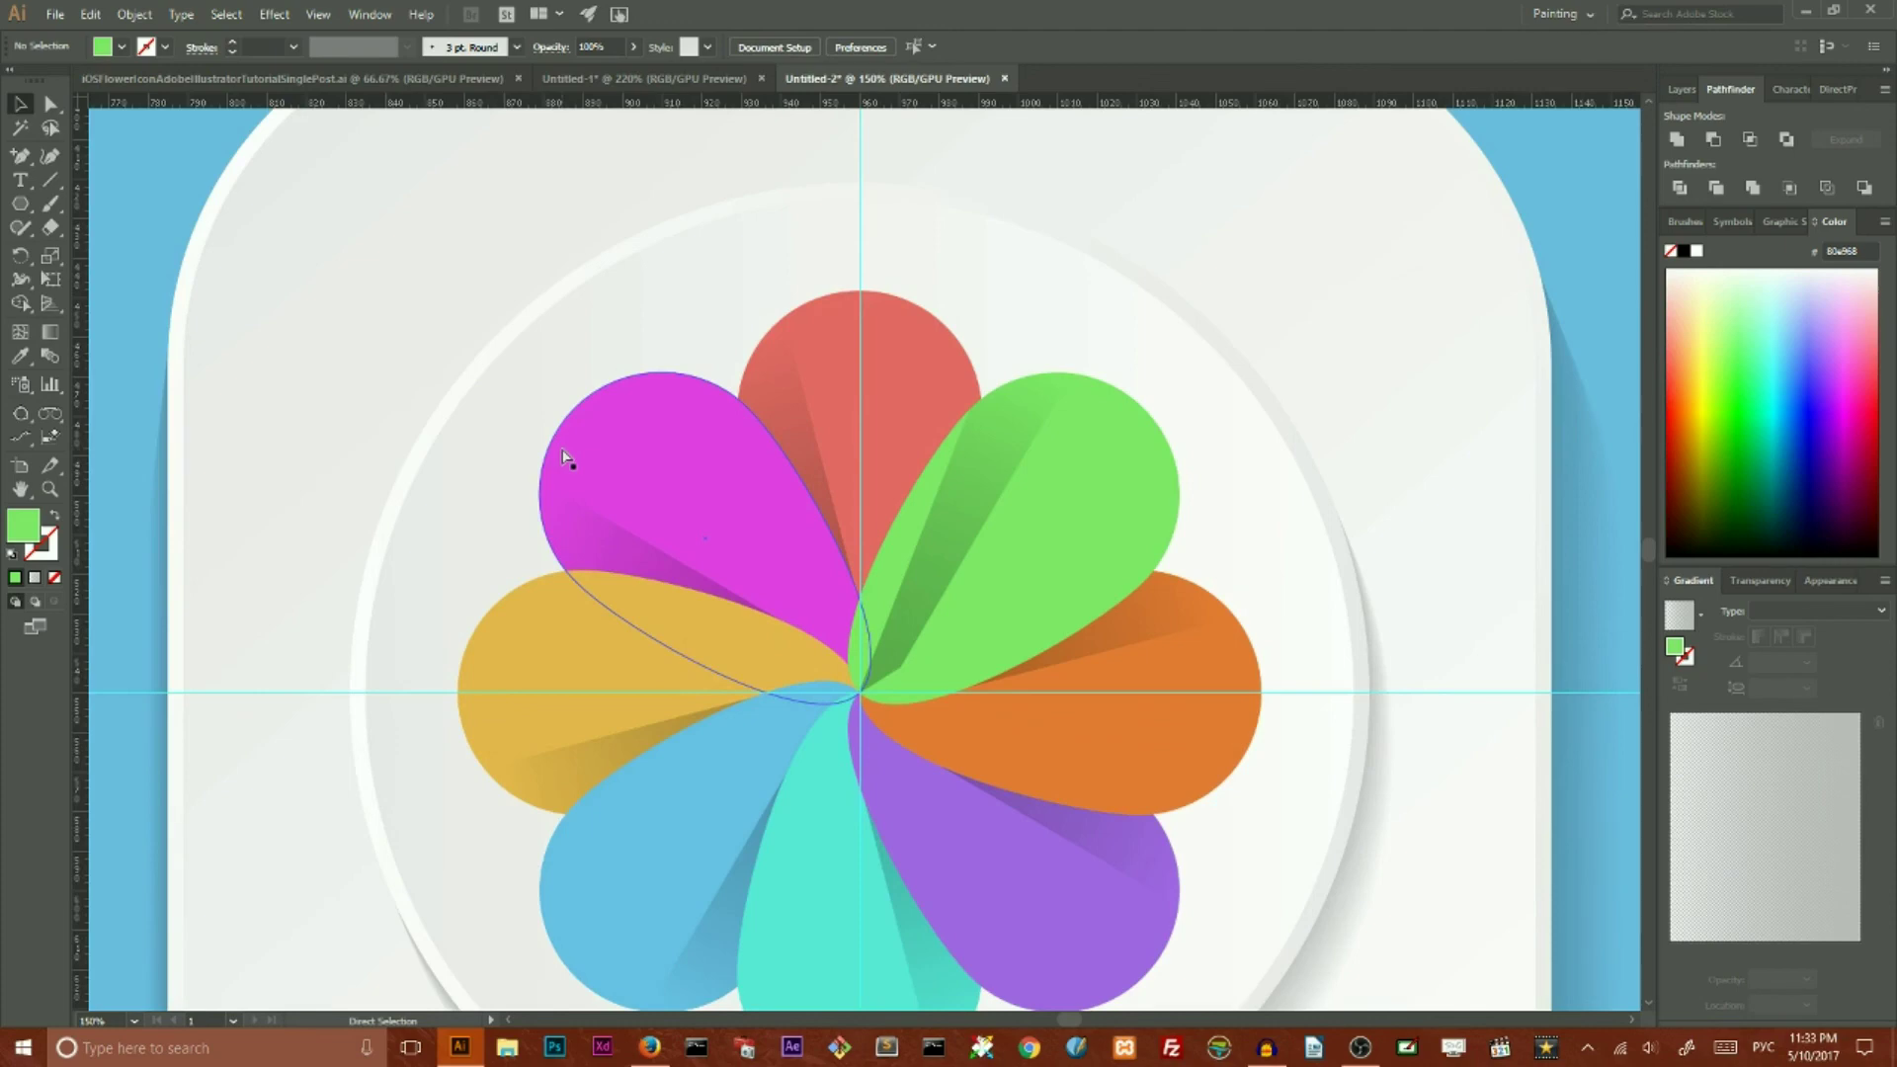
key(ctrl+plus)
key(ctrl+plus)
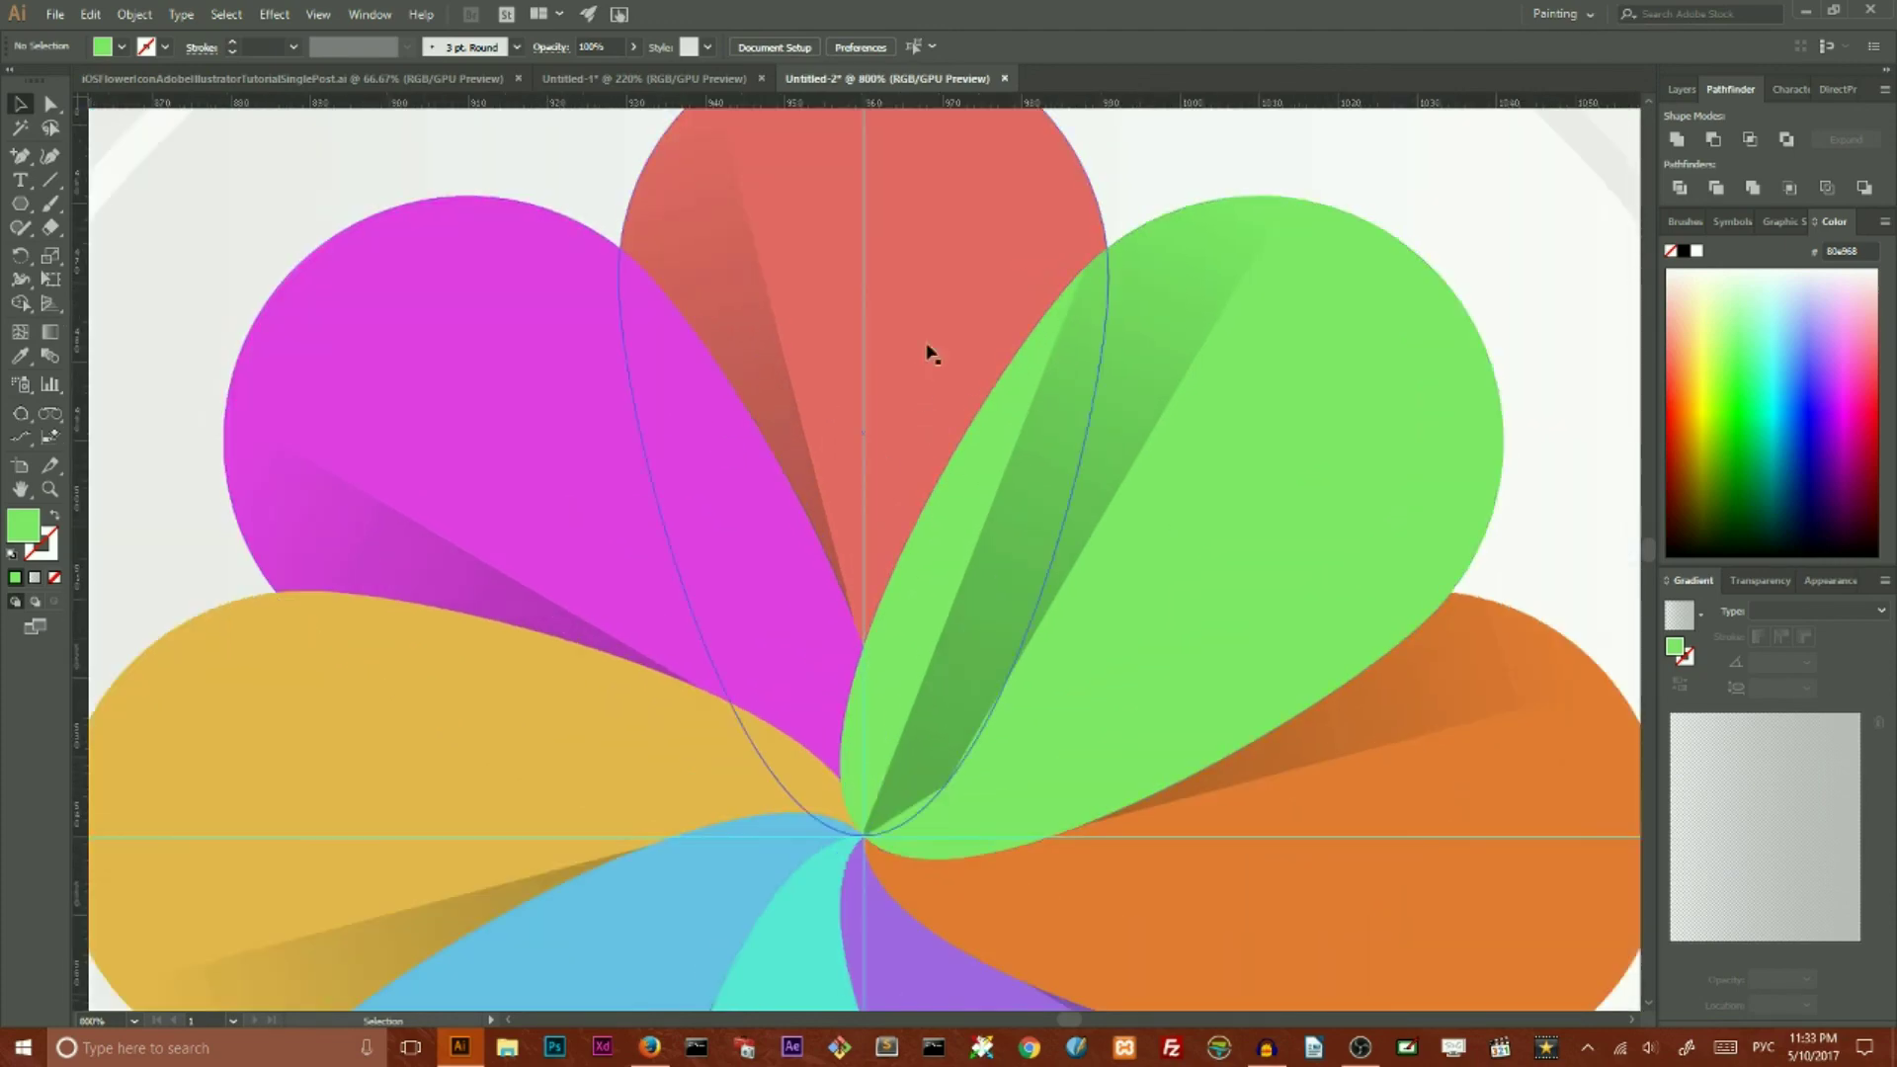
click(945, 264)
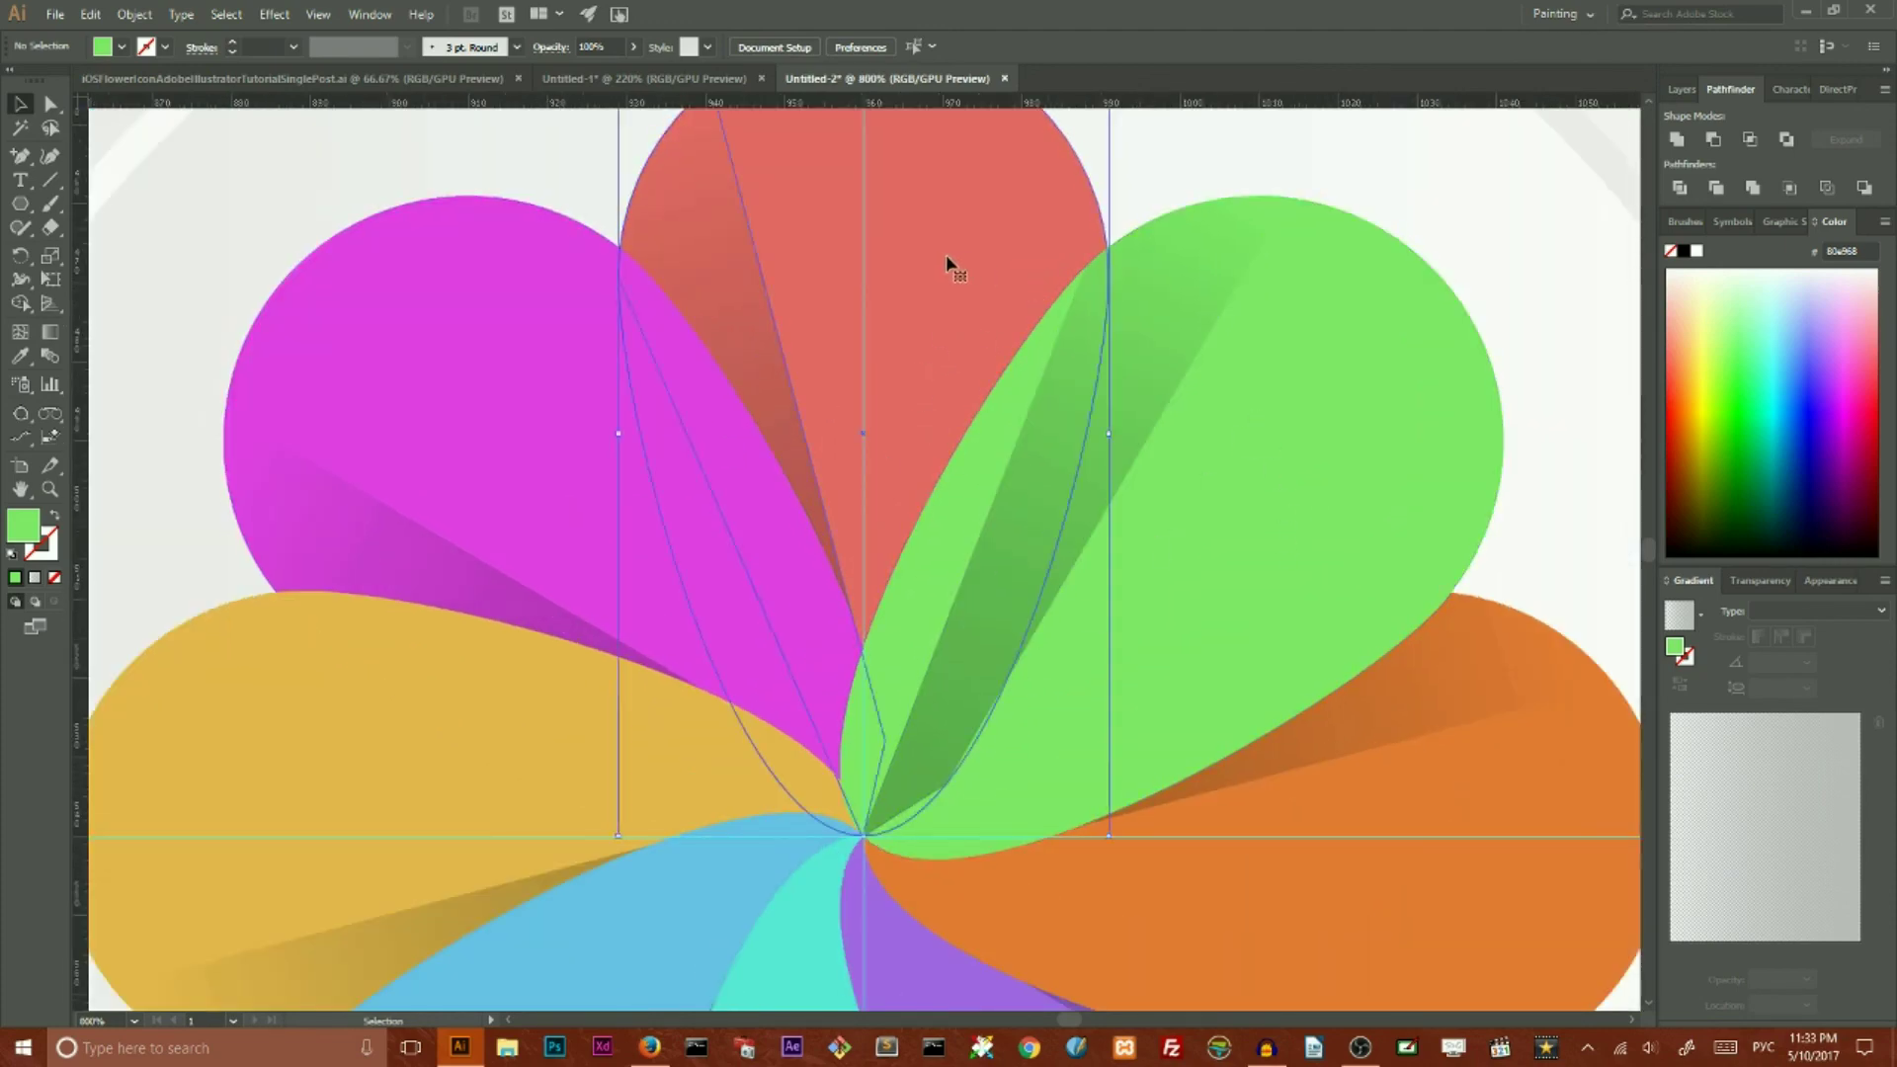
right_click(942, 257)
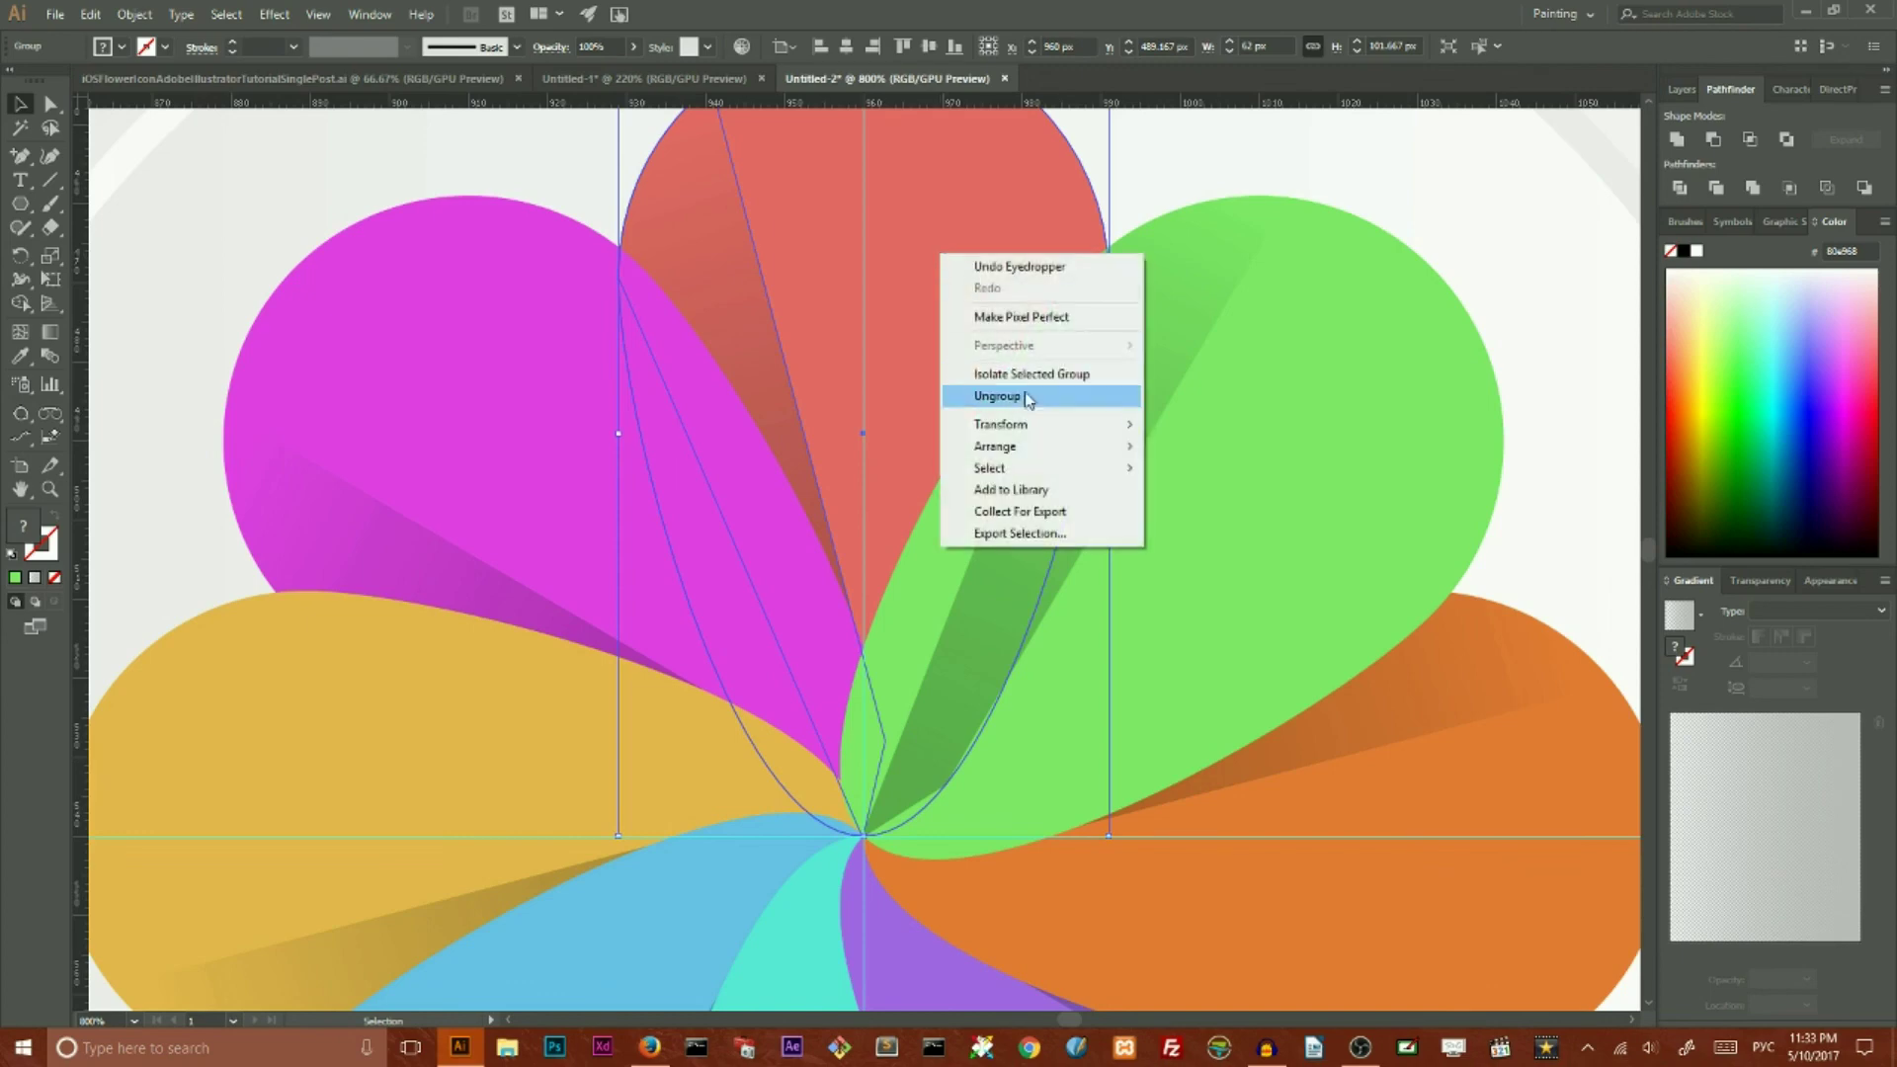
click(1020, 396)
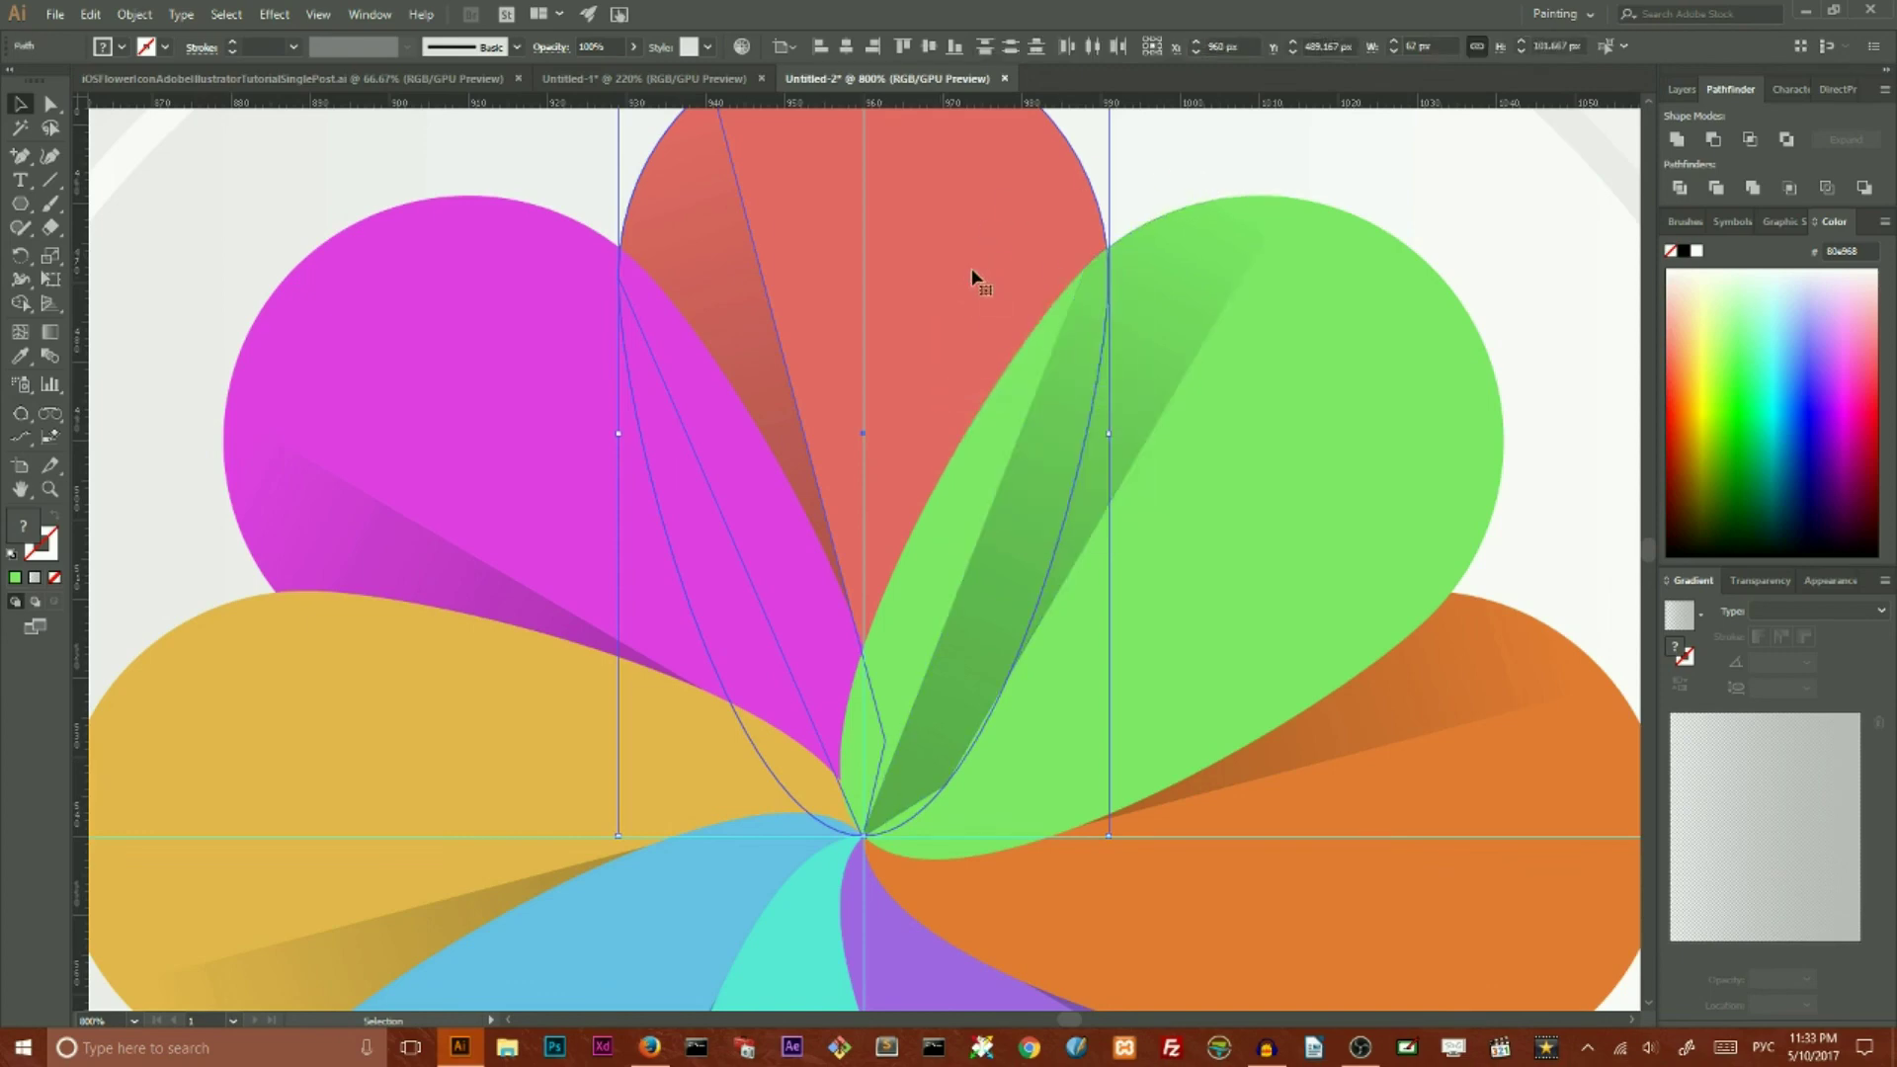
scroll(972, 275, up, 2)
scroll(972, 275, up, 1)
click(1148, 196)
Step: Duplicate the red top petal in place and bring the copy to the front of the stacking order
click(1001, 308)
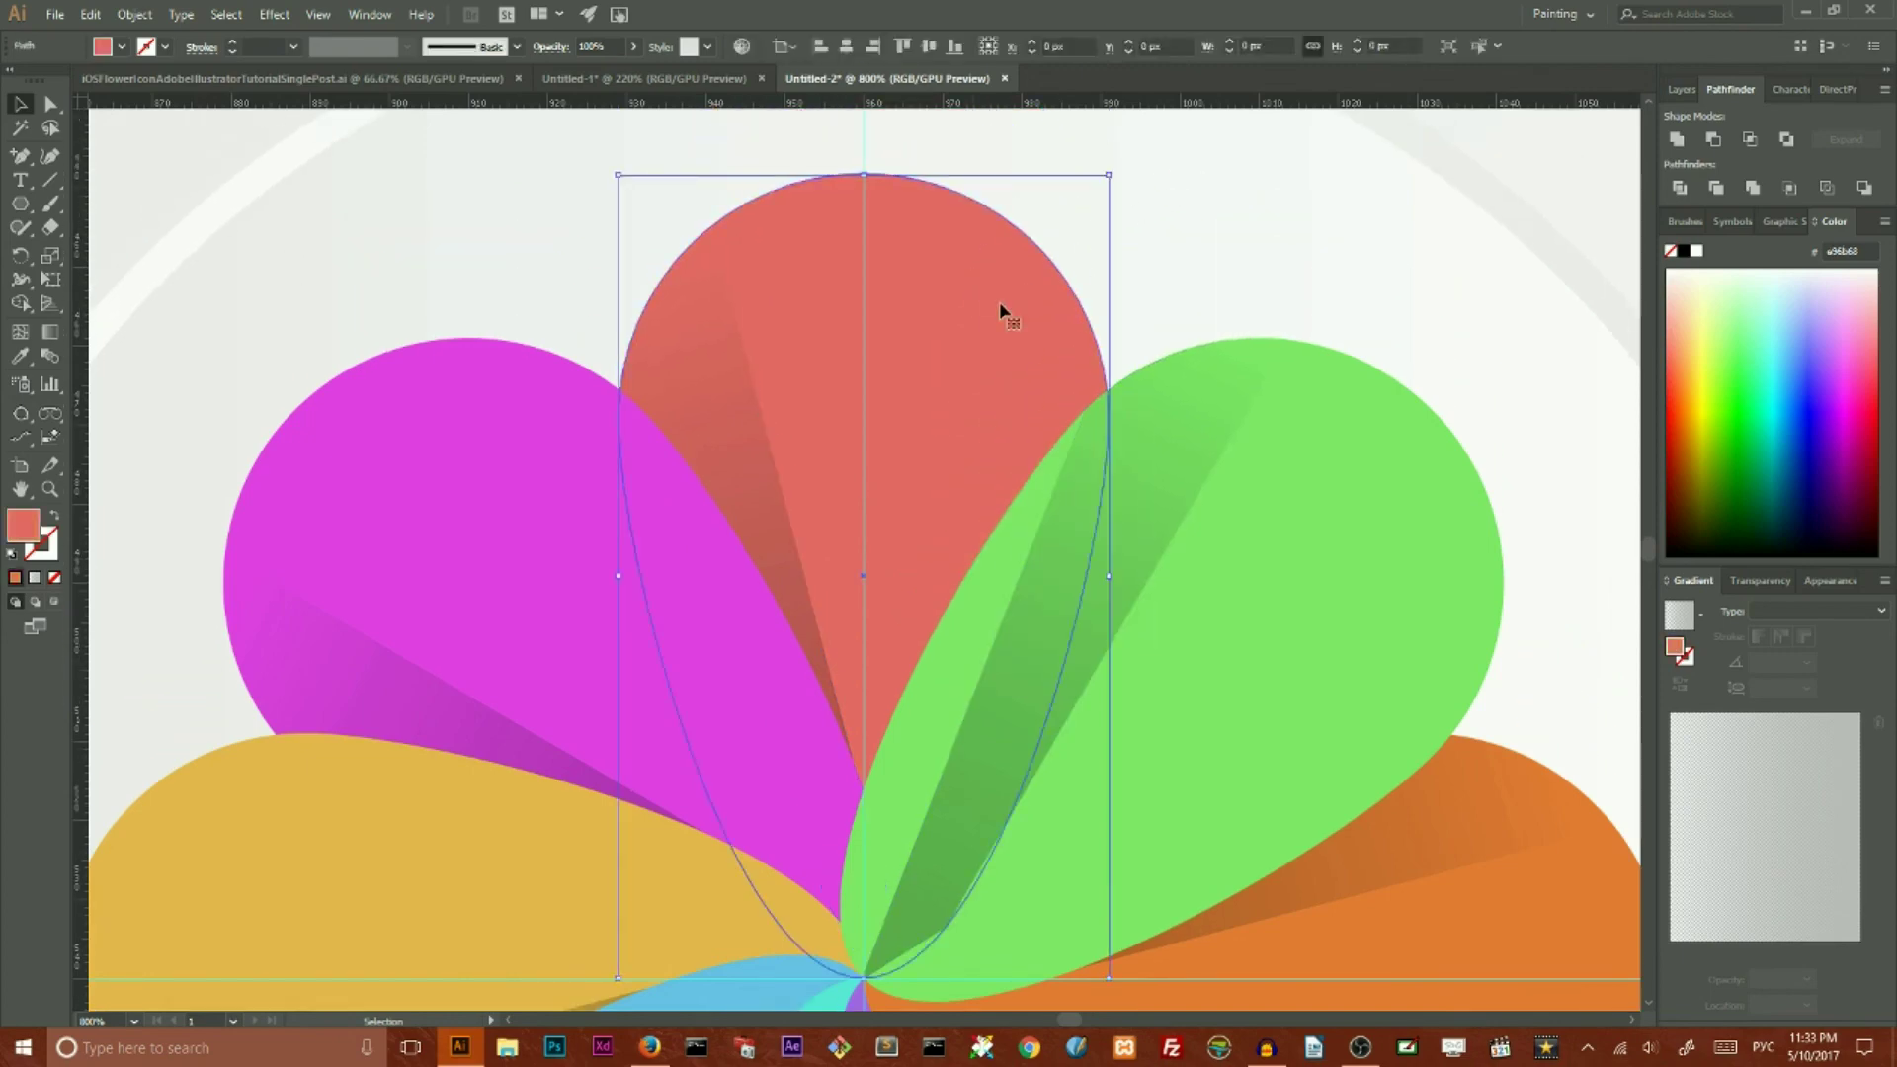
key(a)
key(v)
click(127, 15)
mouse_move(190, 37)
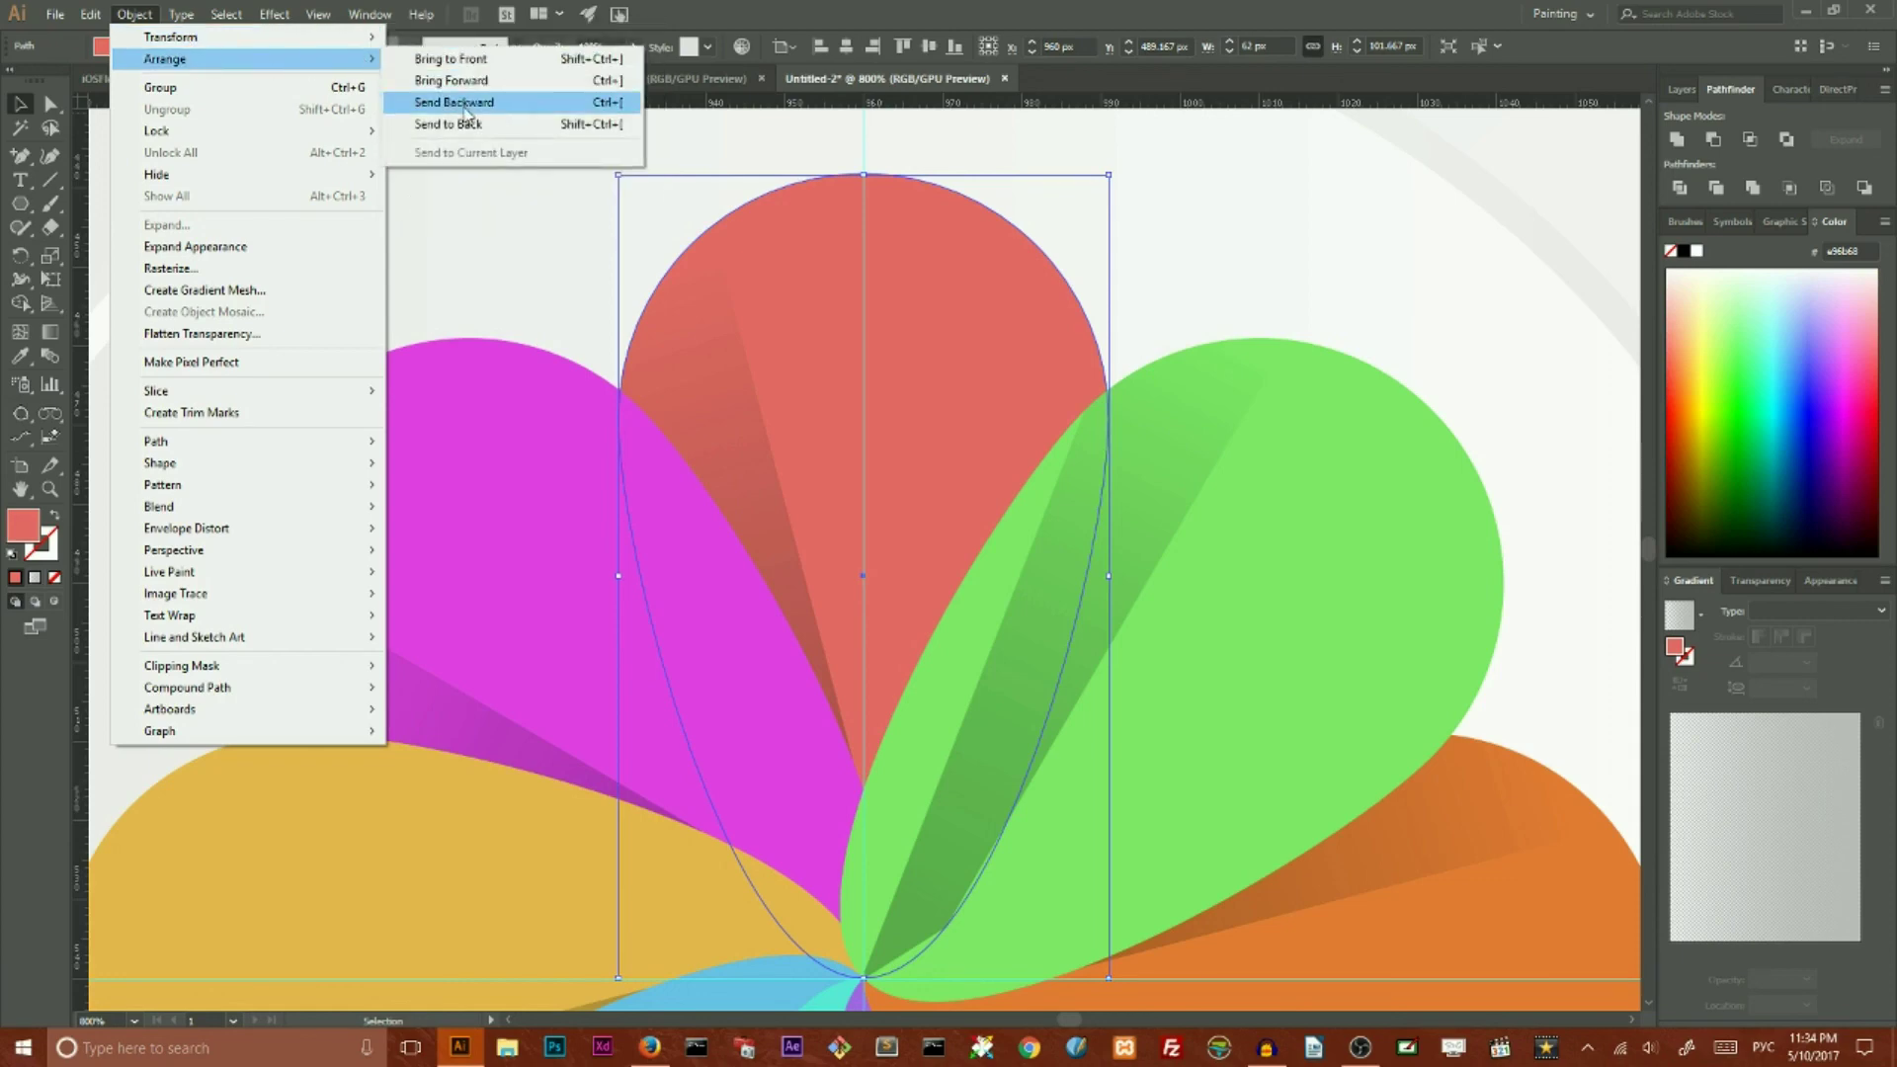
click(509, 61)
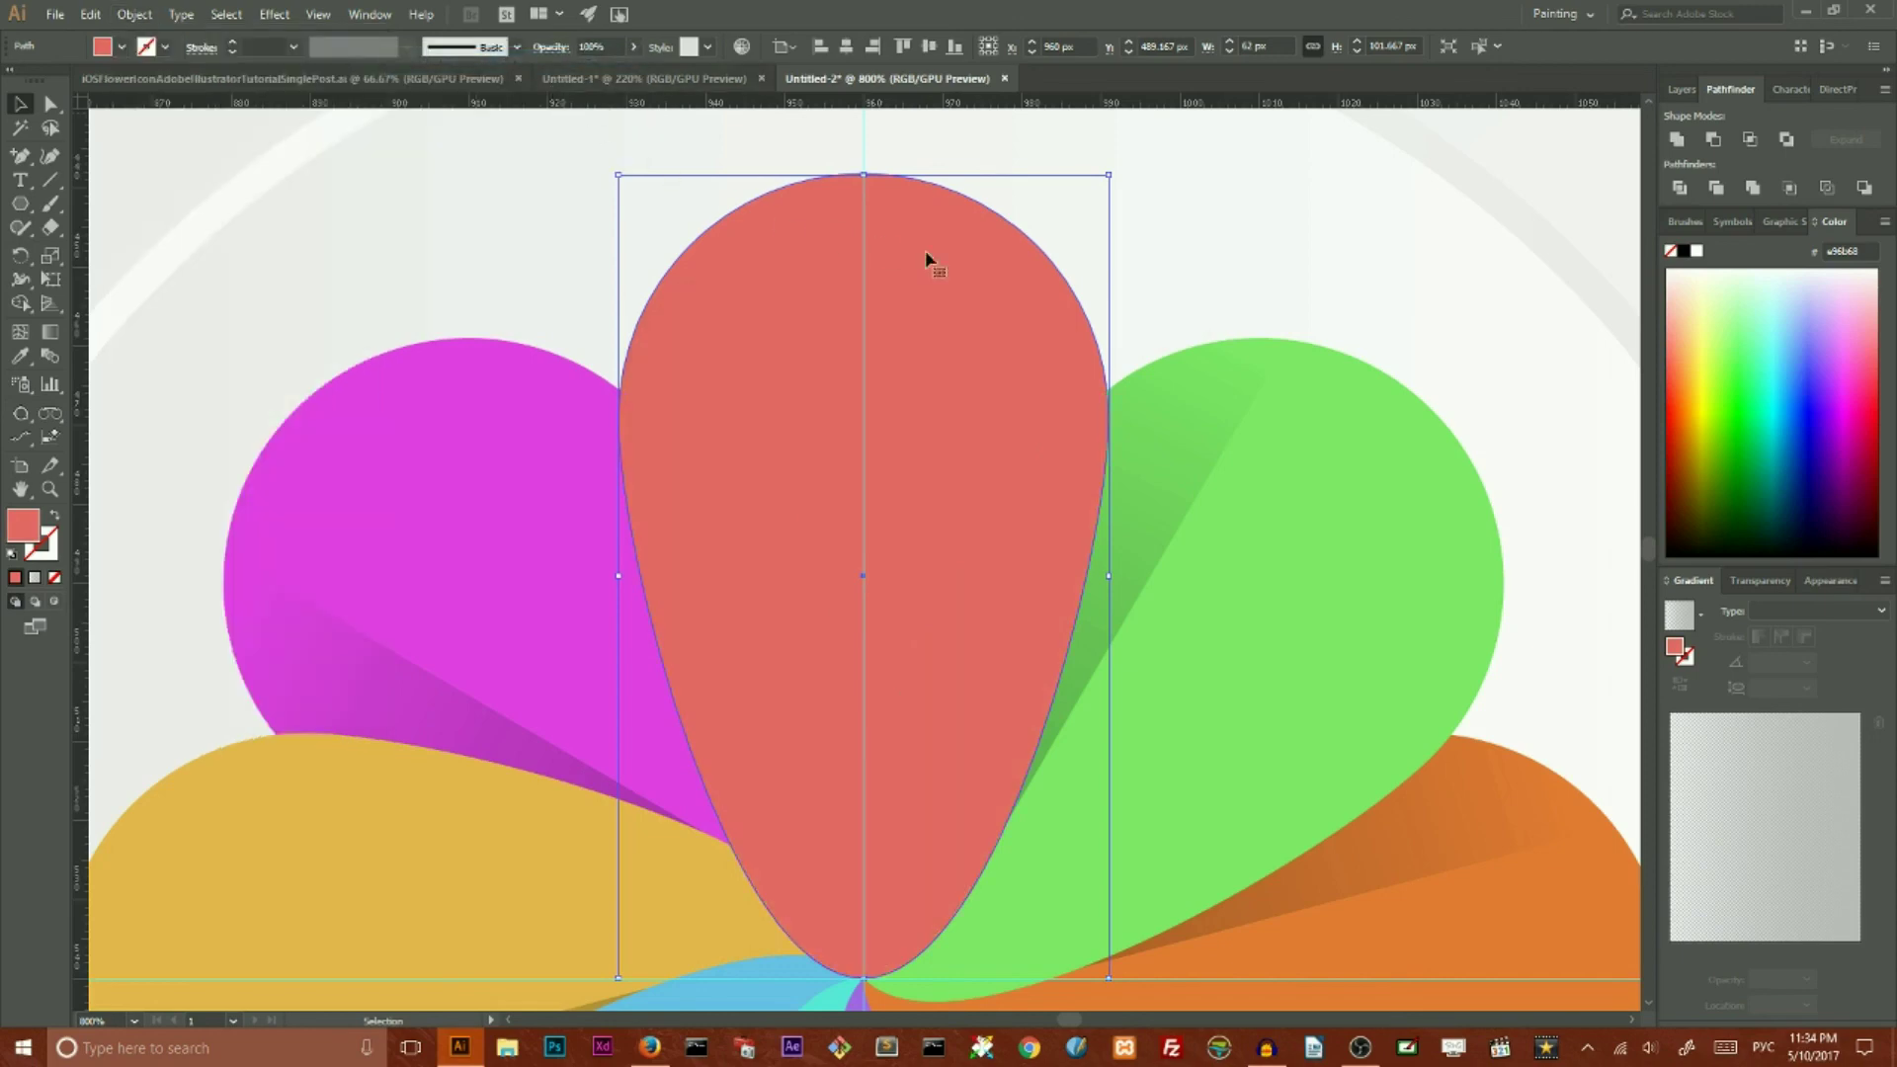
Step: Duplicate the green petal in place and intersect the copy with the front red petal using Pathfinder Intersect
click(1371, 437)
key(a)
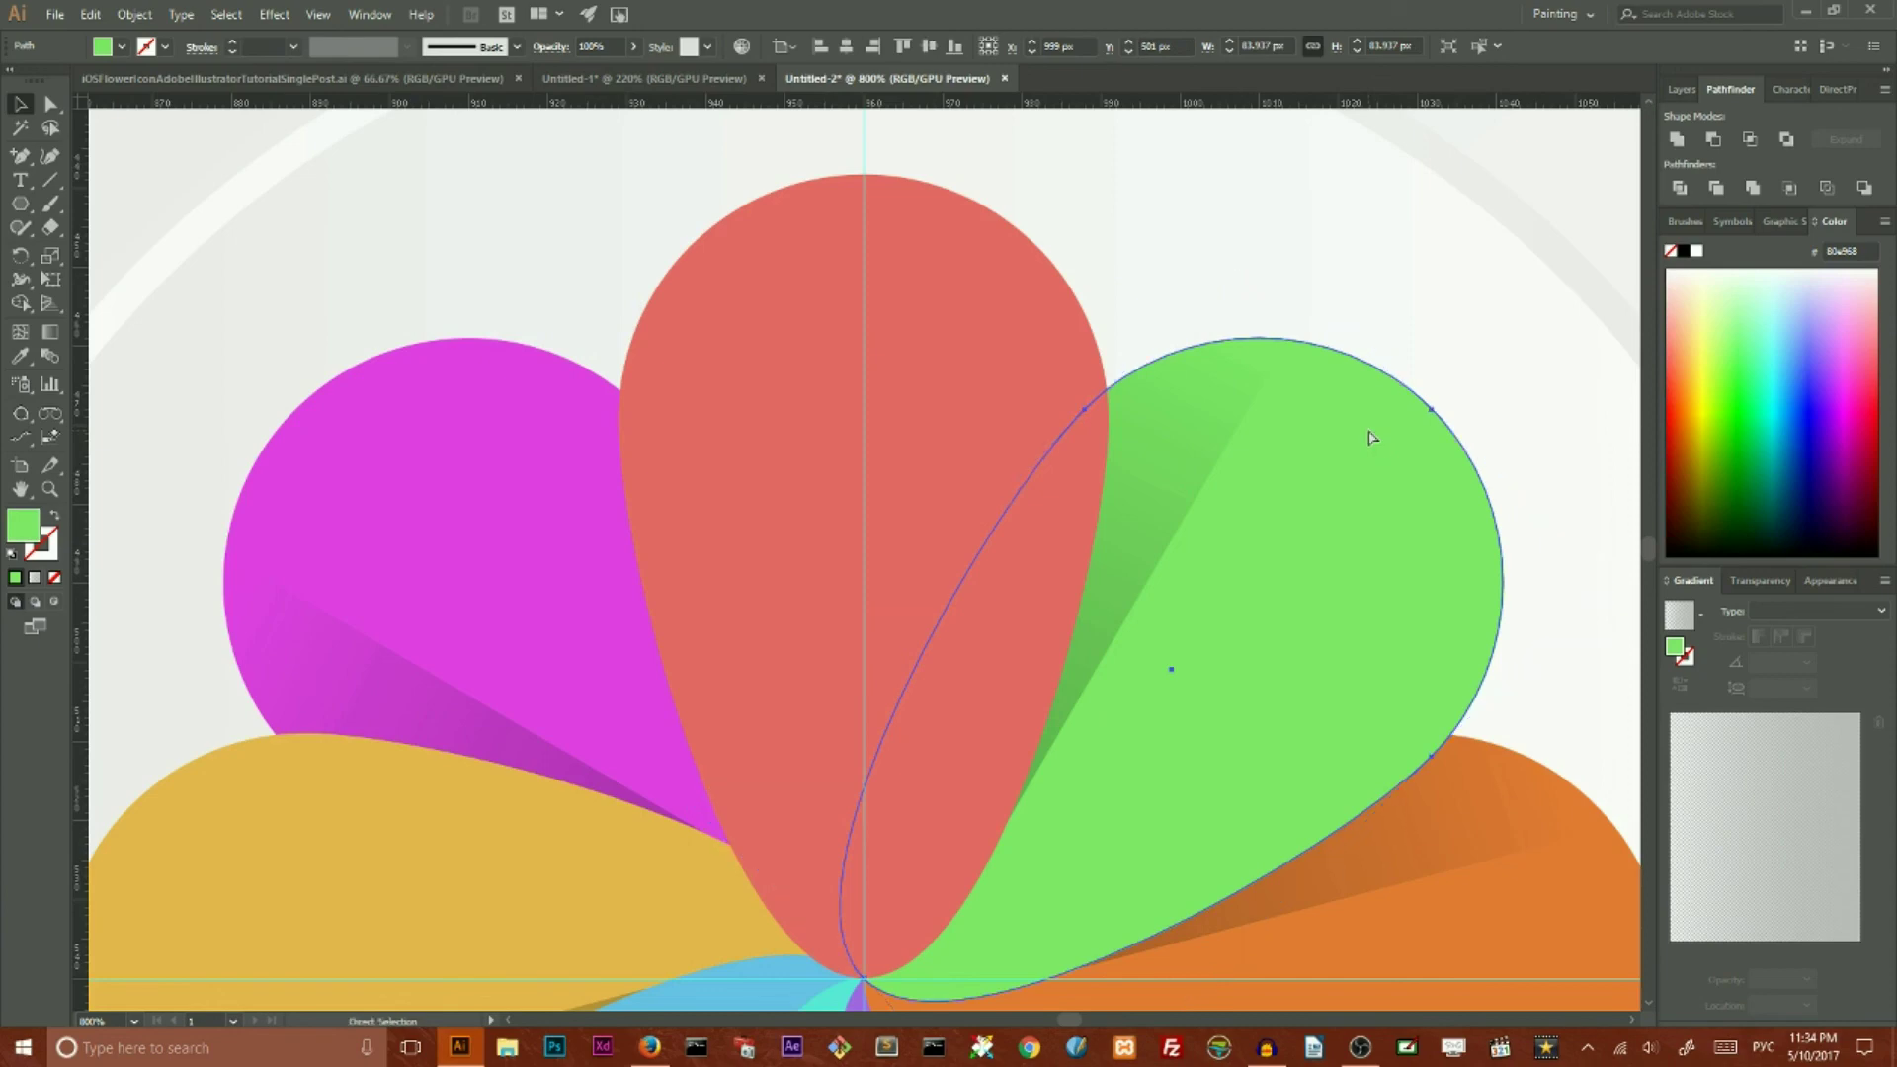
key(ctrl+c)
key(ctrl+f)
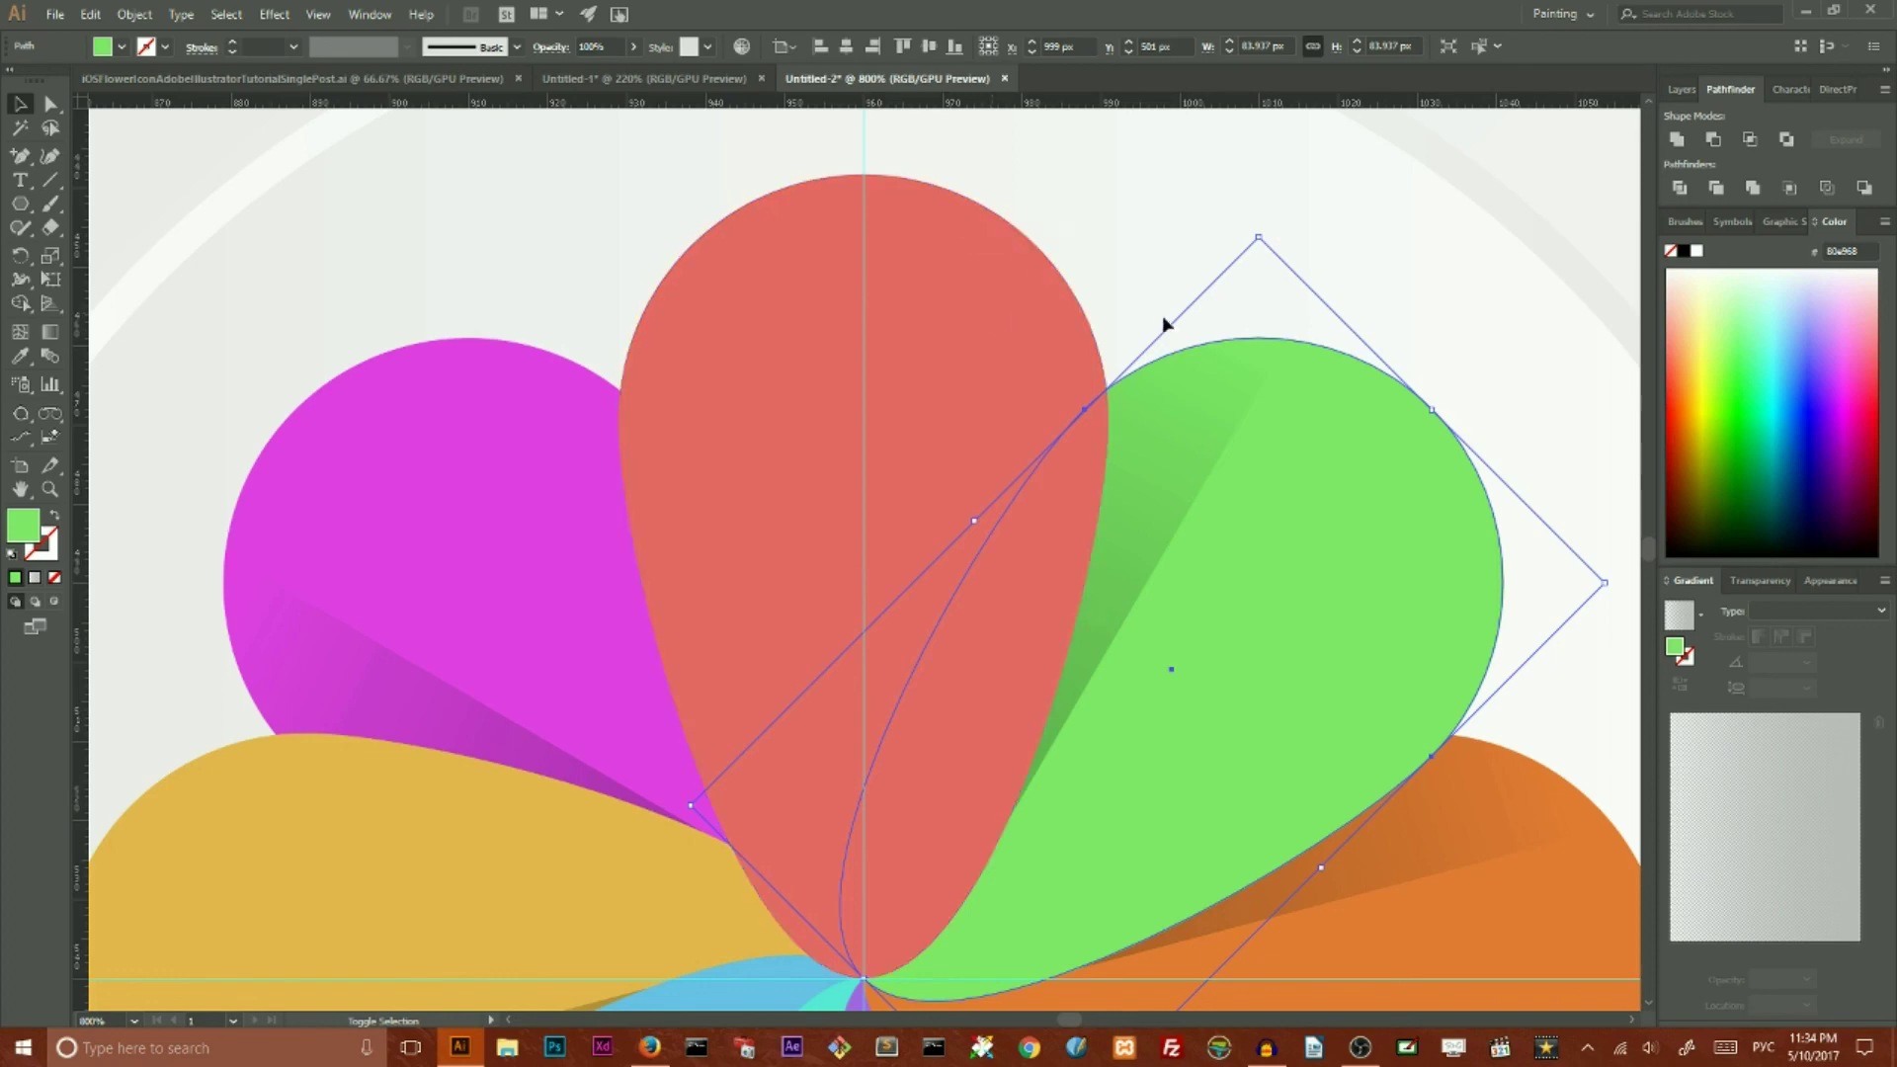
shift+click(951, 322)
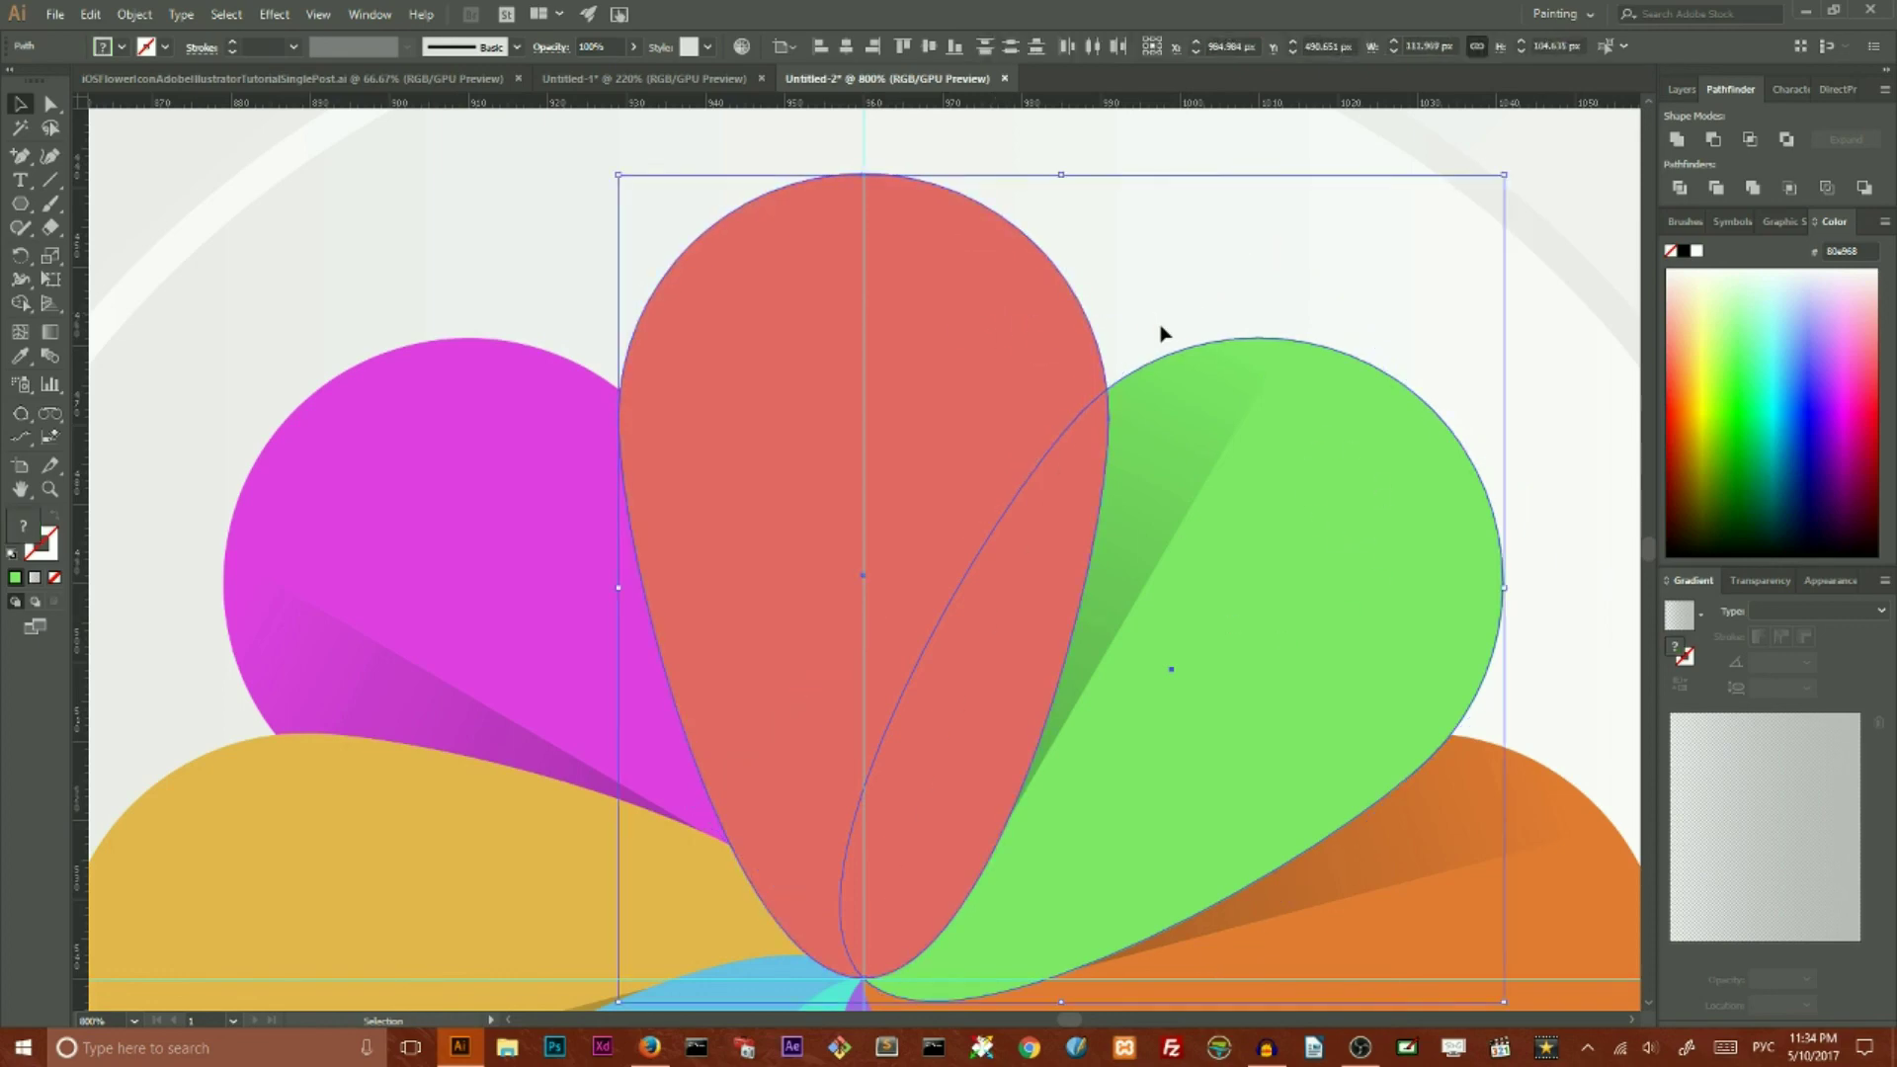
click(1750, 139)
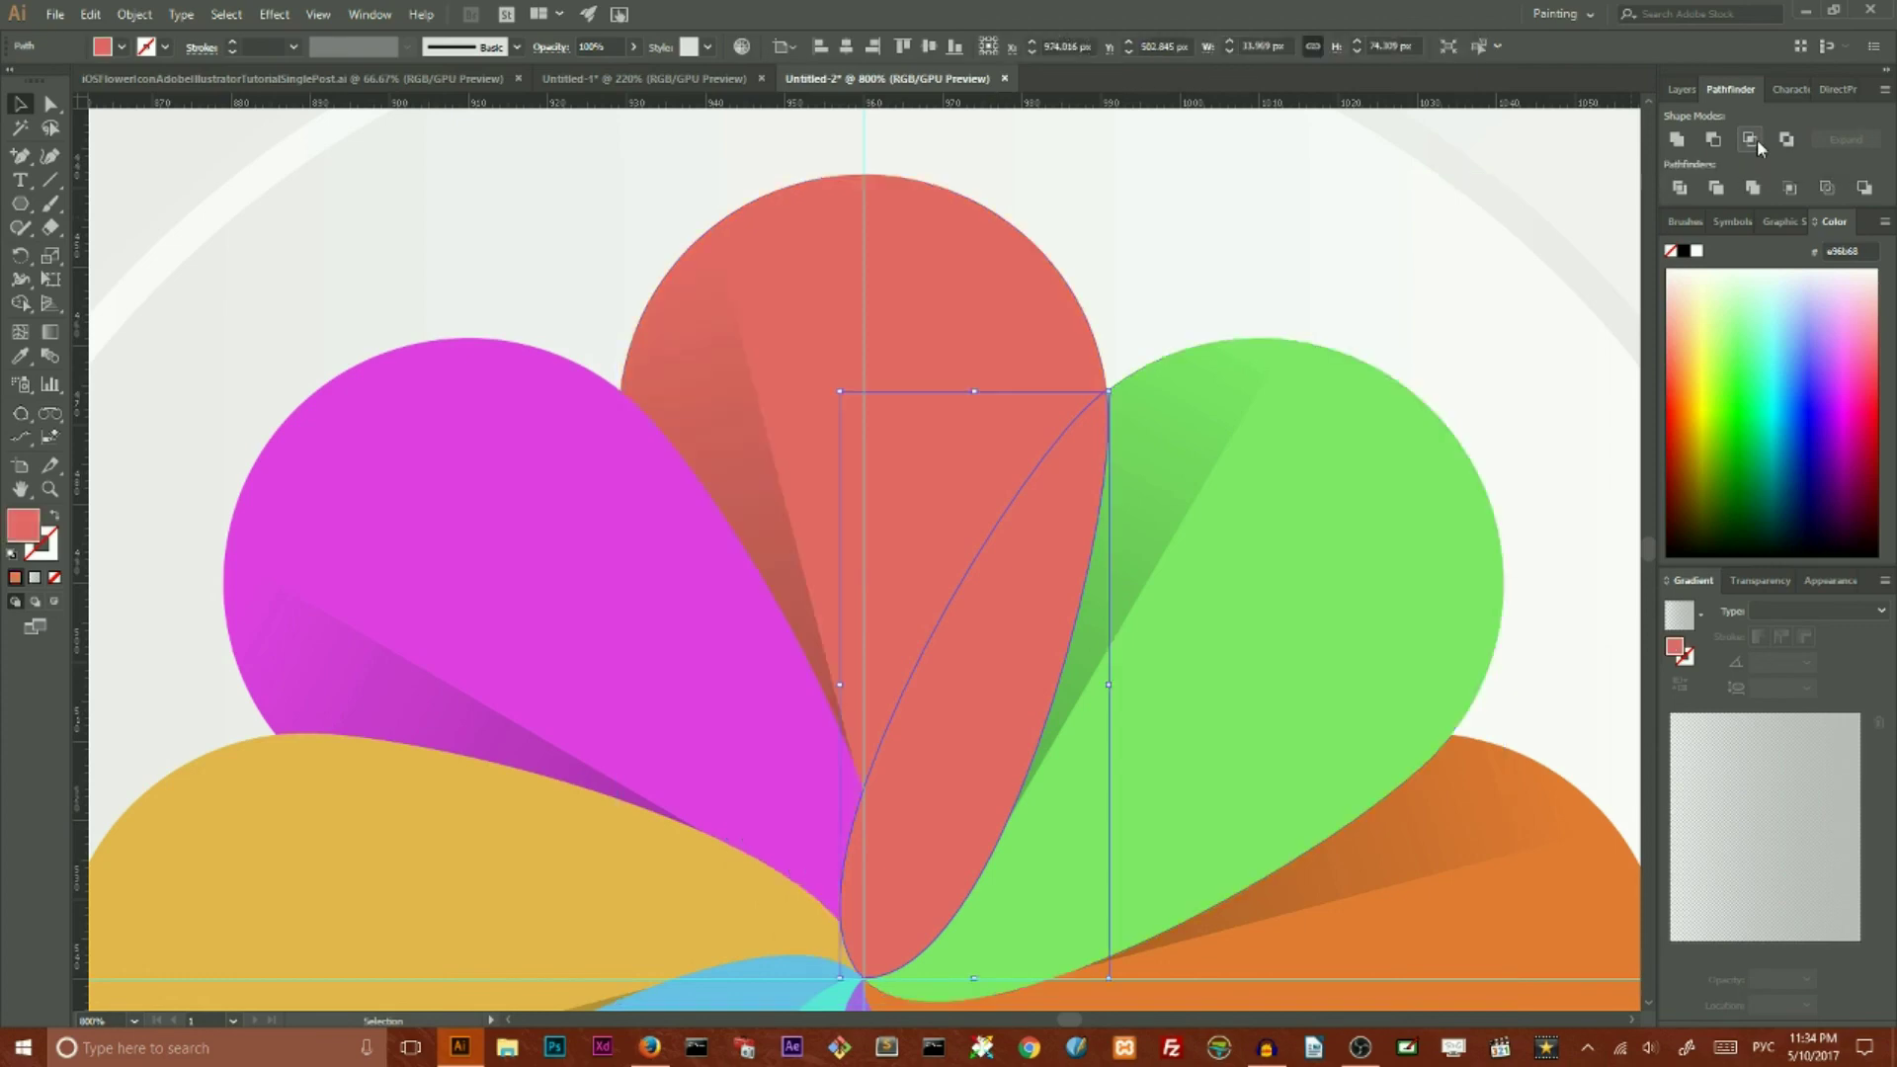
Step: Select the white centre circle group beneath the petals in the layer stack and bring it to the front
scroll(1438, 213, down, 2)
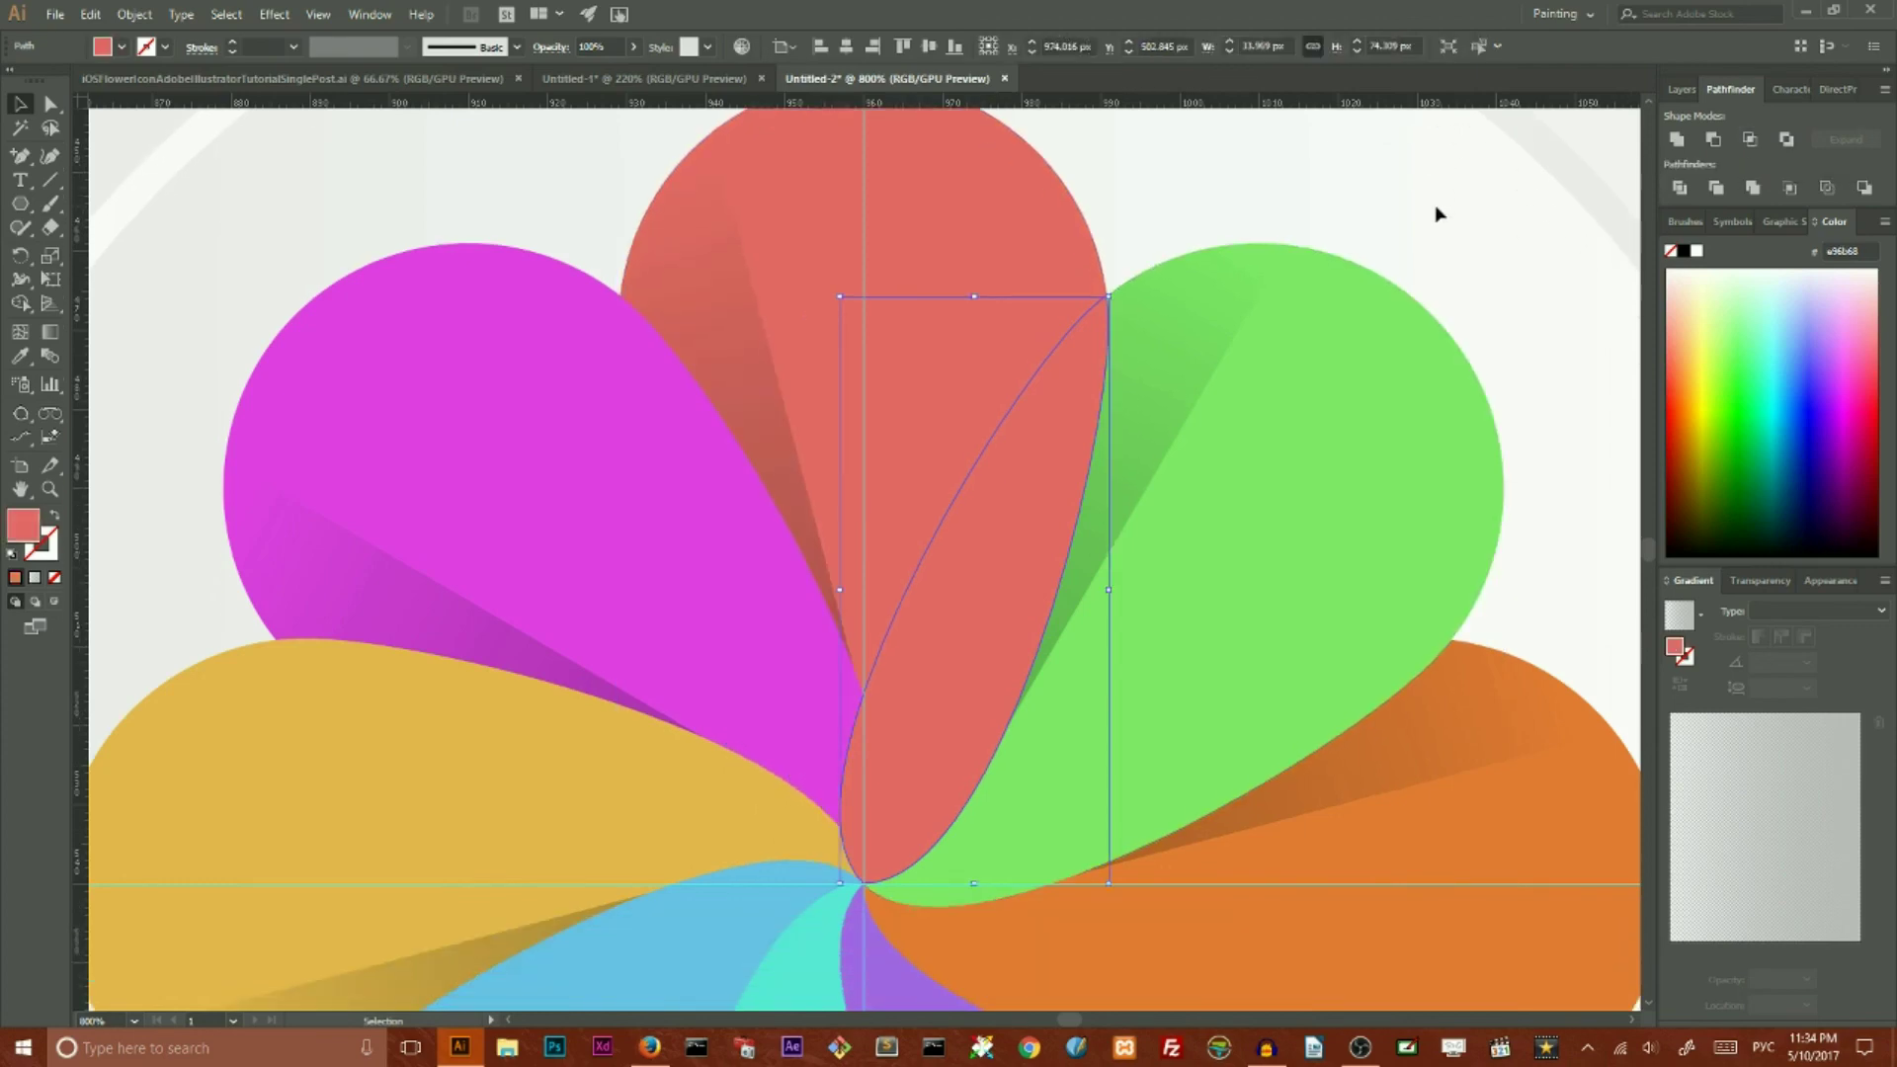
scroll(1438, 212, down, 2)
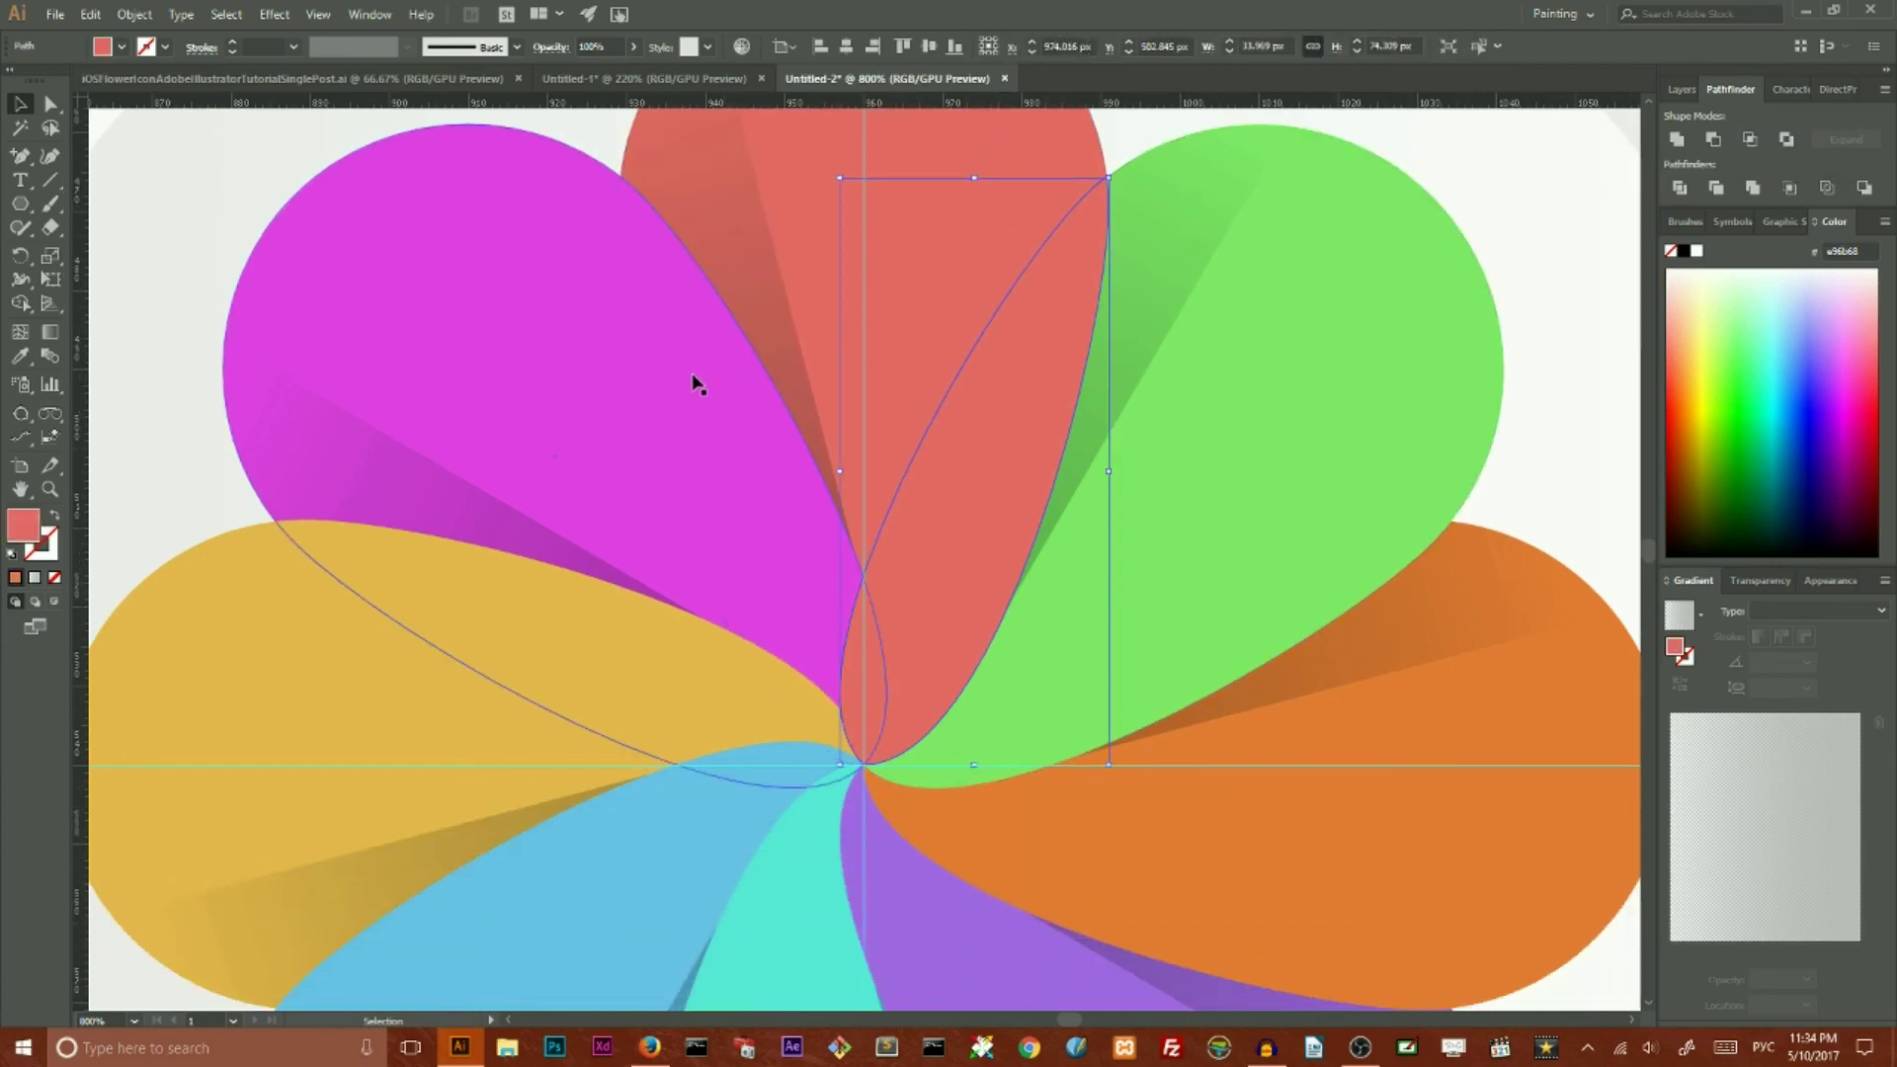
scroll(696, 385, down, 2)
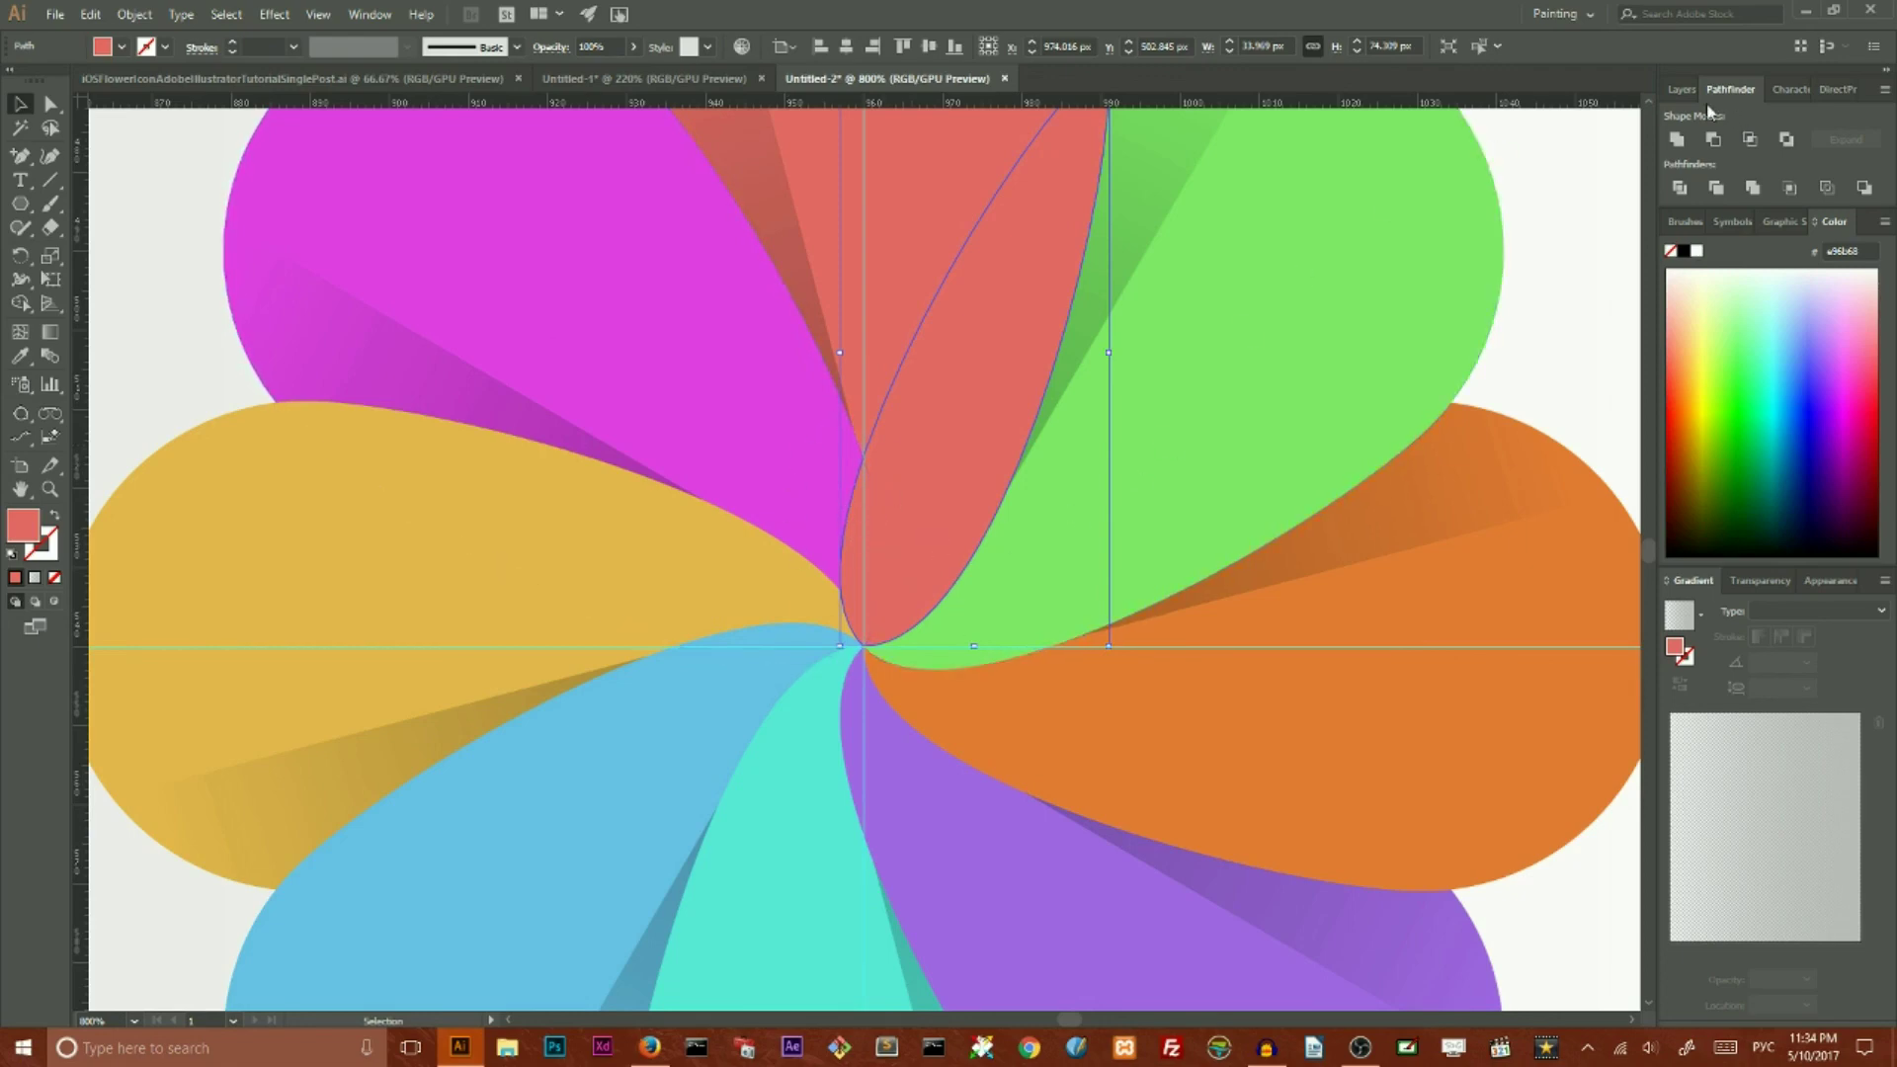
click(1682, 89)
click(1721, 143)
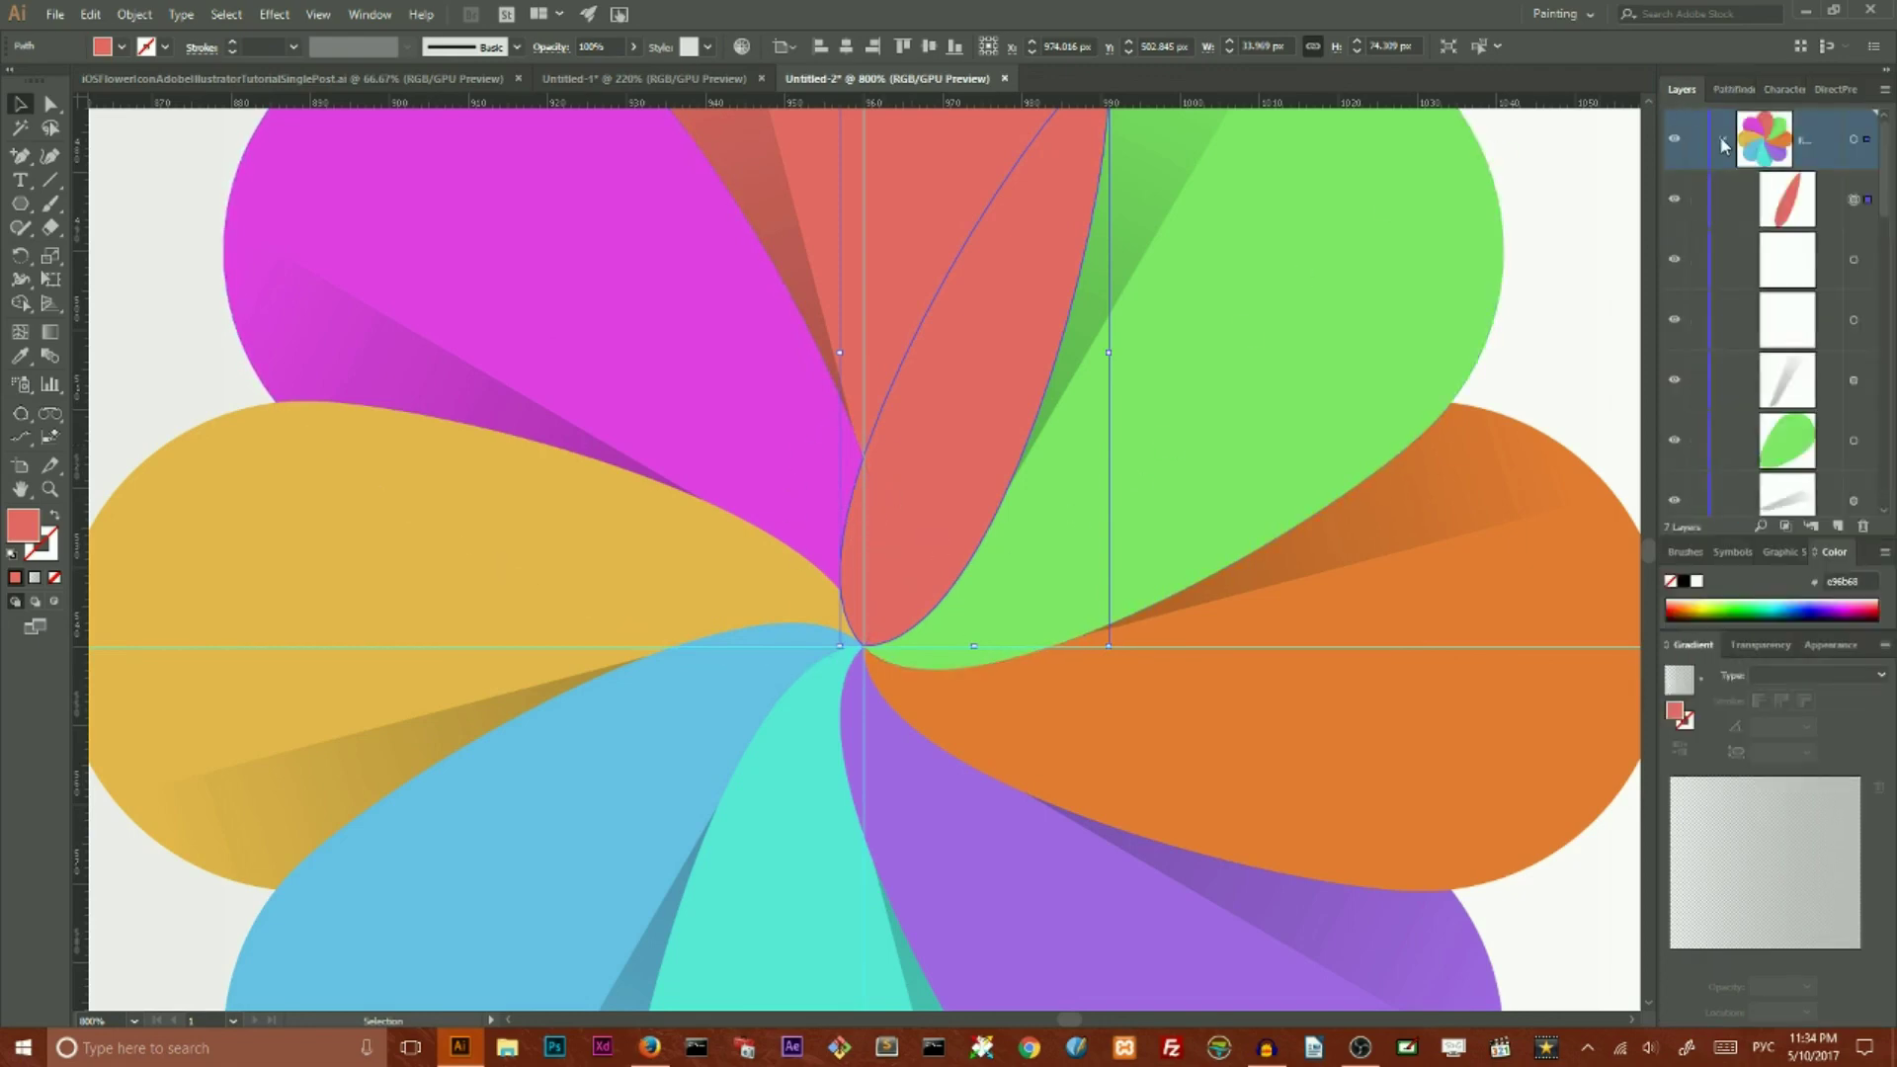
scroll(1856, 232, down, 3)
click(1856, 261)
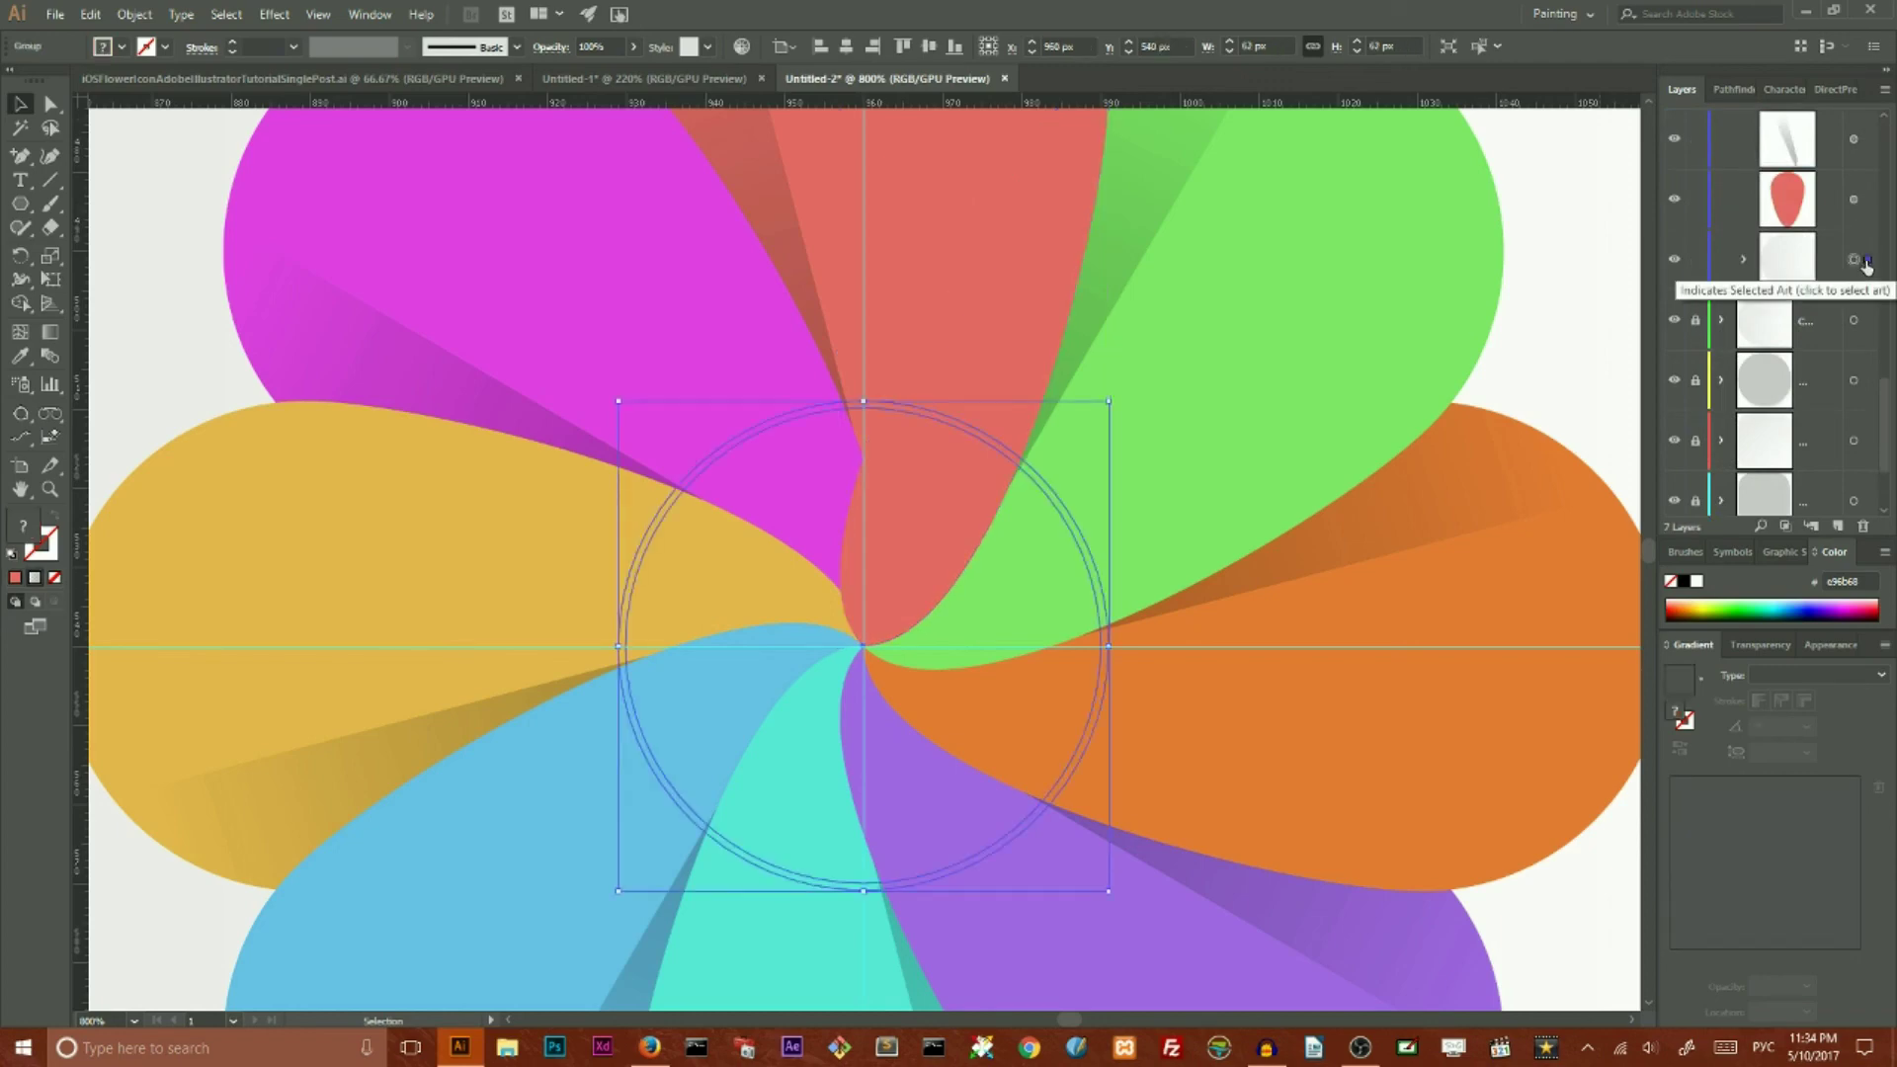
key(ctrl+shift+bracketright)
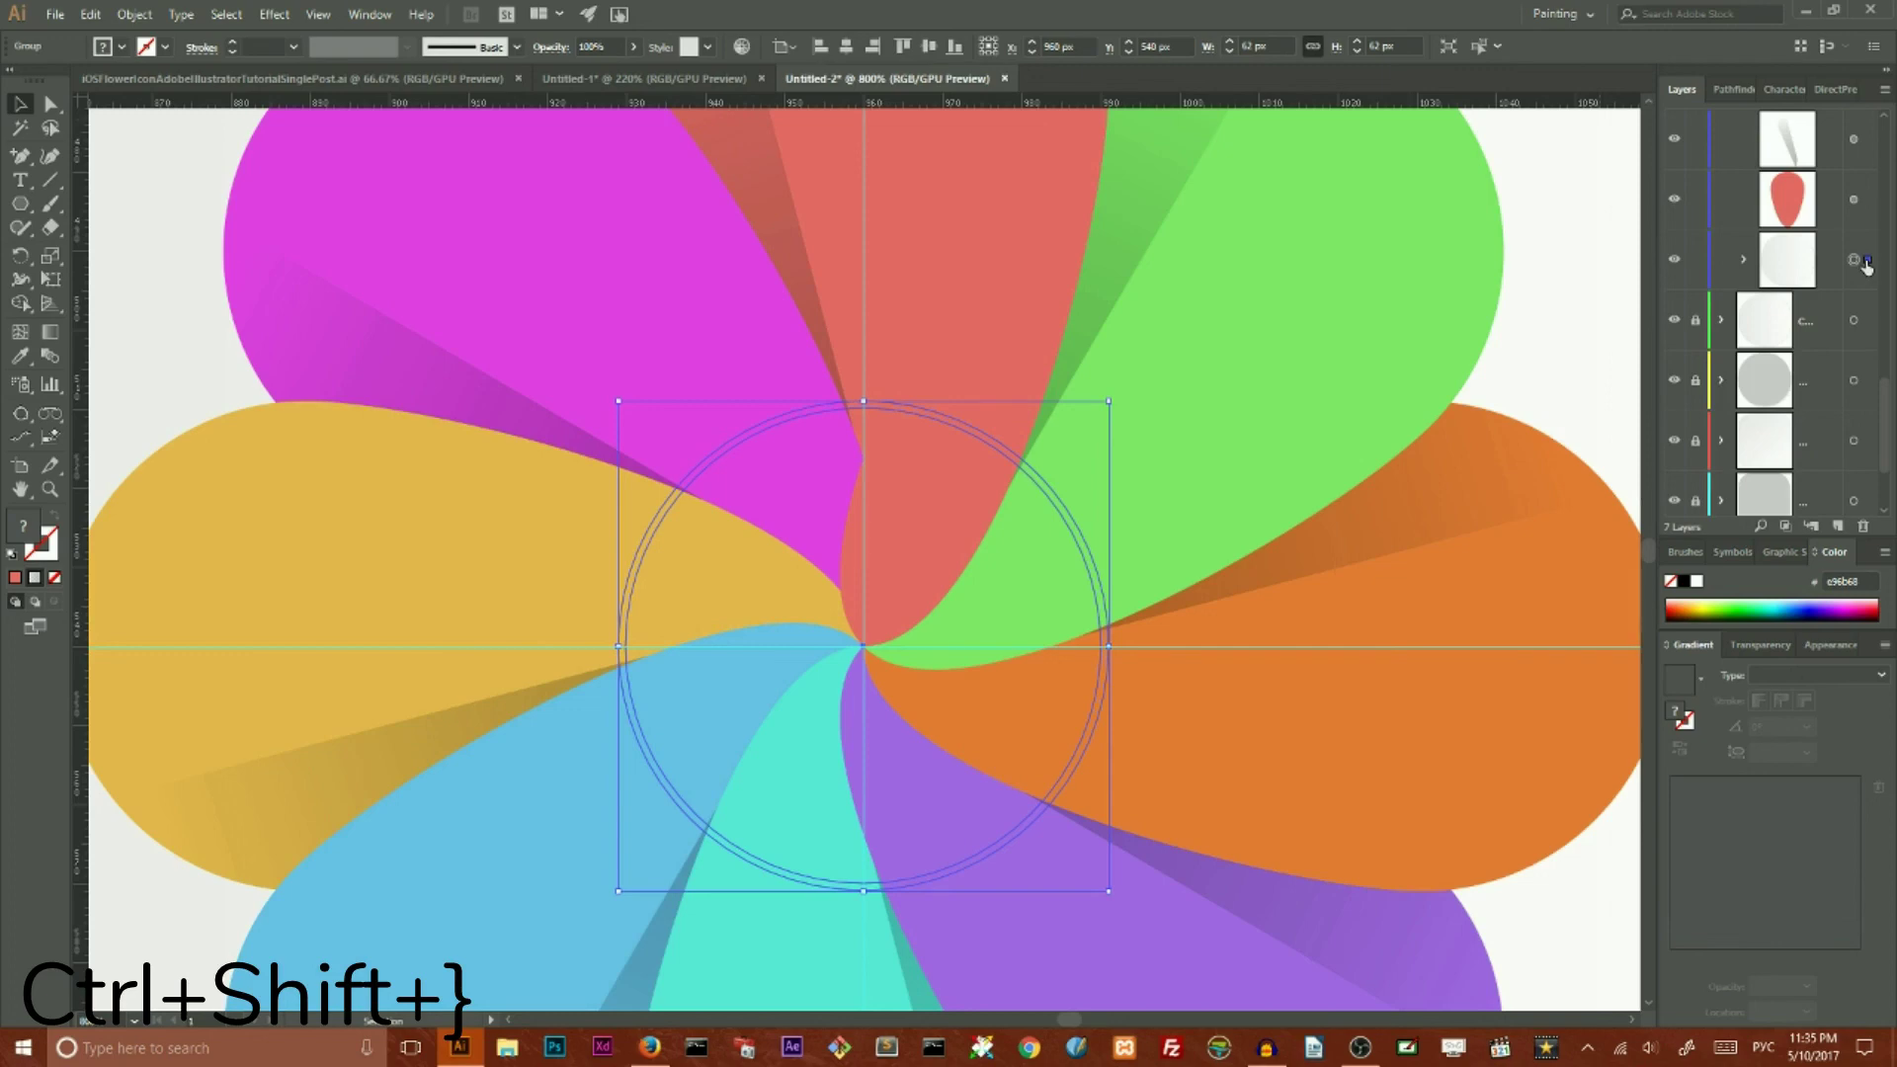
key(ctrl+shift+bracketright)
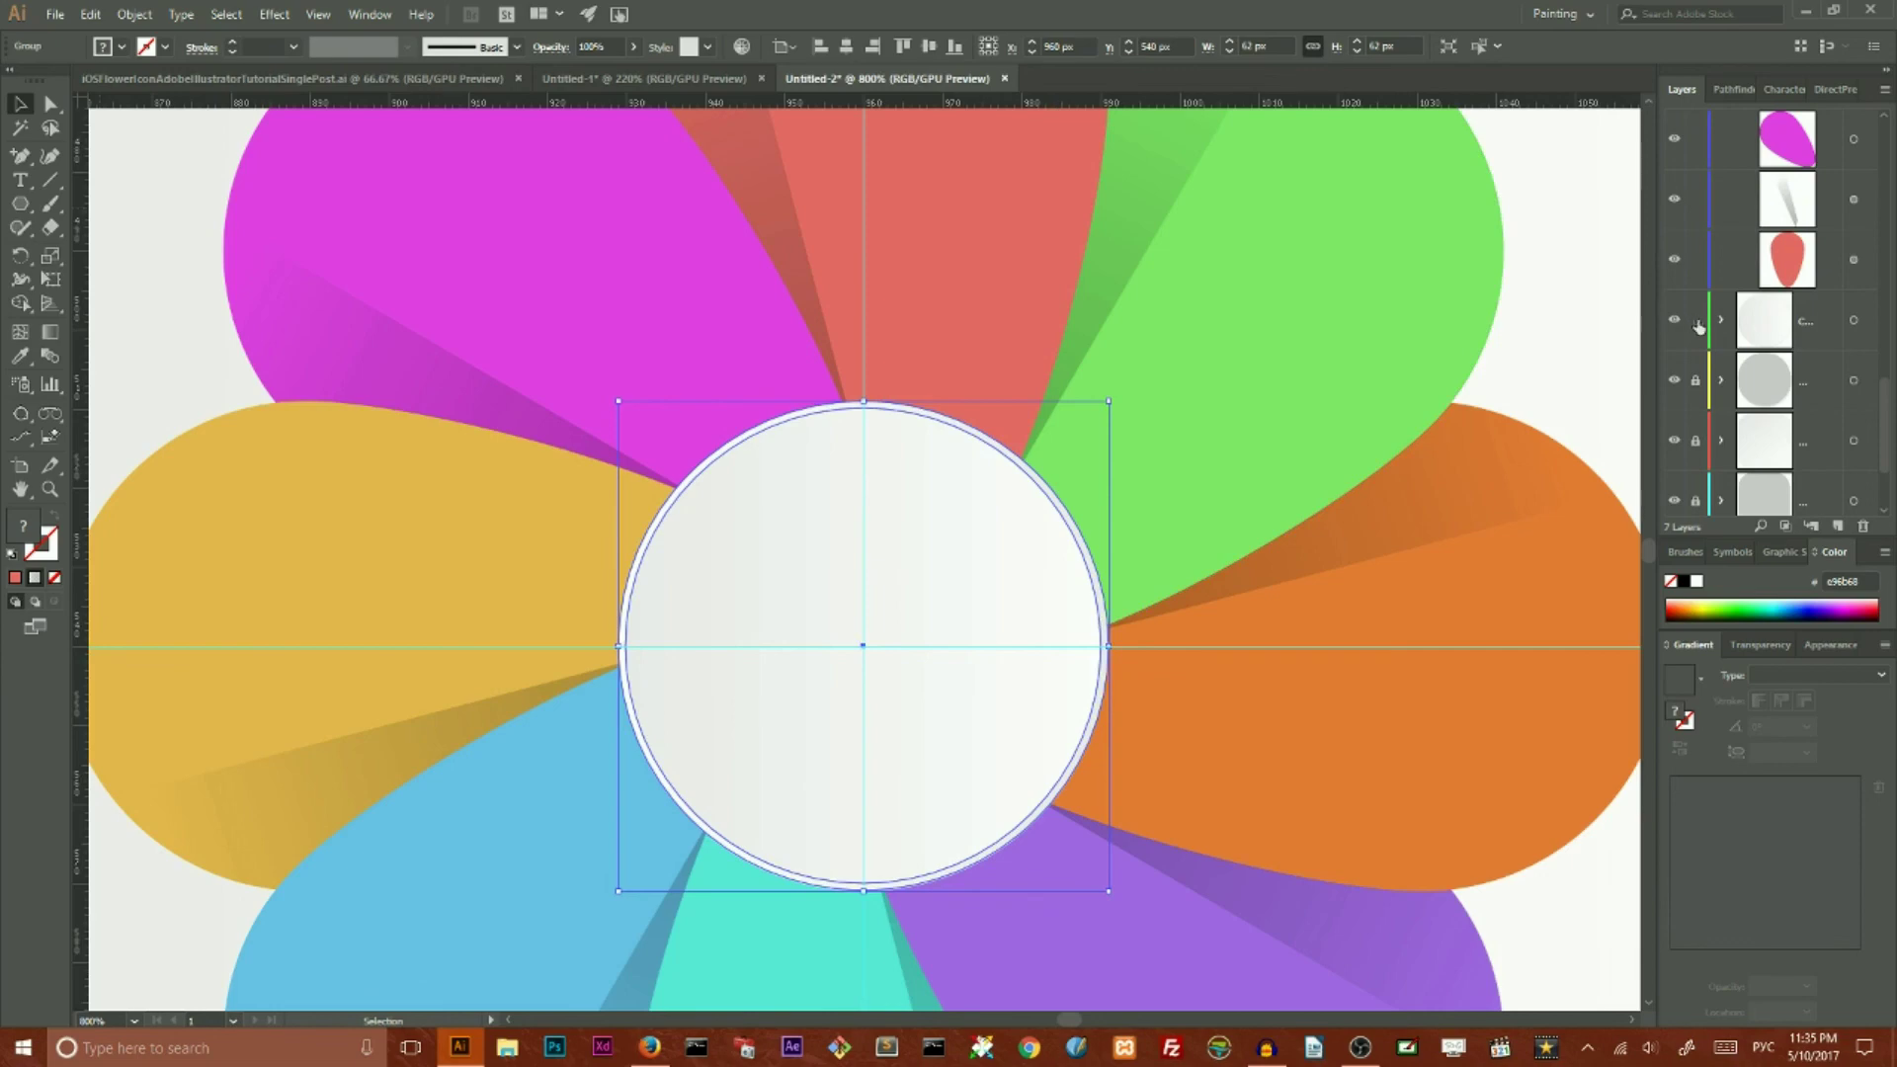
Step: Collapse the flower layer and lock the white circle layer directly beneath it
click(1855, 322)
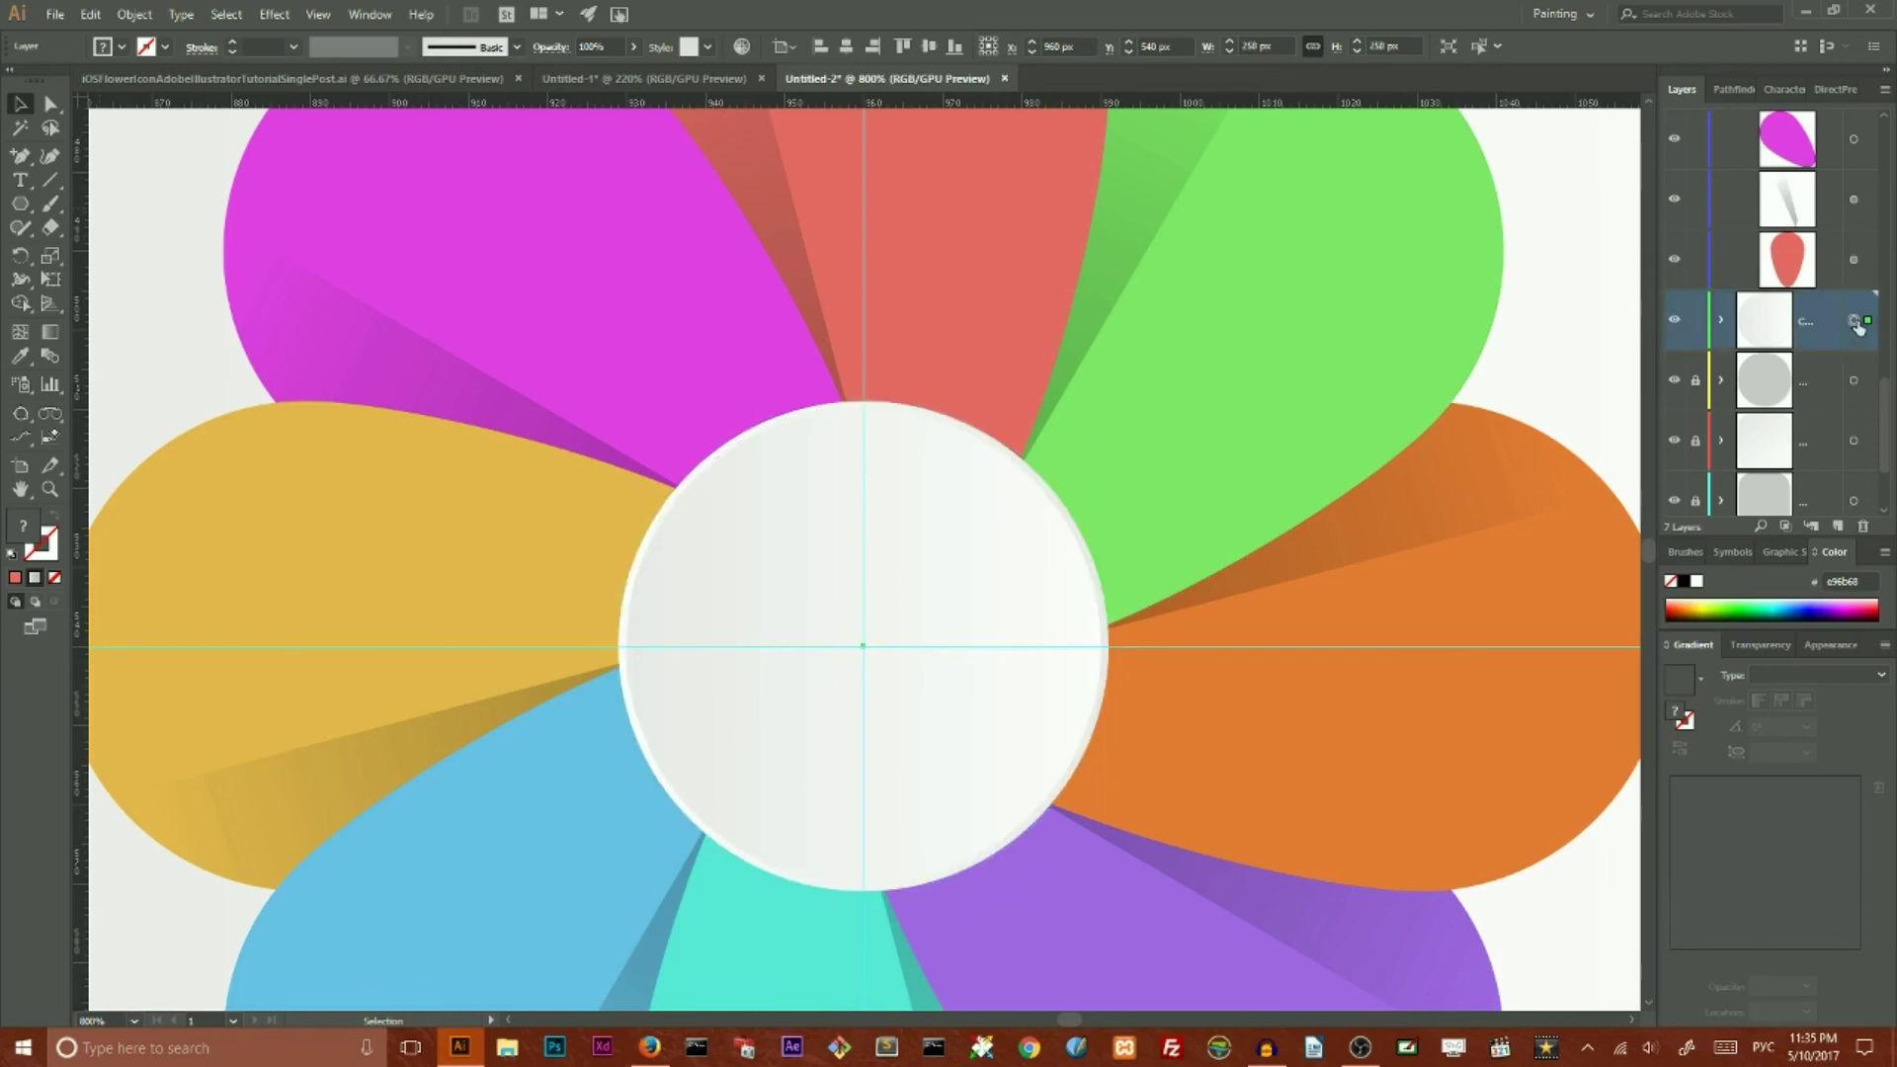
scroll(1857, 328, up, 6)
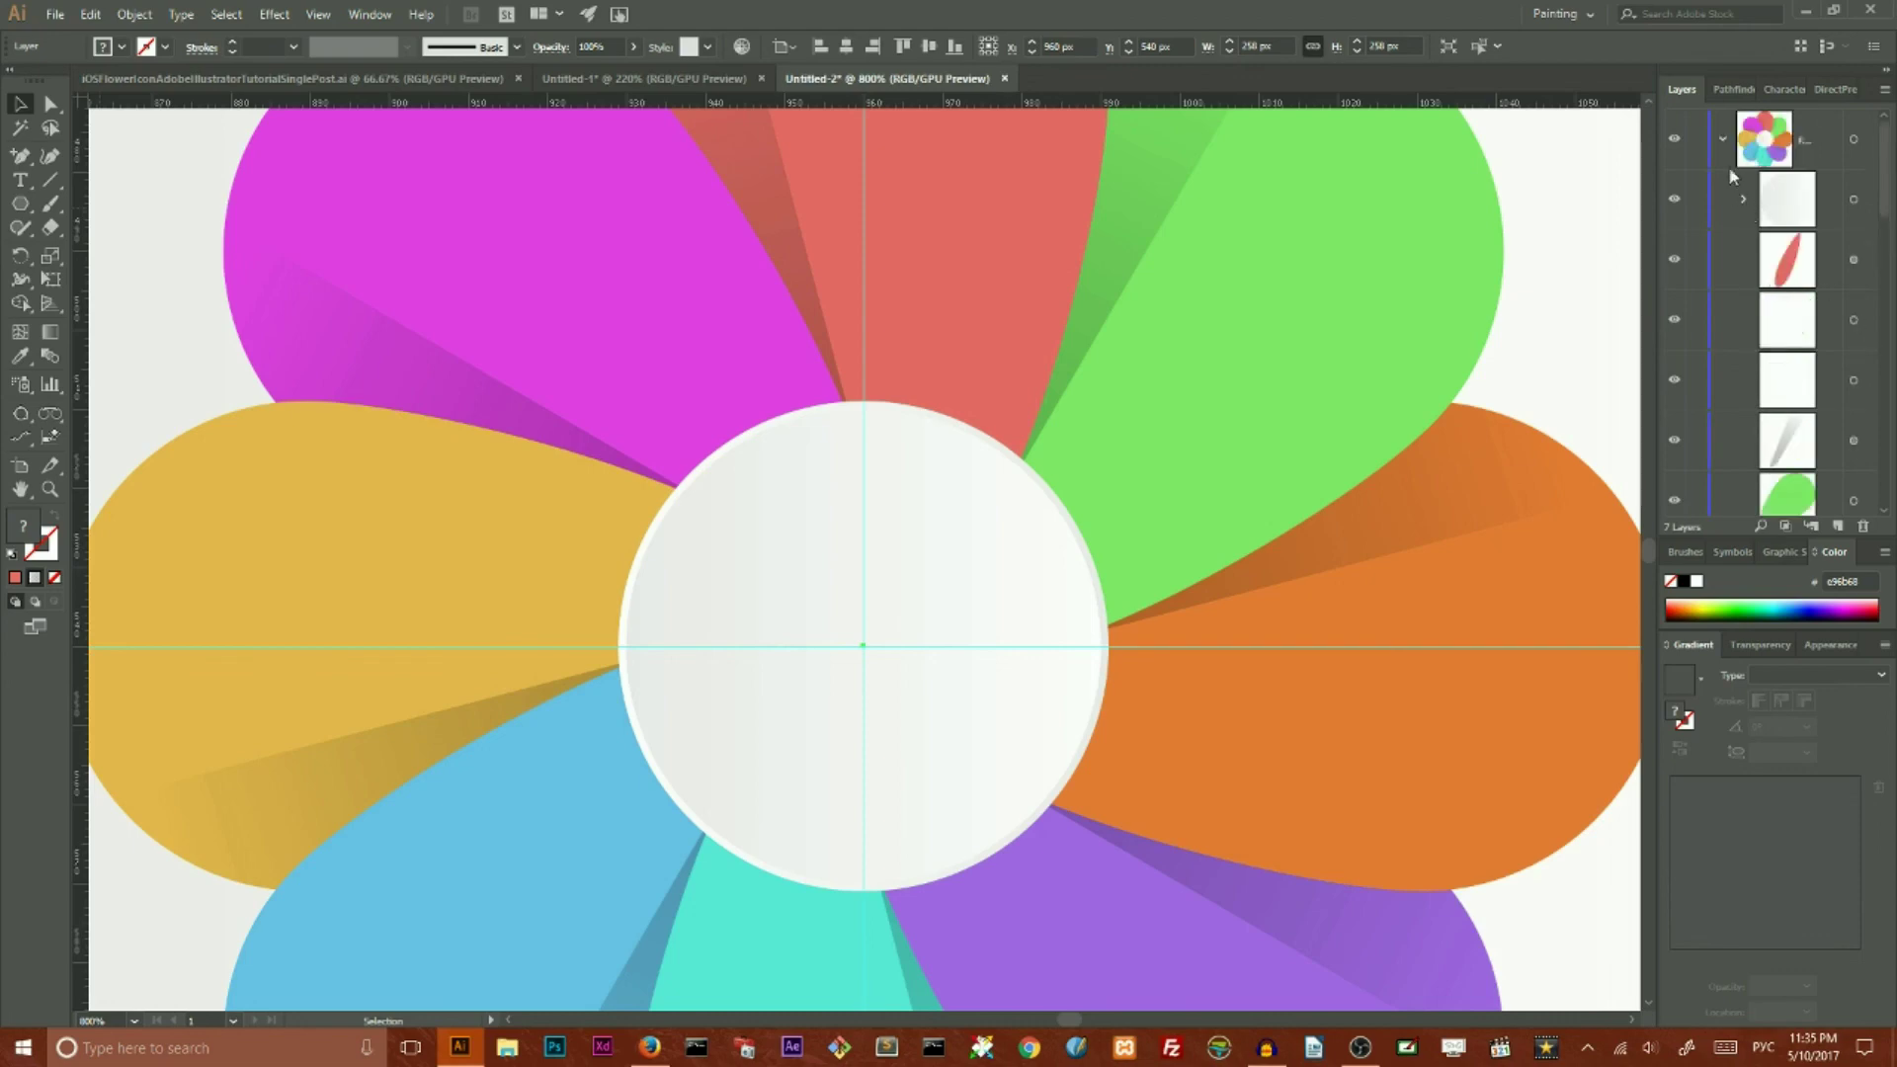
click(1723, 141)
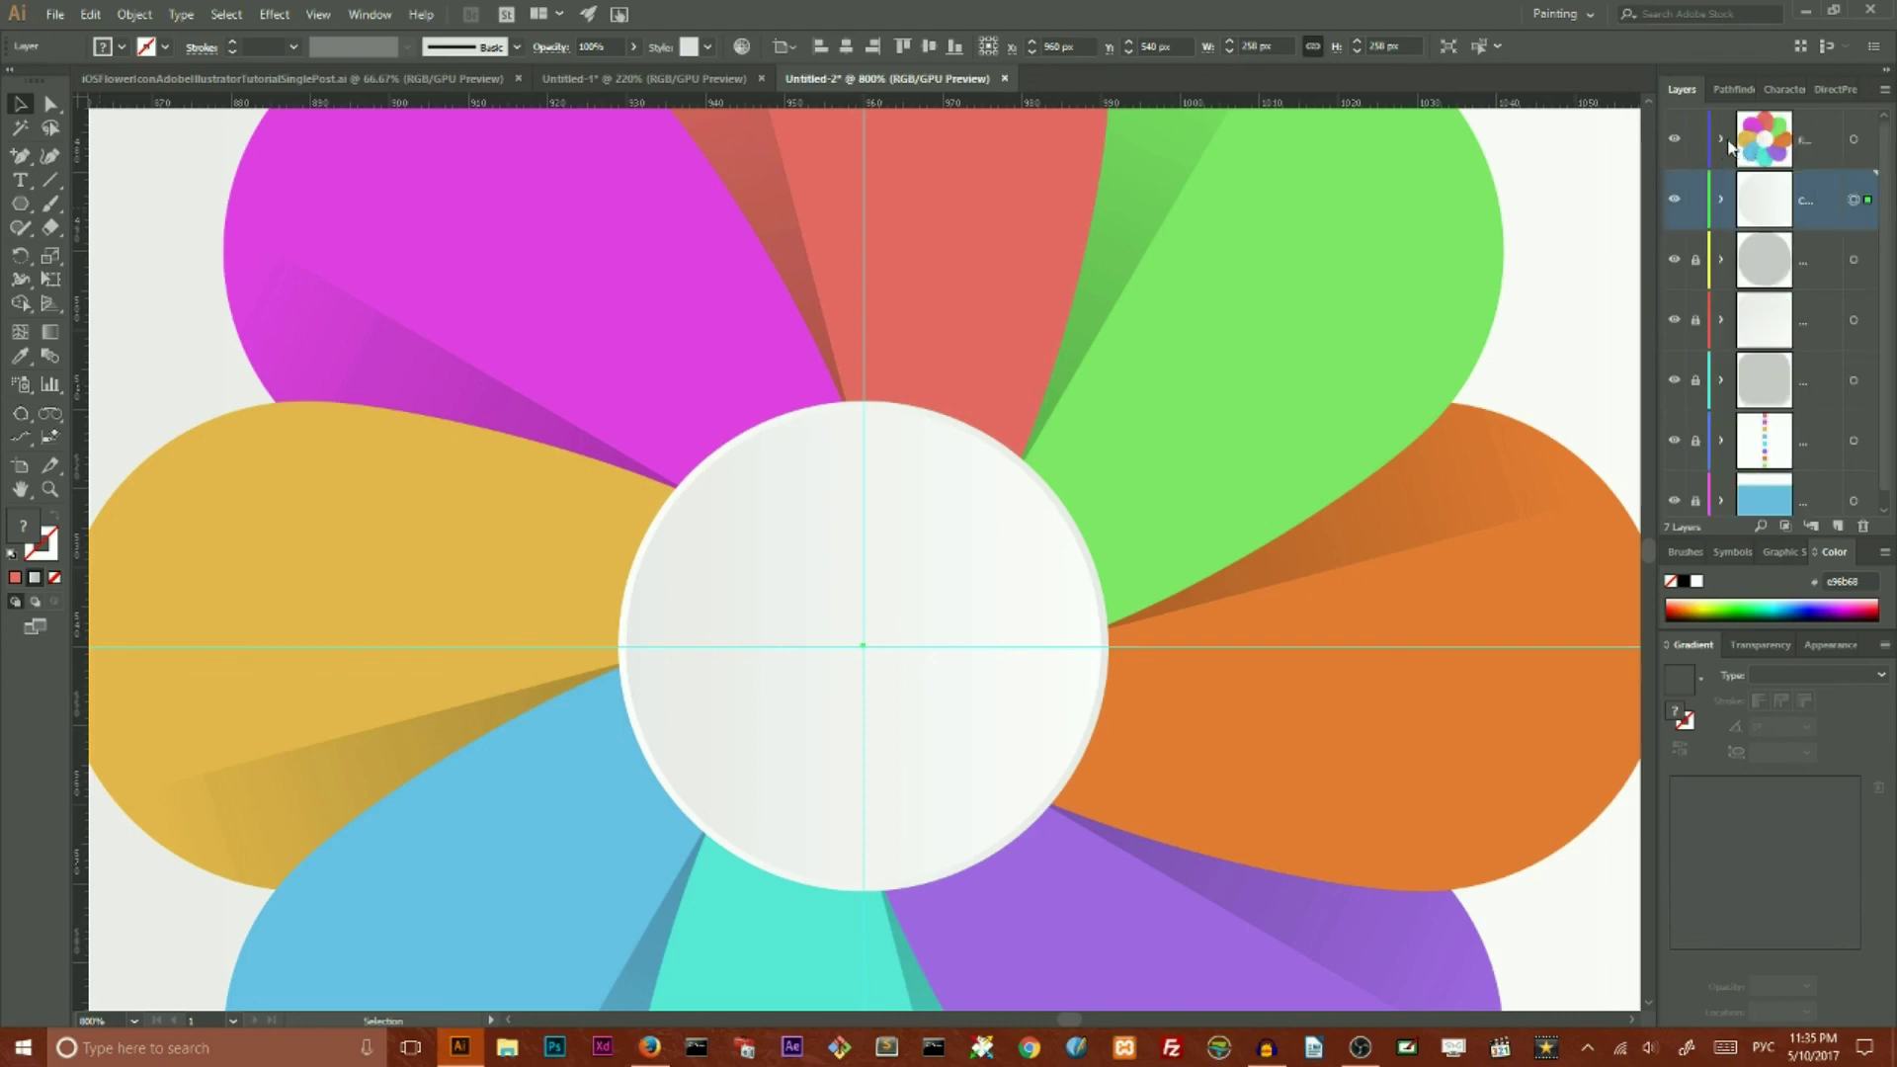
click(1723, 141)
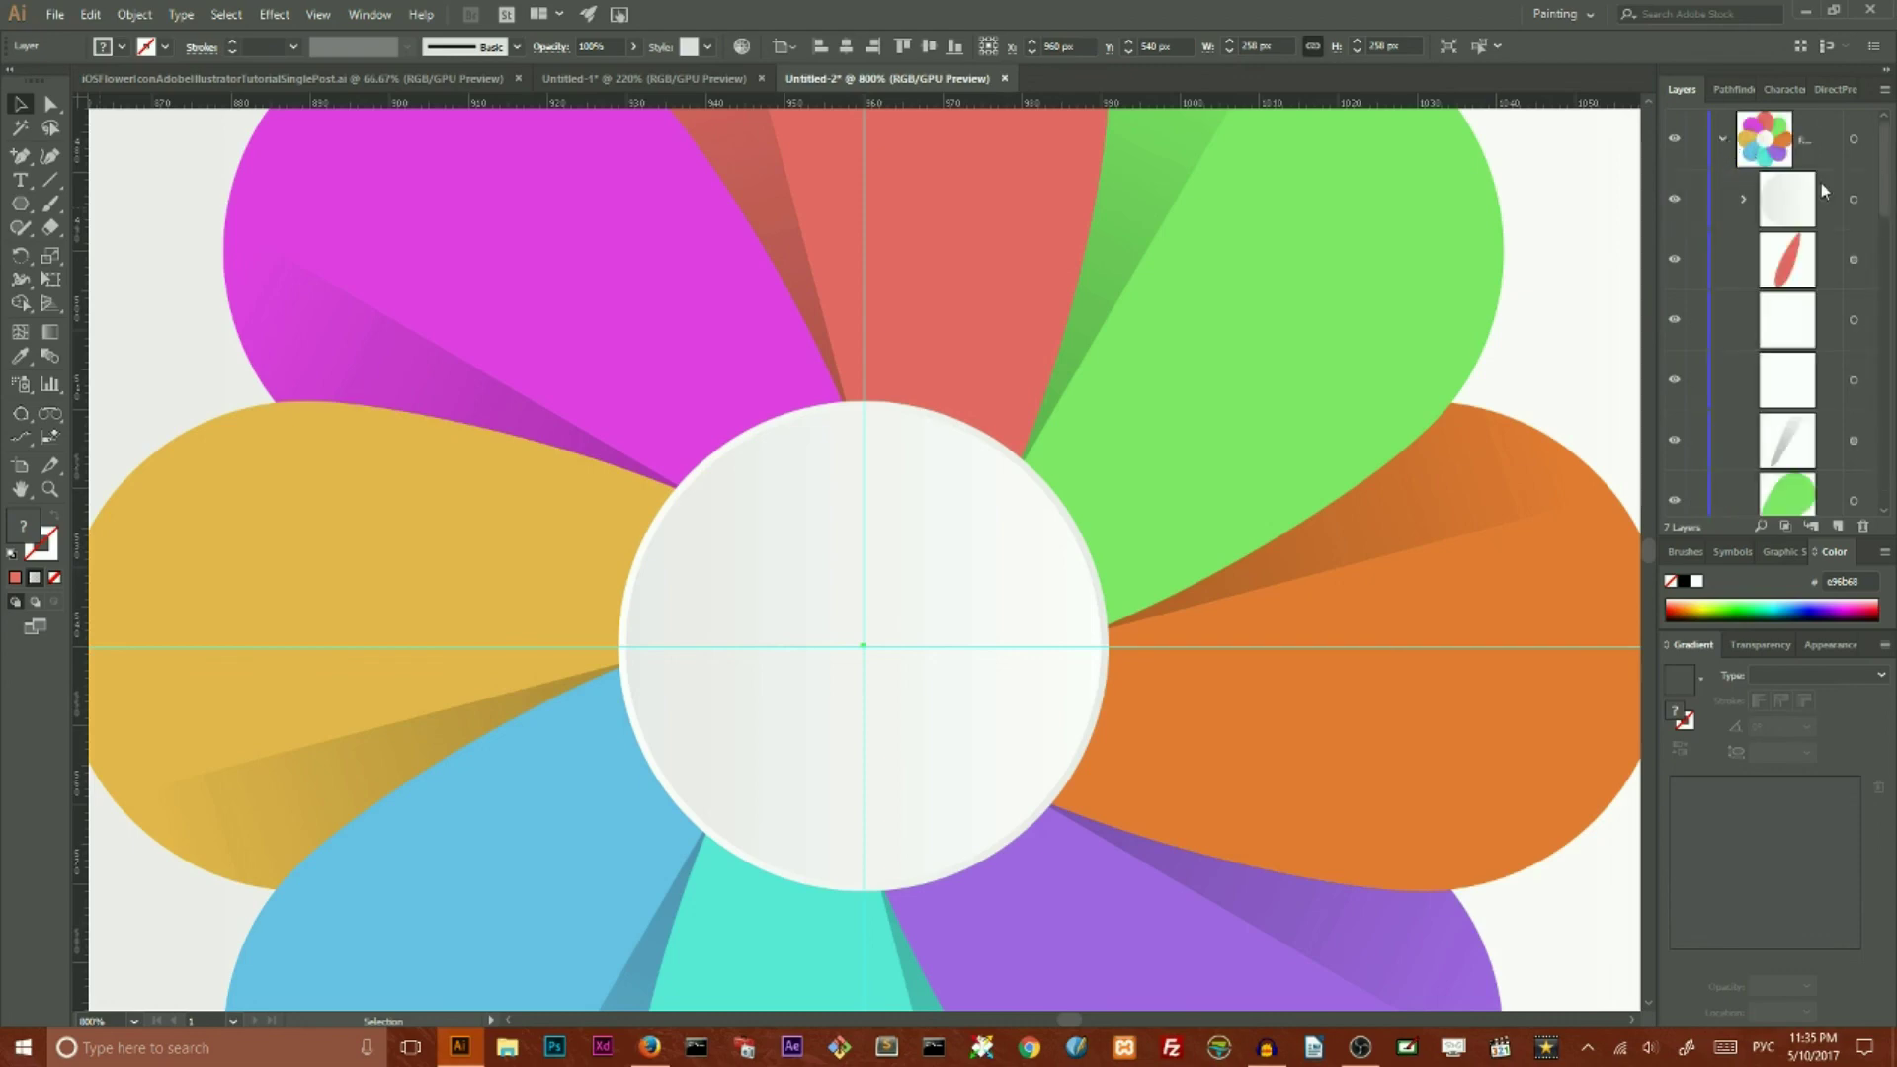
click(1724, 142)
click(1696, 200)
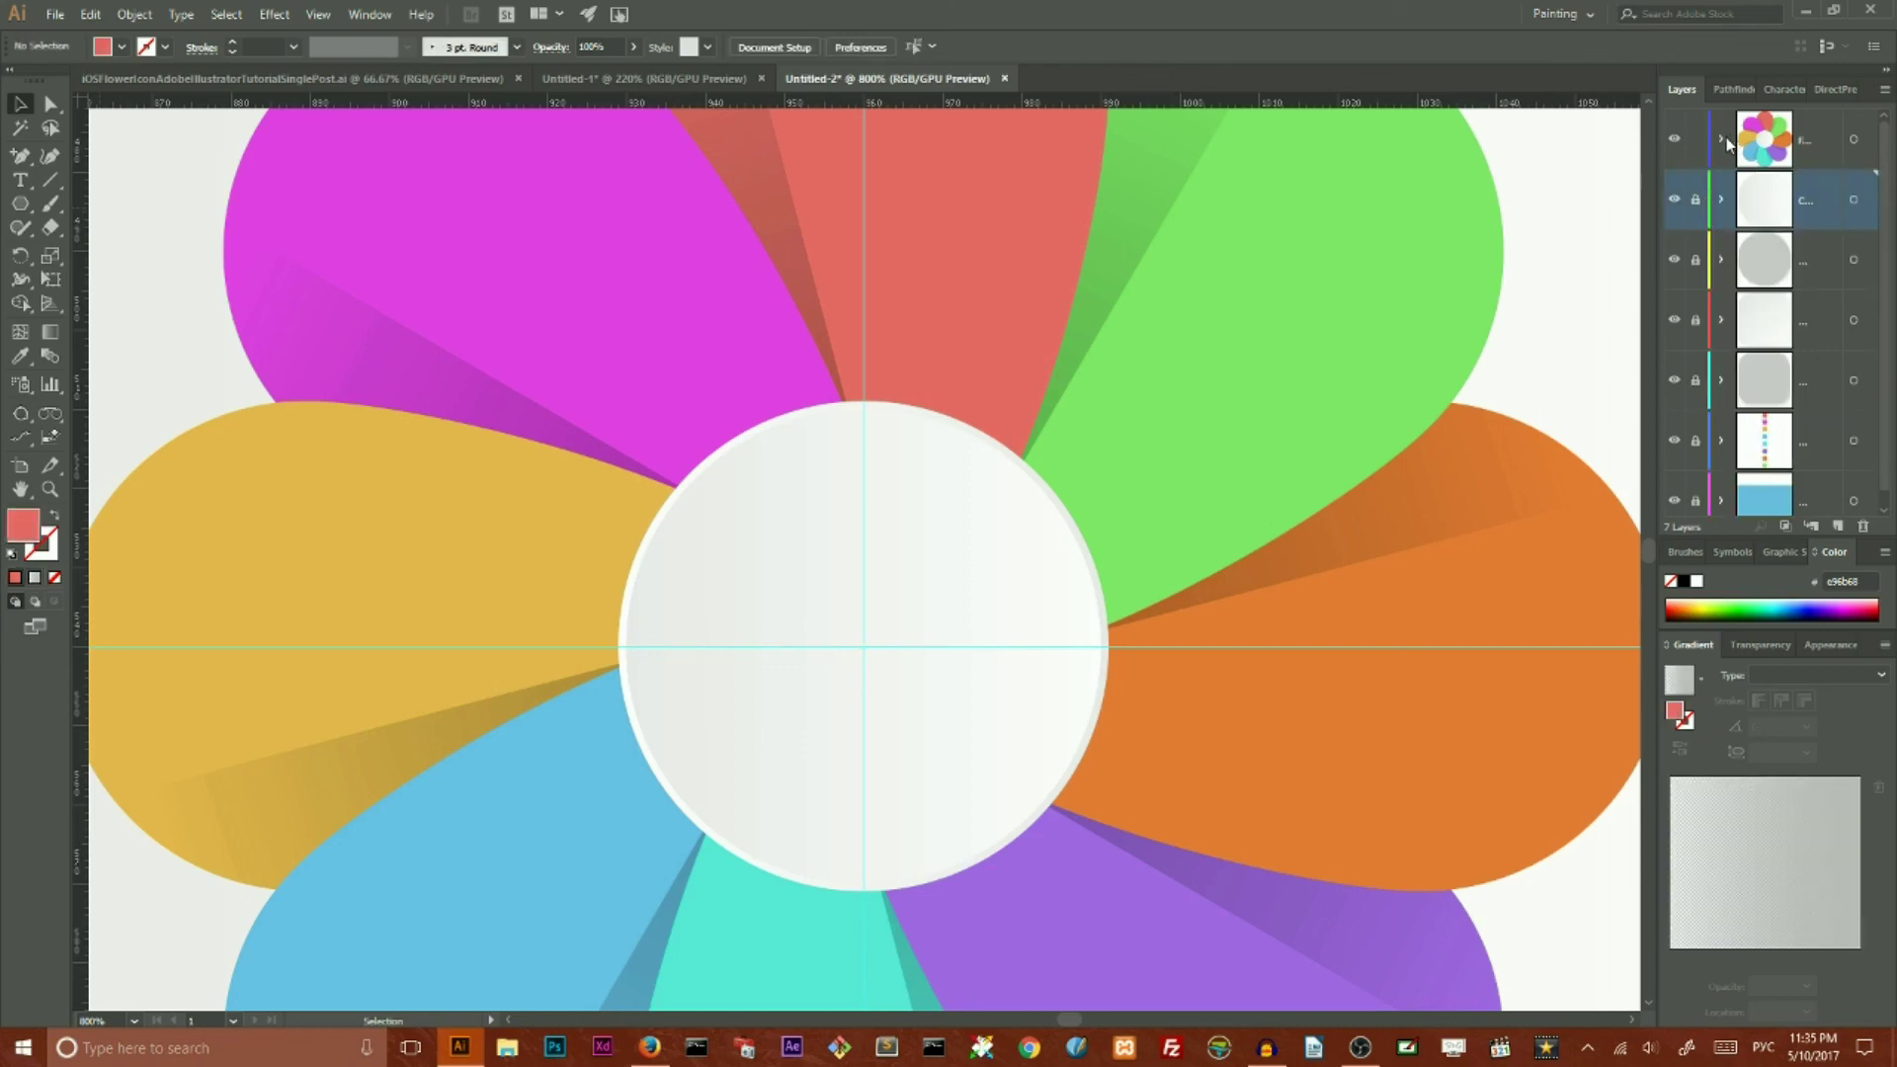
Step: Select the white centre circle group inside the flower layer, ungroup it and clear the selection
click(1723, 140)
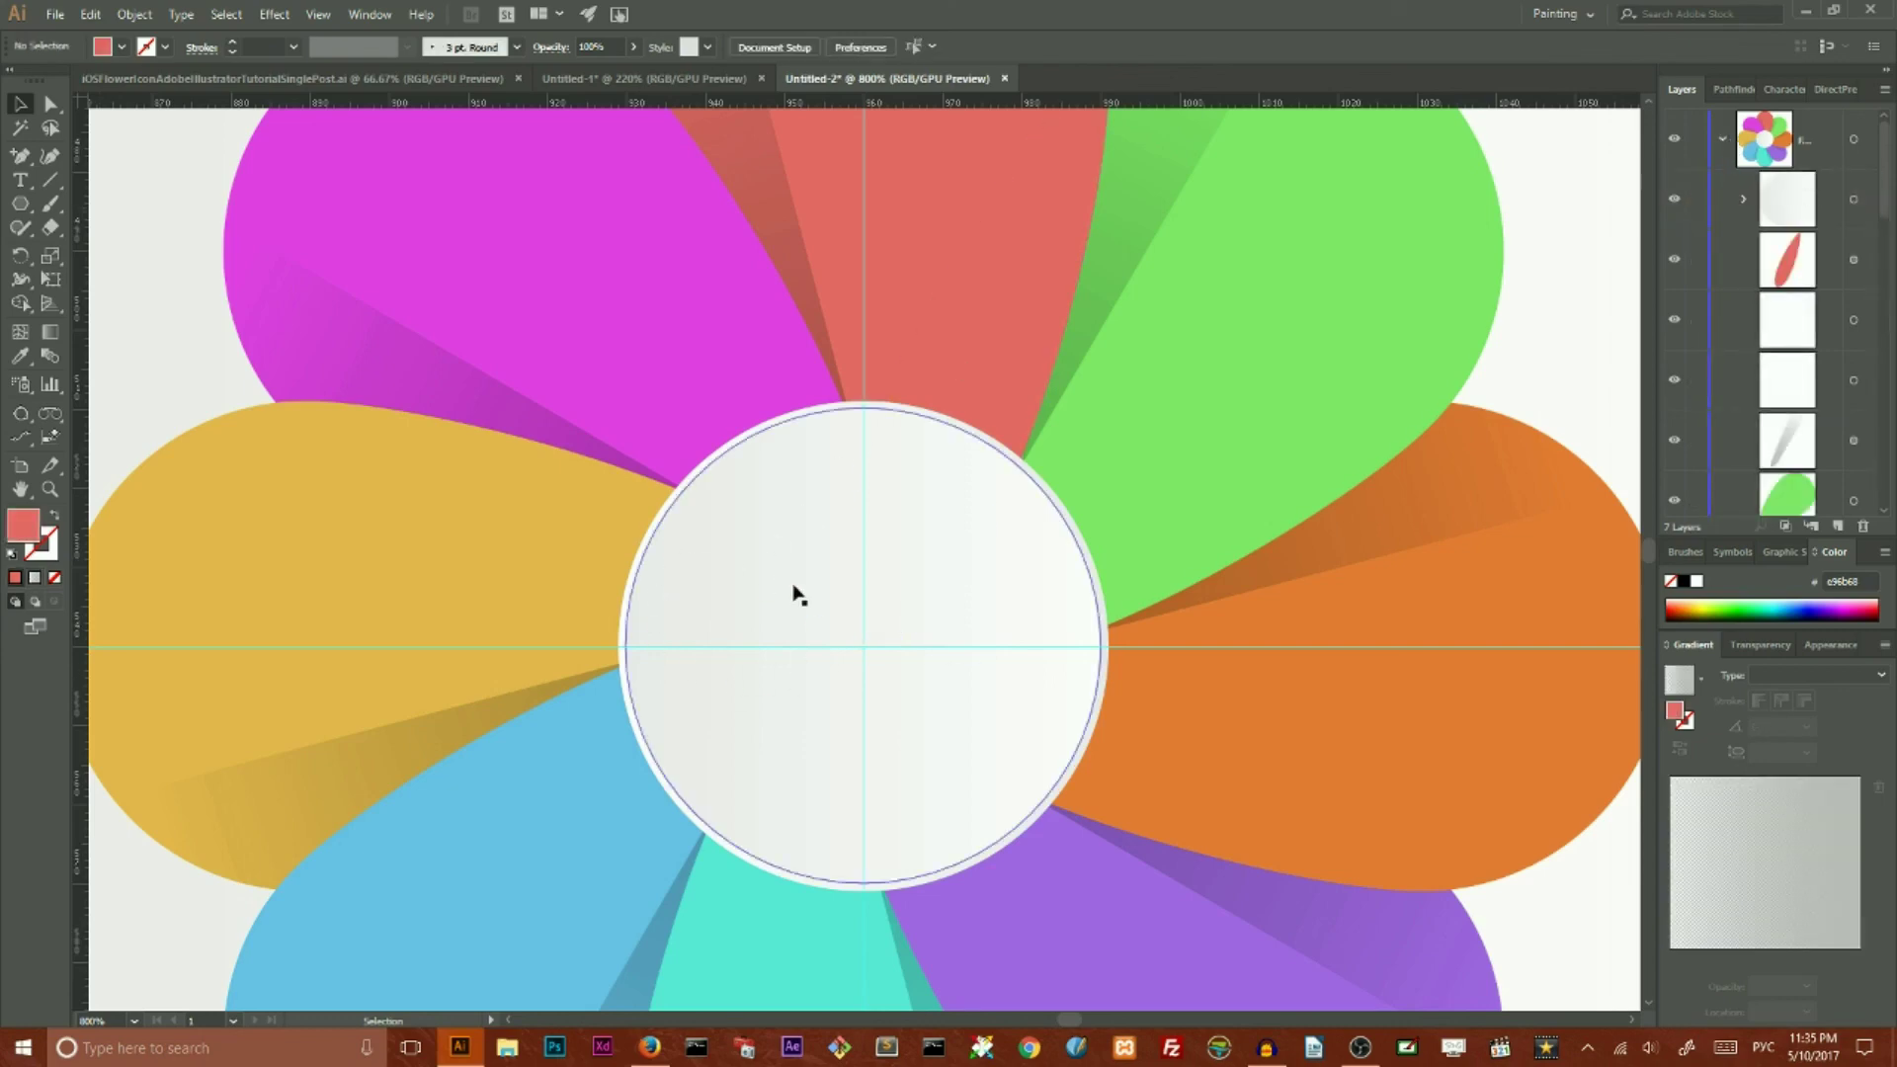
click(1744, 200)
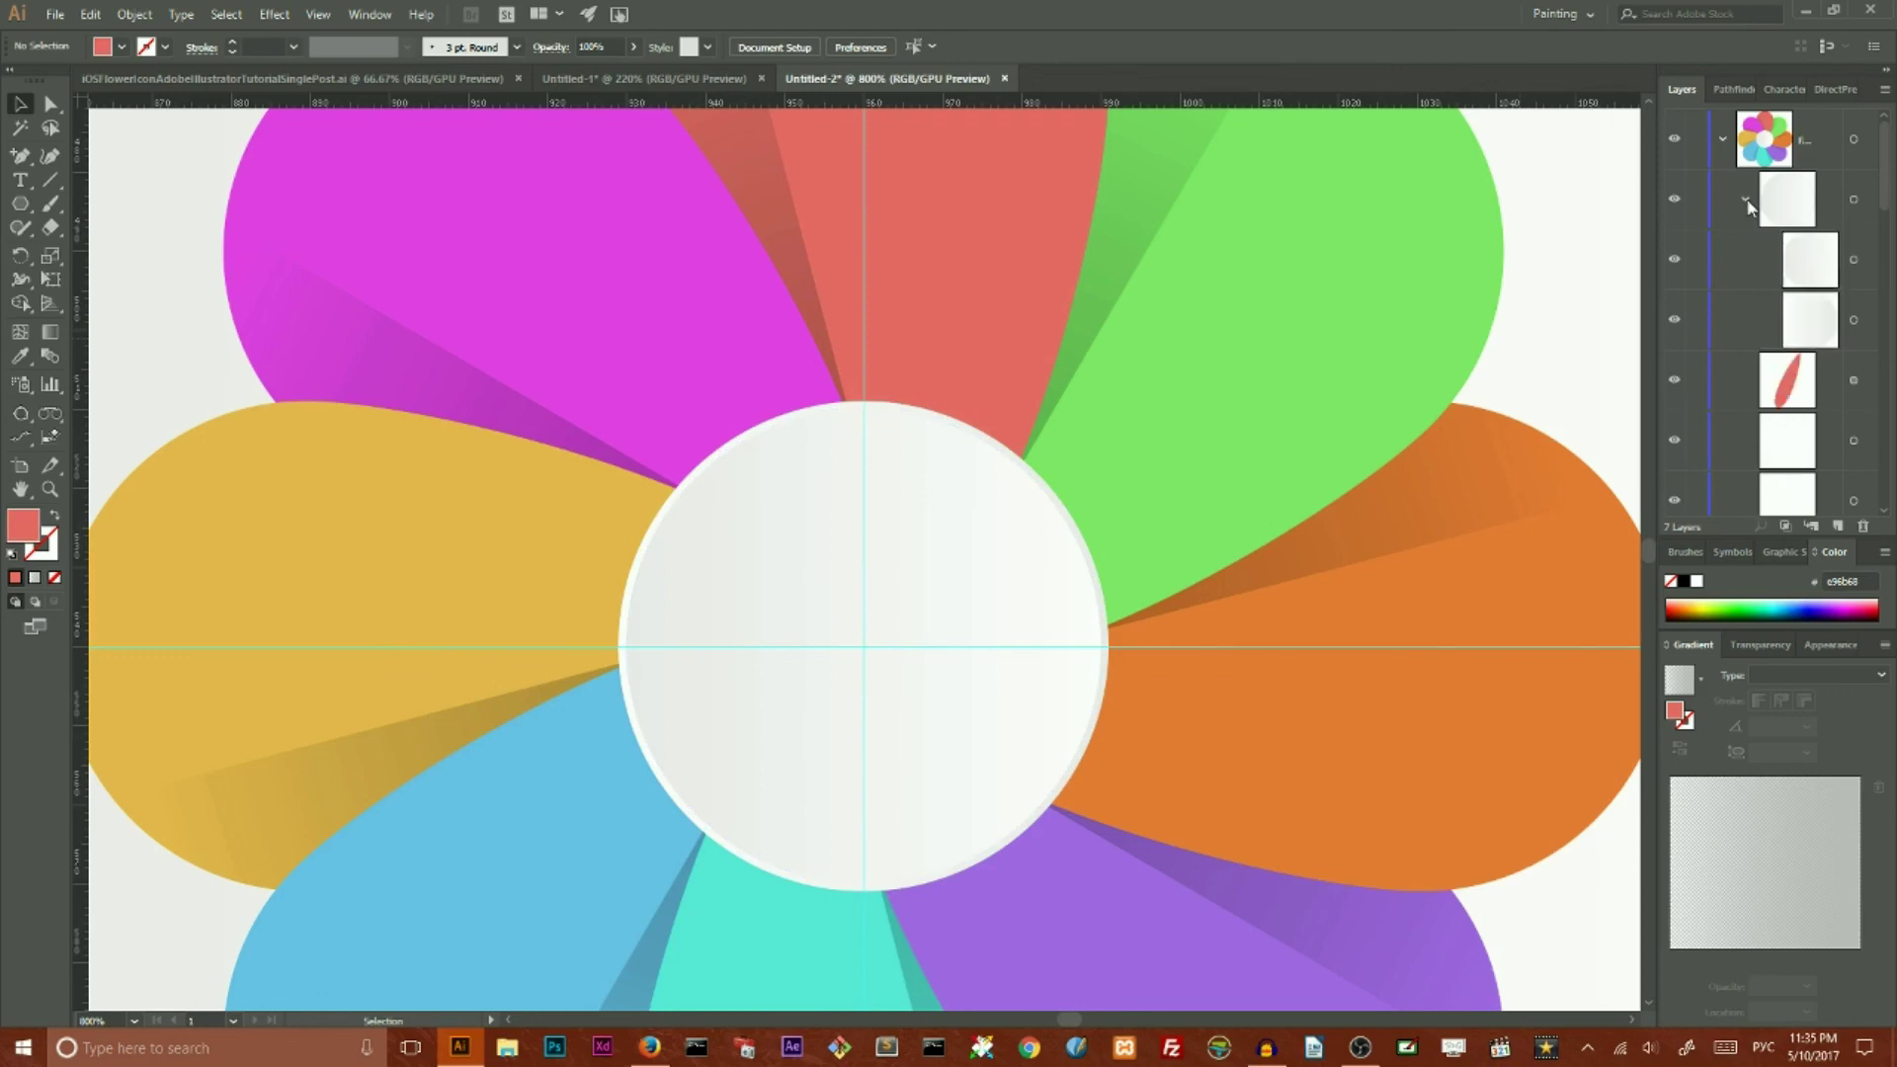
click(1746, 200)
click(1854, 200)
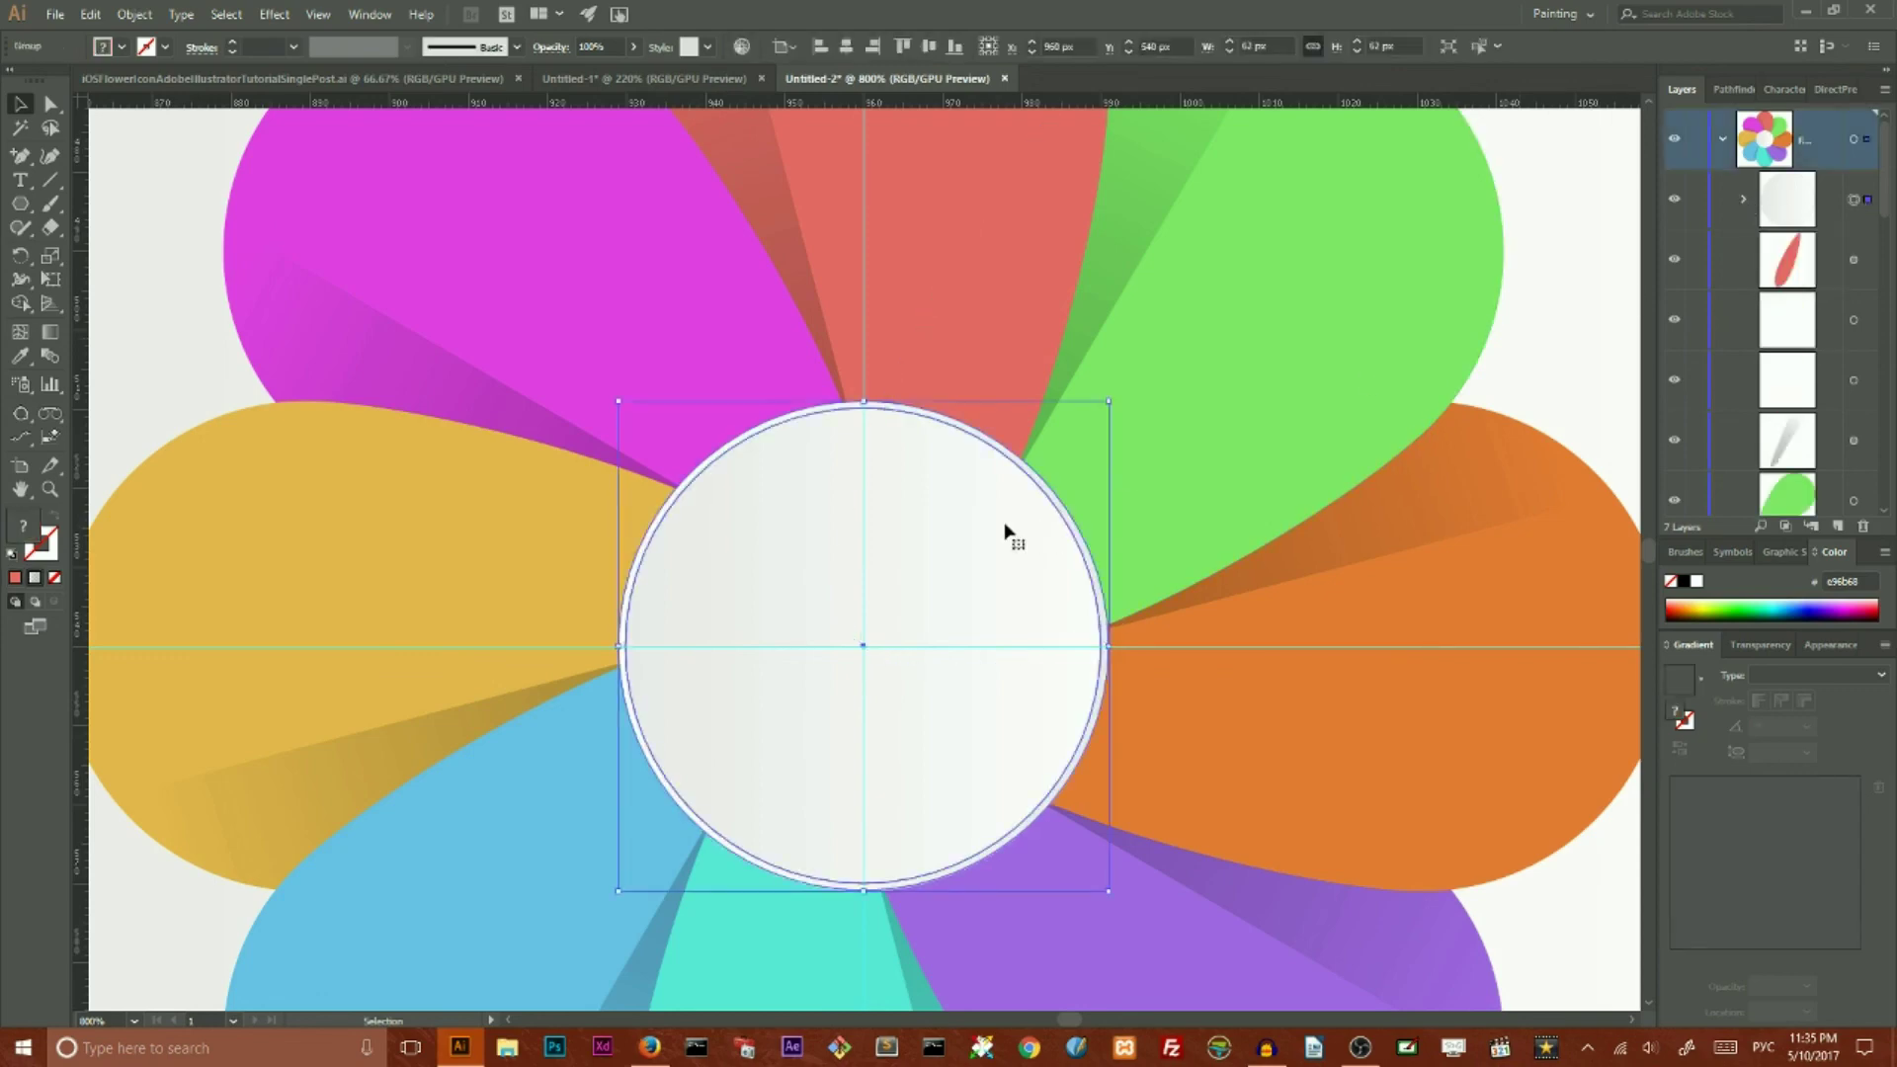
right_click(946, 521)
click(1003, 664)
click(1625, 283)
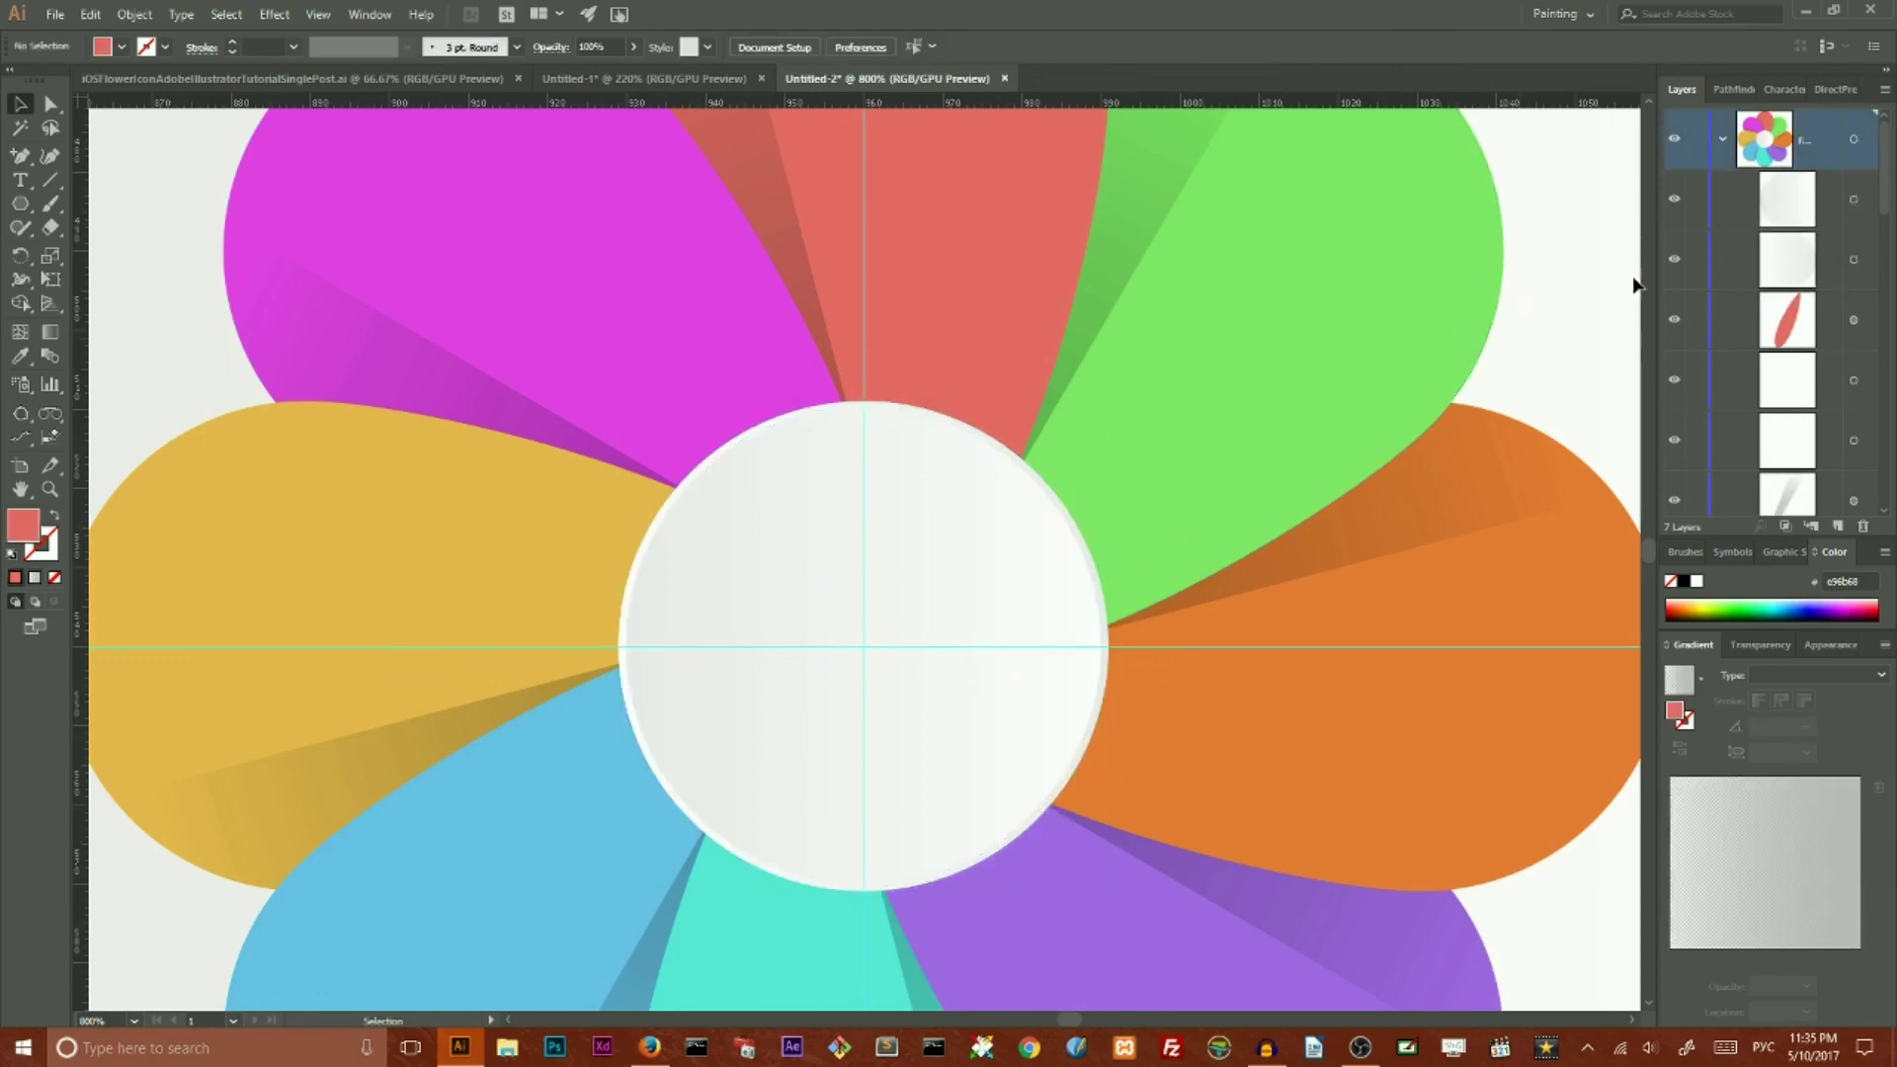
Step: Duplicate the larger white centre circle in place, directly behind the original
click(1856, 260)
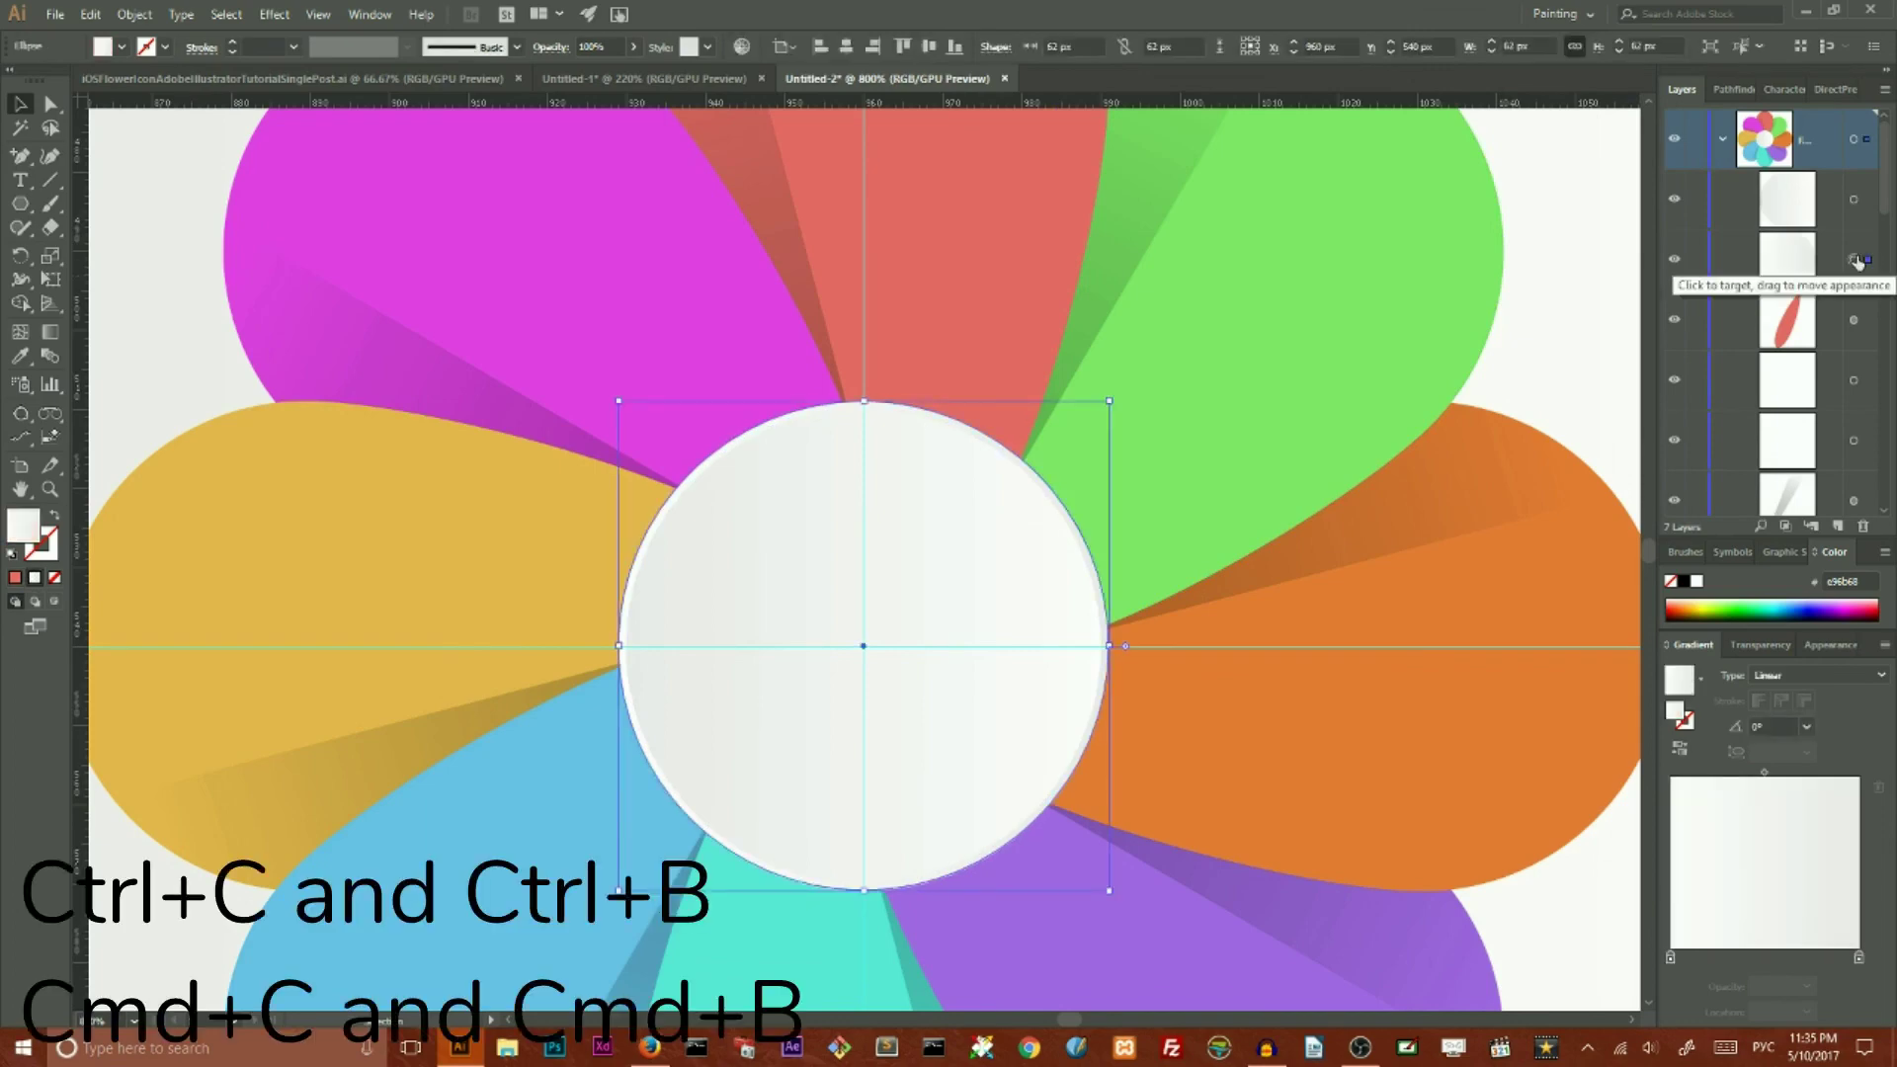
key(ctrl+c)
key(ctrl+b)
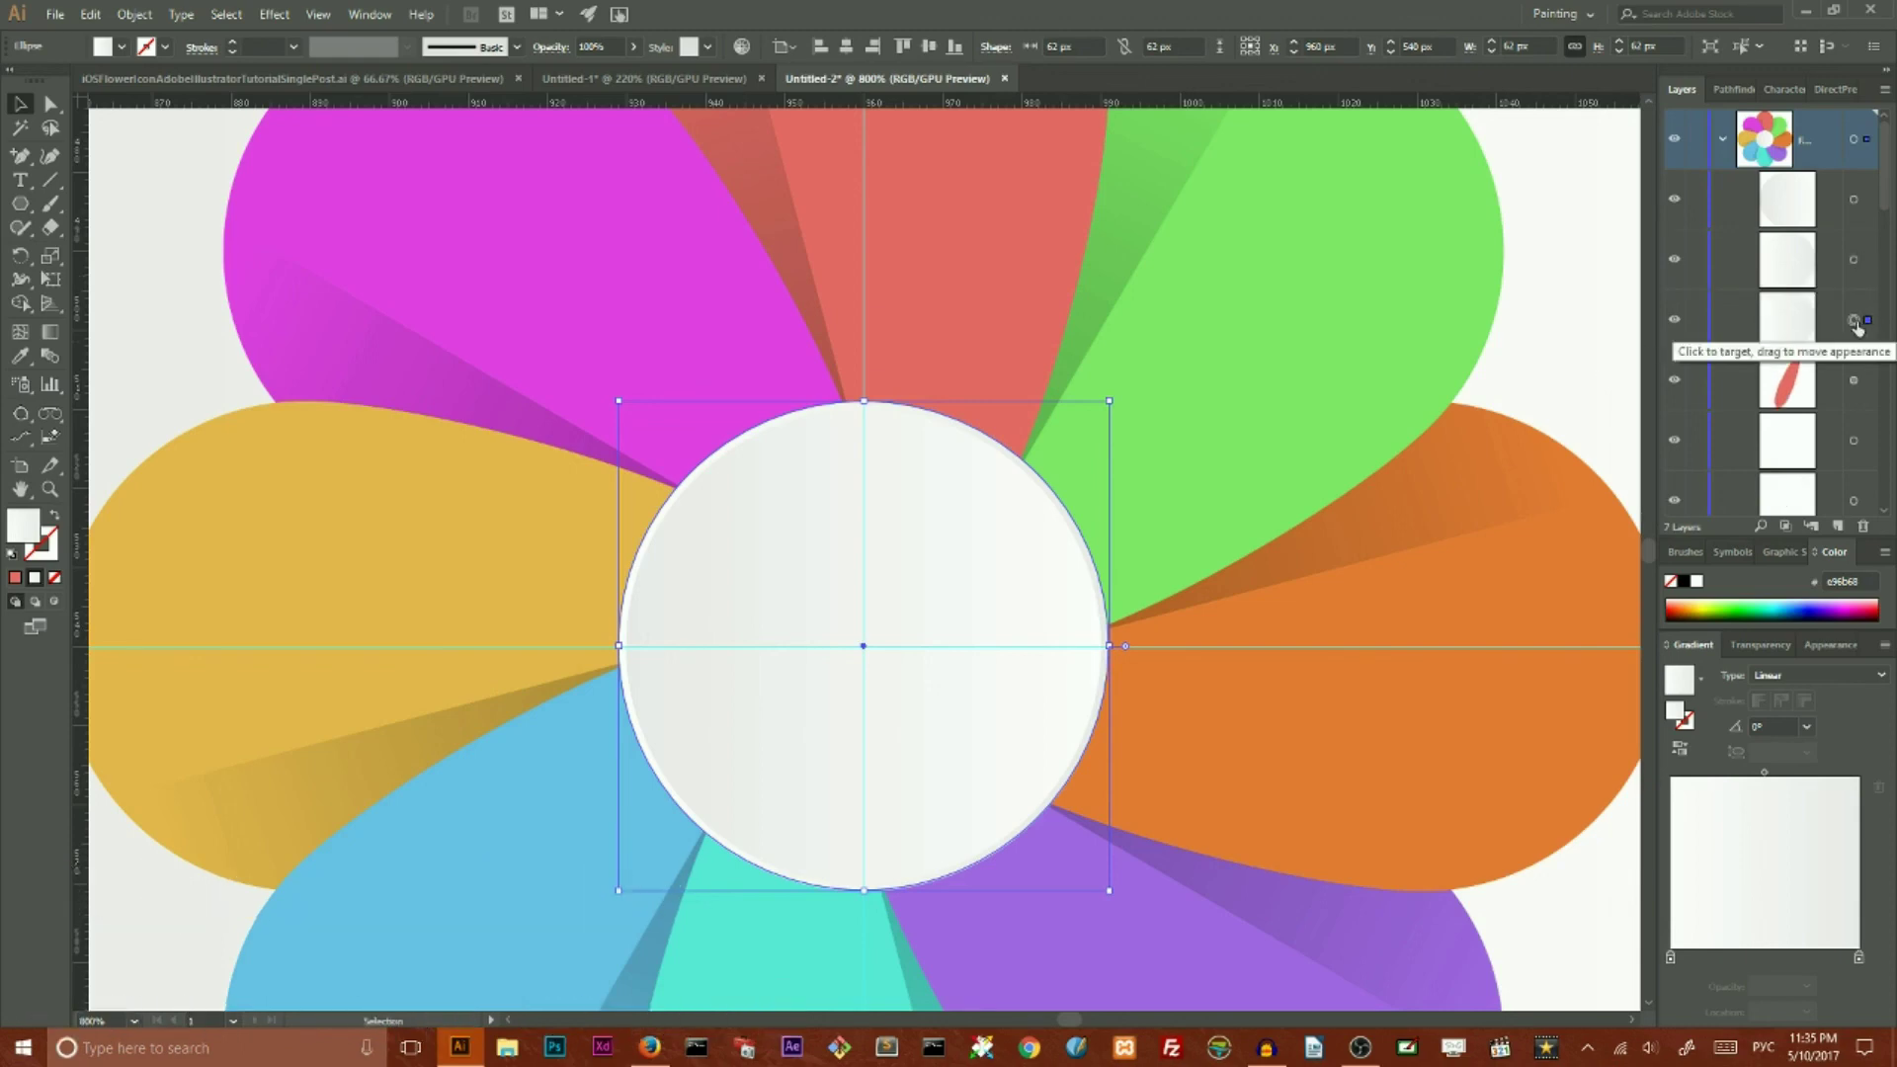
key(Left)
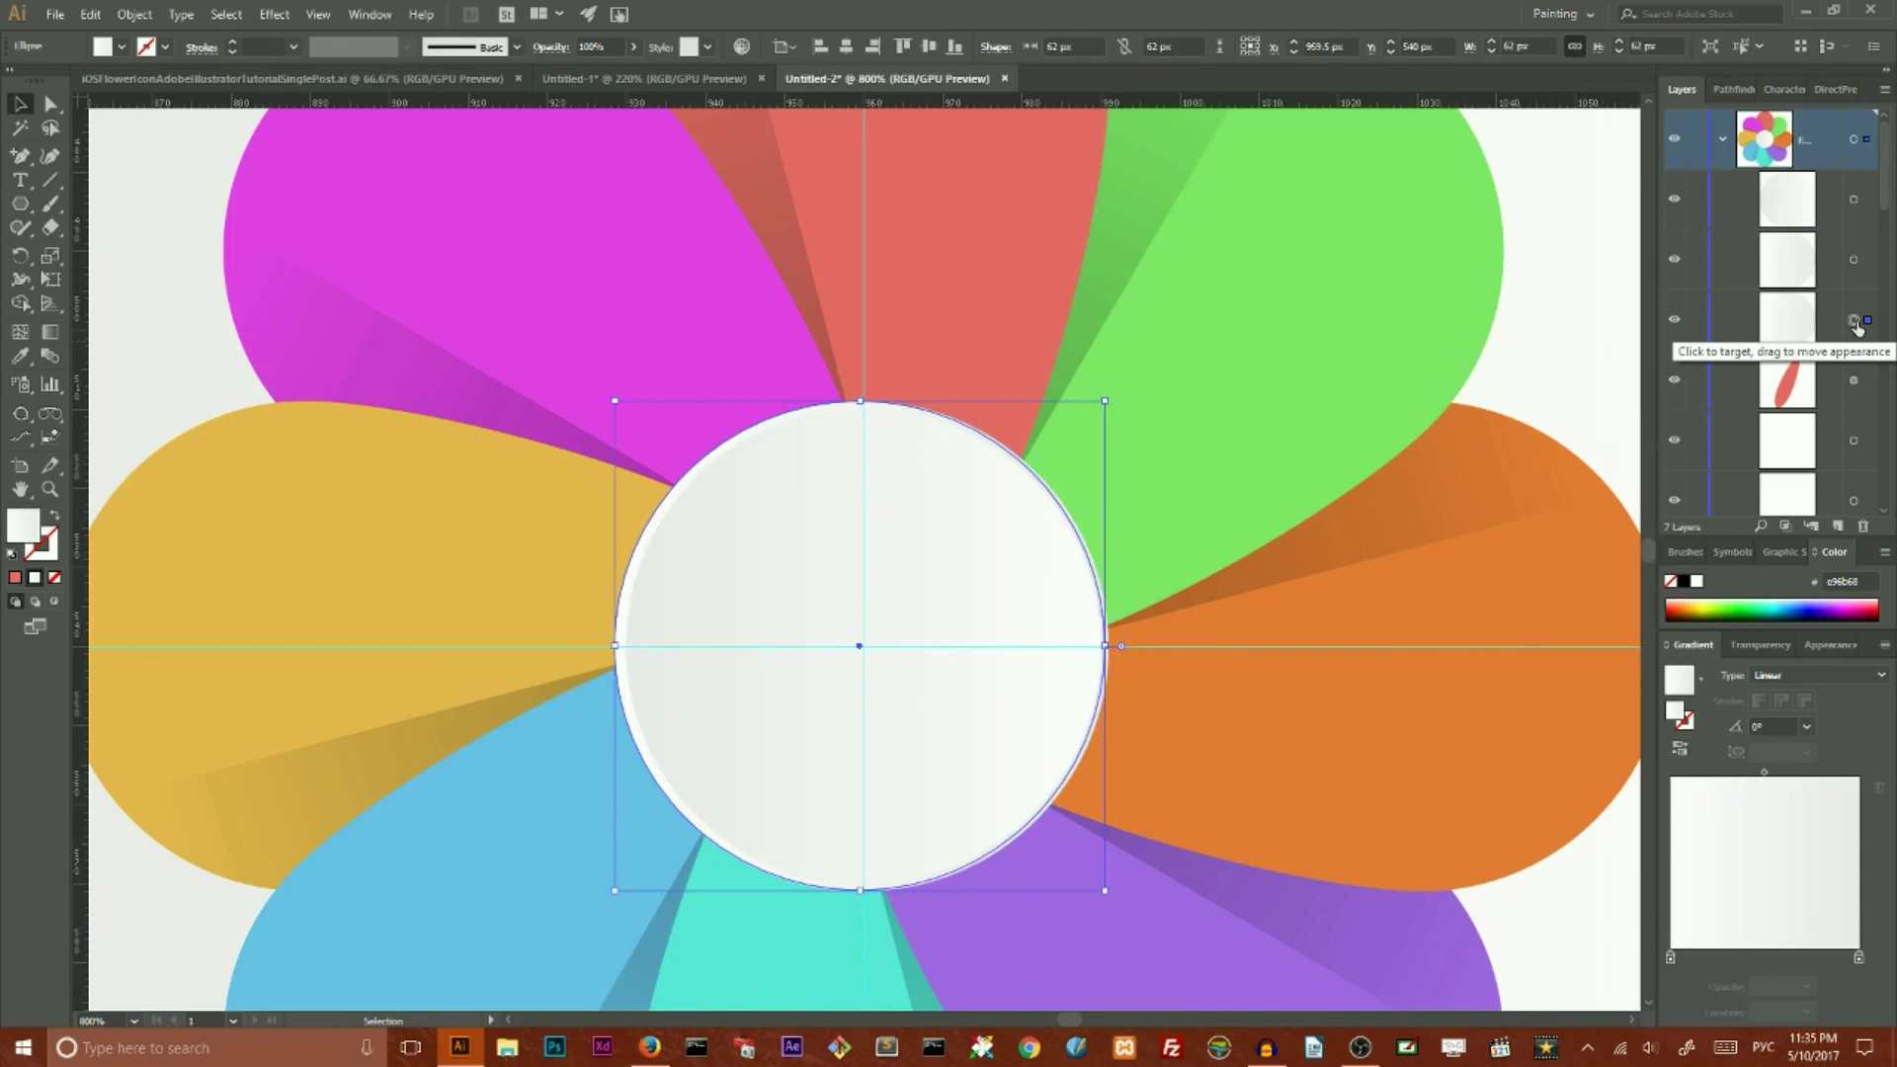
key(ctrl+z)
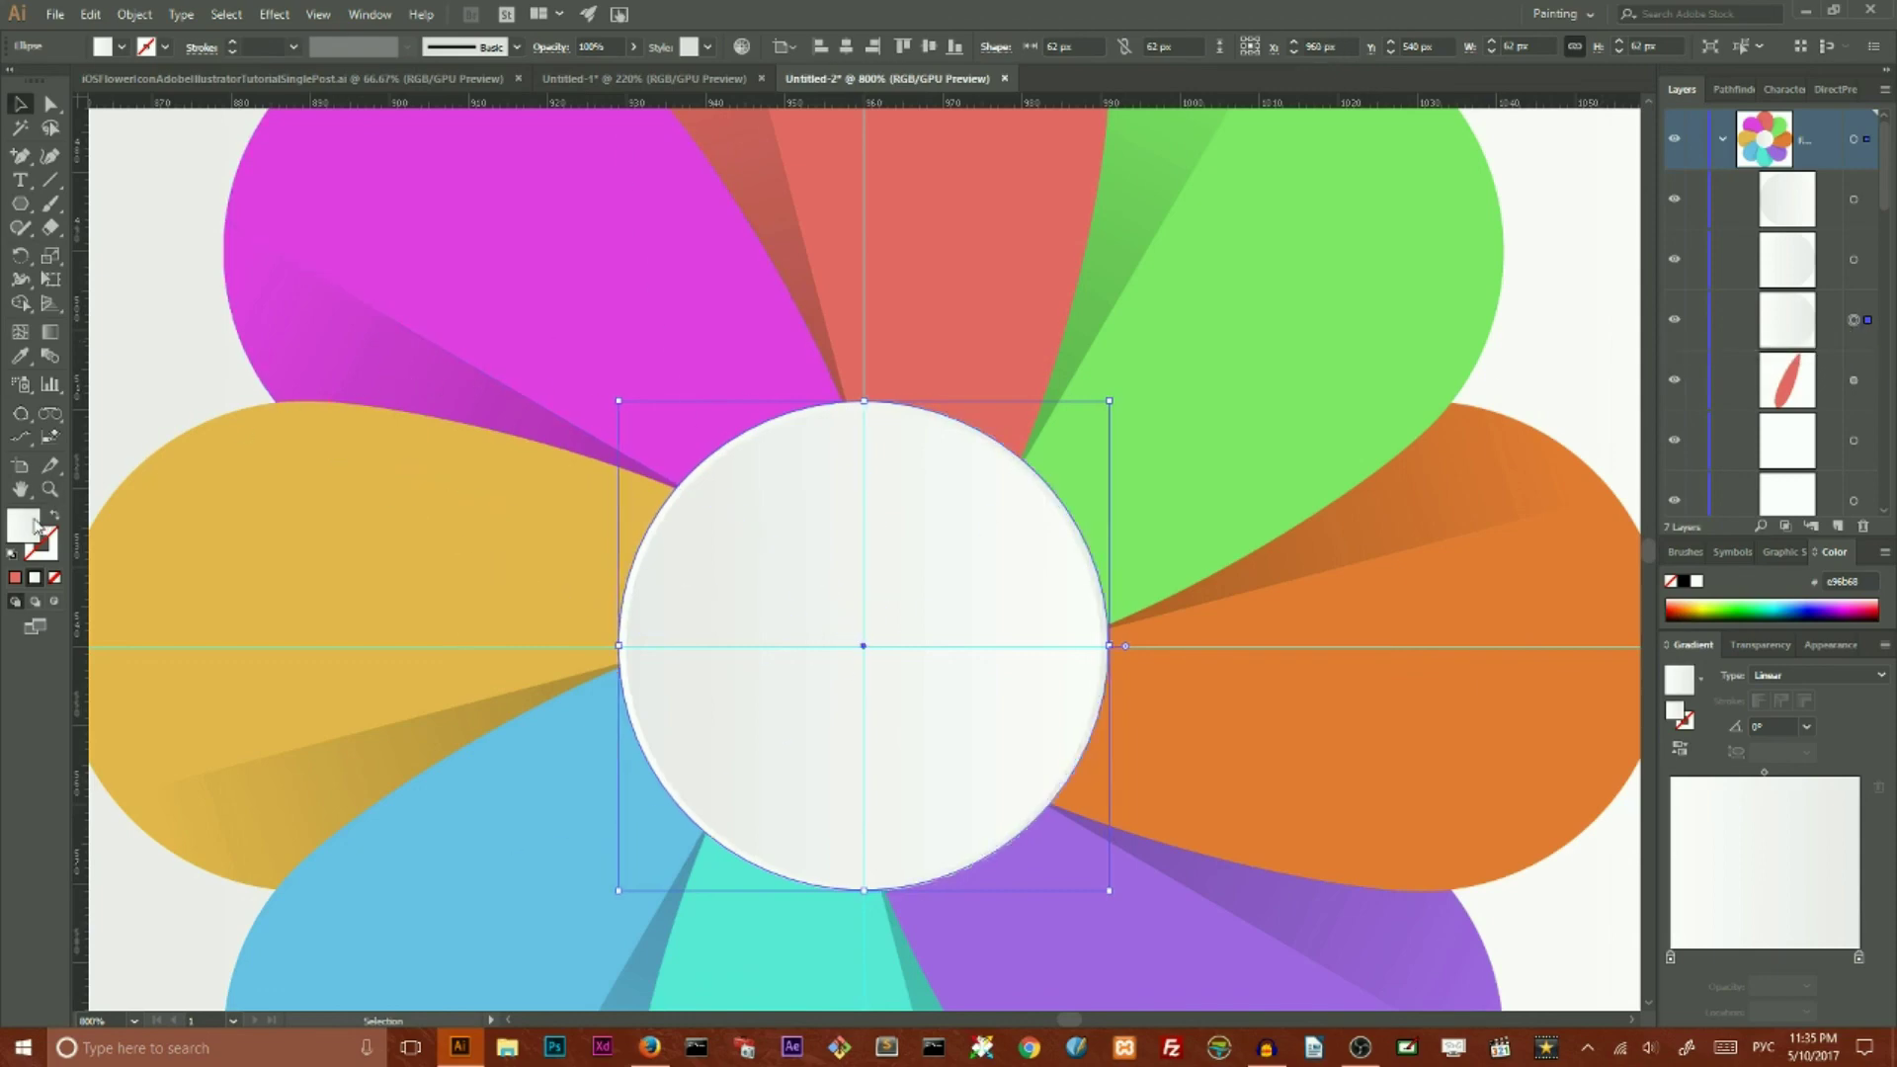
Step: Fill the rear copy of the centre circle with light grey dddddd
double_click(34, 521)
drag(936, 458, 918, 459)
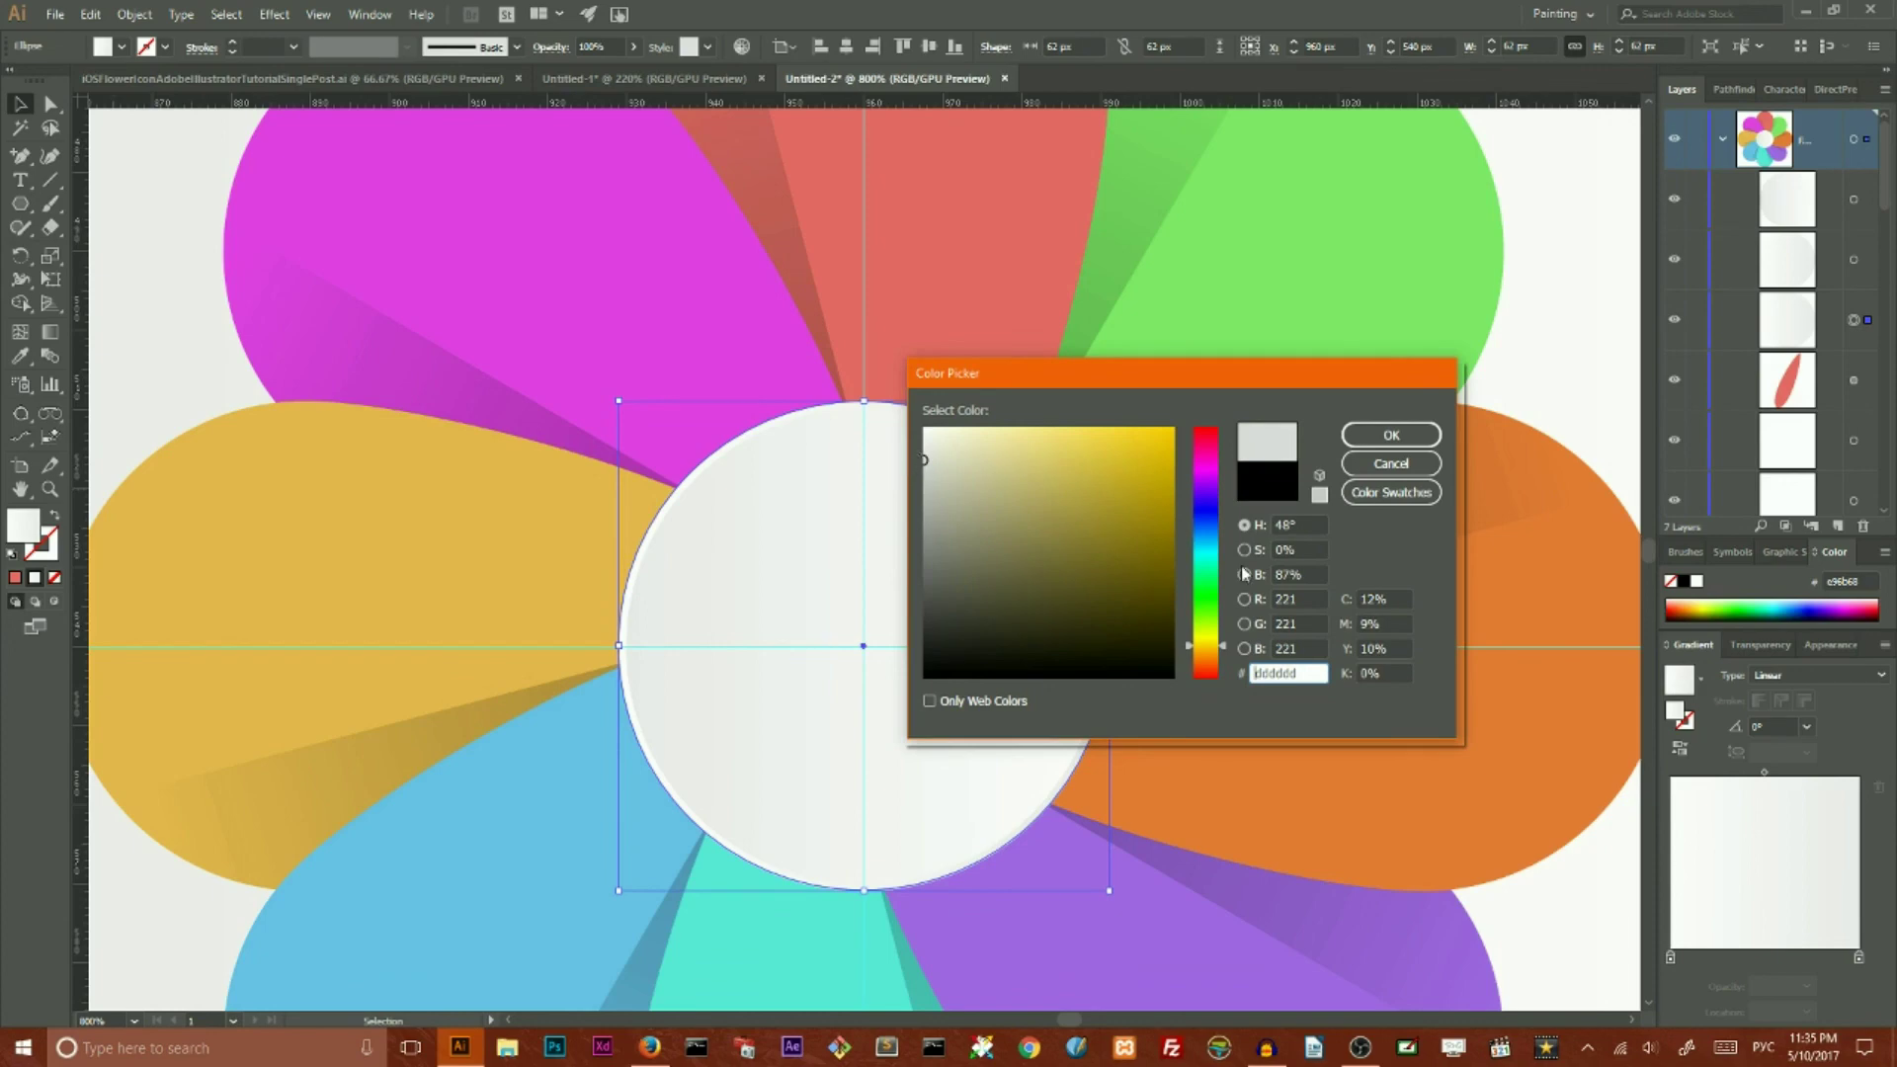
click(1363, 441)
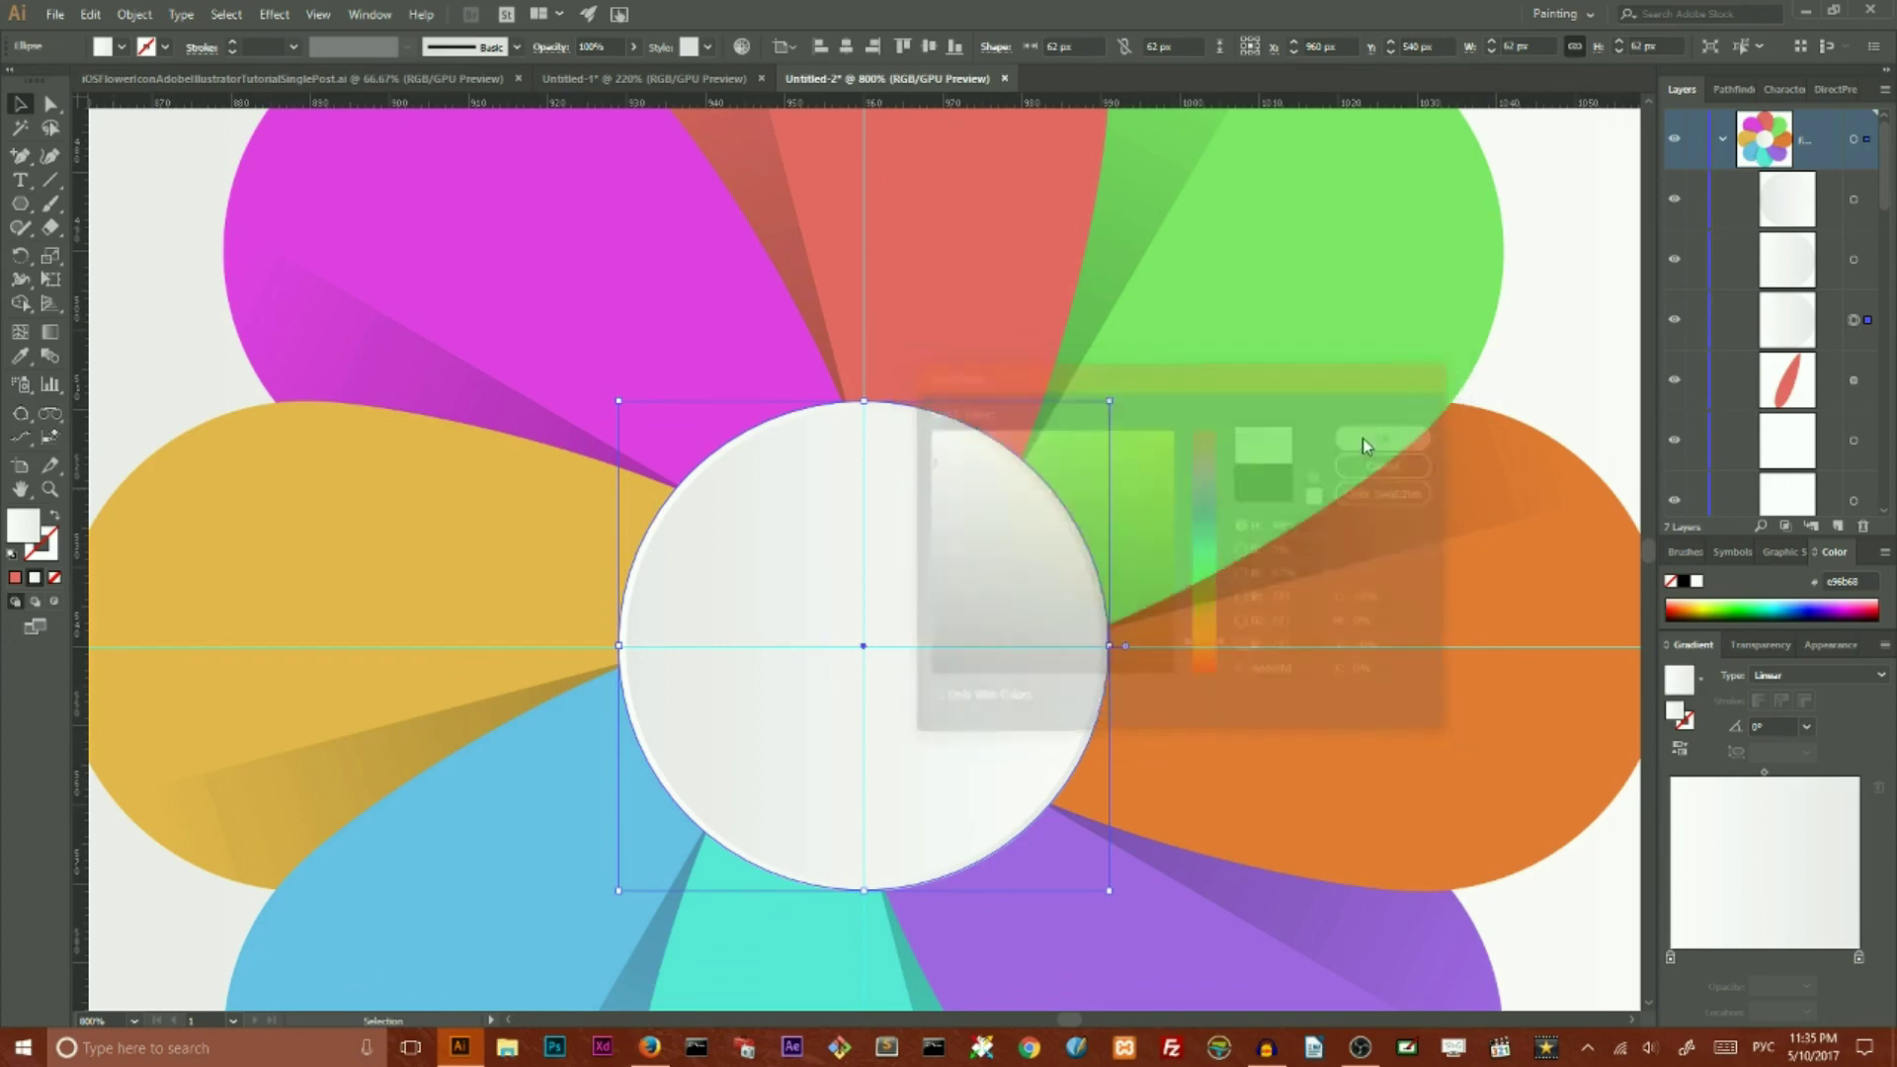
Step: Nudge the grey circle down and to the right of the white centre circle, to X 961.5 px and Y 542.5 px
key(Down)
key(Down)
key(Down)
key(Down)
key(Down)
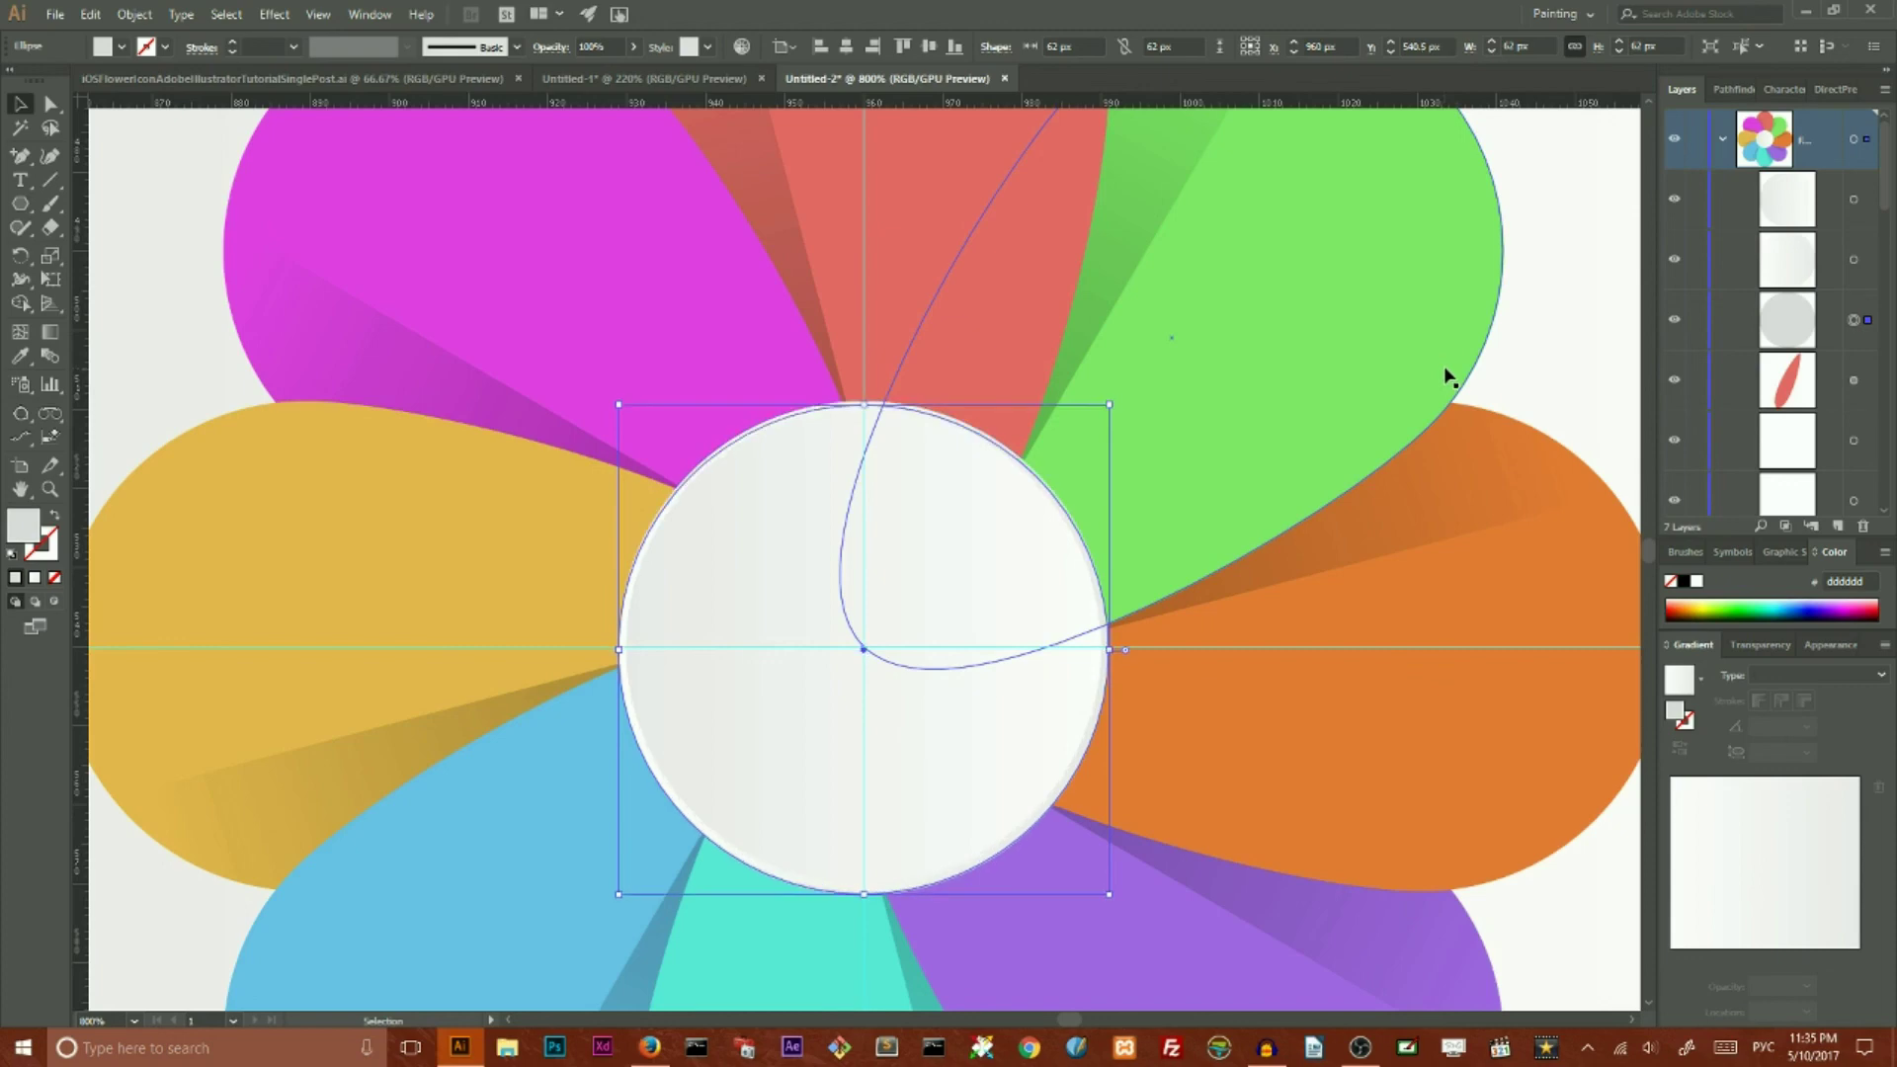
key(Down)
key(Down)
key(Down)
key(Down)
key(Down)
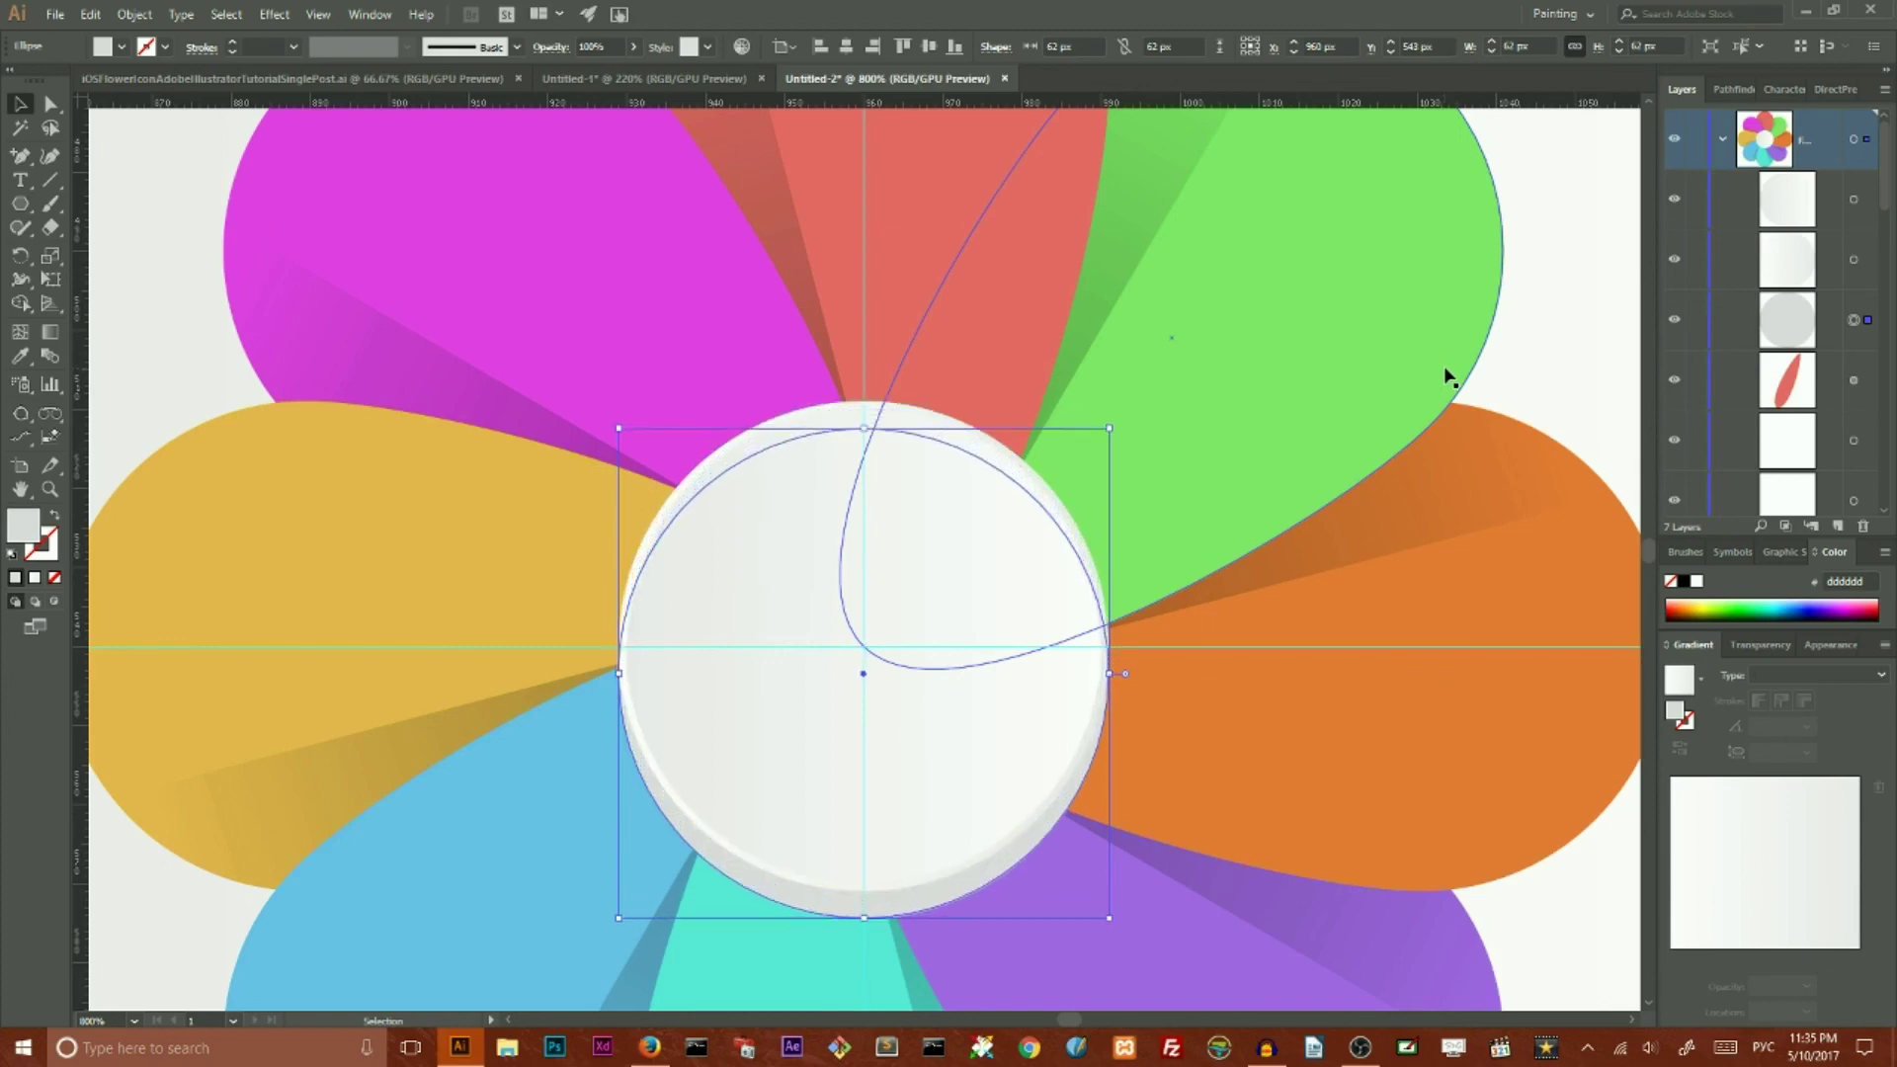
key(Left)
key(Left)
key(Left)
key(Left)
key(Right)
key(Right)
key(Right)
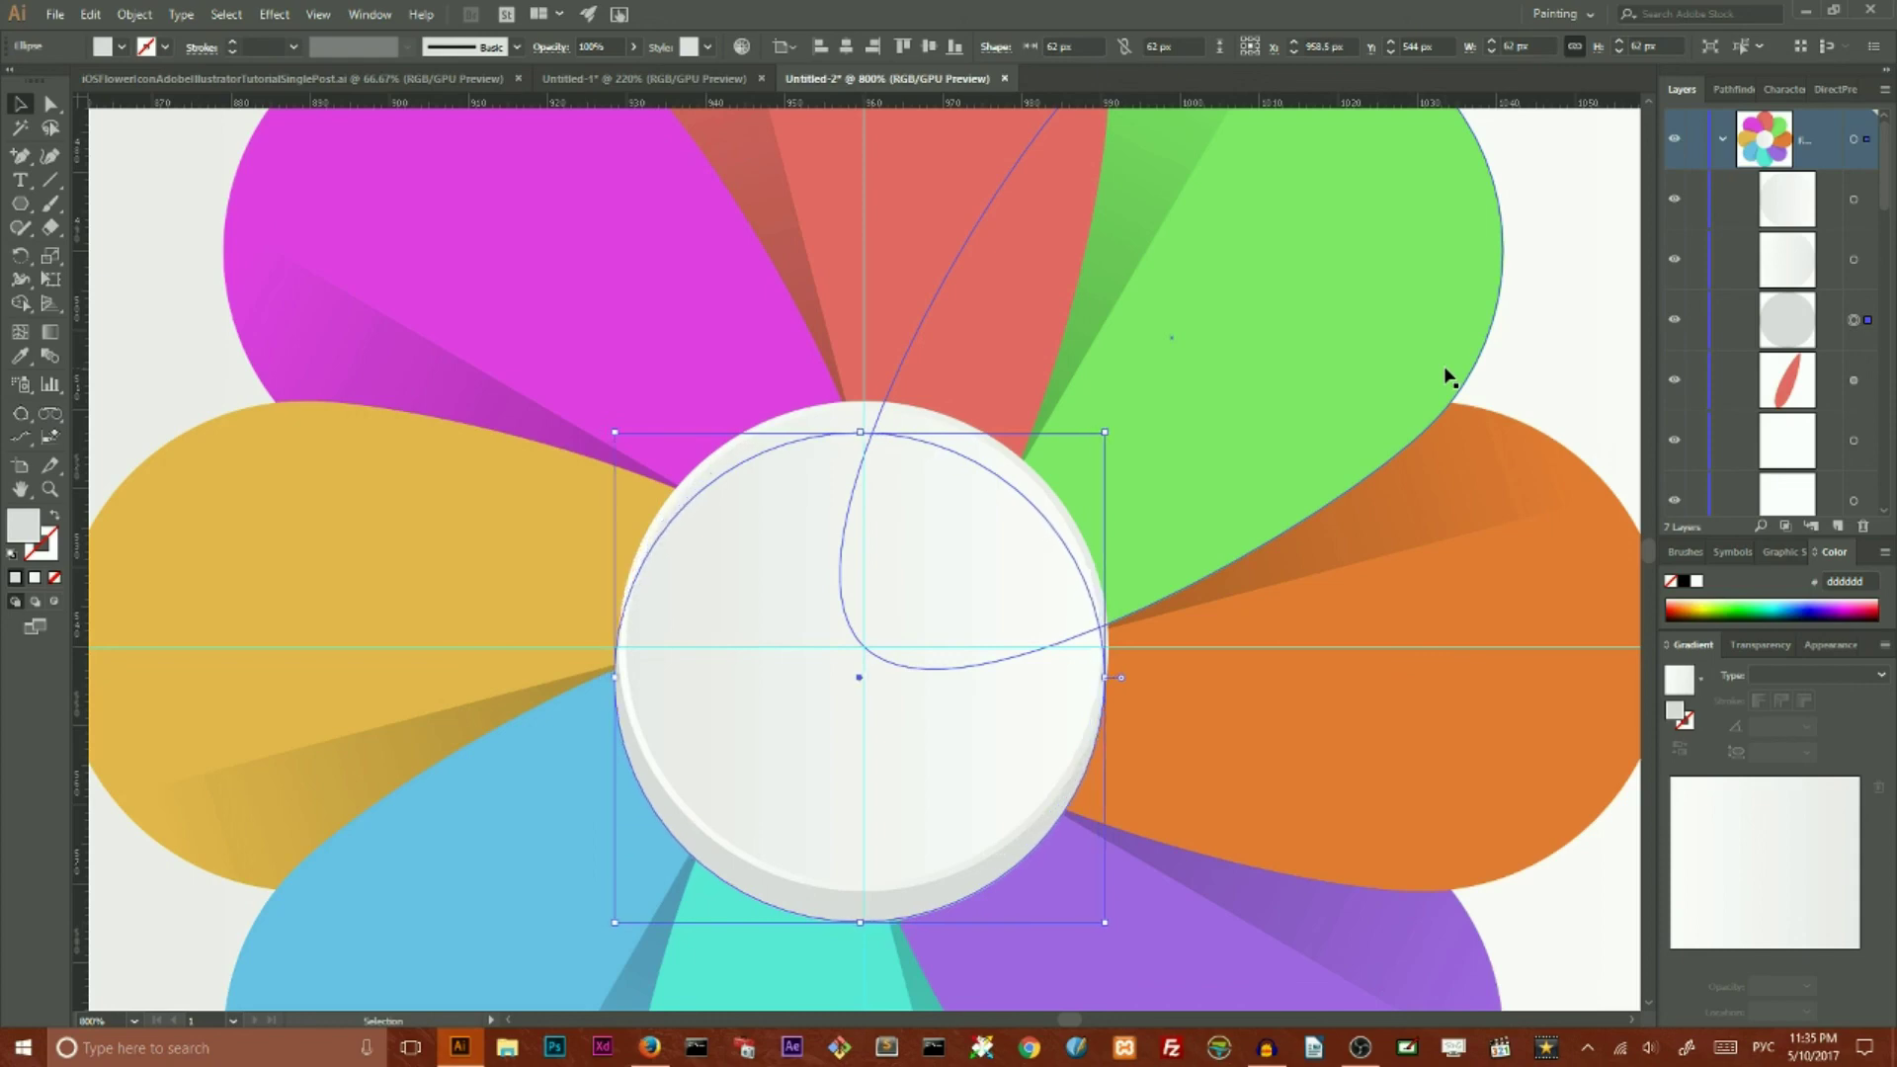
key(Right)
key(Right)
key(Right)
key(Right)
key(Right)
key(Right)
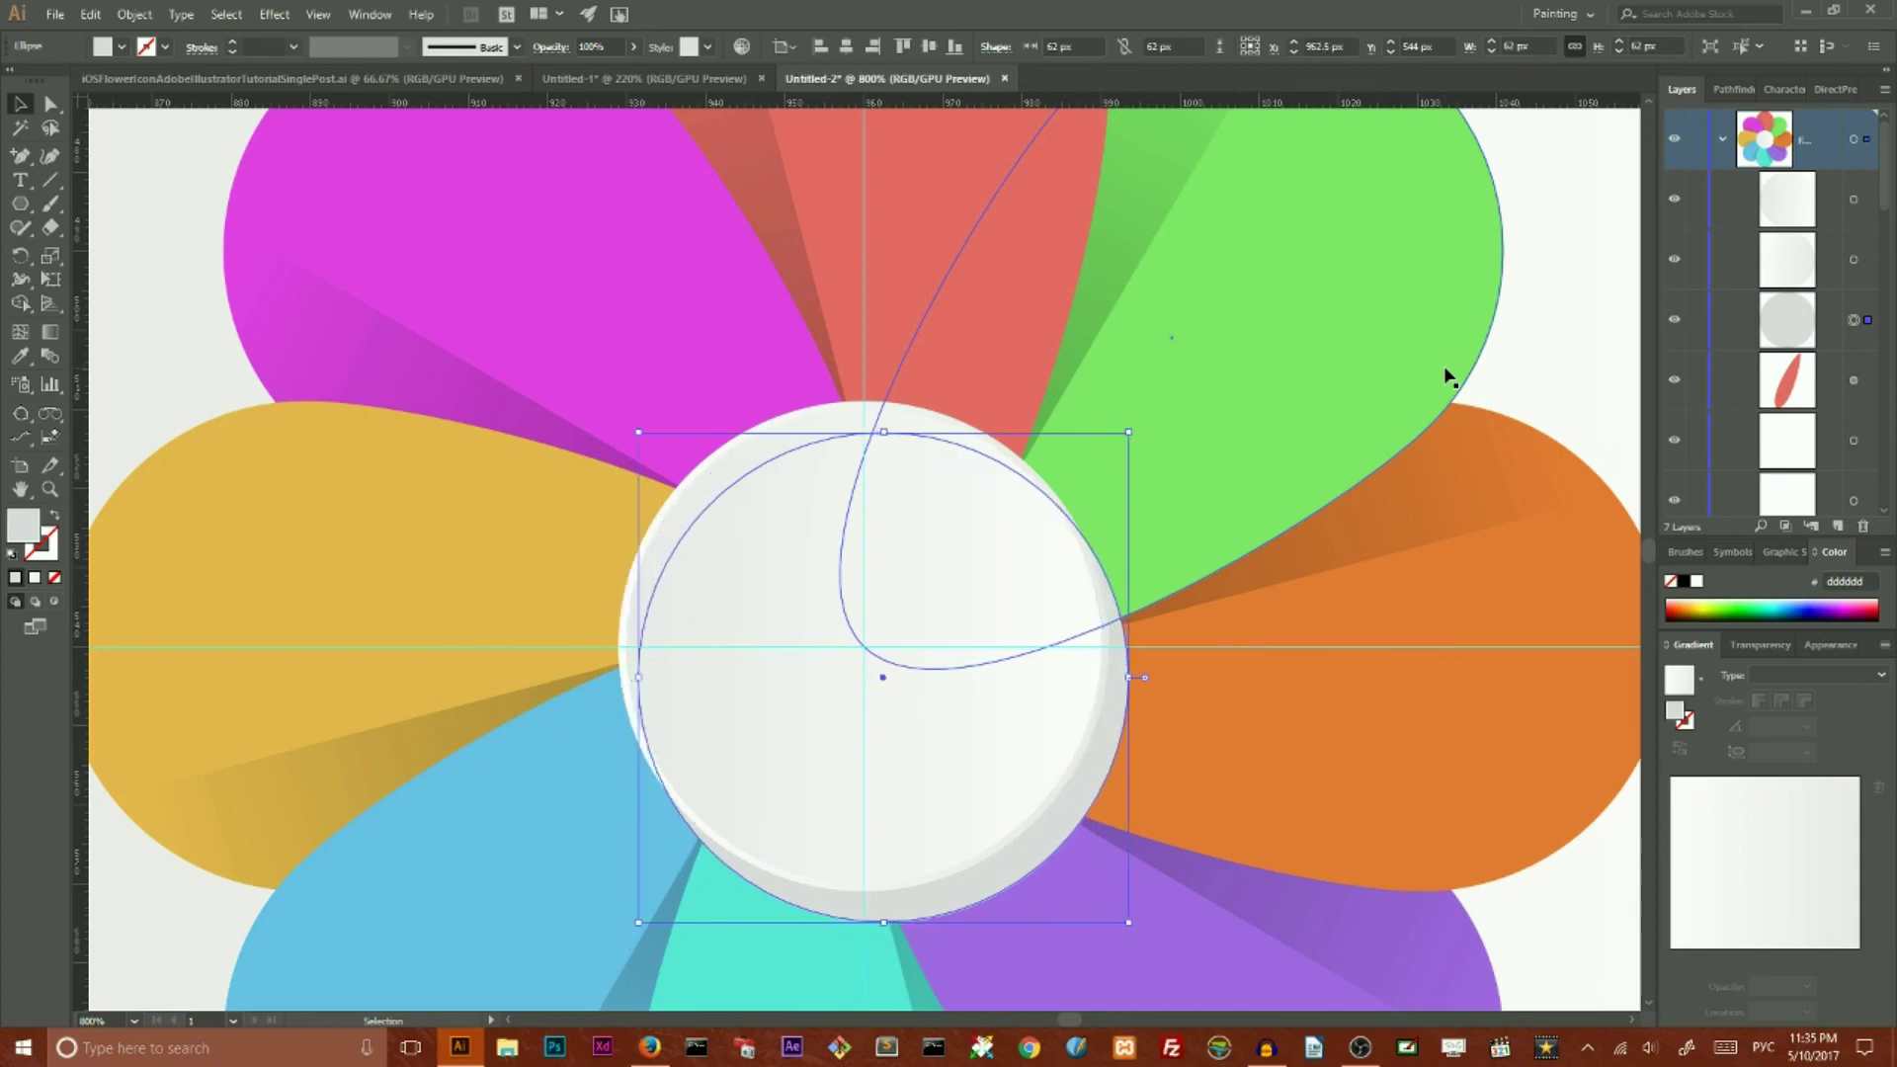
key(Up)
key(Up)
key(Left)
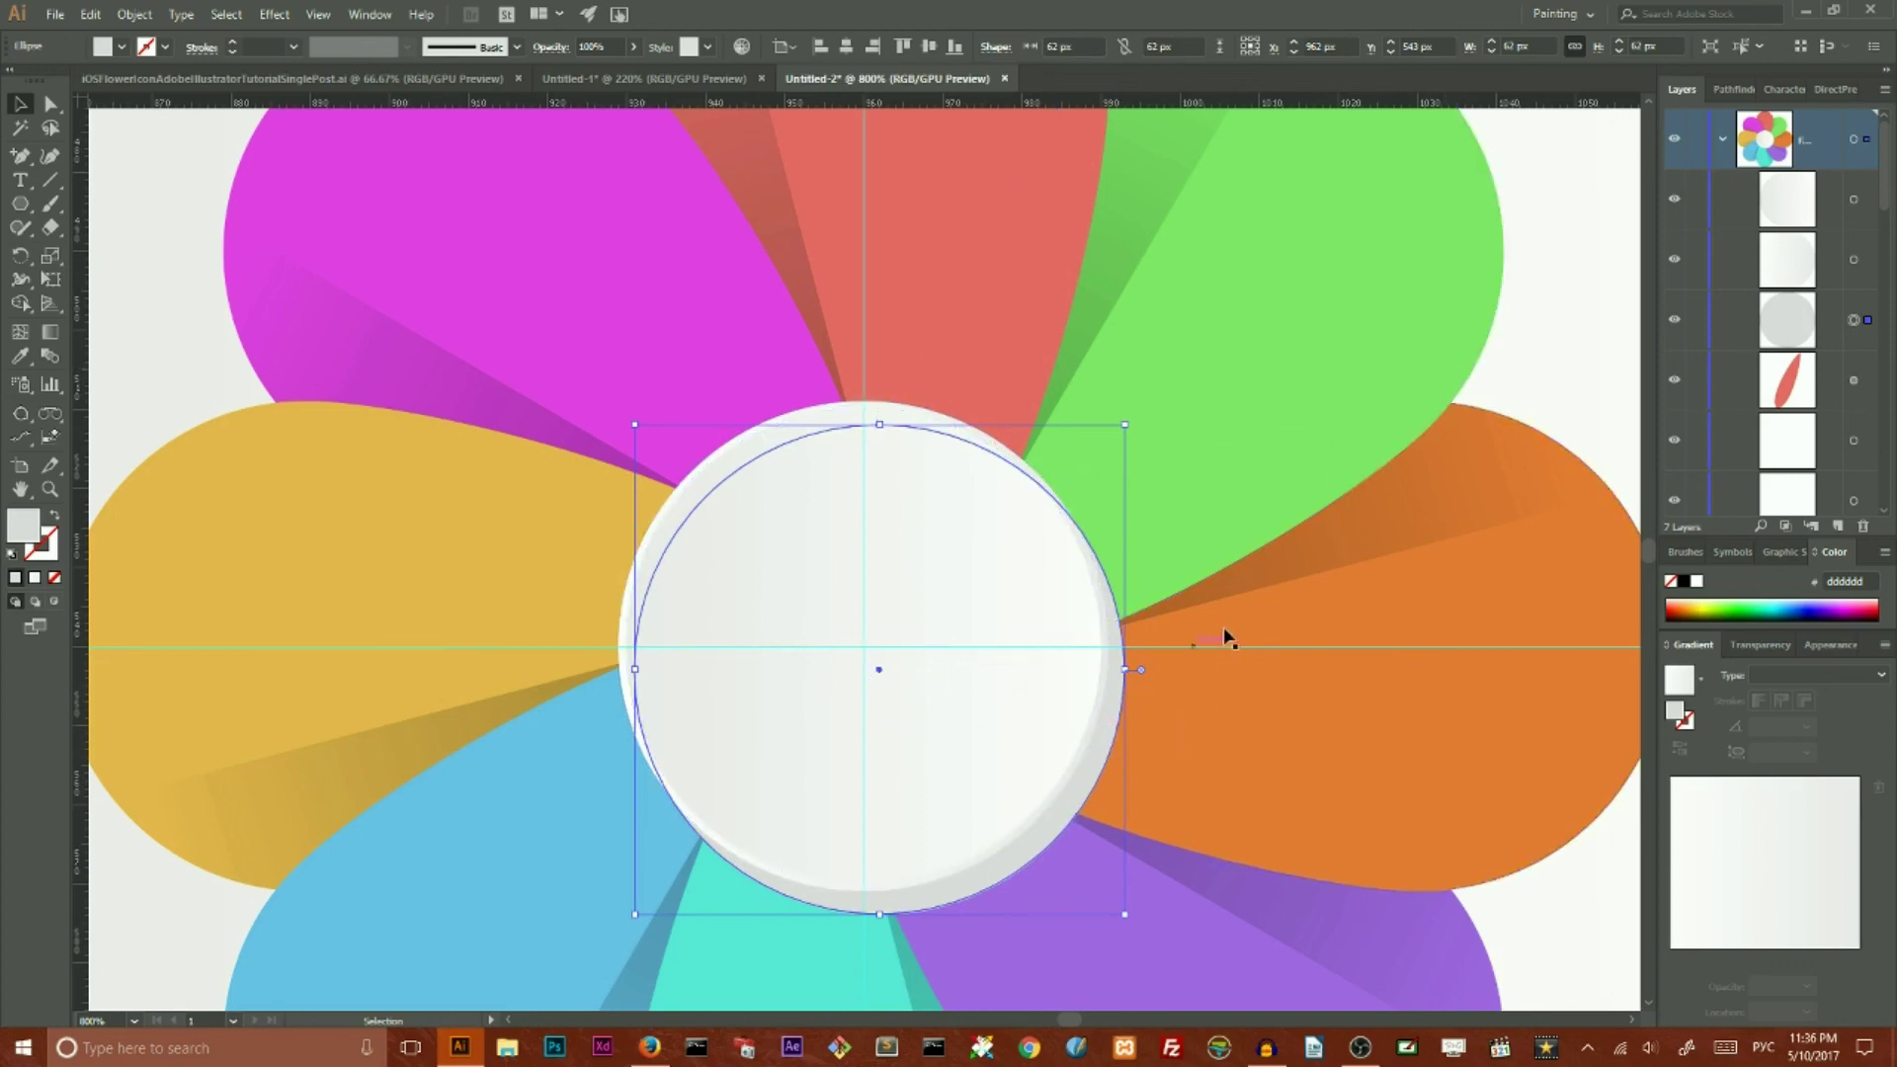
scroll(1403, 568, down, 1)
scroll(1394, 568, down, 1)
key(Up)
key(Left)
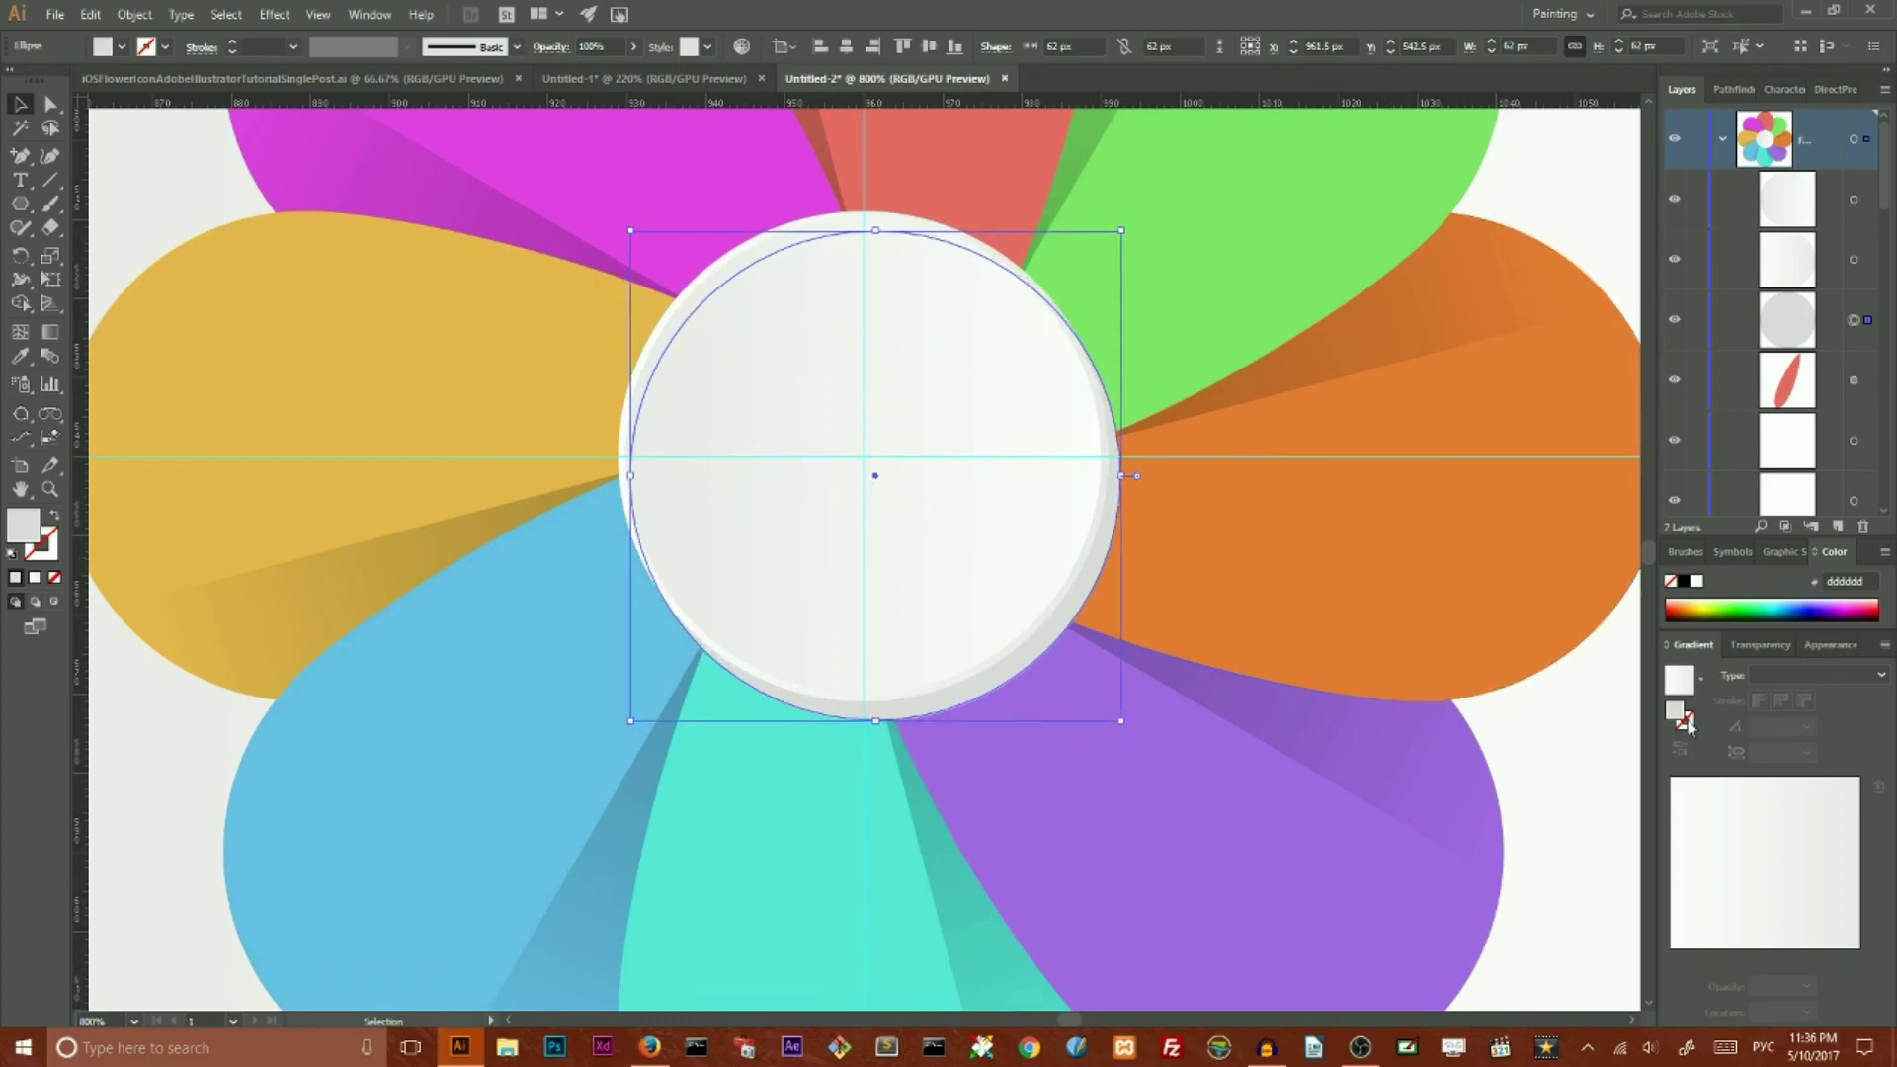
Step: Set the grey circle's blending mode to Multiply so it acts as a shadow on the petals
click(1760, 644)
click(1699, 944)
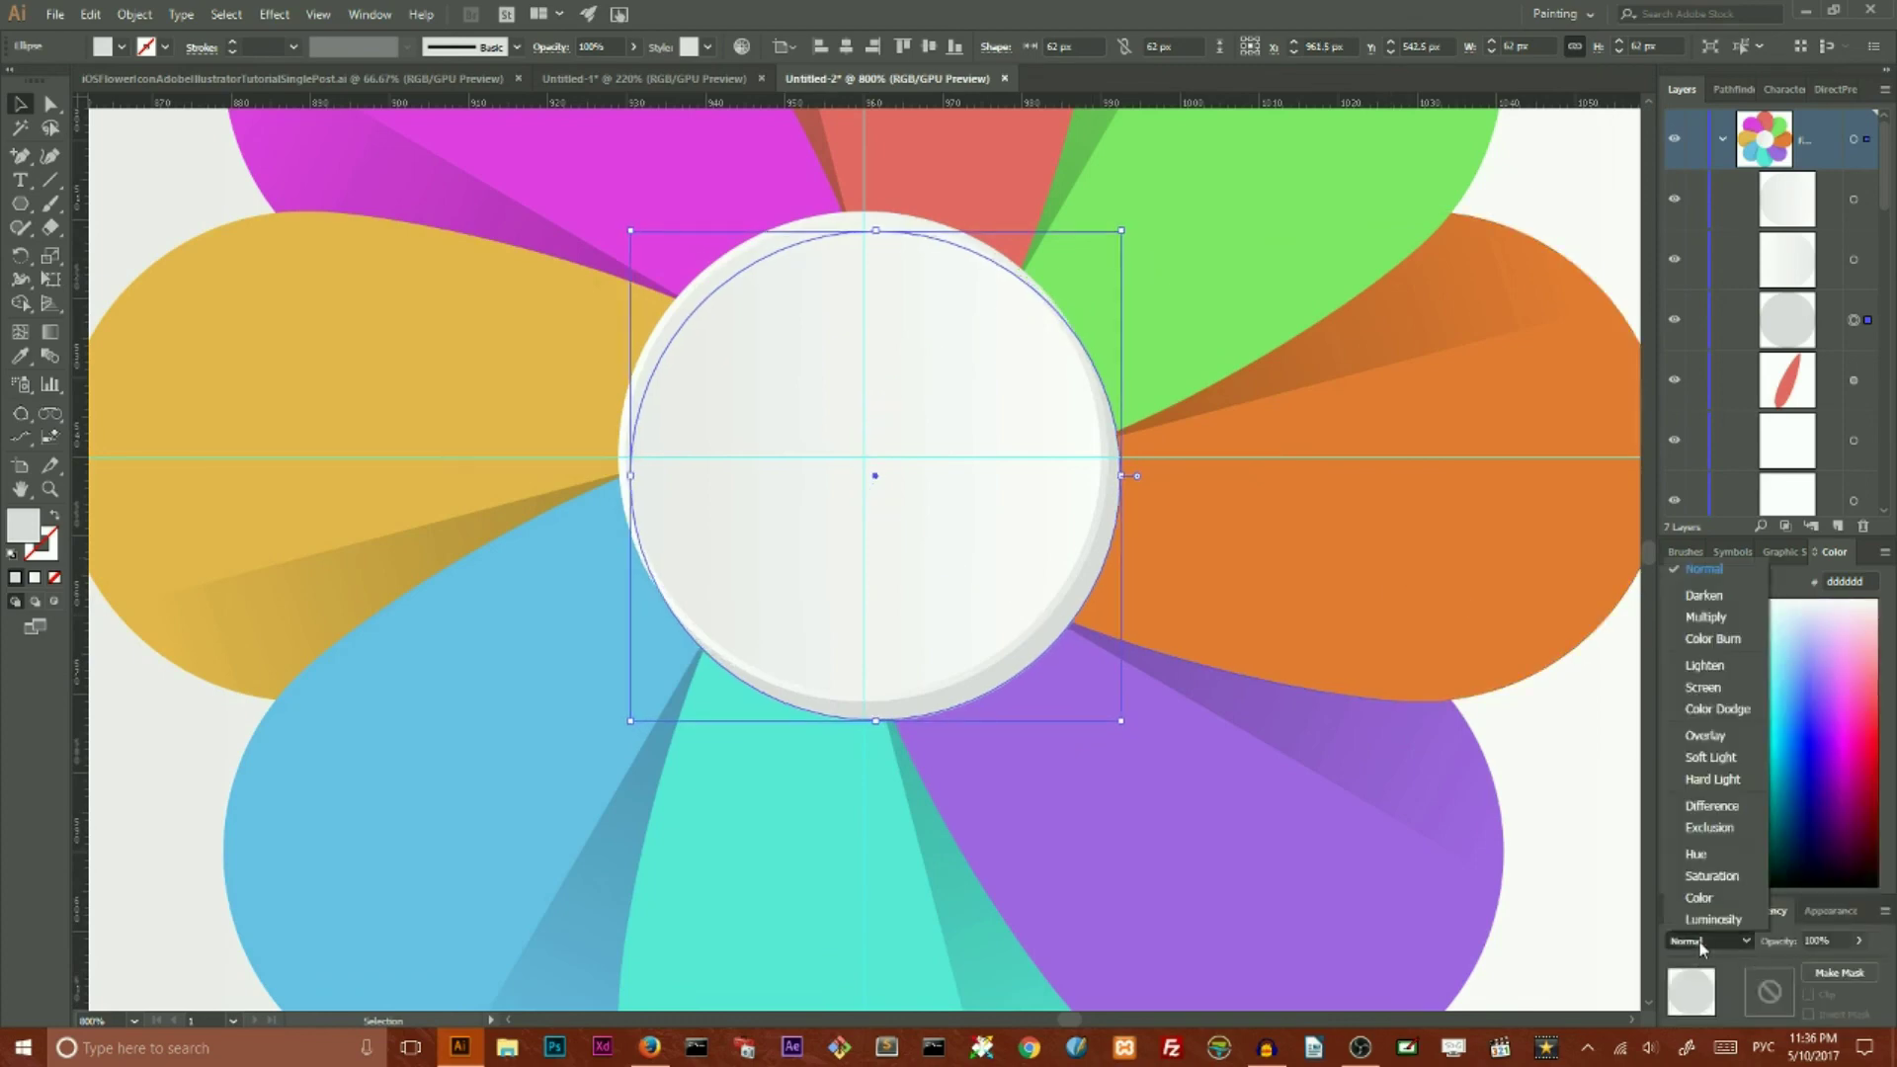
click(1699, 620)
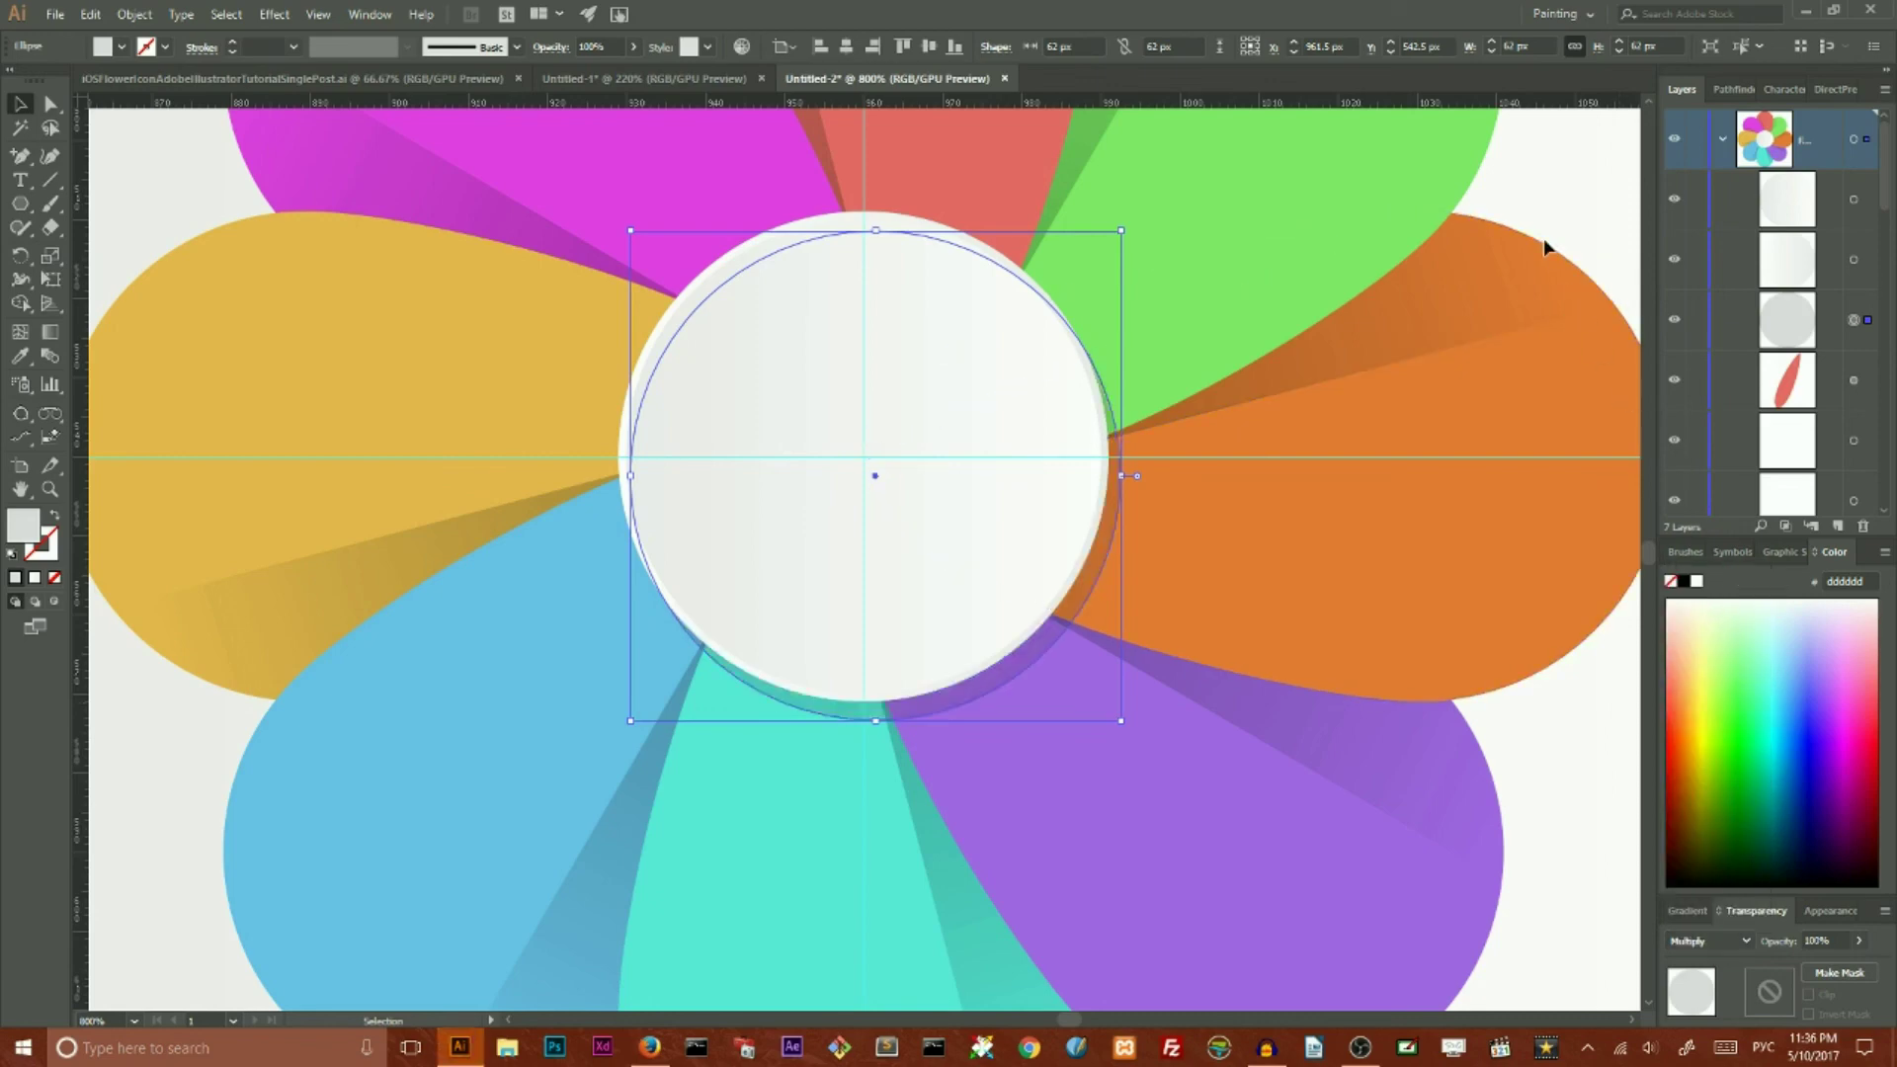
Step: Select the grey shadow circle together with both white centre circles and group them
key(a)
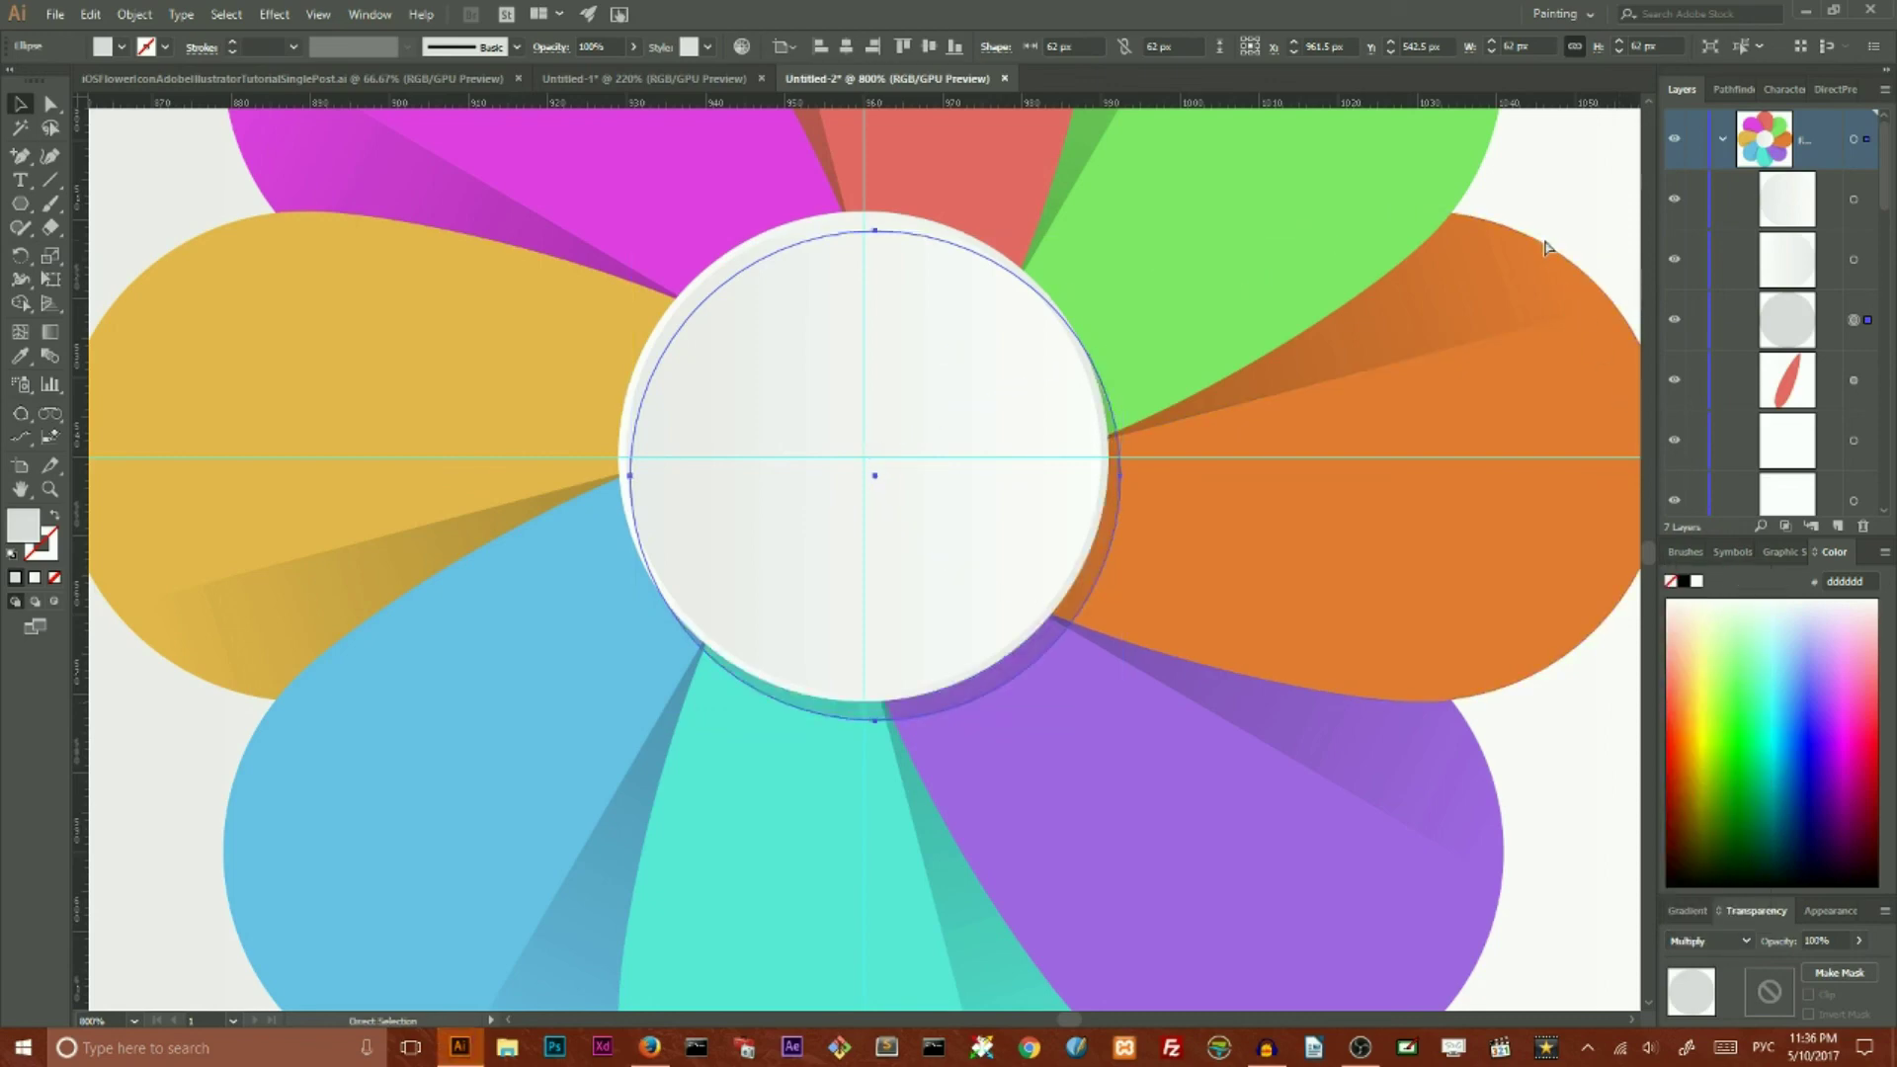
key(ctrl+minus)
key(ctrl+minus)
key(ctrl+minus)
key(ctrl+minus)
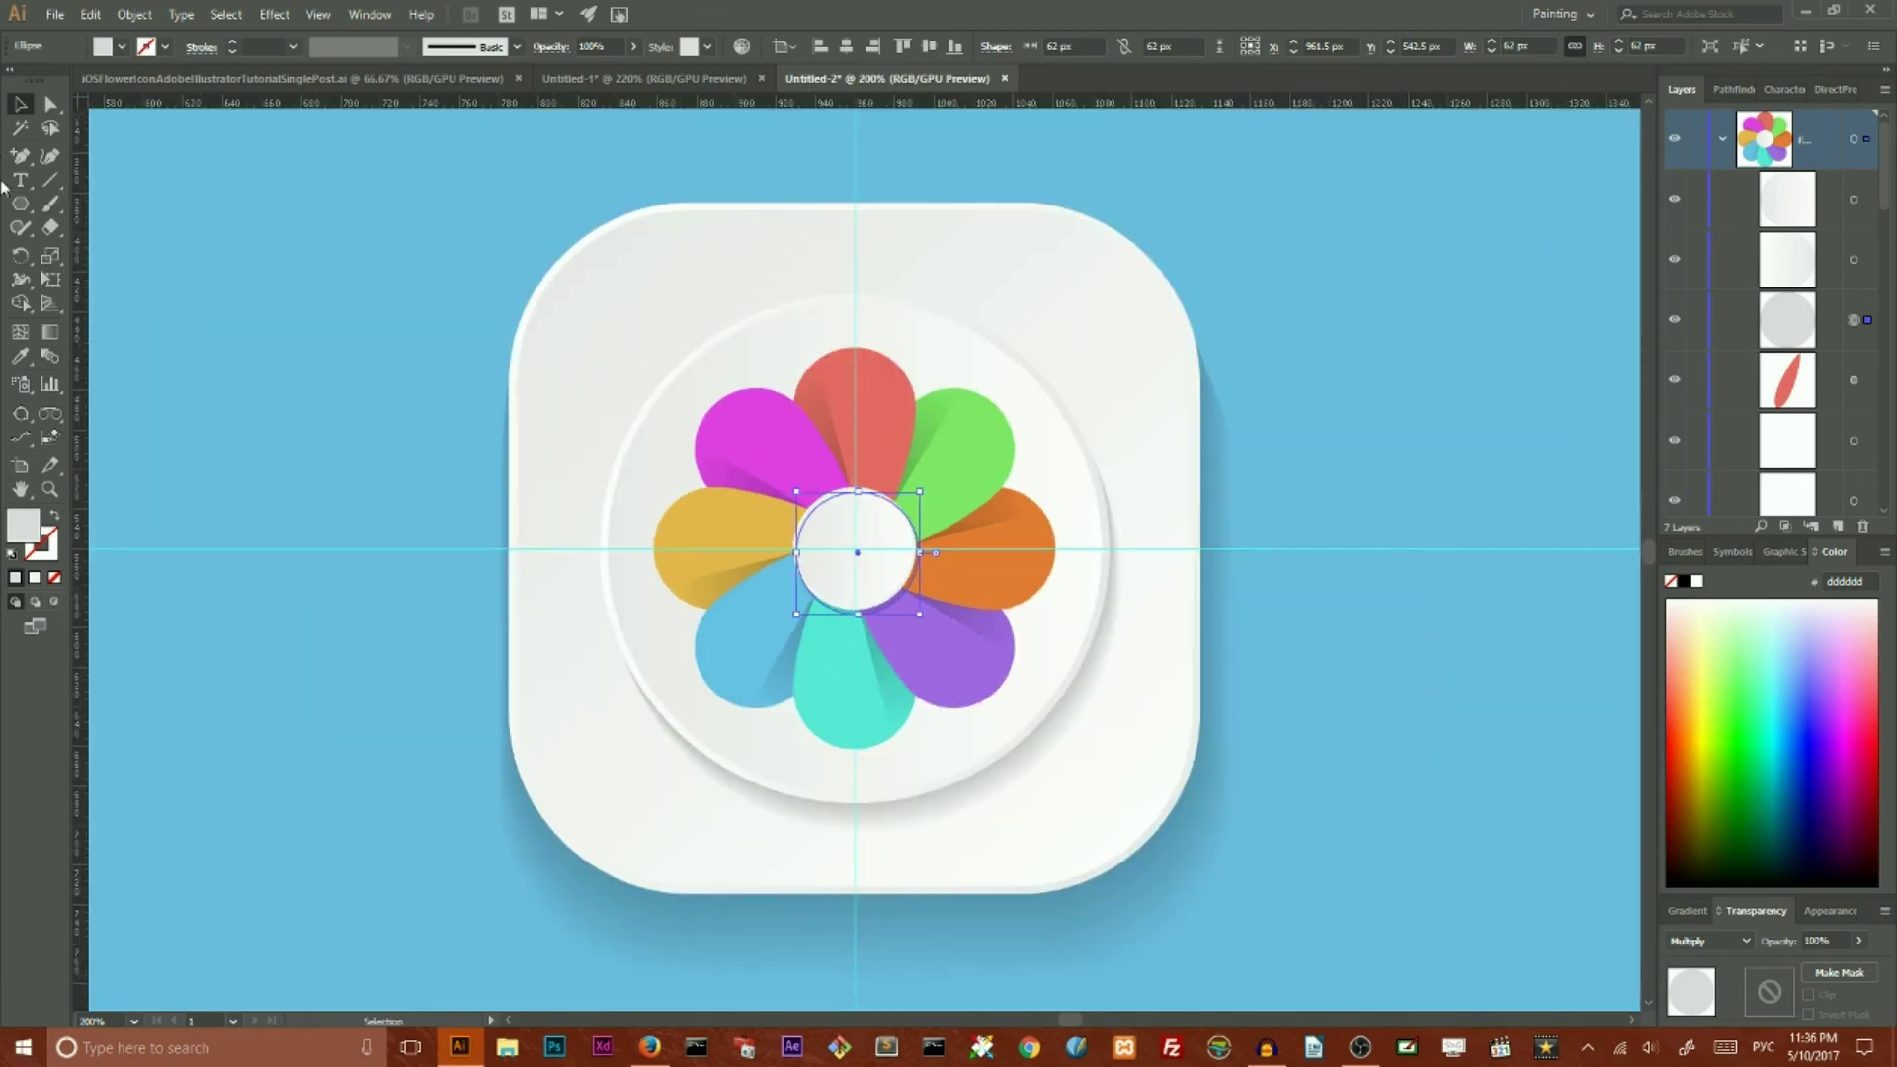
click(172, 247)
click(907, 602)
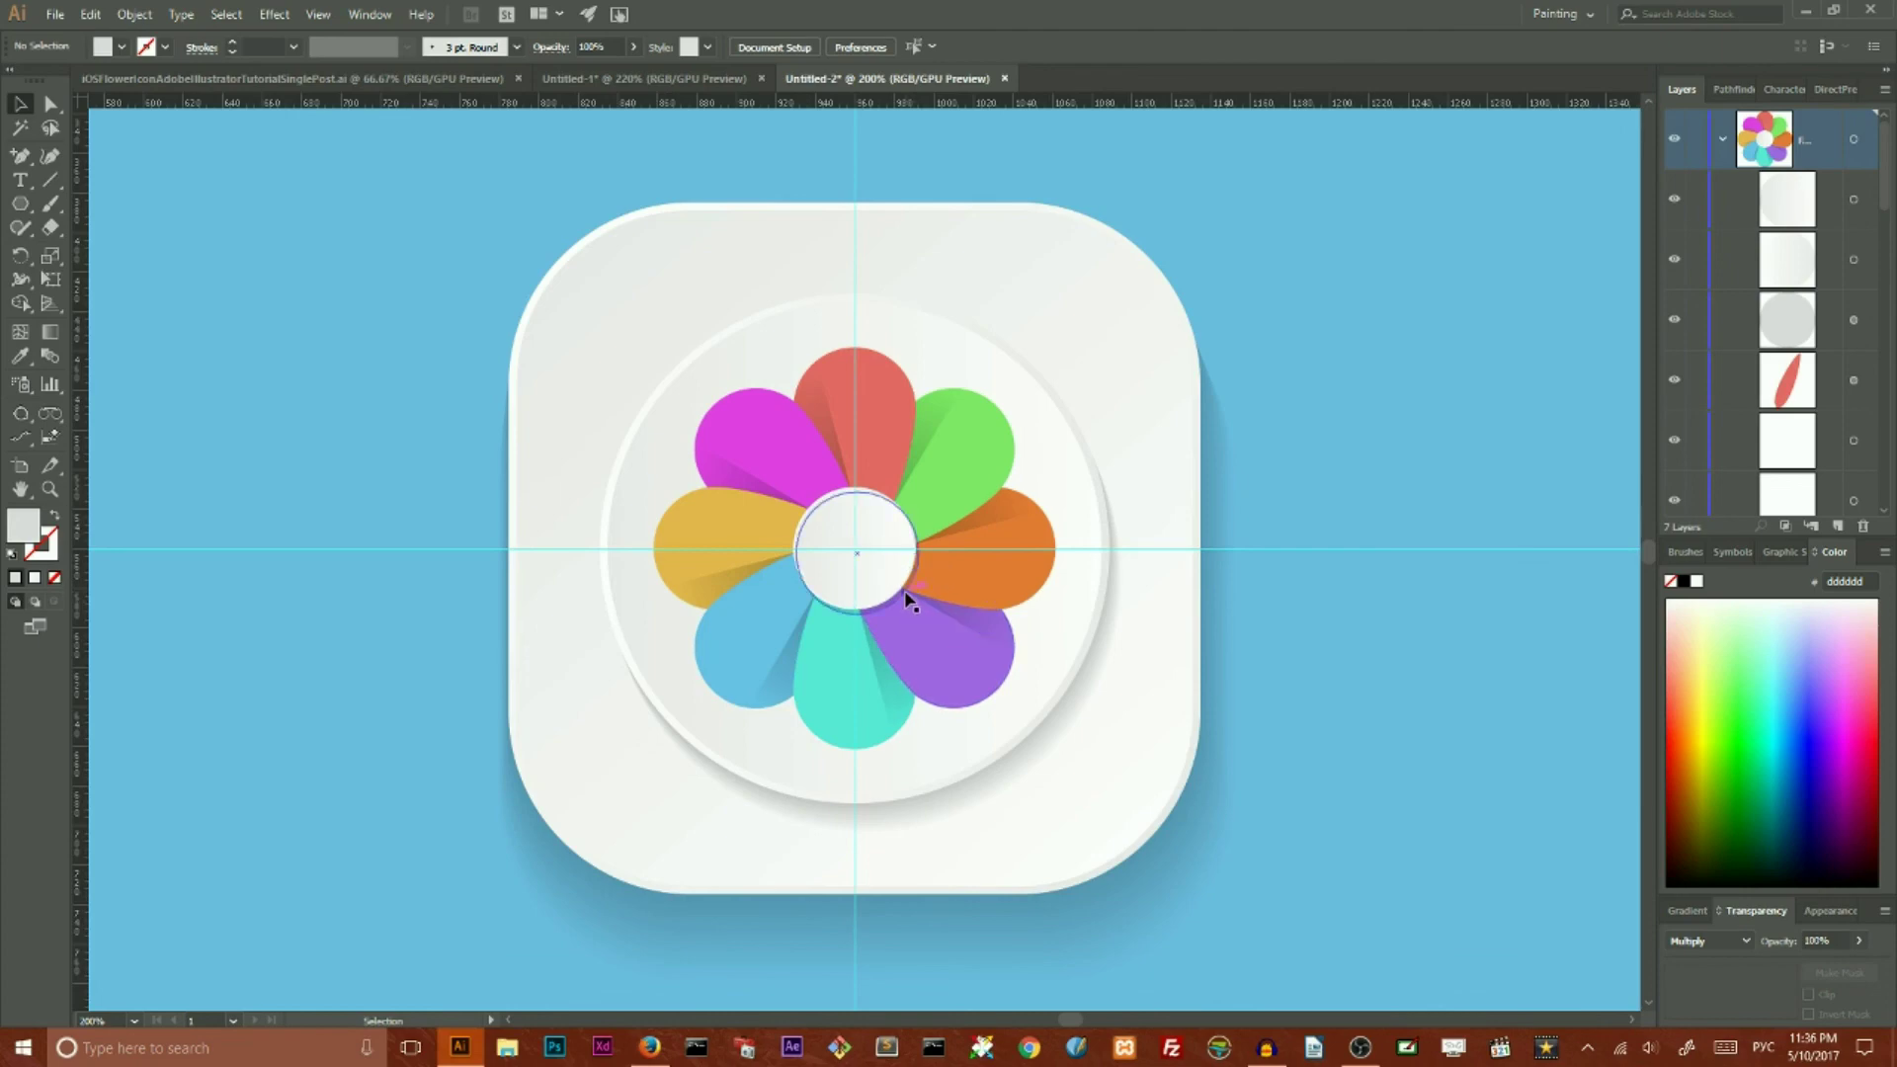
shift+click(1865, 261)
shift+click(1864, 202)
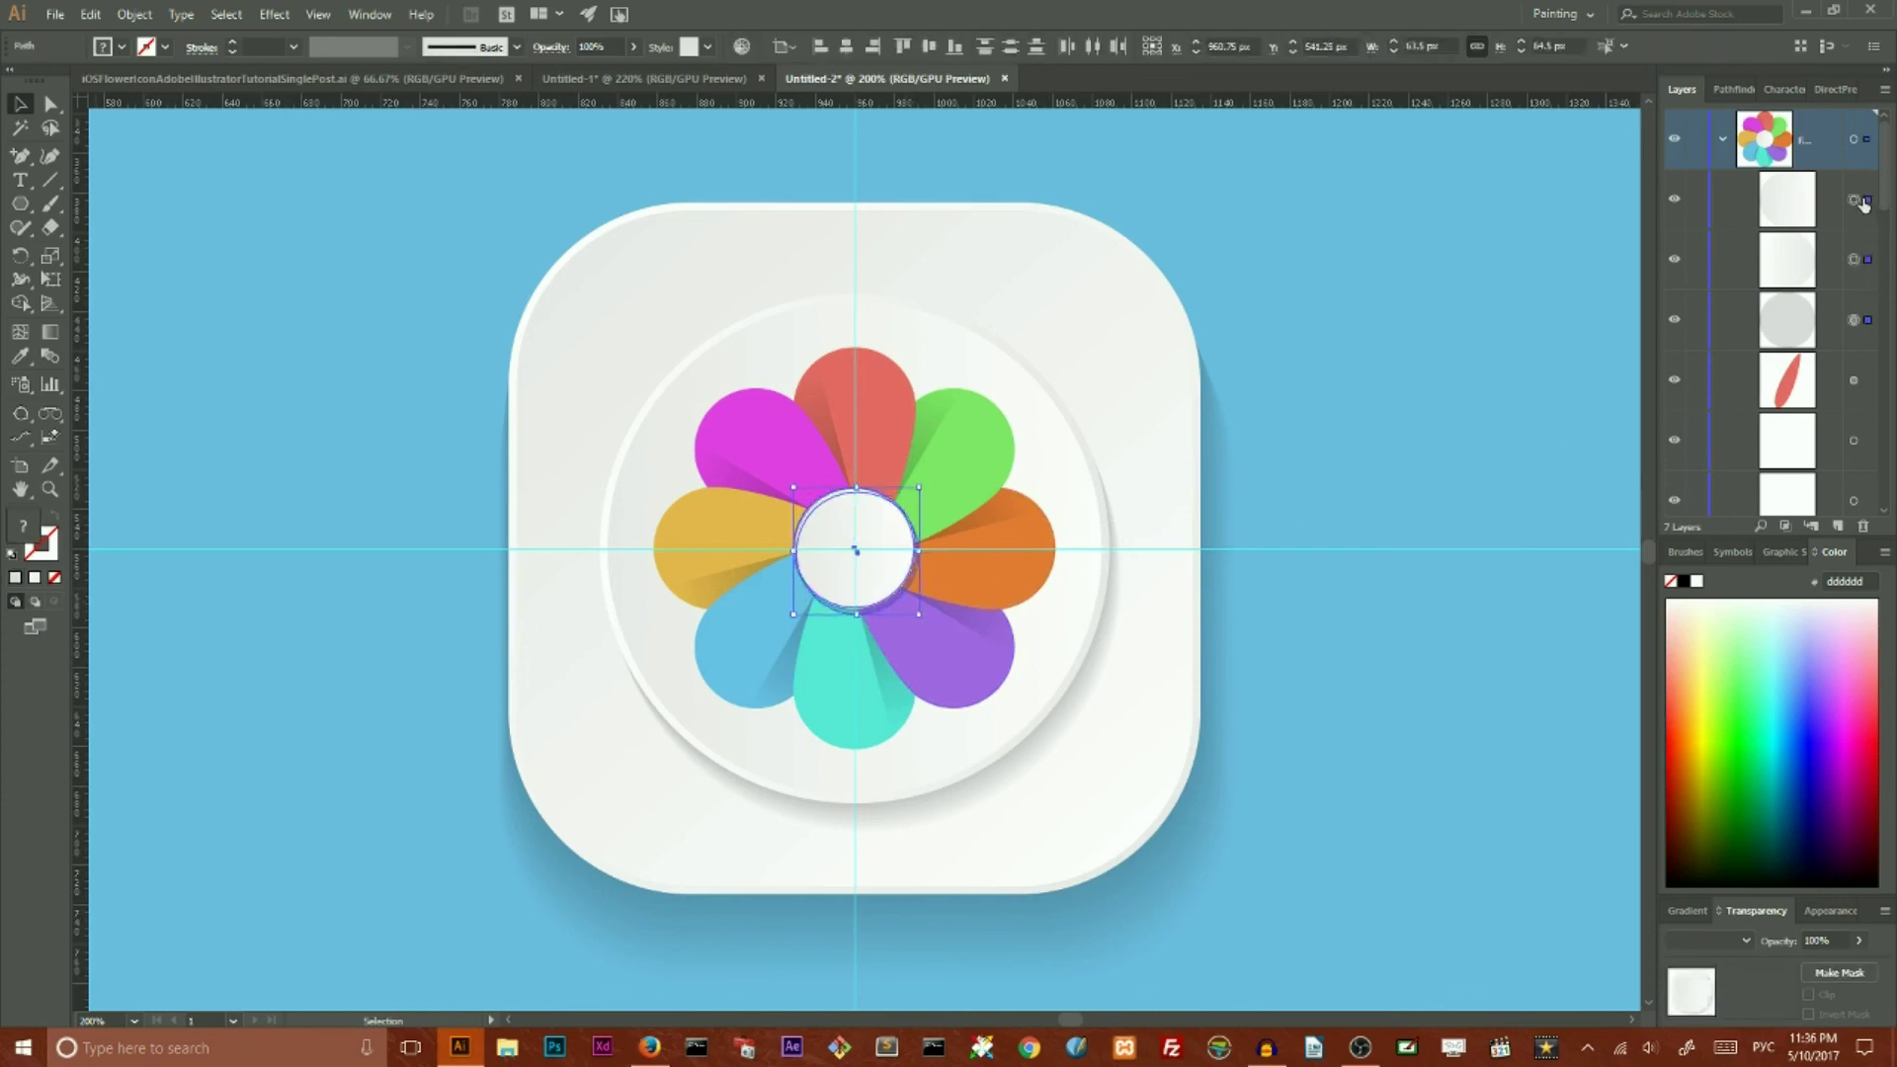
right_click(864, 535)
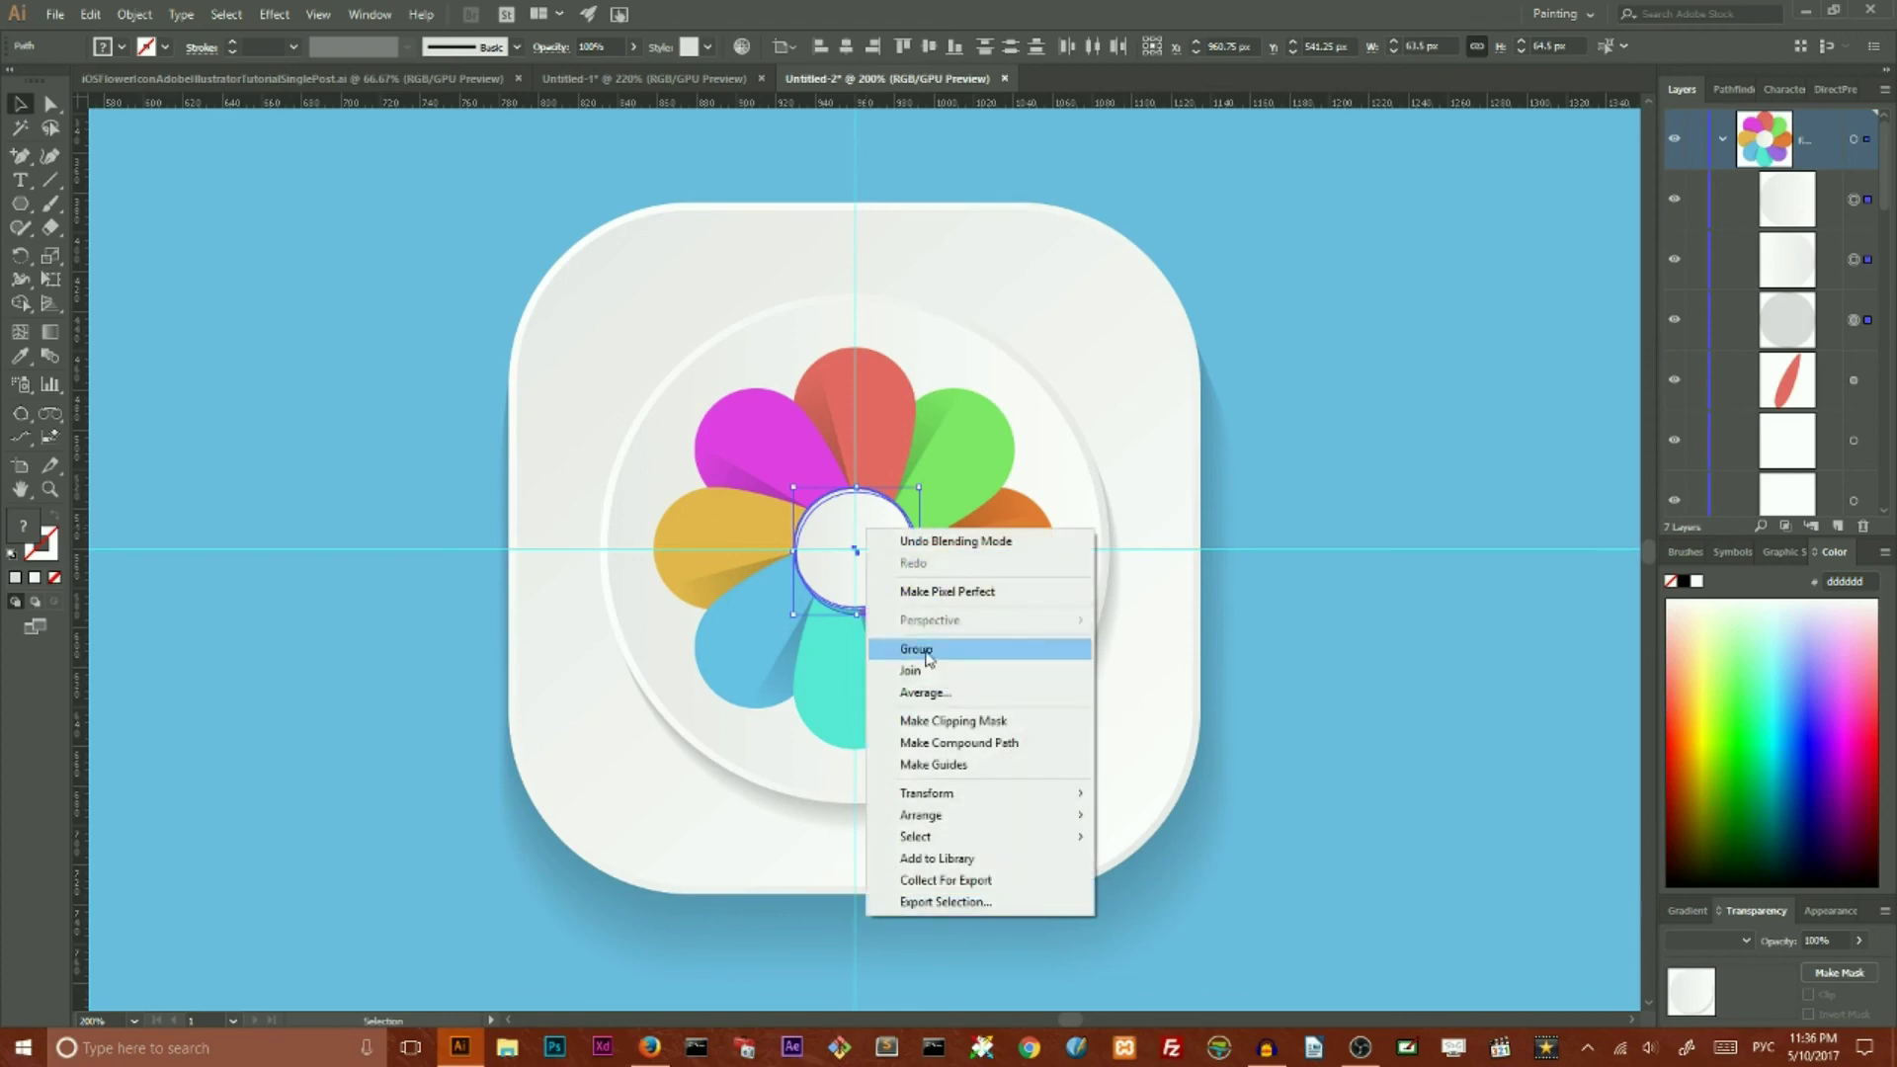
click(914, 648)
Step: Scale the centre circle group down proportionally about its centre to about 59.5 px high and clear the selection
drag(919, 489, 914, 491)
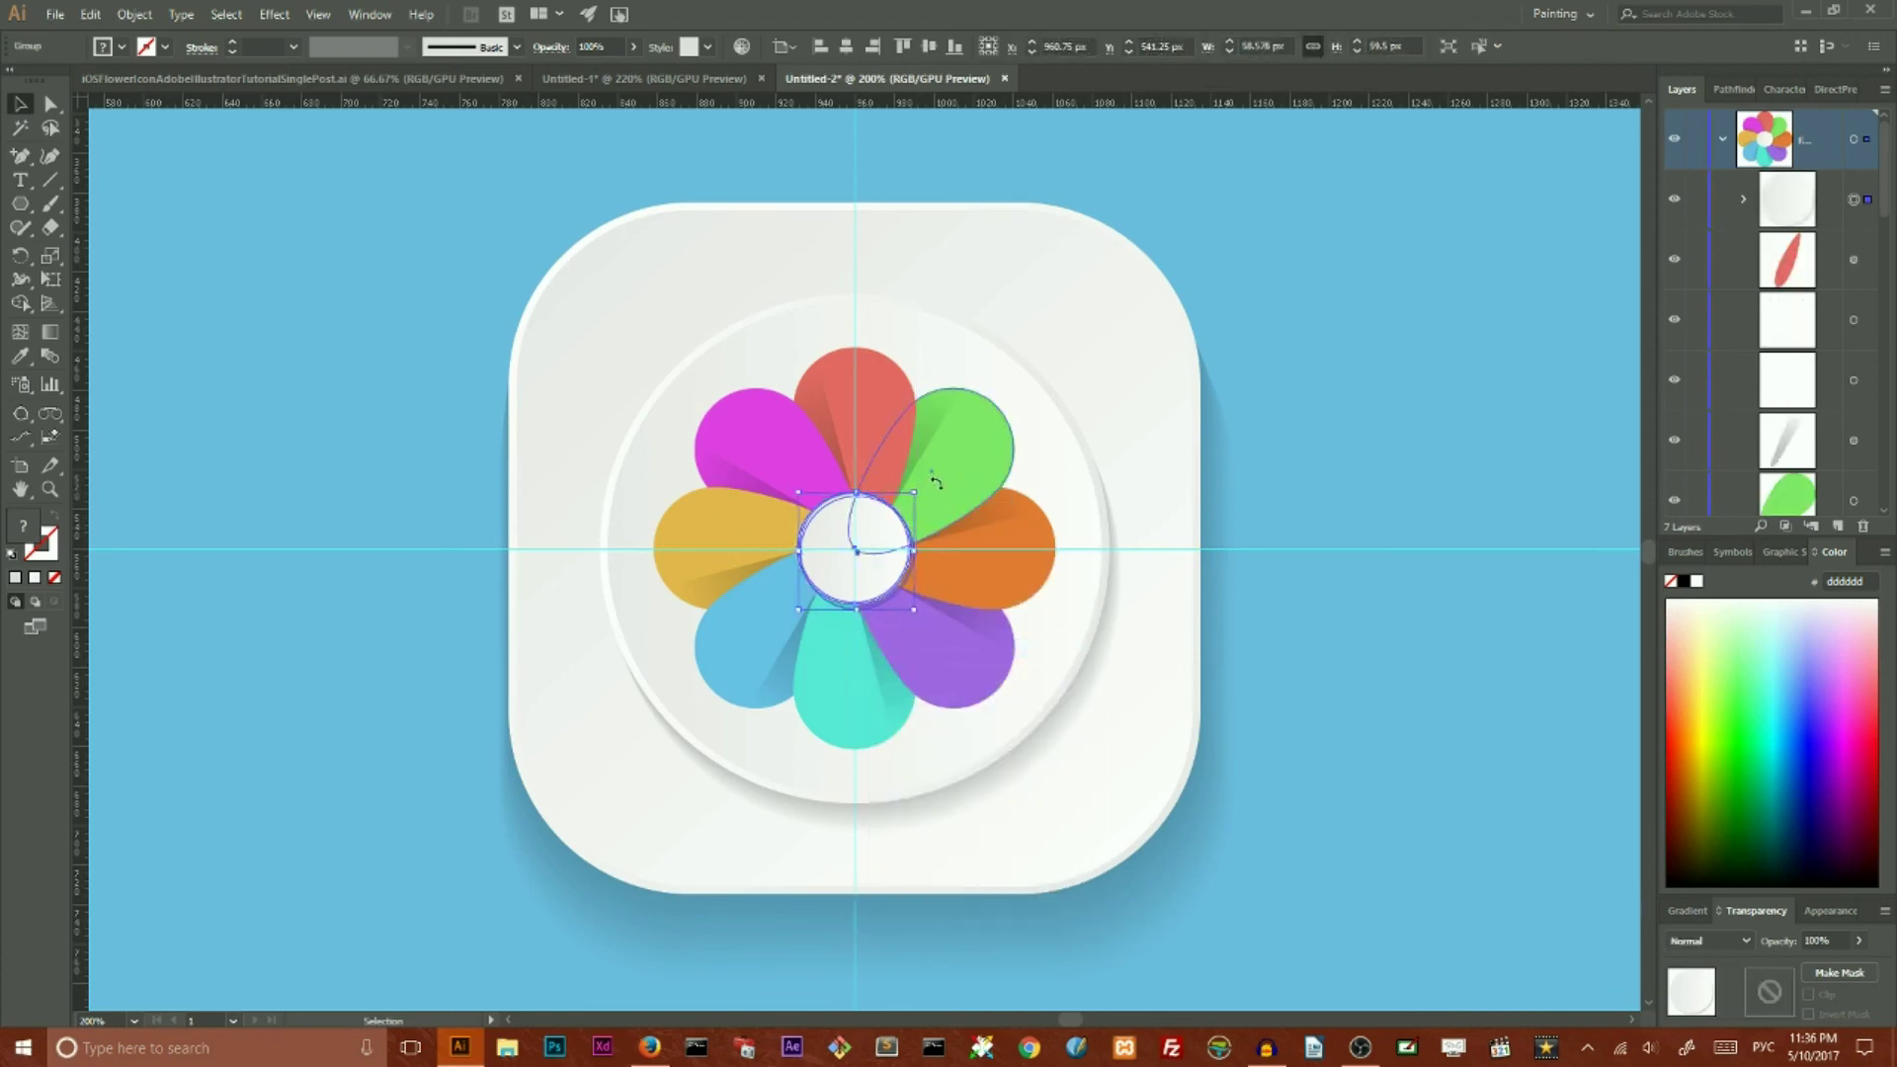
click(1230, 353)
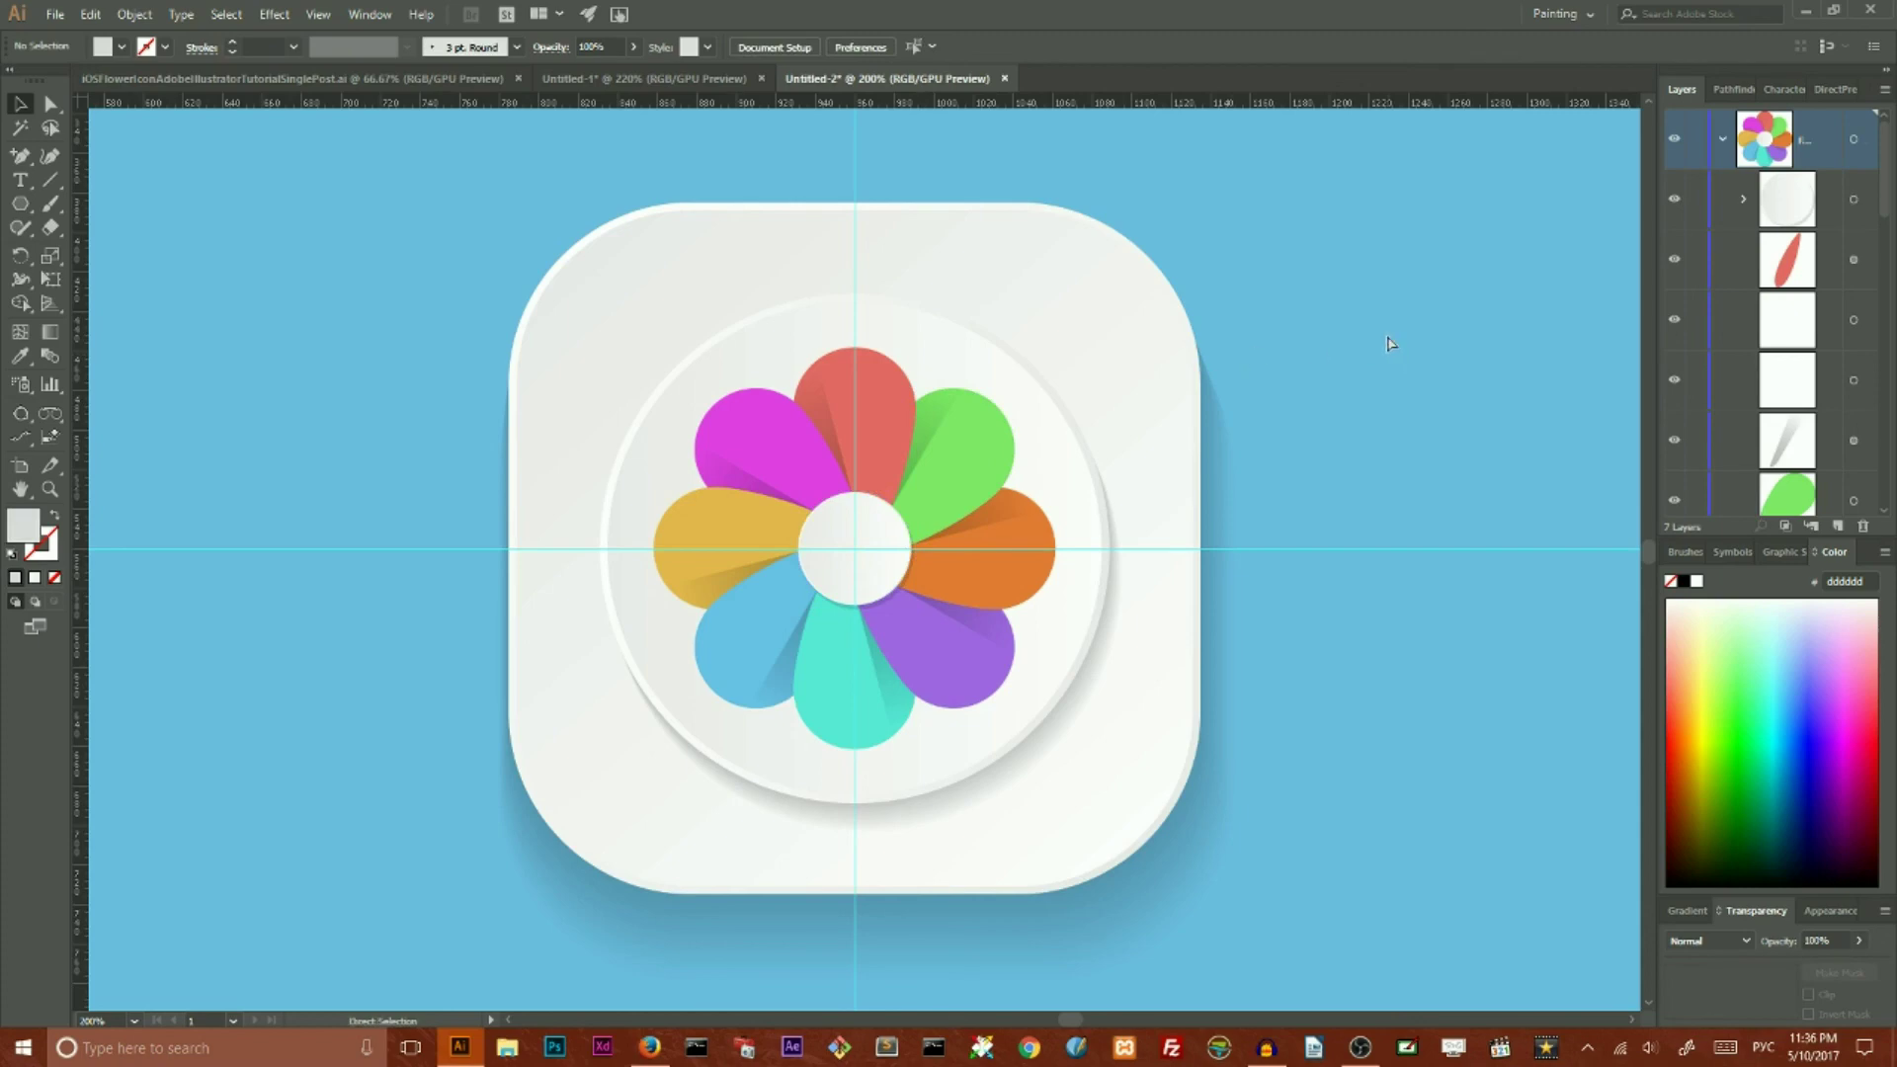
key(ctrl+minus)
key(ctrl+minus)
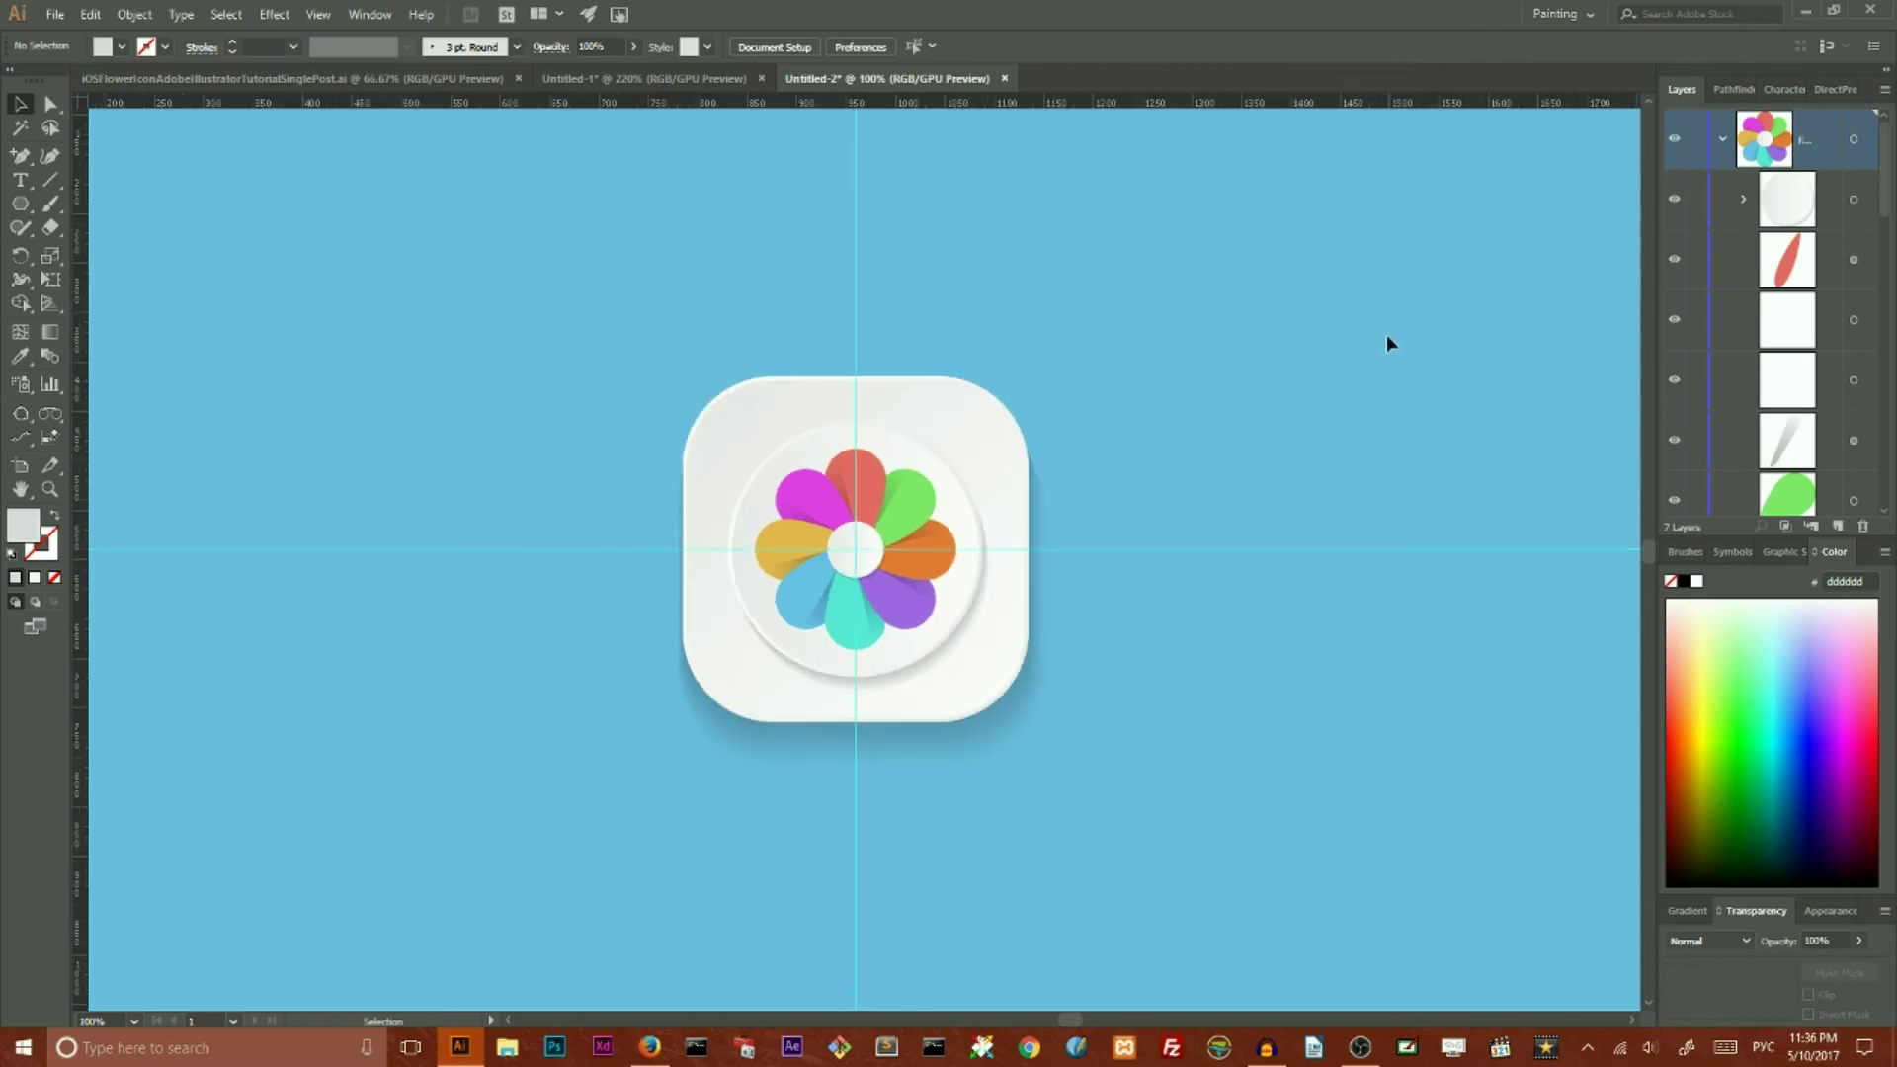